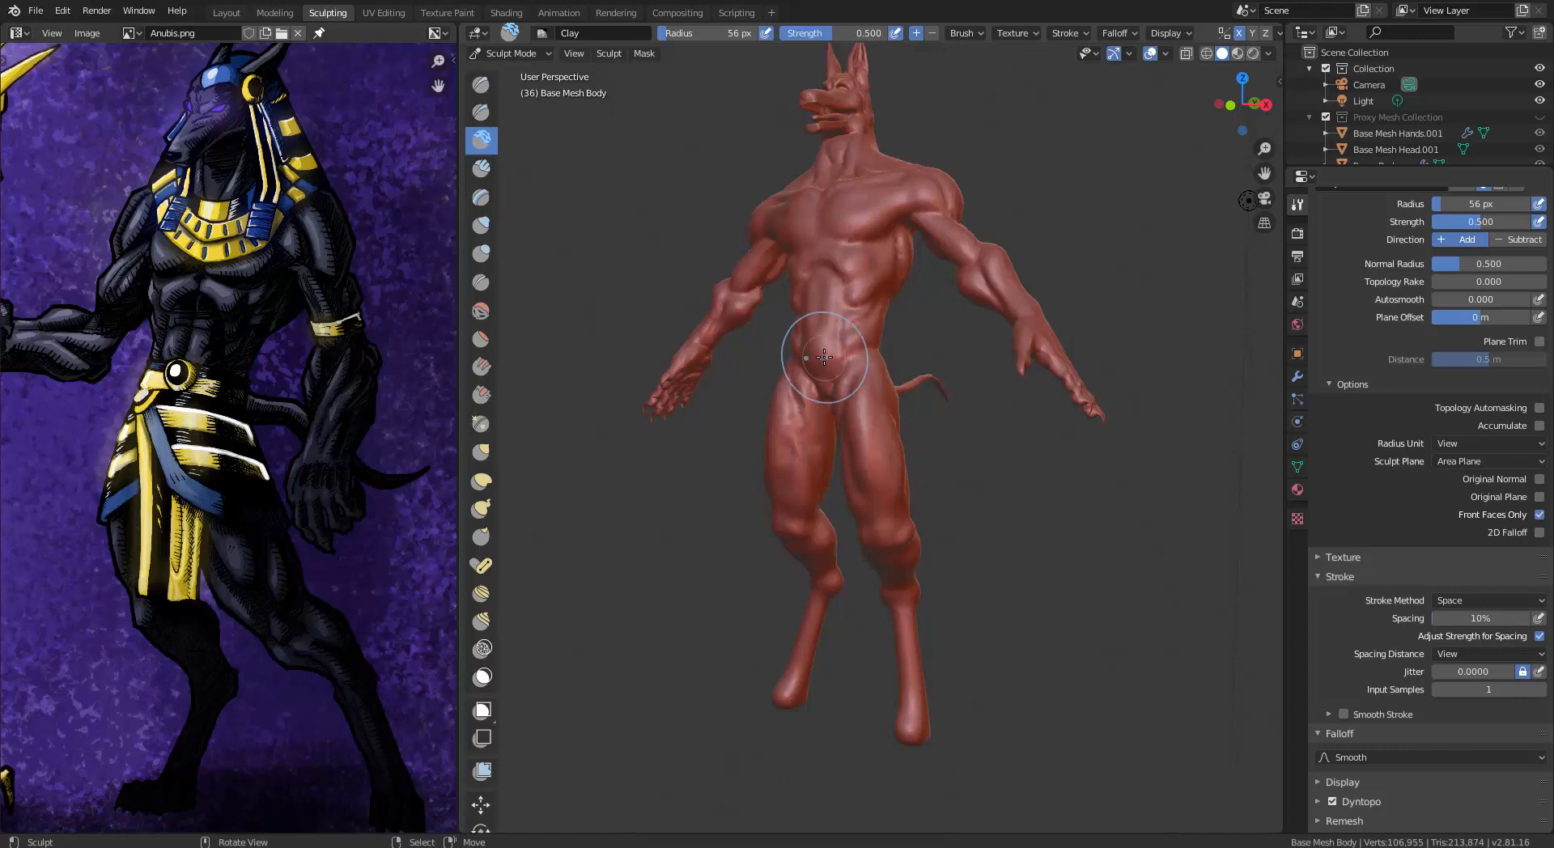
Switch to the Layout workspace and inspect the body mesh around the jackal head's ear and jaw
mouse_move(824, 357)
alt+mouse_down()
mouse_move(842, 492)
mouse_move(839, 350)
mouse_move(812, 486)
mouse_move(847, 478)
mouse_move(777, 473)
mouse_move(849, 493)
alt+mouse_up()
scroll(860, 506, up, 3)
mouse_move(865, 556)
alt+mouse_down()
mouse_move(899, 445)
mouse_move(897, 478)
mouse_move(793, 522)
mouse_move(676, 542)
mouse_move(910, 525)
mouse_move(937, 644)
mouse_move(898, 515)
alt+mouse_up()
scroll(908, 504, down, 5)
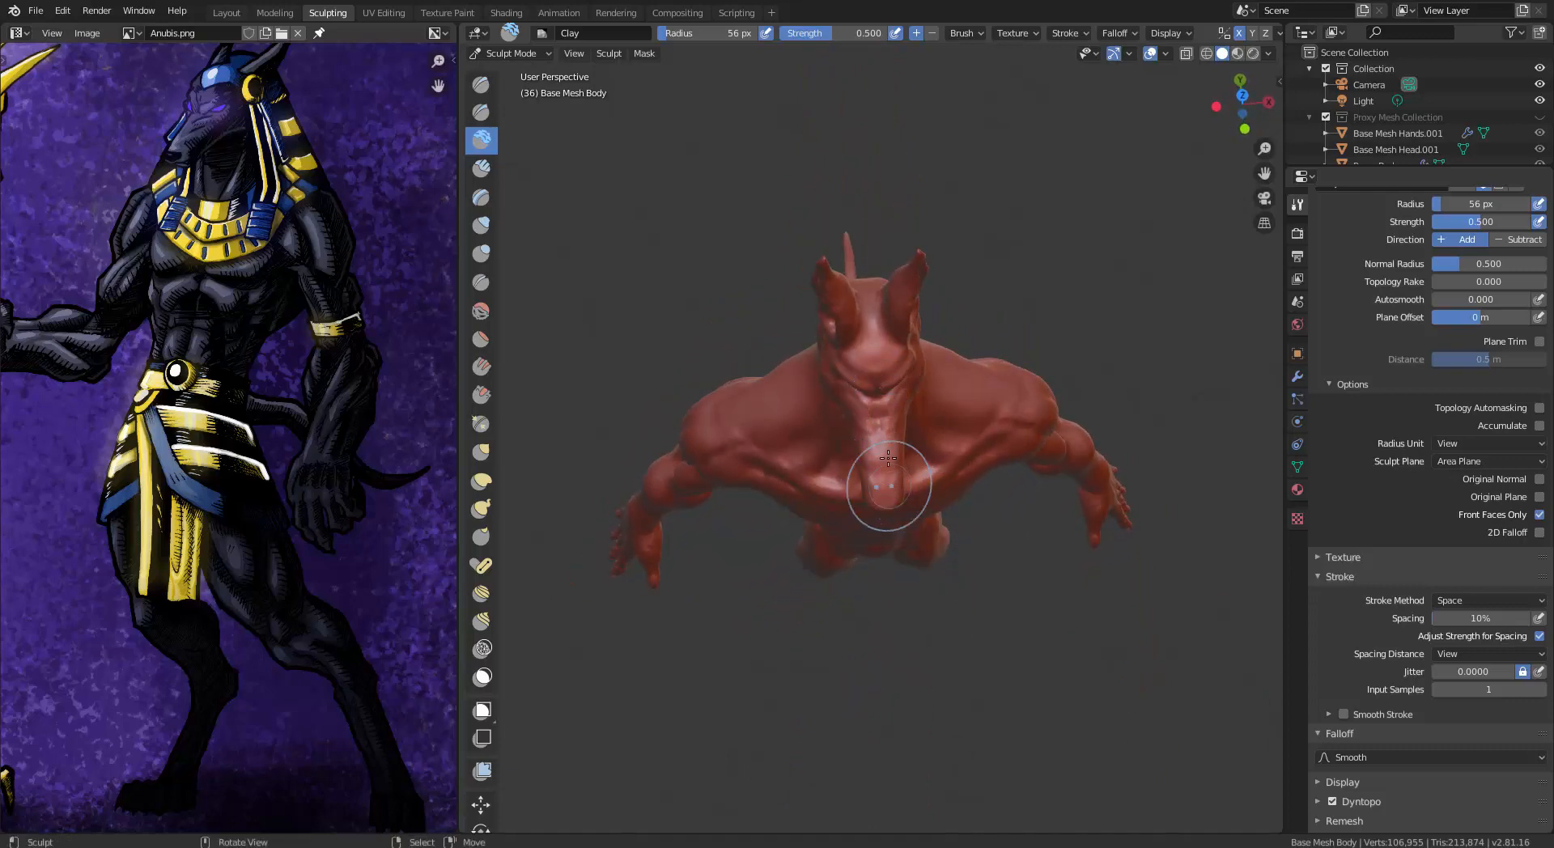
alt+drag(900, 508, 867, 495)
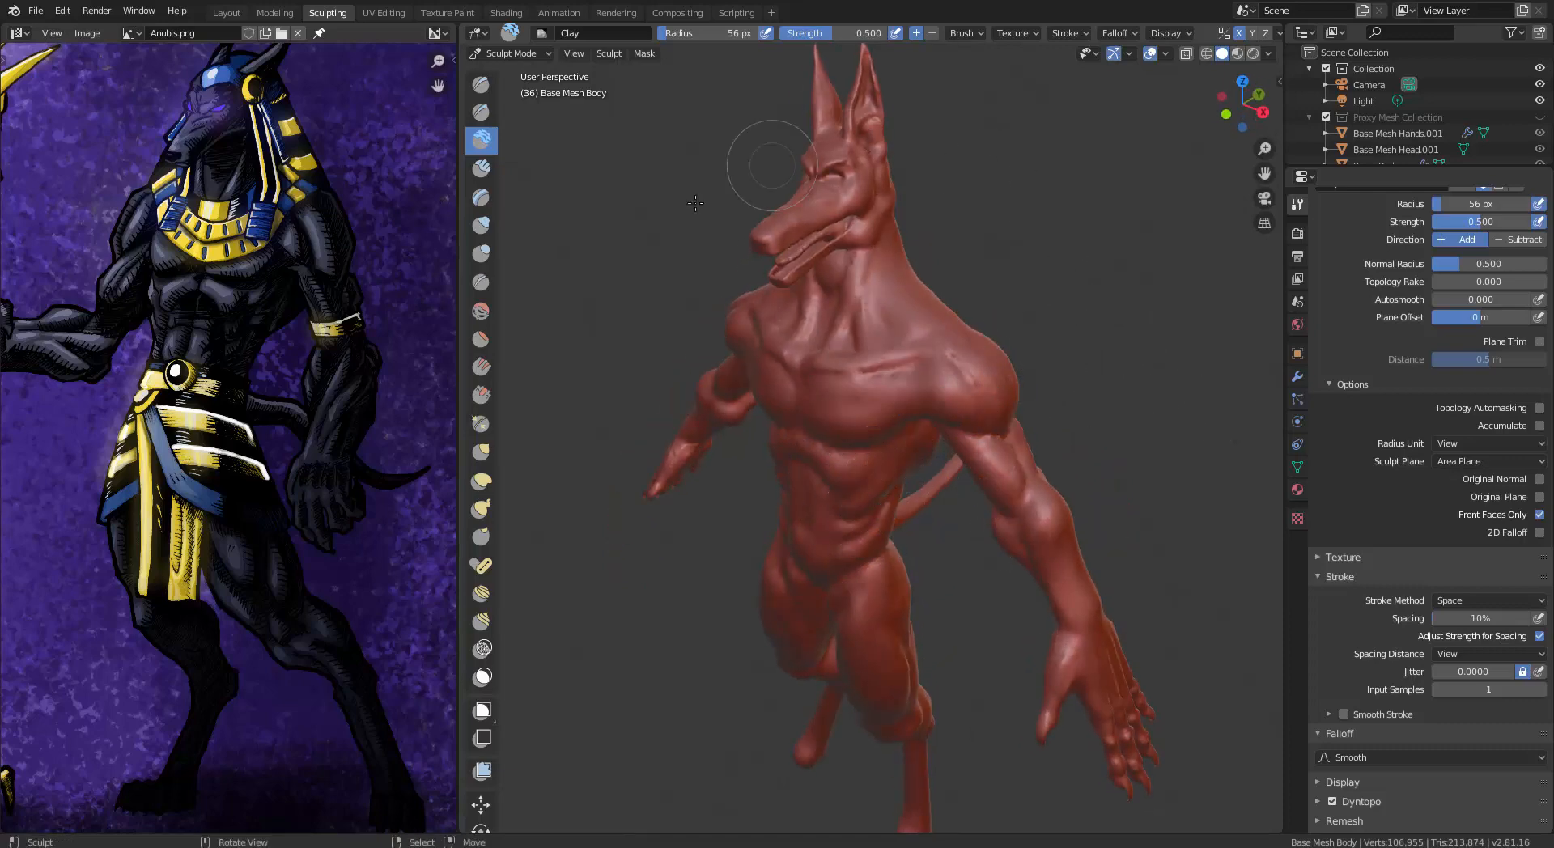
click(227, 13)
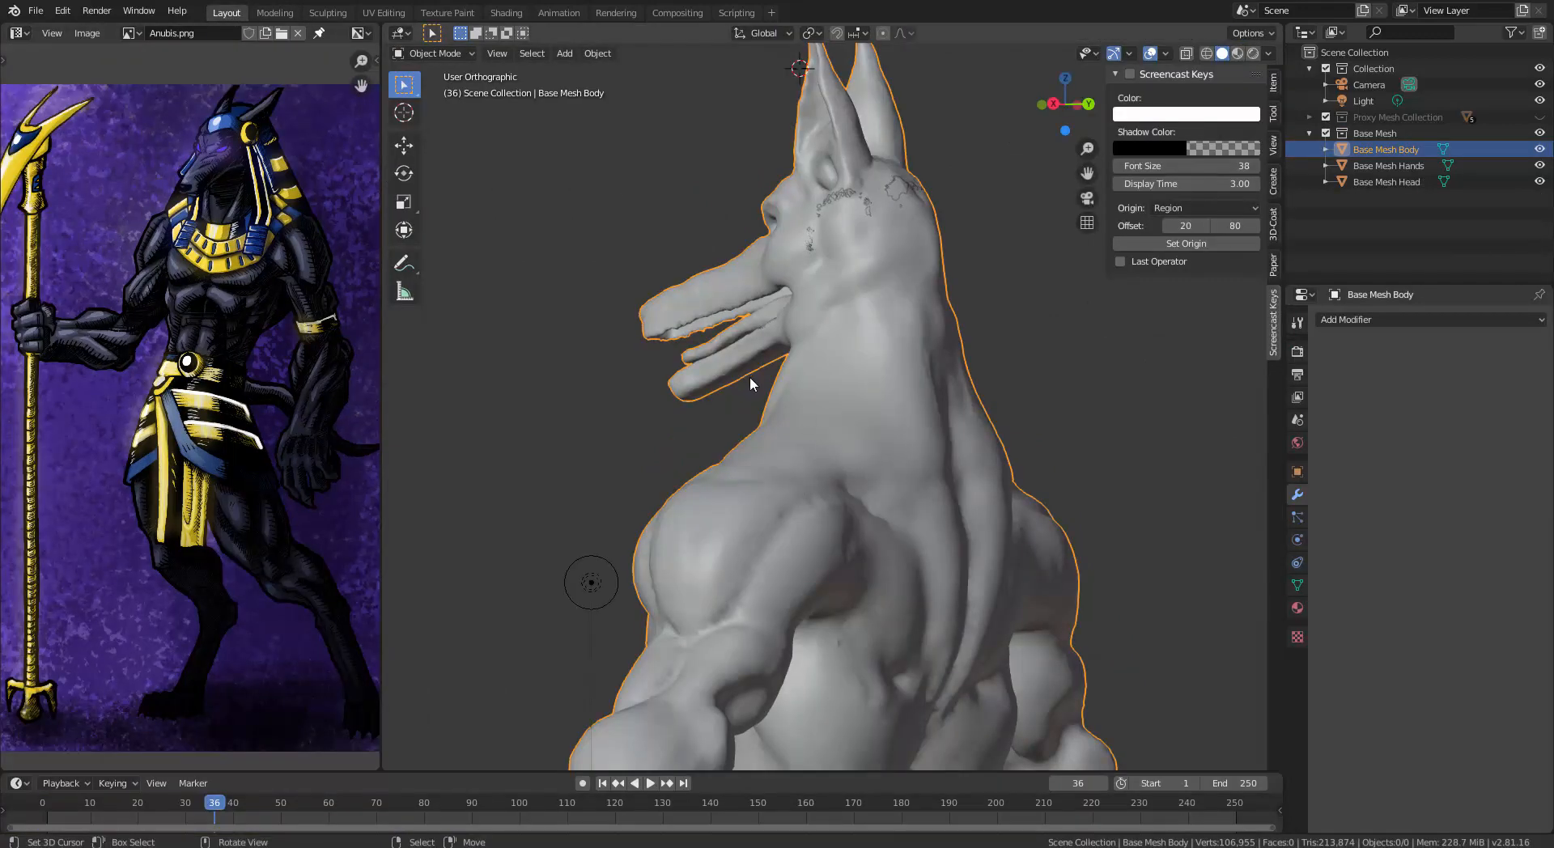
middle_drag(737, 400, 861, 242)
scroll(775, 387, up, 3)
middle_drag(837, 353, 941, 308)
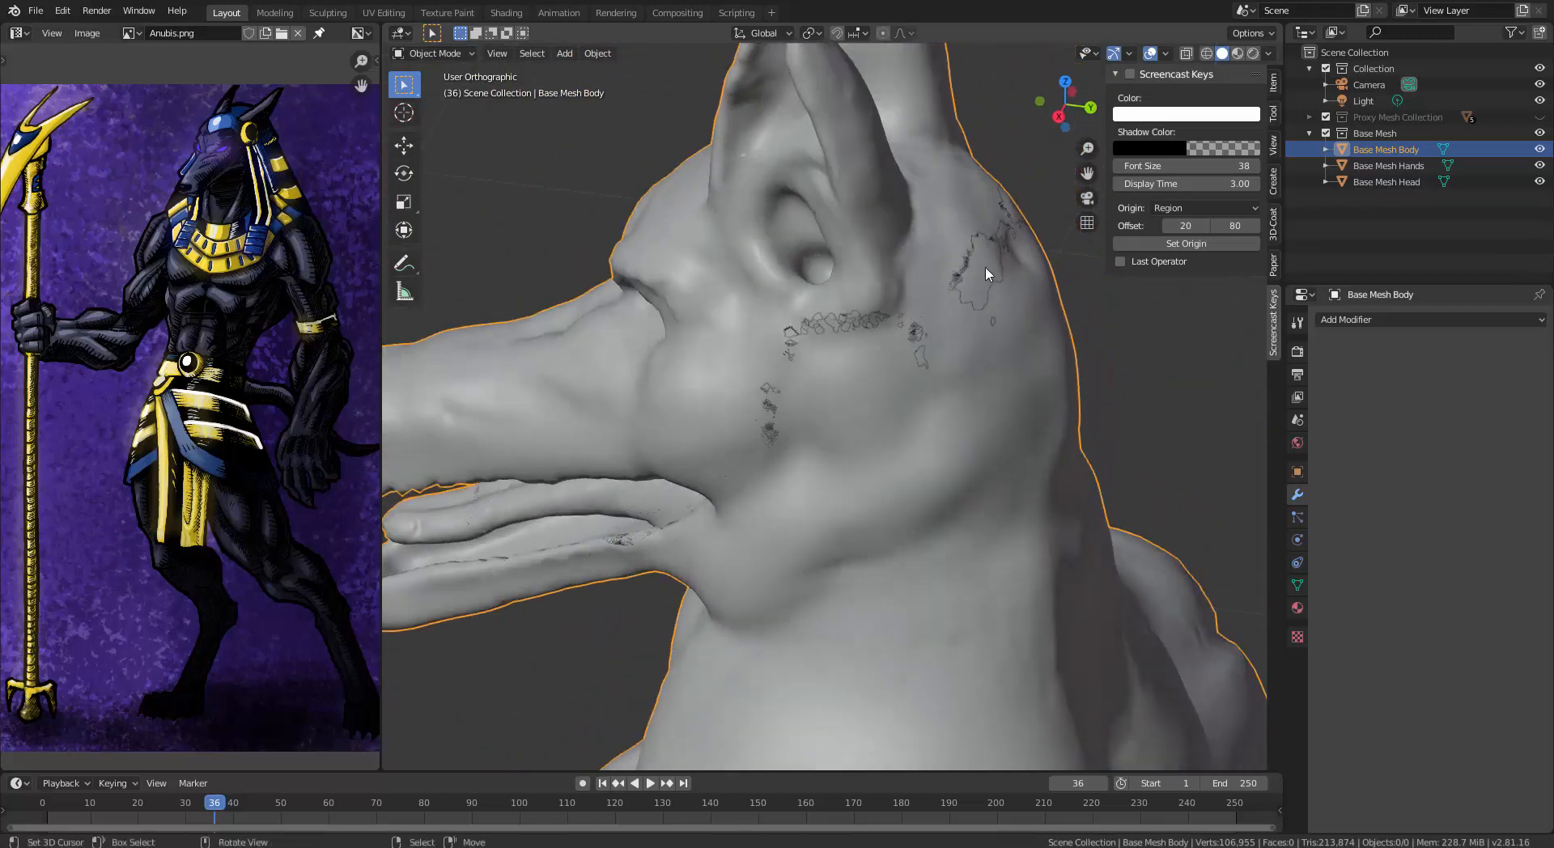
Enter Edit Mode on the Base Mesh Body and display it in wireframe shading
key(Tab)
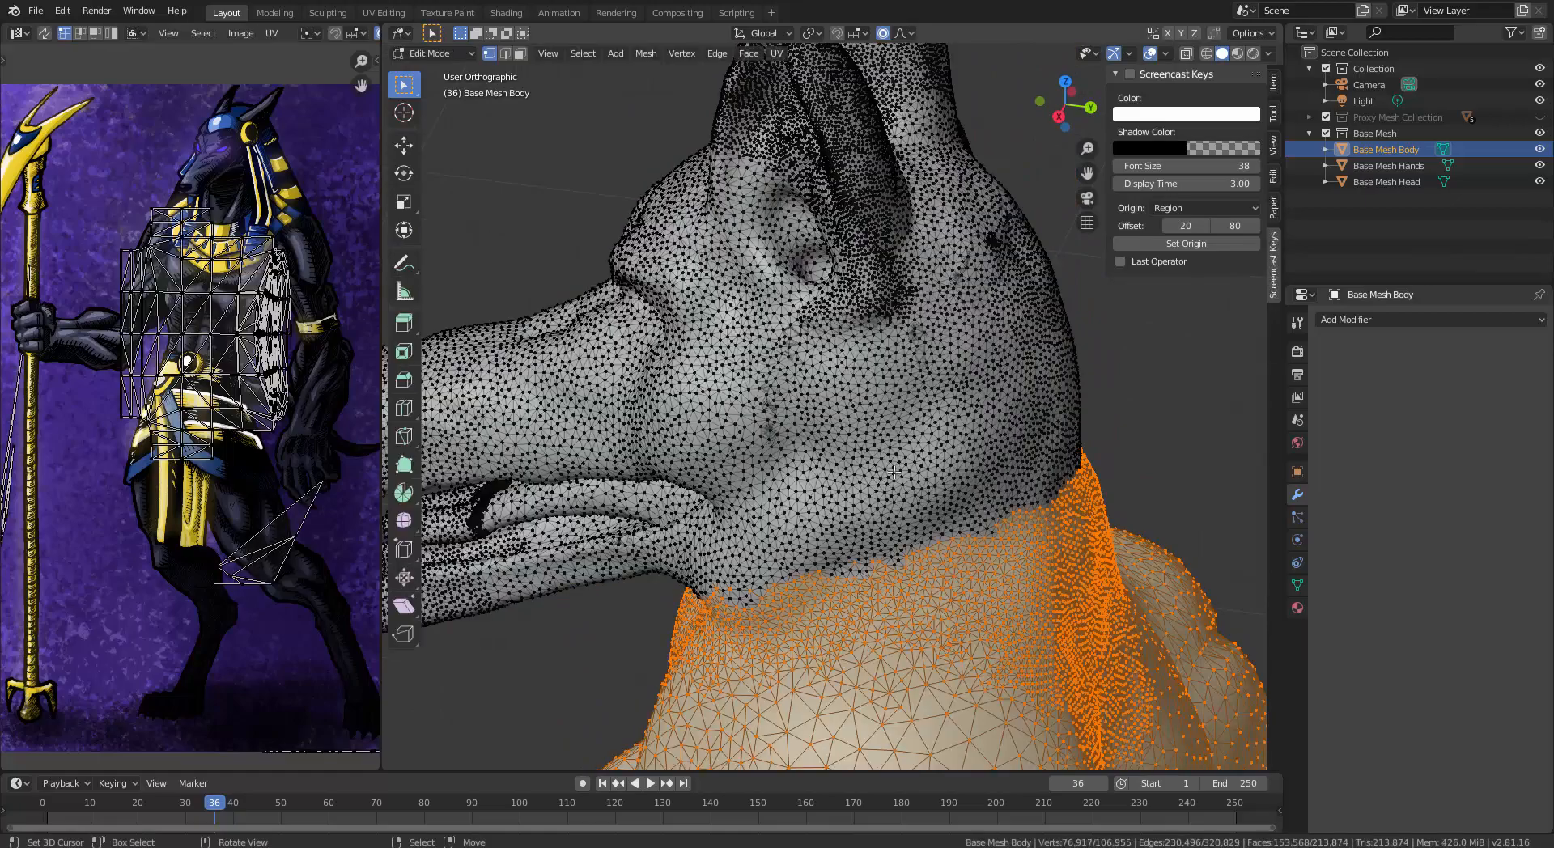
middle_drag(838, 531, 961, 469)
key(z)
click(850, 490)
mouse_move(850, 492)
middle_down()
mouse_move(895, 479)
mouse_move(853, 497)
mouse_move(882, 531)
middle_up()
scroll(886, 539, up, 4)
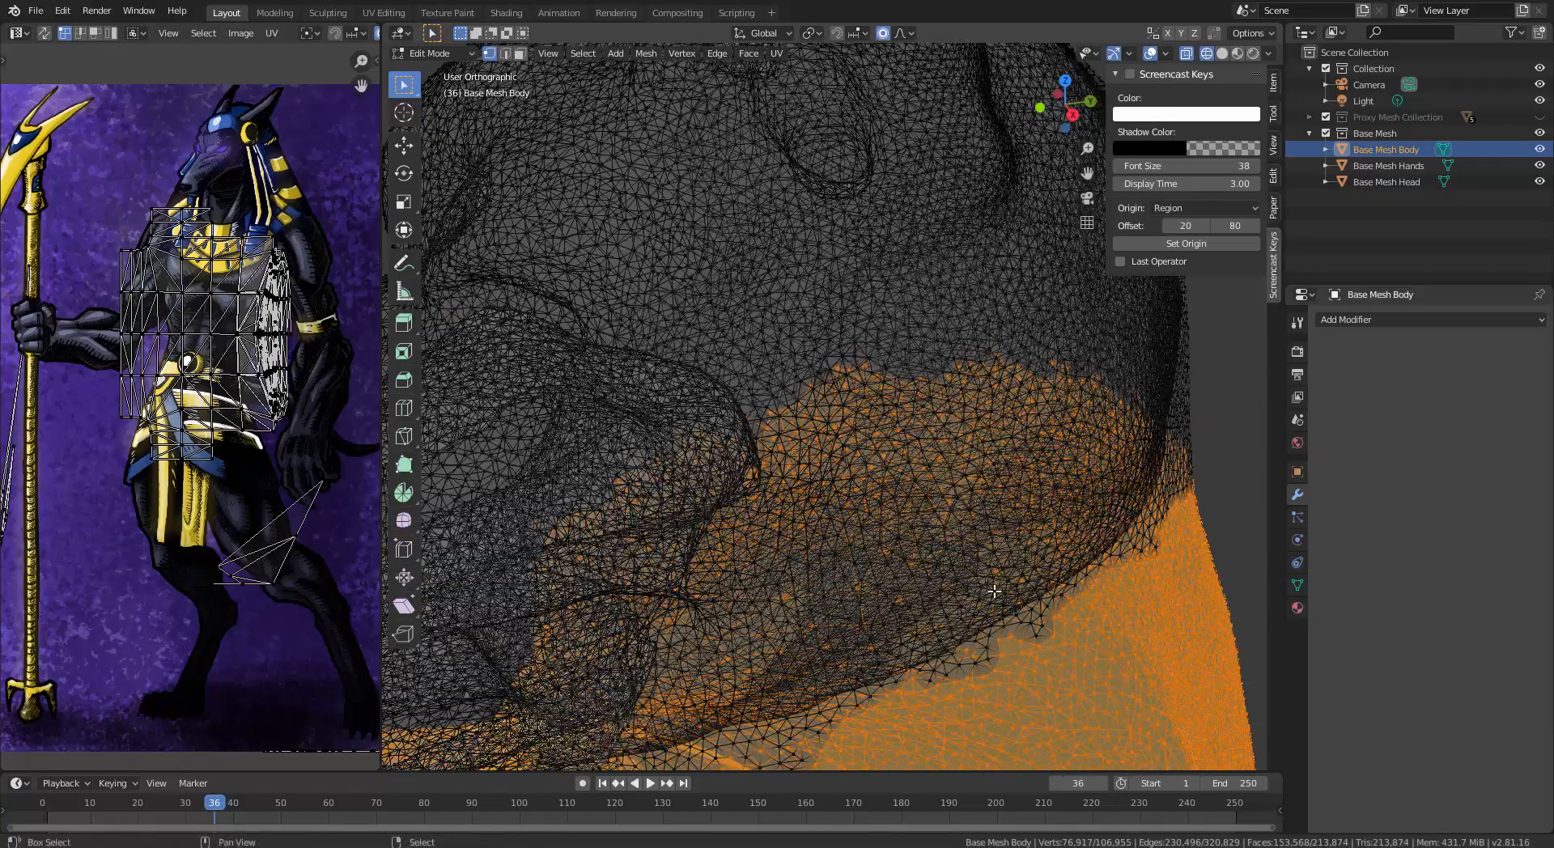
Pick a single vertex near the base of the head and extend the selection to all linked geometry
middle_drag(963, 491, 1045, 529)
click(921, 419)
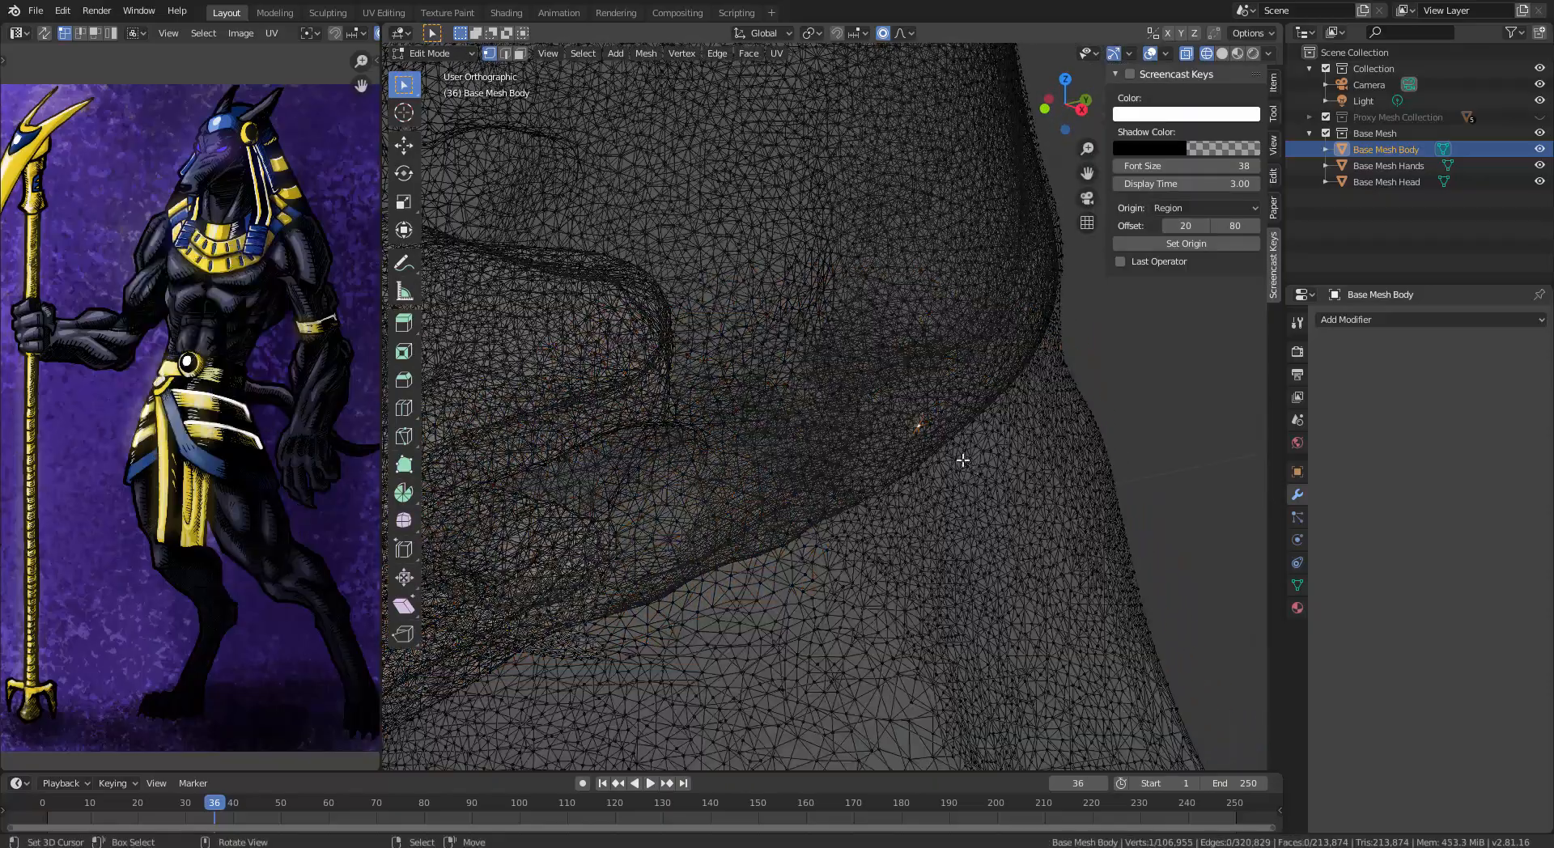
middle_drag(962, 460, 916, 588)
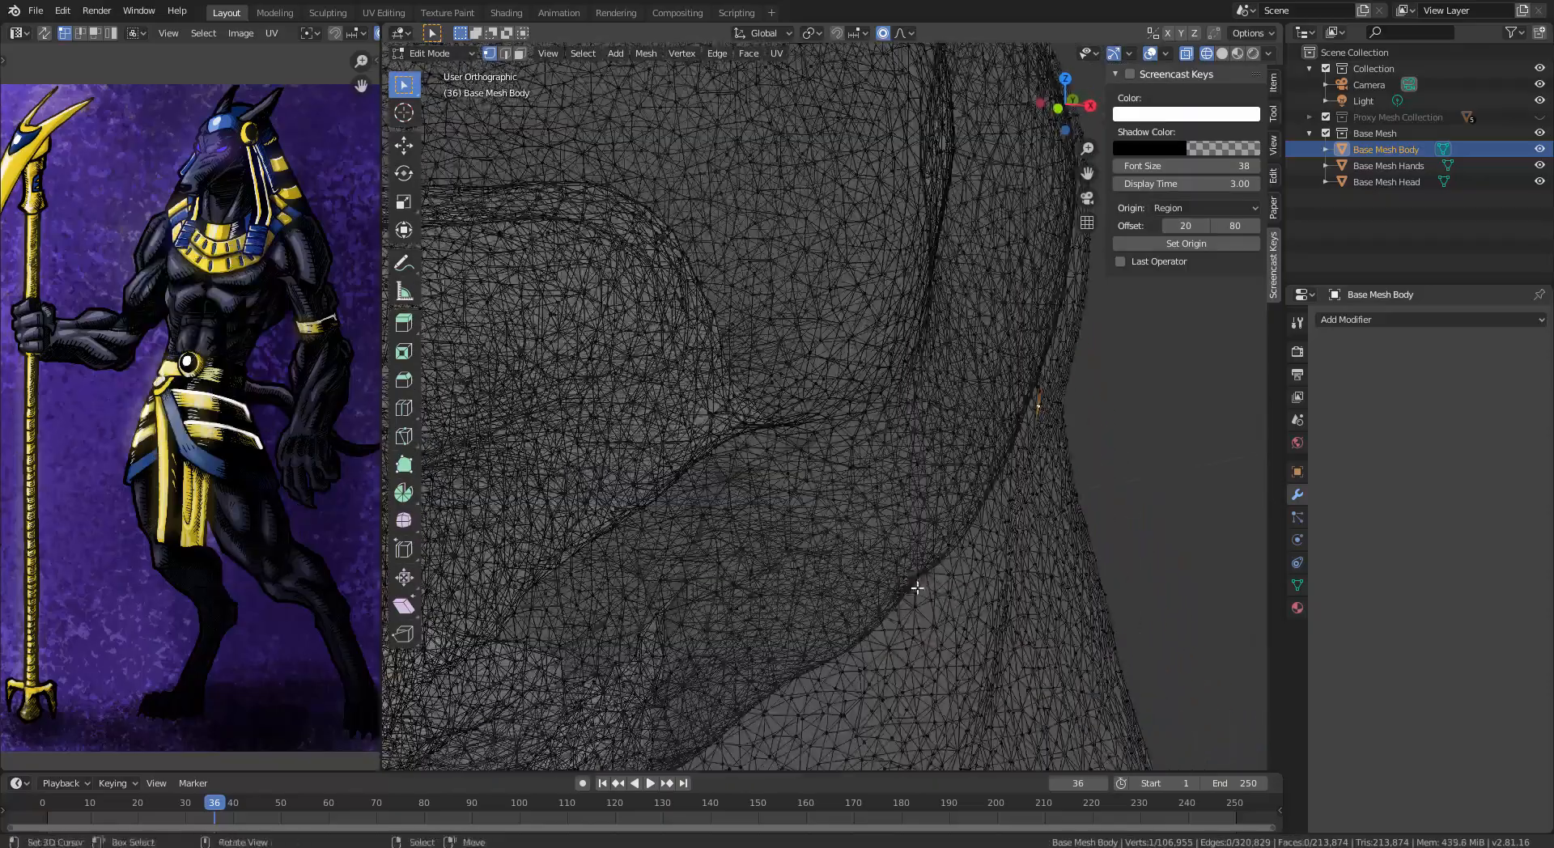
scroll(916, 588, up, 3)
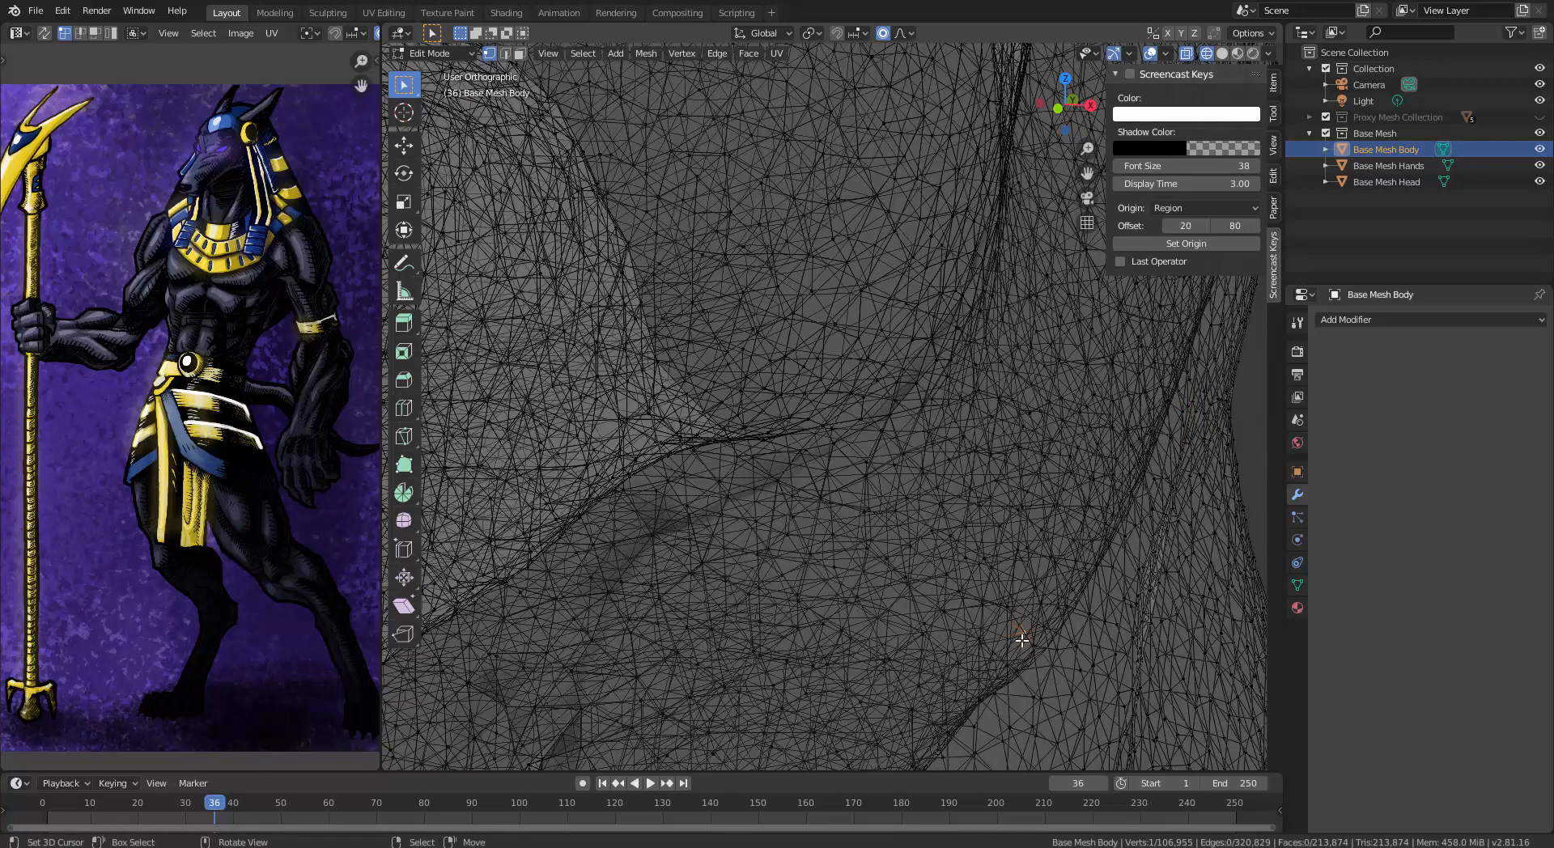
key(ctrl+l)
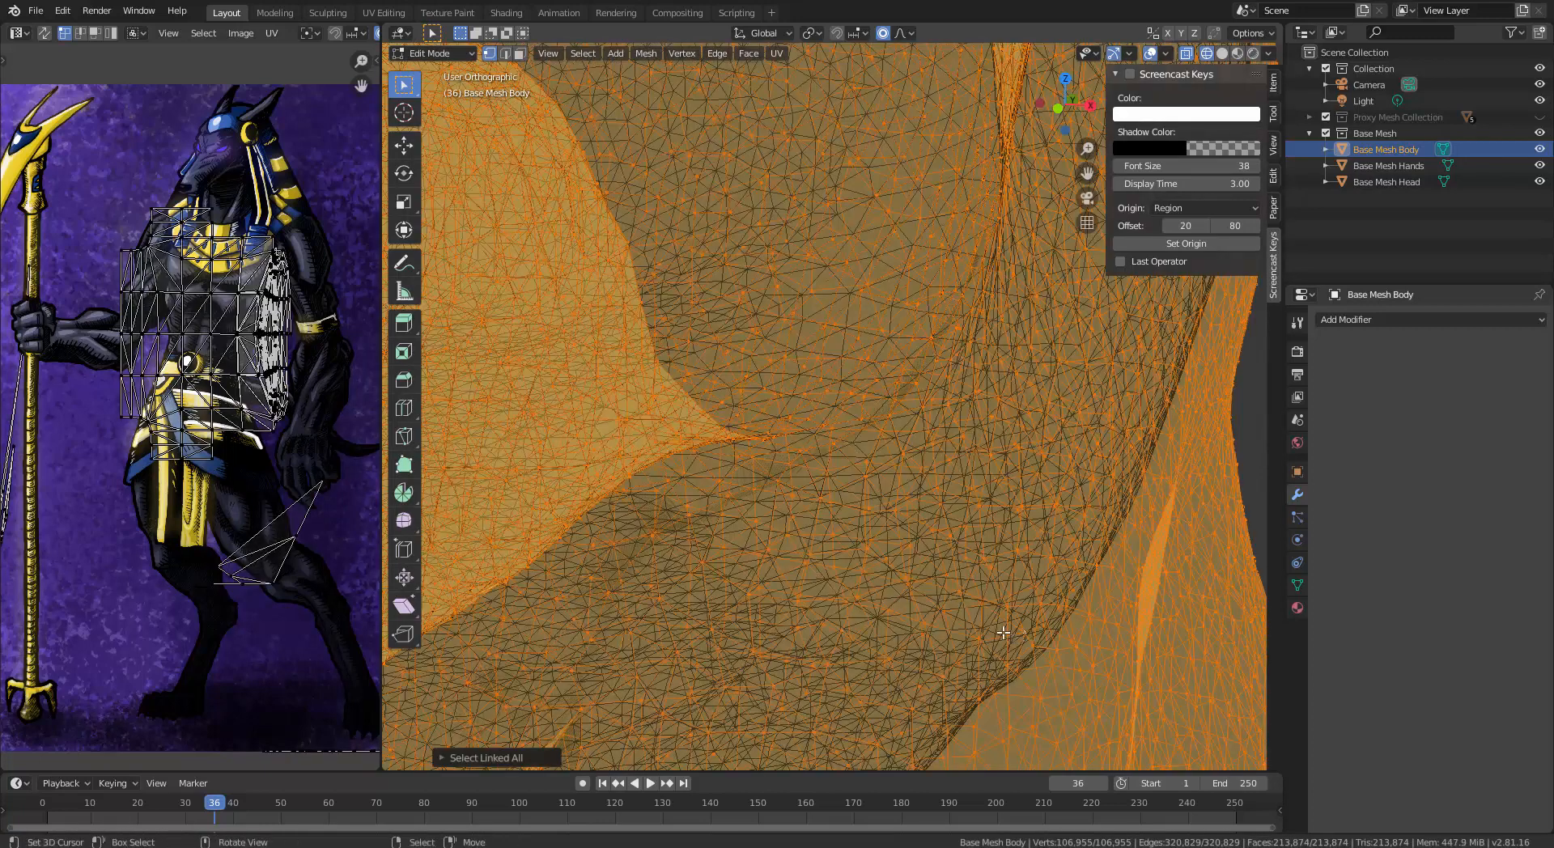
click(1043, 611)
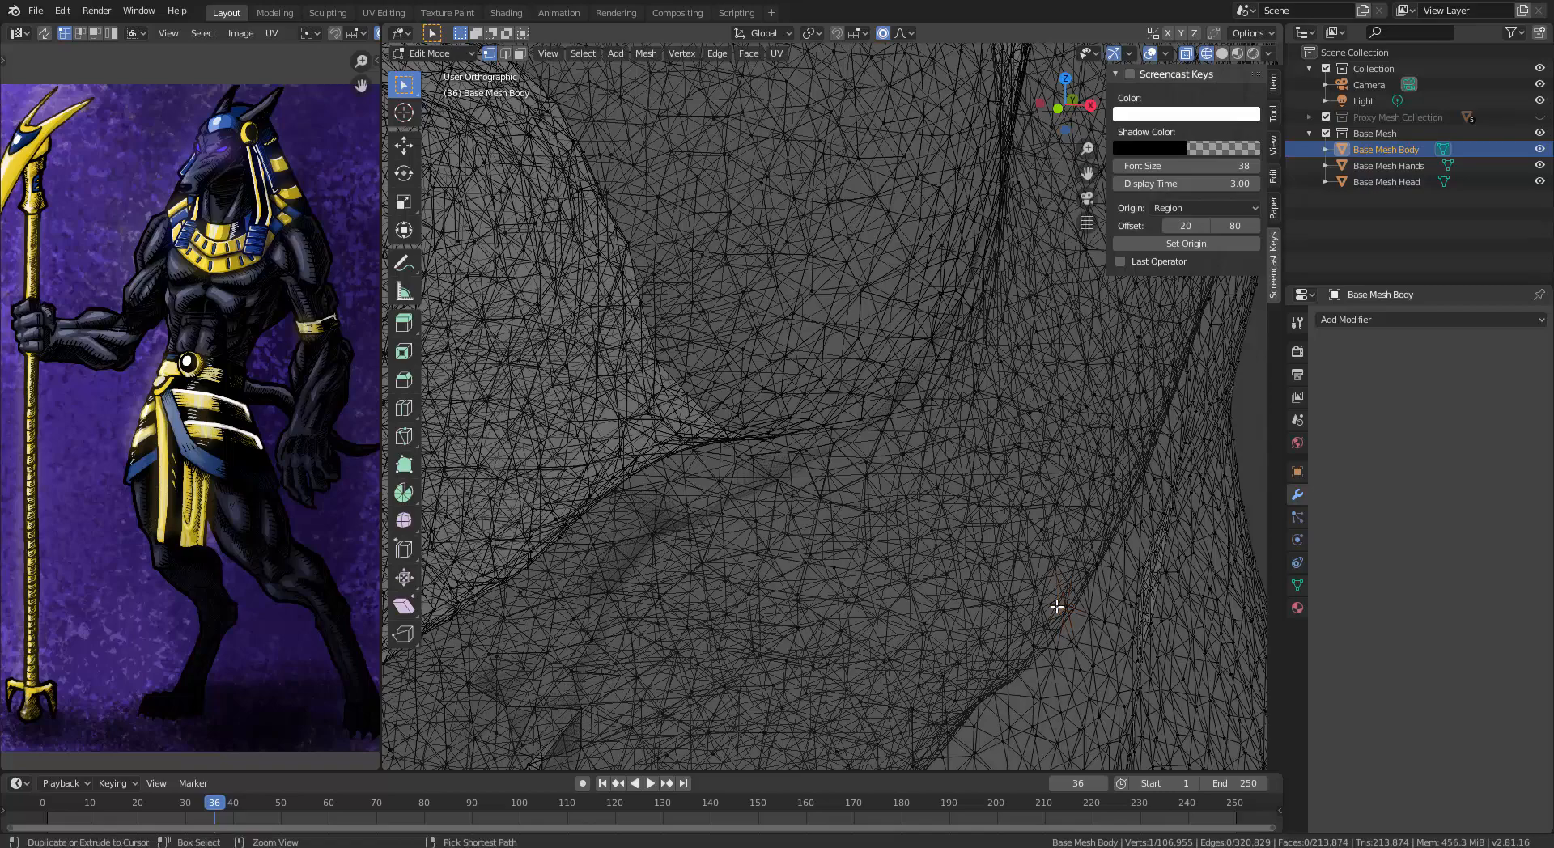
key(ctrl+l)
scroll(1051, 551, down, 6)
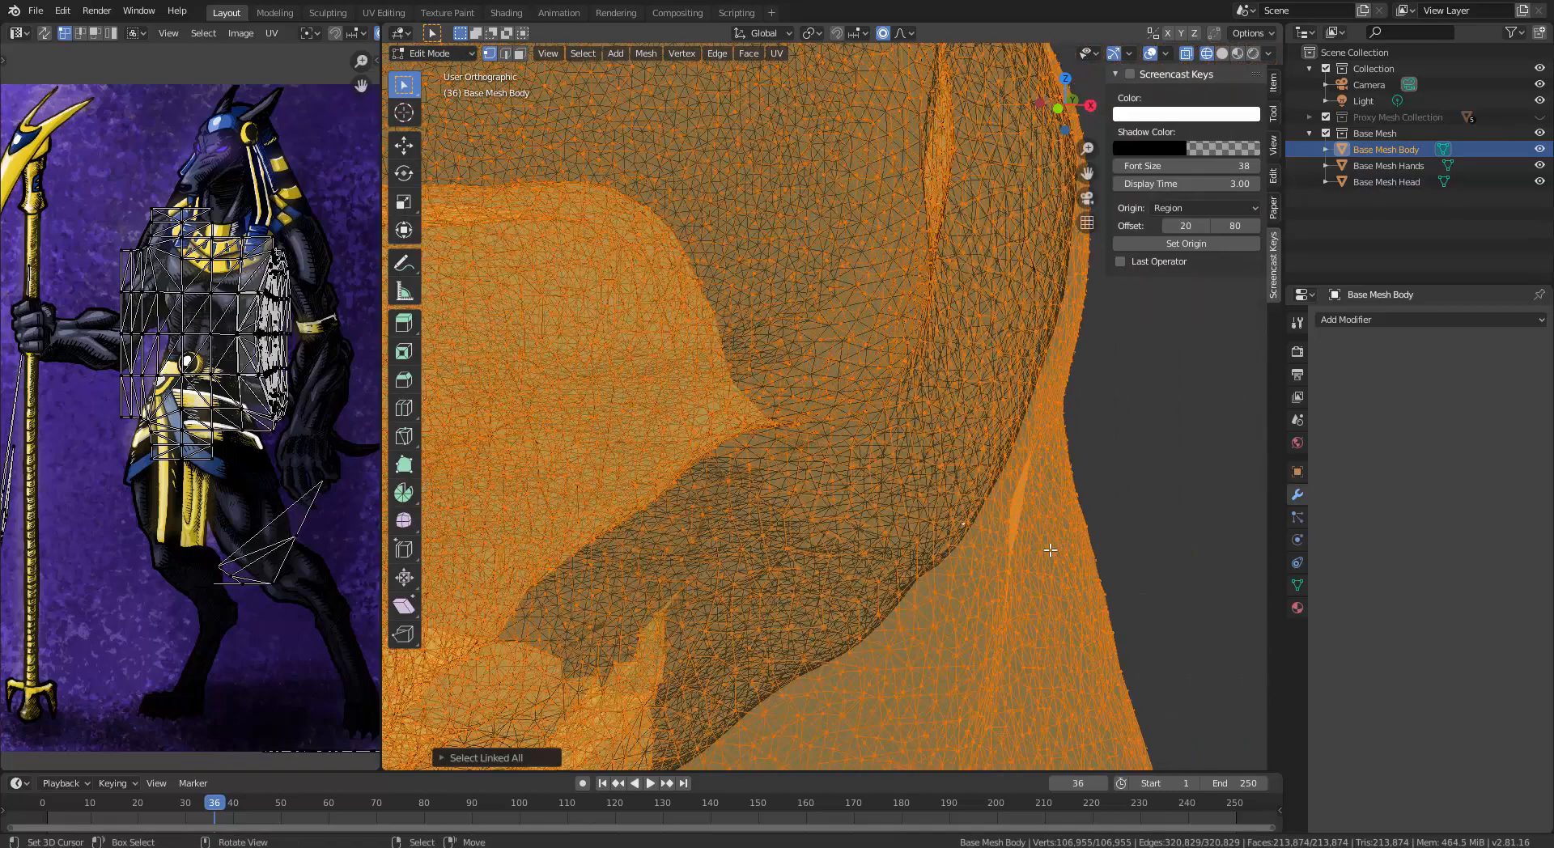
Clear the selection, select all body geometry linked to a vertex on the back of the neck, and hide it
middle_drag(1074, 506, 953, 414)
key(alt+a)
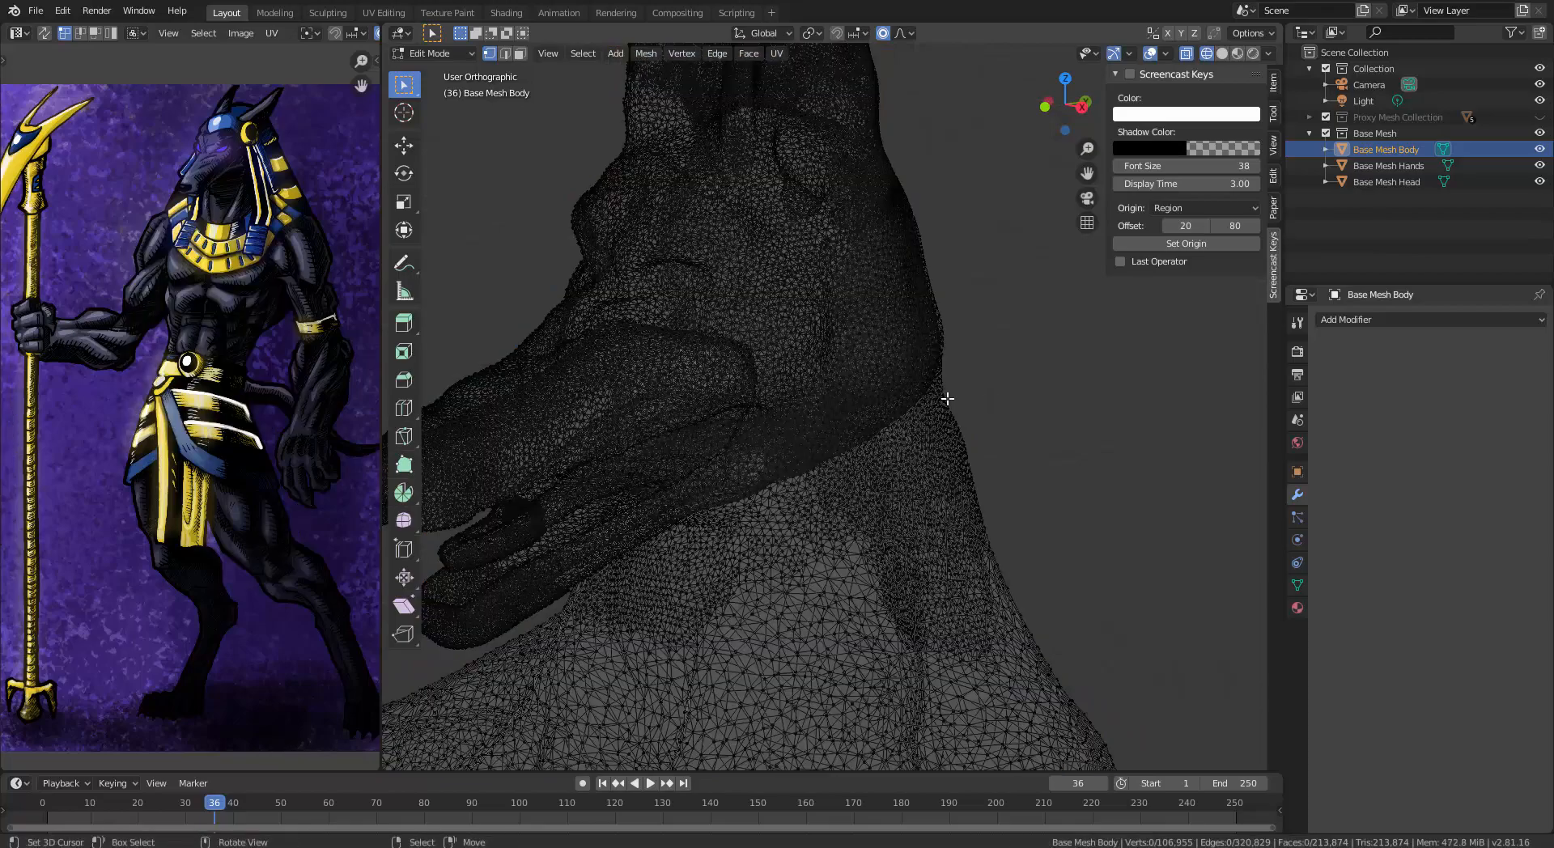
mouse_move(980, 487)
middle_down()
mouse_move(996, 502)
mouse_move(871, 468)
mouse_move(923, 440)
mouse_move(975, 493)
mouse_move(997, 493)
middle_up()
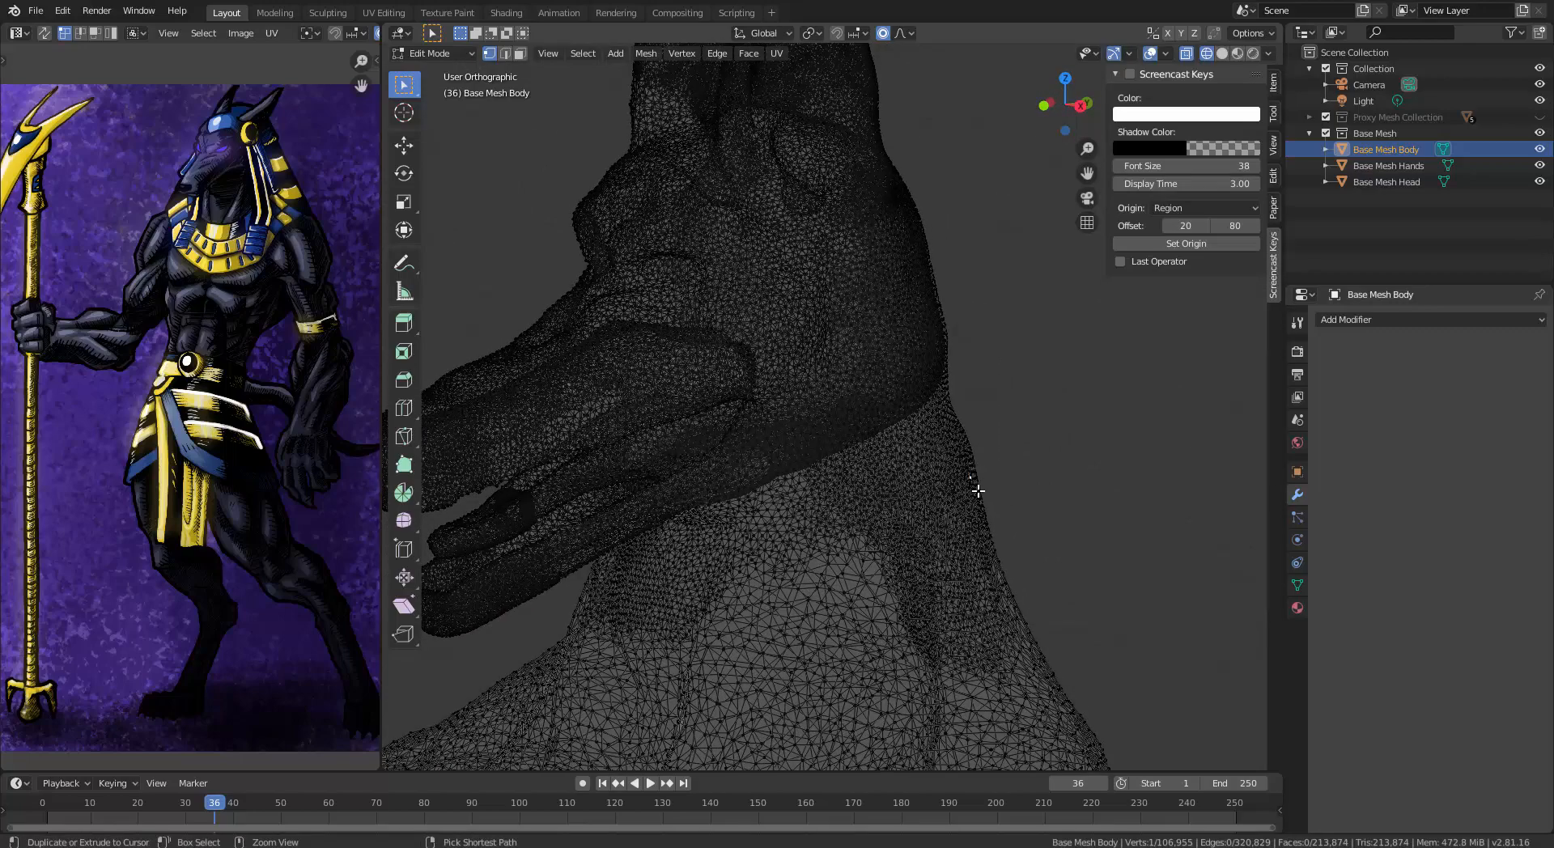
key(ctrl+l)
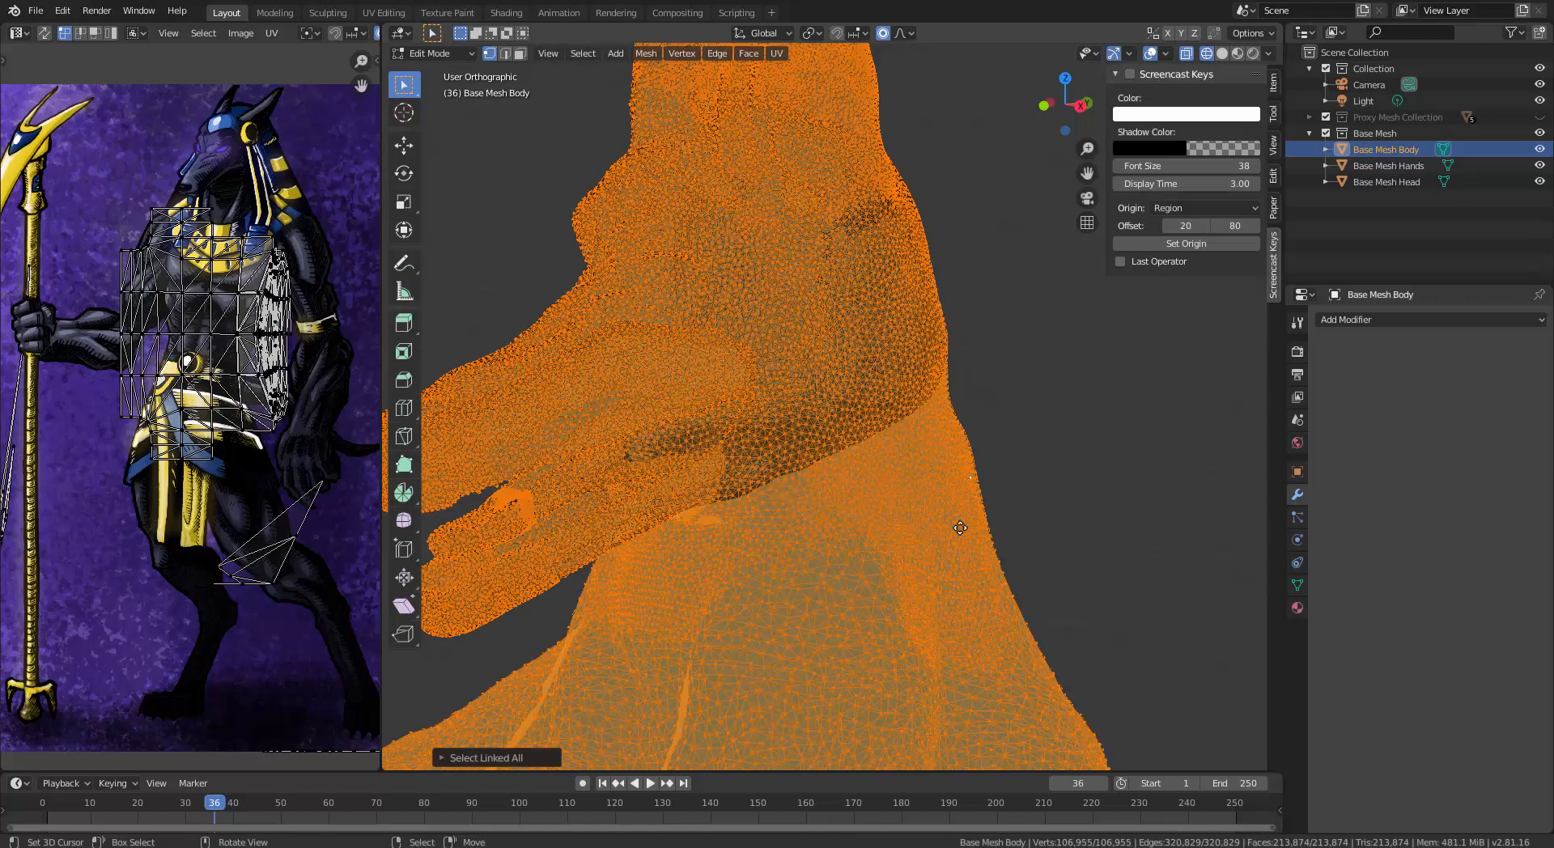
key(g)
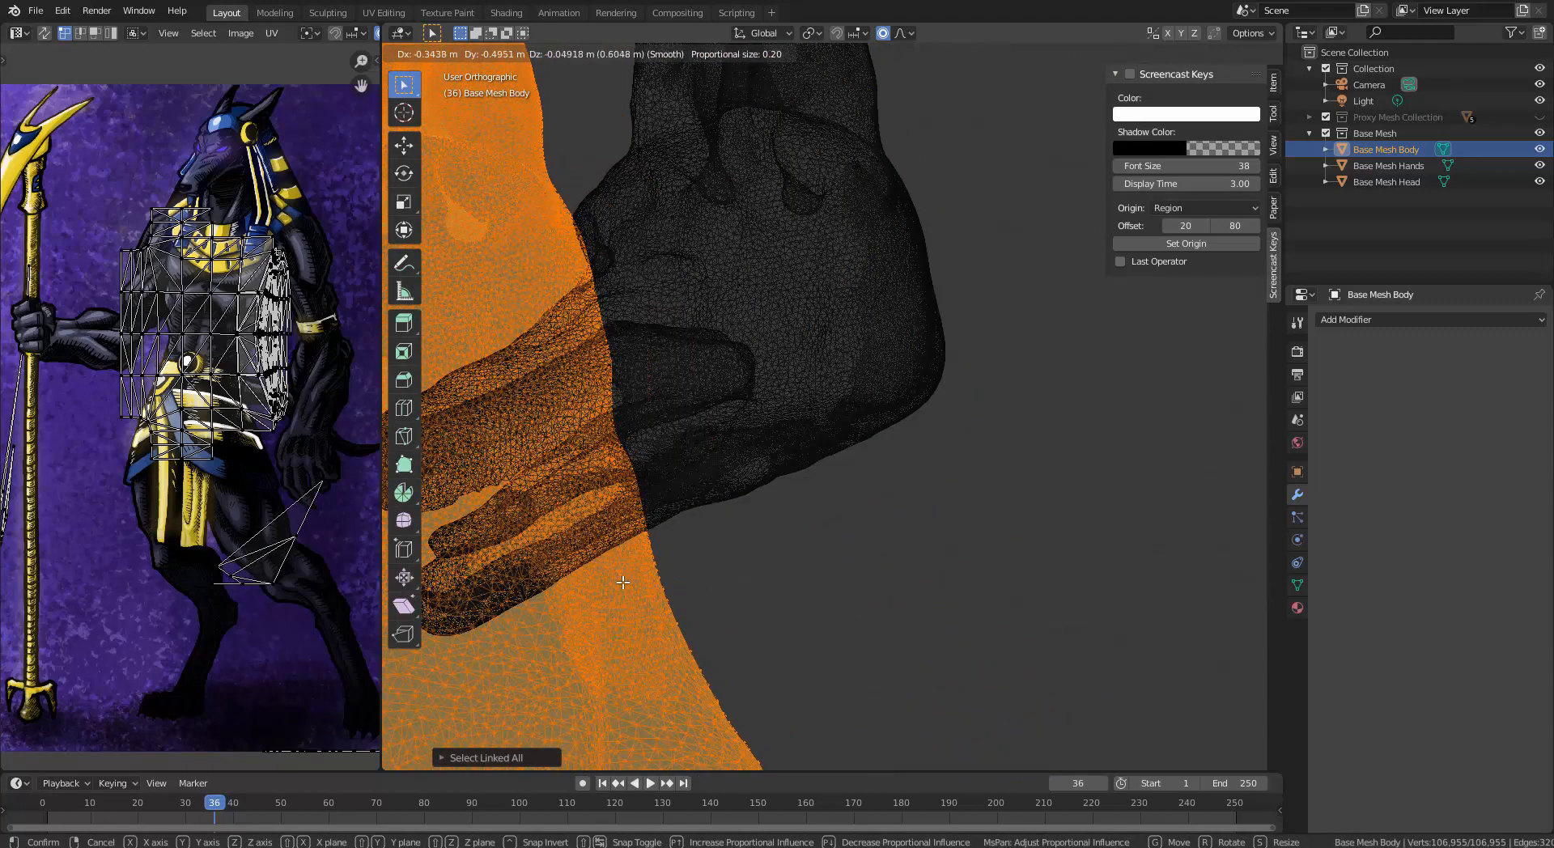
click(842, 609)
key(h)
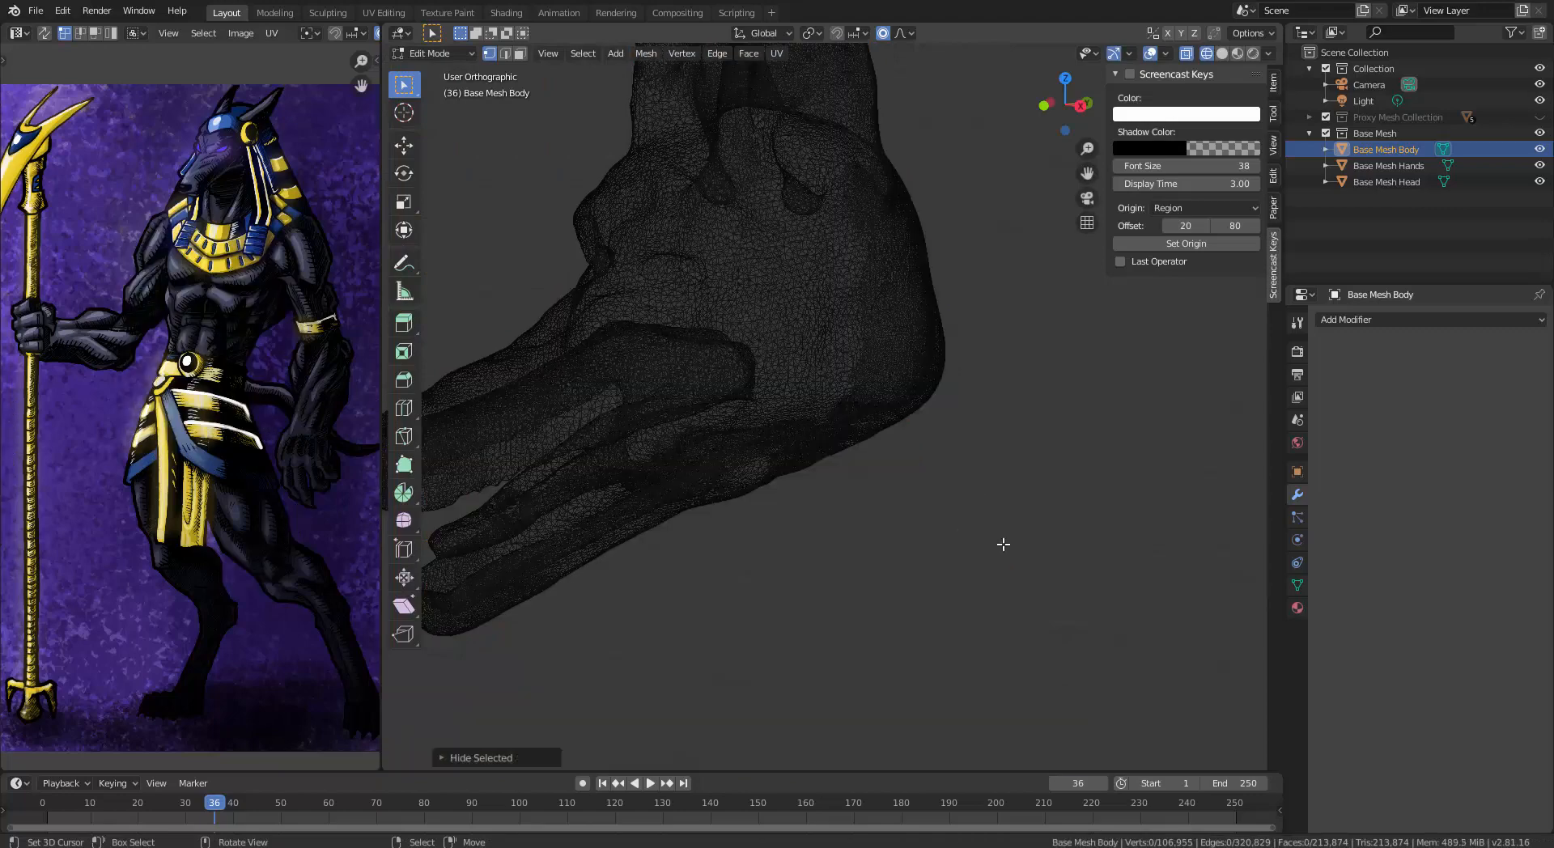
Return to solid shading and compare the remaining head surface between Edit Mode and Object Mode
middle_drag(865, 535, 972, 484)
key(z)
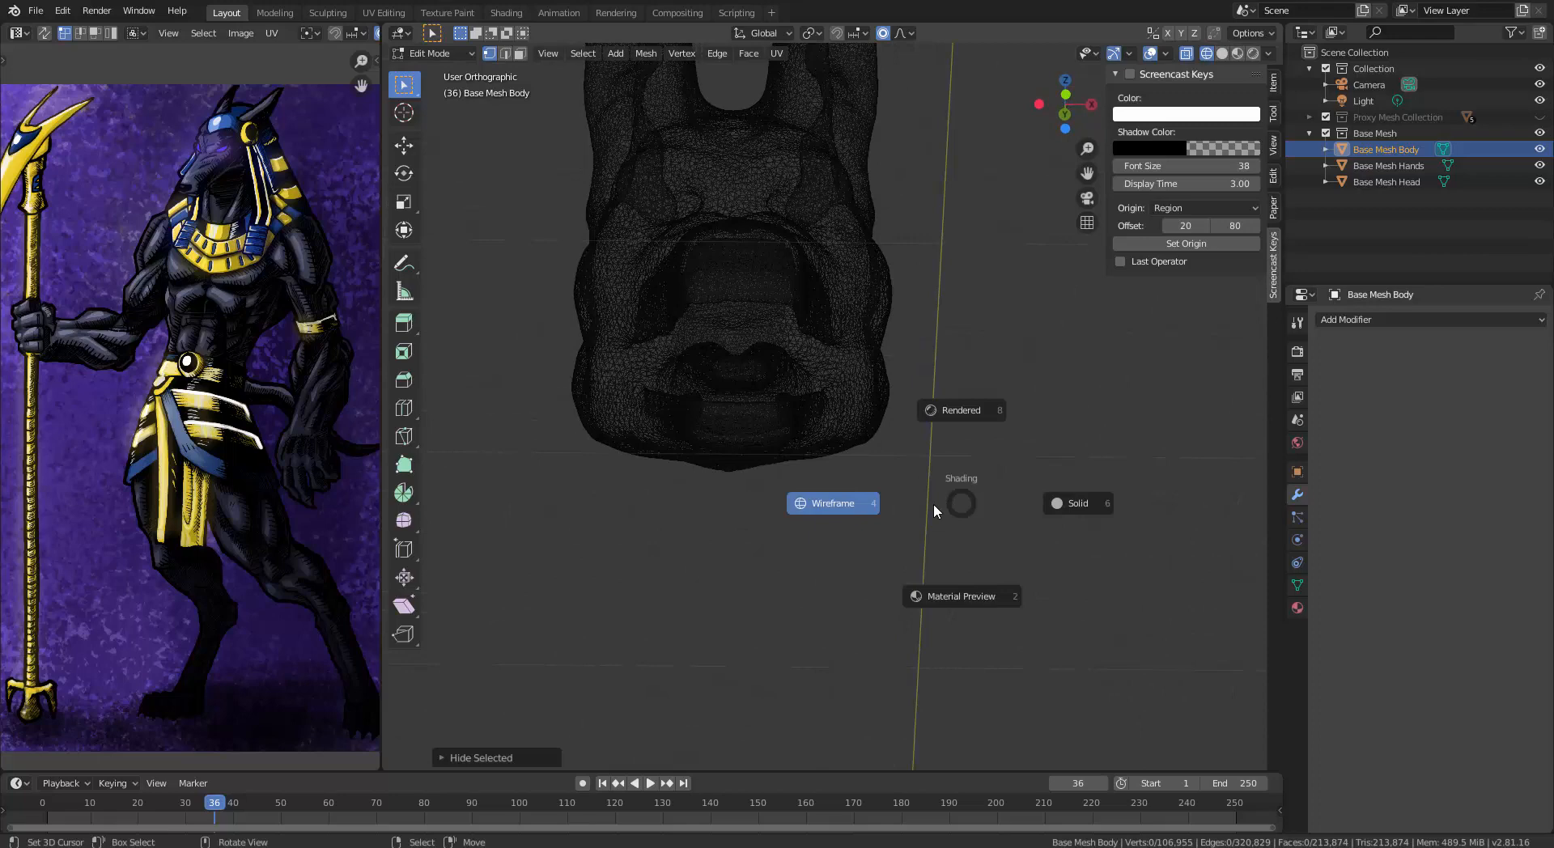
click(1051, 508)
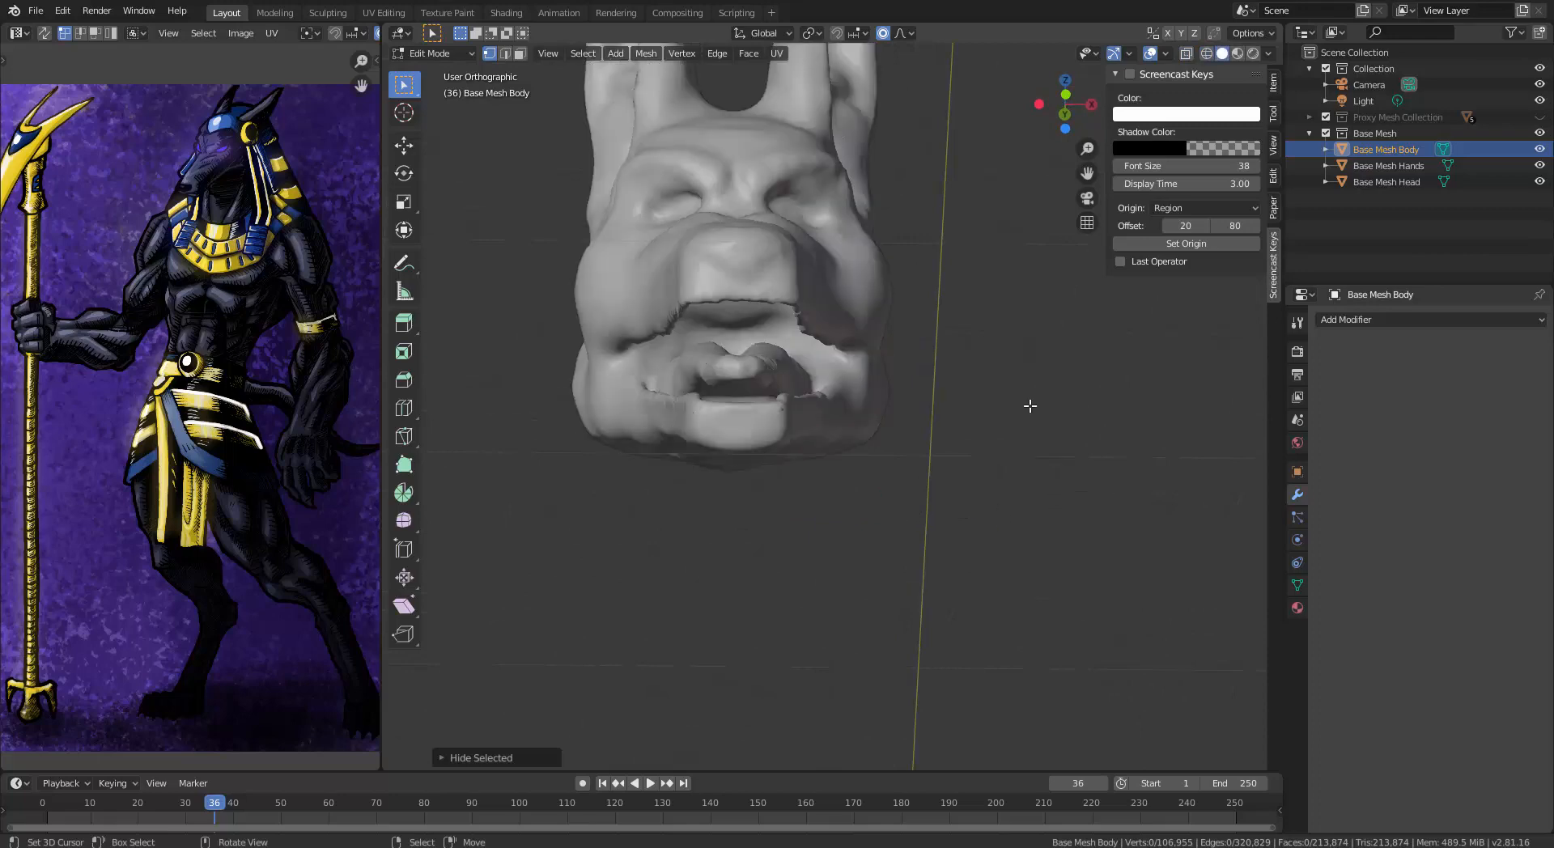
middle_drag(1030, 405, 912, 434)
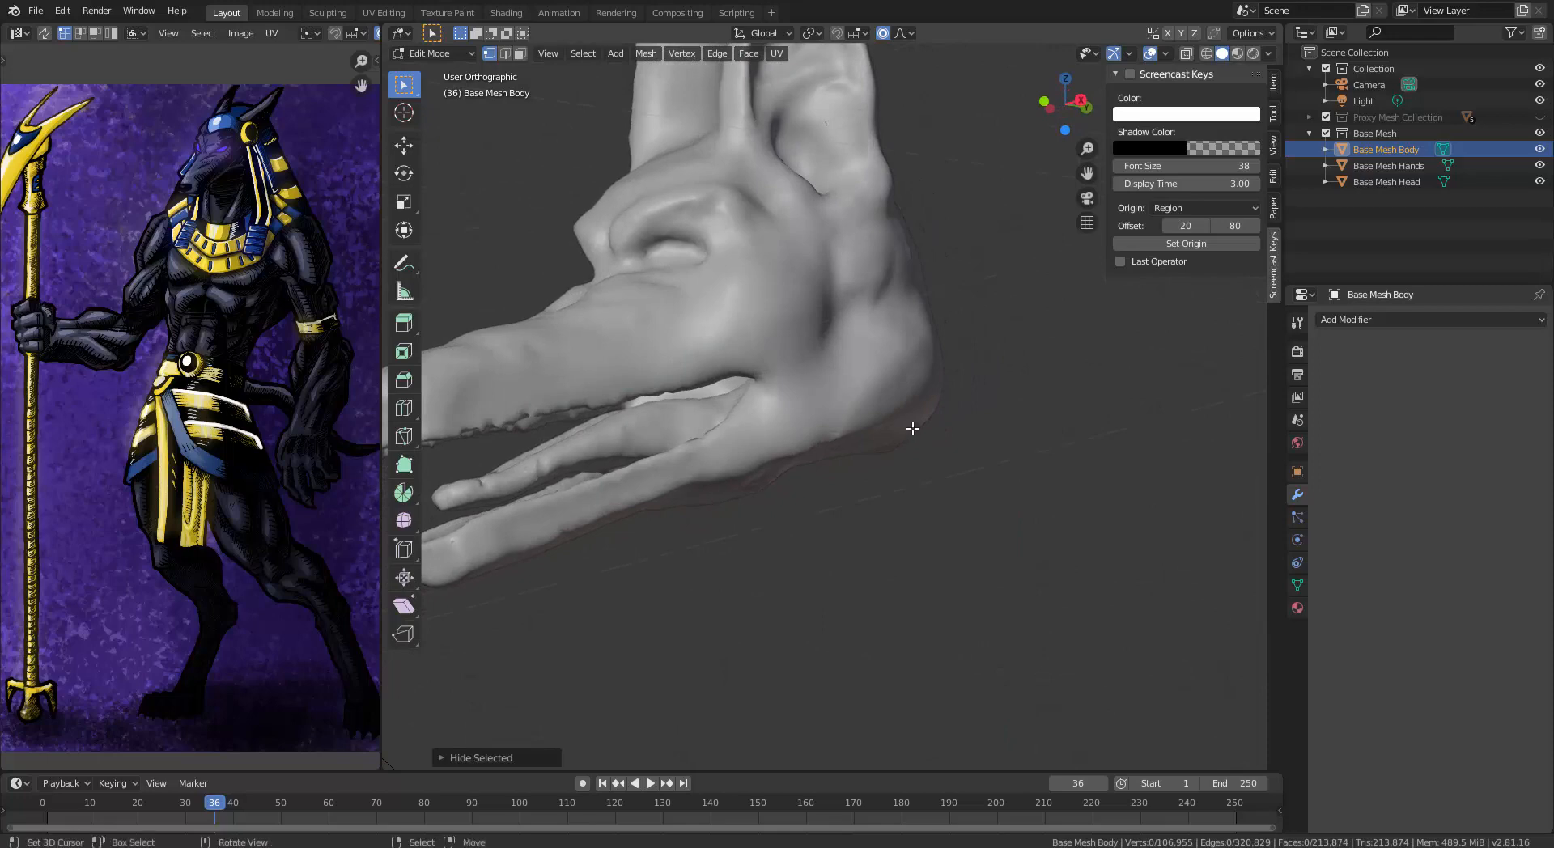
key(Tab)
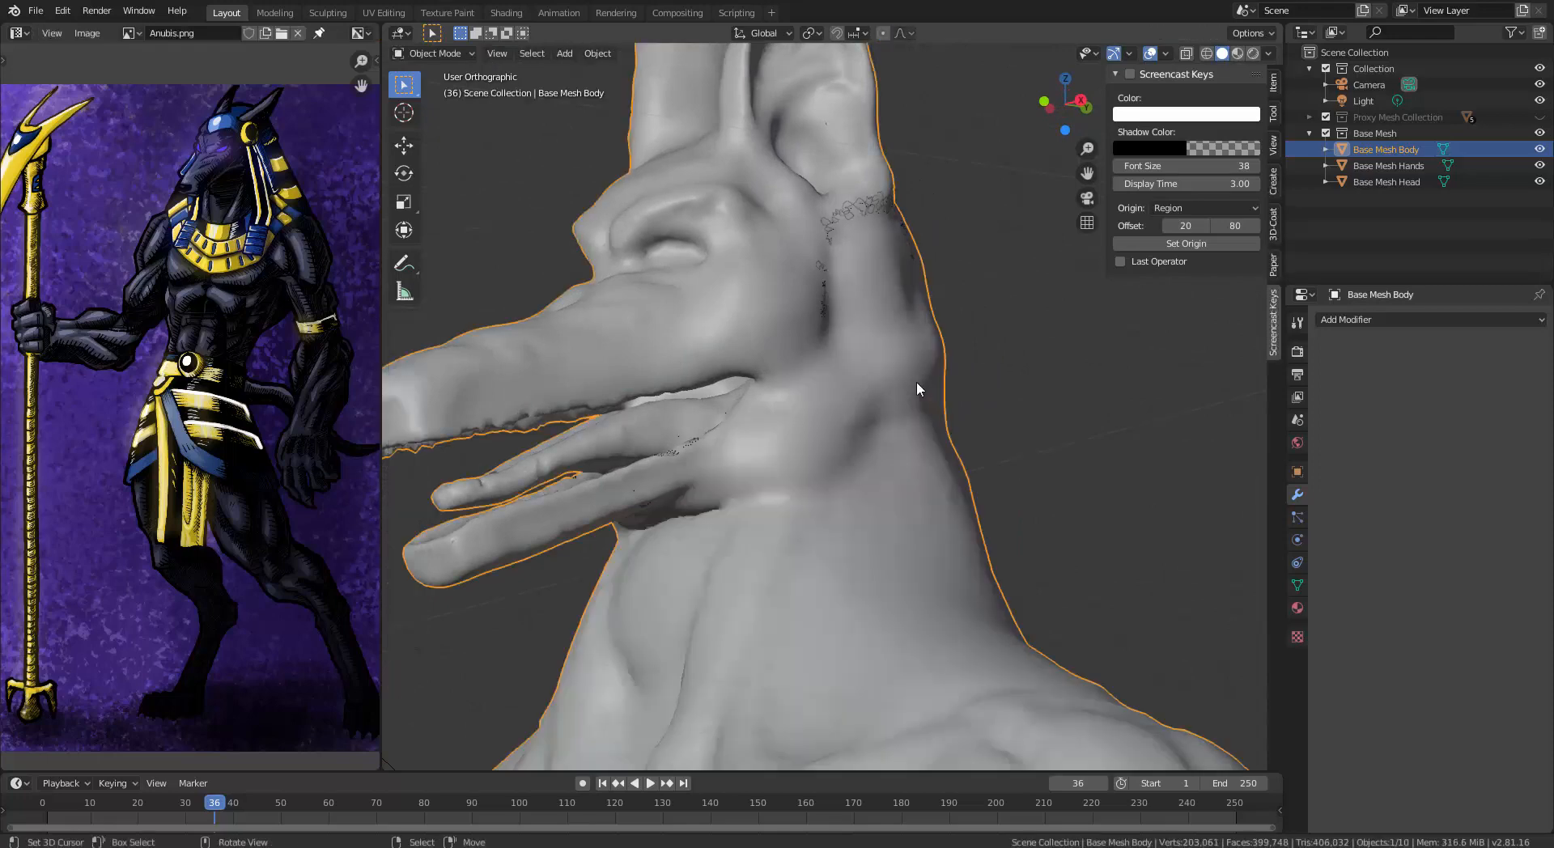
key(Tab)
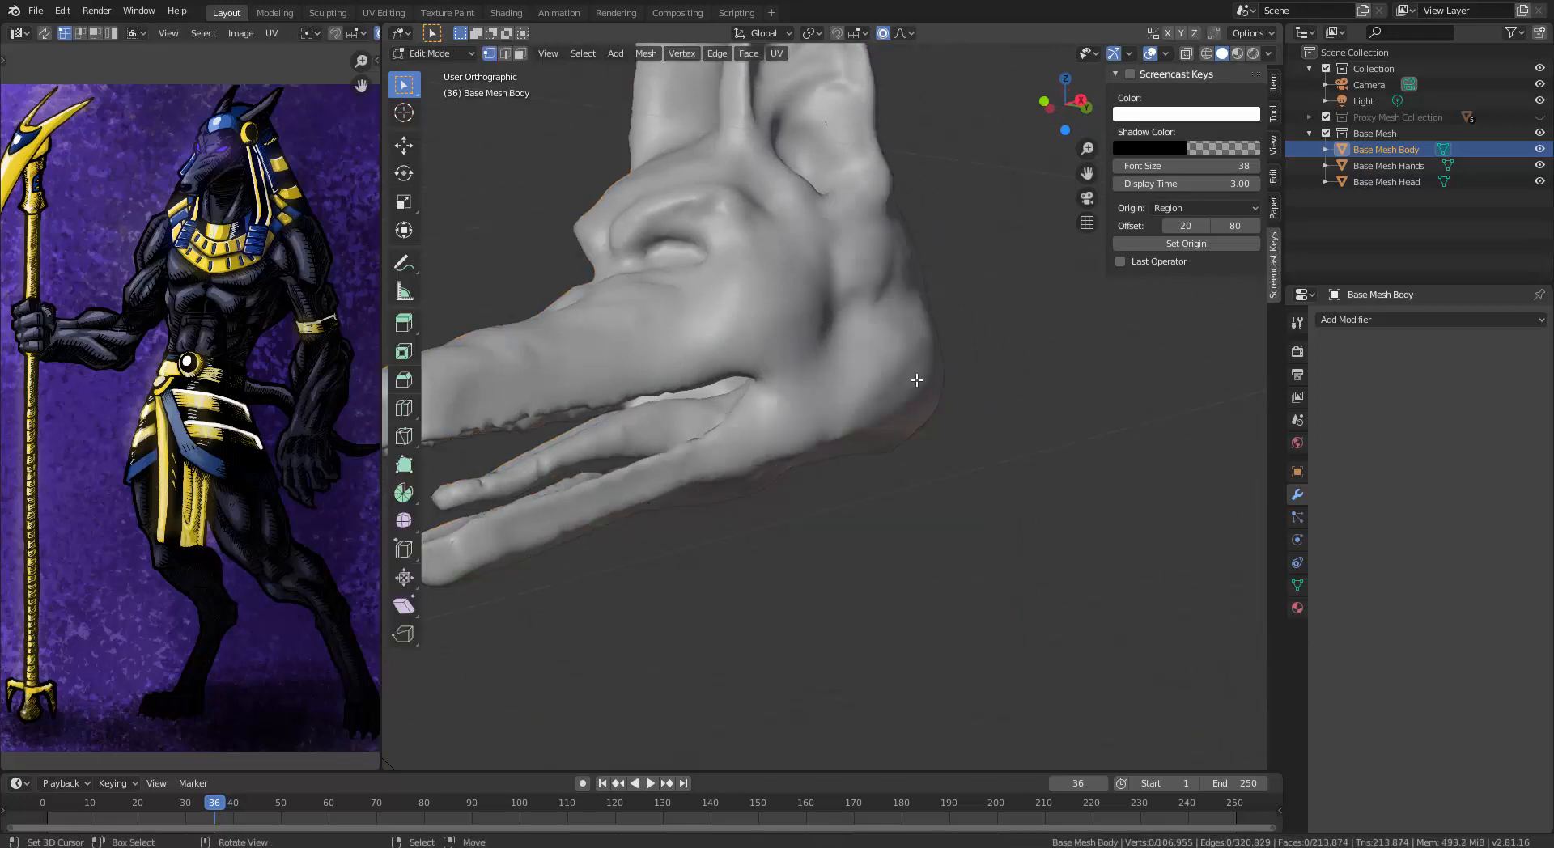
key(Tab)
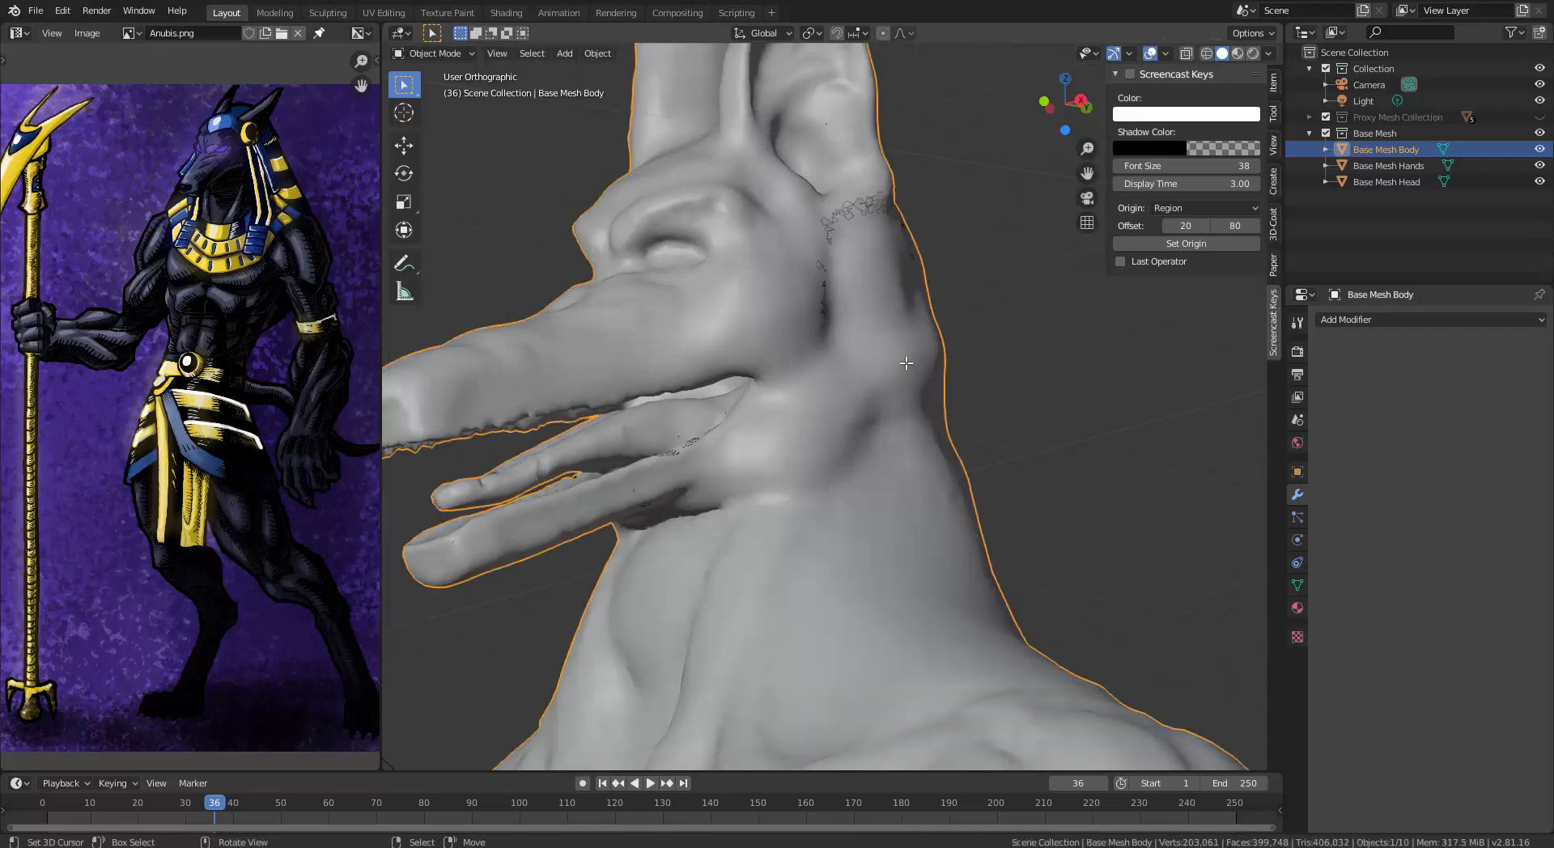
Switch to wireframe shading and select the Base Mesh Head and Base Mesh Body in turn to compare their overlap
key(ctrl+Tab)
click(795, 362)
click(759, 370)
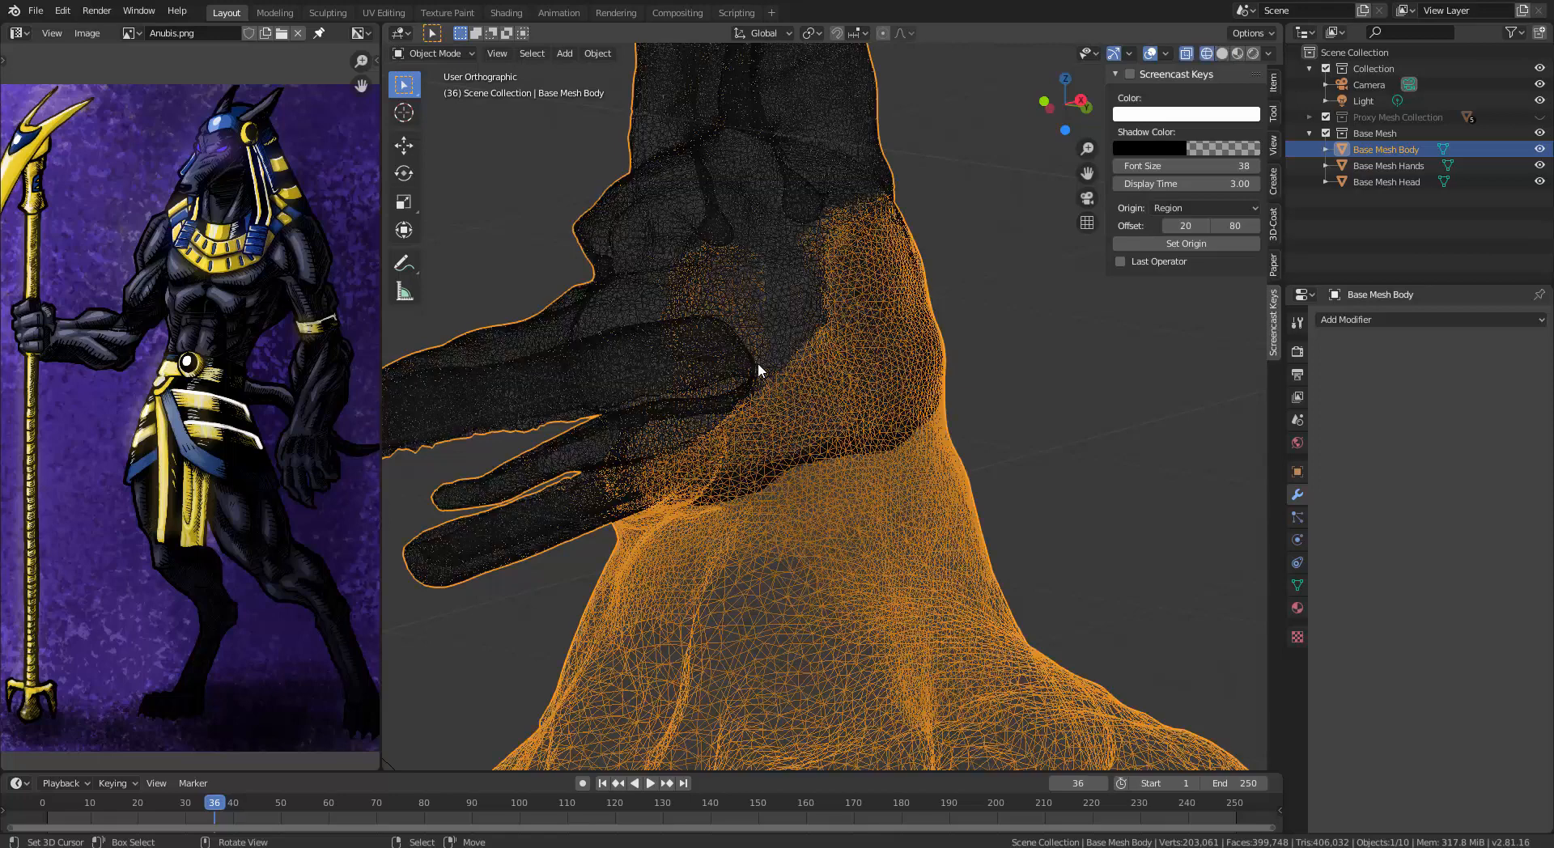
click(810, 374)
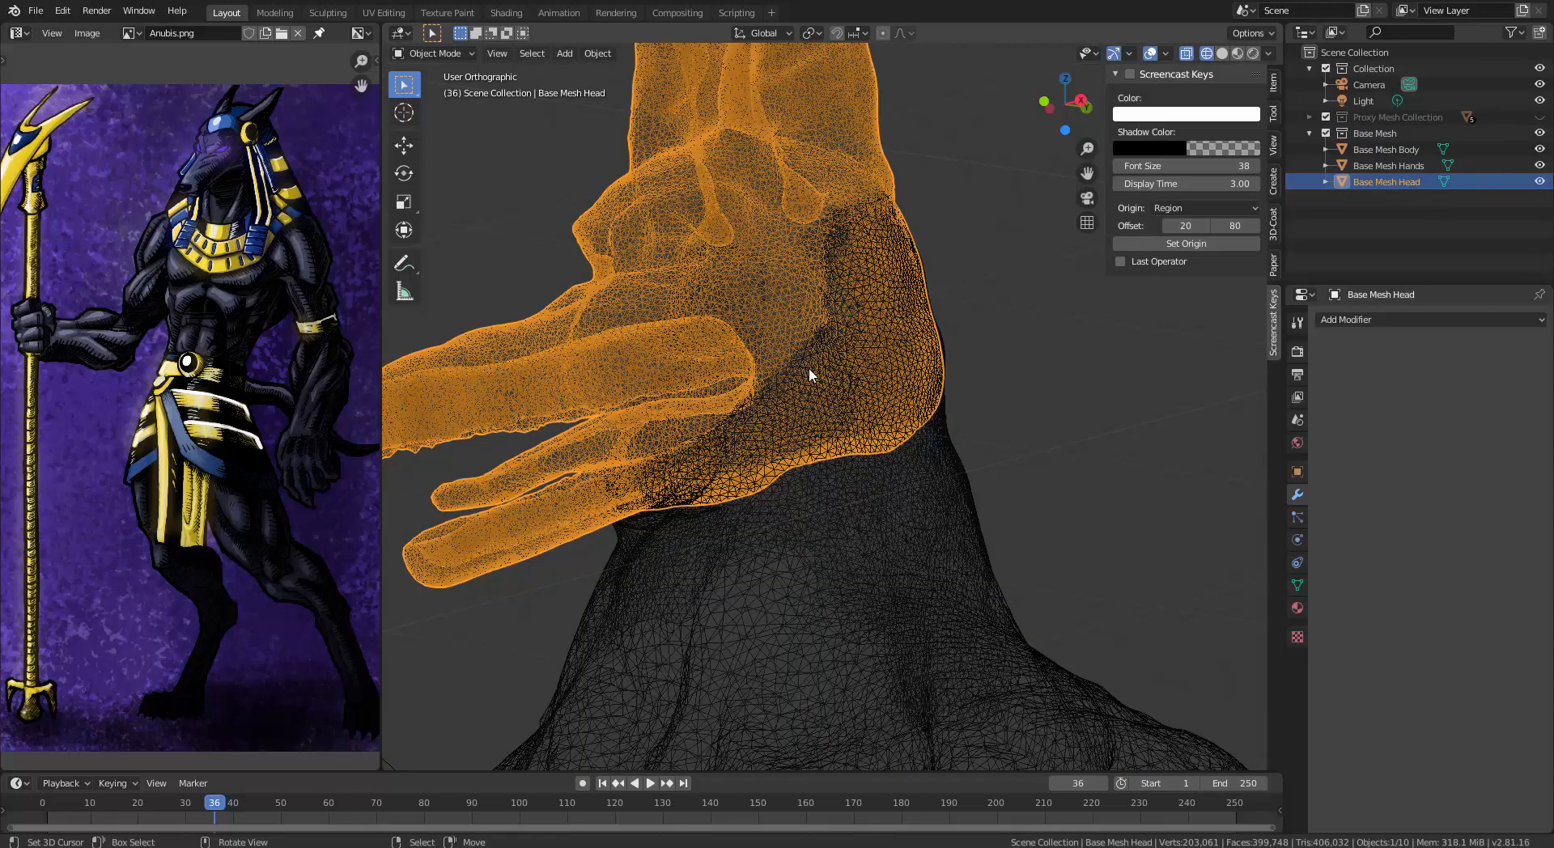
click(949, 492)
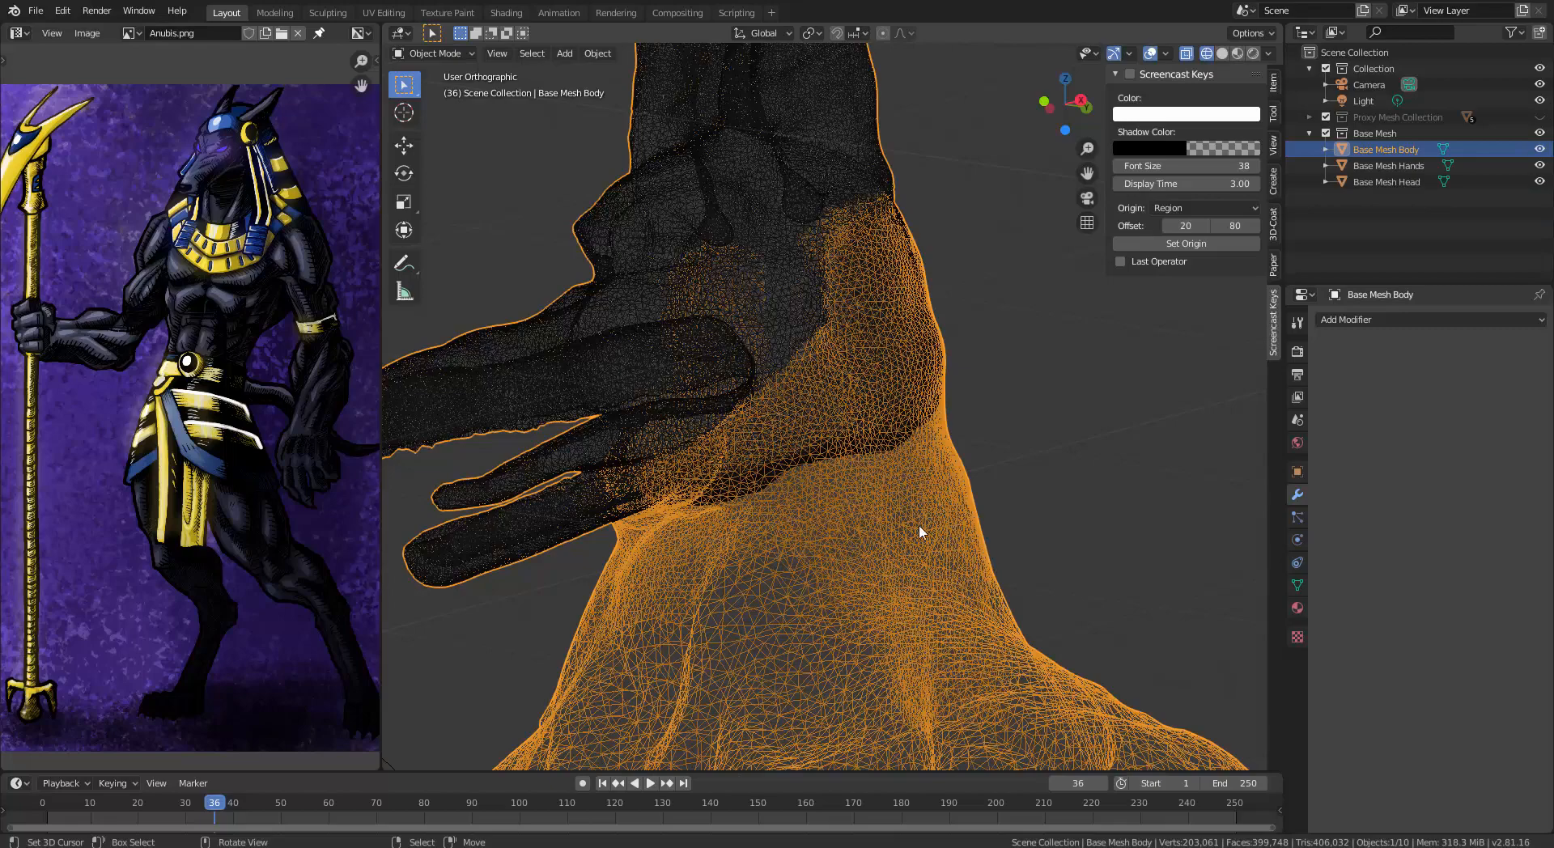
Try moving the Base Mesh Body in Object Mode to check what separates from the head mesh
key(Tab)
scroll(922, 408, down, 2)
key(Tab)
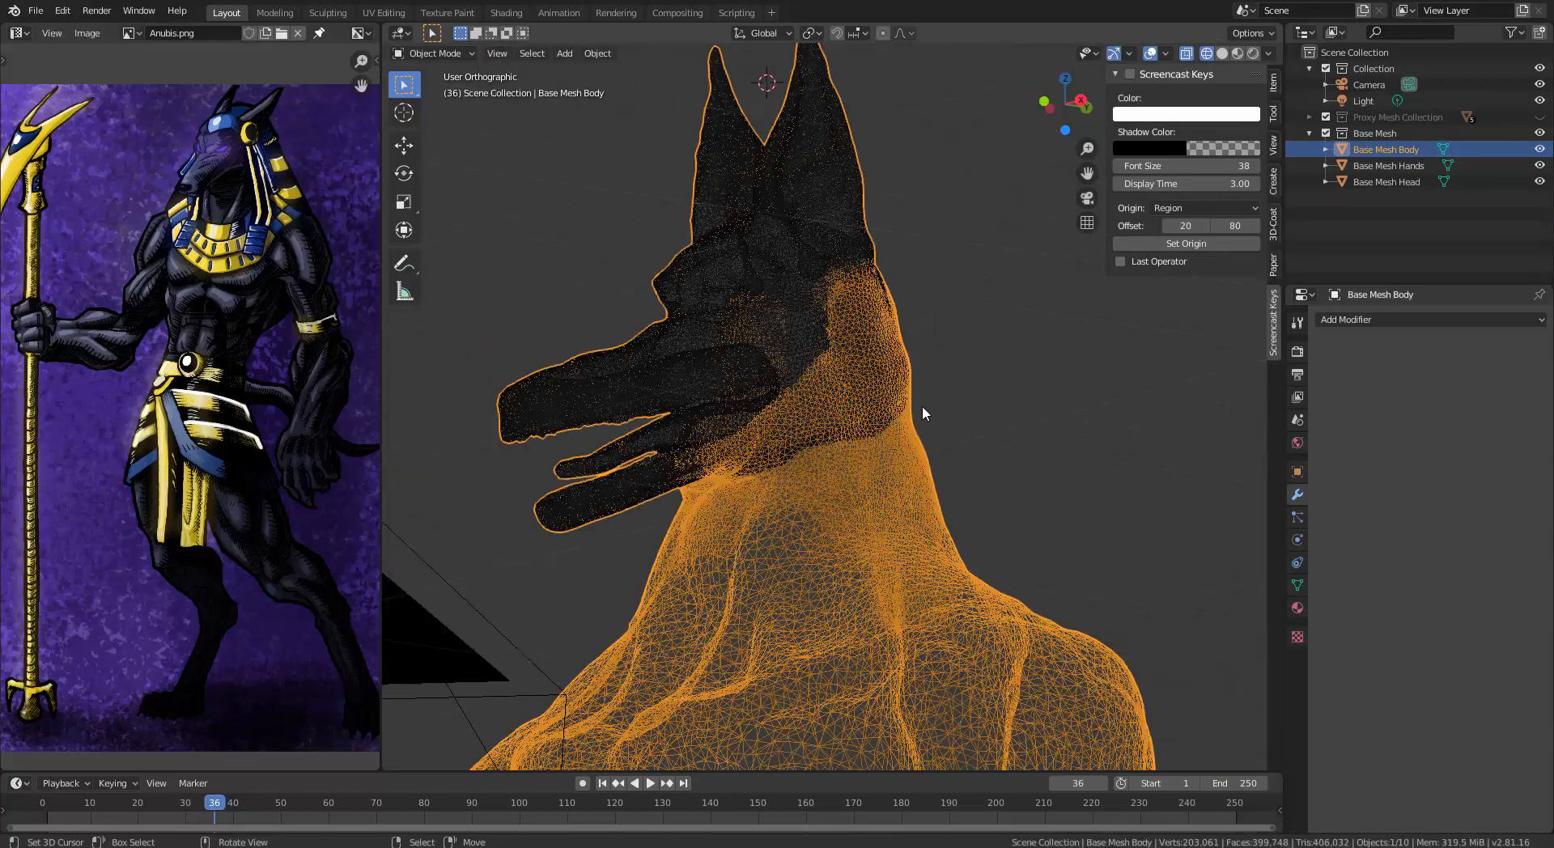
key(g)
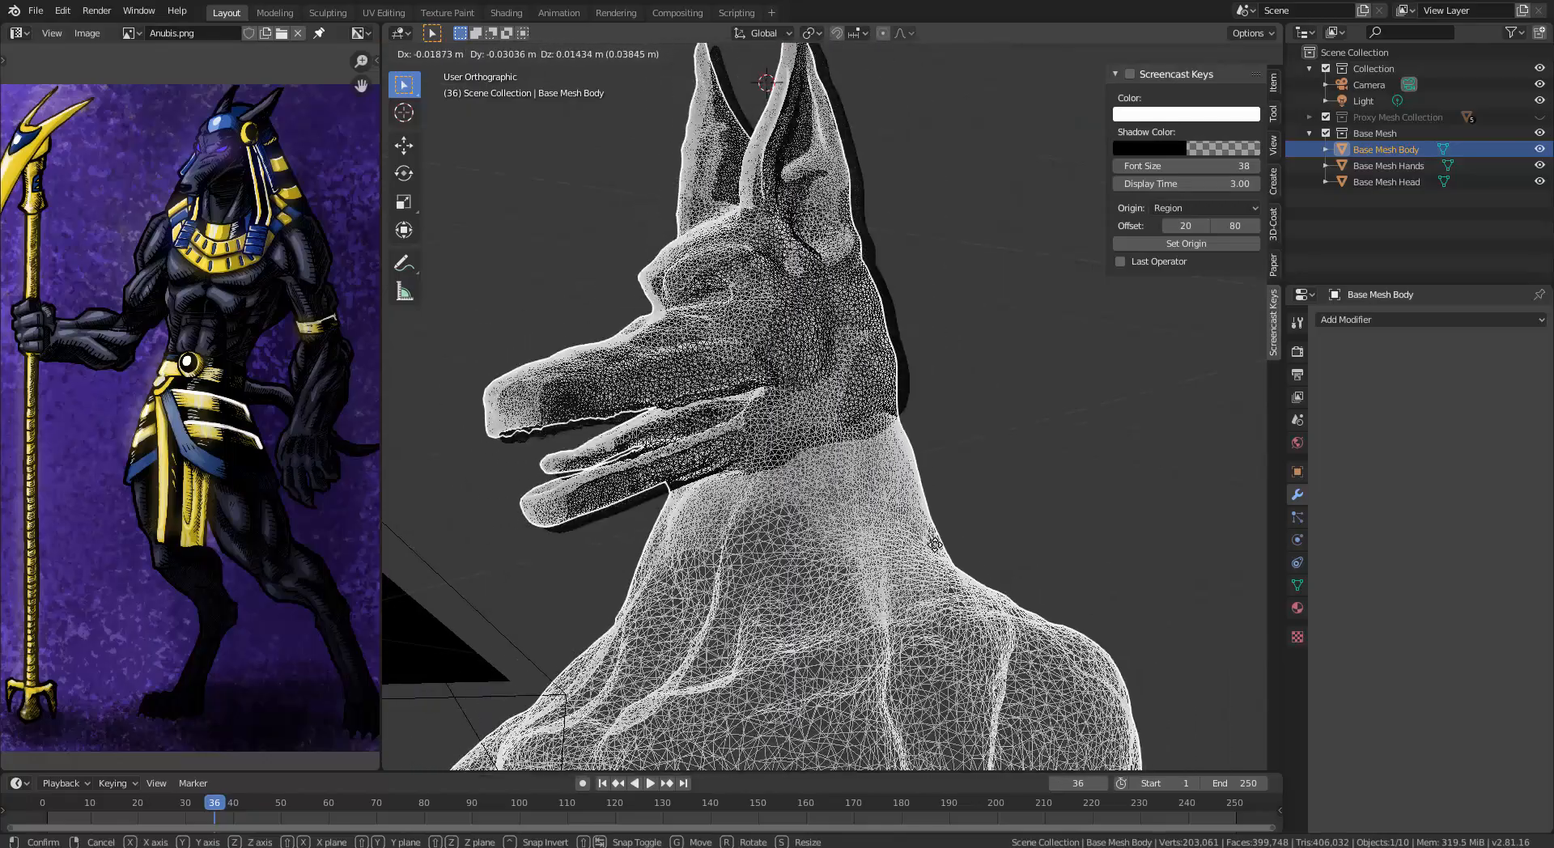
right_click(909, 526)
Test-move the separate Base Mesh Head without keeping the offset, and delete that object
click(873, 324)
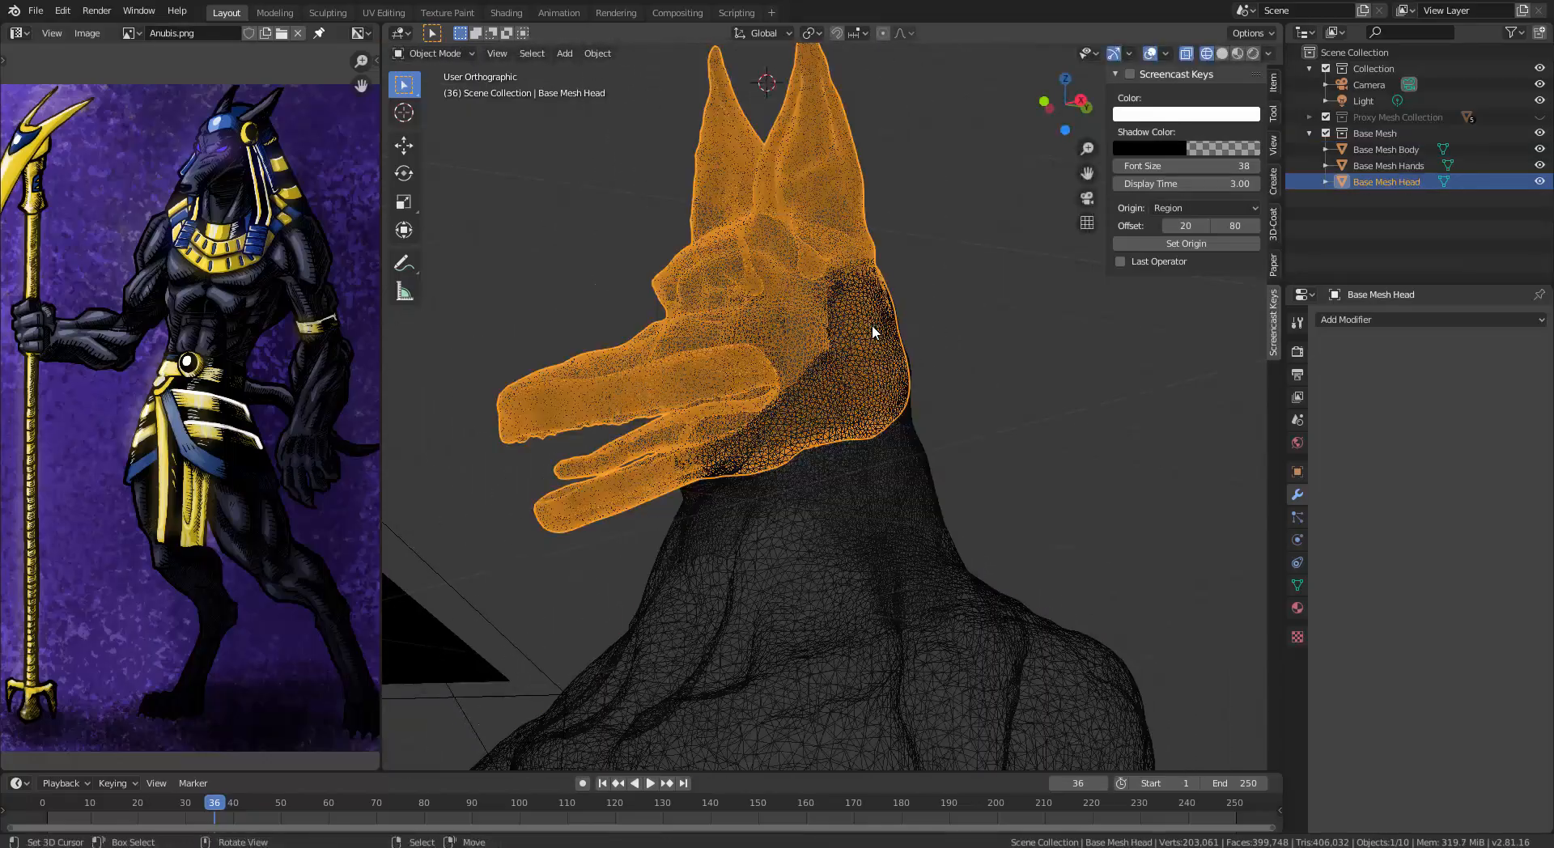
key(g)
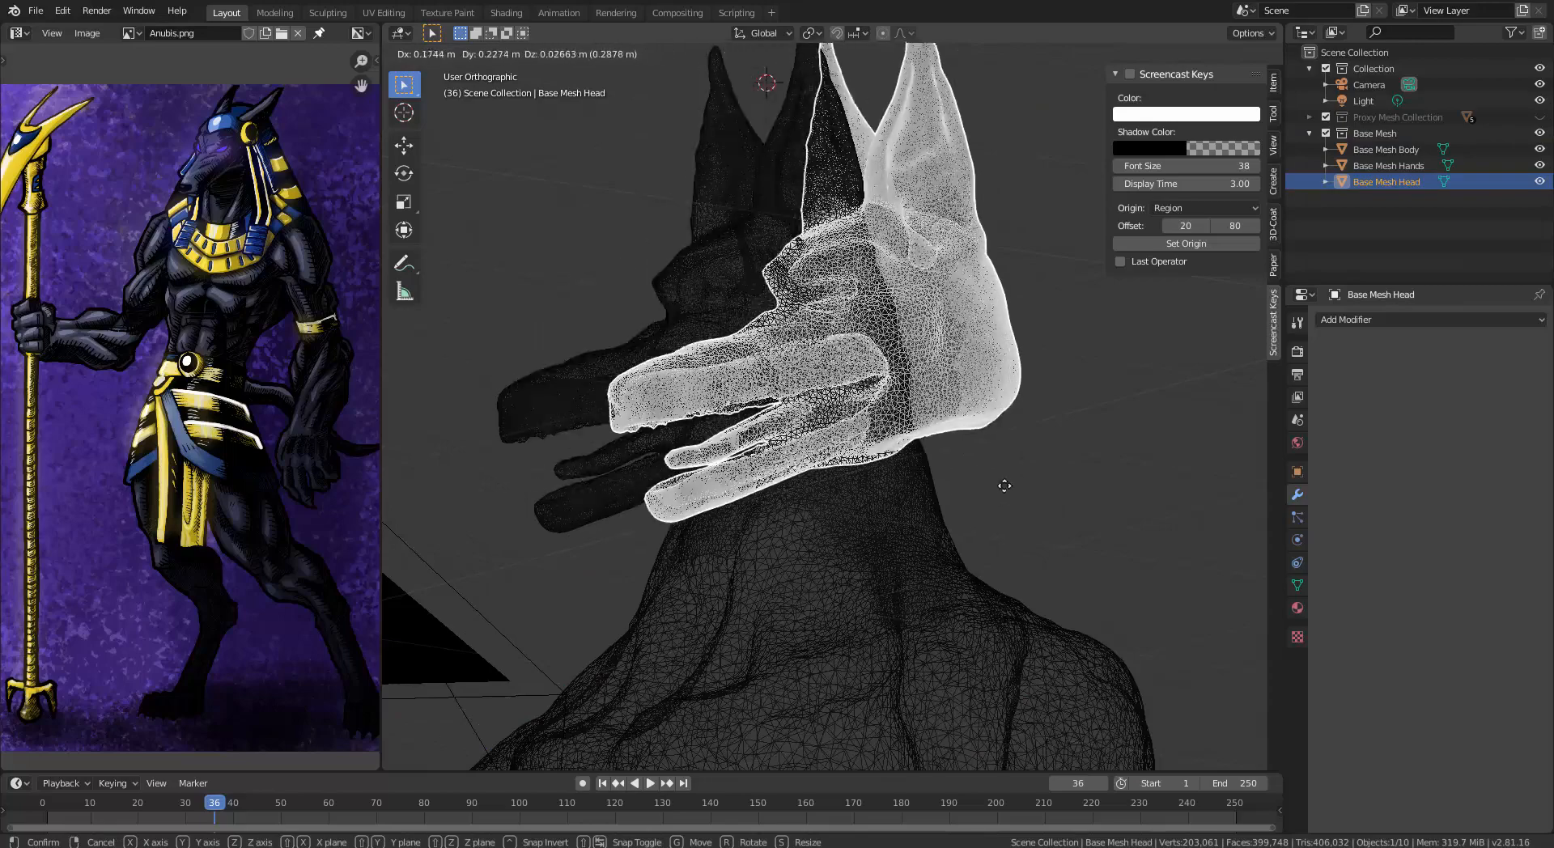
right_click(964, 428)
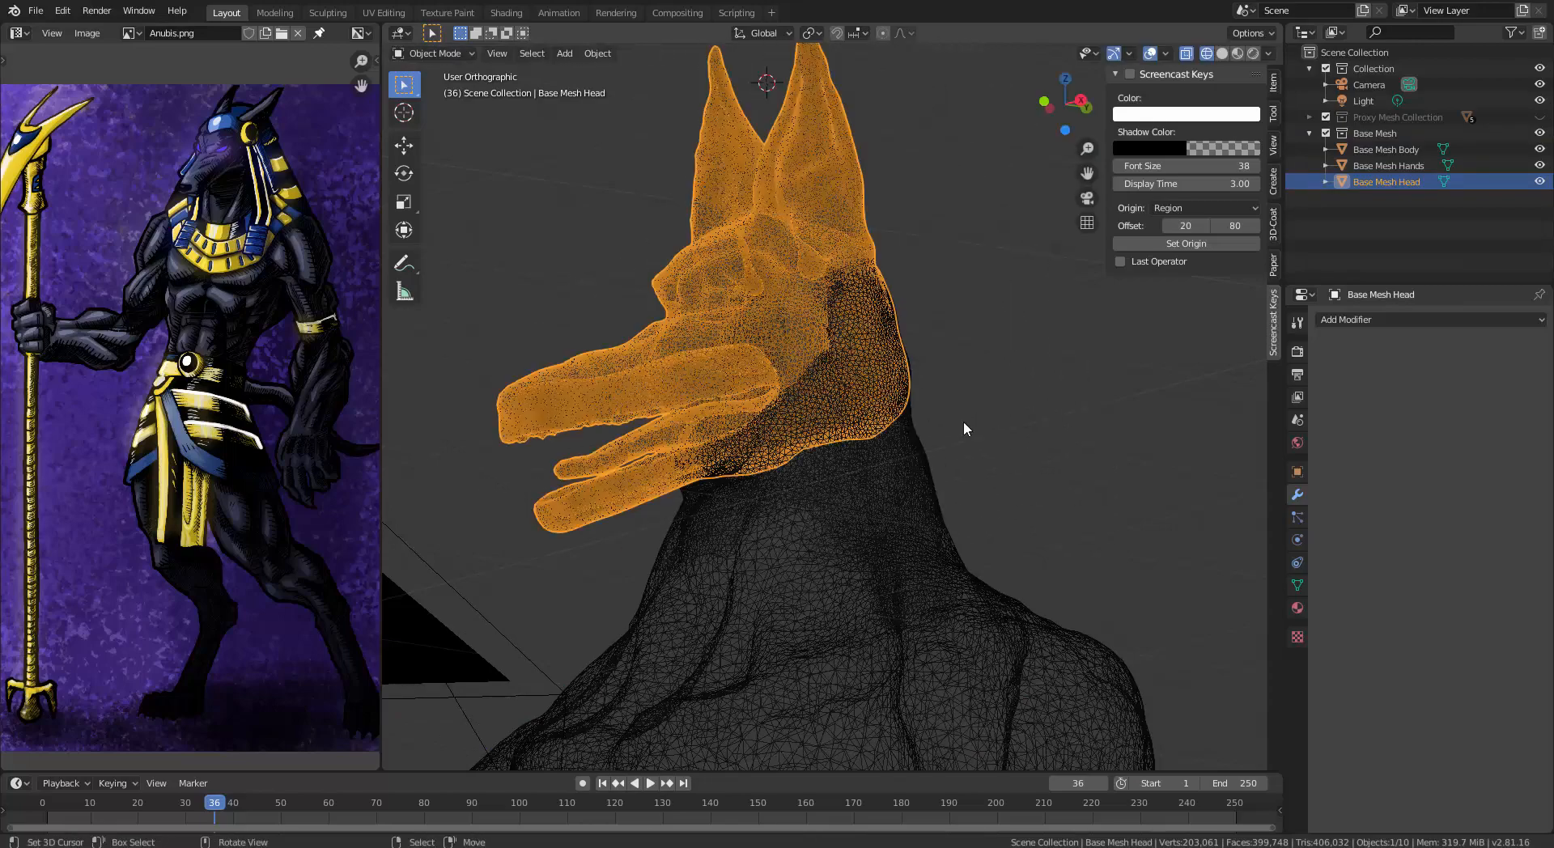
key(Delete)
Select the Base Mesh Body and return to solid shading to review the whole figure
click(891, 453)
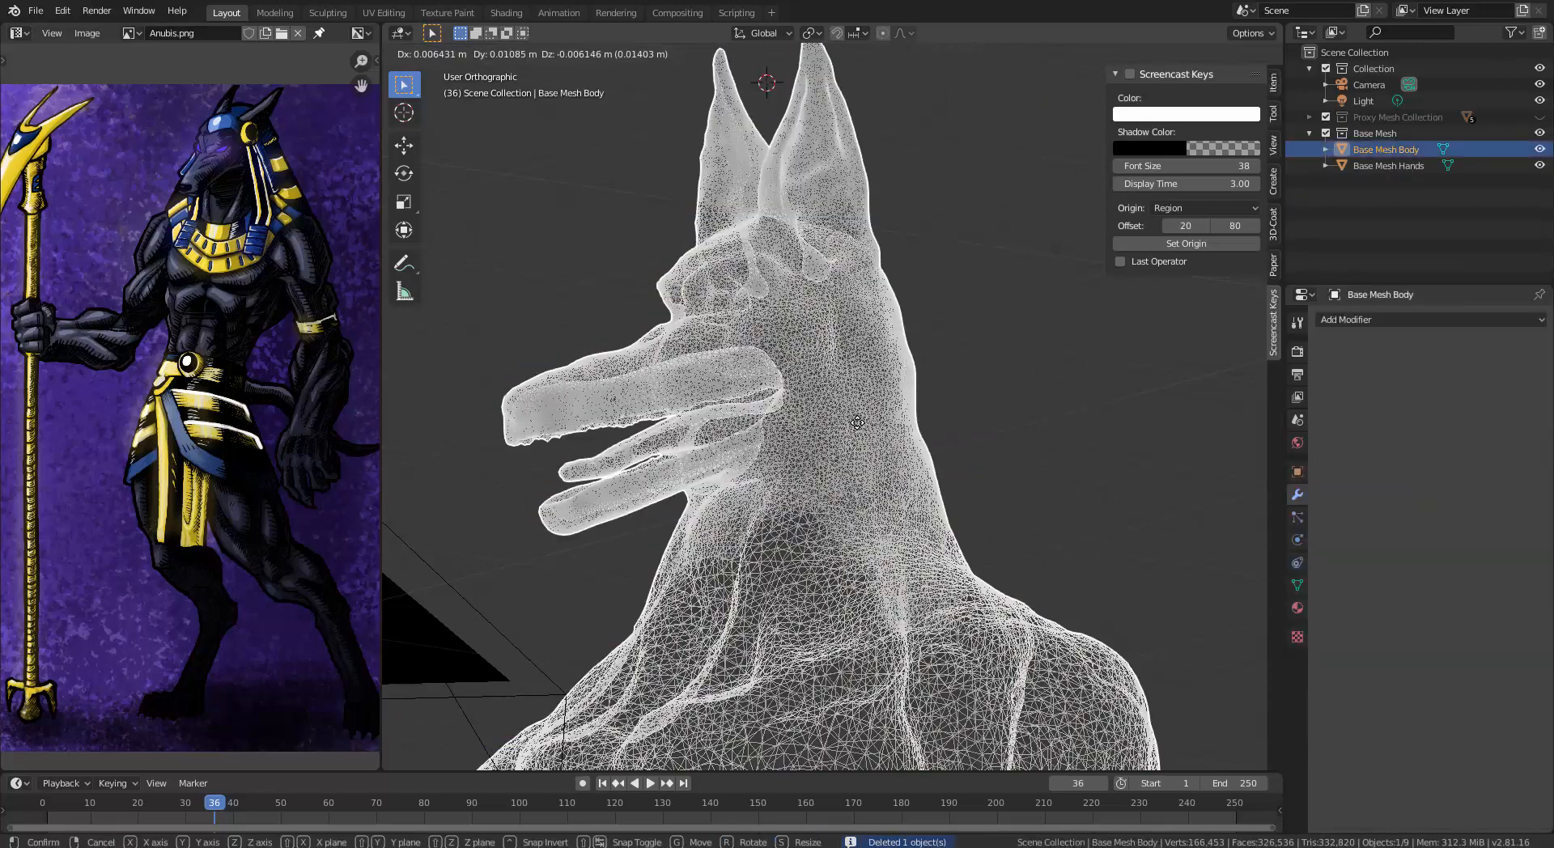
key(z)
click(945, 483)
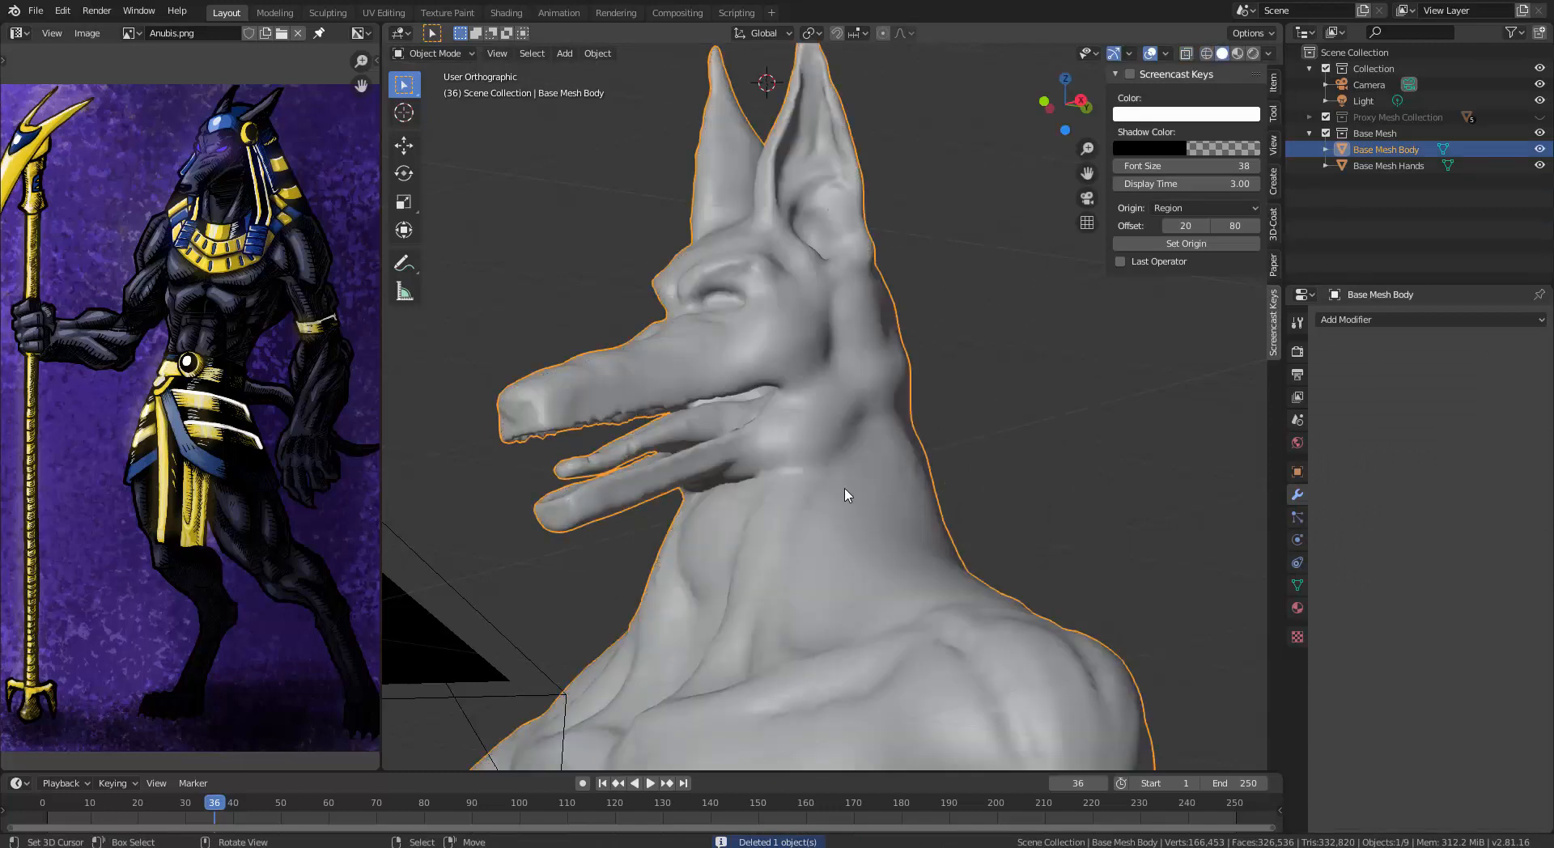
middle_drag(1063, 400, 1010, 623)
scroll(1010, 630, down, 6)
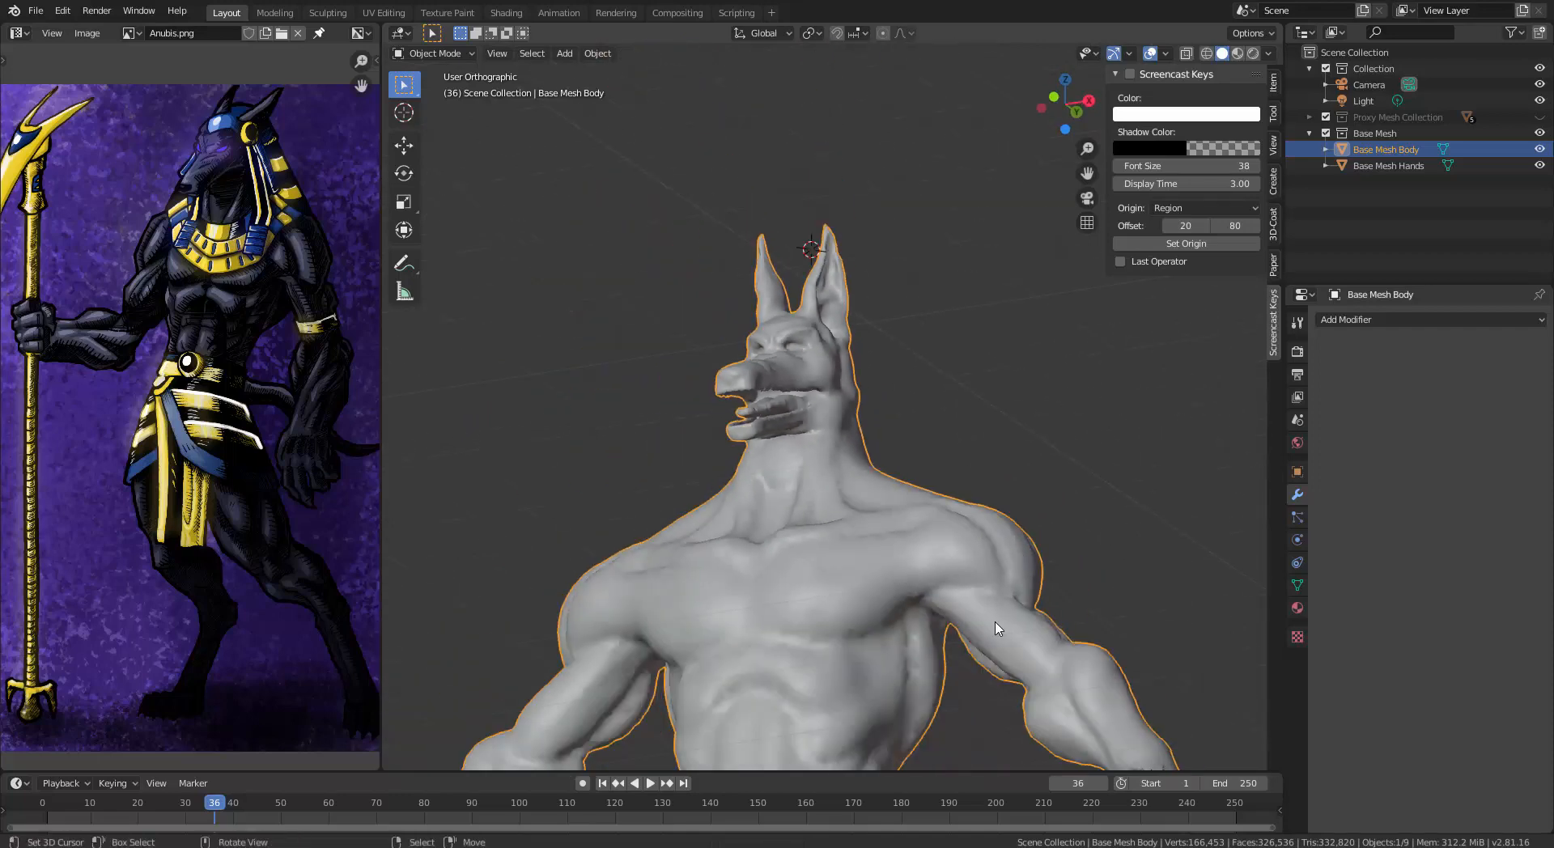
middle_drag(963, 565, 878, 490)
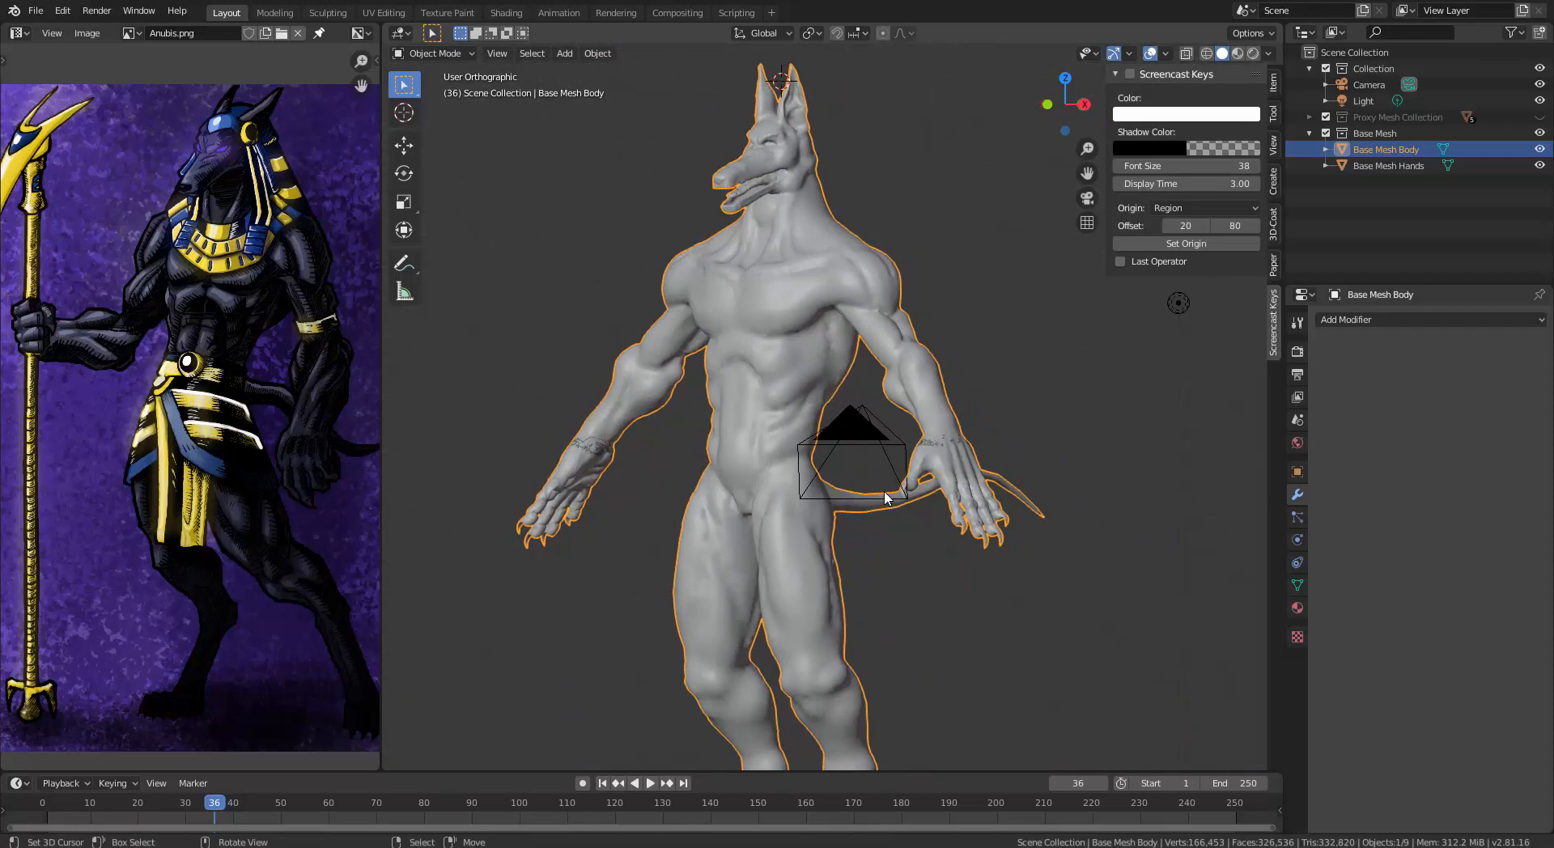
Check the body's geometry in Edit Mode, delete the duplicate Base Mesh Hands object, and select the Base Mesh Body
key(Tab)
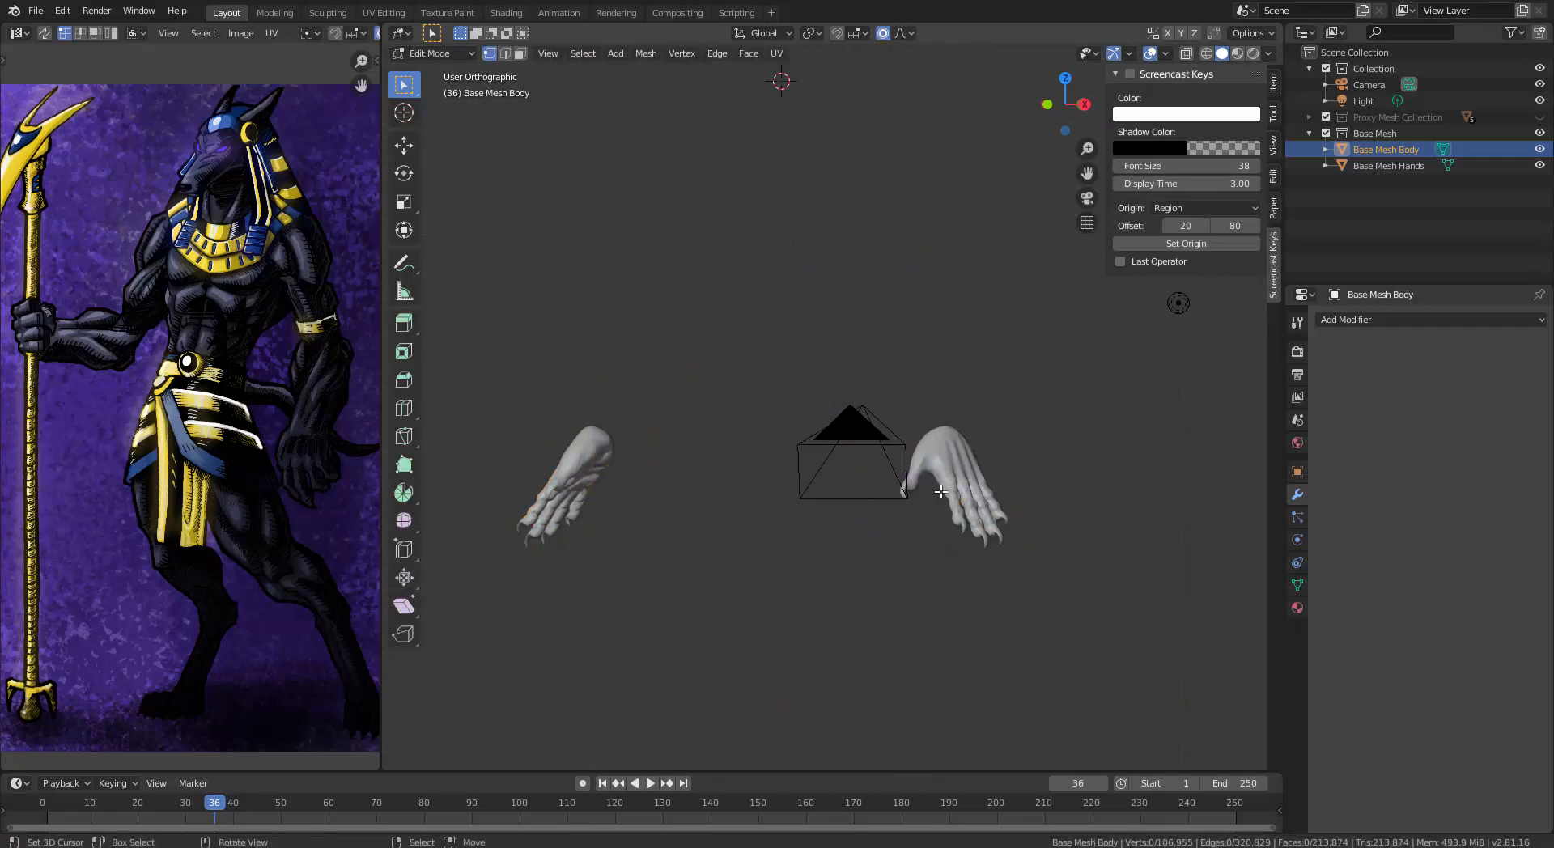
mouse_move(949, 501)
middle_down()
mouse_move(930, 527)
mouse_move(923, 508)
middle_up()
key(Tab)
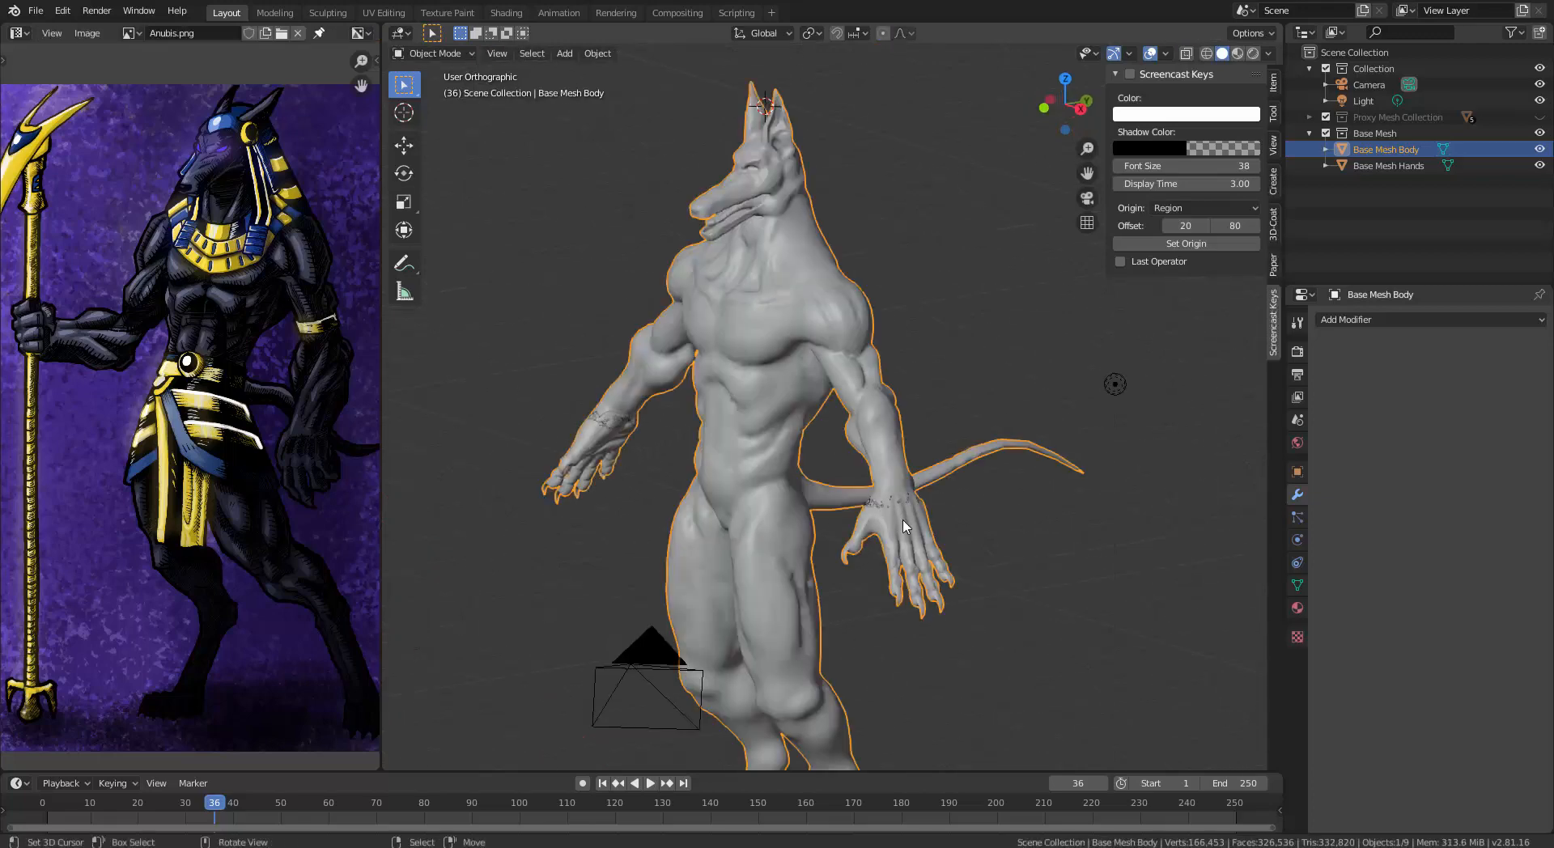
click(912, 528)
key(x)
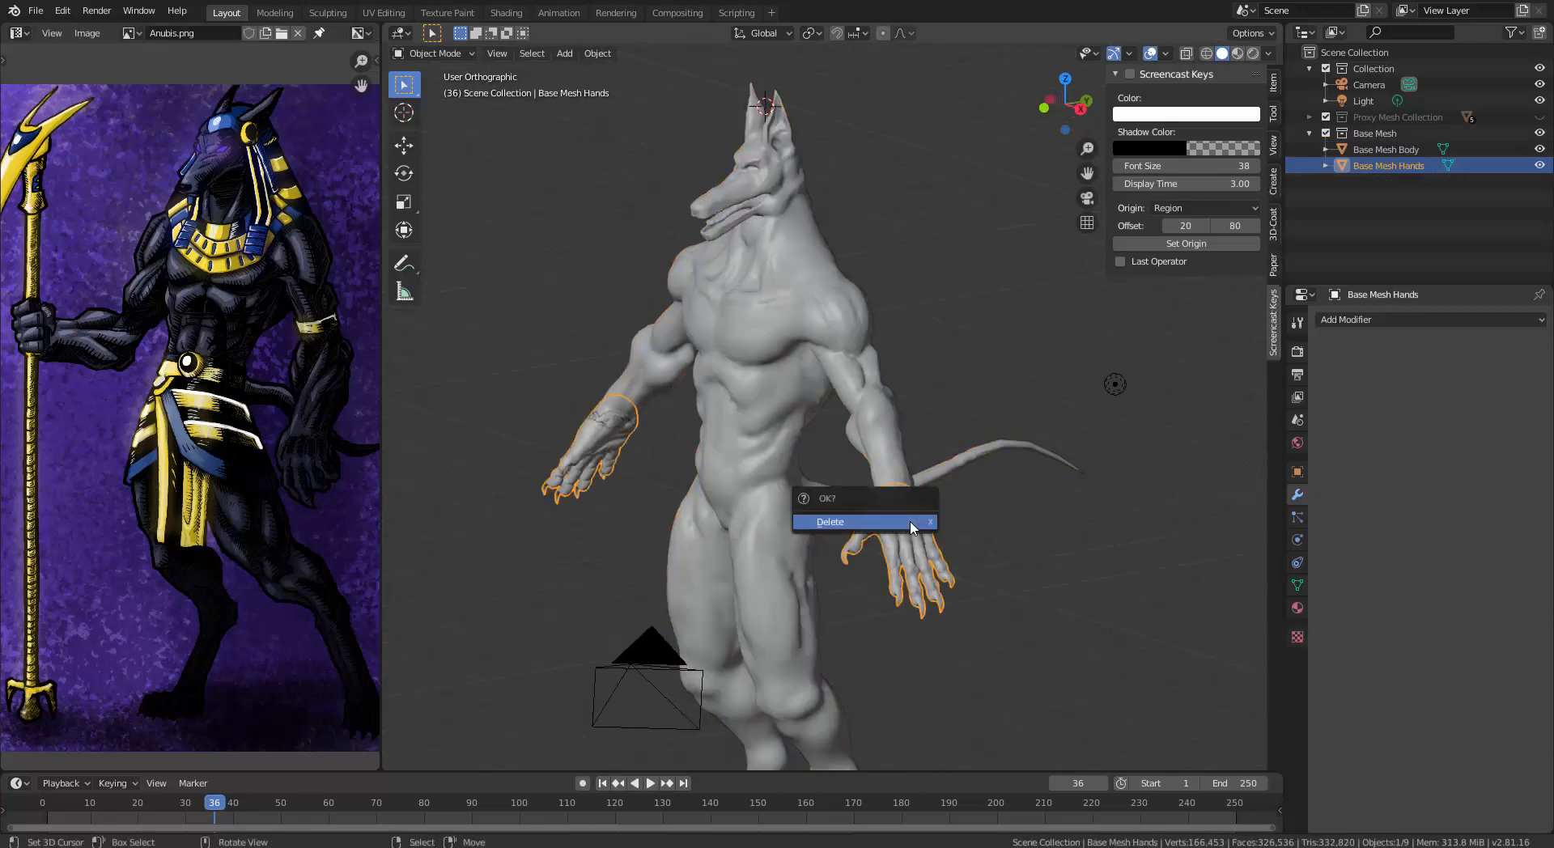
click(912, 526)
click(935, 527)
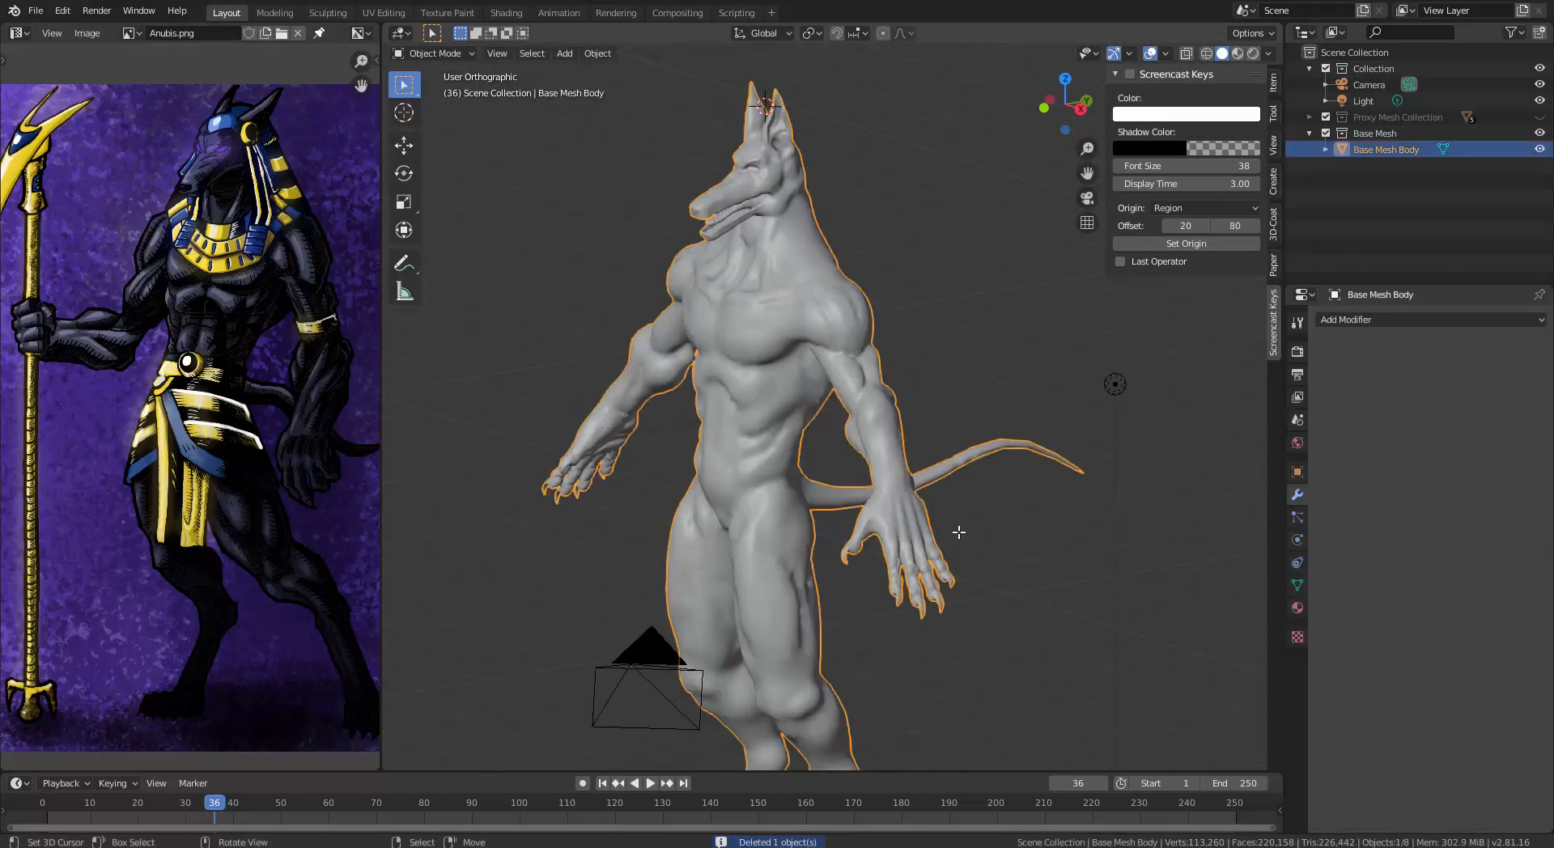
Reveal all hidden geometry of the Base Mesh Body in Edit Mode and deselect everything, with the head in right orthographic view
key(Tab)
key(alt+h)
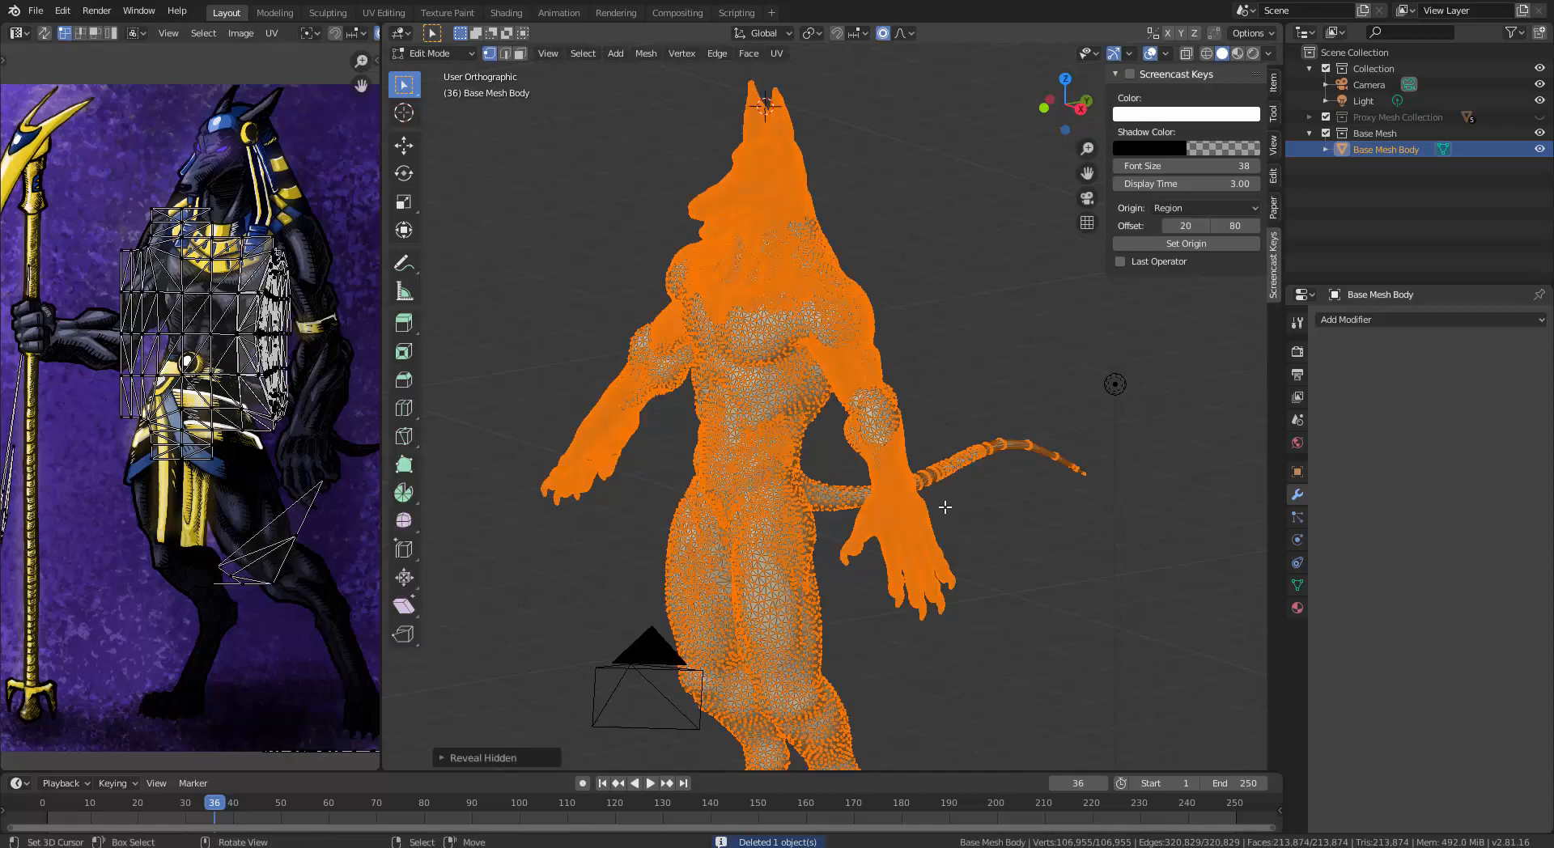
scroll(785, 495, up, 5)
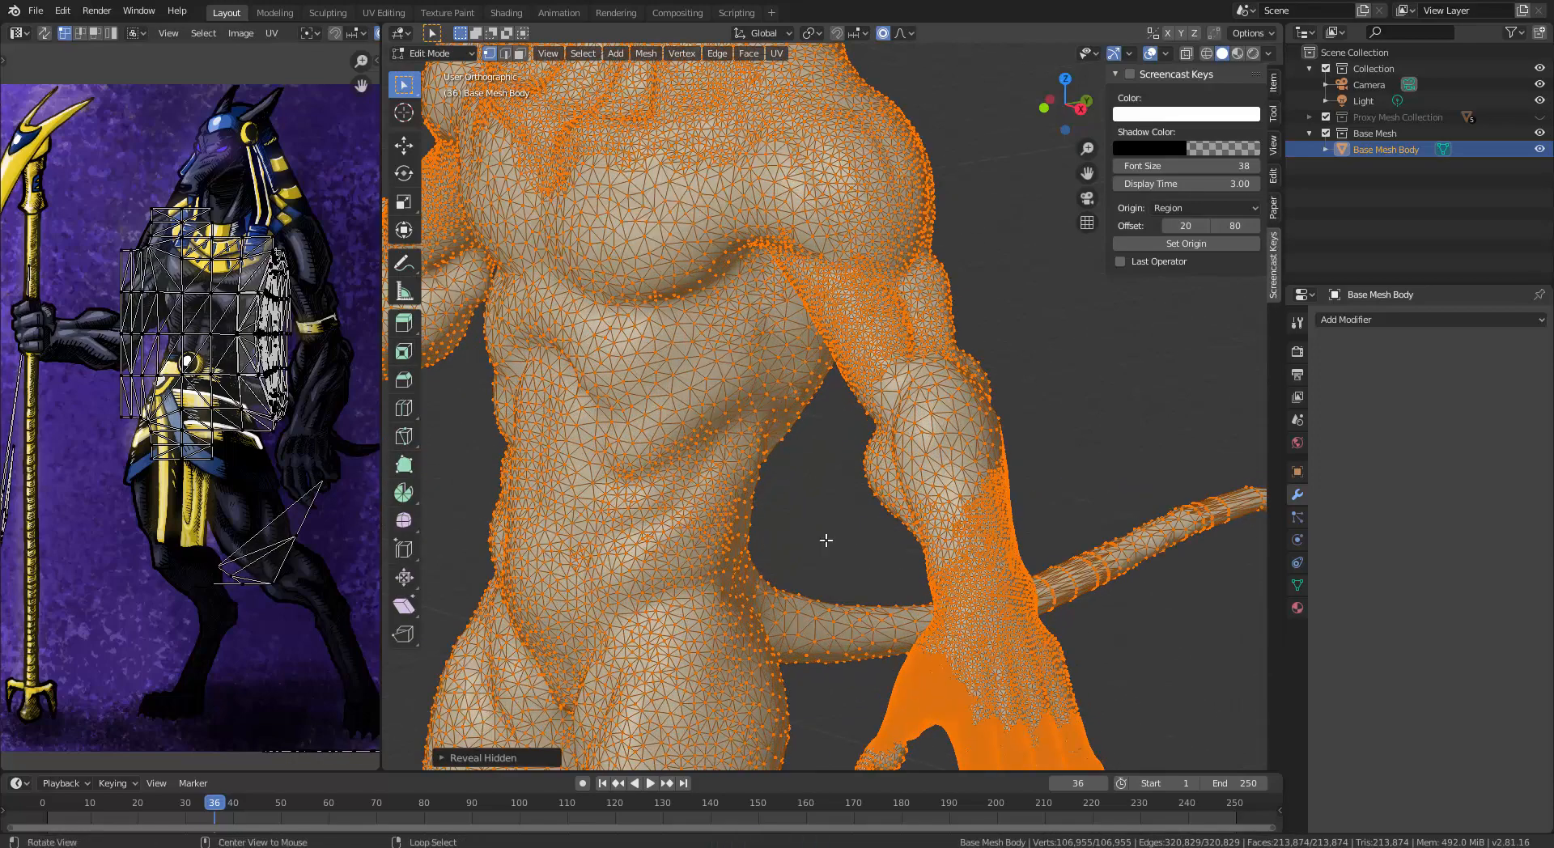
shift+scroll(874, 611, up, 8)
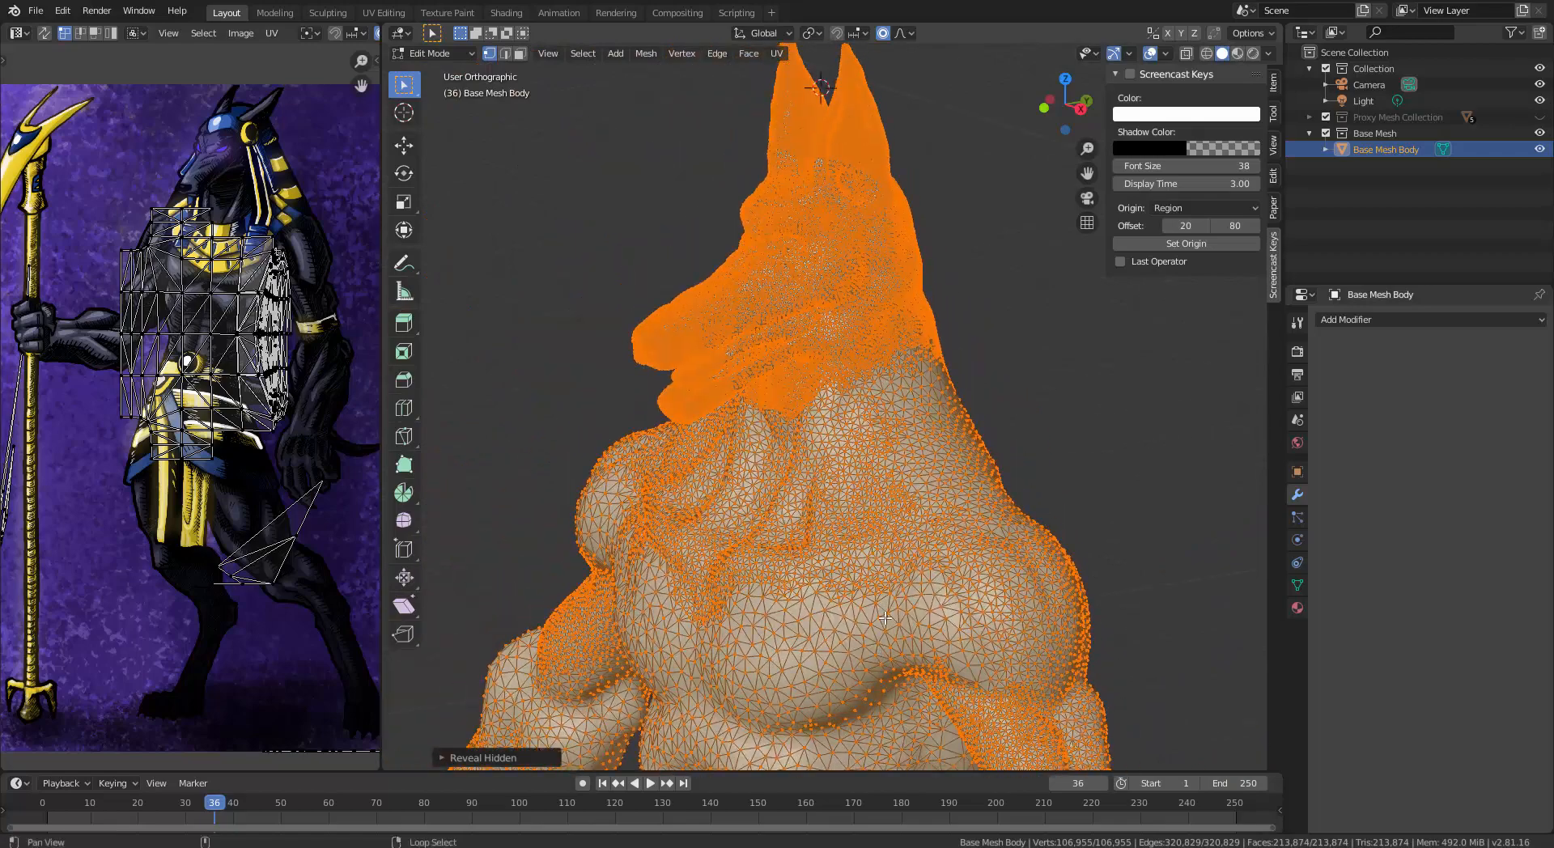
scroll(885, 617, up, 3)
alt+drag(884, 618, 854, 581)
key(KP_3)
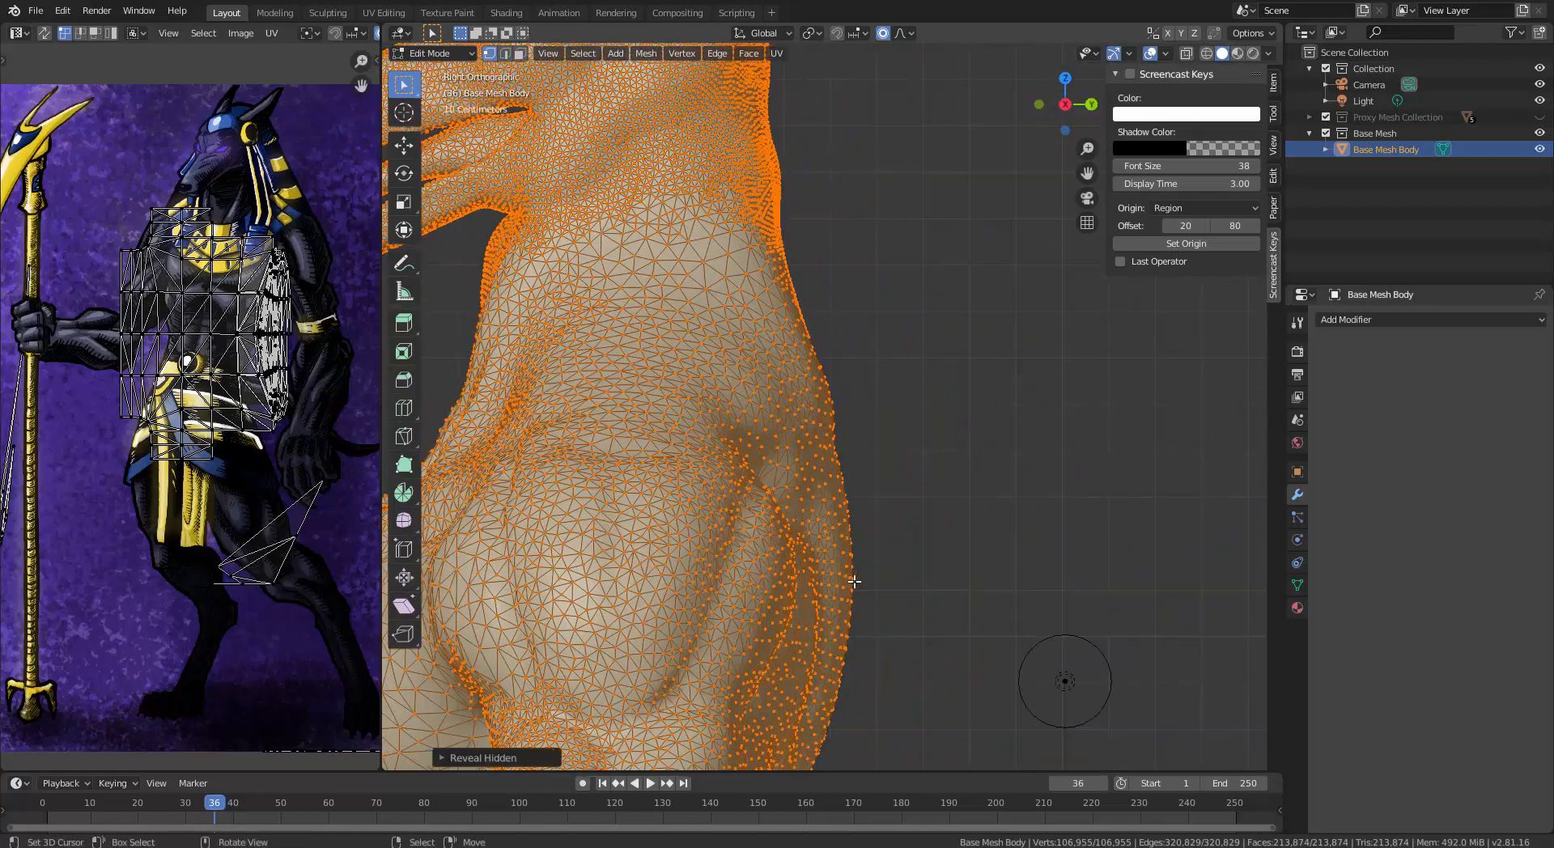
key(KP_5)
key(KP_5)
shift+middle_drag(709, 564, 906, 729)
scroll(898, 702, up, 2)
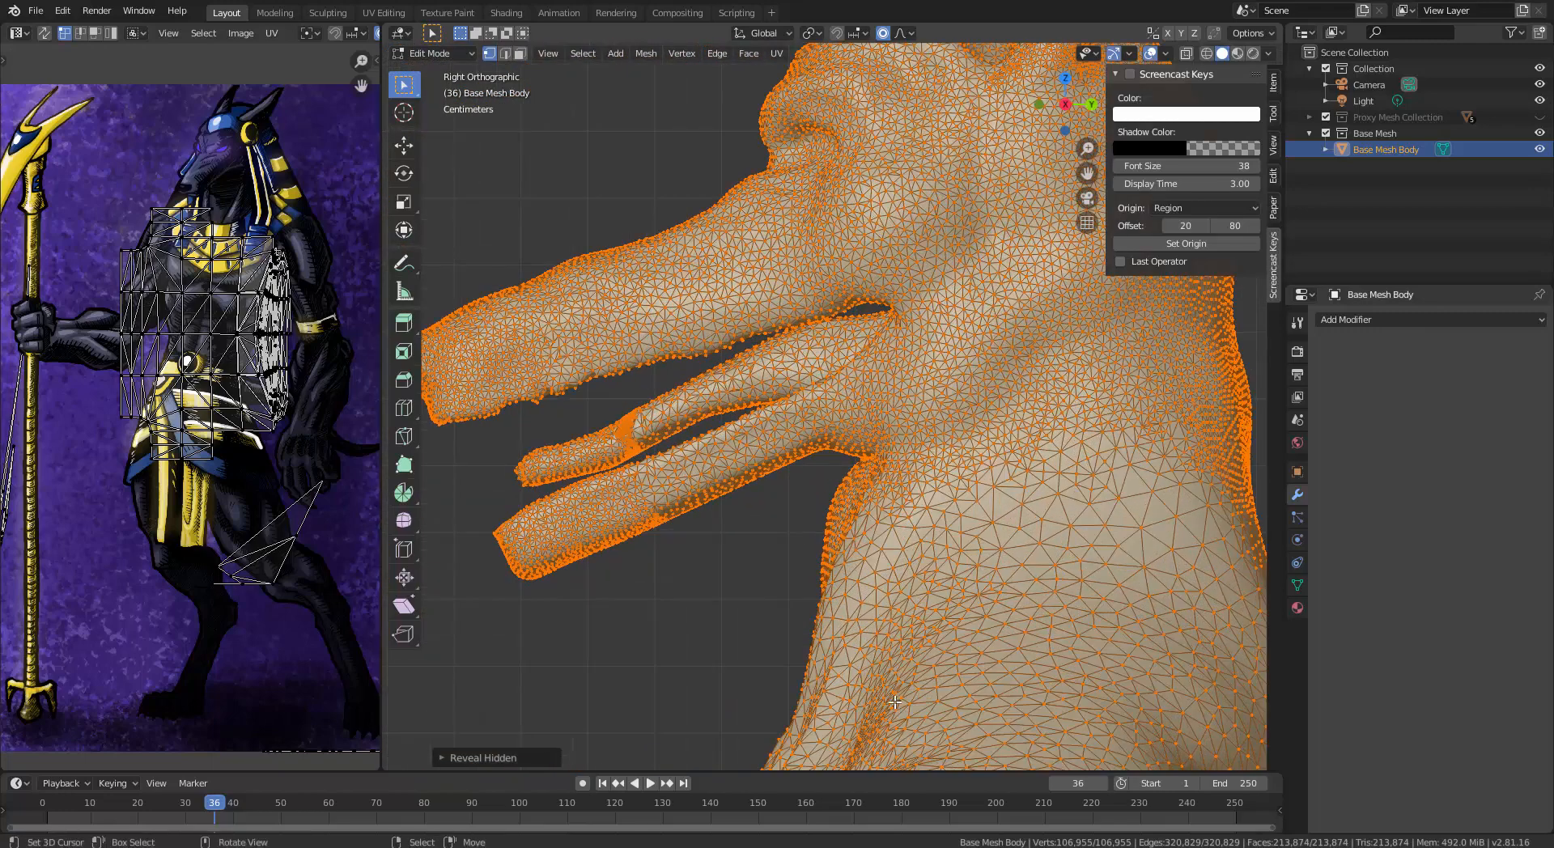
shift+middle_drag(797, 597, 929, 682)
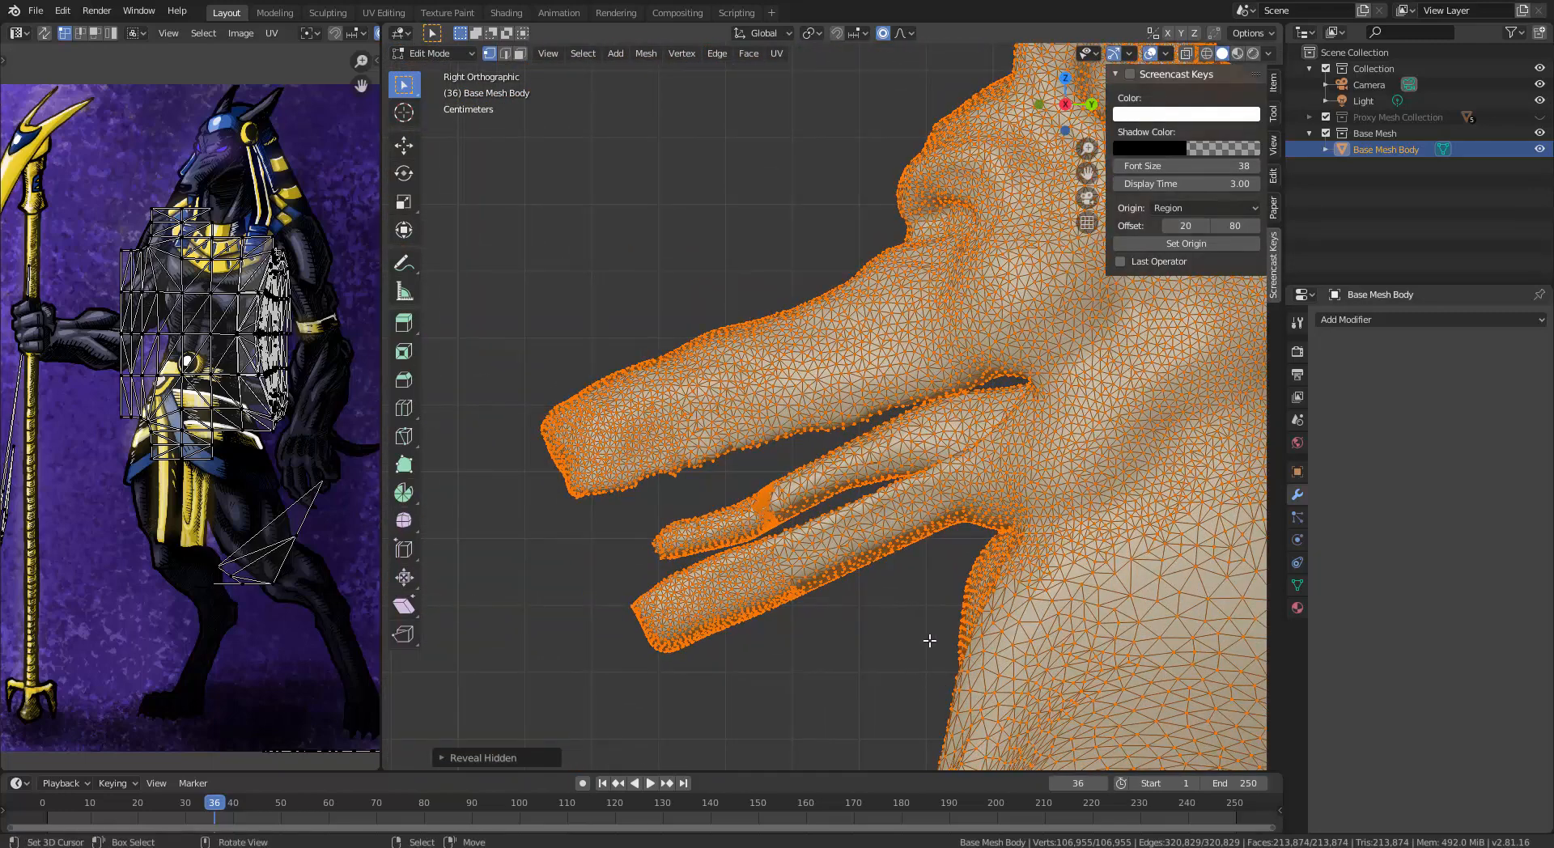
key(alt+a)
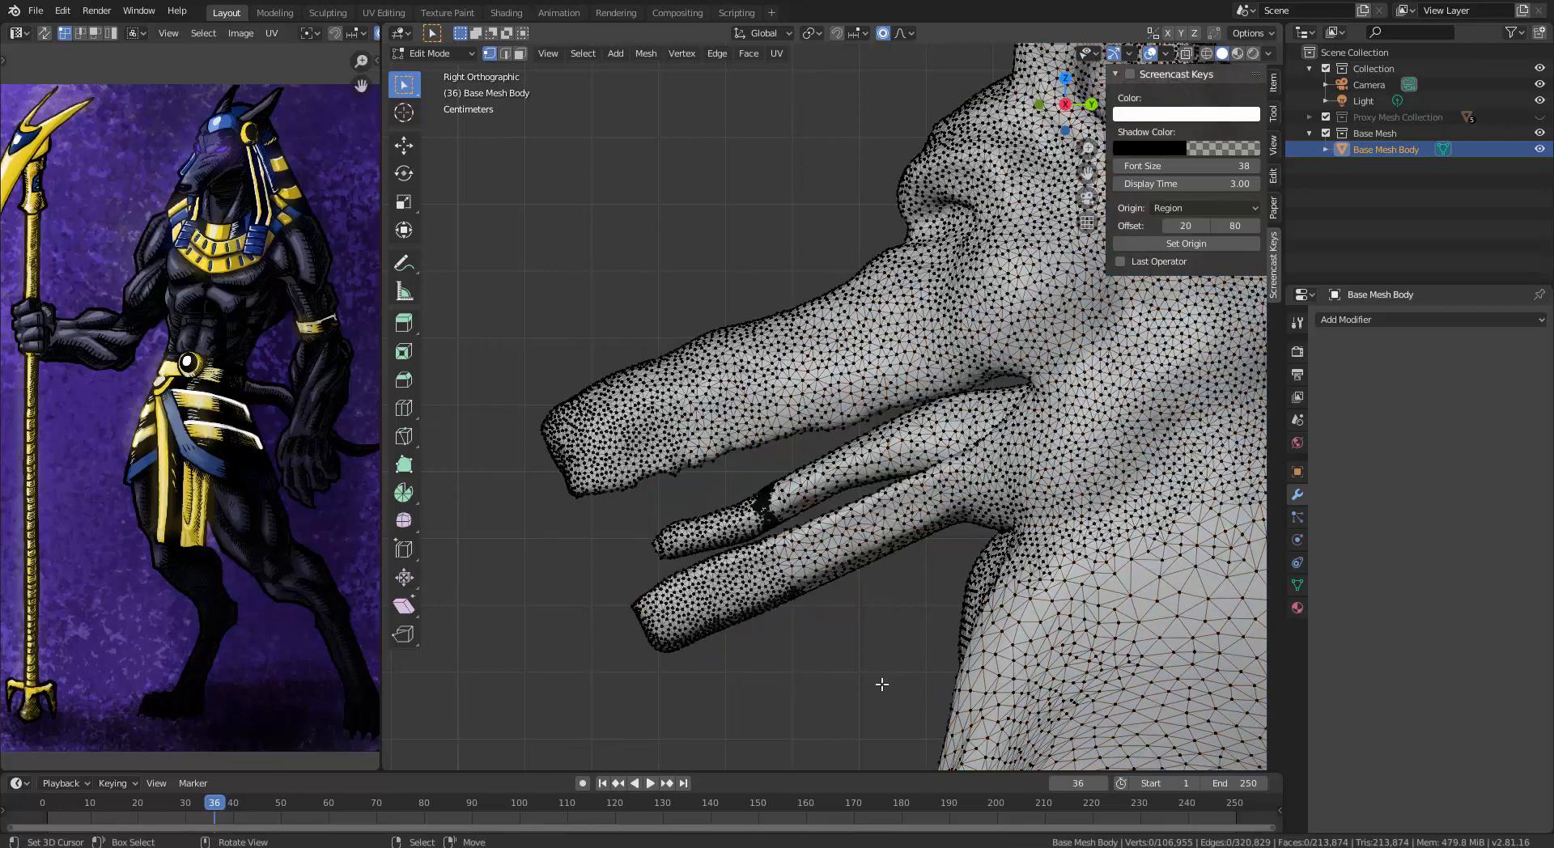
Circle-select the protruding snout, tongue and lower jaw through the mesh in wireframe shading
key(z)
click(732, 687)
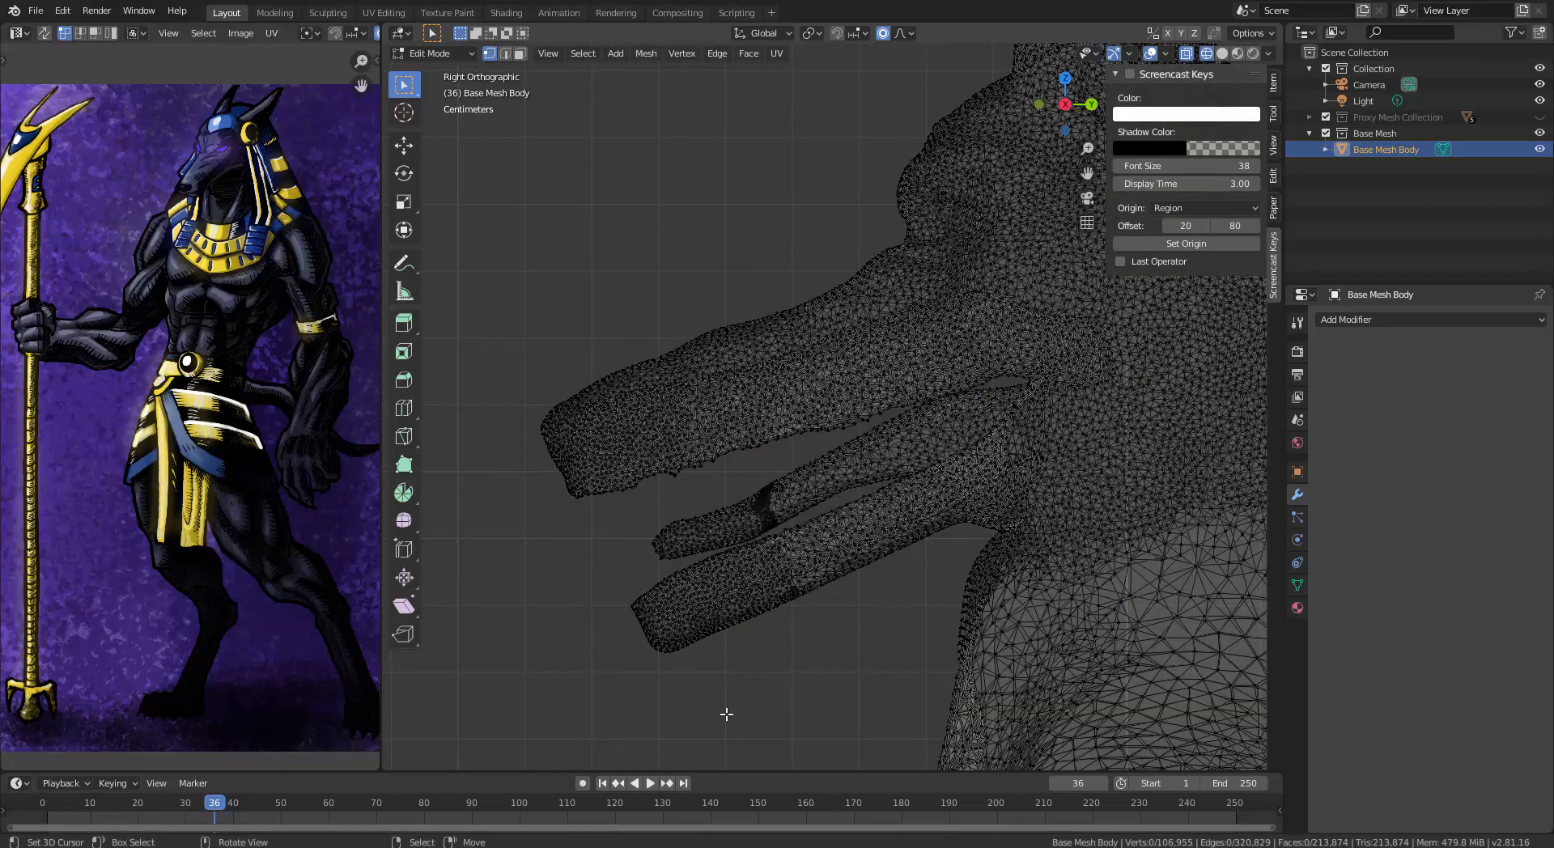
key(c)
scroll(680, 684, down, 6)
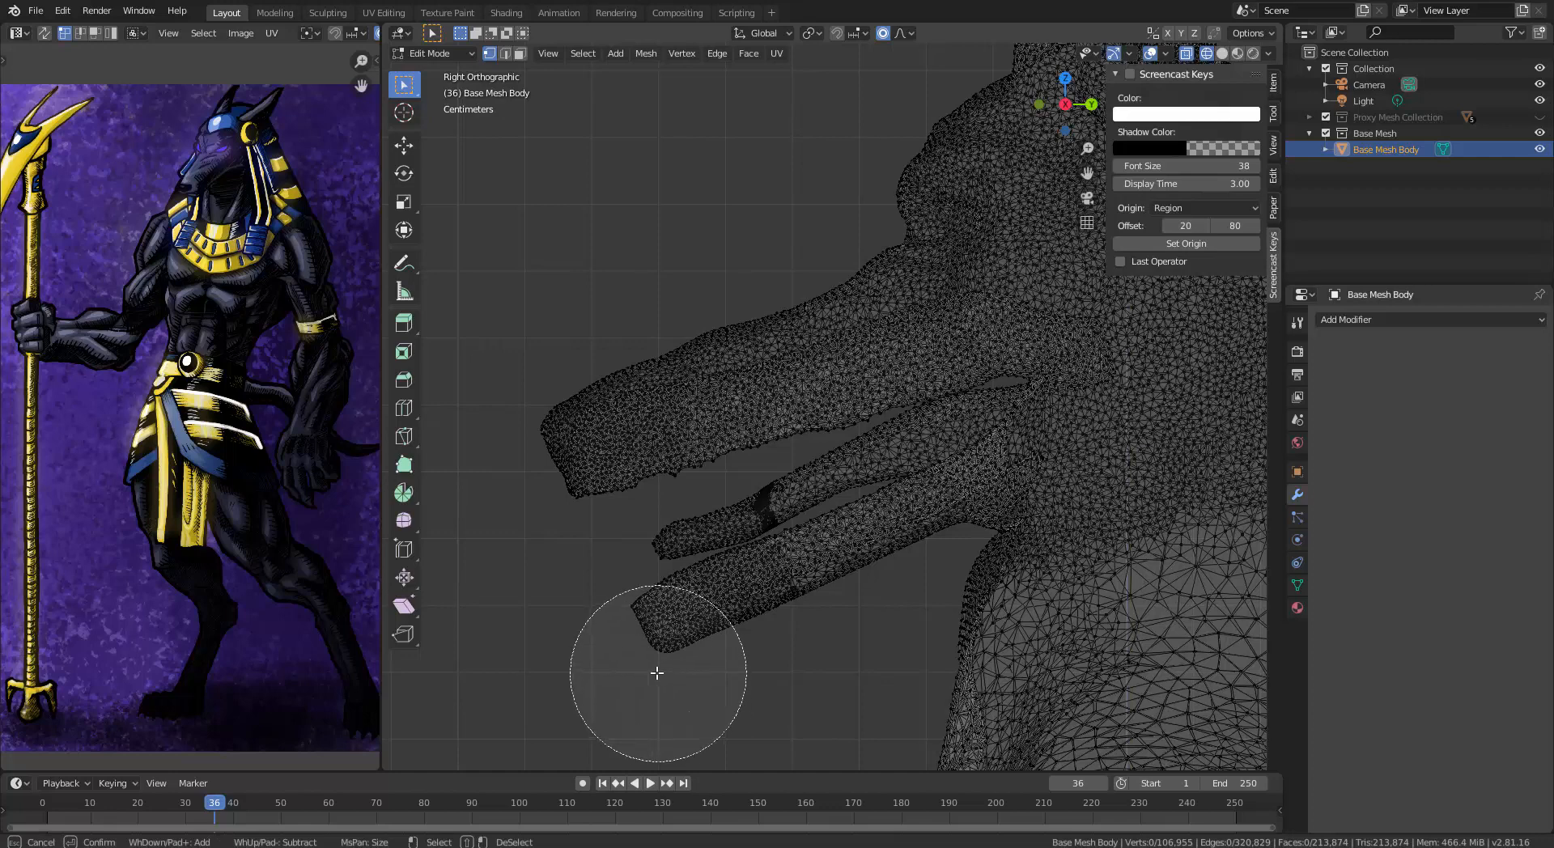
mouse_move(662, 654)
mouse_down()
mouse_move(667, 573)
mouse_move(705, 580)
mouse_move(642, 478)
mouse_move(628, 410)
mouse_move(689, 388)
mouse_move(781, 534)
mouse_move(826, 477)
mouse_move(801, 412)
mouse_move(805, 356)
mouse_move(815, 451)
mouse_move(841, 502)
mouse_move(809, 486)
mouse_move(775, 365)
mouse_move(809, 327)
mouse_up()
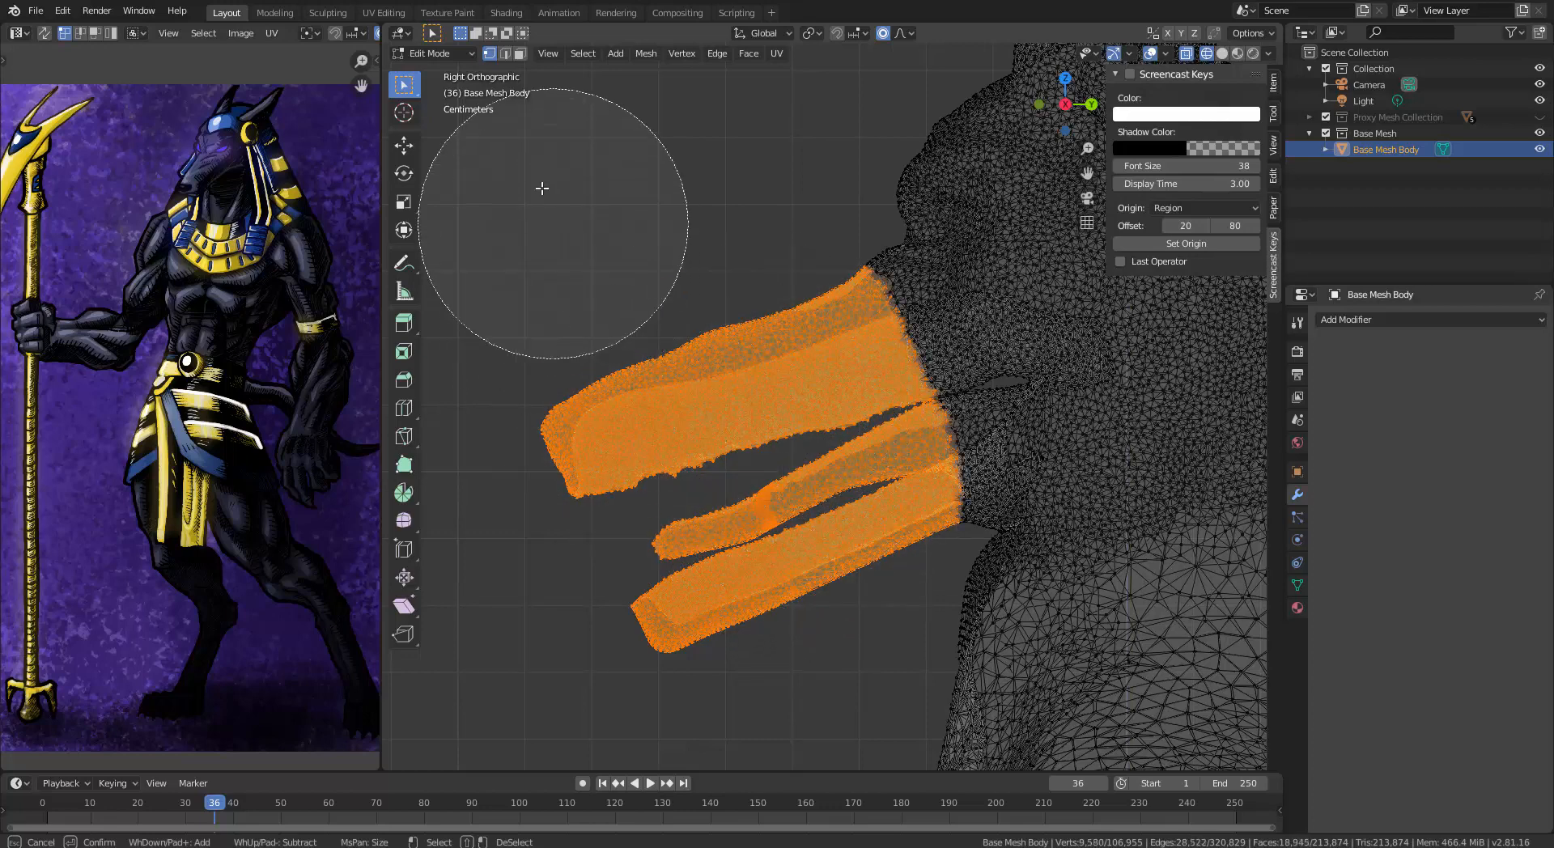
right_click(594, 239)
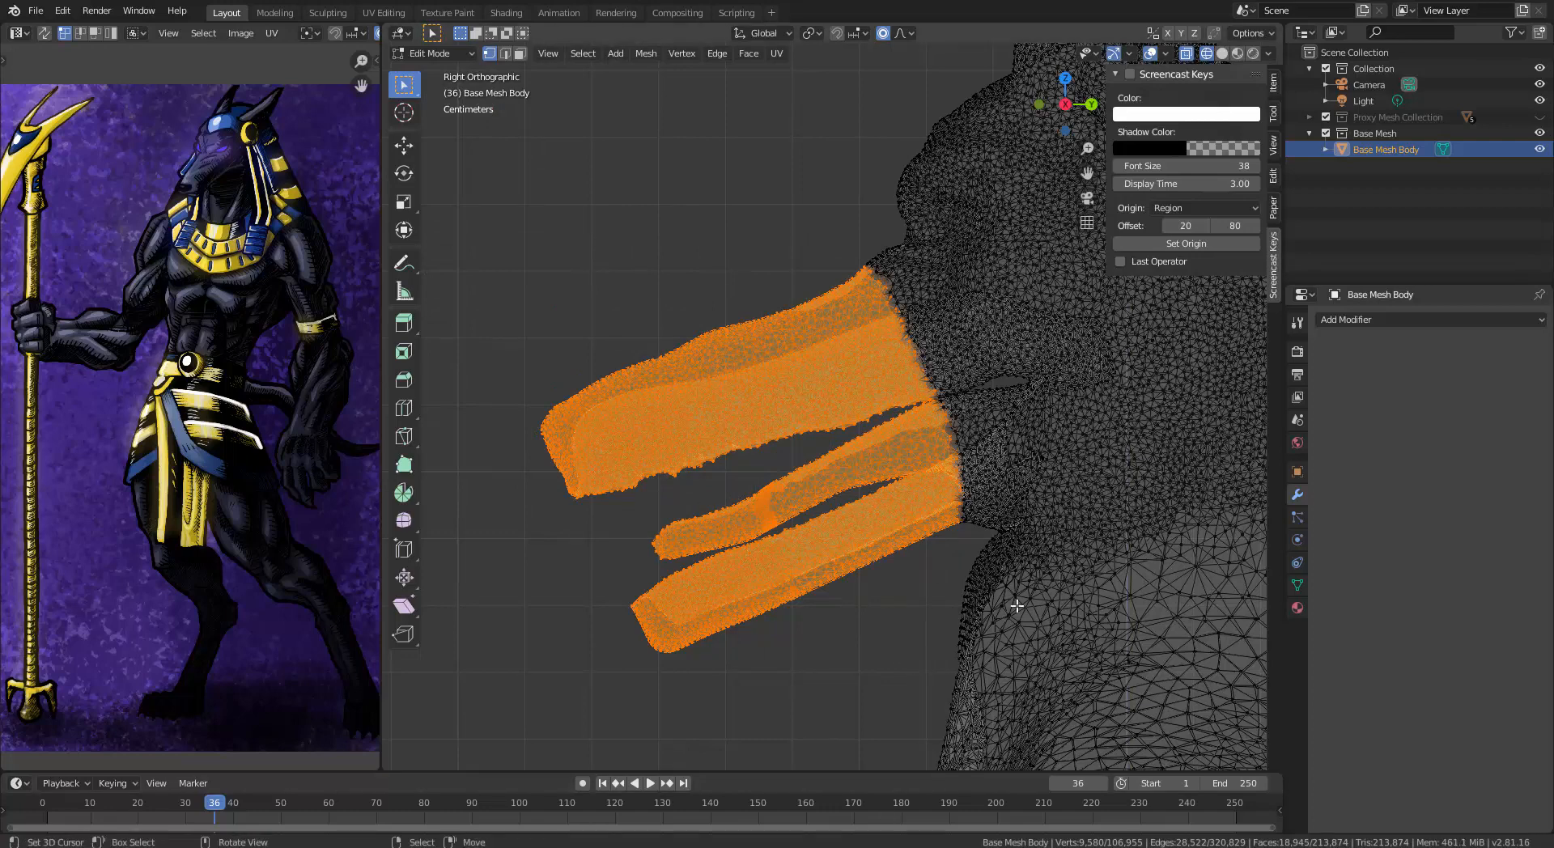
Move the selected snout and jaw about 0.12 m forward from the face and rotate them about 22° so they lie level
scroll(985, 617, down, 4)
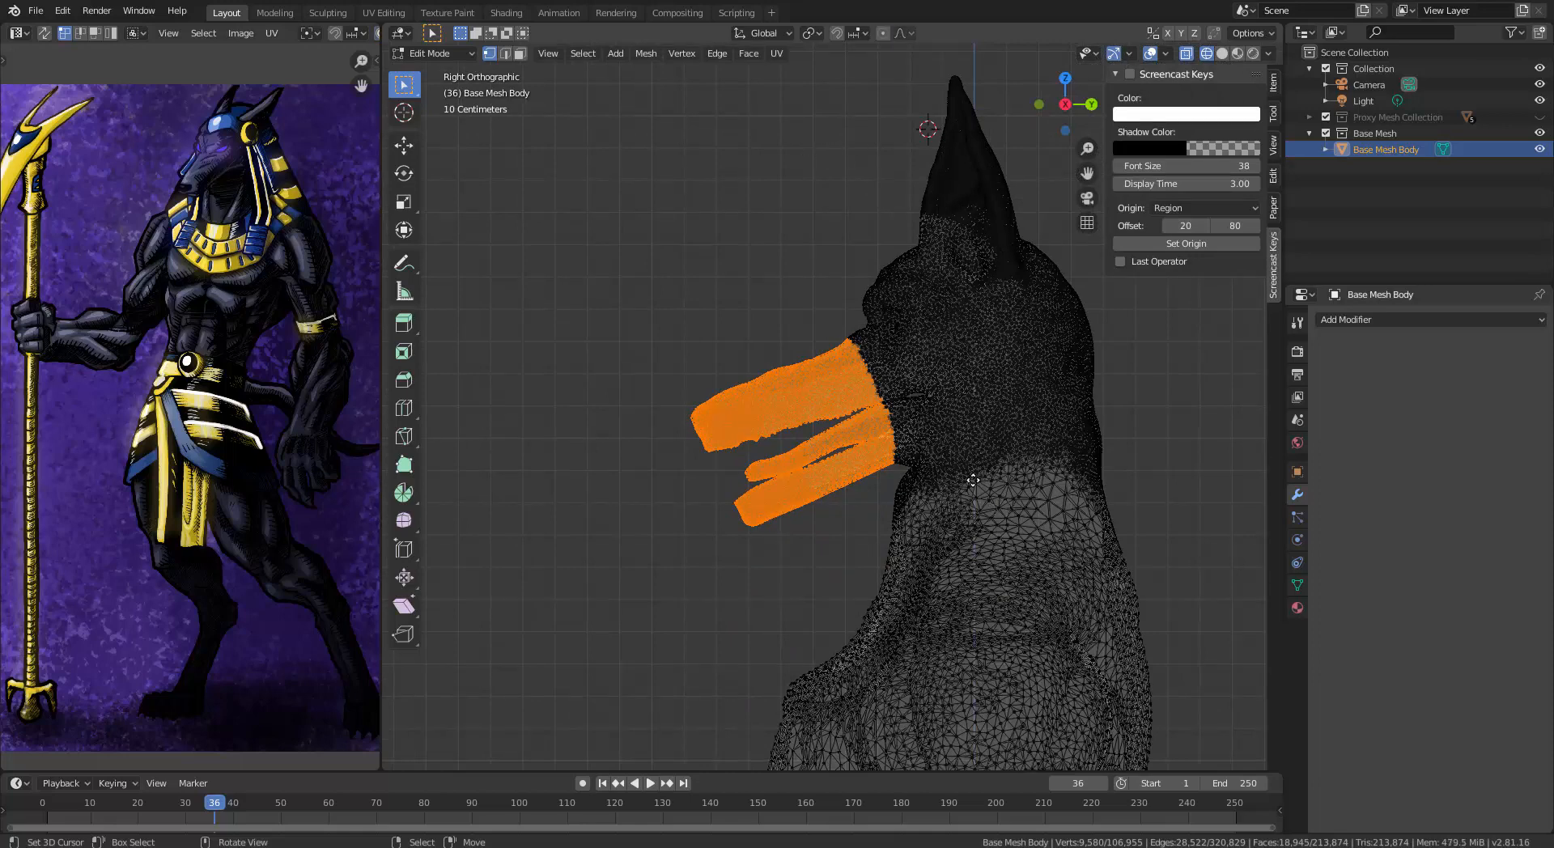
key(g)
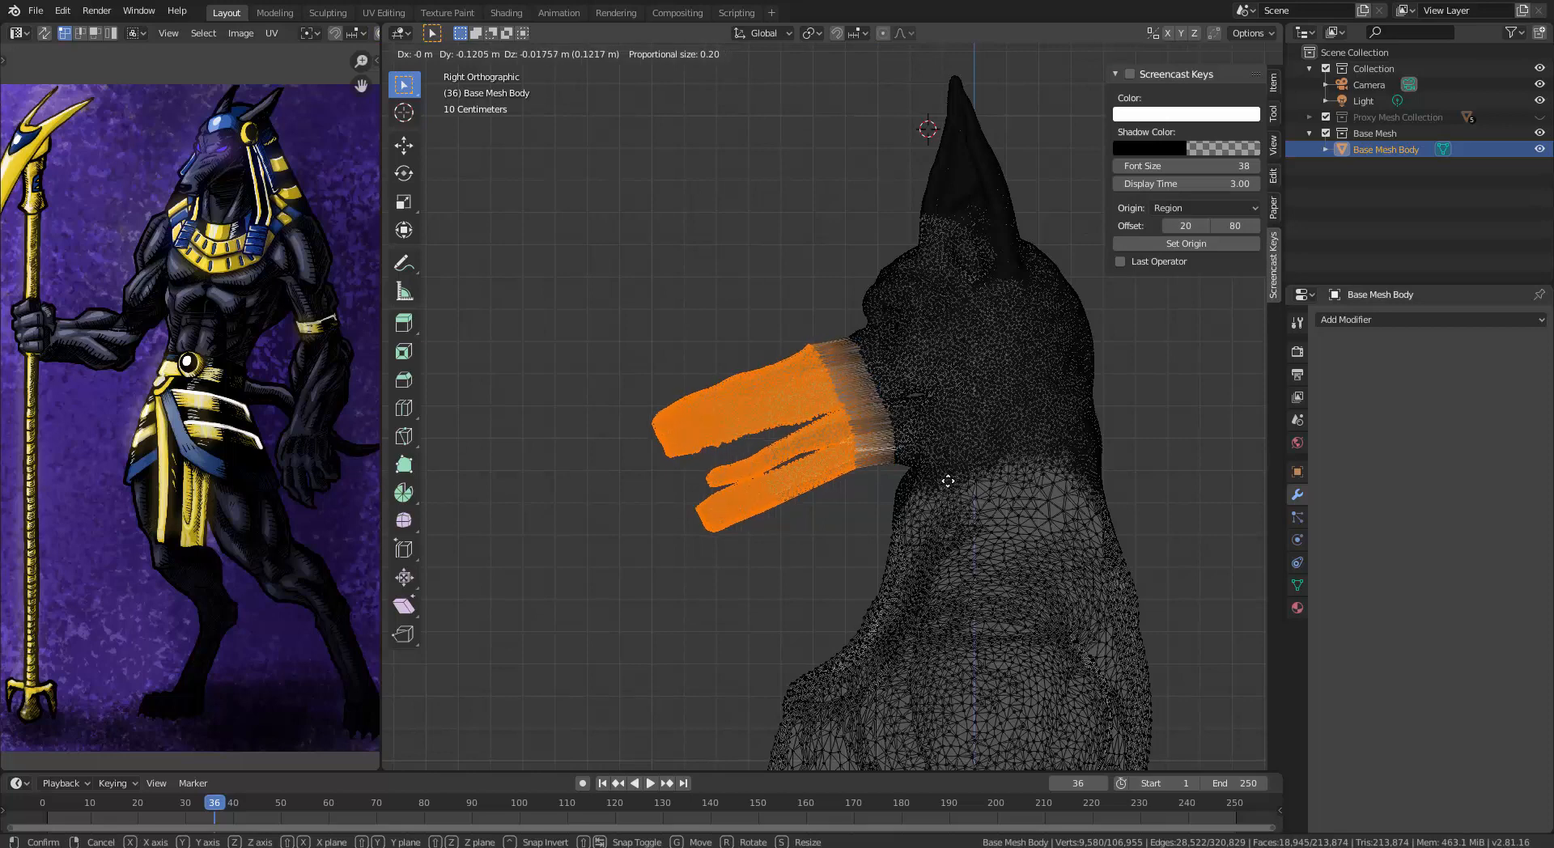
click(947, 480)
key(r)
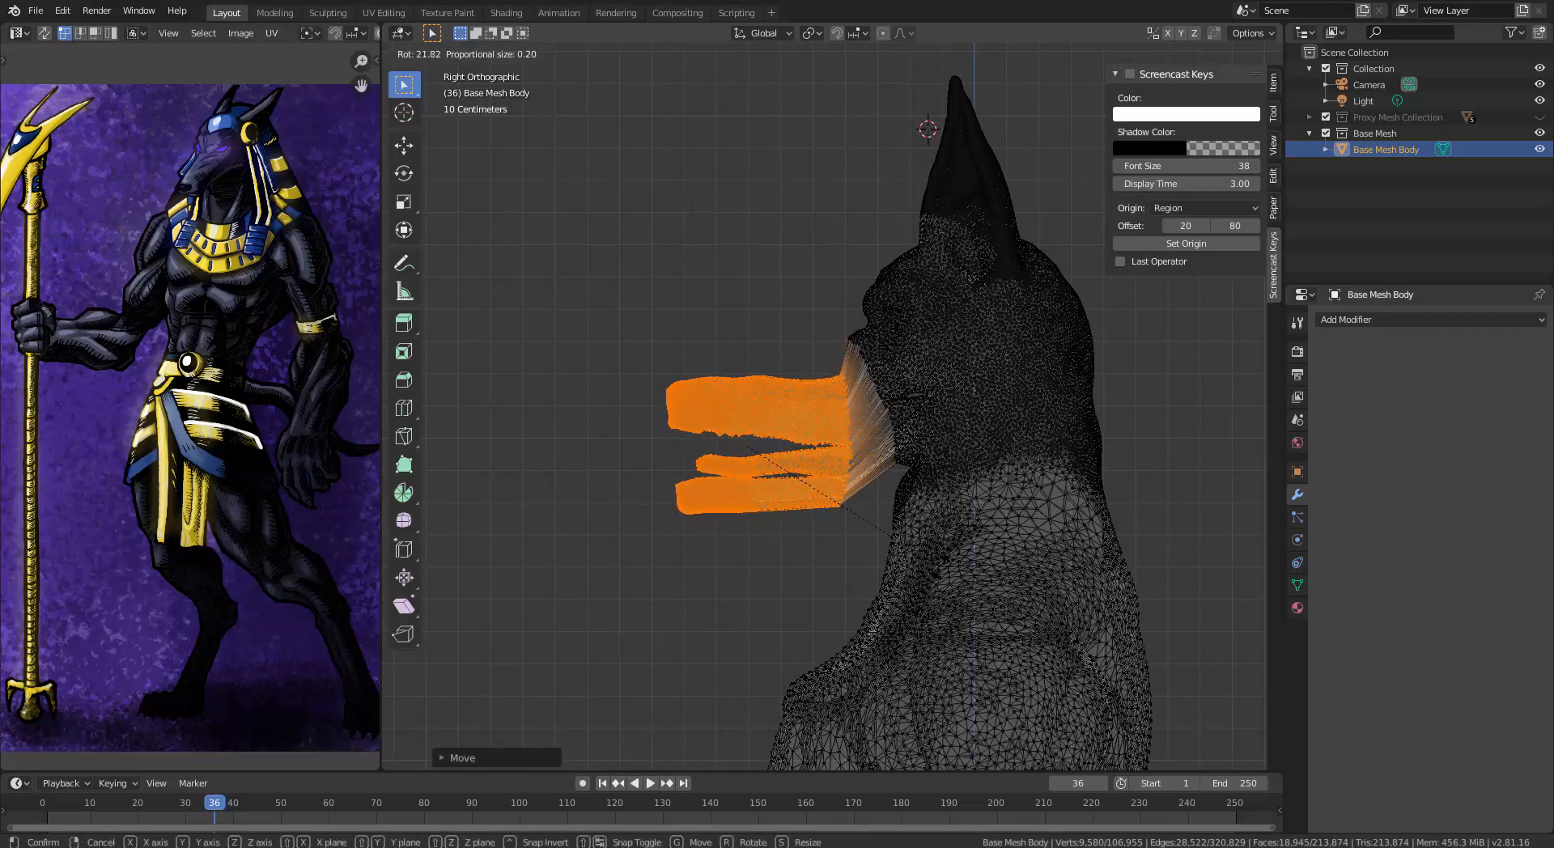
click(934, 558)
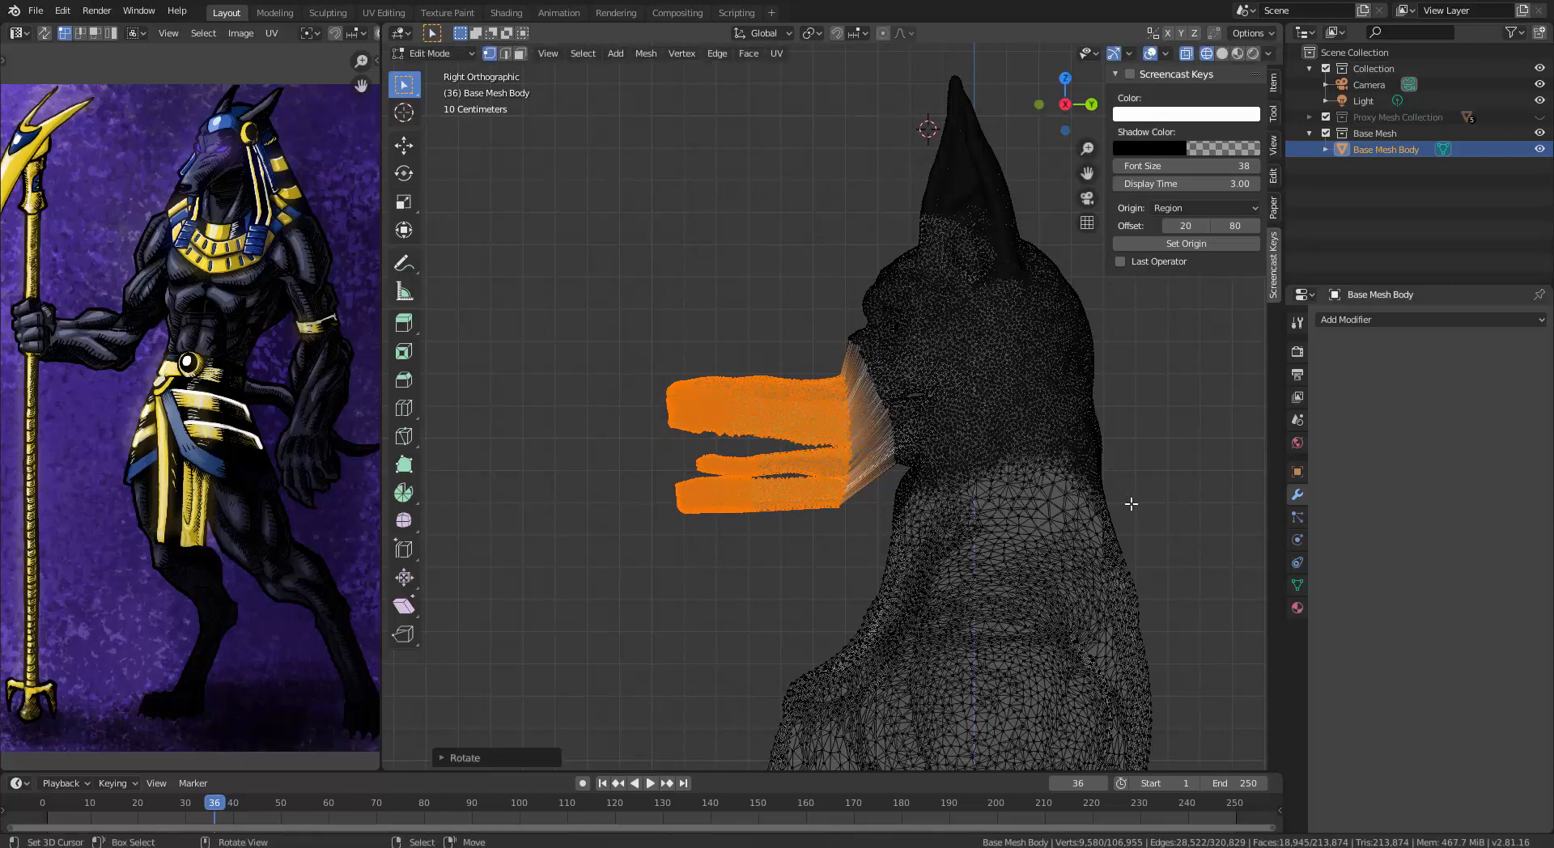
Shorten the snout and jaw to about 0.71 along the global Y axis and tilt them back about 16°
key(s)
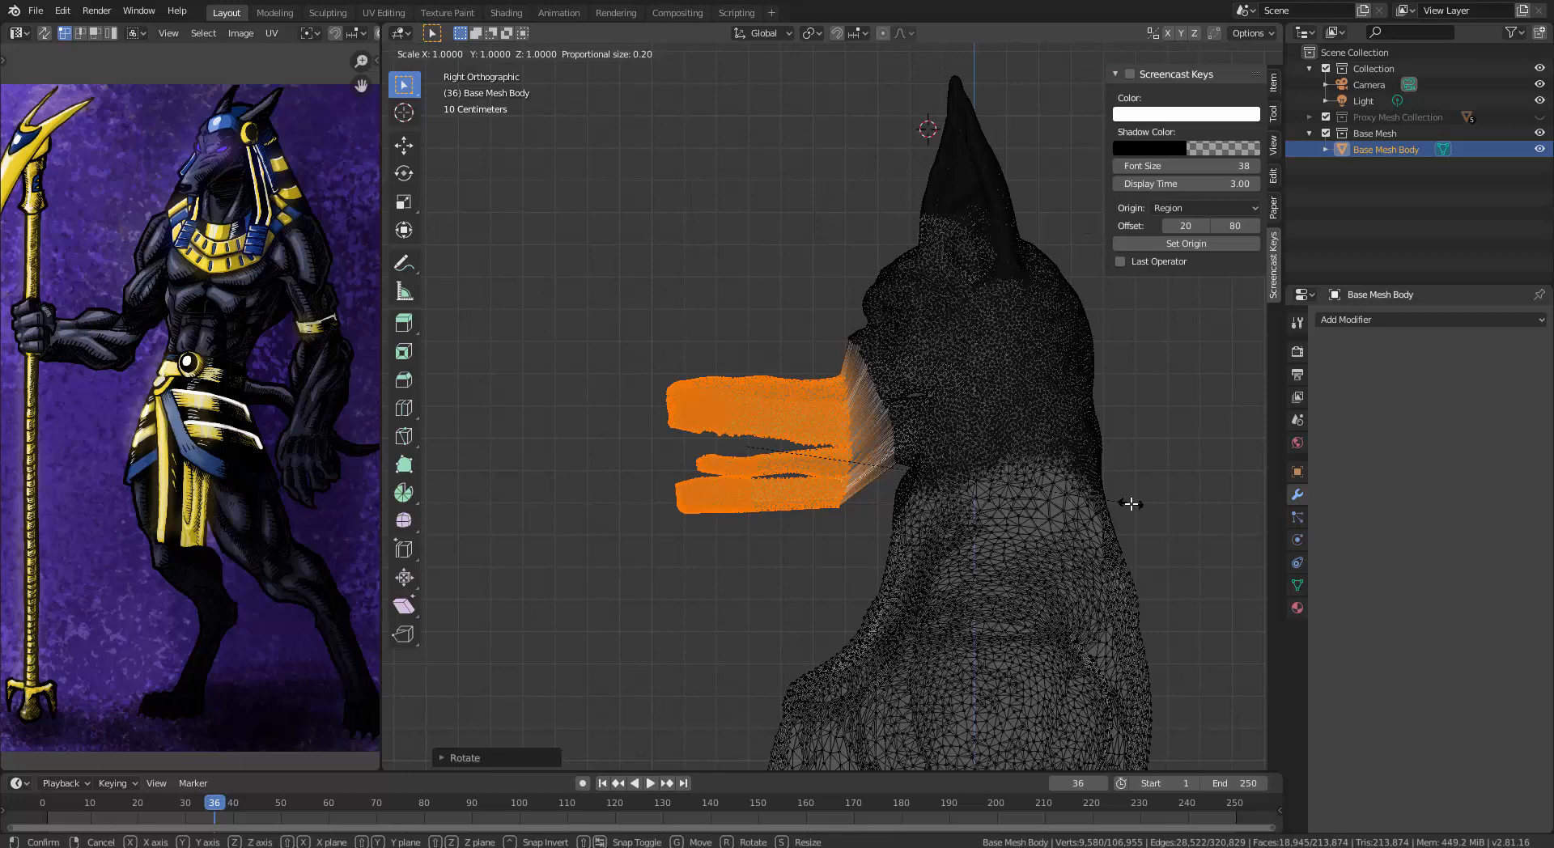
key(y)
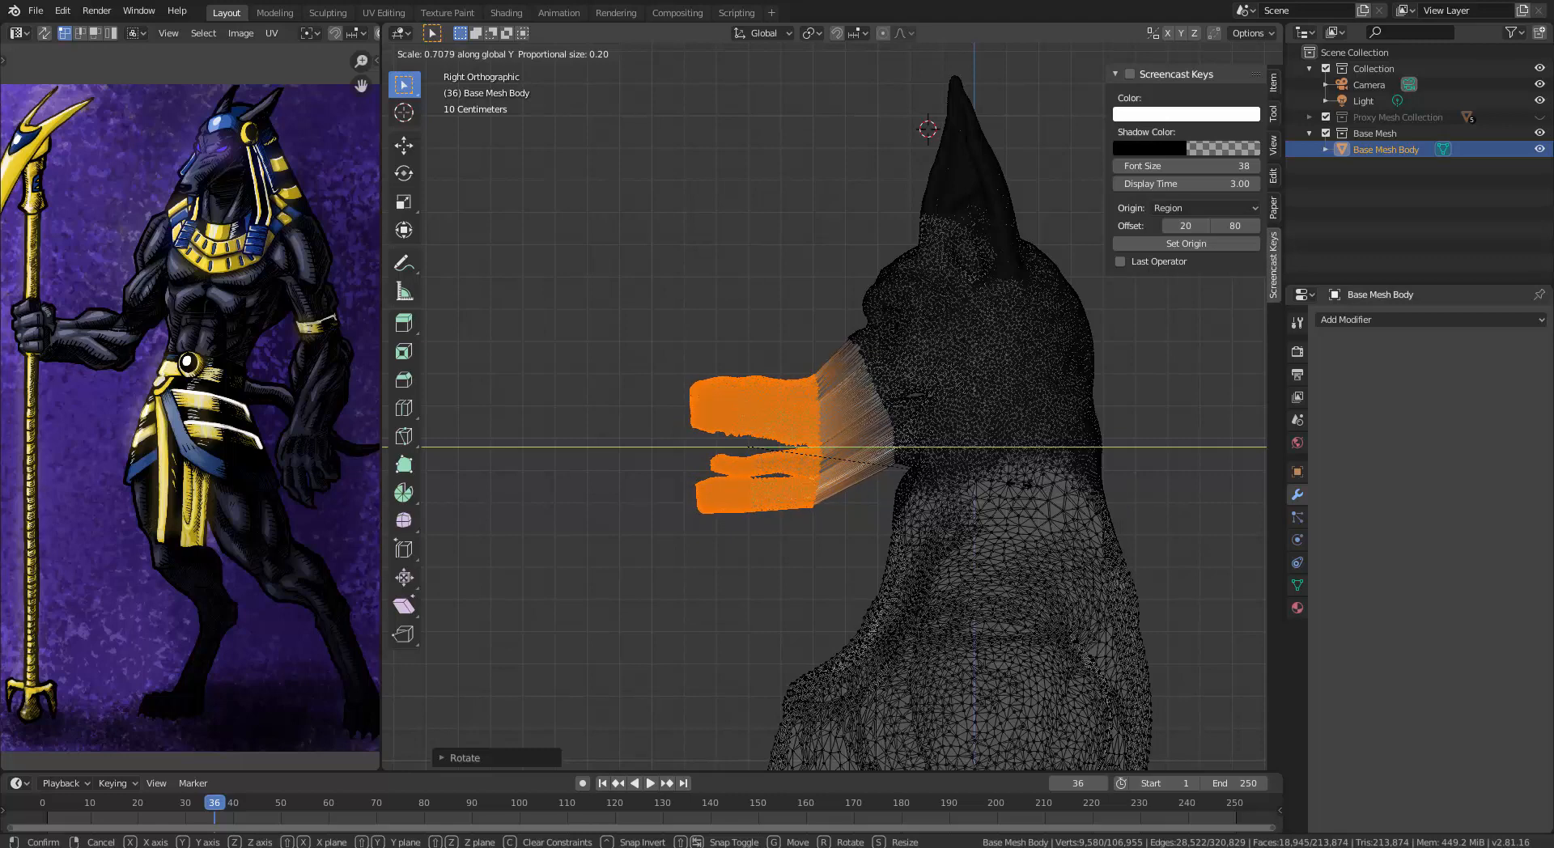
key(Return)
key(r)
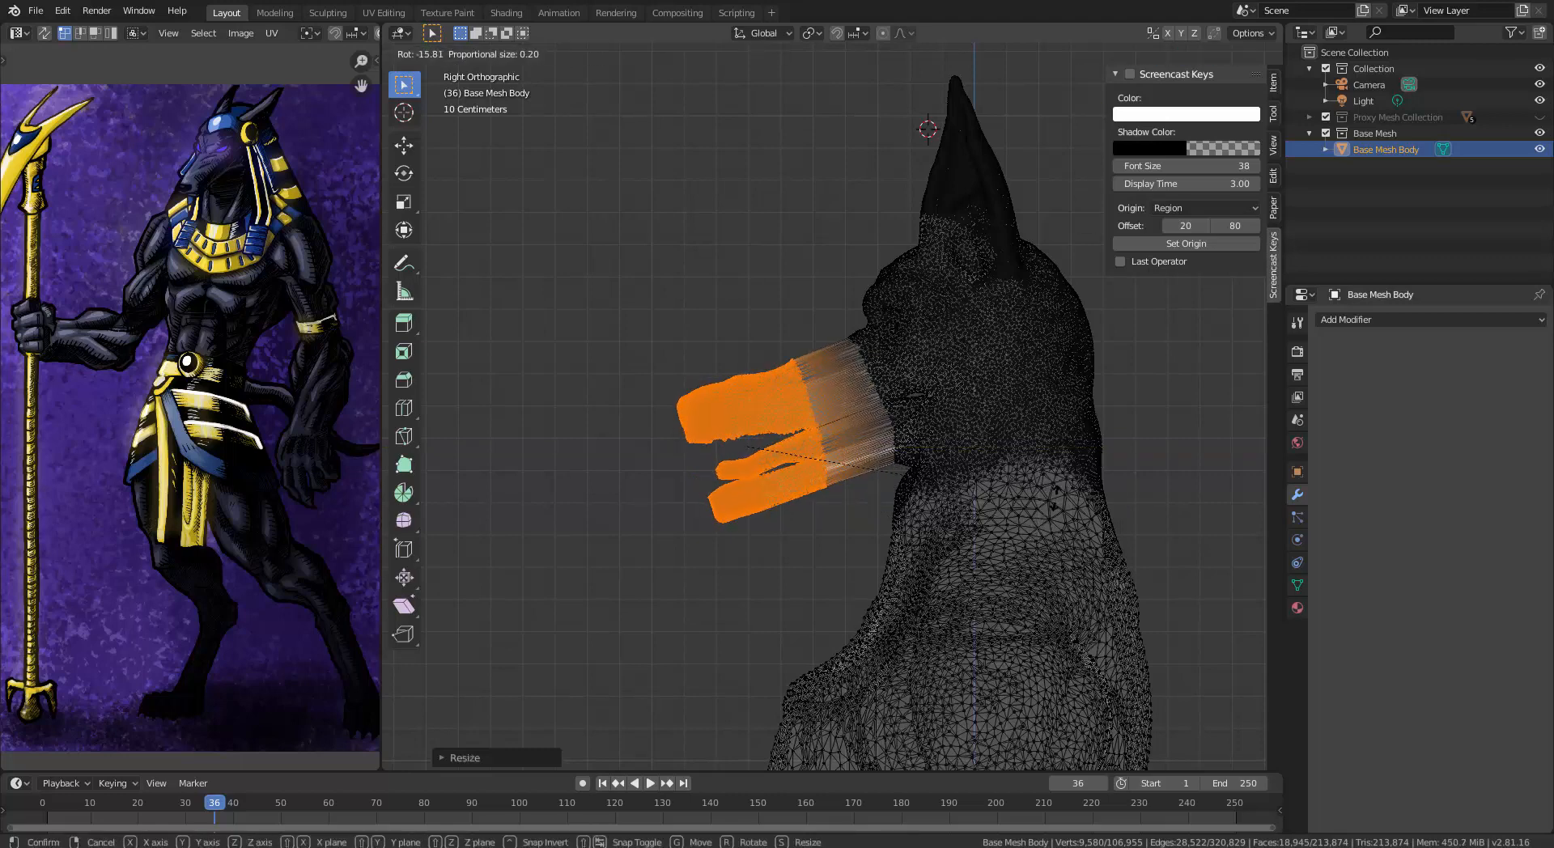
key(Return)
Move the shortened snout and jaw back against the face, about 0.17 m, and nudge them to close the stretched seam
key(g)
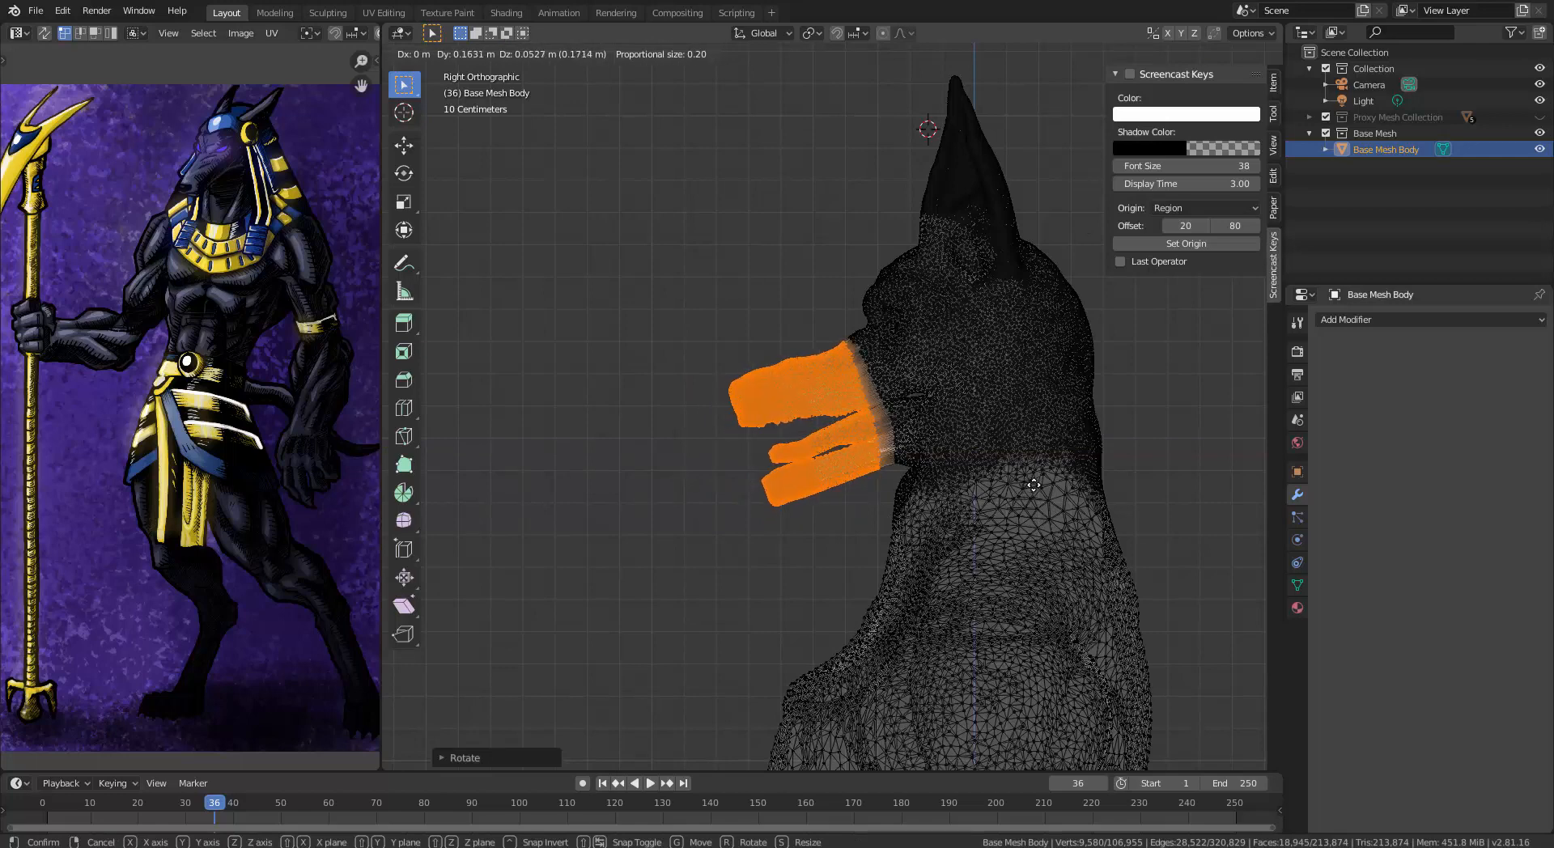
key(Return)
scroll(956, 491, up, 5)
scroll(955, 491, up, 2)
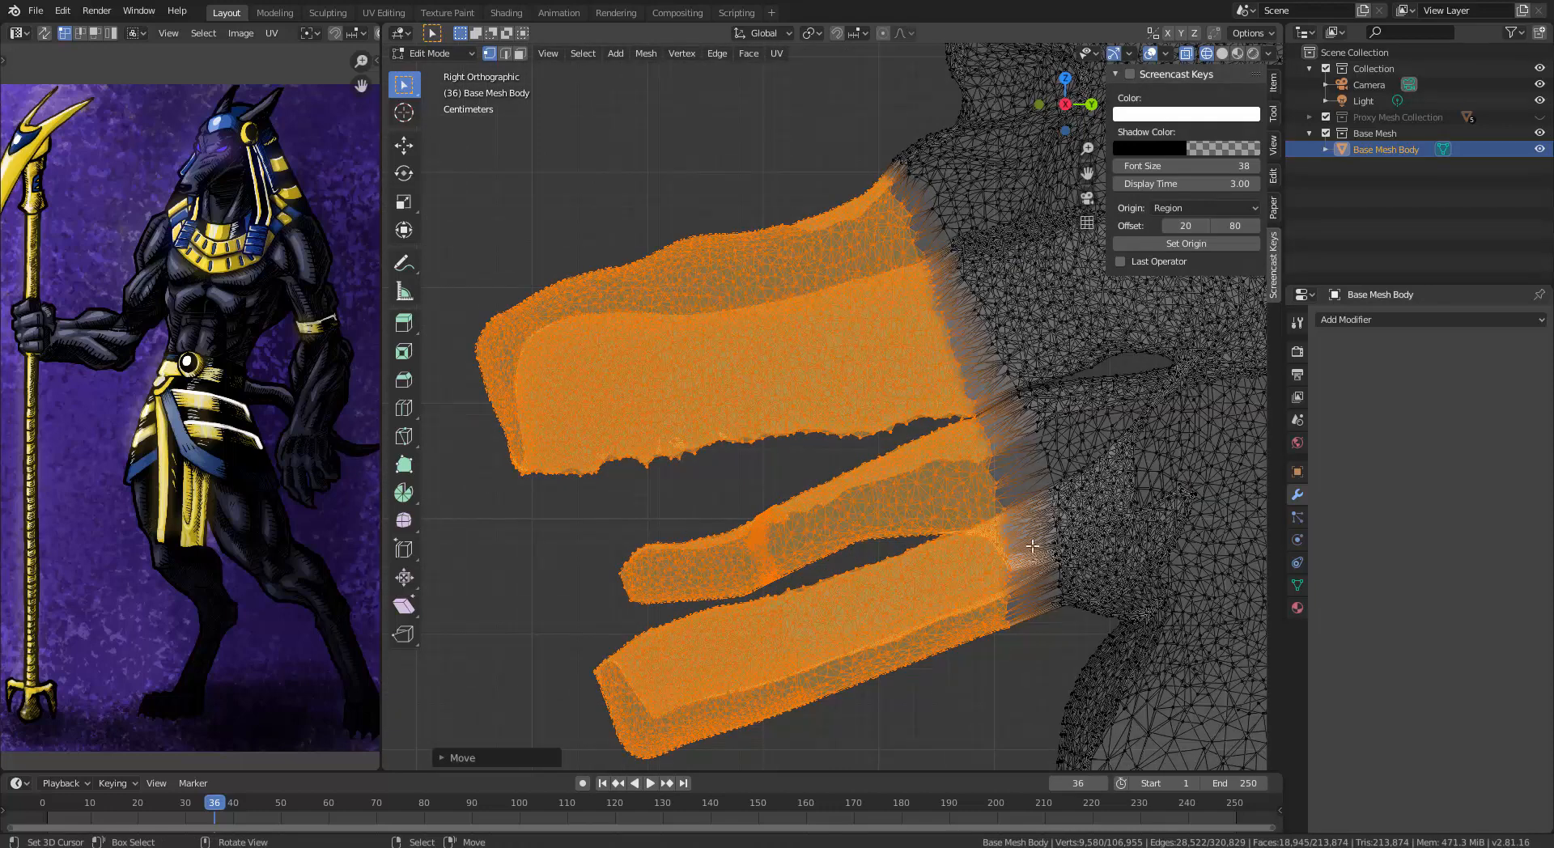
key(g)
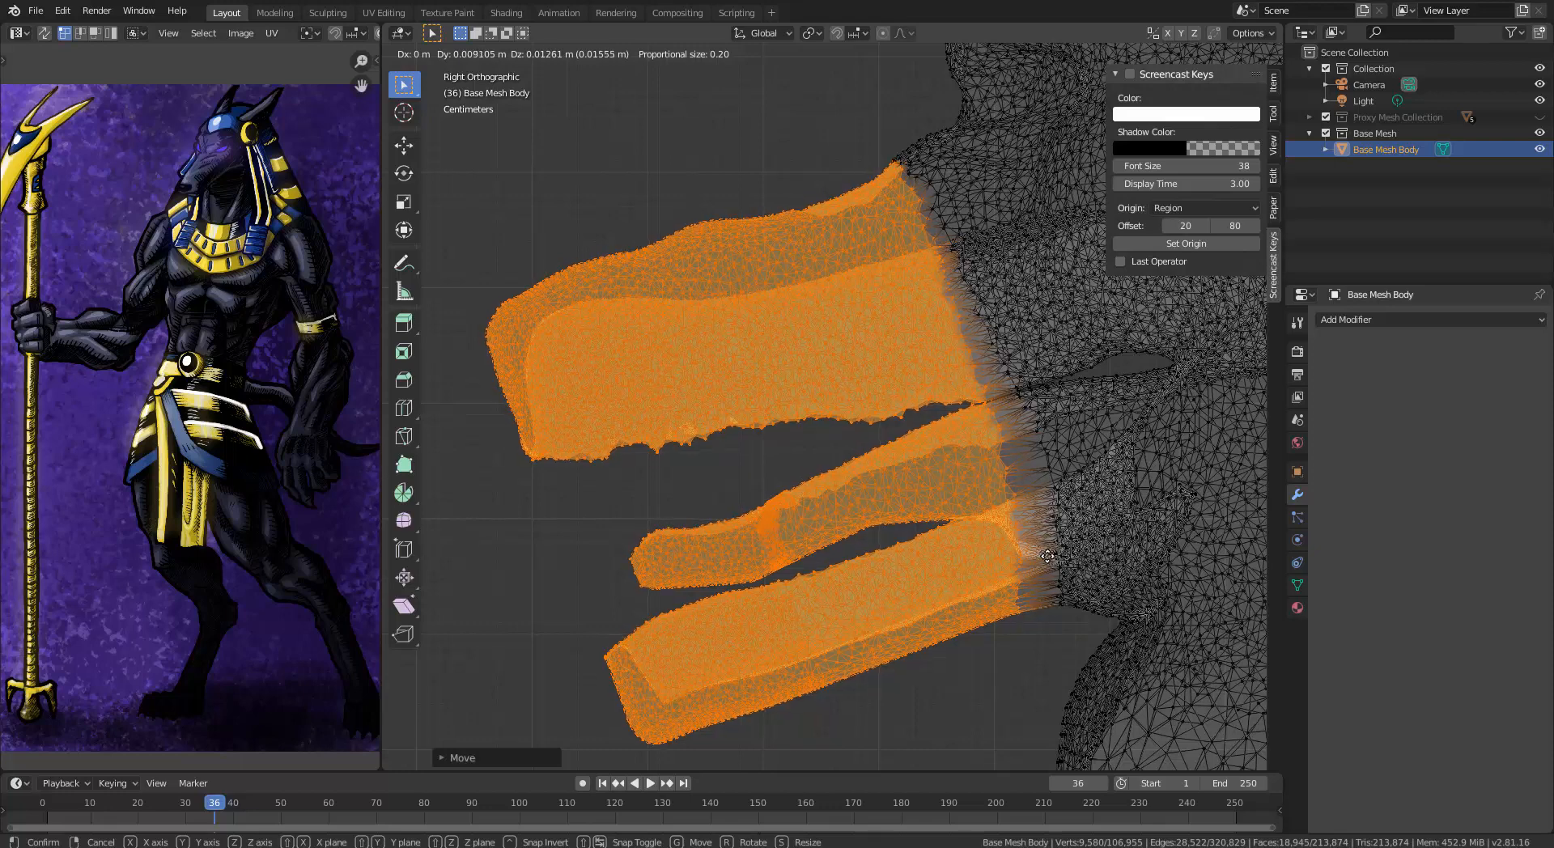
click(1047, 556)
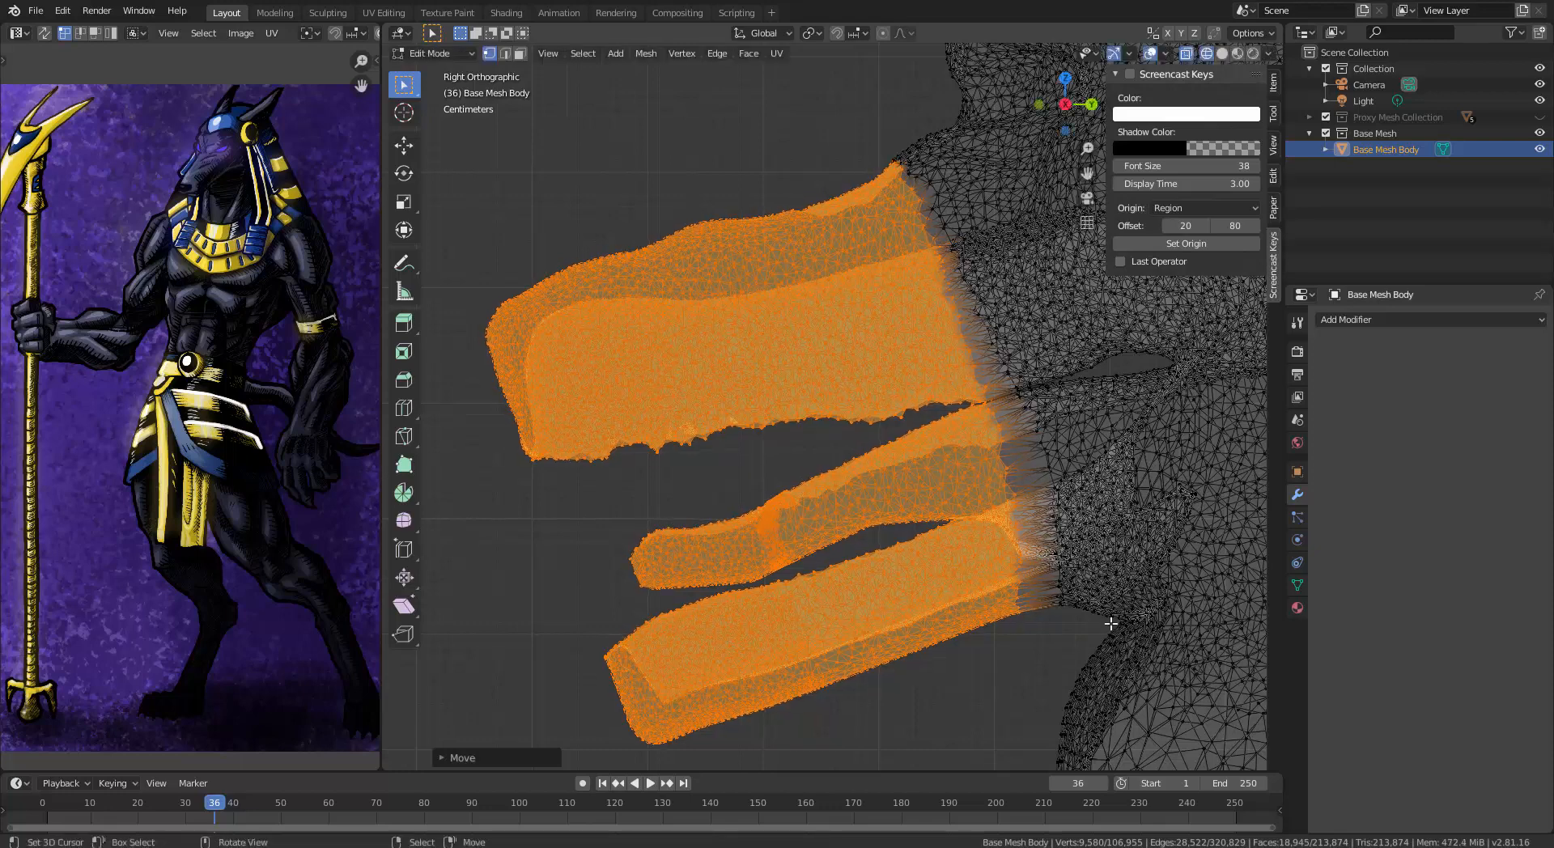
Fine-tune the snout and jaw with small alternating rotations and moves until they line up with the face
key(r)
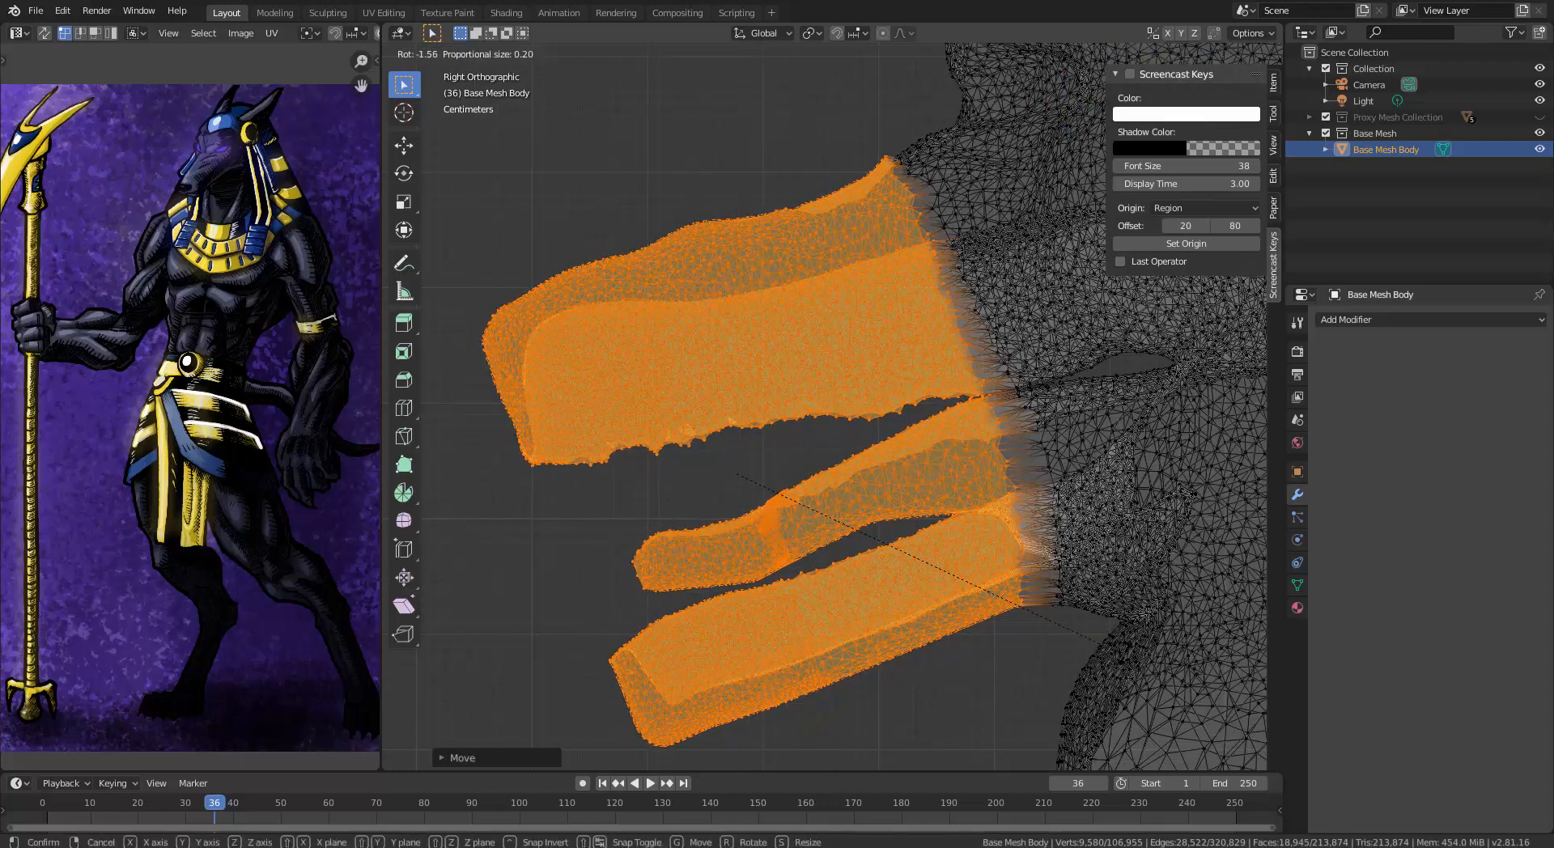
click(1102, 640)
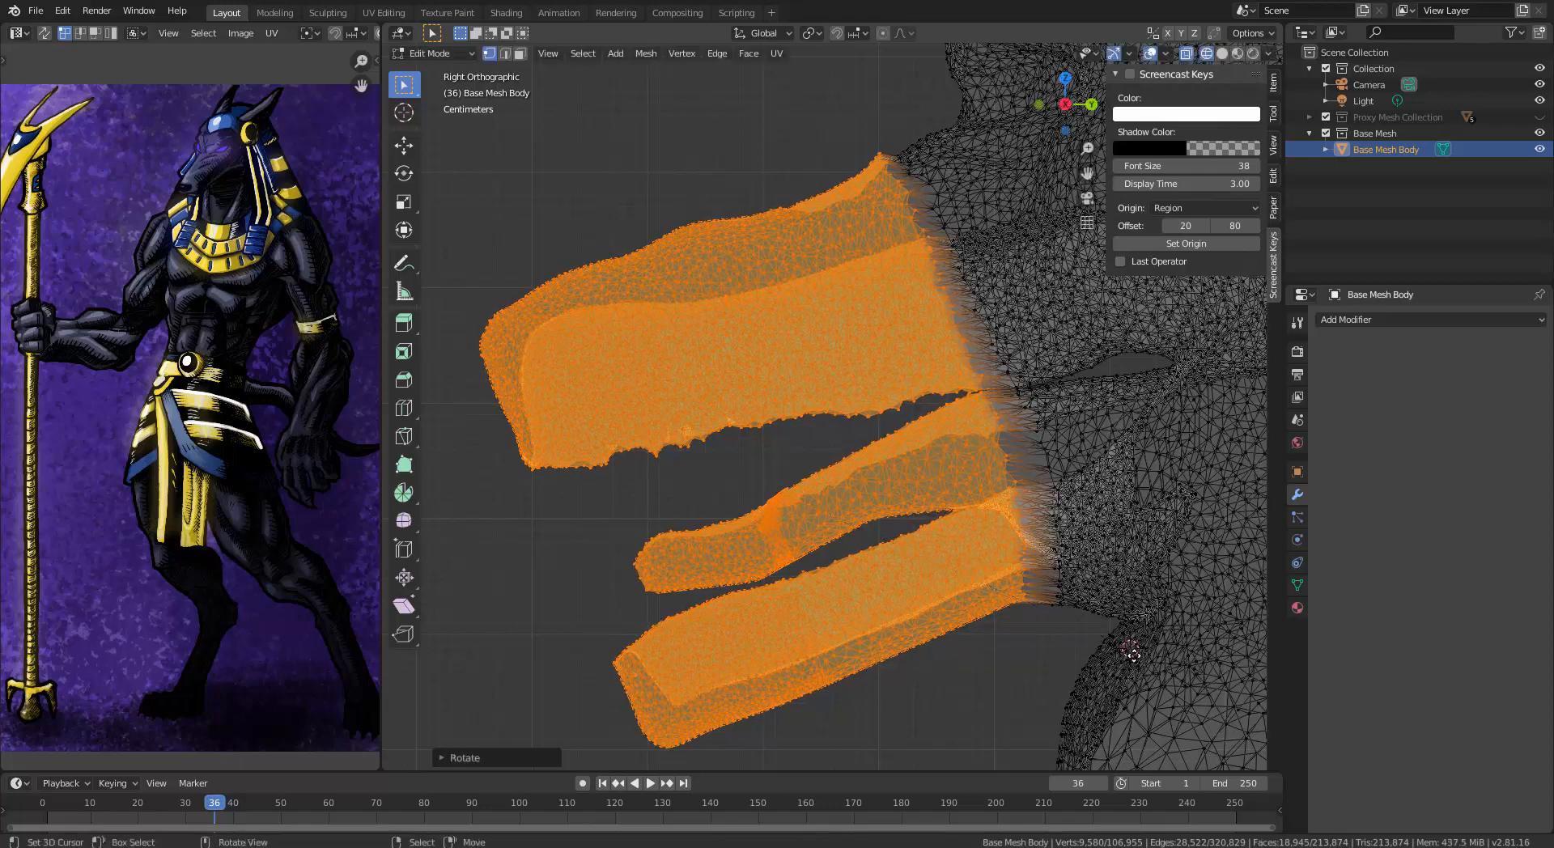
key(g)
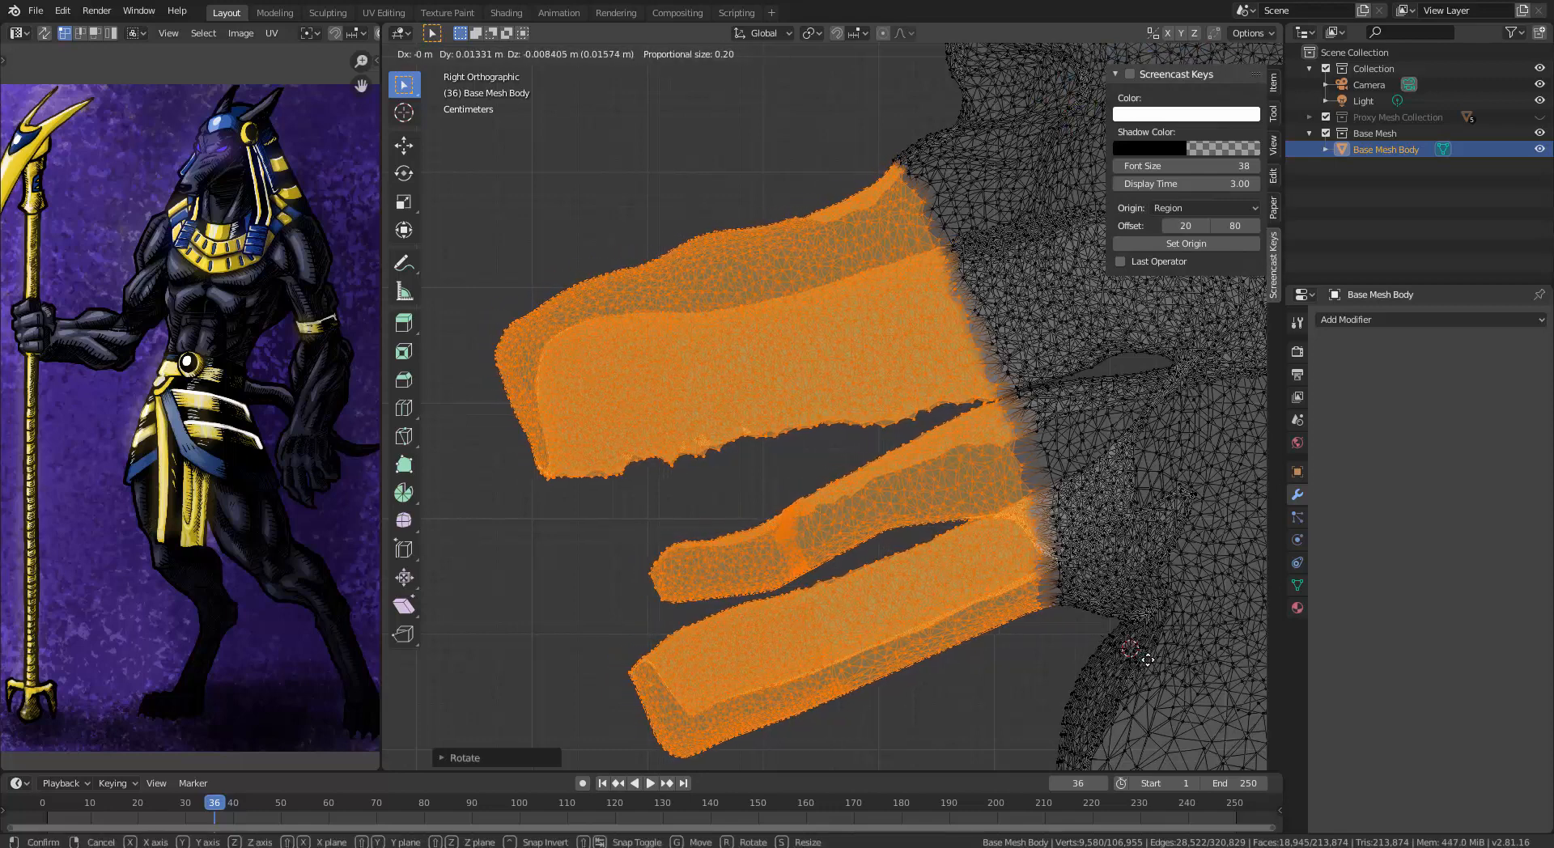
click(1133, 652)
key(r)
click(1102, 641)
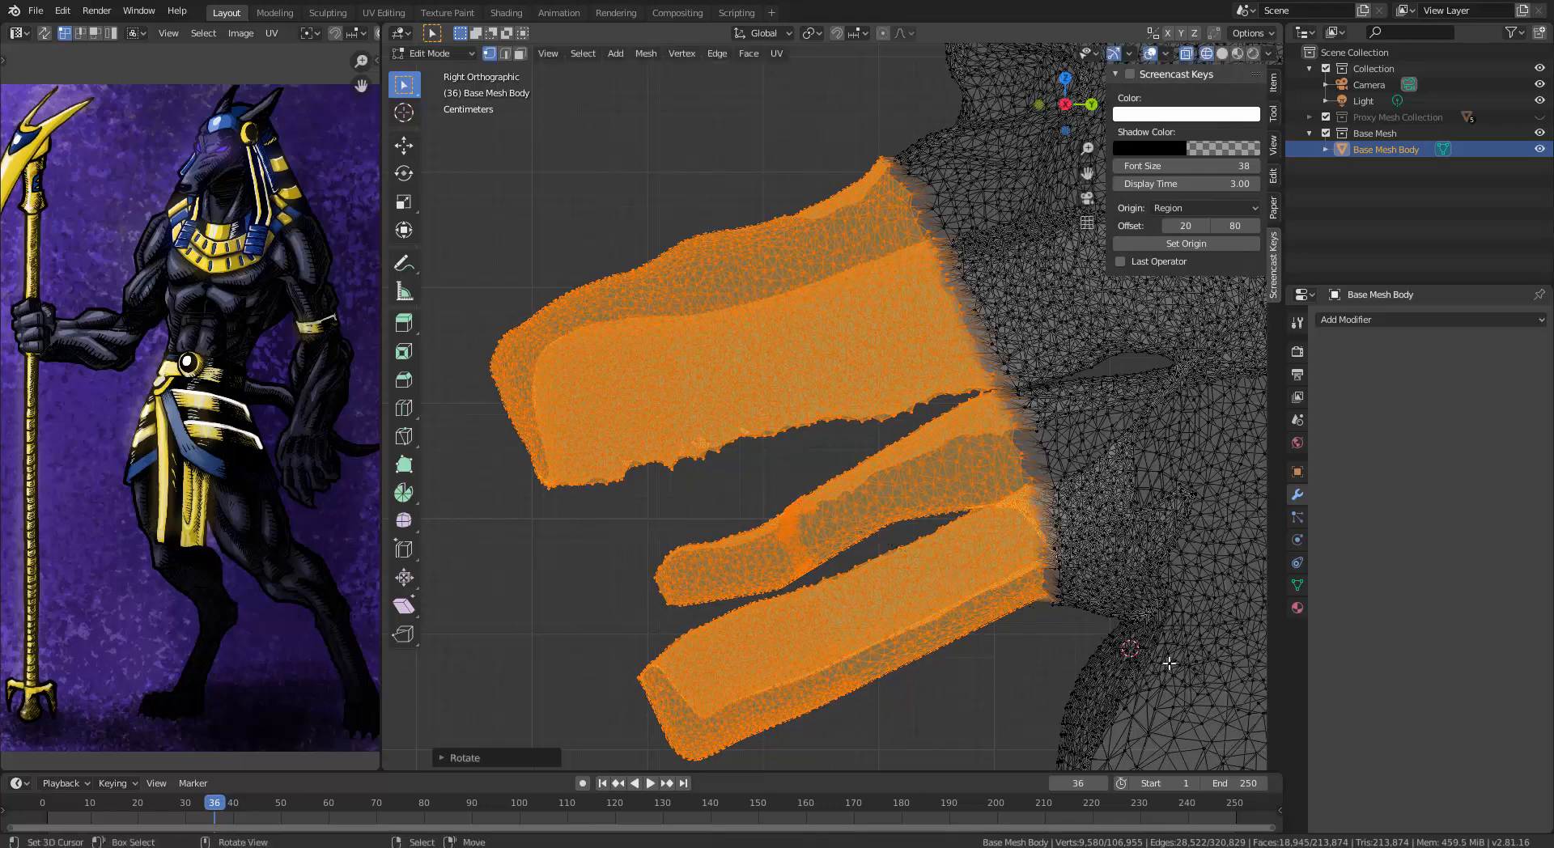
key(g)
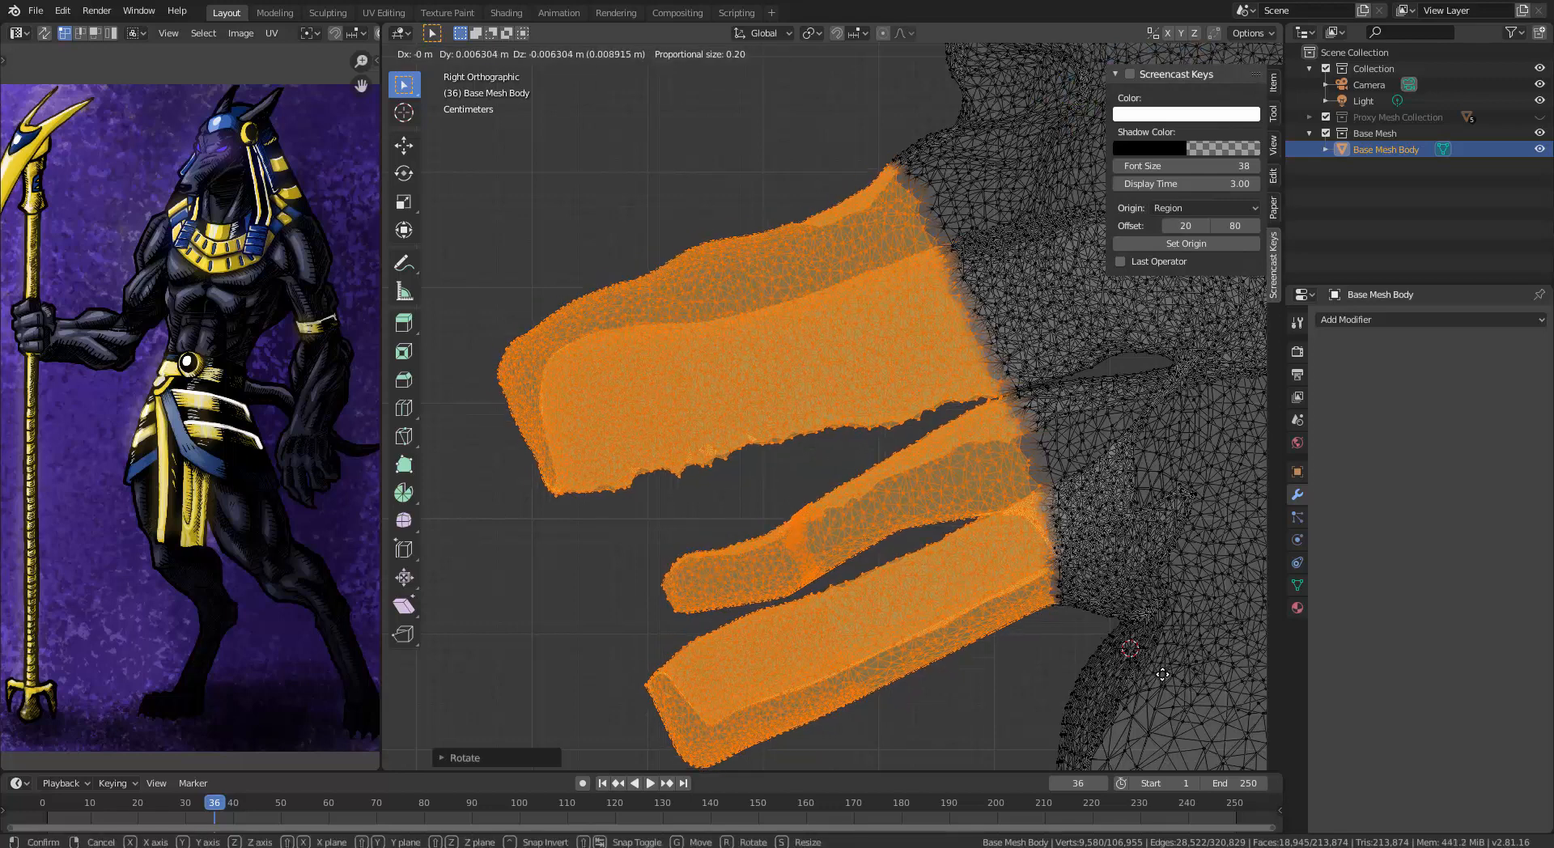
click(1159, 673)
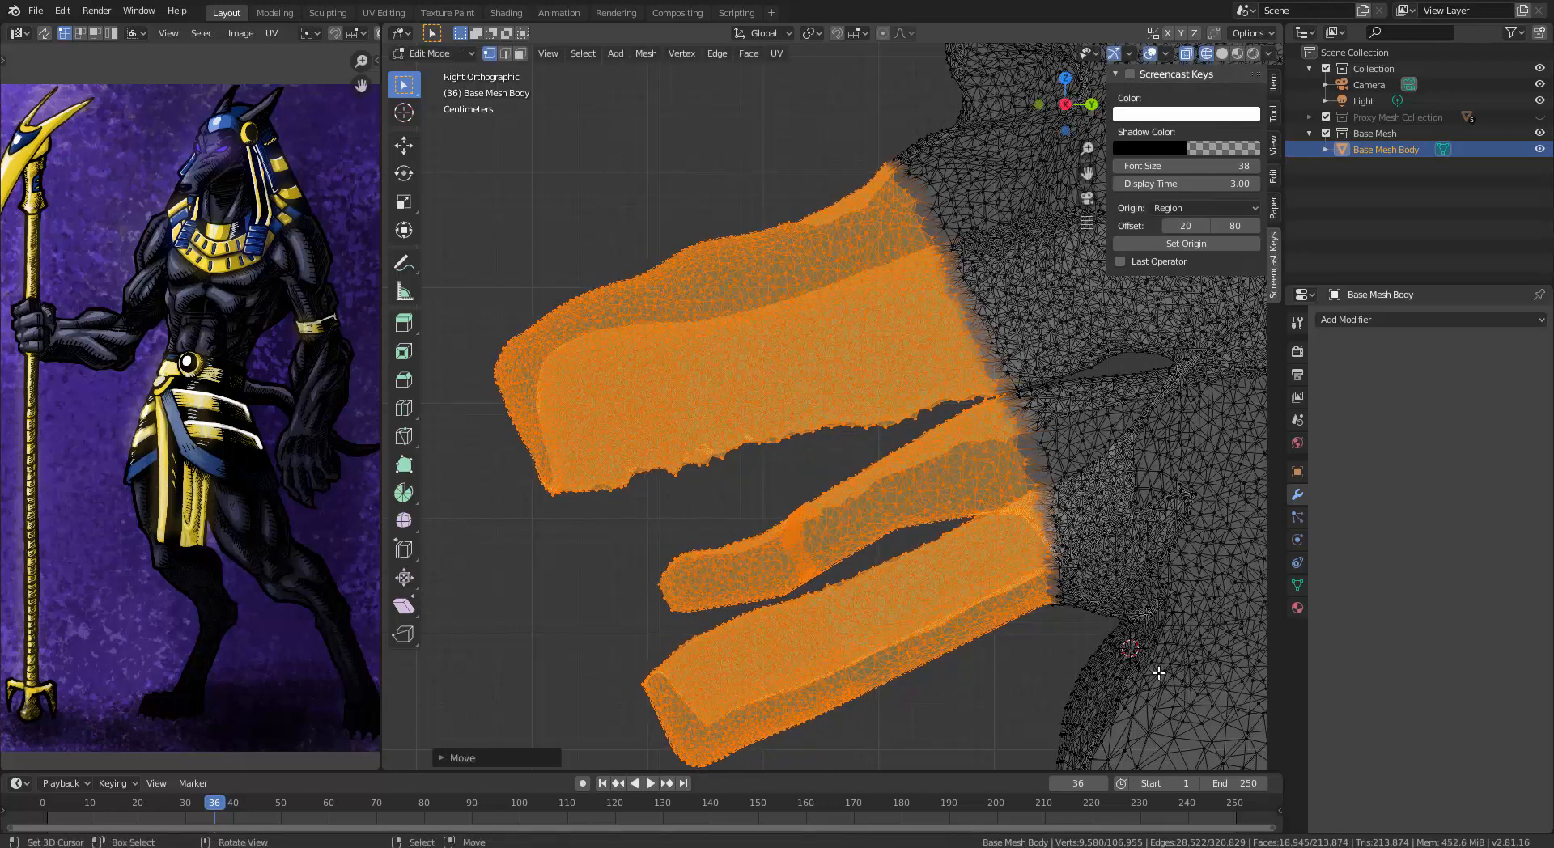
Return to solid shading and Object Mode, and inspect the shortened snout from the side and front
key(z)
click(1190, 635)
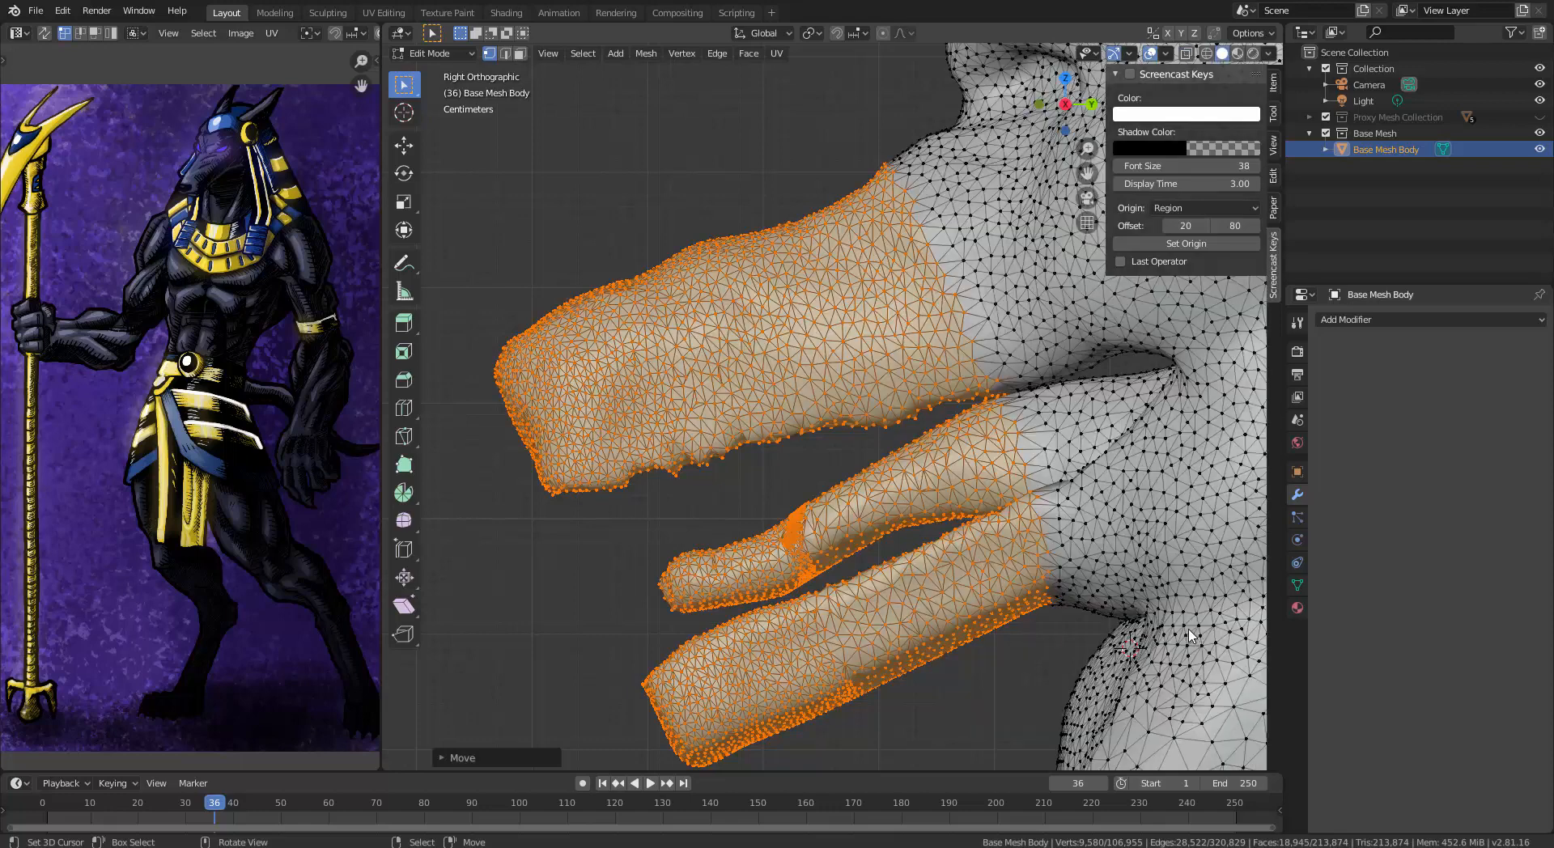
key(Tab)
scroll(881, 540, down, 3)
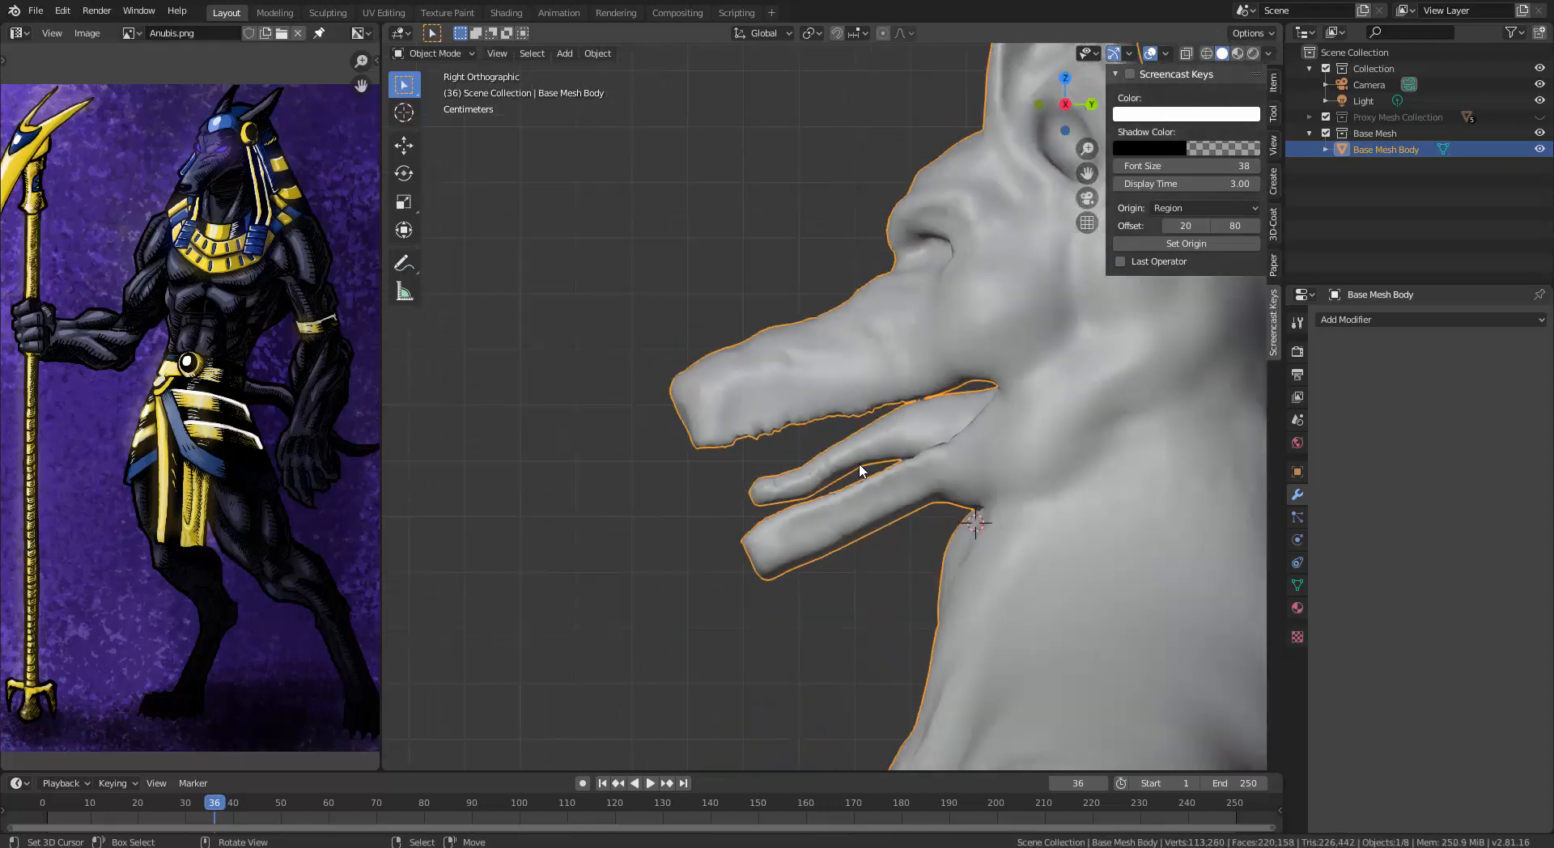
middle_drag(859, 470, 1002, 474)
scroll(747, 516, up, 3)
scroll(749, 524, down, 12)
scroll(819, 645, up, 5)
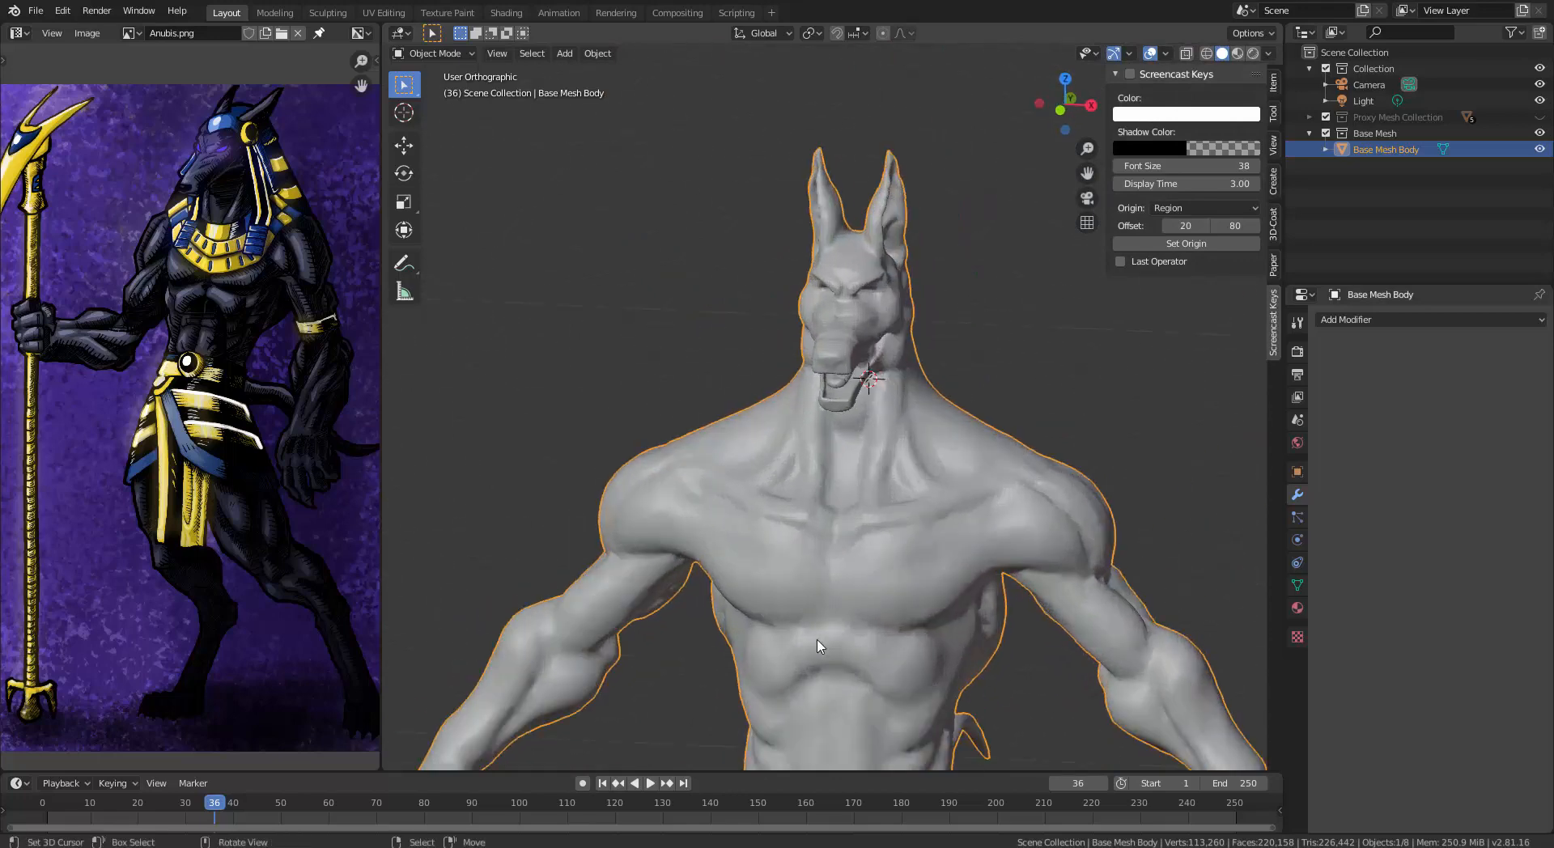
Inspect the body mesh from the front, side and back to check the head, torso and back proportions
scroll(819, 645, up, 2)
middle_drag(1006, 572, 909, 527)
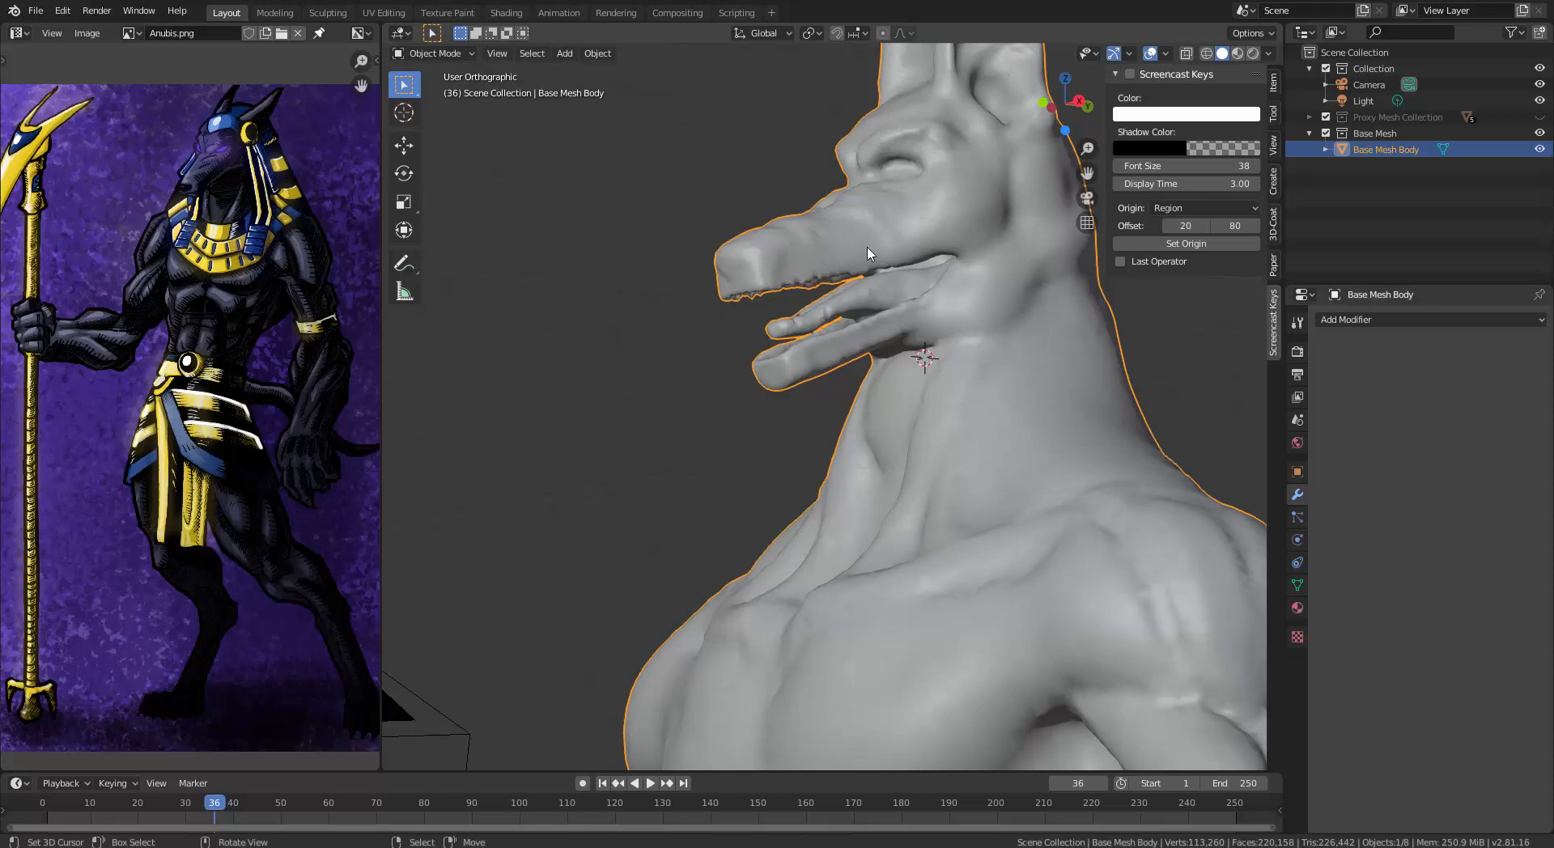
middle_drag(860, 460, 895, 462)
scroll(975, 593, down, 2)
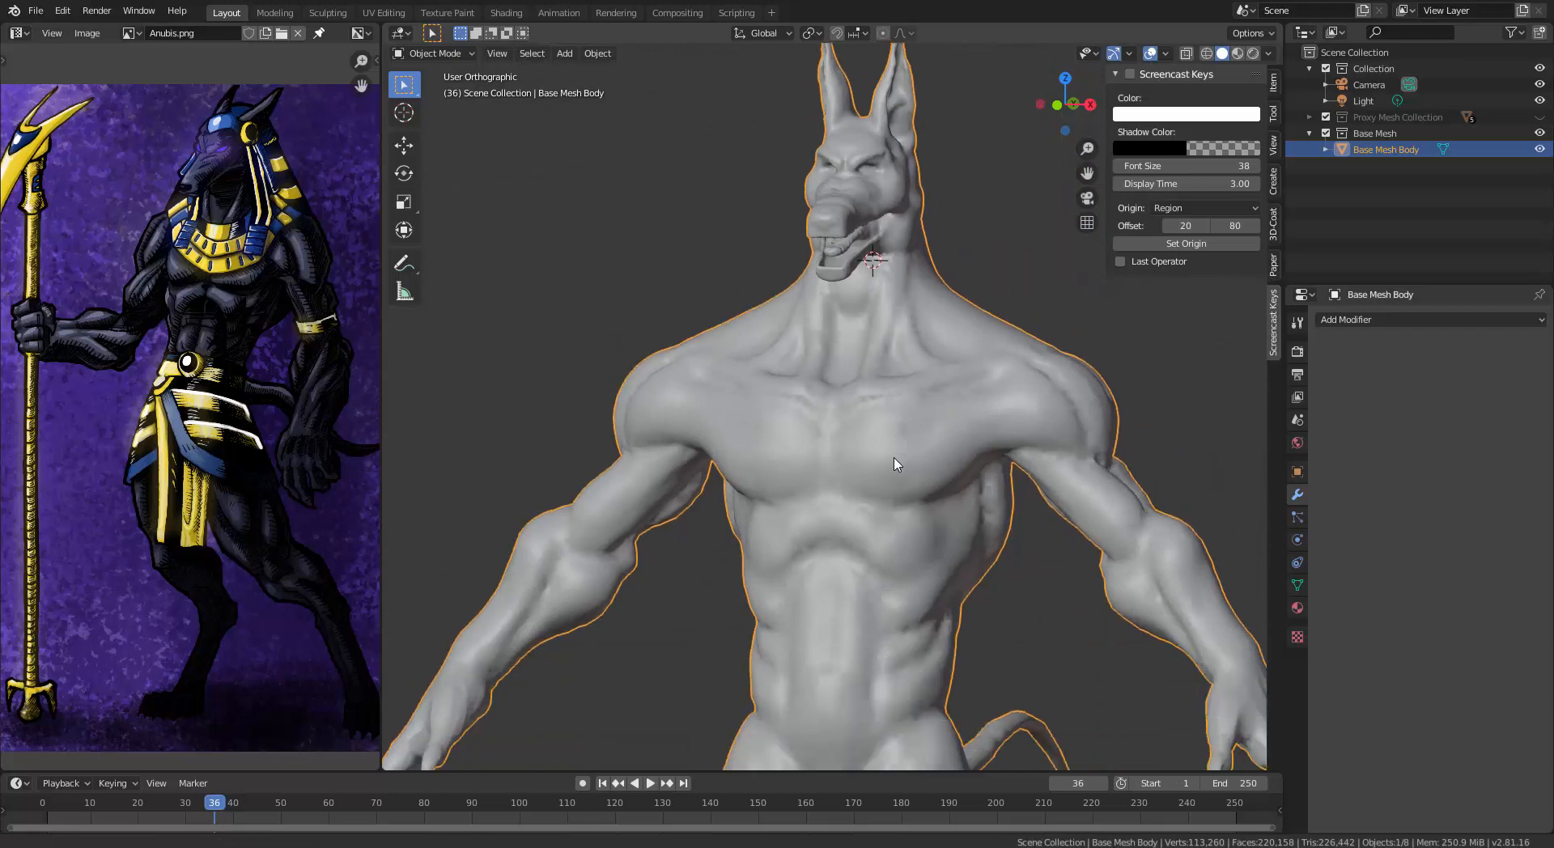
middle_drag(988, 536, 1022, 418)
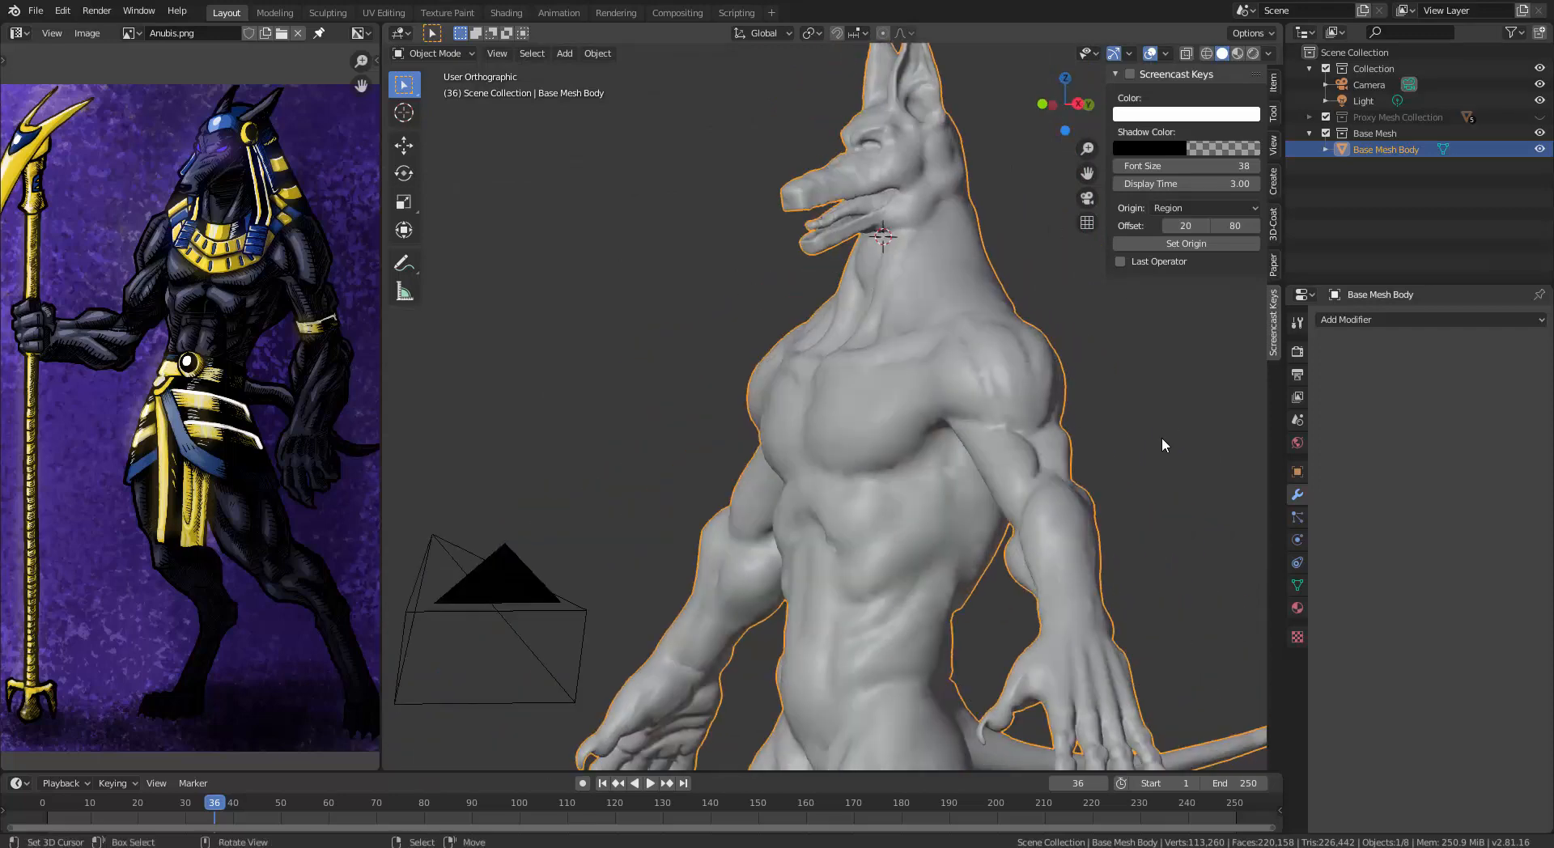
middle_drag(1163, 444, 813, 462)
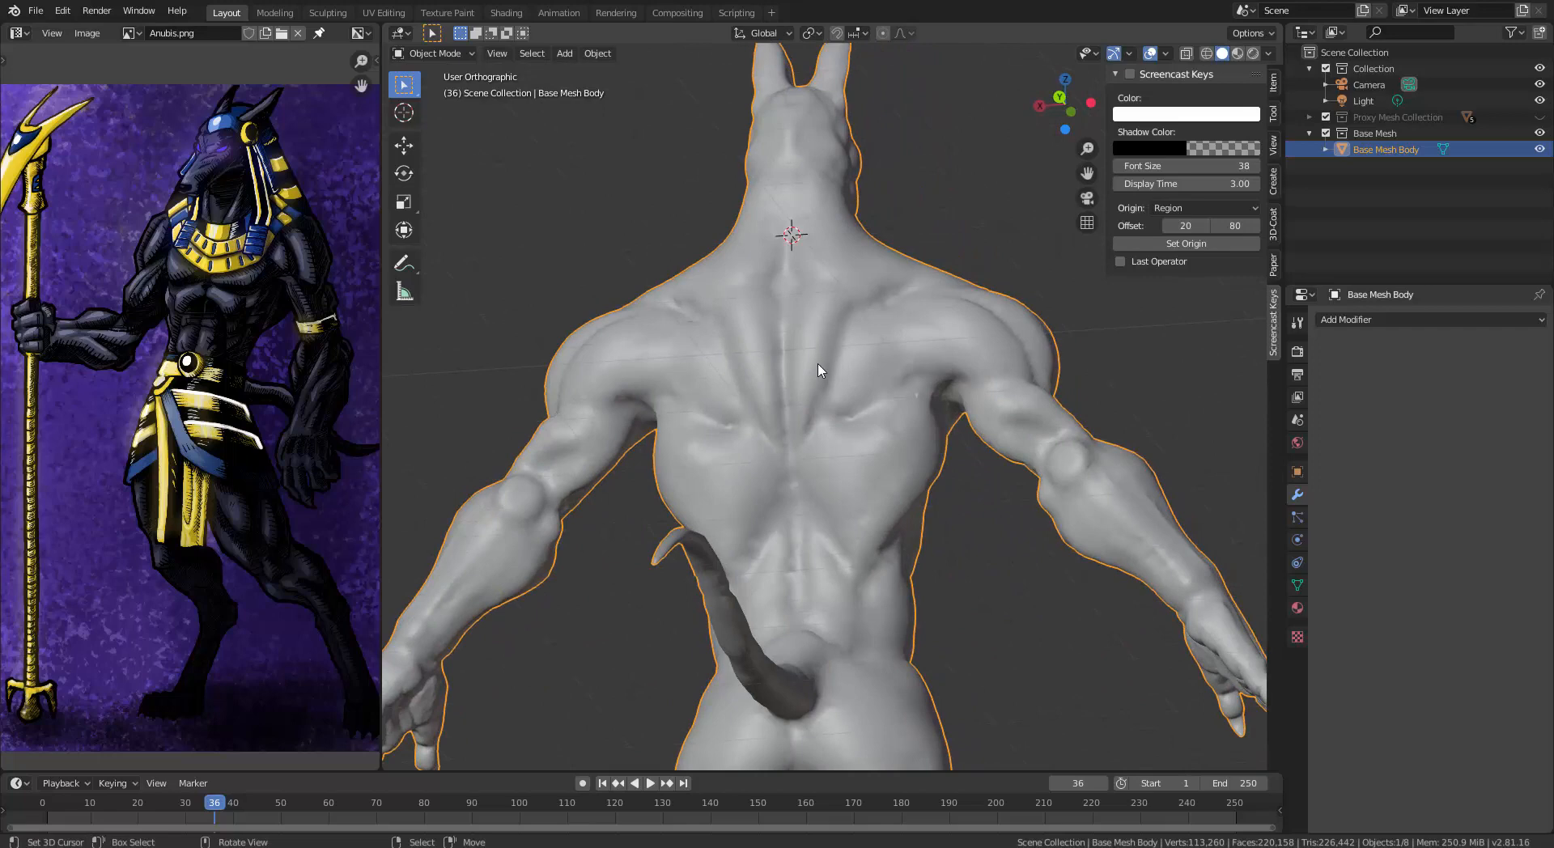
middle_drag(819, 370, 842, 425)
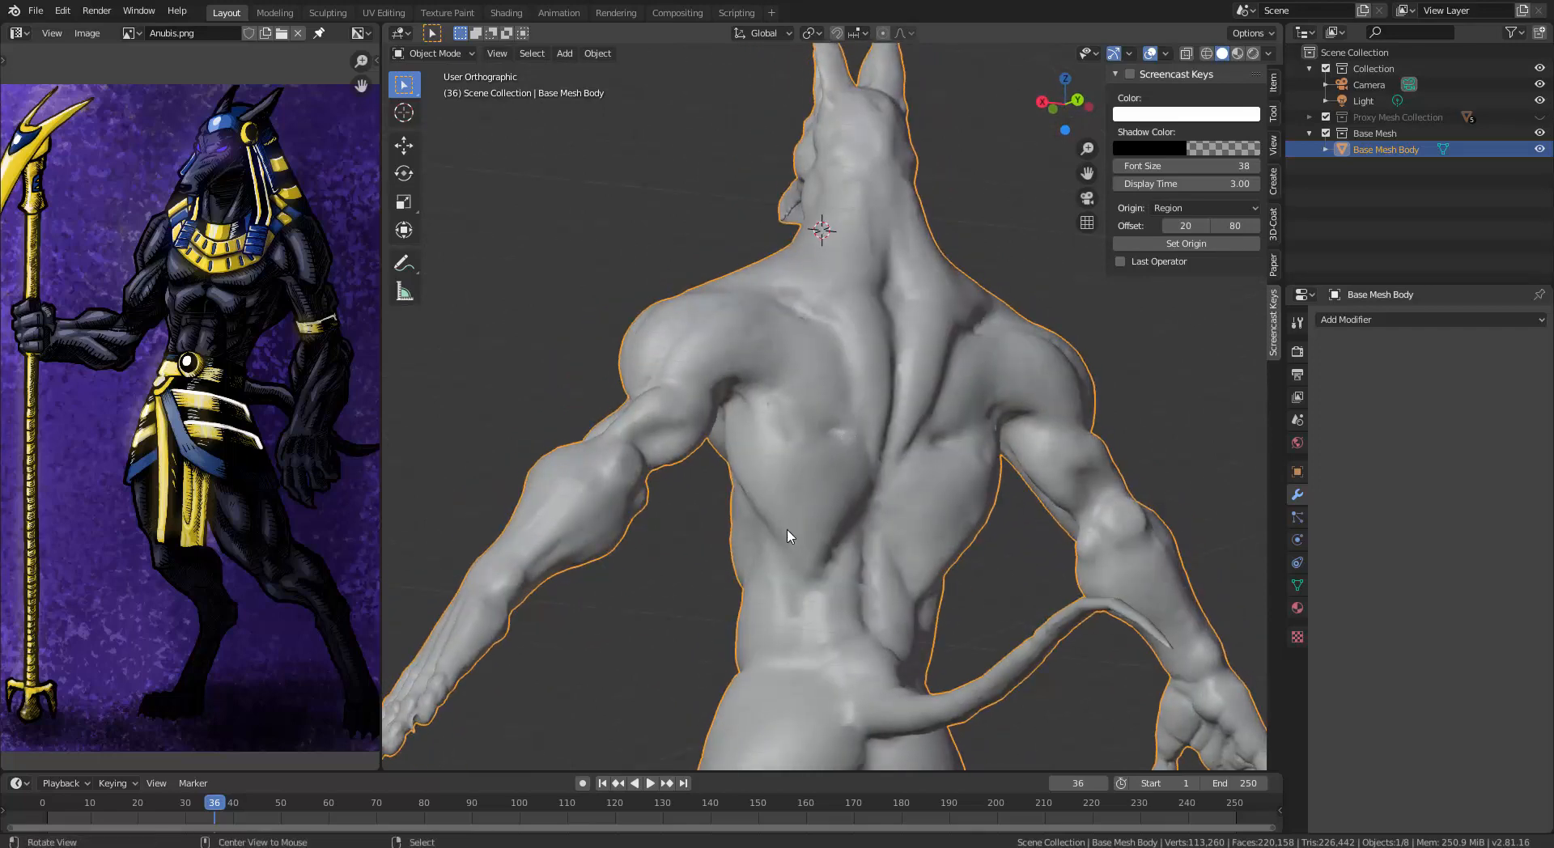
In Edit Mode, select the open boundary loop at the bottom of the left leg and close it with Grid Fill
shift+scroll(798, 486, down, 10)
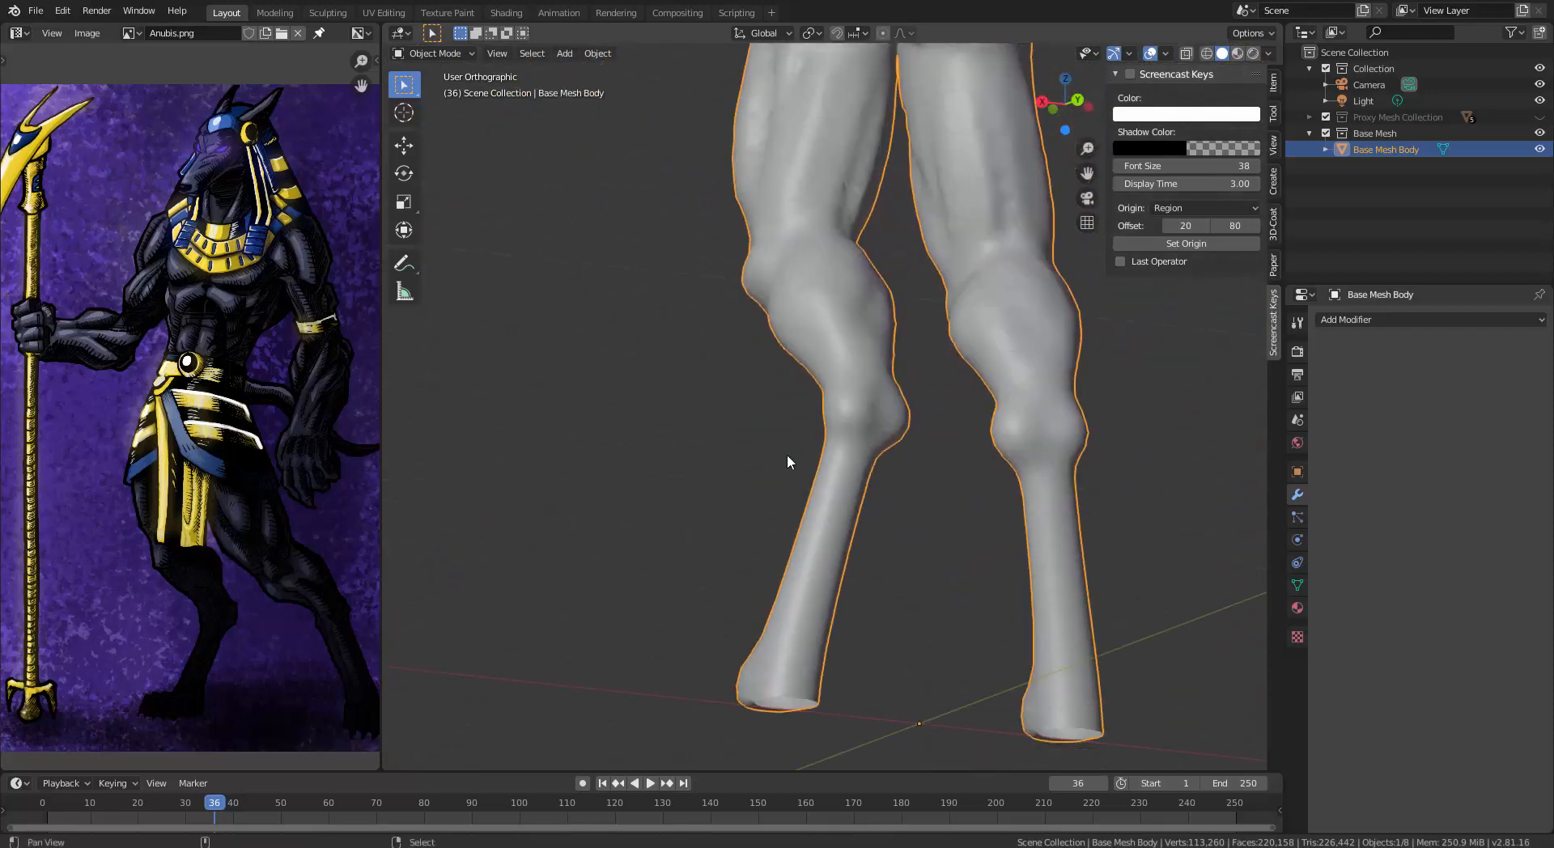
drag(773, 441, 917, 366)
alt+drag(831, 575, 799, 476)
key(Tab)
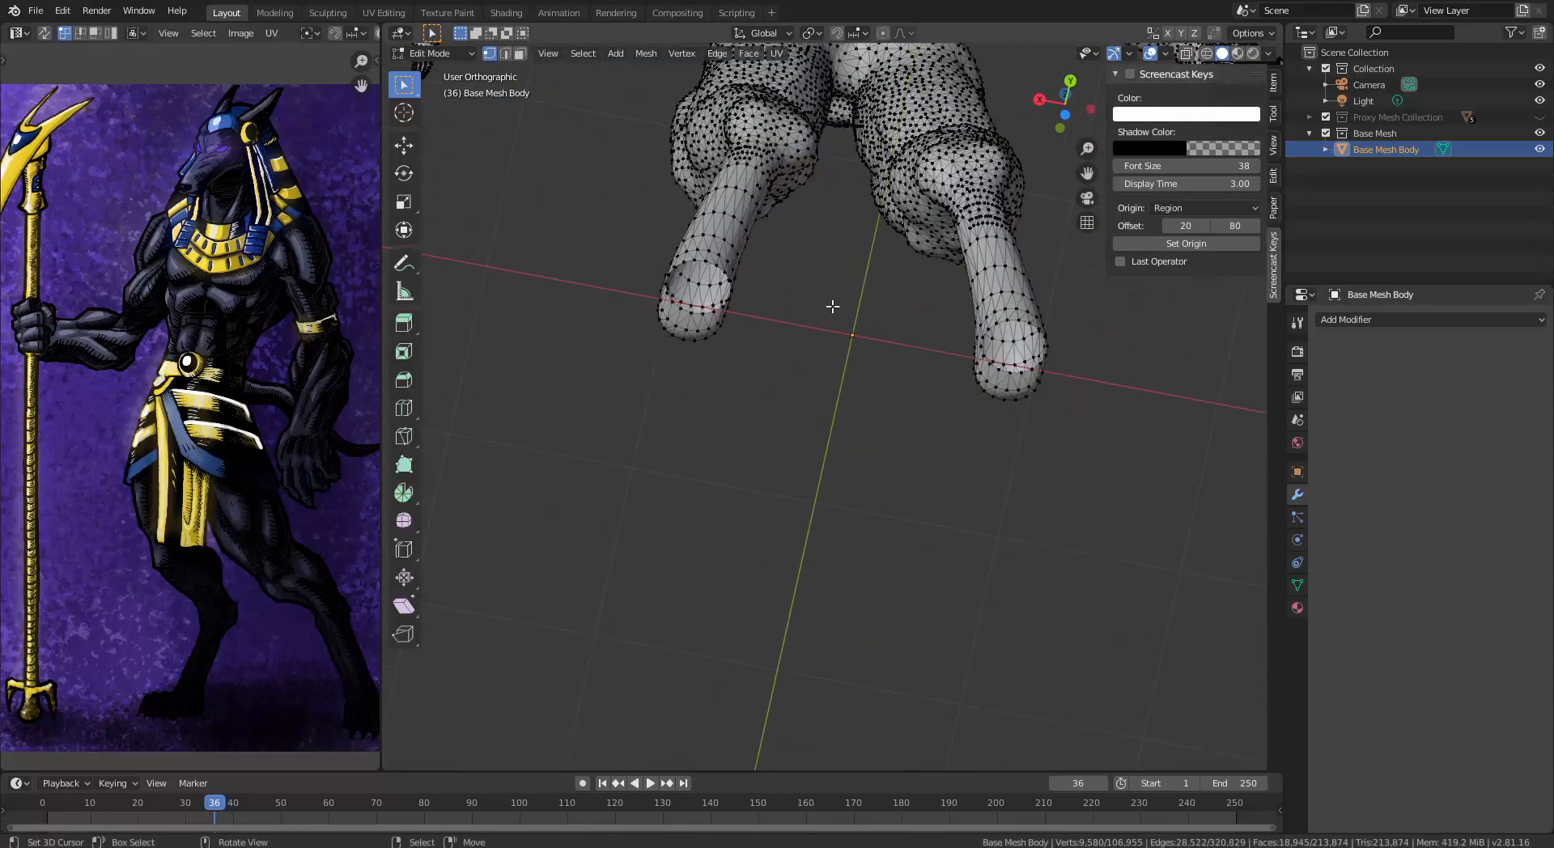
shift+scroll(897, 317, up, 10)
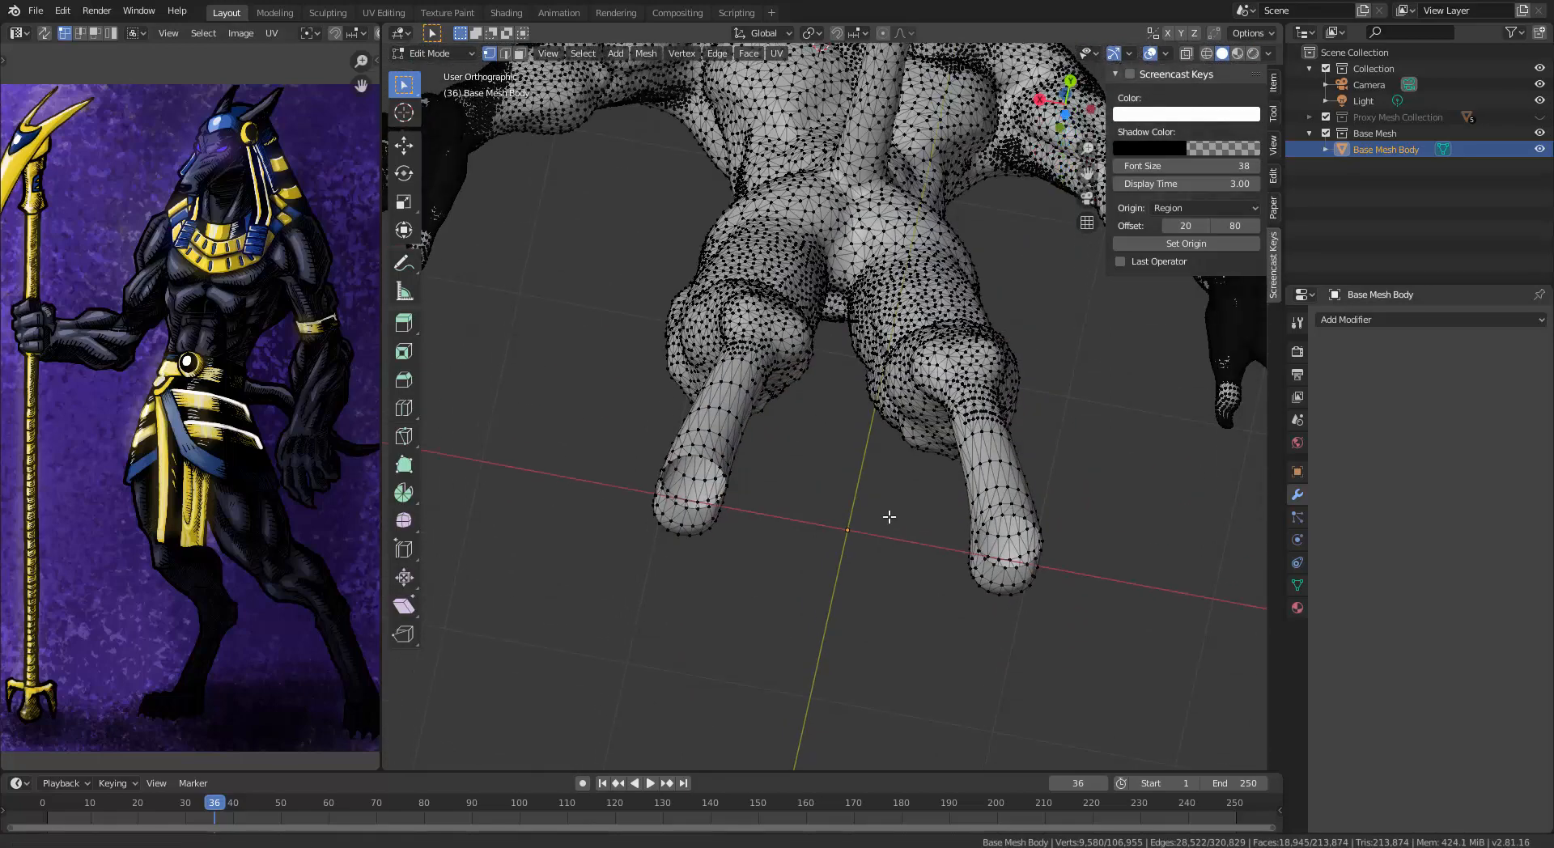
alt+drag(777, 370, 977, 492)
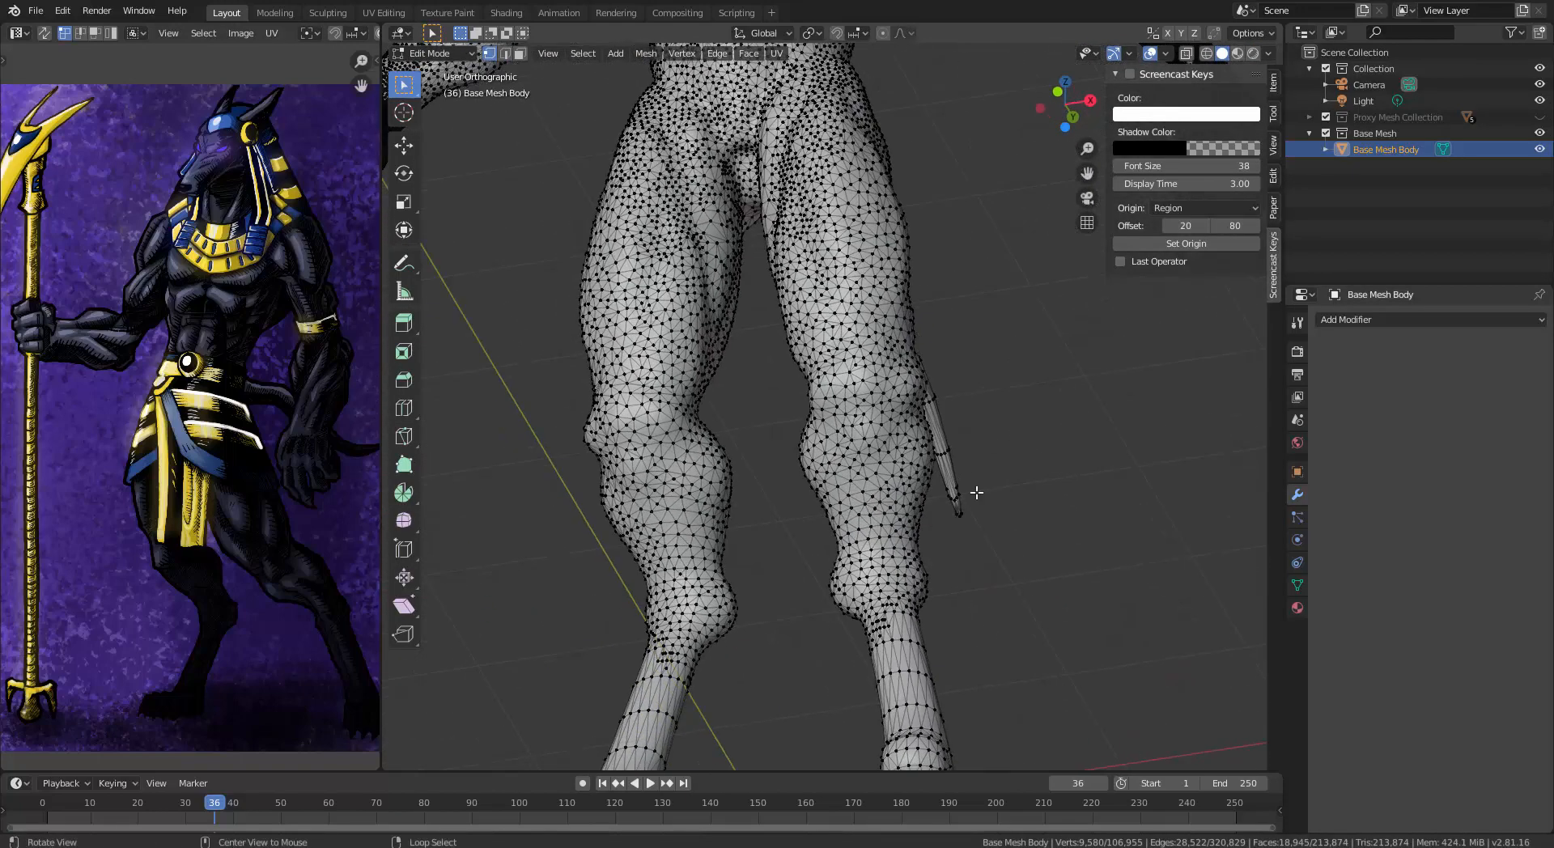
alt+shift+drag(937, 659, 905, 700)
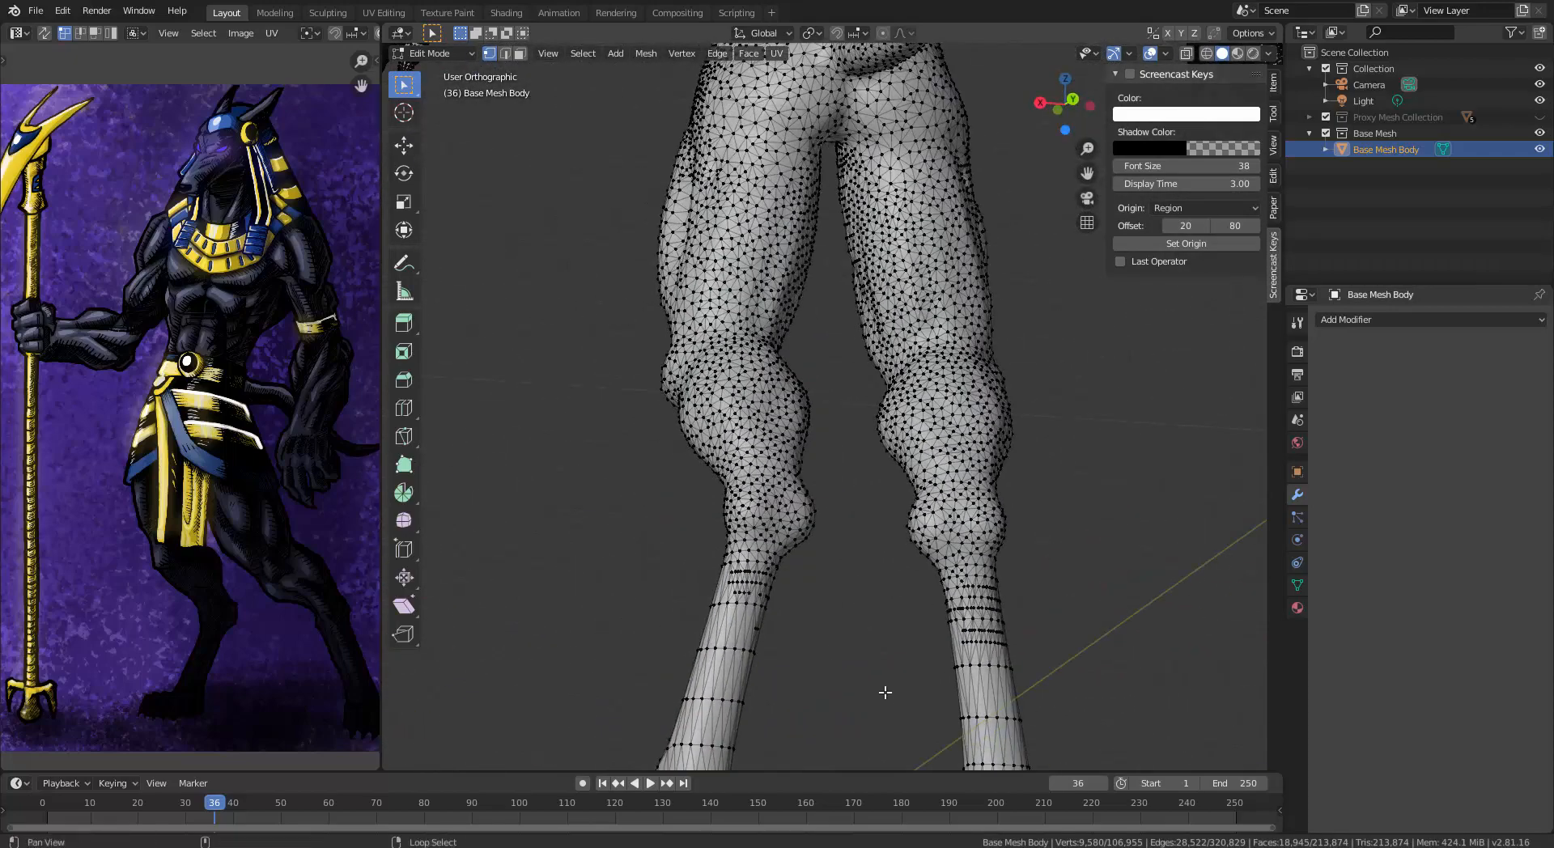
alt+shift+drag(849, 631, 815, 545)
scroll(806, 643, up, 5)
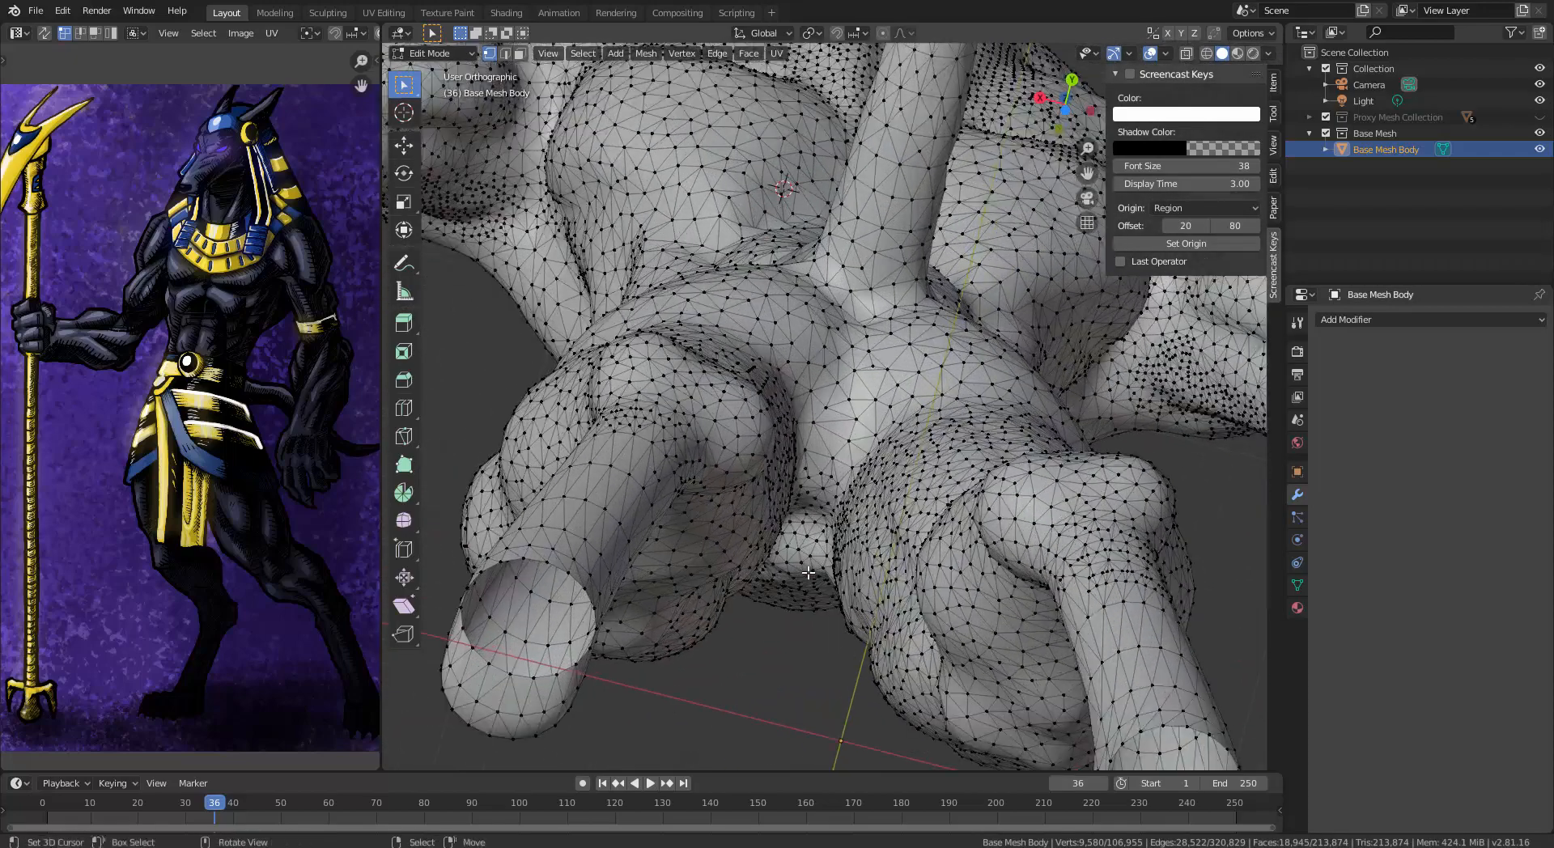
alt+shift+drag(806, 647, 1090, 446)
scroll(938, 595, up, 3)
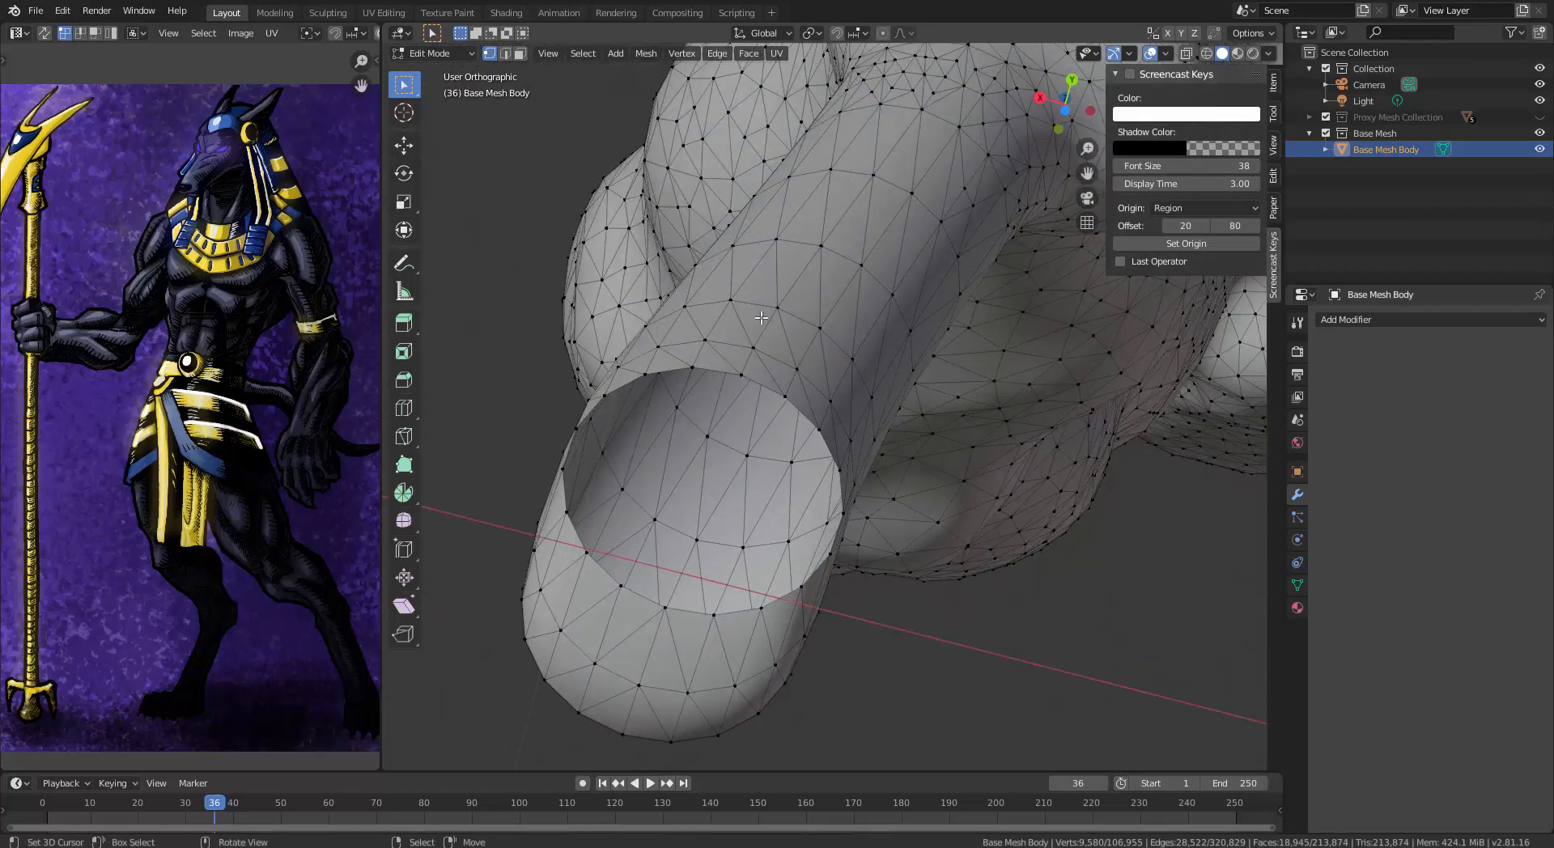
alt+click(694, 614)
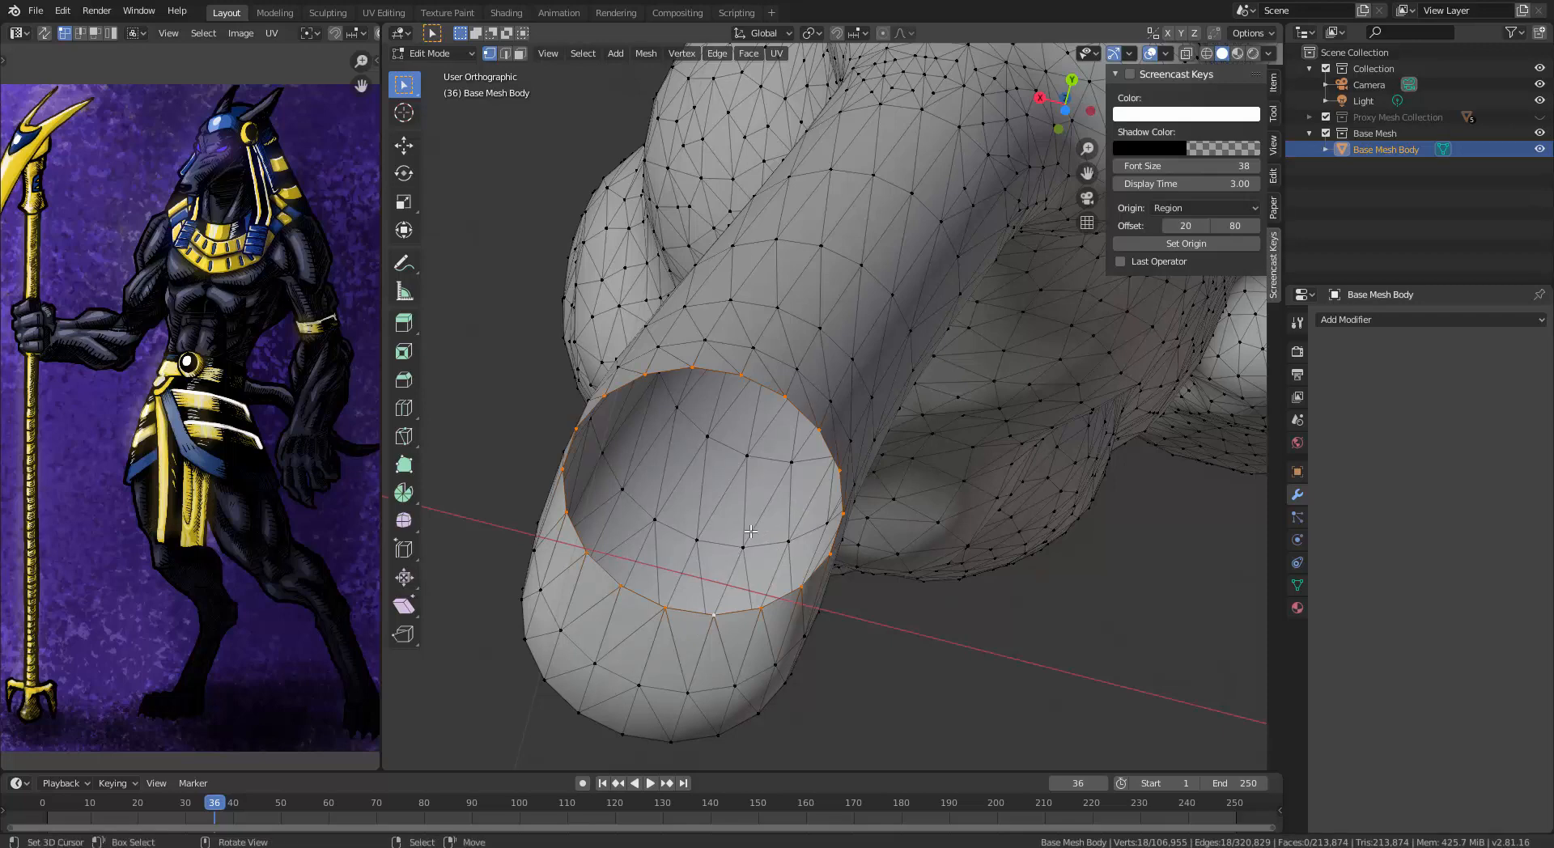
key(ctrl+f)
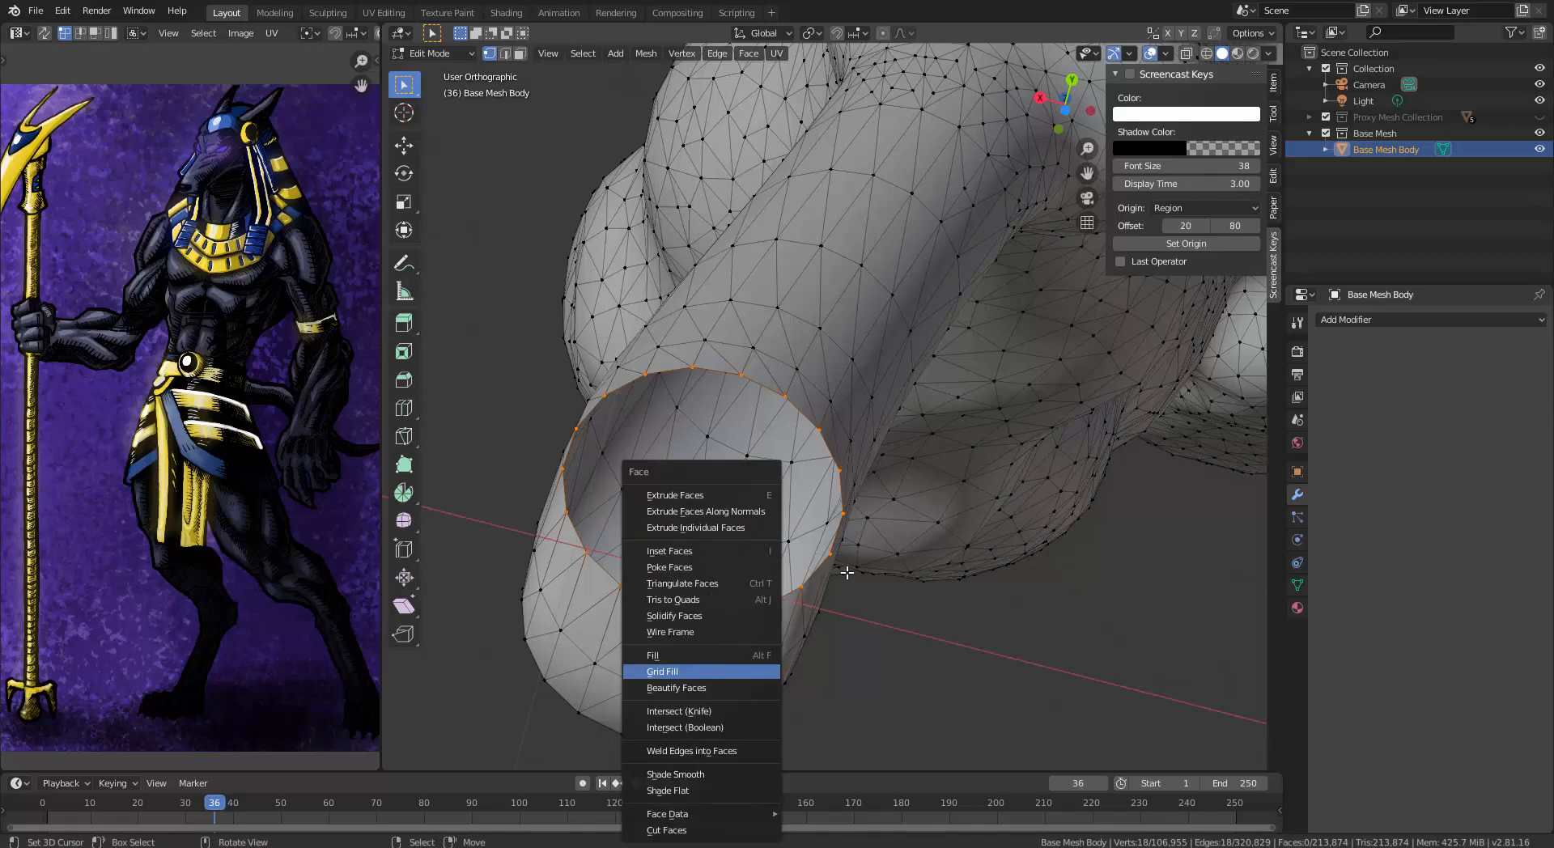
key(Return)
Select the open boundary loop at the bottom of the right leg and cap it with Grid Fill
scroll(878, 606, down, 8)
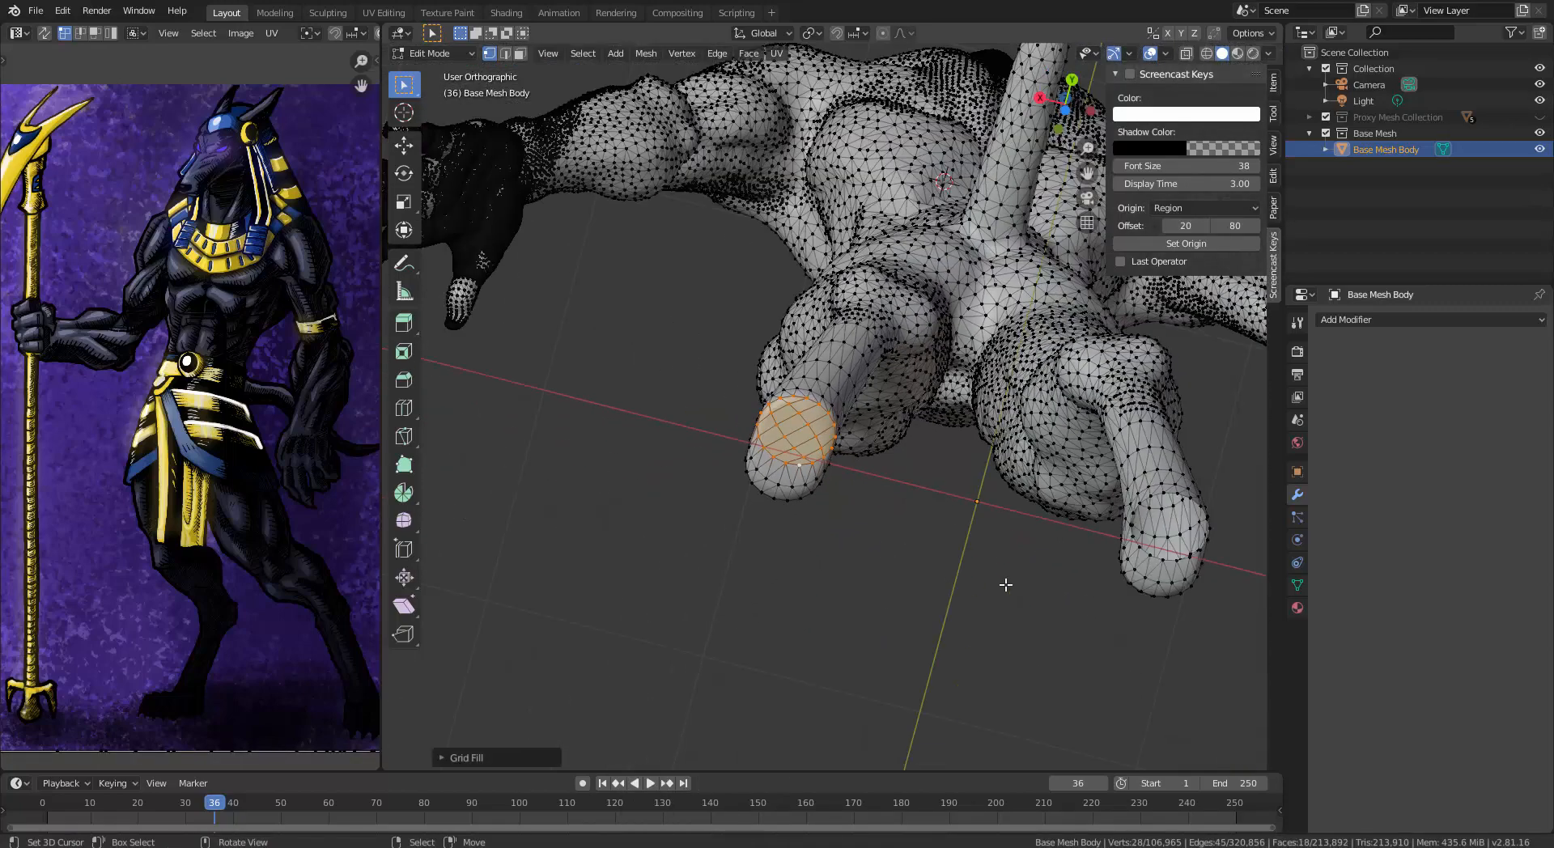
shift+drag(1003, 605, 671, 574)
scroll(671, 574, up, 7)
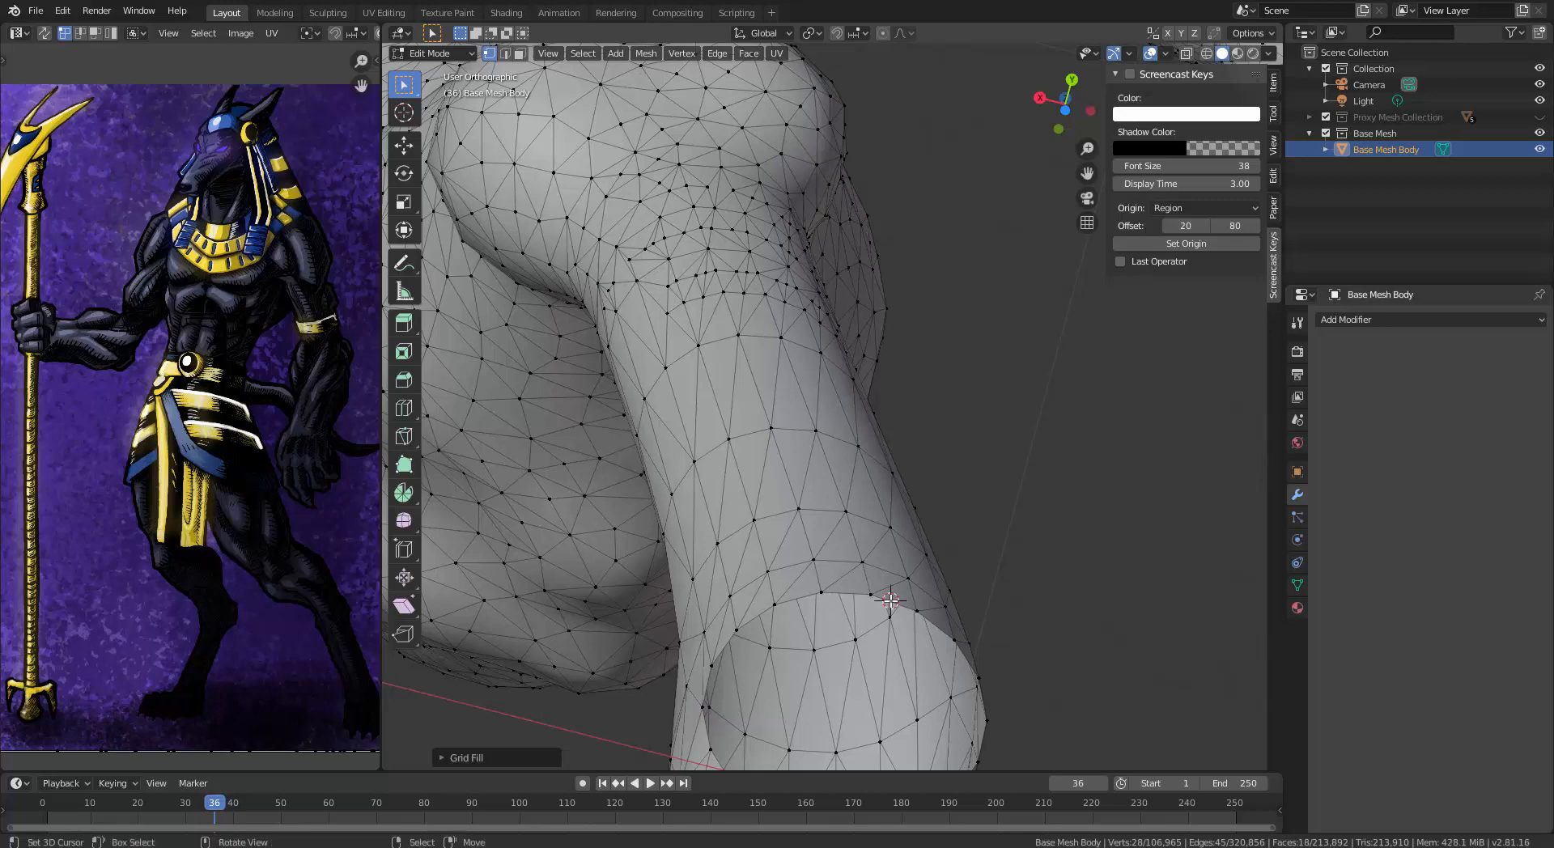
alt+click(892, 599)
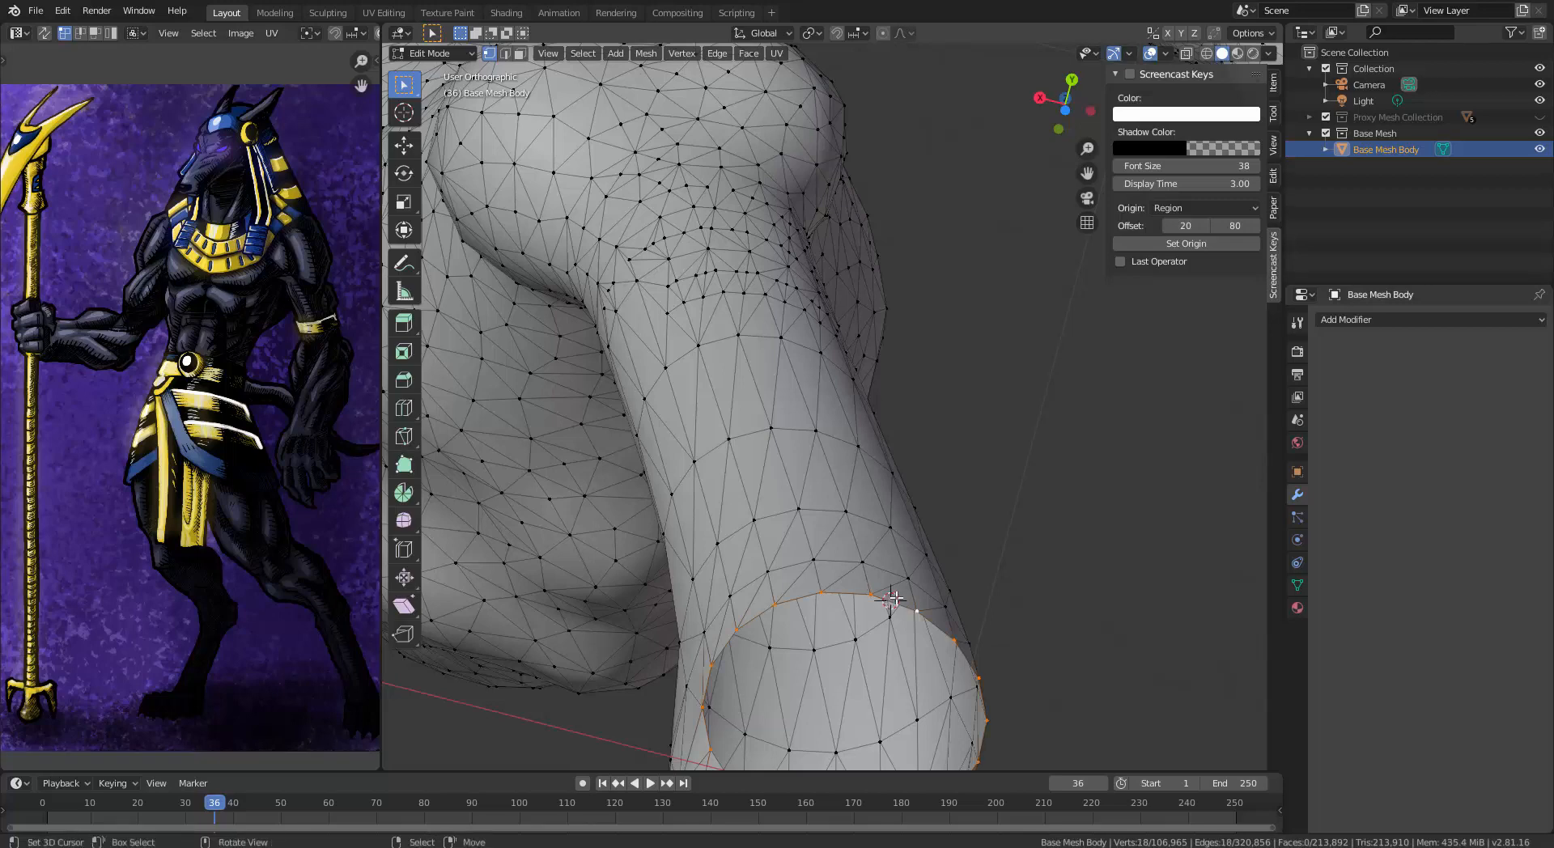
key(ctrl+f)
click(896, 599)
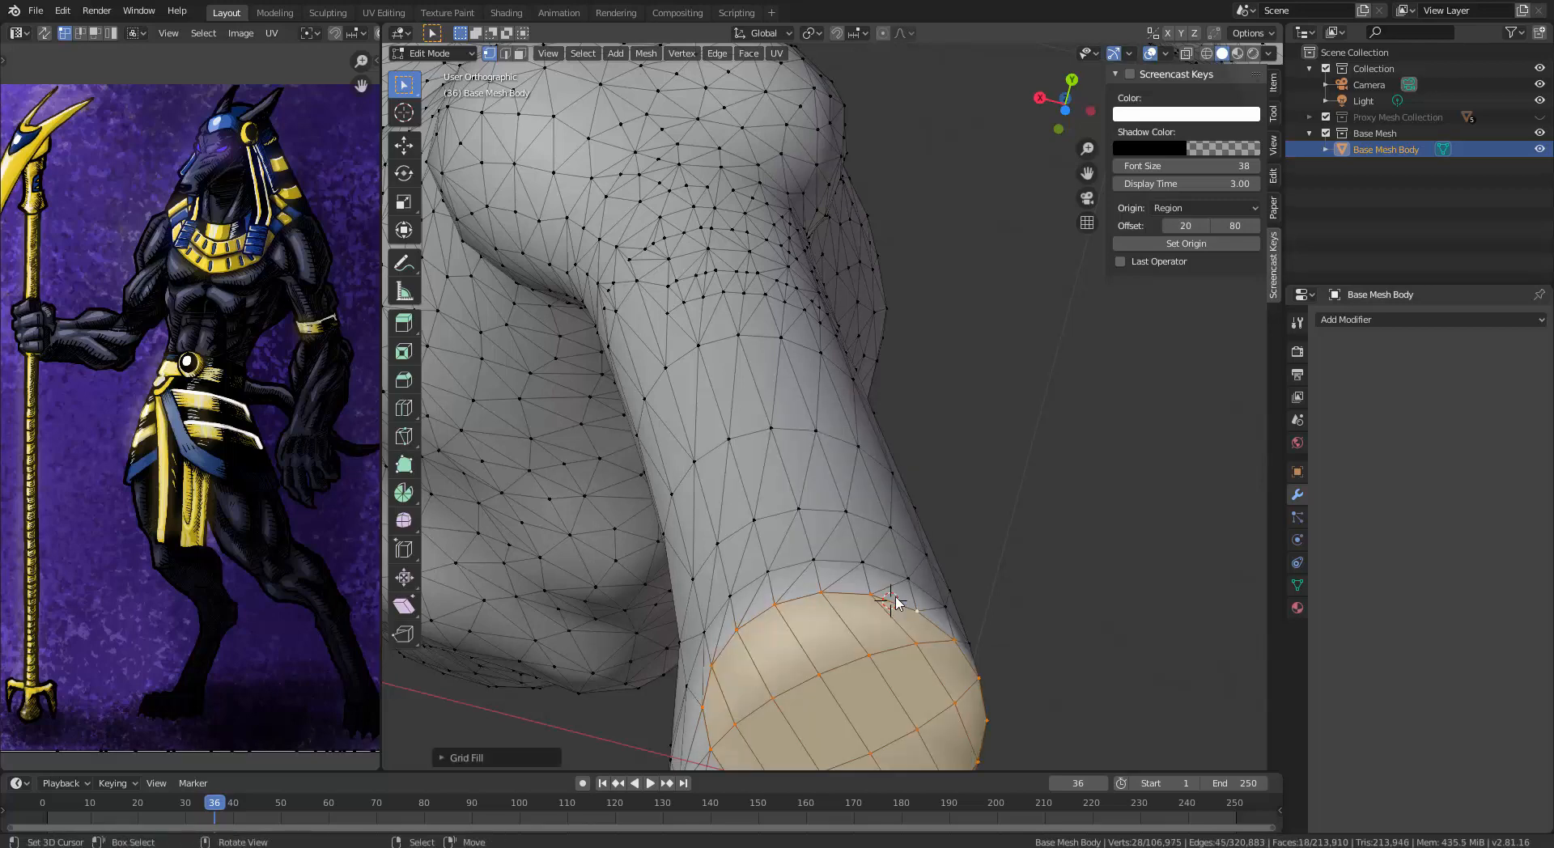
Return to Object Mode, check the whole figure, and switch to the Sculpting workspace with the body framed
key(Tab)
scroll(884, 584, down, 13)
middle_drag(793, 231, 952, 372)
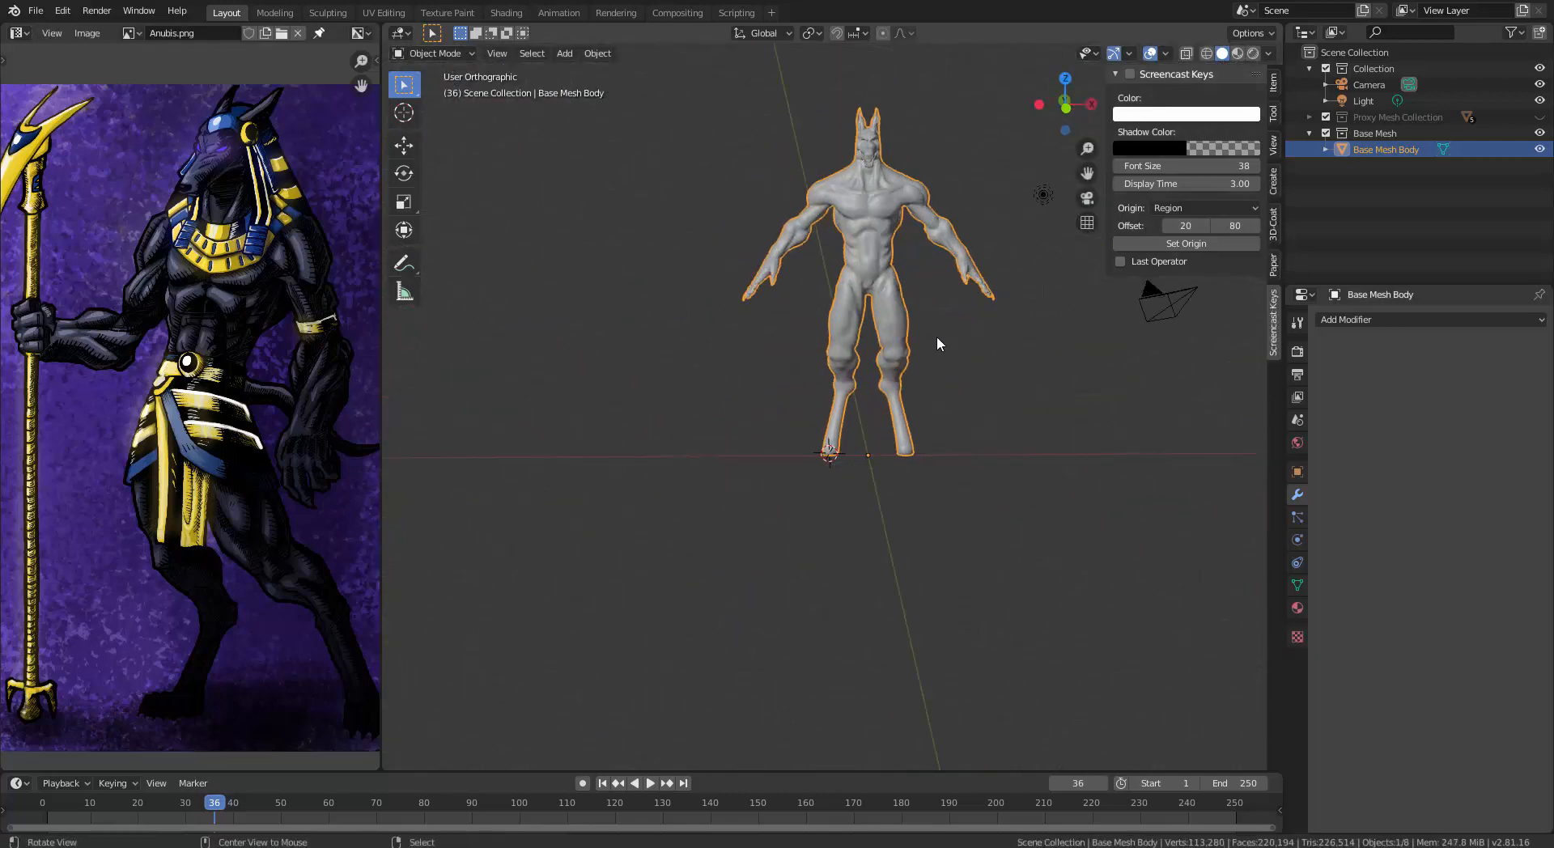
scroll(935, 344, up, 6)
shift+middle_drag(998, 376, 893, 577)
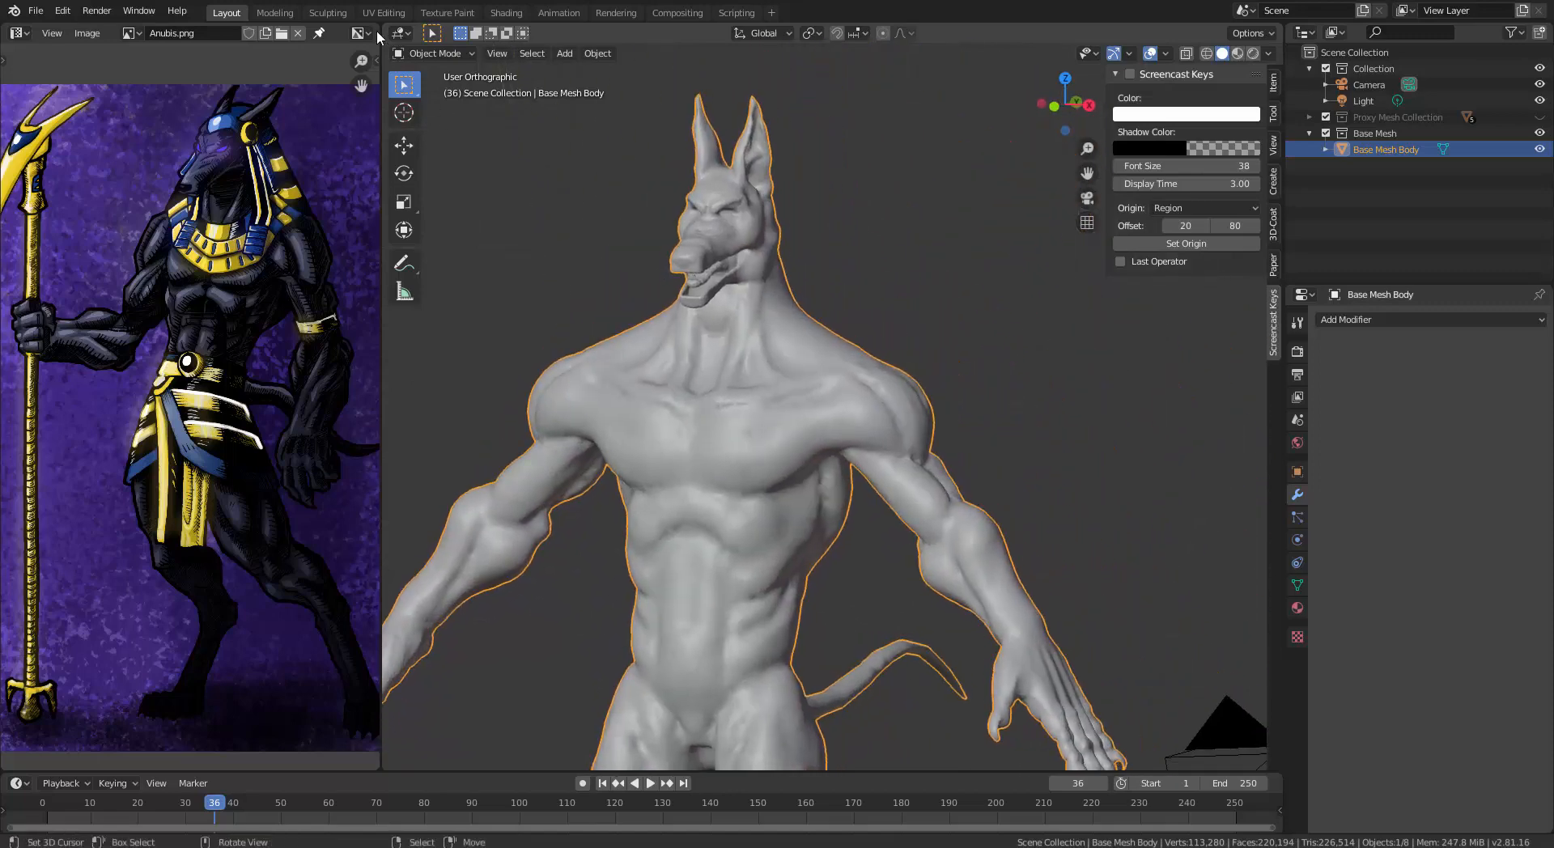
click(328, 13)
mouse_move(739, 329)
middle_down()
mouse_move(778, 321)
mouse_move(763, 323)
middle_up()
shift+middle_drag(789, 378, 755, 370)
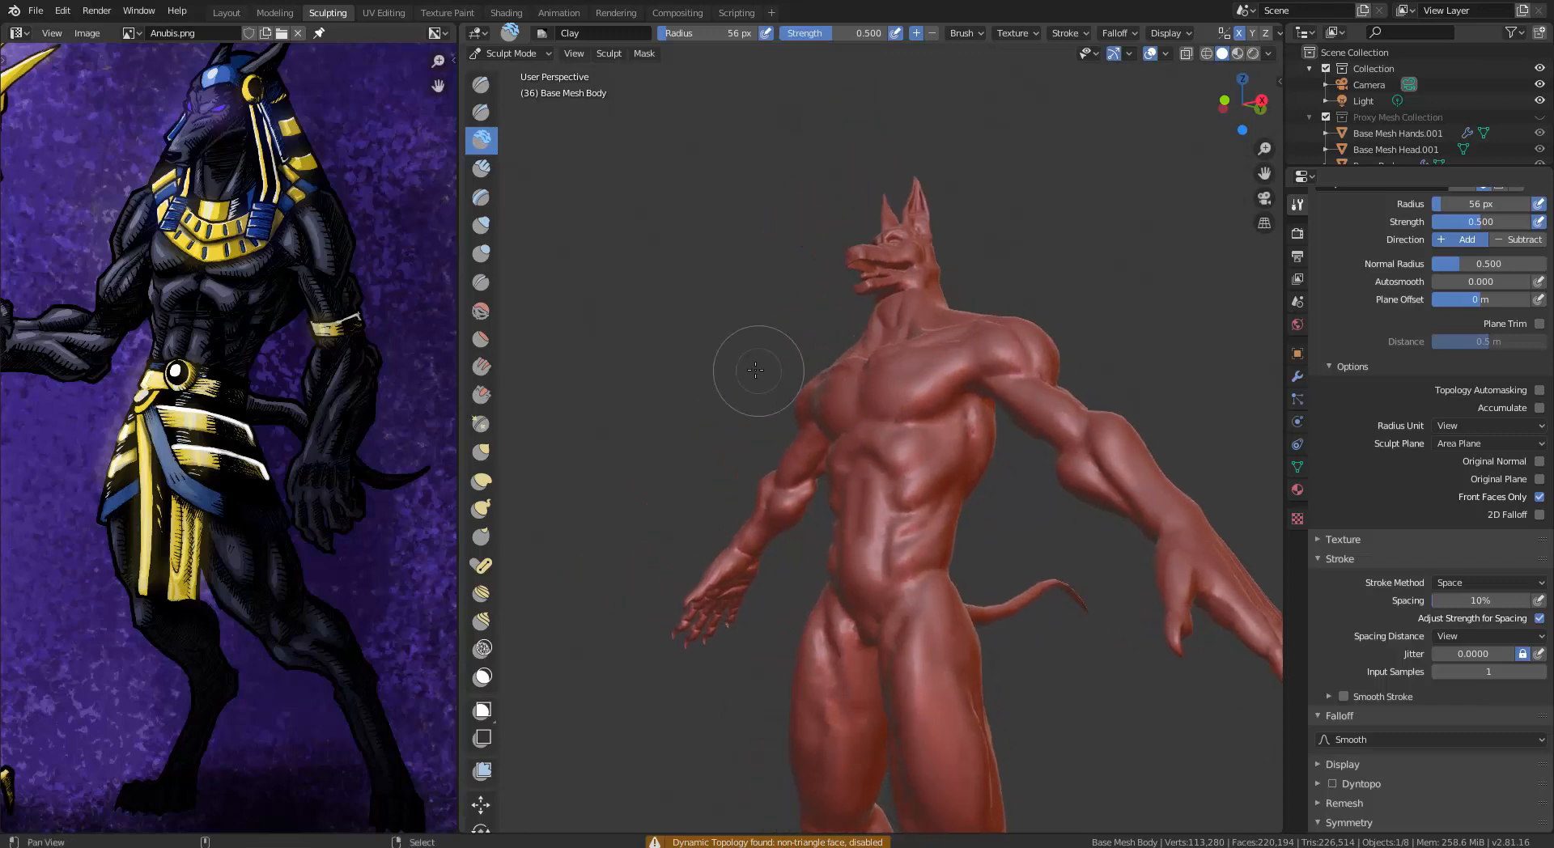
Narrow the reference image area to enlarge the sculpting viewport, and reposition the Anubis picture inside it
mouse_move(1066, 487)
middle_down()
mouse_move(988, 539)
mouse_move(1012, 526)
middle_up()
drag(458, 393, 243, 361)
middle_drag(170, 346, 121, 381)
middle_drag(84, 272, 166, 263)
Review the body from front and back, then choose the Clay Strips brush and add a stroke near the left shoulder blade
middle_drag(633, 596, 814, 464)
middle_drag(688, 250, 772, 302)
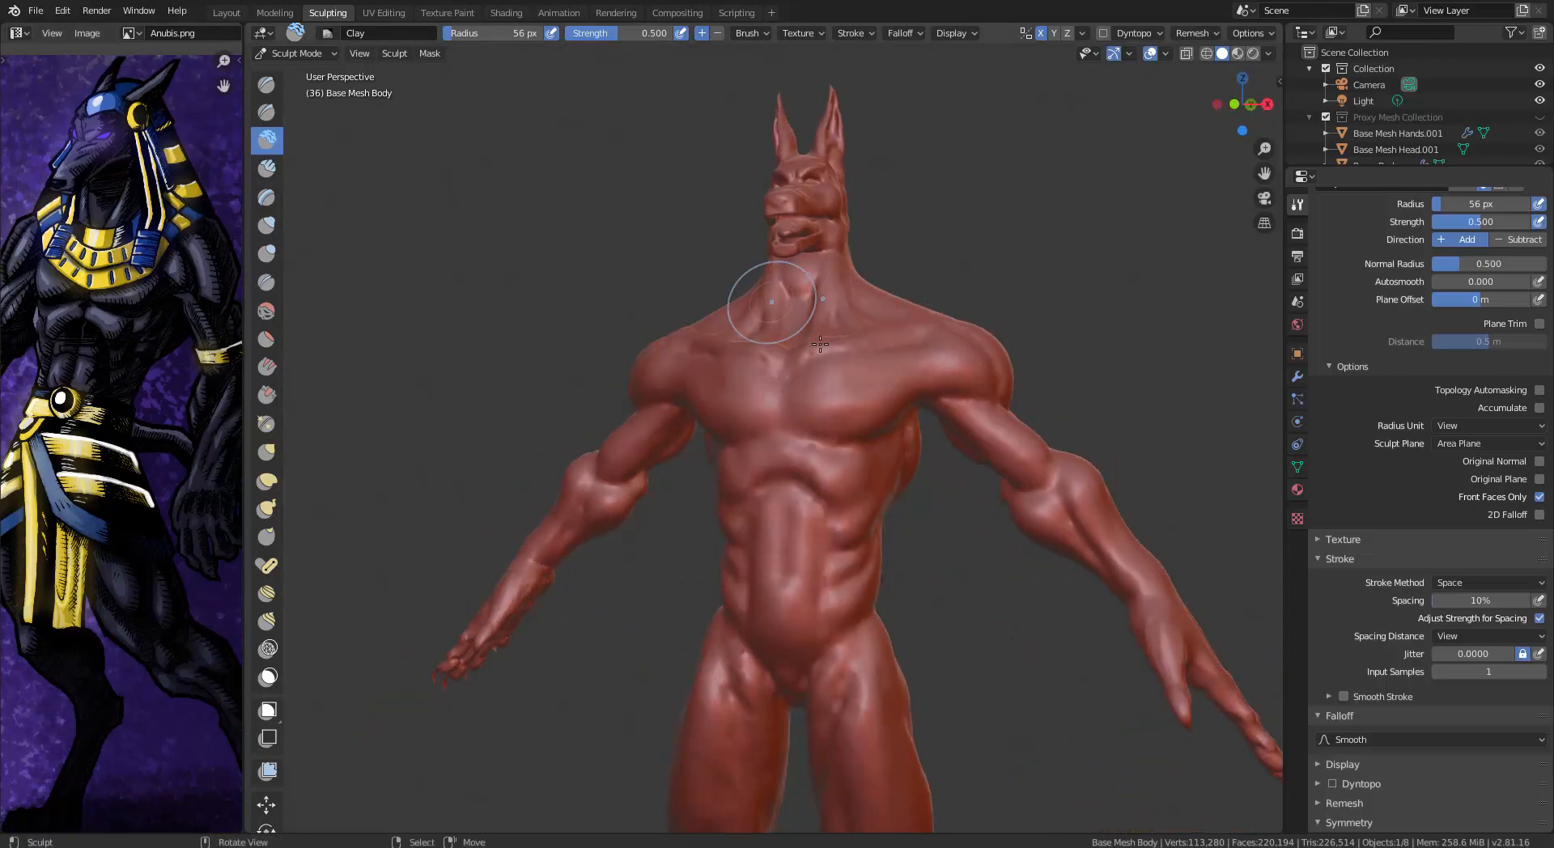
shift+middle_drag(846, 483, 830, 392)
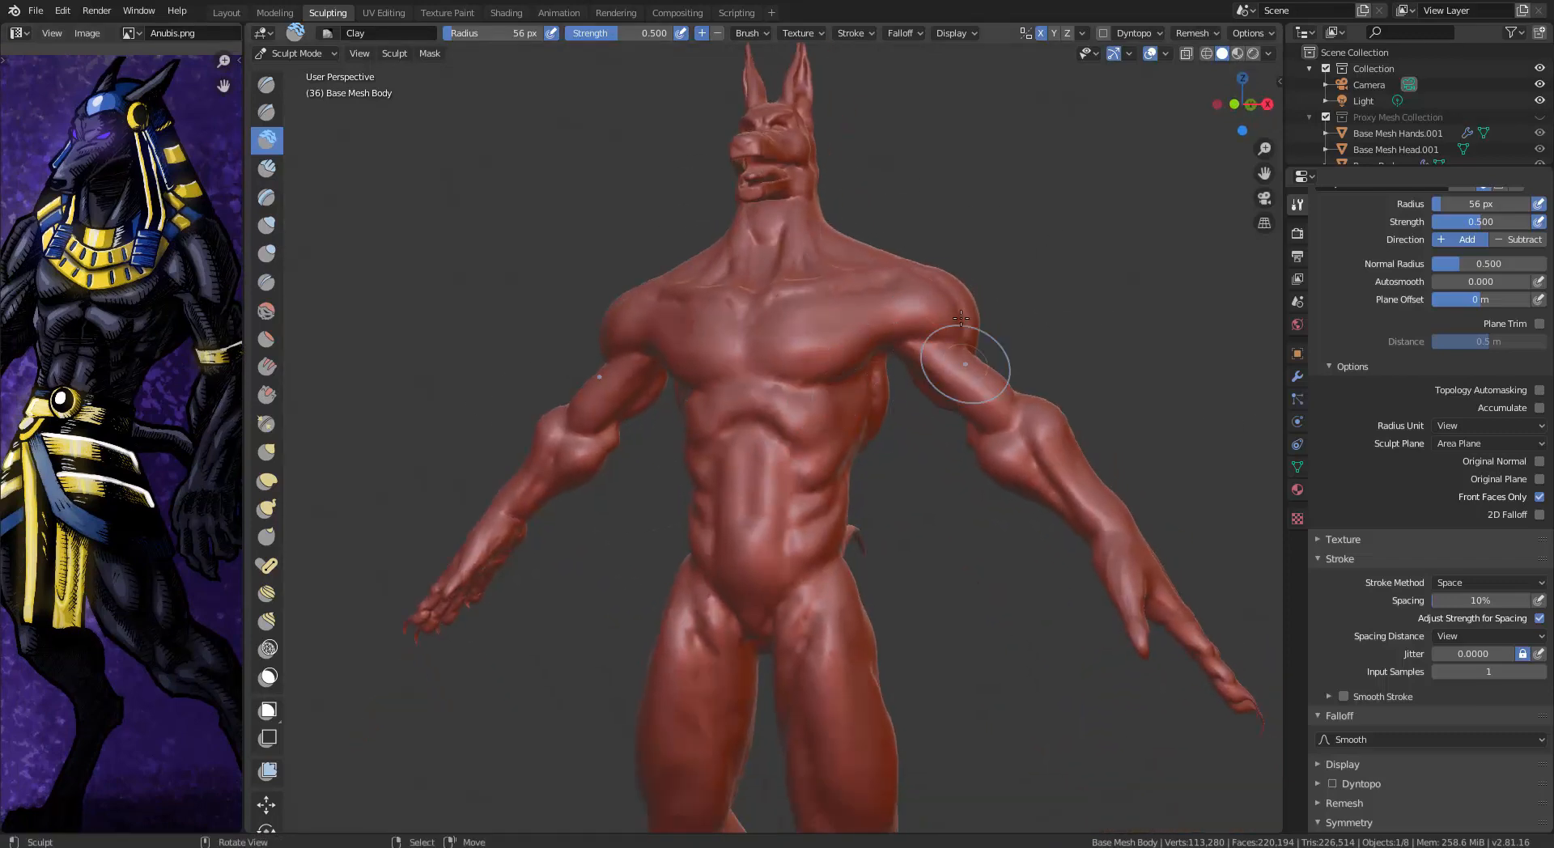
middle_drag(935, 477, 963, 538)
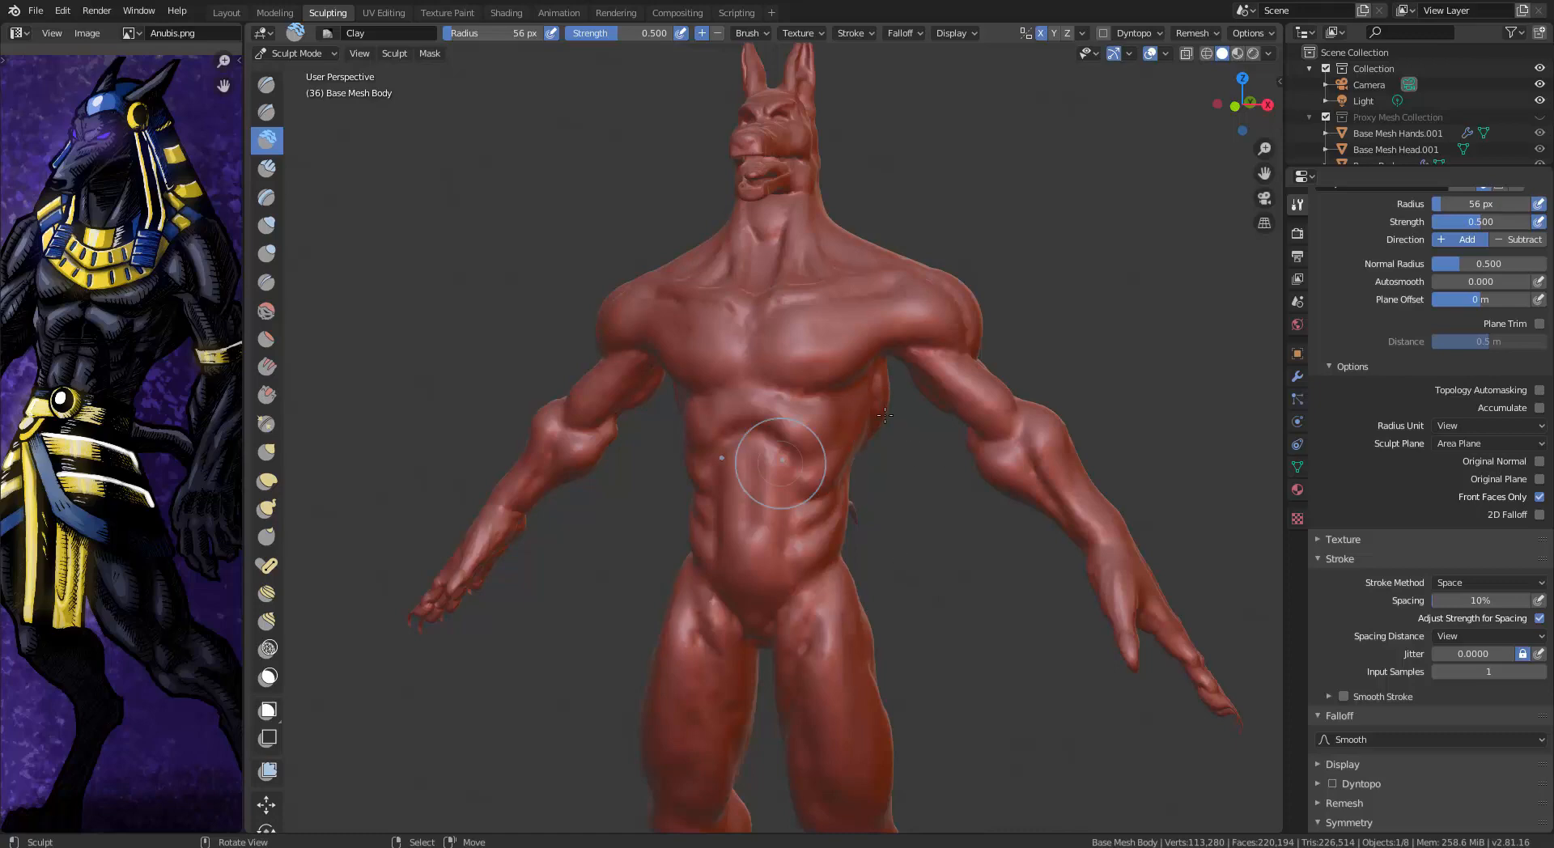
mouse_move(898, 454)
middle_down()
mouse_move(642, 451)
mouse_move(699, 548)
mouse_move(777, 559)
mouse_move(720, 550)
mouse_move(746, 552)
mouse_move(756, 619)
mouse_move(809, 566)
mouse_move(857, 454)
middle_up()
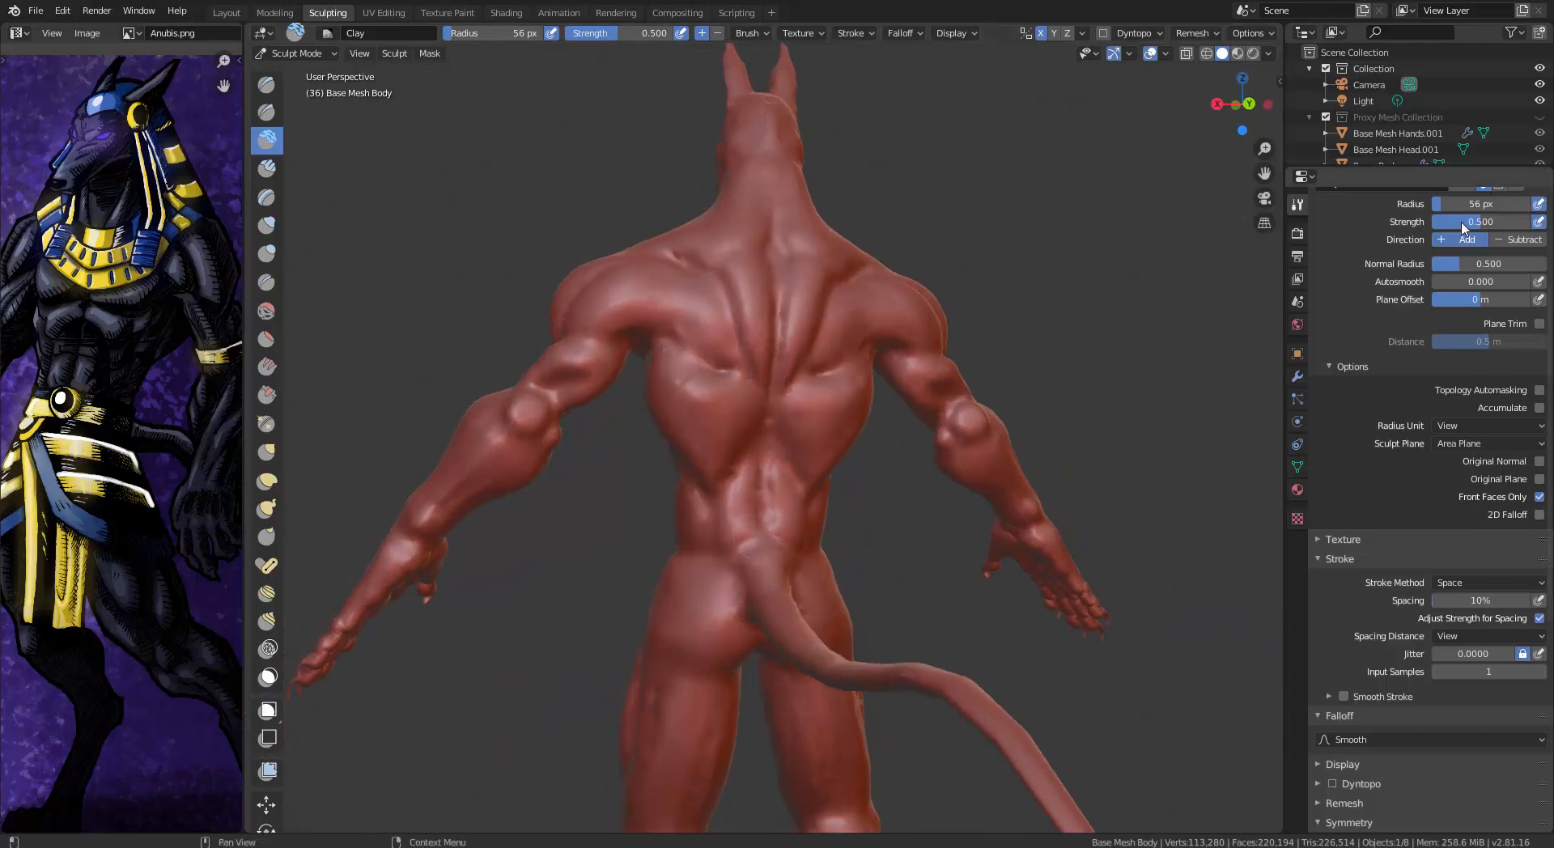
click(268, 168)
middle_drag(714, 337, 765, 391)
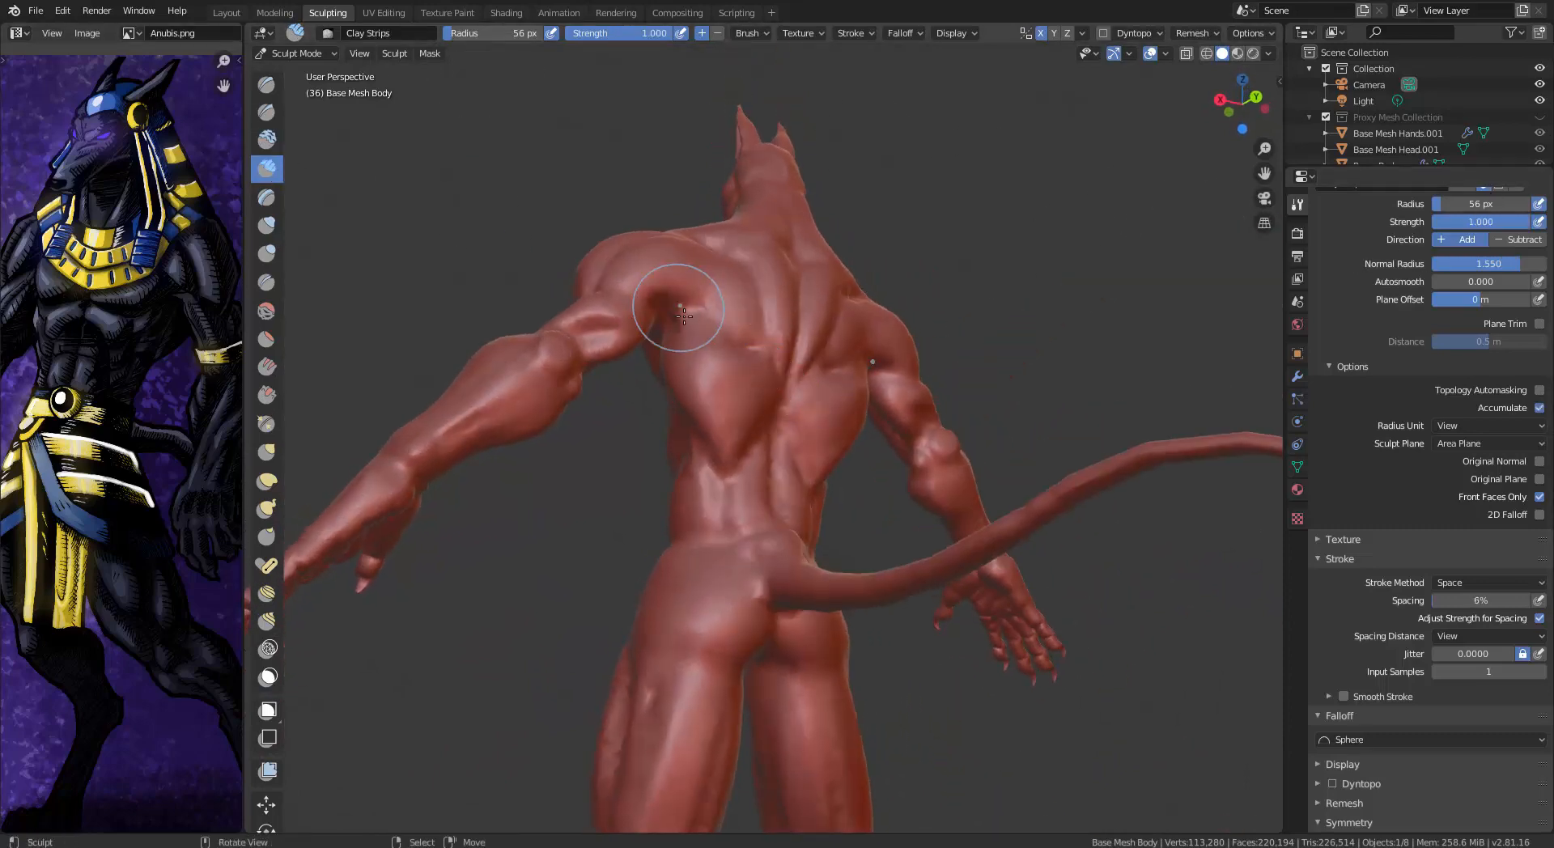
drag(684, 316, 711, 356)
Build up the upper latissimus with repeated Clay Strips strokes running from the left armpit down the back
mouse_move(680, 287)
middle_down()
mouse_move(633, 285)
mouse_move(661, 408)
mouse_move(797, 409)
middle_up()
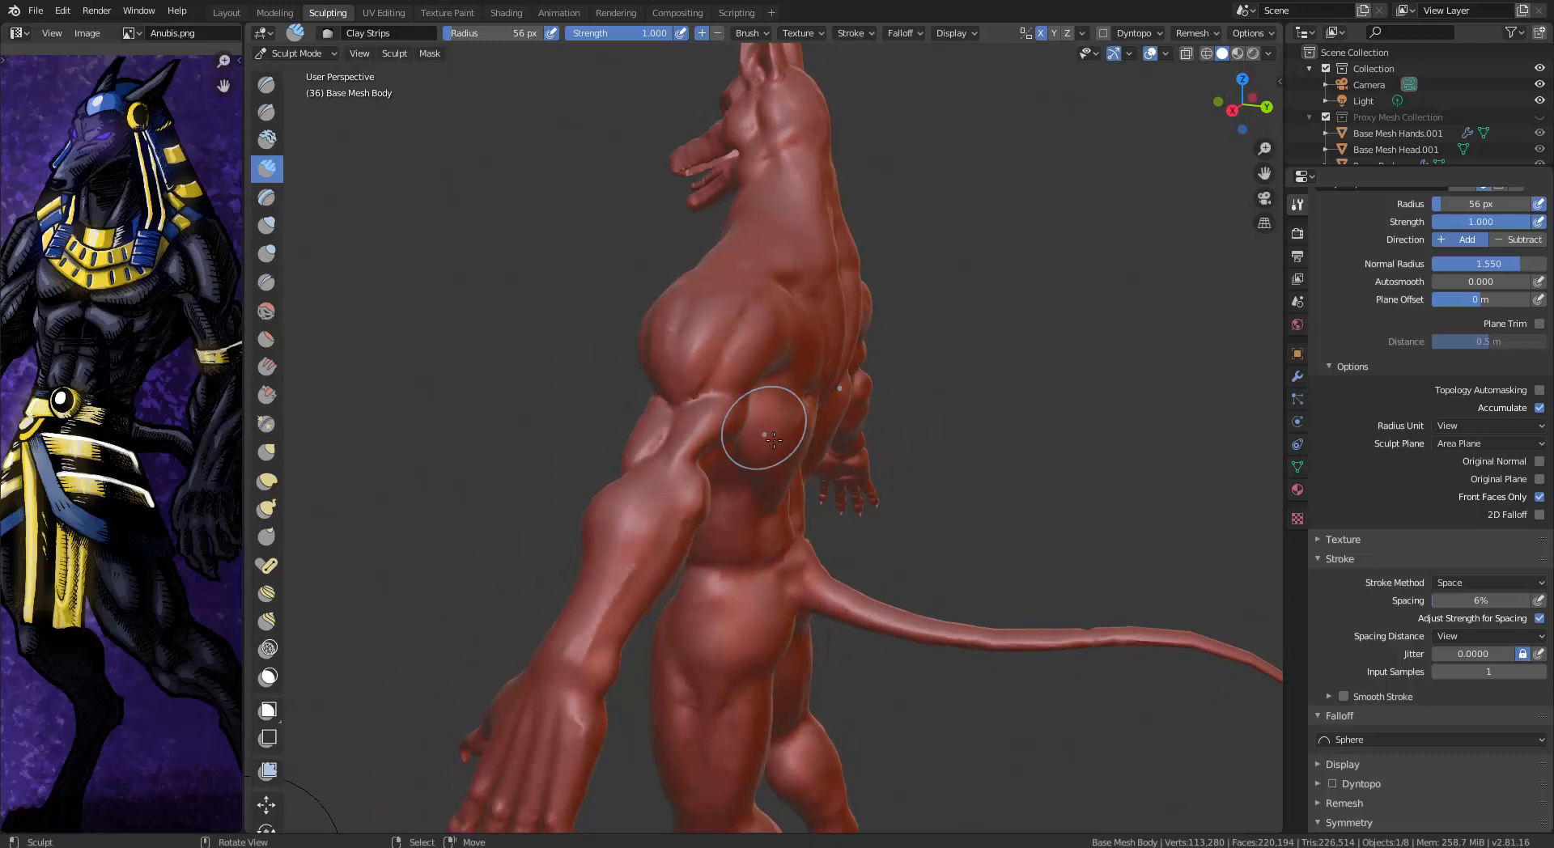
middle_drag(772, 440, 770, 461)
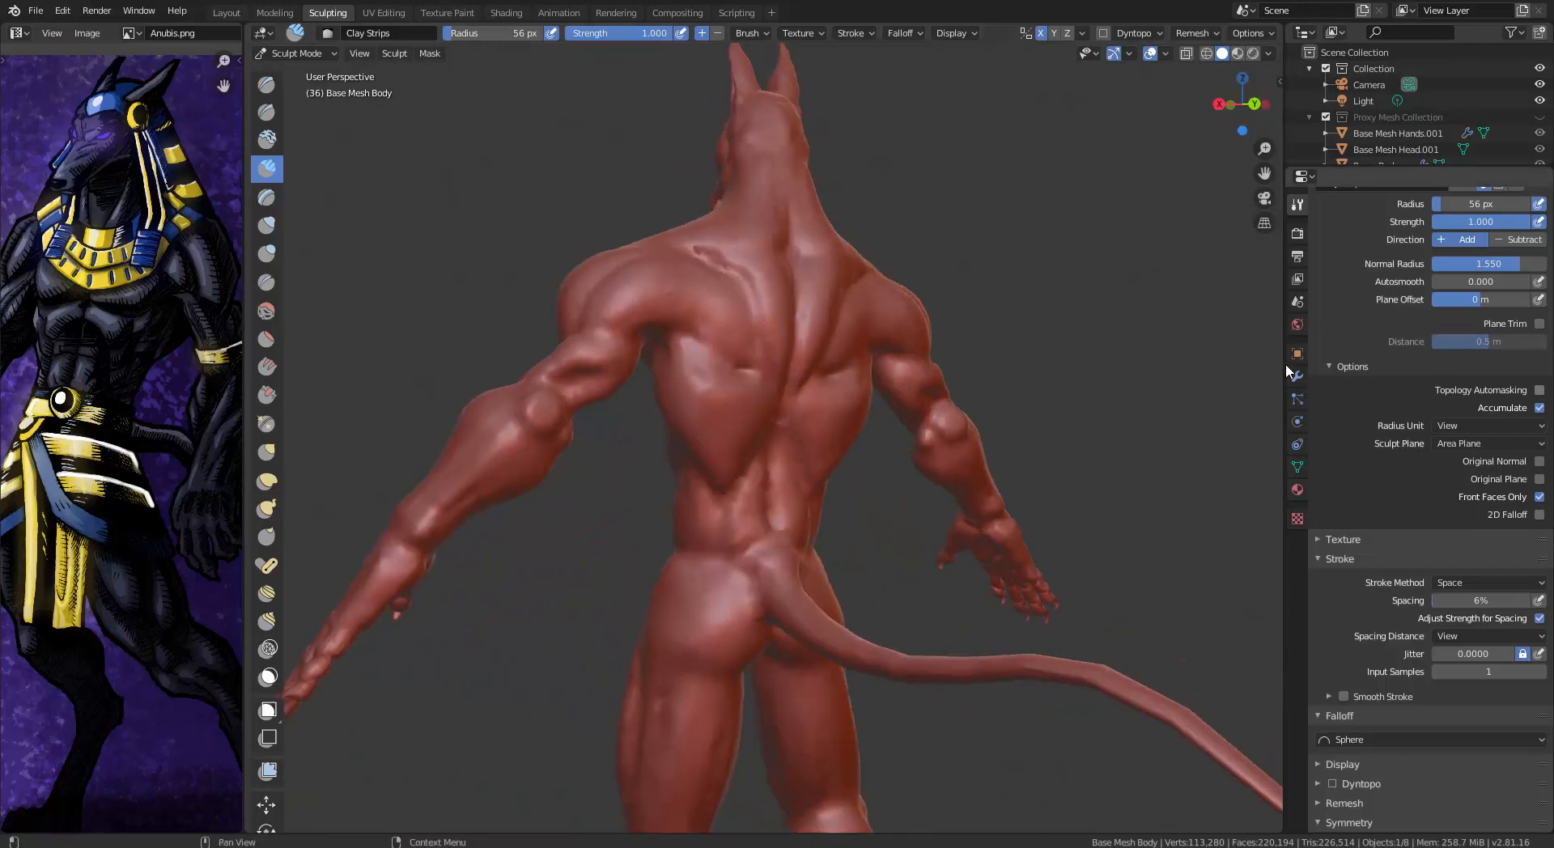
middle_drag(793, 404, 834, 394)
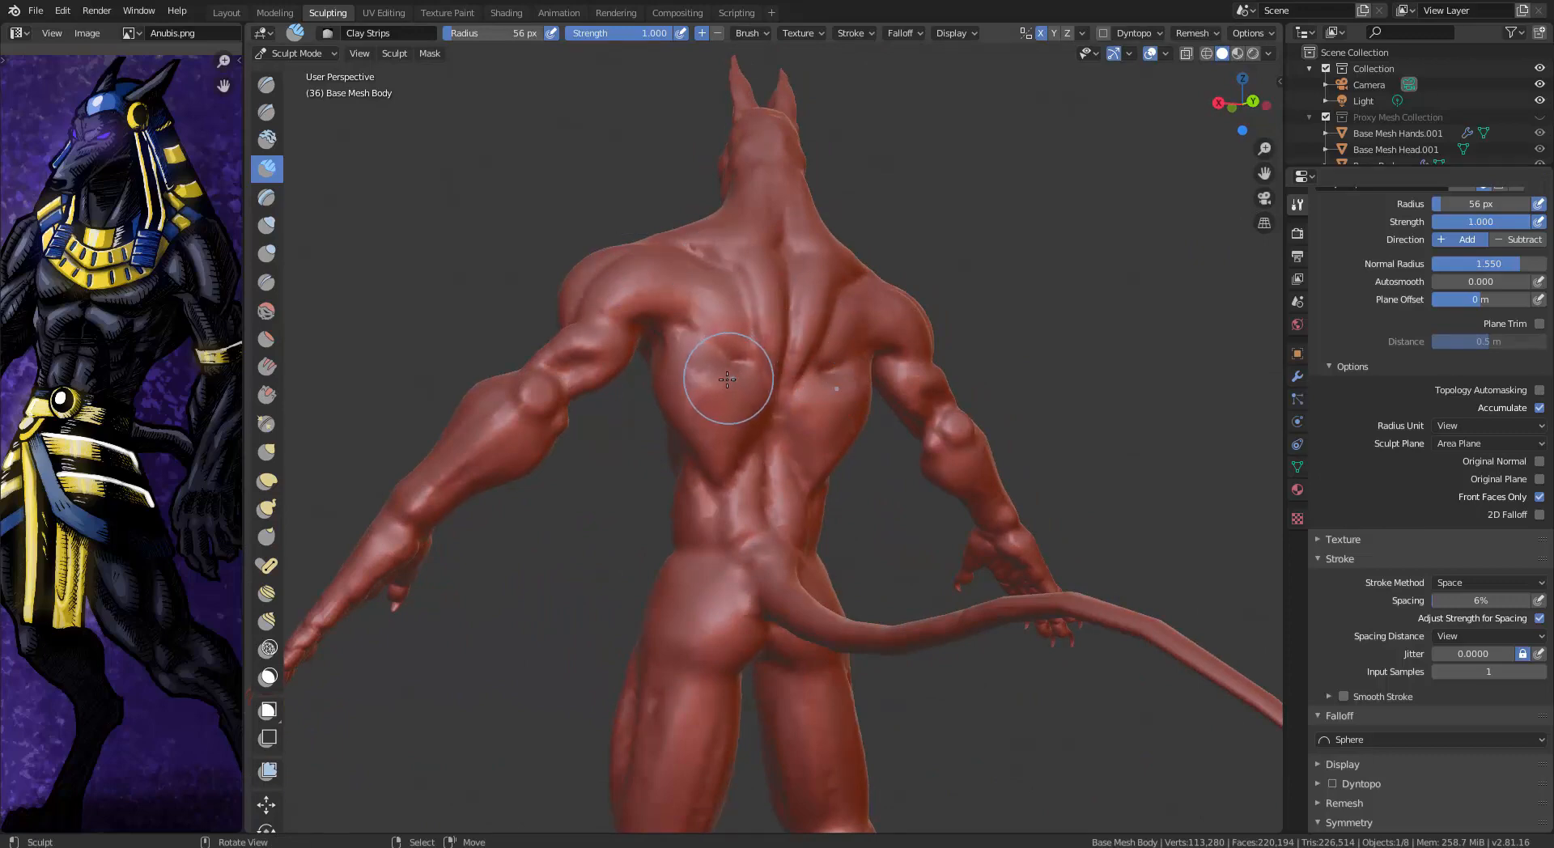
scroll(703, 370, up, 3)
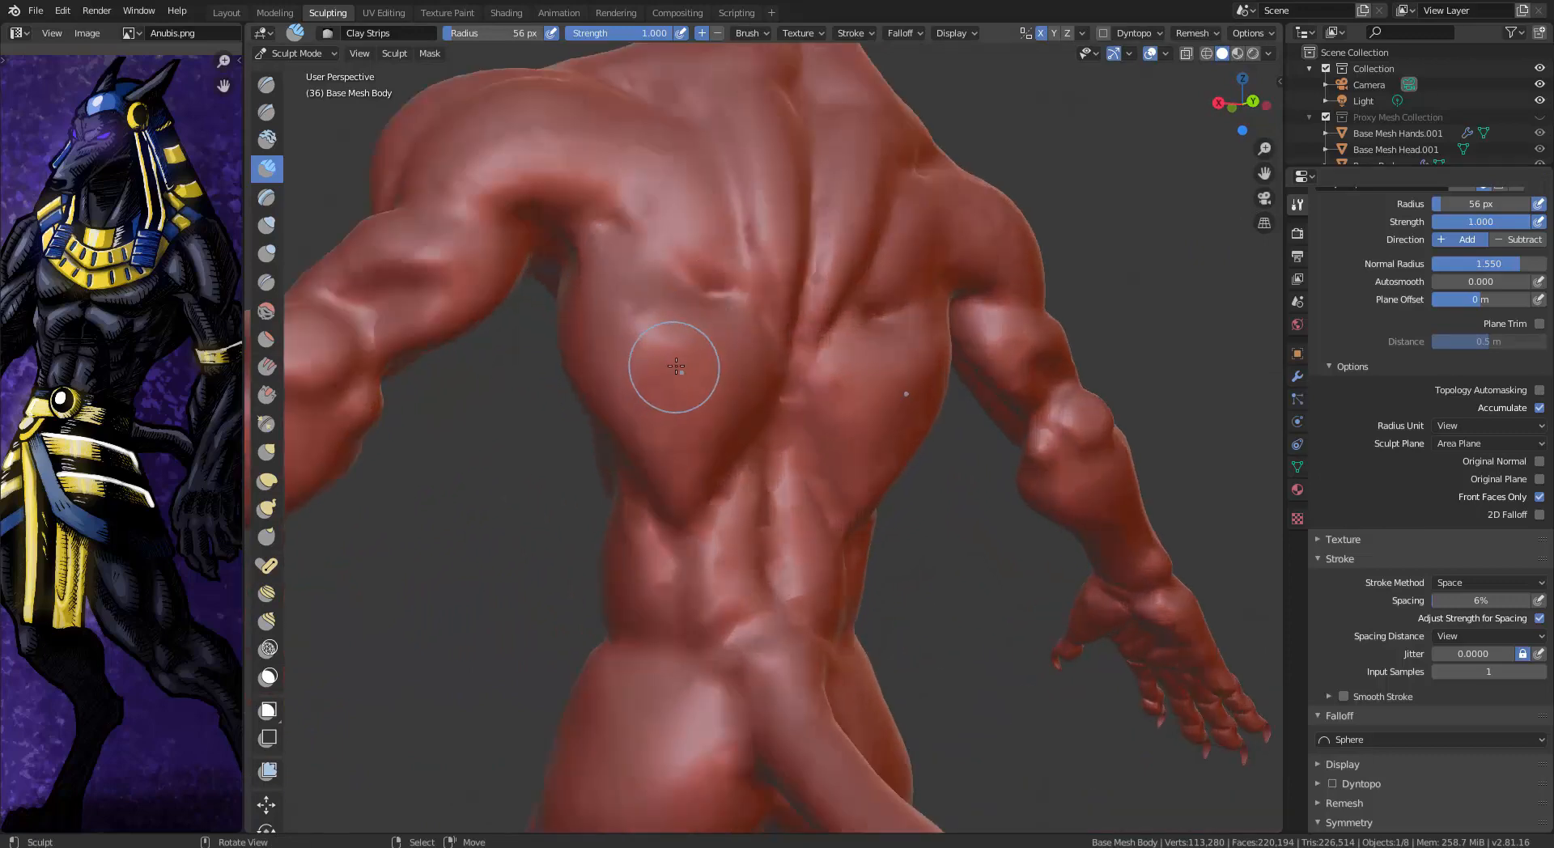
shift+middle_drag(662, 342, 772, 450)
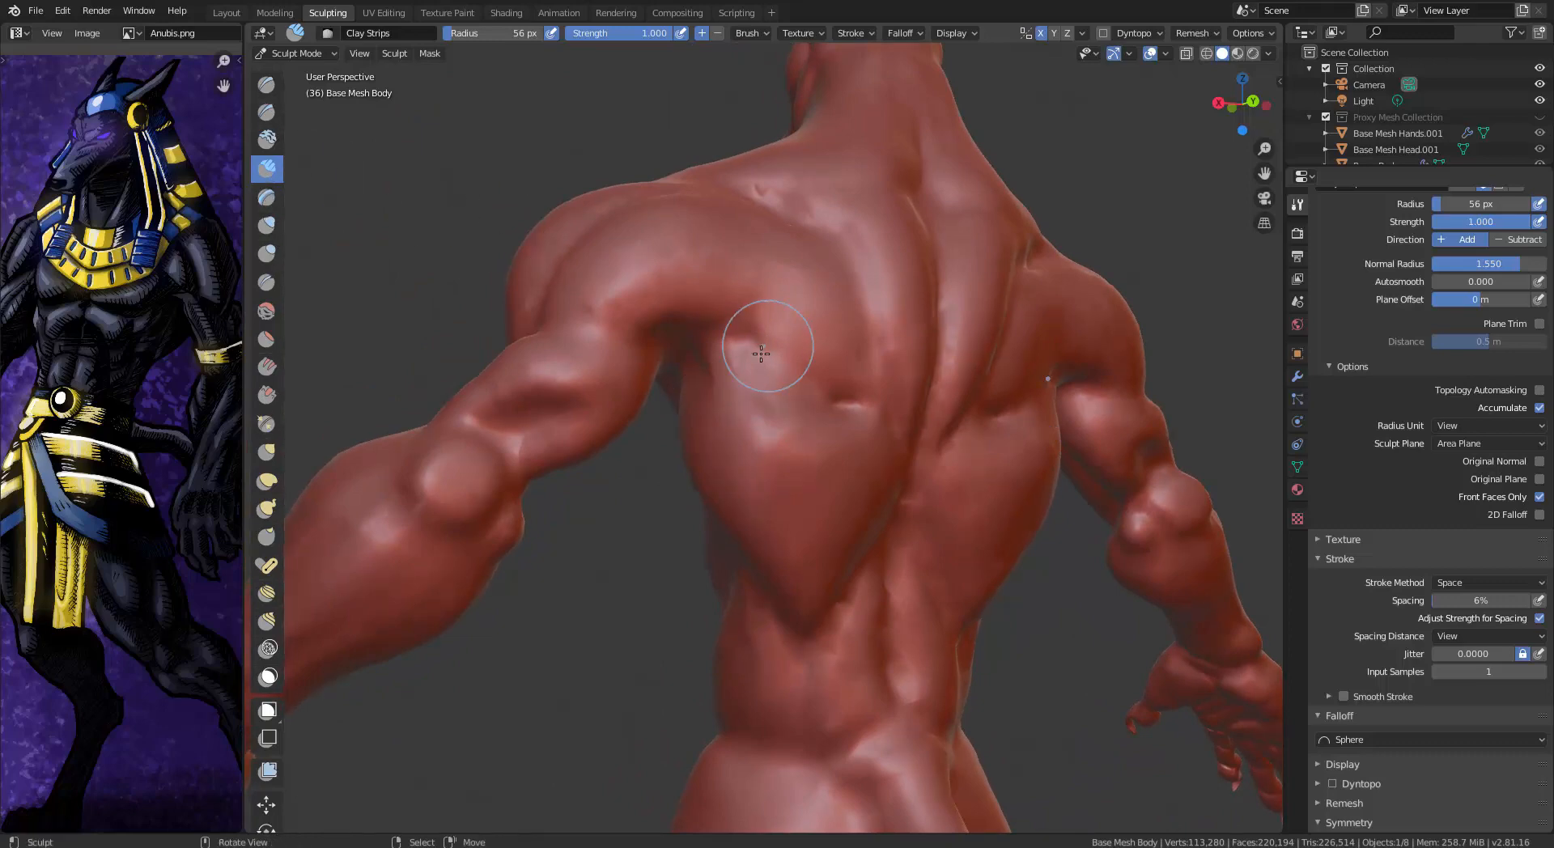
drag(732, 388, 775, 439)
mouse_move(718, 339)
mouse_down()
mouse_move(746, 430)
mouse_move(773, 445)
mouse_up()
mouse_move(720, 338)
mouse_down()
mouse_move(753, 437)
mouse_move(777, 445)
mouse_up()
mouse_move(722, 335)
mouse_down()
mouse_move(749, 403)
mouse_move(783, 430)
mouse_move(761, 411)
mouse_up()
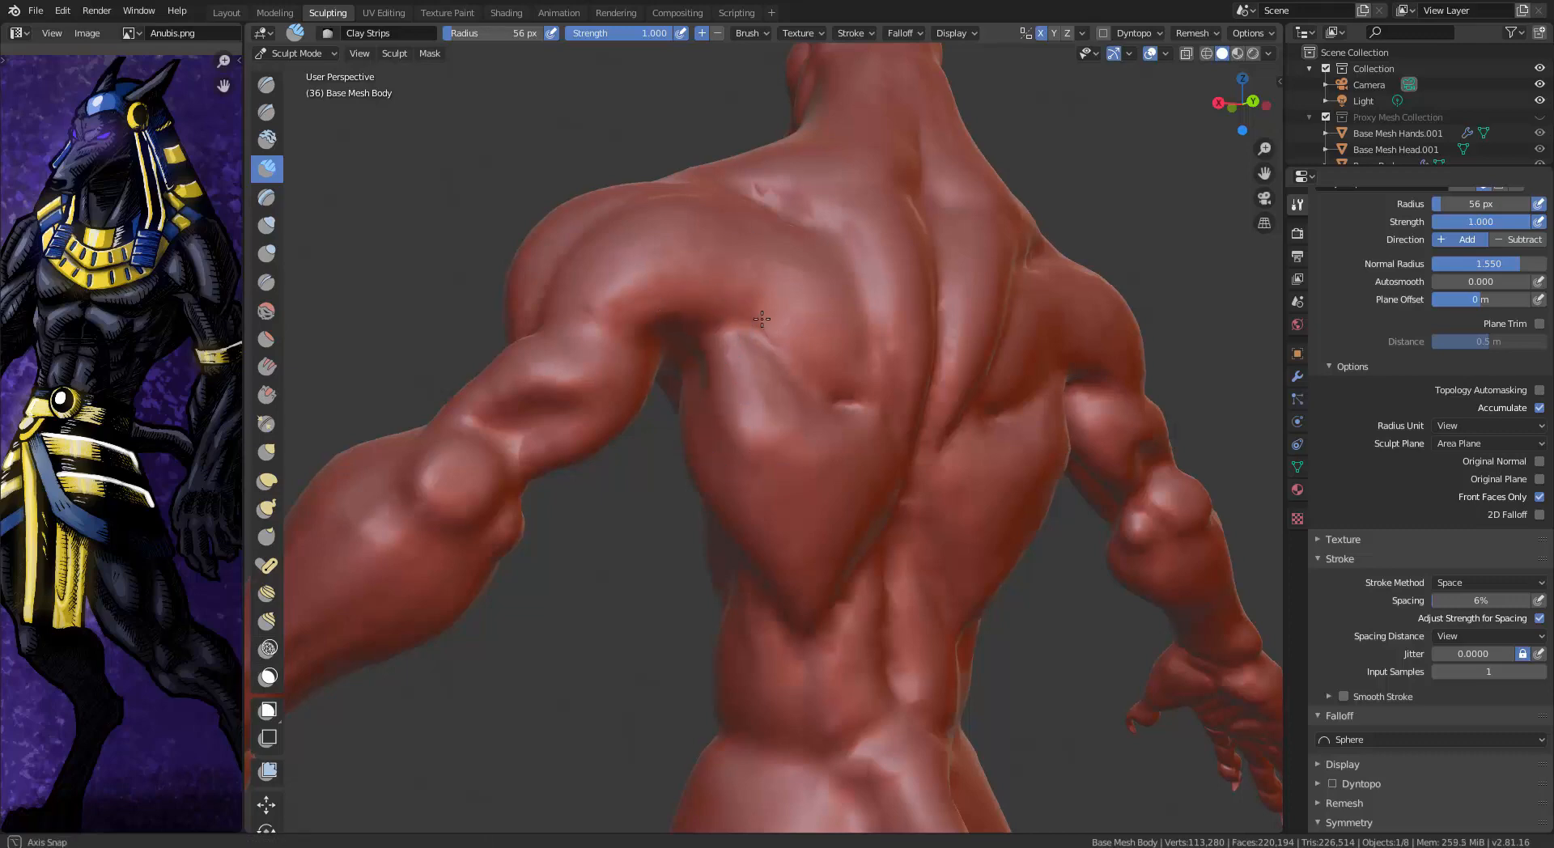
Extend the latissimus with longer Clay Strips strokes from the armpit toward the lower back and beneath the shoulder blade
mouse_move(694, 344)
middle_down()
mouse_move(666, 319)
mouse_move(749, 281)
middle_up()
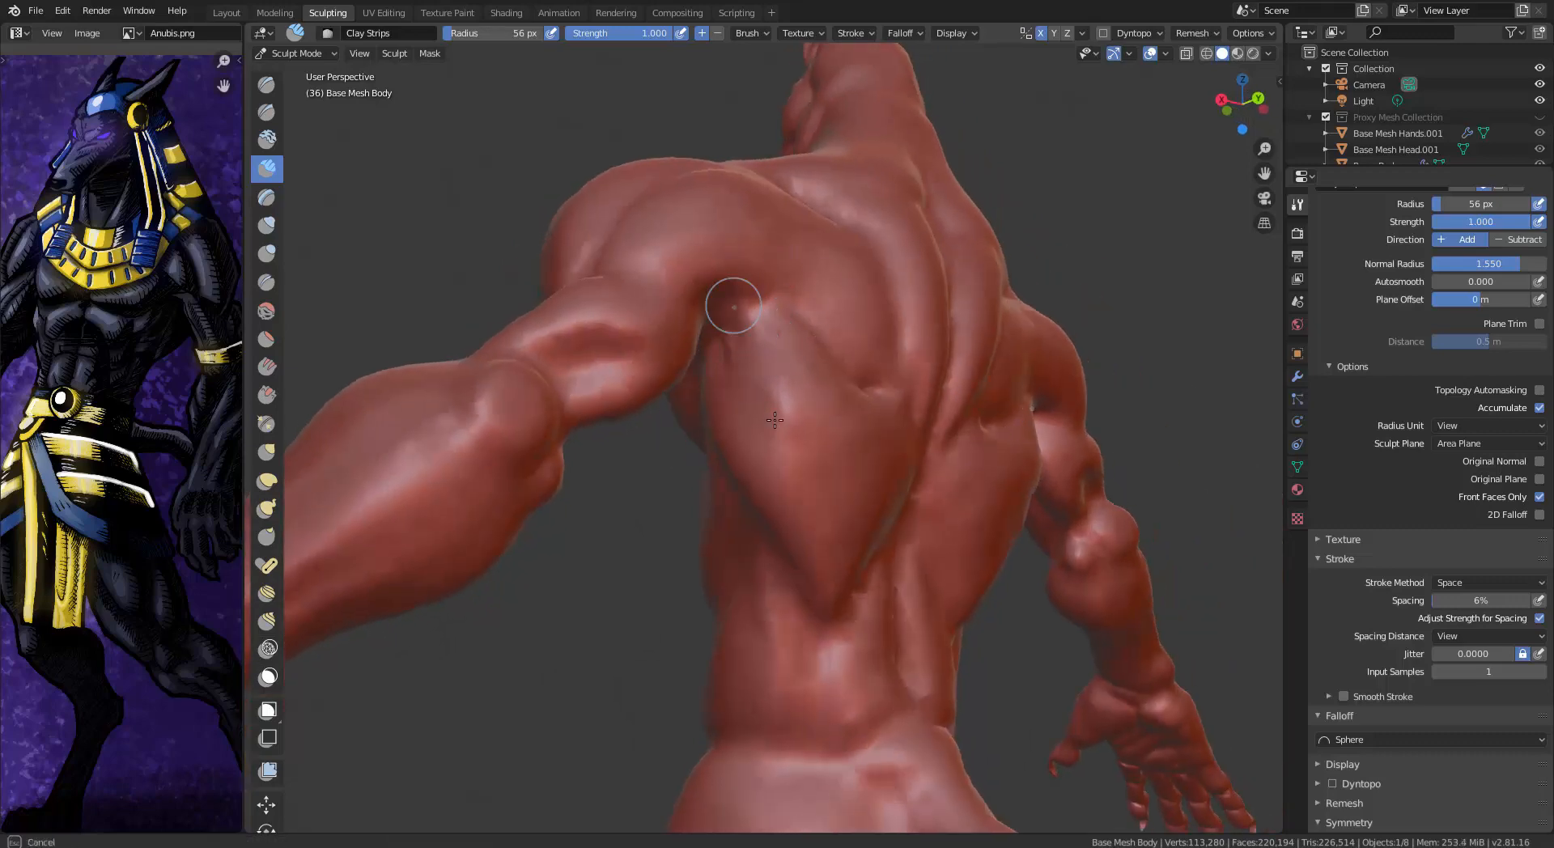
drag(775, 421, 781, 437)
drag(722, 309, 863, 541)
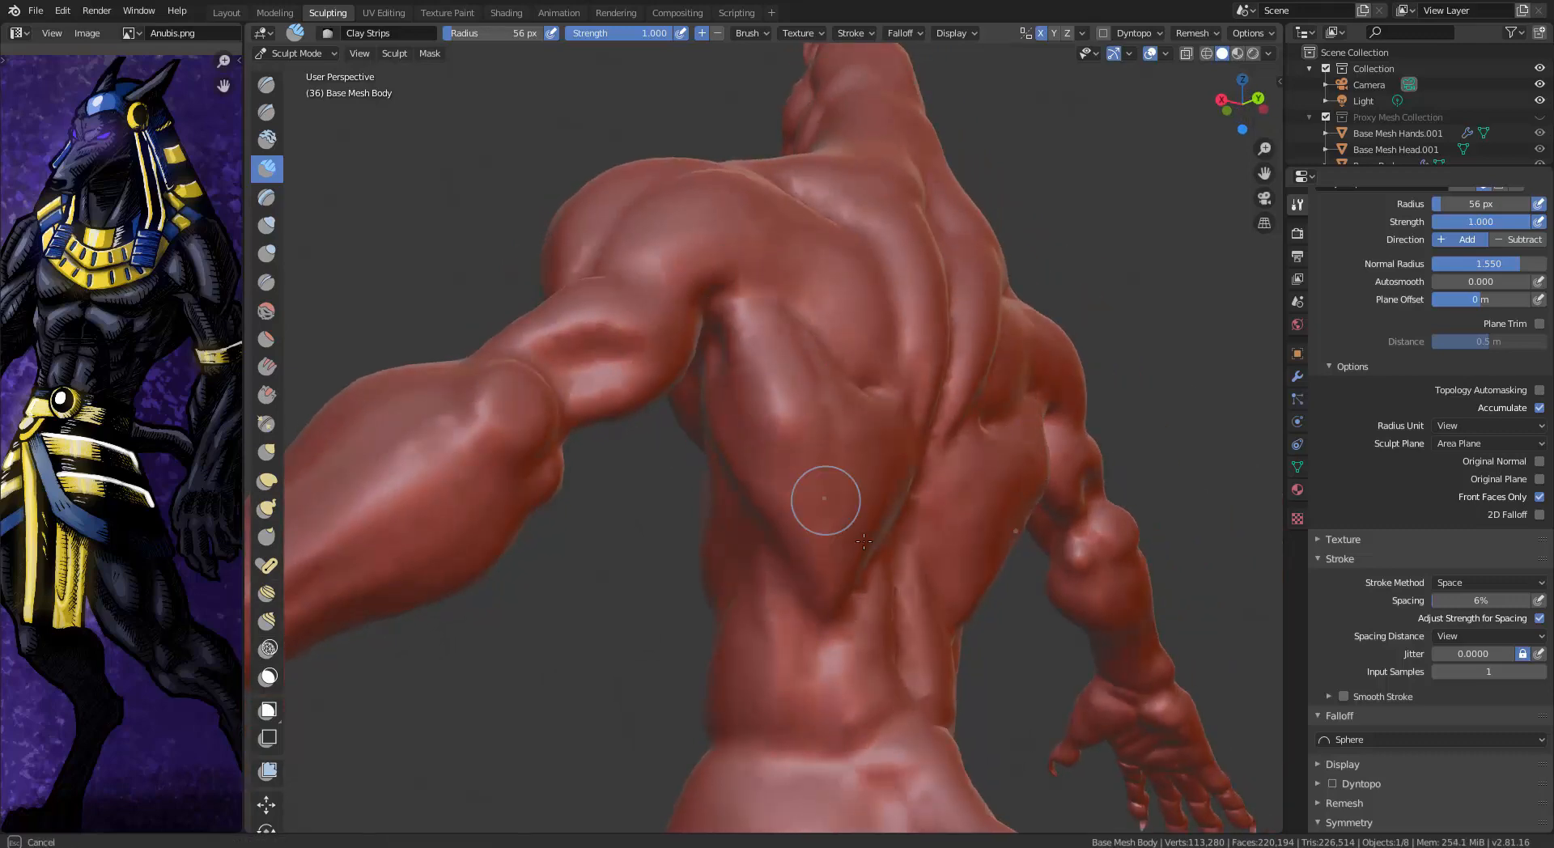
drag(776, 364, 850, 478)
drag(791, 392, 842, 439)
mouse_move(781, 347)
mouse_down()
mouse_move(888, 458)
mouse_move(881, 437)
mouse_up()
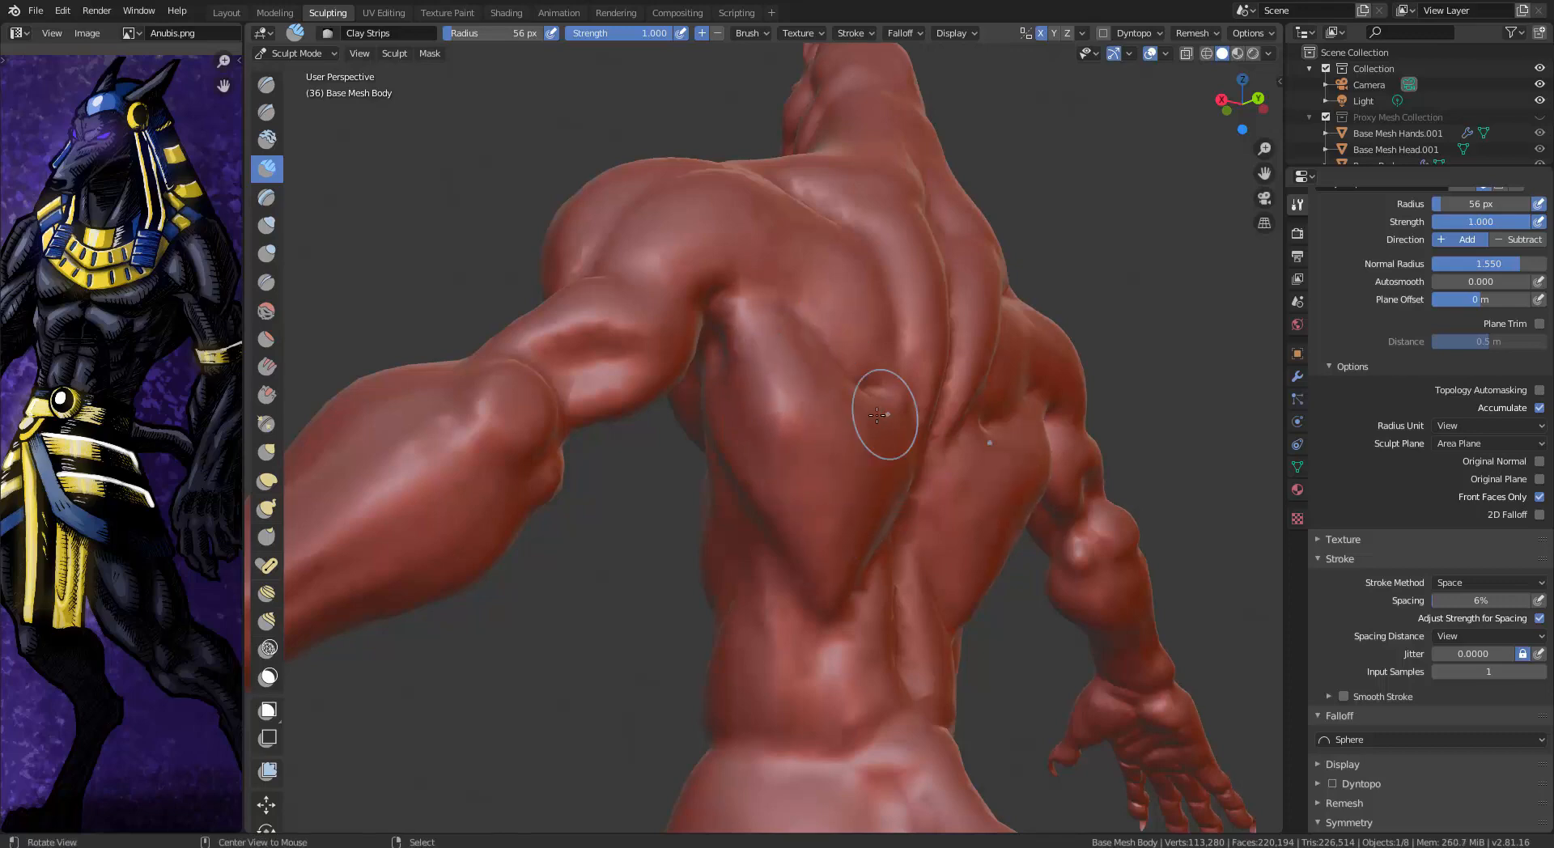
Thicken the outer edge and upper part of the left latissimus below the armpit with Clay Strips strokes
middle_drag(876, 414, 768, 405)
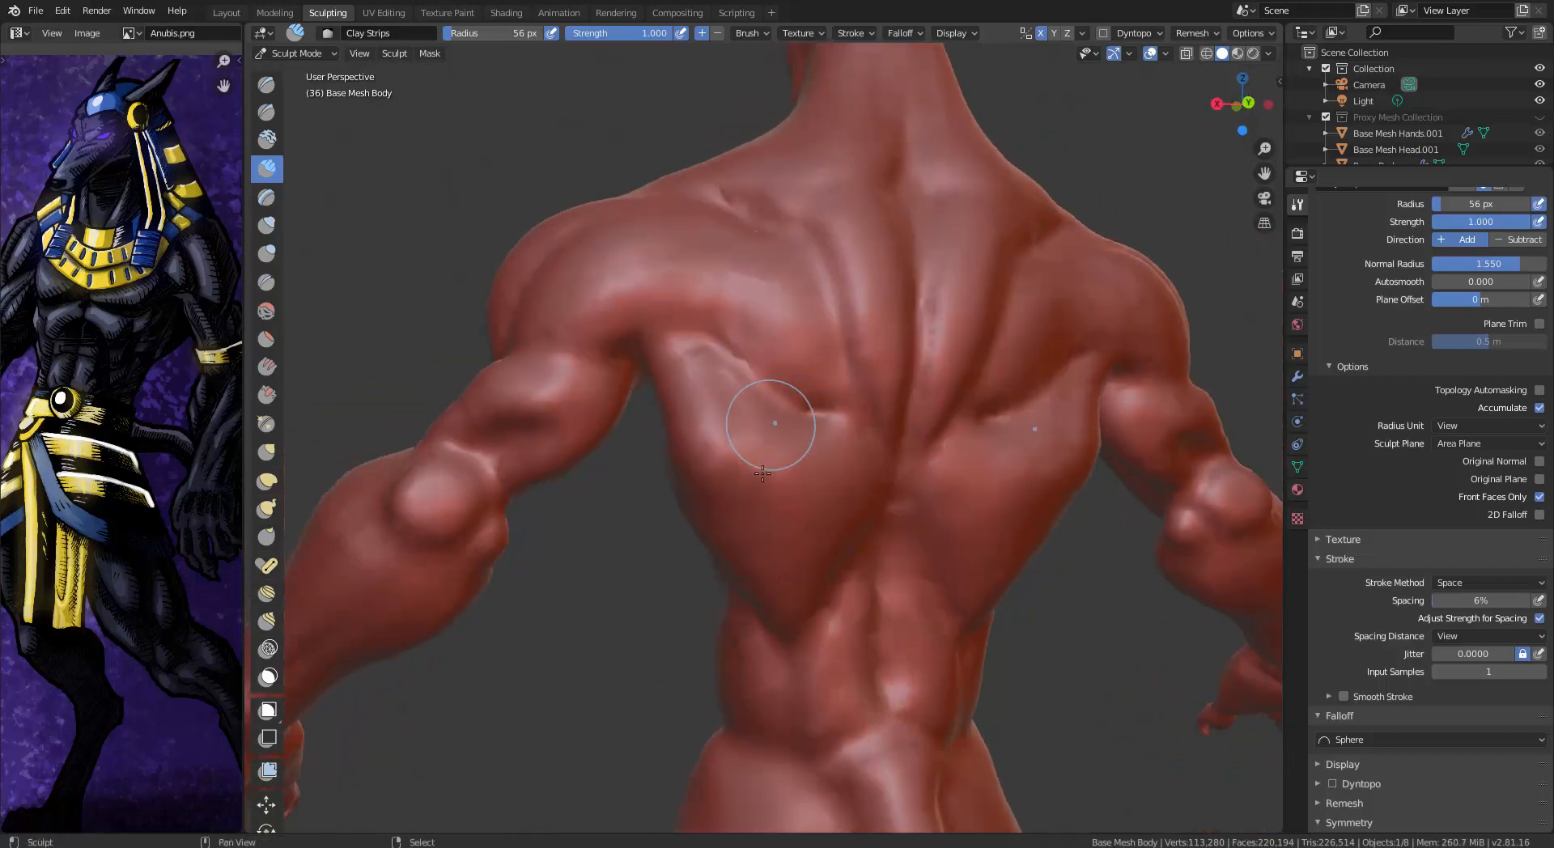
drag(743, 468, 696, 450)
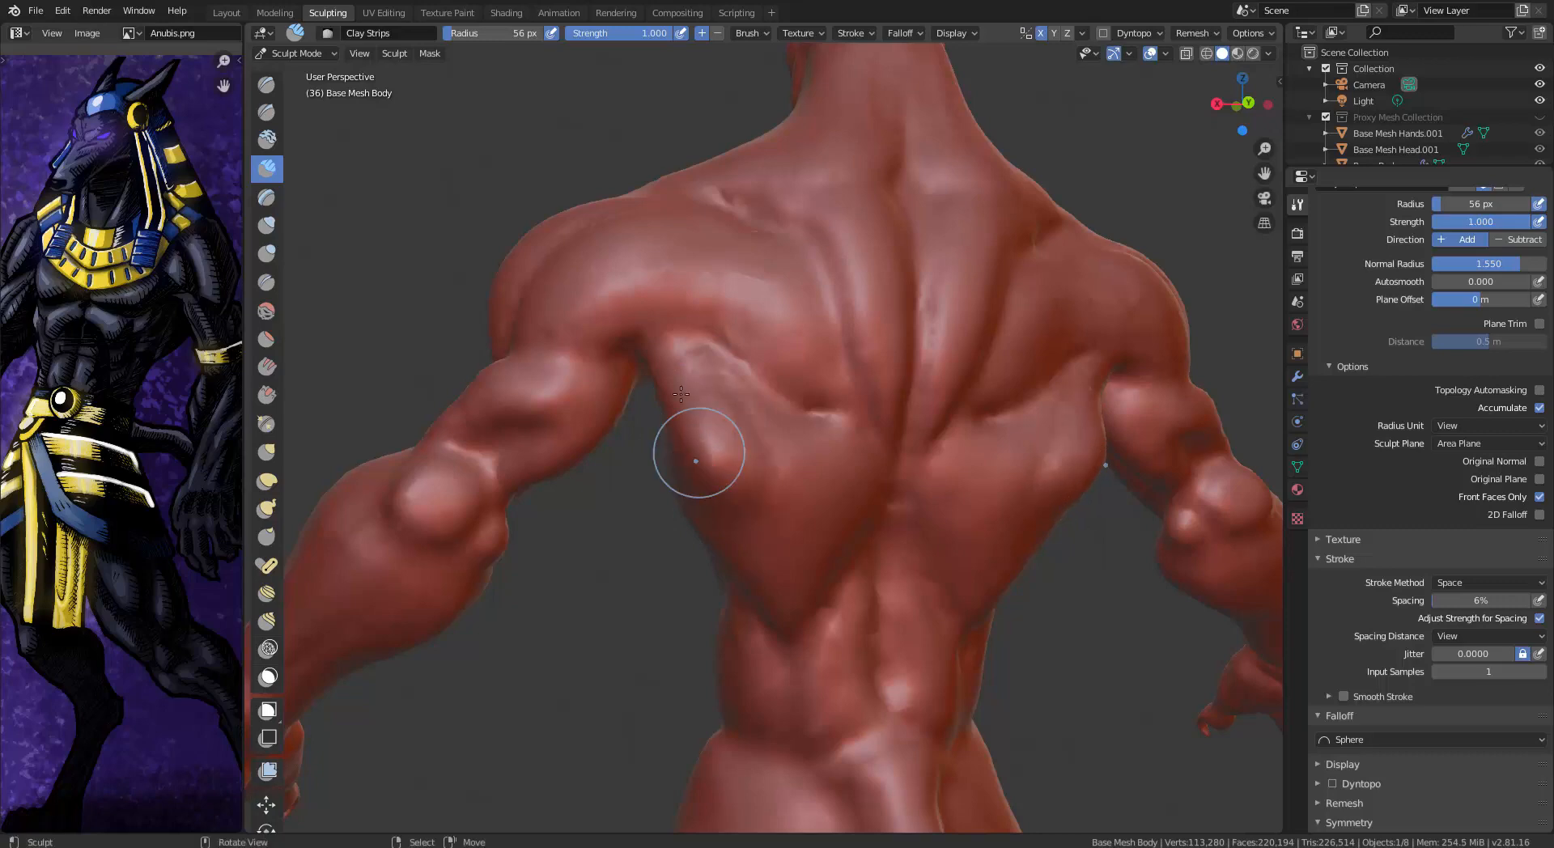
mouse_move(718, 360)
mouse_down()
mouse_move(706, 390)
mouse_move(732, 513)
mouse_move(716, 506)
mouse_up()
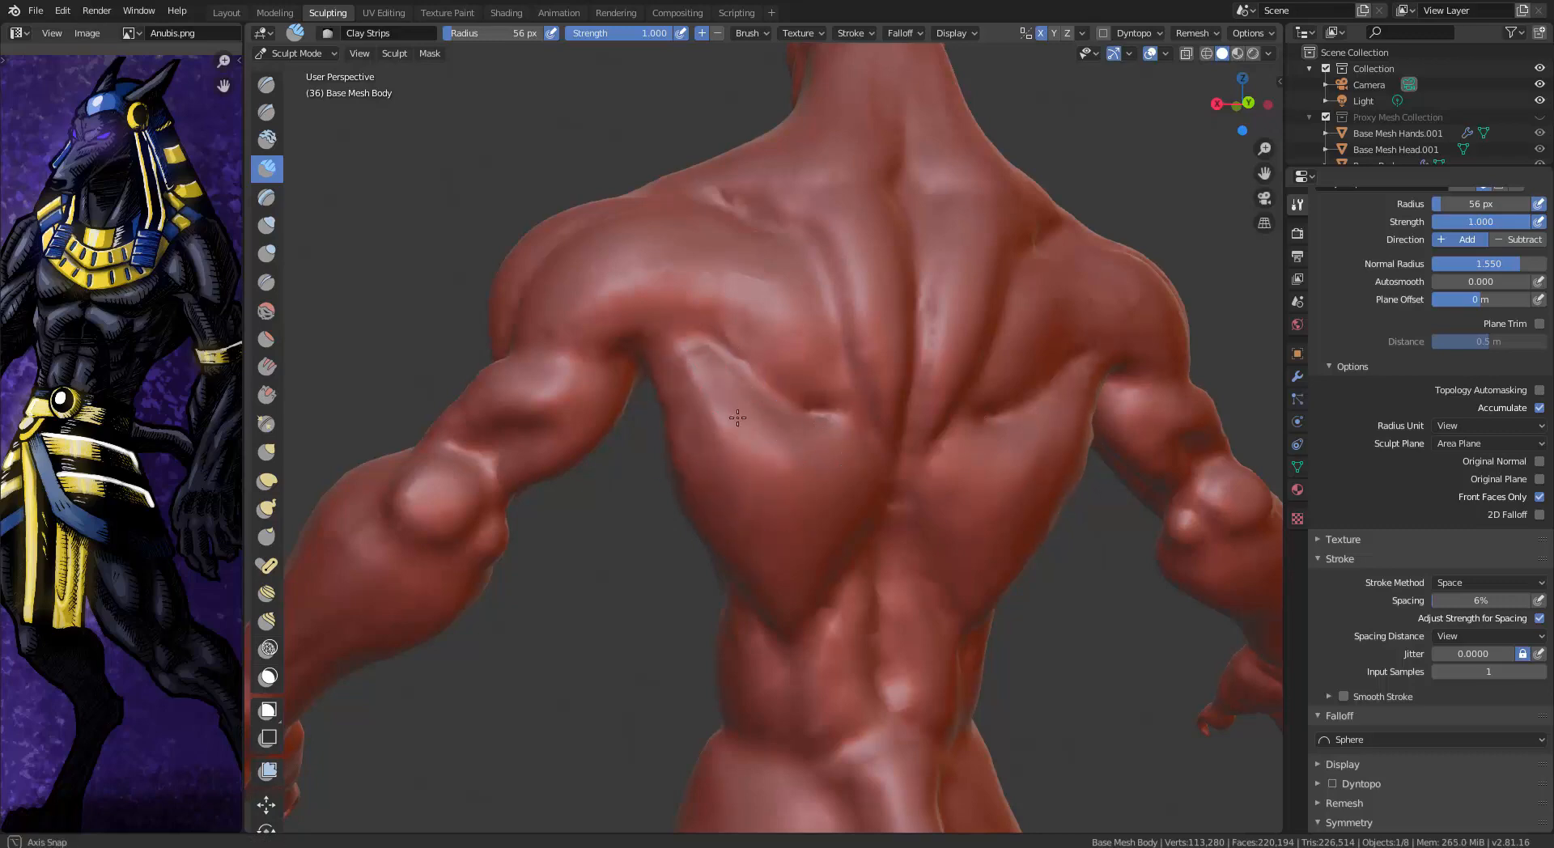
middle_drag(737, 418, 693, 450)
drag(694, 450, 650, 371)
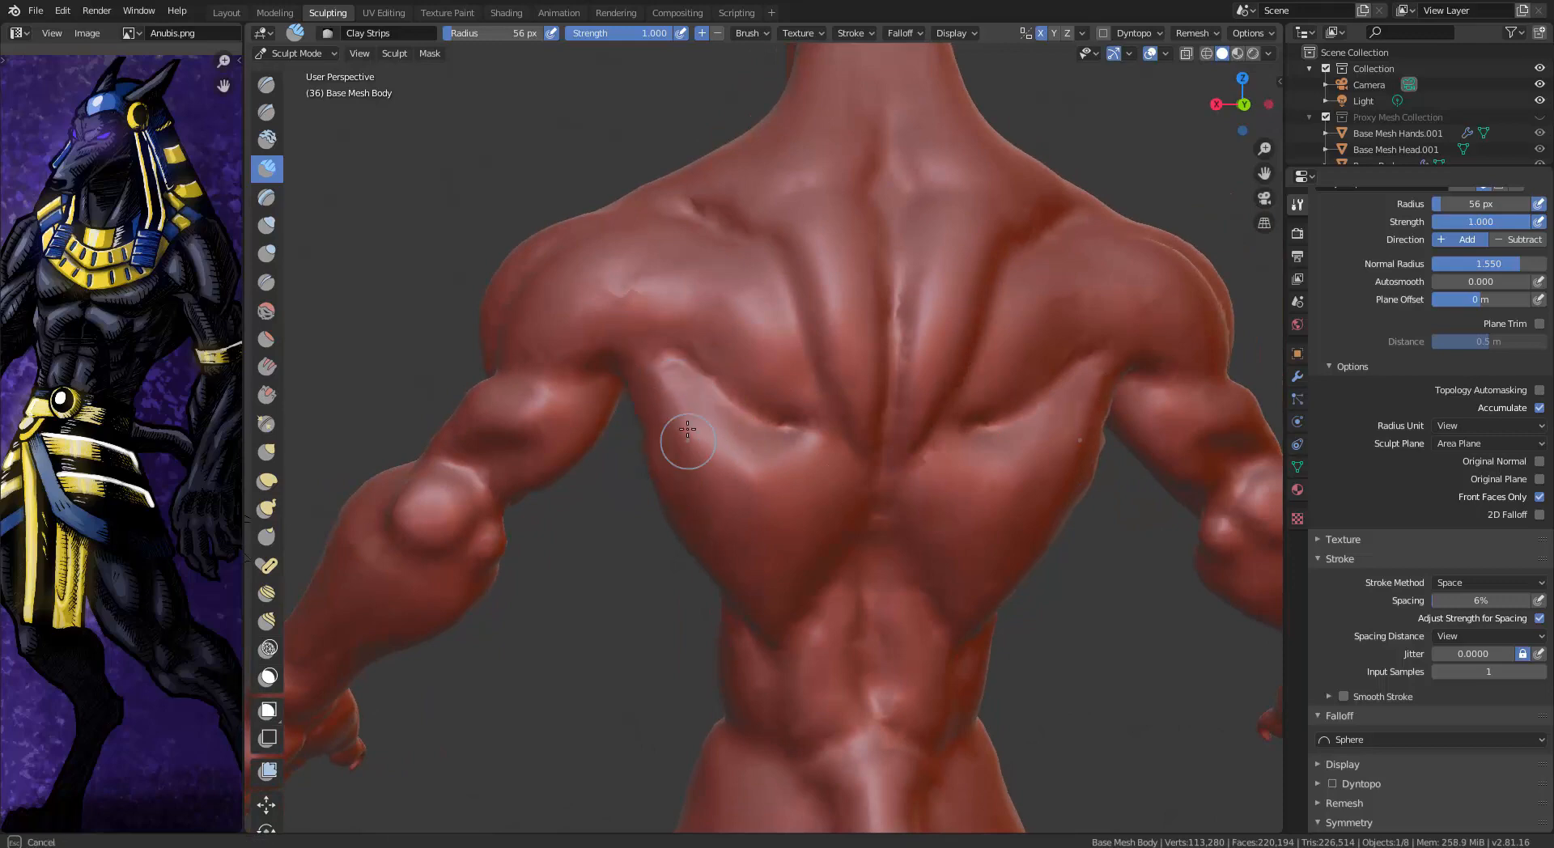
drag(728, 448, 705, 429)
drag(717, 505, 780, 416)
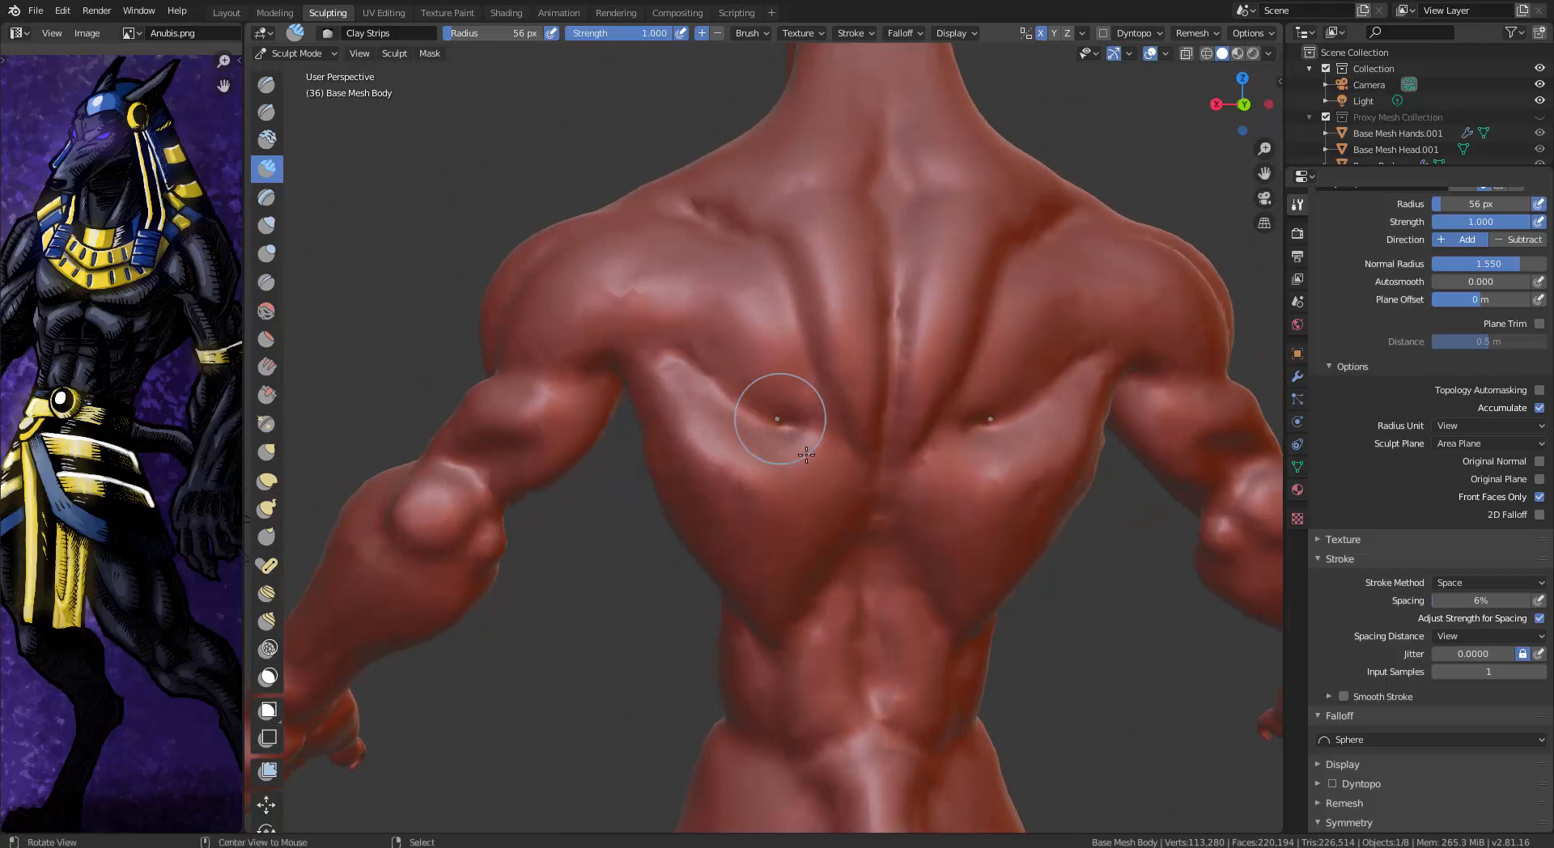
Add Clay Strips strokes across the latissimus's upper border and along the inner side of the left shoulder blade
mouse_move(781, 416)
middle_down()
mouse_move(833, 423)
mouse_move(828, 446)
middle_up()
mouse_move(828, 445)
mouse_down()
mouse_move(770, 429)
mouse_move(787, 471)
mouse_move(770, 527)
mouse_move(773, 444)
mouse_move(784, 503)
mouse_move(764, 559)
mouse_move(731, 478)
mouse_move(648, 462)
mouse_up()
mouse_move(648, 461)
middle_down()
mouse_move(793, 395)
mouse_move(739, 295)
mouse_move(789, 291)
mouse_move(845, 259)
middle_up()
mouse_move(846, 259)
mouse_down()
mouse_move(793, 346)
mouse_move(791, 294)
mouse_move(818, 236)
mouse_move(799, 282)
mouse_move(817, 300)
mouse_up()
middle_drag(817, 299, 793, 316)
drag(810, 351, 770, 427)
Build up the latissimus where it meets the left armpit with short downward Clay Strips strokes
middle_drag(770, 427, 736, 347)
mouse_move(736, 347)
mouse_down()
mouse_move(771, 470)
mouse_move(760, 454)
mouse_up()
middle_drag(721, 260, 786, 369)
drag(717, 419, 726, 437)
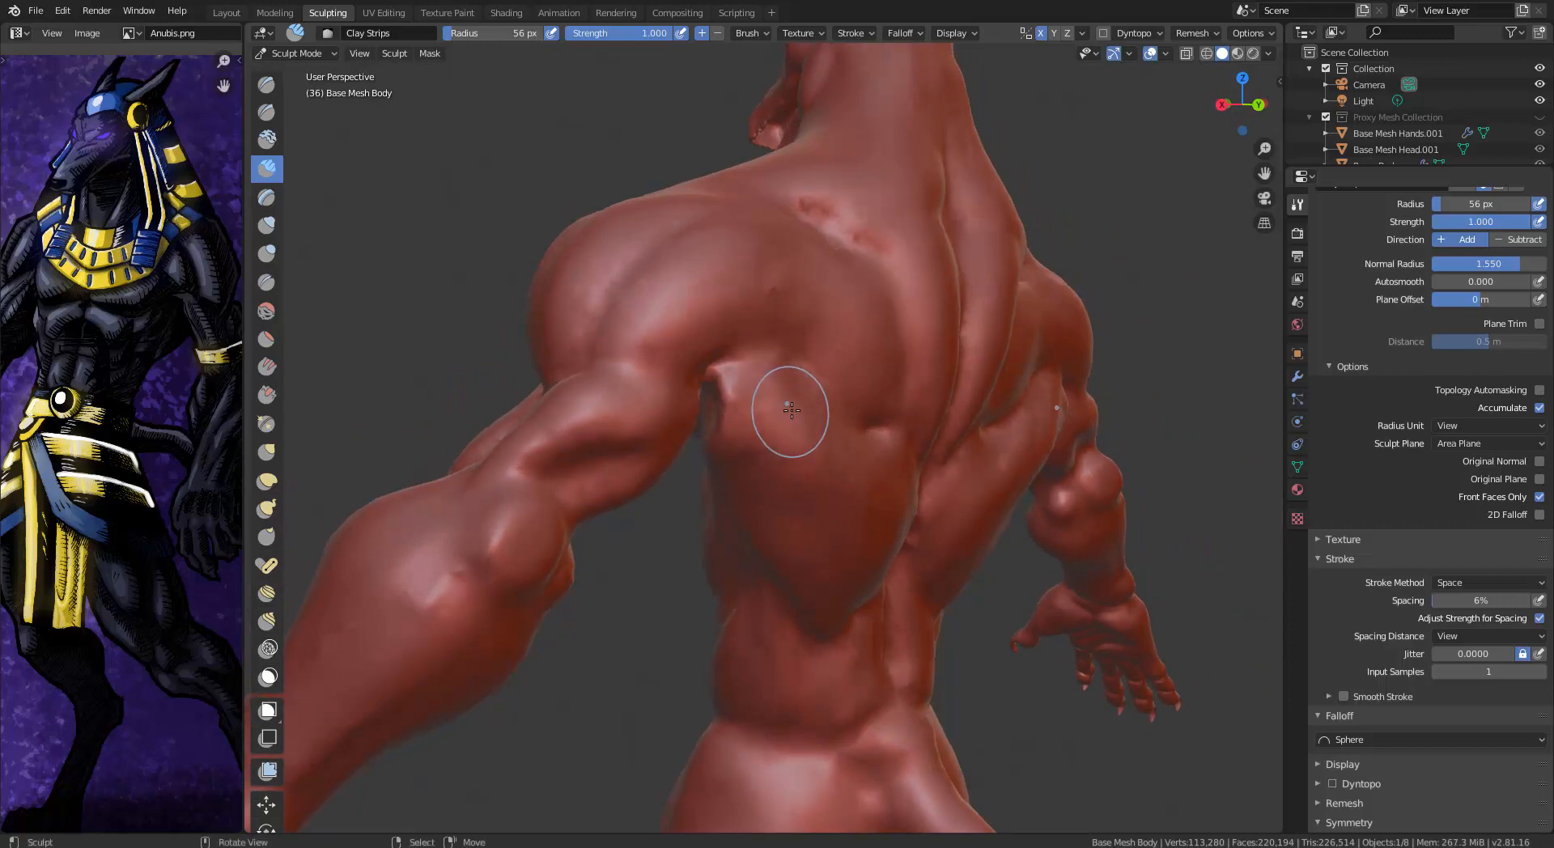
drag(764, 394, 801, 503)
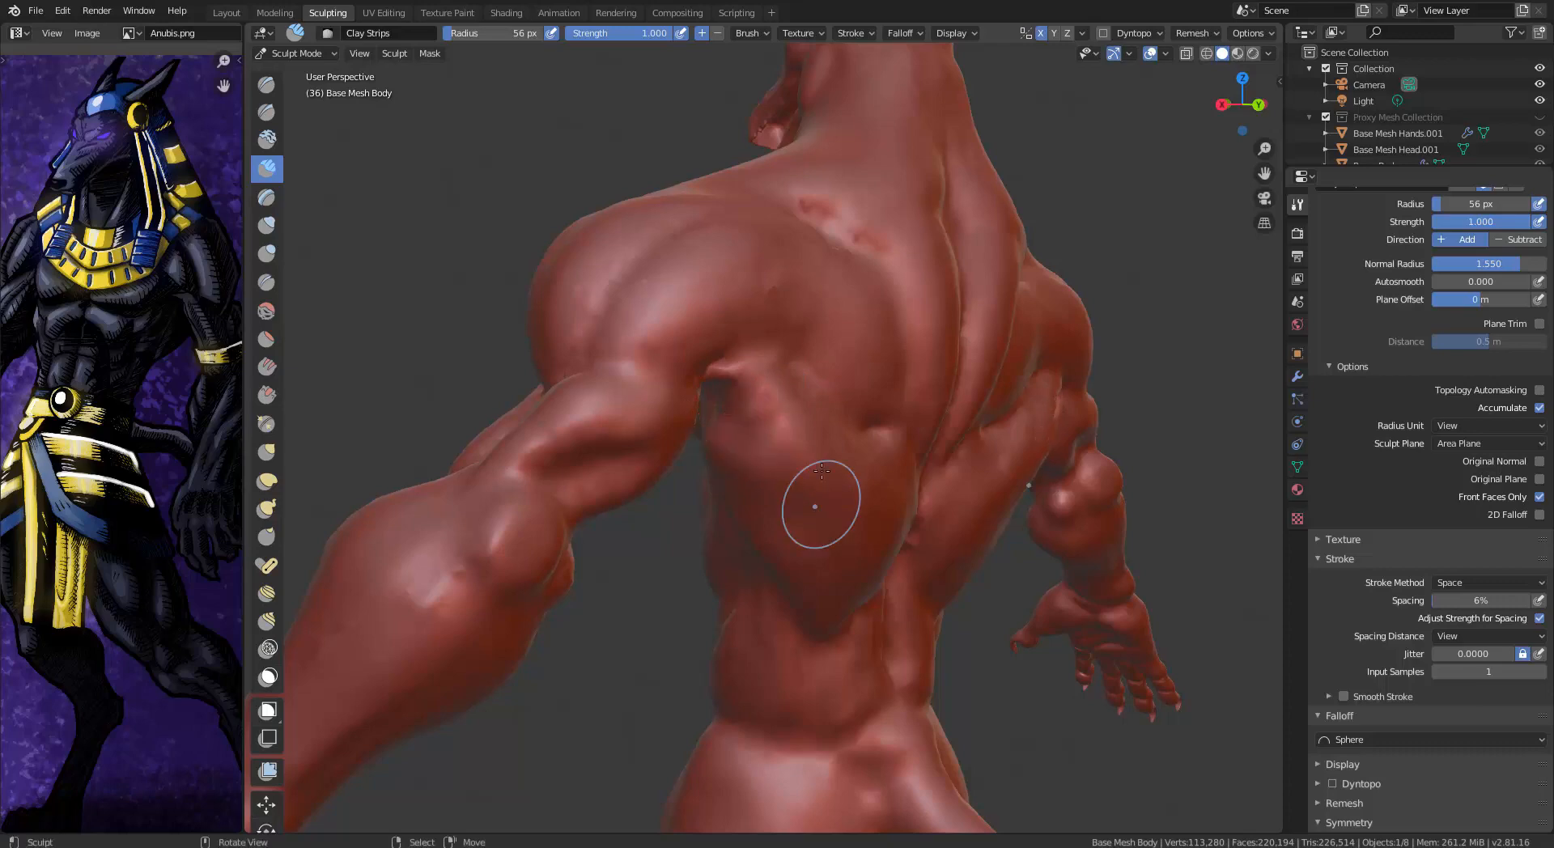
mouse_move(802, 503)
middle_down()
mouse_move(562, 583)
mouse_move(819, 340)
mouse_move(734, 359)
mouse_move(840, 374)
middle_up()
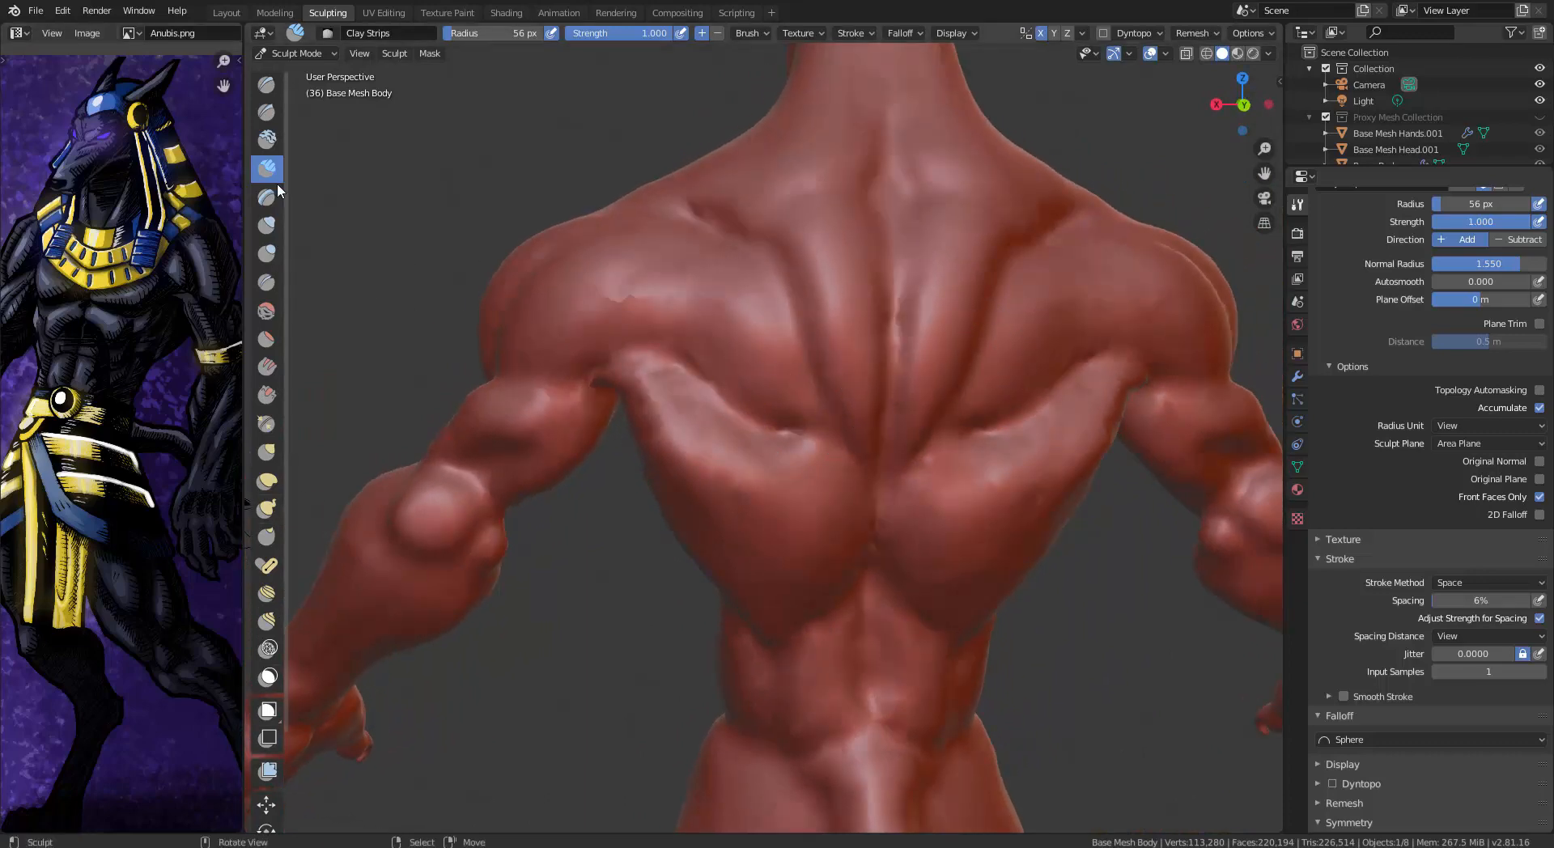
Carve along the upper latissimus edge with the Draw Sharp brush, and enable Dyntopo for the body mesh
click(267, 112)
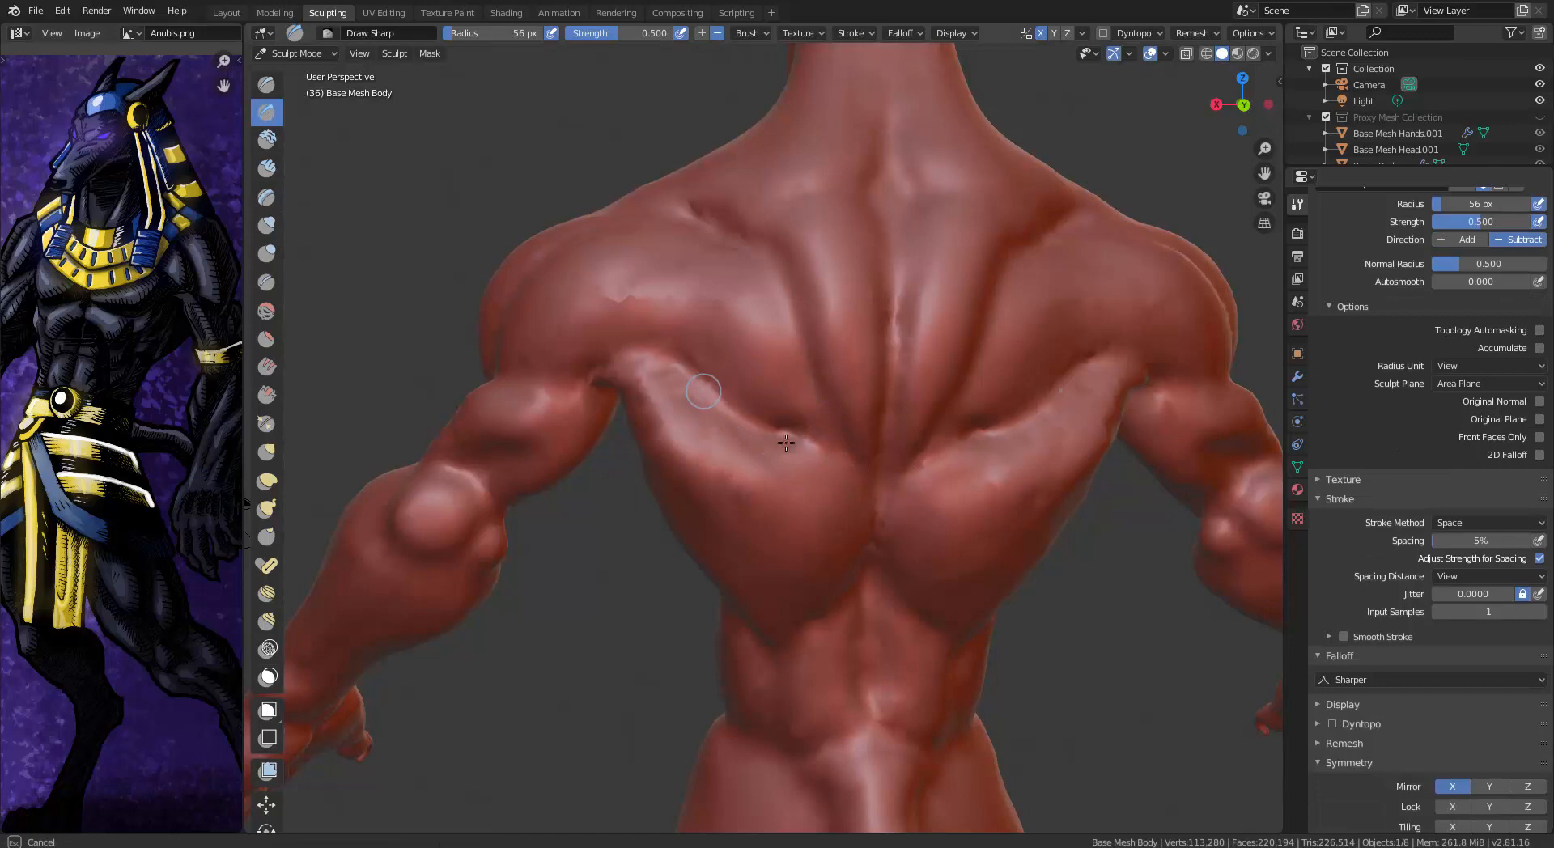
mouse_move(711, 375)
middle_down()
mouse_move(850, 393)
mouse_move(818, 437)
mouse_move(858, 417)
mouse_move(864, 429)
mouse_move(769, 428)
mouse_move(807, 419)
middle_up()
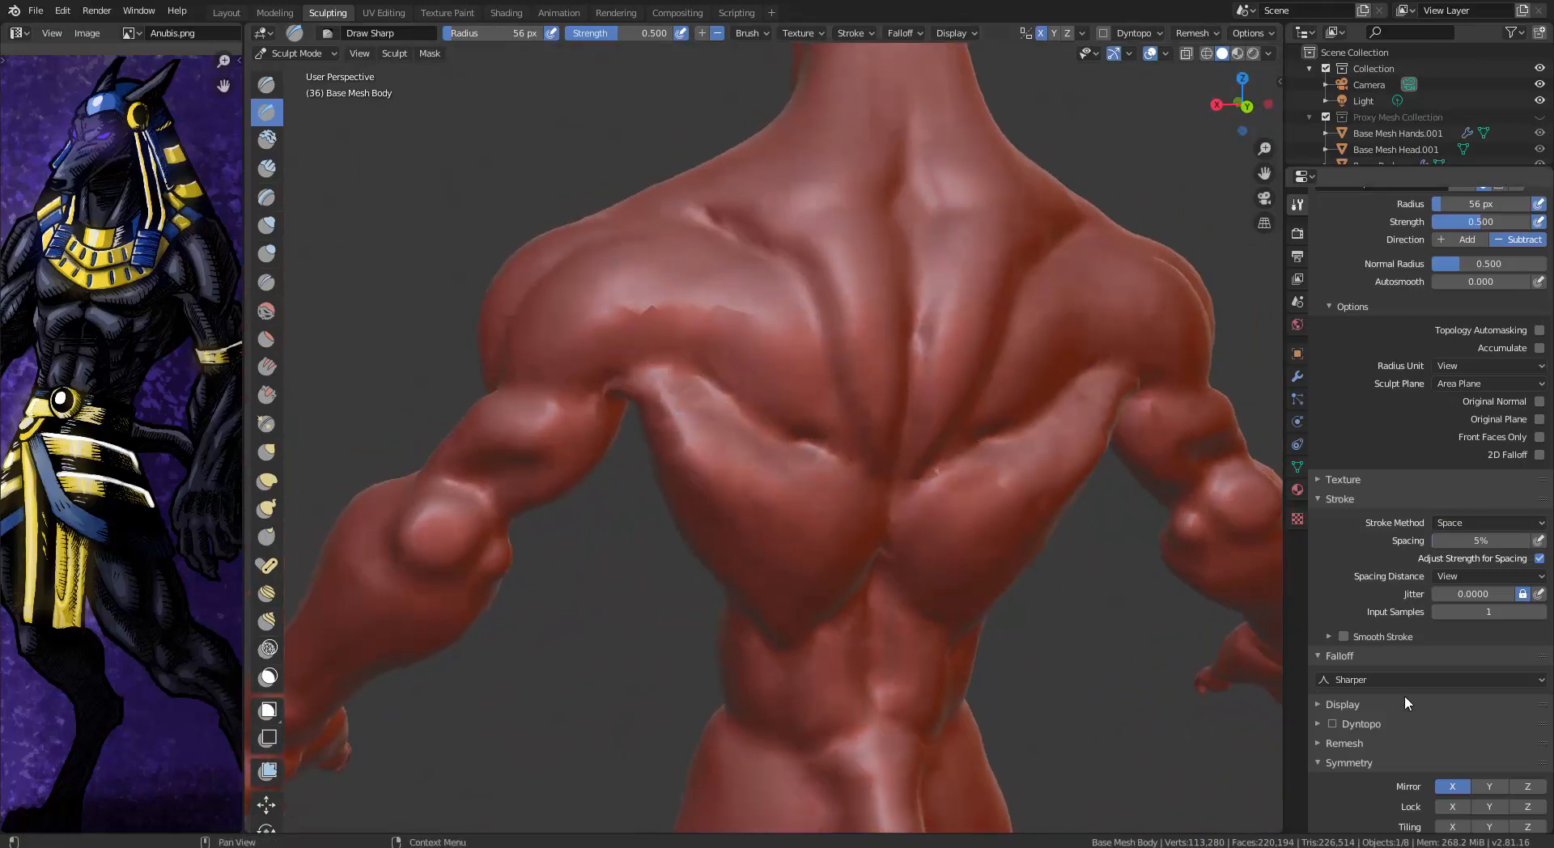
click(1333, 724)
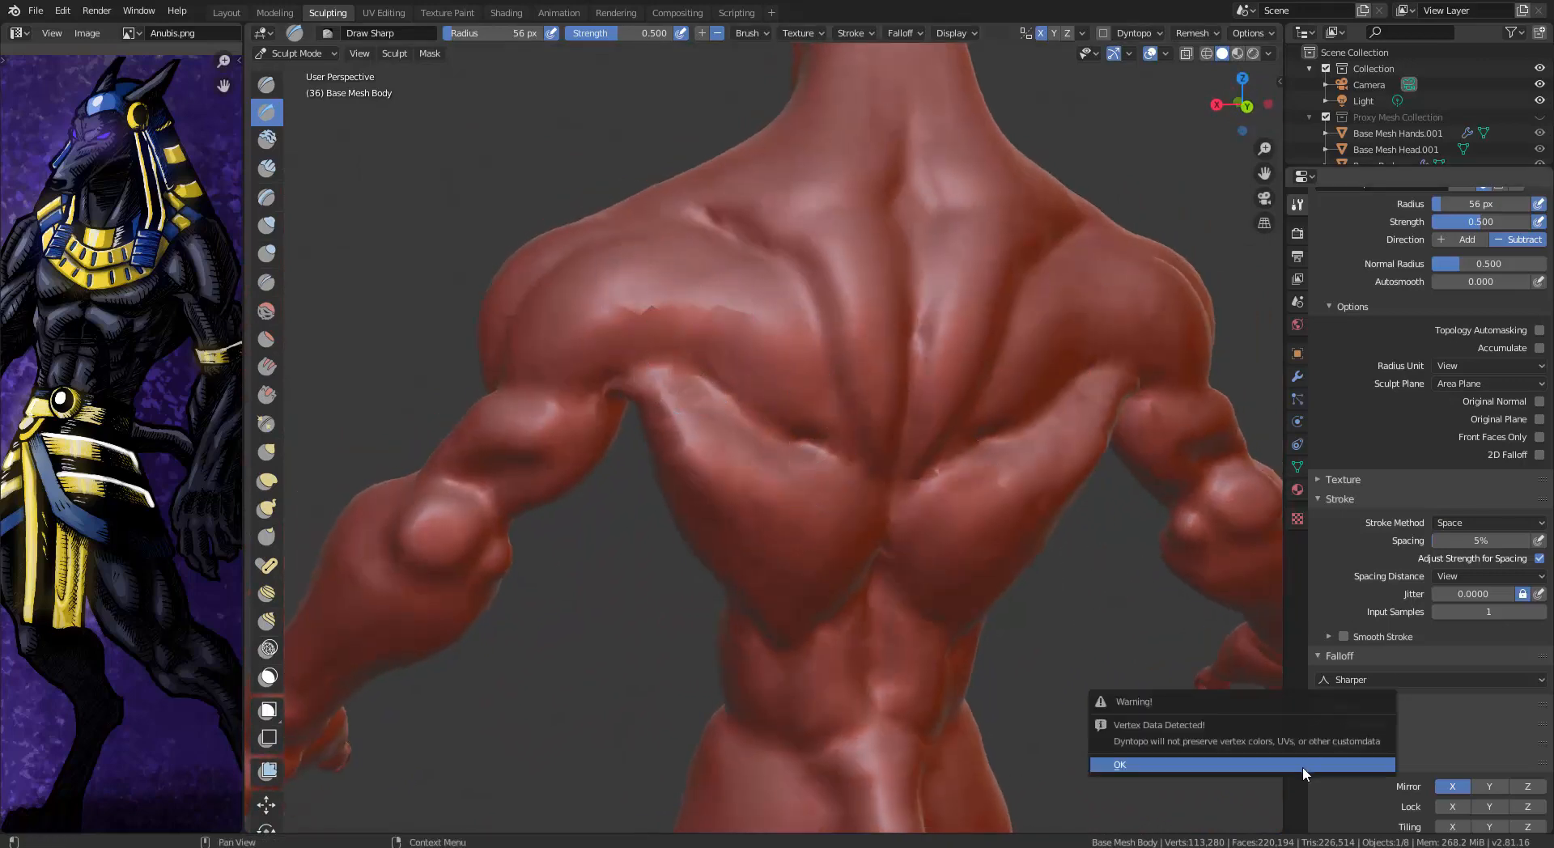
key(Return)
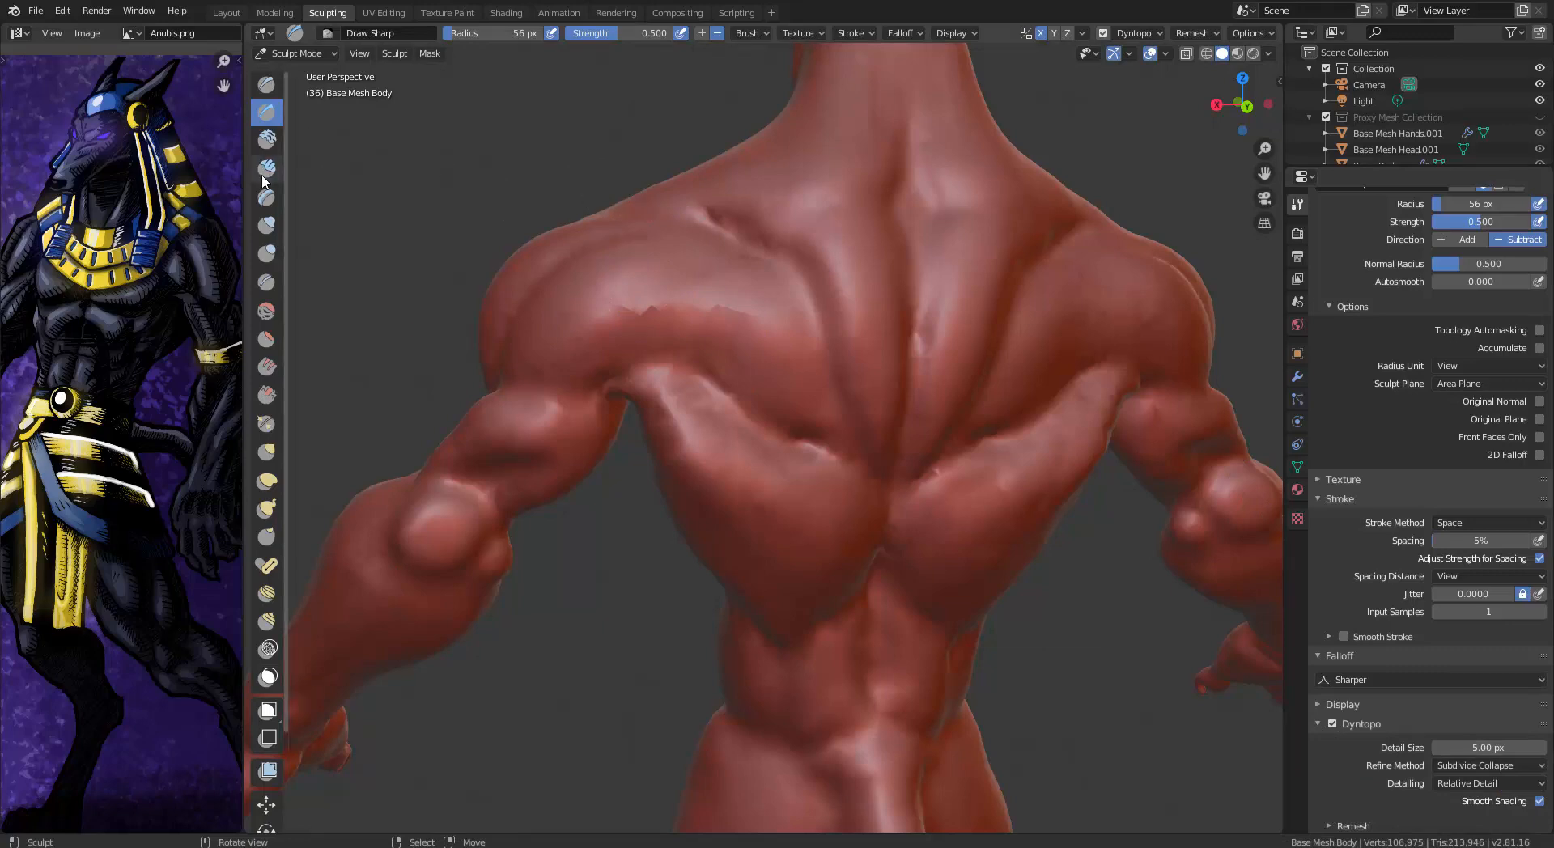
Shape the left rear deltoid with diagonal Clay Strips strokes running between the shoulder blade and the upper arm
middle_drag(455, 170, 635, 337)
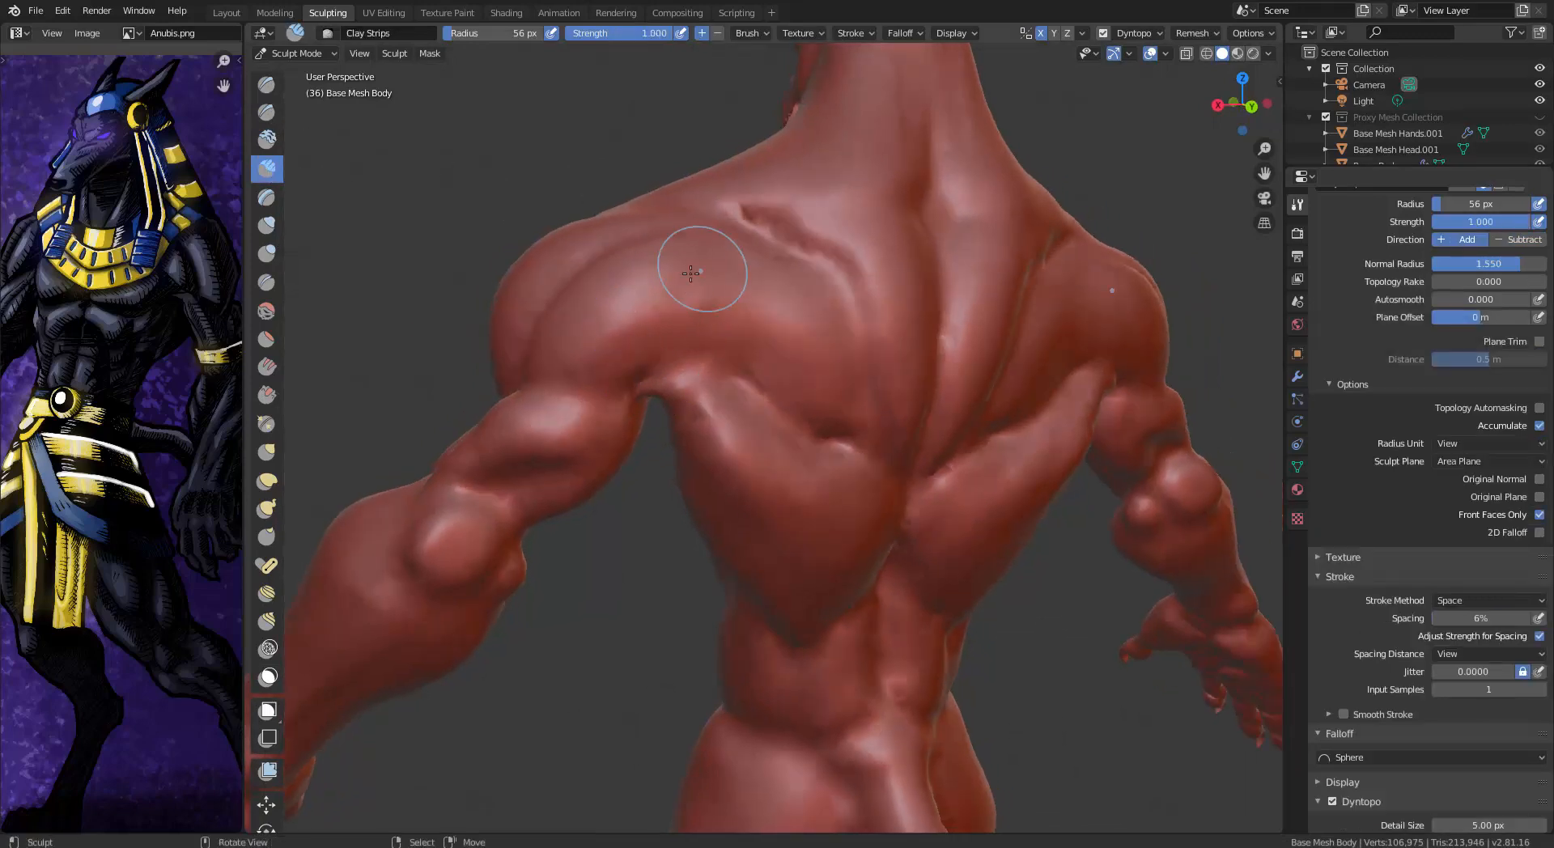
mouse_move(722, 256)
mouse_down()
mouse_move(742, 236)
mouse_move(551, 380)
mouse_move(558, 362)
mouse_up()
drag(676, 240, 551, 350)
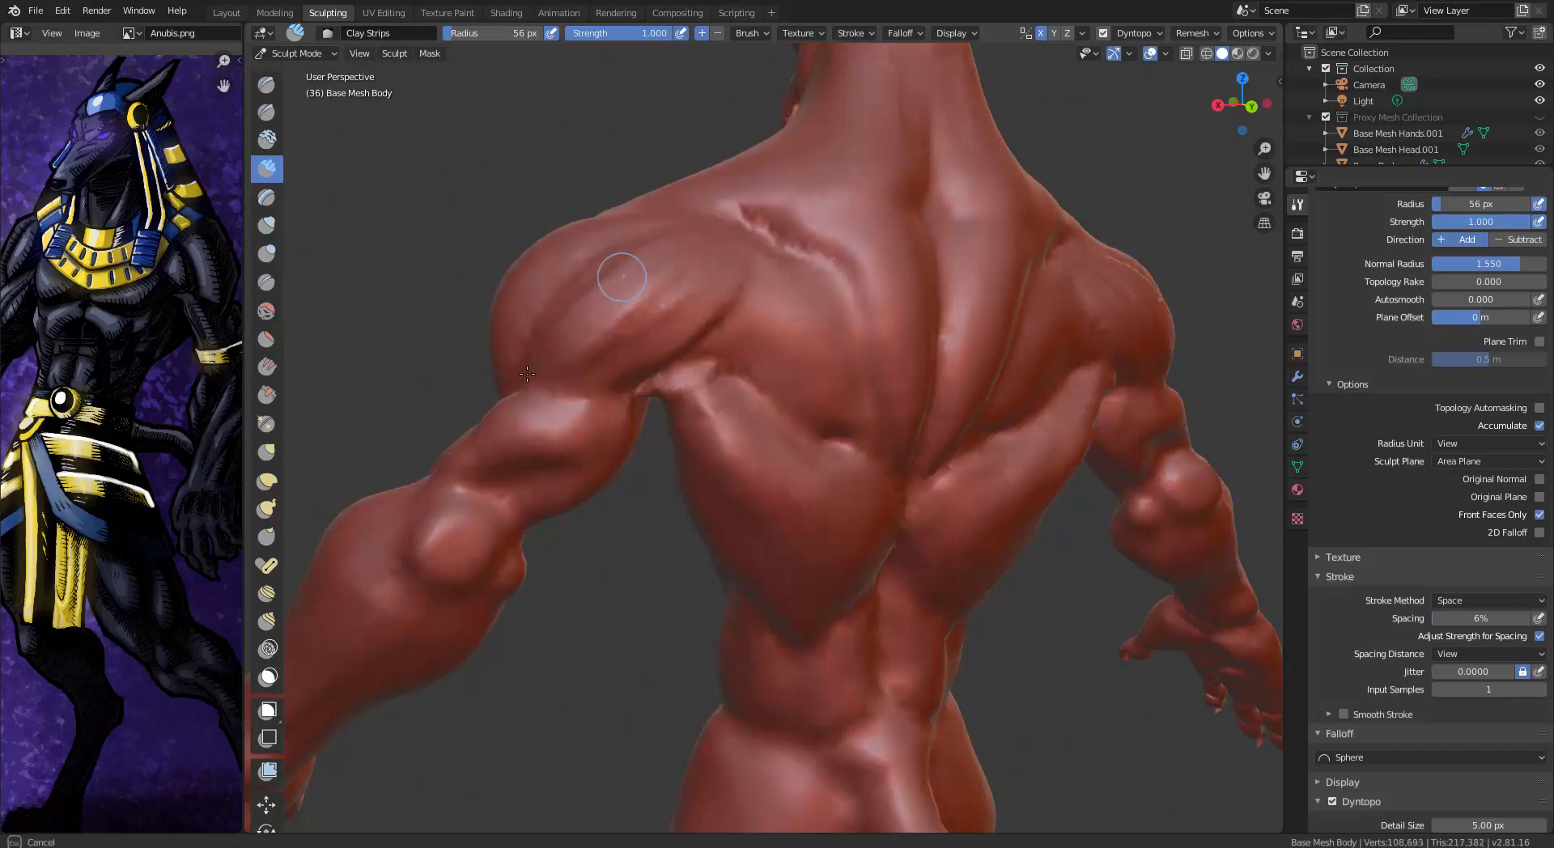
mouse_move(623, 275)
mouse_down()
mouse_move(530, 376)
mouse_move(613, 362)
mouse_move(680, 324)
mouse_up()
drag(554, 375, 704, 307)
drag(574, 371, 673, 331)
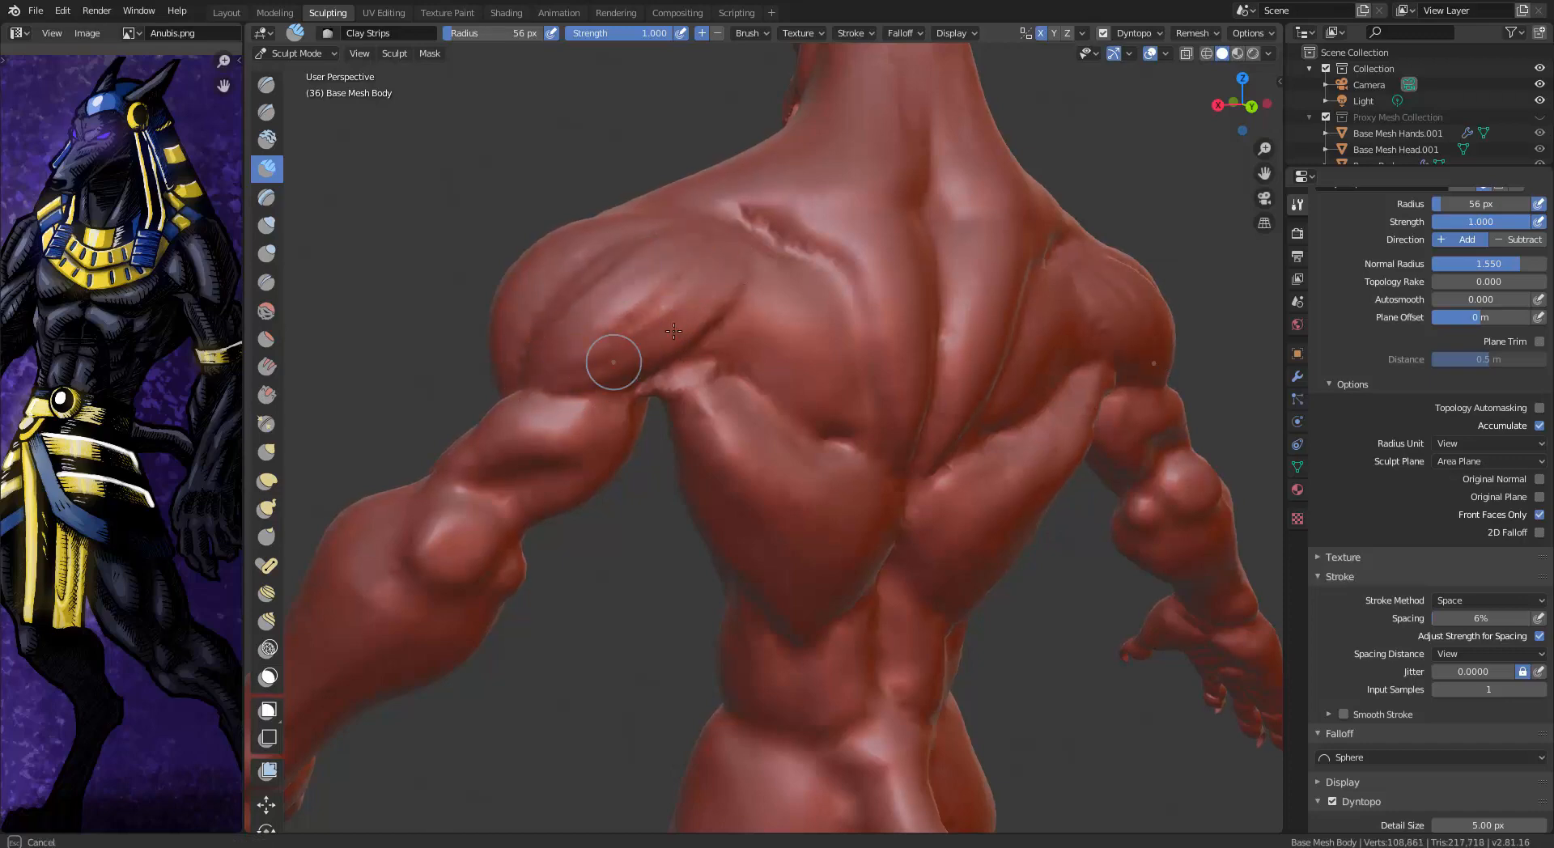
drag(736, 283, 597, 373)
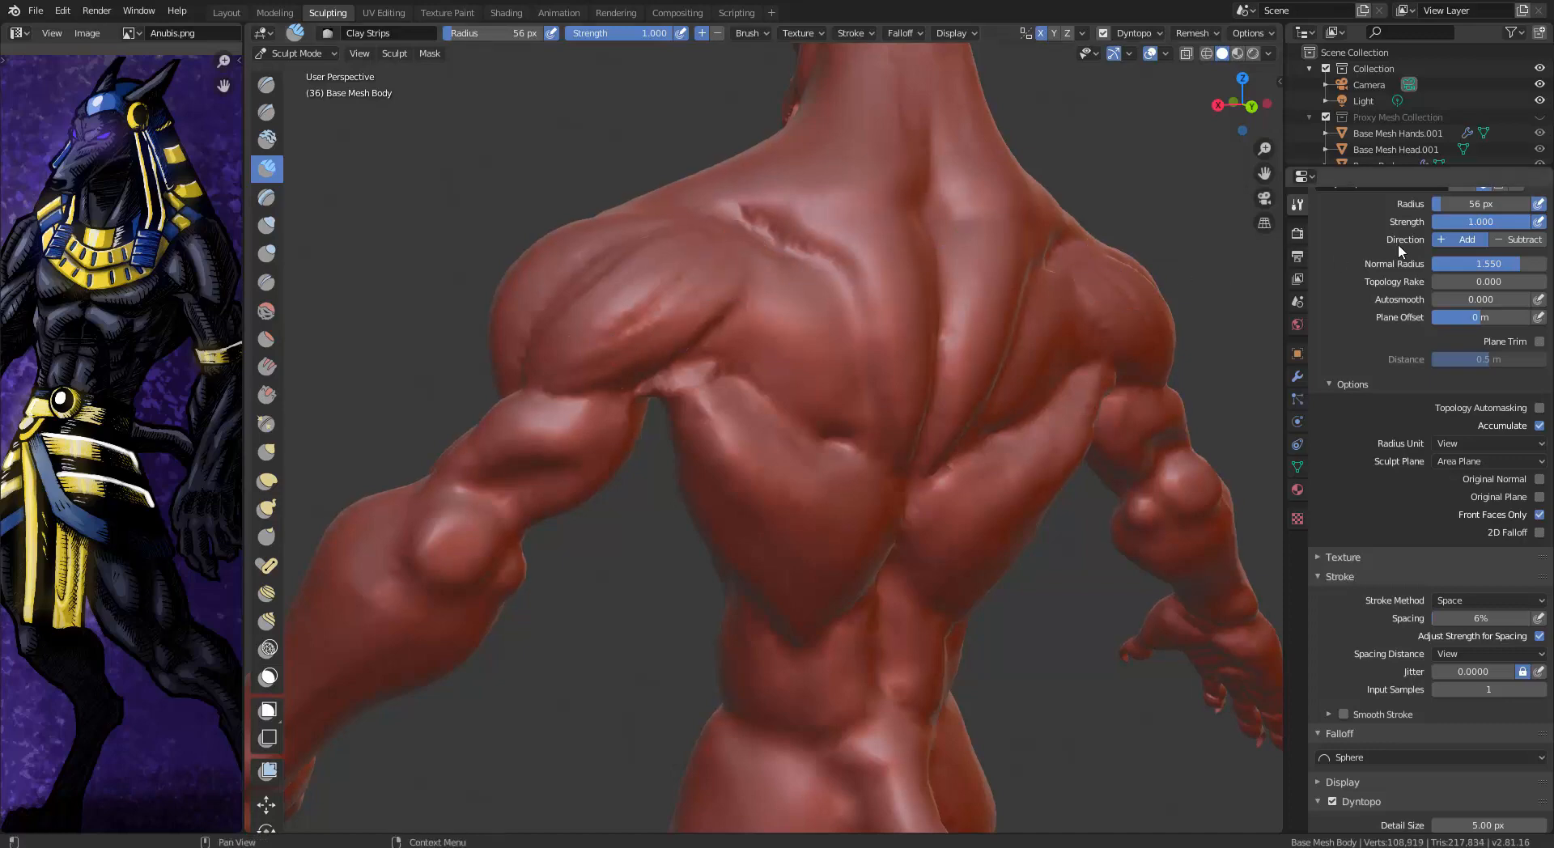
Reduce the Clay Strips radius to 32 px and define separate muscle strands on the left rear deltoid
scroll(1355, 307, up, 4)
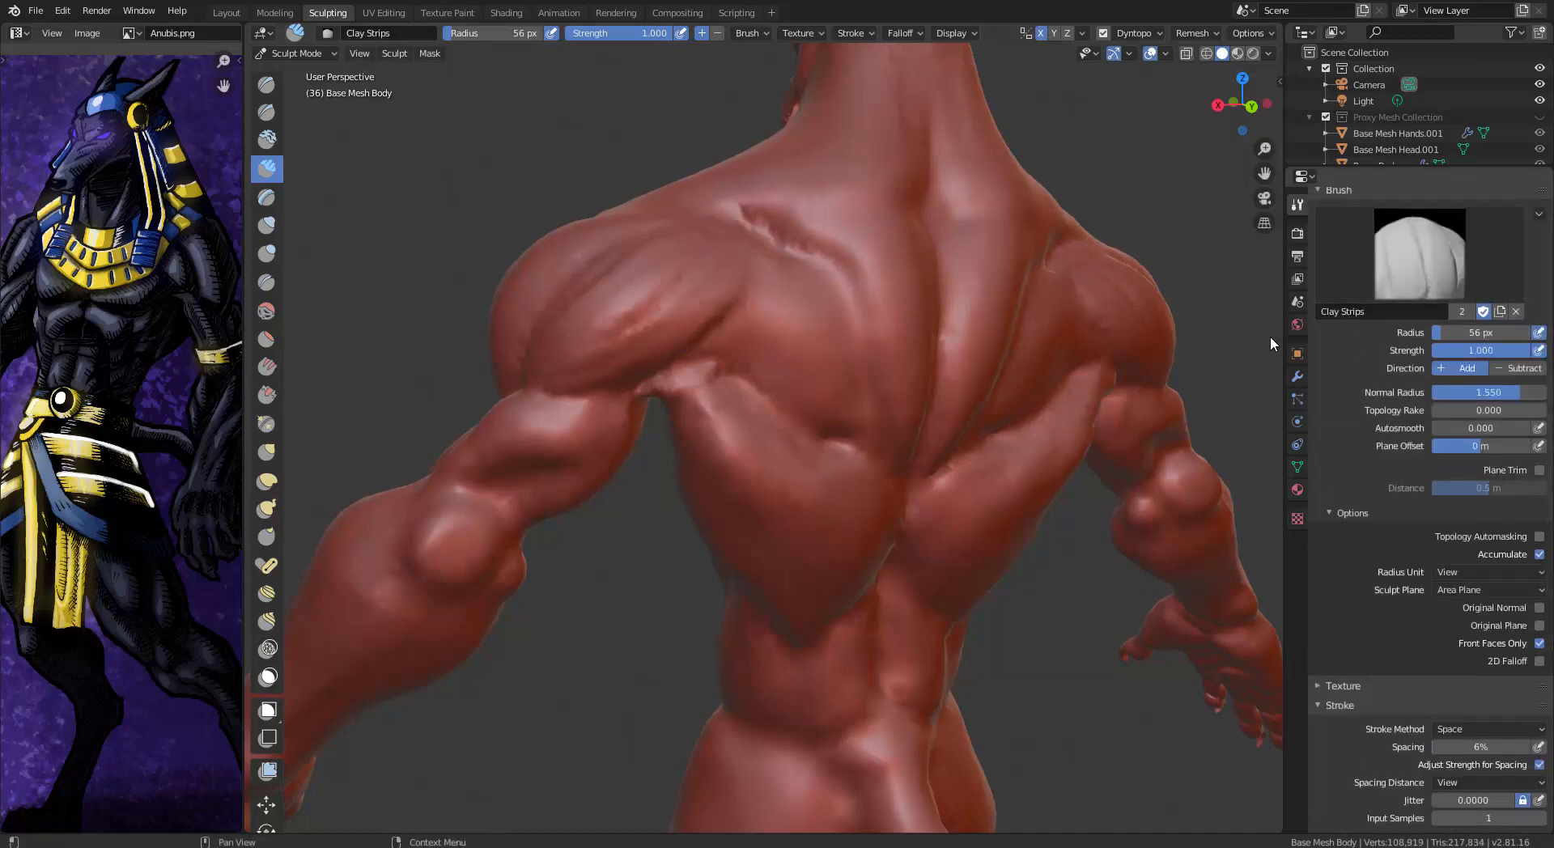
key(f)
click(728, 367)
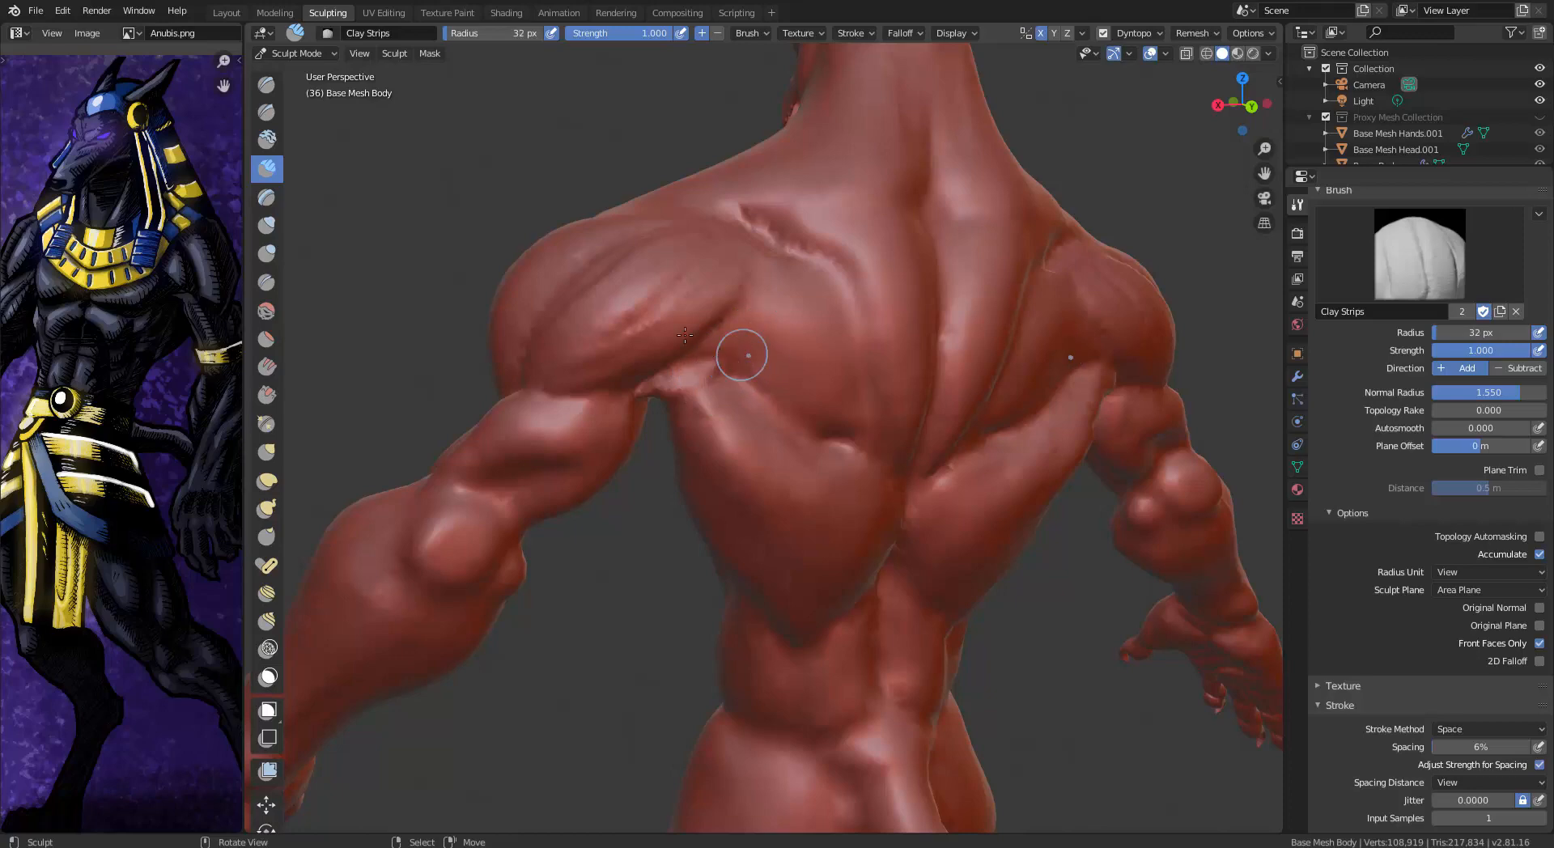
middle_drag(763, 288, 815, 277)
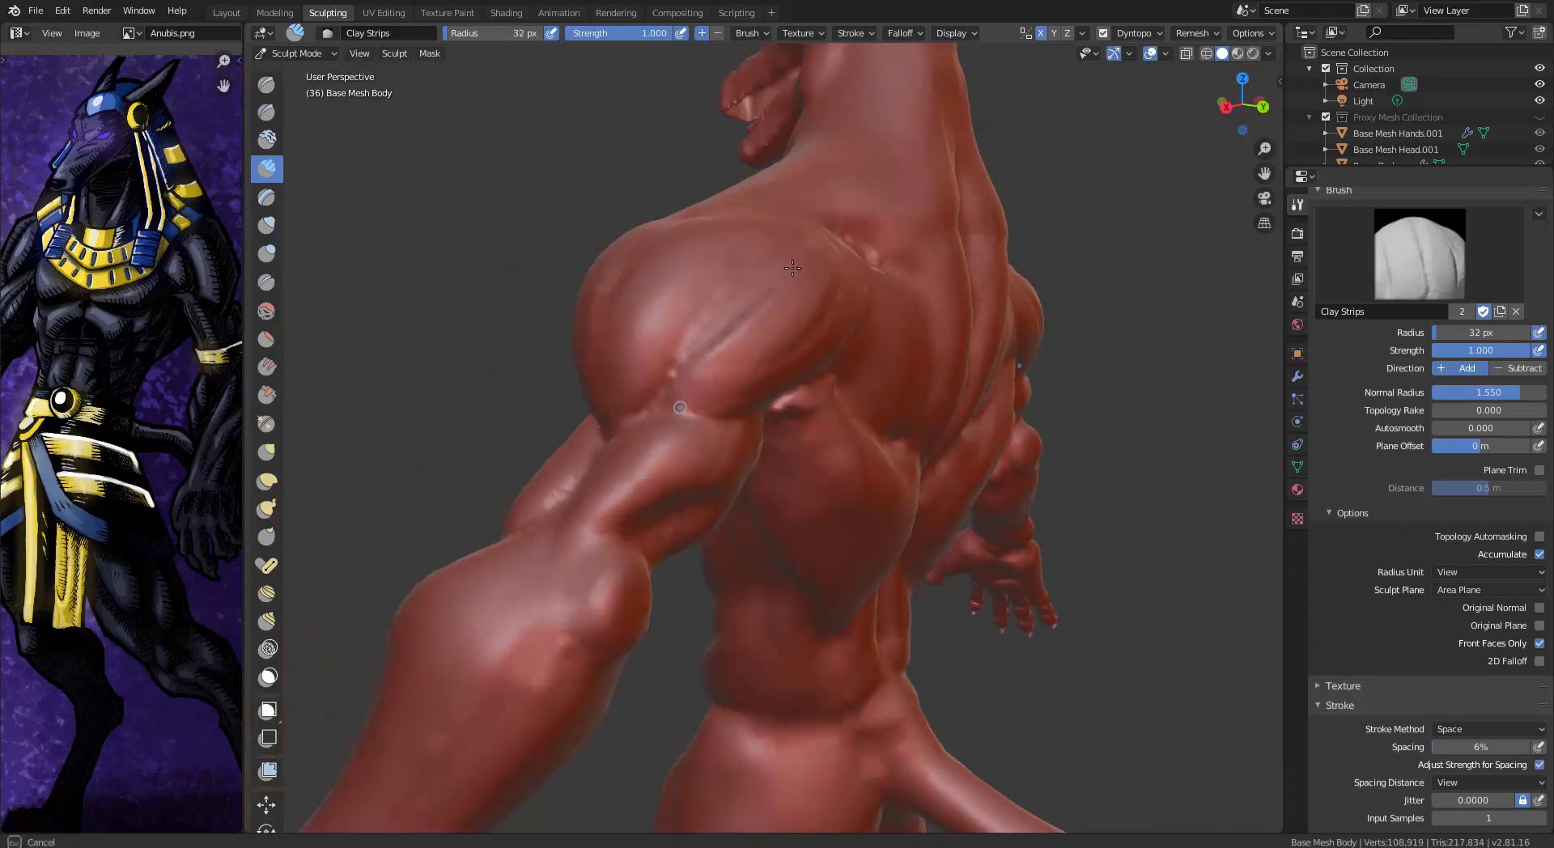
mouse_move(675, 404)
mouse_down()
mouse_move(807, 250)
mouse_move(678, 390)
mouse_move(851, 276)
mouse_move(822, 305)
mouse_up()
middle_drag(822, 305, 769, 350)
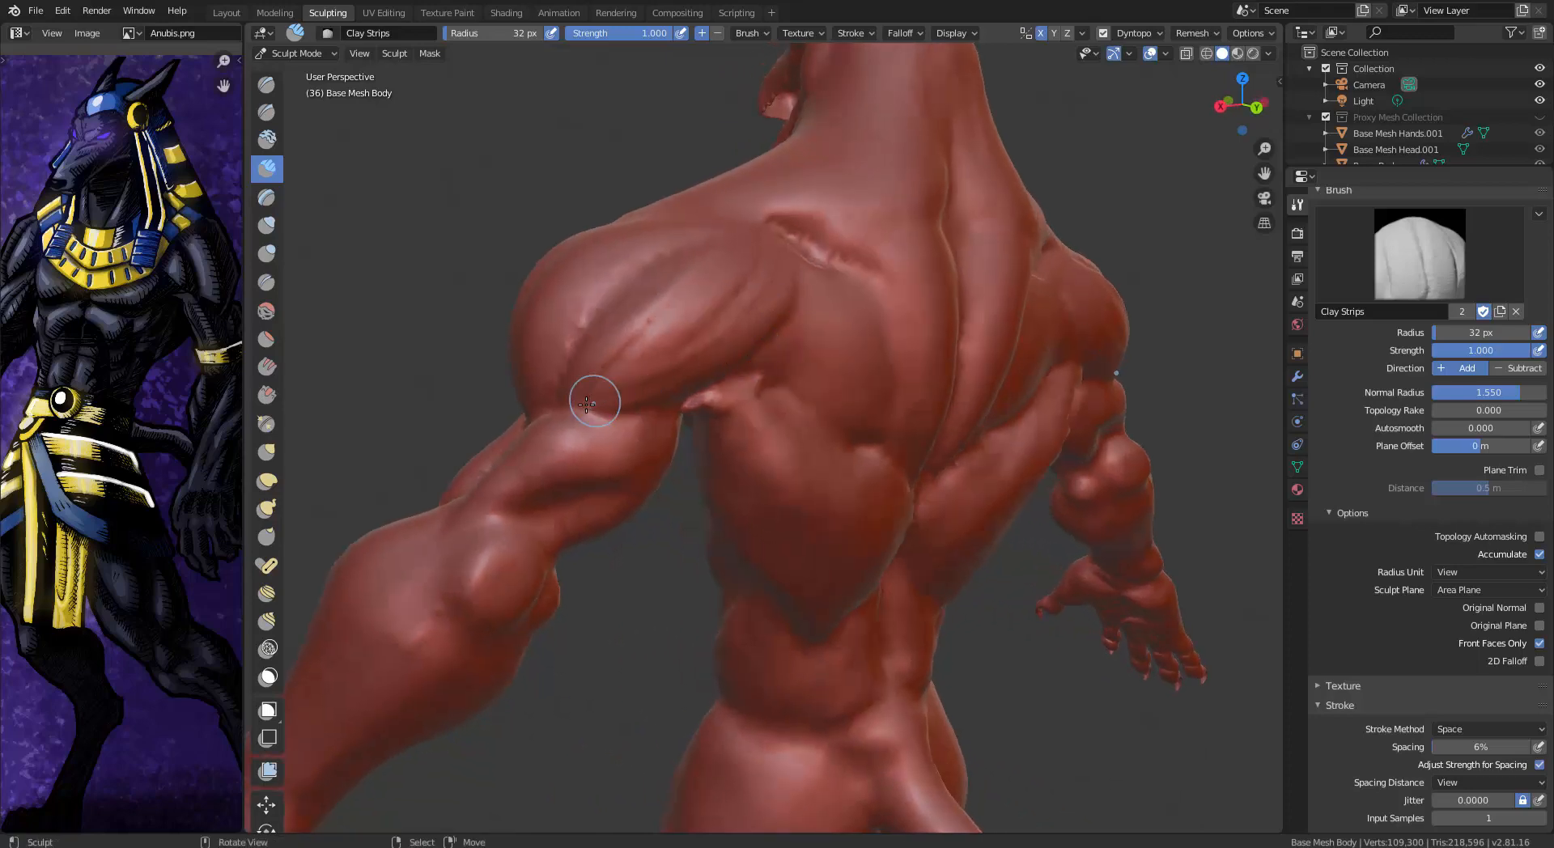
mouse_move(587, 403)
mouse_down()
mouse_move(664, 344)
mouse_move(580, 389)
mouse_move(622, 397)
mouse_move(676, 378)
mouse_move(815, 277)
mouse_move(798, 259)
mouse_move(755, 314)
mouse_up()
Build up the separate muscle forms over the left shoulder blade with short Clay Strips strokes
mouse_move(755, 314)
middle_down()
mouse_move(738, 310)
mouse_move(743, 337)
middle_up()
mouse_move(762, 280)
mouse_down()
mouse_move(732, 298)
mouse_move(796, 280)
mouse_move(824, 320)
mouse_move(809, 278)
mouse_move(737, 299)
mouse_move(809, 312)
mouse_move(792, 270)
mouse_move(749, 271)
mouse_move(740, 303)
mouse_move(807, 302)
mouse_move(751, 253)
mouse_move(716, 356)
mouse_move(729, 350)
mouse_move(779, 408)
mouse_move(809, 389)
mouse_move(847, 432)
mouse_move(836, 407)
mouse_move(778, 415)
mouse_move(722, 372)
mouse_move(677, 260)
mouse_up()
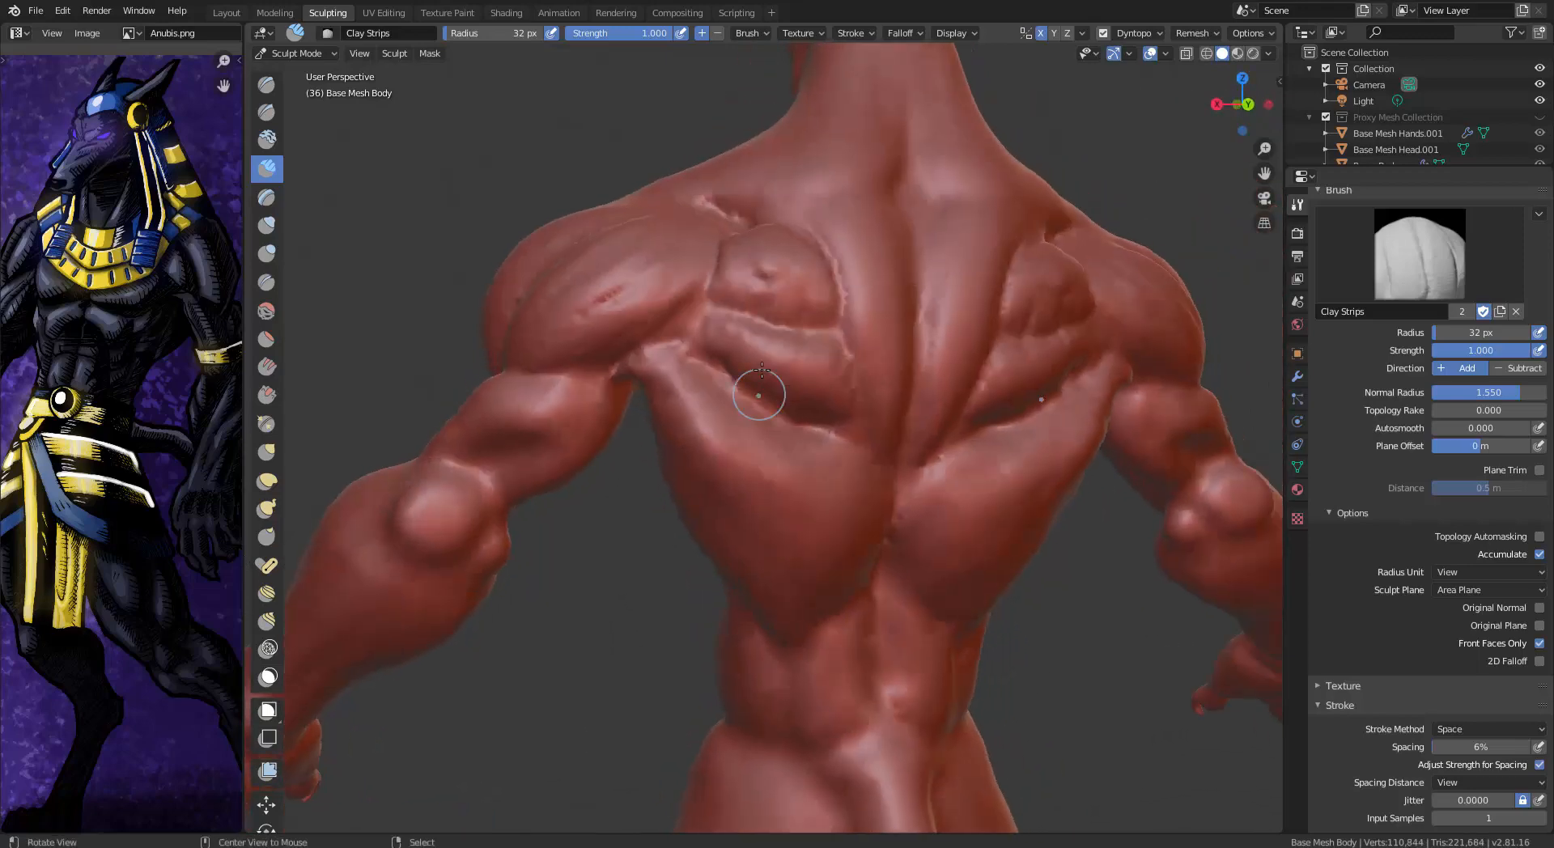
middle_drag(779, 387, 824, 246)
drag(733, 303, 823, 369)
mouse_move(747, 316)
mouse_down()
mouse_move(859, 387)
mouse_move(842, 366)
mouse_up()
drag(783, 325, 789, 328)
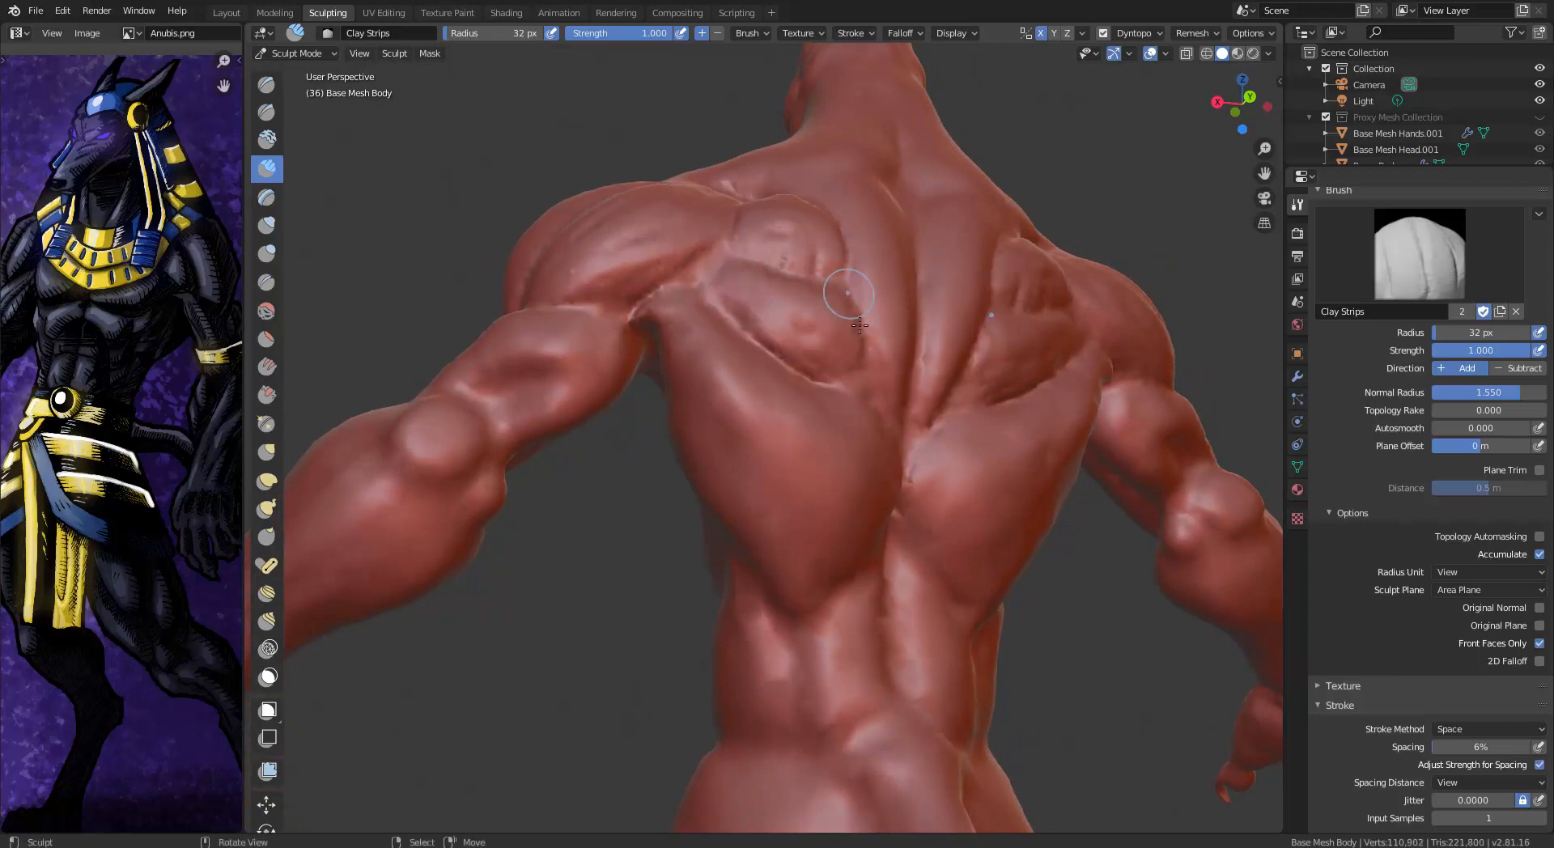
mouse_move(789, 328)
middle_down()
mouse_move(821, 365)
mouse_move(769, 276)
mouse_move(740, 261)
middle_up()
drag(767, 285, 688, 252)
Carve a crease across the top of the left shoulder, between neck and deltoid, with the Draw Sharp brush
middle_drag(765, 236, 845, 305)
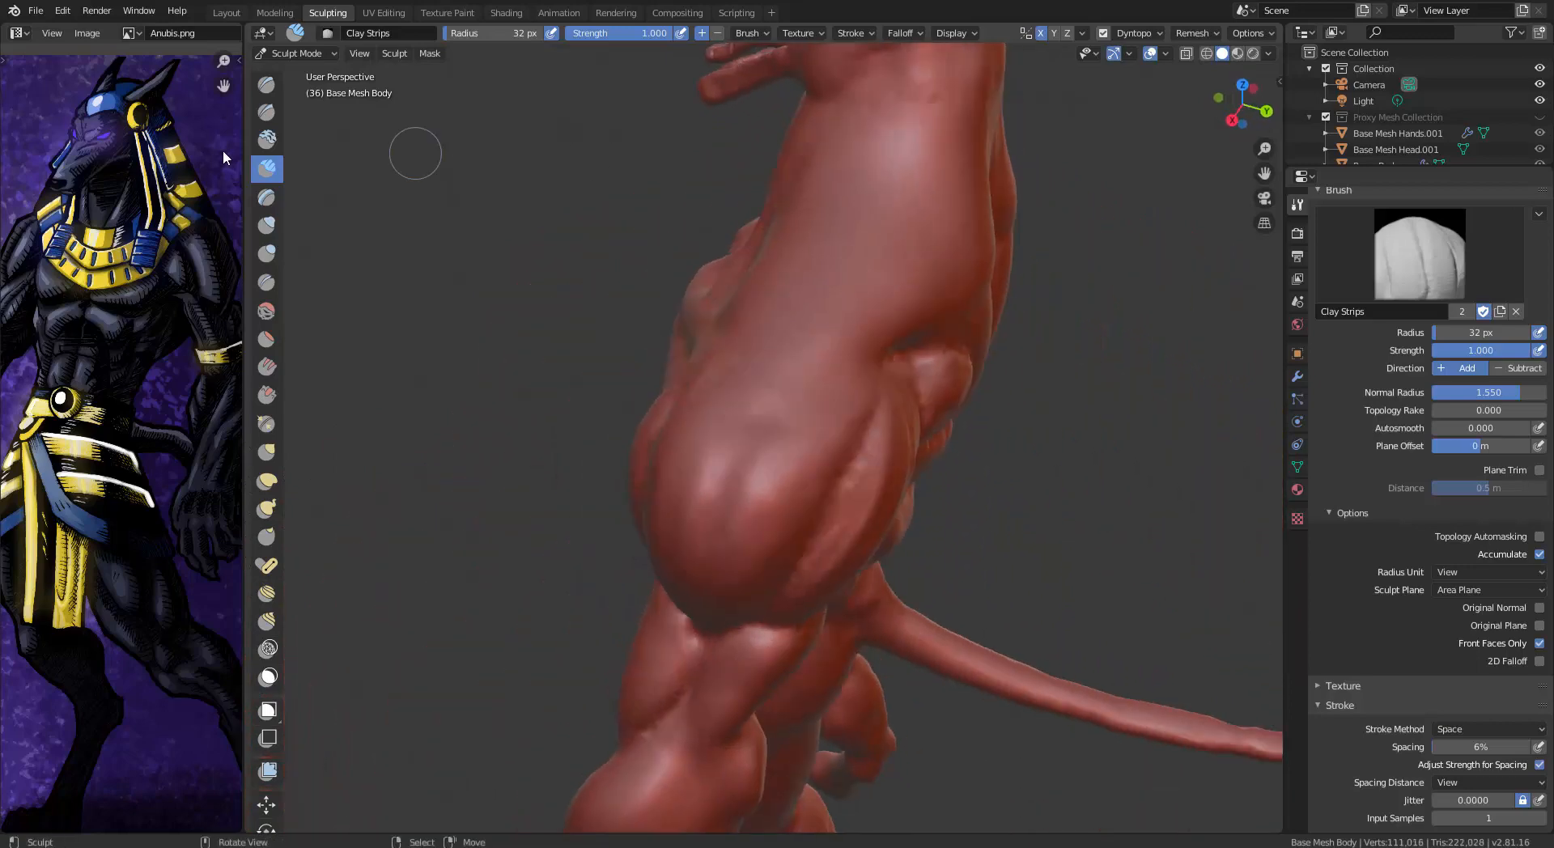
click(266, 112)
drag(950, 338, 818, 377)
drag(912, 347, 804, 383)
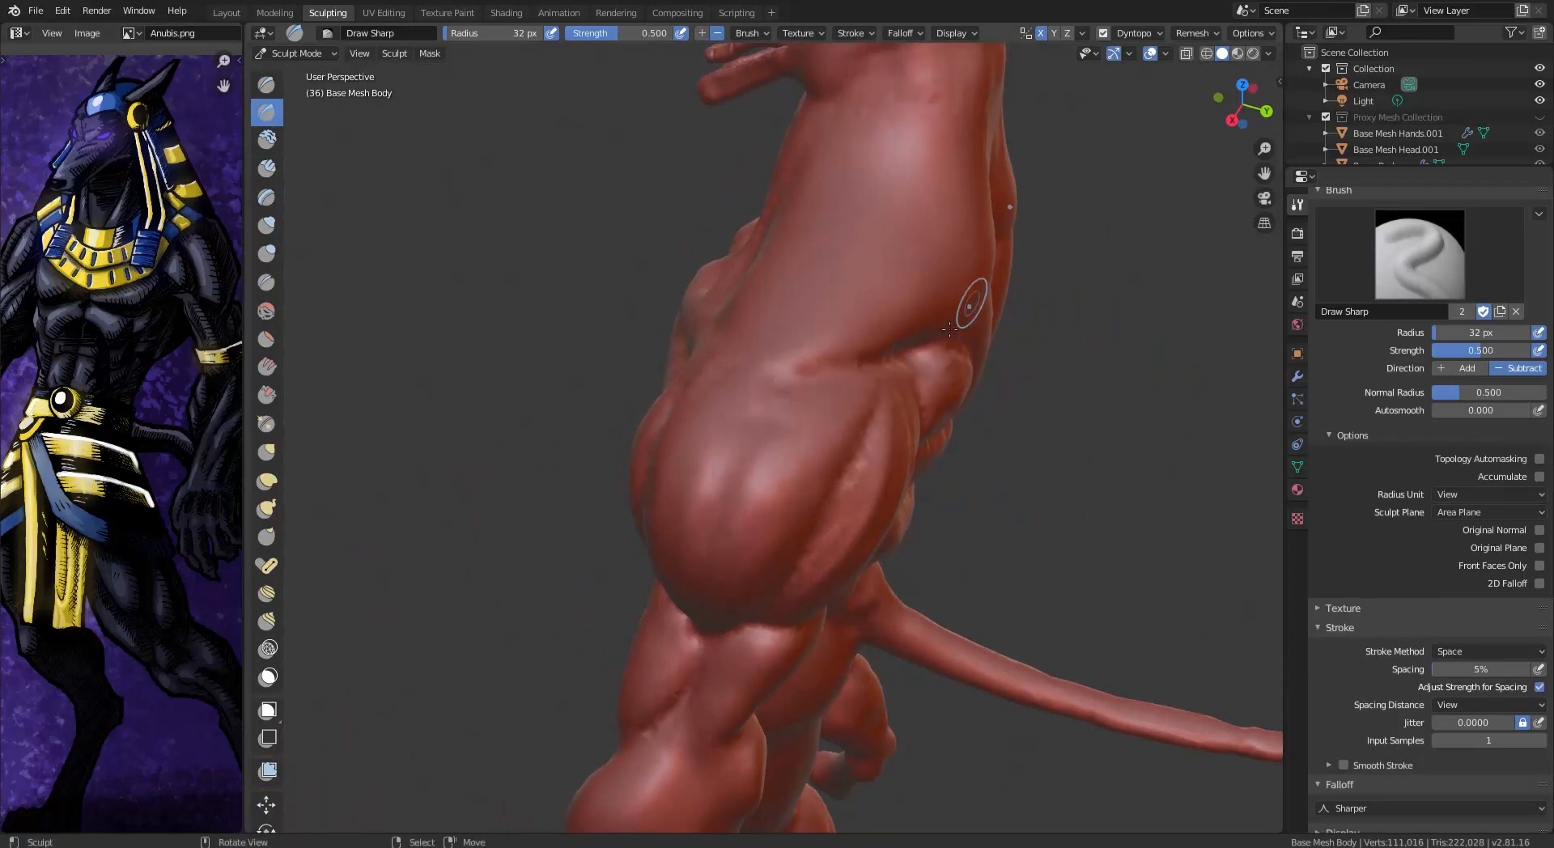
middle_drag(971, 305, 982, 290)
drag(878, 418, 790, 383)
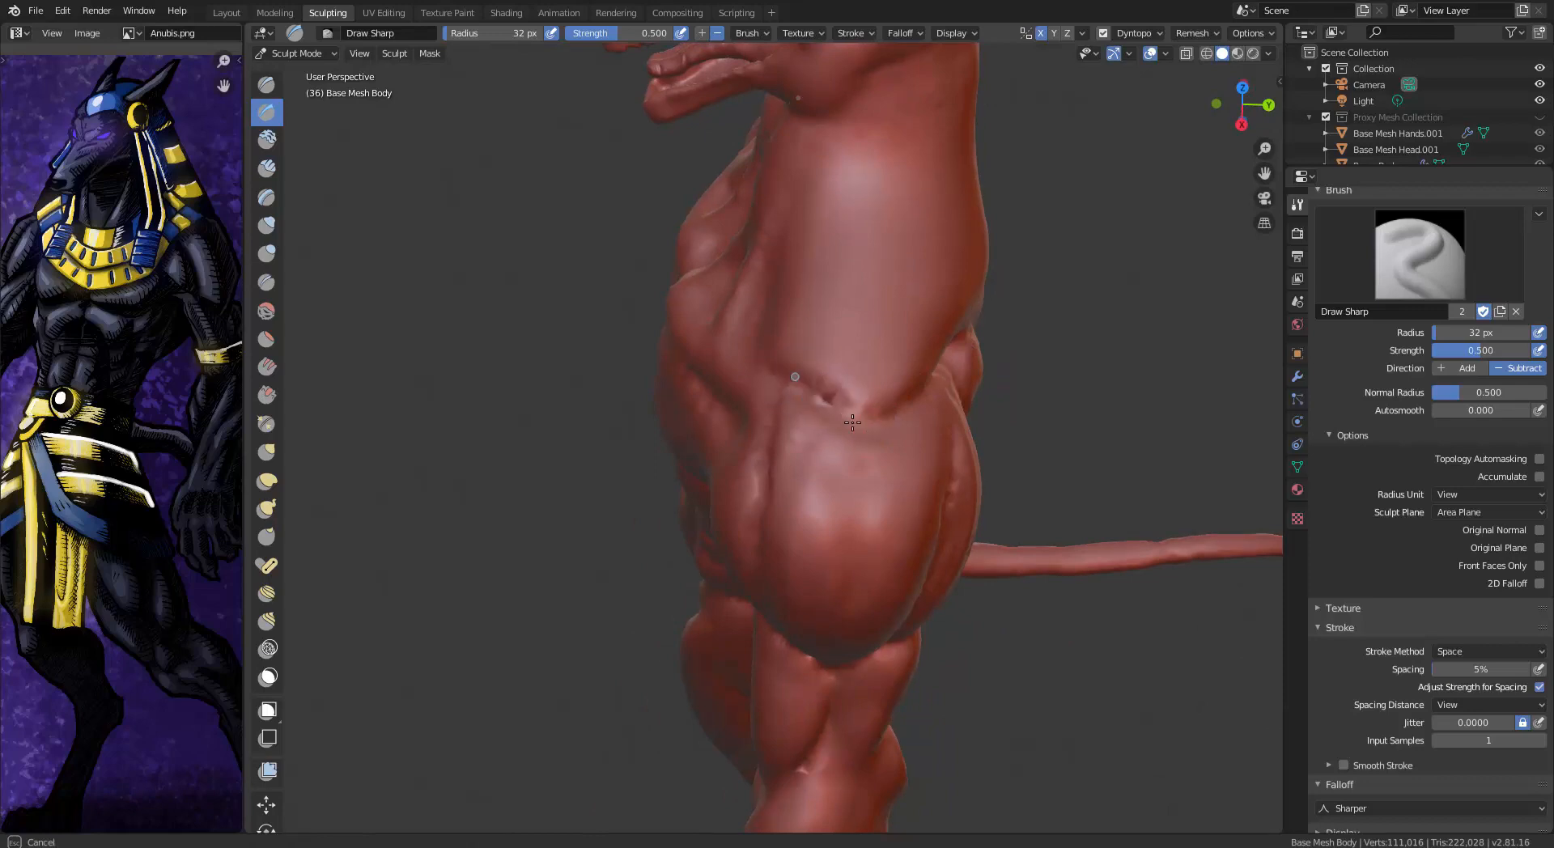
drag(885, 421, 789, 374)
Fill the deep gap between the trapezius and left shoulder blade using the Fill/Deepen brush at 64 px radius
middle_drag(1044, 335, 933, 278)
middle_drag(867, 191, 878, 233)
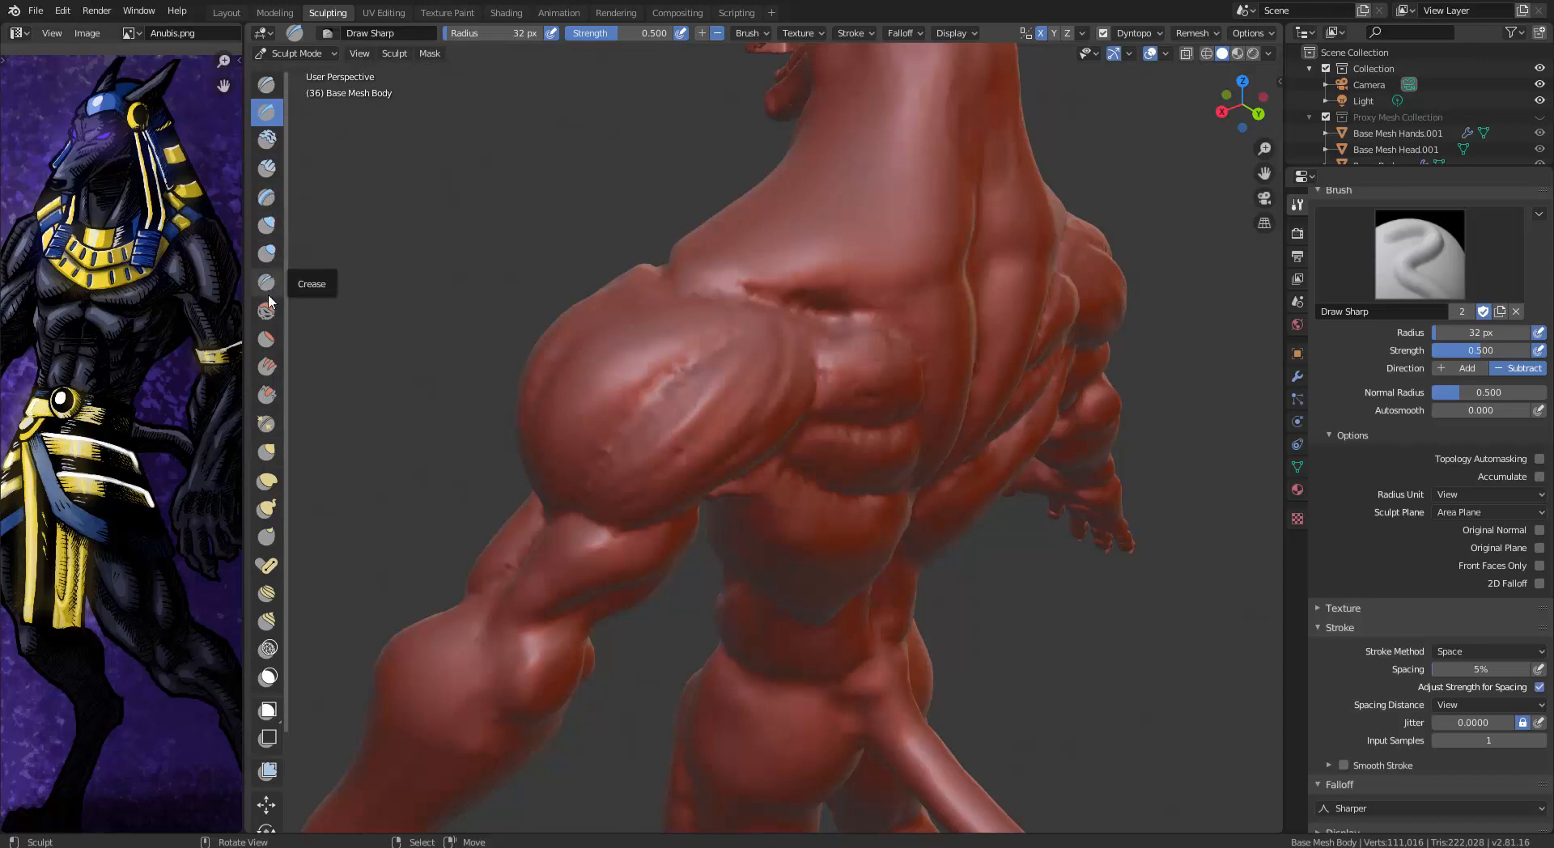
click(268, 368)
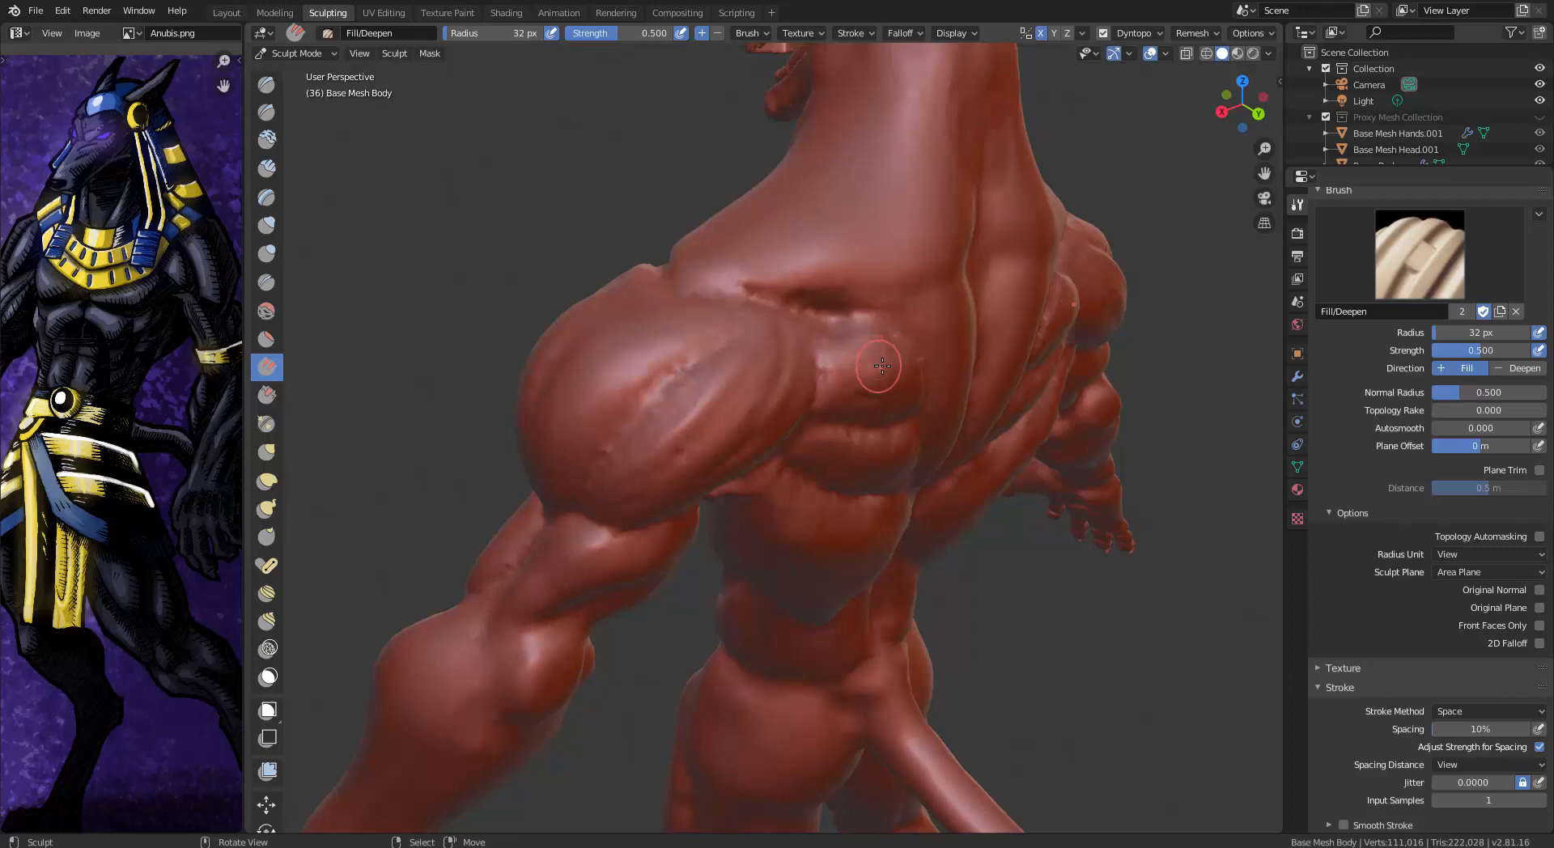
key(f)
click(931, 366)
key(f)
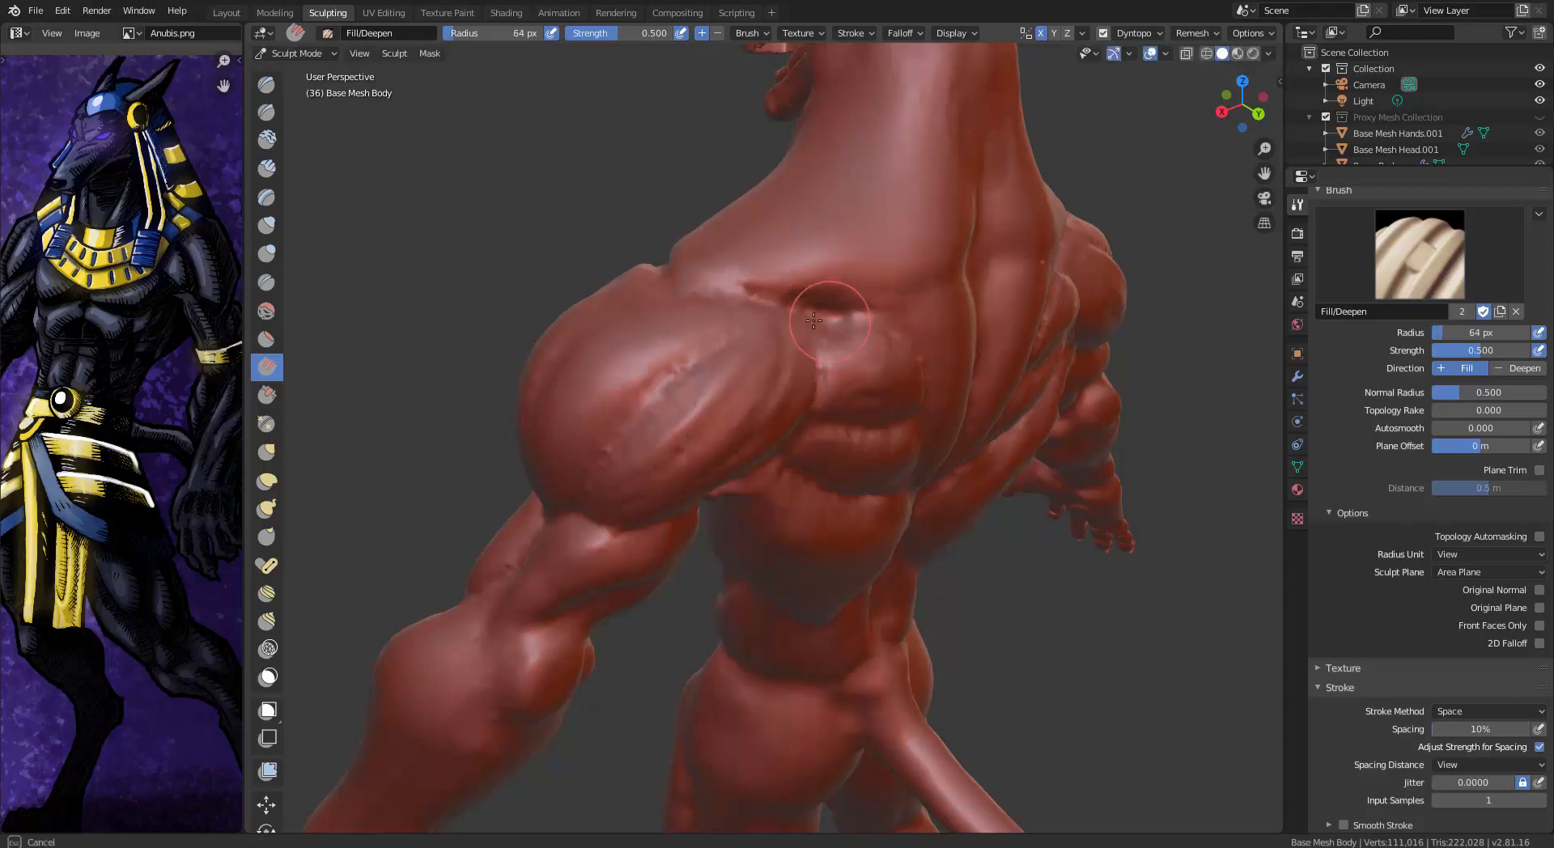
mouse_move(820, 317)
mouse_down()
mouse_move(845, 314)
mouse_move(793, 310)
mouse_up()
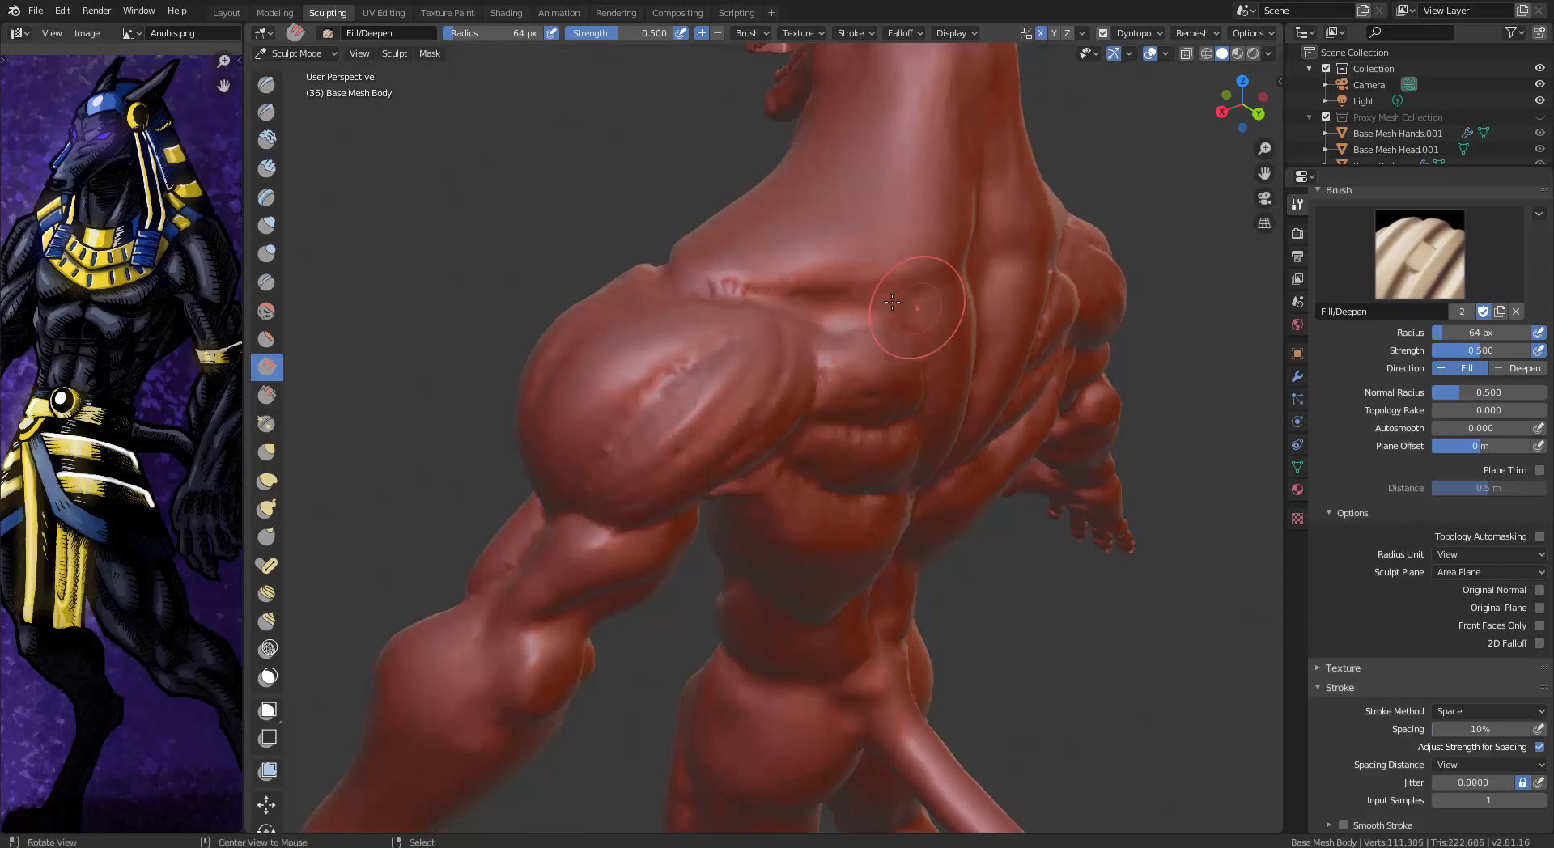
Soften the creases between the shoulder blade muscles and above the latissimus with Fill/Deepen strokes
mouse_move(919, 312)
middle_down()
mouse_move(812, 267)
mouse_move(819, 305)
middle_up()
drag(832, 323, 802, 262)
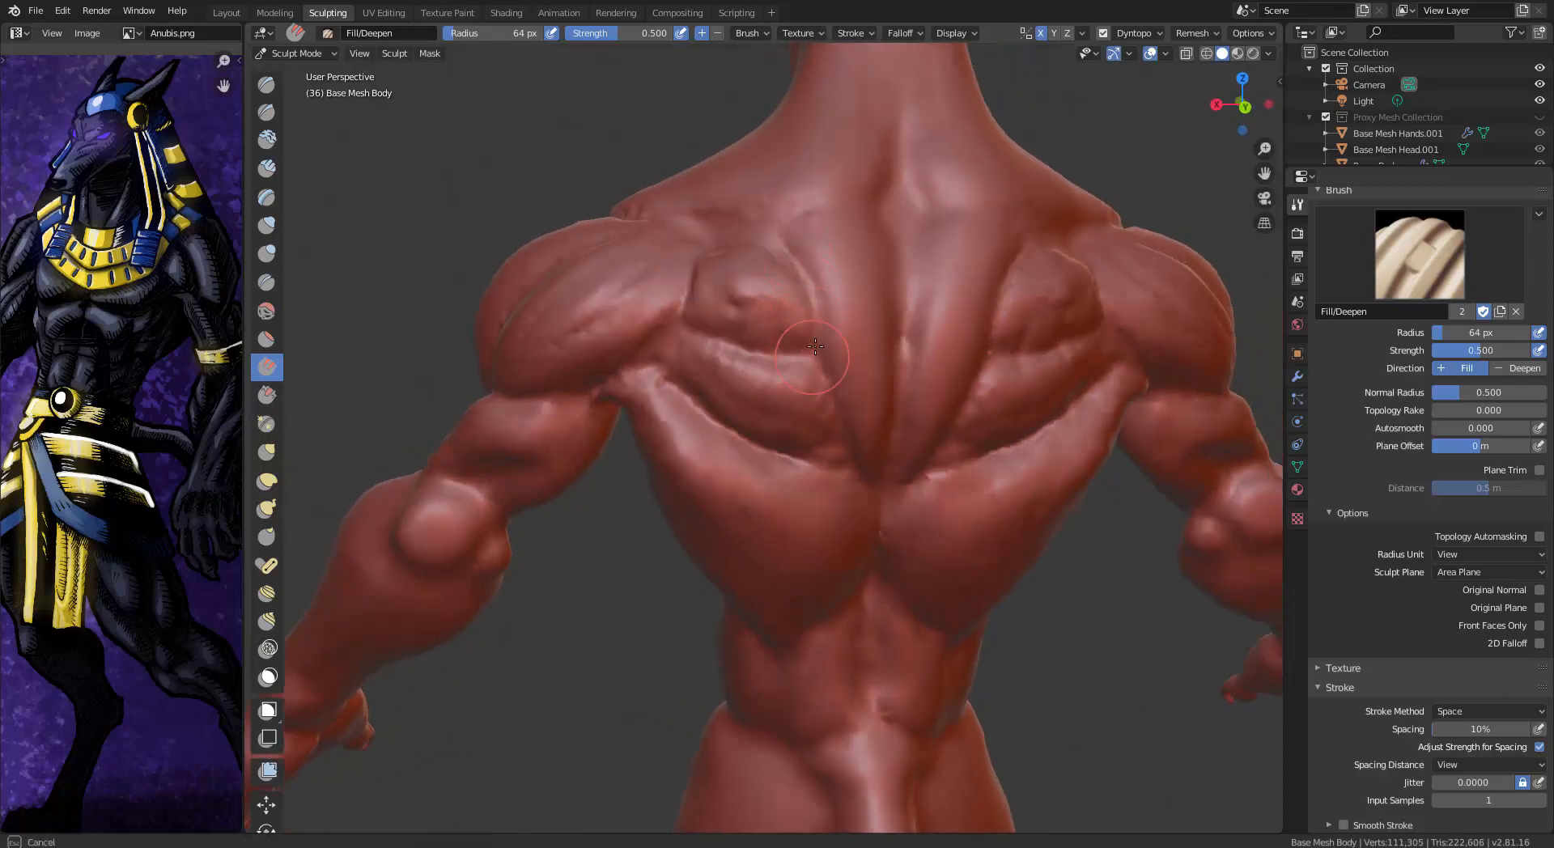
drag(777, 358, 803, 371)
mouse_move(693, 377)
mouse_down()
mouse_move(770, 444)
mouse_move(688, 409)
mouse_move(732, 444)
mouse_move(801, 459)
mouse_move(791, 409)
mouse_move(798, 434)
mouse_up()
Fill the grooves along the spine, the lower trapezius and the latissimus's lower edge with Fill/Deepen strokes
middle_drag(798, 434, 867, 197)
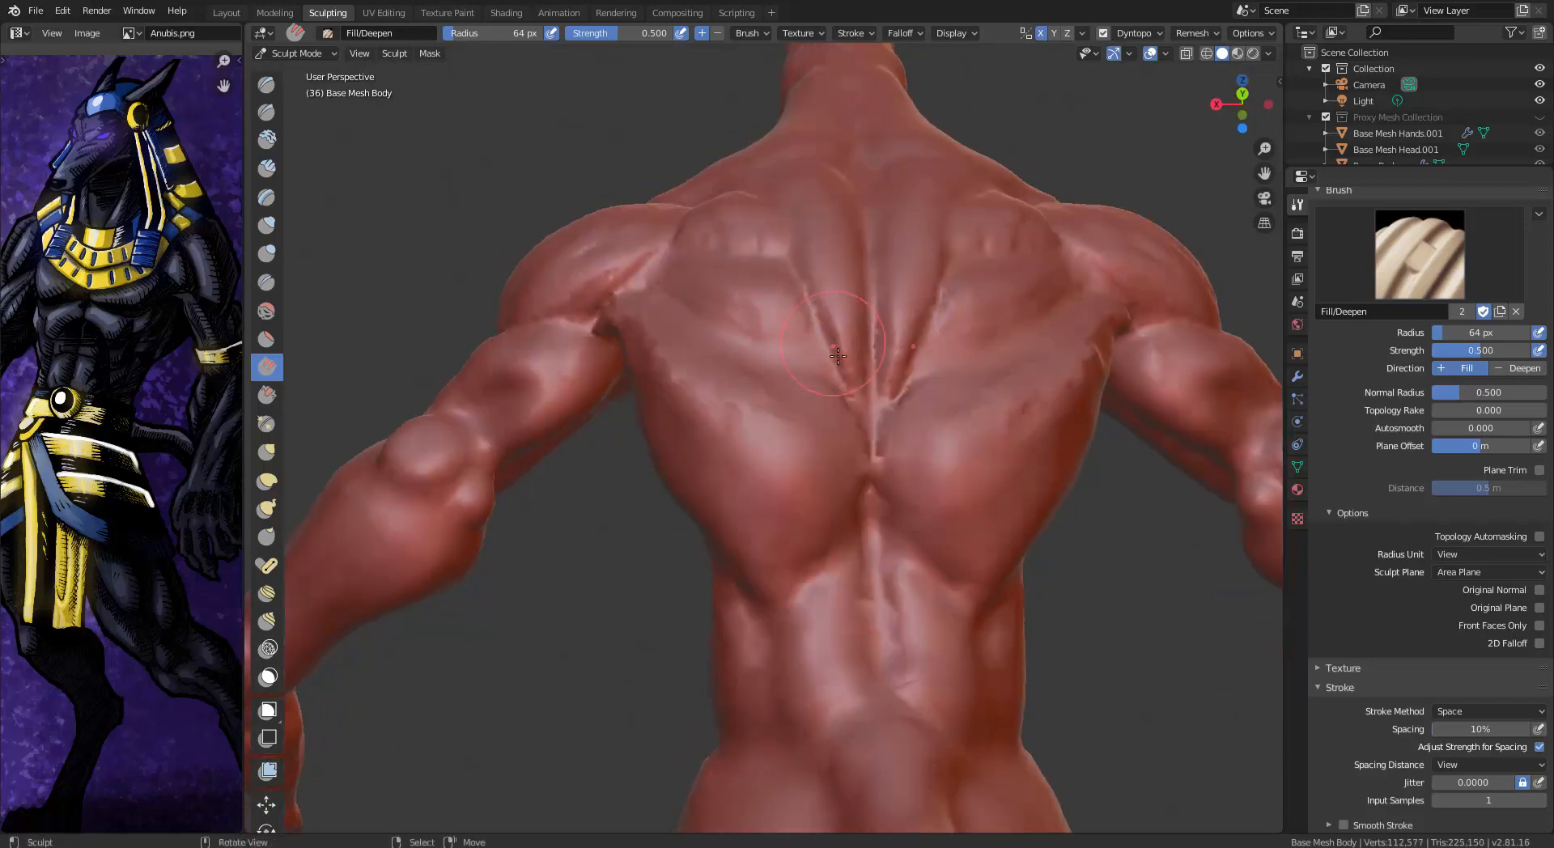
drag(838, 356, 837, 365)
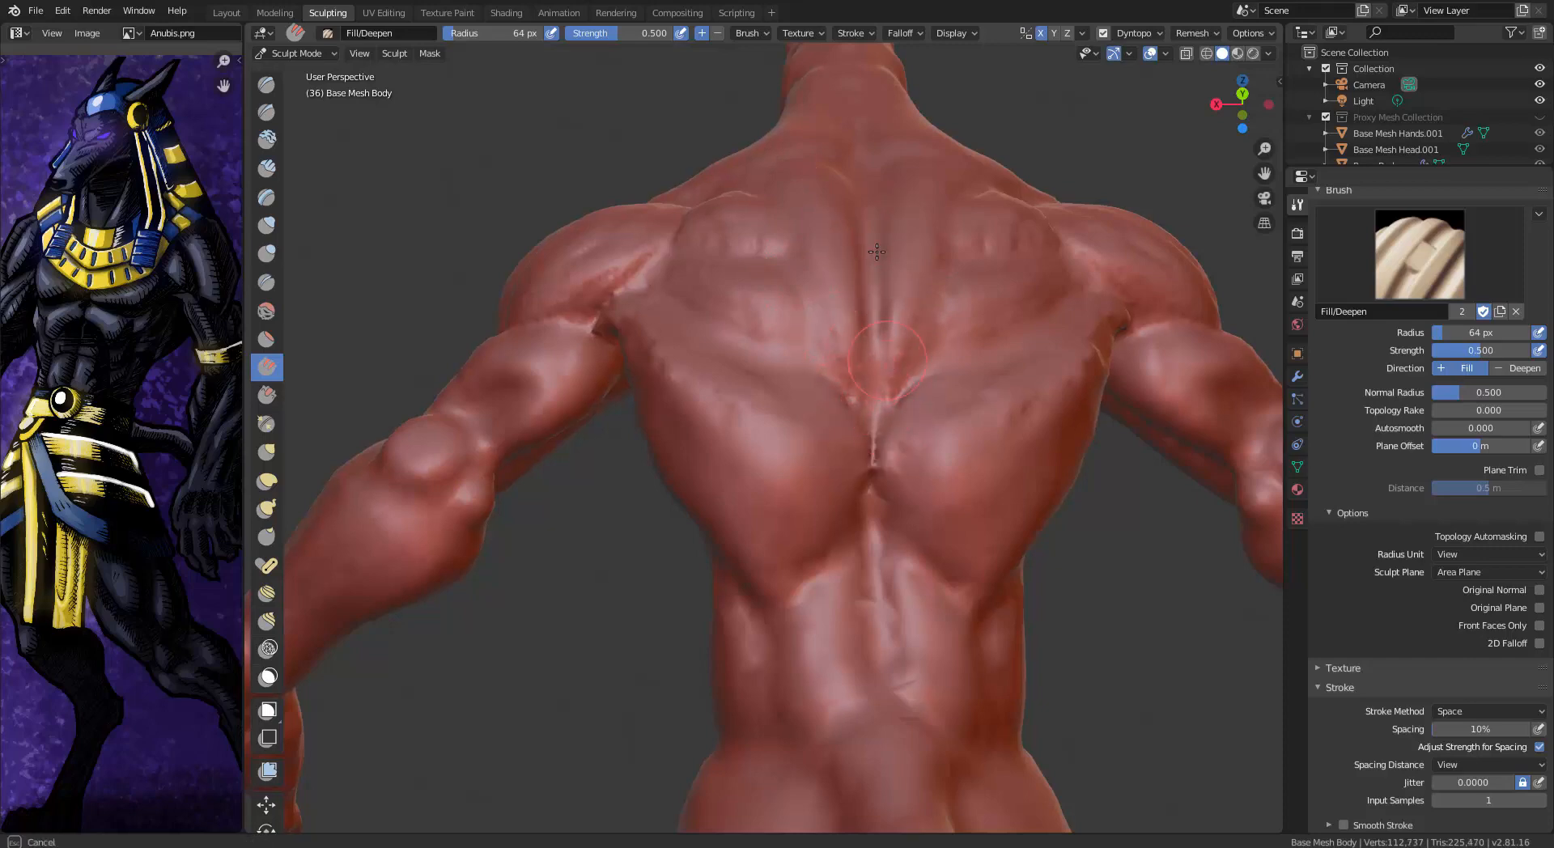
mouse_move(886, 384)
mouse_down()
mouse_move(878, 566)
mouse_move(896, 658)
mouse_up()
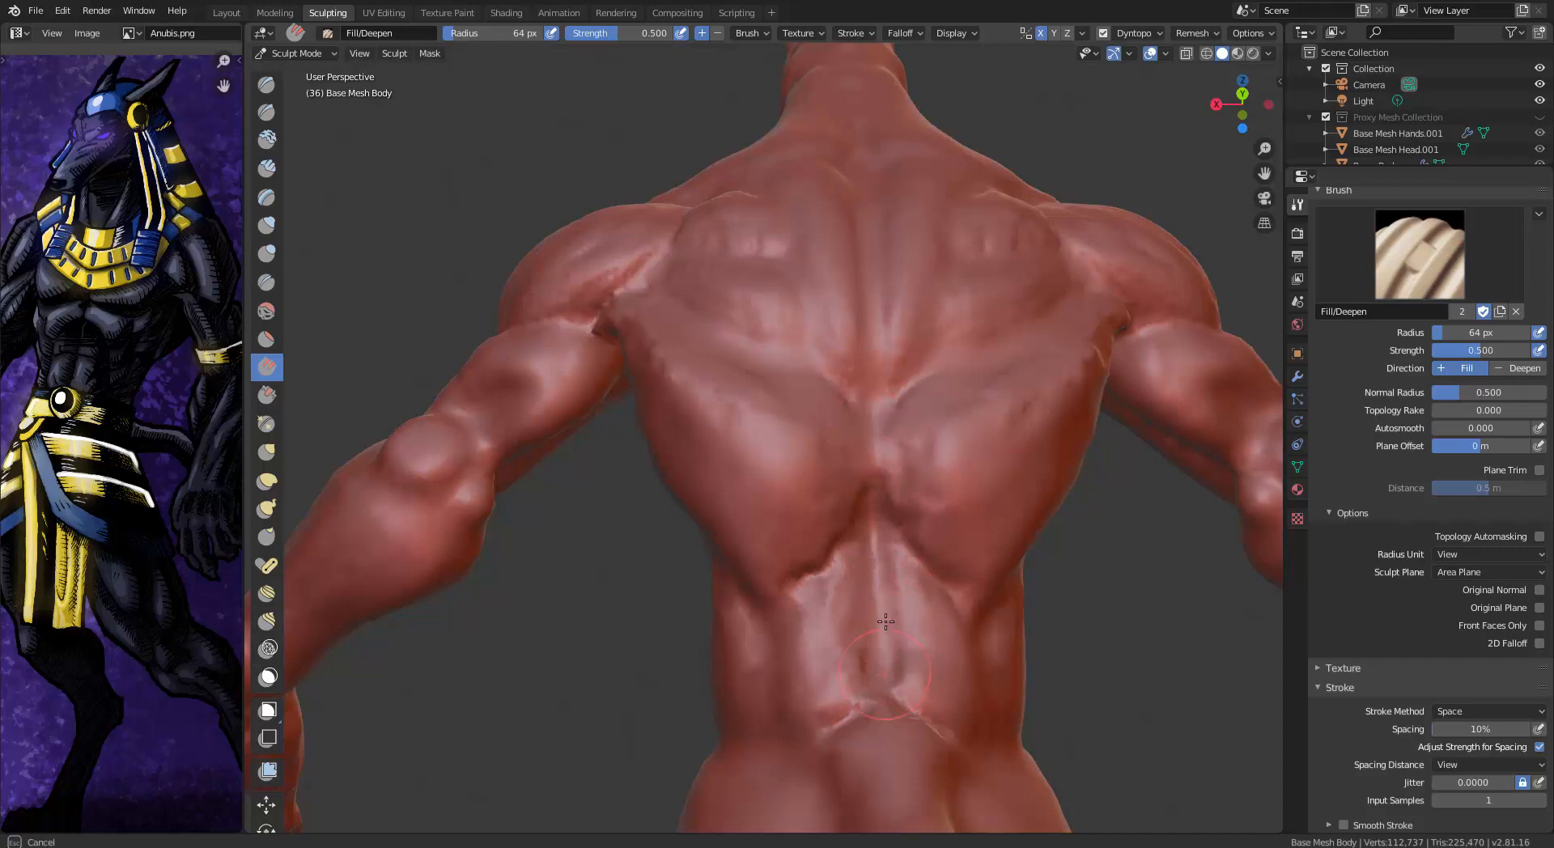
drag(814, 581, 830, 577)
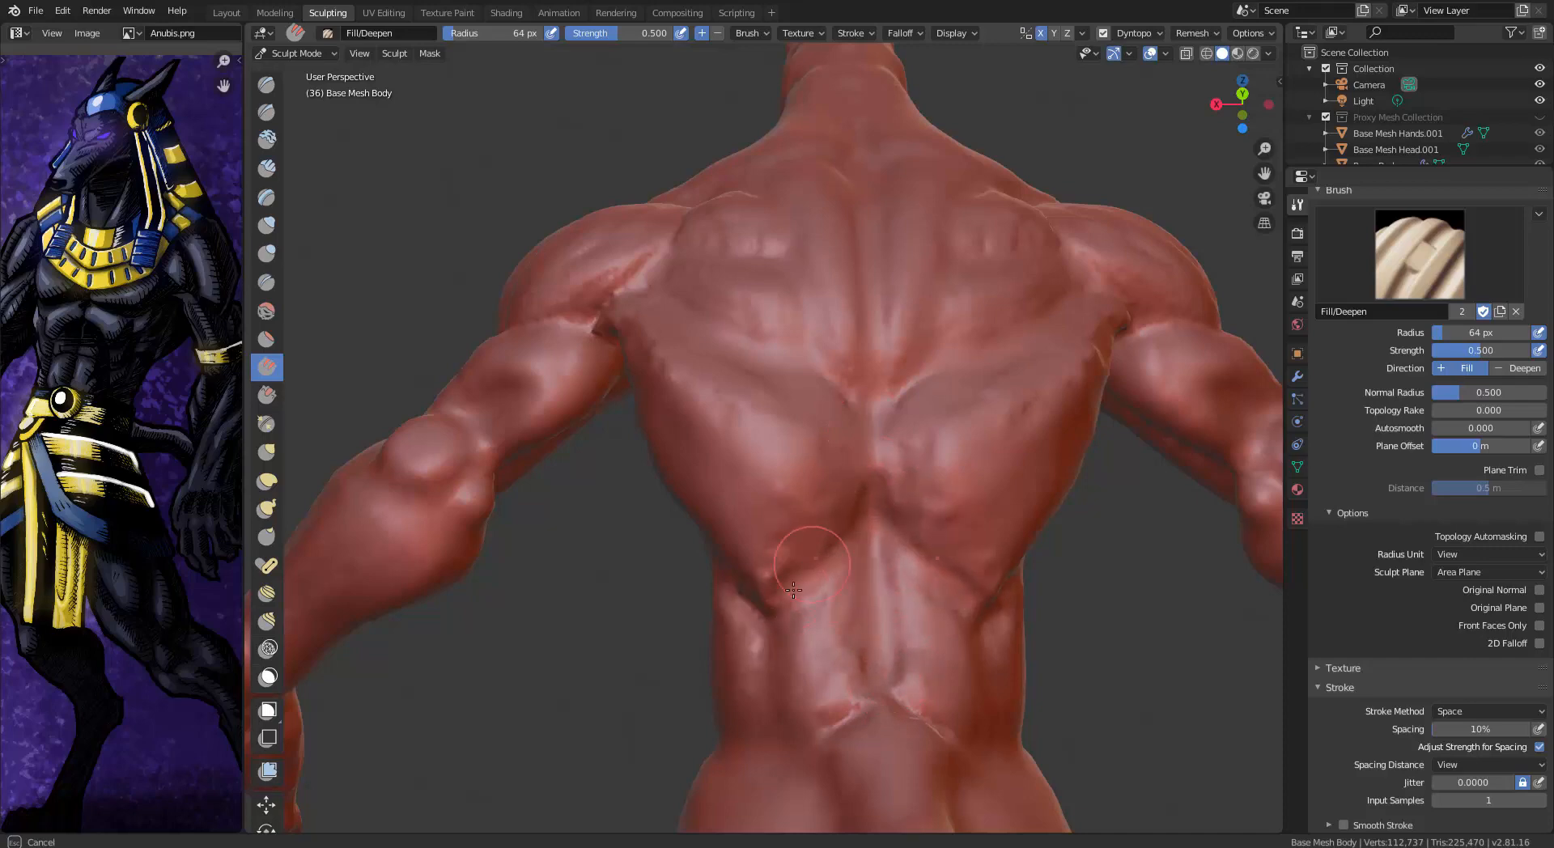
mouse_move(831, 547)
middle_down()
mouse_move(895, 593)
mouse_move(798, 370)
middle_up()
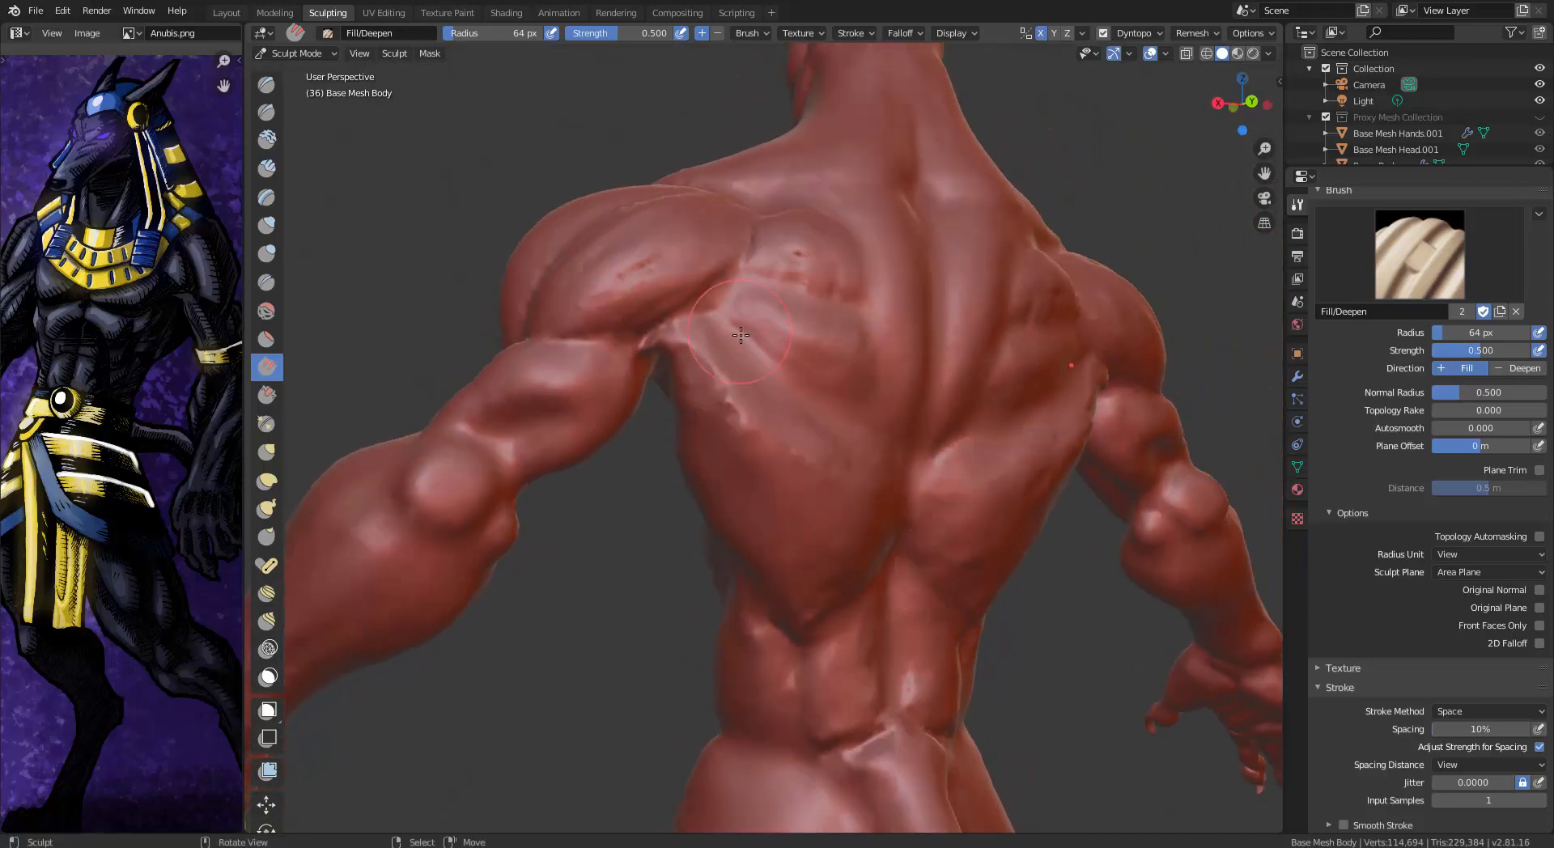
Smooth the top of the left latissimus below the armpit with Fill/Deepen strokes
drag(749, 403, 708, 377)
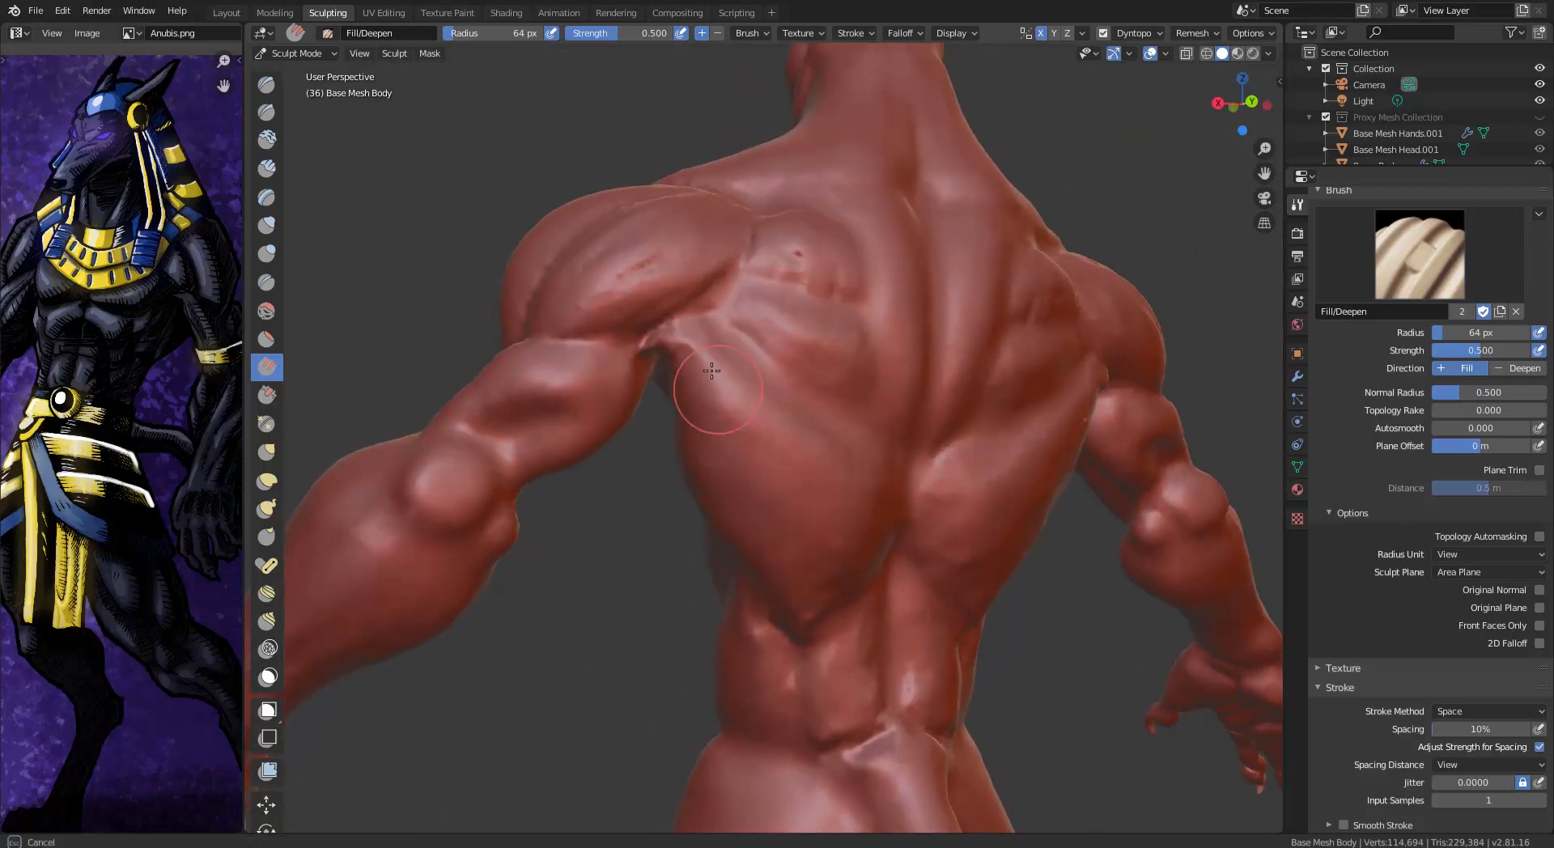
drag(675, 341, 708, 369)
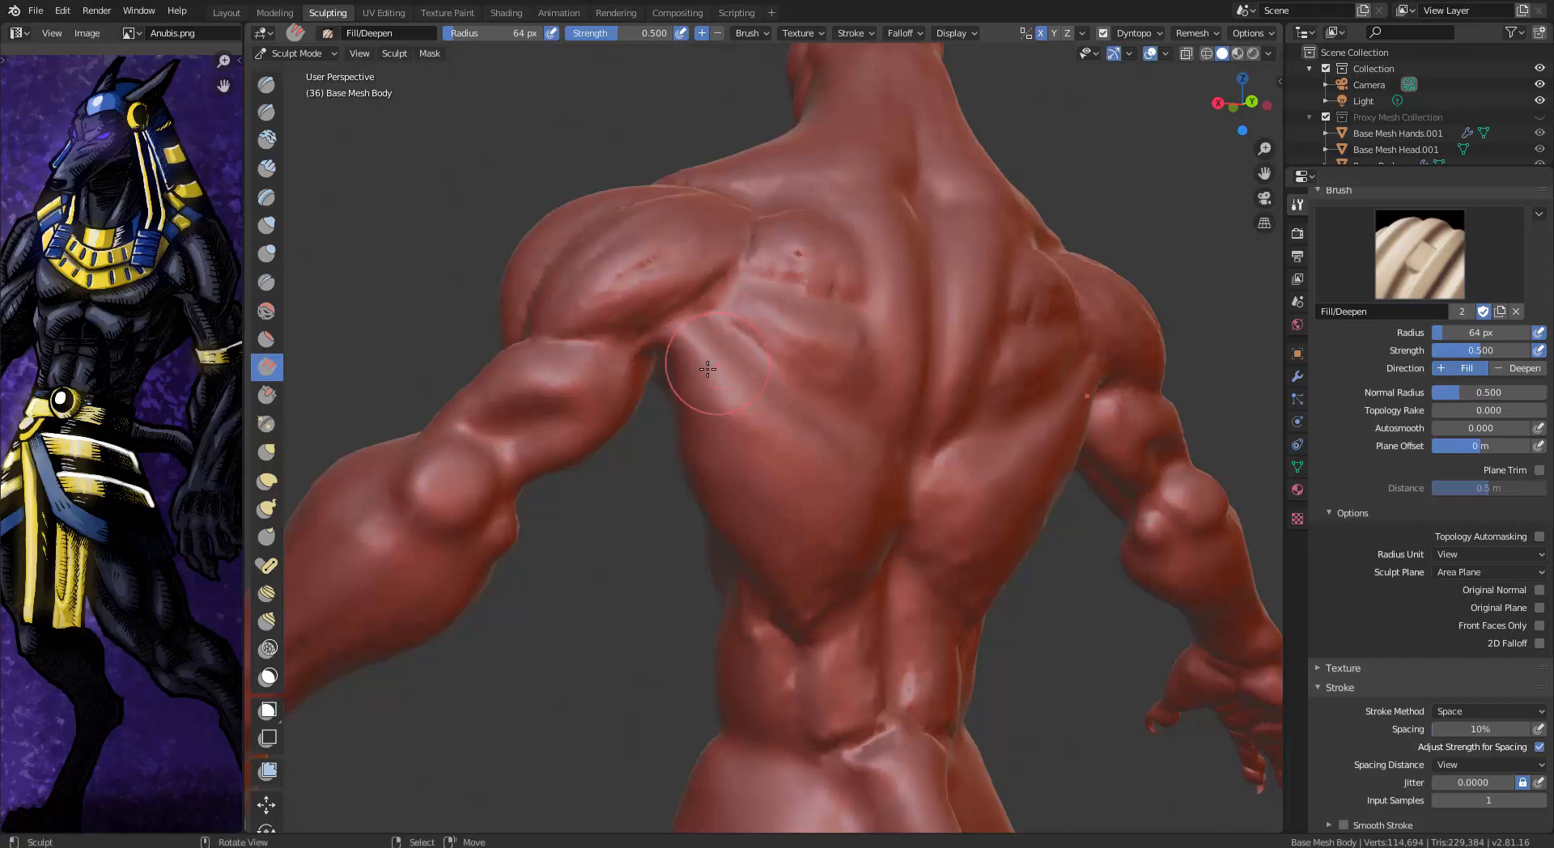
middle_drag(735, 418, 721, 399)
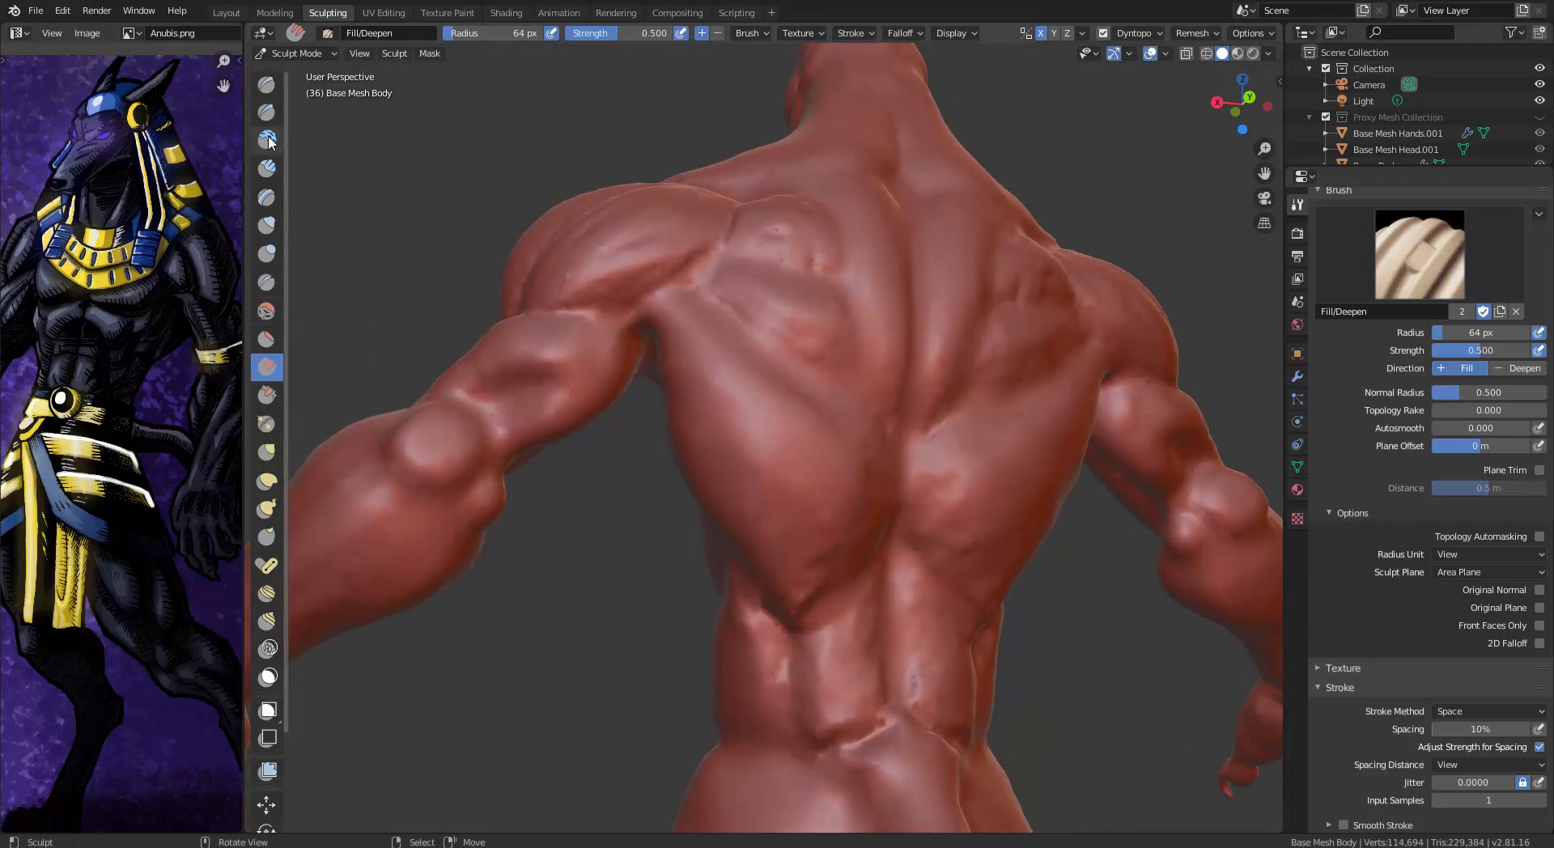
Build up the junction between the left upper arm and the rear armpit using the Clay brush at 40 px radius
click(268, 140)
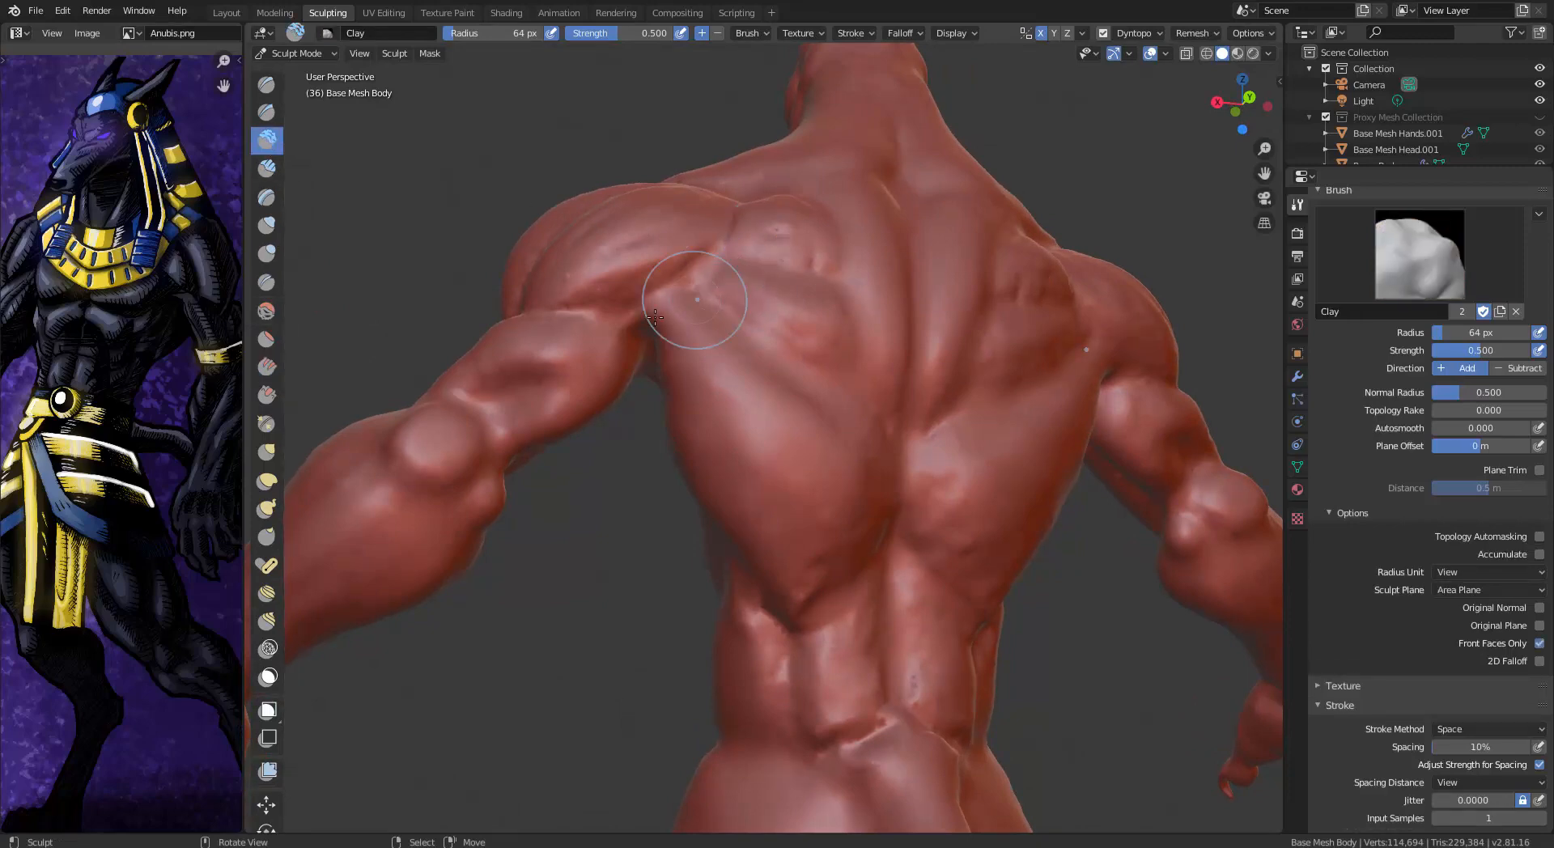
key(bracketleft)
key(bracketleft)
key(bracketleft)
key(bracketleft)
drag(617, 320, 634, 374)
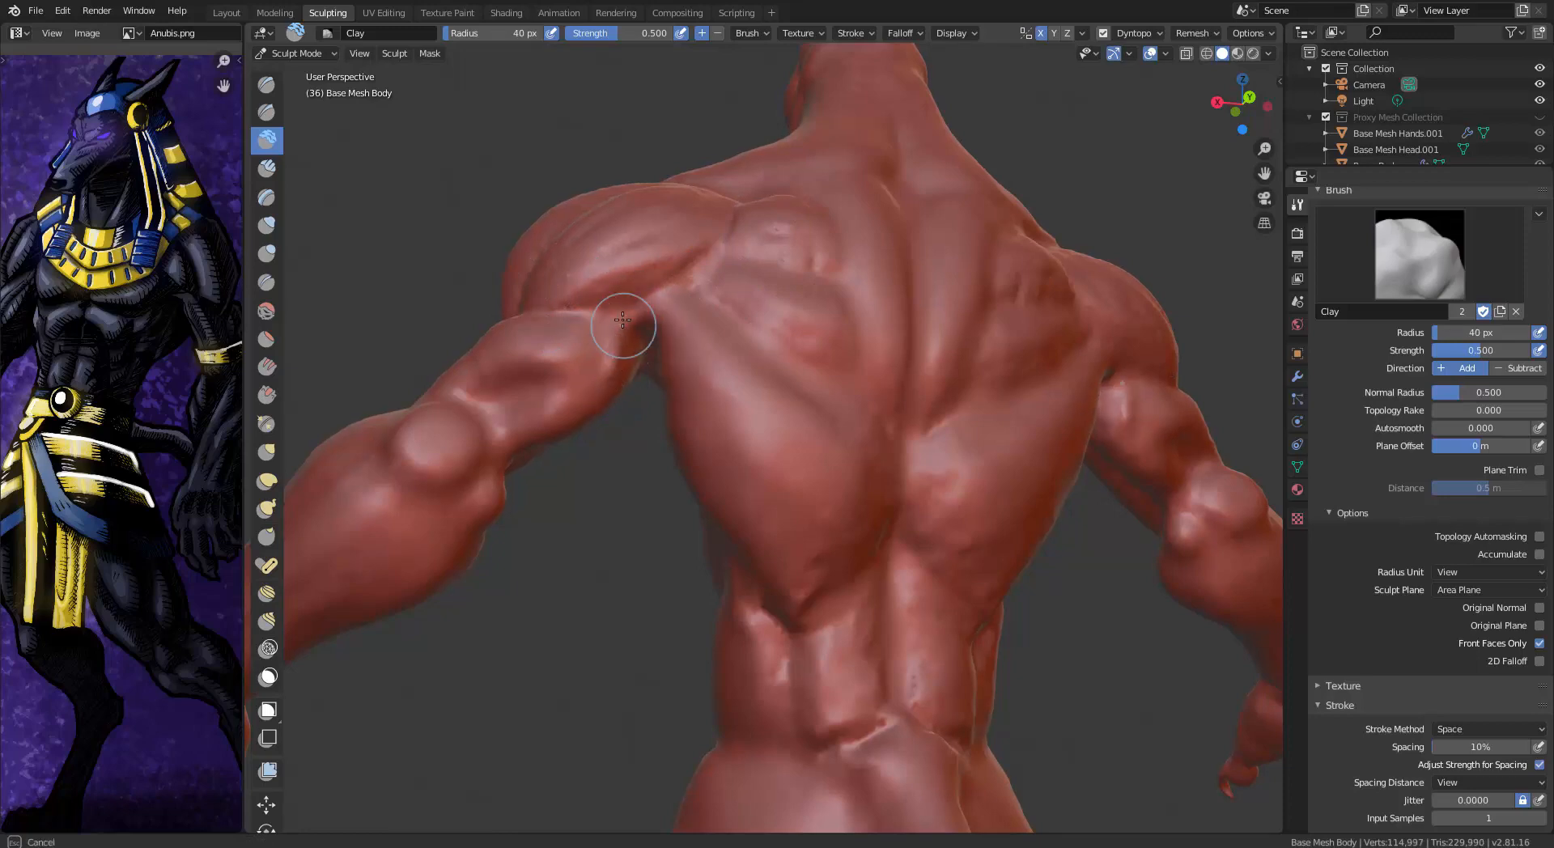
mouse_move(622, 320)
mouse_down()
mouse_move(756, 208)
mouse_move(677, 330)
mouse_up()
middle_drag(676, 330, 651, 292)
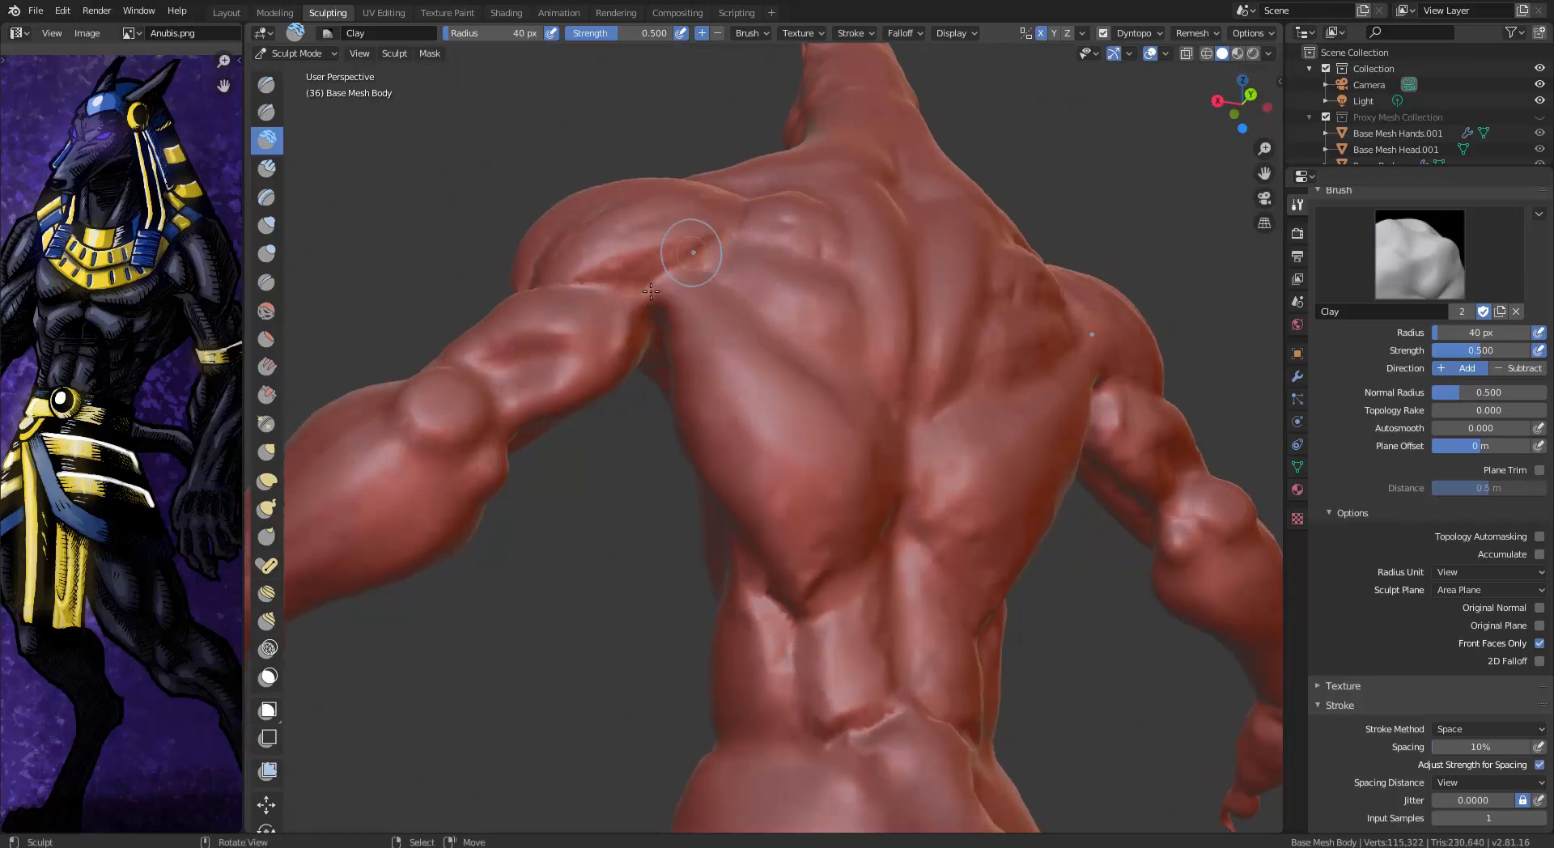
mouse_move(642, 292)
mouse_down()
mouse_move(633, 346)
mouse_move(607, 351)
mouse_up()
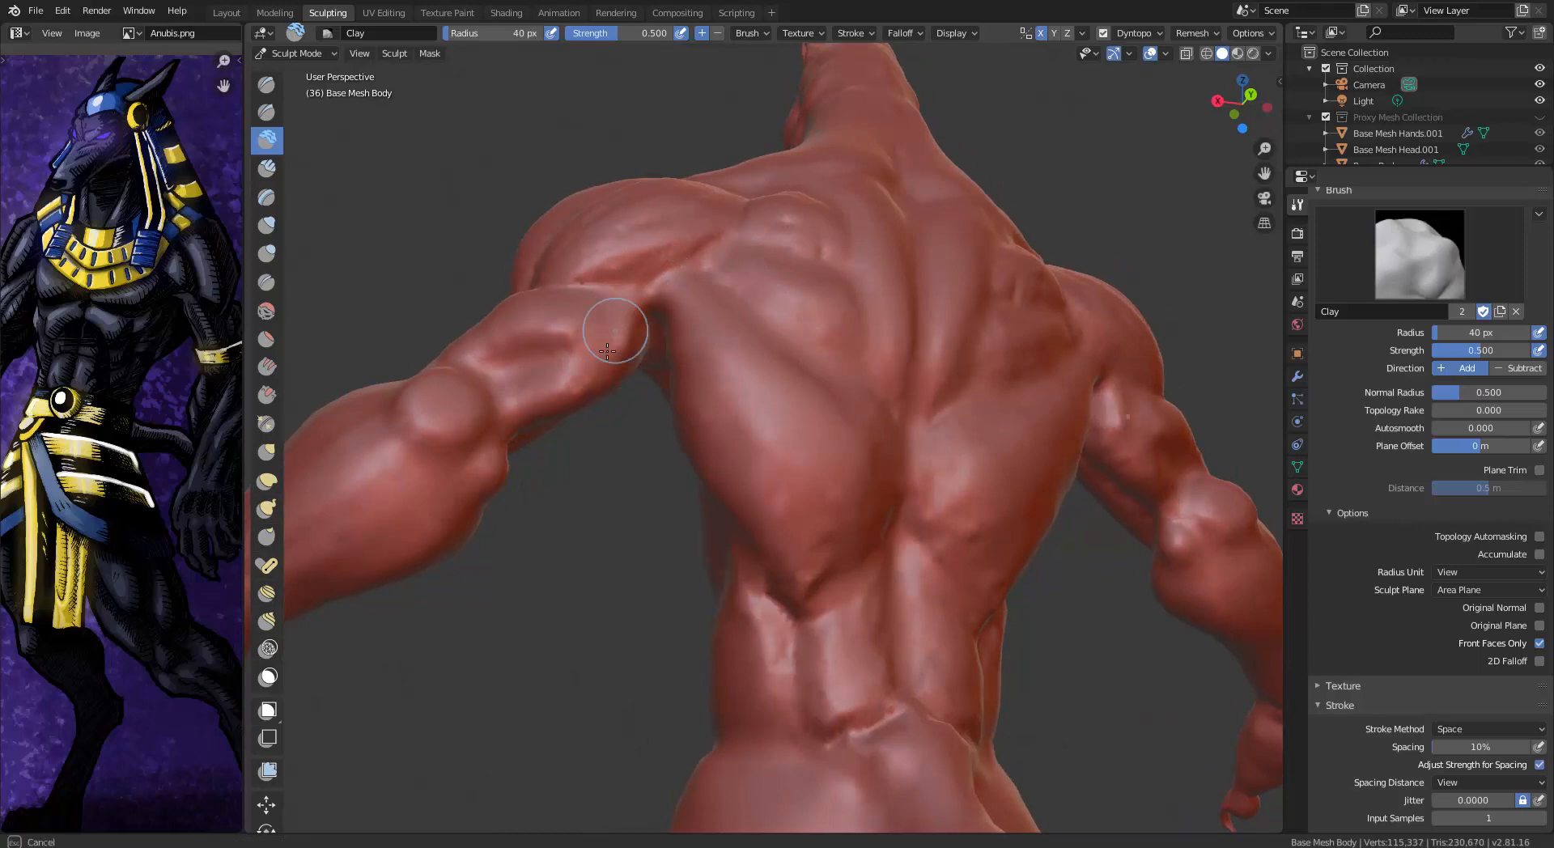
Add volume along the back of the left upper arm, from the armpit toward the elbow, with Clay strokes
mouse_move(550, 309)
mouse_down()
mouse_move(506, 322)
mouse_move(477, 356)
mouse_up()
middle_drag(721, 263, 634, 281)
mouse_move(563, 353)
mouse_down()
mouse_move(590, 347)
mouse_move(520, 350)
mouse_move(537, 337)
mouse_move(501, 374)
mouse_up()
middle_drag(502, 374, 640, 356)
mouse_move(639, 356)
mouse_down()
mouse_move(496, 357)
mouse_move(461, 391)
mouse_move(483, 375)
mouse_move(471, 411)
mouse_up()
middle_drag(549, 378, 635, 264)
mouse_move(590, 340)
mouse_down()
mouse_move(599, 356)
mouse_move(628, 323)
mouse_up()
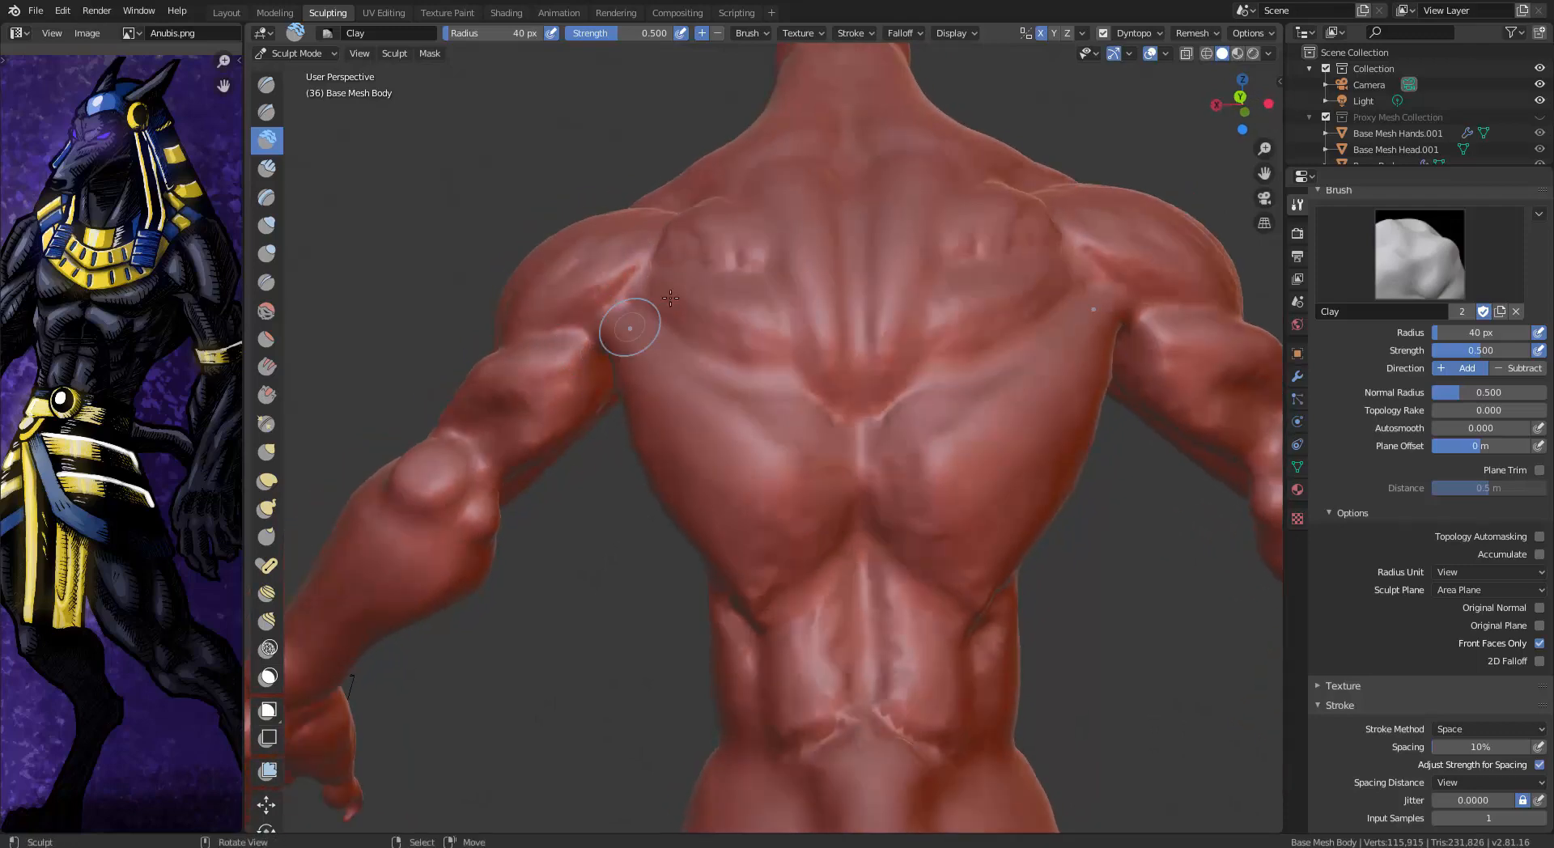
Carve creases down the left rear deltoid and into the armpit with the Draw Sharp brush
middle_drag(628, 323, 670, 288)
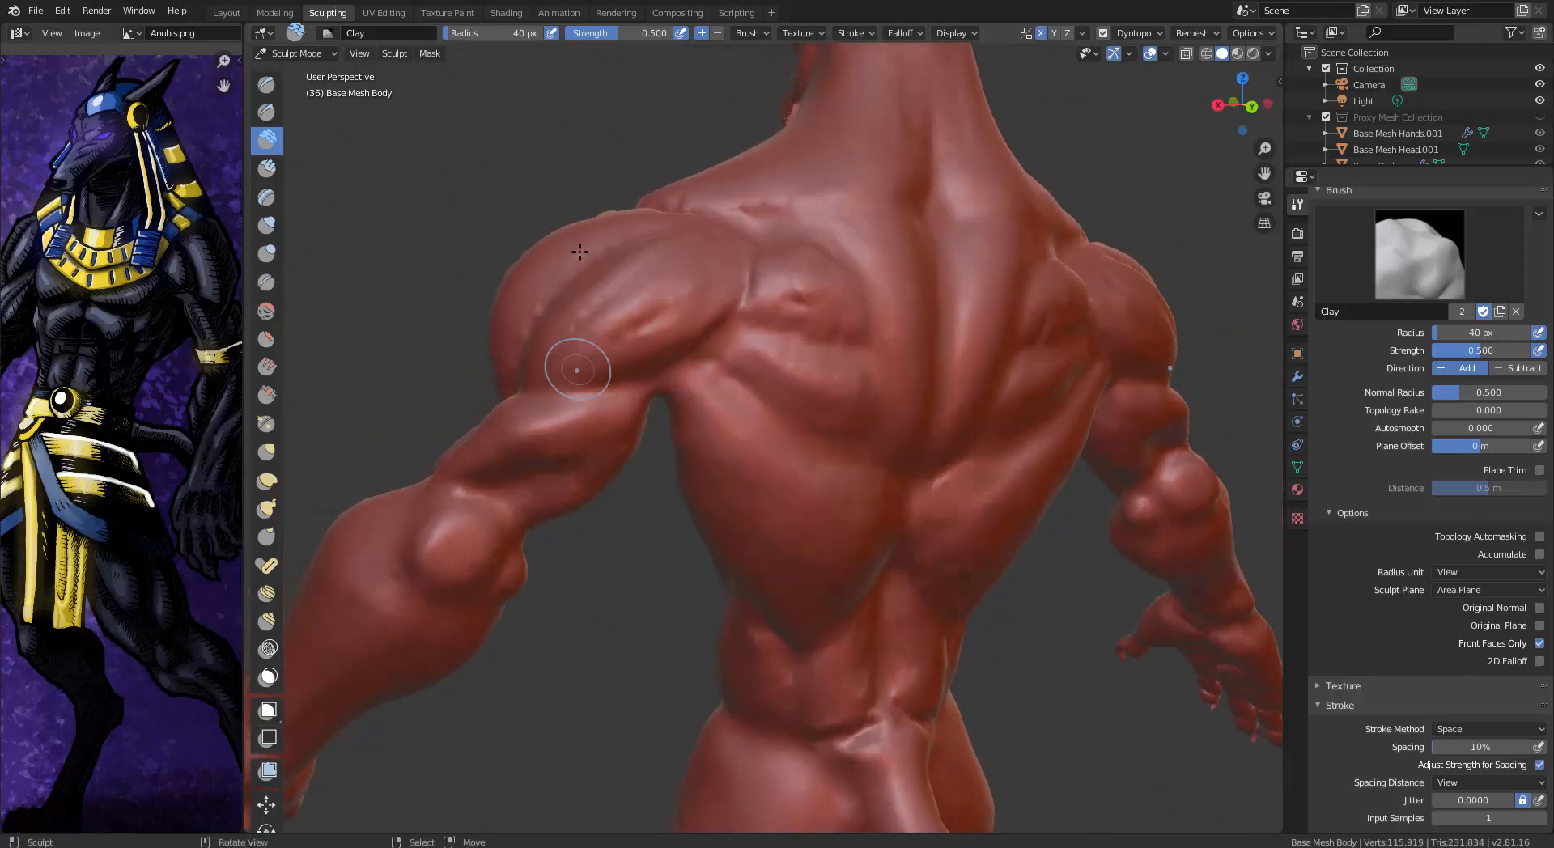
click(266, 111)
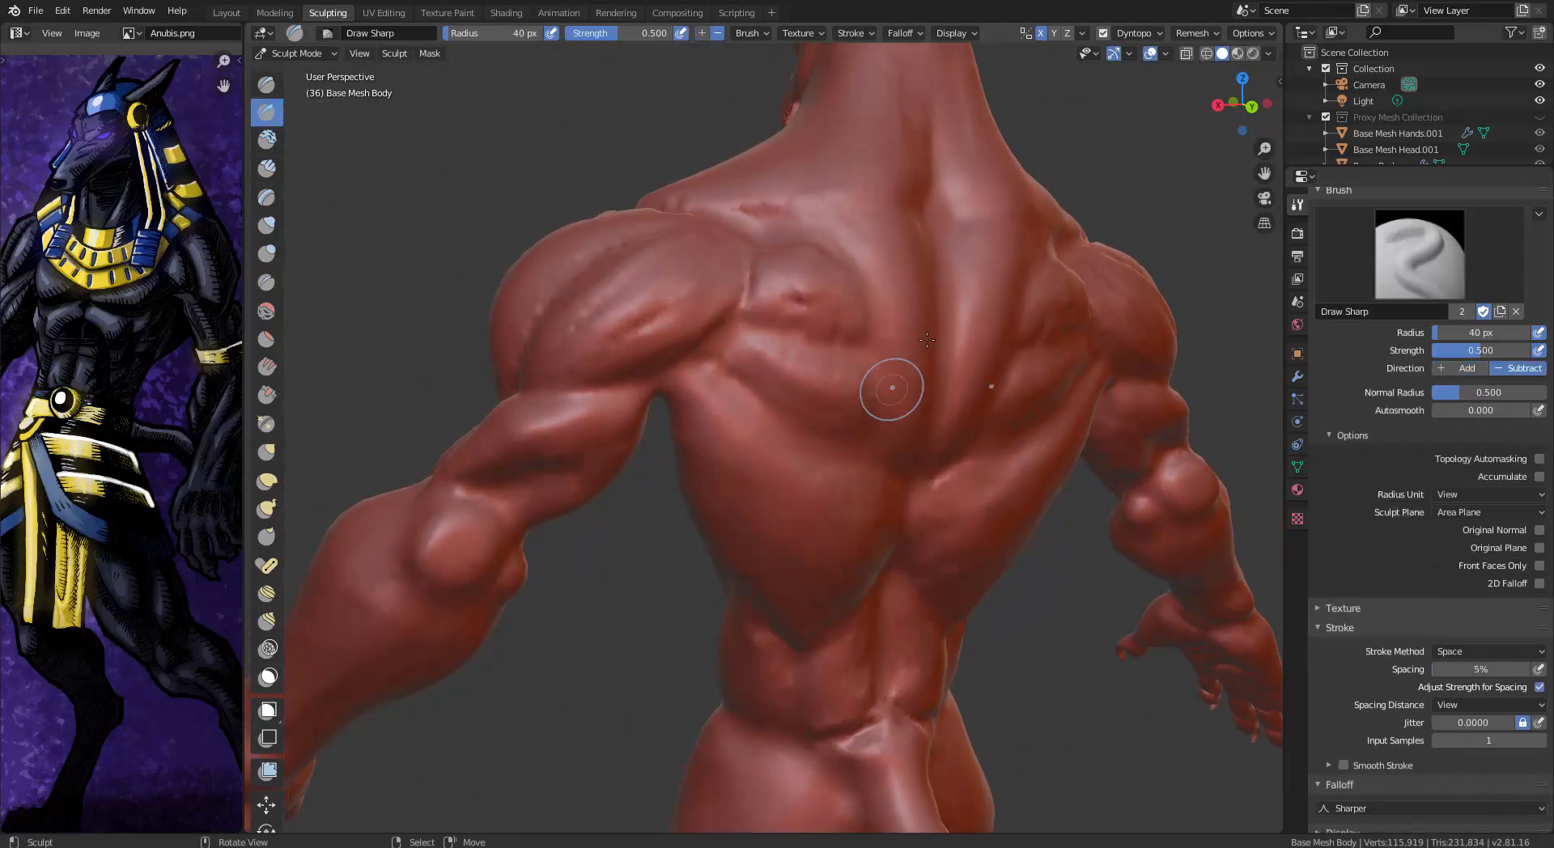
middle_drag(804, 364, 843, 340)
mouse_move(674, 291)
mouse_down()
mouse_move(697, 267)
mouse_move(628, 323)
mouse_move(659, 302)
mouse_move(648, 331)
mouse_move(538, 340)
mouse_move(526, 356)
mouse_move(587, 365)
mouse_up()
middle_drag(771, 368, 808, 278)
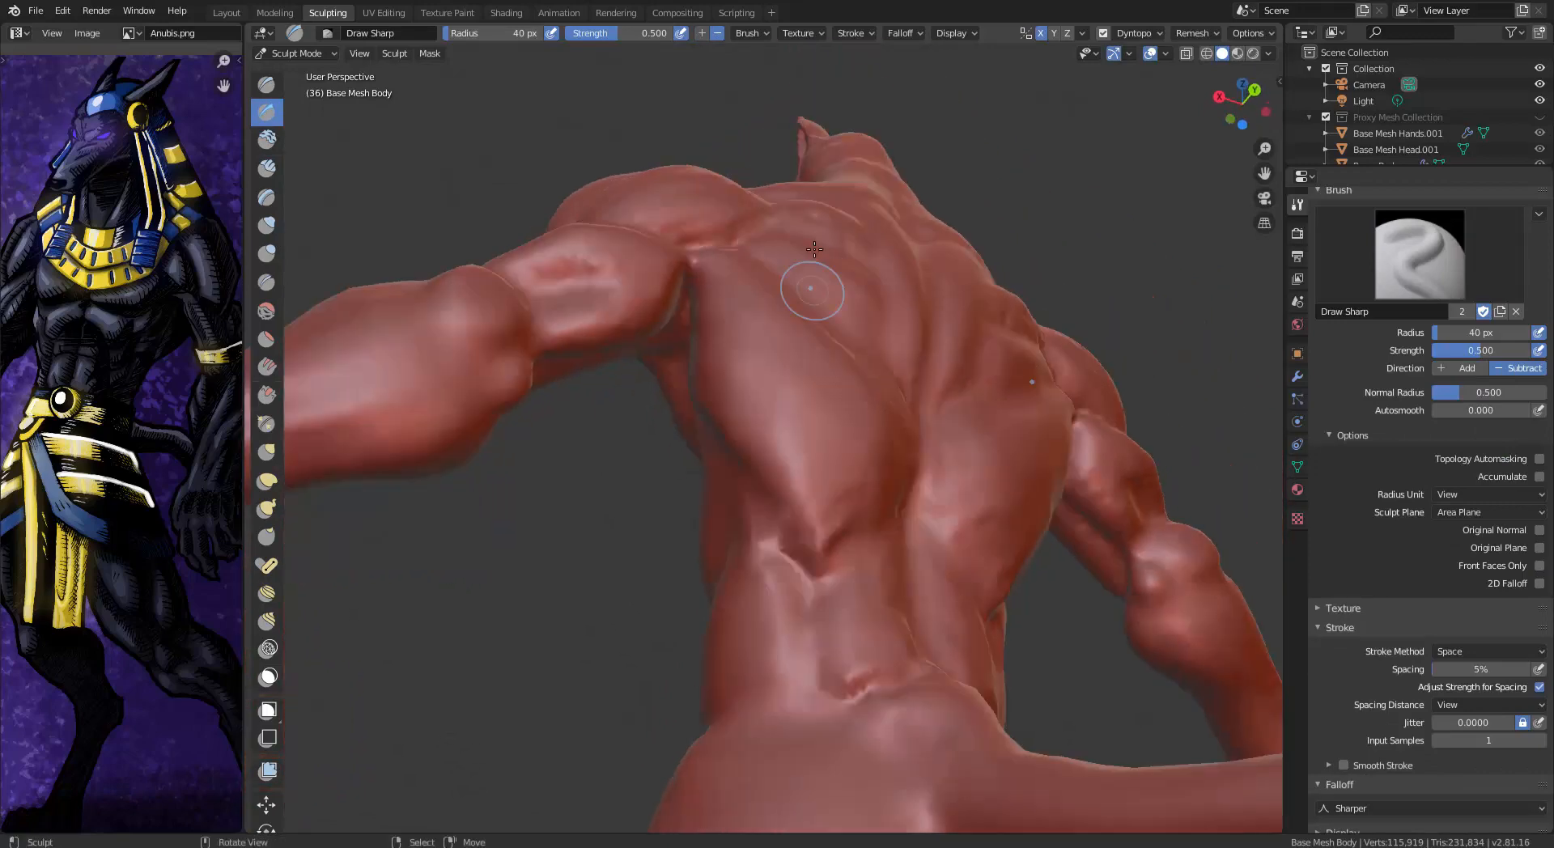
mouse_move(704, 230)
mouse_down()
mouse_move(696, 286)
mouse_move(690, 260)
mouse_up()
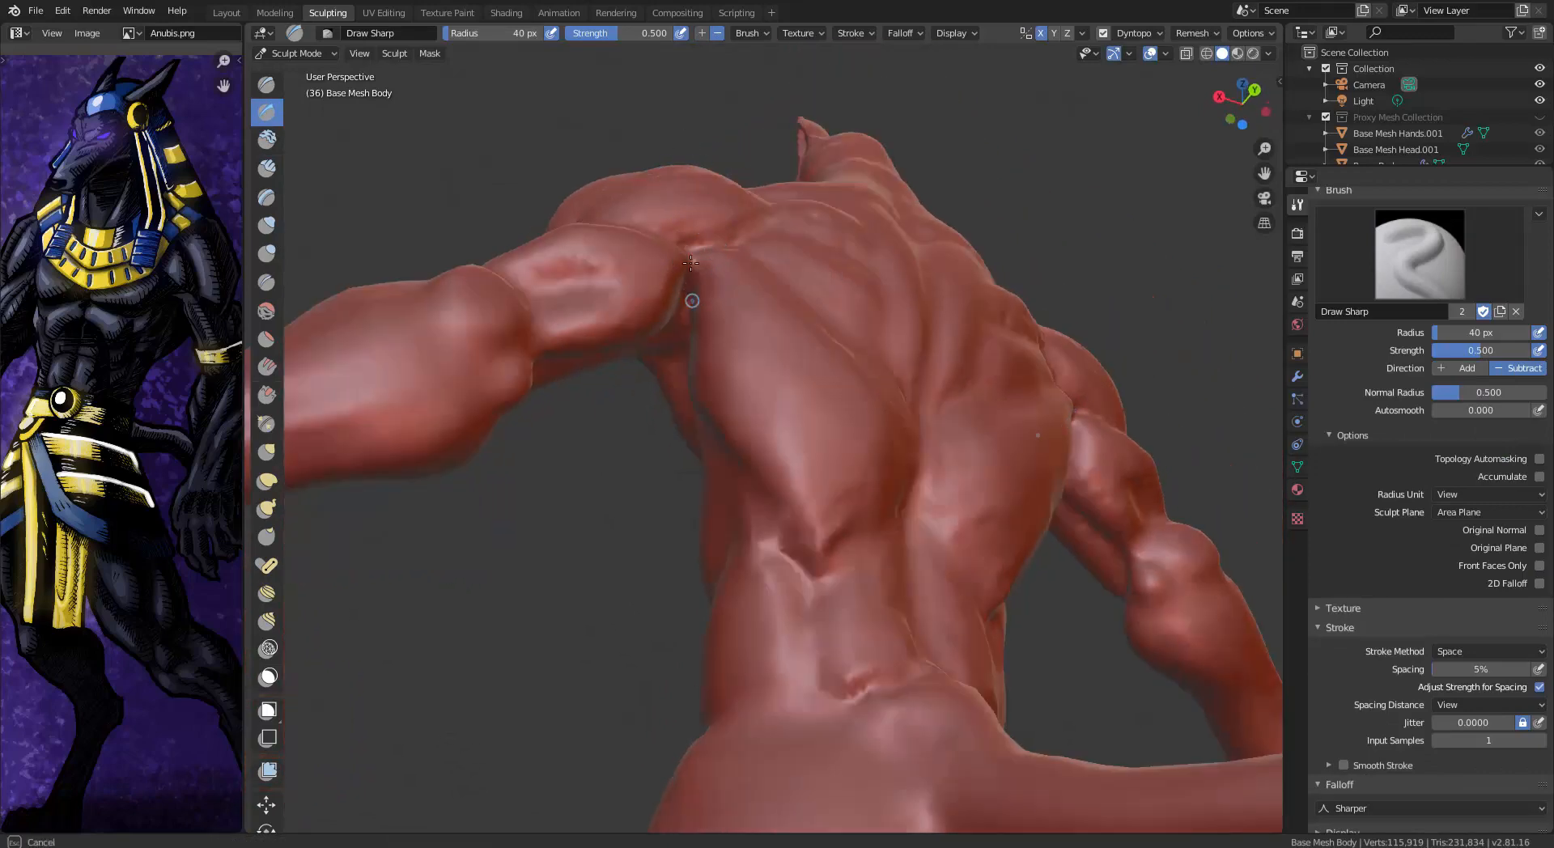
Carve the latissimus's upper edge, the shoulder blade muscle outlines and the lower trapezius border with Draw Sharp strokes
middle_drag(728, 254, 647, 317)
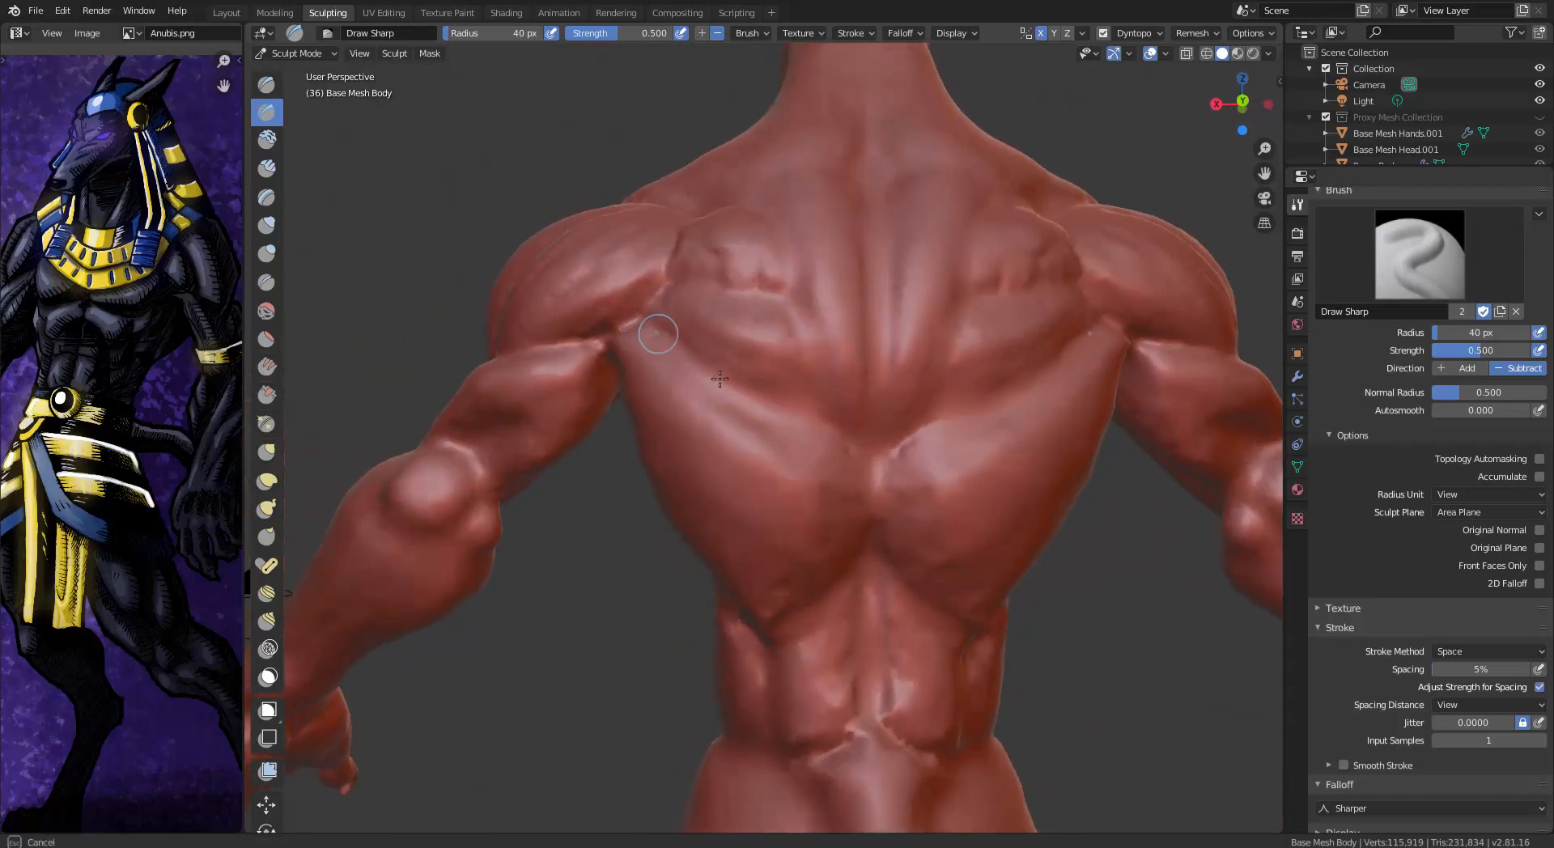
mouse_move(872, 475)
mouse_down()
mouse_move(824, 438)
mouse_move(862, 484)
mouse_move(841, 450)
mouse_move(633, 331)
mouse_move(776, 421)
mouse_up()
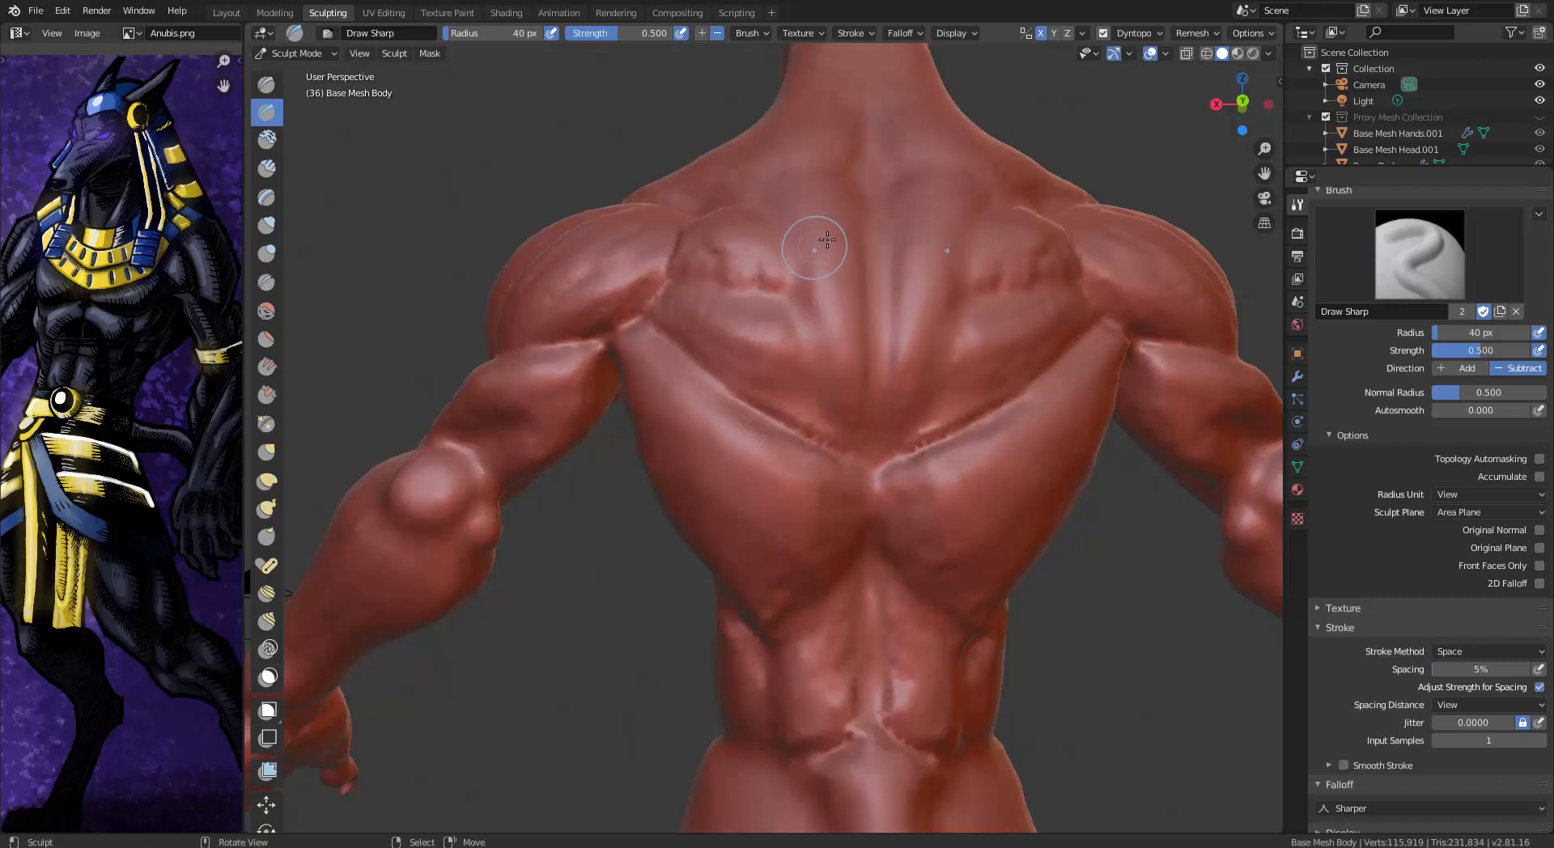
middle_drag(774, 143, 777, 162)
mouse_move(681, 212)
mouse_down()
mouse_move(739, 216)
mouse_move(781, 257)
mouse_up()
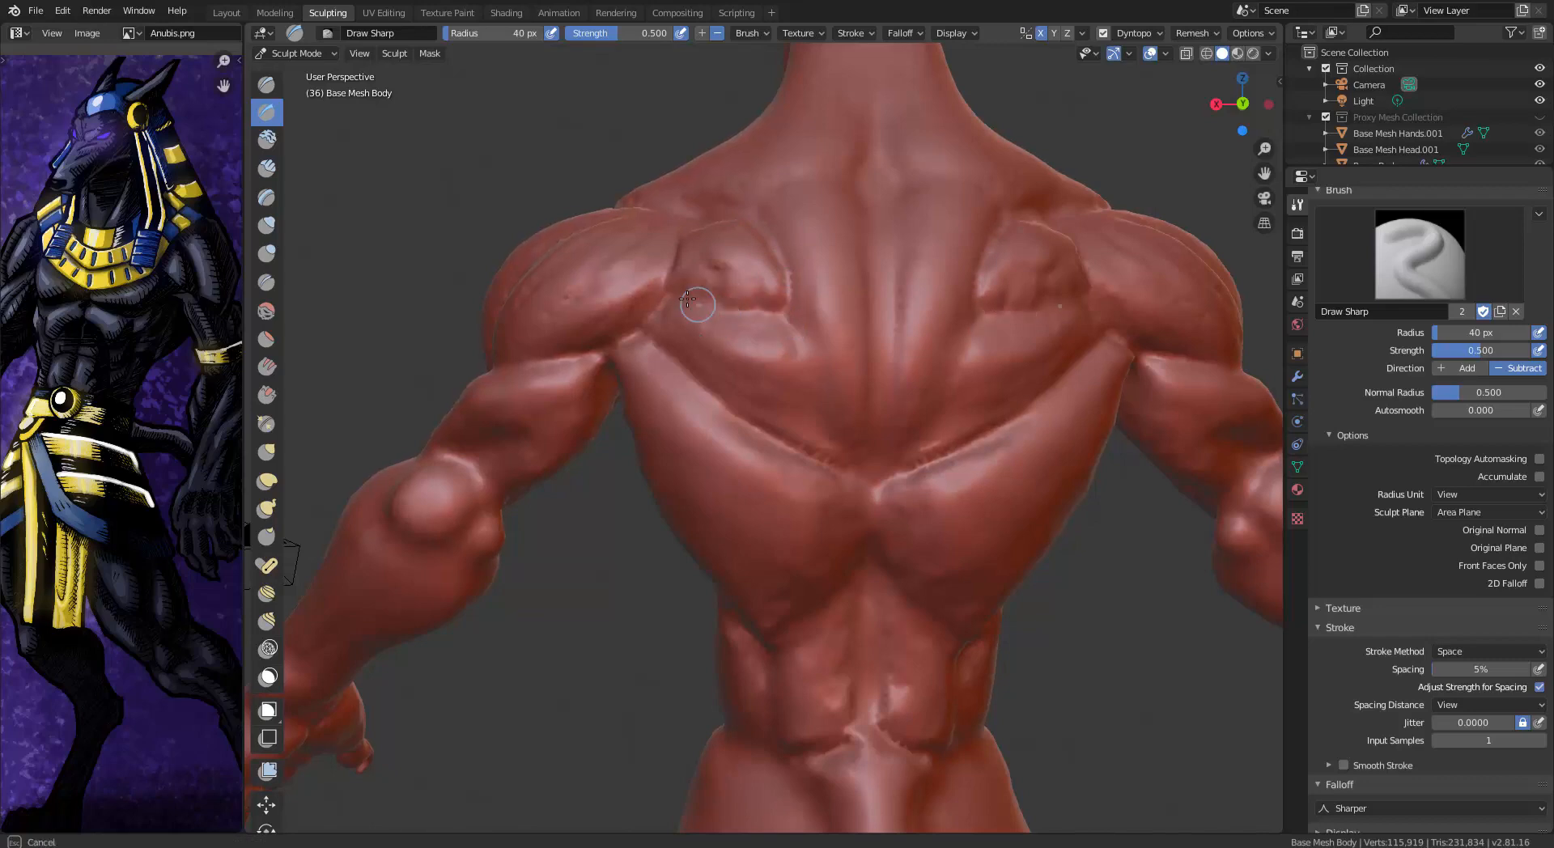
mouse_move(804, 367)
mouse_down()
mouse_move(798, 440)
mouse_move(817, 445)
mouse_move(812, 433)
mouse_move(848, 476)
mouse_move(836, 489)
mouse_move(862, 526)
mouse_up()
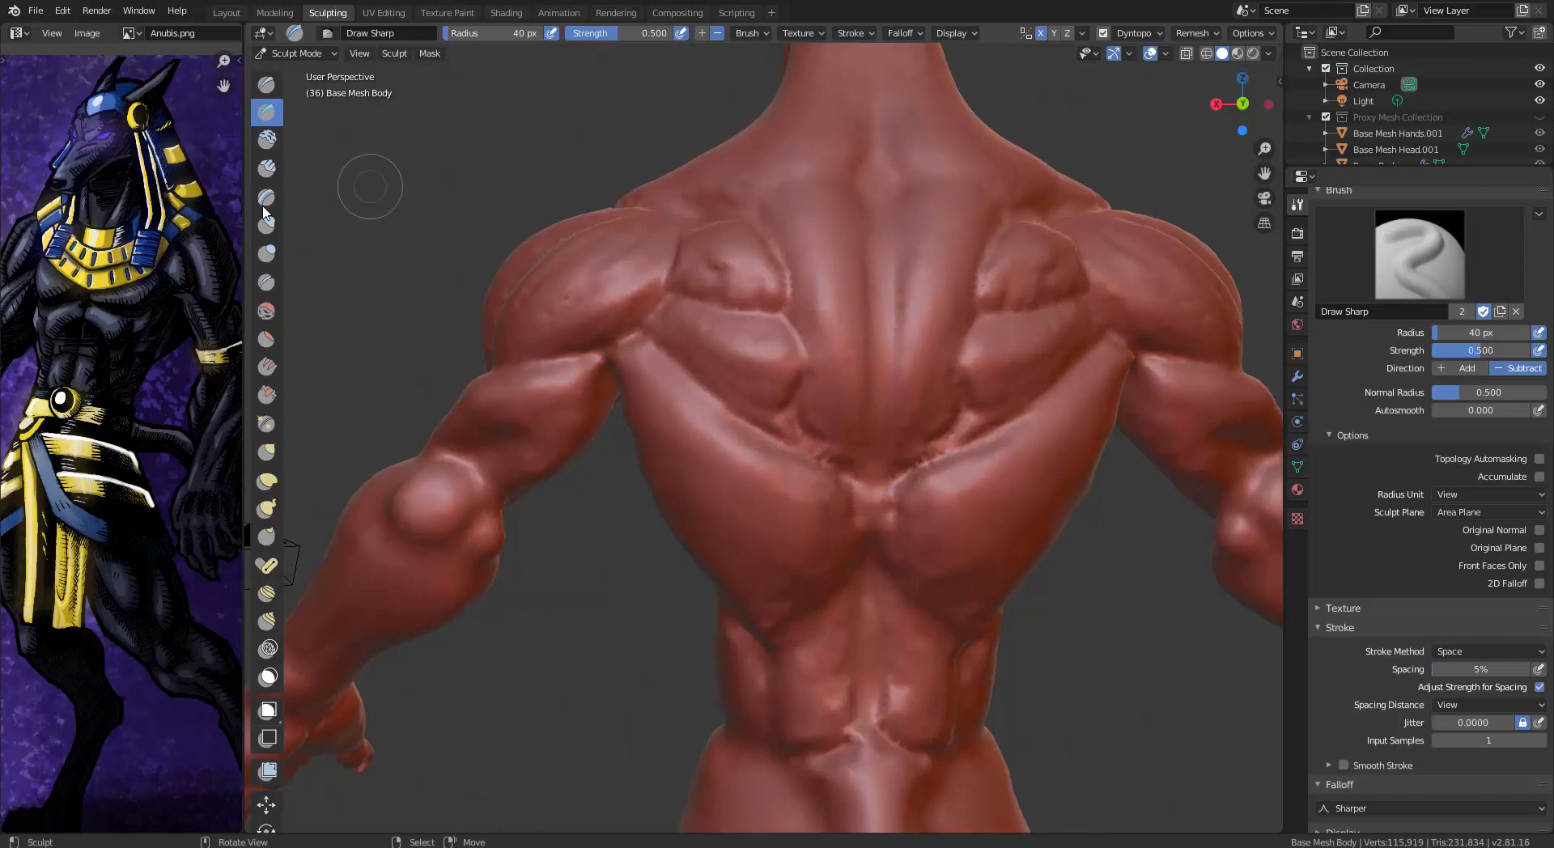
Flatten the upper trapezius and the bumps on the shoulder blade muscles using the Flatten/Contrast brush at 40 px radius
click(266, 339)
drag(820, 216, 818, 208)
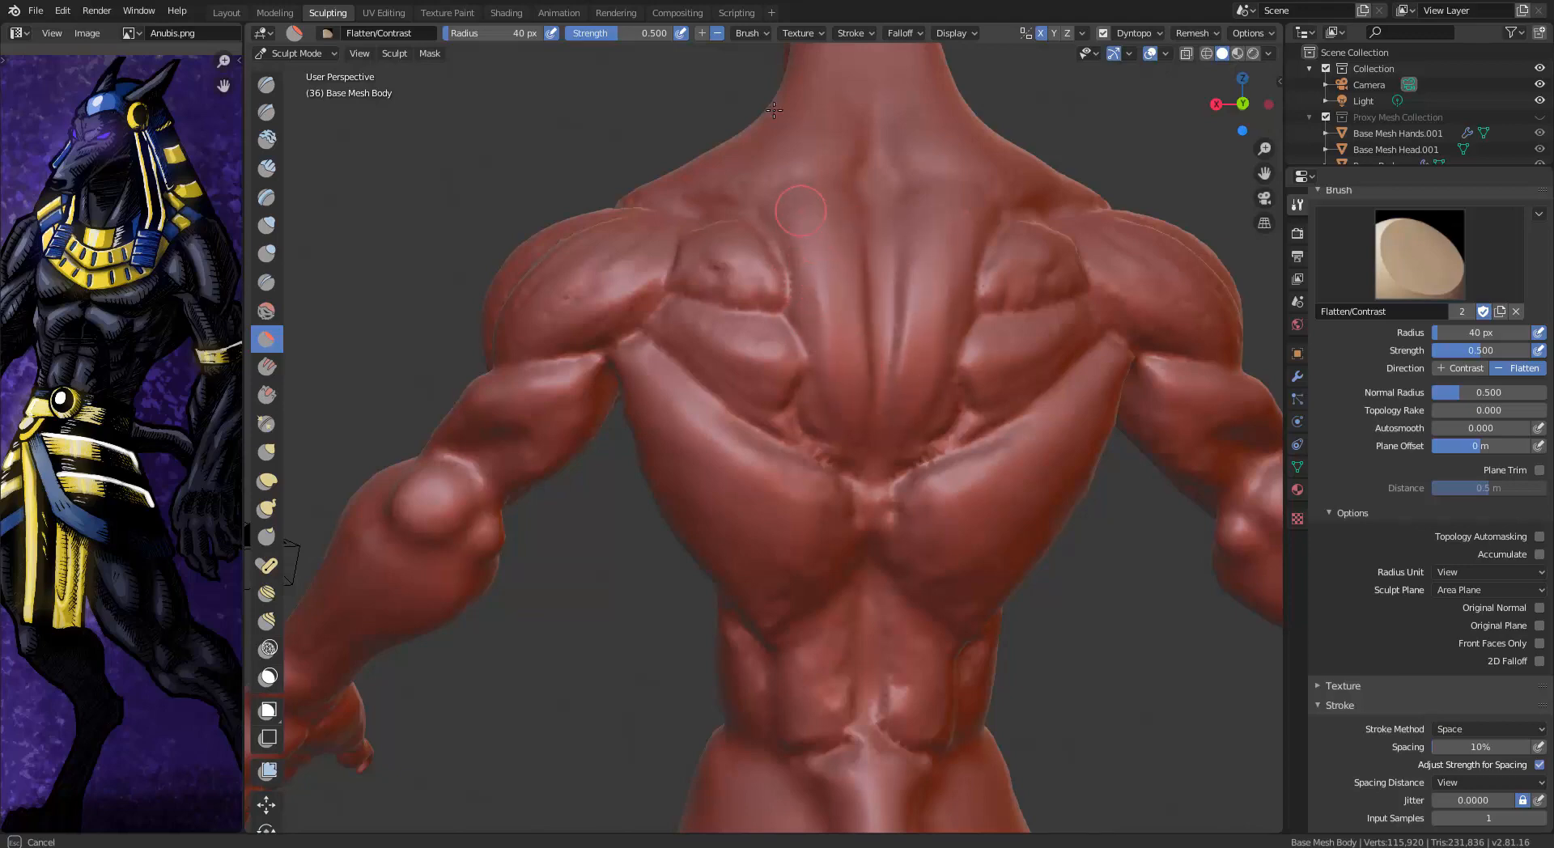
drag(773, 110, 727, 281)
drag(716, 316, 754, 354)
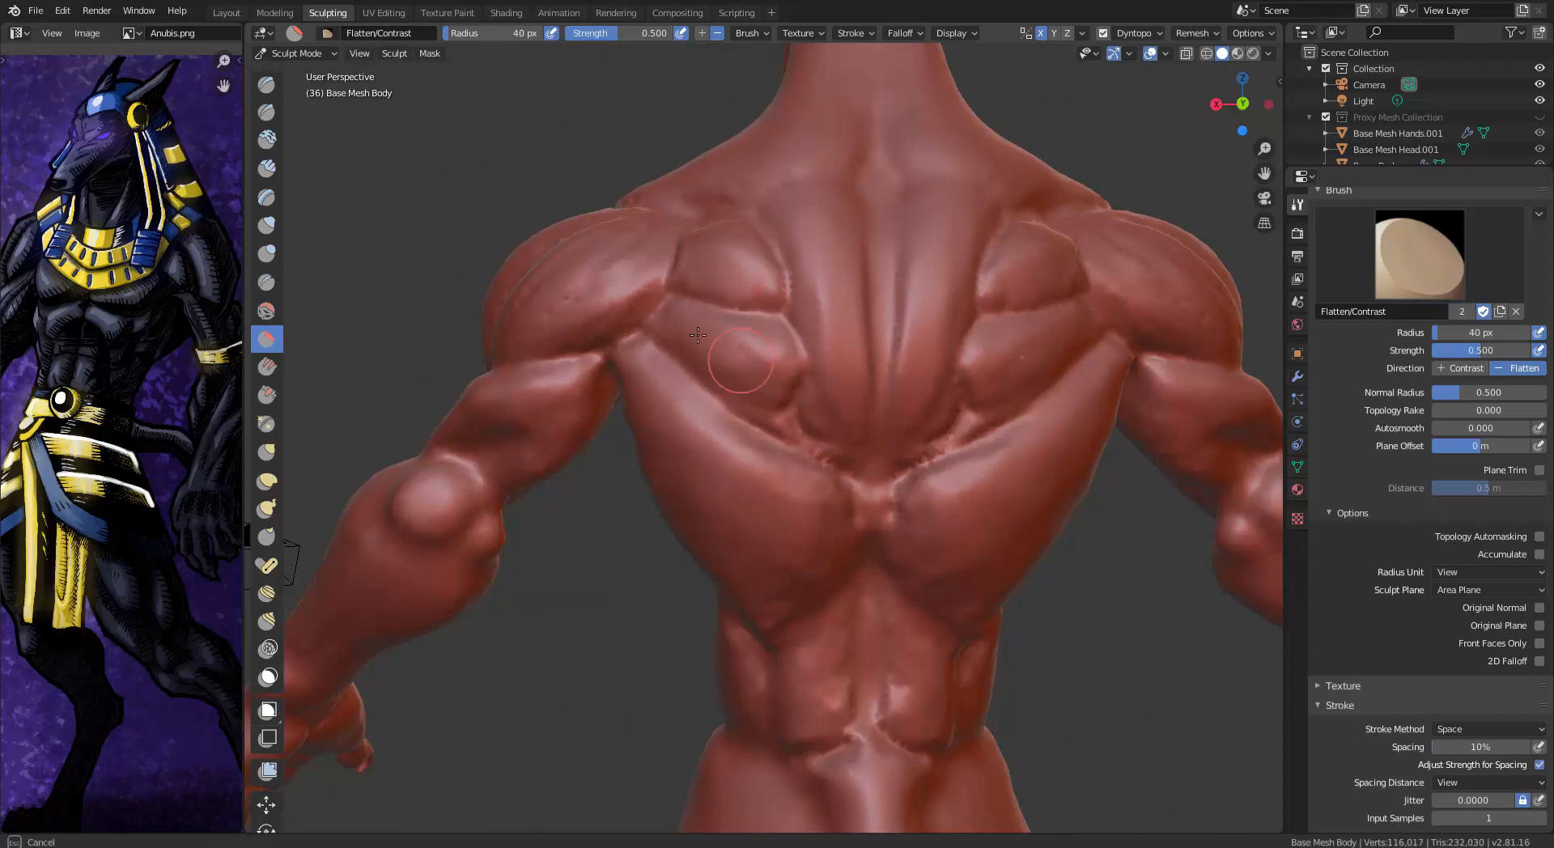
drag(725, 290, 816, 174)
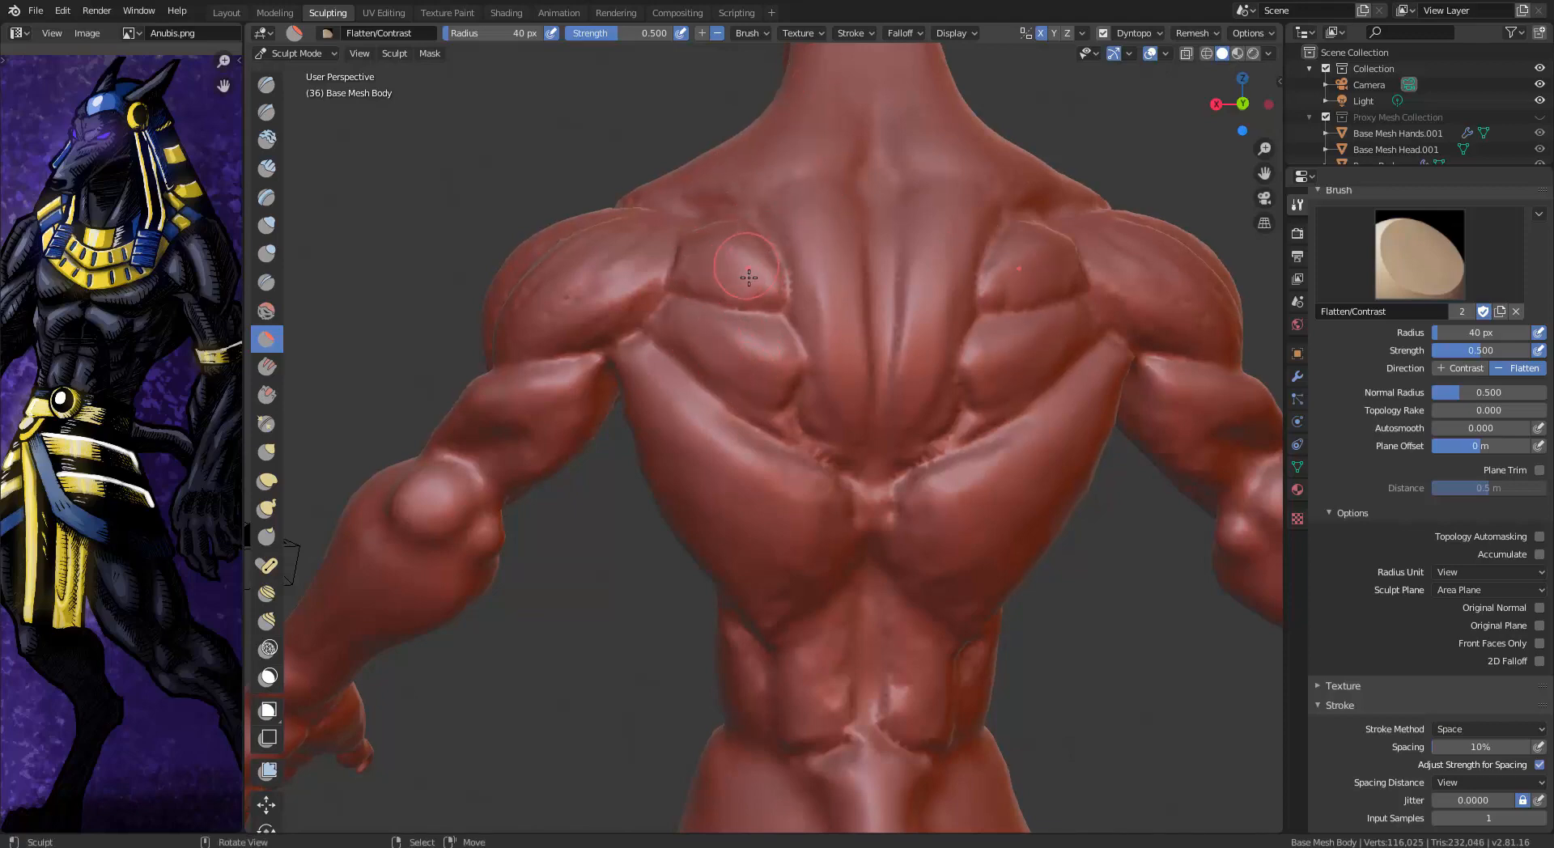
drag(749, 278, 696, 262)
Flatten the lower shoulder blade muscle and the lower end of the trapezius with Flatten/Contrast strokes
middle_drag(762, 181, 755, 154)
mouse_move(743, 328)
mouse_down()
mouse_move(756, 331)
mouse_move(696, 304)
mouse_move(740, 321)
mouse_move(725, 341)
mouse_up()
middle_drag(728, 340, 759, 340)
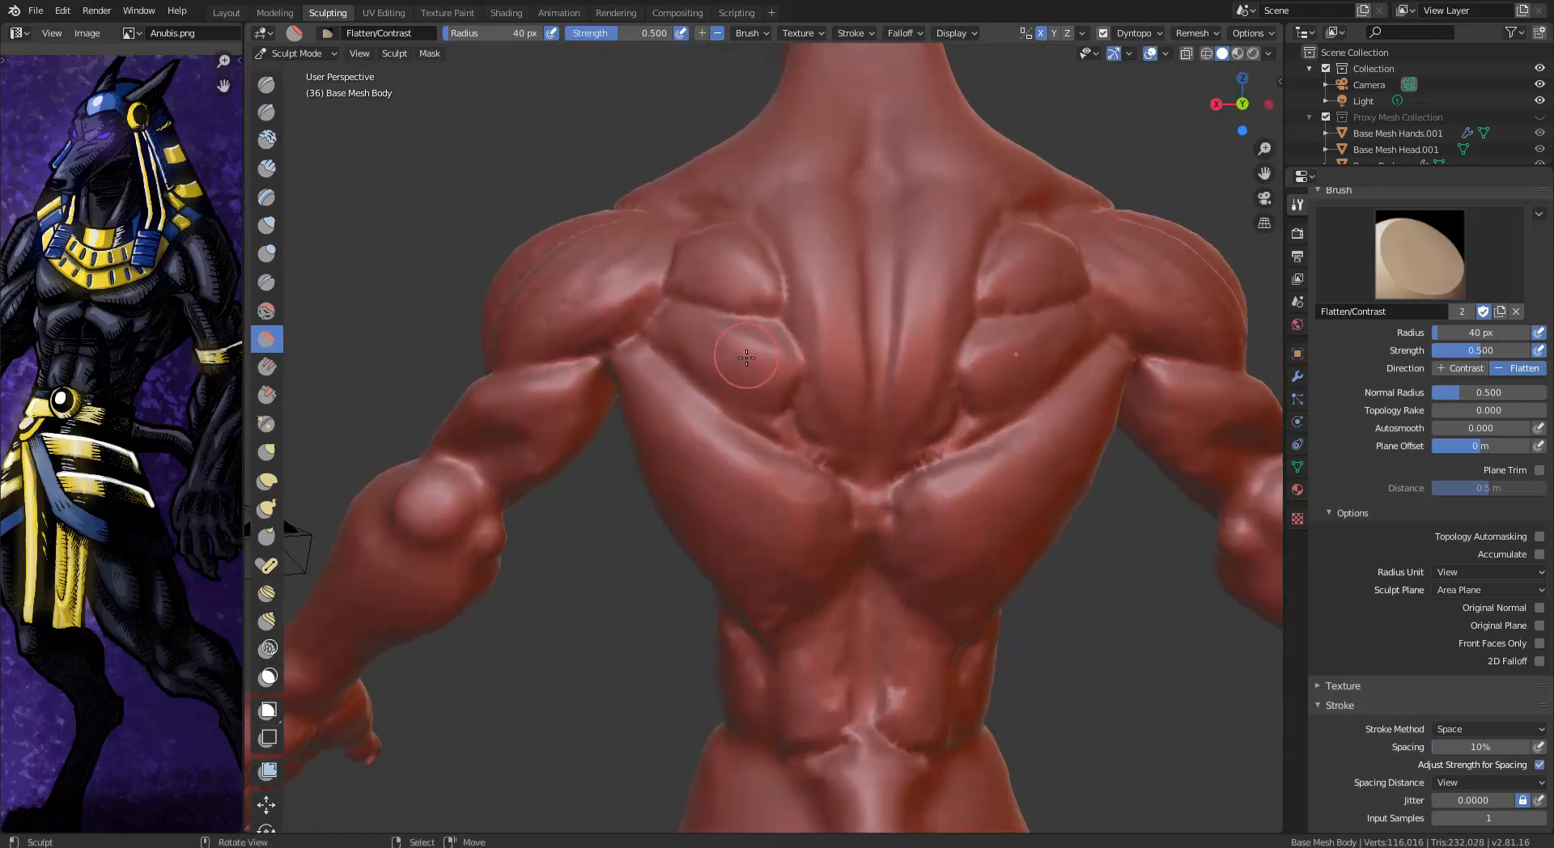
drag(746, 358, 717, 348)
mouse_move(773, 347)
middle_down()
mouse_move(919, 345)
mouse_move(784, 322)
middle_up()
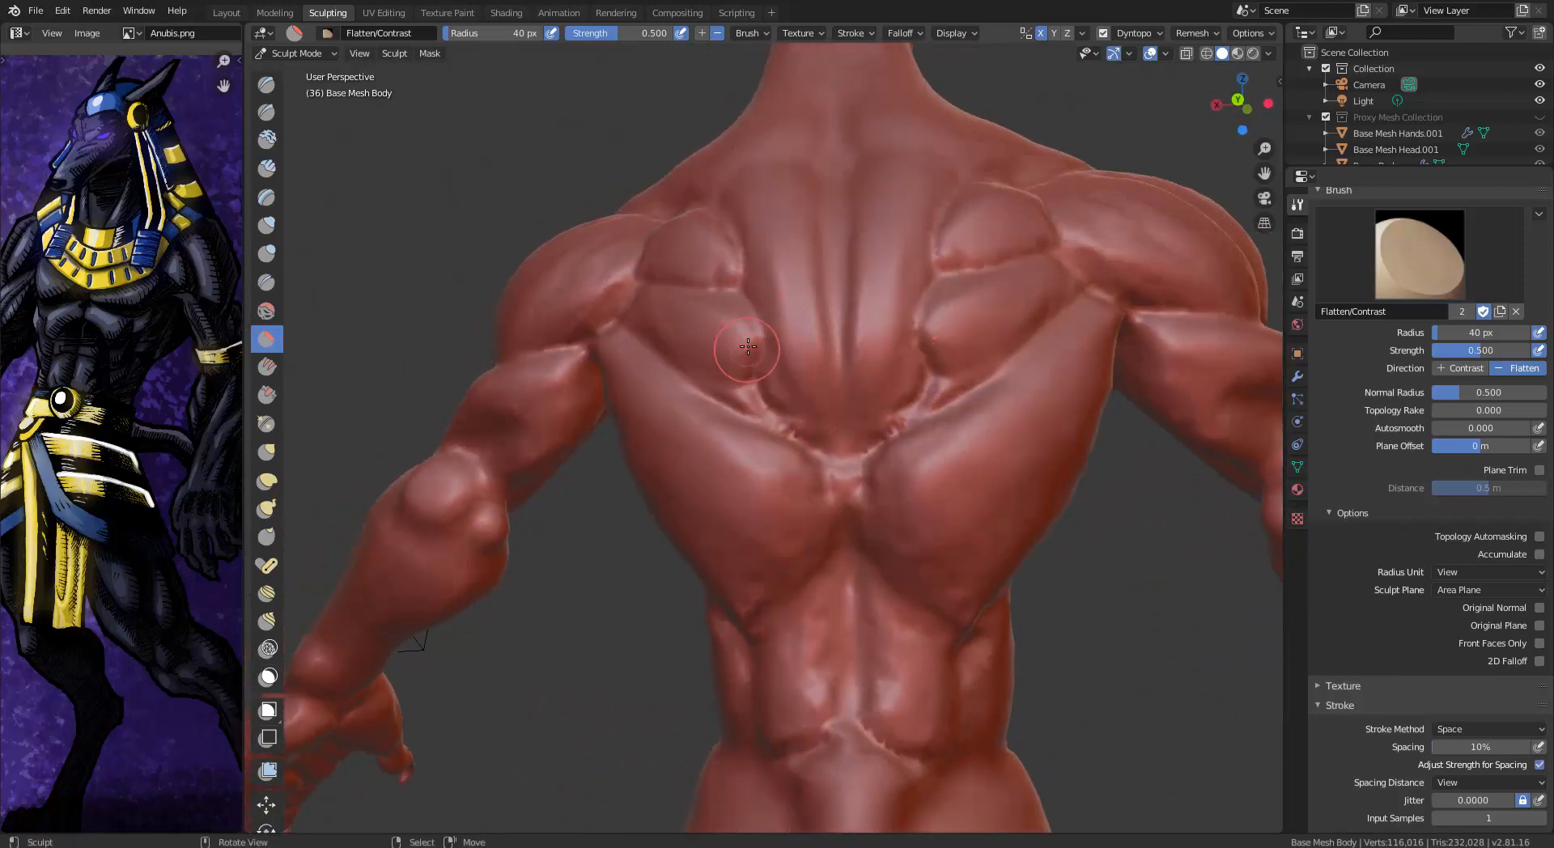
mouse_move(792, 380)
mouse_down()
mouse_move(815, 434)
mouse_move(826, 417)
mouse_up()
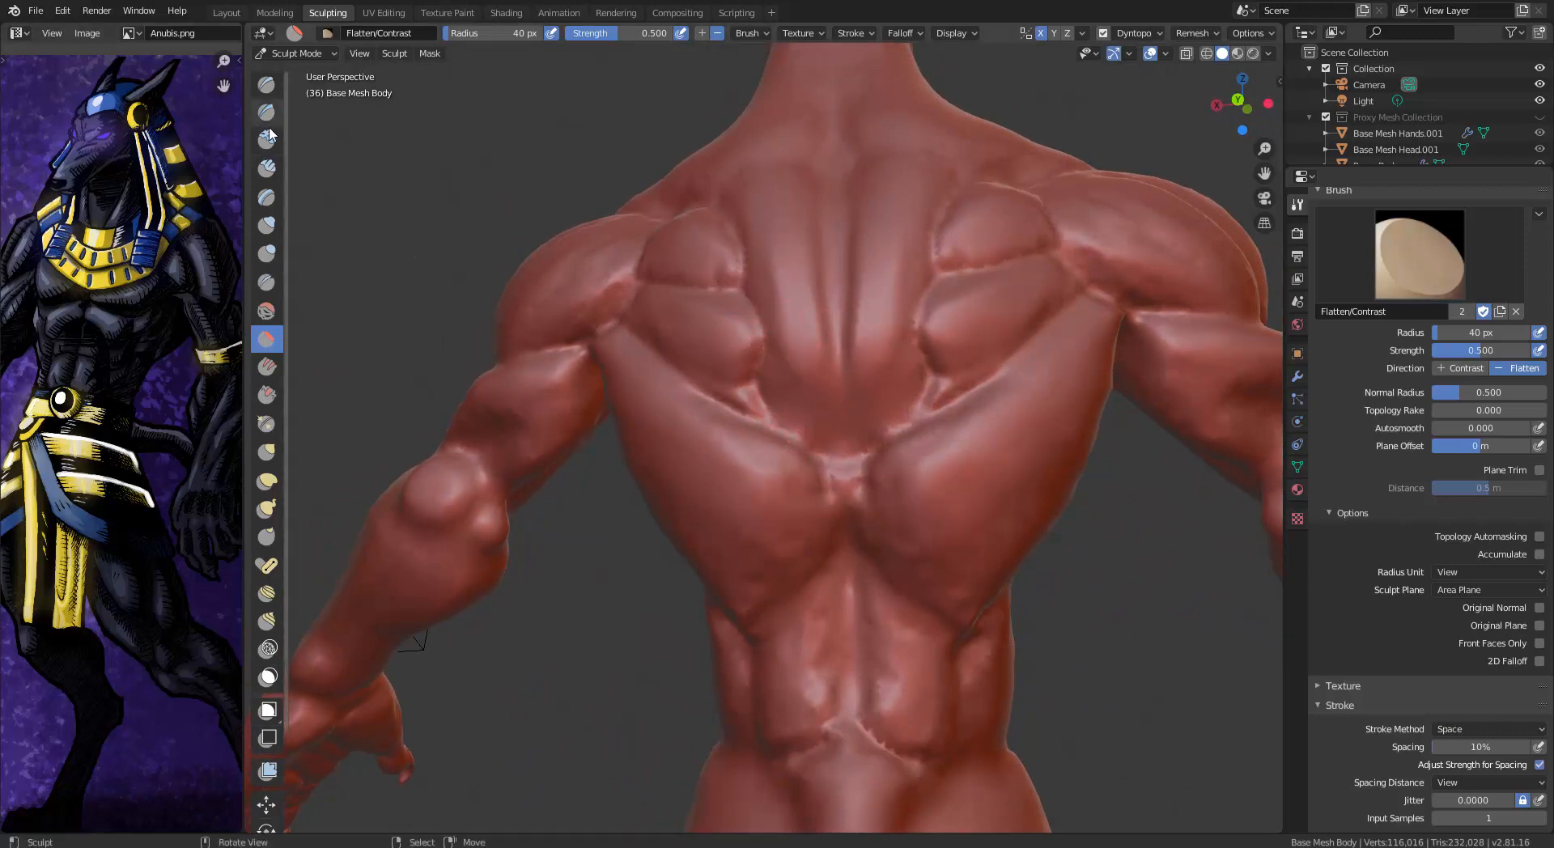
Build up the lower trapezius beside the spine using the Clay Strips brush at 40 px radius and strength 1.000
click(280, 167)
mouse_move(832, 352)
mouse_down()
mouse_move(809, 422)
mouse_move(827, 435)
mouse_move(813, 411)
mouse_up()
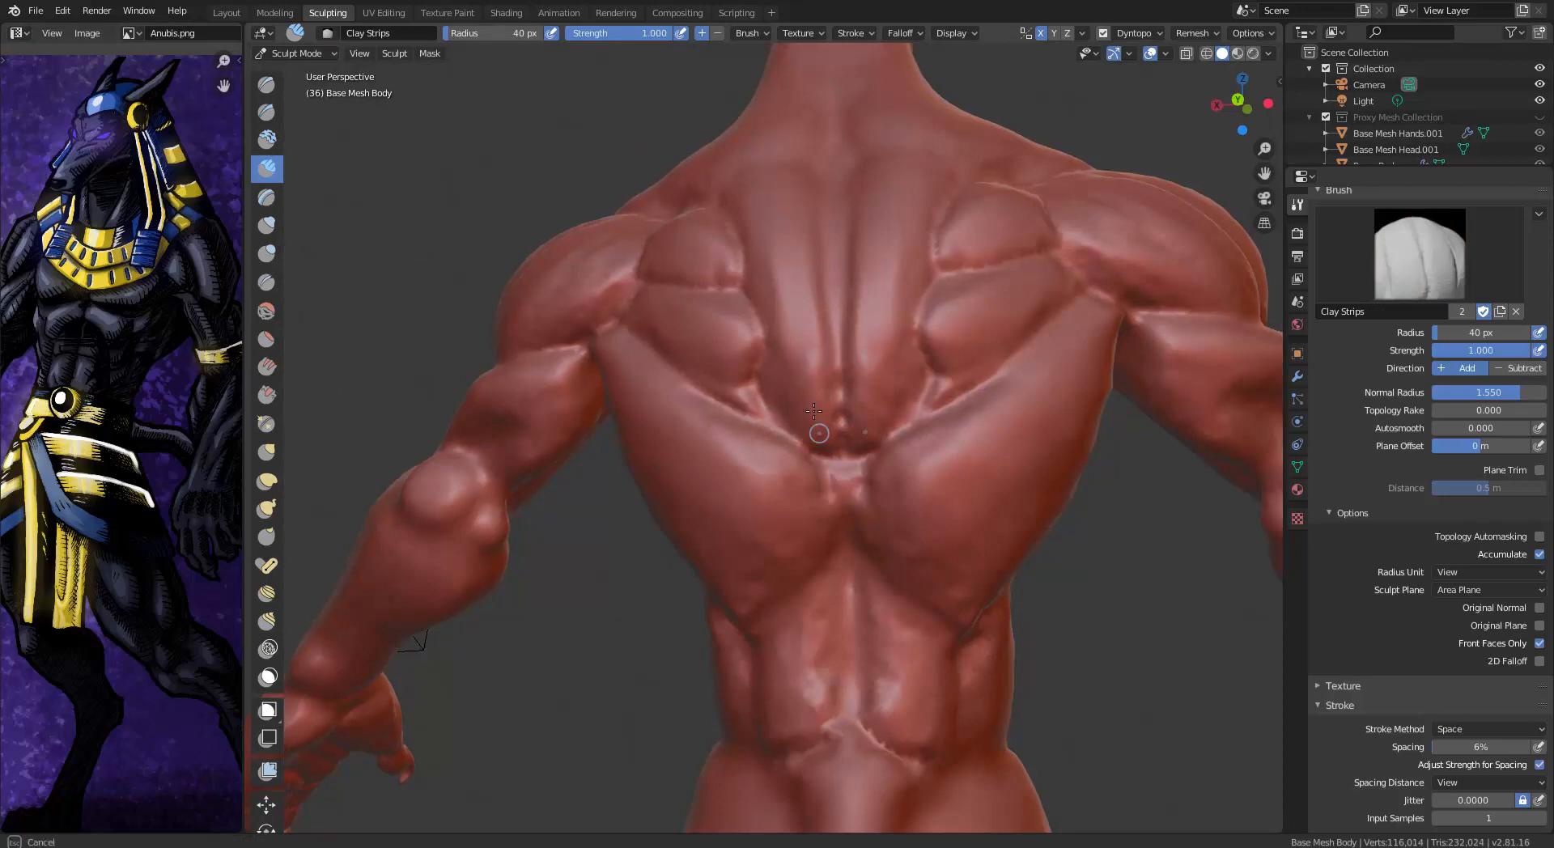
middle_drag(832, 397, 868, 406)
mouse_move(864, 538)
middle_down()
mouse_move(875, 558)
mouse_move(856, 555)
middle_up()
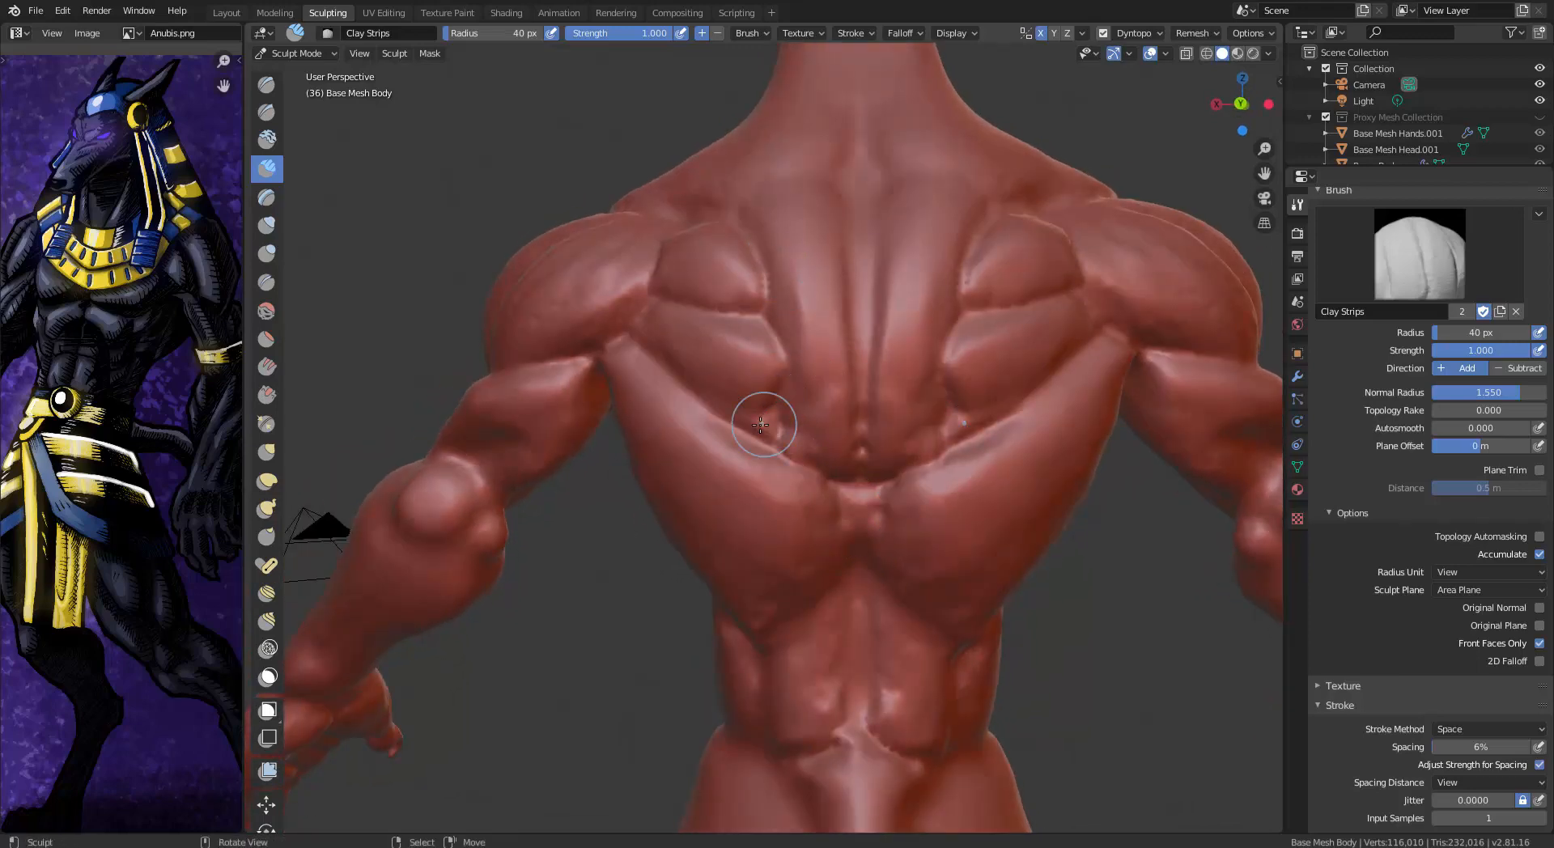
Build up the area between the trapezius and the left shoulder blade muscles with Clay Strips strokes
mouse_move(769, 423)
mouse_down()
mouse_move(708, 382)
mouse_move(769, 369)
mouse_move(739, 378)
mouse_move(688, 340)
mouse_move(694, 308)
mouse_move(804, 309)
mouse_up()
mouse_move(803, 308)
middle_down()
mouse_move(847, 323)
mouse_move(779, 348)
middle_up()
mouse_move(778, 348)
mouse_down()
mouse_move(743, 385)
mouse_move(756, 399)
mouse_move(735, 332)
mouse_up()
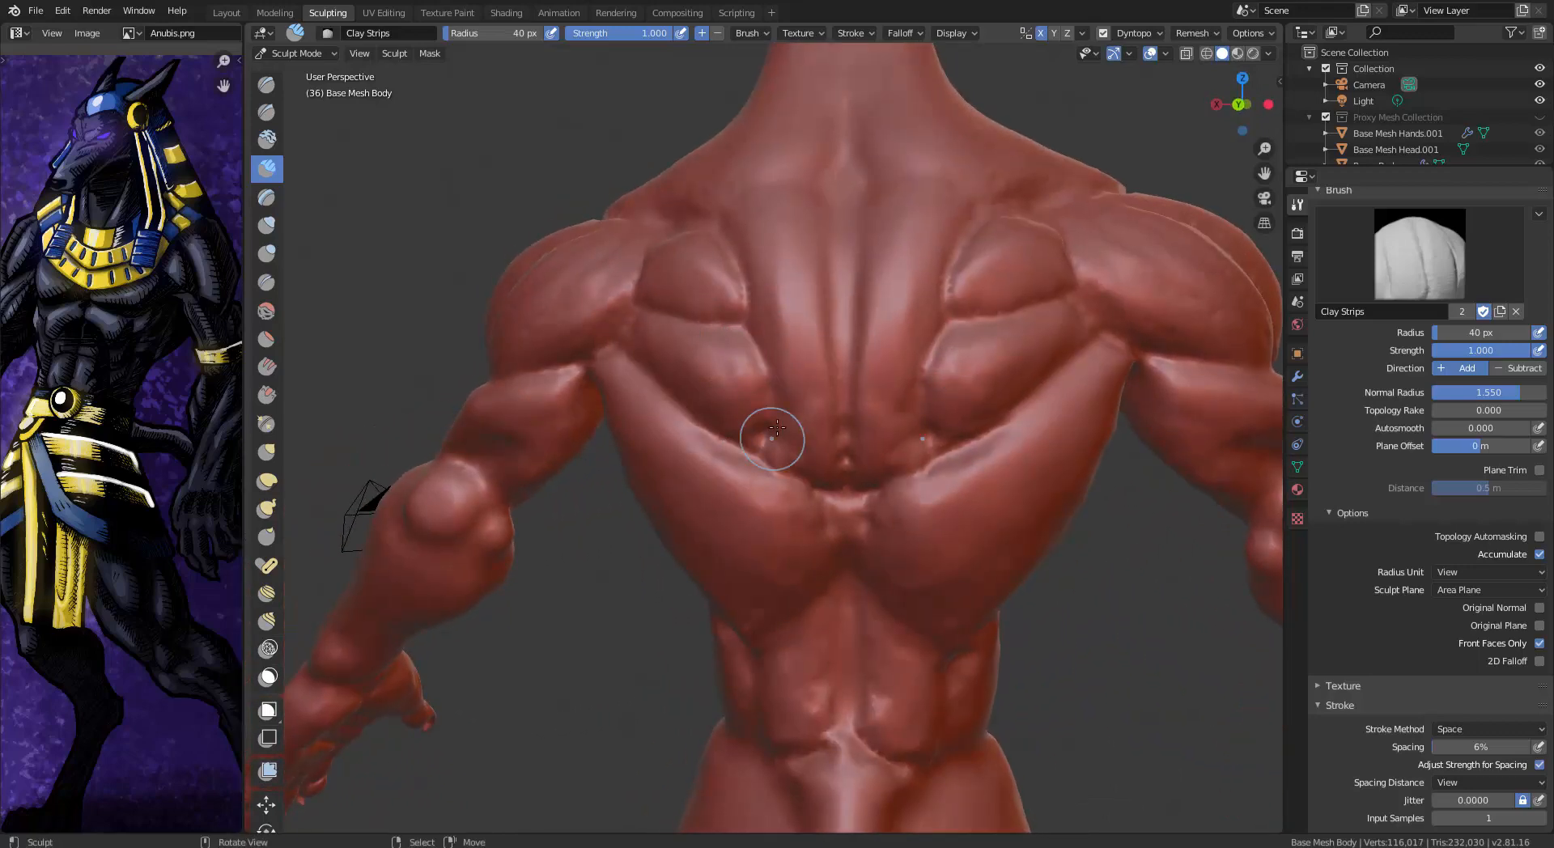
Add Clay Strips volume to the muscle columns beside the spine, from the lower trapezius up to the neck base
mouse_move(770, 434)
middle_down()
mouse_move(816, 391)
mouse_move(770, 372)
middle_up()
middle_drag(823, 195, 857, 271)
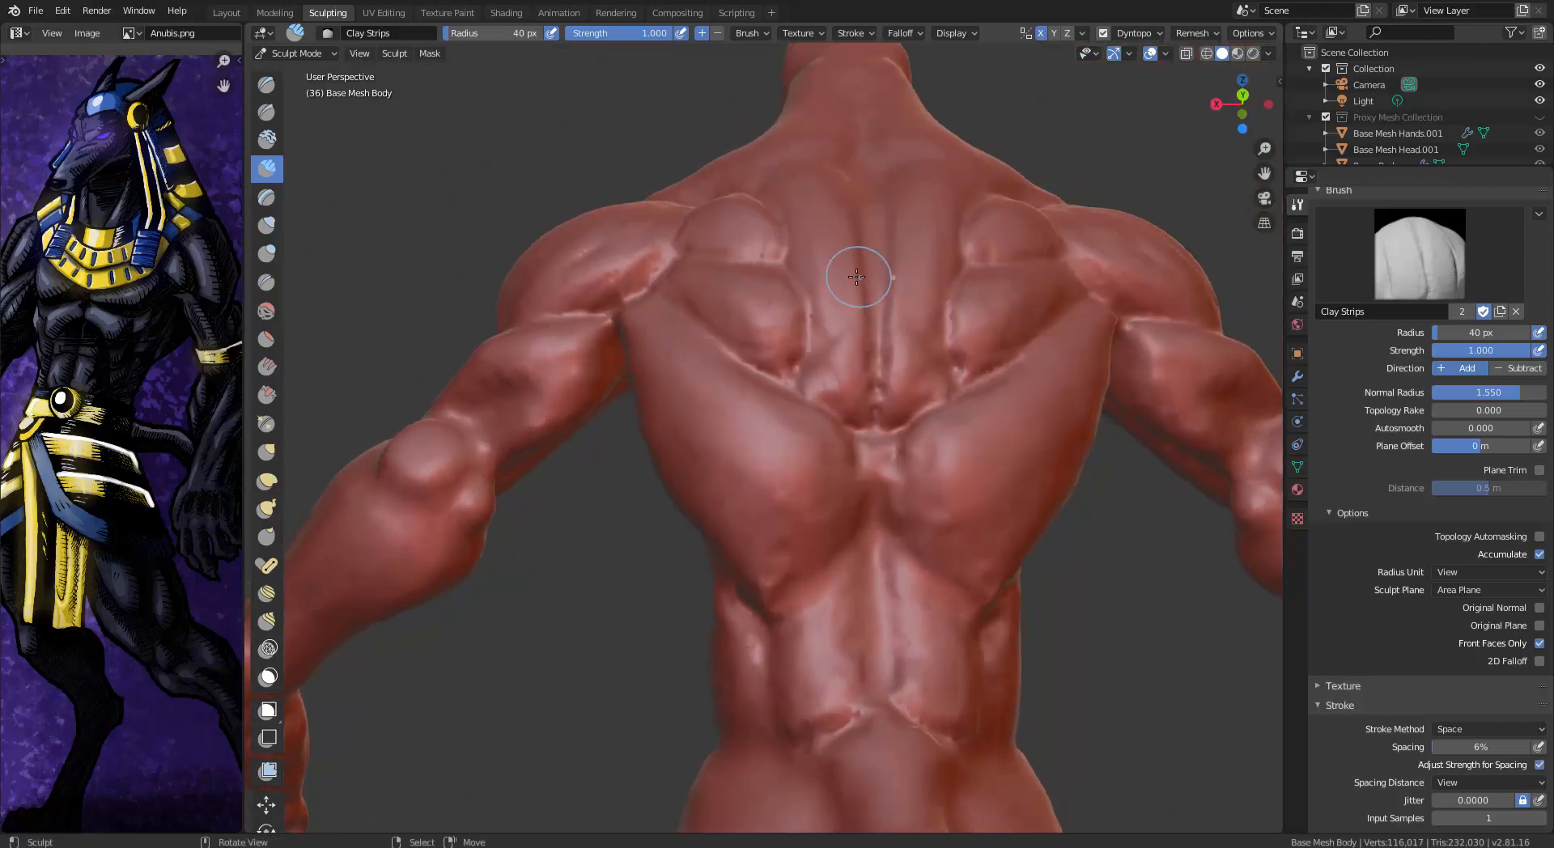
mouse_move(846, 311)
mouse_down()
mouse_move(826, 368)
mouse_move(864, 412)
mouse_move(833, 364)
mouse_up()
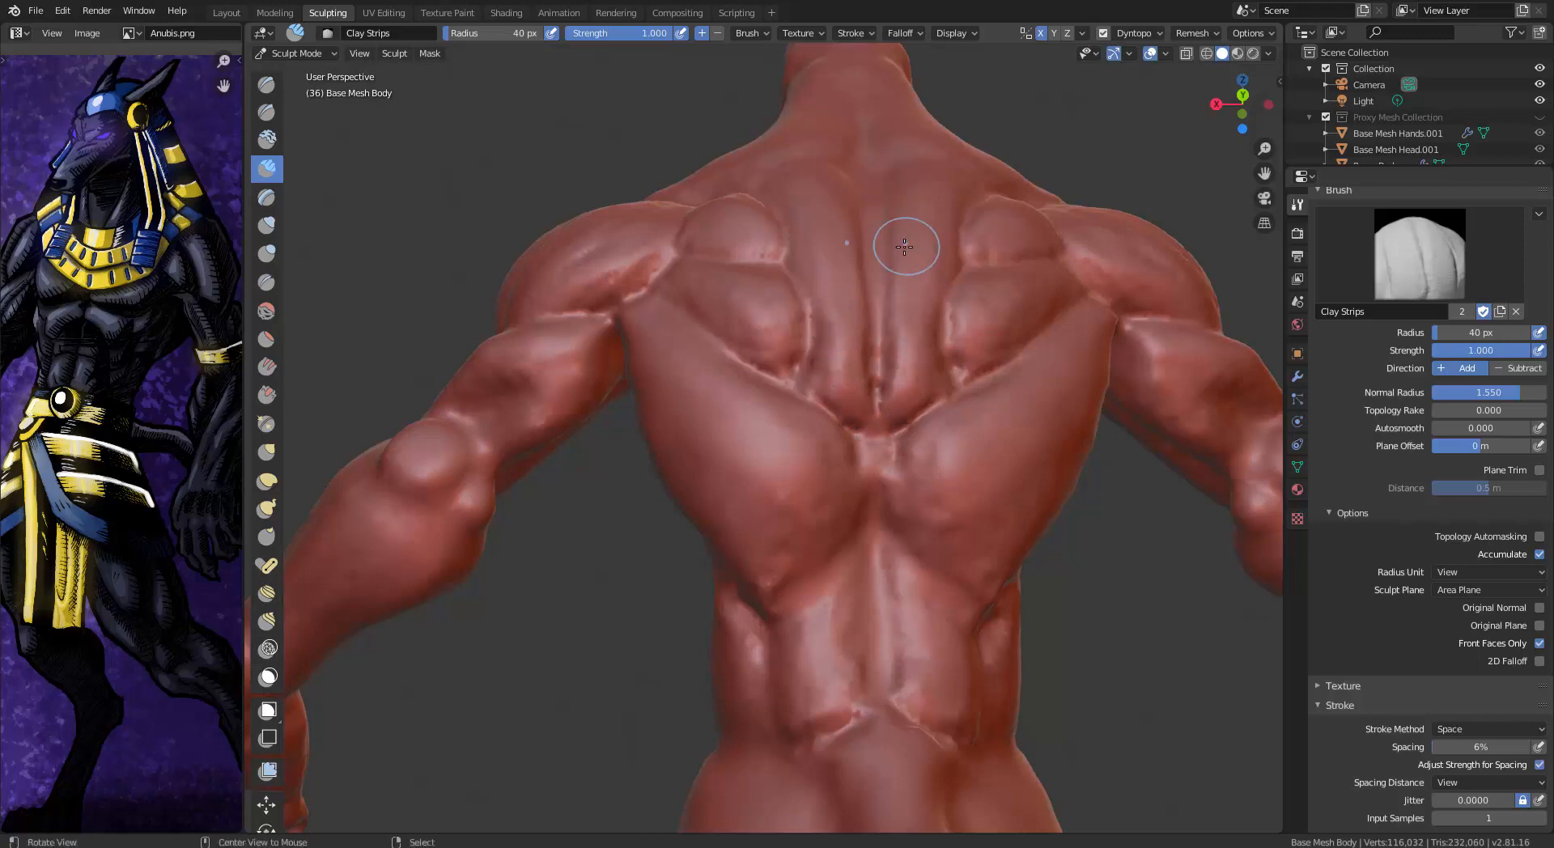
middle_drag(909, 242, 909, 225)
mouse_move(811, 201)
mouse_down()
mouse_move(833, 326)
mouse_move(831, 99)
mouse_up()
Build up the back of the neck and the trapezius slope toward the left shoulder with Clay Strips strokes
middle_drag(851, 191, 885, 376)
mouse_move(862, 260)
mouse_down()
mouse_move(869, 320)
mouse_move(835, 371)
mouse_up()
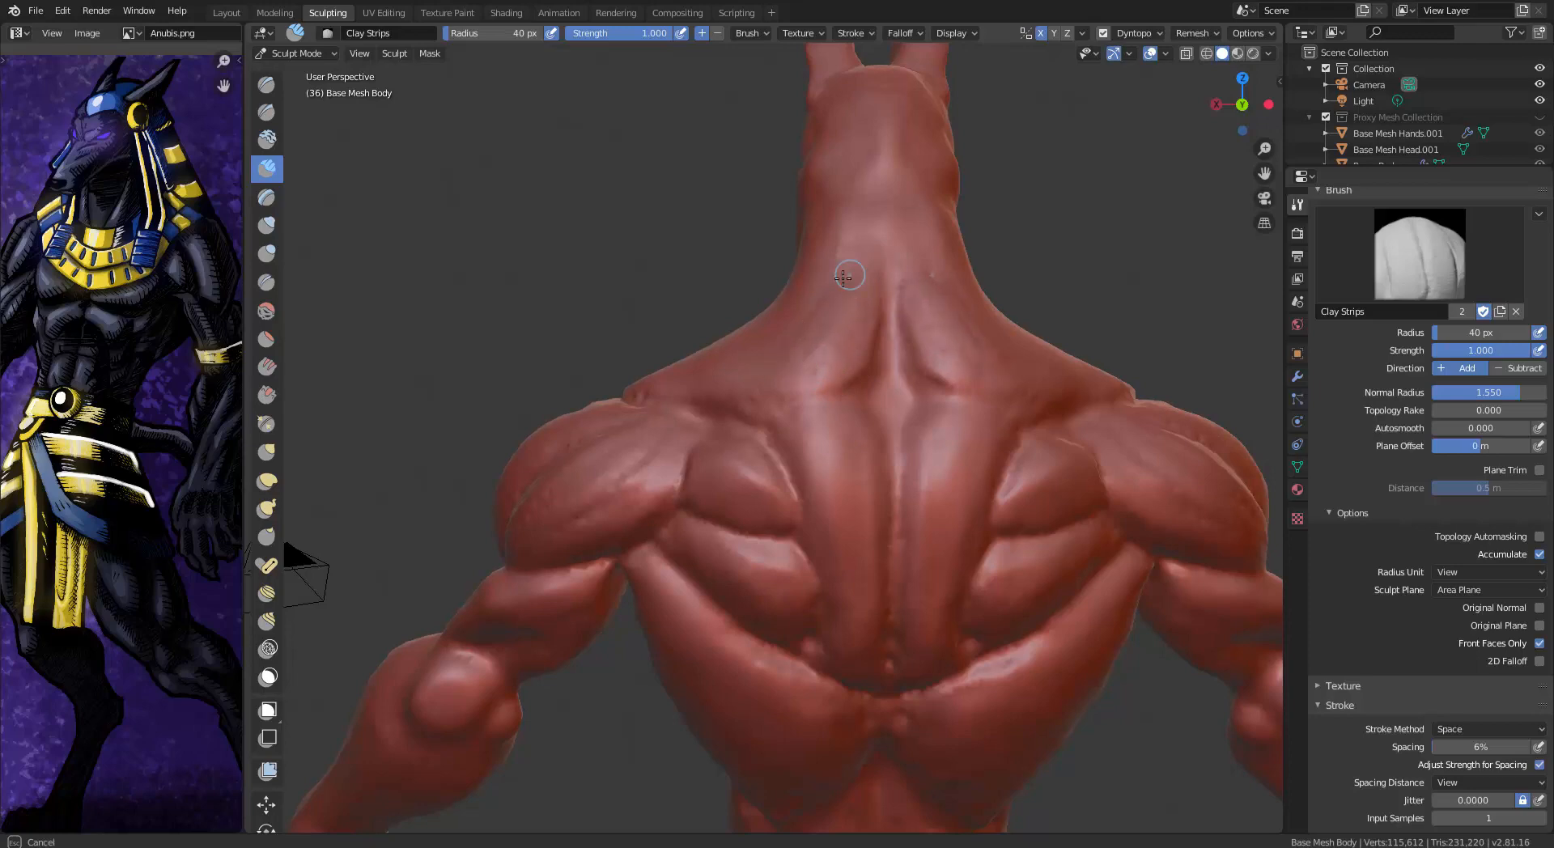
drag(753, 325, 729, 333)
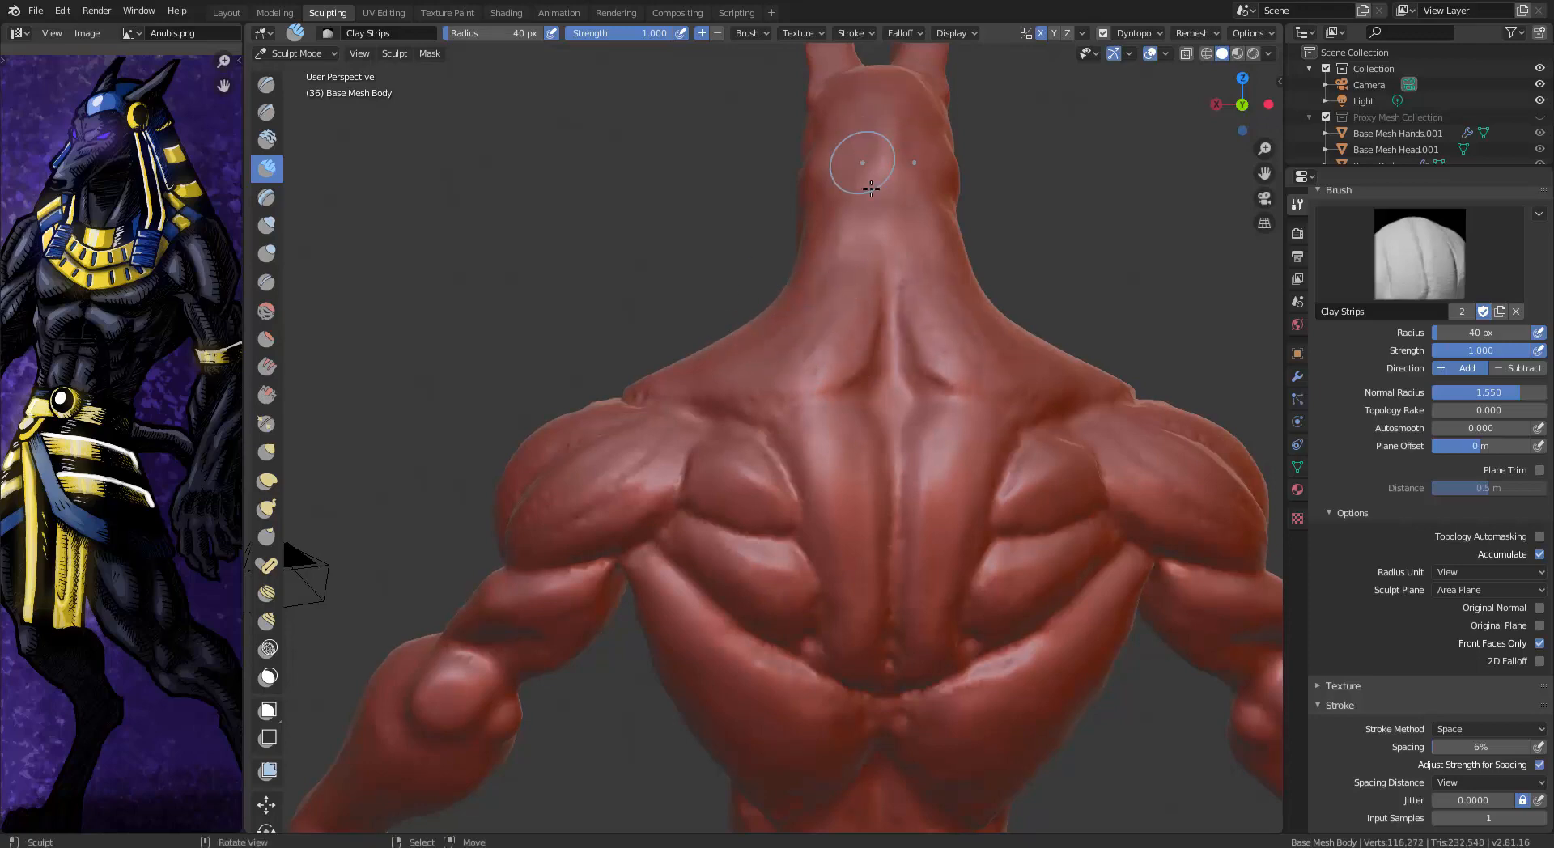
Rework the side of the neck behind the jaw with Clay Strips strokes
mouse_move(885, 265)
middle_down()
mouse_move(815, 283)
mouse_move(834, 268)
mouse_move(850, 318)
mouse_move(921, 328)
middle_up()
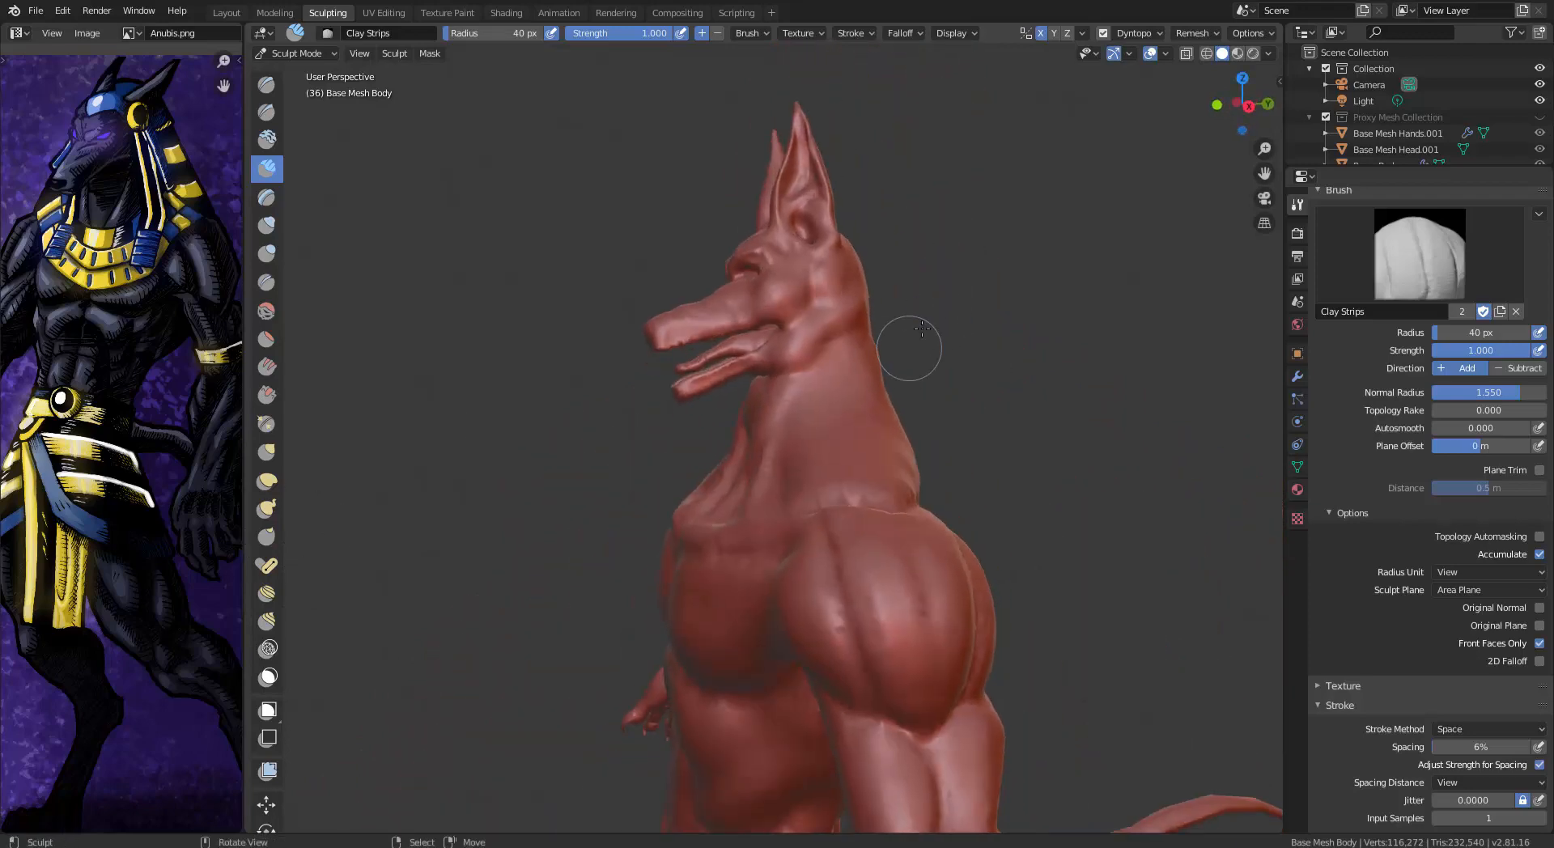
mouse_move(837, 311)
mouse_down()
mouse_move(808, 354)
mouse_move(819, 324)
mouse_move(848, 324)
mouse_move(850, 301)
mouse_up()
mouse_move(850, 301)
middle_down()
mouse_move(925, 311)
mouse_move(918, 297)
middle_up()
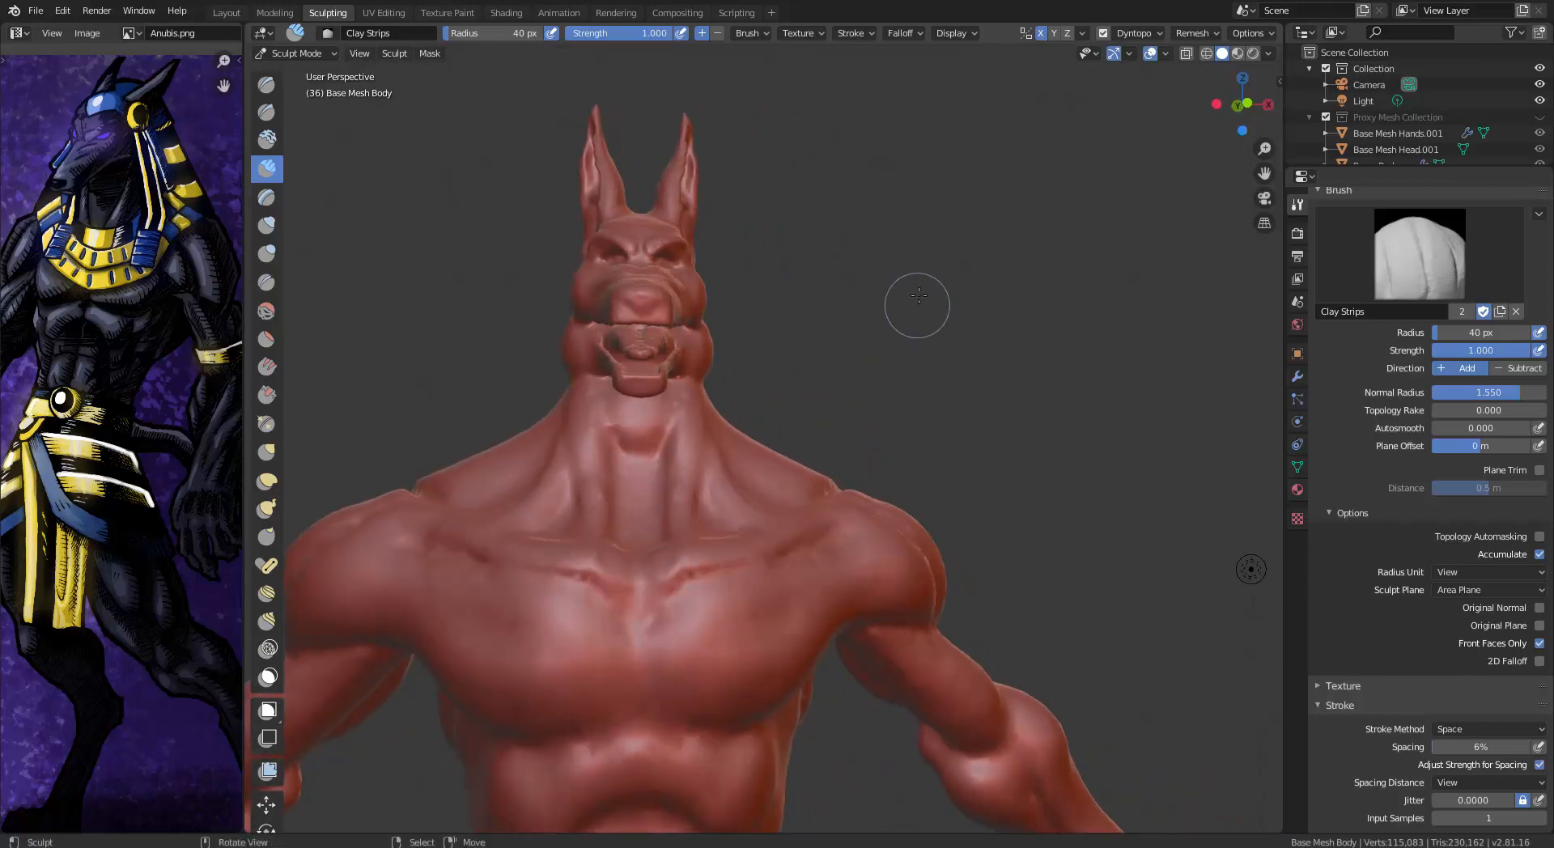
Widen the reference image area to show the full Anubis figure beside a close view of the head and neck
middle_drag(675, 299, 624, 278)
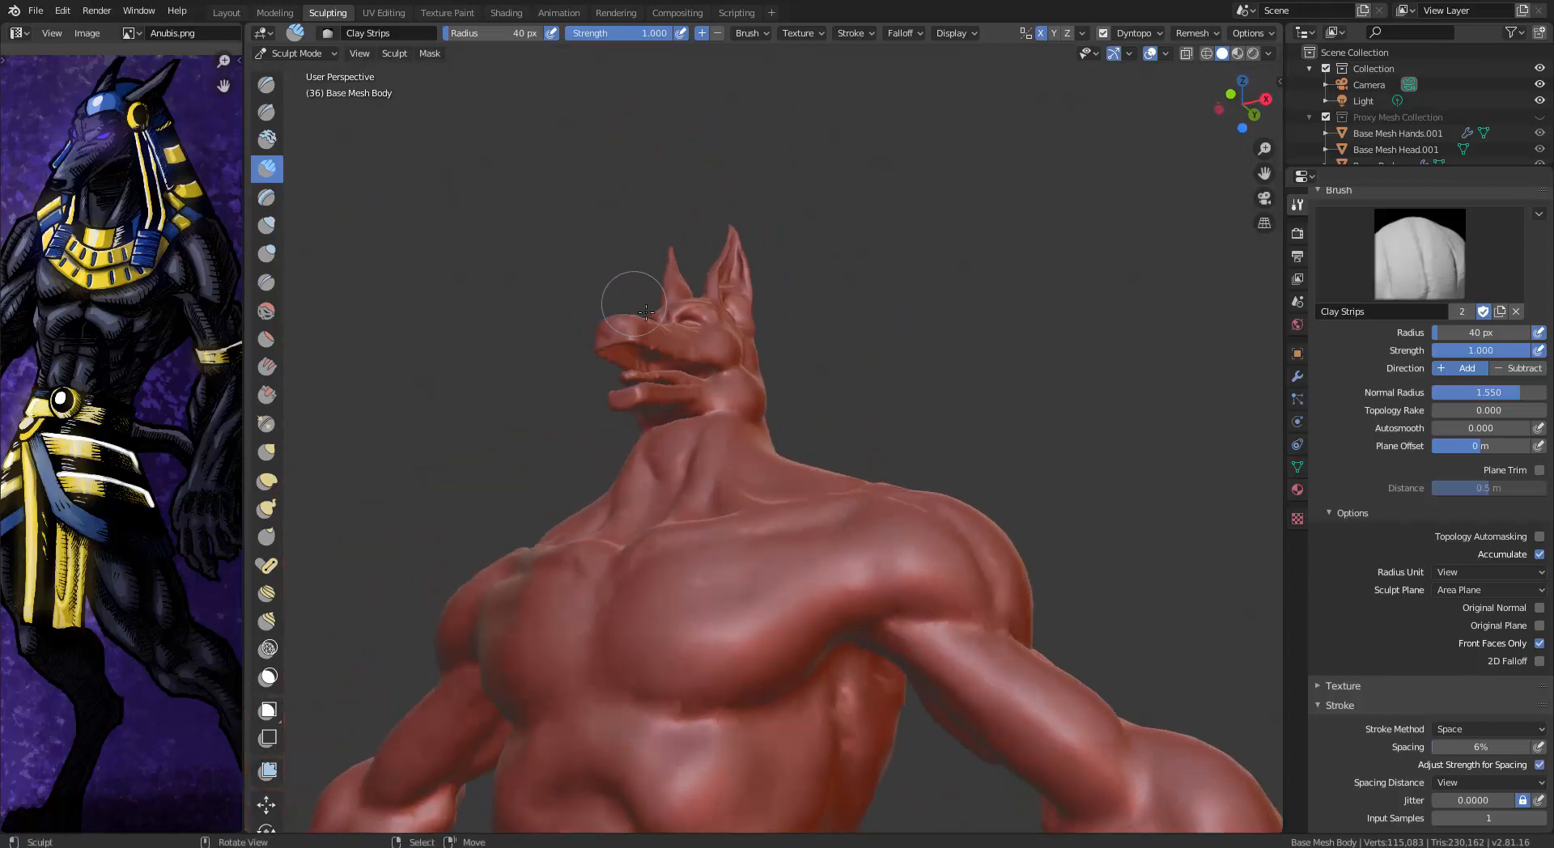
scroll(712, 454, up, 3)
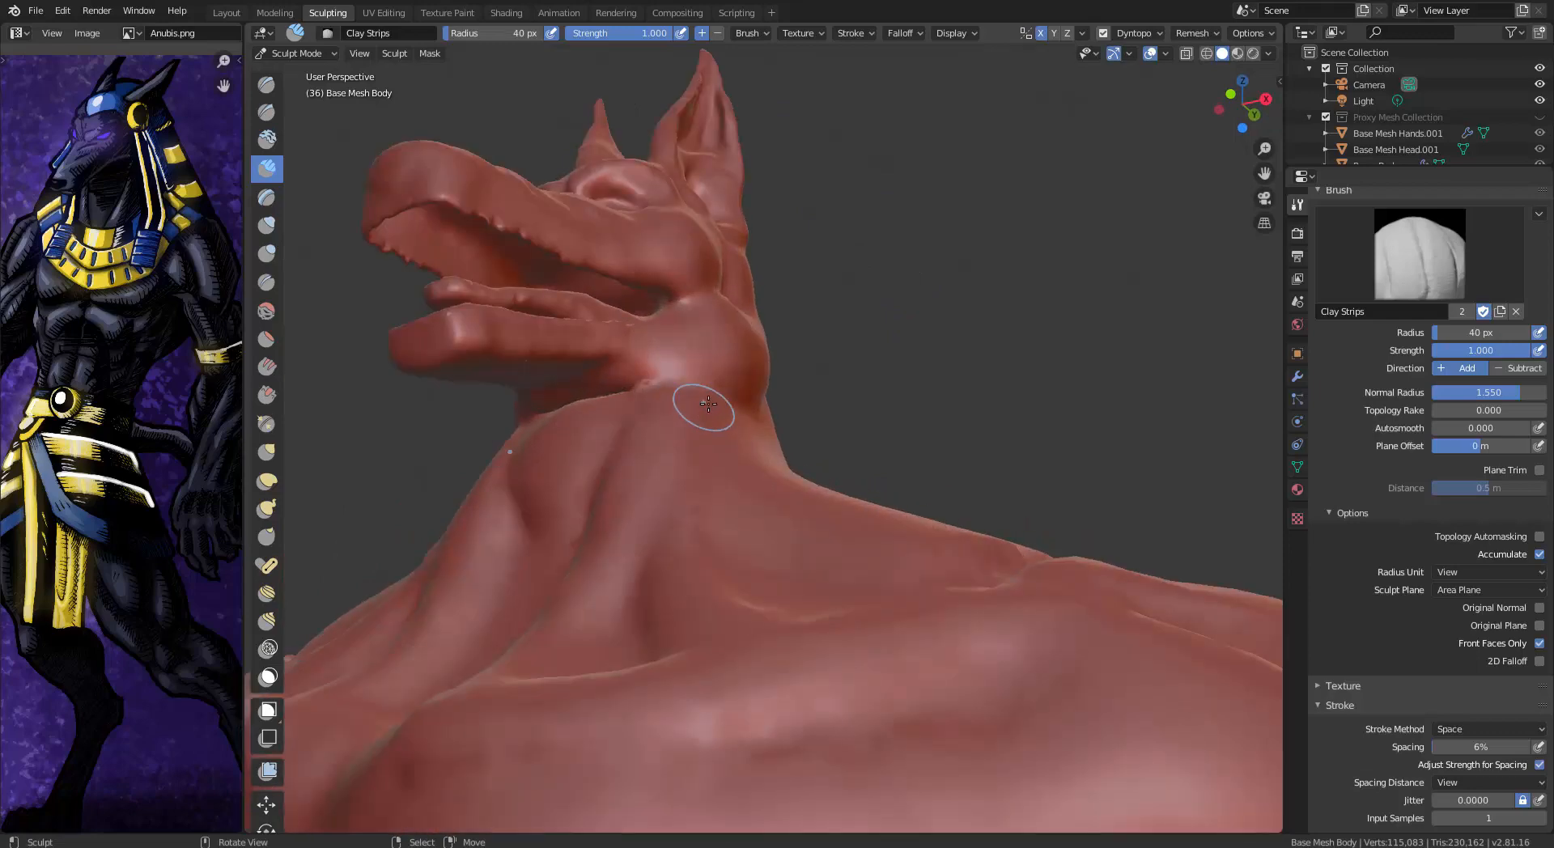
scroll(785, 437, up, 2)
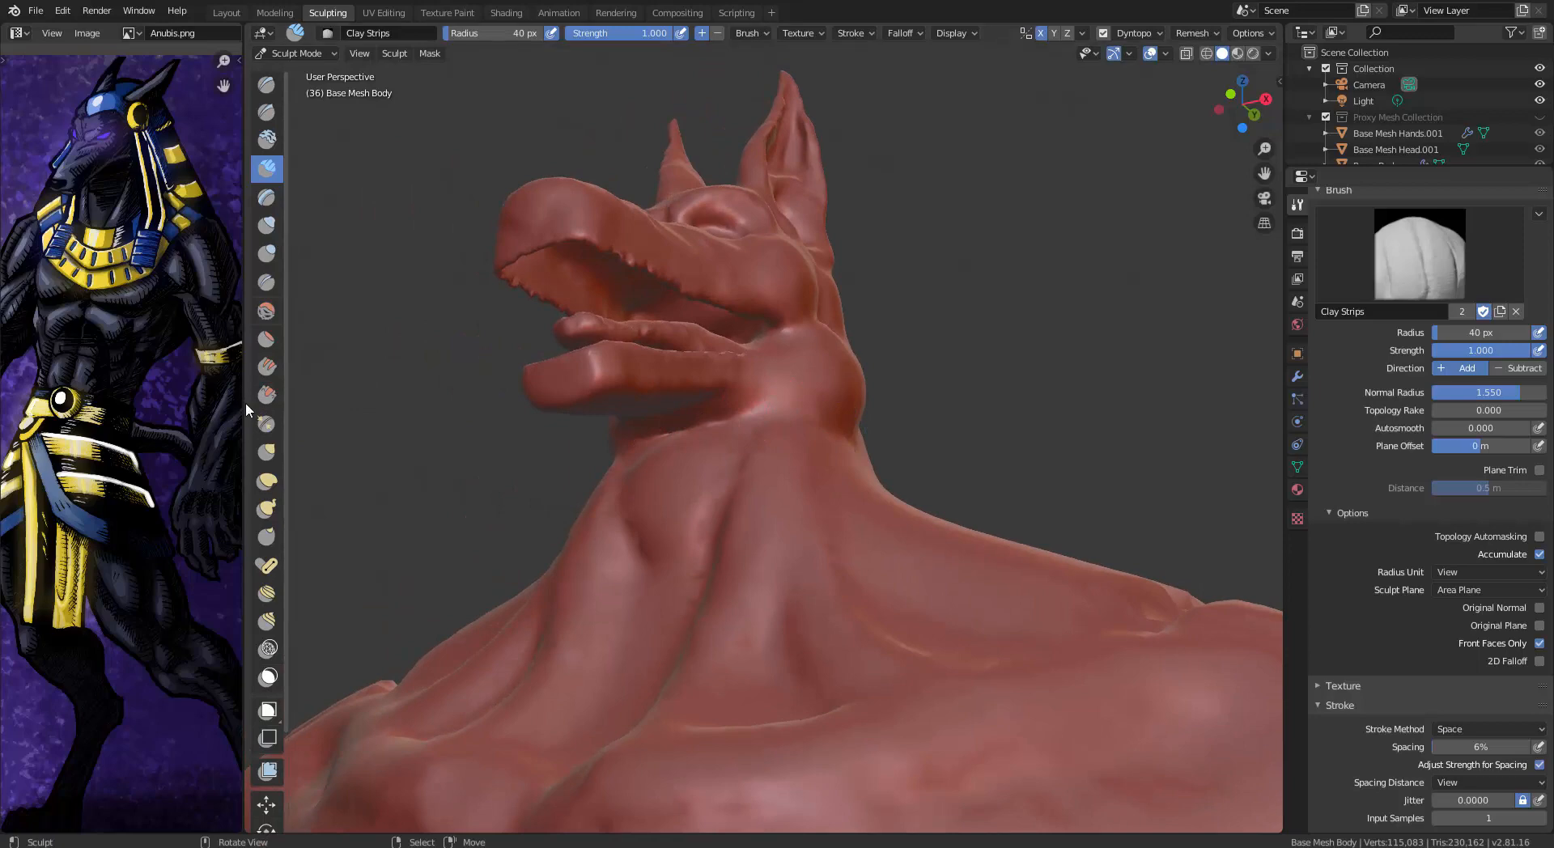
drag(245, 401, 569, 421)
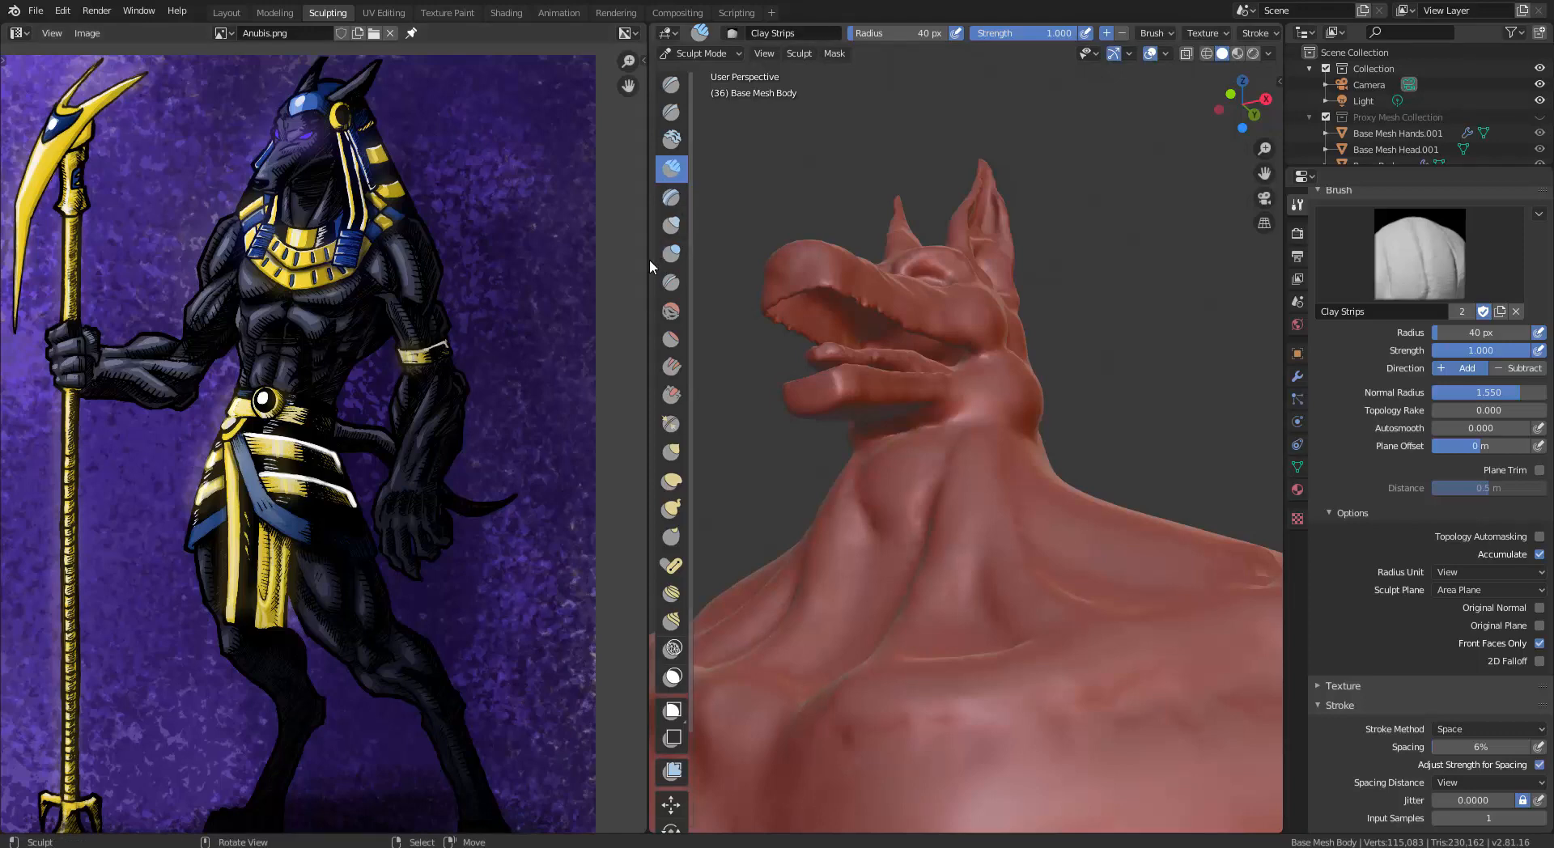
Narrow the reference image area to enlarge the sculpting viewport and bring the neck and jaw into view from the front
drag(647, 265, 290, 271)
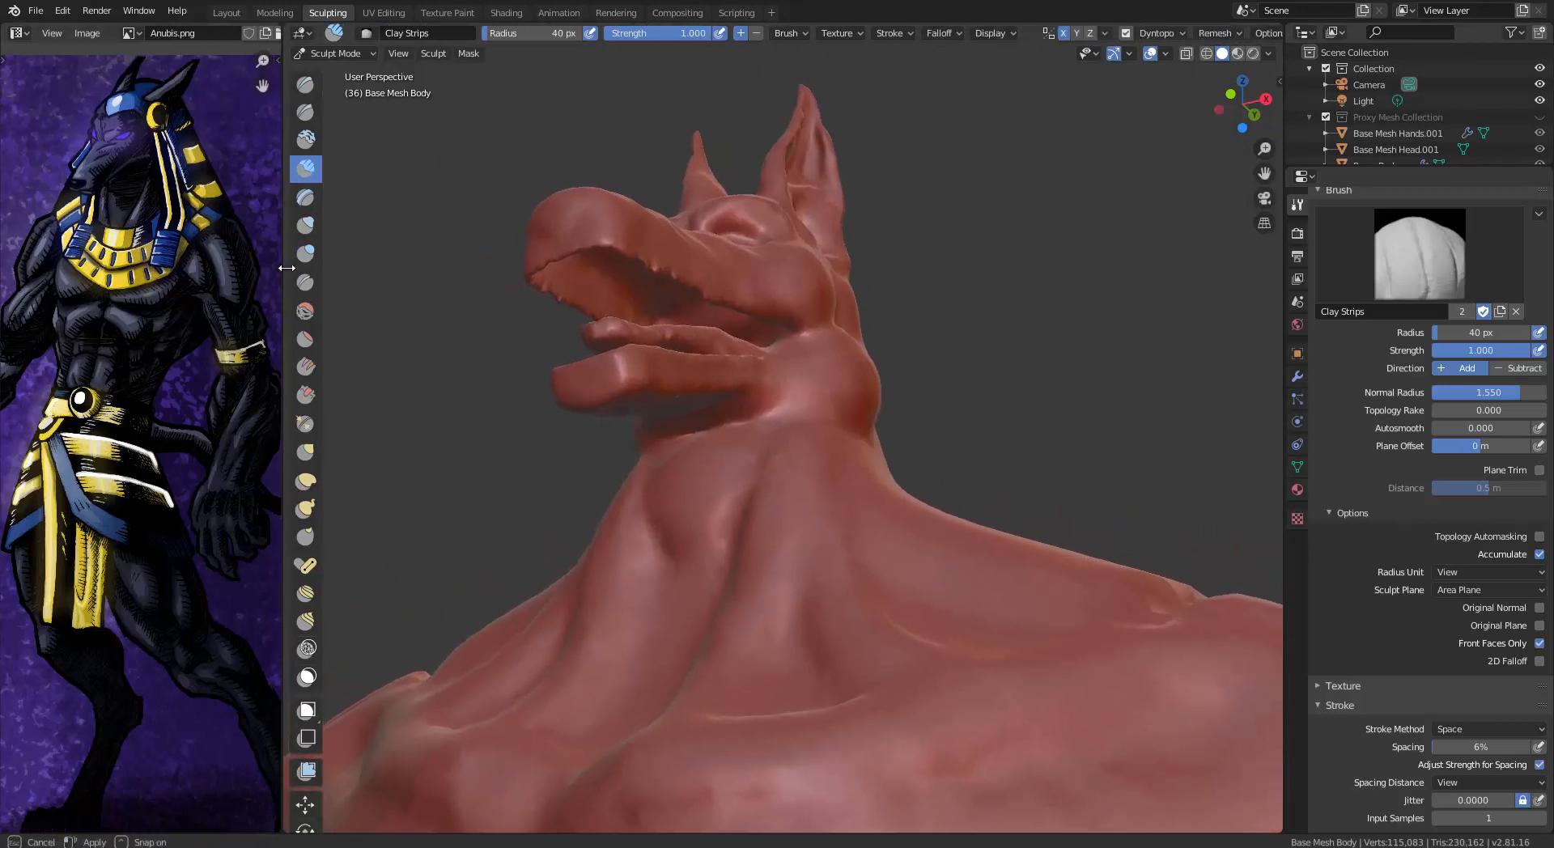
shift+middle_drag(556, 548, 936, 277)
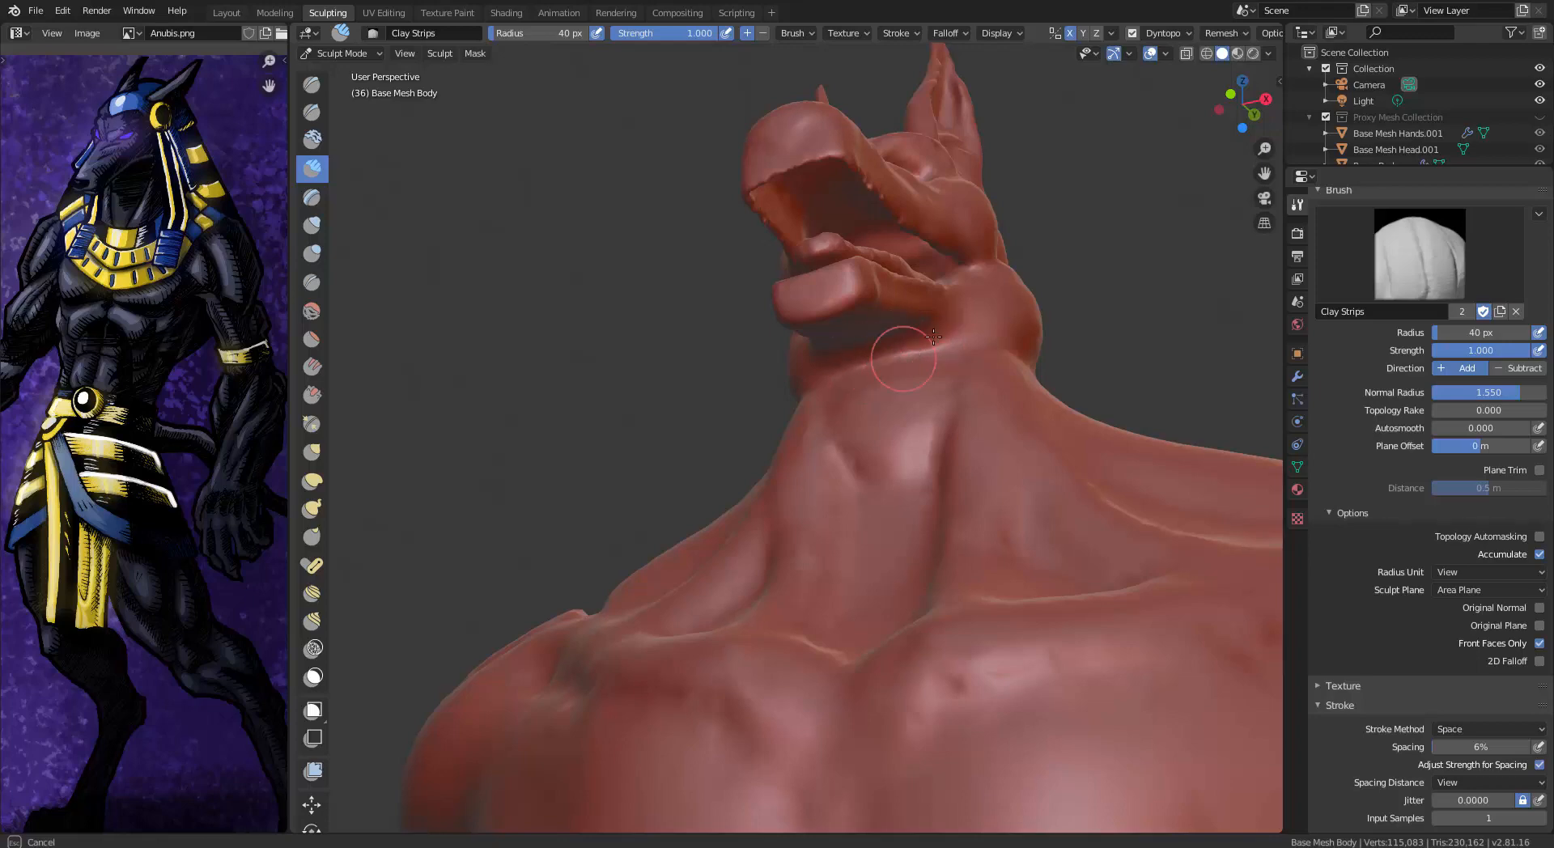
middle_drag(902, 344, 976, 343)
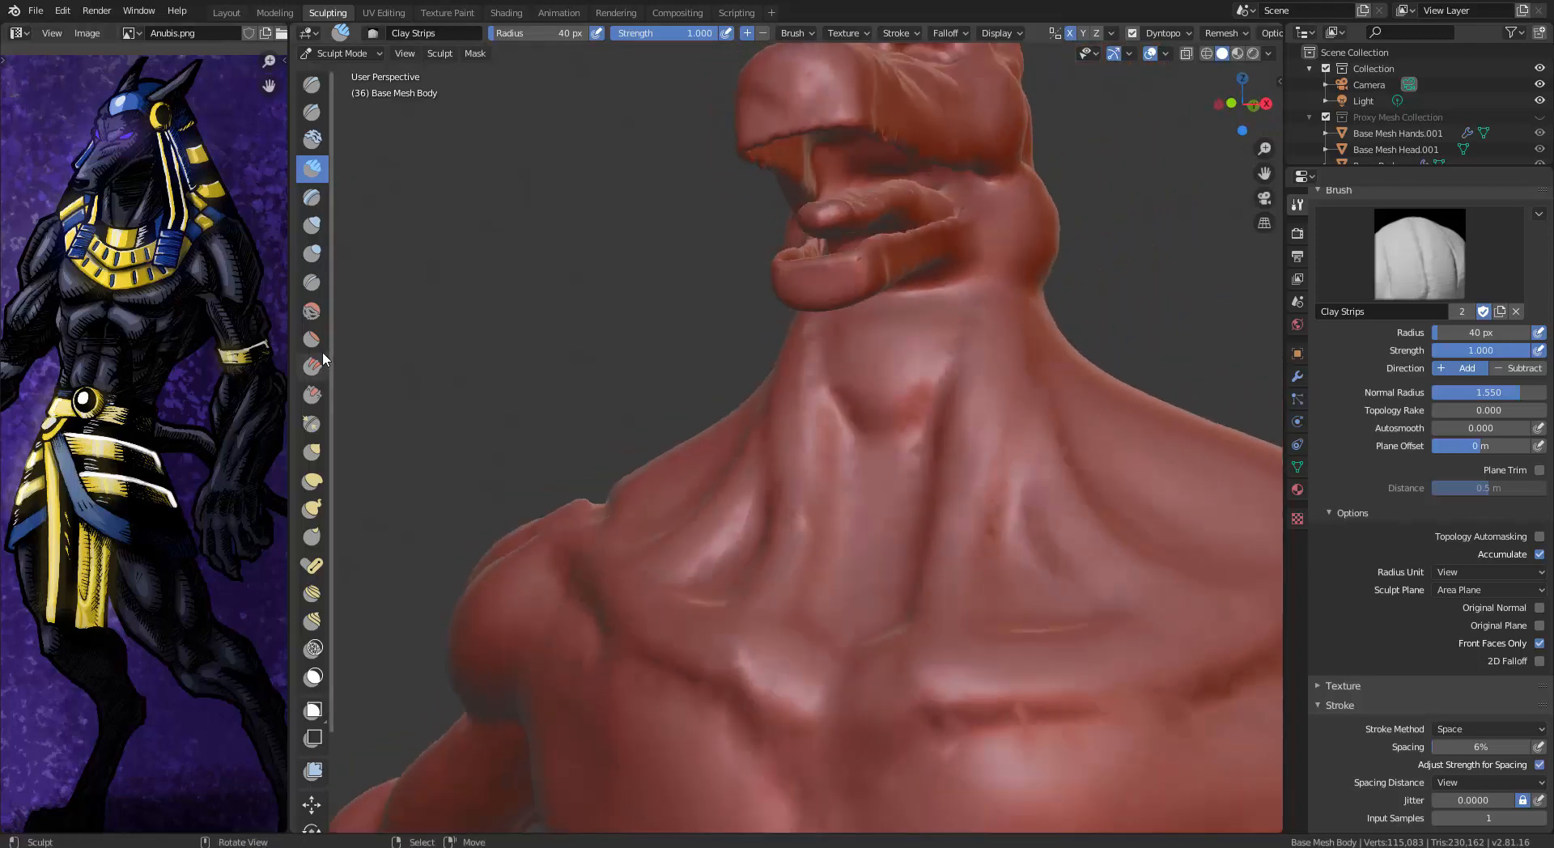
Reshape the jaw's rear corner and the upper side of the neck with the Grab brush at a radius of 130 px
click(314, 452)
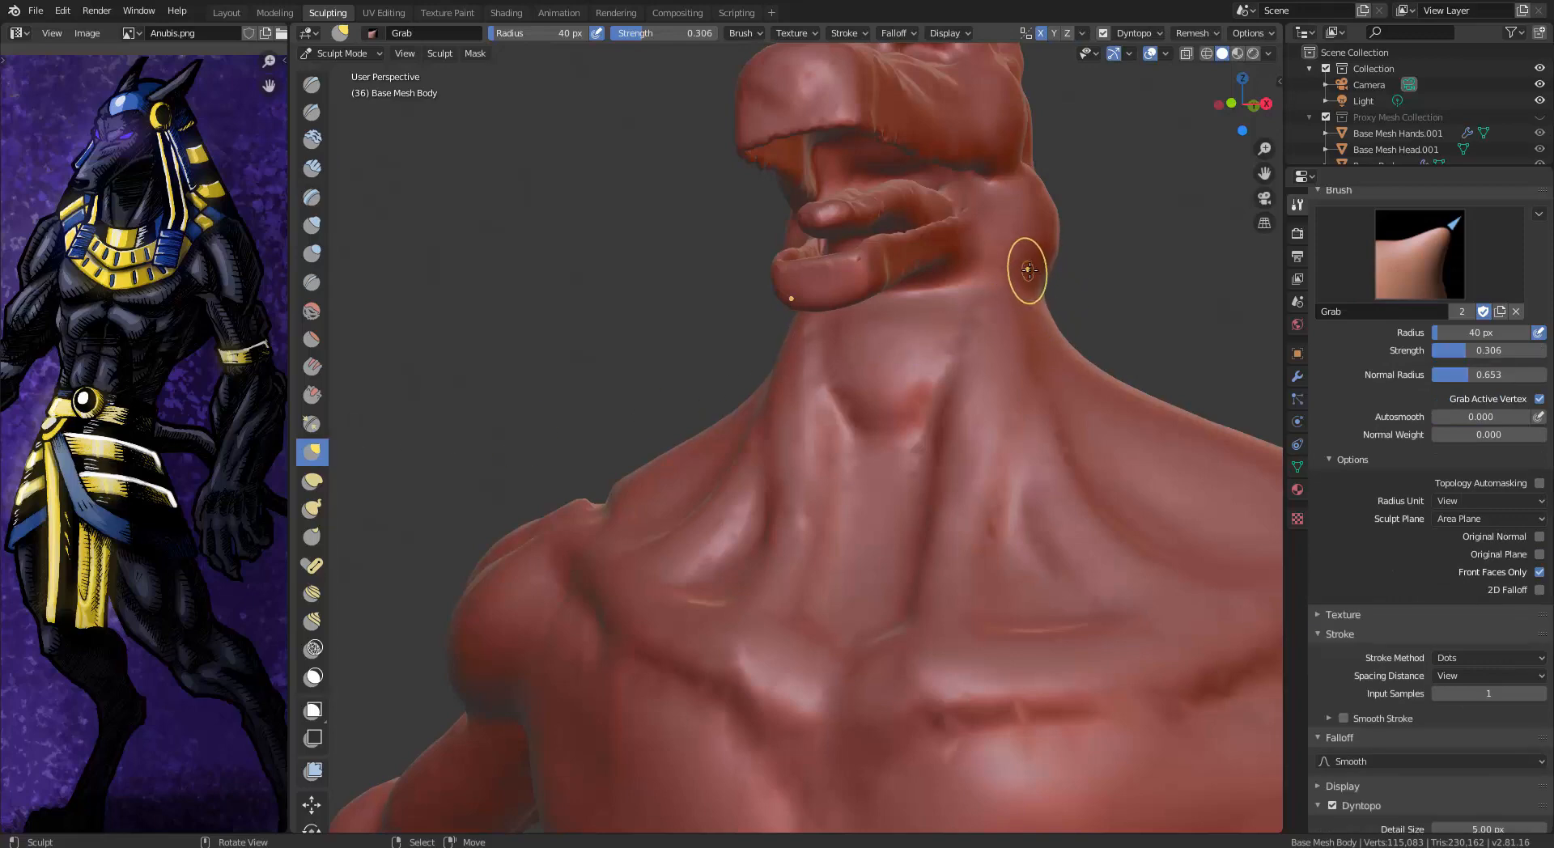
key(f)
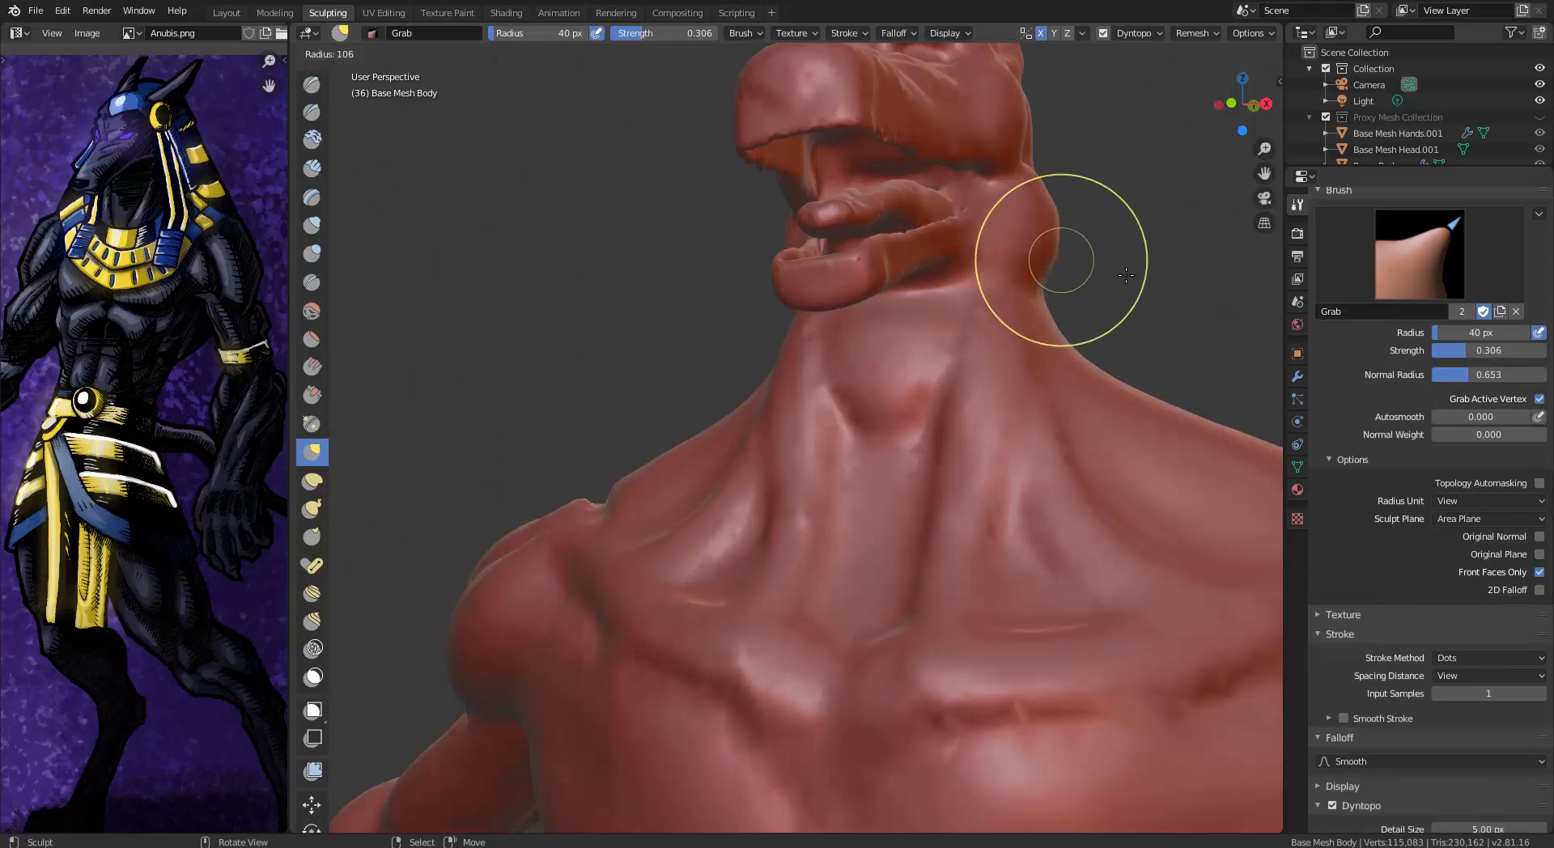
click(1127, 268)
middle_drag(1098, 259, 1049, 213)
mouse_move(998, 265)
mouse_down()
mouse_move(955, 279)
mouse_move(952, 296)
mouse_up()
mouse_move(1038, 390)
middle_down()
mouse_move(1020, 405)
mouse_move(1030, 416)
mouse_move(1086, 404)
middle_up()
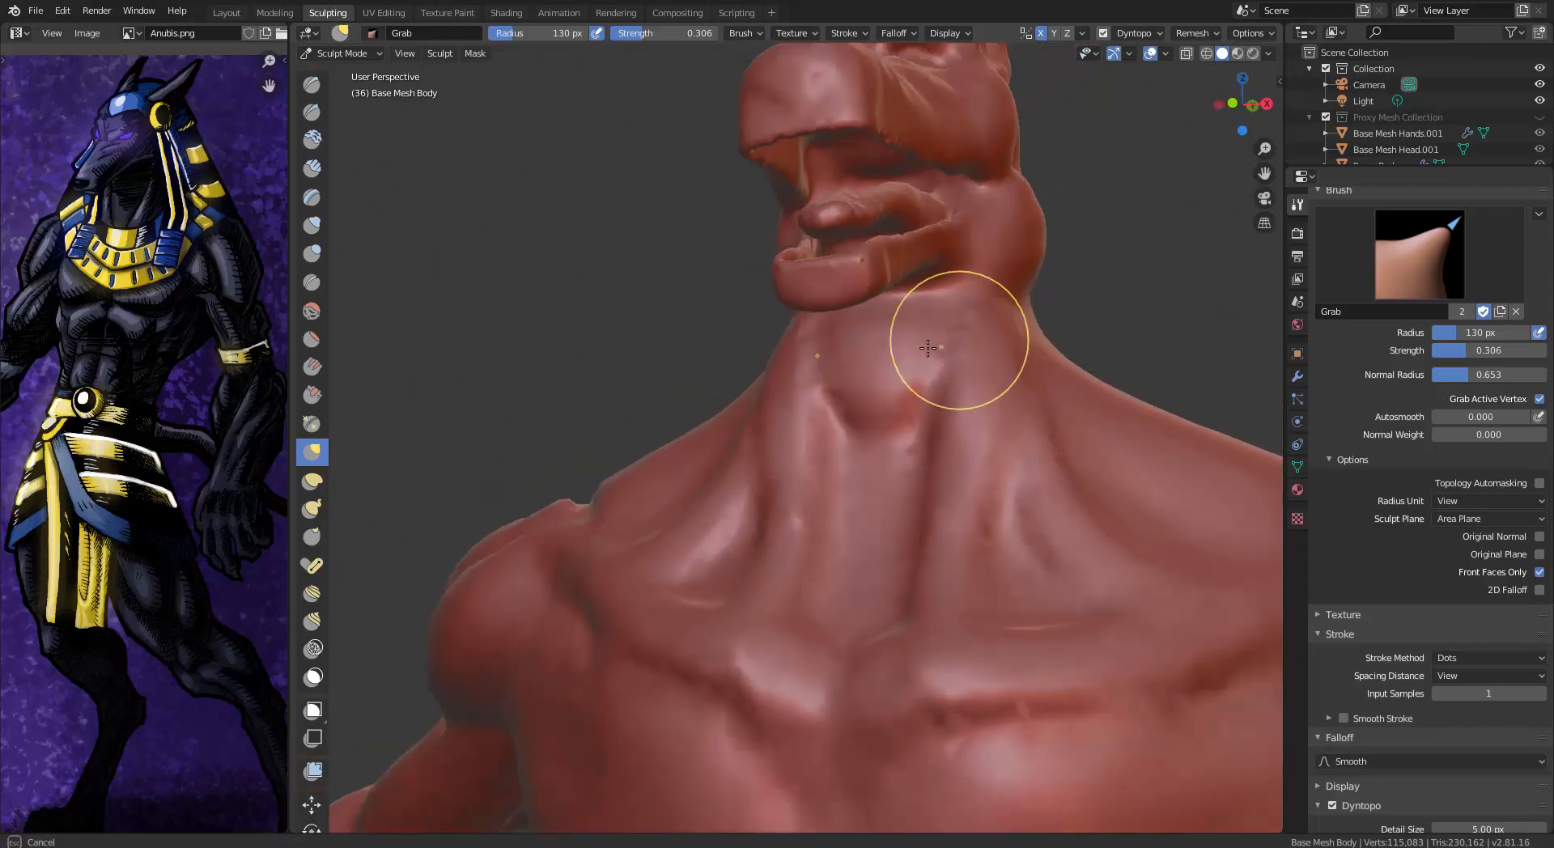
mouse_move(917, 358)
mouse_down()
mouse_move(935, 404)
mouse_move(975, 398)
mouse_up()
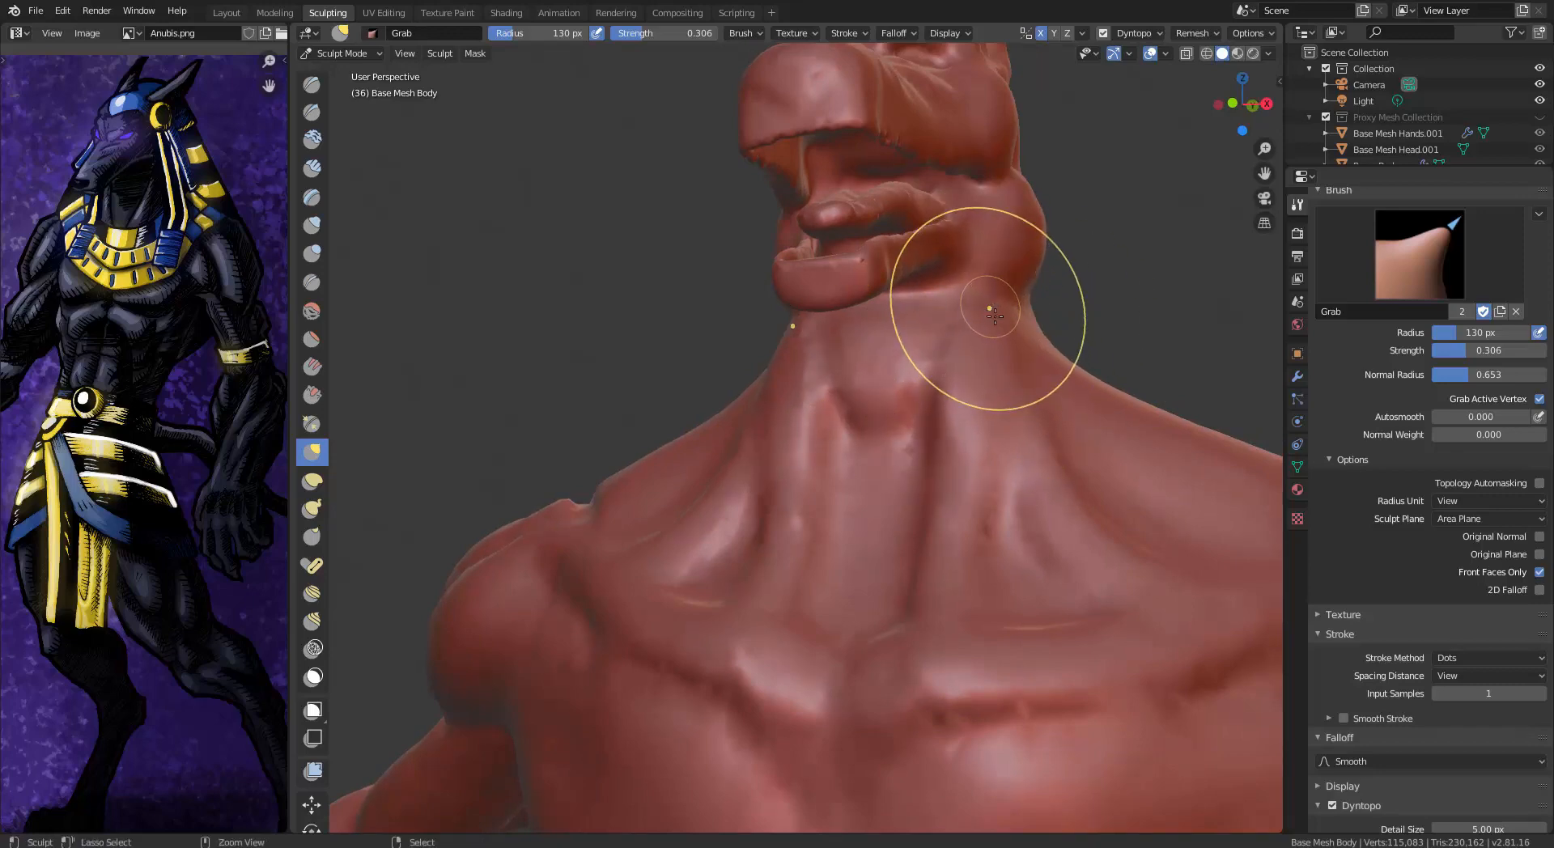
Set the Grab strength to 0.708 and adjust the neck and trapezius contours from the front and back
scroll(995, 340, down, 4)
mouse_move(1012, 461)
middle_down()
mouse_move(1021, 477)
mouse_move(1023, 421)
middle_up()
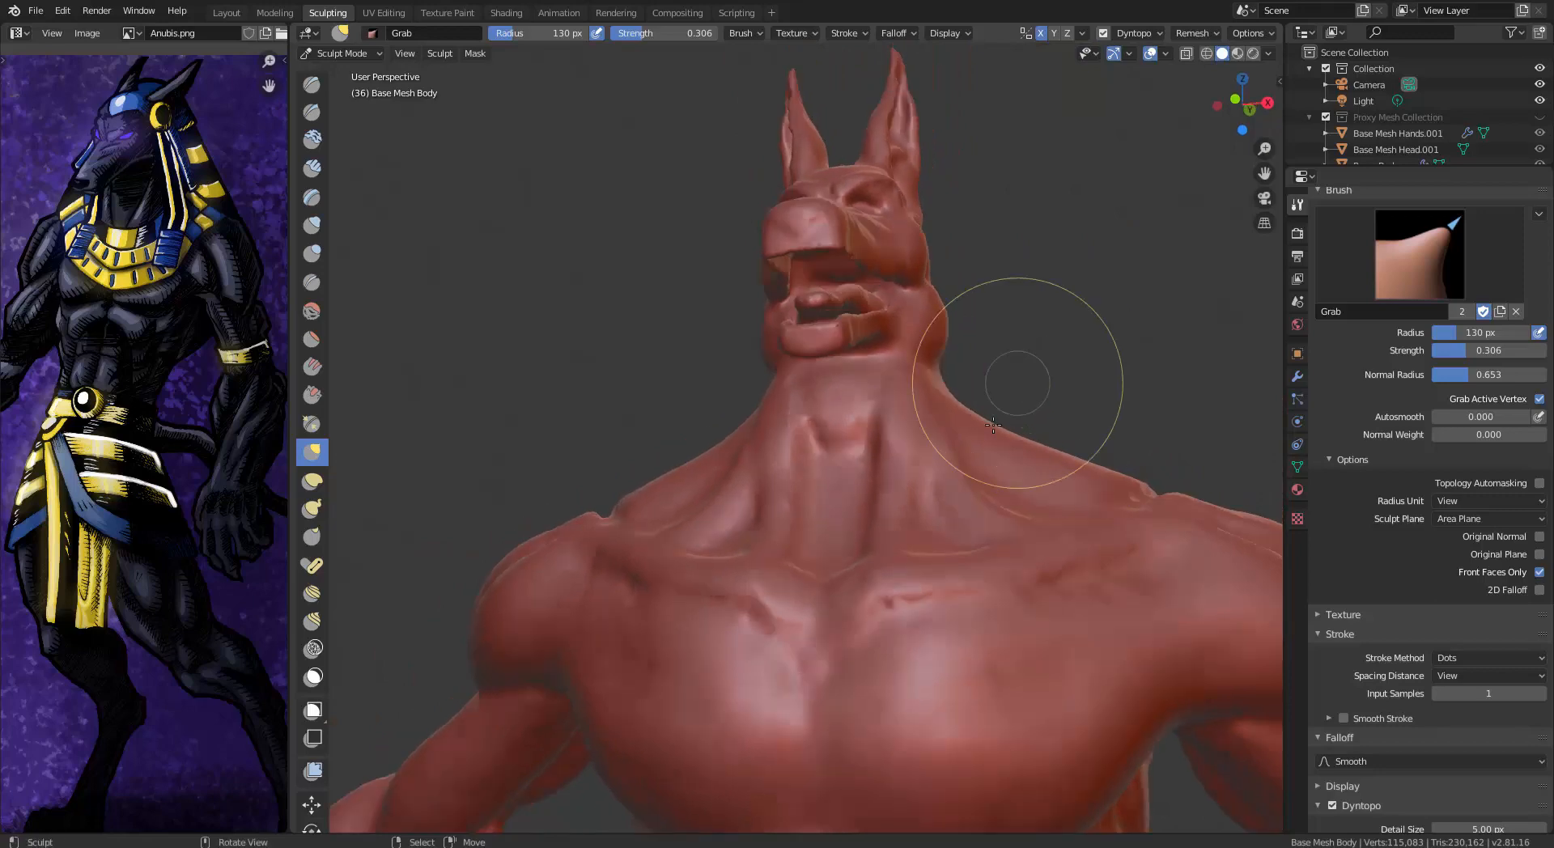
mouse_move(1023, 382)
mouse_down()
mouse_move(981, 449)
mouse_move(1006, 364)
mouse_up()
drag(1474, 352, 1527, 360)
mouse_move(990, 450)
mouse_down()
mouse_move(995, 473)
mouse_move(1006, 433)
mouse_up()
mouse_move(1006, 433)
middle_down()
mouse_move(1024, 490)
mouse_move(1004, 380)
mouse_move(988, 360)
mouse_move(941, 427)
mouse_move(930, 346)
middle_up()
scroll(1024, 489, down, 5)
mouse_move(850, 398)
mouse_down()
mouse_move(874, 391)
mouse_move(850, 450)
mouse_move(902, 399)
mouse_move(857, 423)
mouse_move(871, 418)
mouse_up()
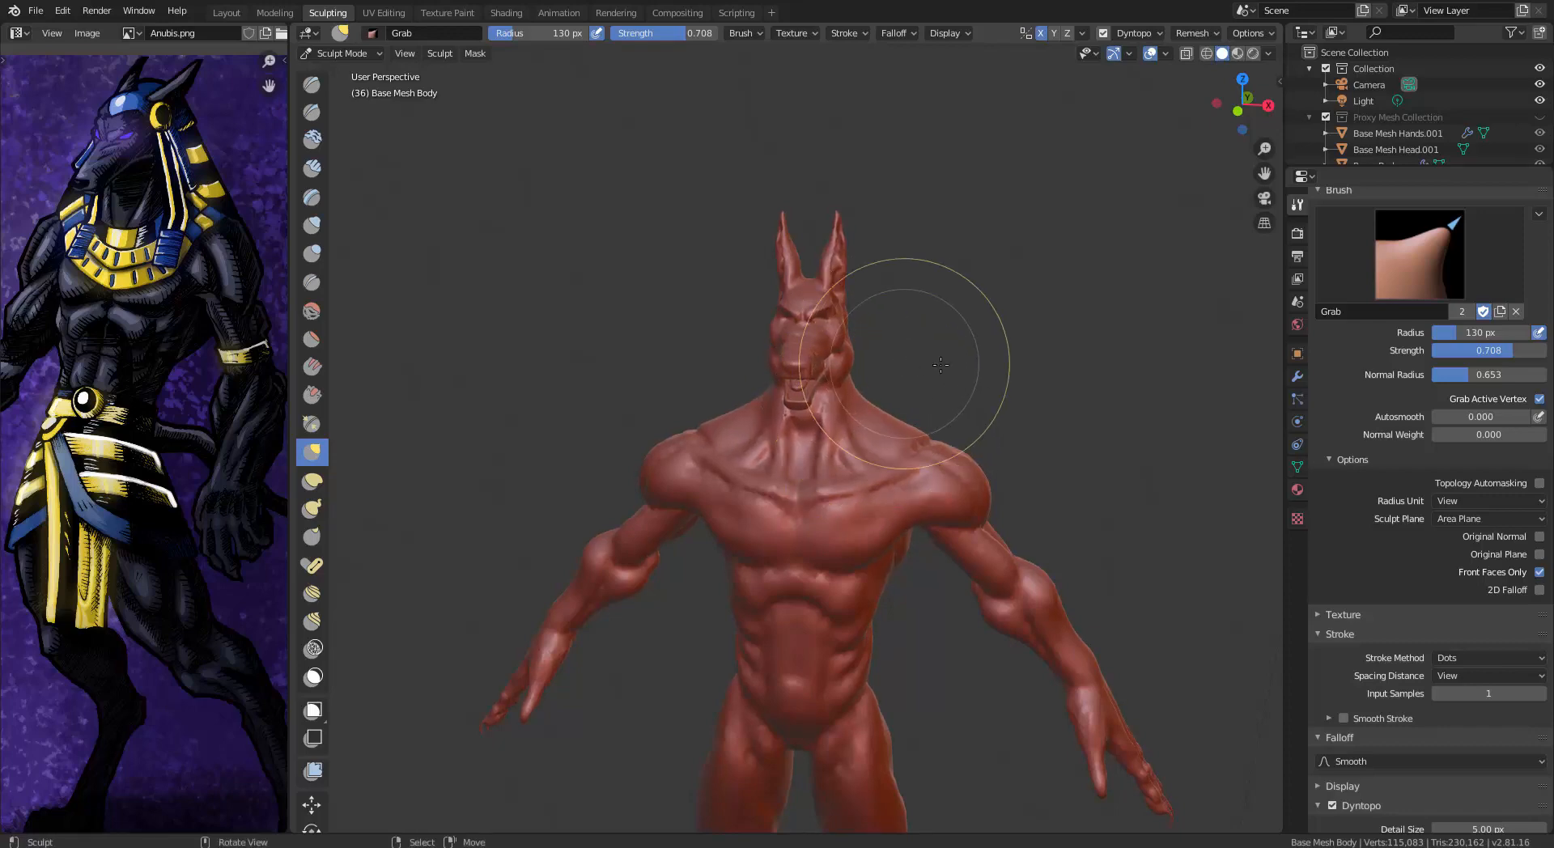
mouse_move(982, 319)
middle_down()
mouse_move(586, 396)
mouse_move(713, 360)
middle_up()
mouse_move(712, 361)
mouse_down()
mouse_move(690, 444)
mouse_move(702, 450)
mouse_move(718, 382)
mouse_up()
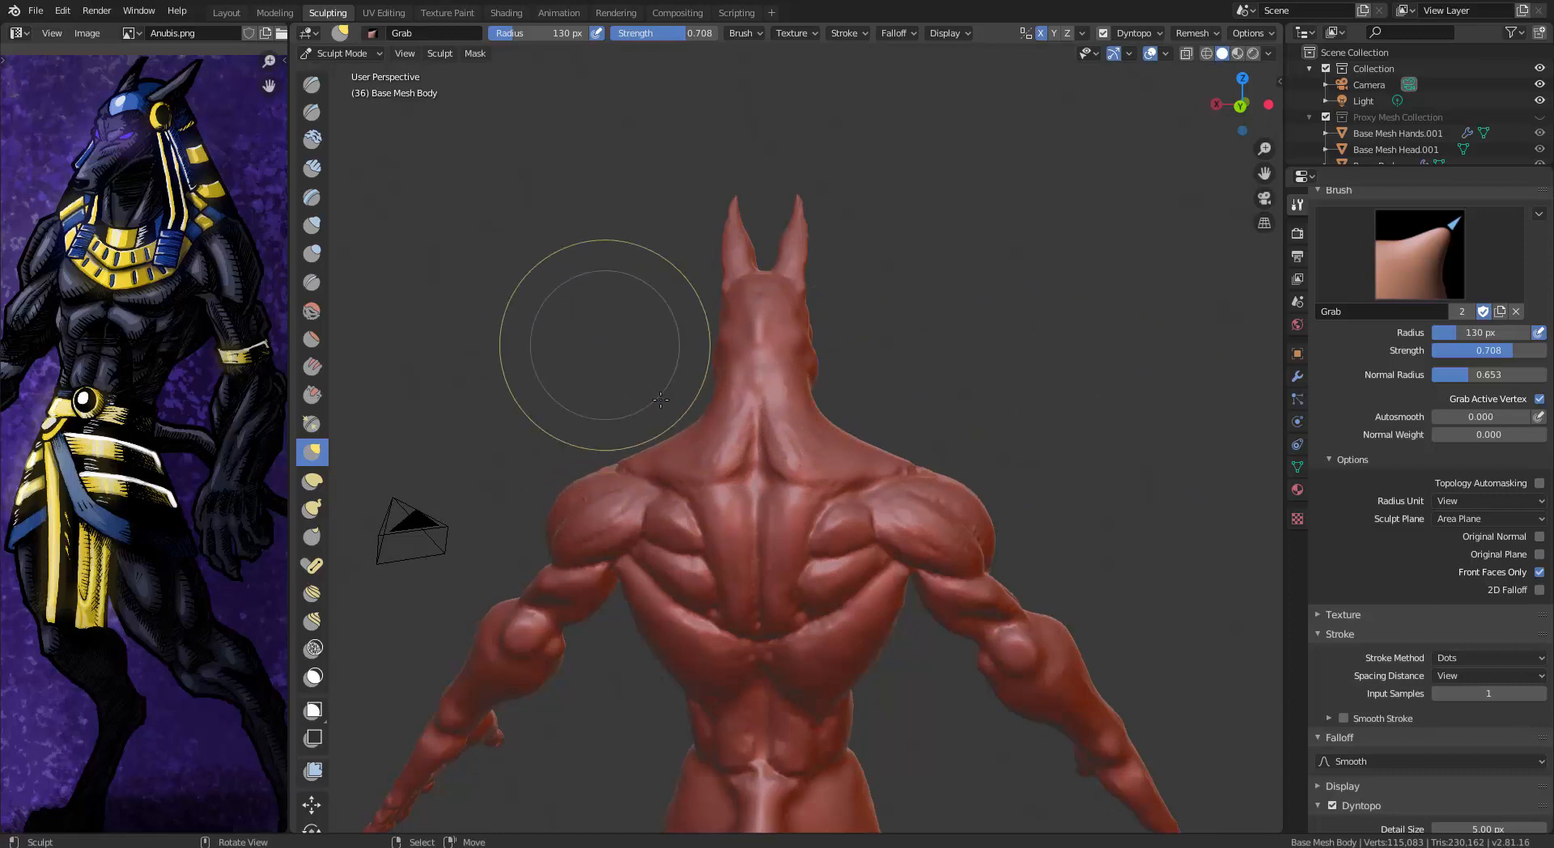
Reshape the trapezius slope and the throat with the Snake Hook brush, working from the back, side and front
click(312, 510)
drag(678, 403, 686, 441)
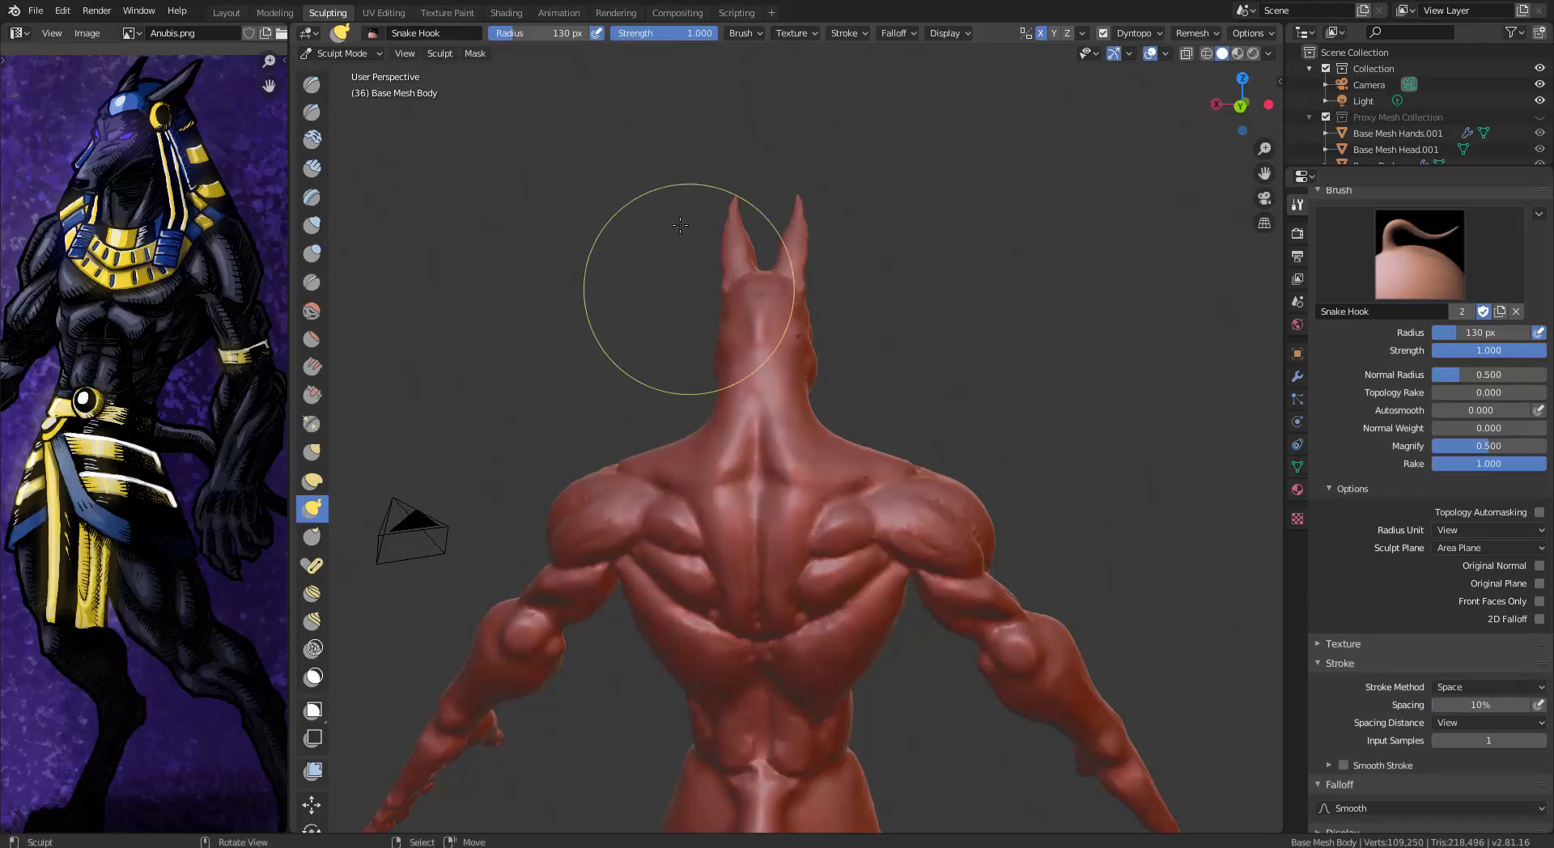
mouse_move(680, 225)
middle_down()
mouse_move(813, 382)
mouse_move(790, 310)
middle_up()
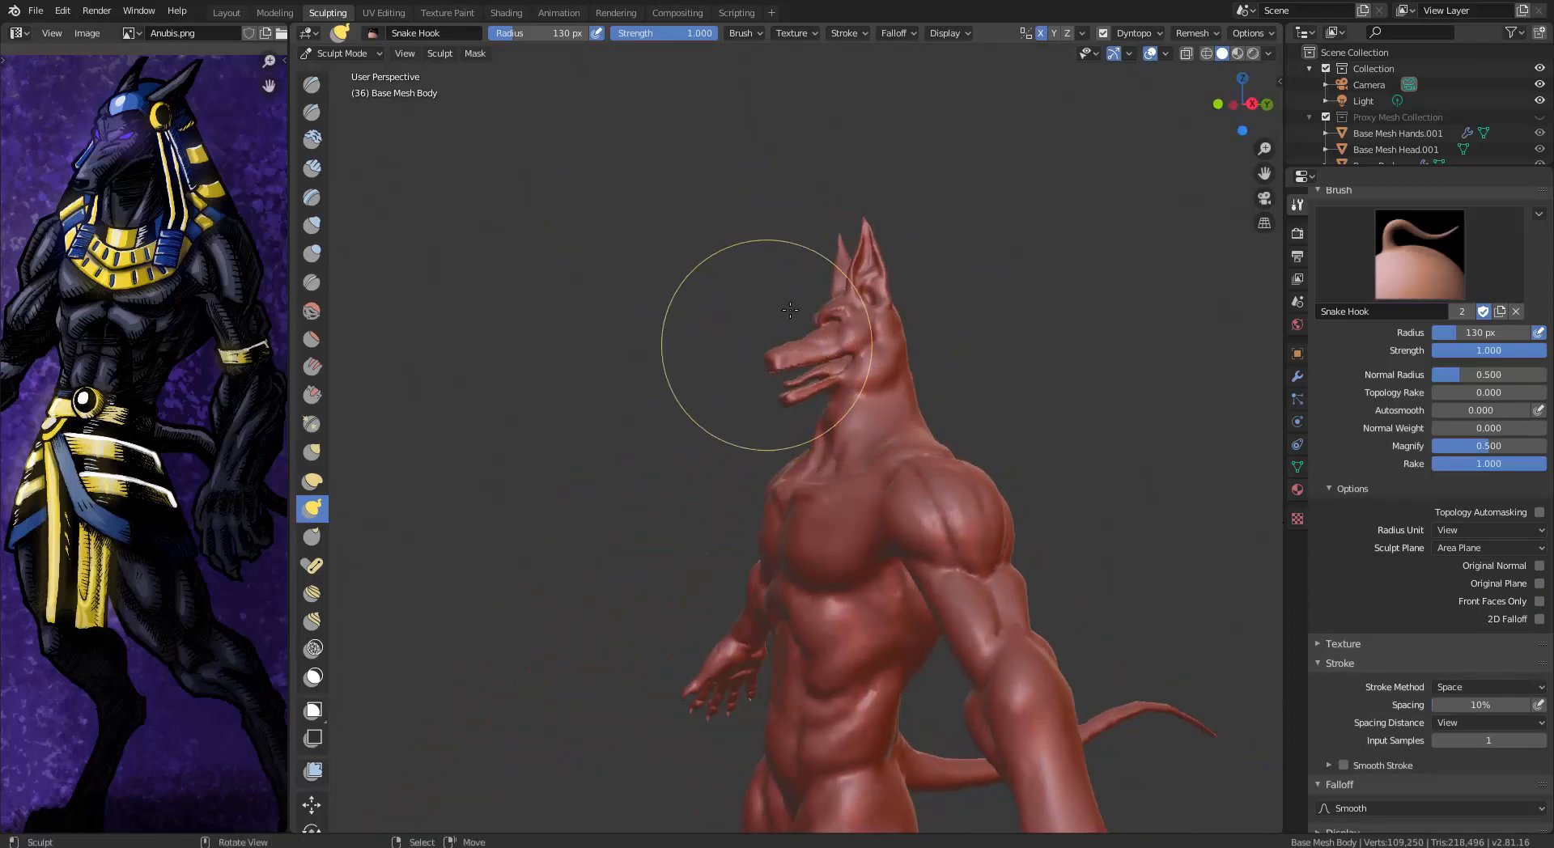
mouse_move(769, 375)
middle_down()
mouse_move(777, 485)
mouse_move(728, 419)
mouse_move(874, 387)
middle_up()
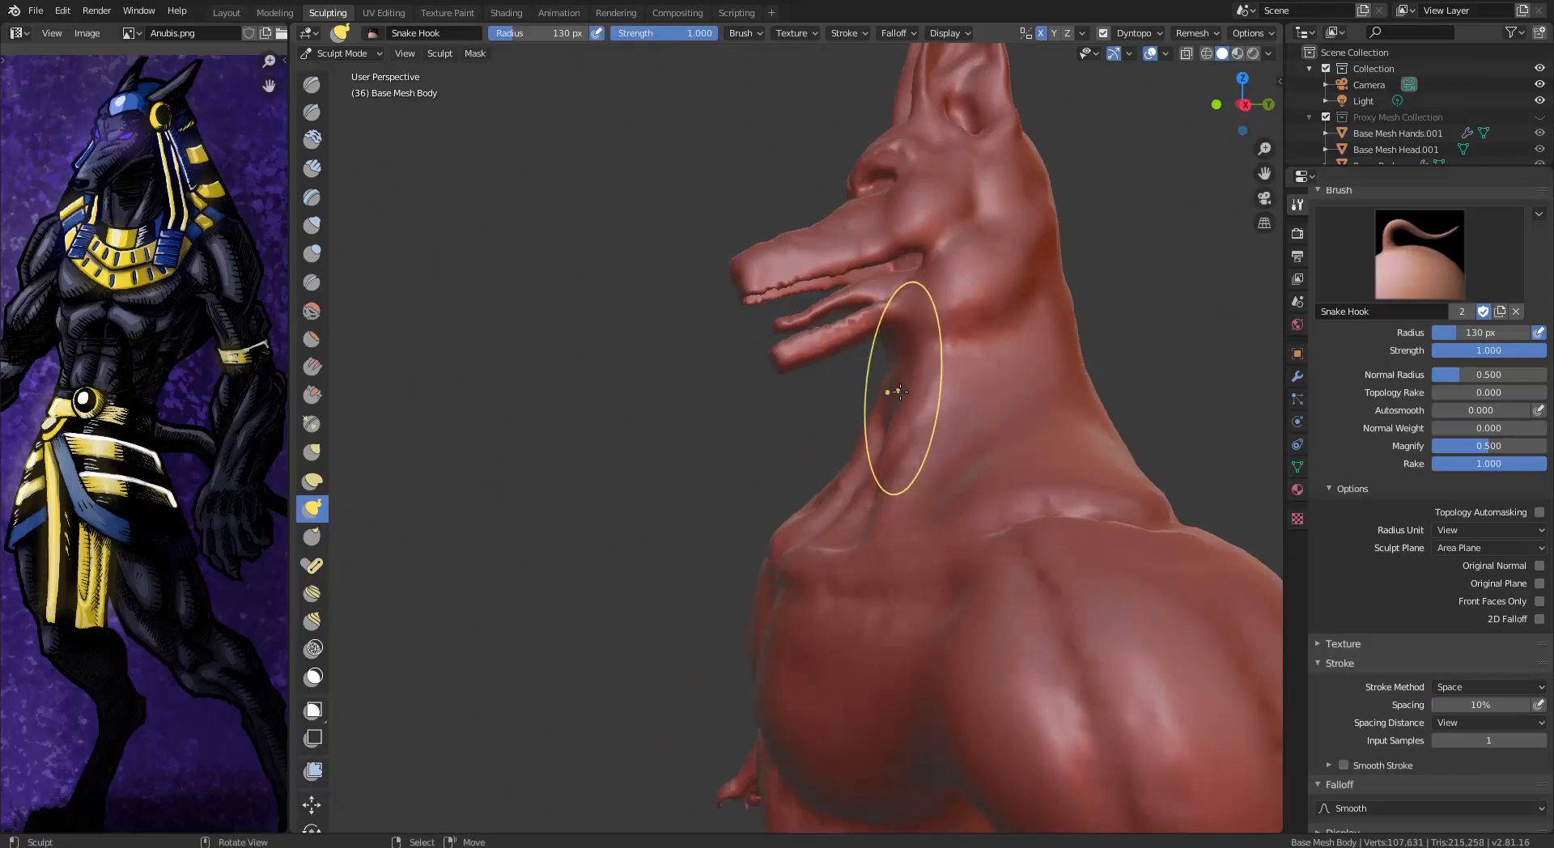
mouse_move(896, 386)
middle_down()
mouse_move(1039, 396)
mouse_move(867, 400)
mouse_move(1003, 429)
mouse_move(919, 425)
middle_up()
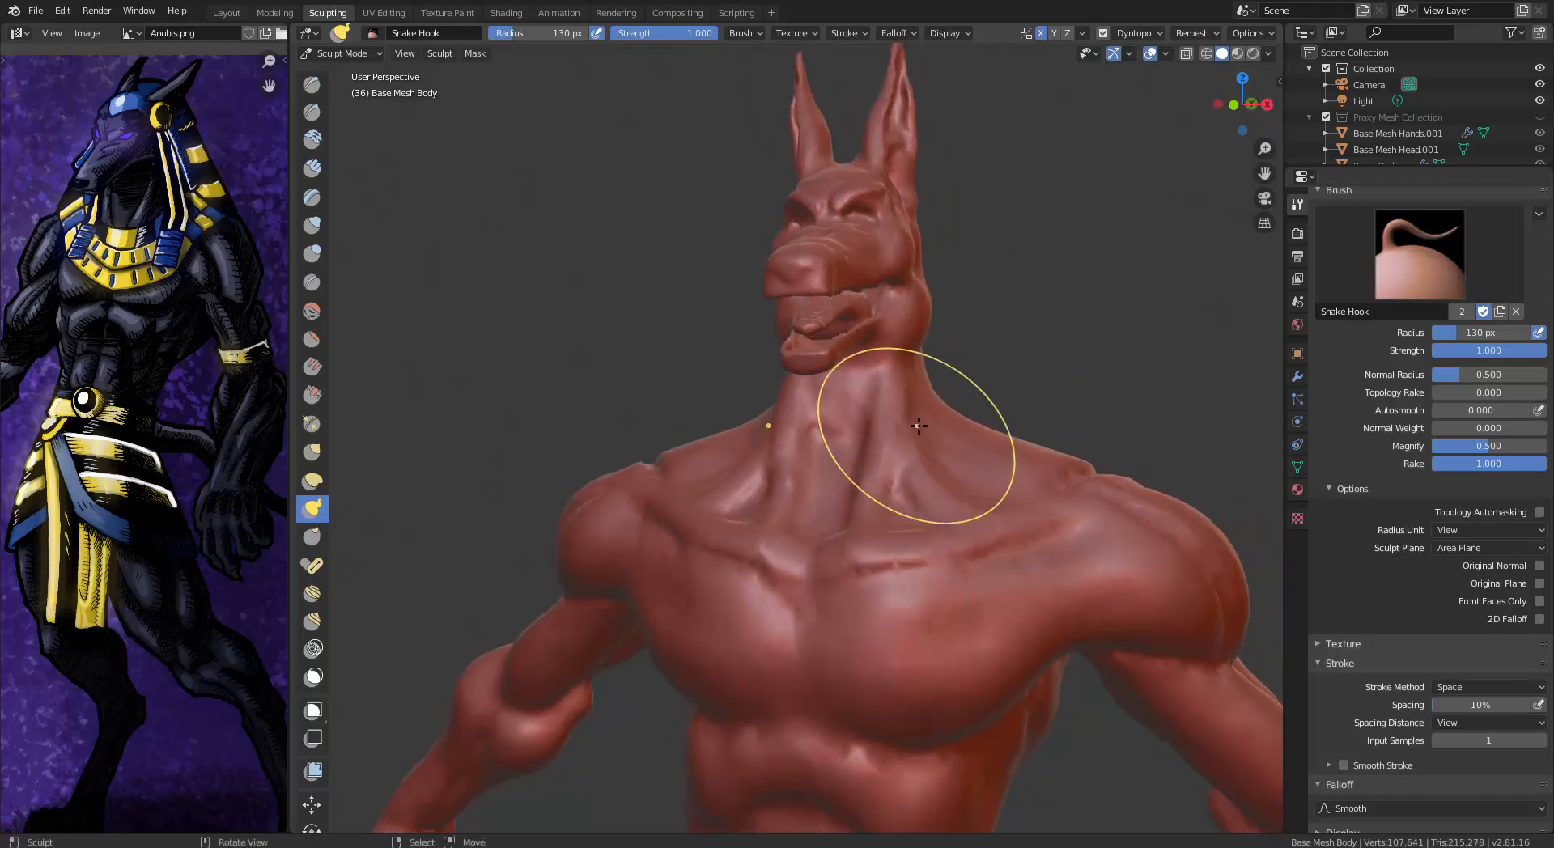
middle_drag(956, 371, 979, 424)
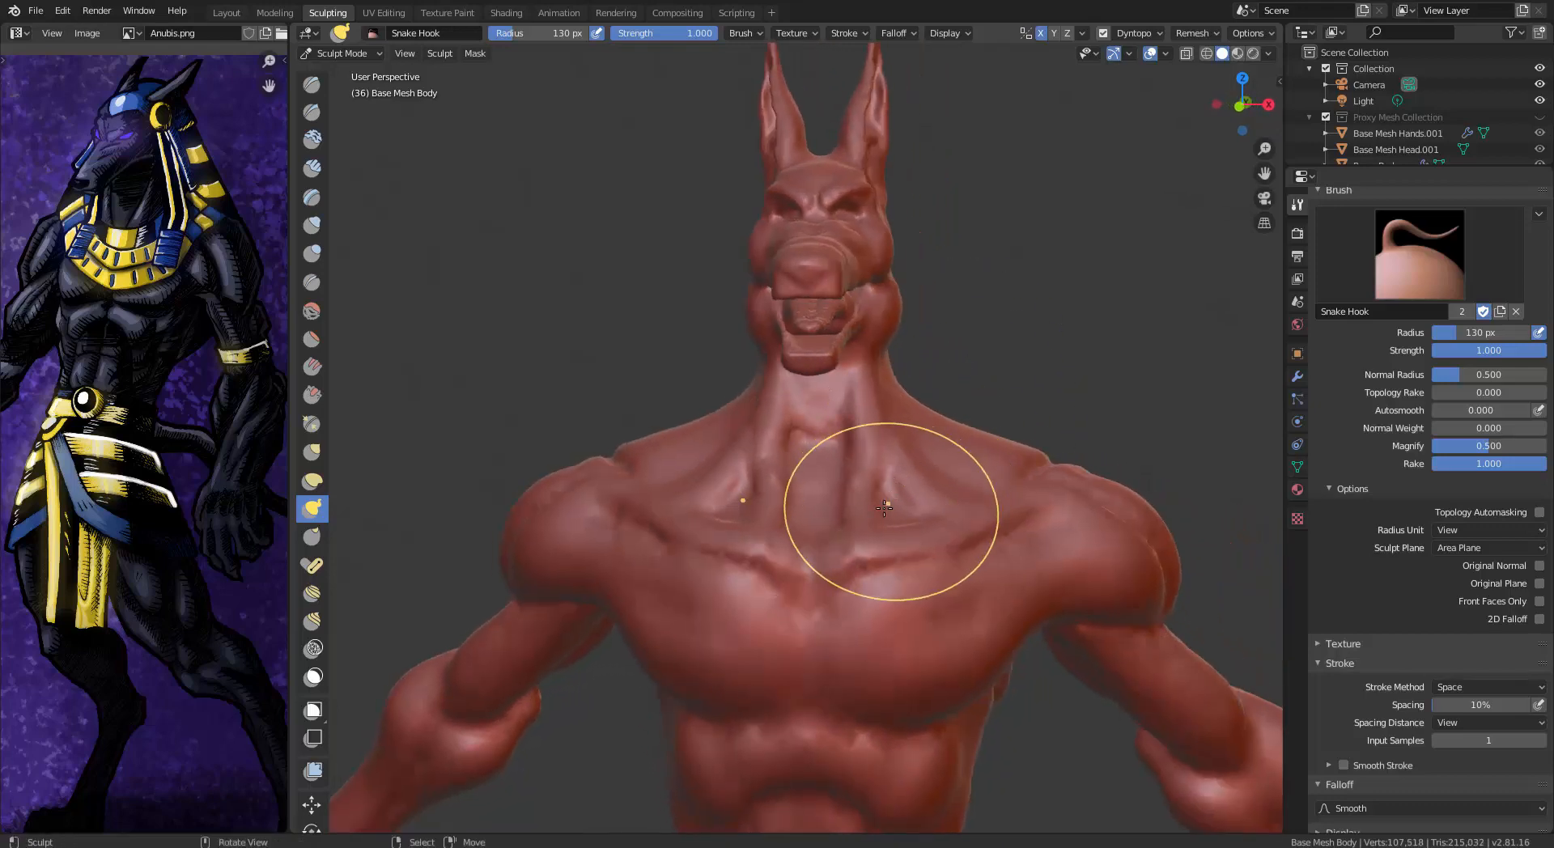
Pull the hollow above the collarbone and the upper trapezius edge into shape with Snake Hook strokes
mouse_move(885, 507)
mouse_down()
mouse_move(861, 542)
mouse_move(867, 504)
mouse_move(842, 503)
mouse_move(860, 507)
mouse_move(870, 461)
mouse_up()
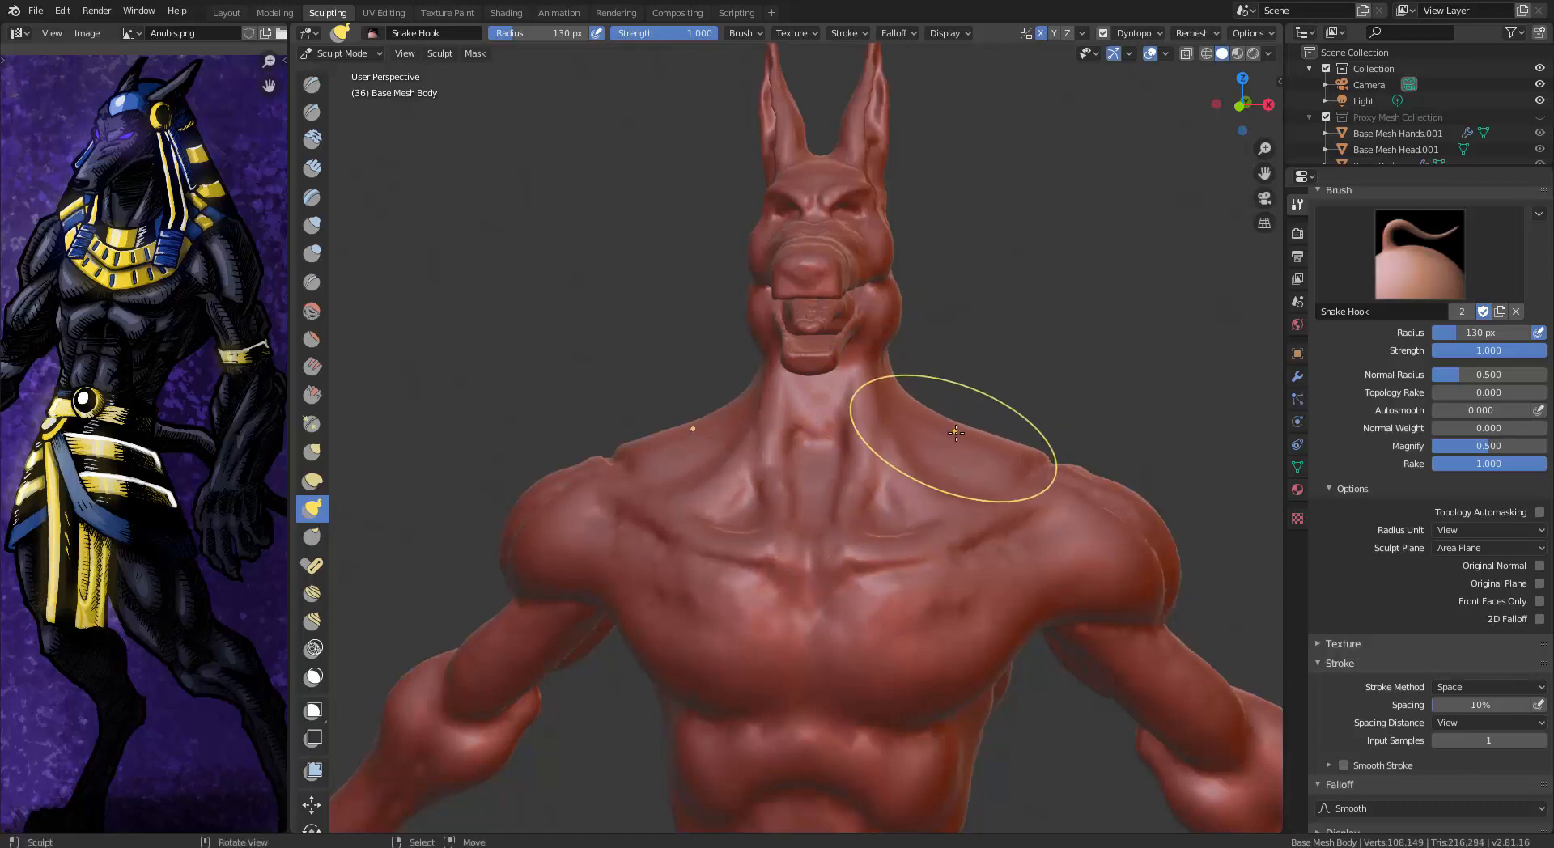
drag(956, 433, 1013, 444)
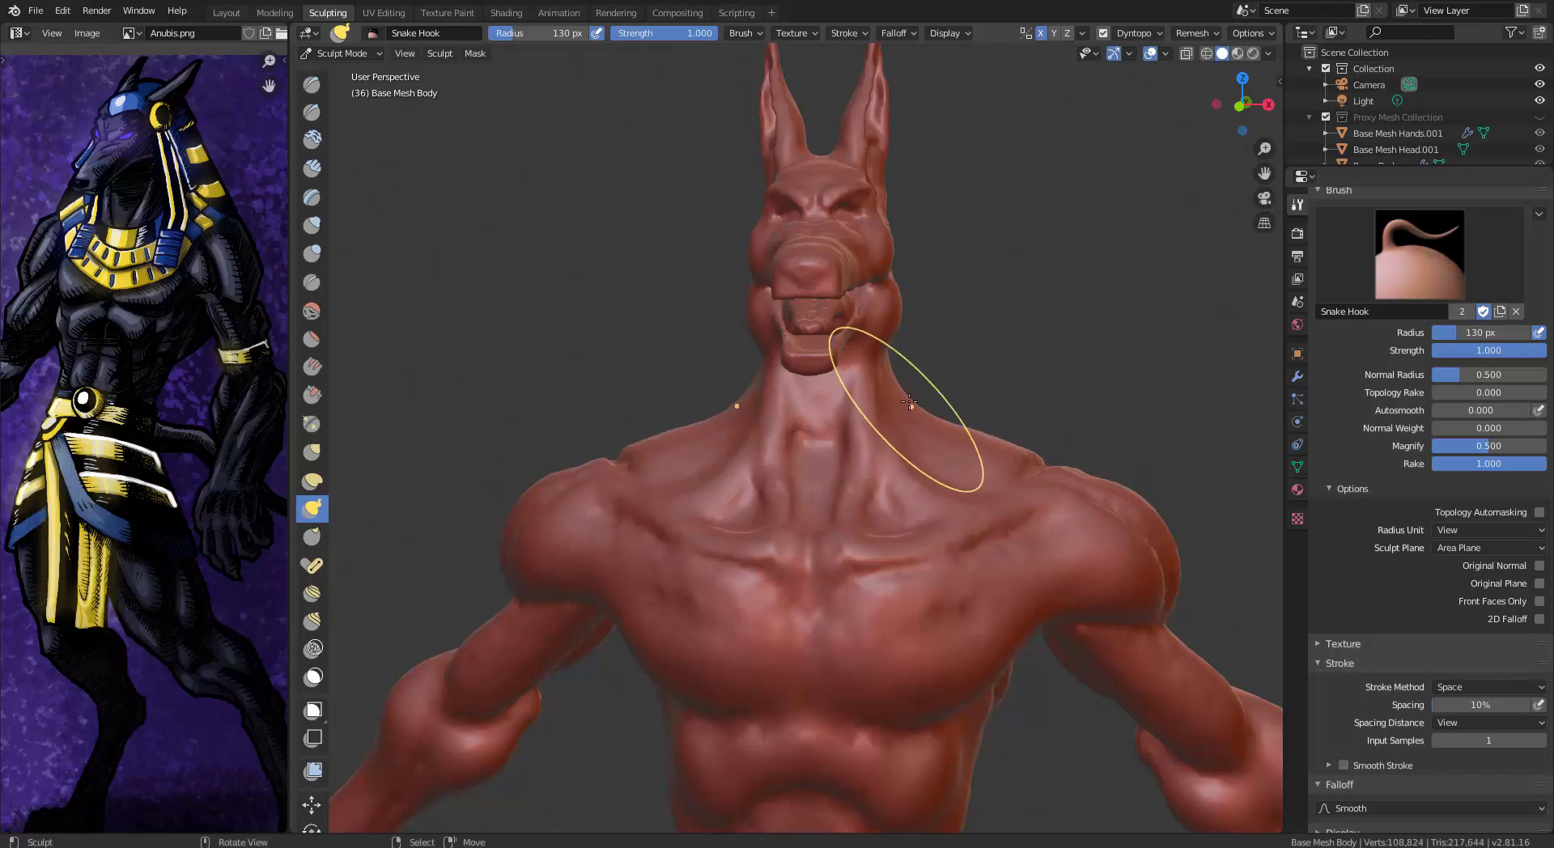
mouse_move(907, 407)
mouse_down()
mouse_move(909, 388)
mouse_move(922, 413)
mouse_up()
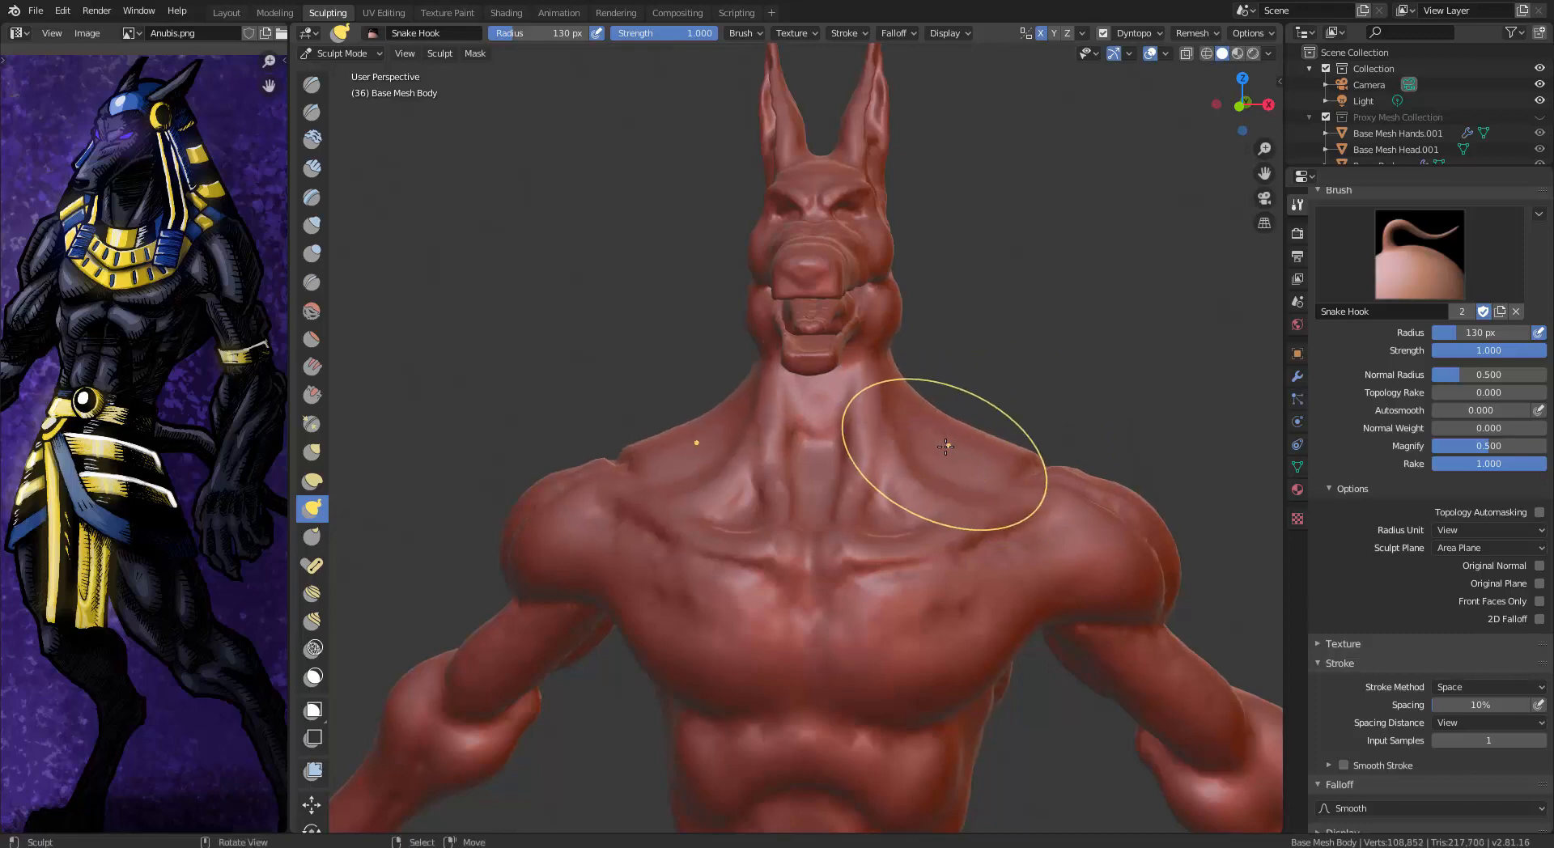
Switch to Clay Strips with a 43 px radius and smooth out the crease where the trapezius meets the shoulder
mouse_move(943, 429)
middle_down()
mouse_move(854, 464)
mouse_move(768, 453)
mouse_move(676, 403)
middle_up()
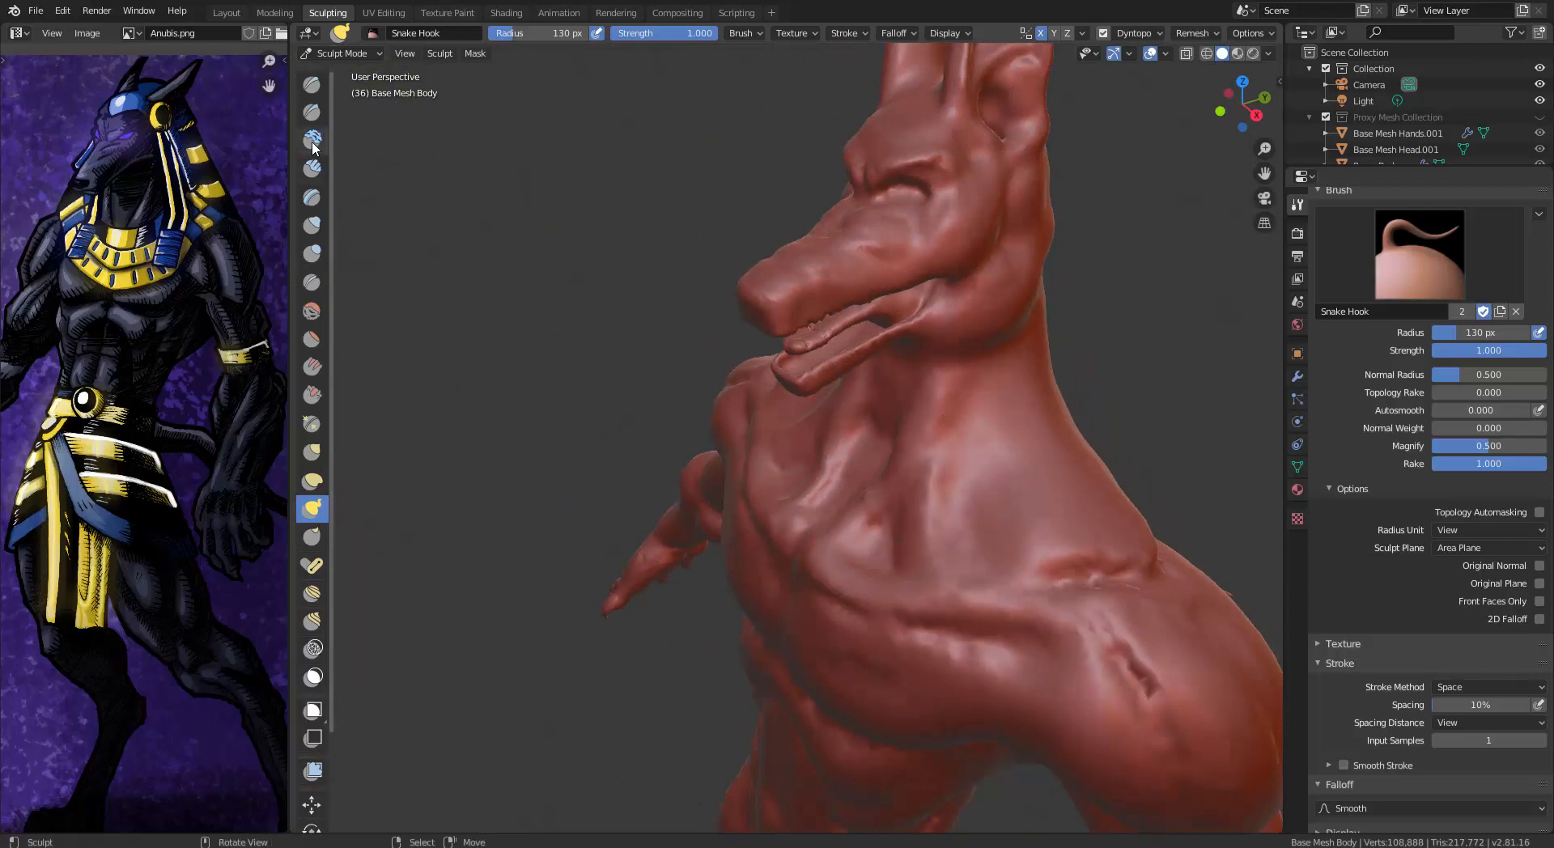
click(313, 169)
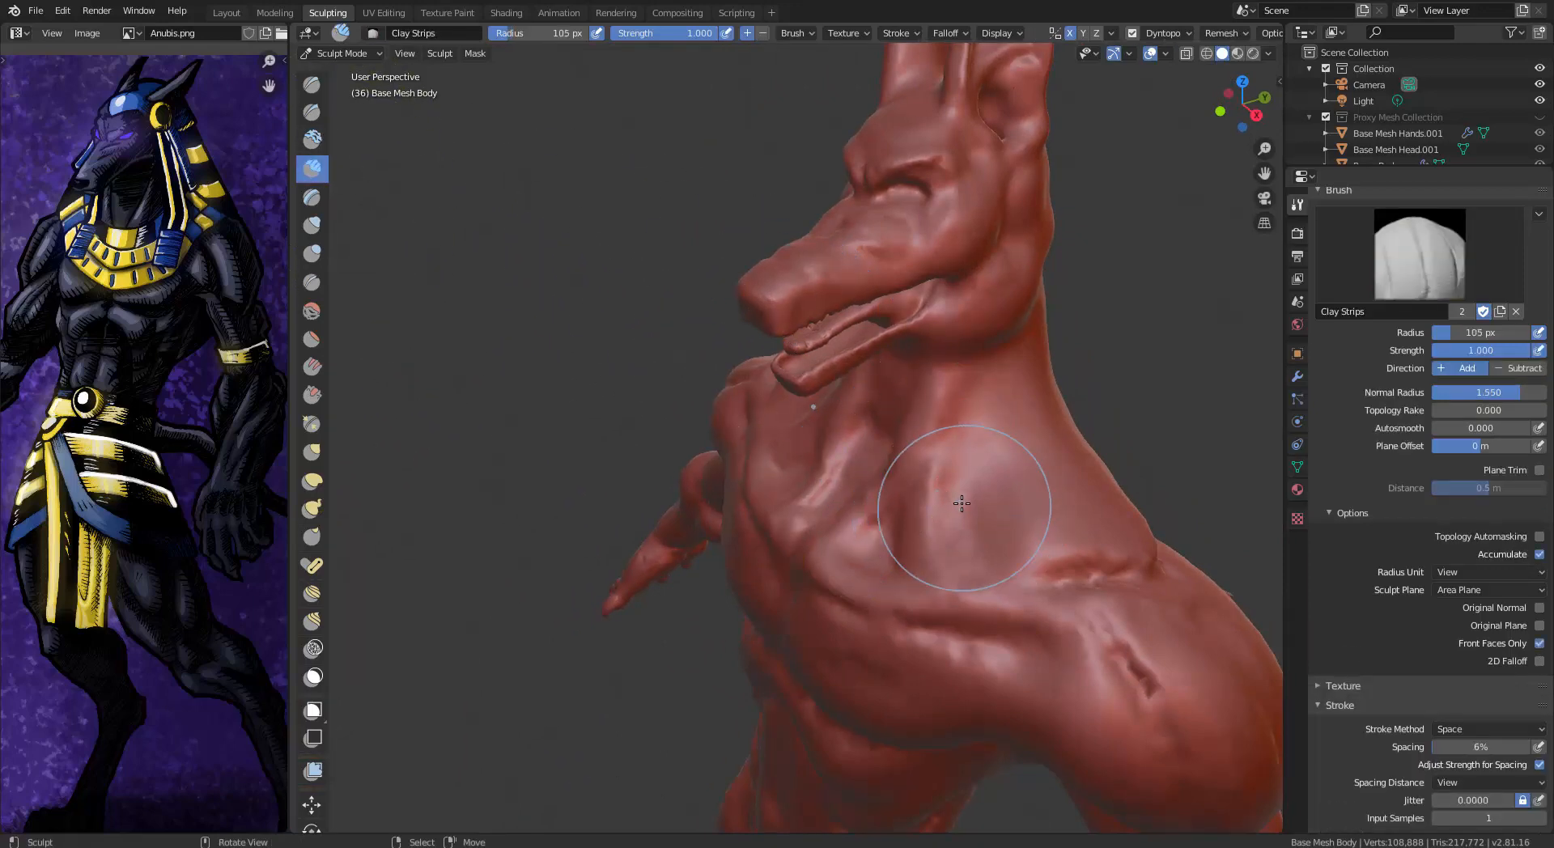
key(bracketleft)
key(bracketleft)
key(bracketleft)
key(bracketleft)
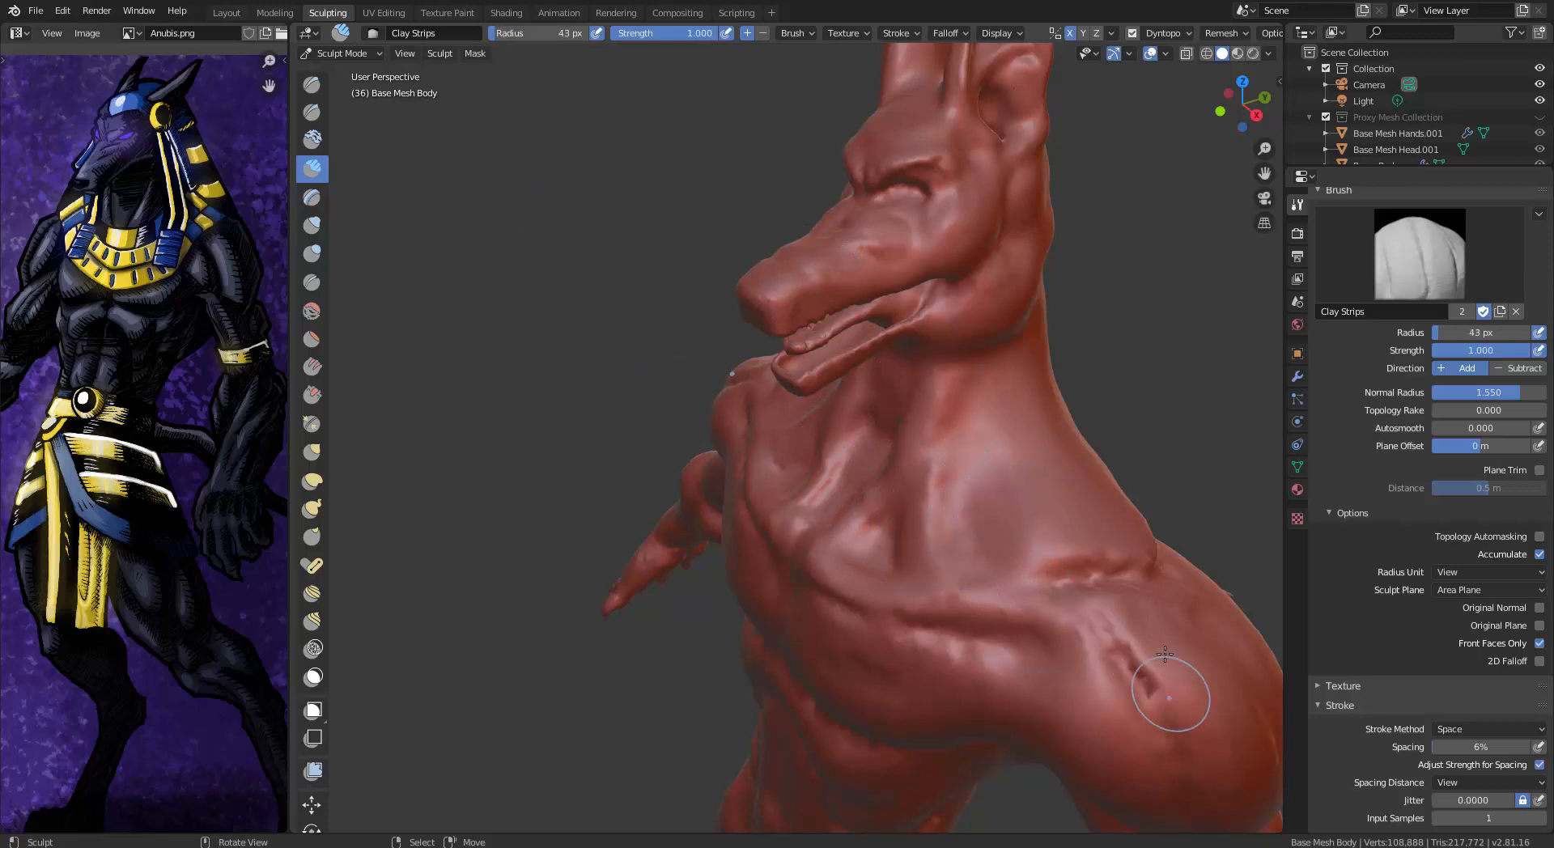
drag(1126, 533, 1066, 563)
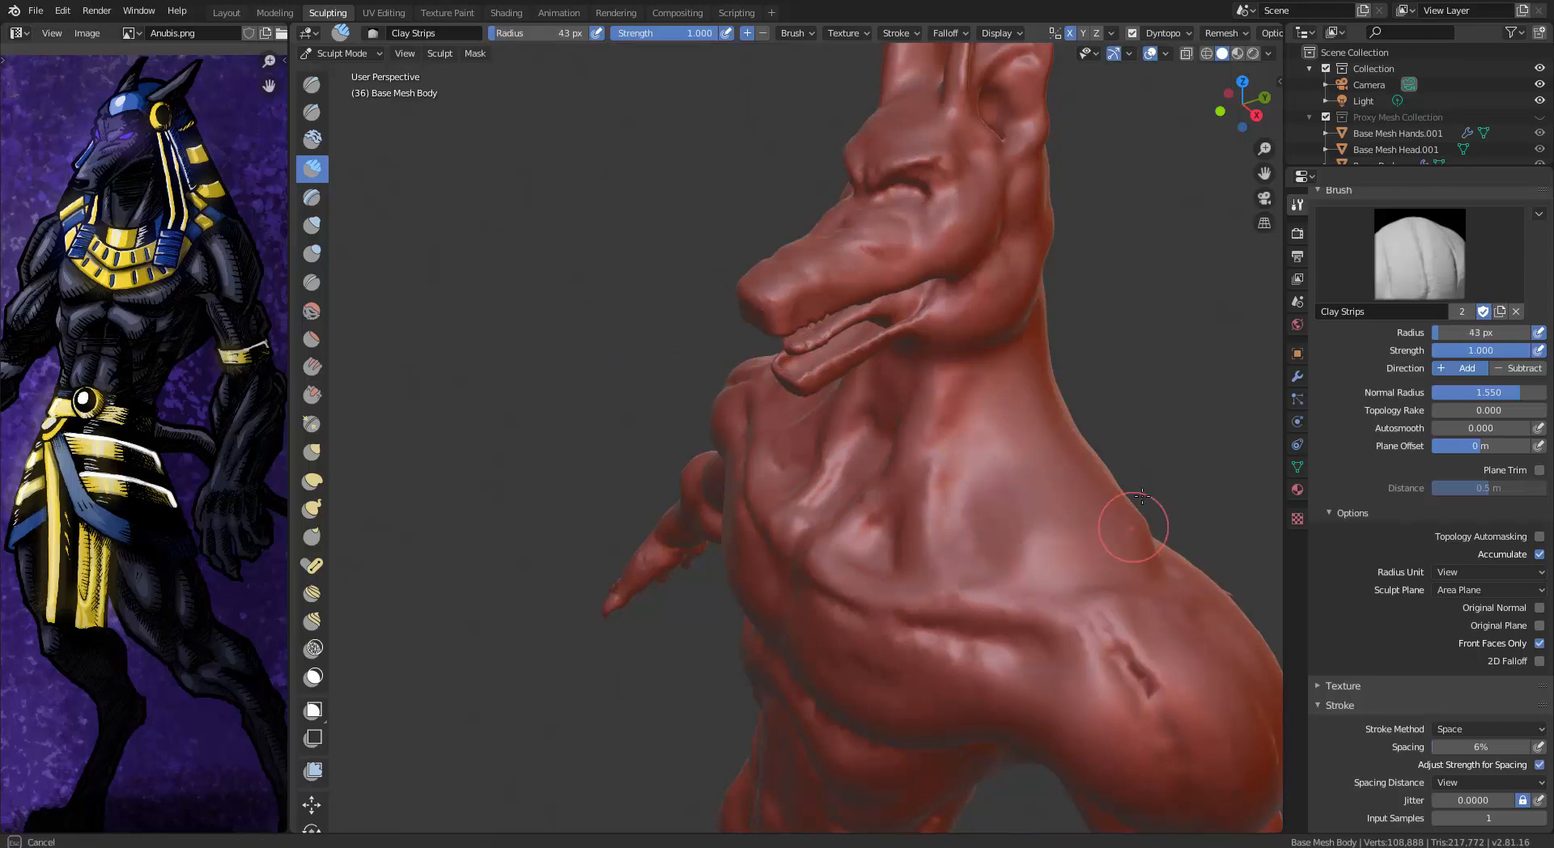
middle_drag(1142, 497, 1011, 655)
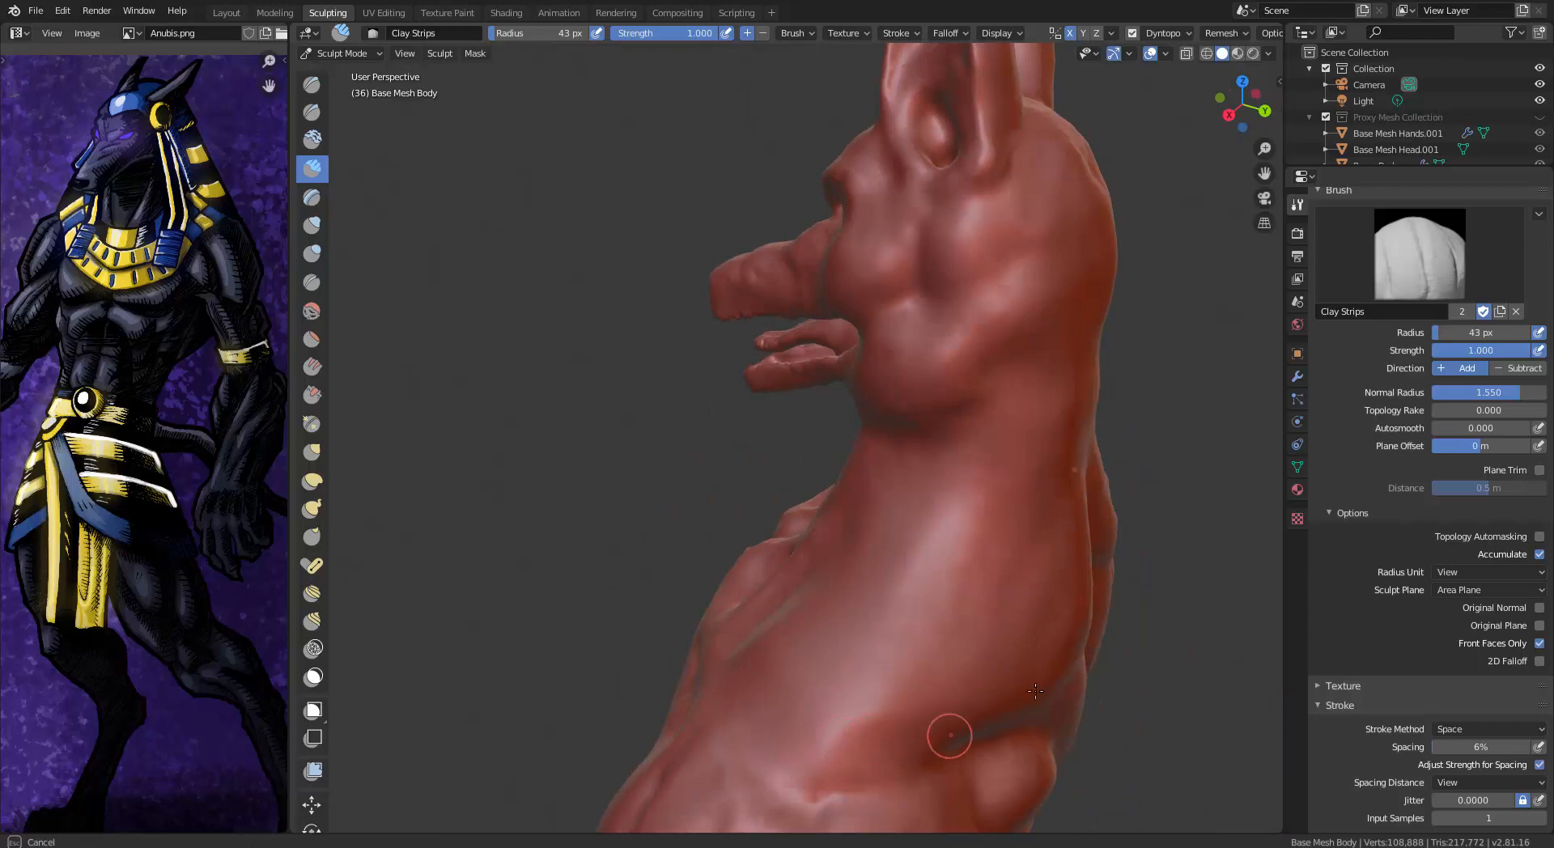
mouse_move(1036, 691)
mouse_down()
mouse_move(915, 706)
mouse_move(833, 746)
mouse_move(944, 575)
mouse_up()
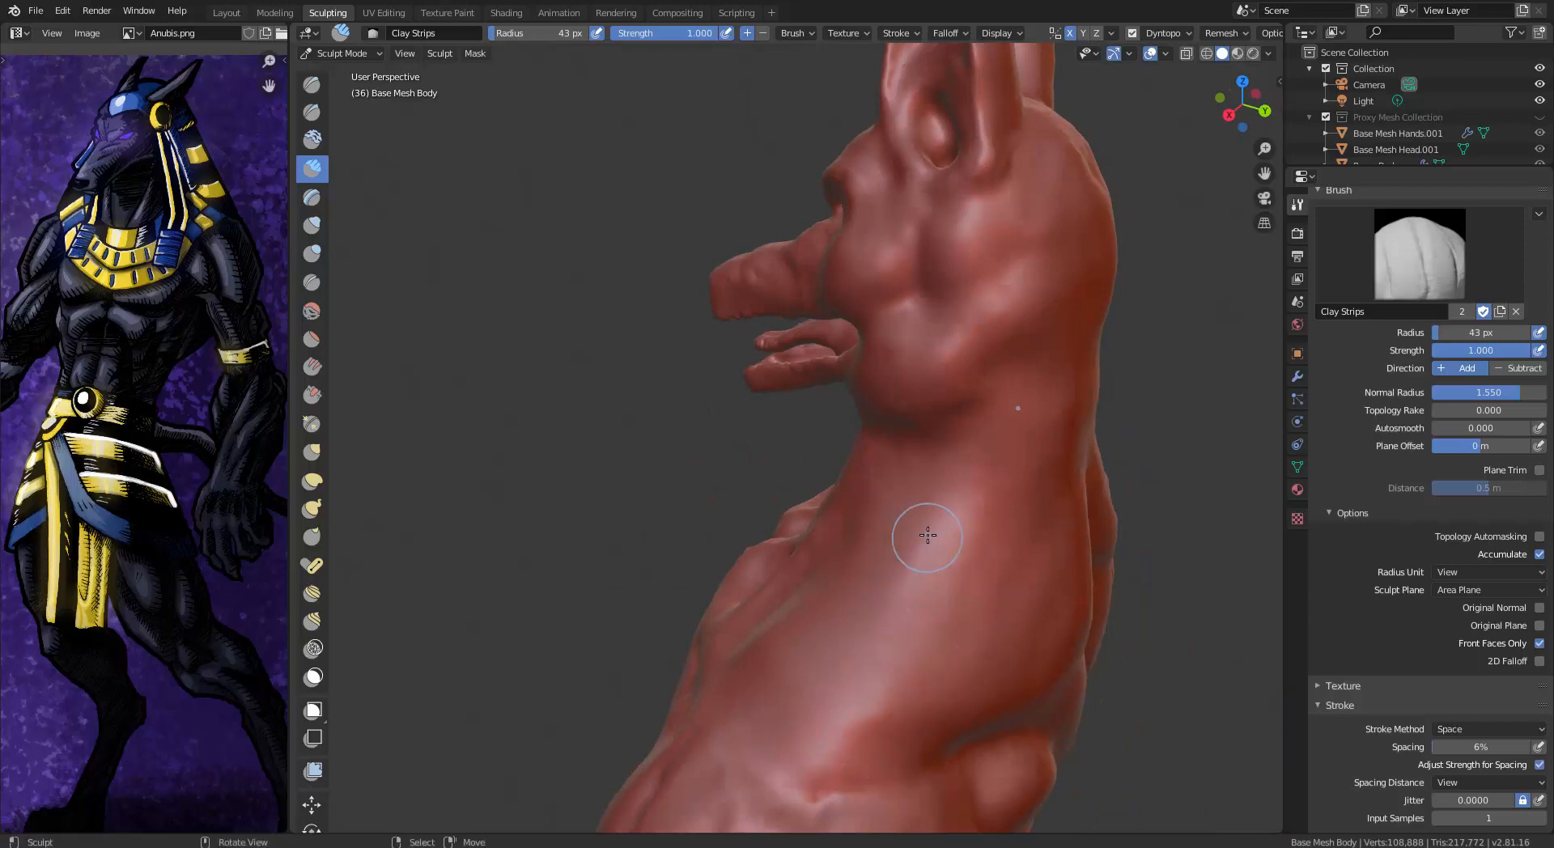
Add Clay Strips strokes along the trapezius and down the side of the neck from behind the jaw
mouse_move(895, 596)
middle_down()
mouse_move(971, 699)
mouse_move(1032, 538)
mouse_move(903, 561)
mouse_move(975, 530)
mouse_move(931, 559)
mouse_move(954, 545)
mouse_move(943, 577)
middle_up()
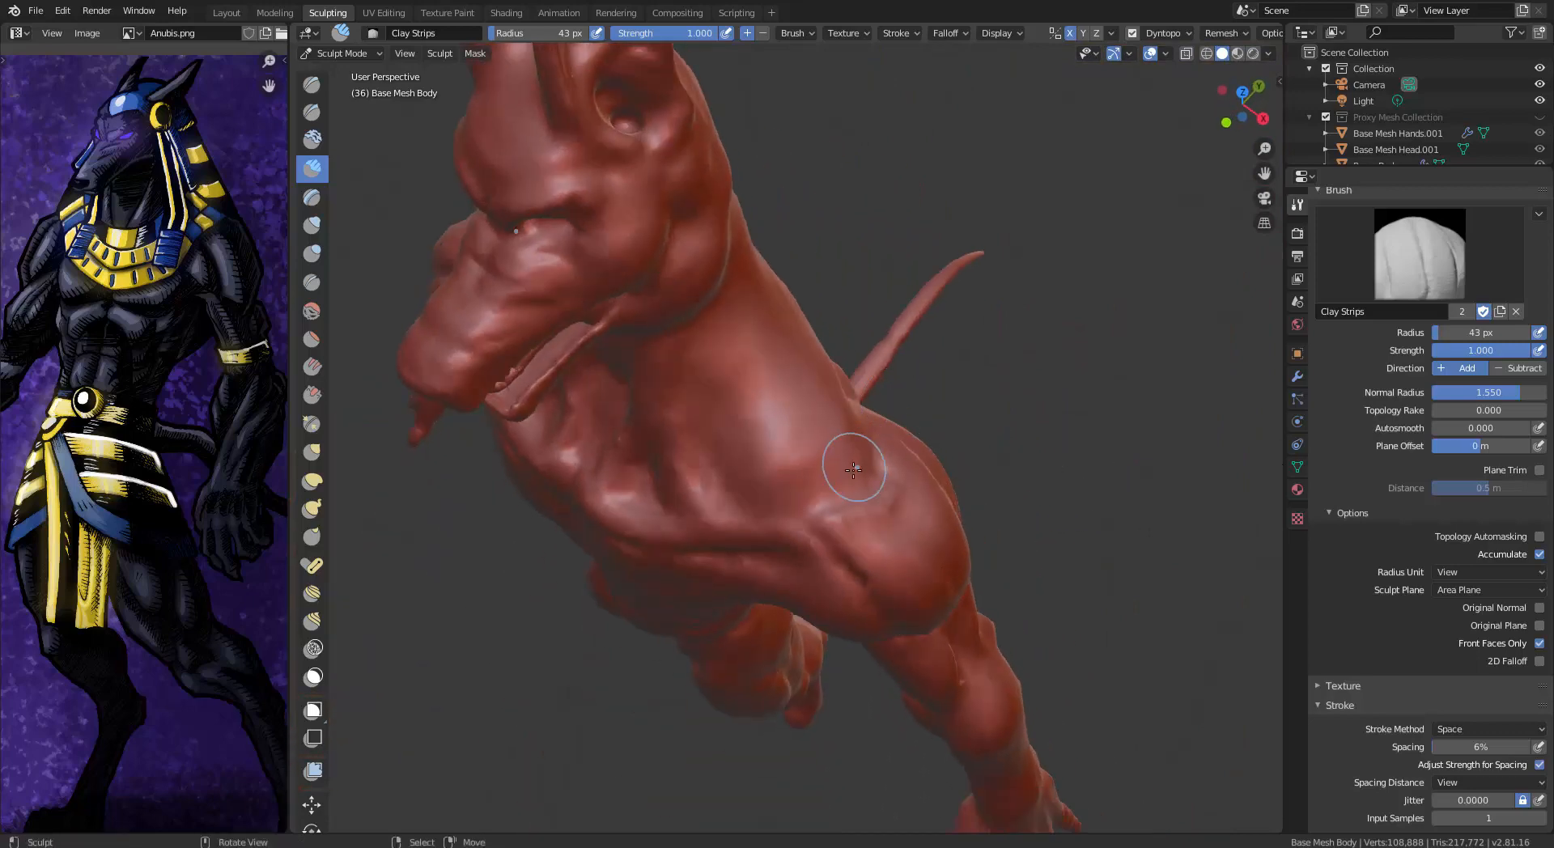
mouse_move(871, 456)
mouse_down()
mouse_move(860, 476)
mouse_move(833, 441)
mouse_move(793, 457)
mouse_move(838, 362)
mouse_move(753, 454)
mouse_move(759, 411)
mouse_move(711, 406)
mouse_move(721, 364)
mouse_up()
mouse_move(810, 334)
middle_down()
mouse_move(842, 253)
mouse_move(887, 234)
mouse_move(874, 292)
middle_up()
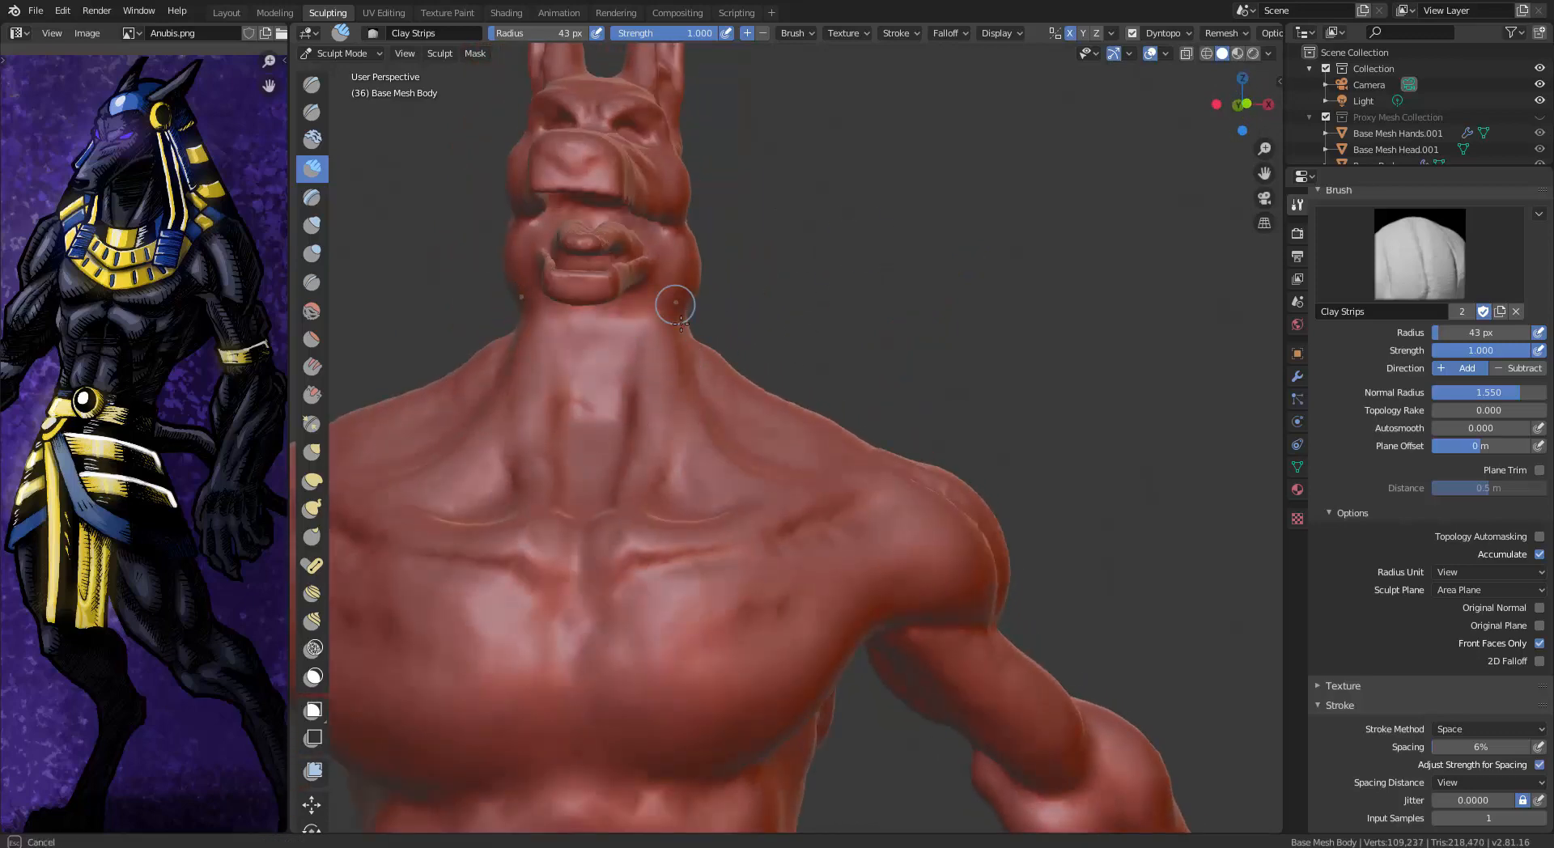
mouse_move(680, 306)
mouse_down()
mouse_move(638, 429)
mouse_move(651, 407)
mouse_up()
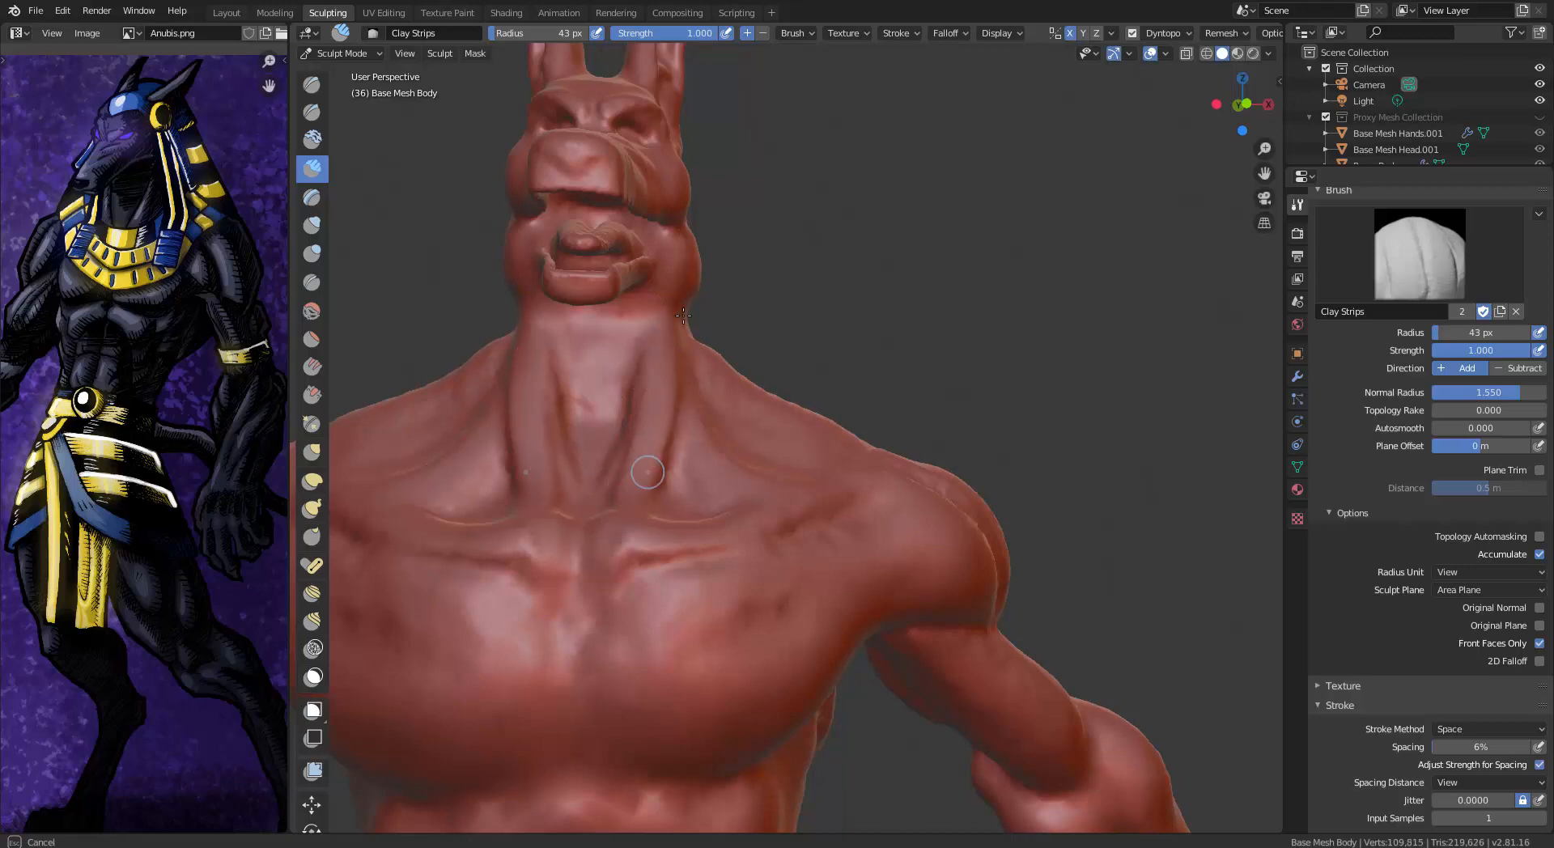
Define the diagonal neck muscle running from behind the jaw to the collarbone with Clay Strips strokes
middle_drag(683, 315, 662, 278)
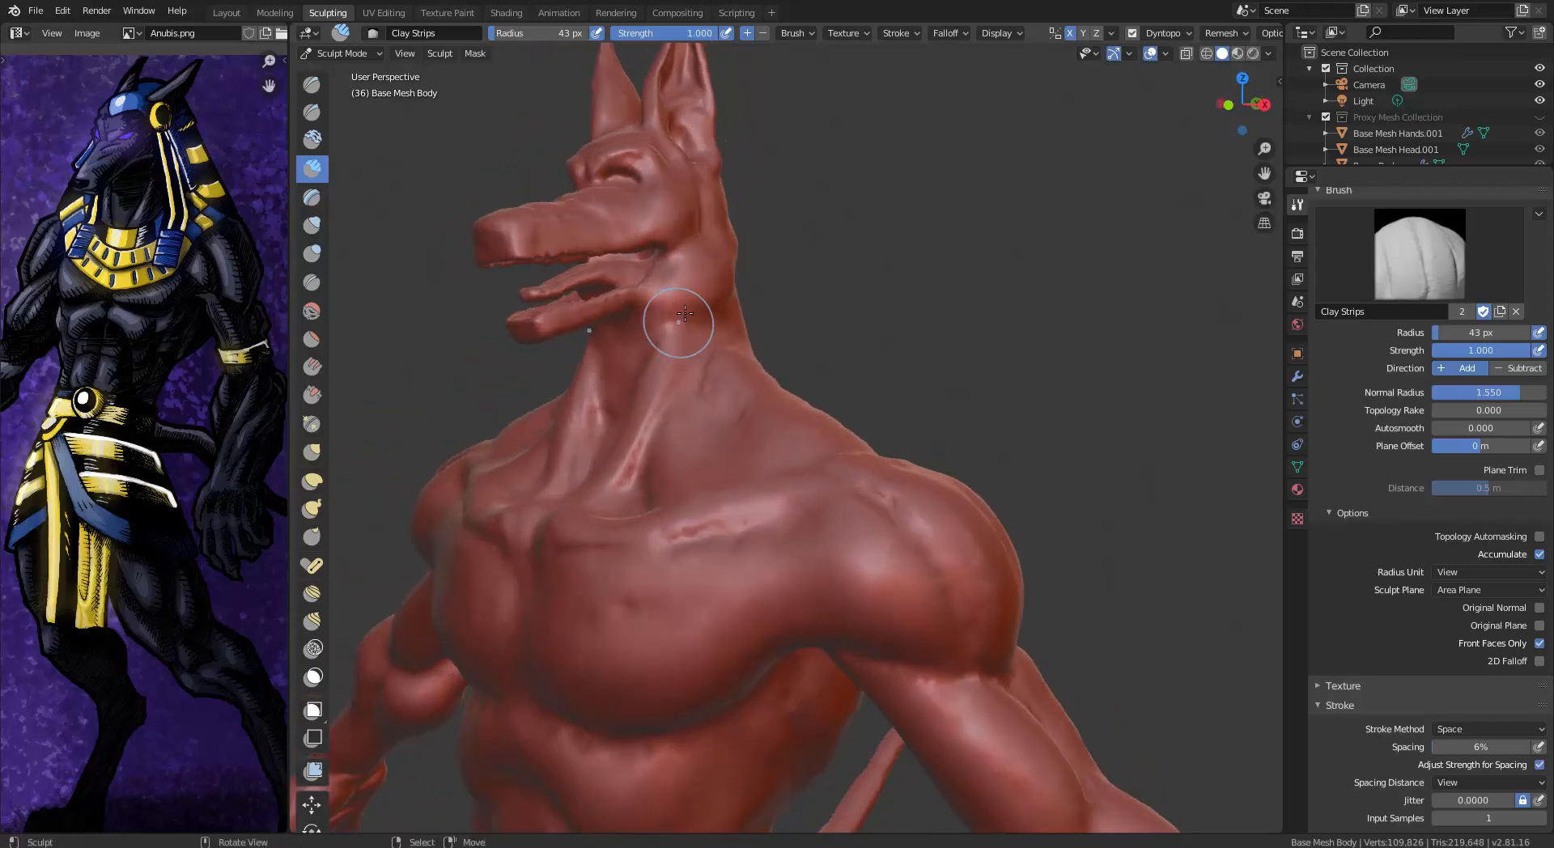
drag(685, 313, 649, 396)
mouse_move(746, 305)
middle_down()
mouse_move(458, 321)
mouse_move(581, 326)
mouse_move(756, 298)
mouse_move(735, 325)
mouse_move(669, 327)
mouse_move(631, 364)
mouse_move(696, 471)
middle_up()
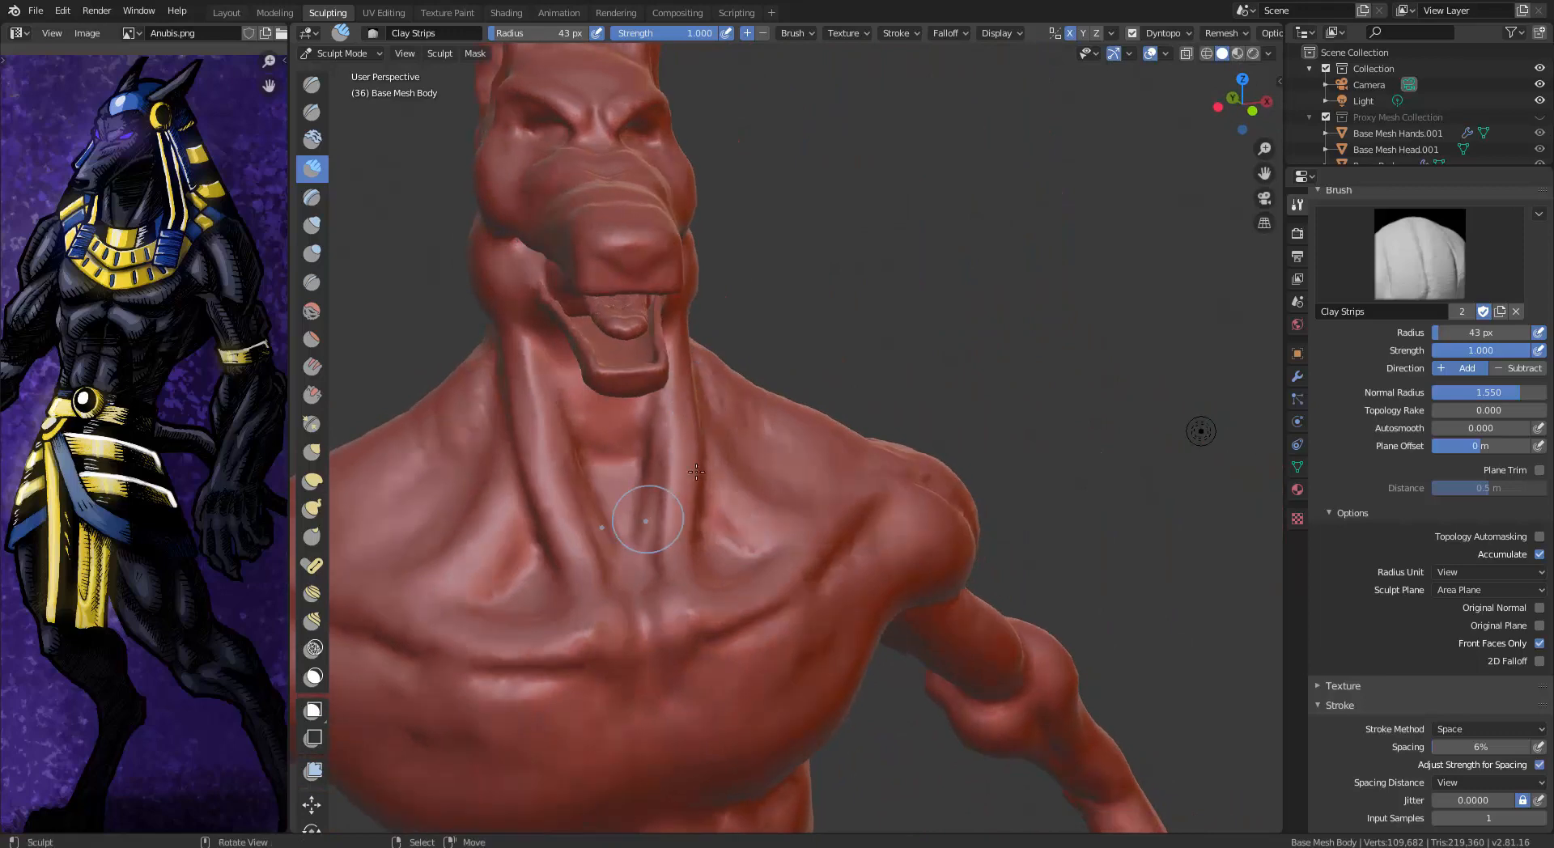
Sculpt the lower throat between the two neck muscles with Clay Strips and undo the last stroke
drag(668, 563, 629, 569)
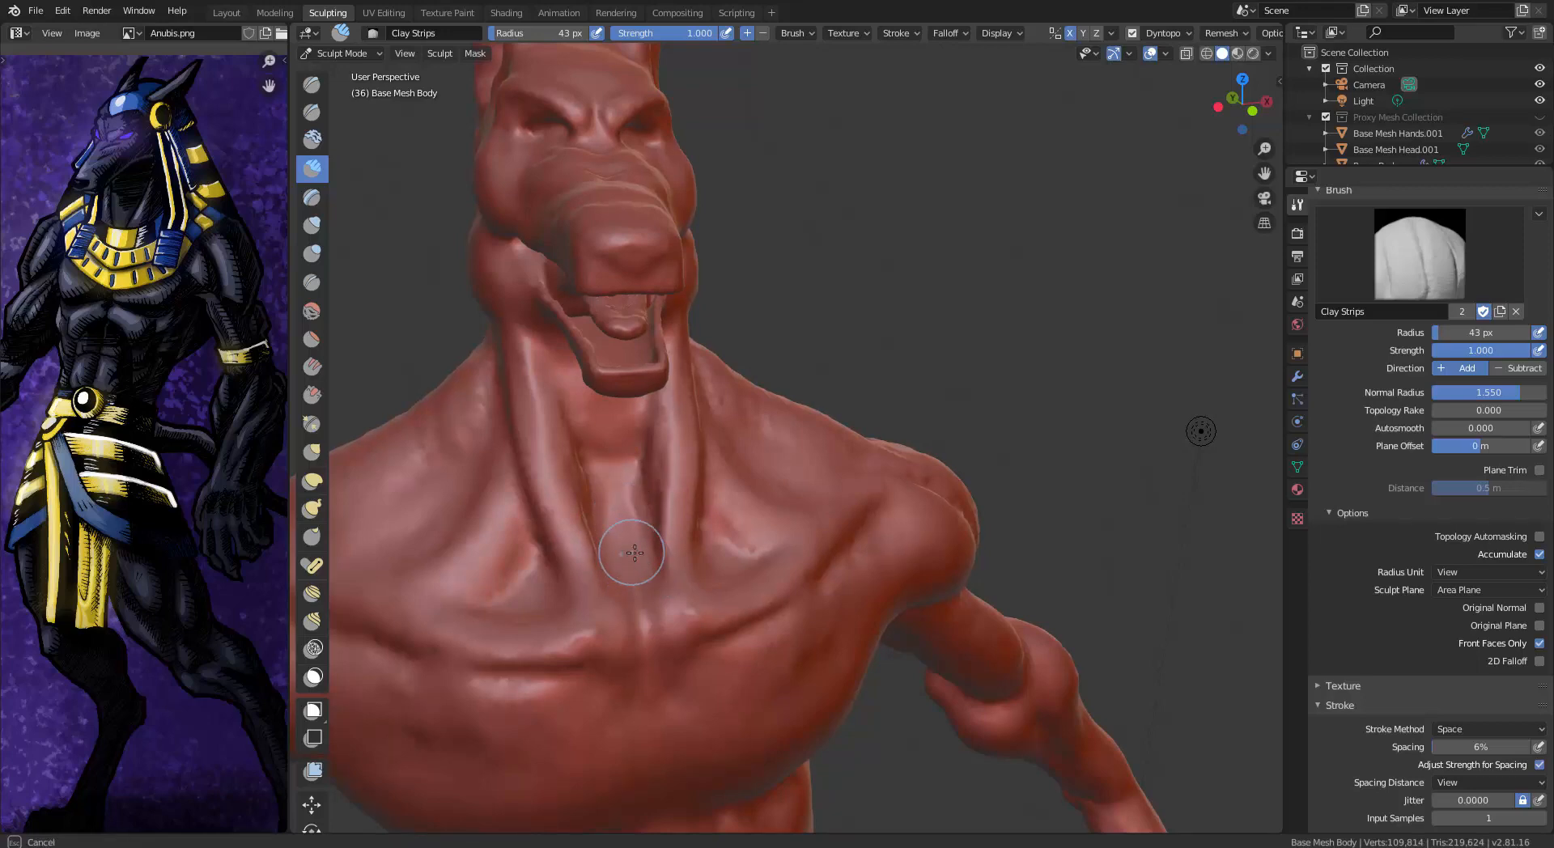
mouse_move(650, 516)
mouse_down()
mouse_move(632, 507)
mouse_move(636, 457)
mouse_up()
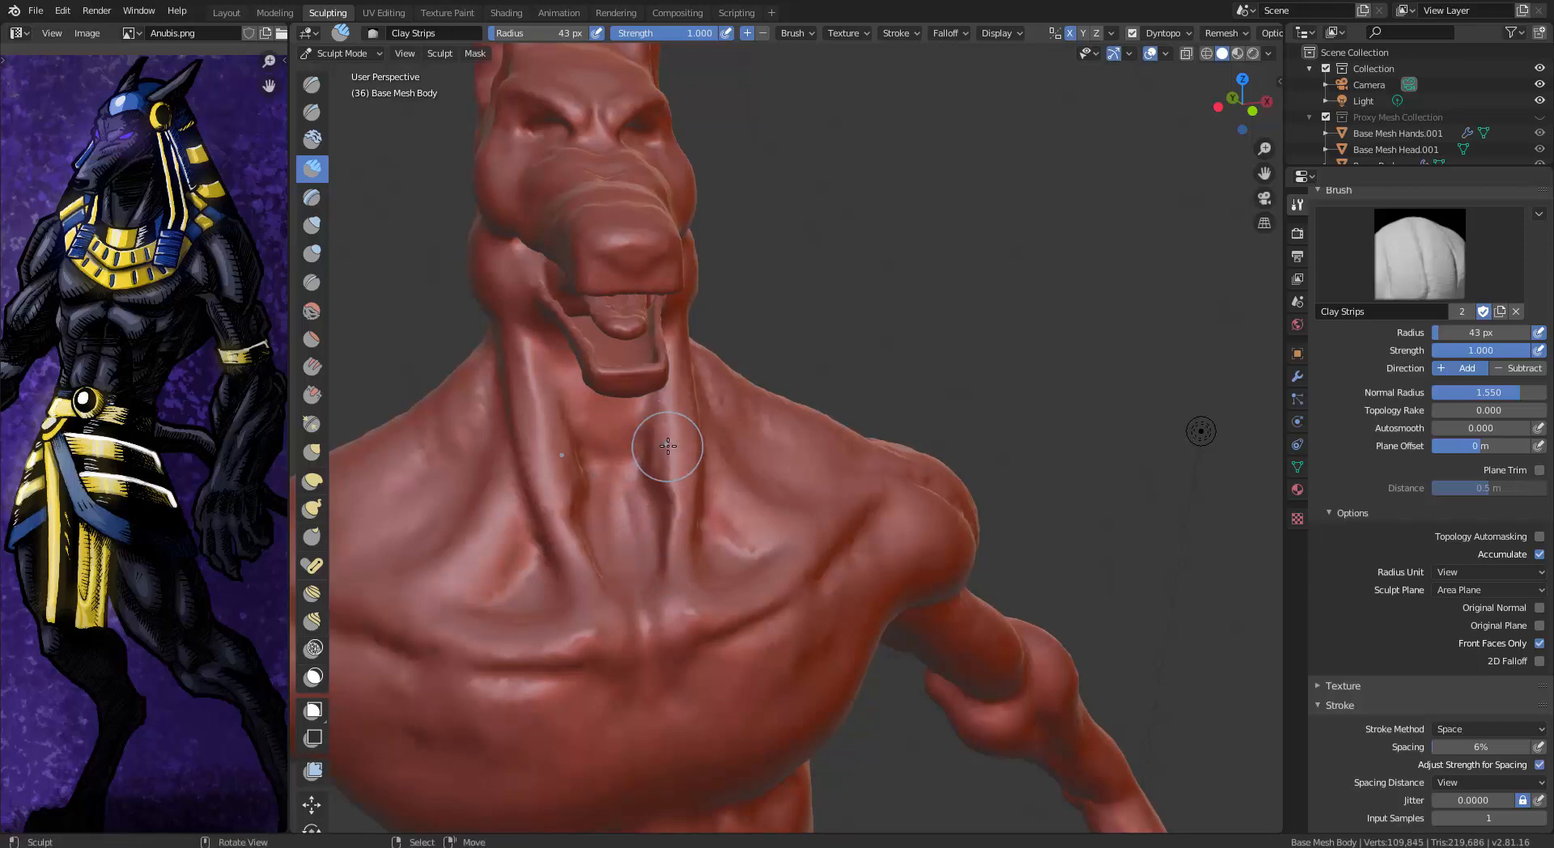
key(z)
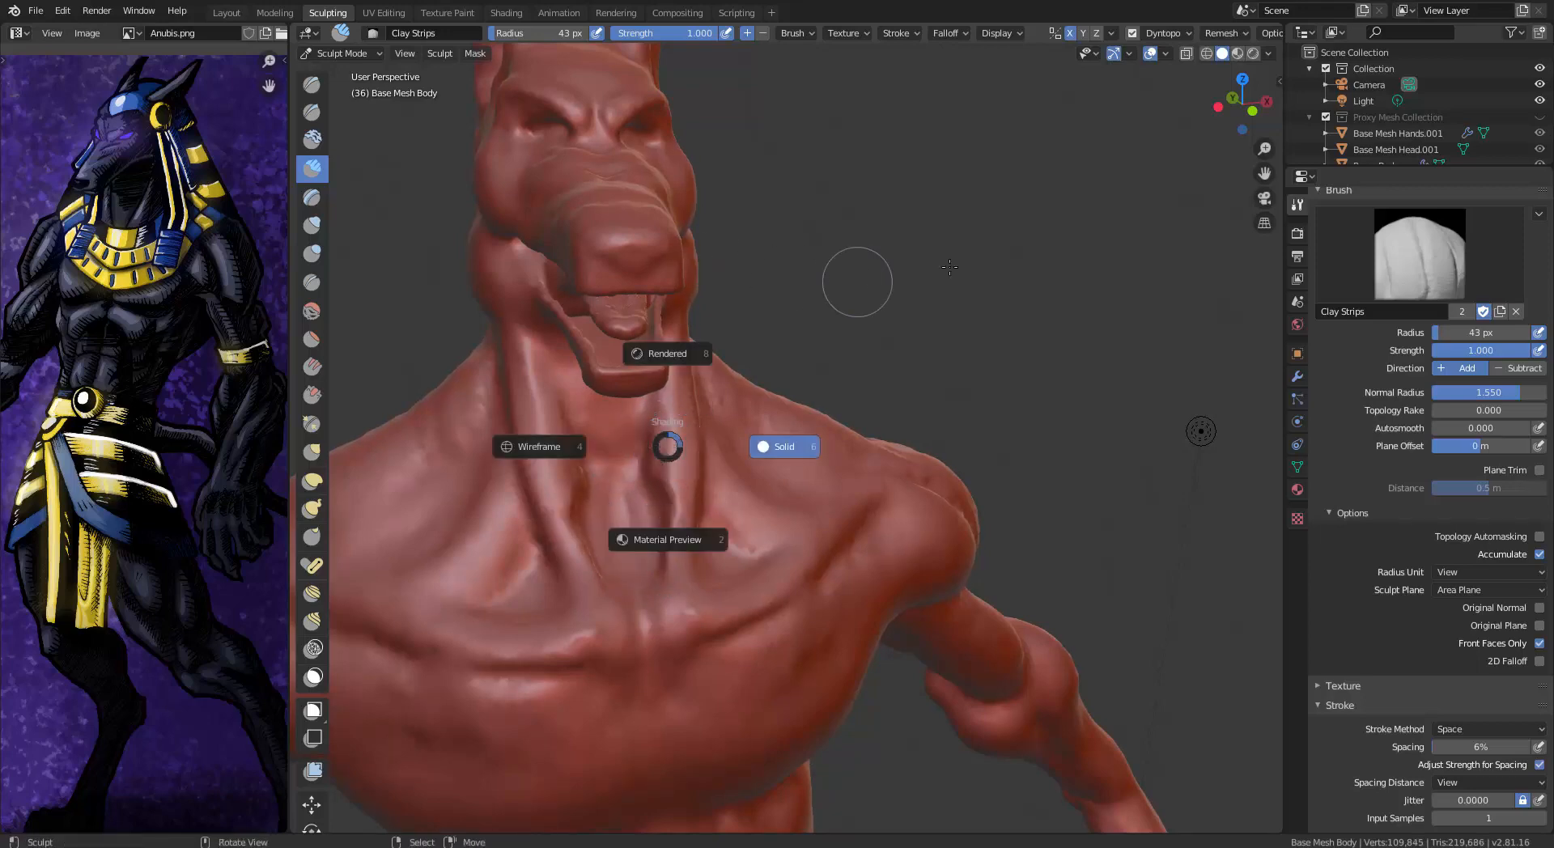
click(1021, 331)
key(ctrl+z)
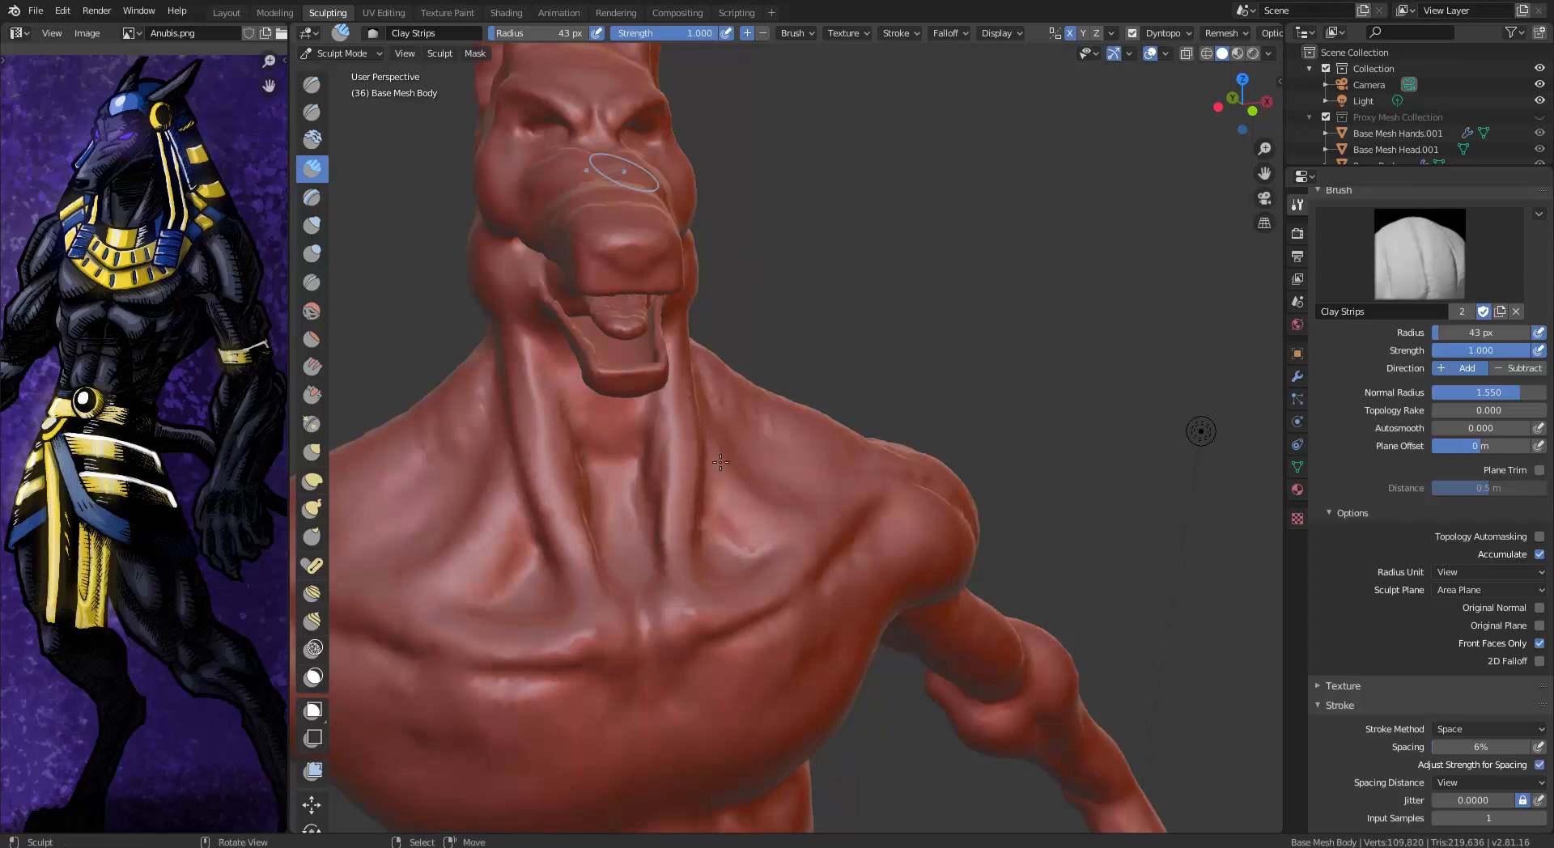
Fill in the throat between the two neck muscles up to the underside of the jaw with Clay Strips strokes
middle_drag(649, 476, 569, 492)
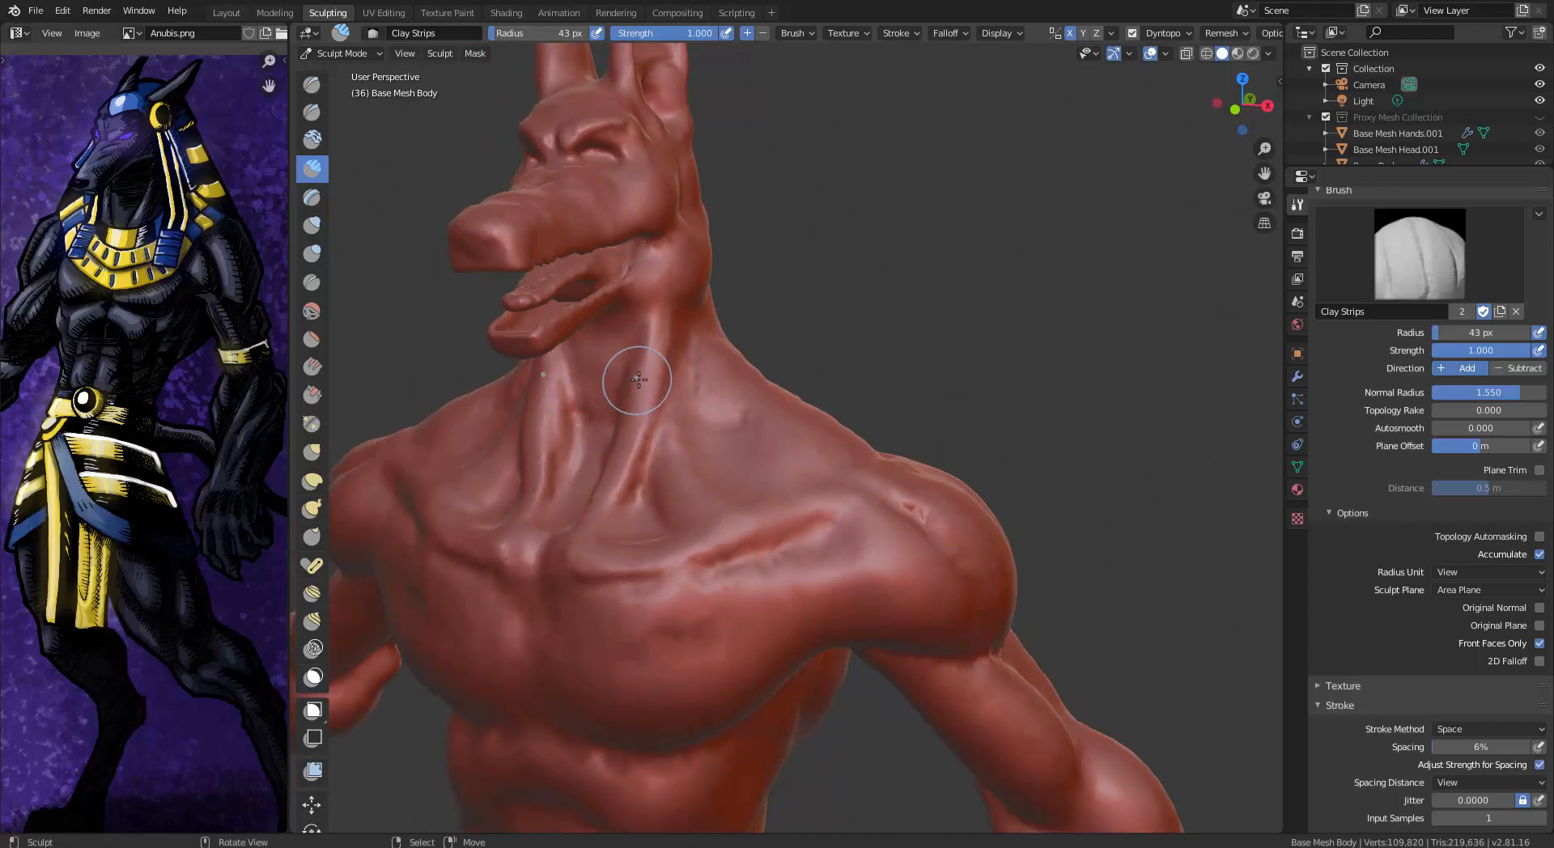
key(f)
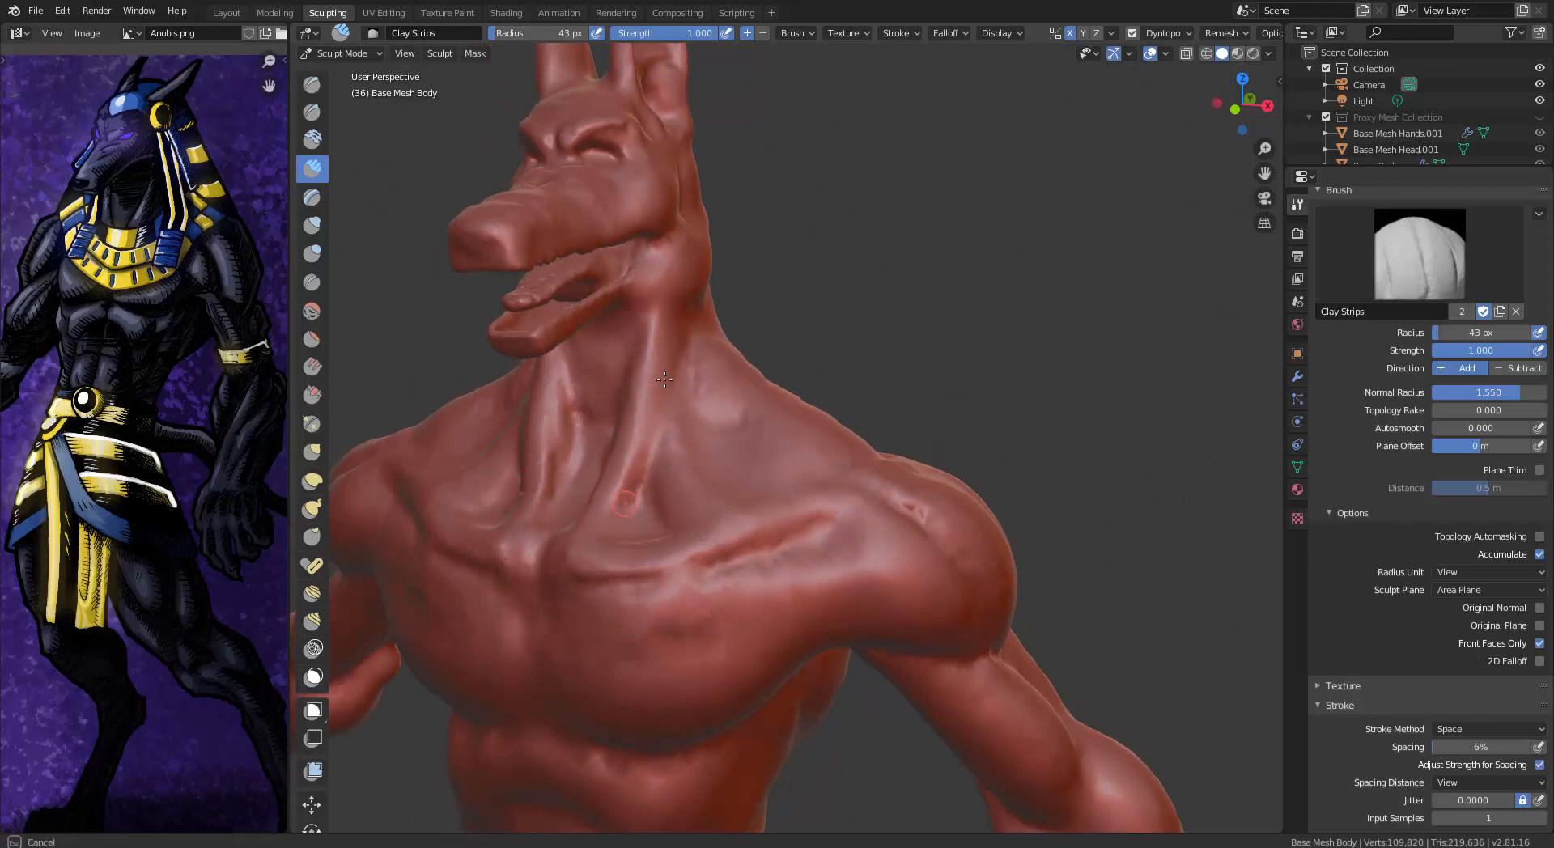
middle_drag(801, 347, 731, 305)
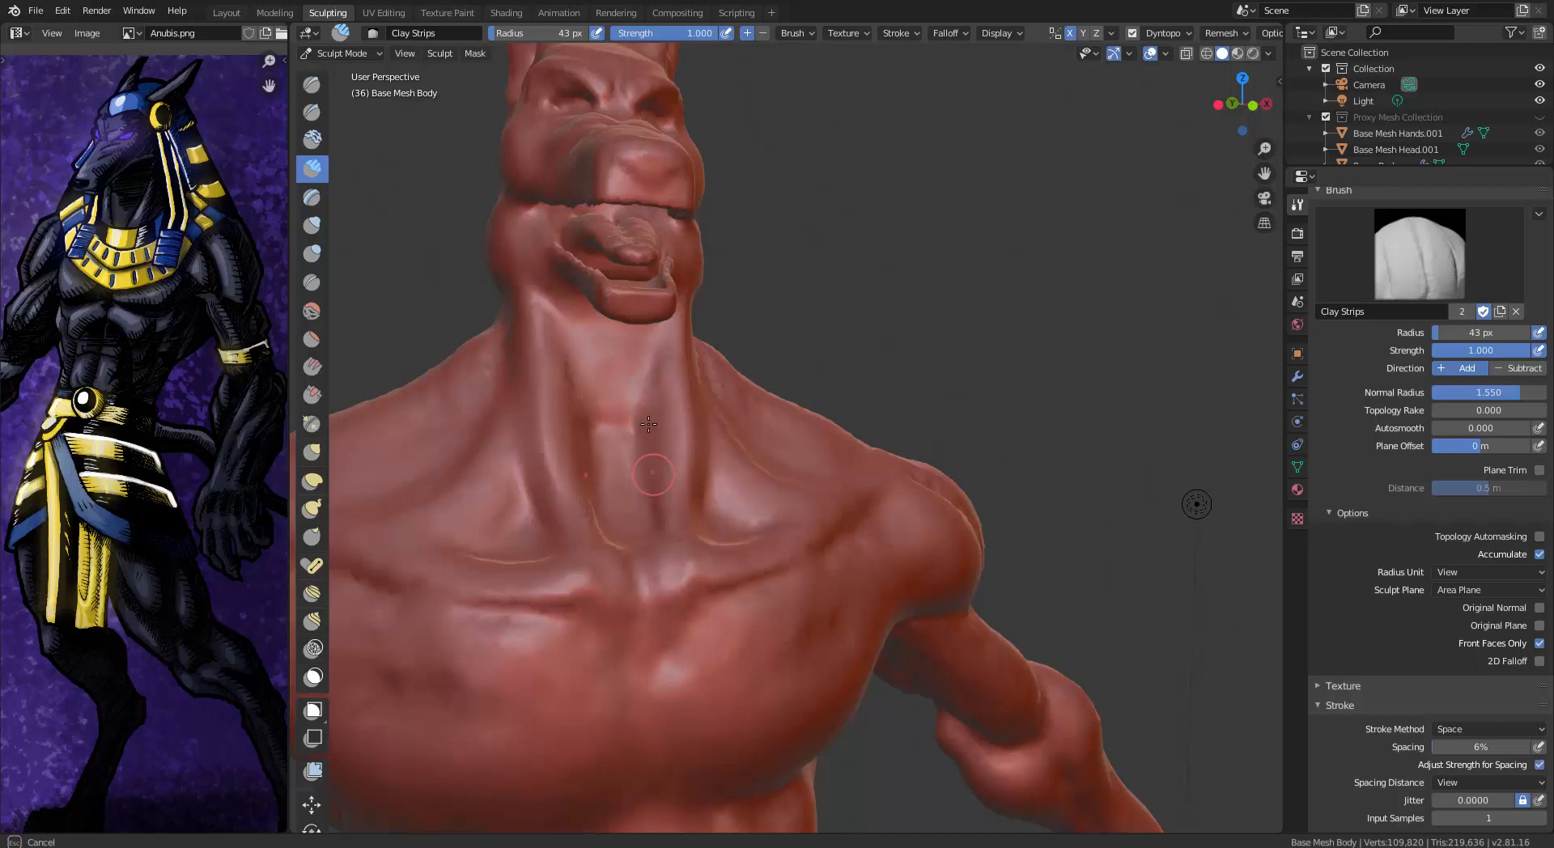
drag(639, 393, 662, 348)
mouse_move(697, 283)
middle_down()
mouse_move(637, 293)
mouse_move(689, 293)
middle_up()
drag(597, 304, 619, 302)
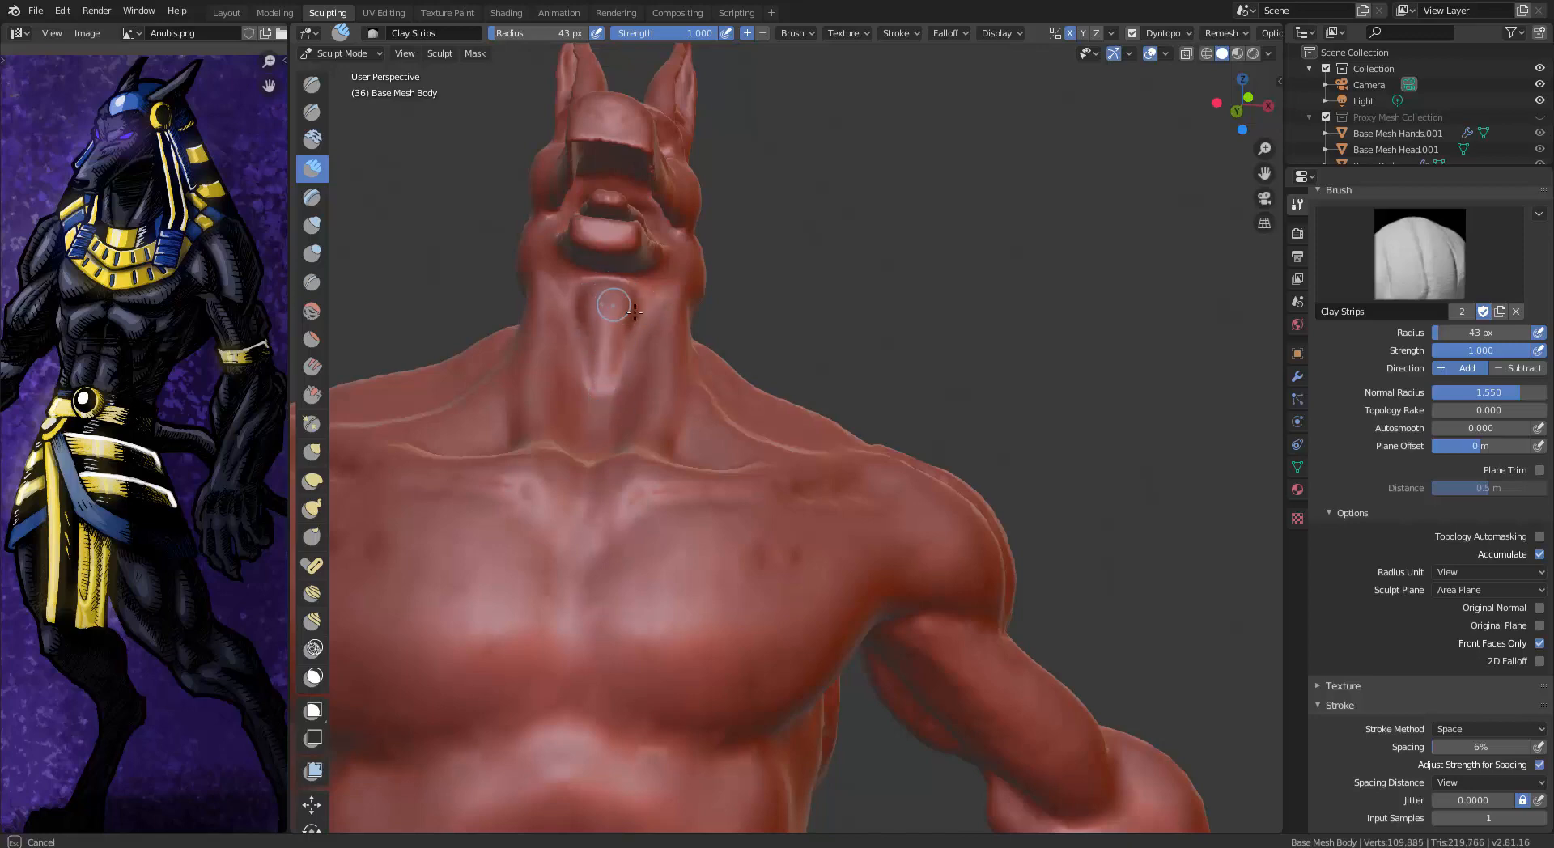
drag(651, 271, 659, 259)
middle_drag(667, 260, 645, 271)
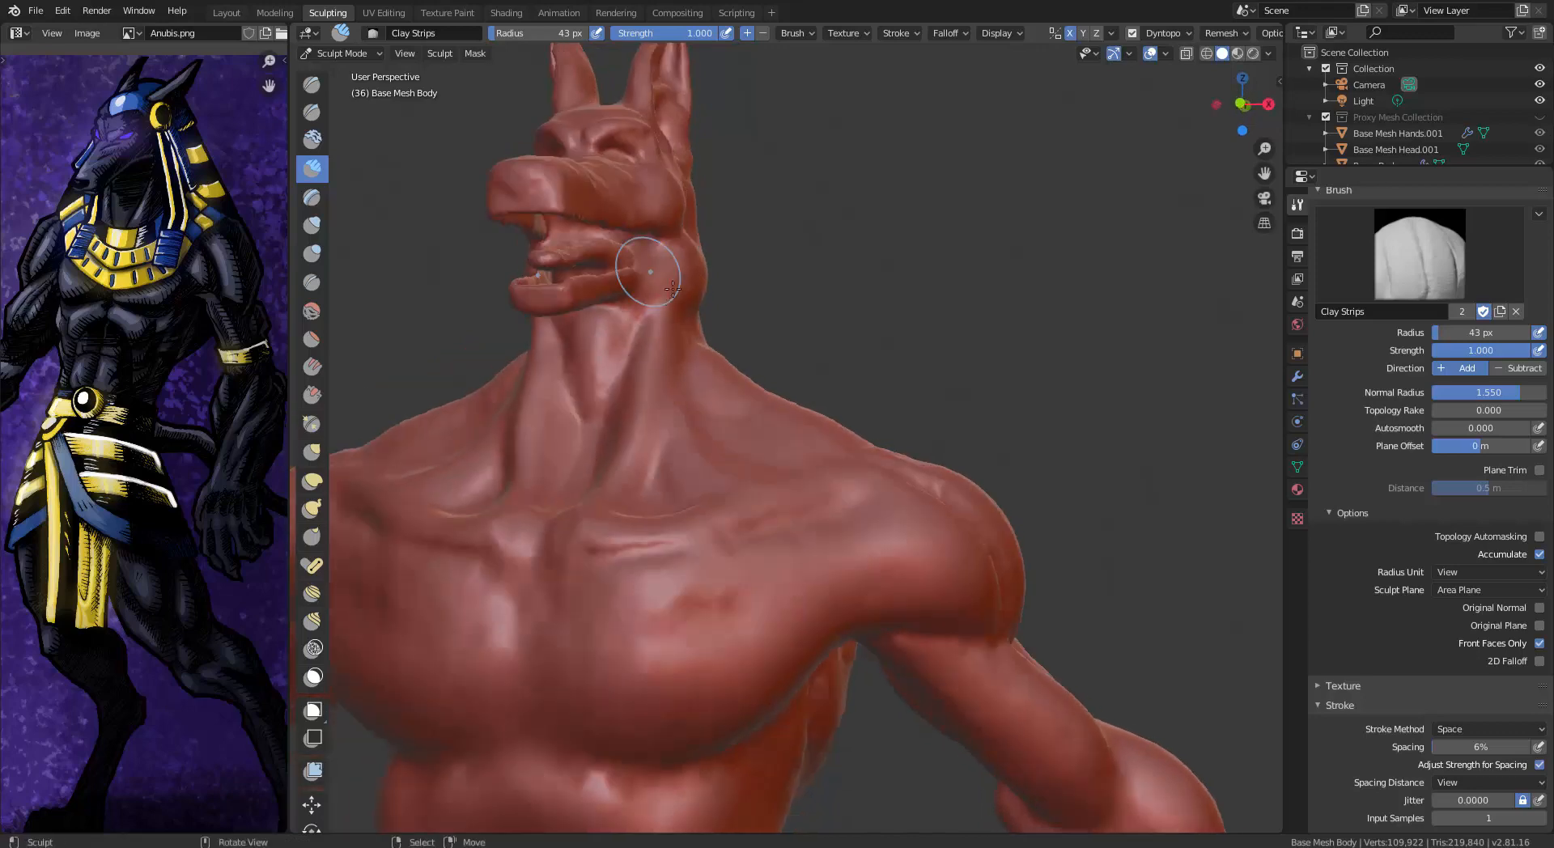
Refine the front of the throat and the area beneath the jaw corner with short Clay Strips strokes
mouse_move(643, 294)
mouse_down()
mouse_move(623, 362)
mouse_move(635, 295)
mouse_up()
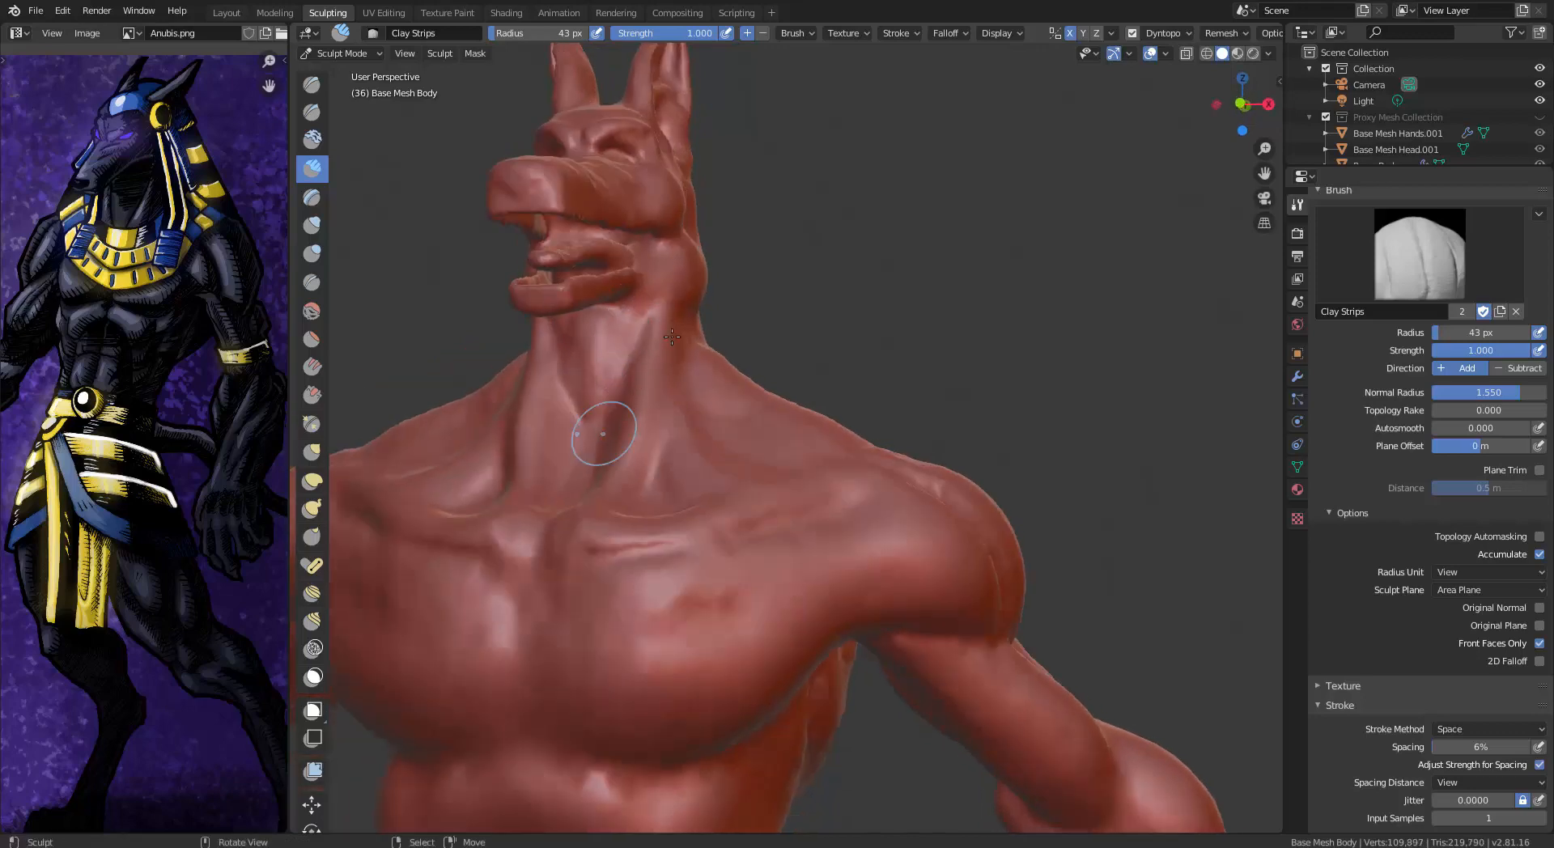
drag(591, 420, 588, 424)
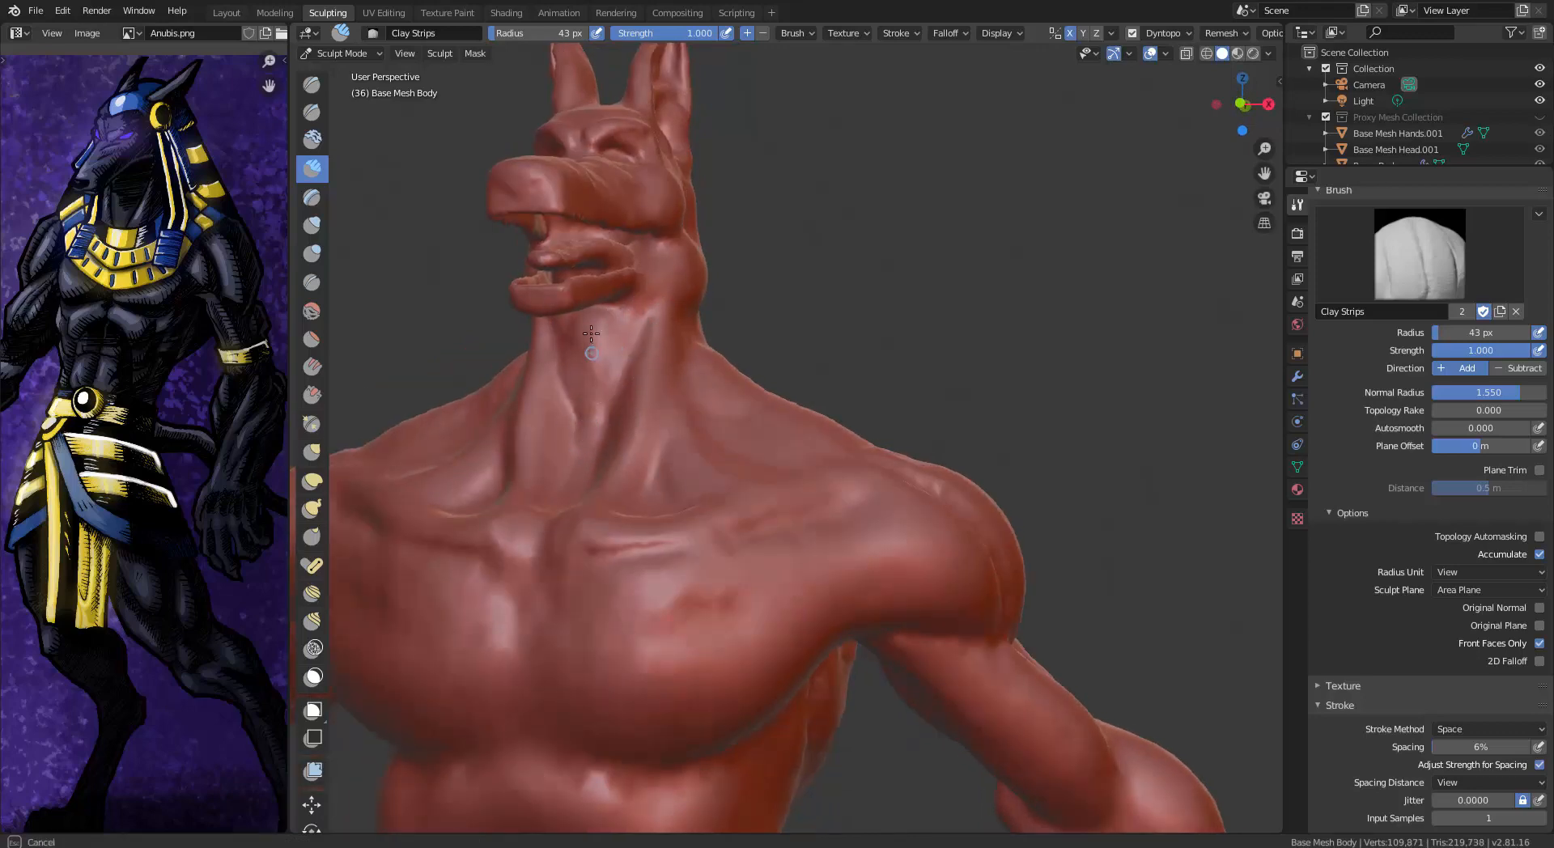
drag(590, 333, 593, 325)
middle_drag(635, 314, 645, 247)
drag(618, 297, 604, 310)
Add Clay Strips strokes down the side and back of the neck from behind the jaw
middle_drag(678, 285, 588, 346)
middle_drag(848, 297, 778, 326)
middle_drag(843, 269, 818, 277)
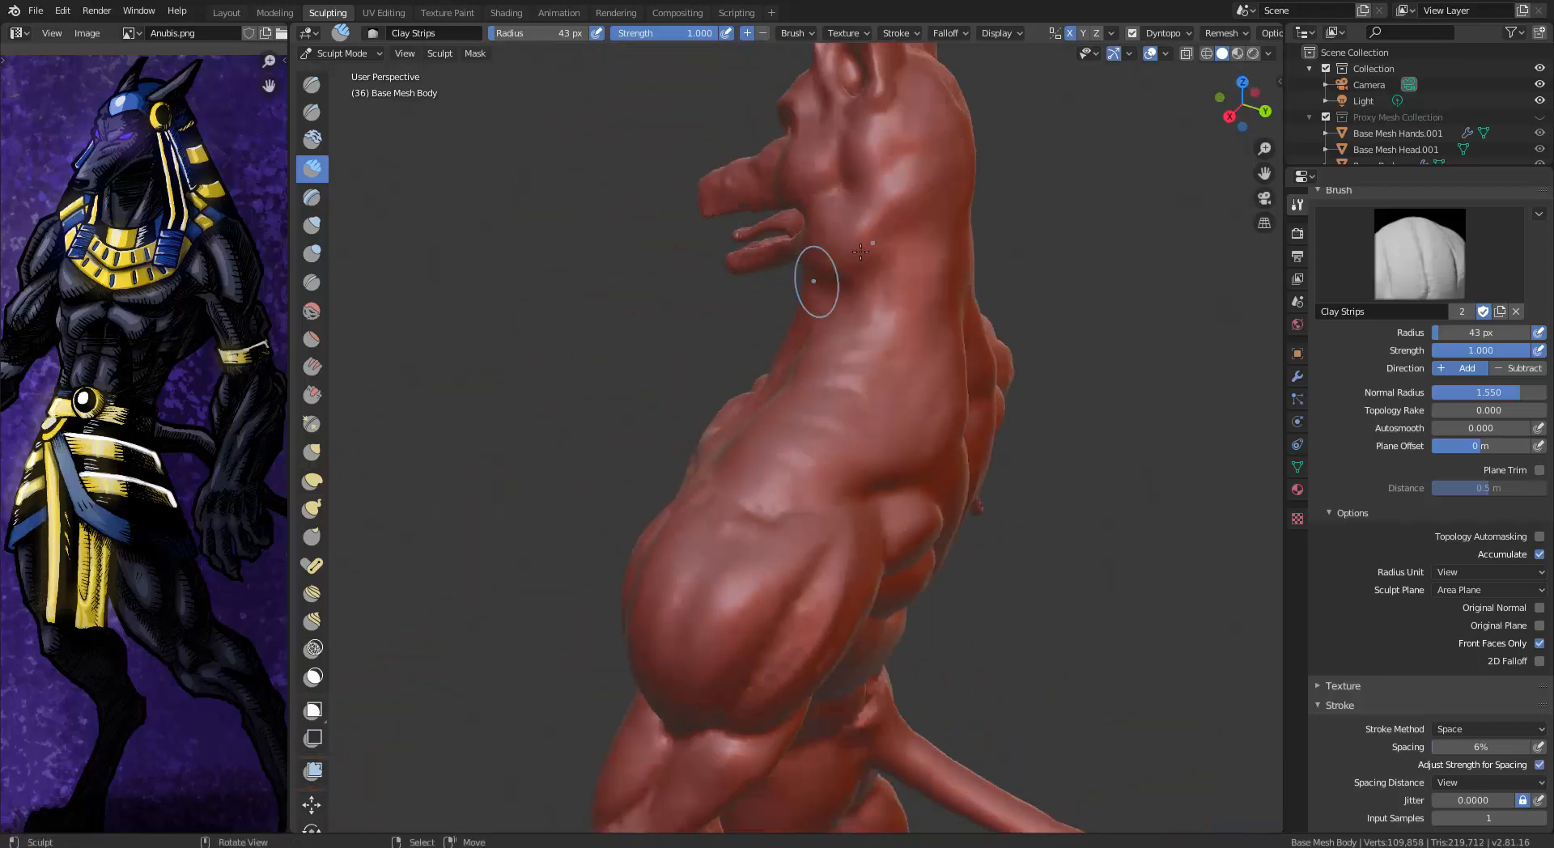
mouse_move(916, 233)
mouse_down()
mouse_move(924, 224)
mouse_move(844, 338)
mouse_up()
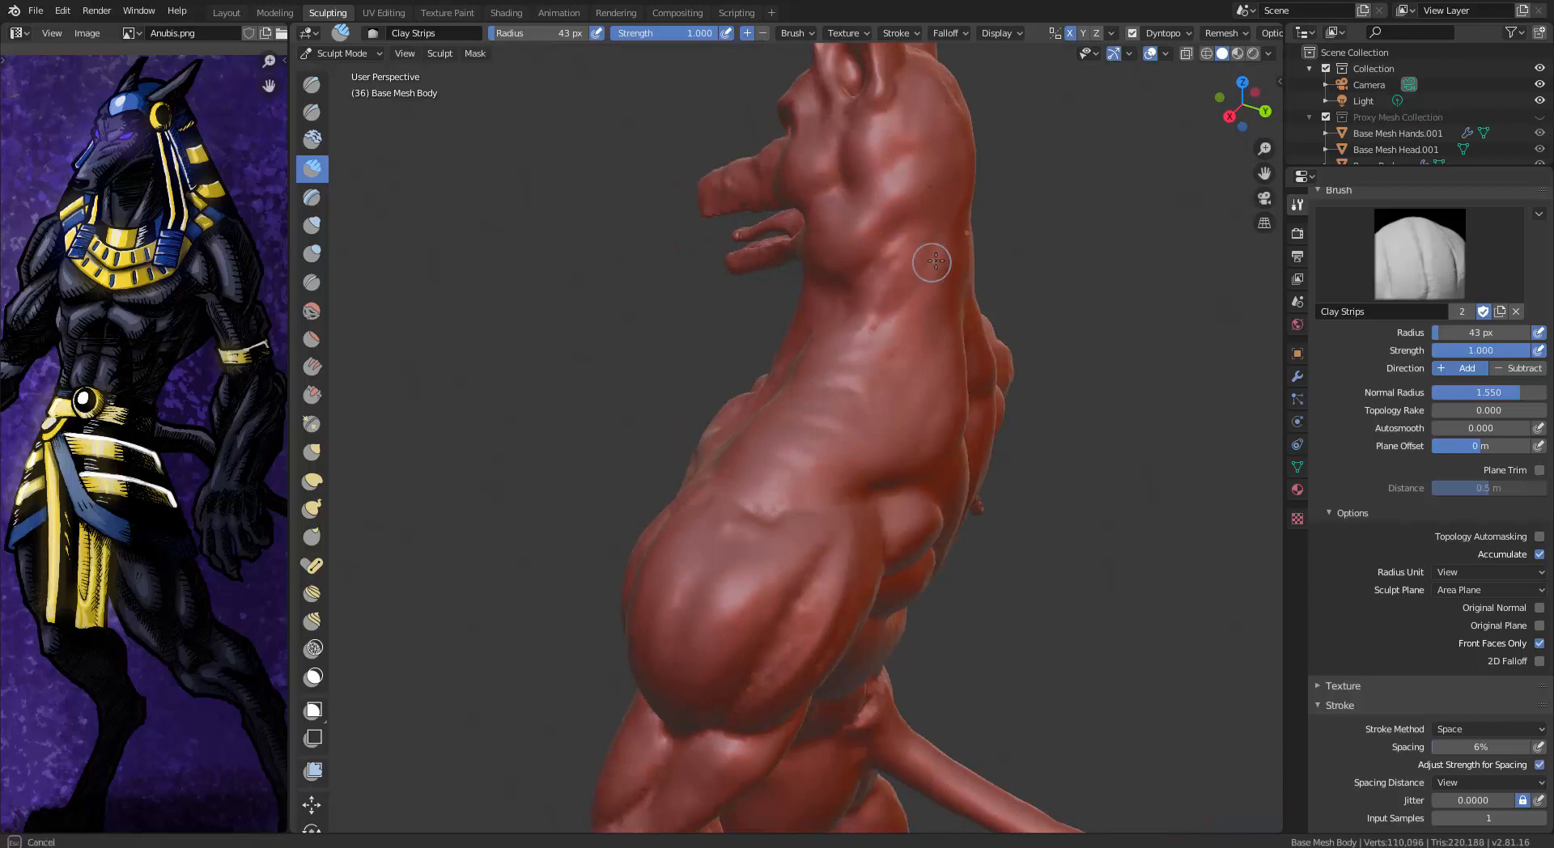
mouse_move(935, 260)
mouse_down()
mouse_move(897, 369)
mouse_move(943, 340)
mouse_up()
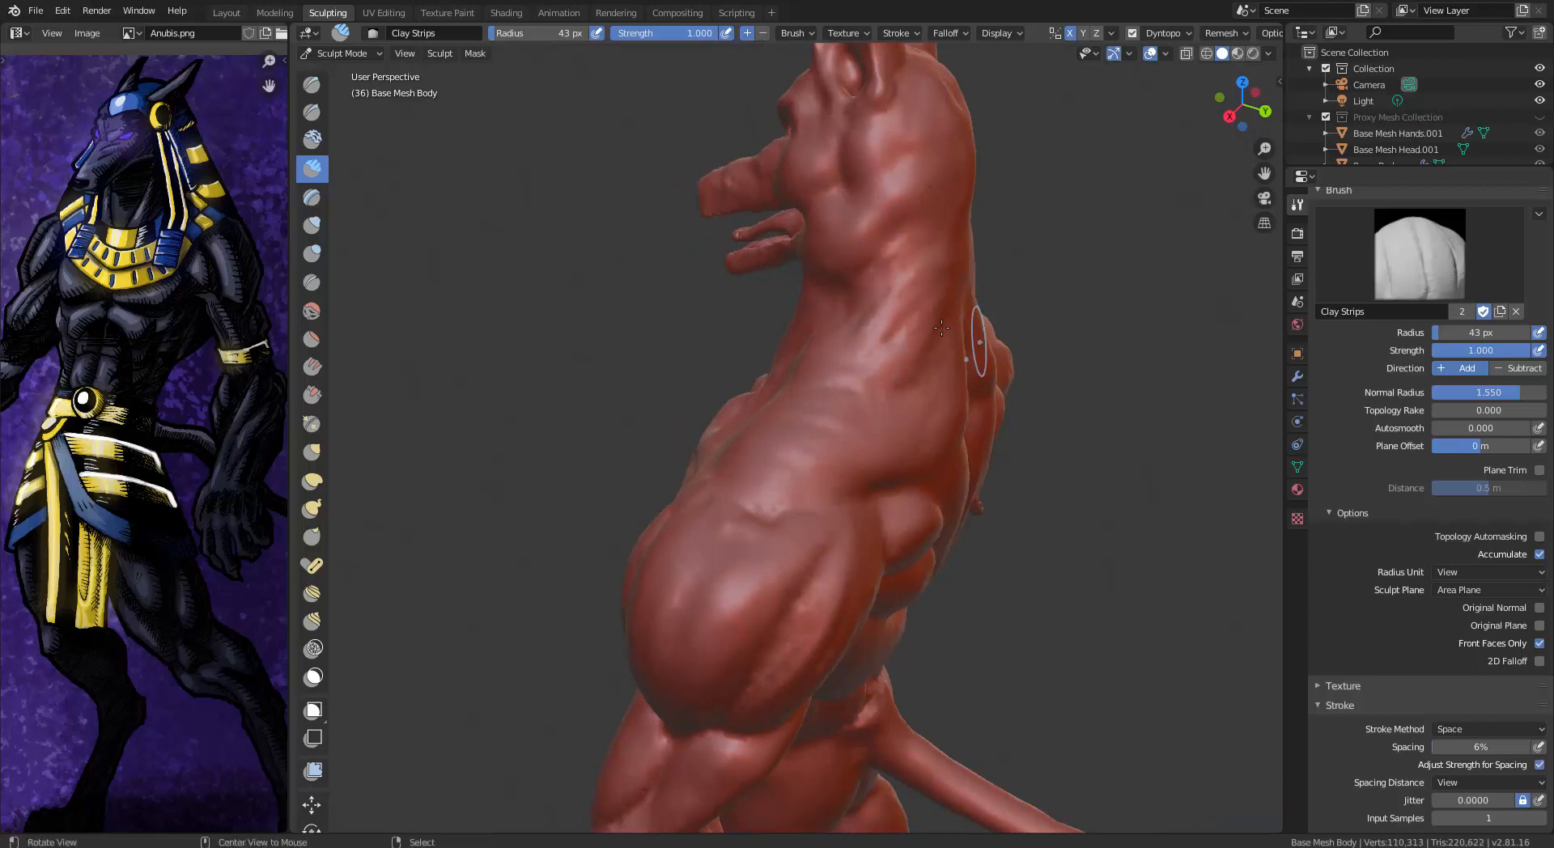
Build up the trapezius with Clay Strips strokes across the base of the neck and upper back
middle_drag(941, 327, 907, 296)
mouse_move(906, 295)
mouse_down()
mouse_move(939, 328)
mouse_move(914, 380)
mouse_move(922, 415)
mouse_move(985, 440)
mouse_move(930, 449)
mouse_up()
mouse_move(964, 444)
mouse_down()
mouse_move(939, 455)
mouse_move(967, 463)
mouse_move(863, 500)
mouse_move(971, 474)
mouse_move(979, 458)
mouse_move(842, 481)
mouse_move(1020, 411)
mouse_up()
drag(1024, 413, 899, 445)
drag(1003, 404, 809, 445)
mouse_move(1017, 369)
mouse_down()
mouse_move(857, 392)
mouse_move(947, 381)
mouse_move(1011, 346)
mouse_move(843, 364)
mouse_up()
mouse_move(843, 364)
mouse_down()
mouse_move(1019, 330)
mouse_move(1018, 302)
mouse_move(914, 277)
mouse_move(960, 259)
mouse_move(1051, 339)
mouse_up()
mouse_move(1051, 339)
middle_down()
mouse_move(1090, 322)
mouse_move(930, 237)
middle_up()
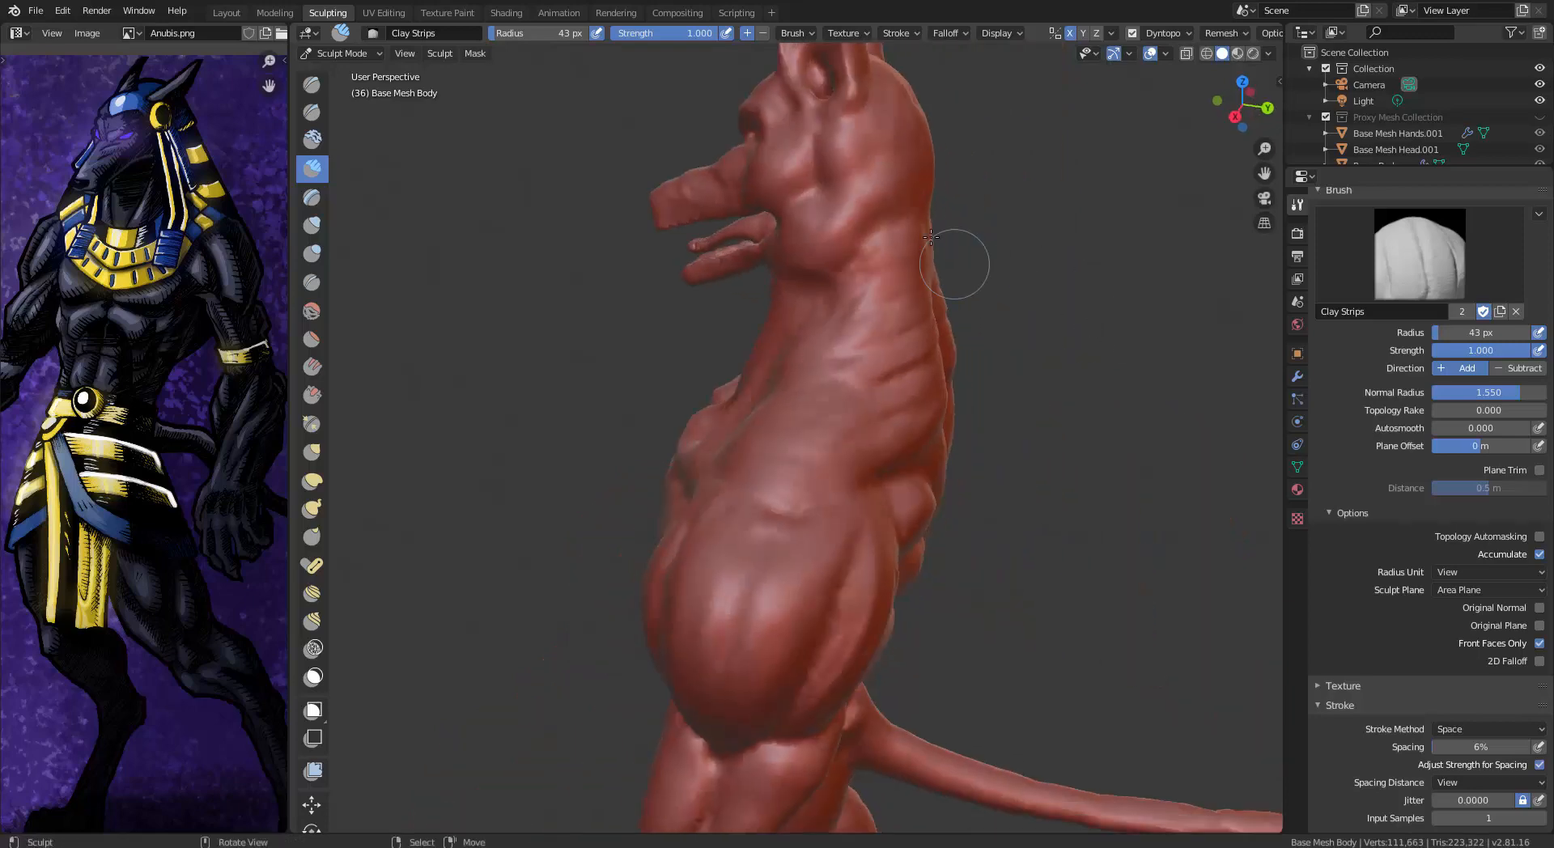
drag(876, 256, 834, 340)
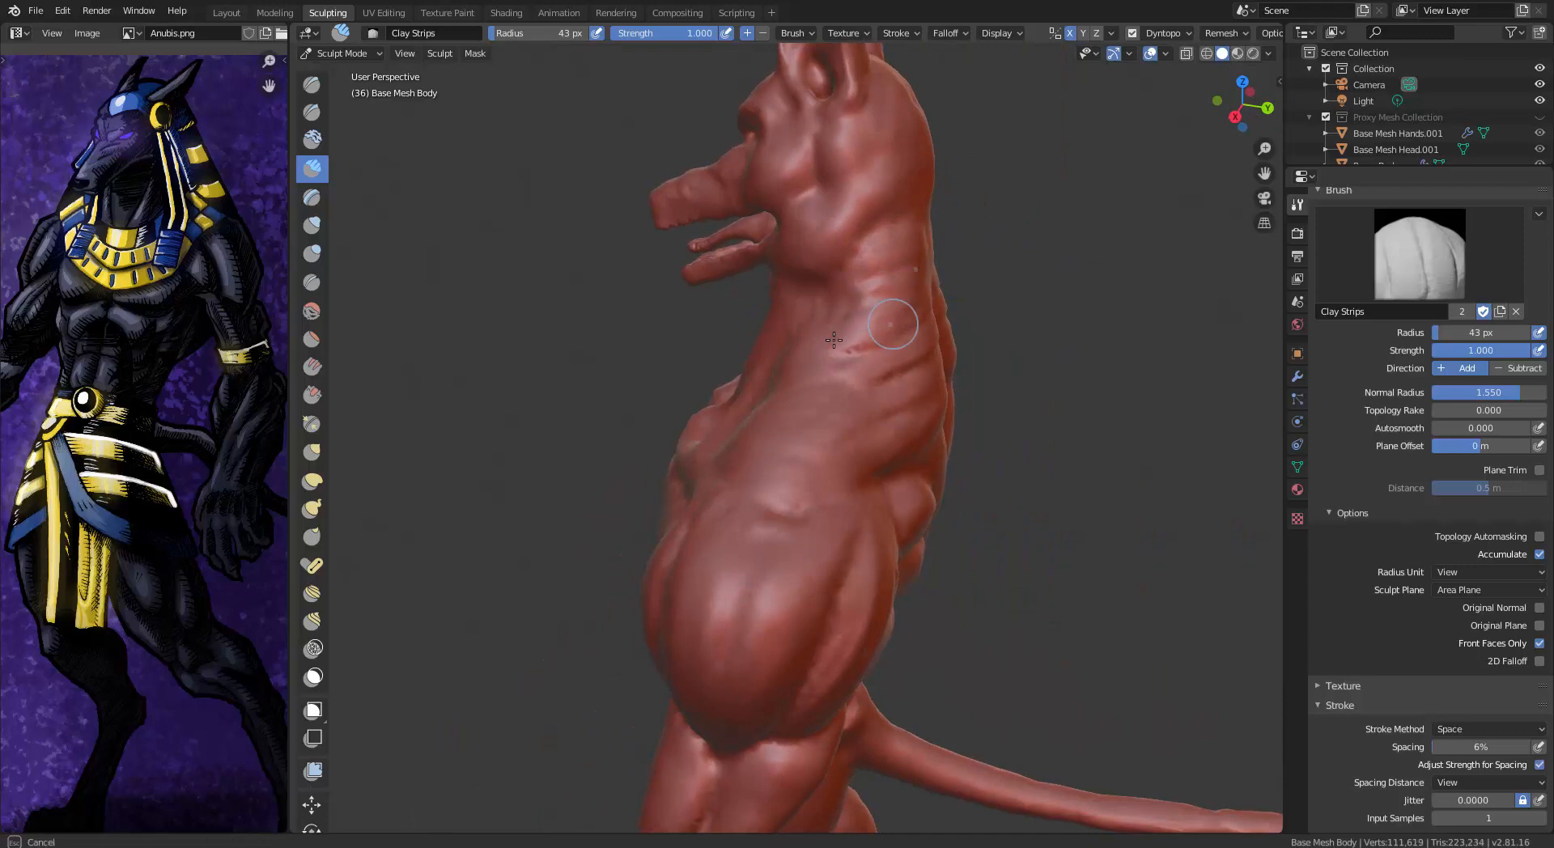
drag(859, 389, 988, 433)
Shape the front edge of the trapezius where it runs from the side of the neck toward the collarbone
middle_drag(988, 434, 1010, 272)
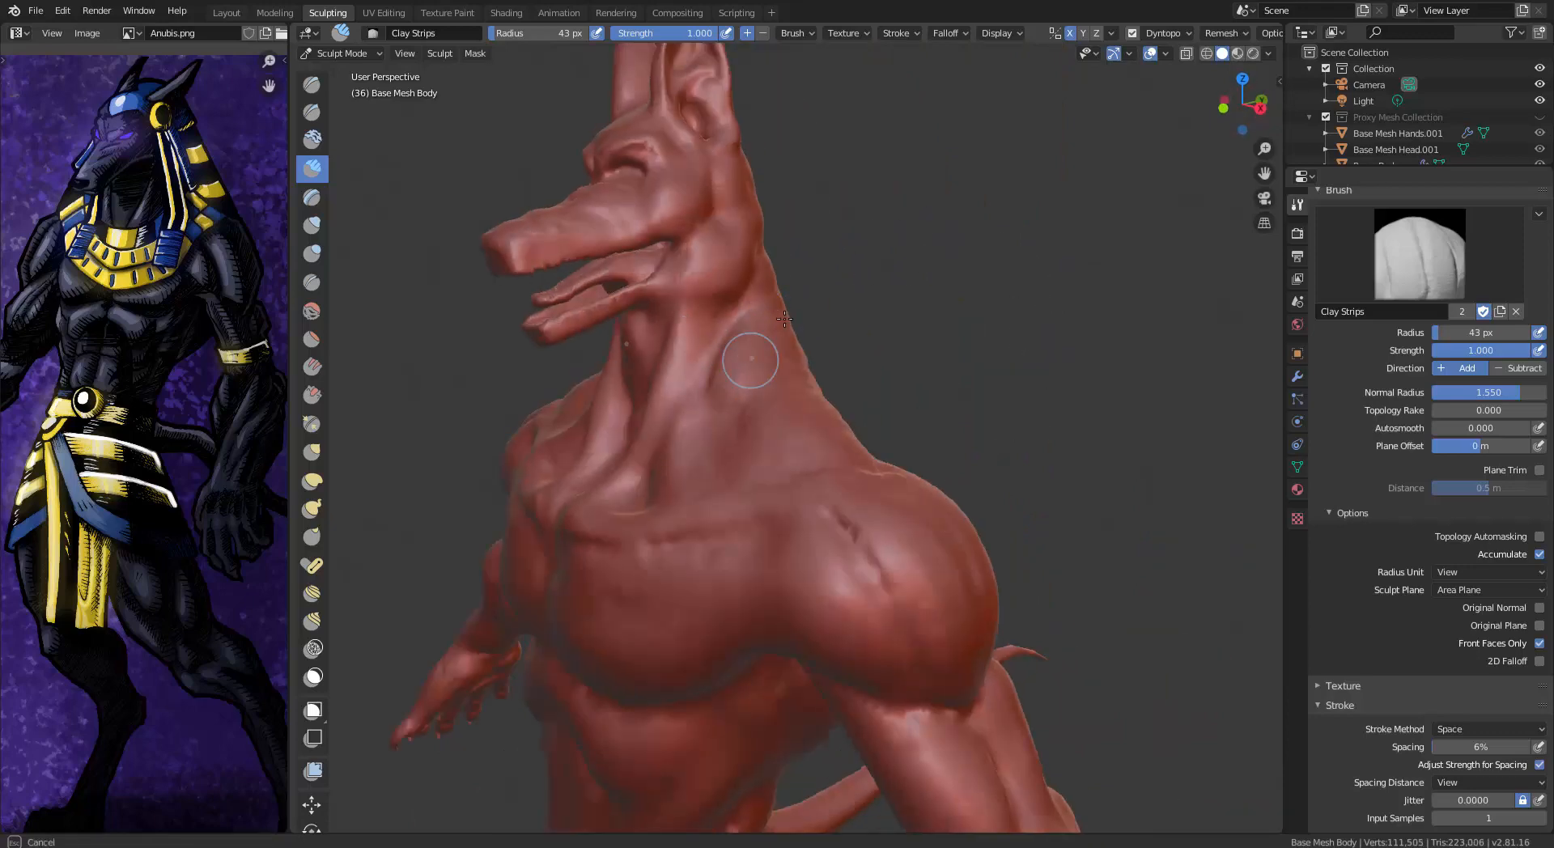
mouse_move(785, 319)
mouse_down()
mouse_move(780, 374)
mouse_move(739, 444)
mouse_move(755, 383)
mouse_up()
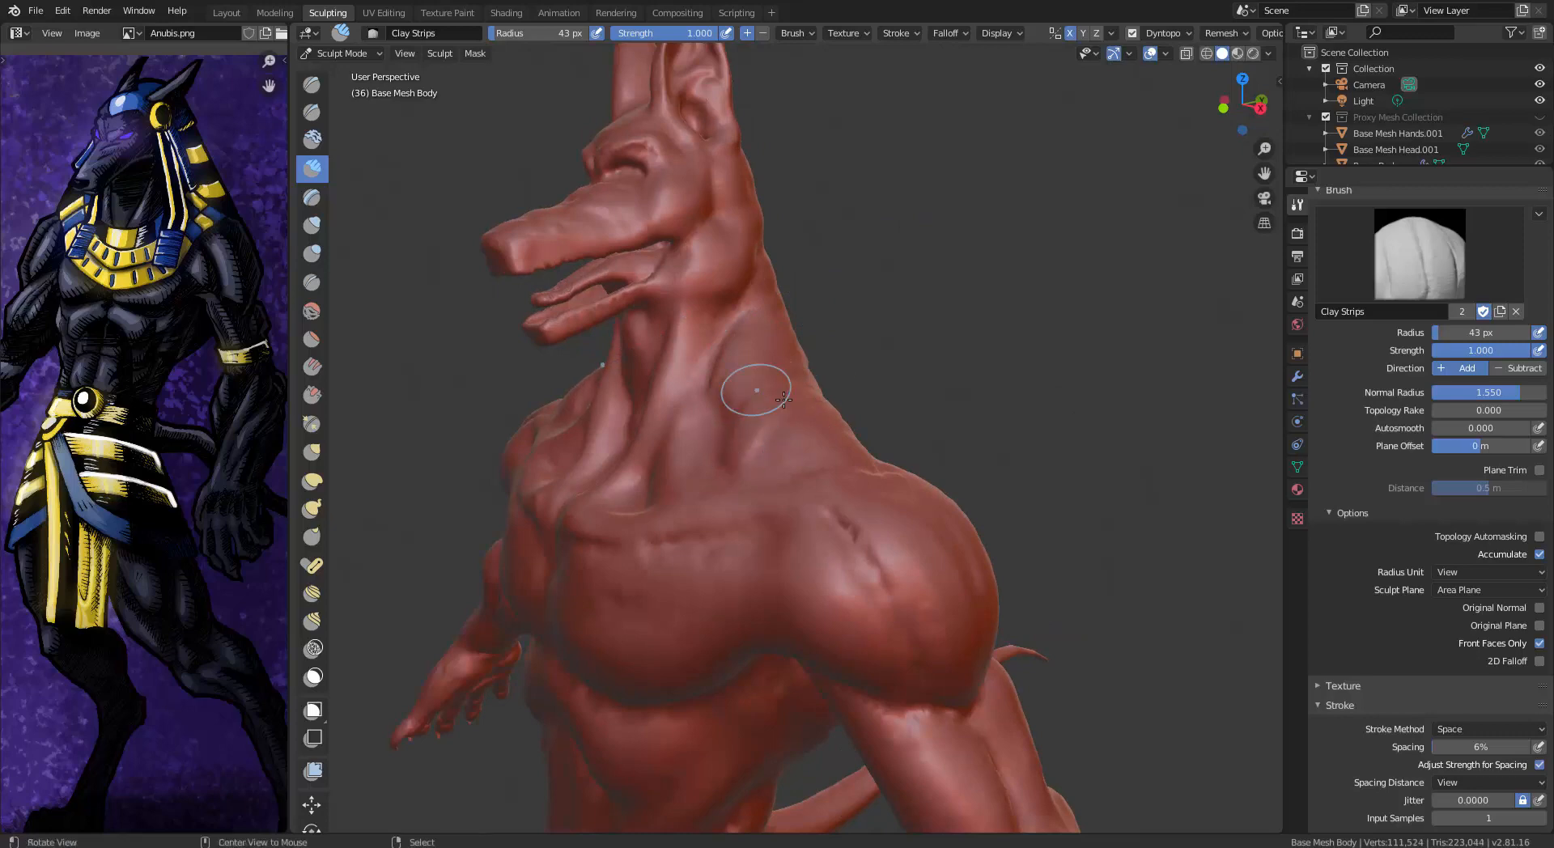
middle_drag(755, 384, 744, 408)
mouse_move(743, 432)
mouse_down()
mouse_move(719, 436)
mouse_move(700, 373)
mouse_up()
mouse_move(797, 464)
mouse_down()
mouse_move(716, 449)
mouse_move(701, 388)
mouse_up()
Build up the lower trapezius along both sides of the spine with Clay Strips strokes
mouse_move(805, 374)
middle_down()
mouse_move(555, 392)
mouse_move(931, 429)
mouse_move(1044, 458)
middle_up()
key(f)
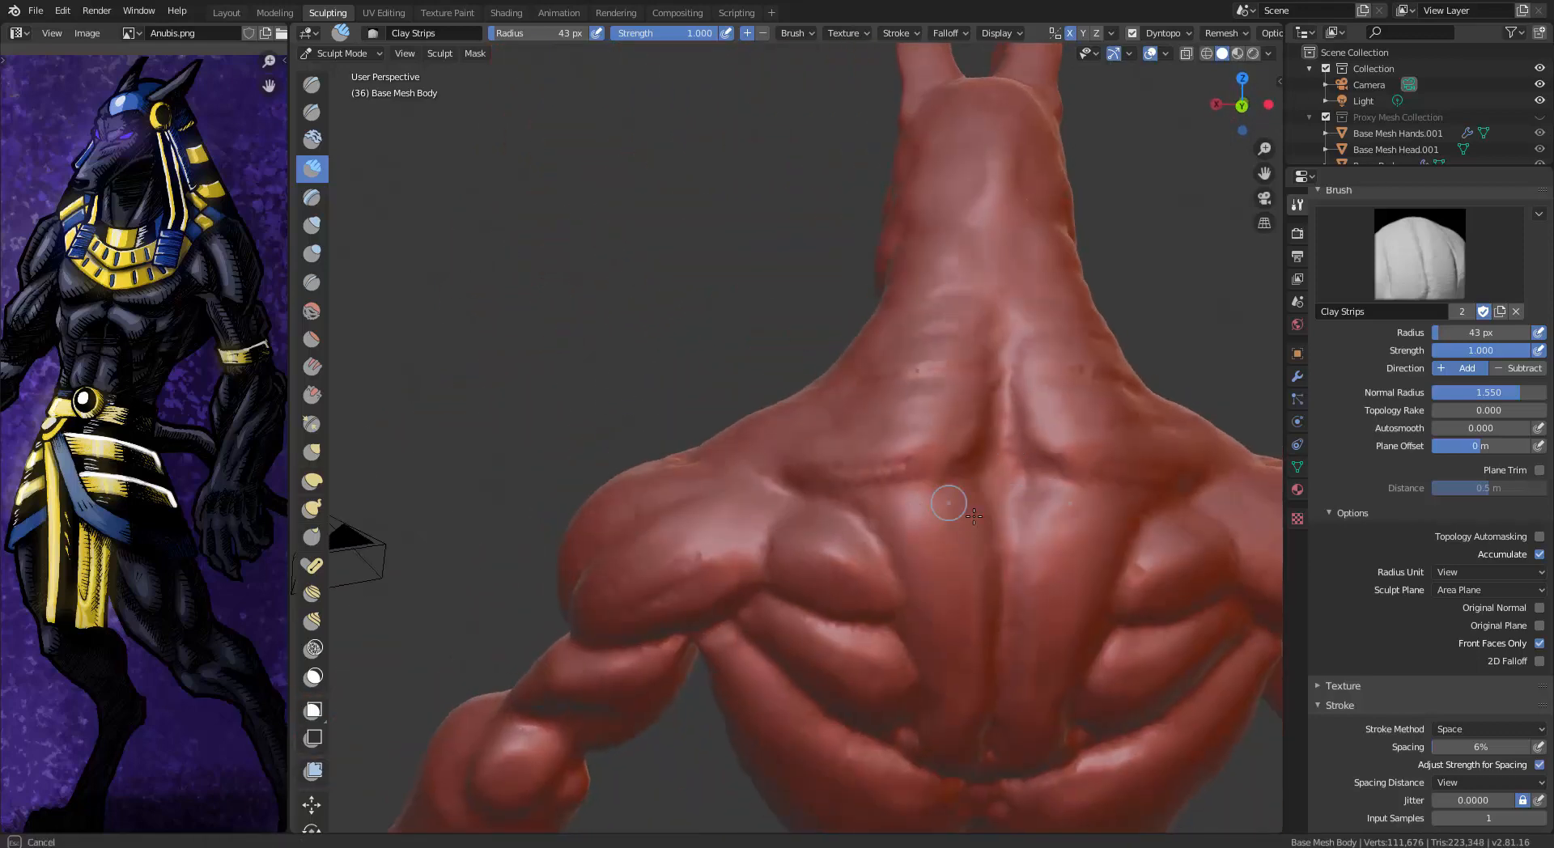
mouse_move(856, 513)
mouse_down()
mouse_move(979, 558)
mouse_move(982, 593)
mouse_up()
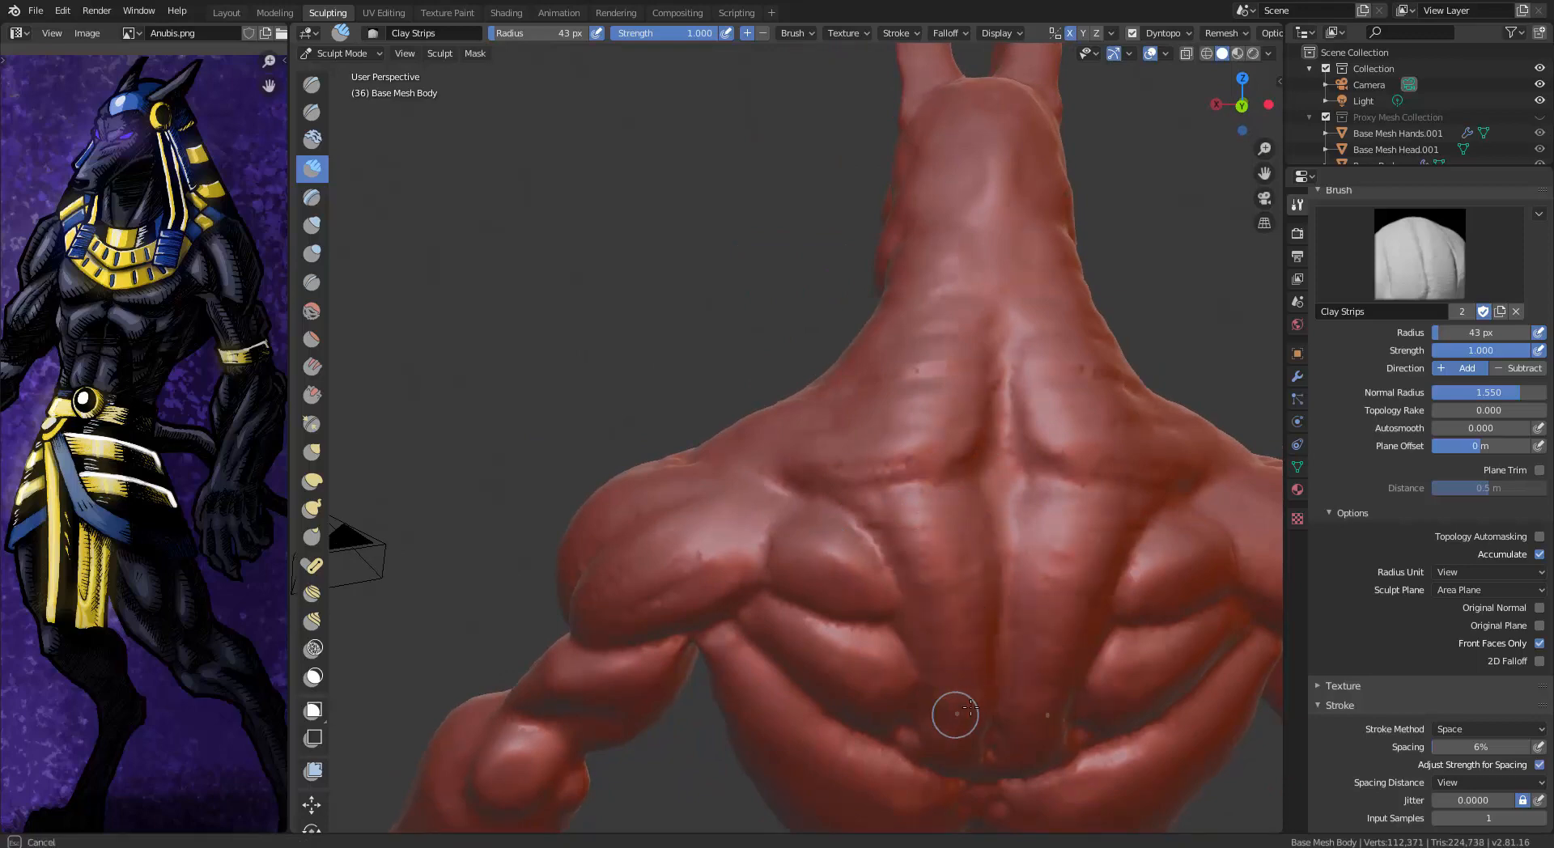
drag(957, 746, 1050, 652)
middle_drag(1050, 652, 983, 640)
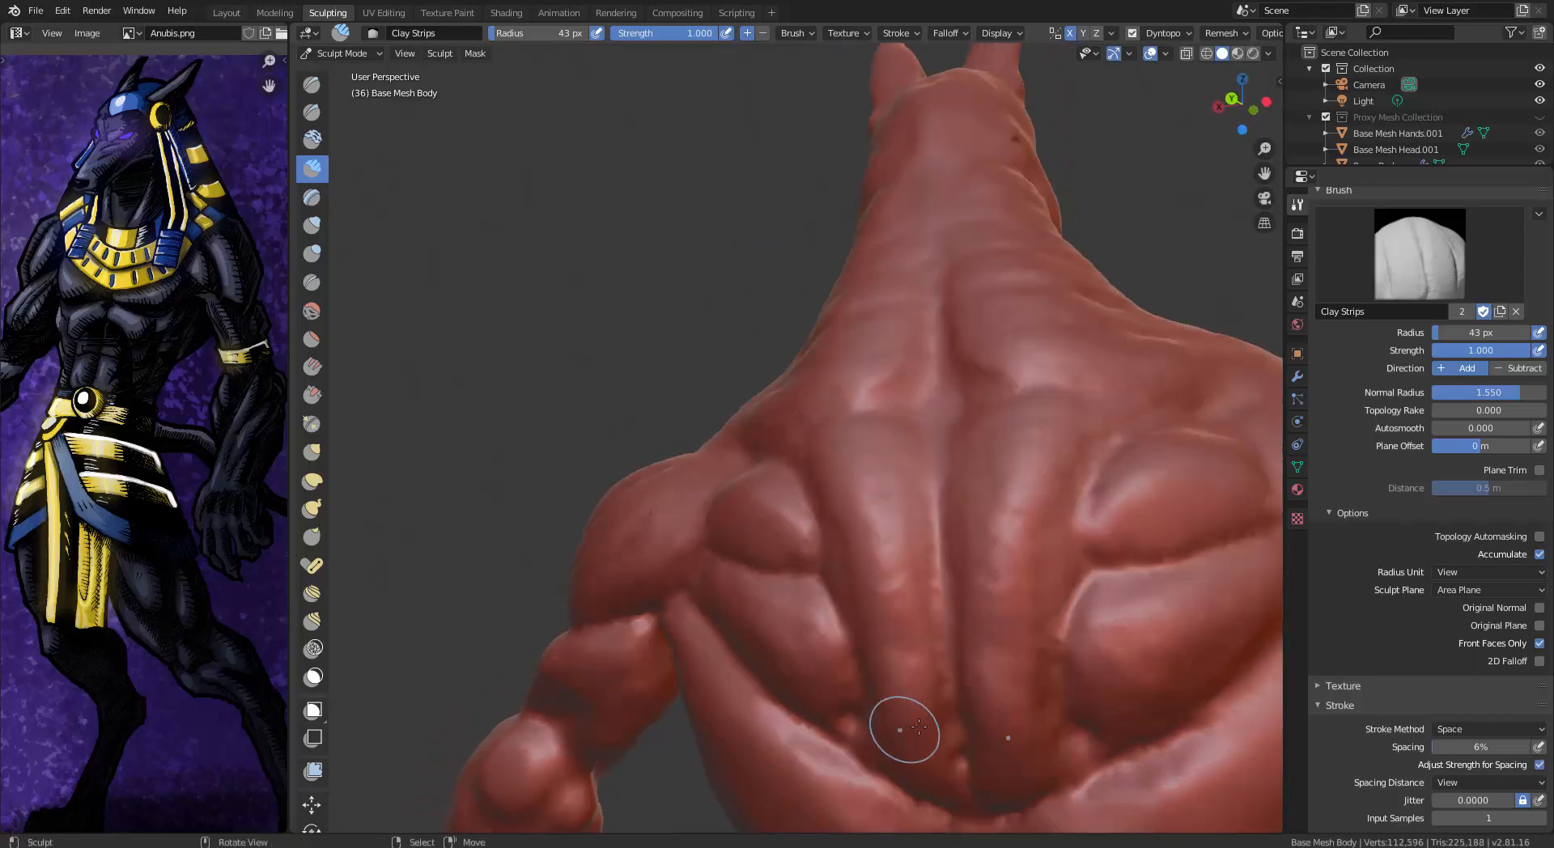
Define the shoulder blade muscles and the gap between them and the lower trapezius with Clay Strips
middle_drag(920, 727, 917, 620)
key(f)
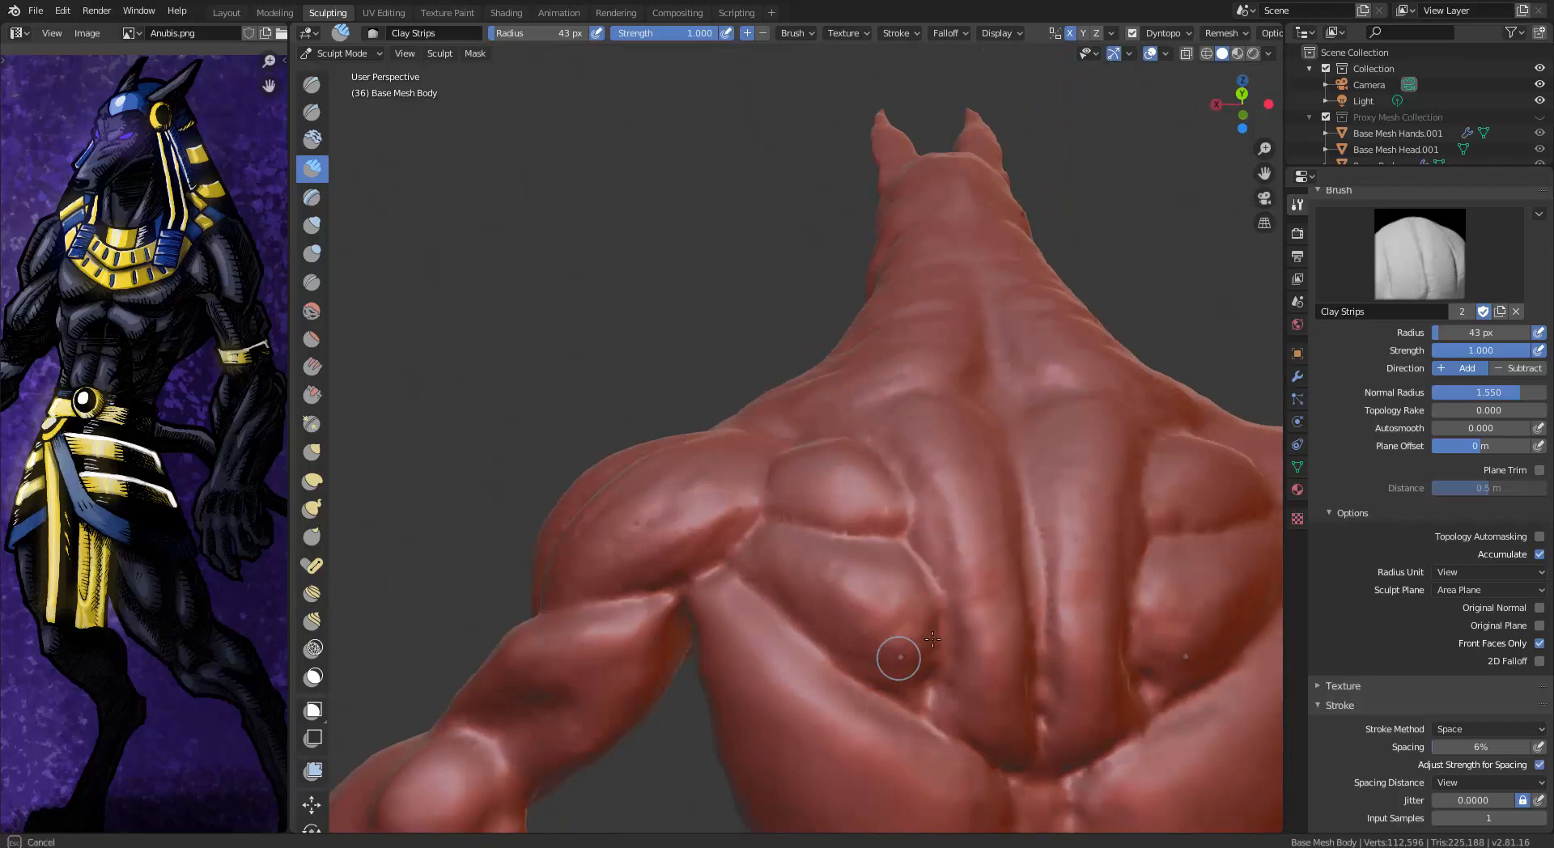
click(869, 555)
drag(826, 567, 782, 541)
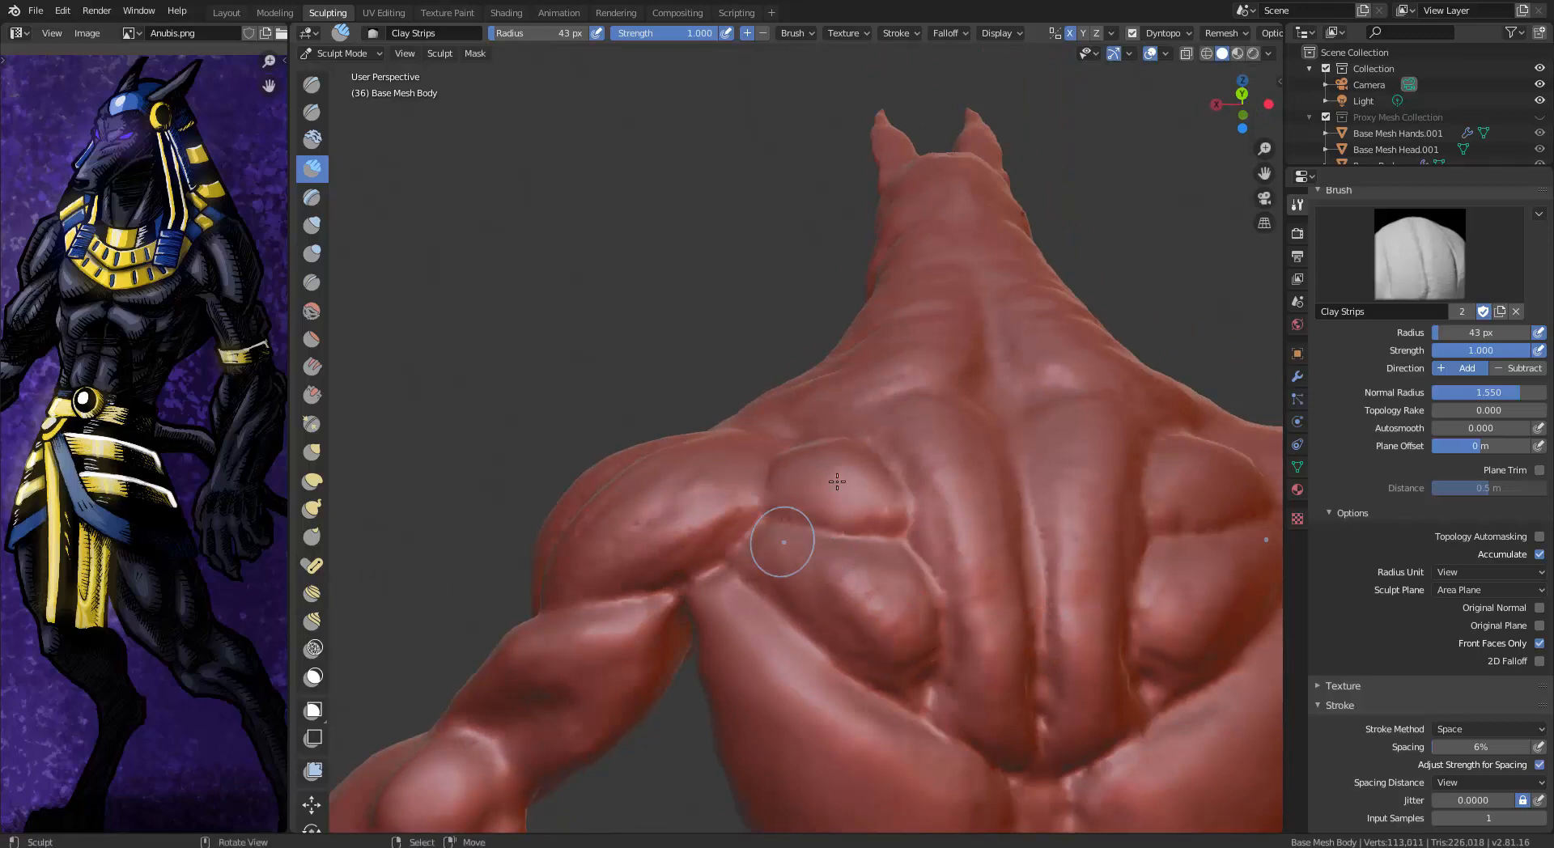
key(f)
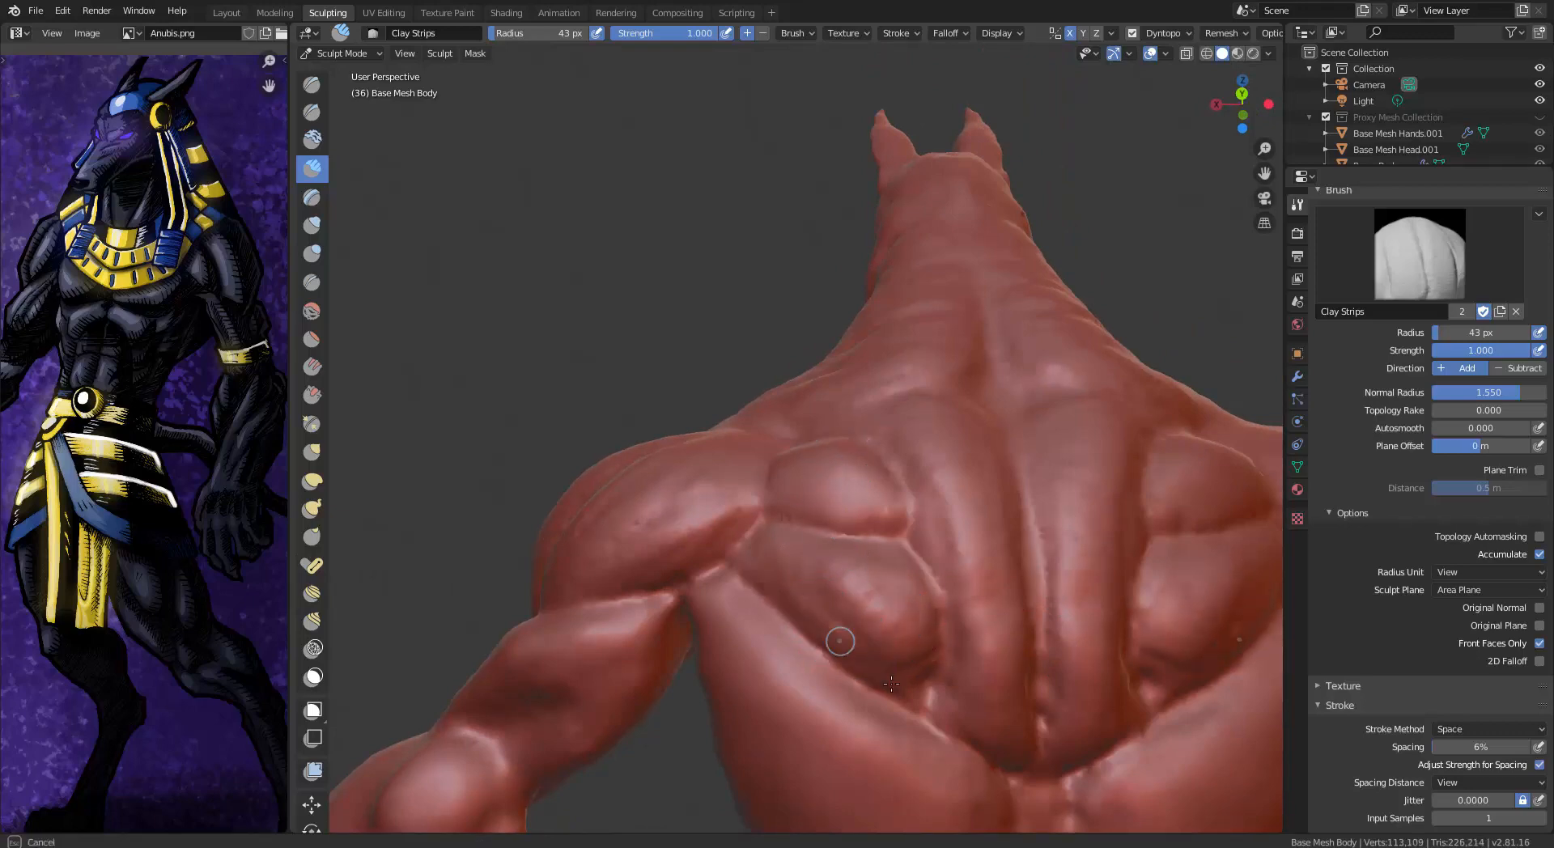
drag(891, 684, 929, 689)
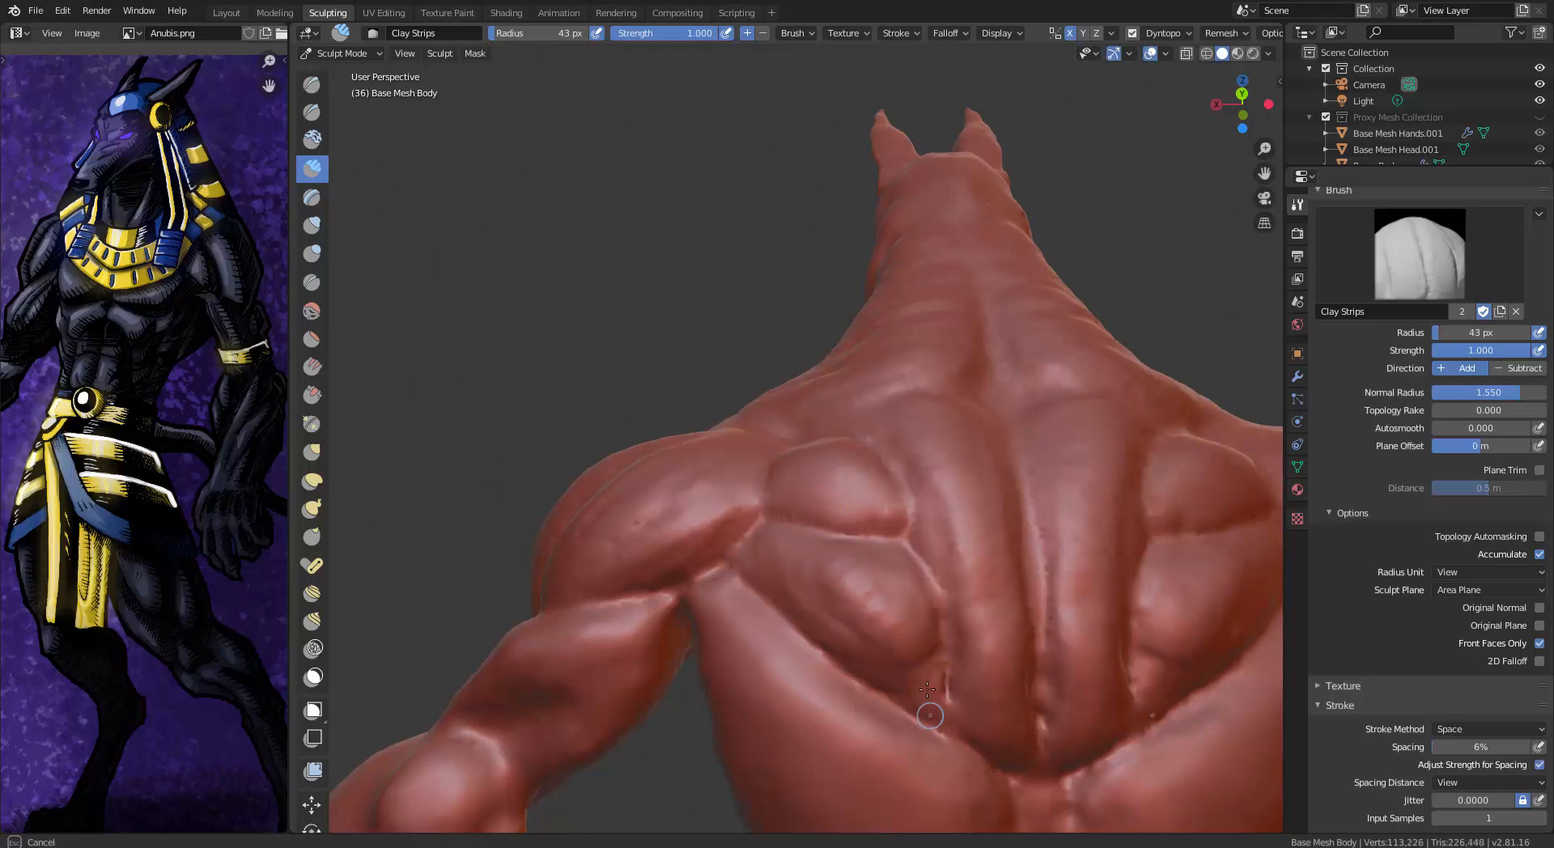
click(908, 684)
Extend the lower trapezius to a tapered point at mid back, between the tops of the lats
mouse_move(812, 616)
middle_down()
mouse_move(870, 486)
mouse_move(868, 611)
mouse_move(864, 587)
mouse_move(879, 591)
mouse_move(843, 603)
mouse_move(847, 555)
middle_up()
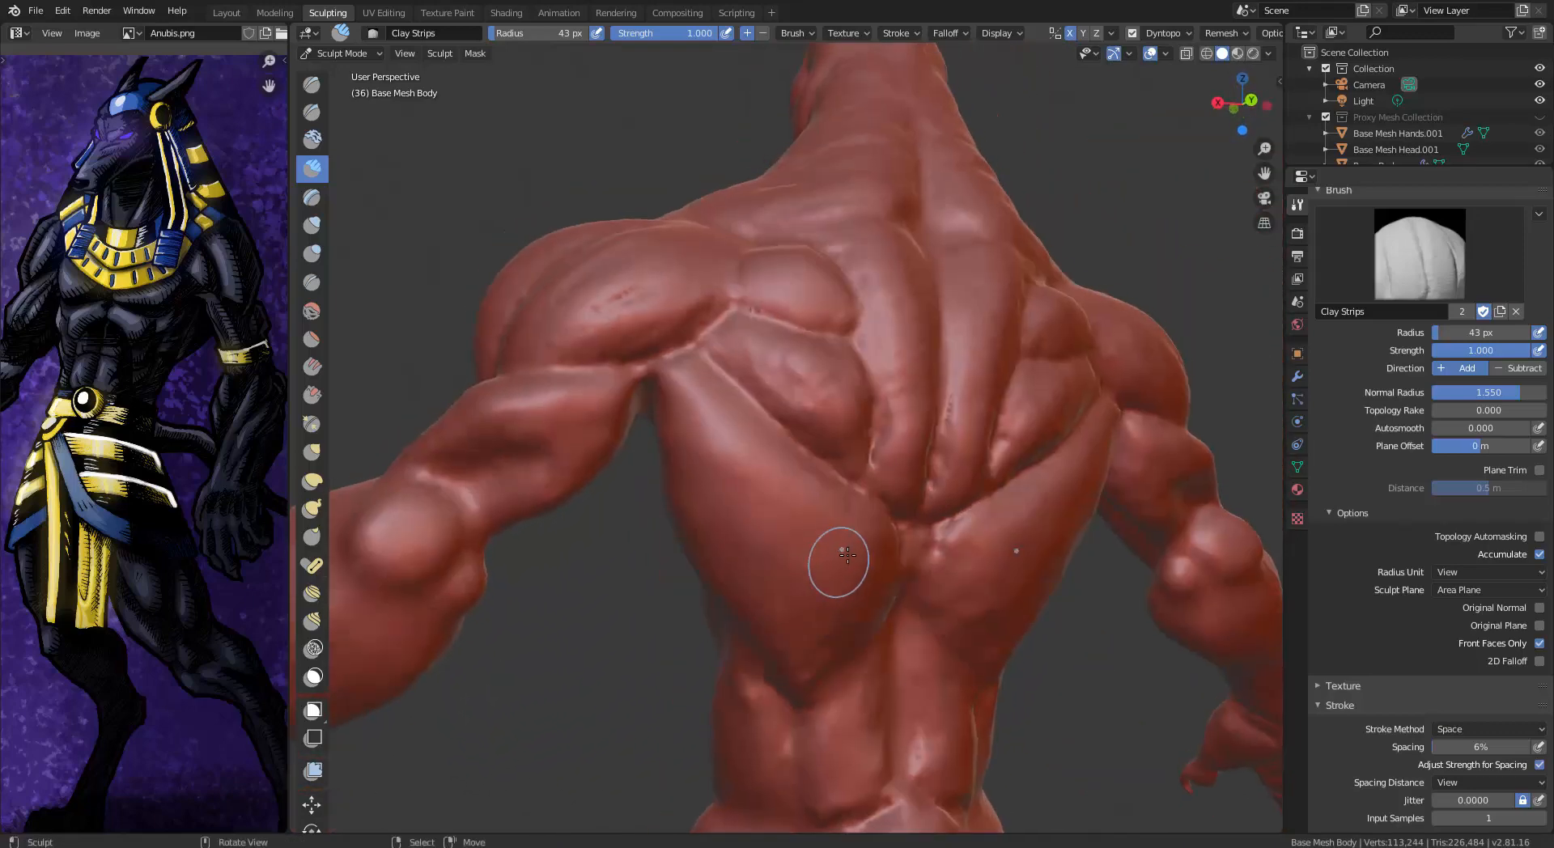
scroll(837, 584, down, 3)
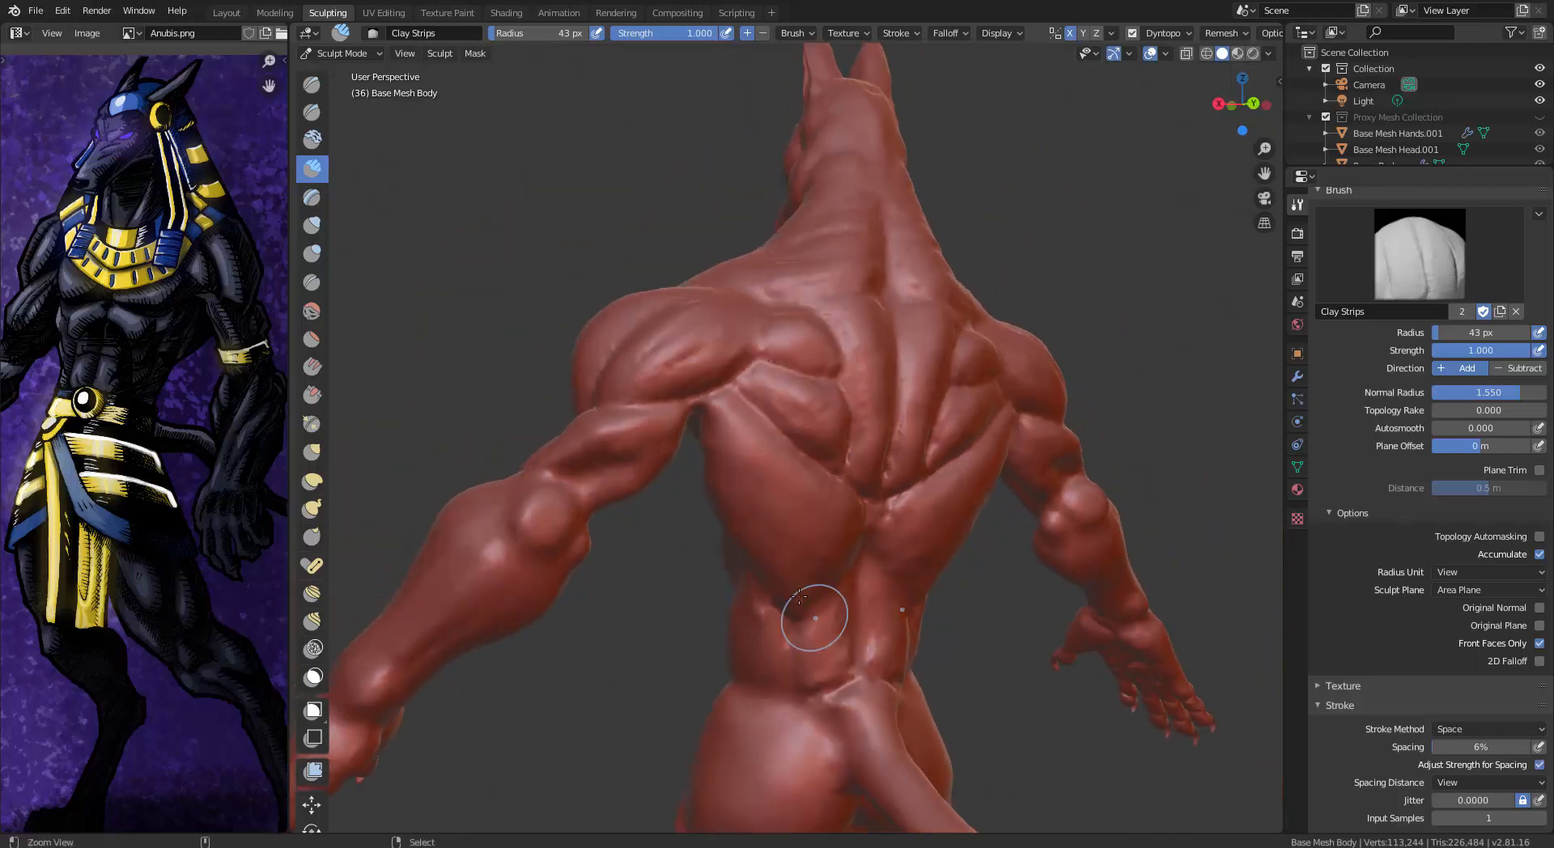
mouse_move(809, 628)
middle_down()
mouse_move(934, 568)
mouse_move(721, 630)
mouse_move(660, 614)
middle_up()
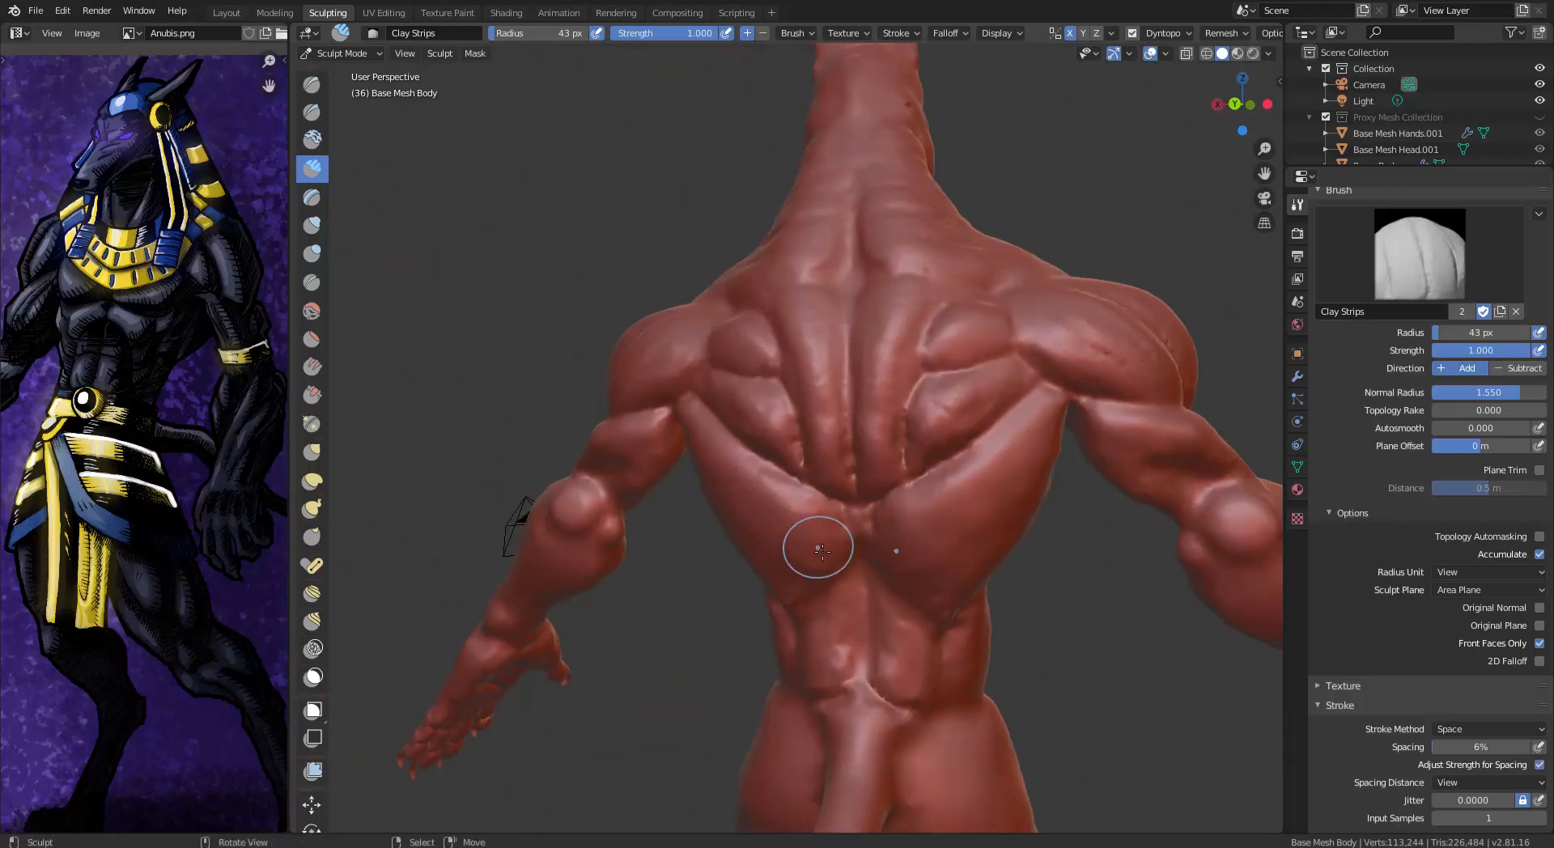
middle_drag(857, 556, 842, 526)
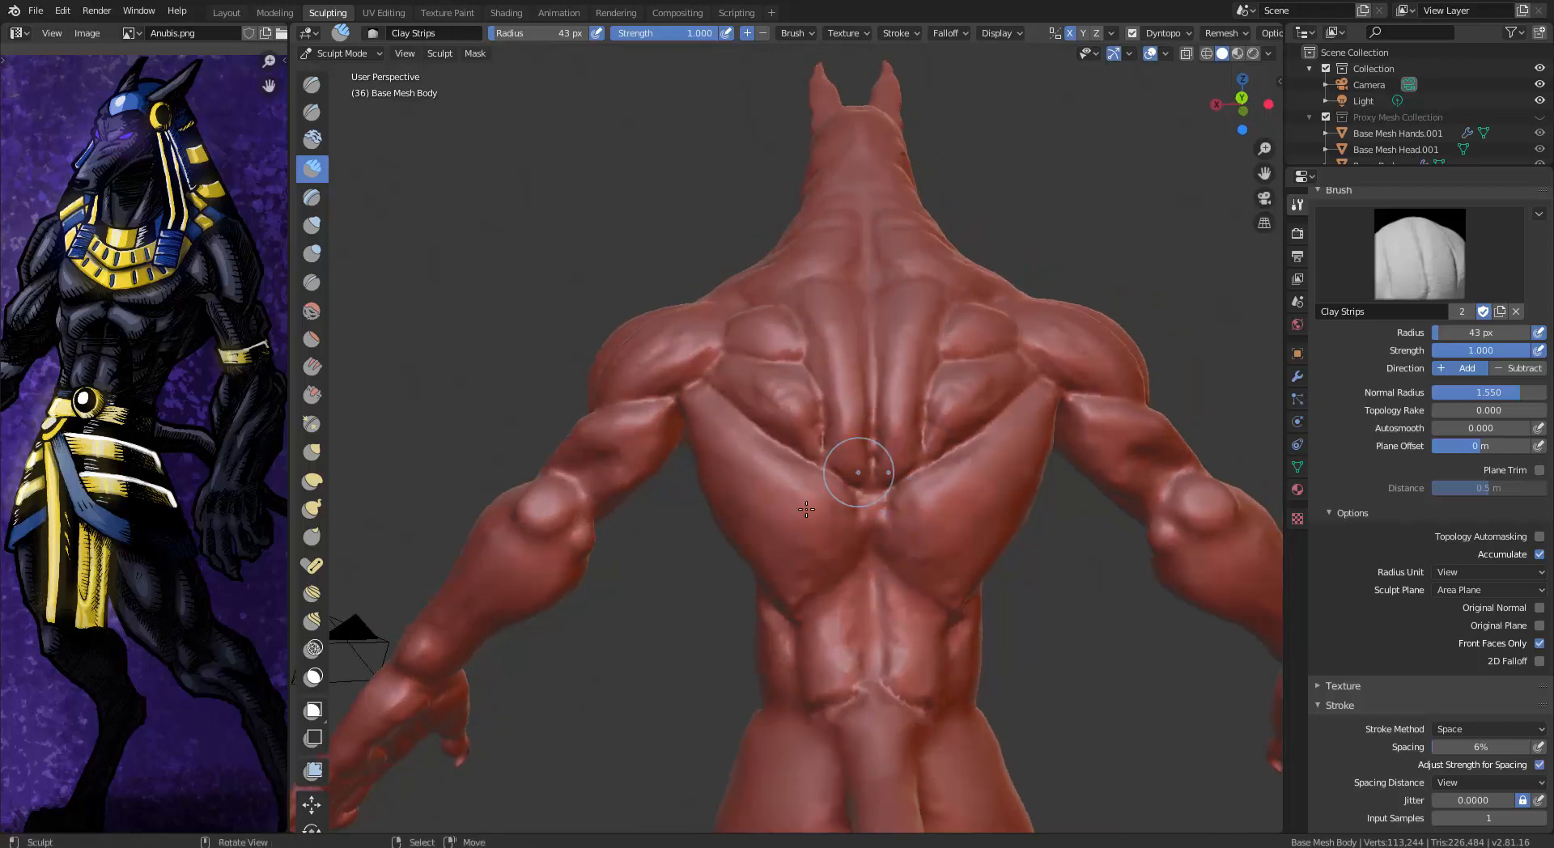
scroll(875, 477, up, 2)
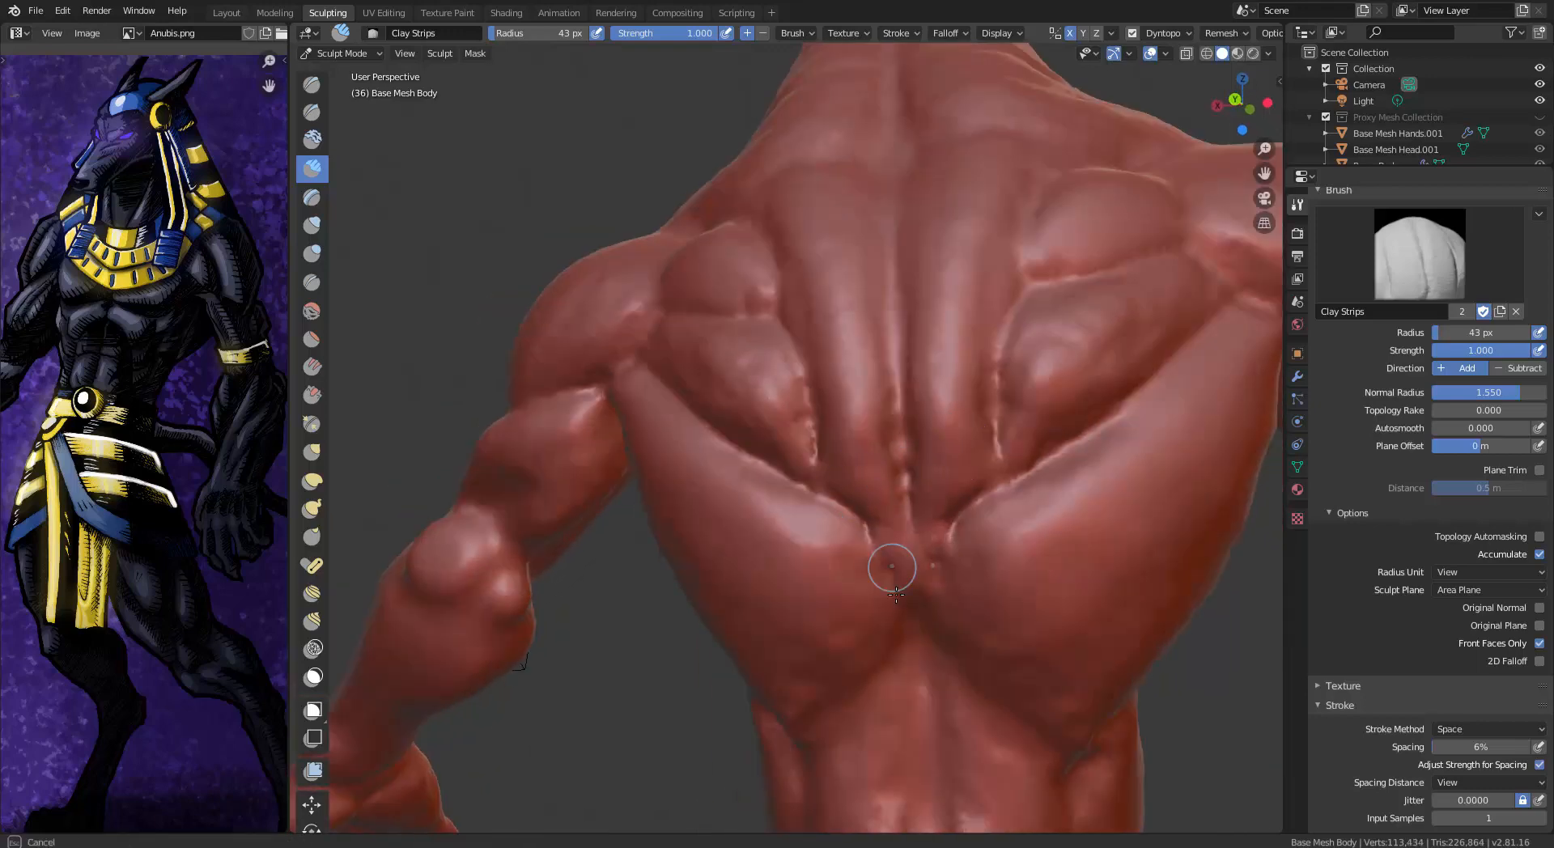
mouse_move(876, 540)
mouse_down()
mouse_move(894, 486)
mouse_move(882, 389)
mouse_move(887, 500)
mouse_up()
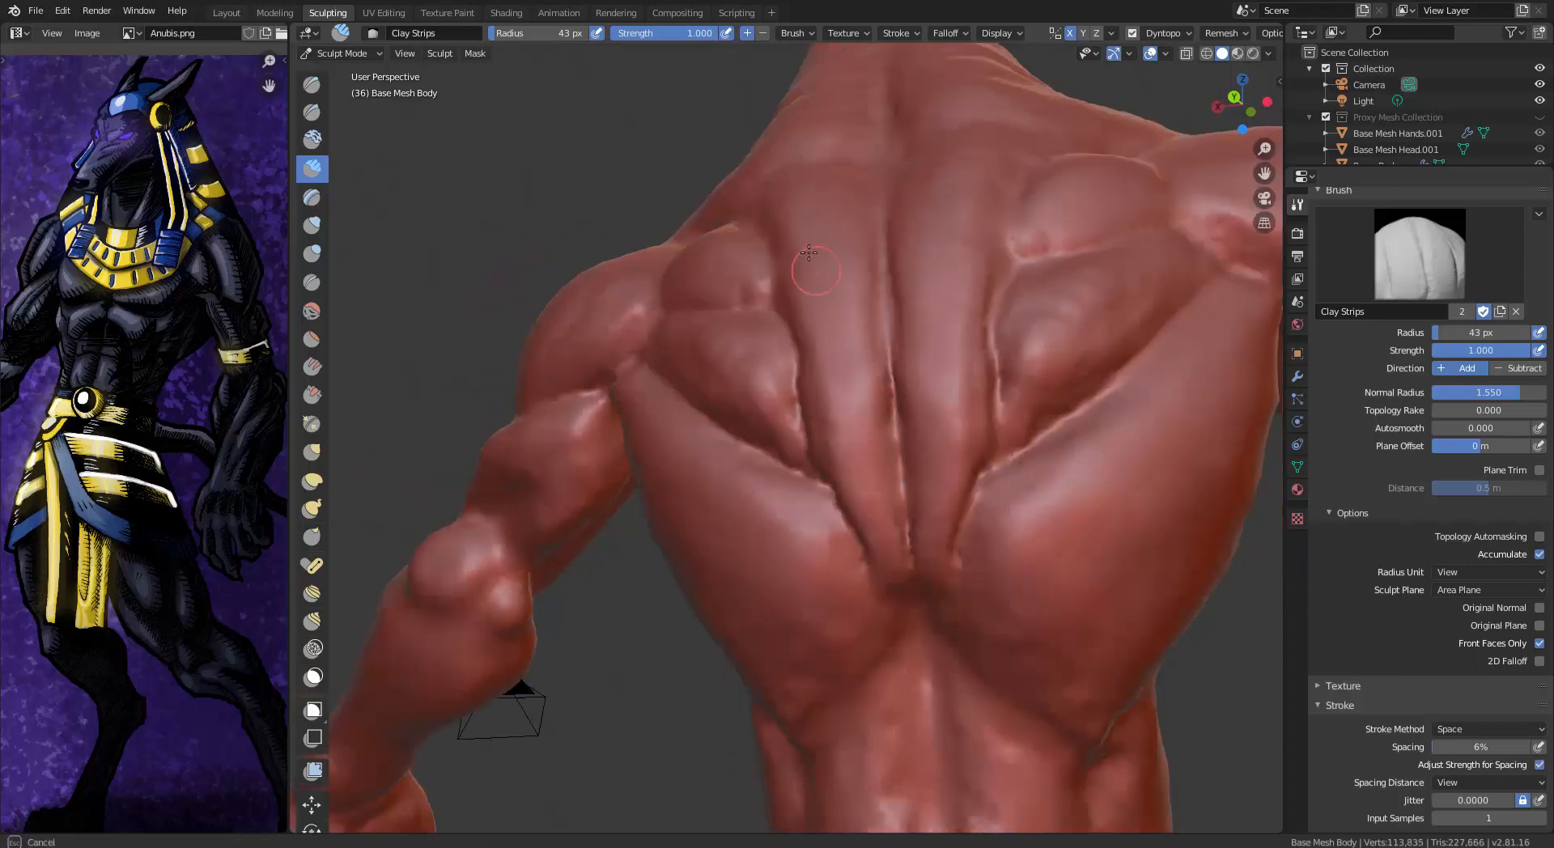
Switch to Flatten/Contrast with an 82 px radius and 0.500 strength and flatten the back muscles
key(shift+t)
middle_drag(844, 386, 886, 488)
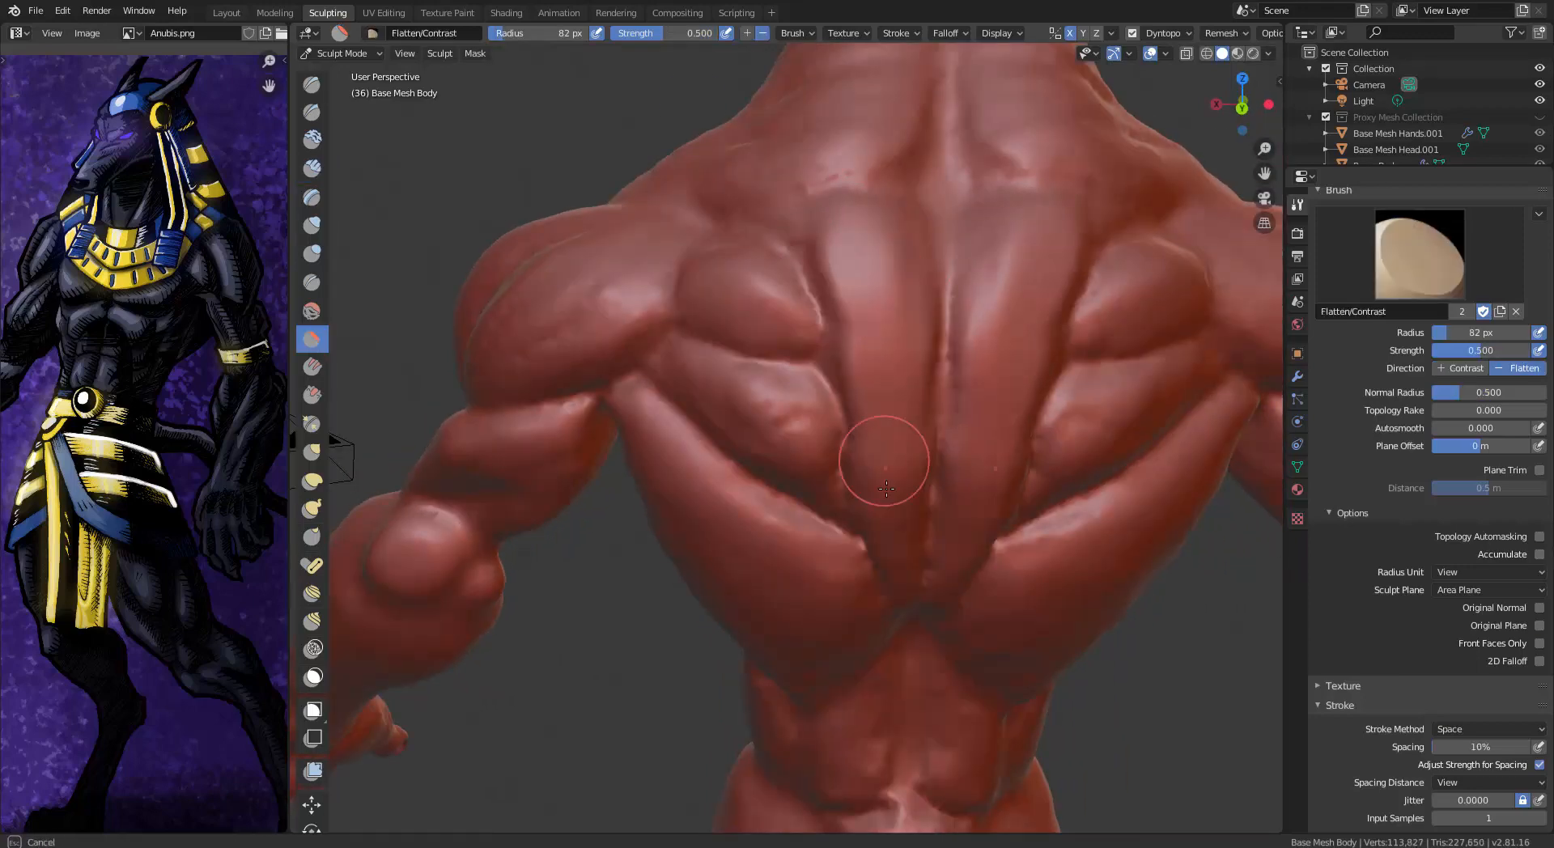
mouse_move(876, 237)
middle_down()
mouse_move(900, 285)
mouse_move(824, 421)
mouse_move(930, 425)
middle_up()
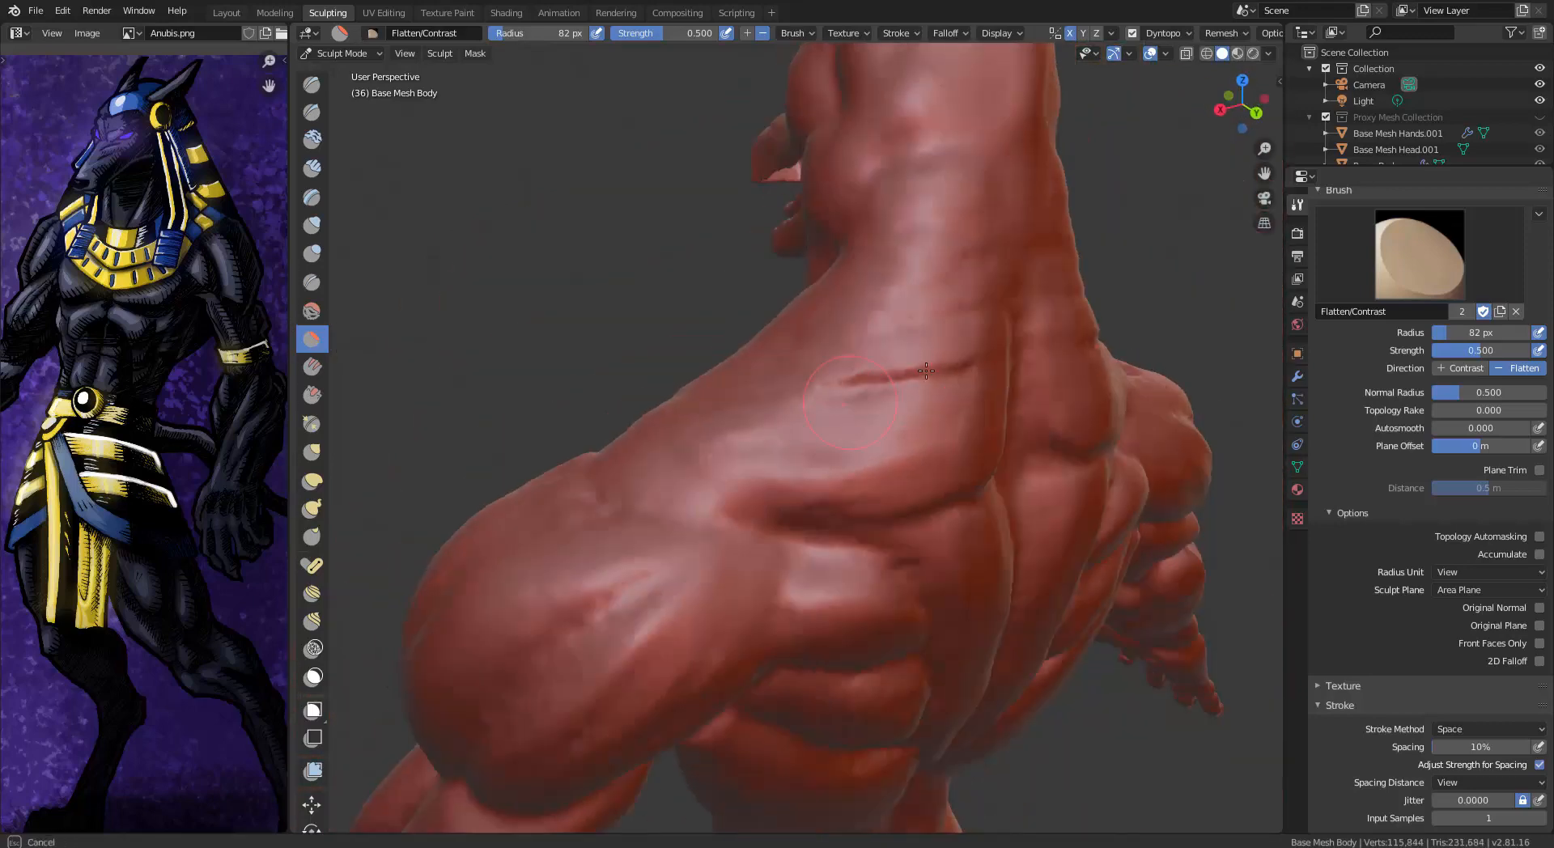
Flatten the strip marks on the upper trapezius and up the back and side of the neck
drag(931, 425, 988, 173)
middle_drag(988, 173, 868, 348)
middle_drag(921, 279, 931, 174)
drag(931, 174, 959, 154)
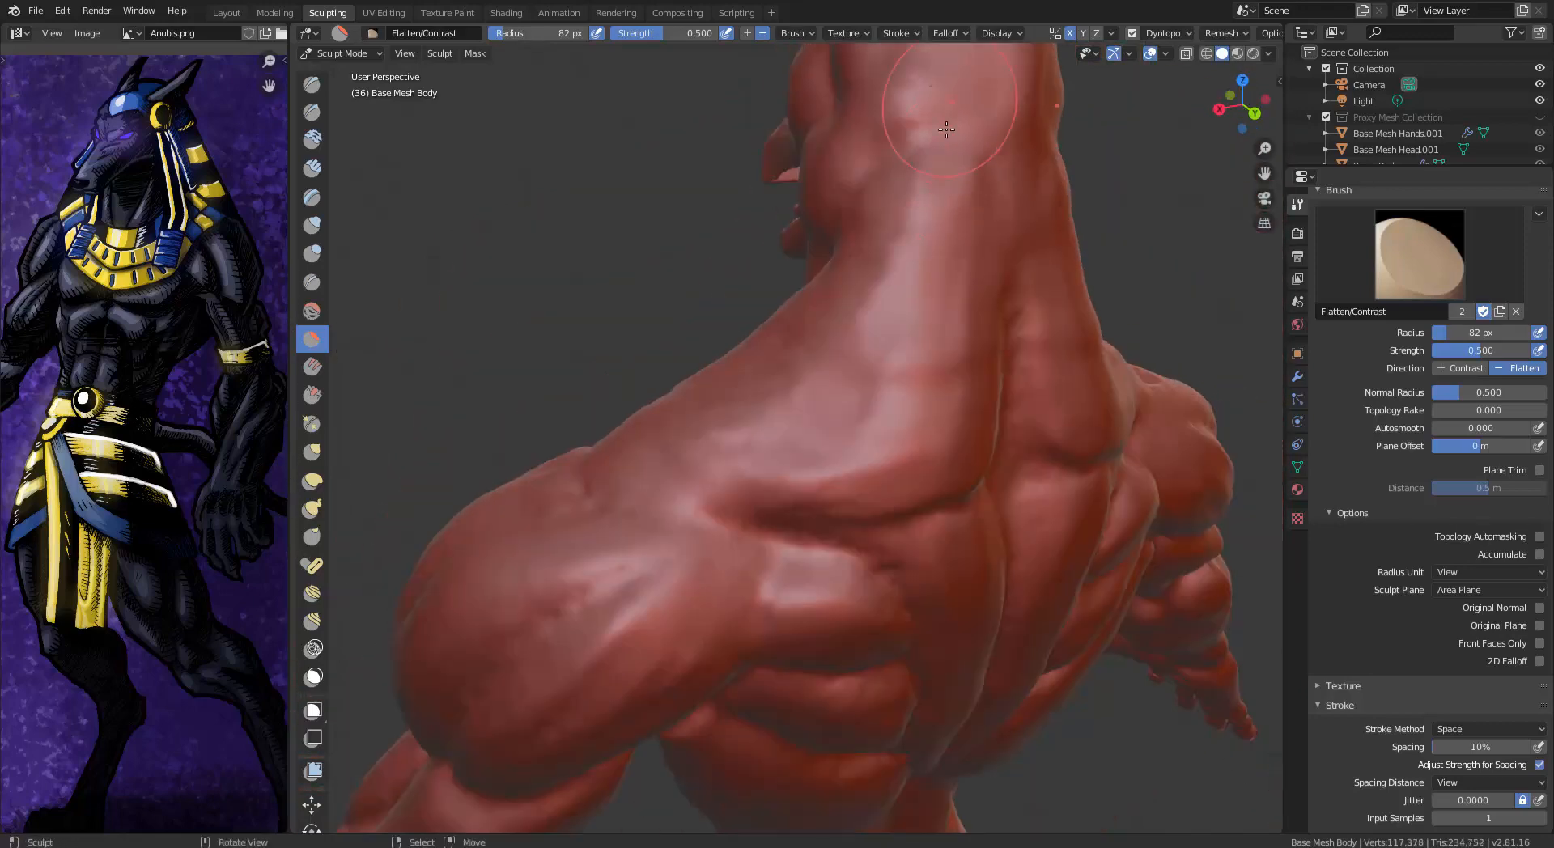
middle_drag(959, 154, 907, 242)
drag(907, 243, 931, 121)
middle_drag(931, 121, 911, 240)
mouse_move(829, 411)
middle_down()
mouse_move(908, 410)
mouse_move(874, 388)
mouse_move(825, 397)
middle_up()
Switch to Clay Strips with a 22 px radius and carve the crease between the neck muscle and the trapezius
click(312, 167)
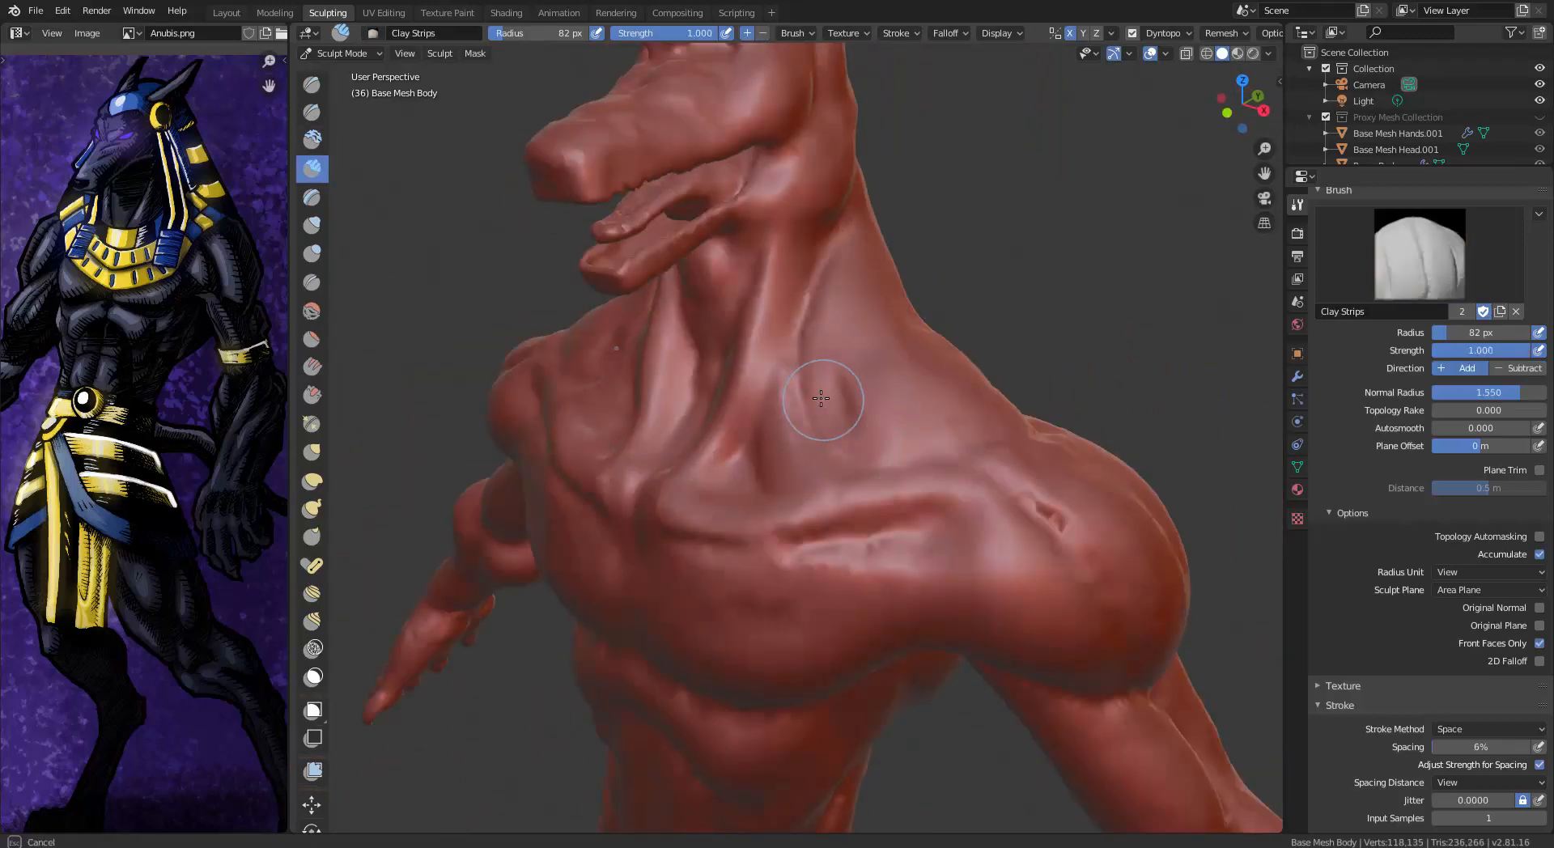
drag(818, 399, 874, 340)
middle_drag(874, 340, 780, 349)
shift+drag(852, 447, 820, 487)
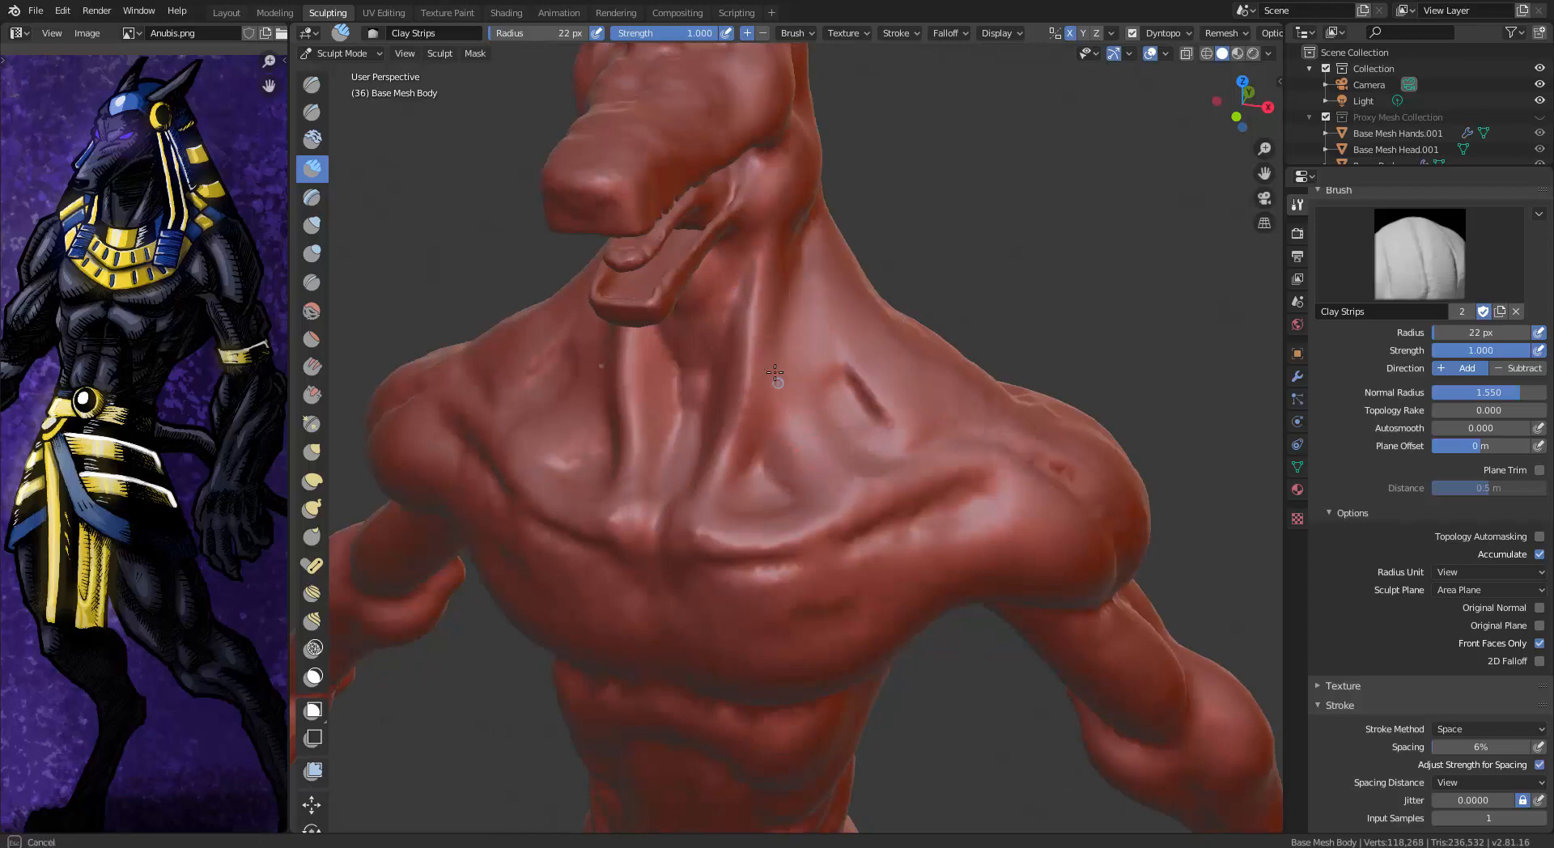
mouse_move(776, 373)
mouse_down()
mouse_move(801, 405)
mouse_move(820, 372)
mouse_up()
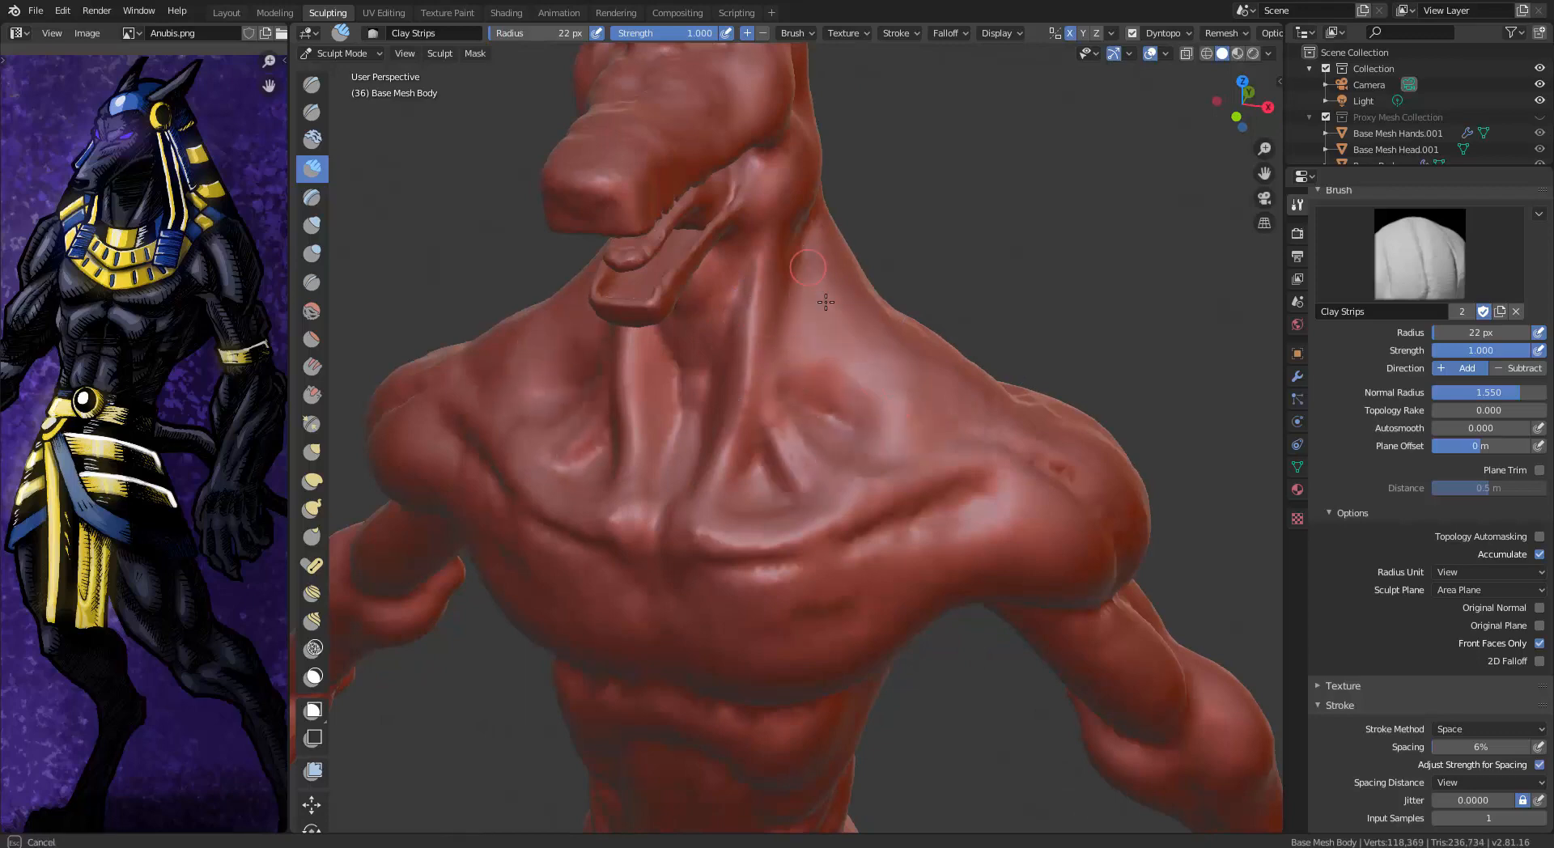
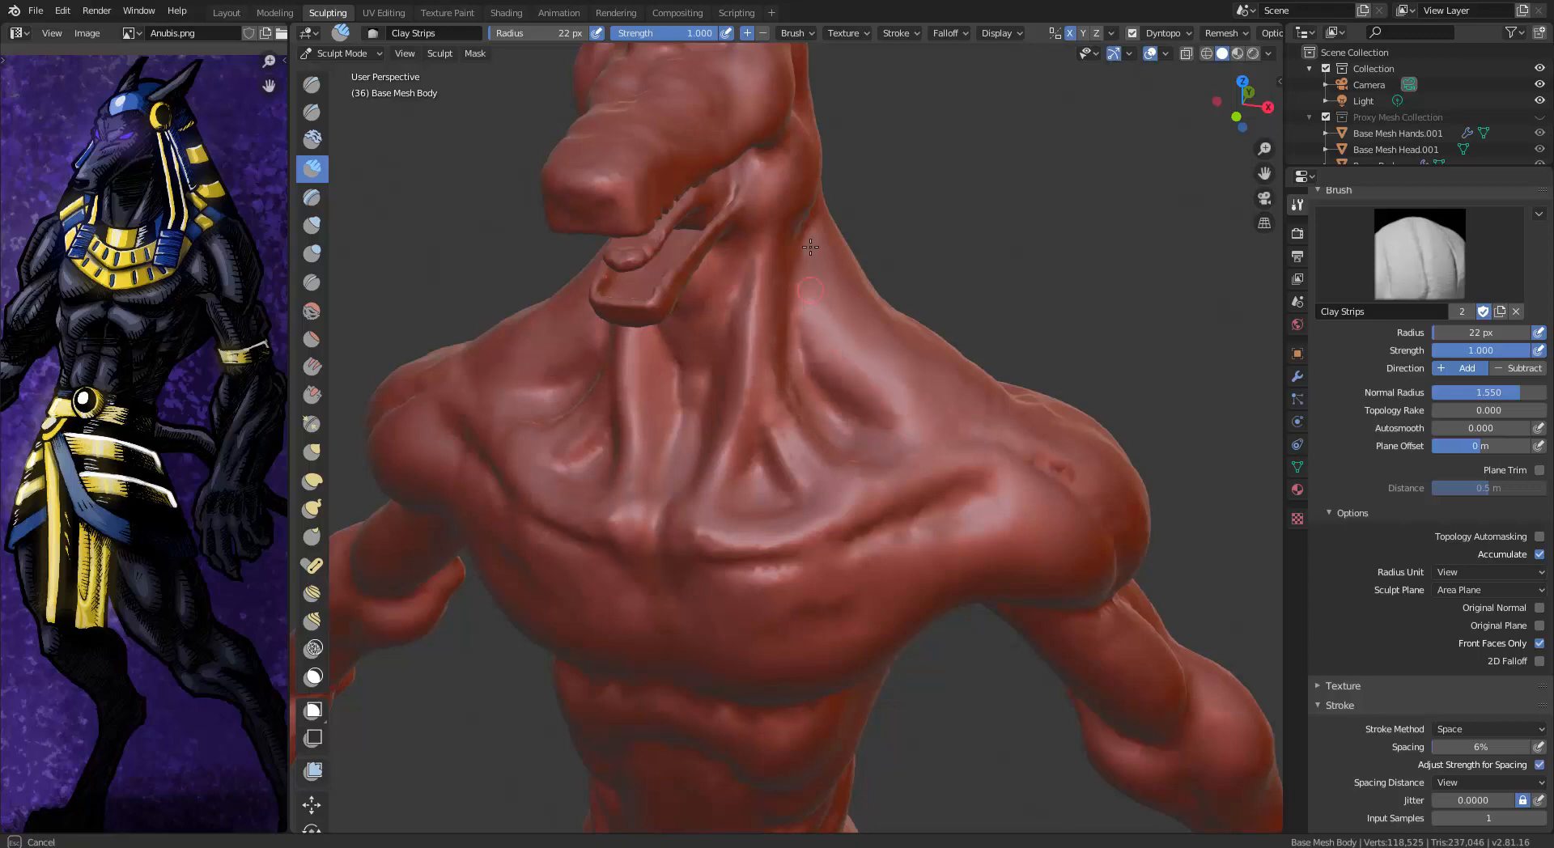
mouse_move(810, 247)
middle_down()
mouse_move(793, 356)
mouse_move(763, 371)
middle_up()
drag(763, 371, 759, 386)
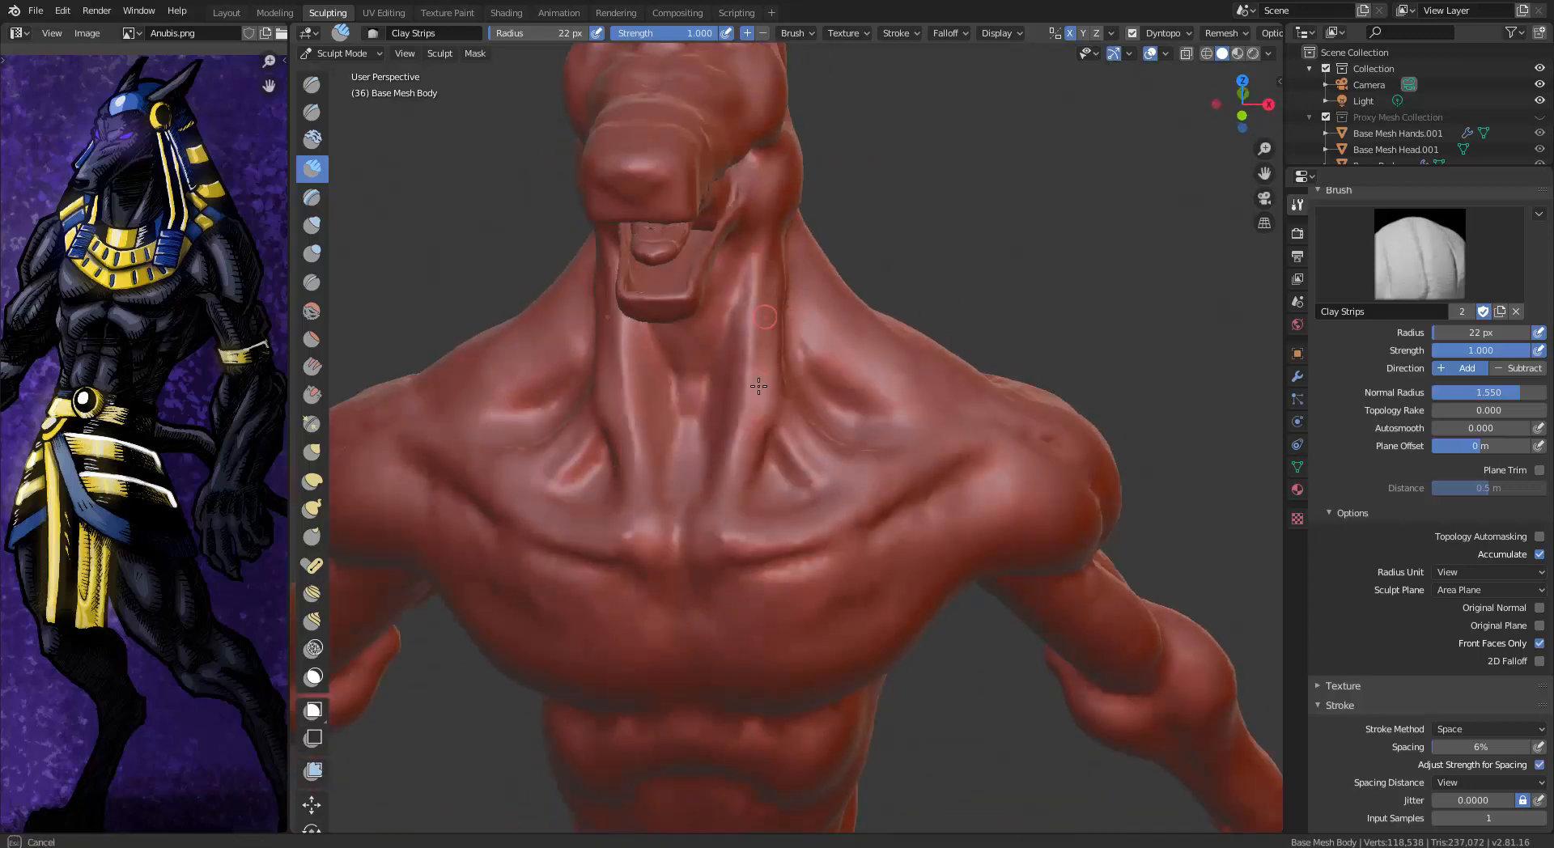
Carve a groove down the centre of the neck's back and between the upper back muscles
key(shift+d)
mouse_move(758, 386)
middle_down()
mouse_move(877, 159)
mouse_move(865, 213)
middle_up()
mouse_move(792, 244)
middle_down()
mouse_move(773, 308)
mouse_move(721, 368)
mouse_move(751, 396)
mouse_move(718, 429)
middle_up()
mouse_move(718, 430)
mouse_down()
mouse_move(715, 460)
mouse_move(696, 465)
mouse_up()
mouse_move(696, 465)
middle_down()
mouse_move(978, 440)
mouse_move(833, 350)
mouse_move(694, 208)
mouse_move(887, 236)
middle_up()
drag(886, 301, 886, 522)
middle_drag(1027, 368, 964, 374)
drag(834, 287, 827, 569)
middle_drag(818, 573, 866, 547)
drag(869, 577, 879, 208)
drag(876, 539, 873, 672)
Continue the spine groove toward mid back and carve the creases bordering the trapezius and shoulder-blade muscles
middle_drag(1370, 682, 1370, 511)
scroll(882, 631, down, 1)
shift+middle_drag(882, 639, 879, 259)
drag(842, 393, 840, 507)
shift+middle_drag(840, 324, 898, 550)
drag(803, 398, 842, 399)
middle_drag(850, 396, 920, 357)
drag(765, 472, 667, 403)
drag(762, 467, 690, 424)
middle_drag(700, 420, 757, 459)
drag(758, 459, 647, 451)
middle_drag(759, 459, 725, 440)
Smooth the trapezius's edge at the shoulder and the crease beside the spine with a 72 px radius
click(313, 169)
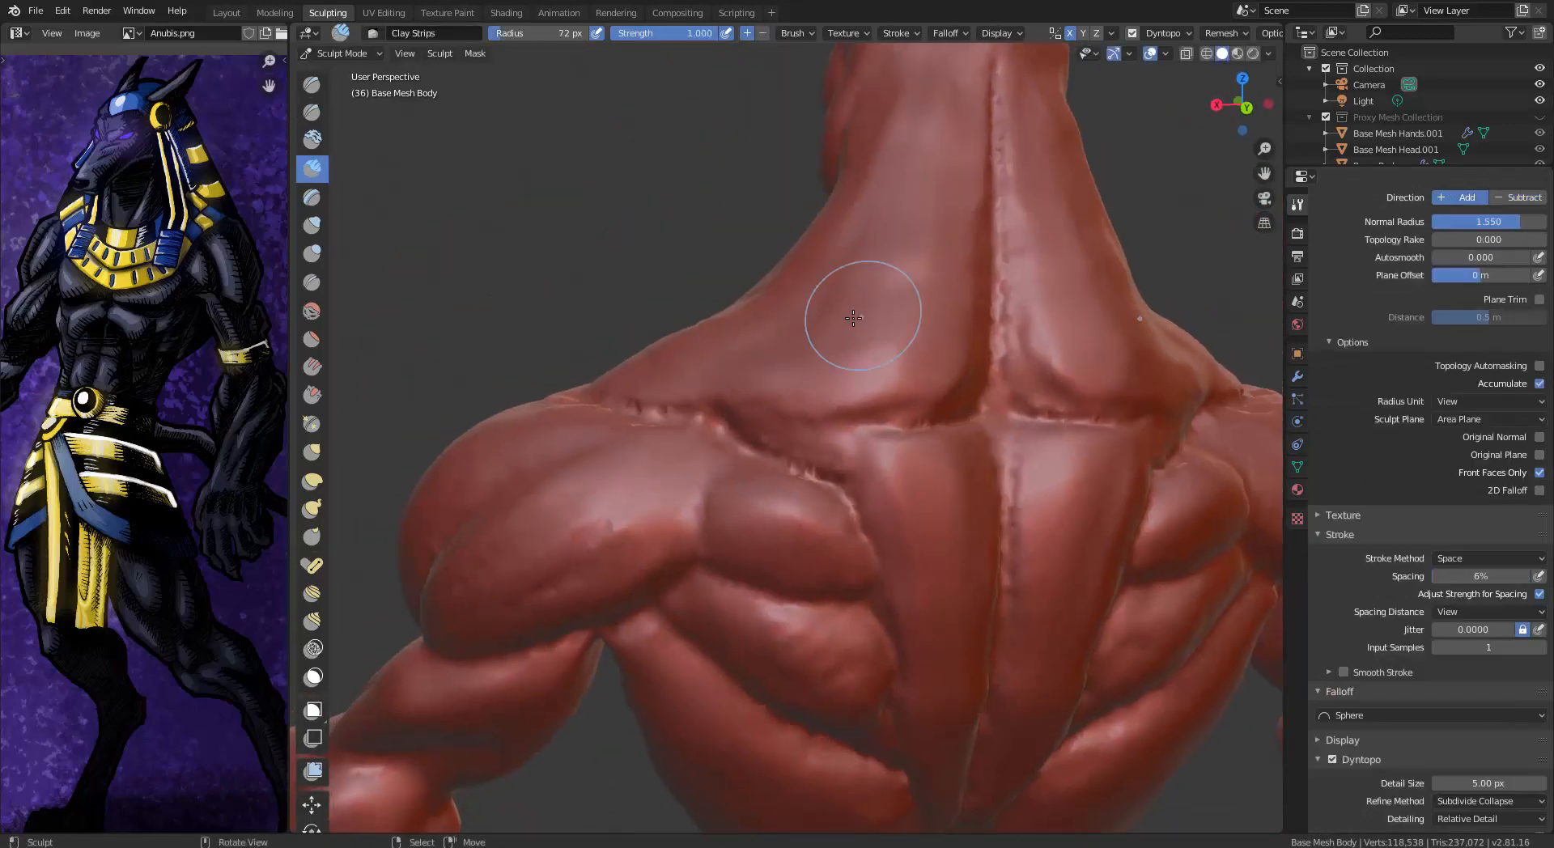
mouse_move(635, 401)
shift+mouse_down()
mouse_move(735, 423)
mouse_move(911, 417)
shift+mouse_up()
middle_drag(913, 396, 891, 375)
shift+drag(891, 374, 894, 530)
Switch to Clay Strips with a 32 px radius and lay diagonal muscle fibres across the side of the upper trapezius
click(312, 141)
middle_drag(728, 360, 819, 384)
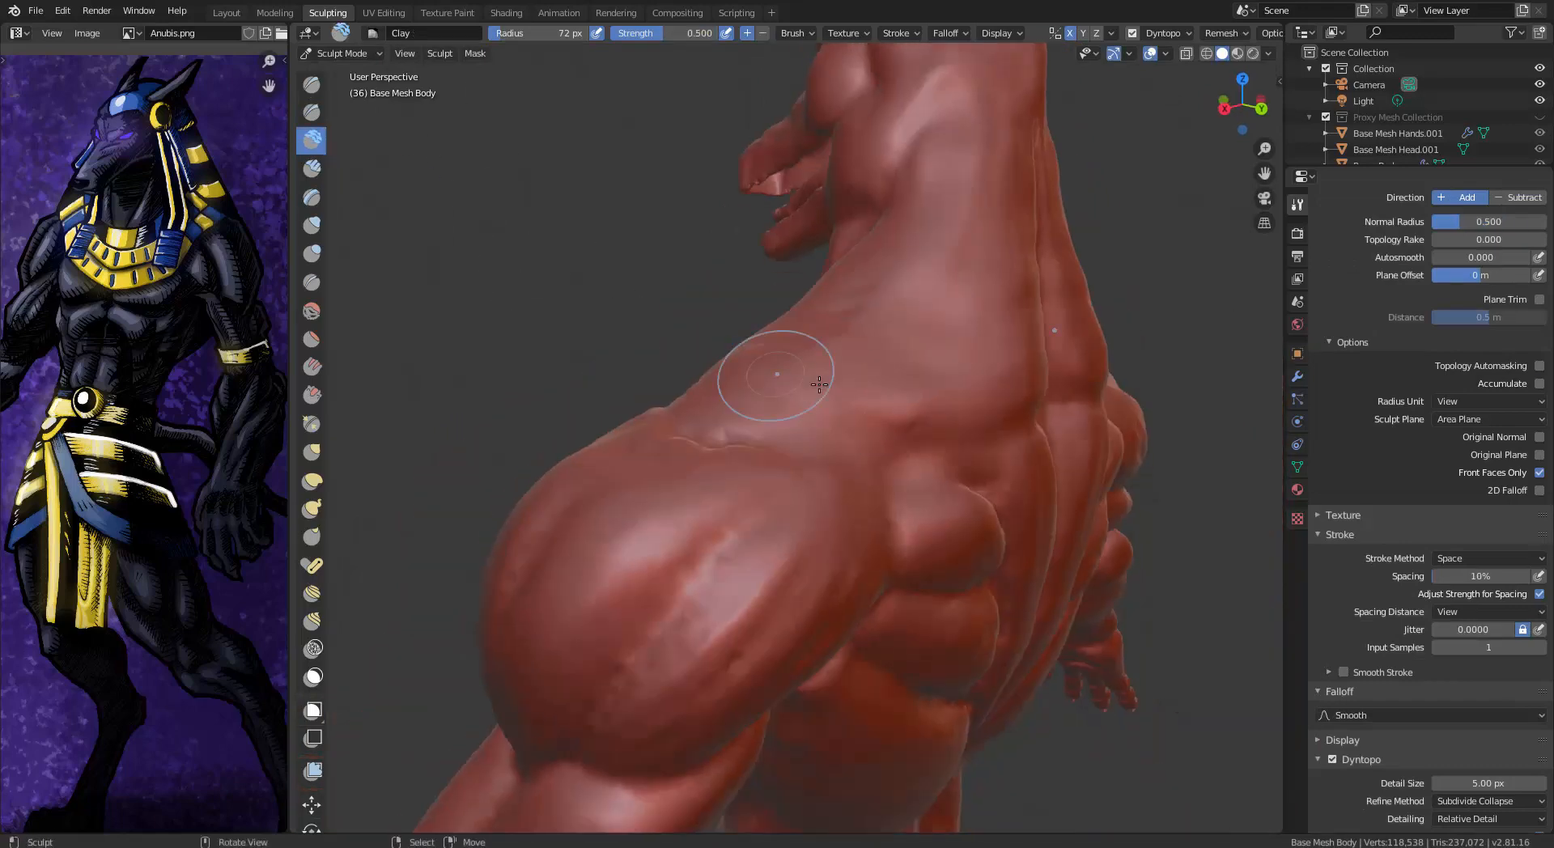
click(311, 169)
middle_drag(794, 451, 844, 524)
mouse_move(818, 566)
mouse_down()
mouse_move(888, 555)
mouse_move(922, 526)
mouse_up()
mouse_move(923, 502)
mouse_down()
mouse_move(774, 531)
mouse_move(939, 405)
mouse_up()
drag(981, 342, 805, 423)
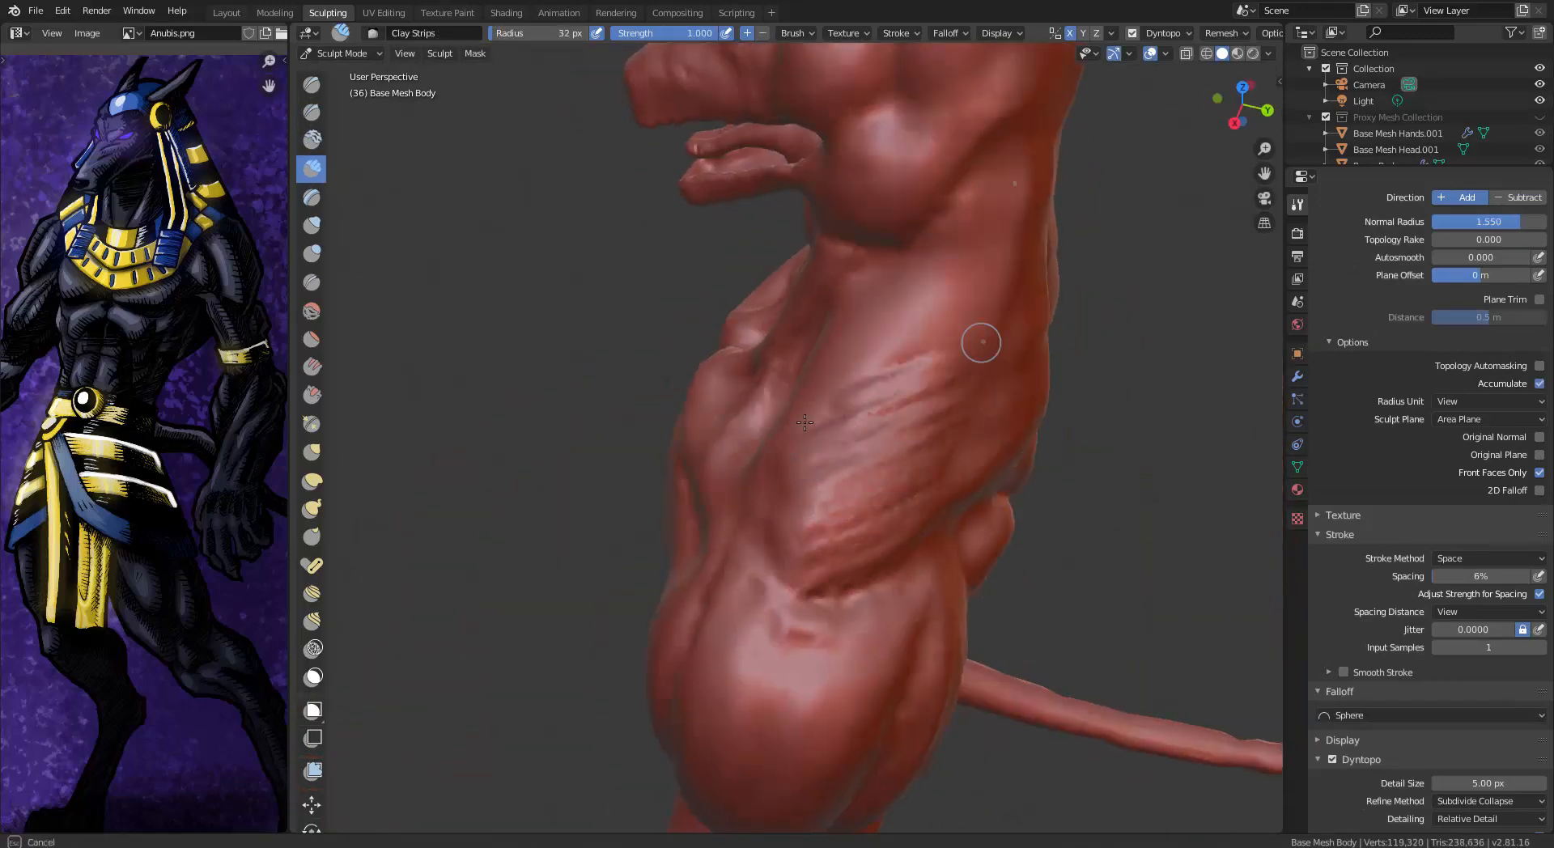
middle_drag(805, 423, 1003, 364)
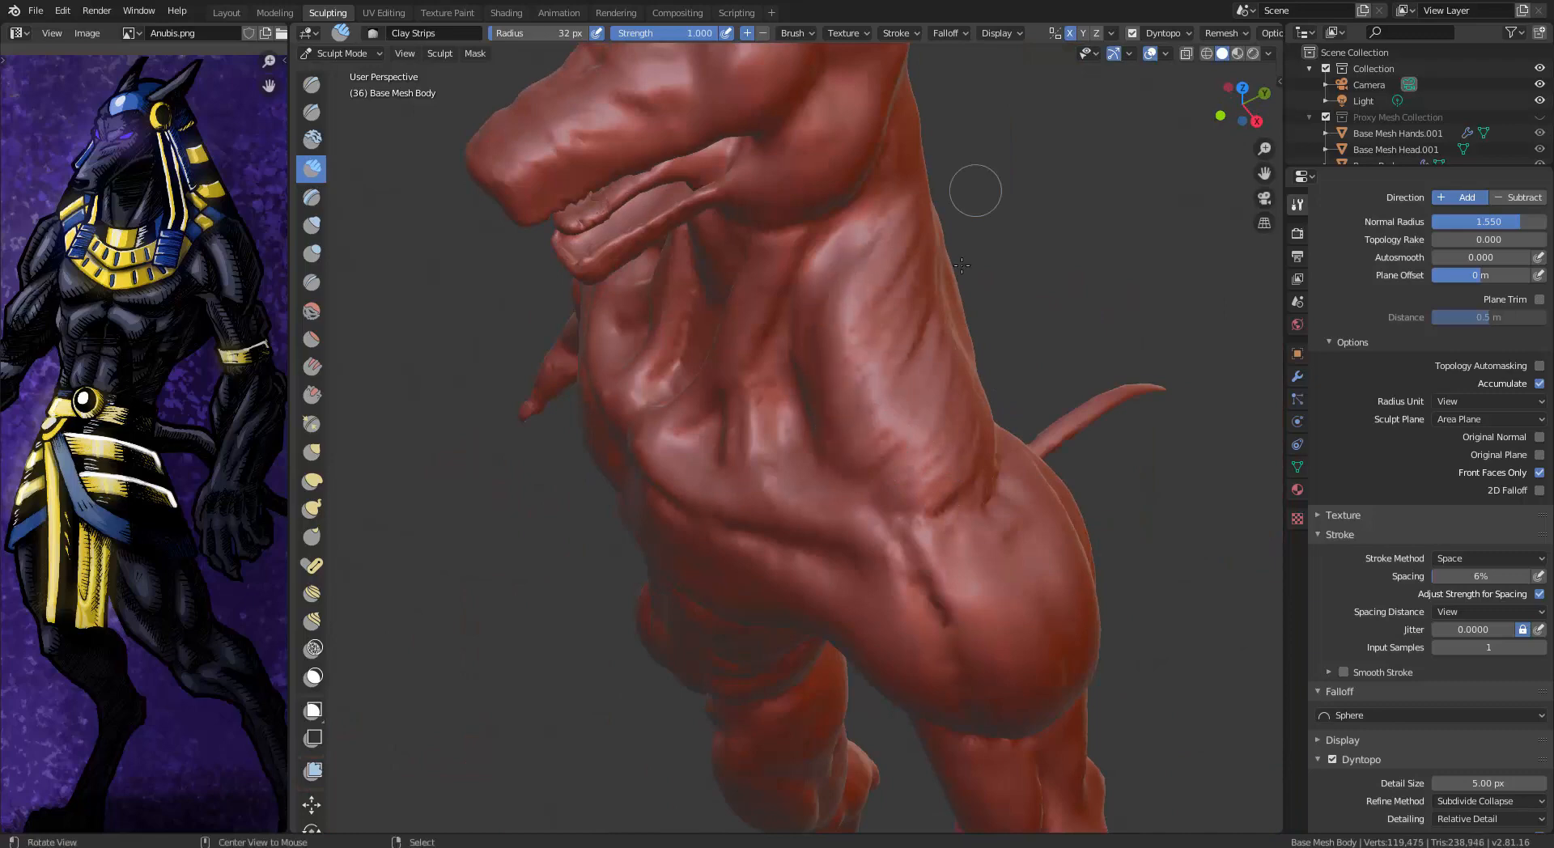
Lay lengthwise fibre strips over the outer deltoid, running from the shoulder's top down to the upper arm
mouse_move(962, 265)
alt+mouse_down()
mouse_move(789, 324)
mouse_move(841, 485)
alt+mouse_up()
mouse_move(901, 576)
mouse_down()
mouse_move(739, 764)
mouse_move(947, 640)
mouse_up()
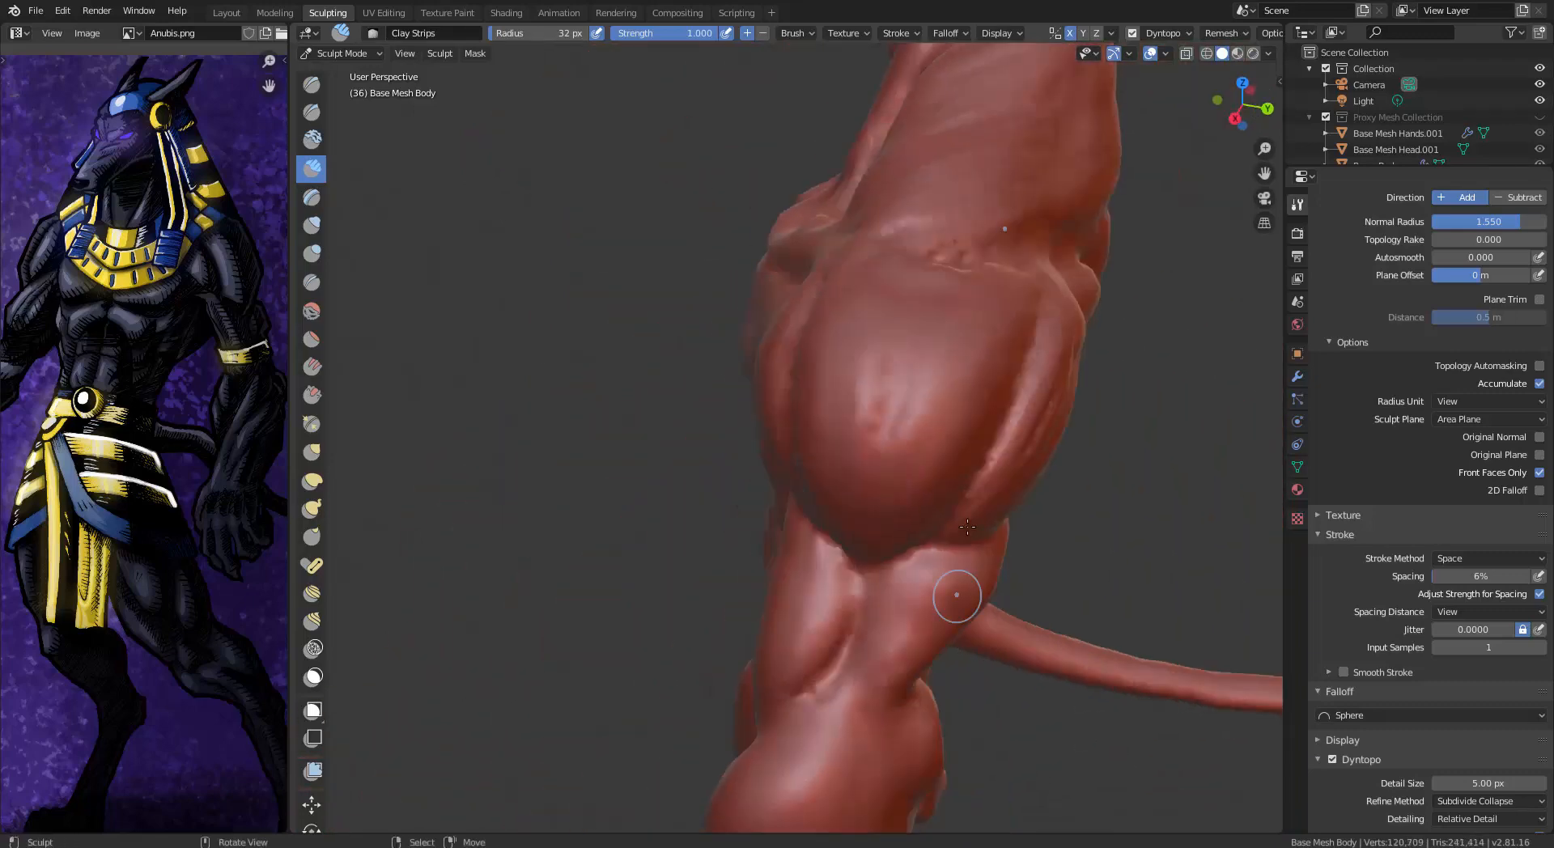
mouse_move(1023, 304)
mouse_down()
mouse_move(955, 477)
mouse_move(894, 563)
mouse_up()
drag(932, 338, 872, 528)
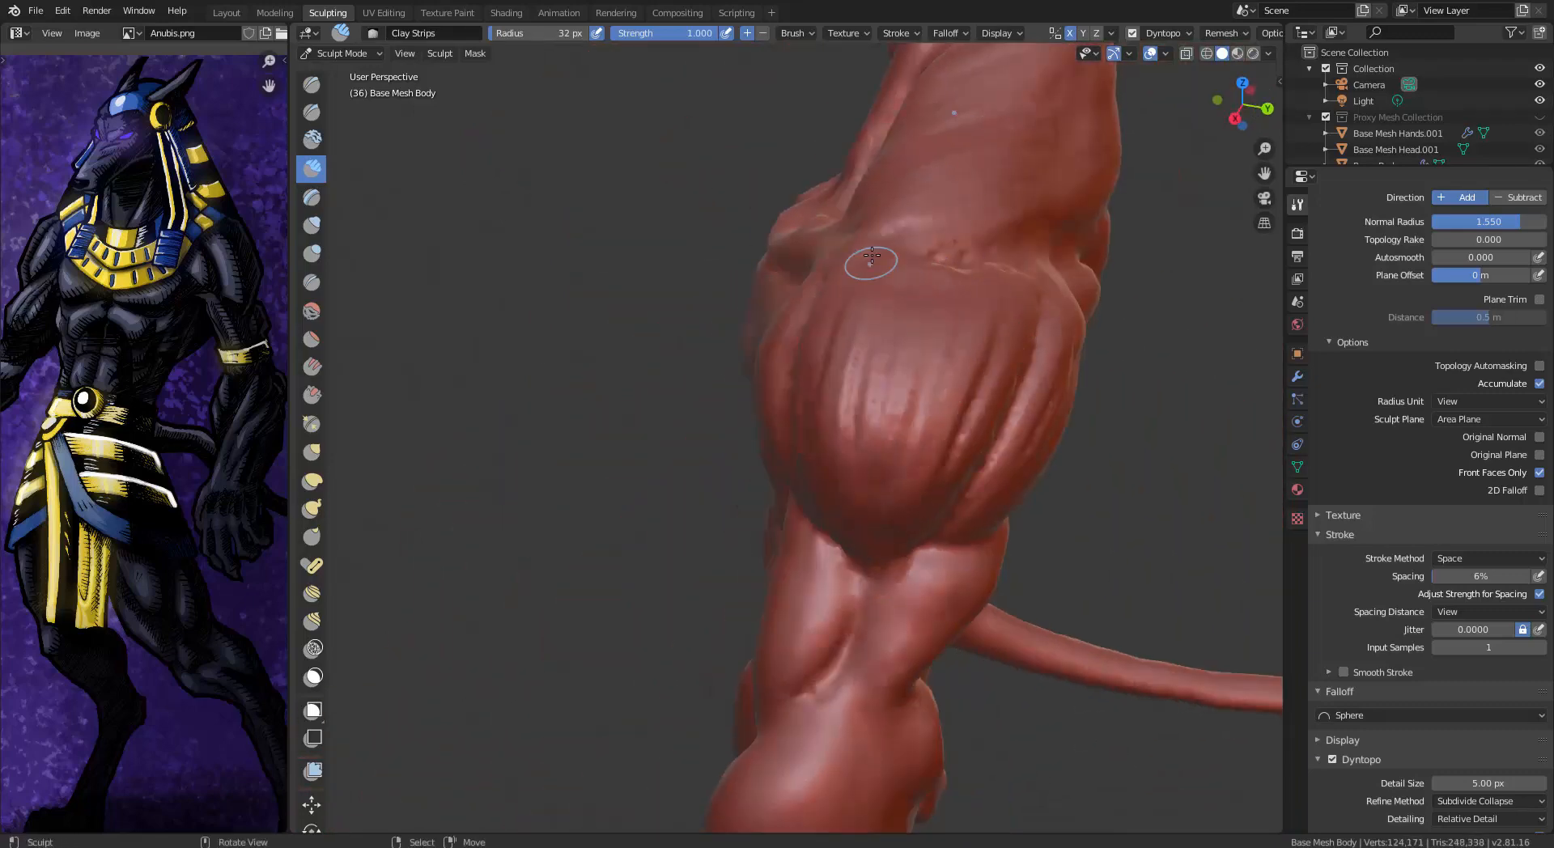
middle_drag(871, 256, 877, 334)
drag(1010, 298, 968, 424)
middle_drag(968, 424, 930, 348)
drag(1036, 348, 891, 496)
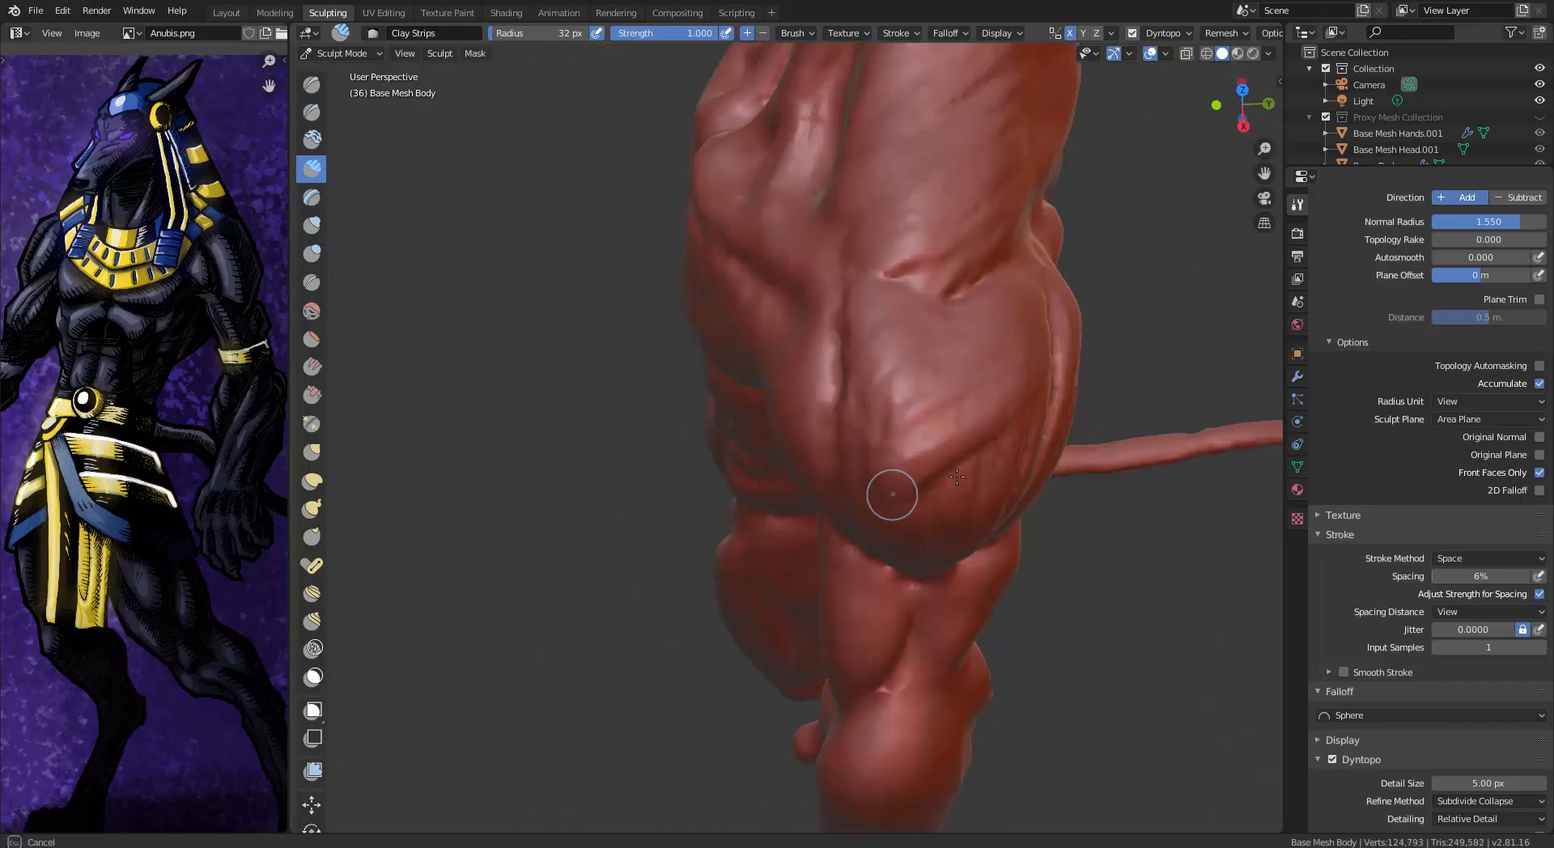
Add clay strips to the front deltoid where it meets the outer end of the collarbone
mouse_move(891, 496)
middle_down()
mouse_move(955, 558)
mouse_move(874, 389)
middle_up()
drag(777, 302, 819, 286)
middle_drag(819, 285, 836, 358)
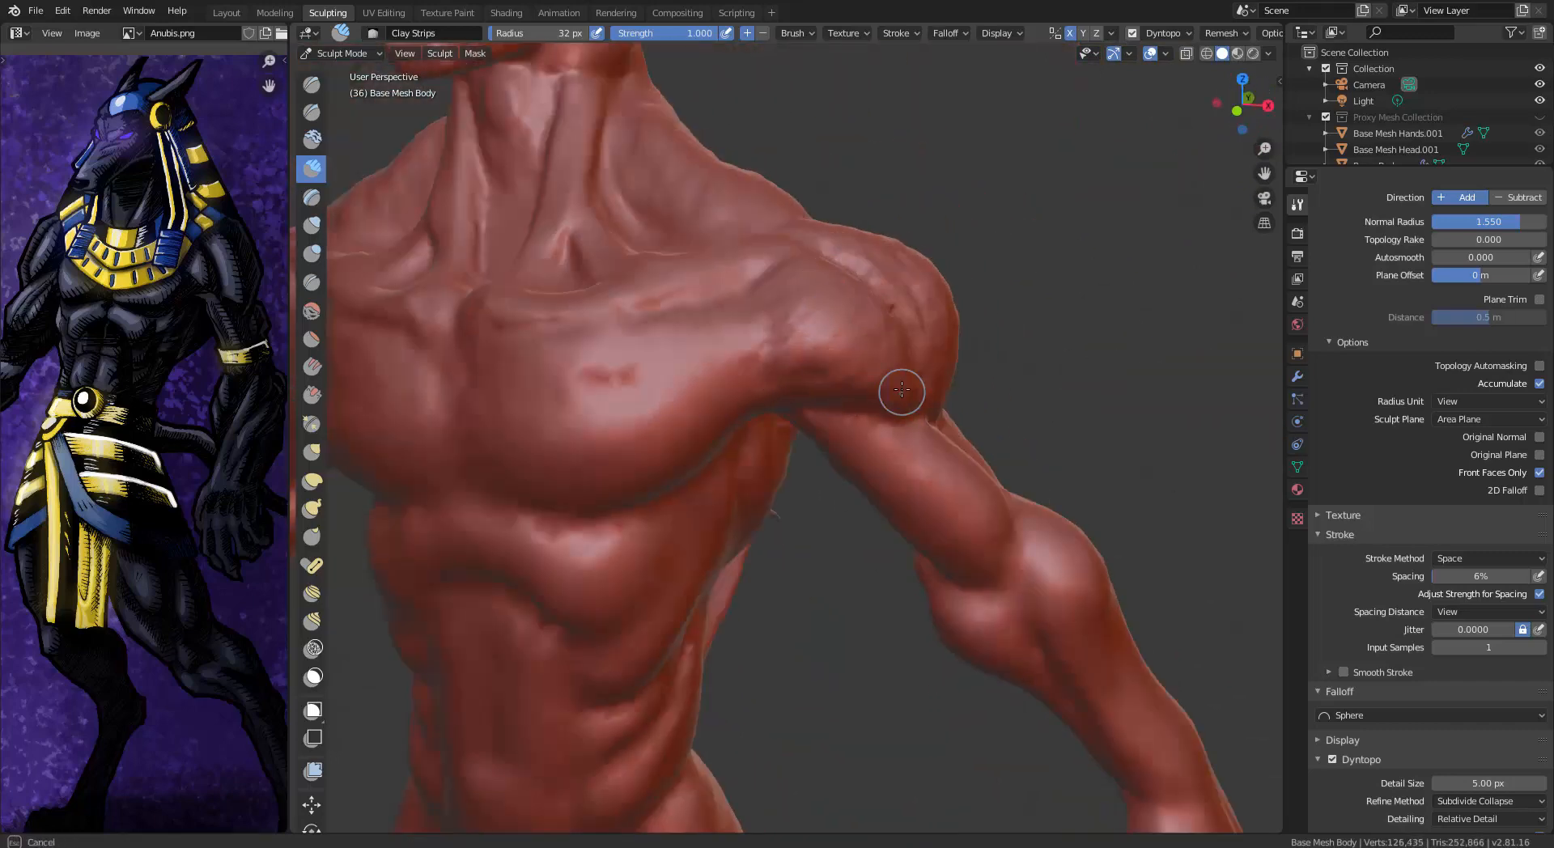
drag(777, 265, 763, 279)
mouse_move(777, 284)
middle_down()
mouse_move(834, 235)
mouse_move(850, 267)
mouse_move(551, 259)
middle_up()
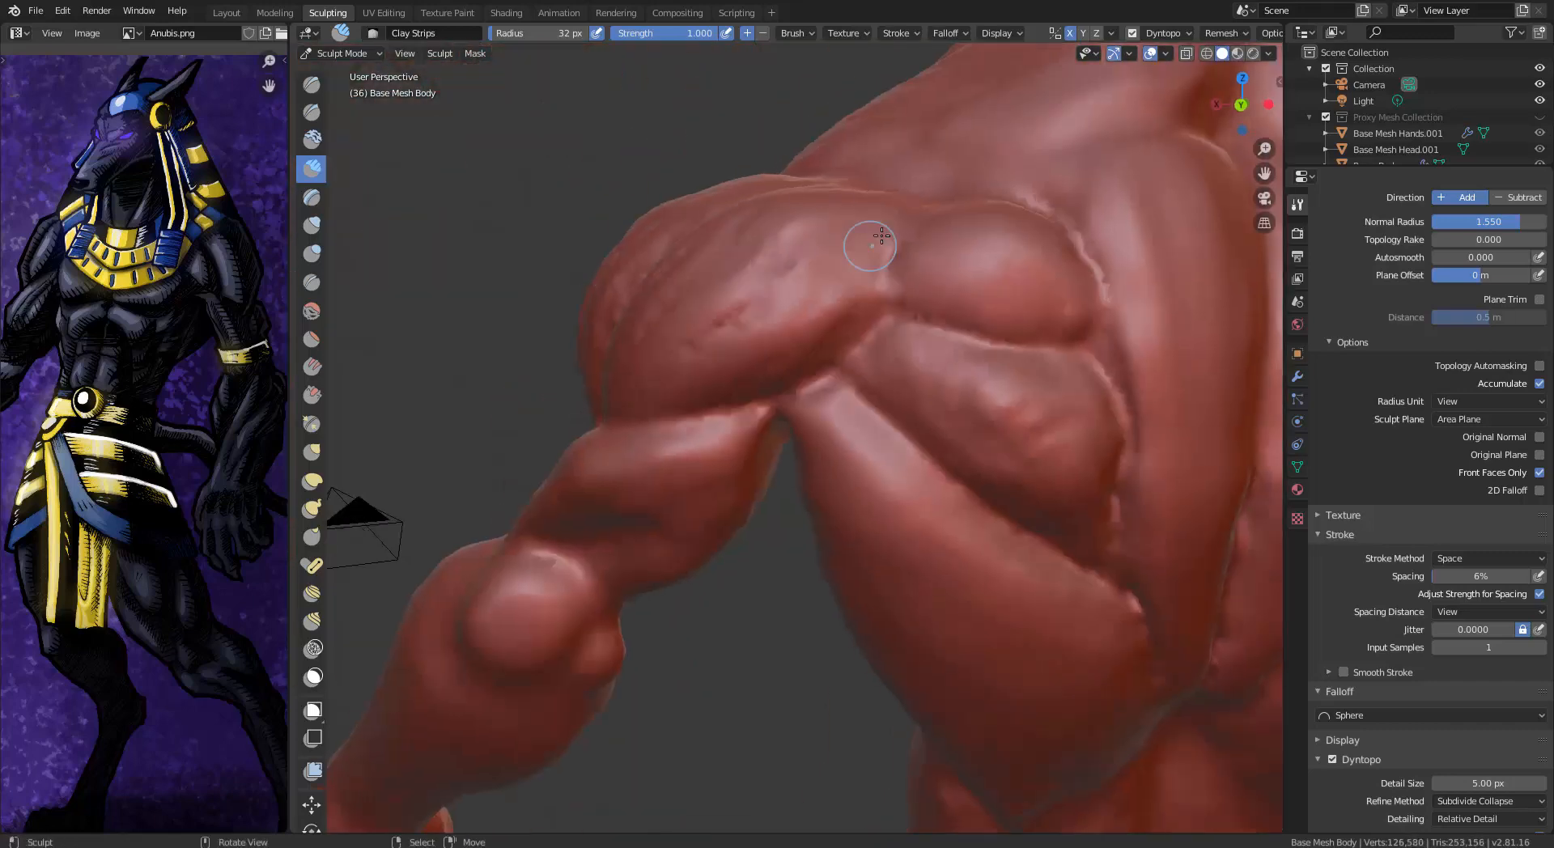
Lay fibre strips across the rear deltoid from the shoulder-blade muscles toward the outer arm
mouse_move(871, 235)
mouse_down()
mouse_move(767, 230)
mouse_move(688, 303)
mouse_move(680, 371)
mouse_move(653, 316)
mouse_up()
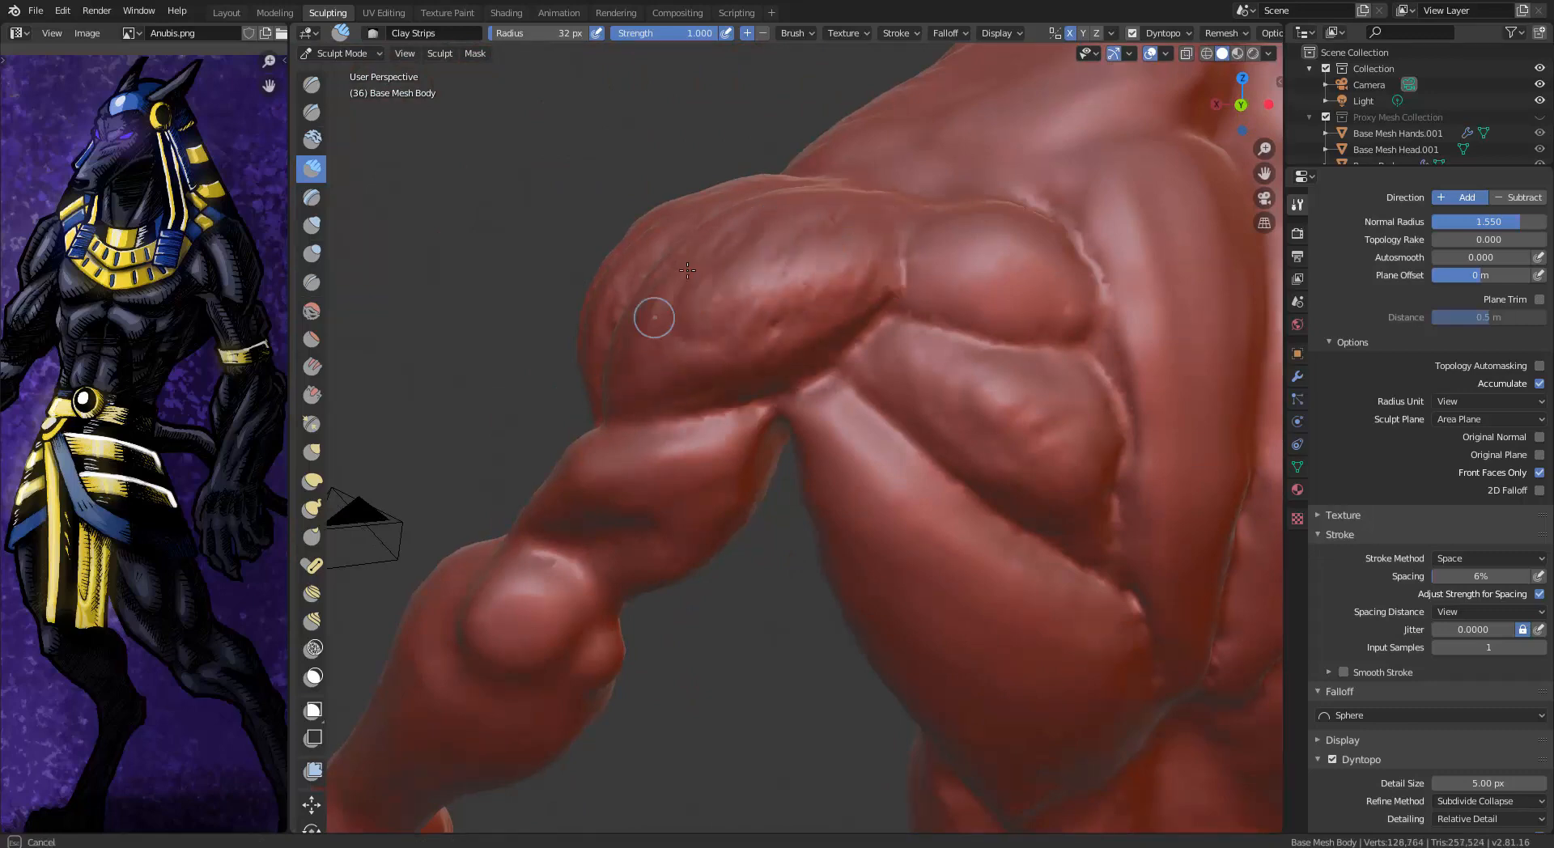
mouse_move(784, 136)
middle_down()
mouse_move(920, 321)
mouse_move(1077, 356)
middle_up()
ctrl+middle_drag(1117, 453, 1228, 721)
mouse_move(914, 453)
middle_down()
mouse_move(1113, 429)
mouse_move(890, 275)
middle_up()
mouse_move(784, 338)
mouse_down()
mouse_move(768, 342)
mouse_move(702, 281)
mouse_up()
middle_drag(777, 307, 583, 323)
Switch to Flatten/Contrast at 0.500 strength with a 63 px radius and flatten the strip marks on the front and outer deltoid
key(shift+t)
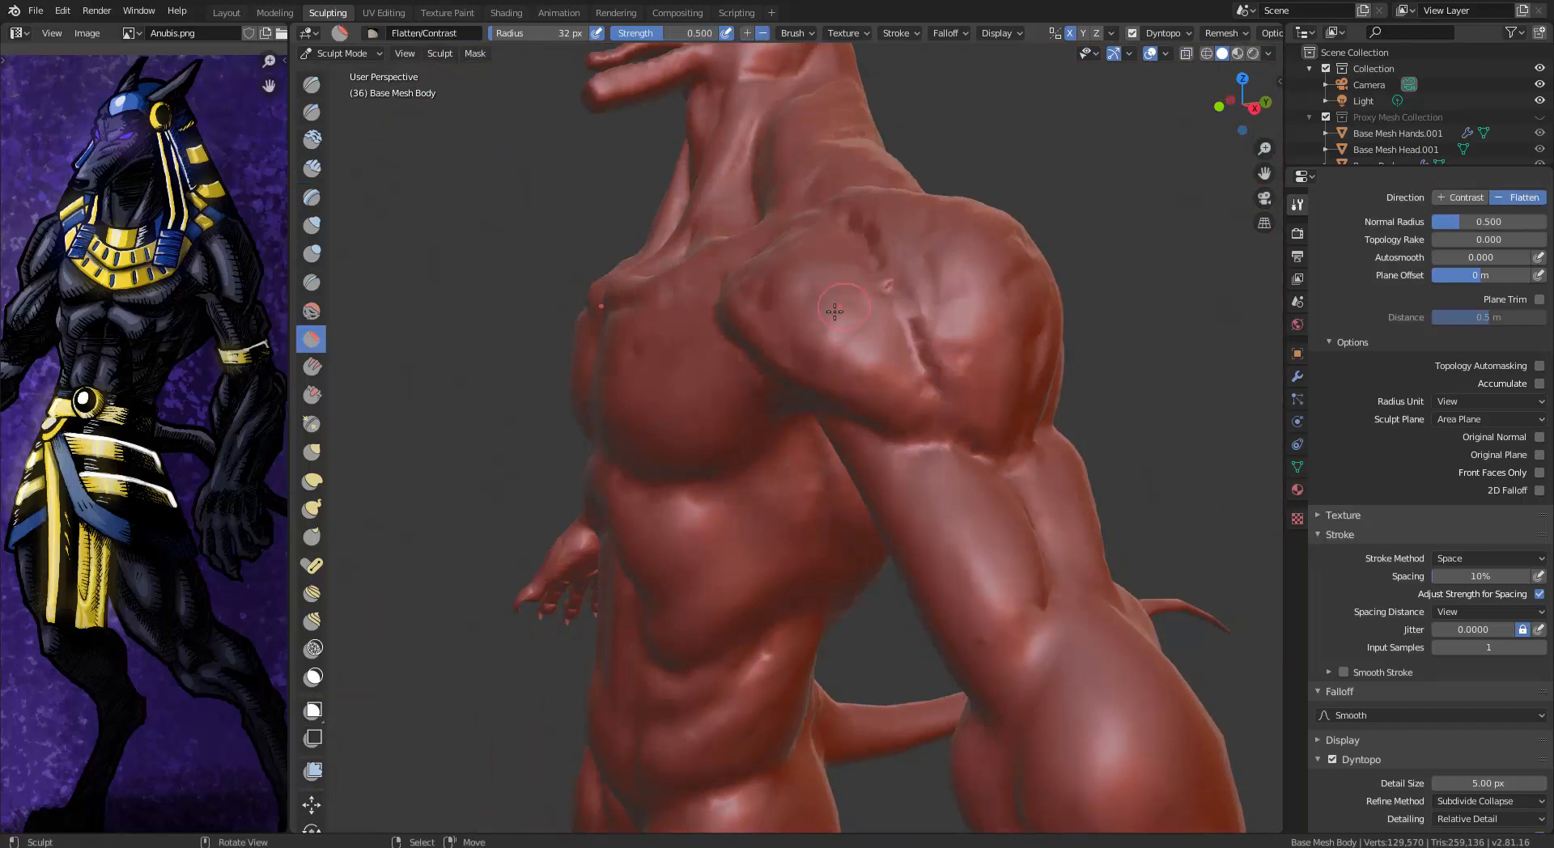
middle_drag(696, 324, 899, 323)
ctrl+middle_drag(899, 324, 898, 421)
mouse_move(858, 364)
middle_down()
mouse_move(795, 342)
mouse_move(801, 465)
mouse_move(789, 380)
mouse_move(899, 377)
mouse_move(858, 418)
middle_up()
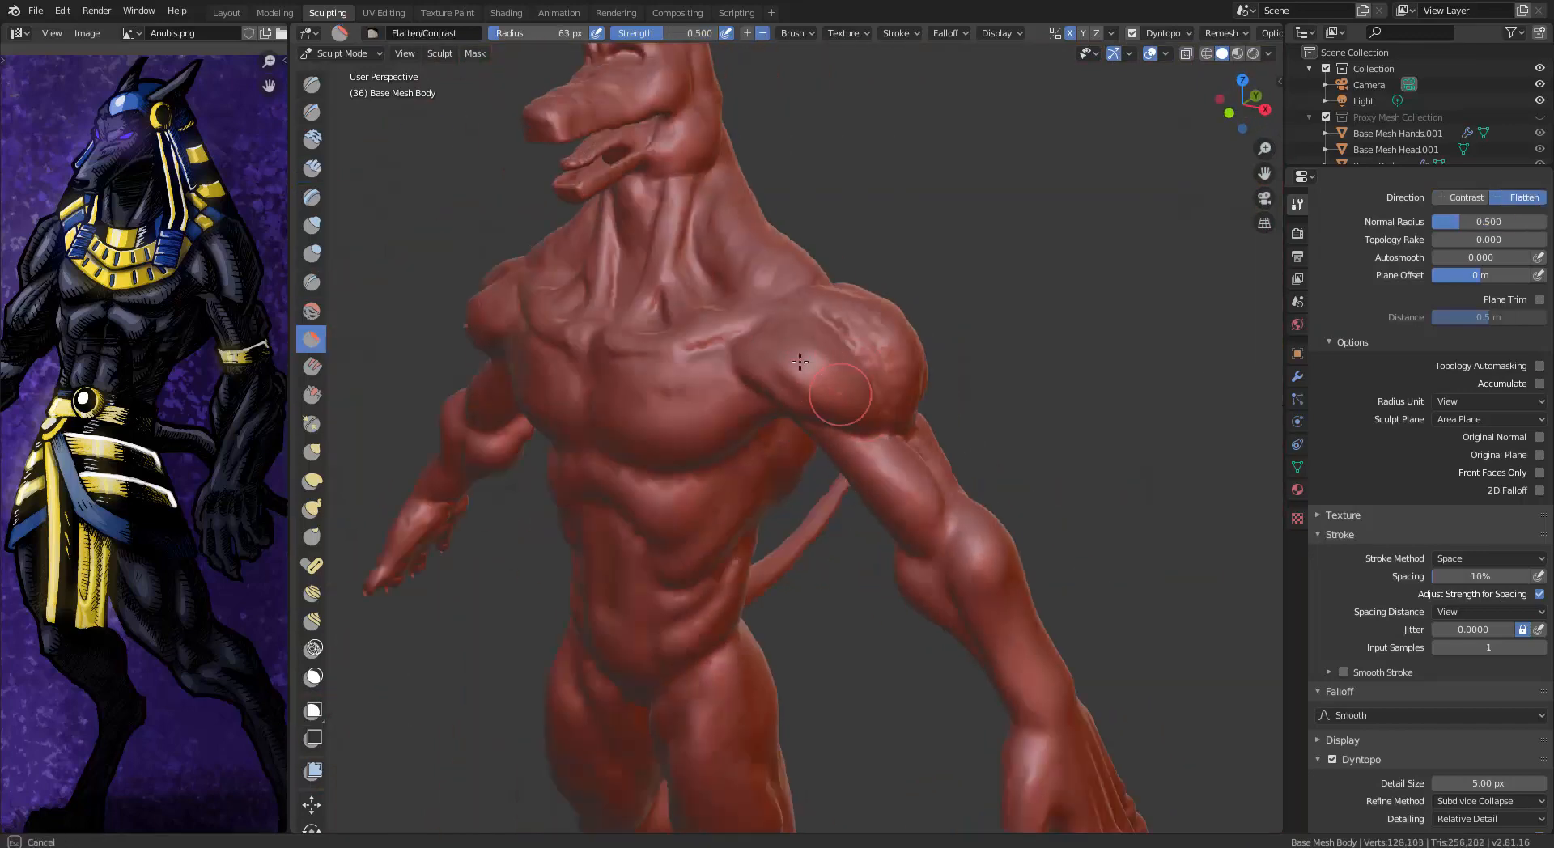
mouse_move(800, 362)
middle_down()
mouse_move(842, 348)
mouse_move(760, 357)
mouse_move(788, 345)
middle_up()
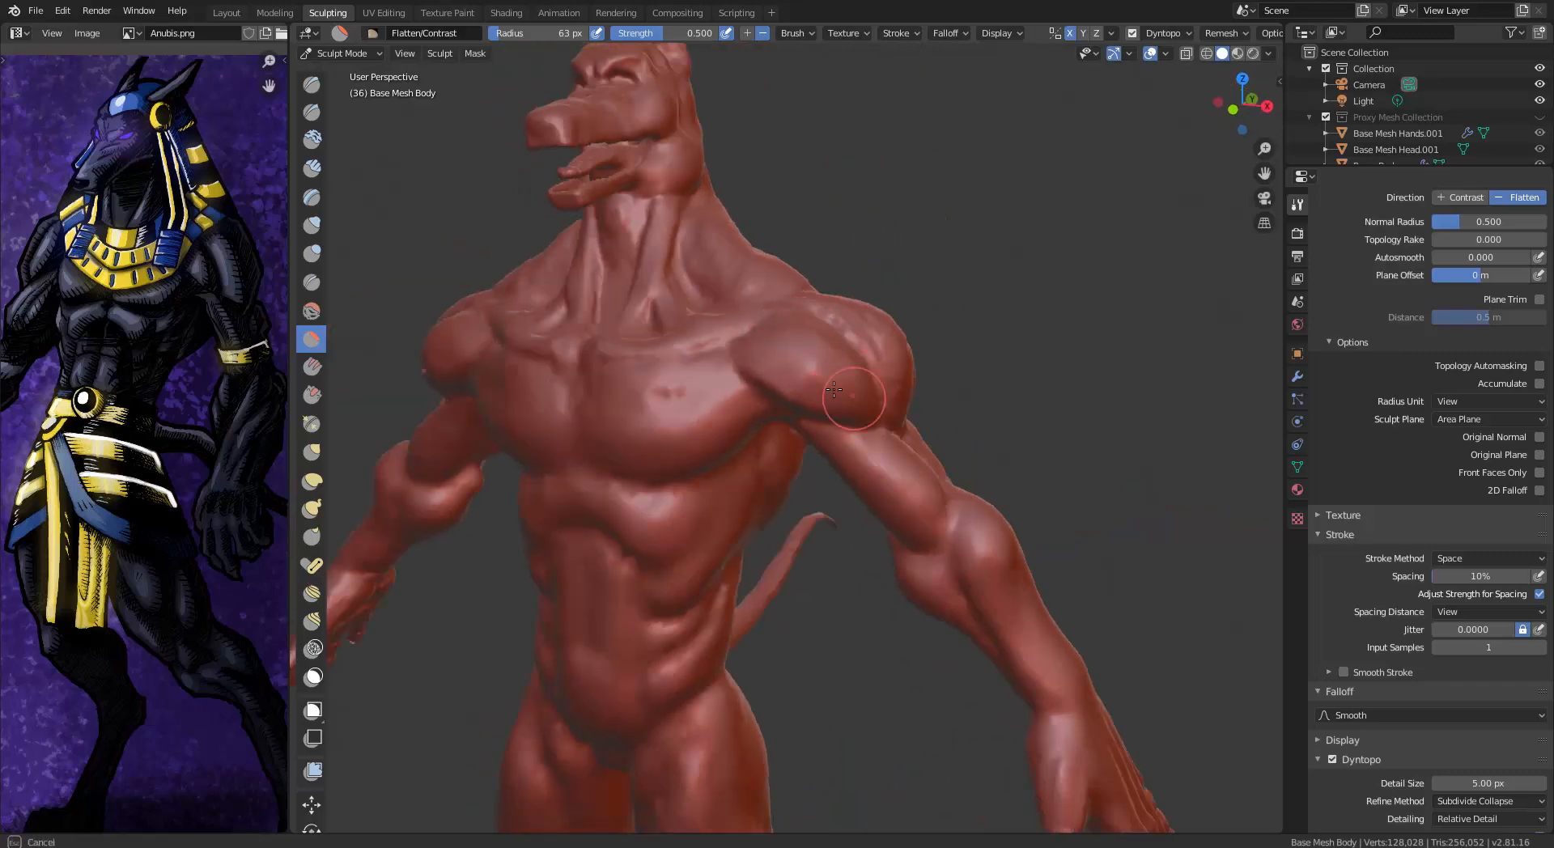
middle_drag(834, 390, 871, 452)
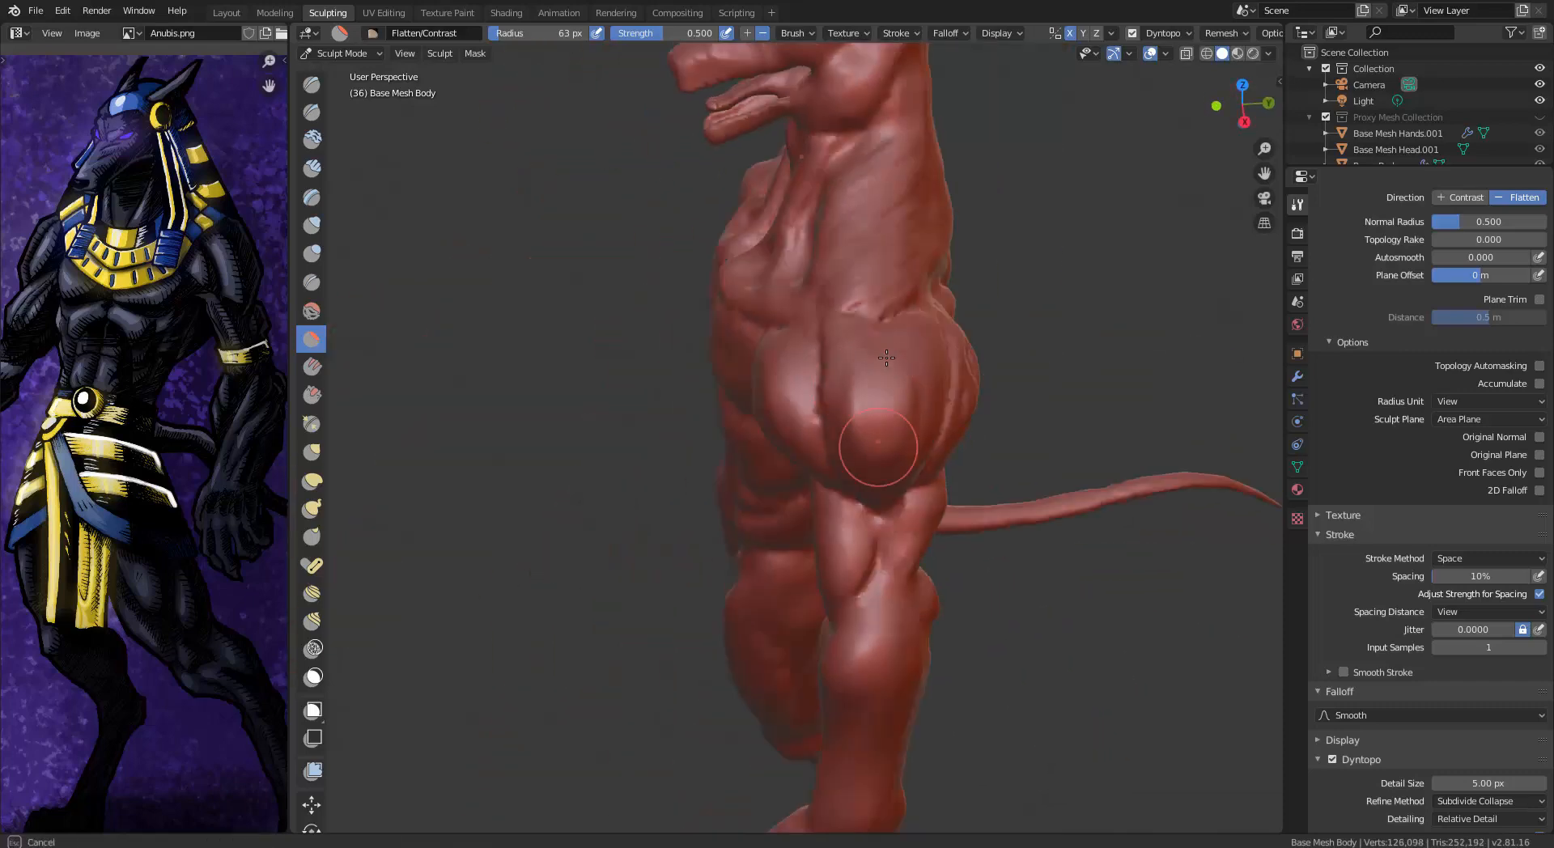
scroll(870, 348, down, 3)
middle_drag(886, 358, 858, 372)
Raise the flatten strength to 1.000 and flatten the outer deltoid, reducing the radius to 40 px
middle_drag(1464, 241, 1473, 352)
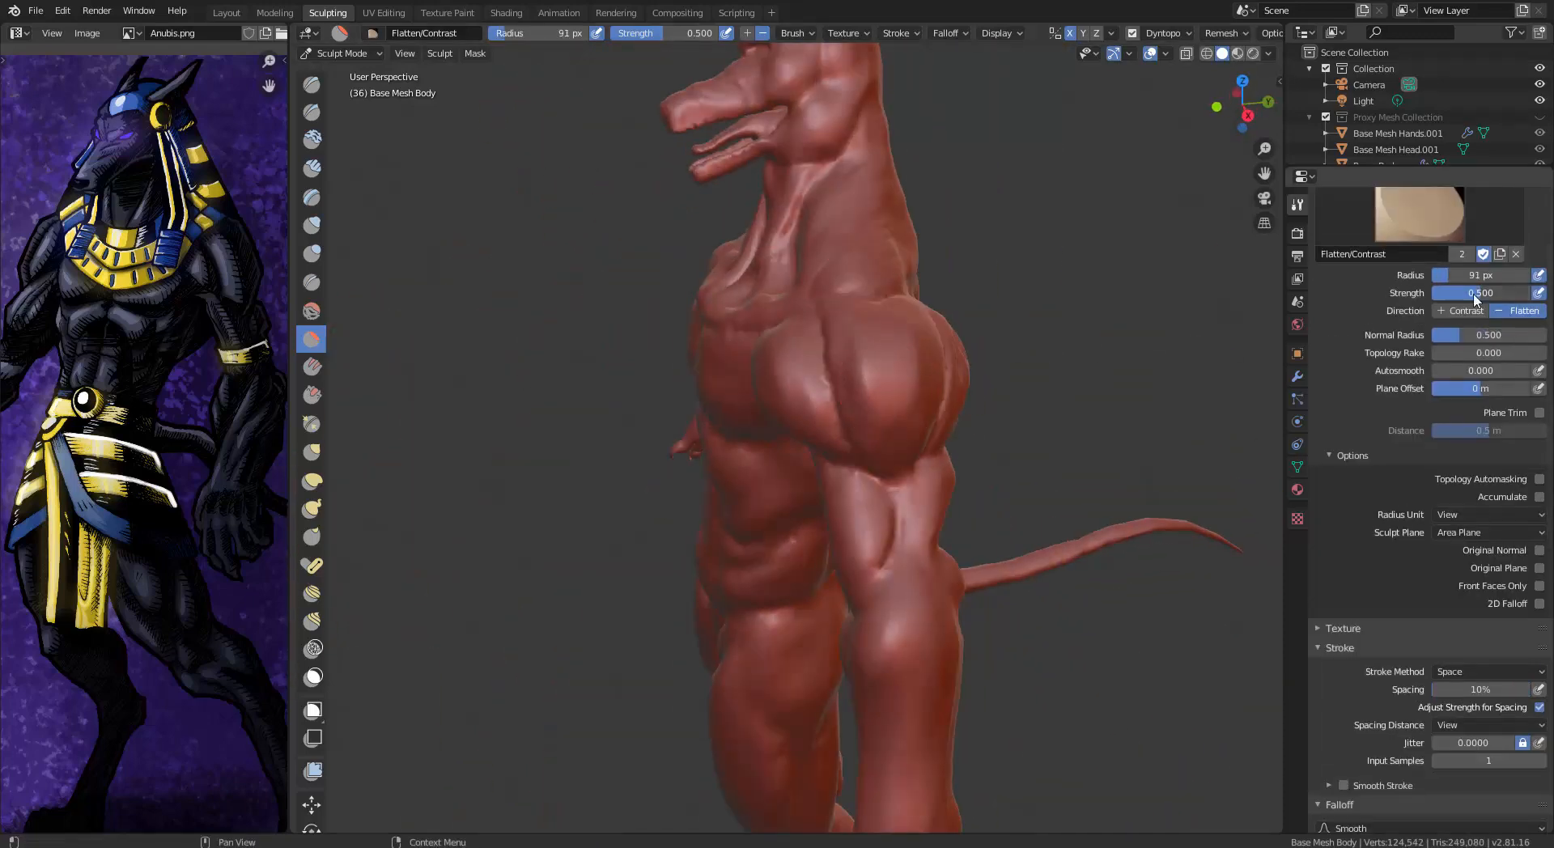
drag(1474, 300, 1536, 297)
mouse_move(895, 361)
middle_down()
mouse_move(1060, 380)
mouse_move(858, 397)
middle_up()
drag(859, 396, 871, 409)
mouse_move(874, 405)
middle_down()
mouse_move(1049, 345)
mouse_move(808, 403)
middle_up()
key(bracketleft)
drag(864, 389, 868, 405)
middle_drag(868, 397, 804, 243)
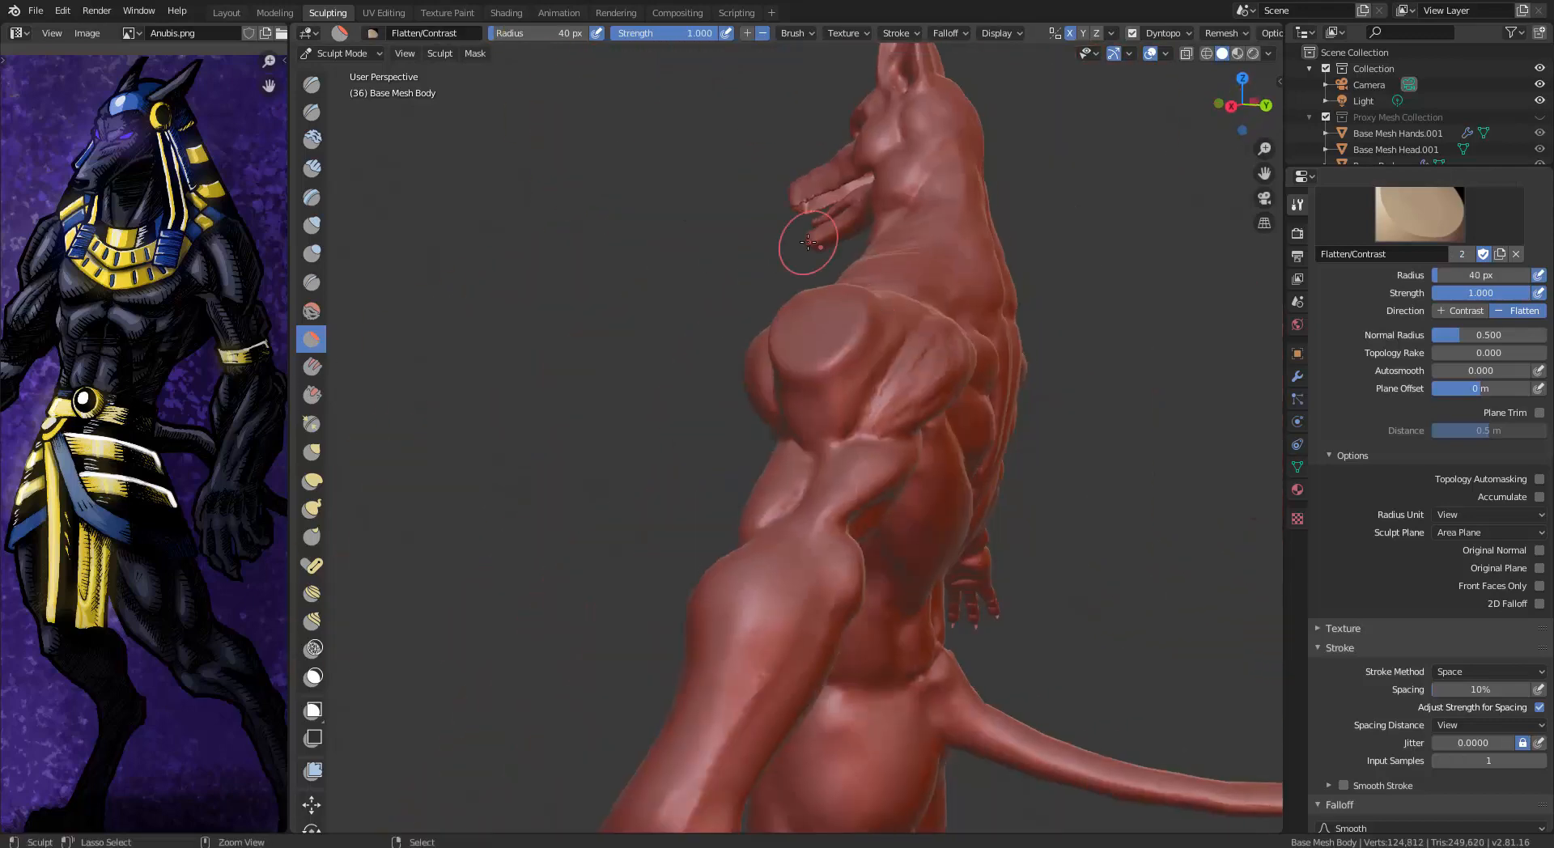
Set the flatten strength to 0.742 and even out the deltoid's surfaces all around the shoulder
drag(1512, 293, 1486, 294)
mouse_move(810, 308)
middle_down()
mouse_move(858, 348)
mouse_move(870, 388)
middle_up()
drag(846, 400, 856, 358)
middle_drag(856, 358, 876, 330)
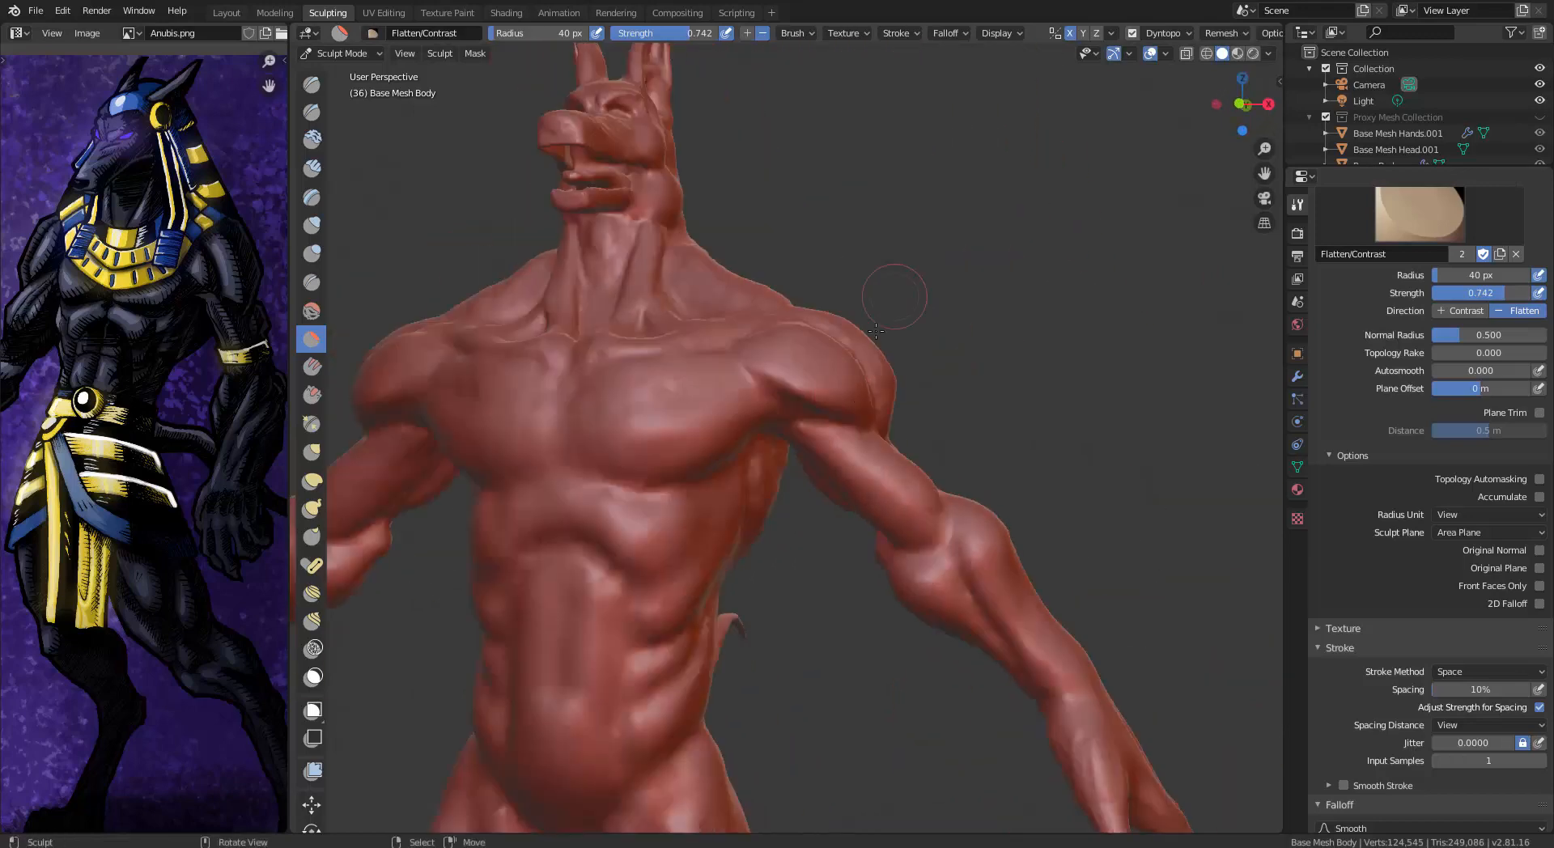
middle_drag(784, 363, 904, 370)
middle_drag(825, 417, 849, 344)
mouse_move(740, 373)
middle_down()
mouse_move(939, 434)
mouse_move(850, 413)
mouse_move(741, 331)
mouse_move(888, 341)
middle_up()
Switch to Clay Strips with a 40 px radius and fill out the upper trapezius between the neck and the shoulder
key(c)
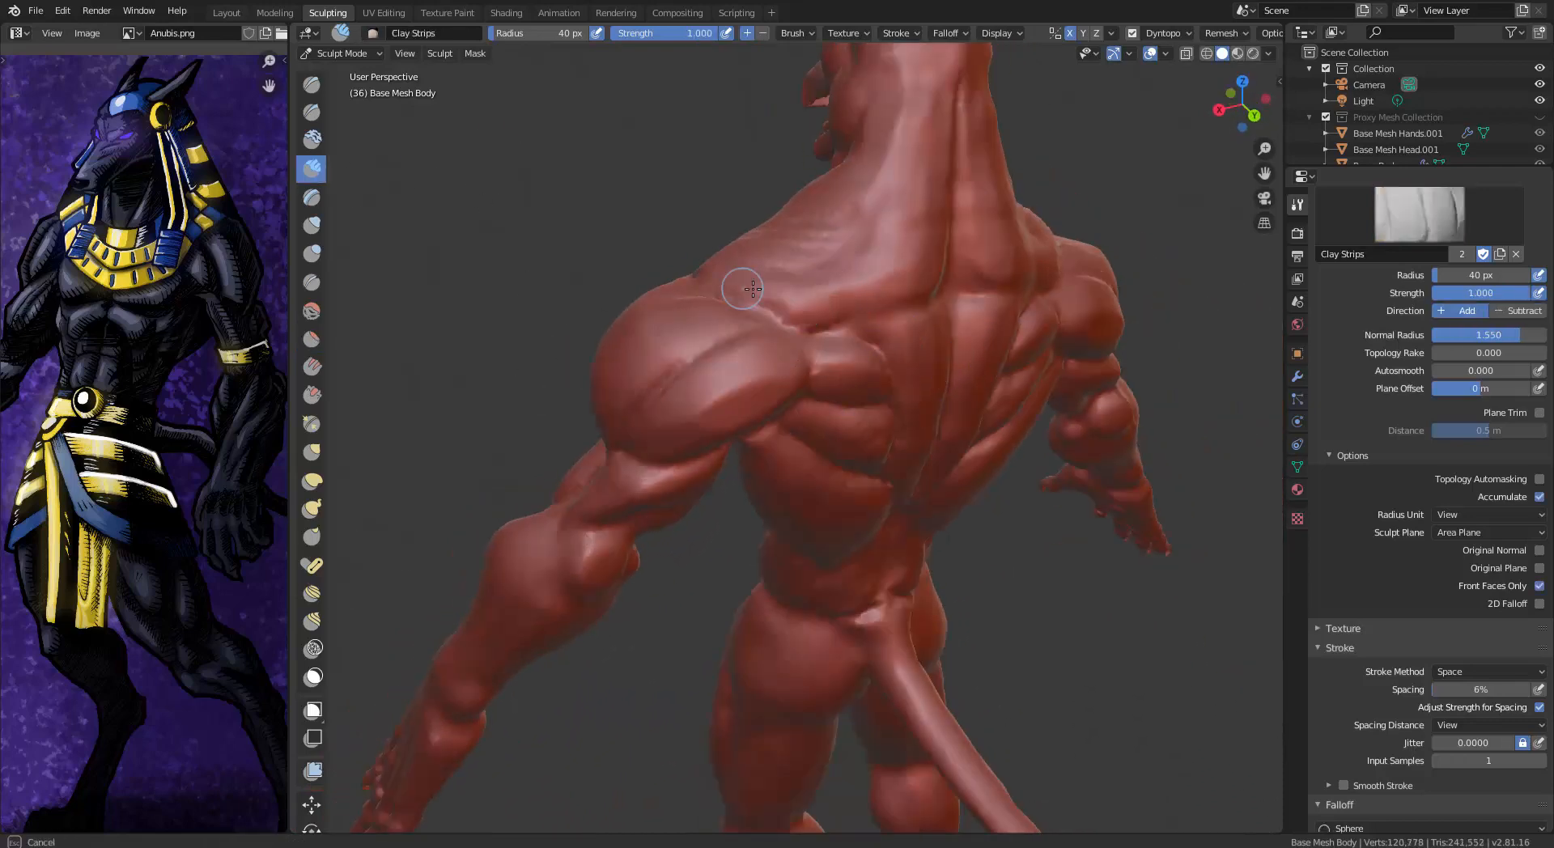
drag(753, 289, 842, 220)
middle_drag(878, 271, 843, 251)
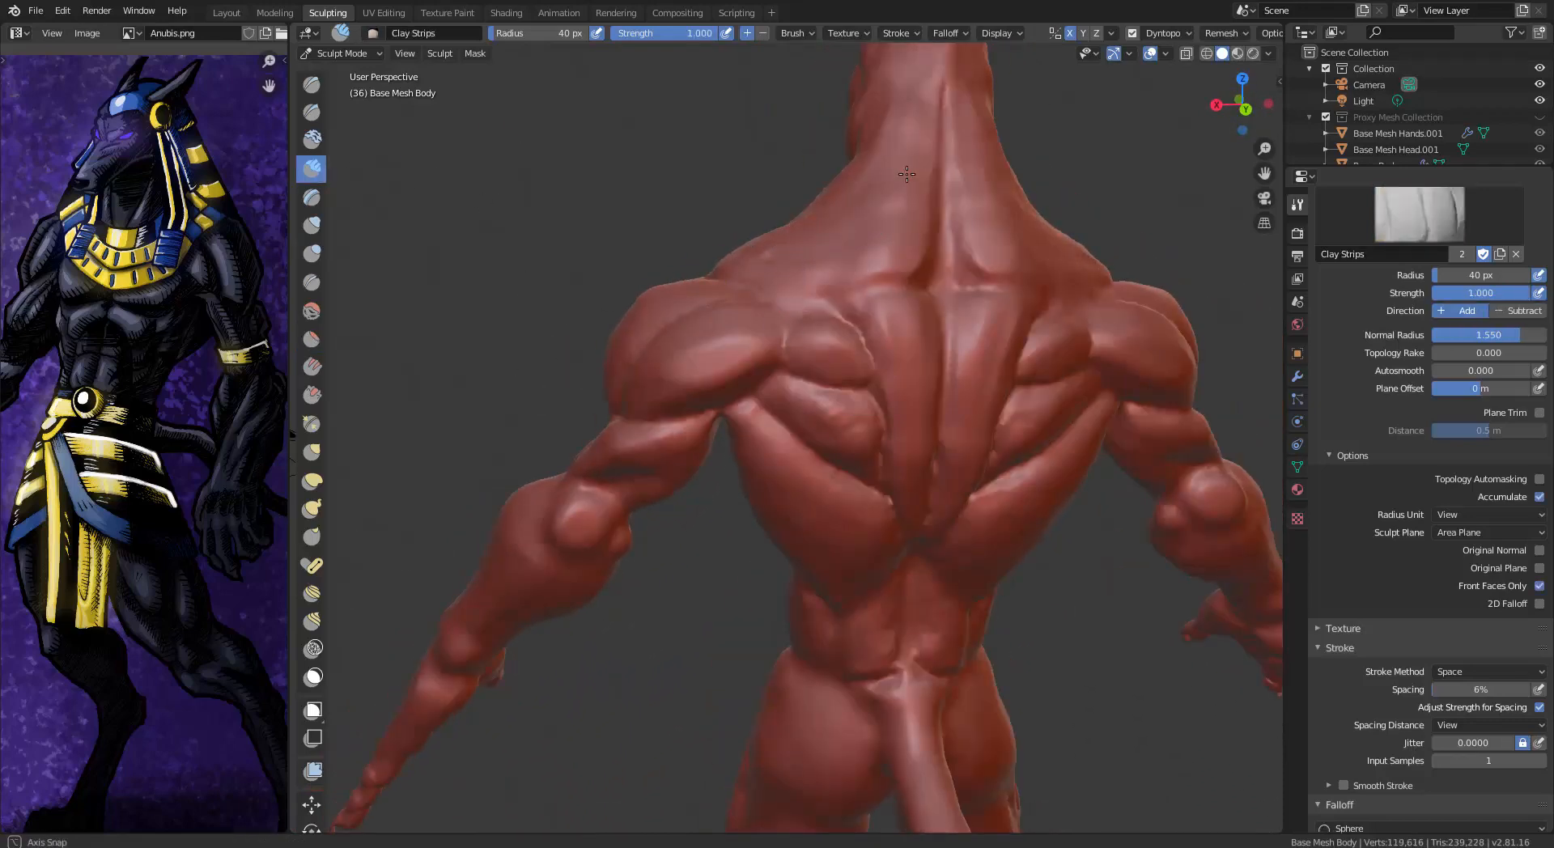
middle_drag(906, 174, 1060, 166)
middle_drag(647, 166, 758, 235)
drag(806, 249, 793, 226)
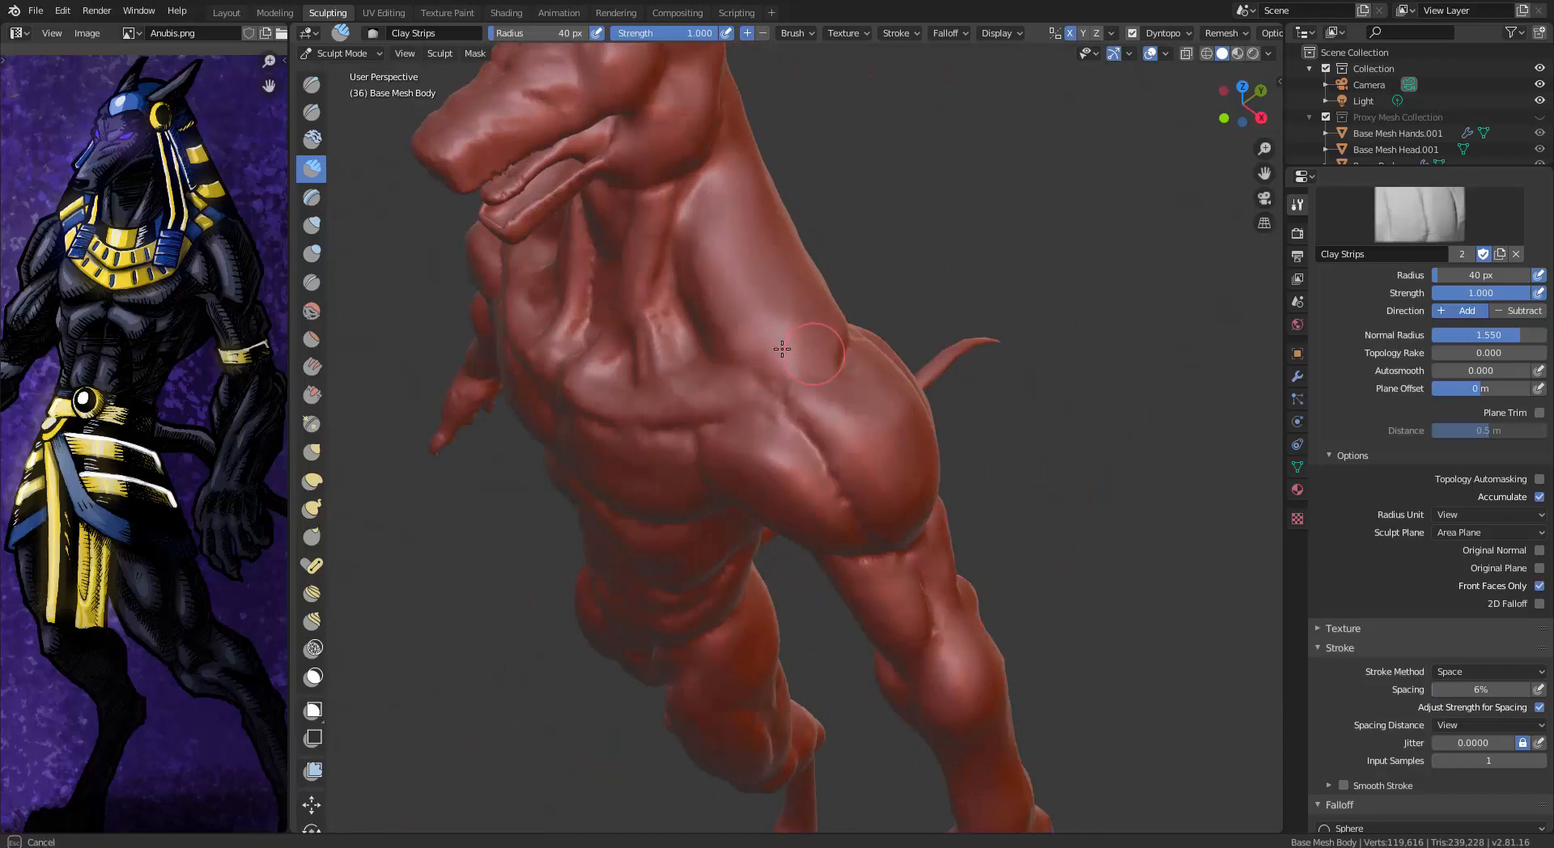
drag(782, 349, 757, 347)
middle_drag(777, 344, 688, 312)
Switch to Draw Sharp with a 40 px radius and 0.500 strength and carve the crease beneath the collarbones
click(311, 111)
drag(843, 478, 733, 453)
middle_drag(728, 348, 878, 384)
mouse_move(882, 326)
mouse_down()
mouse_move(837, 396)
mouse_move(723, 489)
mouse_up()
middle_drag(665, 503, 820, 439)
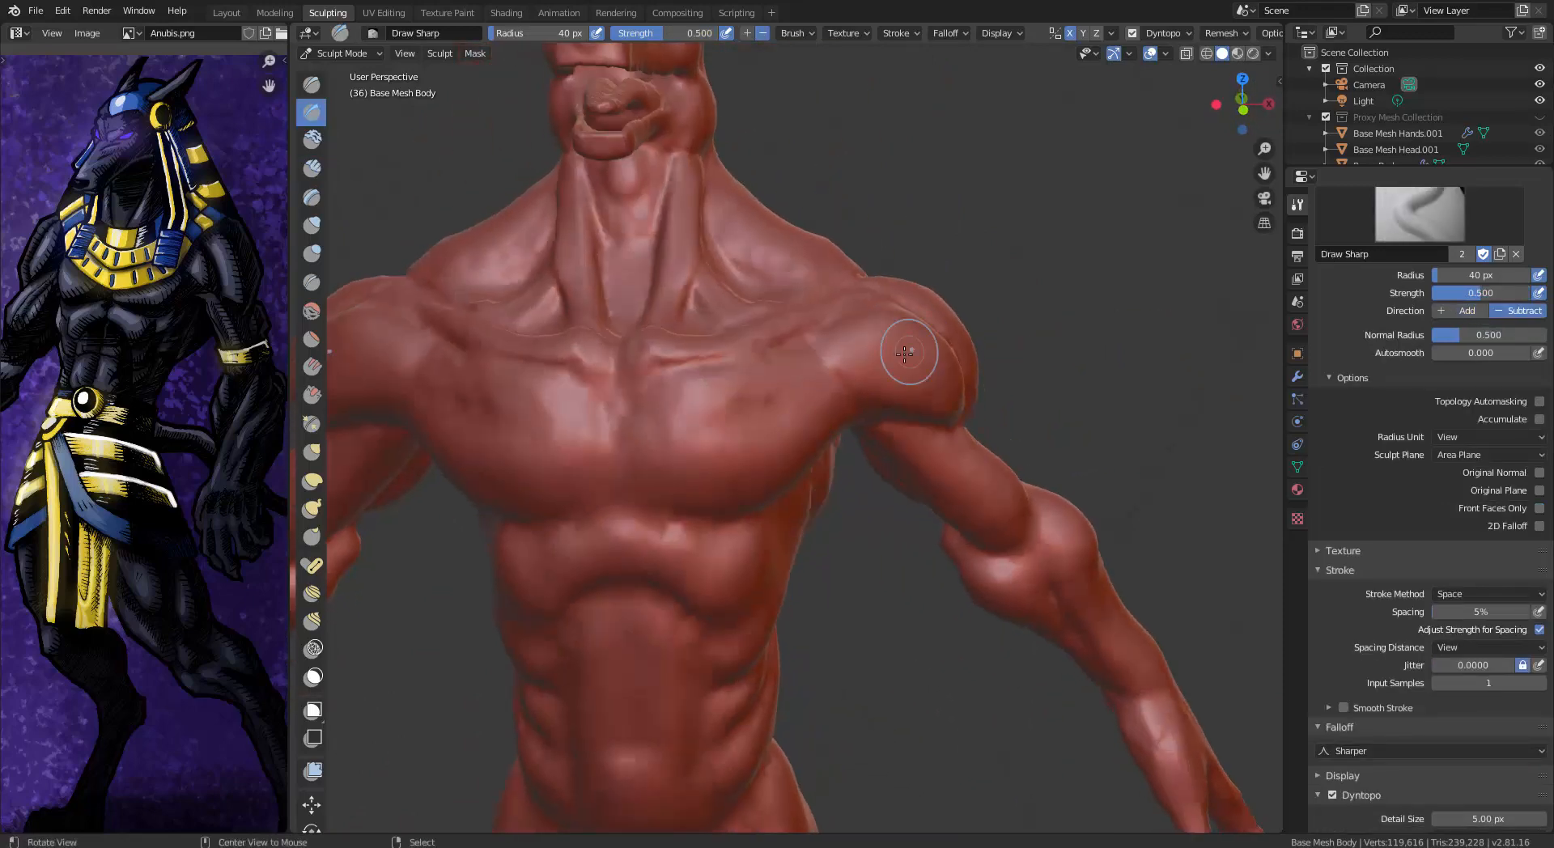
mouse_move(904, 353)
middle_down()
mouse_move(769, 340)
mouse_move(647, 267)
middle_up()
click(312, 282)
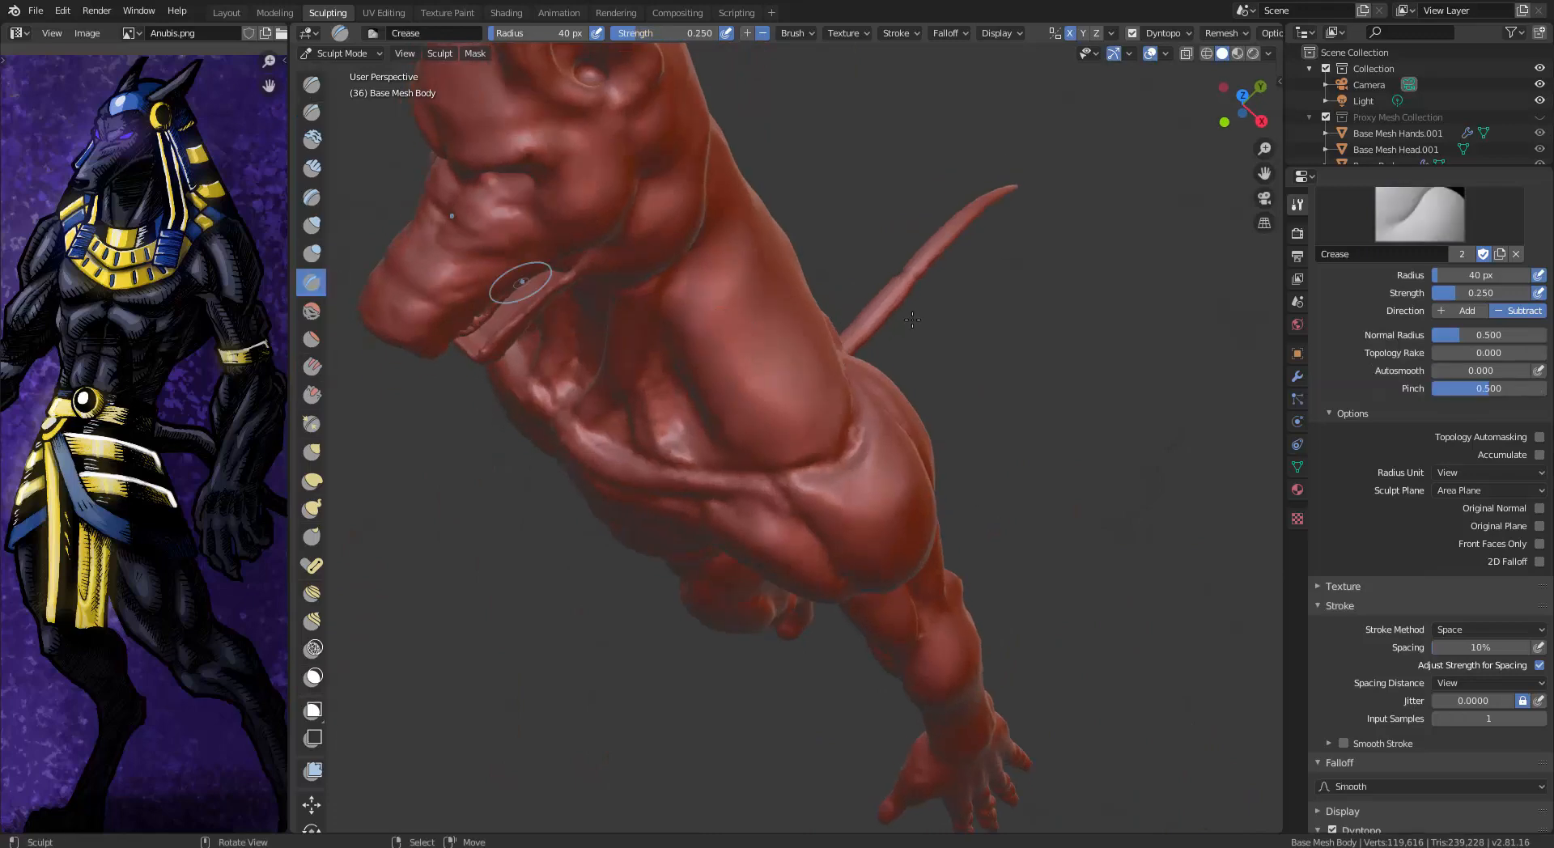
click(311, 423)
mouse_move(860, 405)
middle_down()
mouse_move(794, 368)
mouse_move(756, 388)
mouse_move(846, 332)
mouse_move(947, 330)
middle_up()
click(312, 112)
middle_drag(801, 324, 832, 350)
drag(813, 346, 619, 401)
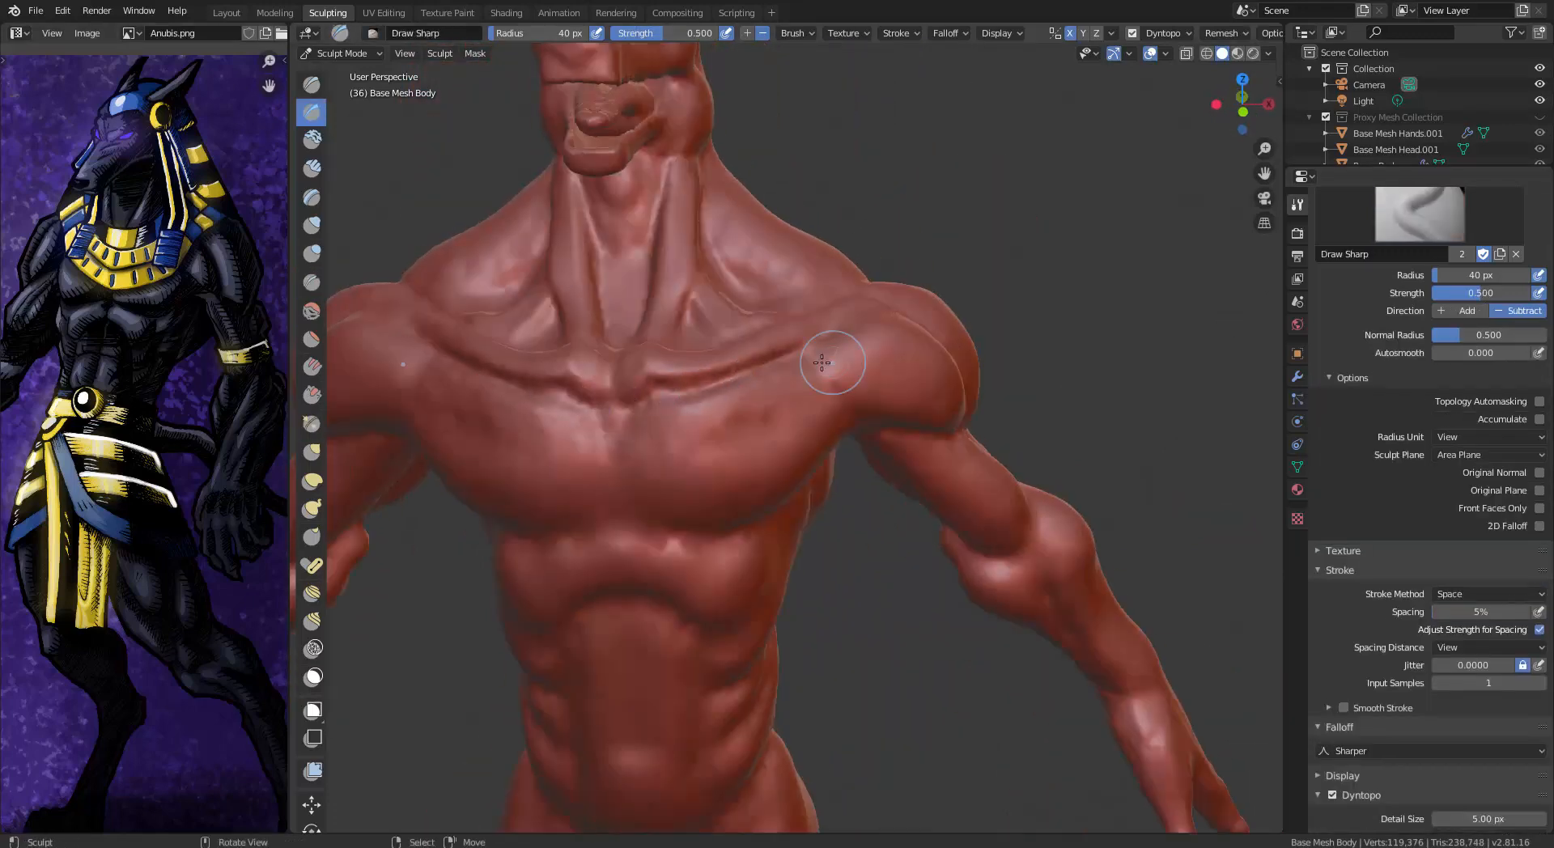
Sharpen the crease between the chest muscle and the front deltoid and along the chest muscle's lower edge
middle_drag(822, 363, 867, 380)
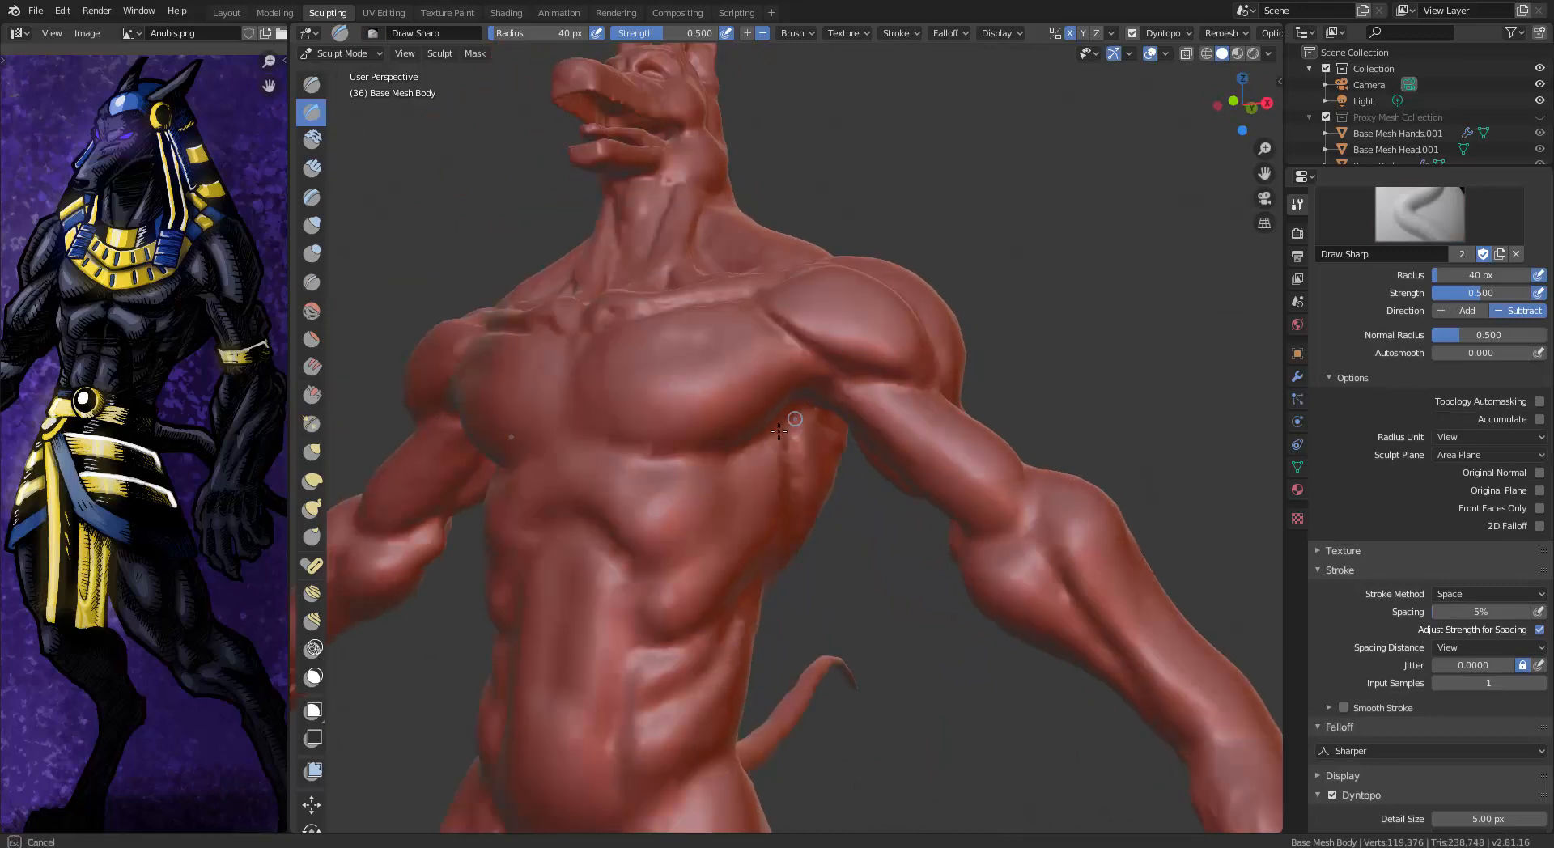
drag(778, 431, 796, 417)
middle_drag(796, 419, 845, 429)
drag(826, 429, 650, 453)
Switch to Clay Strips with a 40 px radius and lay horizontal muscle fibre bands across the chest
click(312, 169)
middle_drag(906, 344, 945, 398)
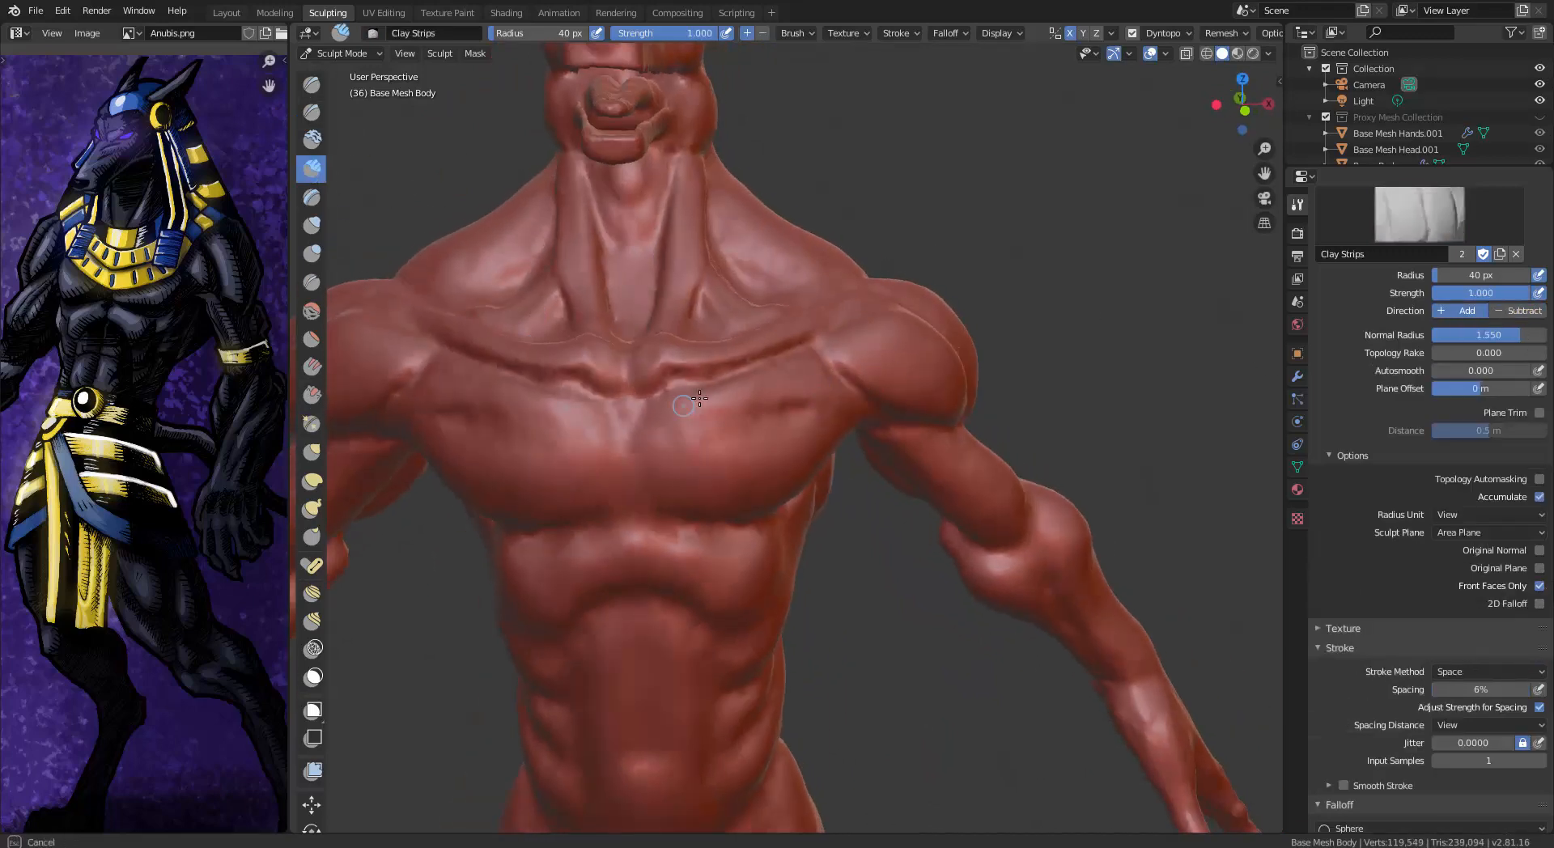
drag(699, 398, 742, 381)
mouse_move(742, 381)
middle_down()
mouse_move(628, 389)
mouse_move(721, 409)
mouse_move(837, 396)
middle_up()
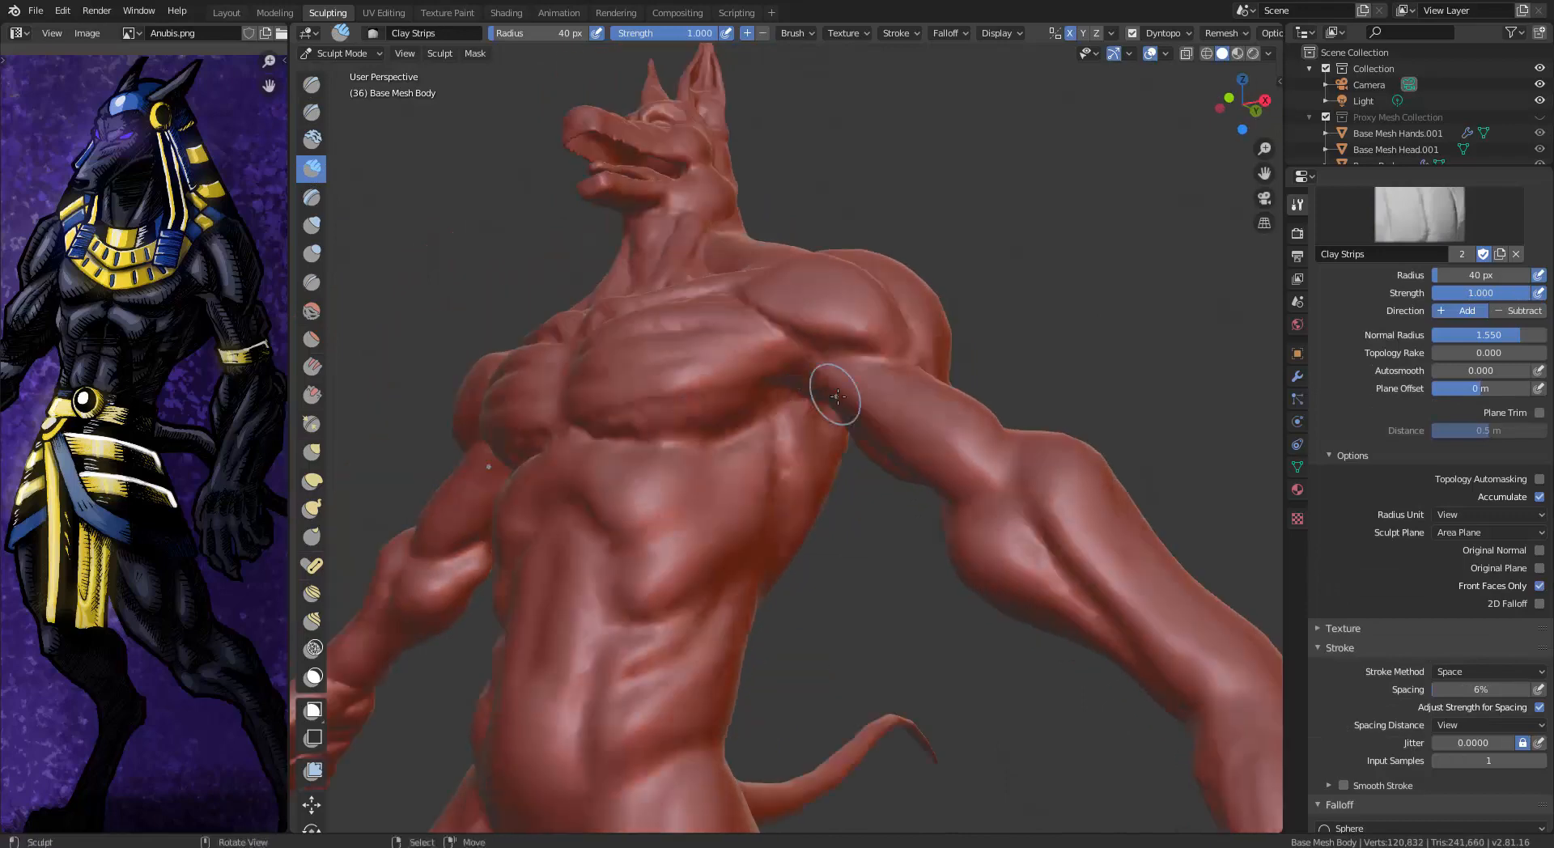
drag(569, 418, 562, 419)
middle_drag(570, 420, 704, 437)
drag(732, 450, 764, 507)
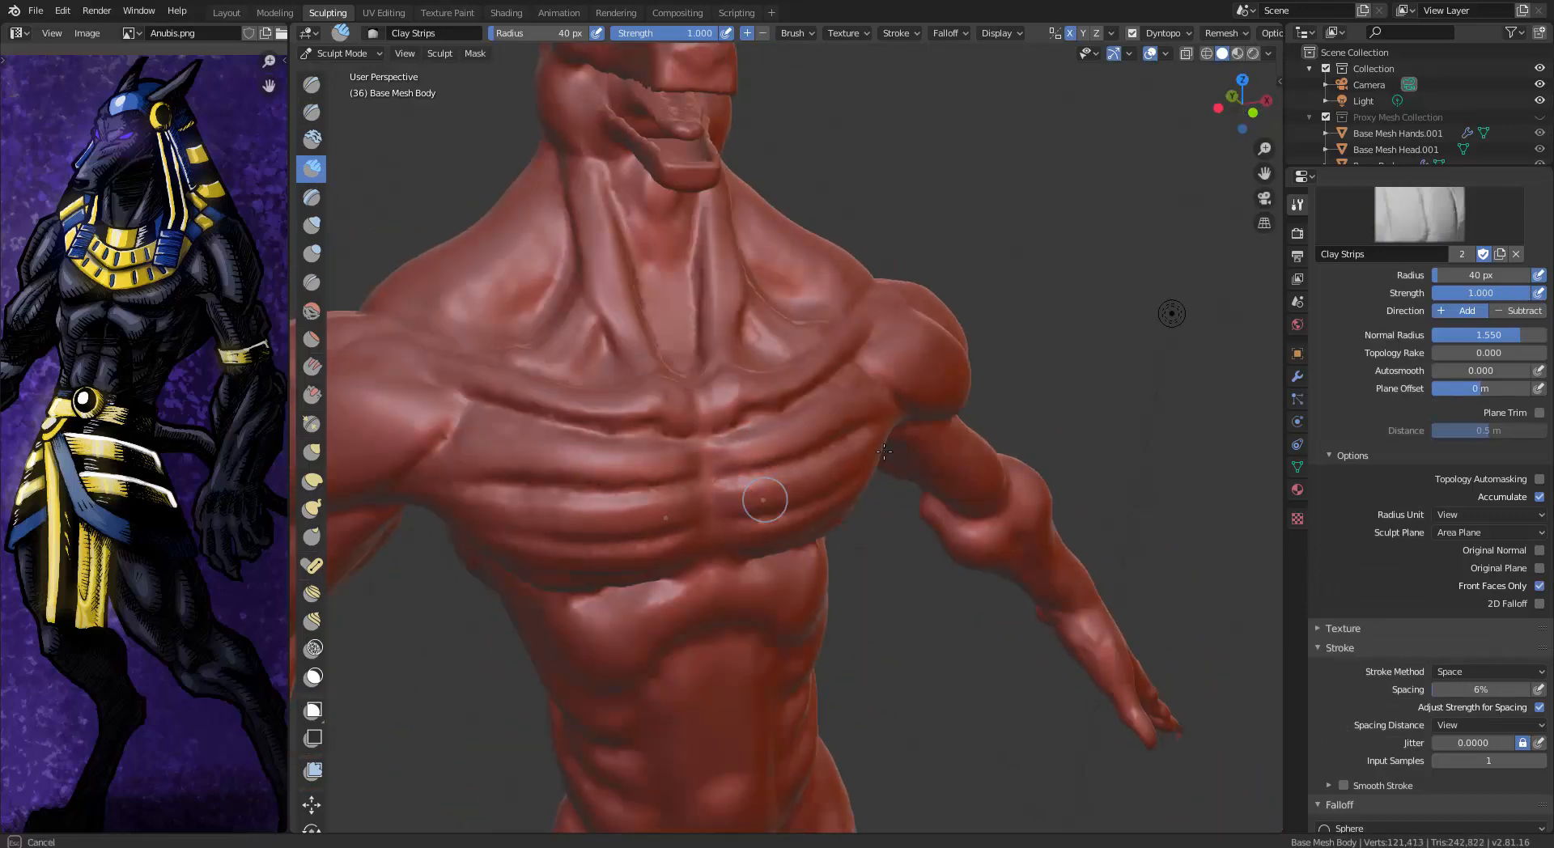
middle_drag(763, 507, 712, 477)
drag(698, 426, 794, 408)
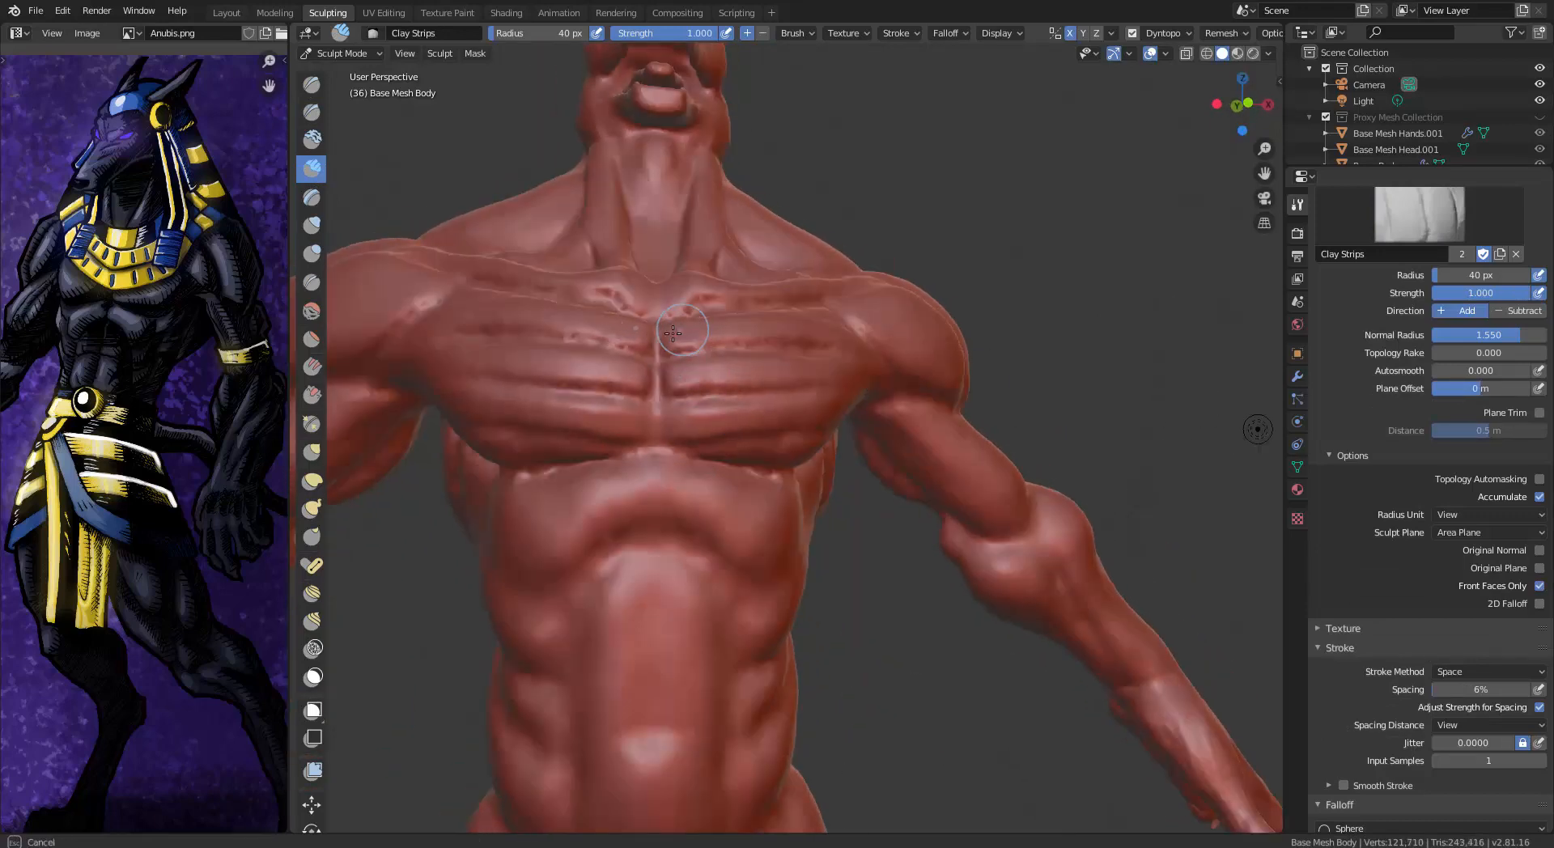
Switch to Draw Sharp with a 40 px radius and 0.500 strength and deepen the grooves between the chest fibre bands
middle_drag(955, 308, 756, 331)
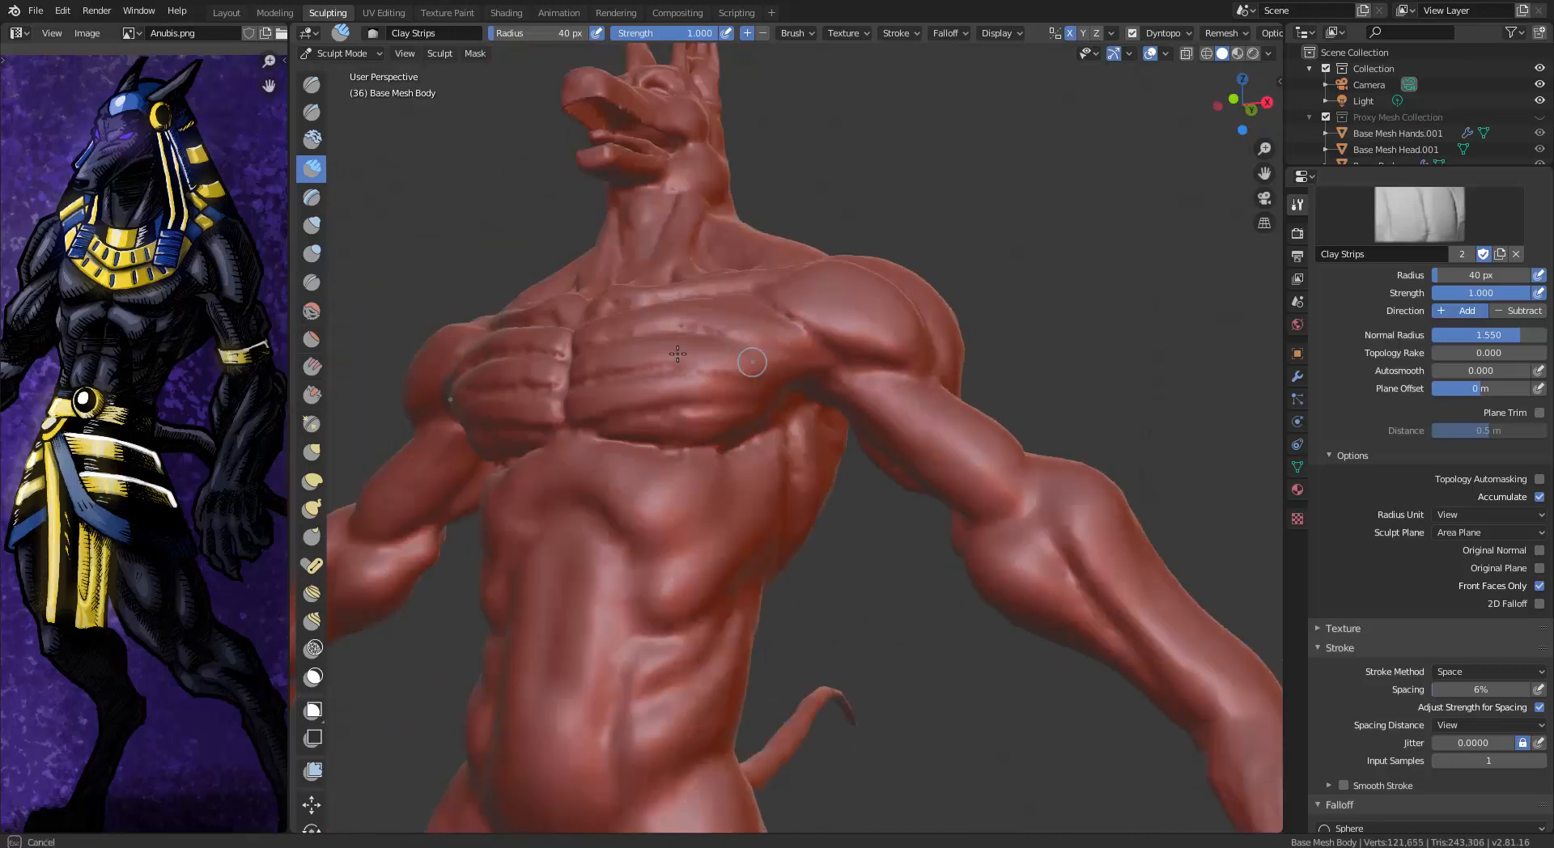
middle_drag(824, 408, 931, 396)
key(shift+c)
drag(687, 299, 753, 365)
middle_drag(914, 437, 804, 454)
drag(805, 453, 777, 412)
middle_drag(777, 412, 723, 426)
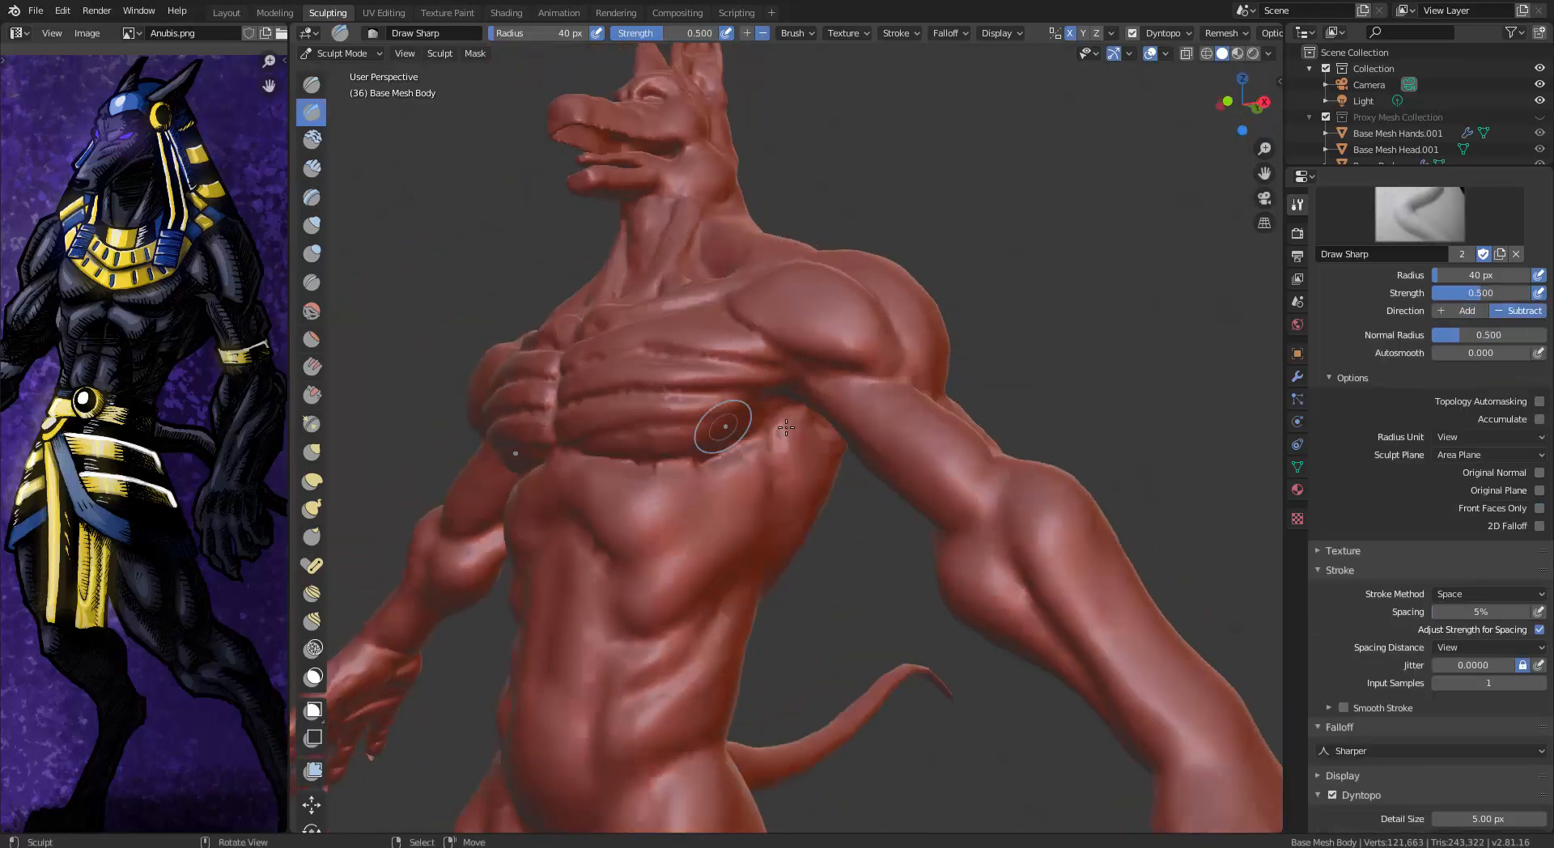
middle_drag(868, 432, 859, 397)
mouse_move(777, 453)
mouse_down()
mouse_move(738, 429)
mouse_move(639, 435)
mouse_up()
middle_drag(720, 420, 836, 396)
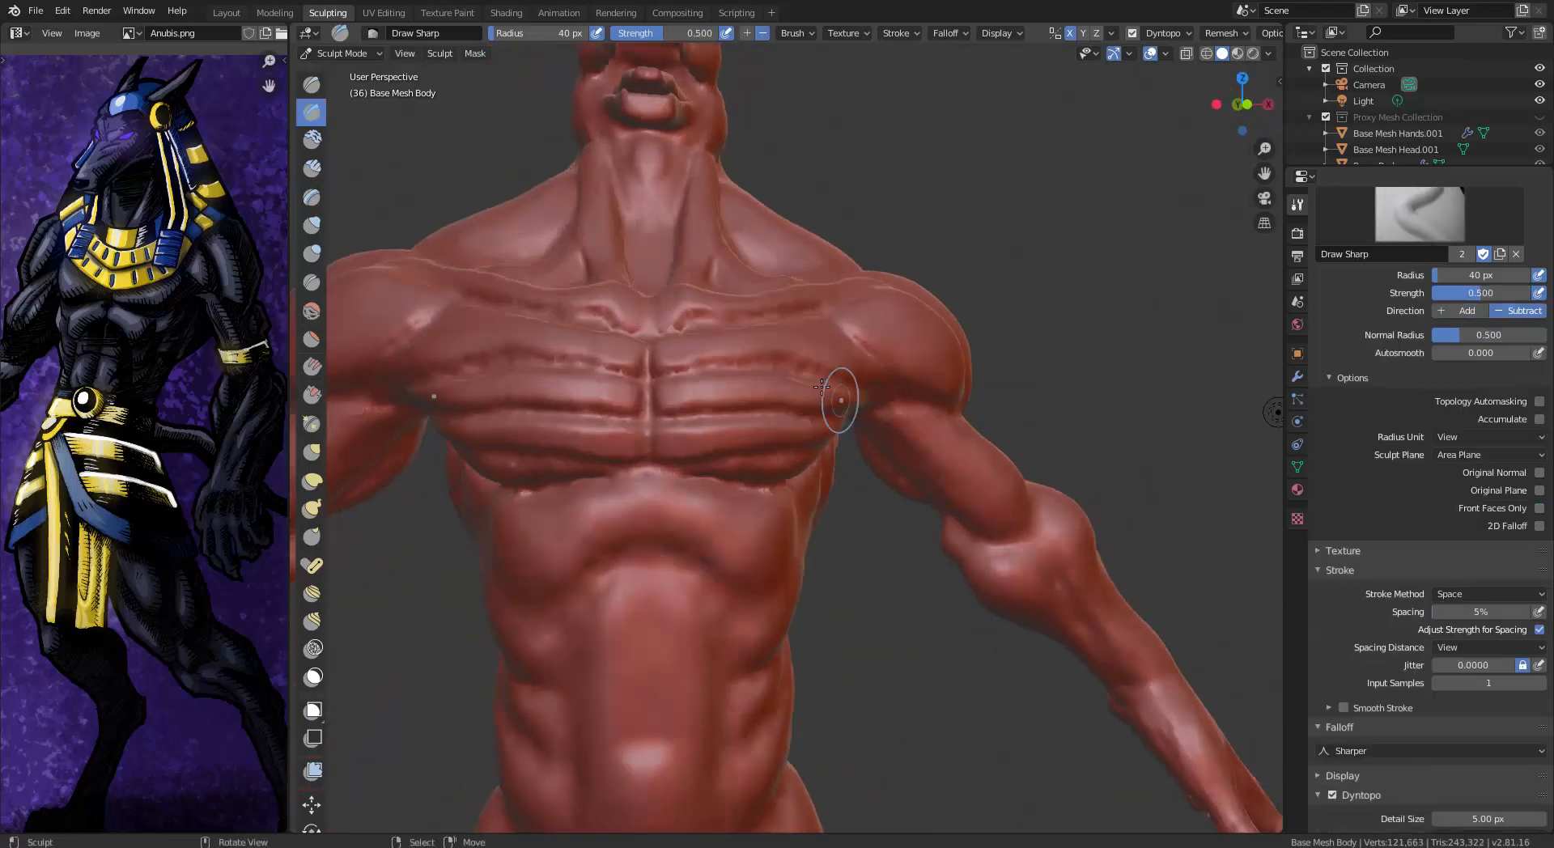
Switch to Pinch/Magnify with a 40 px radius and 0.500 strength and pinch the grooves between the chest fibre bands
click(311, 424)
drag(821, 378, 780, 377)
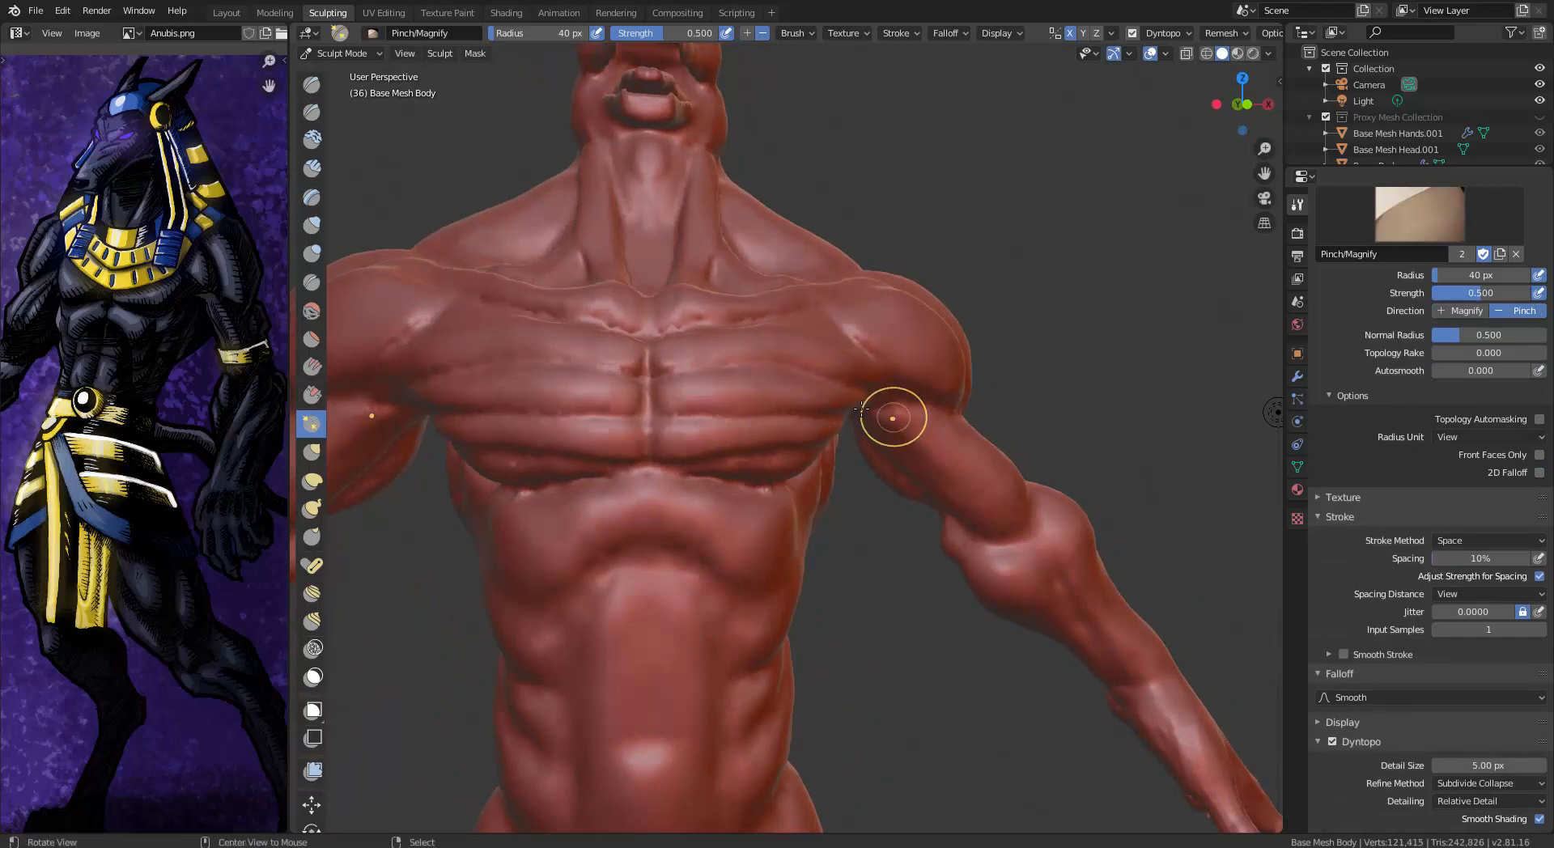
mouse_move(895, 416)
middle_down()
mouse_move(867, 392)
mouse_move(596, 410)
mouse_move(916, 467)
mouse_move(854, 441)
middle_up()
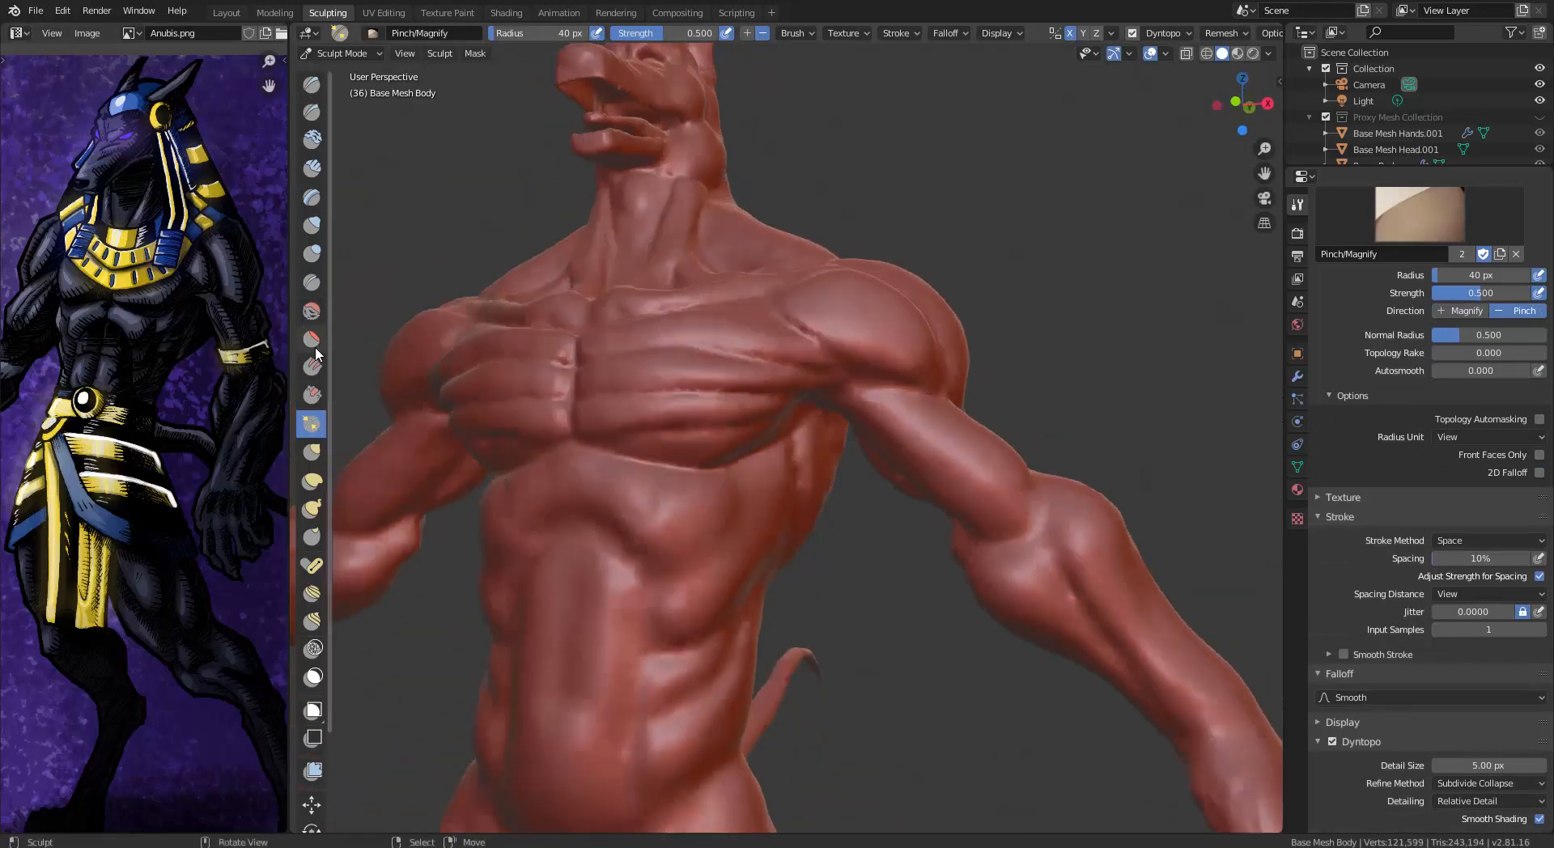
Switch to Flatten/Contrast with a 40 px radius and 0.742 strength and flatten the chest fibre bands
click(311, 340)
drag(664, 405, 715, 407)
middle_drag(735, 378, 901, 404)
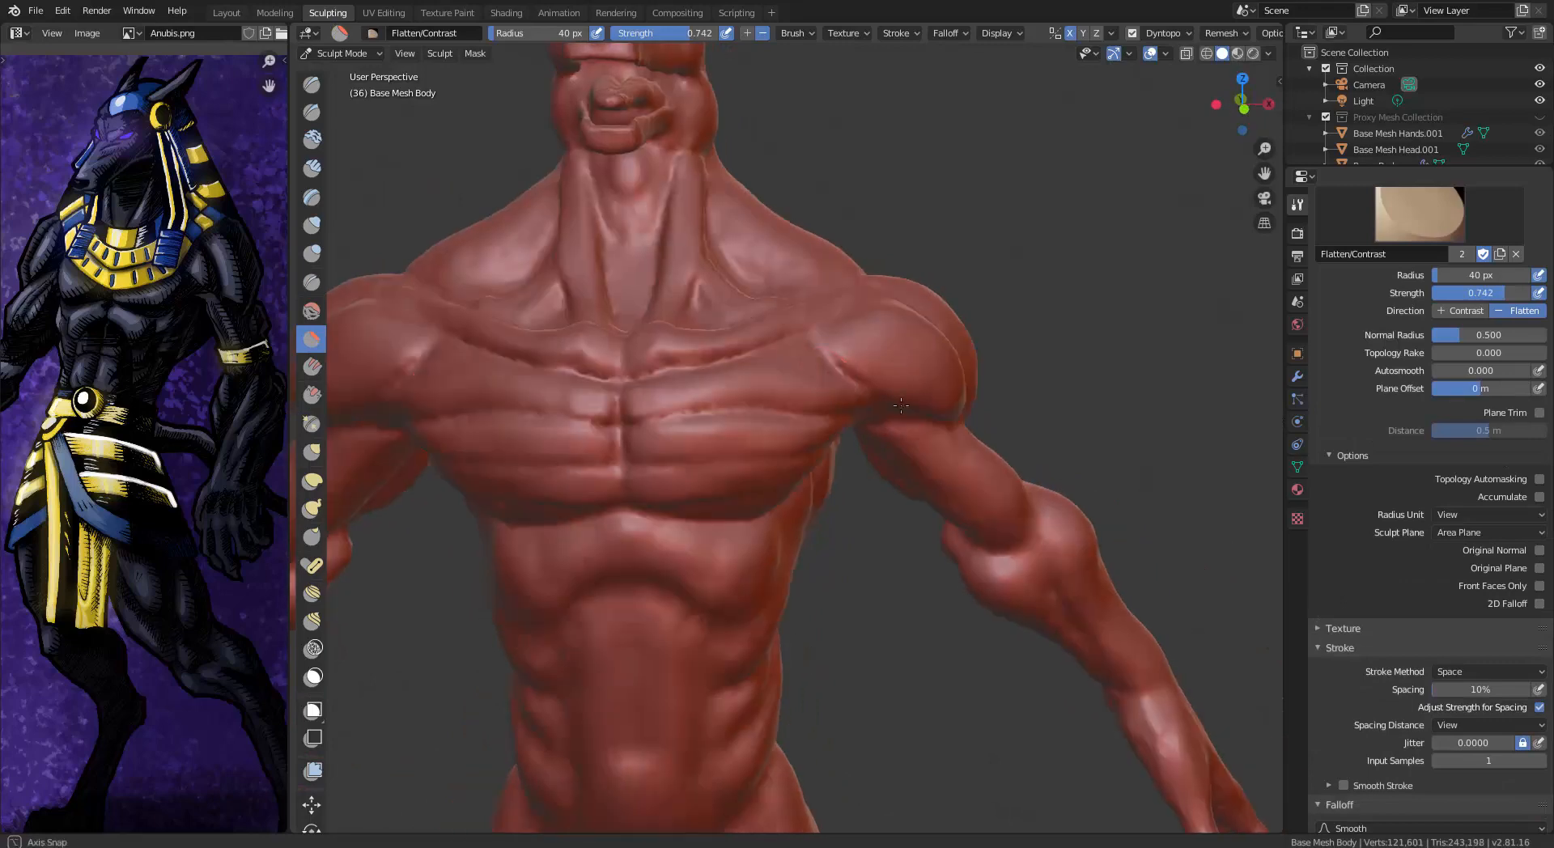
Switch to Clay Strips with a 40 px radius and 1.000 strength and build up the upper chest and front deltoid
click(312, 167)
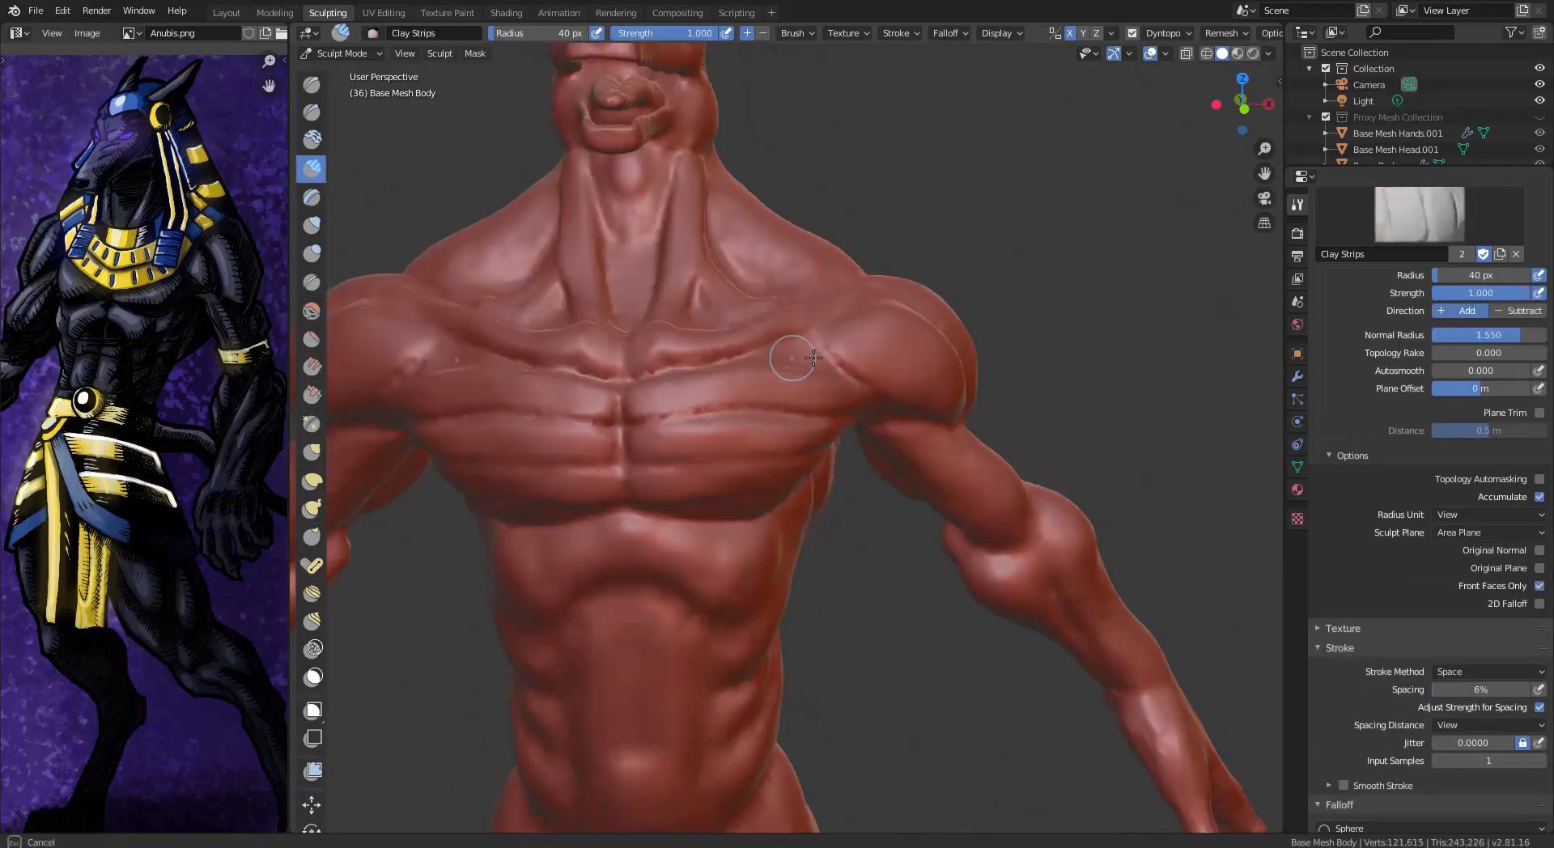
middle_drag(813, 358, 816, 374)
drag(653, 432, 641, 432)
mouse_move(712, 405)
middle_down()
mouse_move(741, 356)
mouse_move(732, 397)
middle_up()
key(x)
mouse_move(861, 336)
mouse_down()
mouse_move(815, 354)
mouse_move(882, 320)
mouse_up()
mouse_move(923, 327)
middle_down()
mouse_move(839, 363)
mouse_move(842, 341)
middle_up()
Switch to Flatten/Contrast with a 40 px radius and 0.742 strength and smooth the chest fibre bands into broad pectoral masses
click(315, 338)
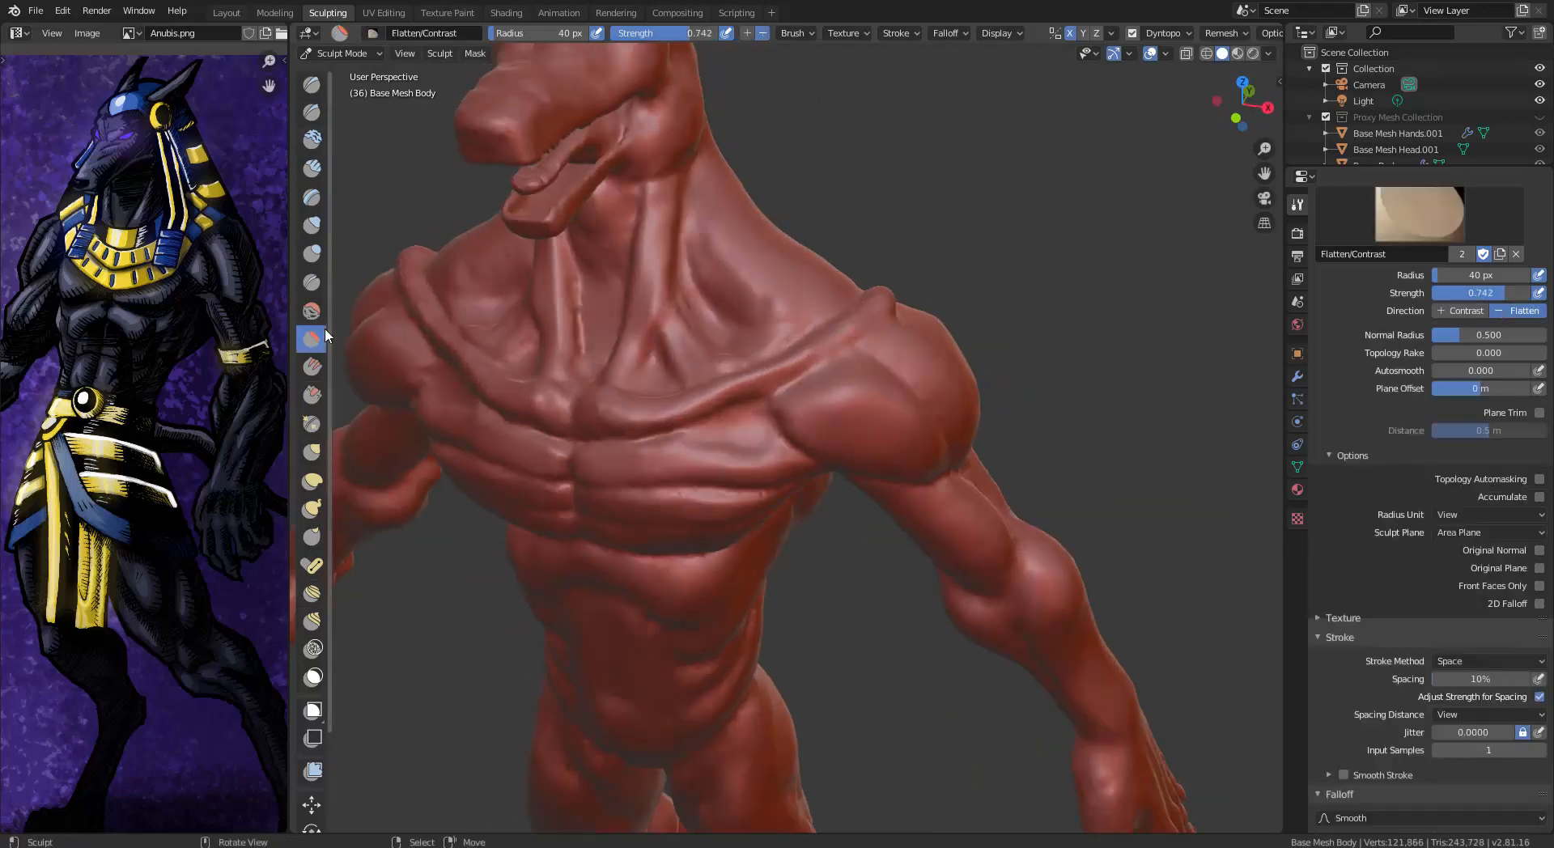
middle_drag(899, 389, 809, 437)
drag(837, 449, 797, 478)
mouse_move(810, 453)
middle_down()
mouse_move(927, 388)
mouse_move(861, 404)
mouse_move(736, 385)
middle_up()
middle_drag(647, 405, 924, 234)
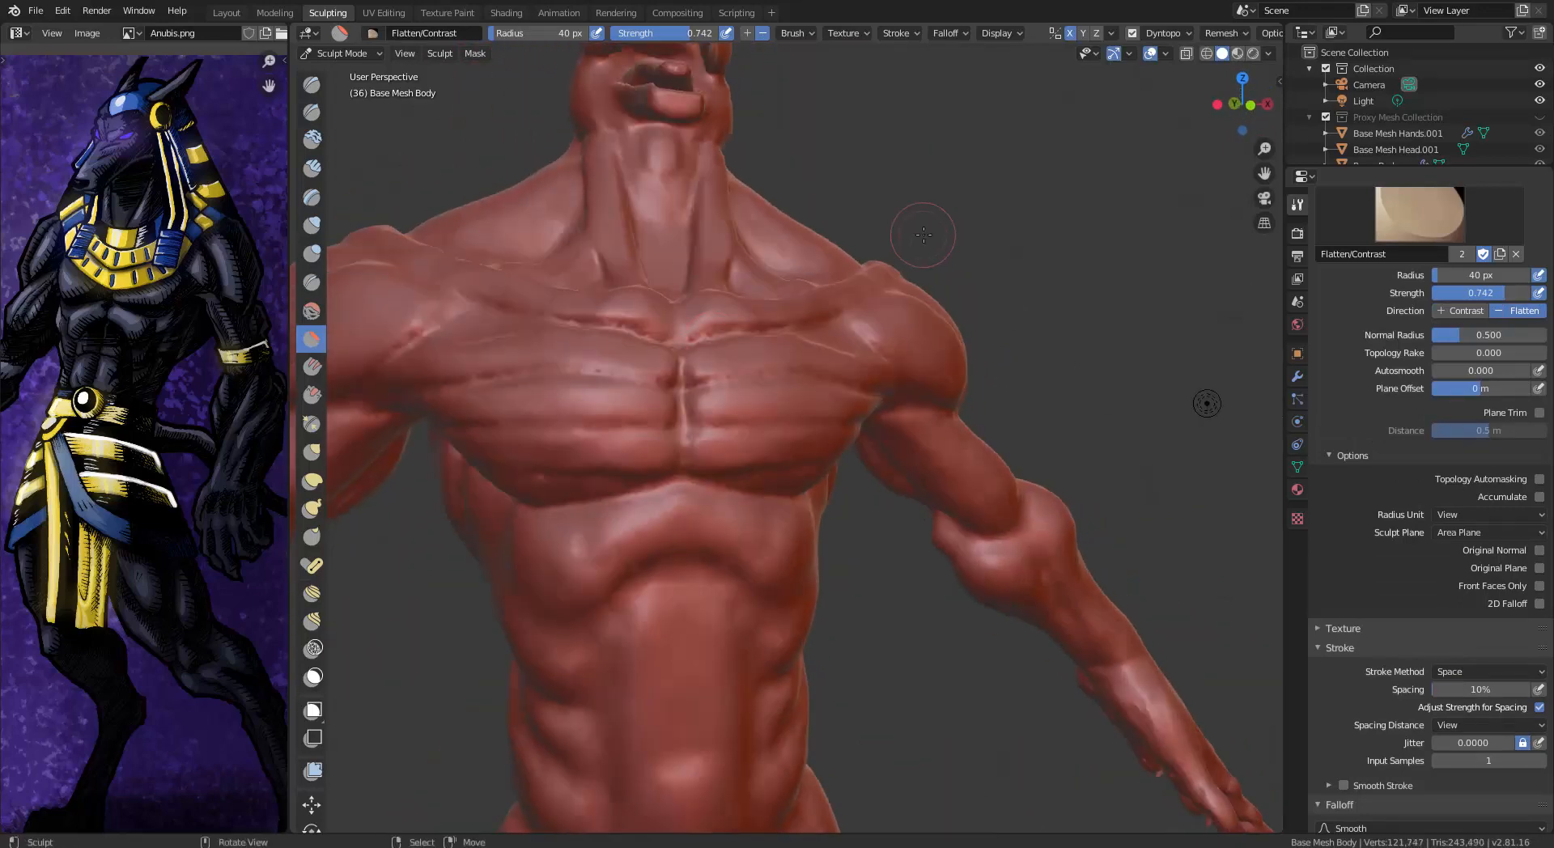
mouse_move(846, 366)
mouse_down()
mouse_move(764, 384)
mouse_move(806, 453)
mouse_up()
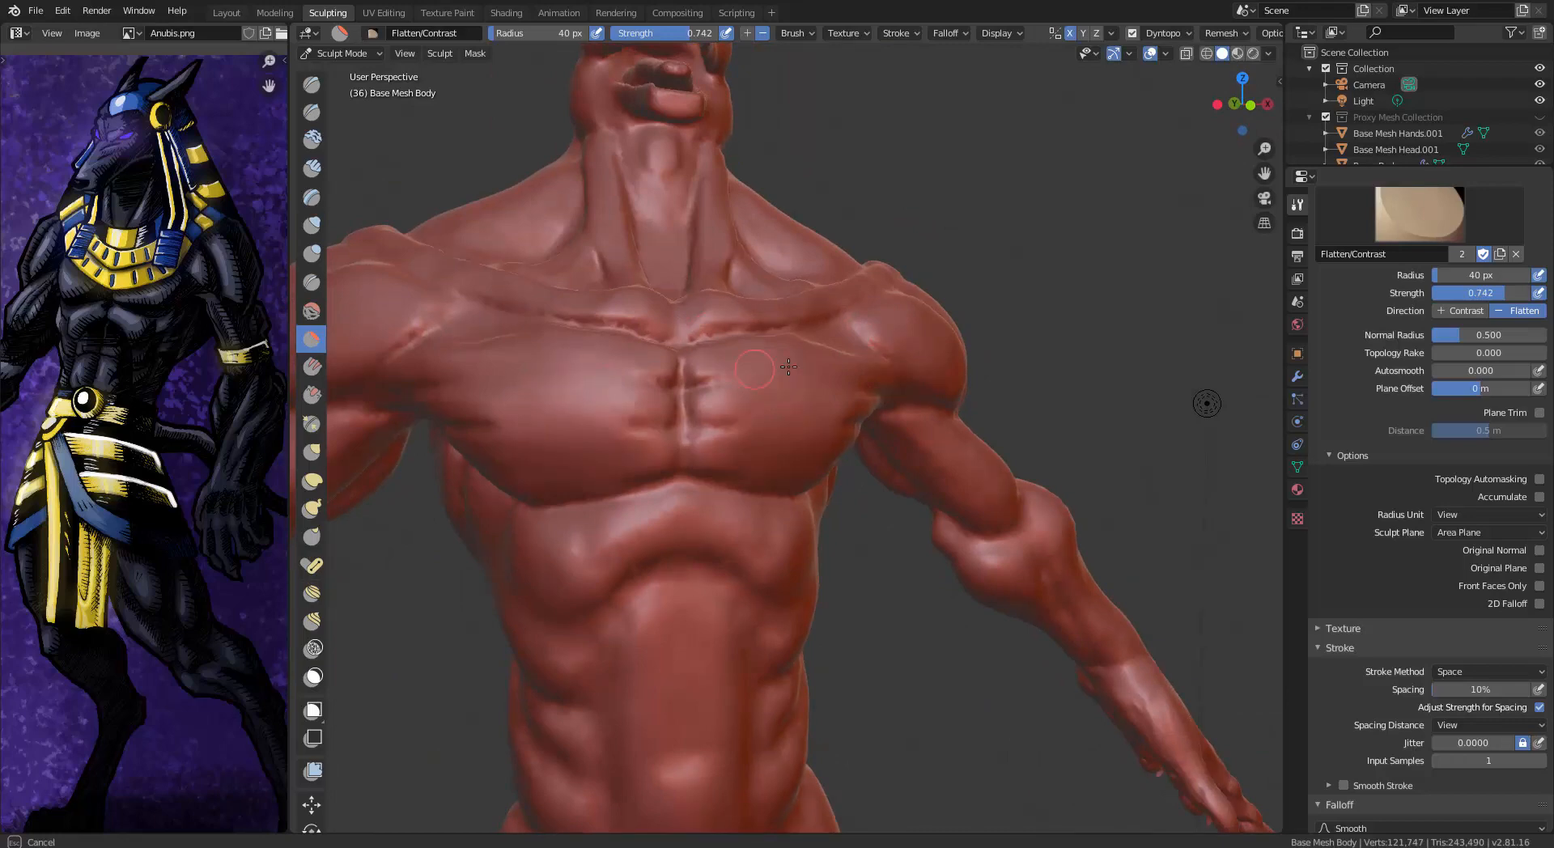
mouse_move(788, 367)
middle_down()
mouse_move(810, 372)
mouse_move(724, 404)
mouse_move(837, 396)
middle_up()
Switch to Crease with a 40 px radius and 0.250 strength and cut the groove along the side neck muscle
key(shift+c)
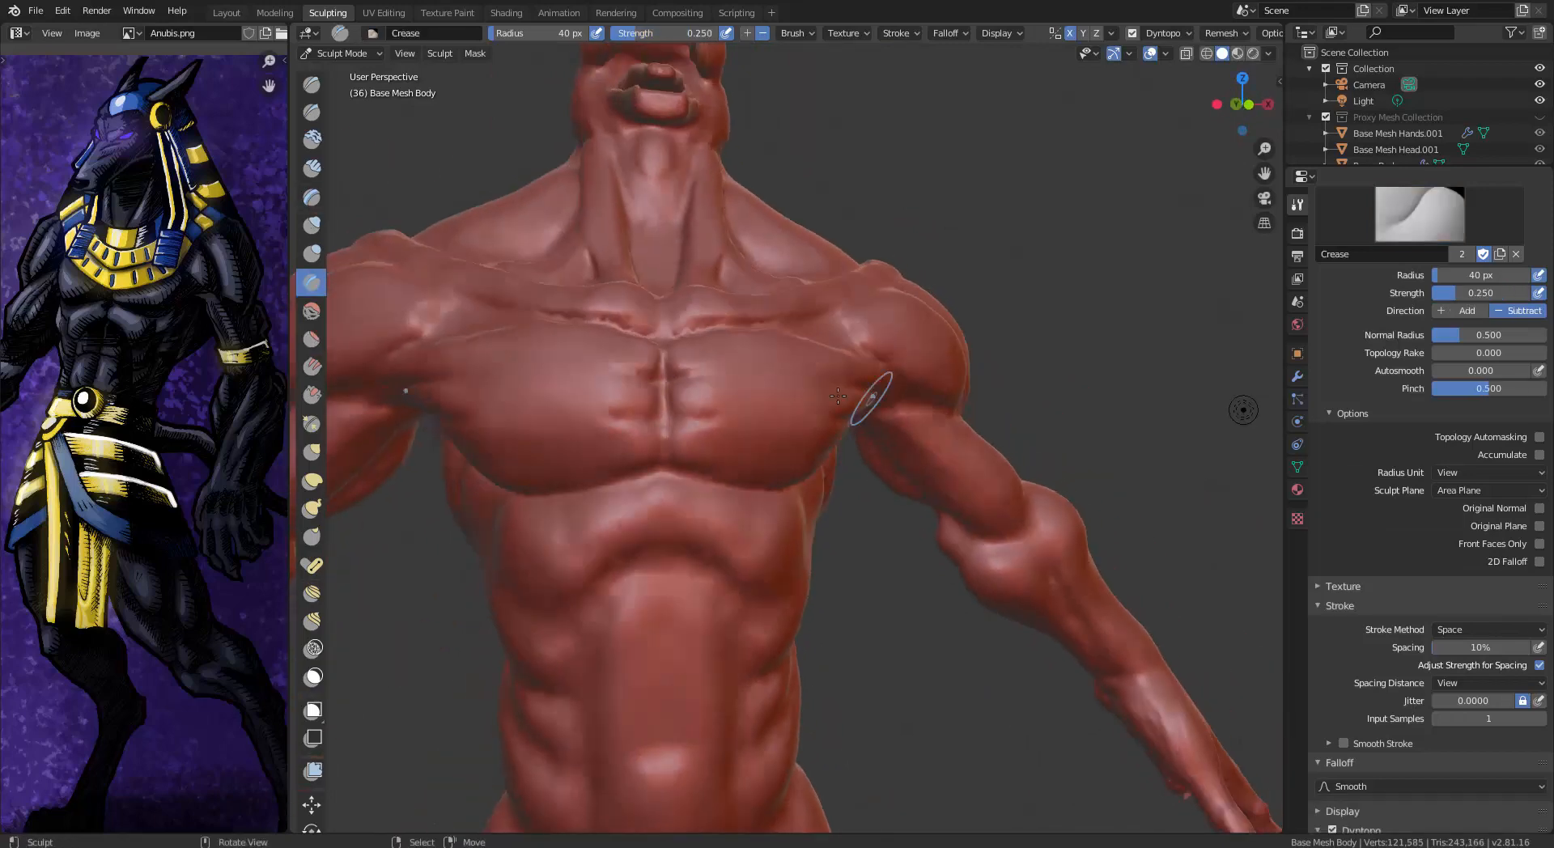
mouse_move(696, 378)
middle_down()
mouse_move(794, 461)
mouse_move(981, 454)
mouse_move(769, 340)
mouse_move(696, 275)
mouse_move(675, 302)
middle_up()
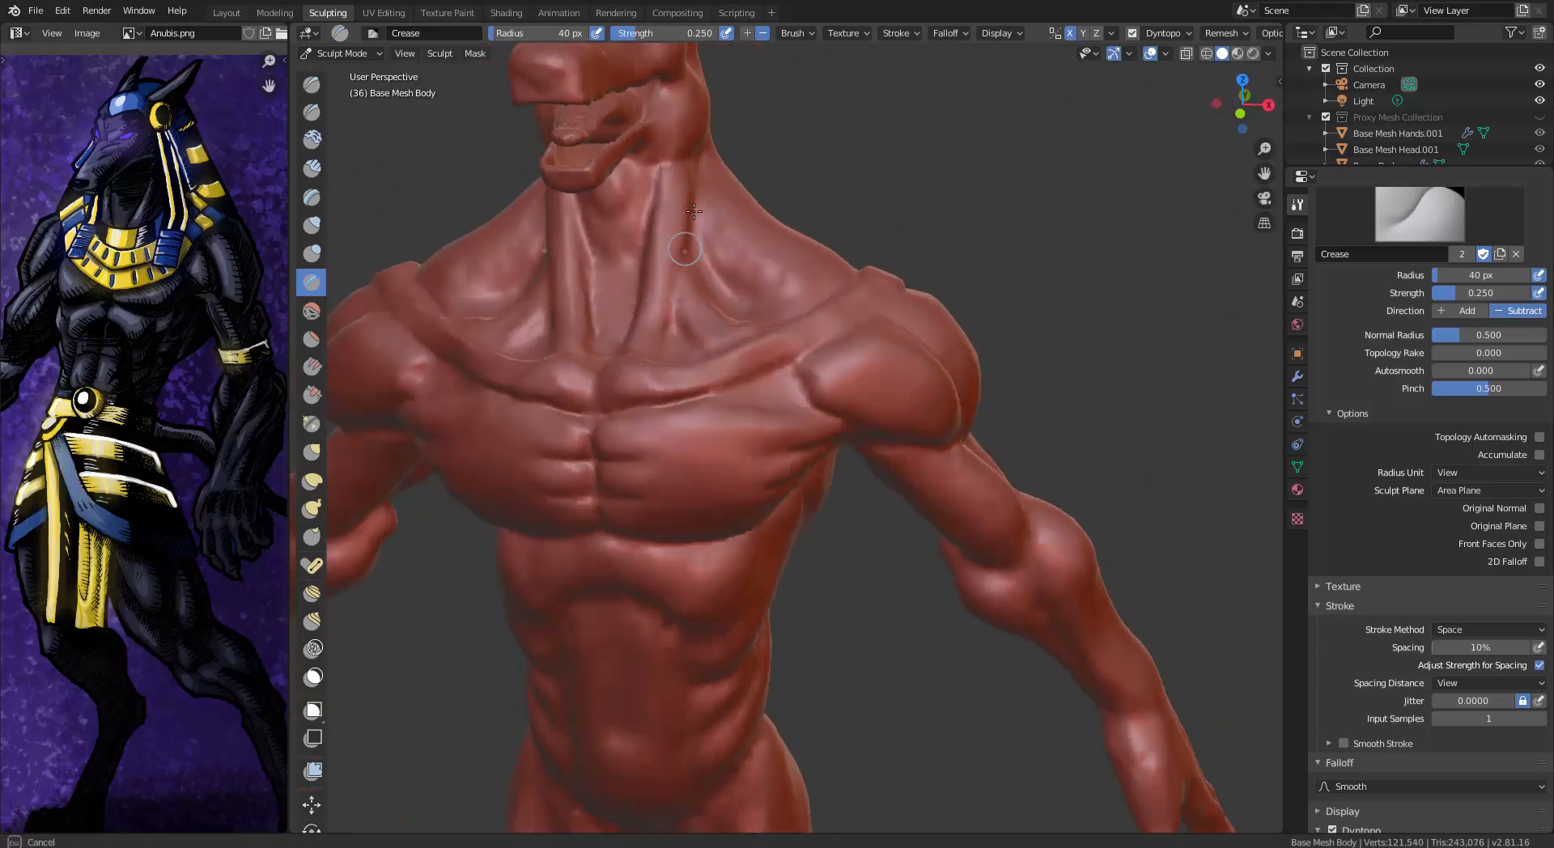
drag(693, 211, 697, 185)
middle_drag(697, 211, 615, 186)
Switch to Clay Strips with a 40 px radius and 1.000 strength and build up the obliques, lower back columns and lats
click(310, 168)
mouse_move(502, 364)
middle_down()
mouse_move(847, 589)
mouse_move(867, 574)
mouse_move(688, 625)
mouse_move(818, 637)
mouse_move(753, 676)
middle_up()
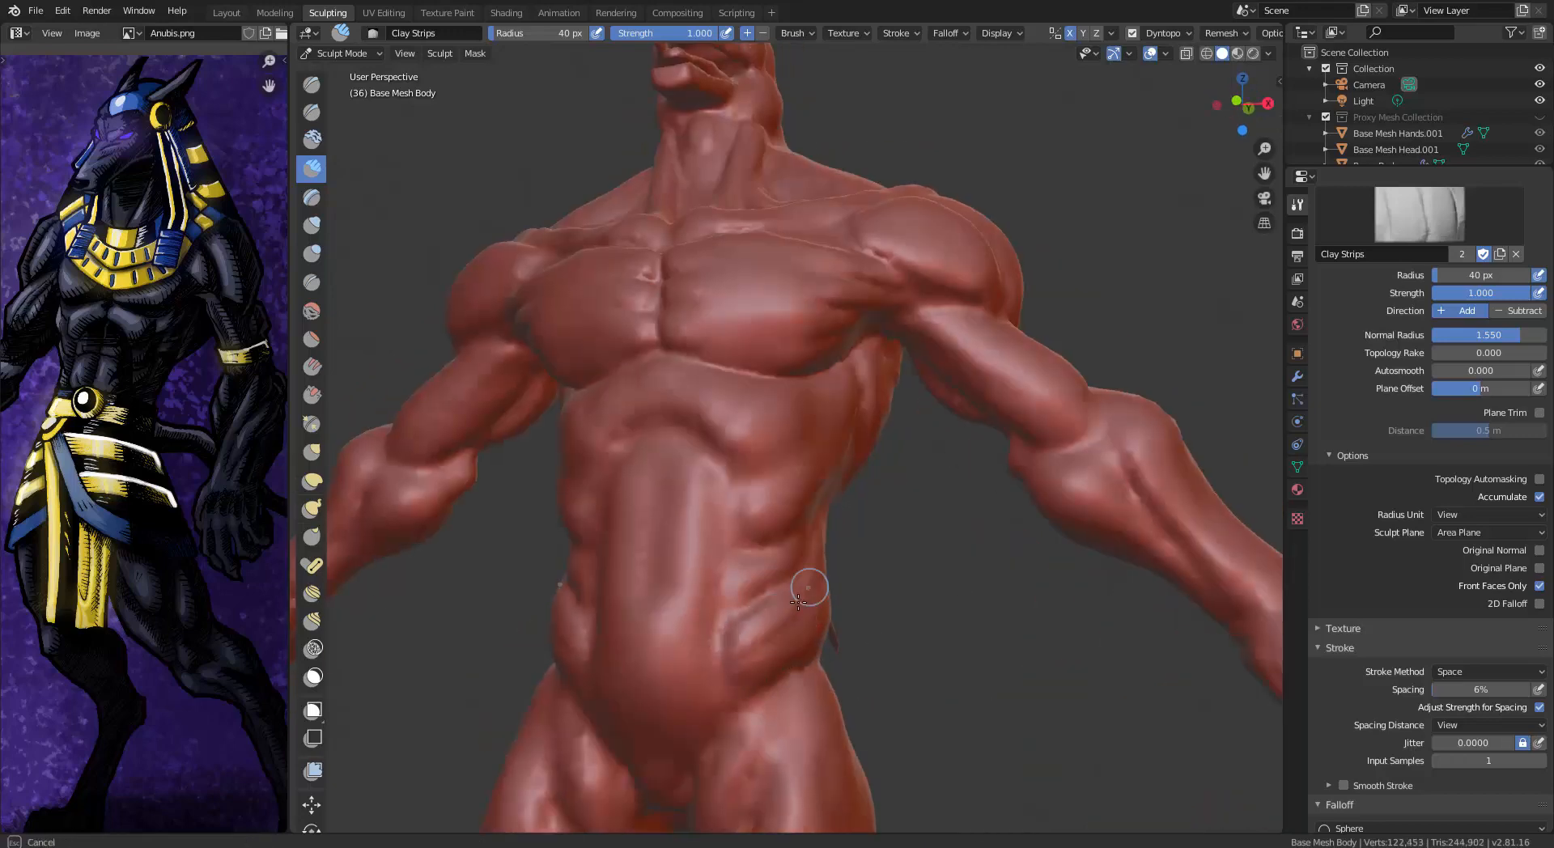
middle_drag(798, 601, 746, 573)
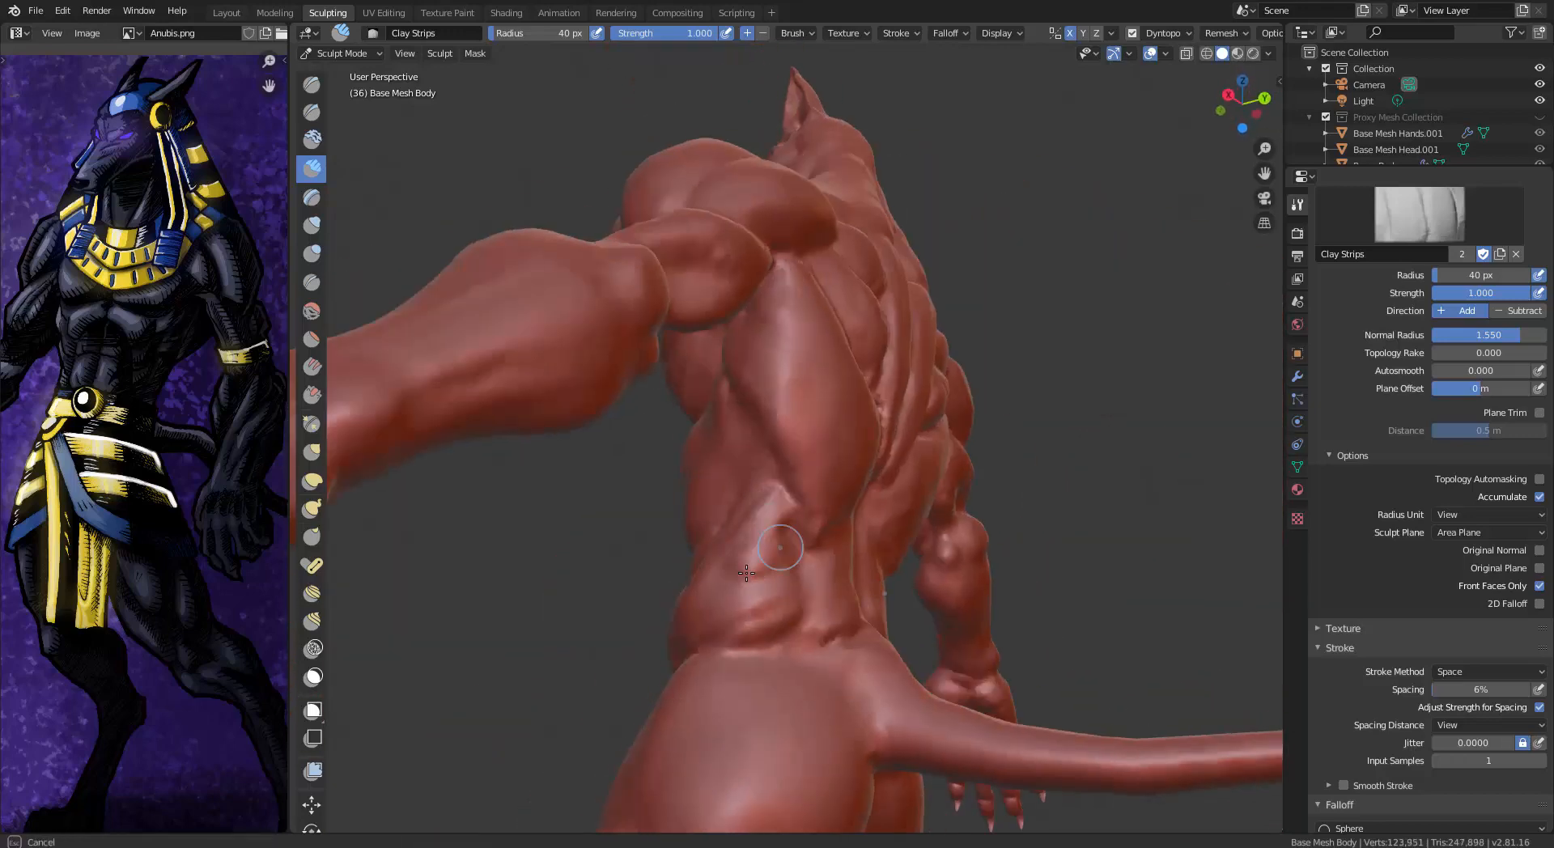
alt+middle_drag(823, 510, 815, 618)
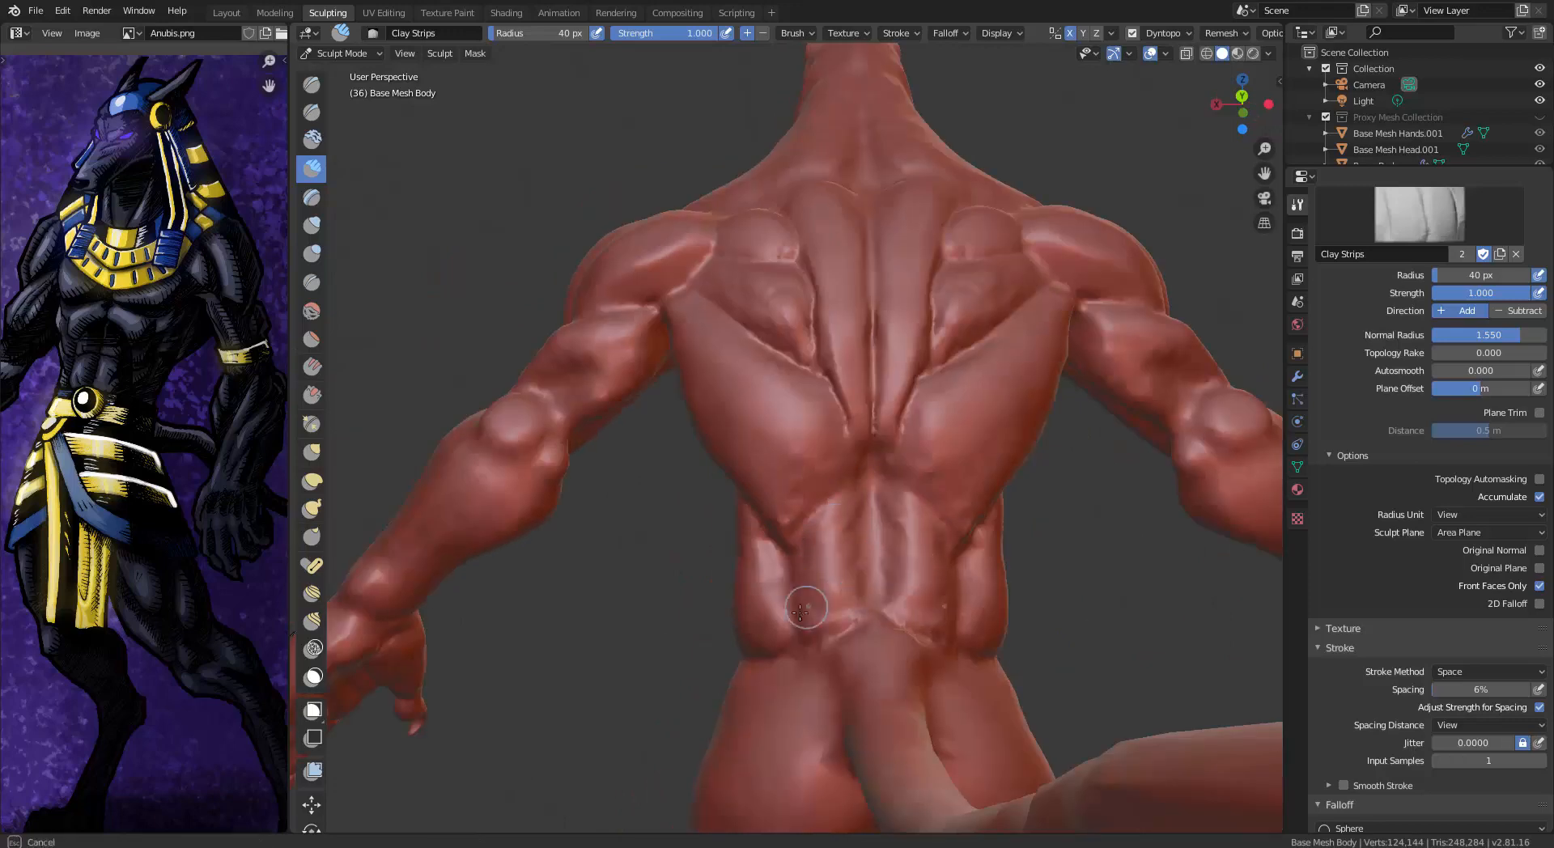
mouse_move(815, 618)
mouse_down()
mouse_move(850, 639)
mouse_move(833, 427)
mouse_up()
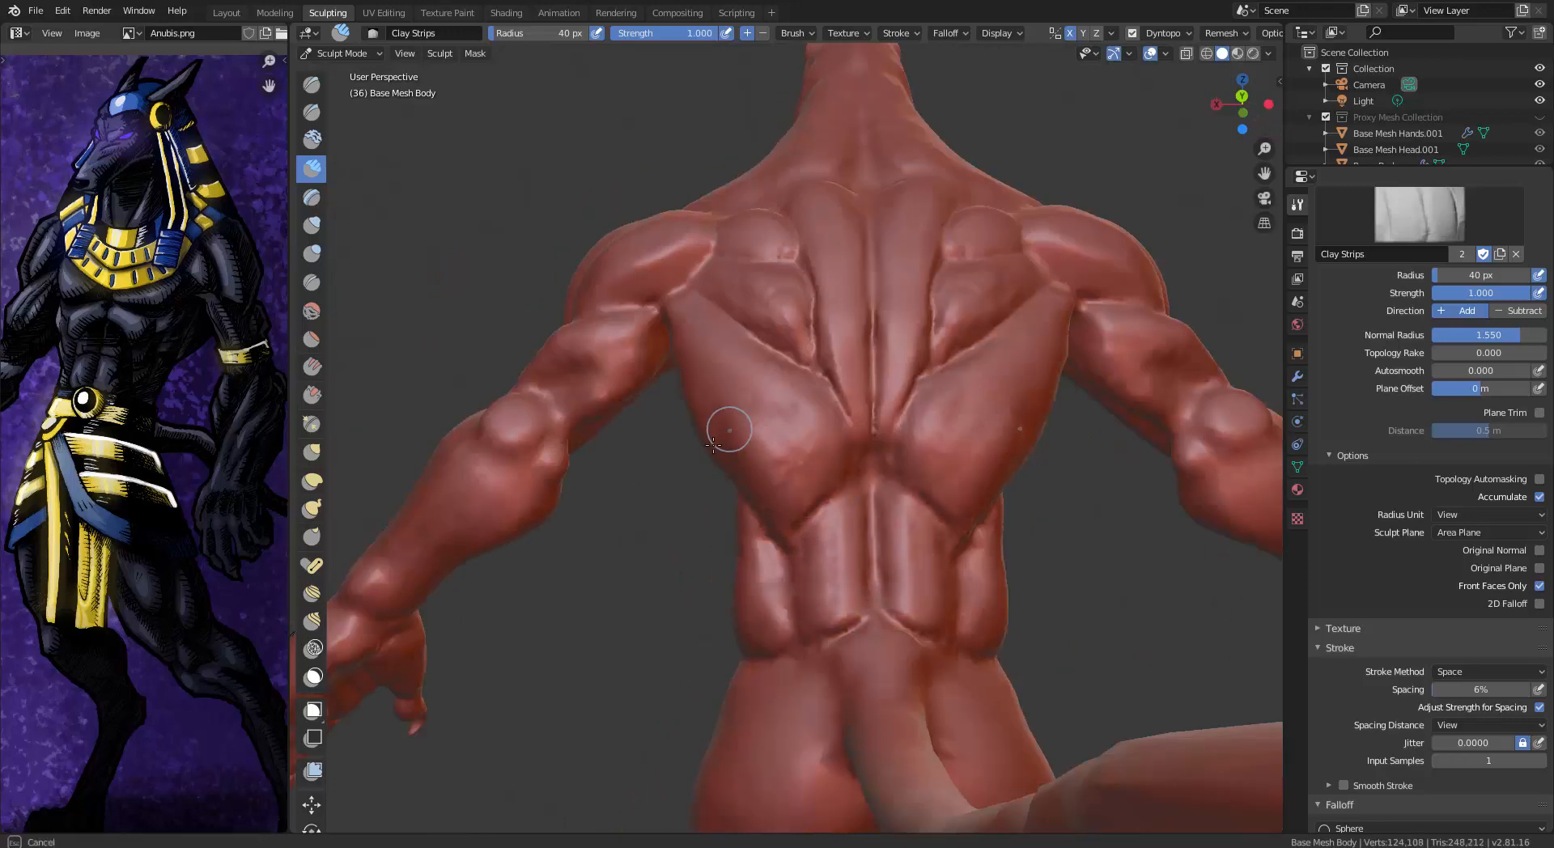
drag(712, 444, 754, 408)
Switch to Flatten/Contrast with a 40 px radius and 0.742 strength and flatten the lats and lower back muscles
key(shift+t)
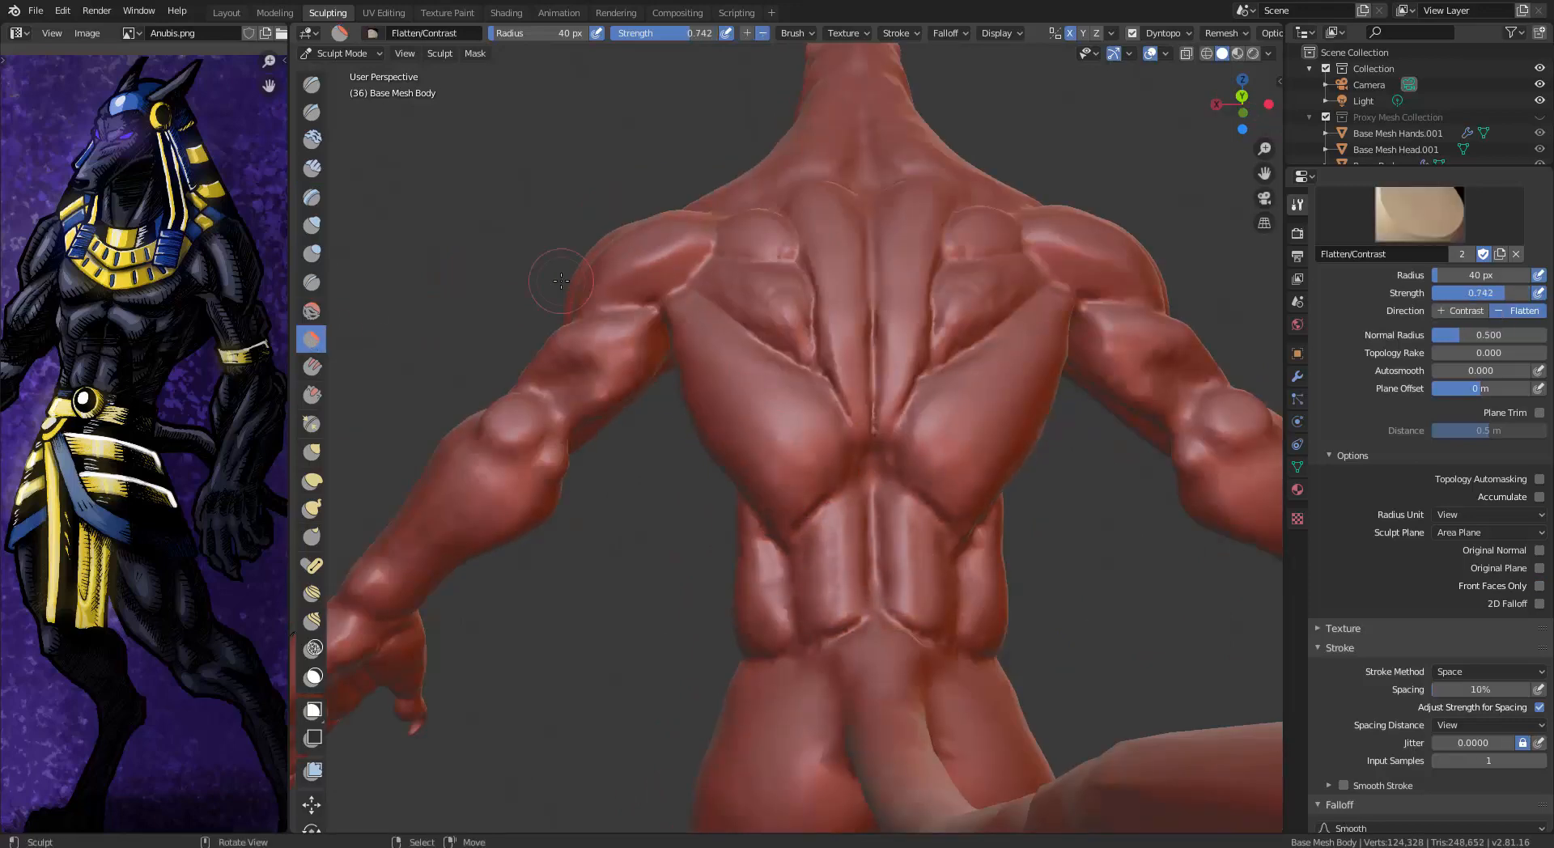
mouse_move(742, 400)
middle_down()
mouse_move(864, 447)
mouse_move(773, 383)
middle_up()
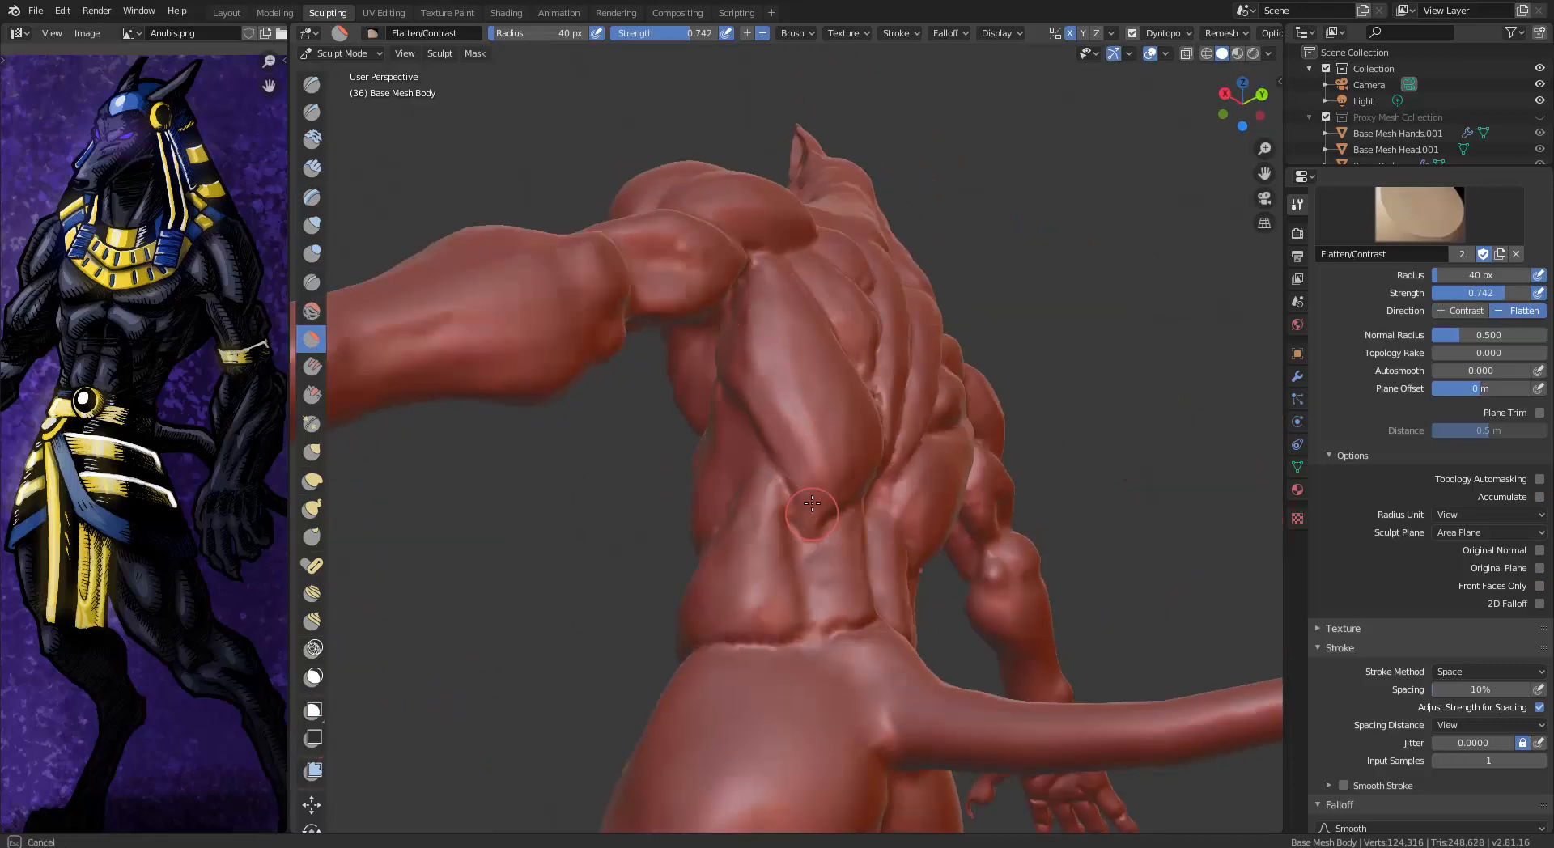
drag(812, 504, 809, 498)
mouse_move(809, 497)
middle_down()
mouse_move(797, 462)
mouse_move(806, 485)
mouse_move(775, 495)
middle_up()
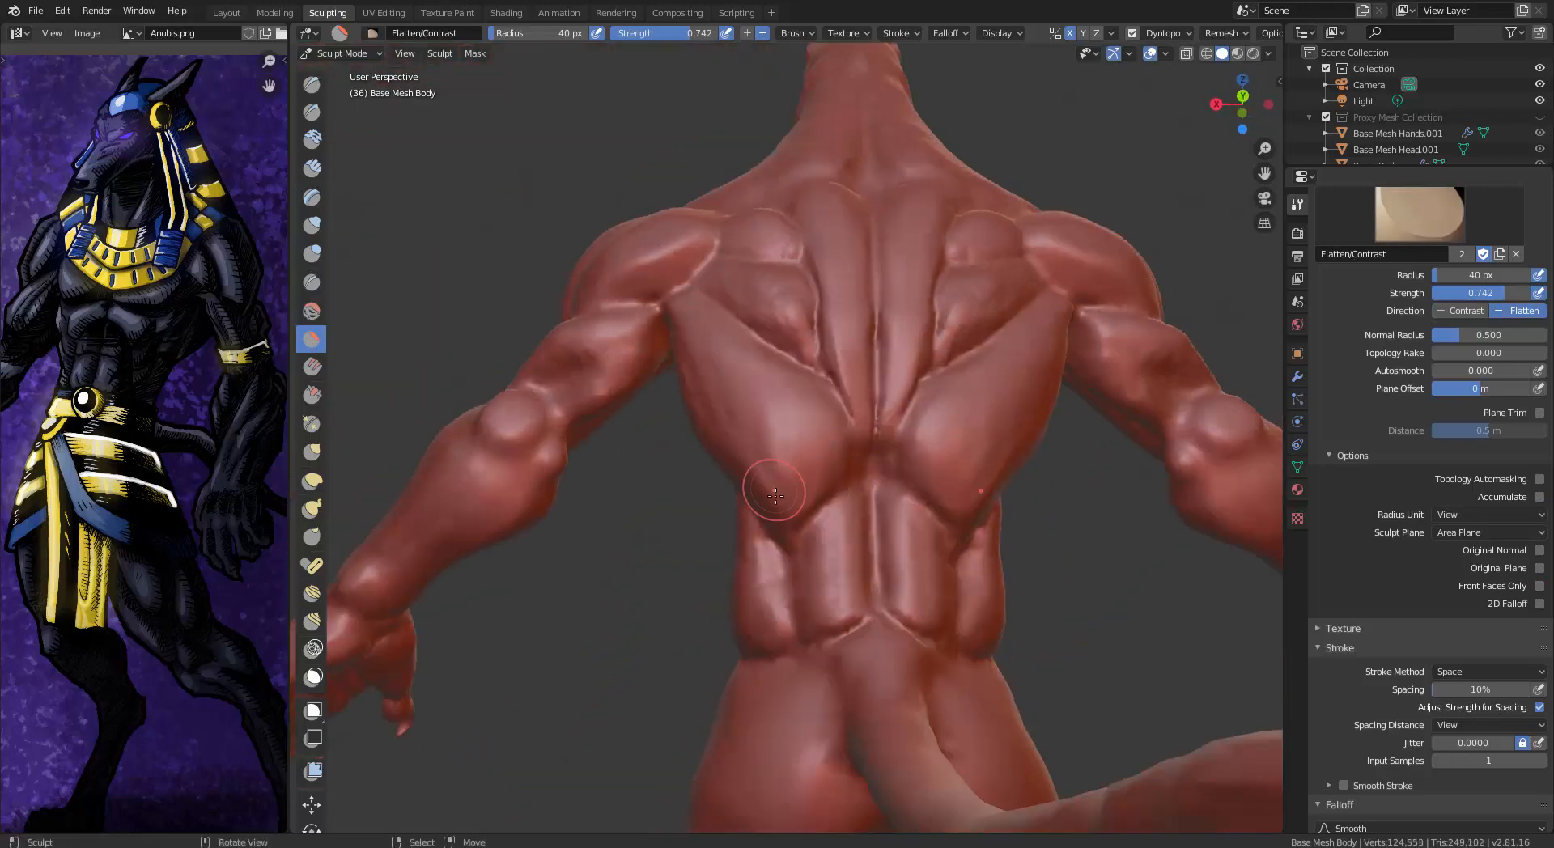
middle_drag(768, 434, 819, 429)
mouse_move(700, 313)
middle_down()
mouse_move(704, 521)
mouse_move(680, 572)
mouse_move(786, 314)
mouse_move(729, 324)
mouse_move(777, 332)
mouse_move(799, 311)
mouse_move(793, 243)
mouse_move(791, 347)
mouse_move(733, 348)
mouse_move(713, 332)
mouse_move(1120, 268)
mouse_move(1110, 229)
mouse_move(884, 354)
mouse_move(1029, 340)
mouse_move(930, 315)
middle_up()
Switch to Clay Strips with a 17 px radius and 1.000 strength and build up the collarbones and the adjoining front deltoid fibres
click(312, 167)
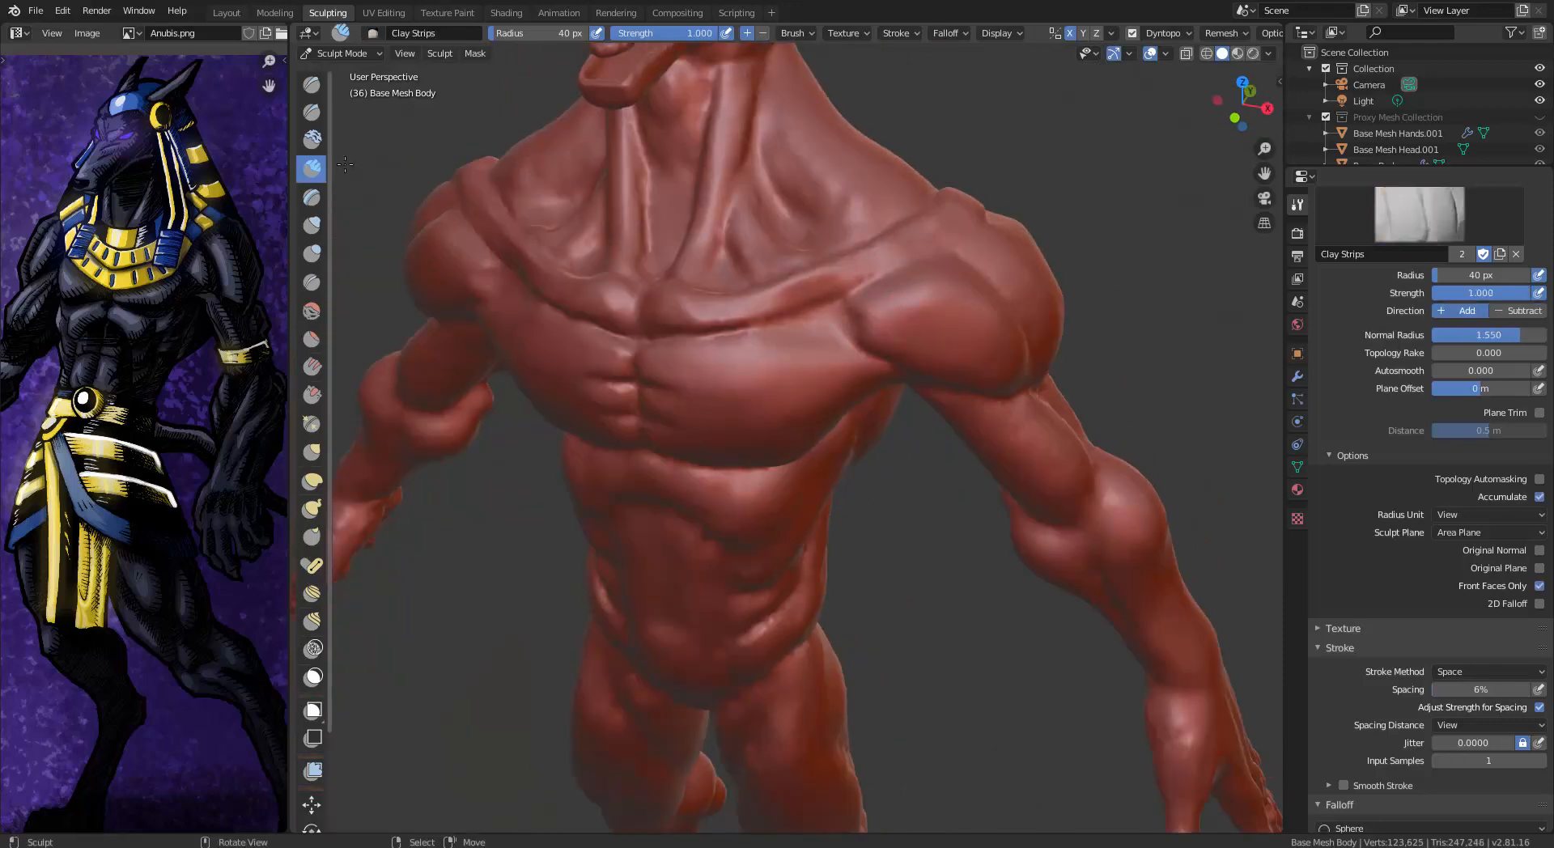
mouse_move(933, 261)
middle_down()
mouse_move(912, 346)
mouse_move(979, 526)
mouse_move(947, 227)
mouse_move(825, 273)
mouse_move(887, 296)
middle_up()
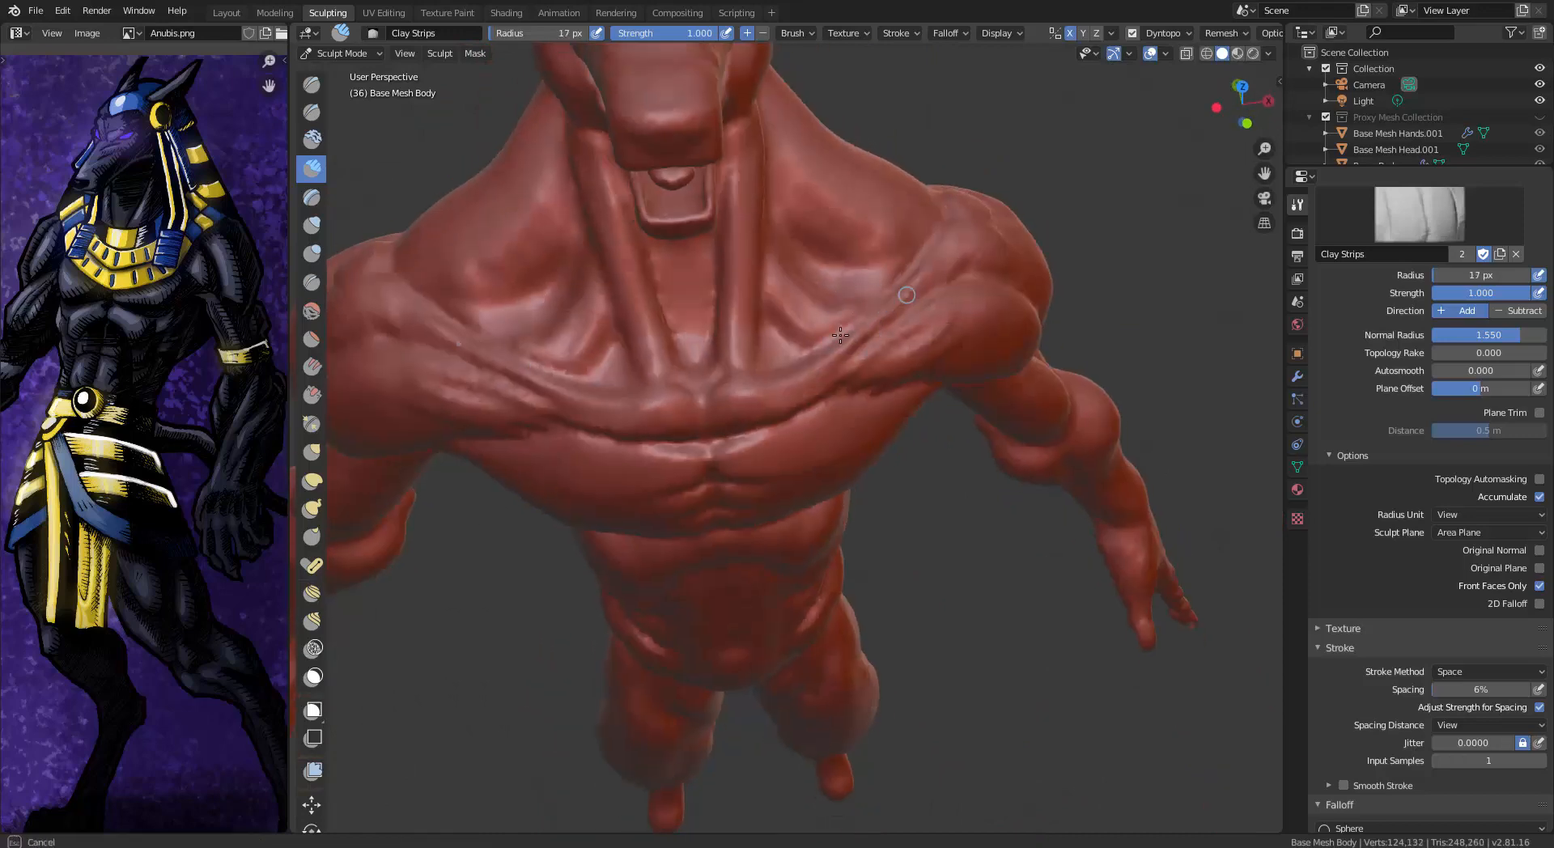
mouse_move(749, 416)
middle_down()
mouse_move(909, 222)
mouse_move(960, 320)
mouse_move(847, 298)
mouse_move(833, 279)
mouse_move(749, 276)
middle_up()
Cut the collarbones' lower edges with Draw Sharp at a 17 px radius and 0.500 strength and flatten the surrounding forms with Flatten/Contrast
key(shift+t)
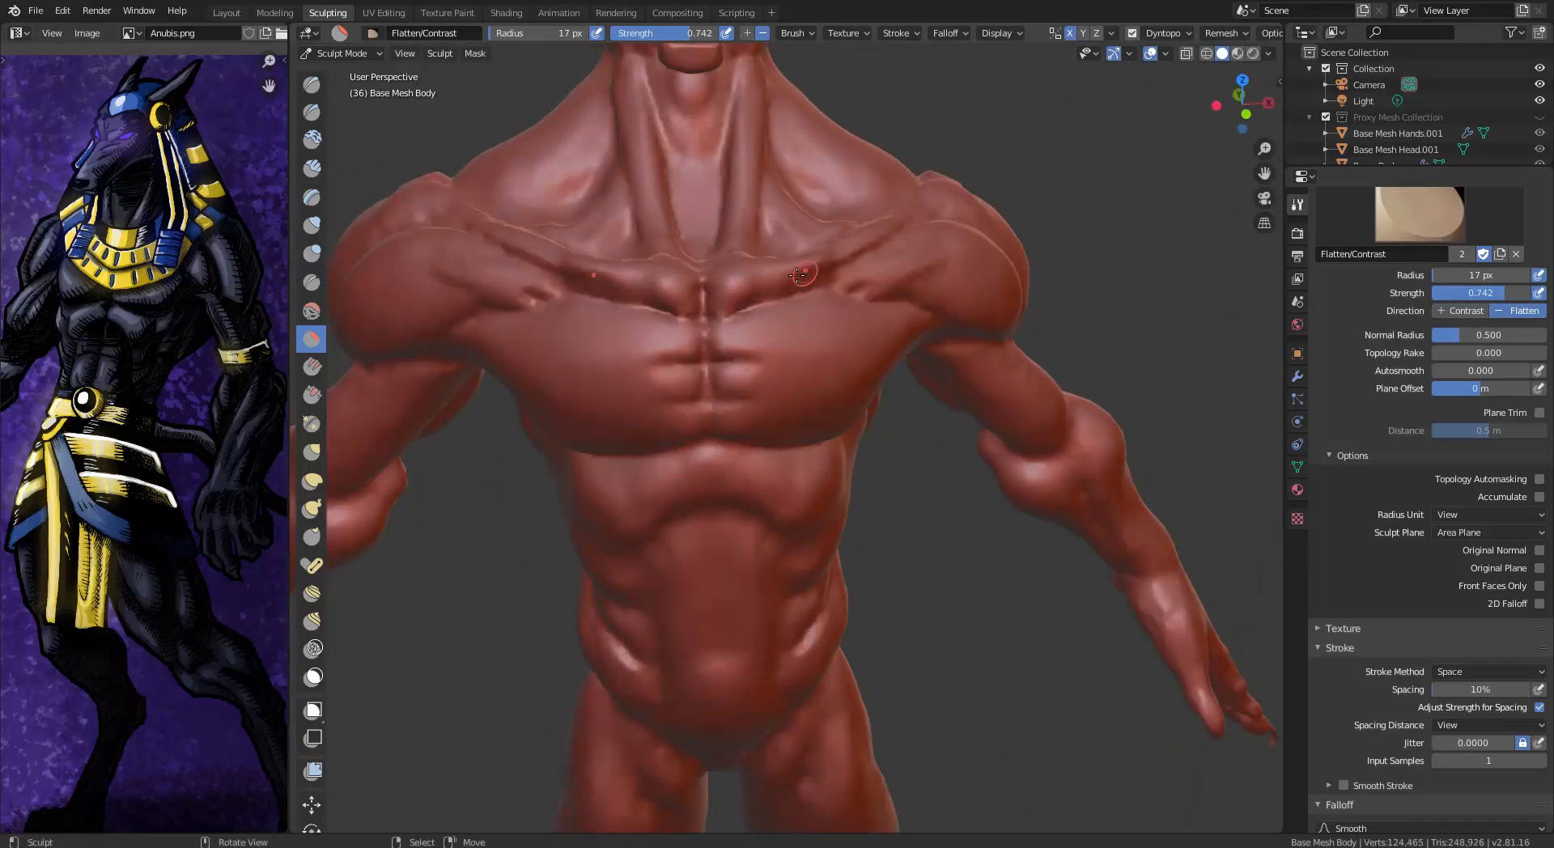
click(312, 112)
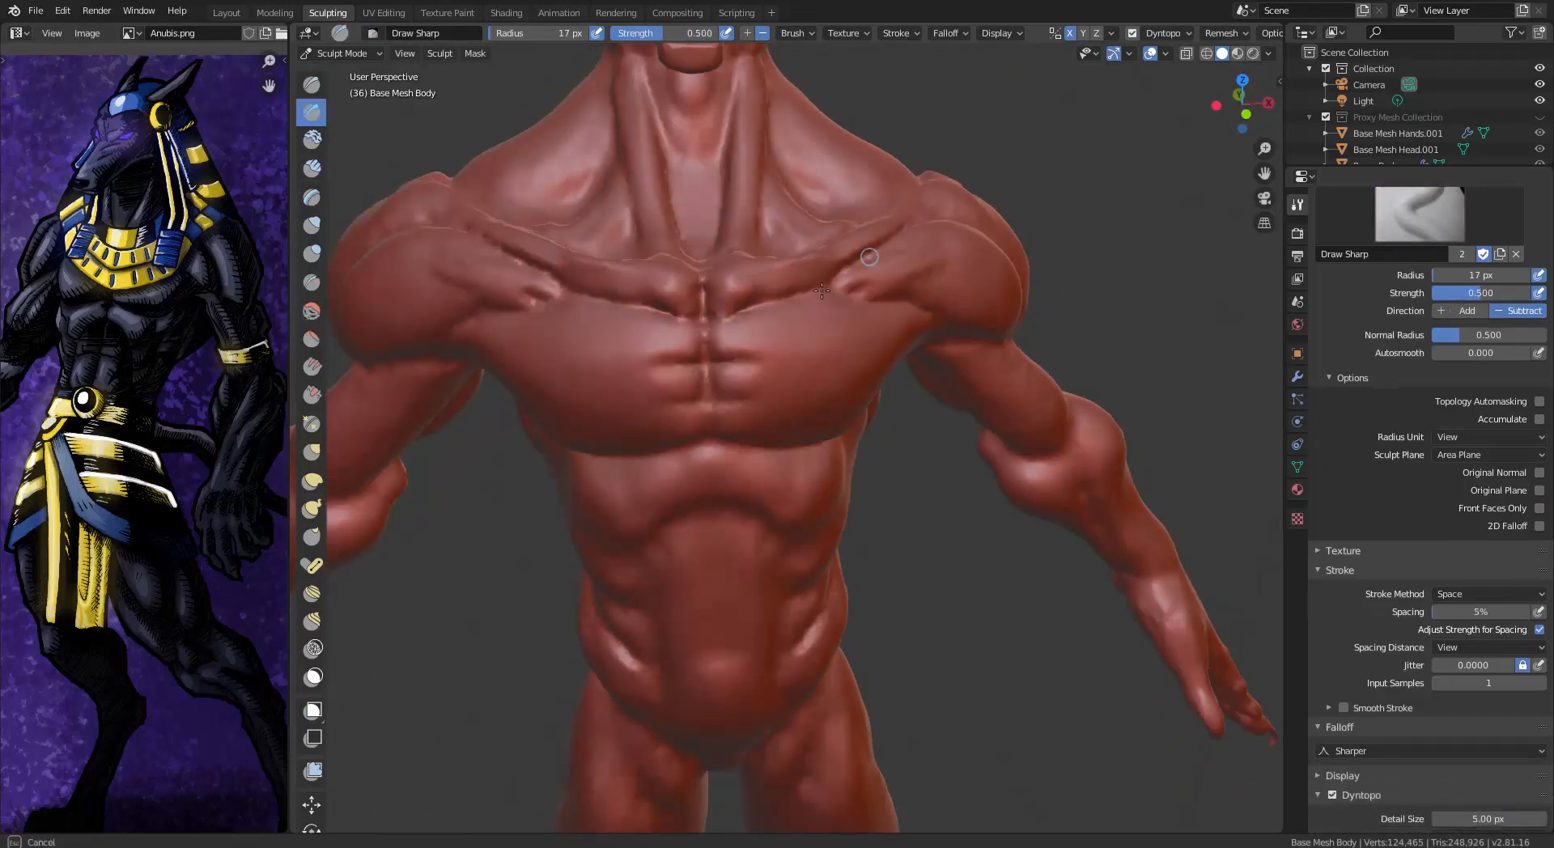
mouse_move(731, 310)
middle_down()
mouse_move(898, 219)
mouse_move(822, 297)
middle_up()
key(shift+t)
middle_drag(935, 293, 998, 245)
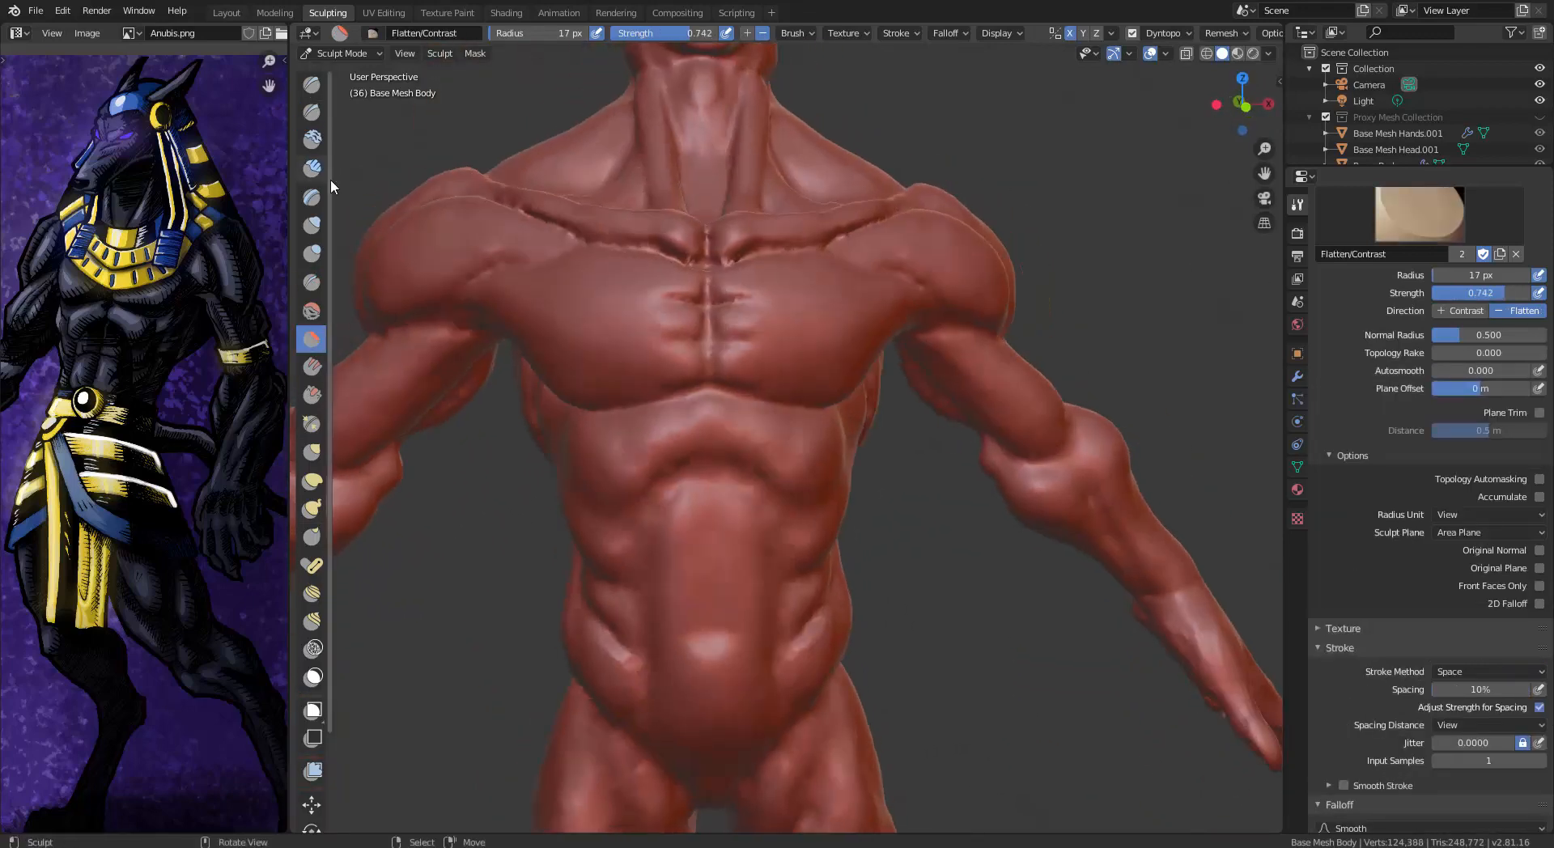
Switch to Draw Sharp with a 17 px radius and 0.500 strength and carve horizontal grooves across the chest muscles
click(312, 112)
mouse_move(863, 301)
middle_down()
mouse_move(931, 346)
mouse_move(793, 338)
middle_up()
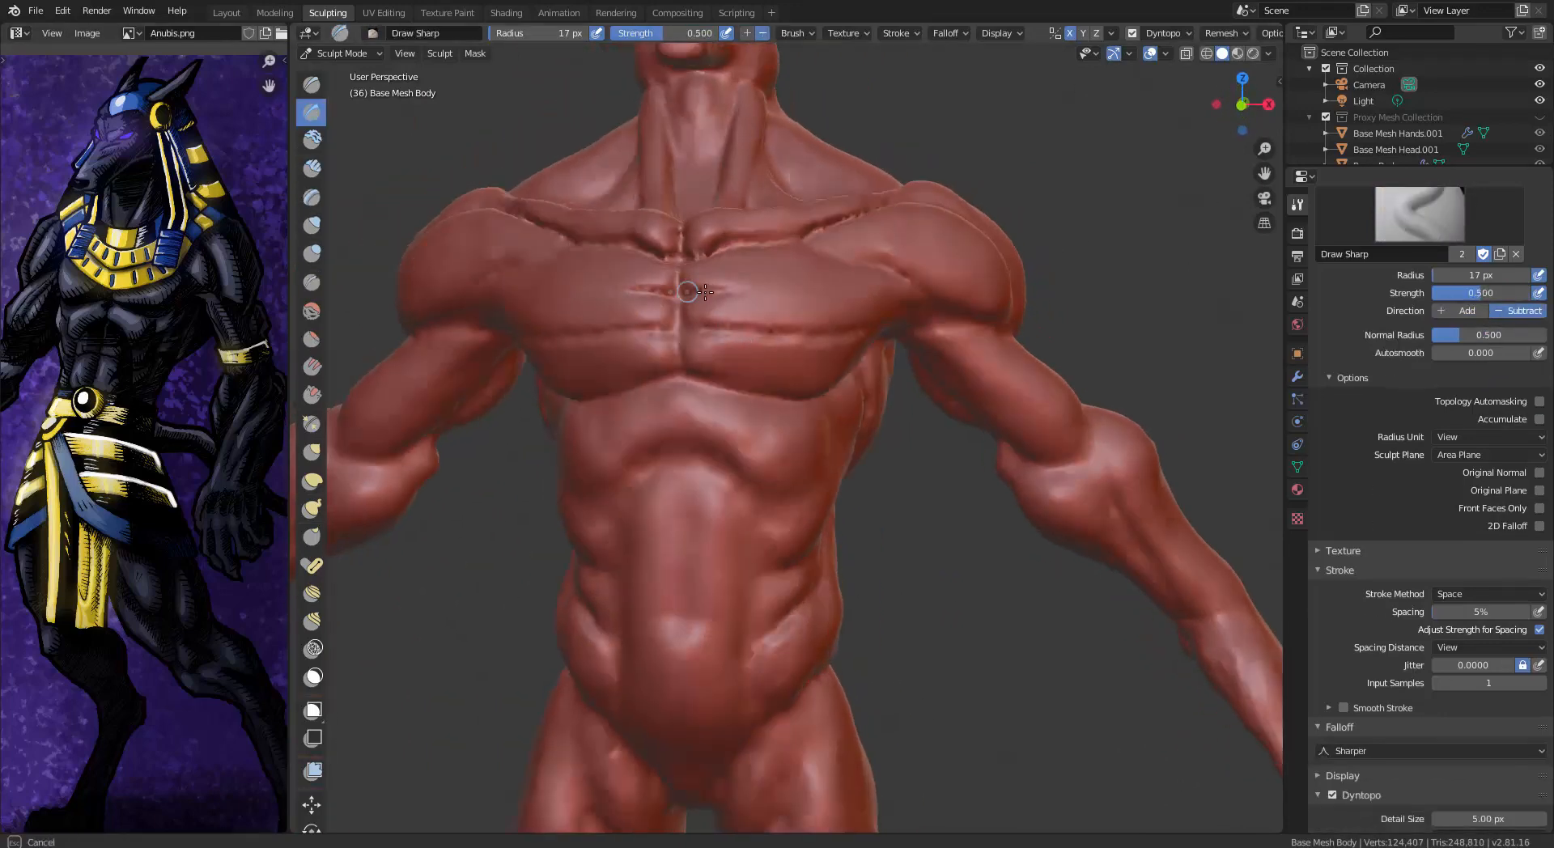
mouse_move(705, 292)
middle_down()
mouse_move(869, 319)
mouse_move(935, 372)
mouse_move(959, 446)
middle_up()
mouse_move(911, 575)
middle_down()
mouse_move(797, 337)
mouse_move(817, 389)
mouse_move(809, 364)
mouse_move(801, 453)
mouse_move(917, 361)
mouse_move(841, 340)
middle_up()
Switch to Snake Hook with a 172 px radius and 1.000 strength and reshape the outer chest and armpit
click(313, 508)
drag(891, 357, 884, 303)
mouse_move(884, 303)
middle_down()
mouse_move(915, 324)
mouse_move(974, 320)
mouse_move(843, 295)
mouse_move(947, 348)
middle_up()
drag(896, 421, 888, 393)
middle_drag(898, 381, 867, 299)
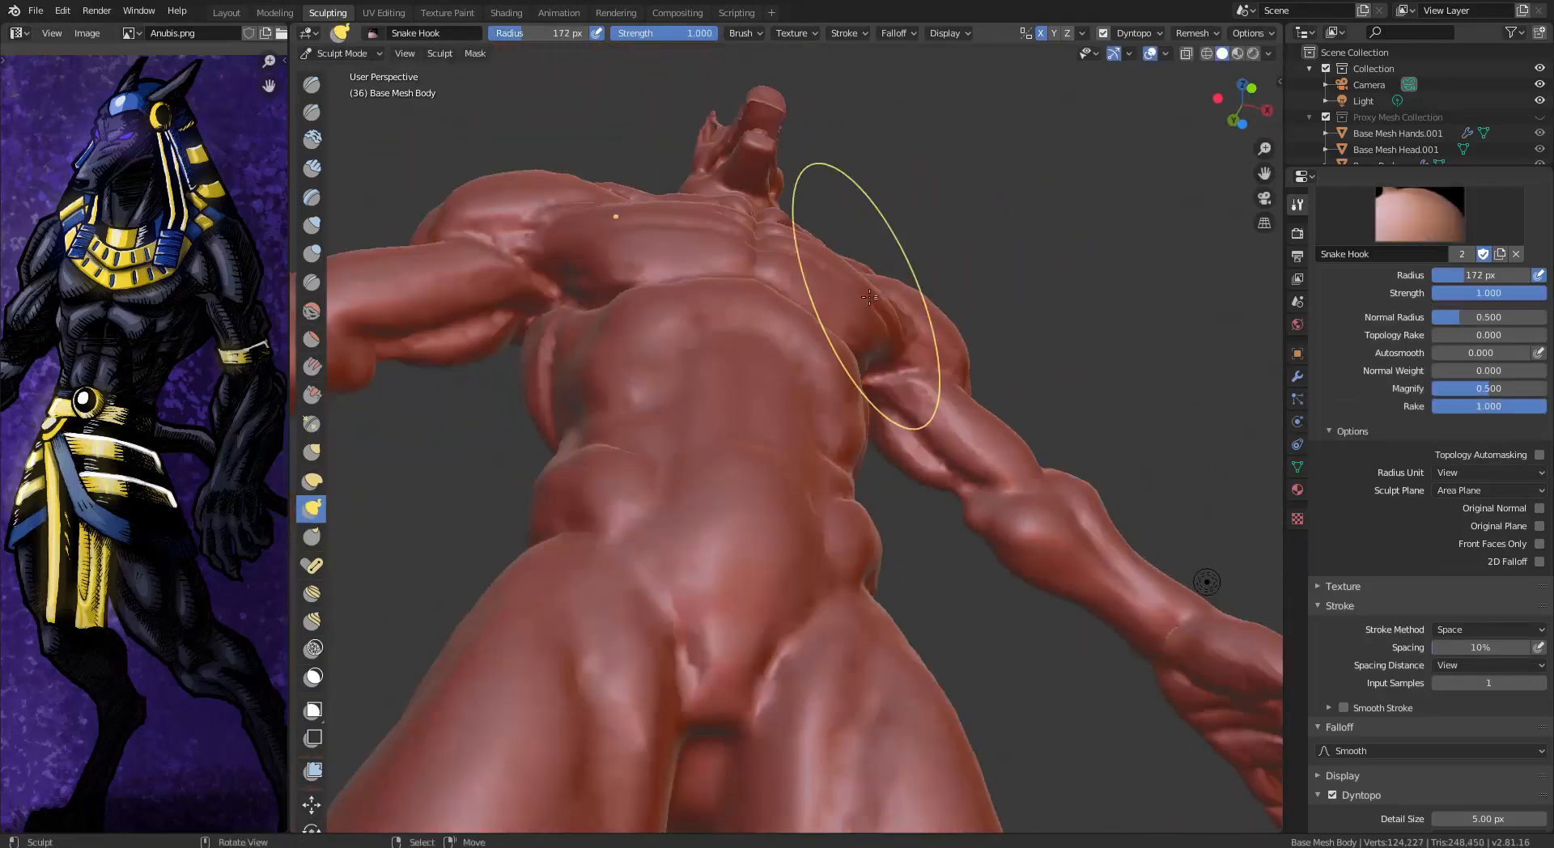
mouse_move(1157, 251)
middle_down()
mouse_move(1182, 326)
mouse_move(1141, 299)
middle_up()
middle_drag(879, 429, 848, 500)
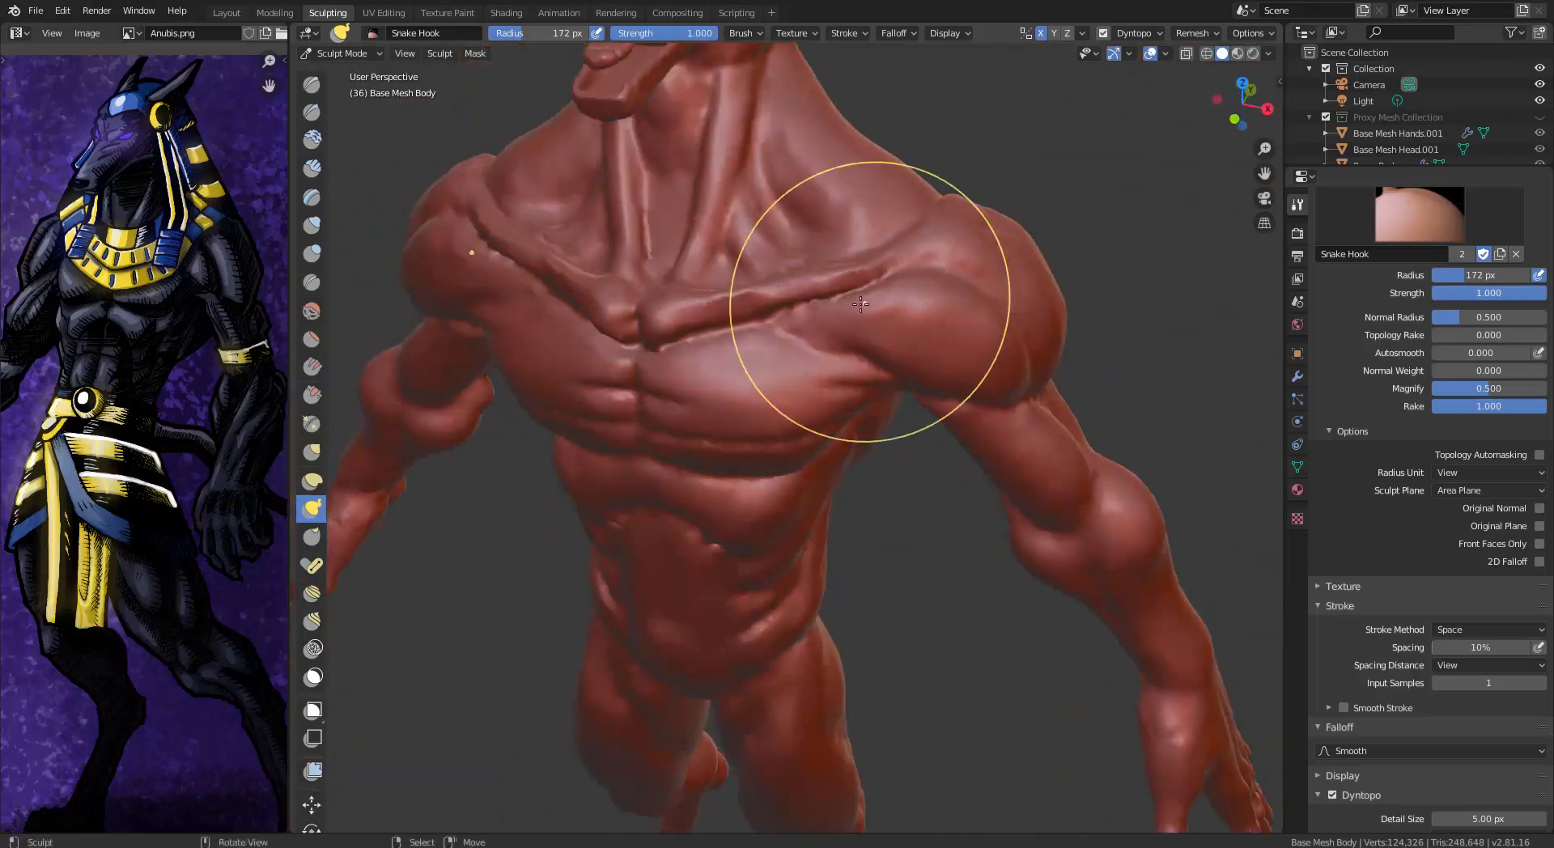
Switch to Clay Strips with a 28 px radius and 0.484 strength and sculpt the rib cage arch and the uppermost abdominal muscles
key(f)
click(830, 271)
mouse_move(715, 301)
middle_down()
mouse_move(896, 410)
mouse_move(888, 352)
middle_up()
click(312, 169)
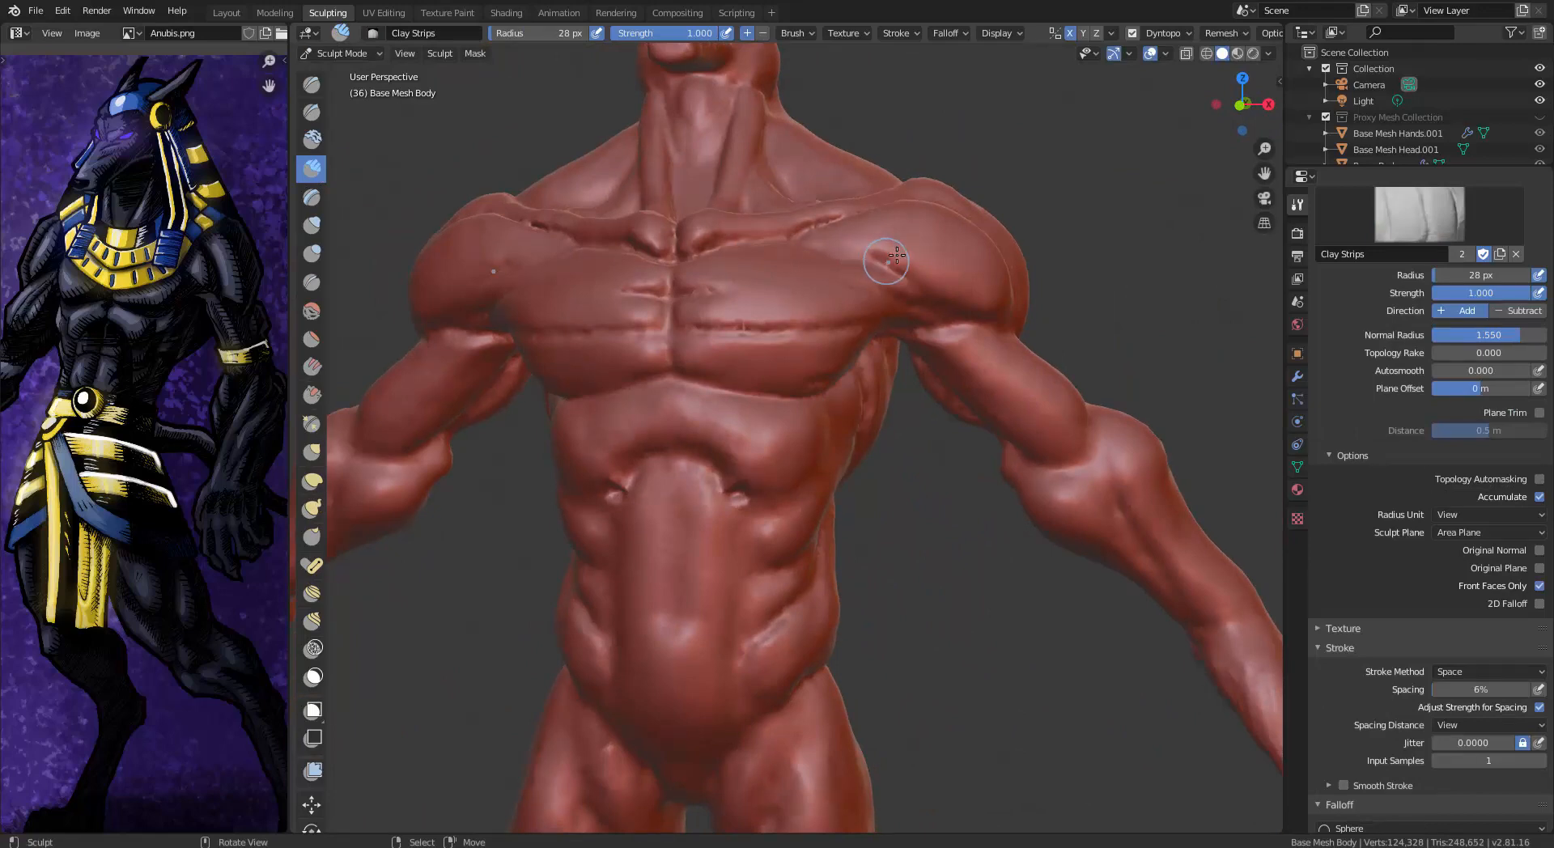
drag(1513, 293, 1464, 293)
scroll(825, 361, up, 2)
drag(629, 394, 643, 375)
middle_drag(643, 374, 810, 306)
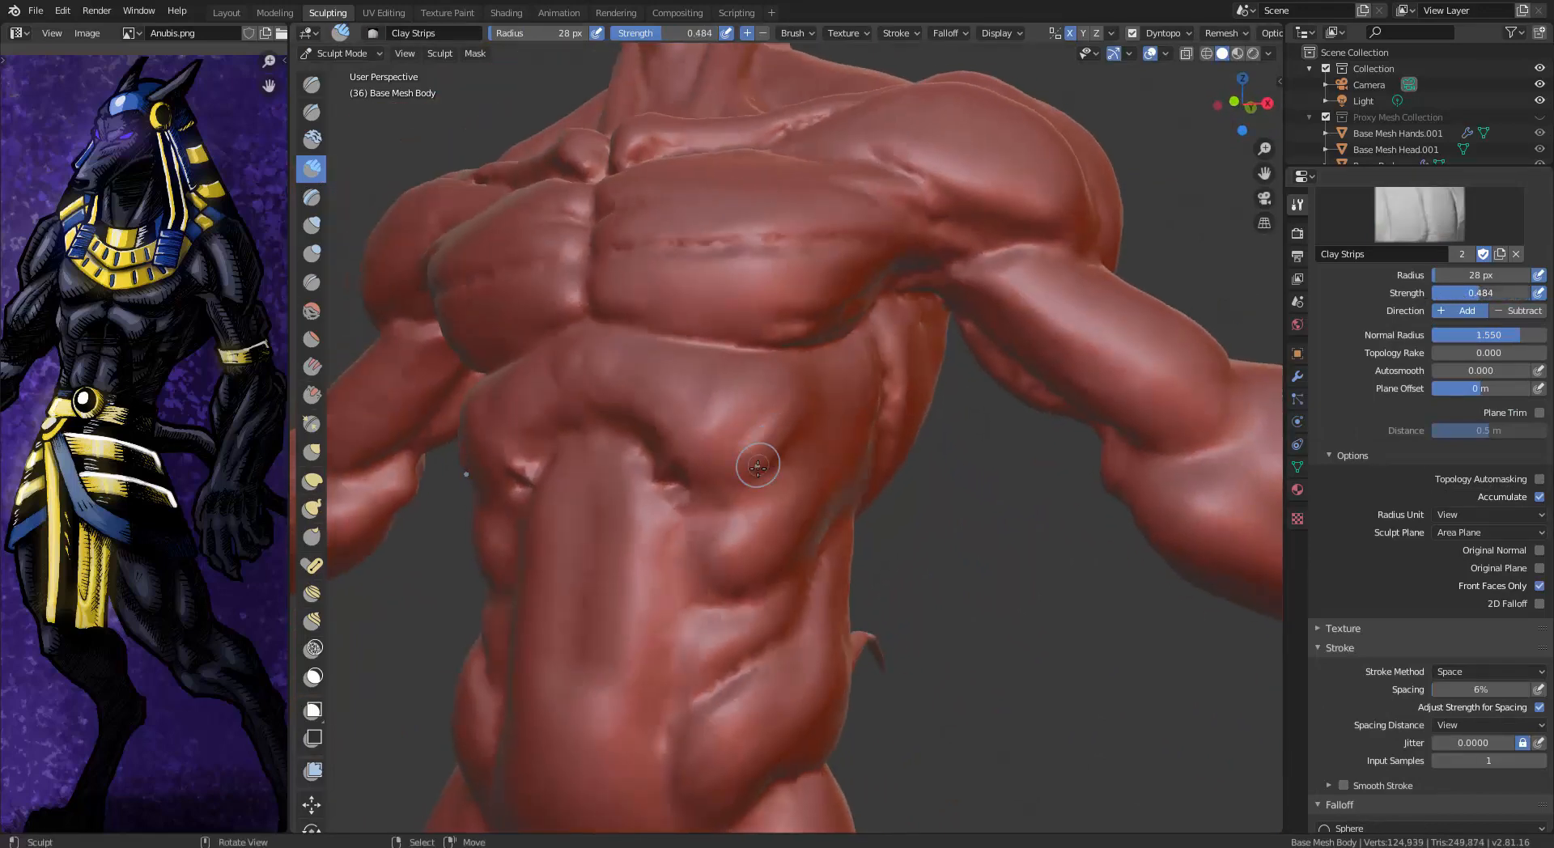
middle_drag(757, 467, 704, 450)
drag(704, 449, 698, 442)
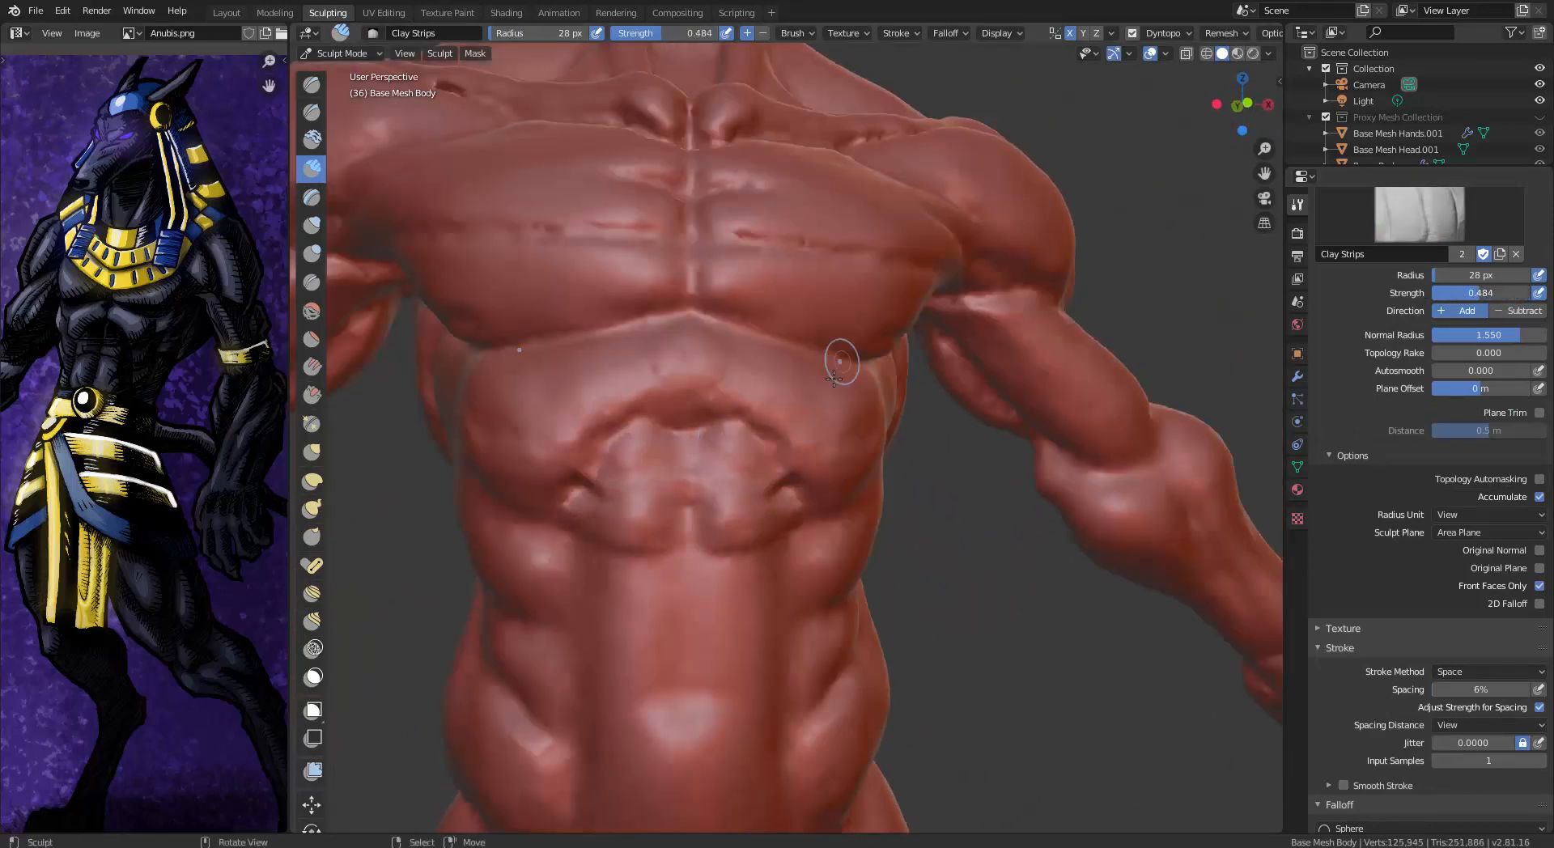
Sculpt the paired abdominal segments down the belly with Clay Strips and carve the grooves between them
middle_drag(833, 379, 821, 367)
drag(708, 456, 697, 469)
mouse_move(761, 504)
middle_down()
mouse_move(731, 510)
mouse_move(804, 348)
middle_up()
drag(788, 406, 759, 374)
mouse_move(759, 374)
middle_down()
mouse_move(688, 372)
mouse_move(757, 384)
middle_up()
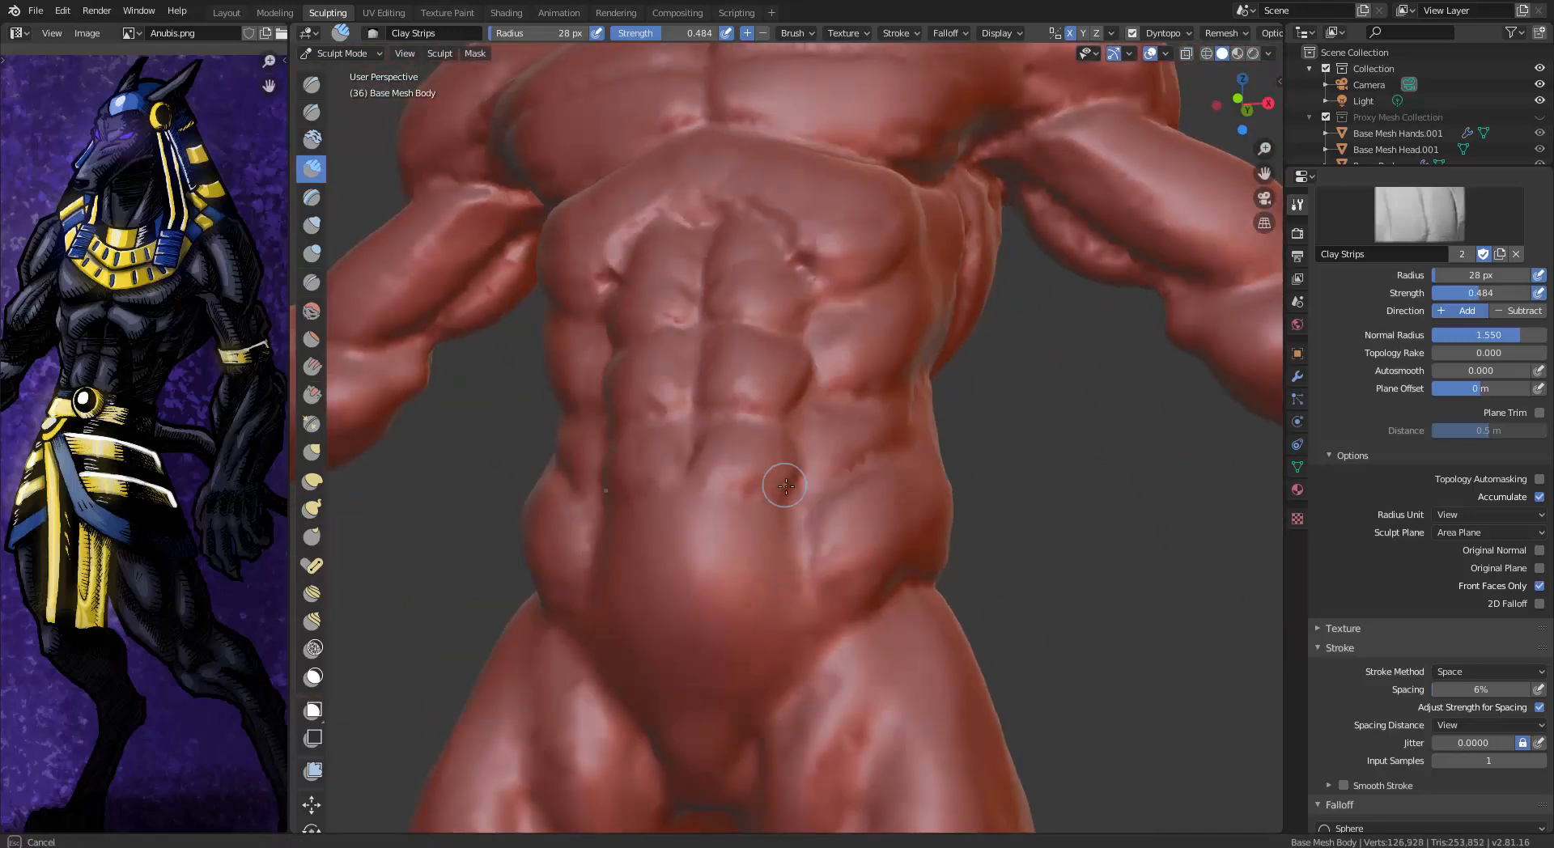
ctrl+drag(790, 458, 795, 473)
mouse_move(769, 478)
middle_down()
mouse_move(857, 518)
mouse_move(761, 567)
middle_up()
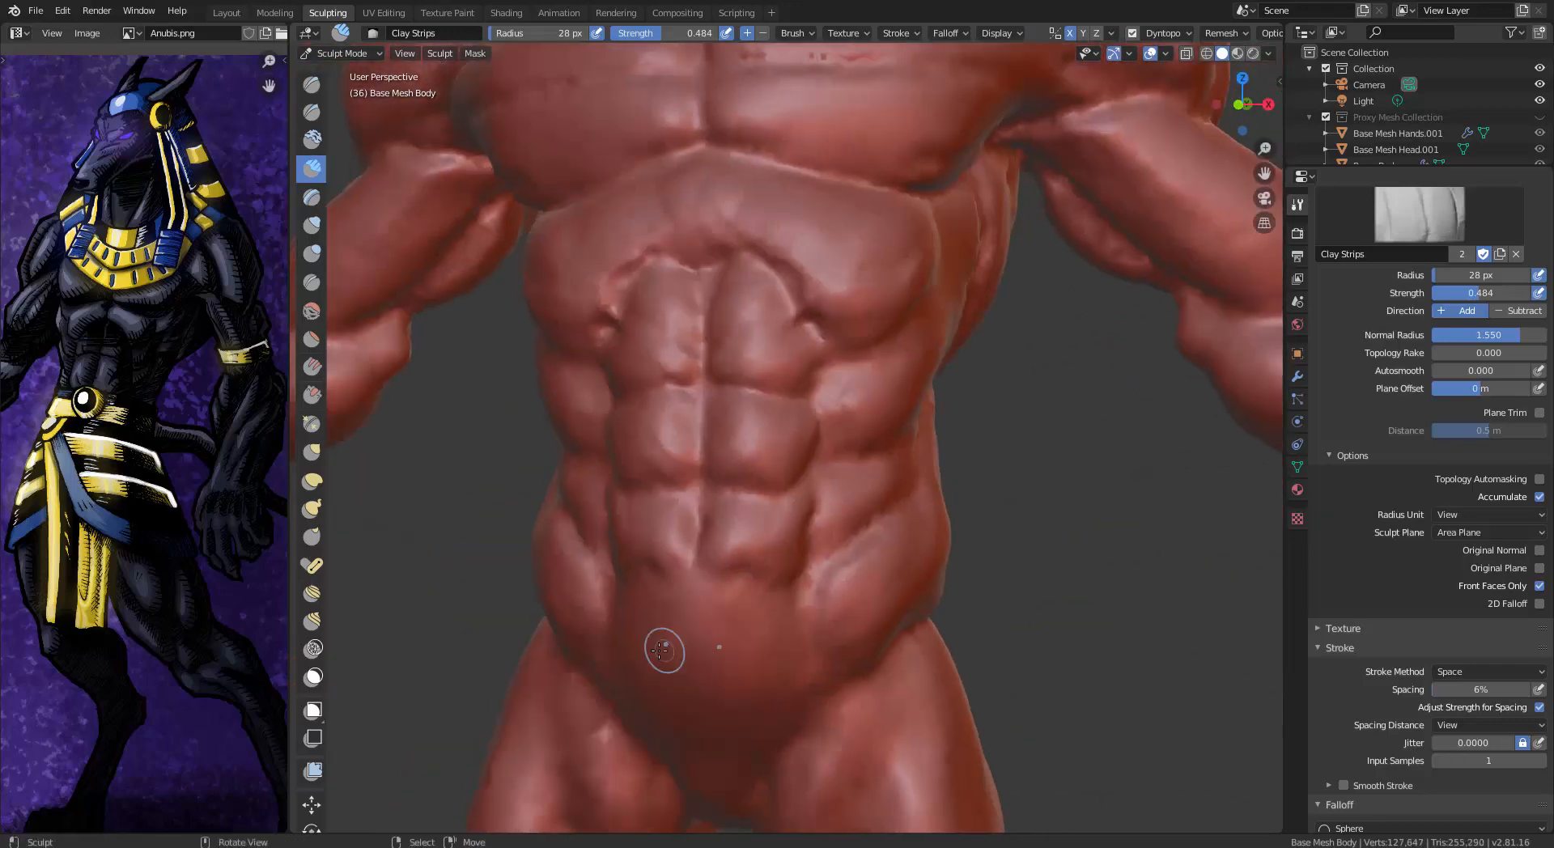
Smooth the rib cage arch and abdominal segments and refine the vertical midline and side forms of the abdomen
shift+middle_drag(663, 649, 696, 684)
shift+drag(787, 298, 825, 356)
drag(720, 344, 719, 591)
drag(830, 560, 828, 541)
middle_drag(878, 458, 810, 463)
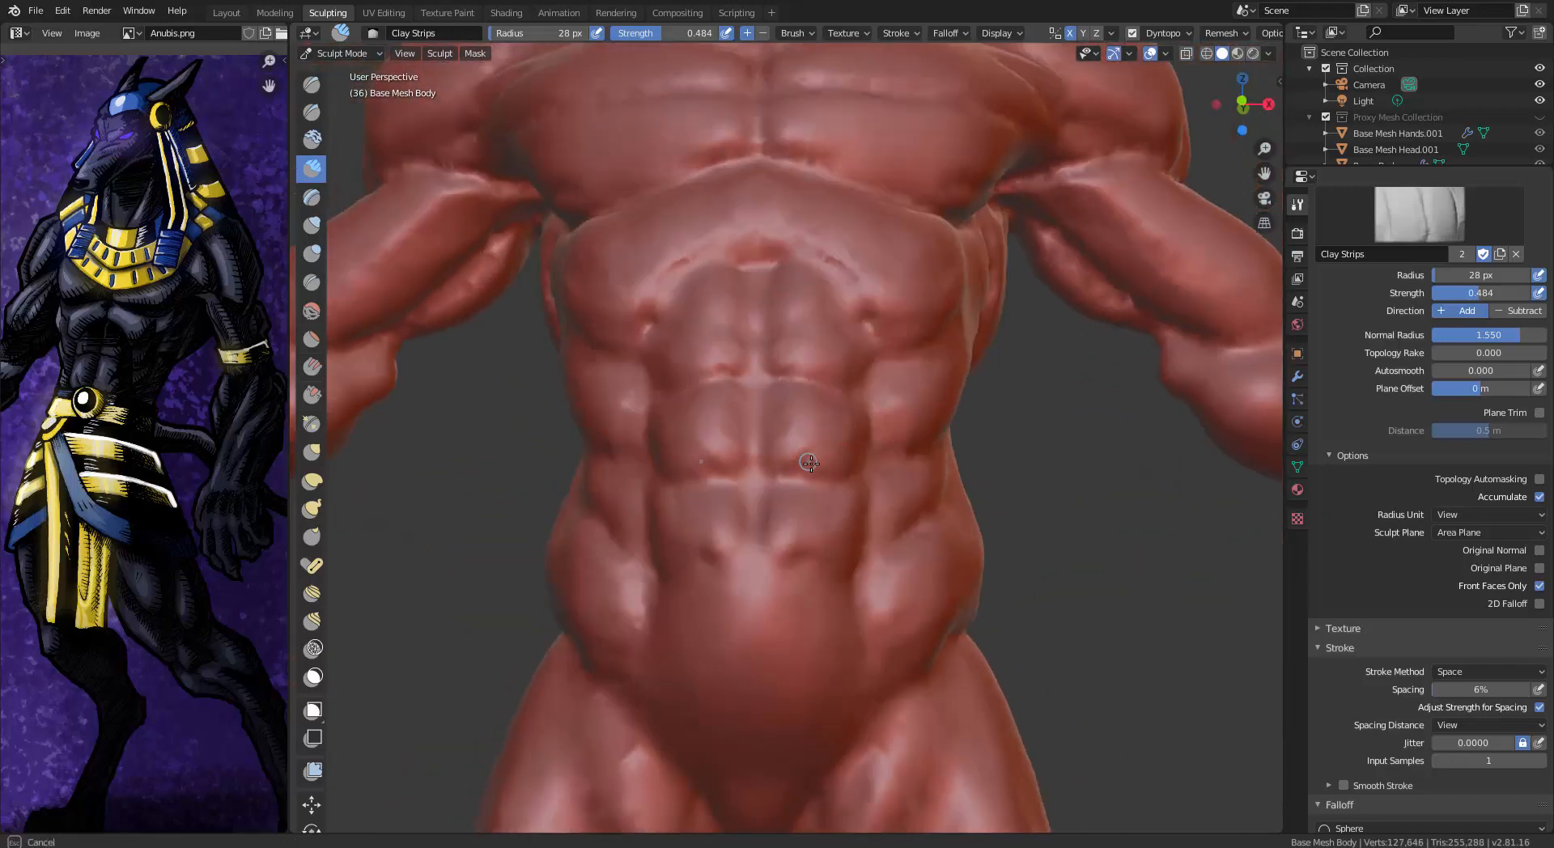
middle_drag(865, 509, 688, 498)
Switch to Draw Sharp with a 28 px radius and 0.500 strength and cut the groove between the rib cage and the lat
click(312, 112)
drag(867, 178, 887, 302)
mouse_move(821, 344)
middle_down()
mouse_move(808, 261)
mouse_move(909, 104)
middle_up()
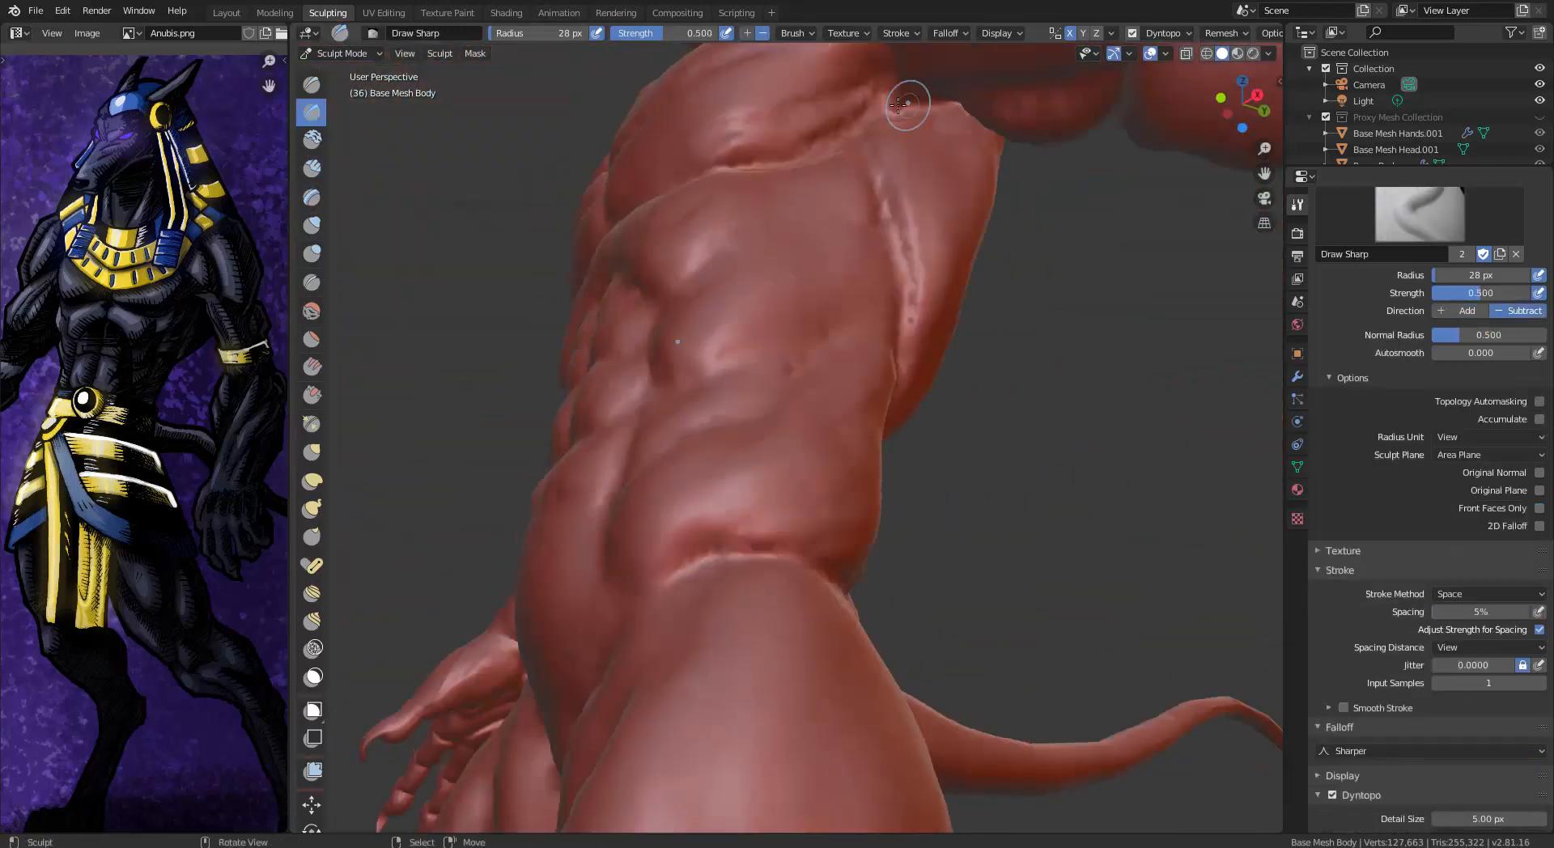
drag(909, 103, 920, 357)
scroll(923, 344, up, 2)
middle_drag(794, 415, 786, 235)
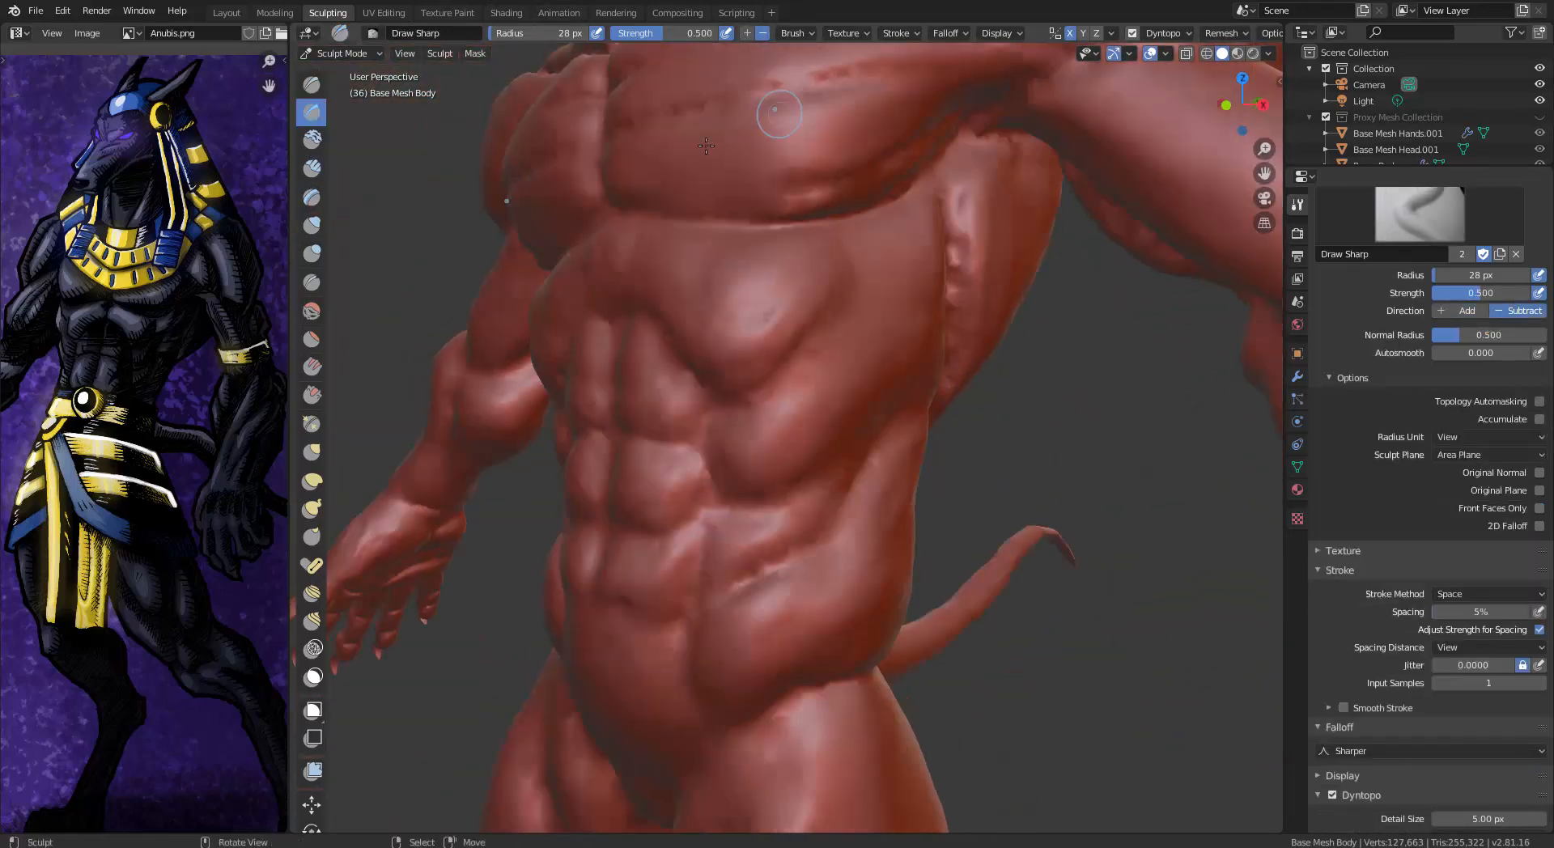
Switch to Flatten/Contrast with a 48 px radius and 0.742 strength and flatten the front and side of the rib cage
key(shift+t)
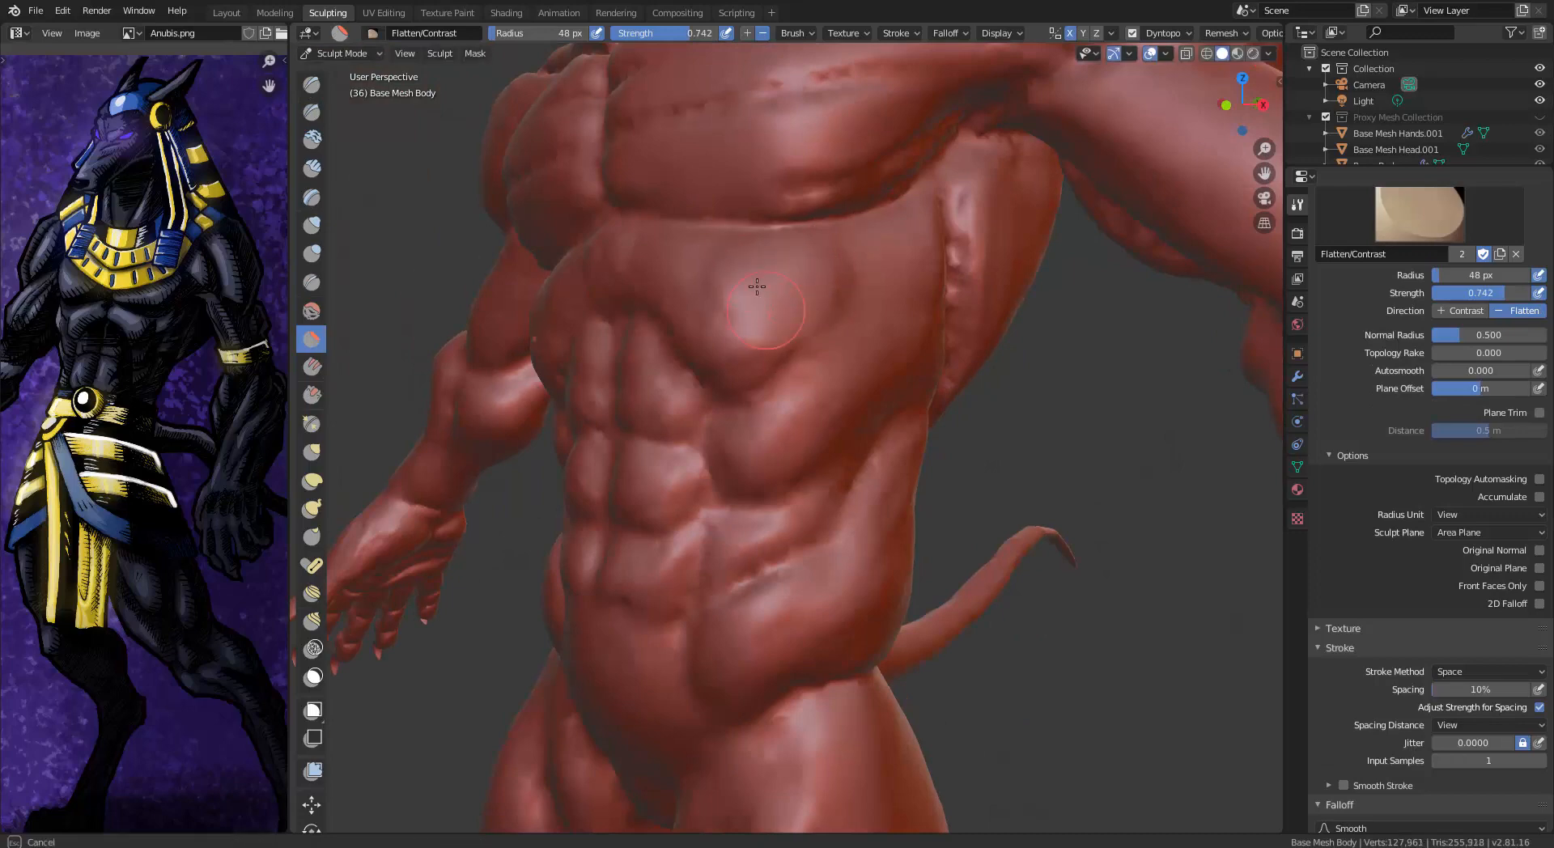
middle_drag(806, 288, 825, 327)
drag(715, 276, 872, 255)
middle_drag(873, 256, 833, 212)
drag(826, 250, 838, 255)
mouse_move(838, 255)
middle_down()
mouse_move(777, 283)
mouse_move(810, 331)
mouse_move(765, 322)
middle_up()
mouse_move(755, 319)
mouse_down()
mouse_move(737, 290)
mouse_move(750, 354)
mouse_up()
mouse_move(750, 355)
middle_down()
mouse_move(830, 341)
mouse_move(763, 340)
middle_up()
Switch to Draw Sharp with a 10 px radius and 0.500 strength and sharpen the rib cage arch above the abdominals
click(311, 112)
middle_drag(880, 350, 862, 332)
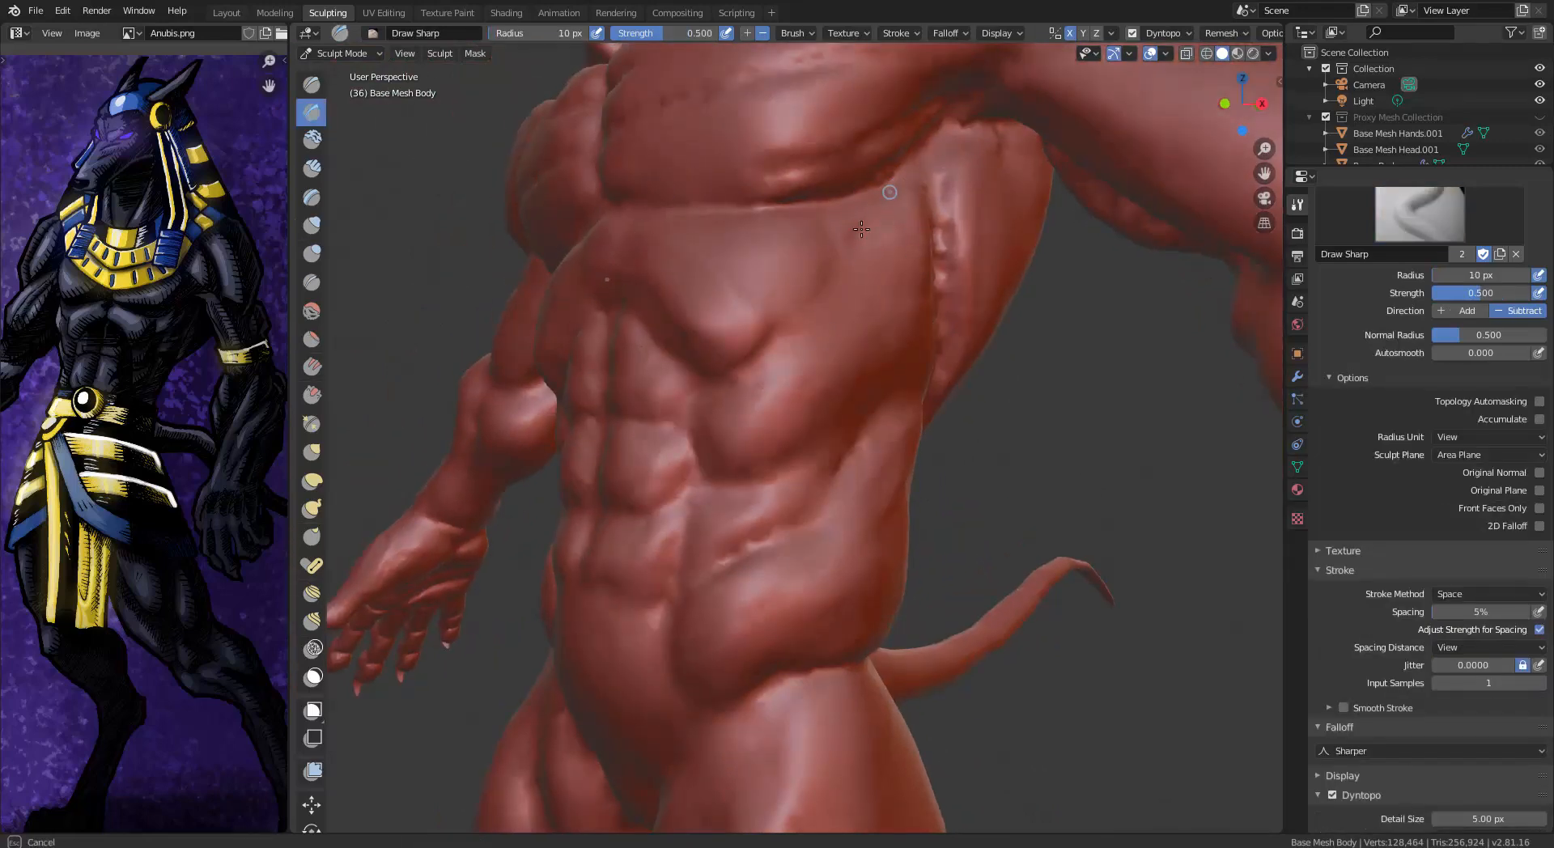
middle_drag(803, 253, 851, 403)
middle_drag(884, 199, 772, 141)
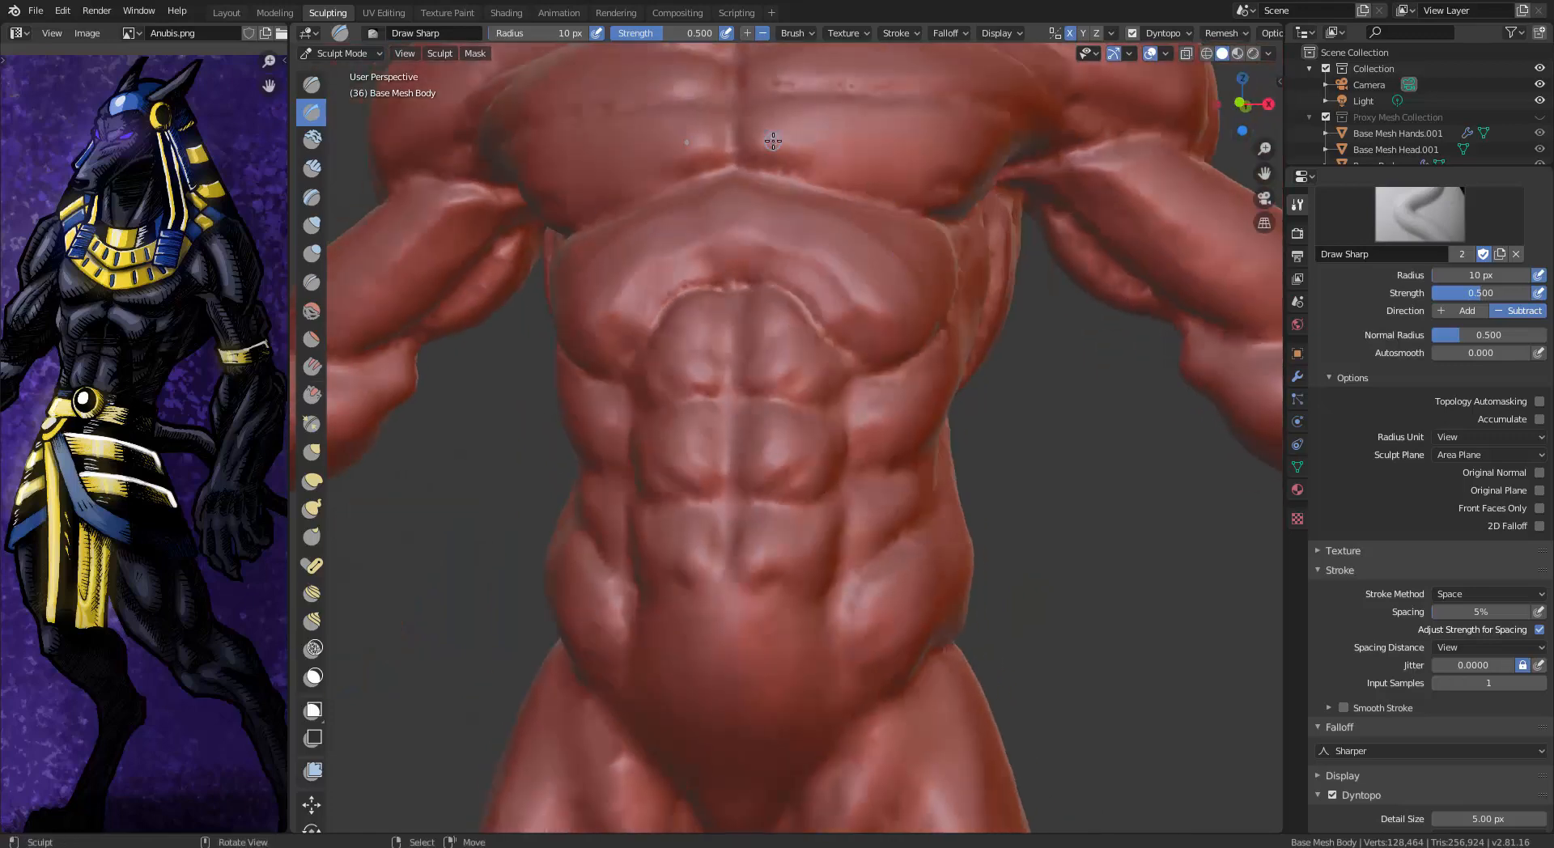
Carve the horizontal and vertical grooves between the abdominal segments with Draw Sharp
drag(792, 403, 746, 399)
middle_drag(837, 405, 782, 418)
drag(782, 418, 754, 463)
middle_drag(754, 469, 806, 495)
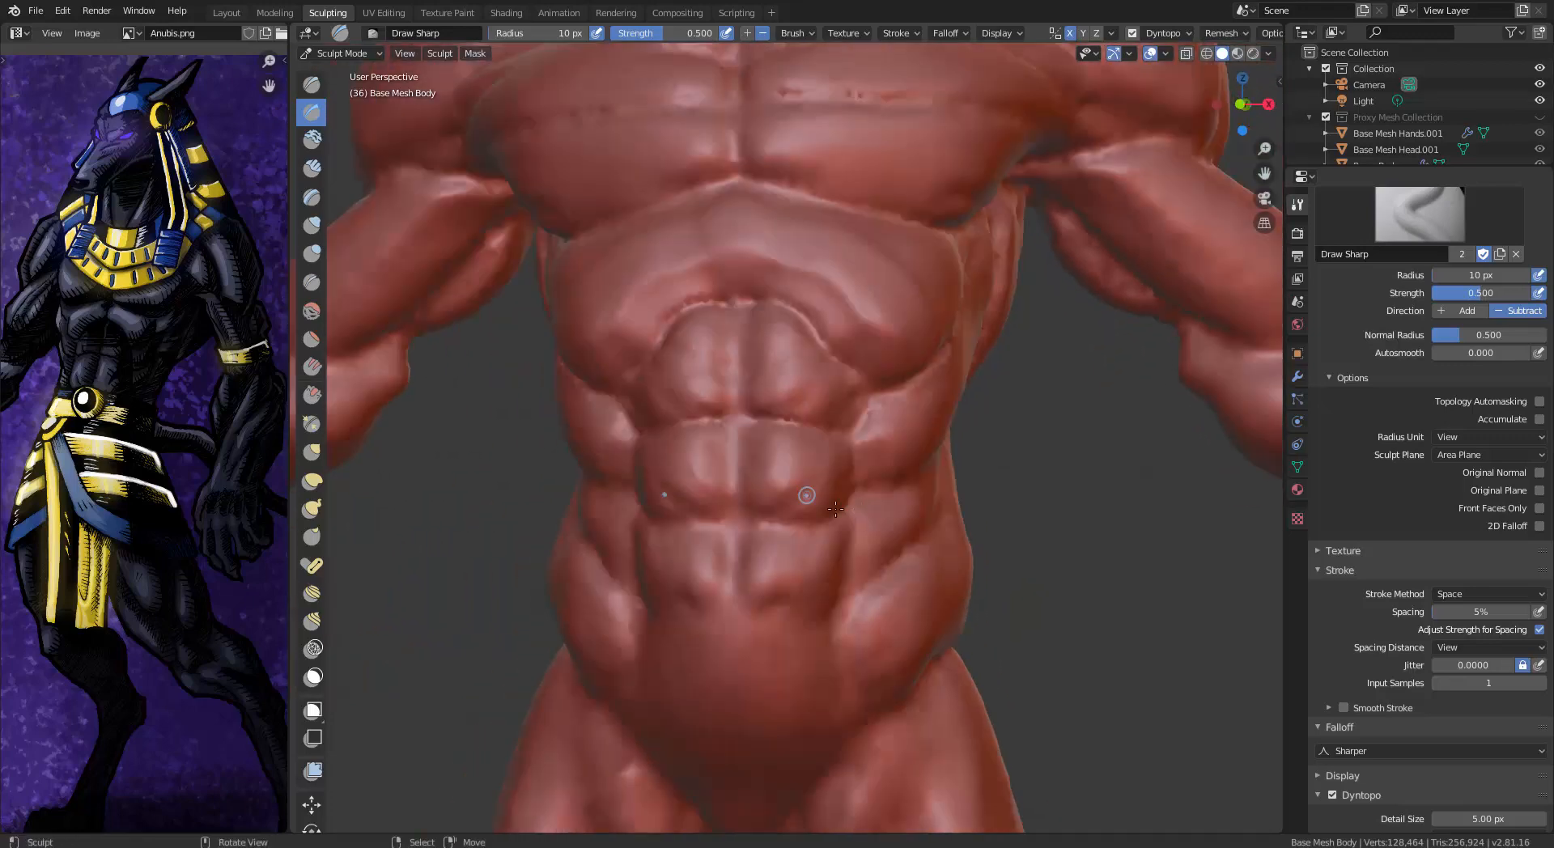
drag(806, 495, 749, 502)
mouse_move(809, 506)
middle_down()
mouse_move(753, 526)
mouse_move(741, 555)
middle_up()
drag(735, 566, 667, 562)
middle_drag(792, 577, 733, 627)
Switch to Clay Strips with a 10 px radius and 0.484 strength and add clay below the lowest abdominal segments at the midline
key(c)
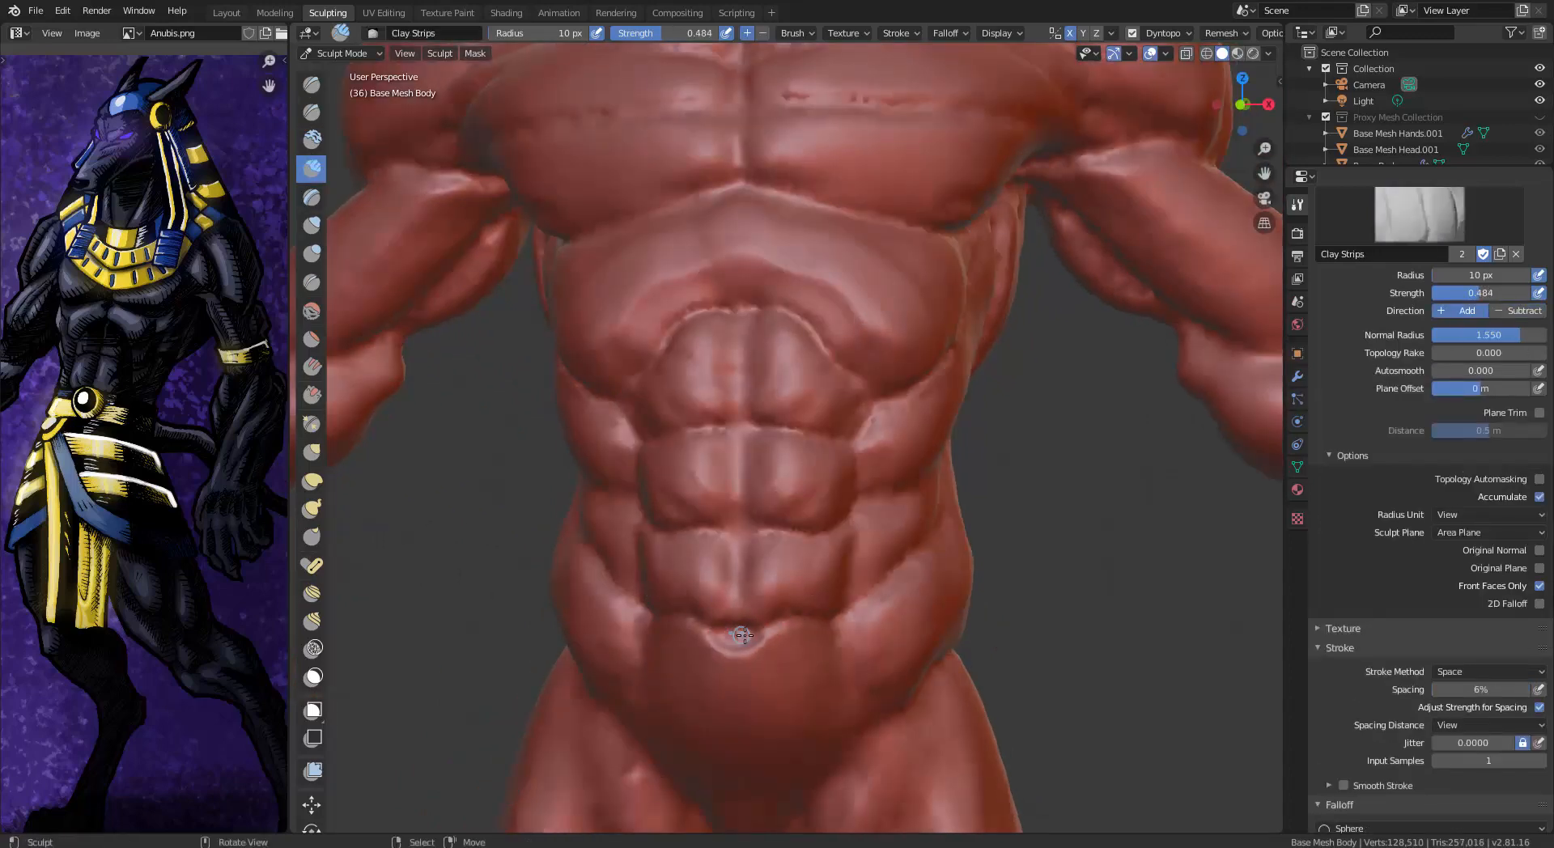
drag(718, 634, 749, 640)
mouse_move(518, 470)
middle_down()
mouse_move(364, 417)
mouse_move(407, 409)
middle_up()
Switch to Snake Hook with a 147 px radius and reshape the rib cage, the abdominal segments and the waist contour
key(f)
click(518, 410)
key(k)
middle_drag(562, 502, 496, 521)
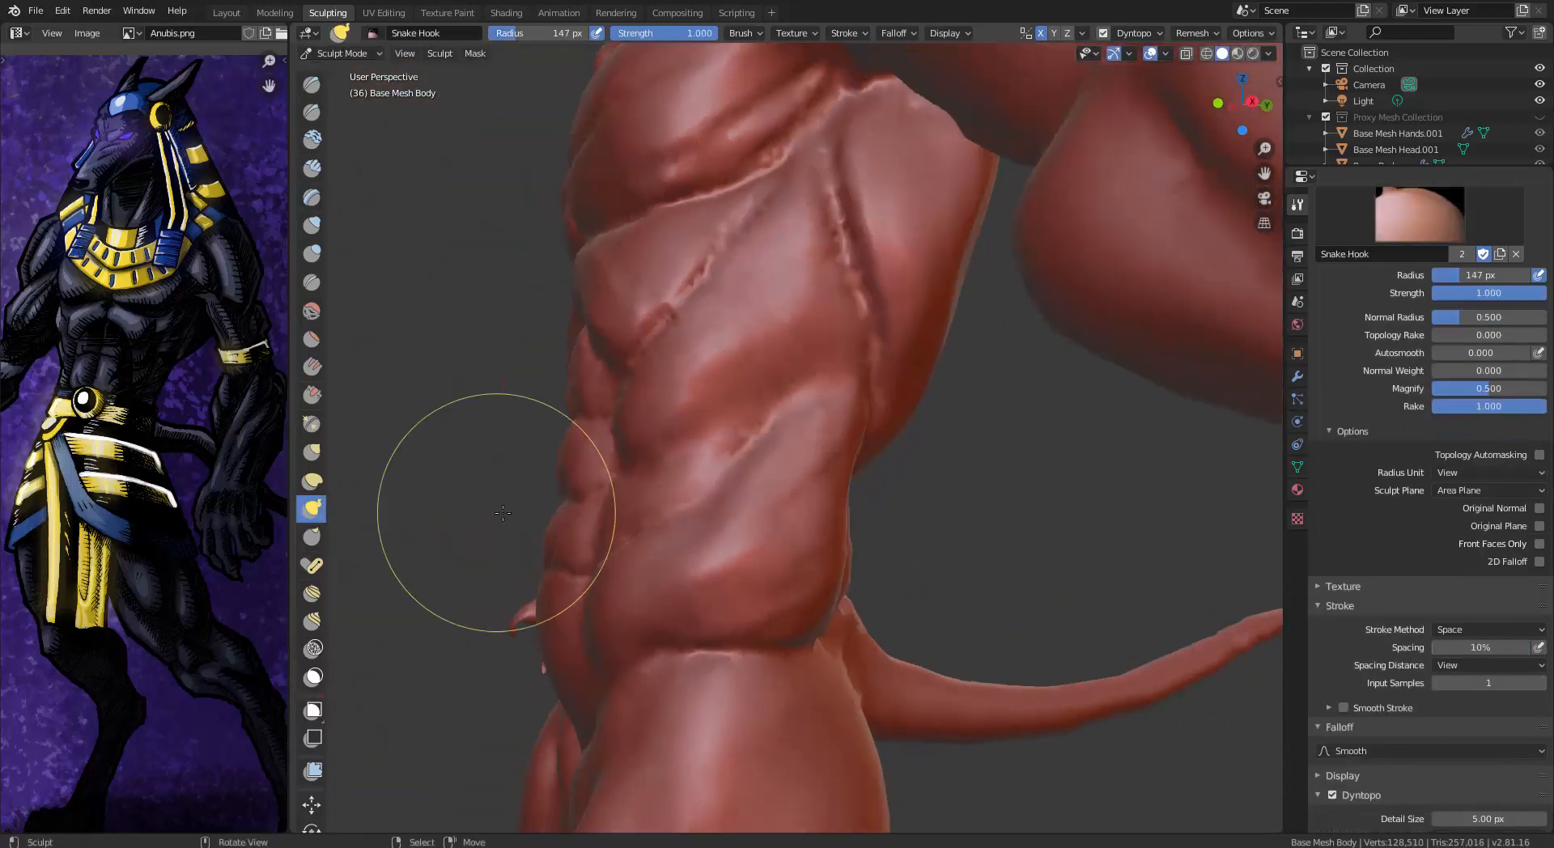
scroll(599, 498, down, 4)
middle_drag(641, 502, 701, 516)
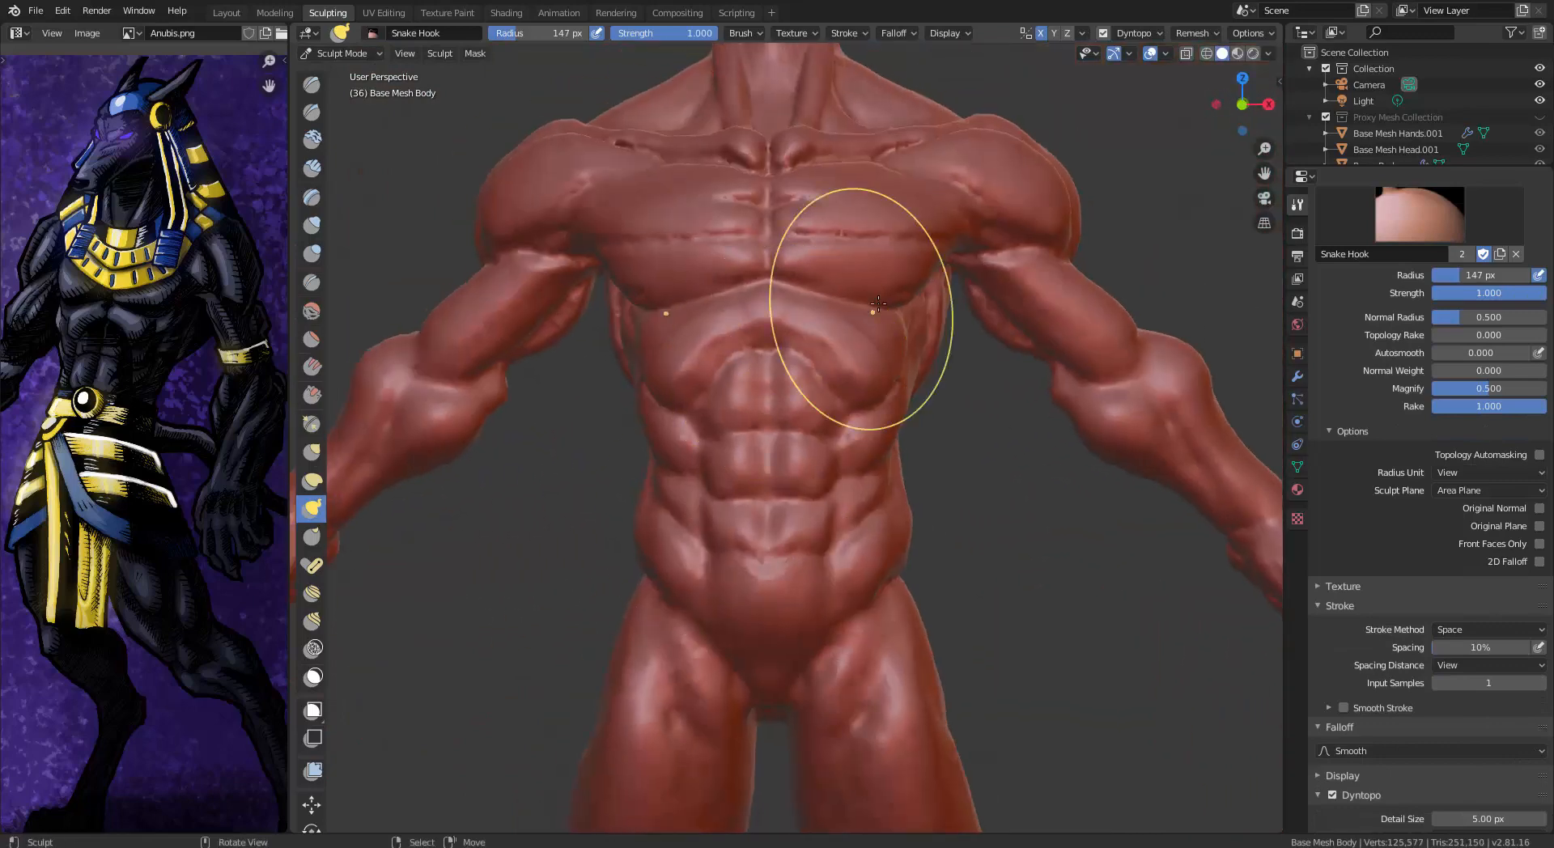
drag(850, 403, 829, 407)
drag(816, 512, 827, 512)
drag(820, 564, 835, 562)
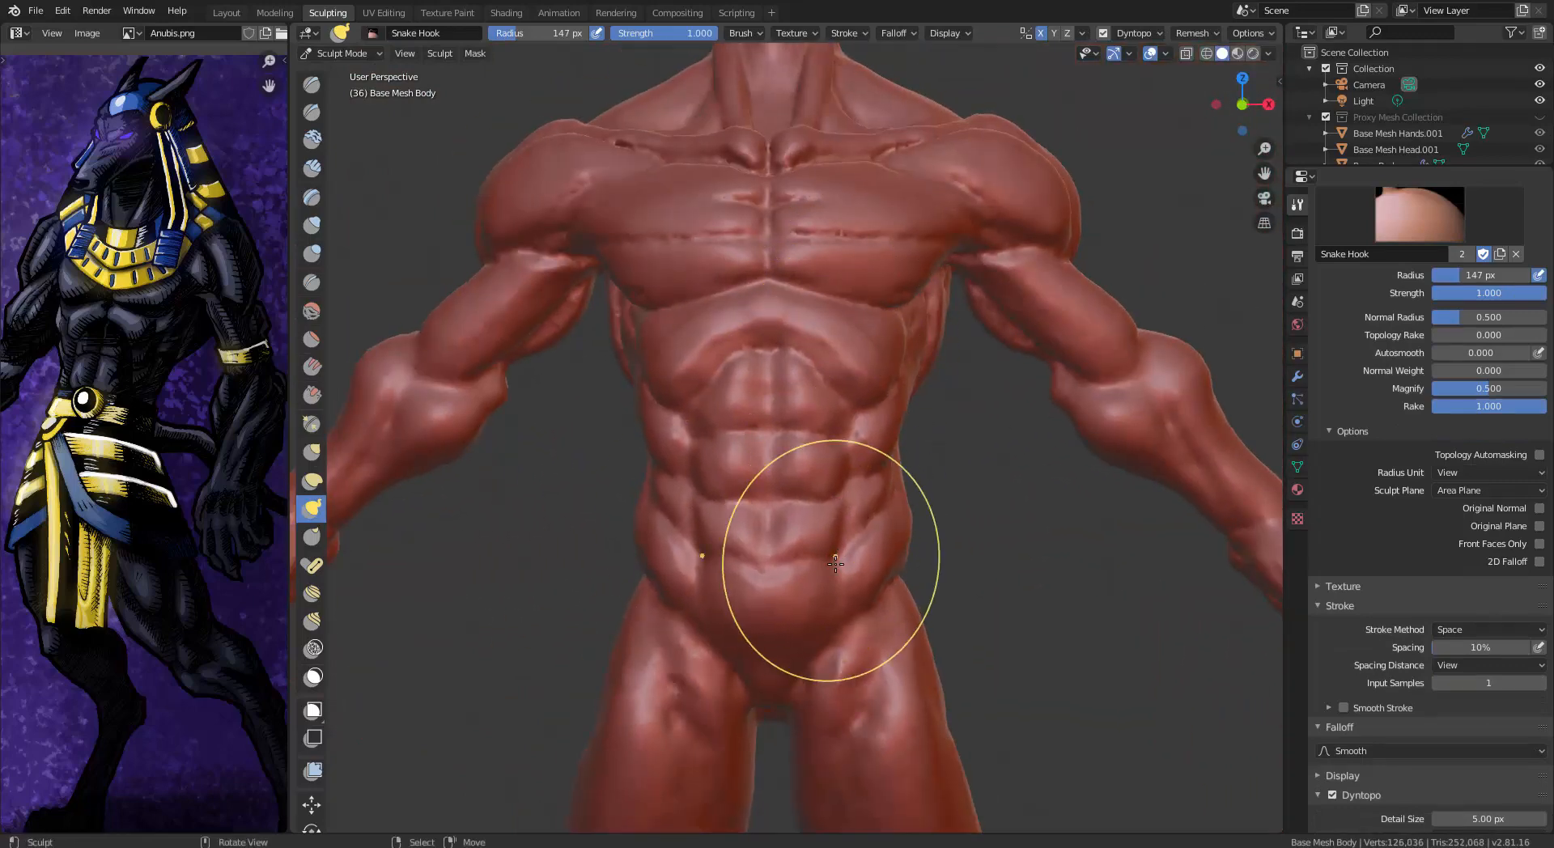
drag(913, 522, 900, 522)
Mask the rib cage arch and a strip down each side of the abdominals using the Mask brush at 27 px radius
mouse_move(900, 518)
middle_down()
mouse_move(890, 477)
mouse_move(749, 441)
mouse_move(657, 389)
mouse_move(883, 465)
middle_up()
key(m)
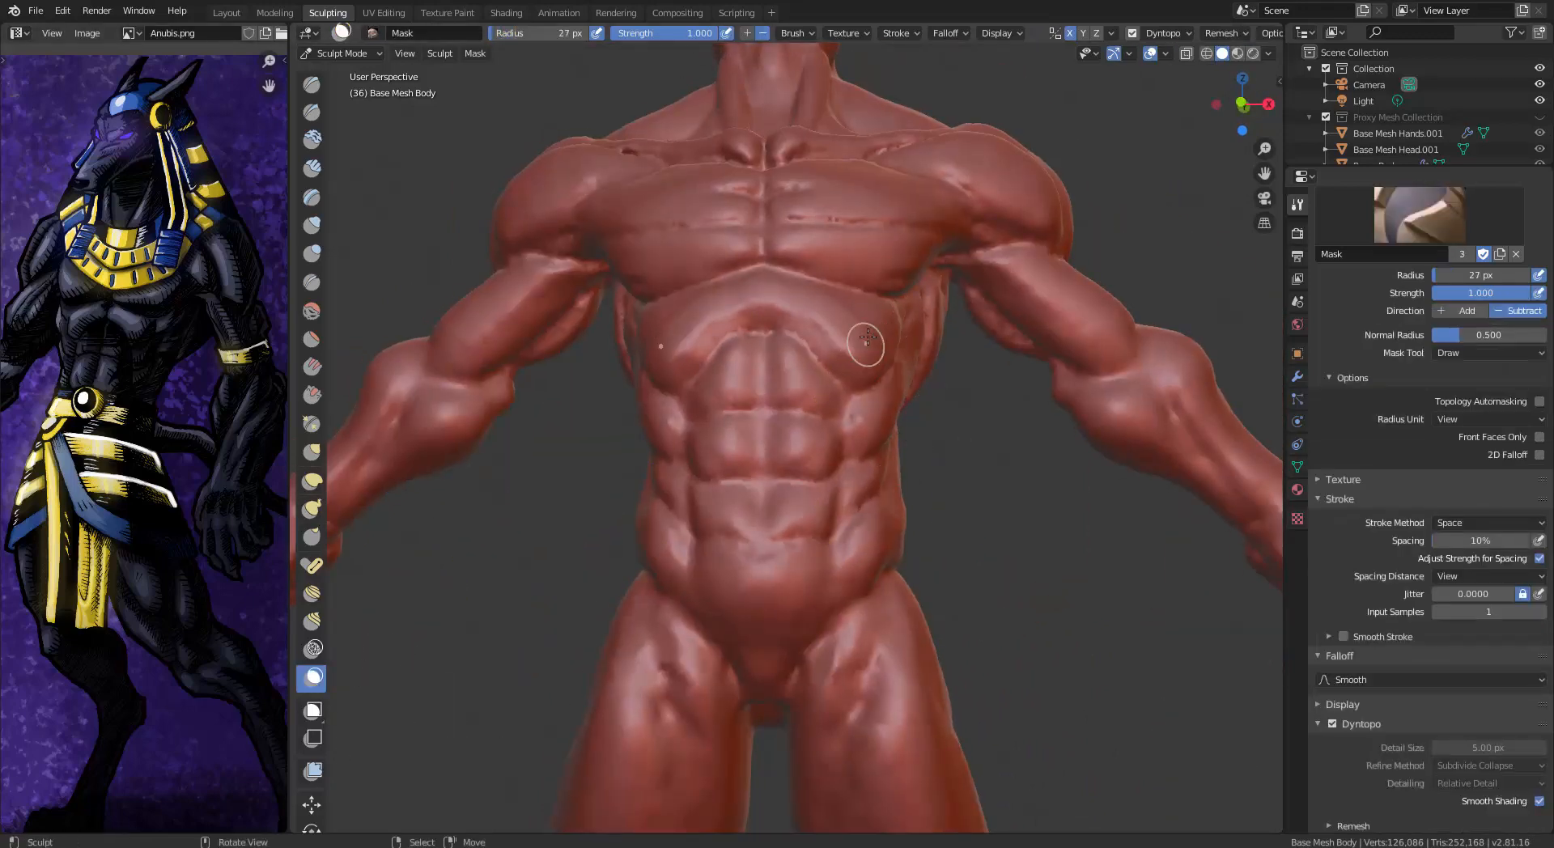
drag(874, 348, 783, 297)
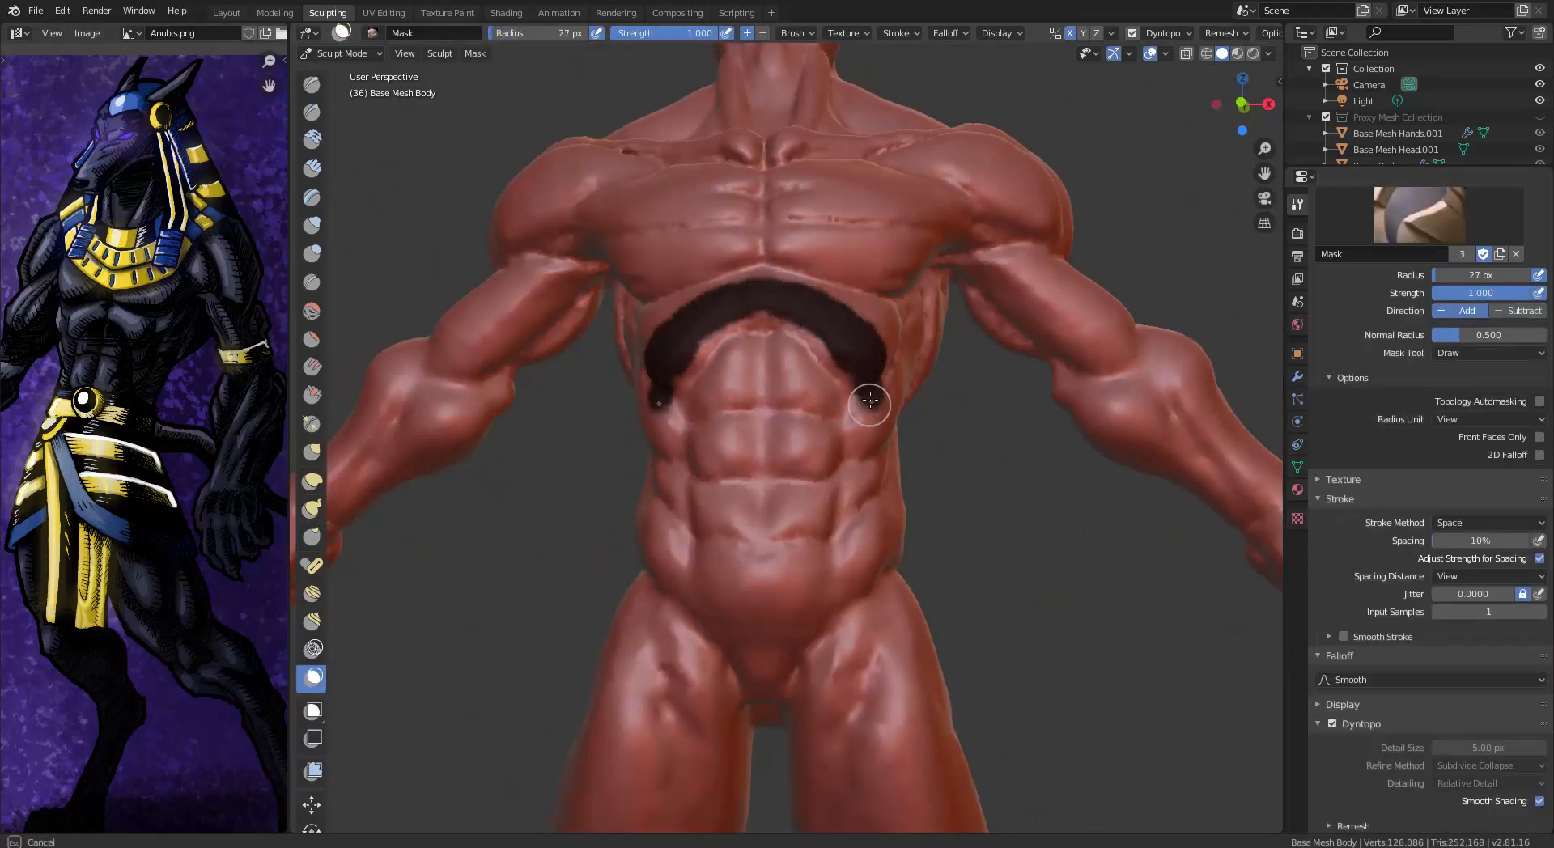
drag(855, 561, 848, 607)
Turn on the Screencast Keys display and collapse its settings
middle_drag(848, 607, 944, 236)
key(n)
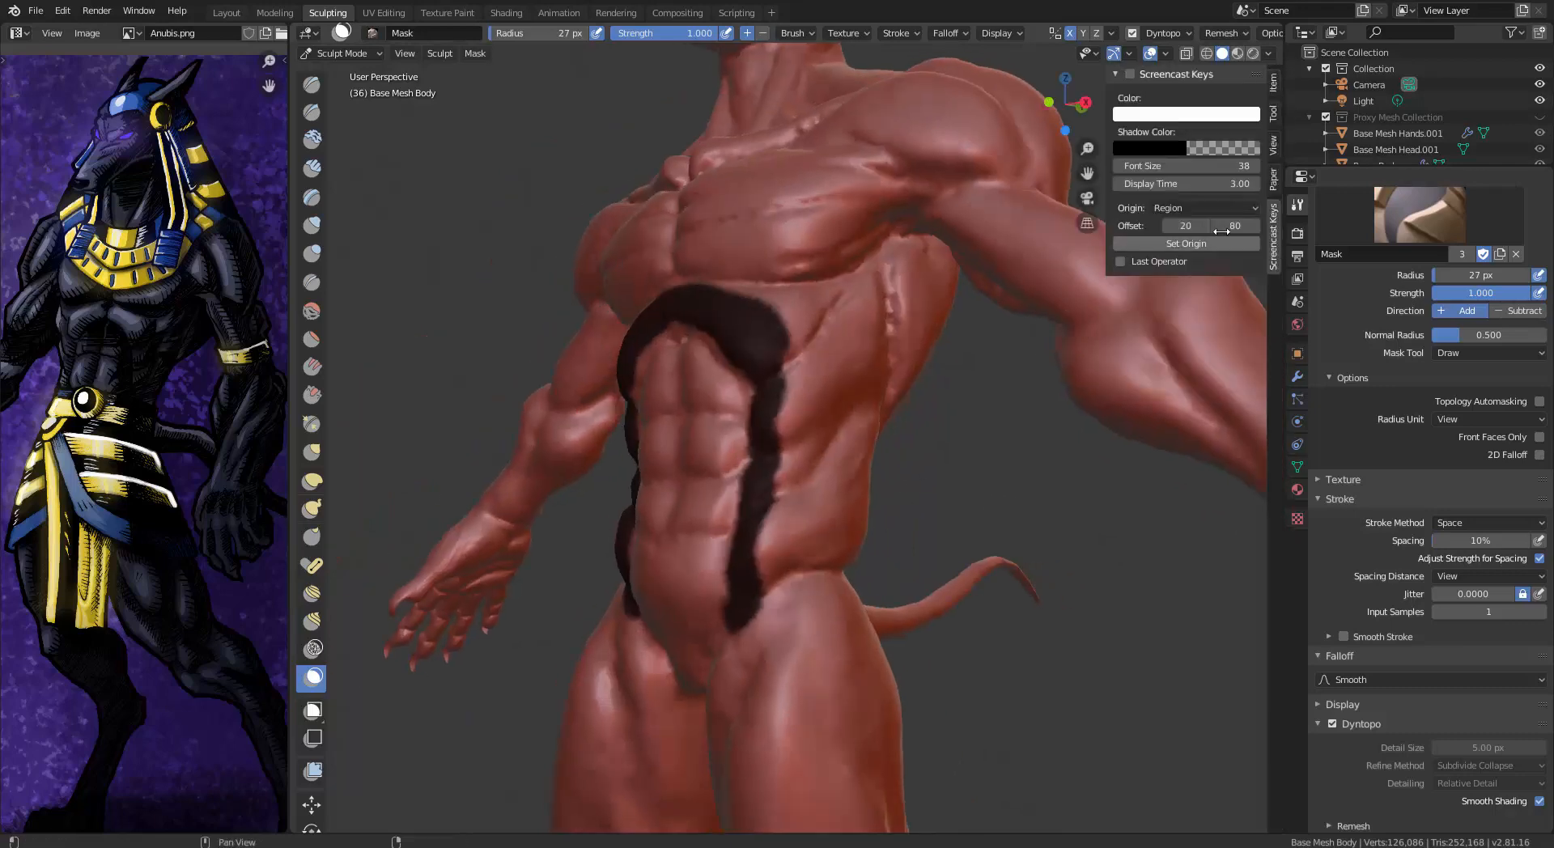
click(1115, 73)
middle_drag(1115, 74, 416, 191)
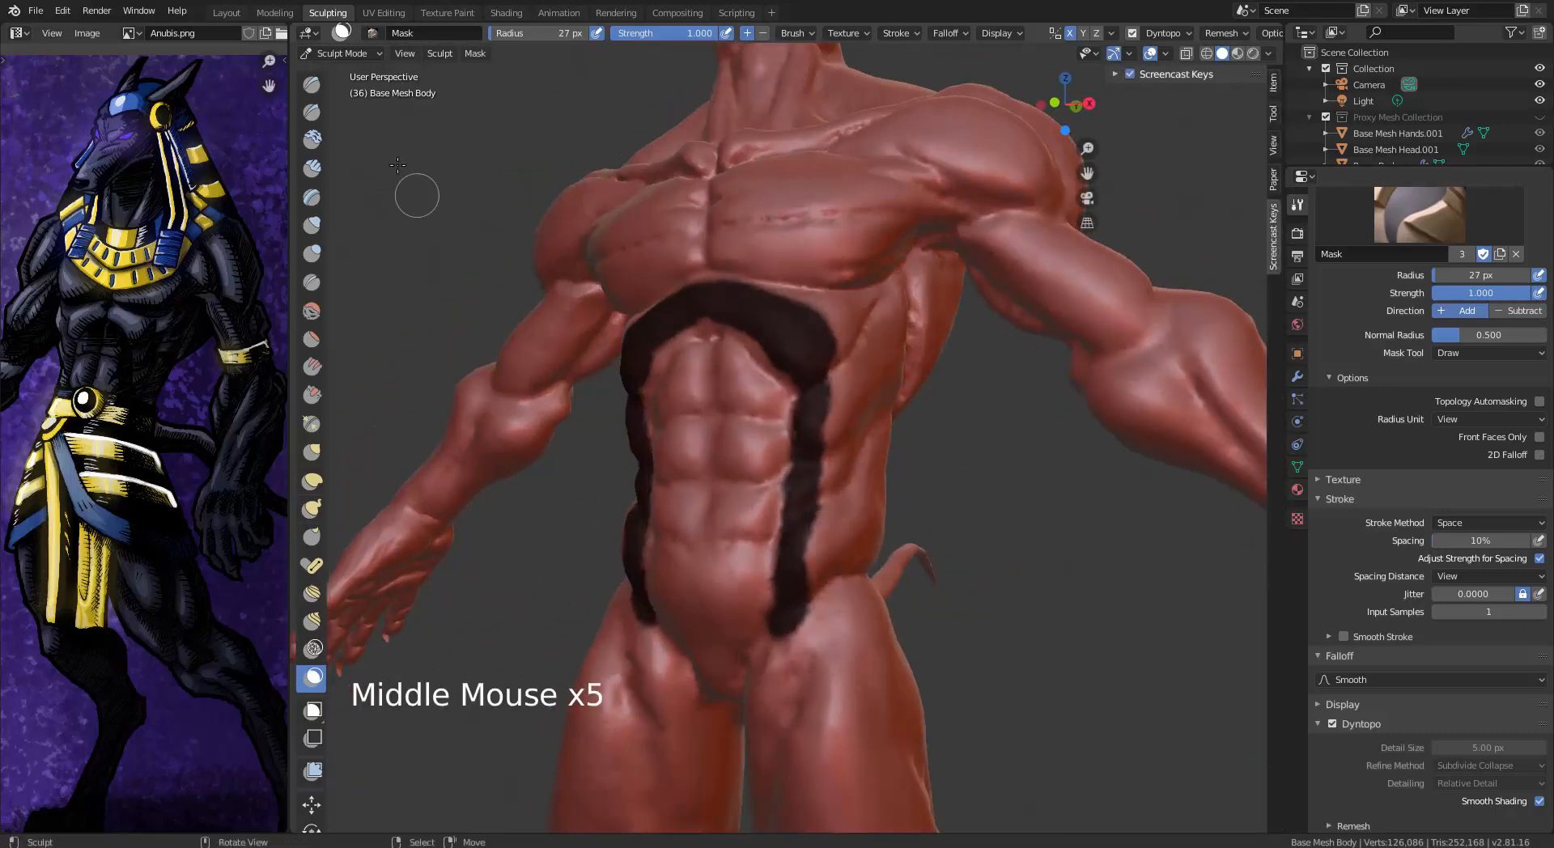
Switch to Grab with a 235 px radius and 0.708 strength and push the unmasked abdominal front inward from the side view
click(311, 452)
key(f)
click(765, 390)
middle_drag(765, 391, 672, 398)
key(f)
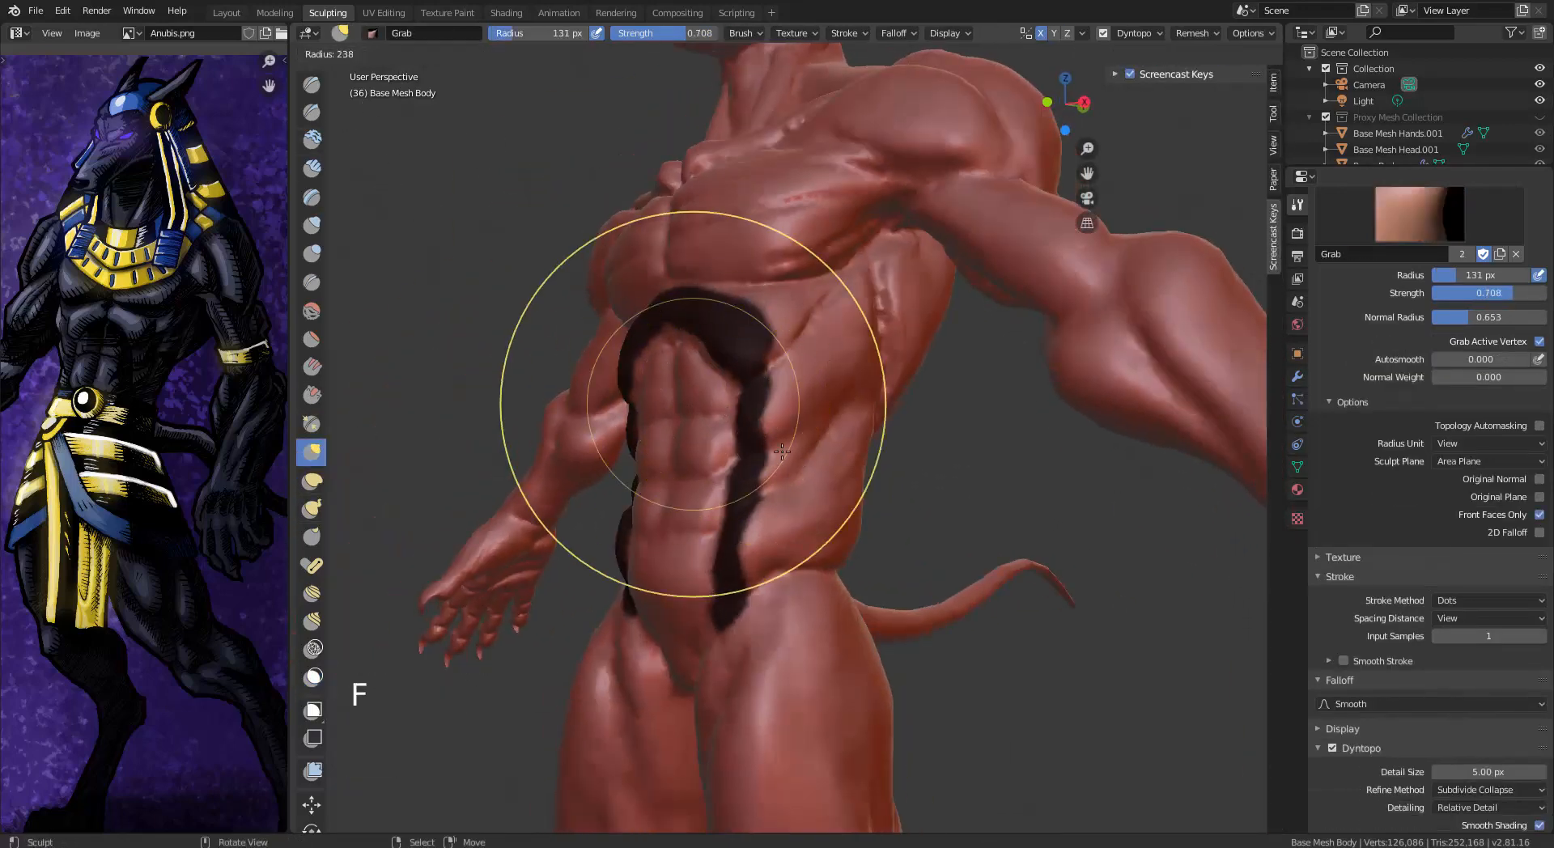
click(883, 402)
middle_drag(858, 404, 672, 429)
drag(651, 433, 669, 435)
drag(652, 429, 668, 425)
mouse_move(689, 420)
middle_down()
mouse_move(995, 396)
mouse_move(955, 323)
middle_up()
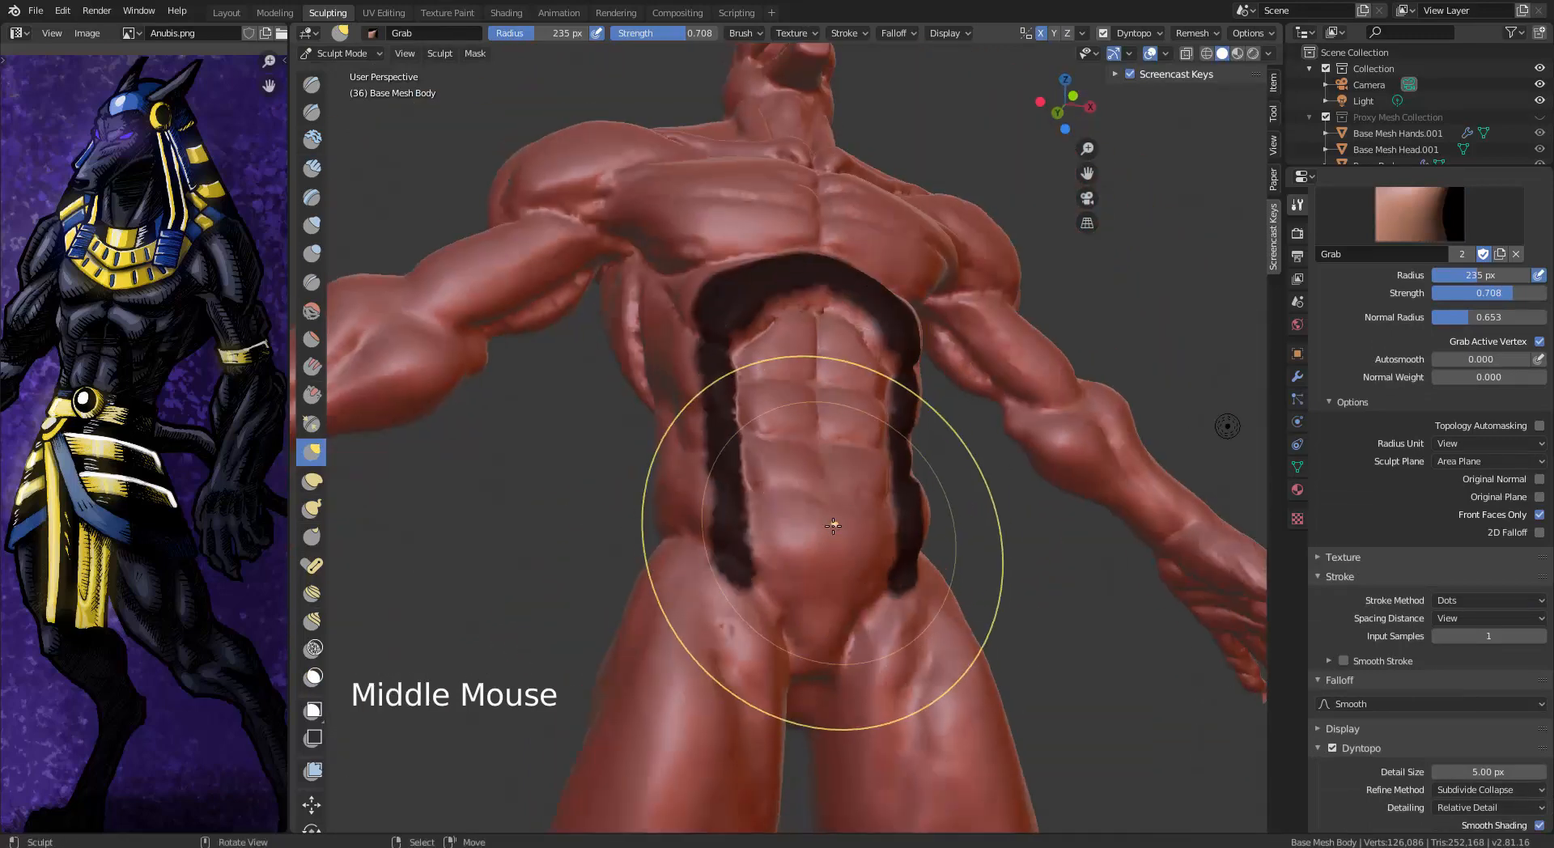
Switch to Snake Hook at 235 px radius and push the unmasked abdominal wall further inward from the side
middle_drag(757, 416, 403, 260)
click(312, 510)
drag(657, 414, 675, 413)
mouse_move(794, 370)
middle_down()
mouse_move(1085, 364)
mouse_move(1093, 332)
middle_up()
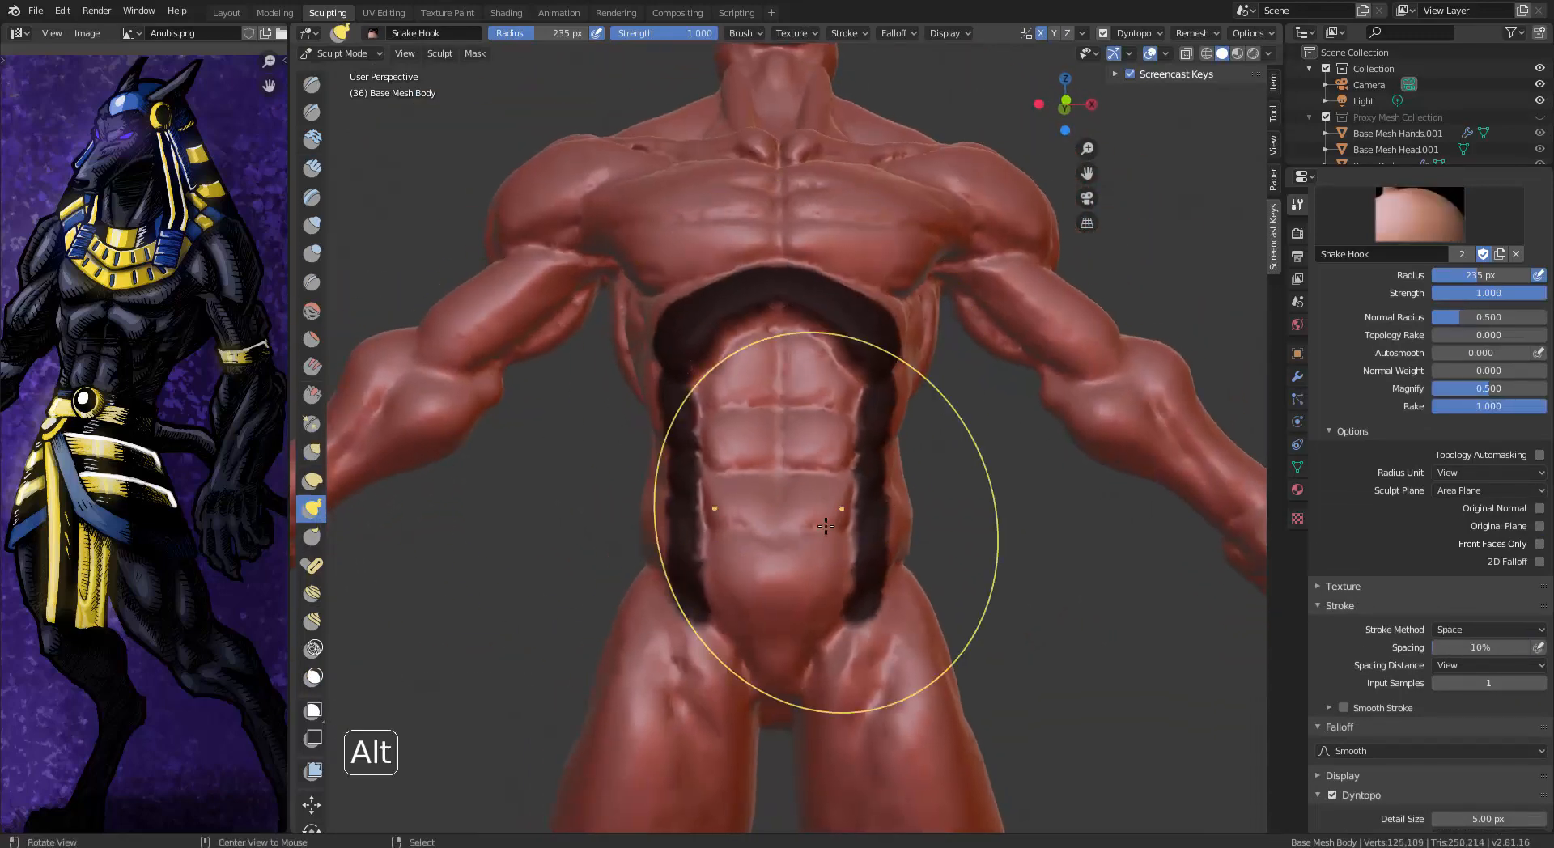
middle_drag(826, 521, 518, 485)
drag(659, 445, 677, 444)
middle_drag(655, 512, 815, 451)
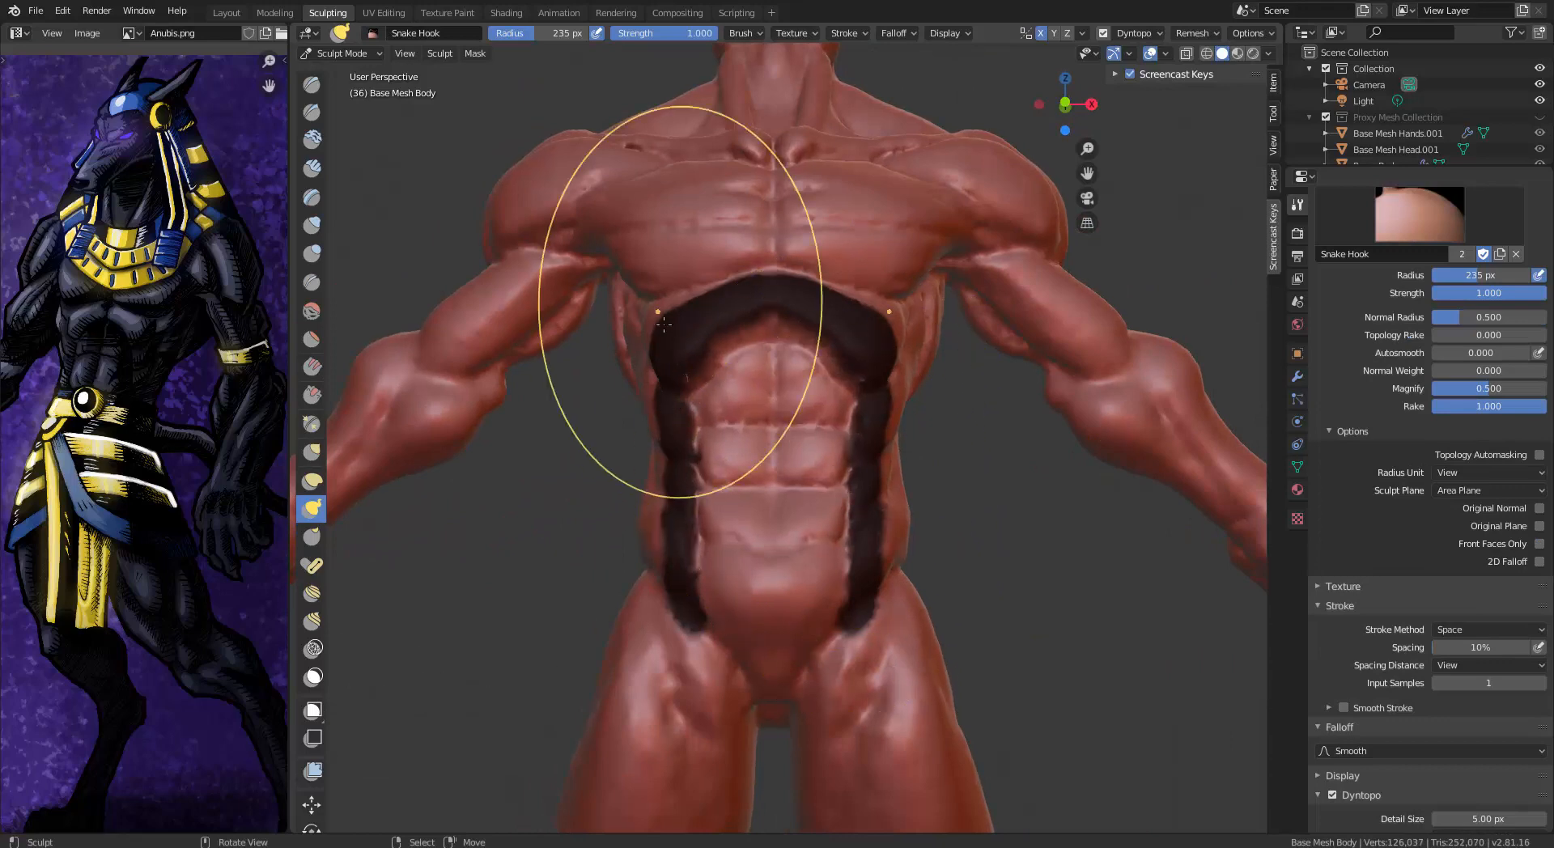
Clear the mask, reduce the brush radius to 40 px and smooth the centre of the torso
key(alt+m)
mouse_move(579, 381)
middle_down()
mouse_move(708, 450)
mouse_move(559, 437)
mouse_move(587, 267)
middle_up()
scroll(708, 450, down, 7)
mouse_move(586, 348)
middle_down()
mouse_move(648, 356)
mouse_move(526, 356)
middle_up()
key(bracketleft)
key(bracketleft)
key(bracketleft)
key(bracketleft)
key(bracketleft)
key(bracketleft)
key(bracketleft)
key(bracketleft)
key(bracketleft)
key(bracketleft)
key(bracketleft)
key(bracketleft)
key(bracketleft)
key(bracketleft)
key(bracketleft)
key(bracketleft)
key(bracketleft)
key(bracketleft)
key(bracketleft)
key(bracketleft)
shift+drag(761, 263, 767, 252)
middle_drag(688, 405, 773, 445)
Switch to Clay Strips with 0.484 strength and build up the lower abdomen and the abdominal segments
click(312, 172)
mouse_move(793, 643)
mouse_down()
mouse_move(838, 577)
mouse_move(866, 611)
mouse_up()
mouse_move(797, 643)
mouse_down()
mouse_move(801, 687)
mouse_move(842, 688)
mouse_up()
drag(837, 704, 806, 729)
mouse_move(862, 473)
mouse_down()
mouse_move(864, 502)
mouse_move(809, 490)
mouse_up()
drag(809, 324, 862, 348)
mouse_move(862, 255)
middle_down()
mouse_move(915, 269)
mouse_move(806, 81)
middle_up()
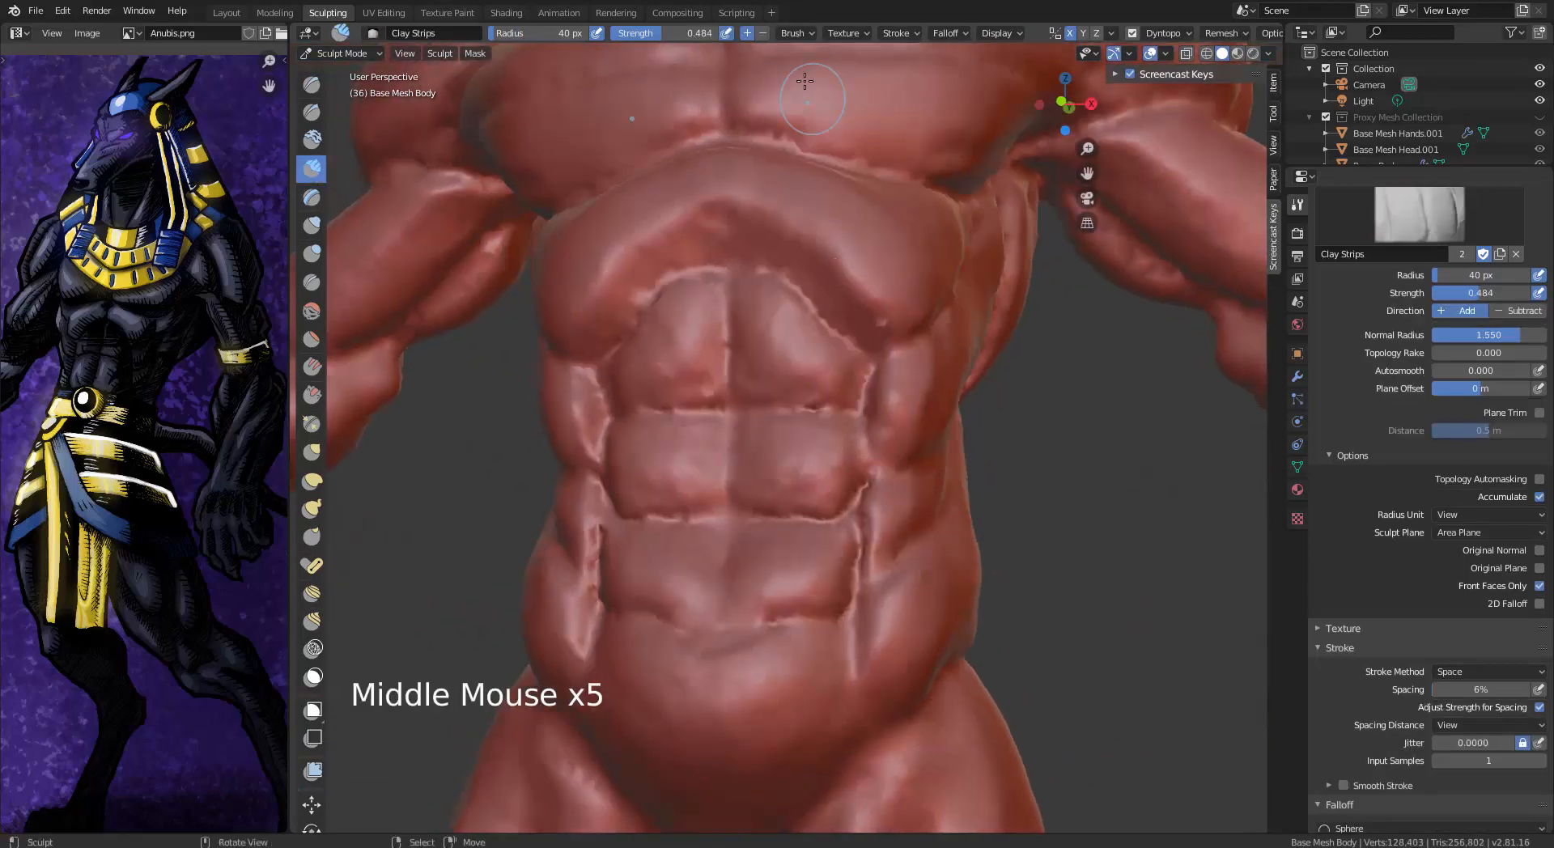
Build up the bottom of the sternum and the front and side of the rib cage with Clay Strips at 40 px
drag(722, 199, 741, 230)
middle_drag(777, 243, 910, 263)
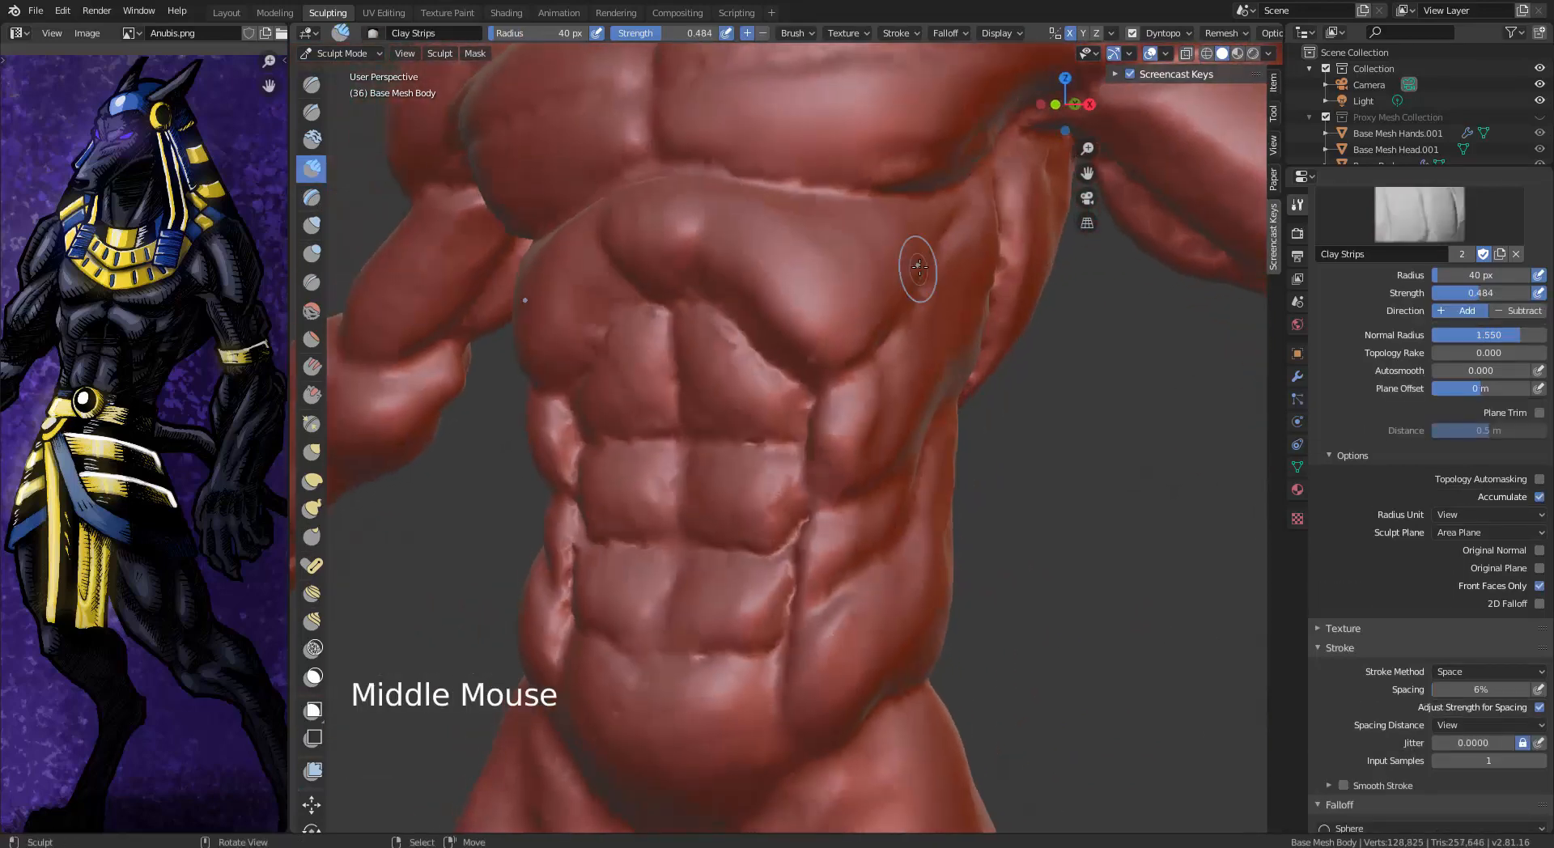
drag(915, 267, 878, 311)
drag(866, 279, 817, 259)
mouse_move(890, 308)
middle_down()
mouse_move(850, 348)
mouse_move(777, 364)
middle_up()
drag(842, 324, 882, 368)
drag(923, 381, 887, 391)
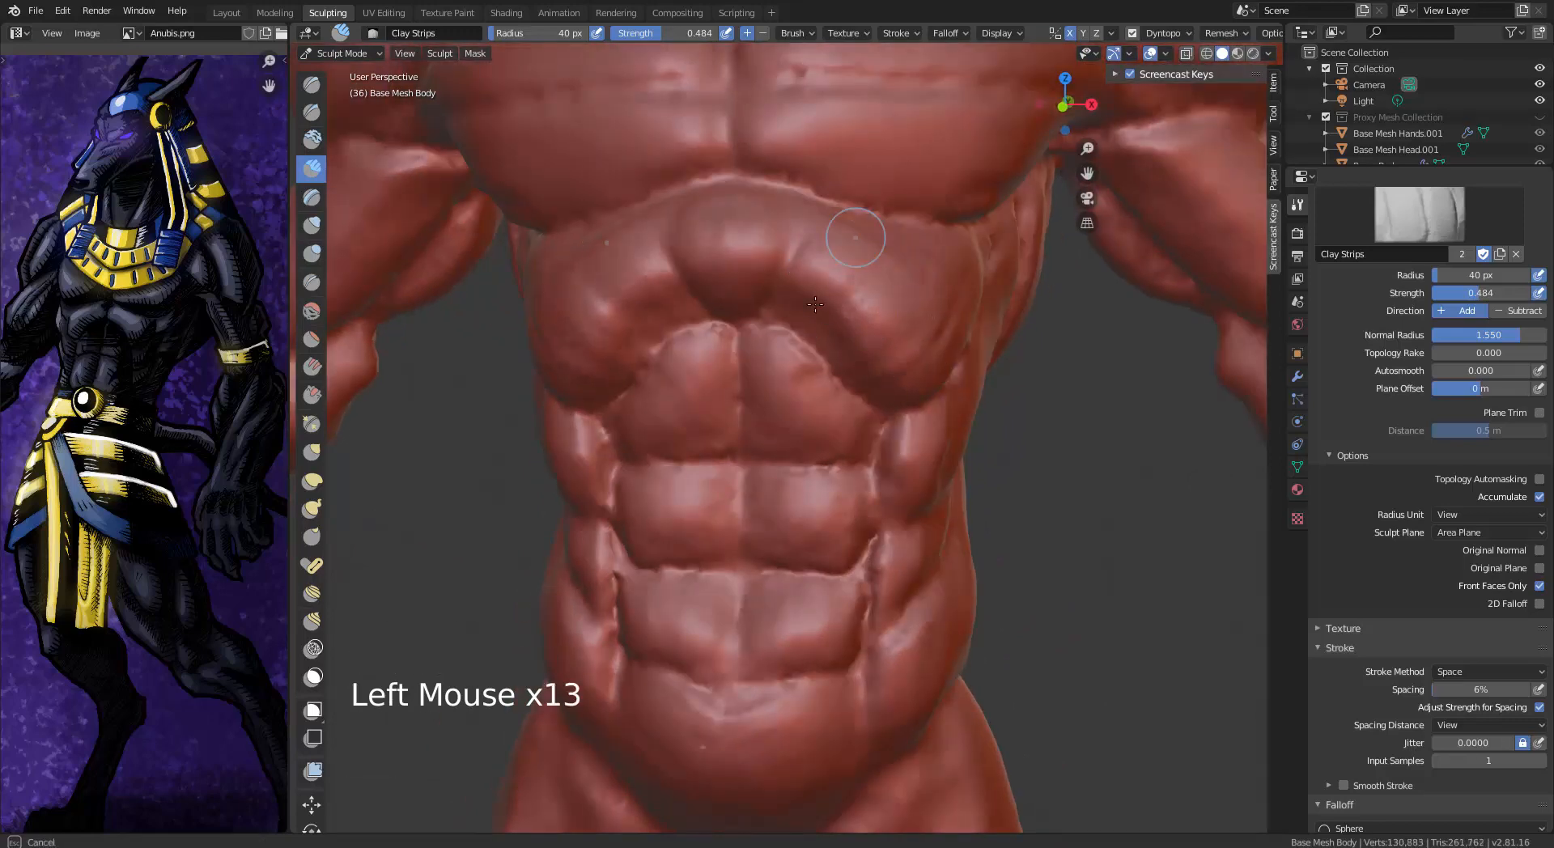
drag(840, 267, 890, 296)
mouse_move(890, 296)
alt+middle_down()
mouse_move(769, 275)
mouse_move(842, 336)
alt+middle_up()
Switch to Flatten/Contrast with a 40 px radius and 0.742 strength, then flatten and smooth the rib cage planes
key(shift+t)
drag(842, 336, 807, 324)
middle_drag(864, 346, 791, 253)
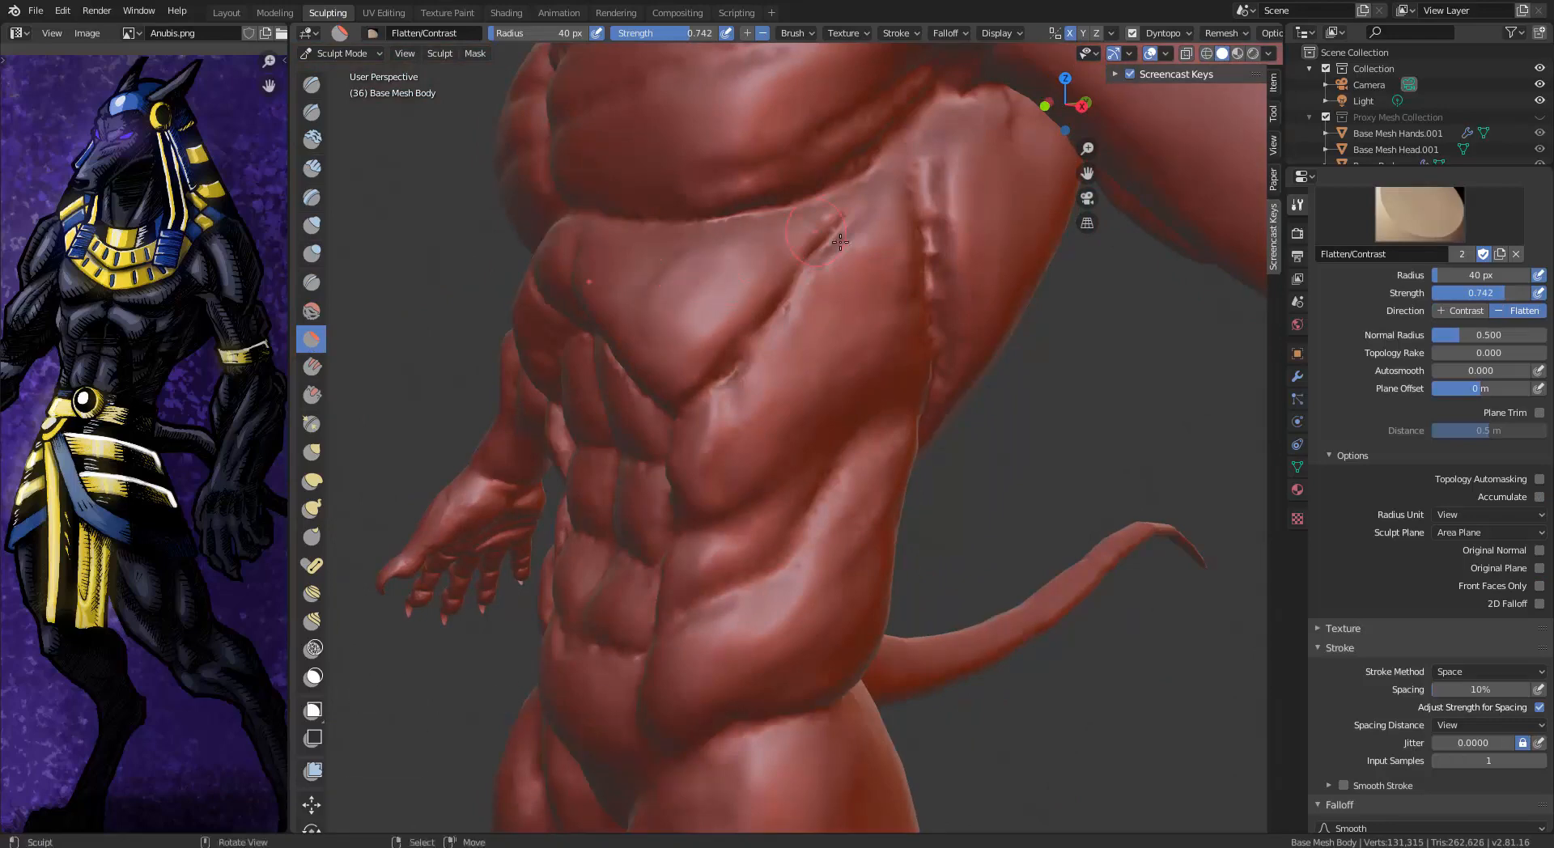
drag(709, 267, 716, 275)
middle_drag(716, 275, 870, 324)
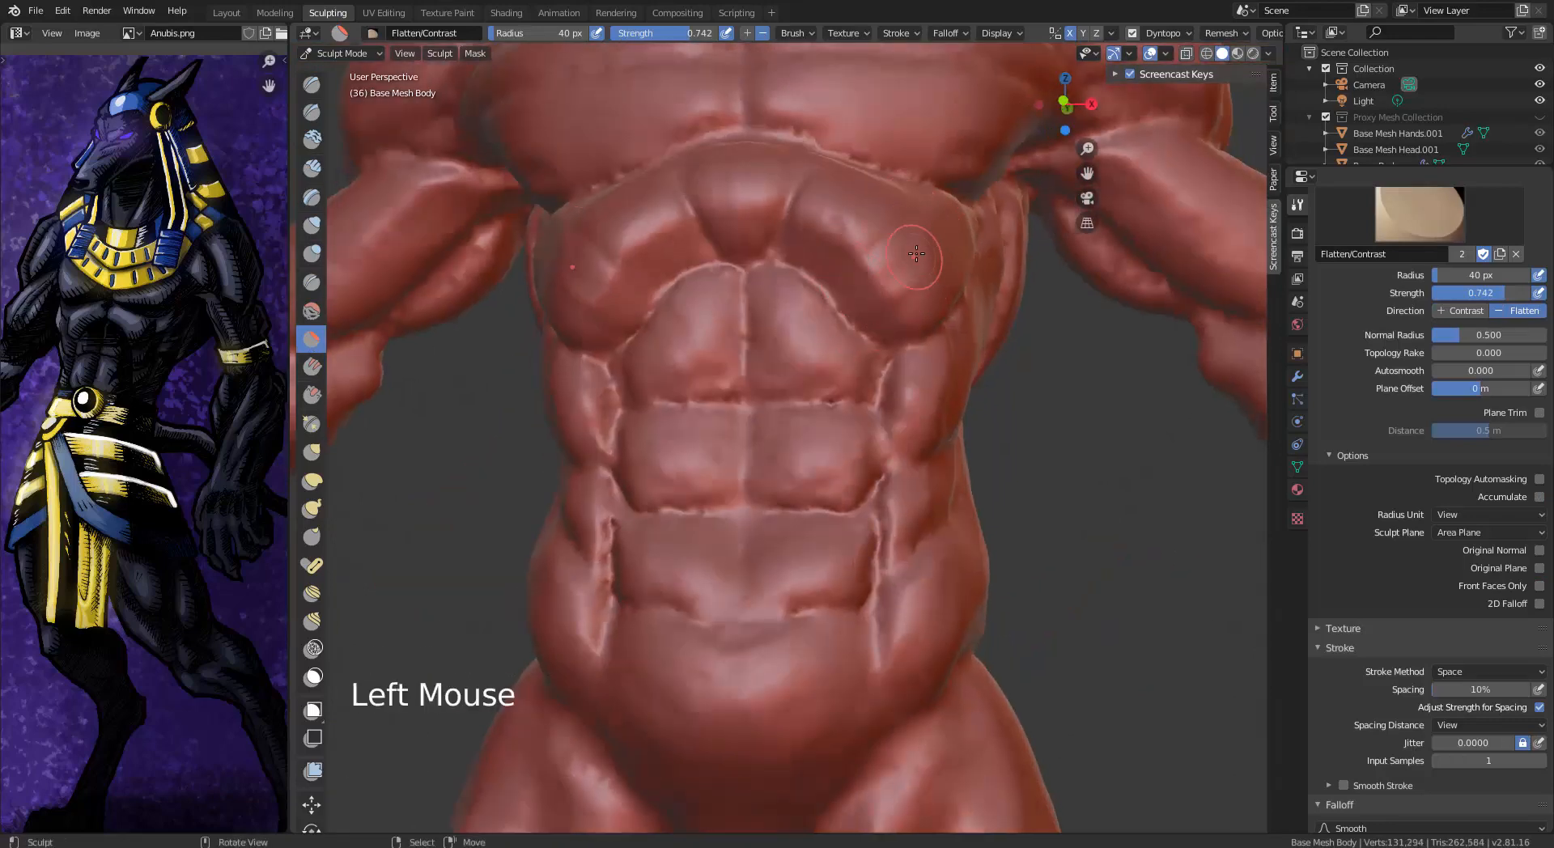
middle_drag(861, 158, 797, 212)
drag(797, 212, 837, 231)
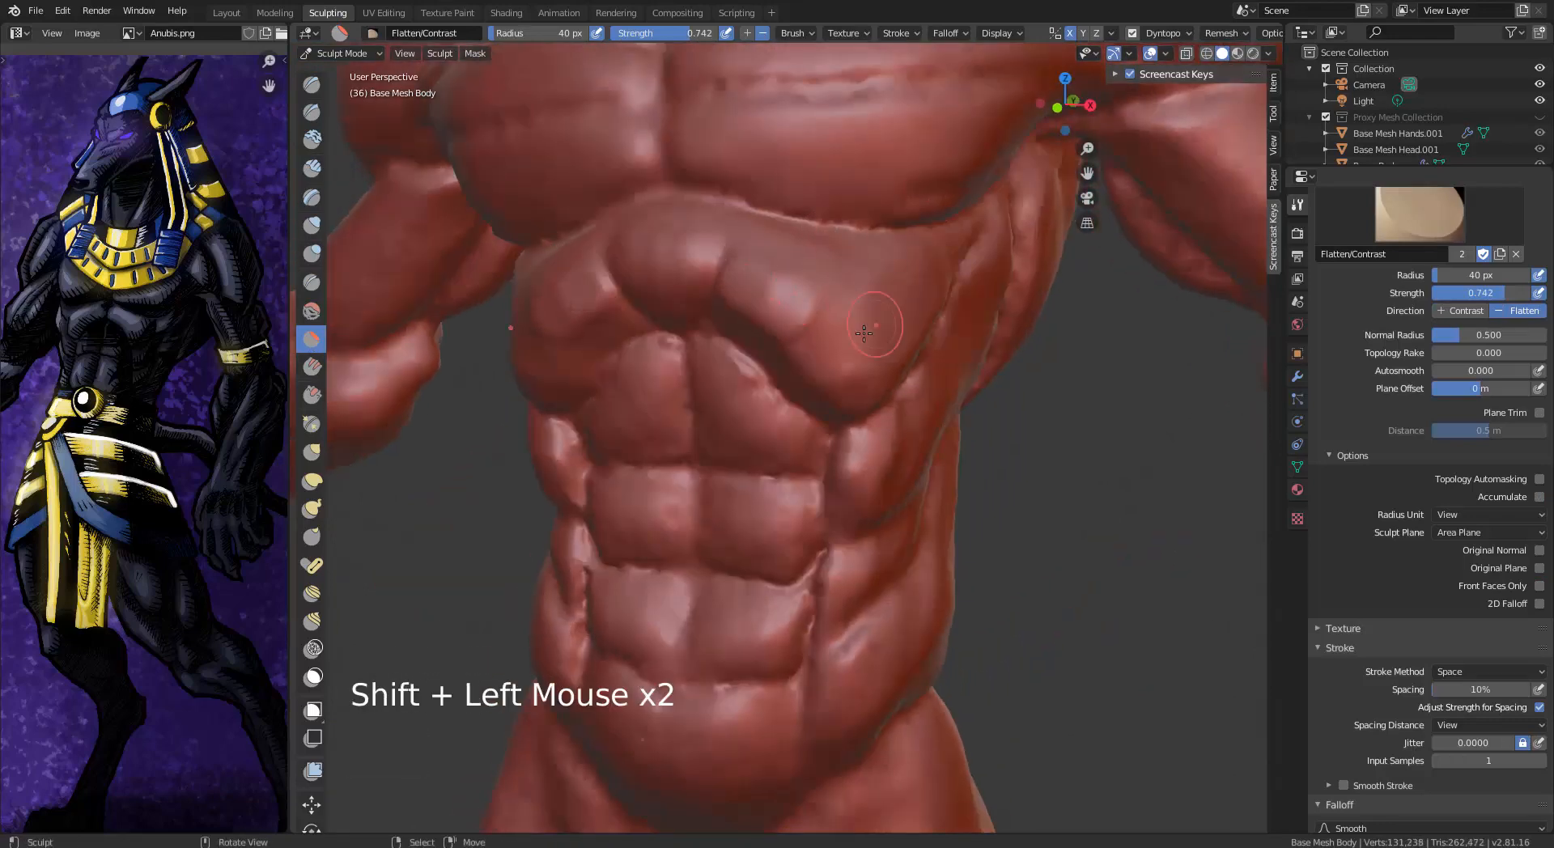
middle_drag(864, 332, 884, 279)
shift+drag(884, 279, 864, 280)
mouse_move(864, 279)
middle_down()
mouse_move(889, 301)
mouse_move(939, 291)
mouse_move(789, 258)
middle_up()
mouse_move(789, 258)
shift+mouse_down()
mouse_move(760, 239)
mouse_move(802, 243)
shift+mouse_up()
mouse_move(802, 243)
middle_down()
mouse_move(631, 263)
mouse_move(696, 246)
mouse_move(930, 271)
middle_up()
Switch to Snake Hook, enlarge the radius to 105 px and adjust the front torso contour
click(311, 508)
ctrl+middle_drag(777, 307, 809, 412)
middle_drag(834, 356, 753, 360)
key(bracketright)
key(bracketright)
key(bracketright)
key(bracketright)
key(bracketright)
key(bracketright)
key(bracketright)
key(bracketright)
key(bracketright)
key(bracketright)
drag(753, 364, 761, 373)
Adjust the waist and oblique contours and shift the abdominal segments near the midline with Snake Hook
middle_drag(755, 564, 878, 550)
drag(901, 511, 905, 478)
drag(902, 478, 905, 518)
middle_drag(905, 558, 844, 552)
drag(839, 570, 839, 585)
middle_drag(899, 585, 829, 583)
middle_drag(955, 559, 846, 548)
middle_drag(753, 542, 858, 526)
drag(801, 502, 801, 493)
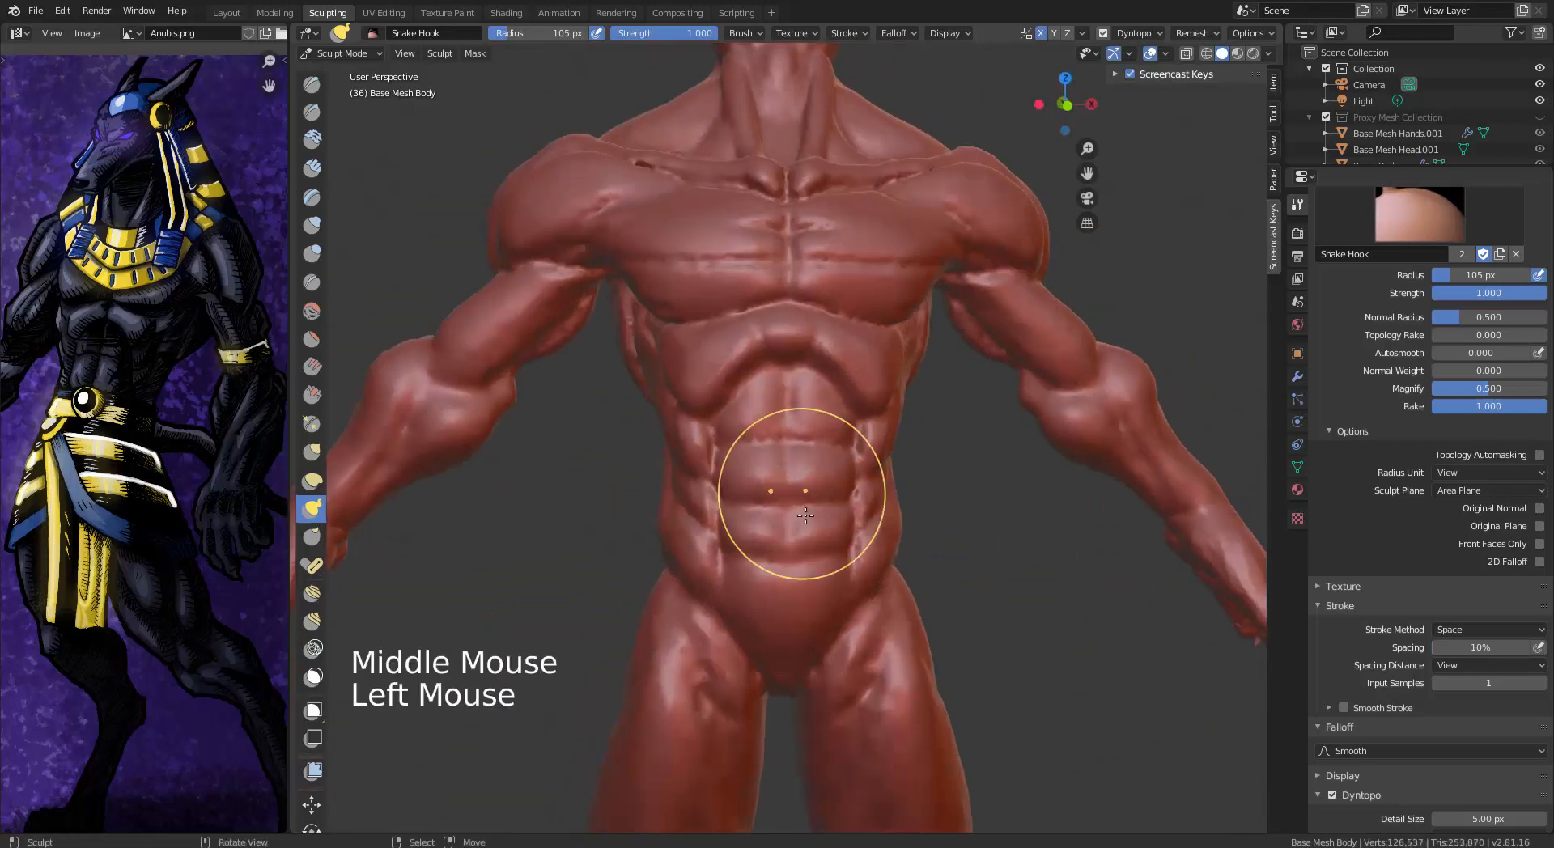
Pull the lower edge of the obliques down over the hips with Snake Hook
middle_drag(801, 502, 882, 550)
drag(878, 603, 880, 632)
middle_drag(880, 615, 825, 598)
drag(850, 599, 854, 615)
alt+middle_drag(915, 534, 864, 556)
Switch to Clay Strips with a 21 px radius and 0.484 strength and add clay to the upper arm muscles
middle_drag(980, 194, 937, 253)
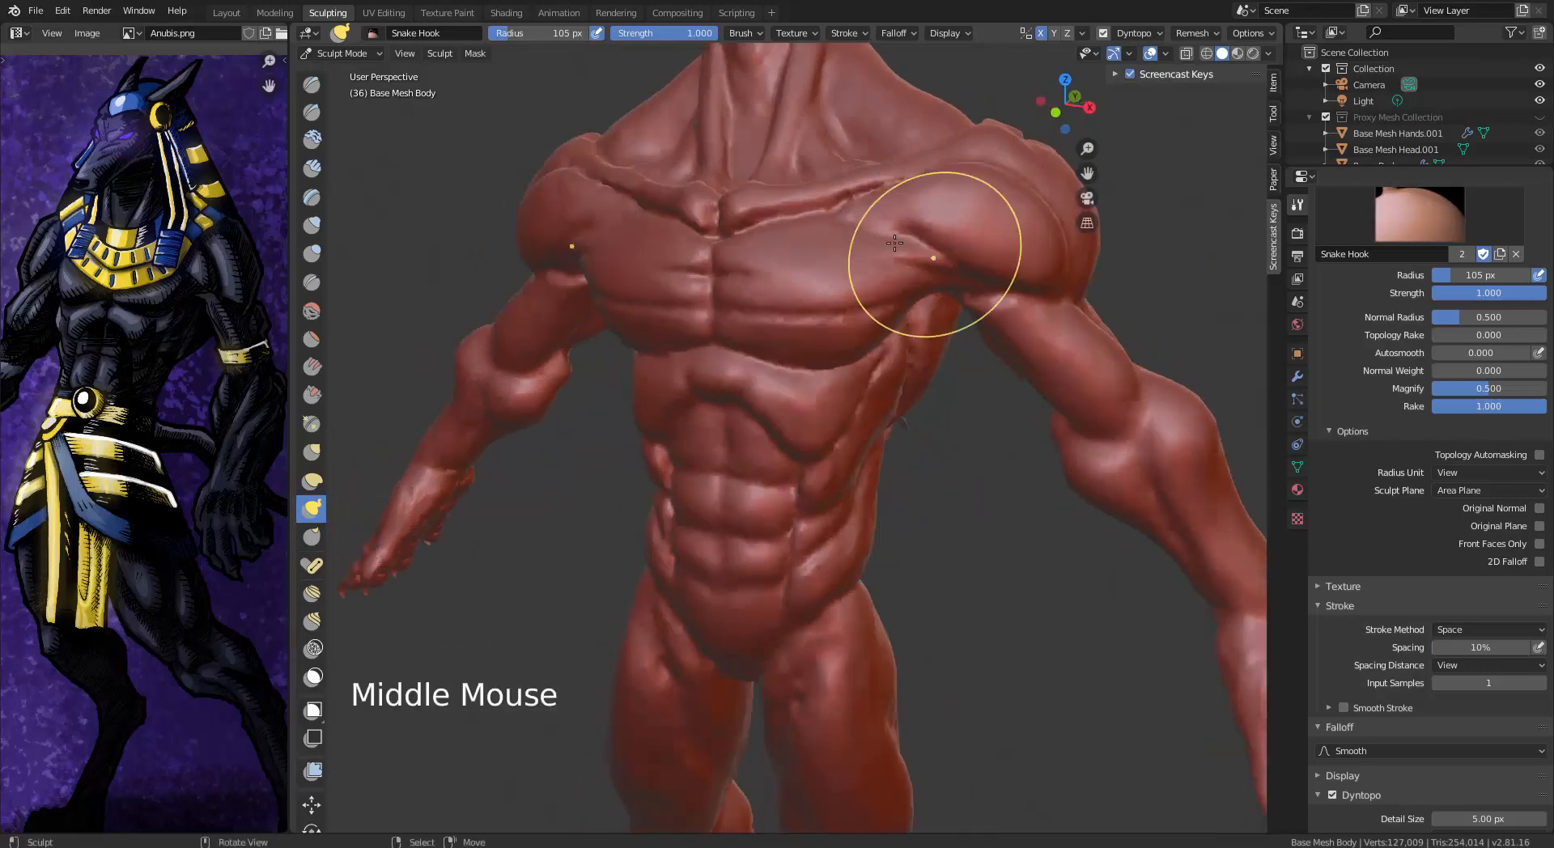
click(312, 169)
key(bracketleft)
key(bracketleft)
key(bracketleft)
key(bracketleft)
key(bracketleft)
key(bracketleft)
middle_drag(1175, 354, 1003, 361)
drag(1002, 361, 982, 395)
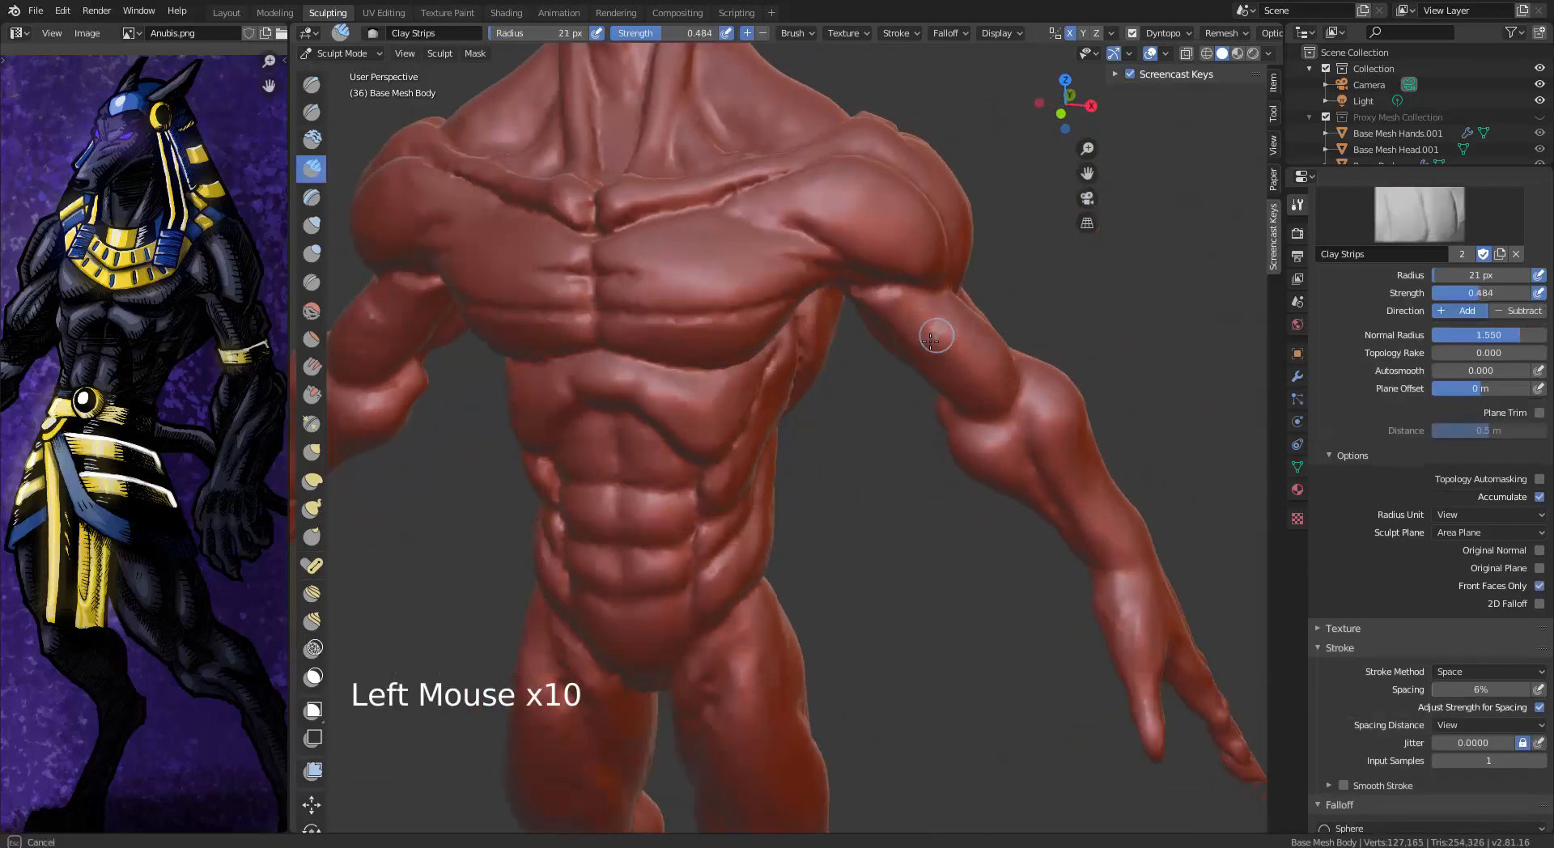
middle_drag(931, 338, 868, 275)
drag(939, 287, 945, 292)
middle_drag(1004, 324, 886, 421)
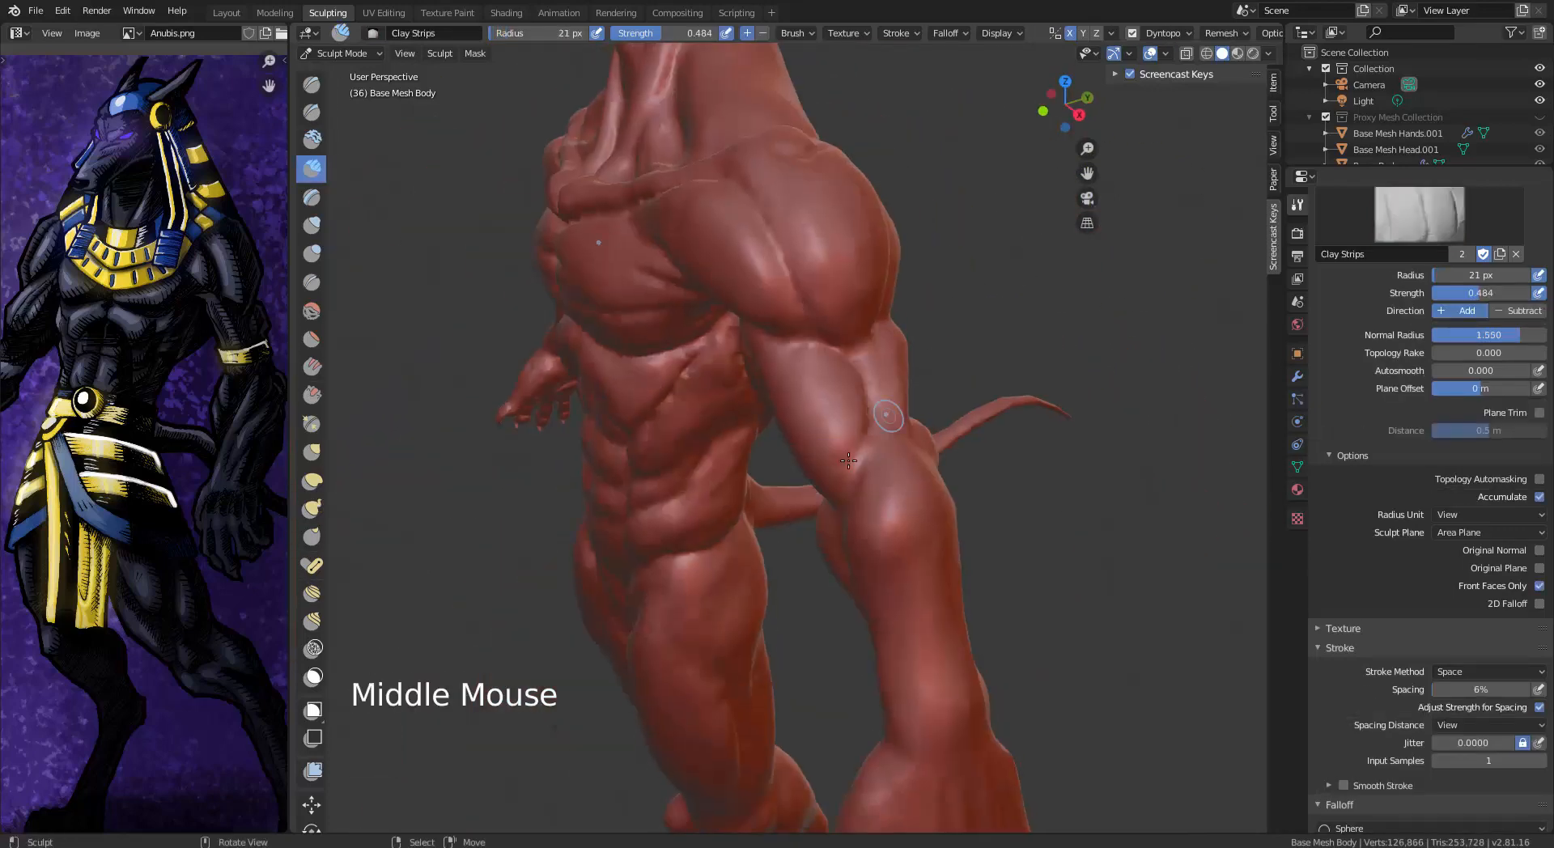
drag(886, 421, 878, 433)
alt+middle_drag(882, 429, 999, 389)
Switch to Snake Hook with a 90 px radius and reshape the upper arm contours around the biceps
click(313, 508)
key(f)
drag(1004, 356, 1010, 367)
drag(1008, 362, 1016, 379)
mouse_move(1017, 379)
middle_down()
mouse_move(810, 388)
mouse_move(748, 454)
middle_up()
drag(749, 470, 742, 478)
middle_drag(728, 324, 833, 376)
drag(831, 372, 823, 380)
middle_drag(823, 381, 791, 439)
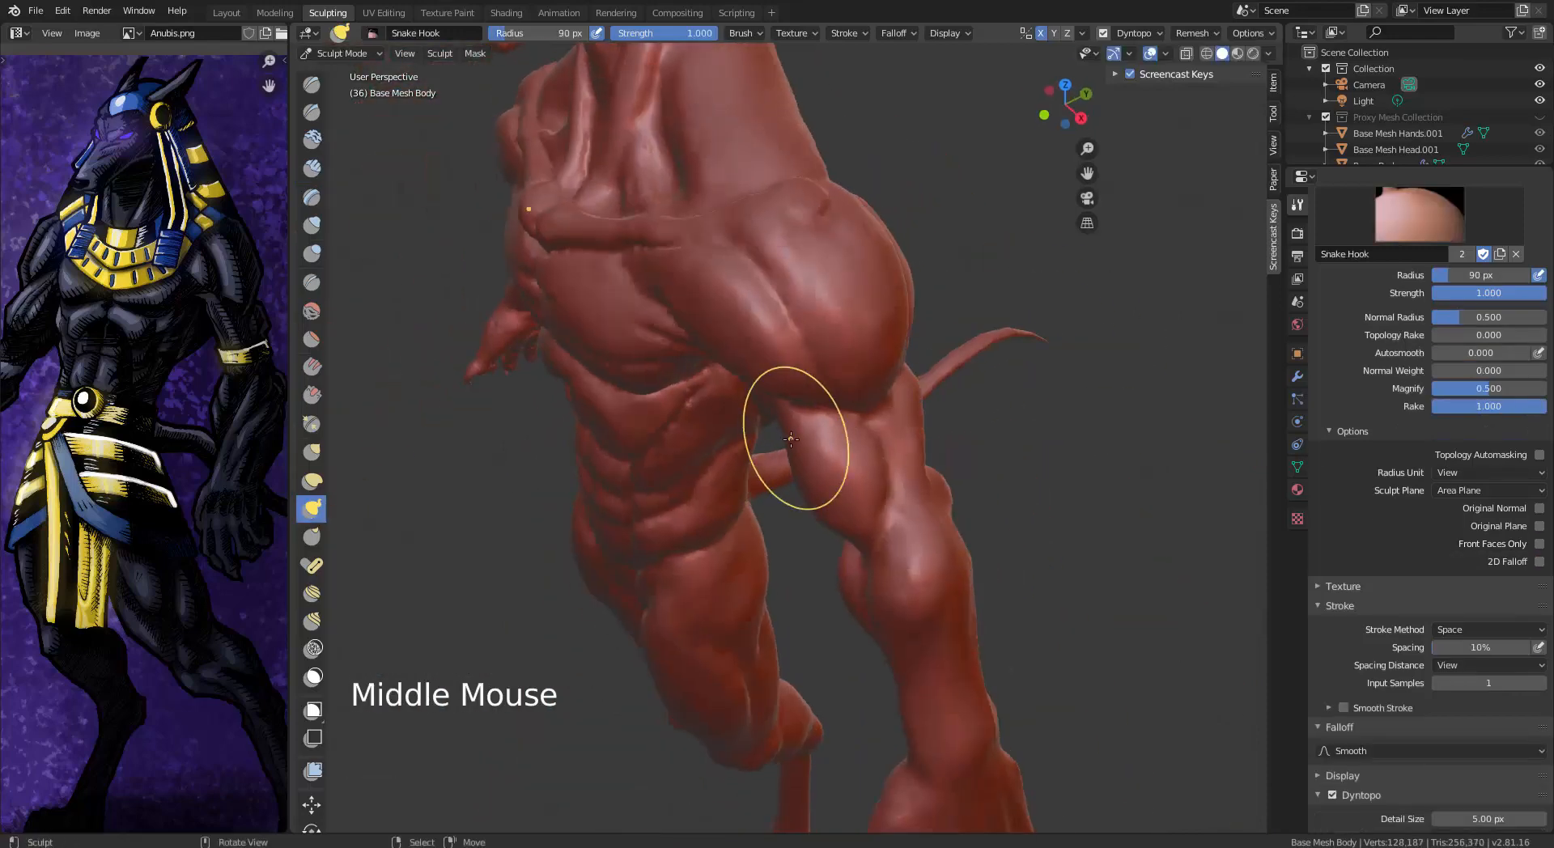
Refine the contours of the upper arm below the deltoid with short Snake Hook pulls
drag(811, 454, 819, 453)
drag(855, 444, 846, 447)
mouse_move(846, 447)
middle_down()
mouse_move(930, 279)
mouse_move(939, 303)
middle_up()
drag(961, 308, 957, 312)
drag(967, 307, 961, 315)
Adjust the arm's silhouette from other viewing angles with small Snake Hook pulls
middle_drag(963, 314, 645, 298)
drag(645, 299, 653, 298)
scroll(648, 302, up, 1)
shift+middle_drag(648, 302, 704, 339)
middle_drag(704, 339, 694, 348)
drag(749, 357, 757, 360)
mouse_move(757, 360)
middle_down()
mouse_move(736, 364)
mouse_move(814, 402)
middle_up()
drag(813, 402, 808, 406)
Smooth the reshaped surface of the arm near the elbow
middle_drag(809, 405, 906, 416)
middle_drag(906, 417, 971, 433)
shift+drag(890, 433, 885, 425)
mouse_move(884, 426)
middle_down()
mouse_move(890, 284)
mouse_move(865, 407)
middle_up()
shift+drag(864, 407, 881, 417)
Open the Dyntopo detail size value for editing
middle_drag(937, 364, 913, 361)
middle_drag(1456, 724, 1459, 595)
click(1460, 690)
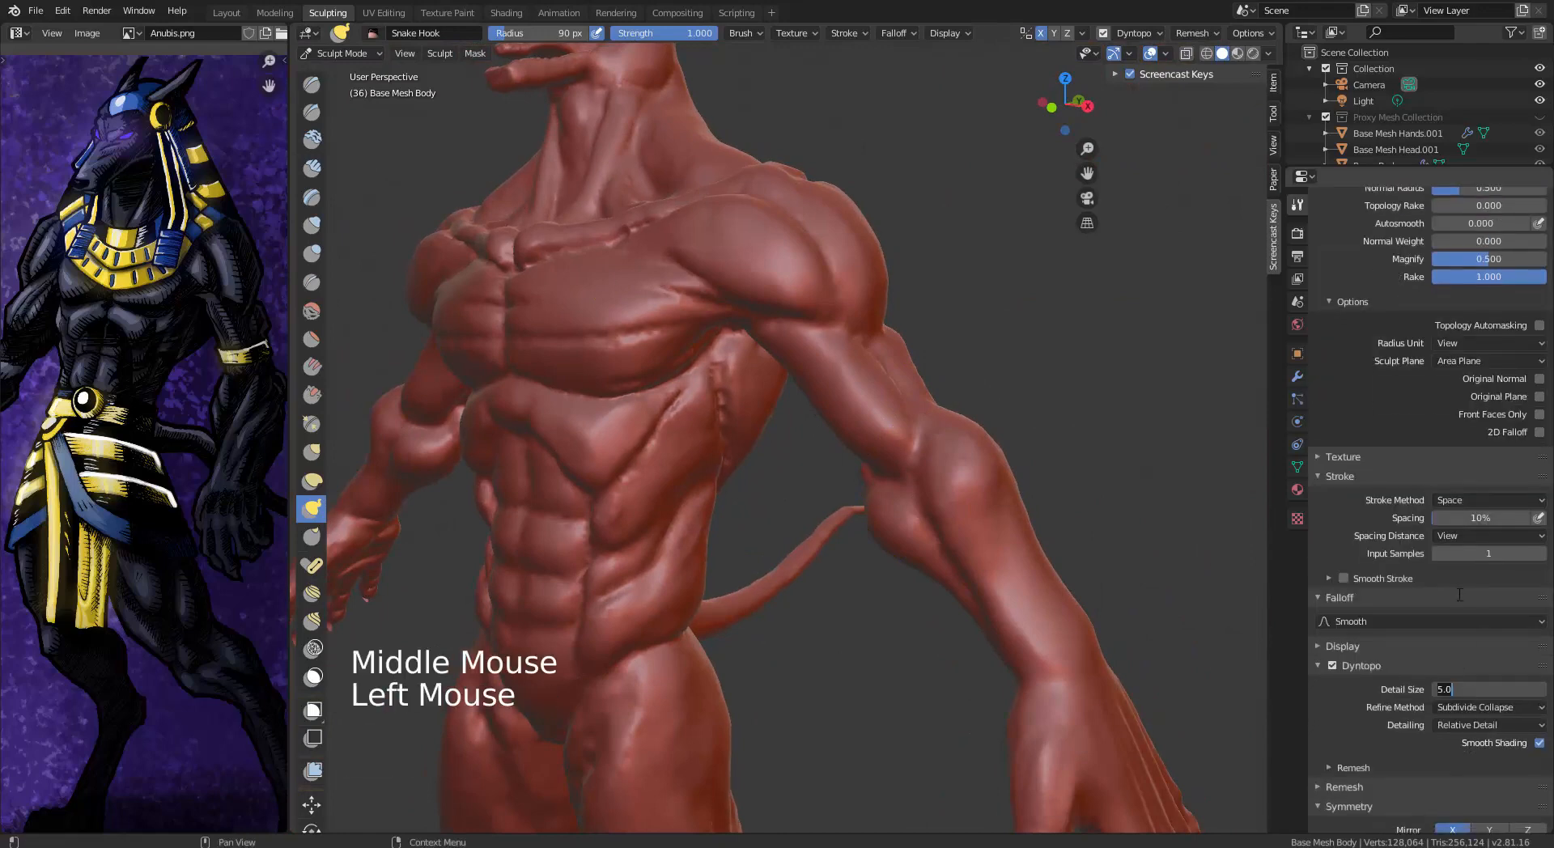
Set the Dyntopo detail size to 2.5 px and switch to the Clay Strips brush
text(2.5)
key(Return)
middle_drag(712, 459, 914, 470)
middle_drag(777, 453, 850, 449)
mouse_move(809, 449)
middle_down()
mouse_move(846, 437)
mouse_move(842, 417)
middle_up()
click(311, 168)
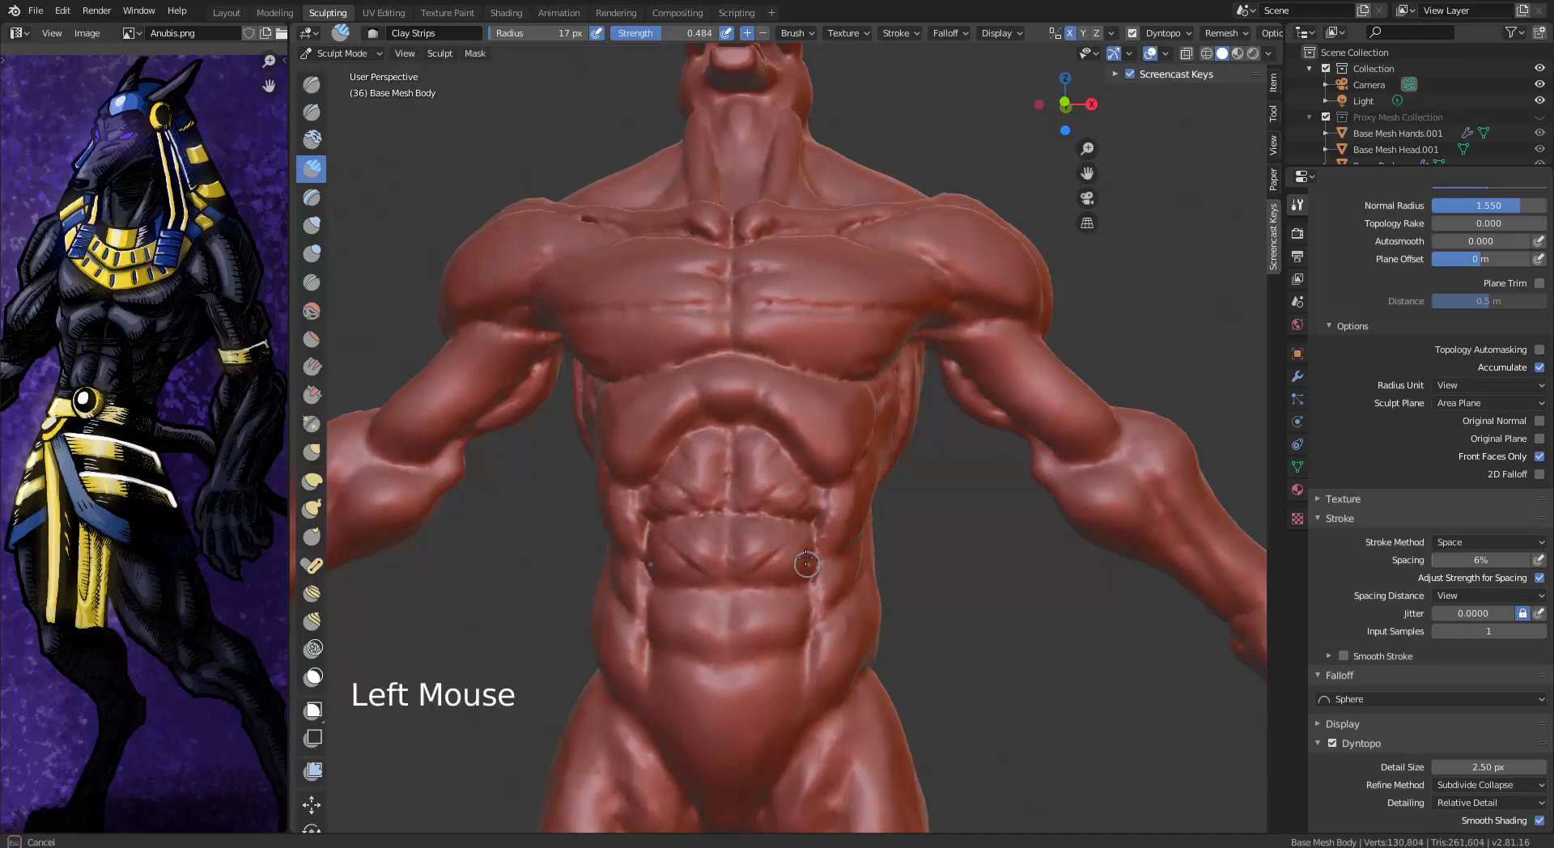
Undo the last five changes and rework the side of the middle abdominal muscles with Clay Strips
key(z)
mouse_move(817, 562)
middle_down()
mouse_move(812, 503)
mouse_move(809, 518)
middle_up()
key(ctrl+z)
key(ctrl+z)
key(ctrl+z)
key(ctrl+z)
key(ctrl+z)
drag(807, 519, 793, 527)
Flatten the middle abdominal muscles with the Flatten/Contrast brush
click(312, 339)
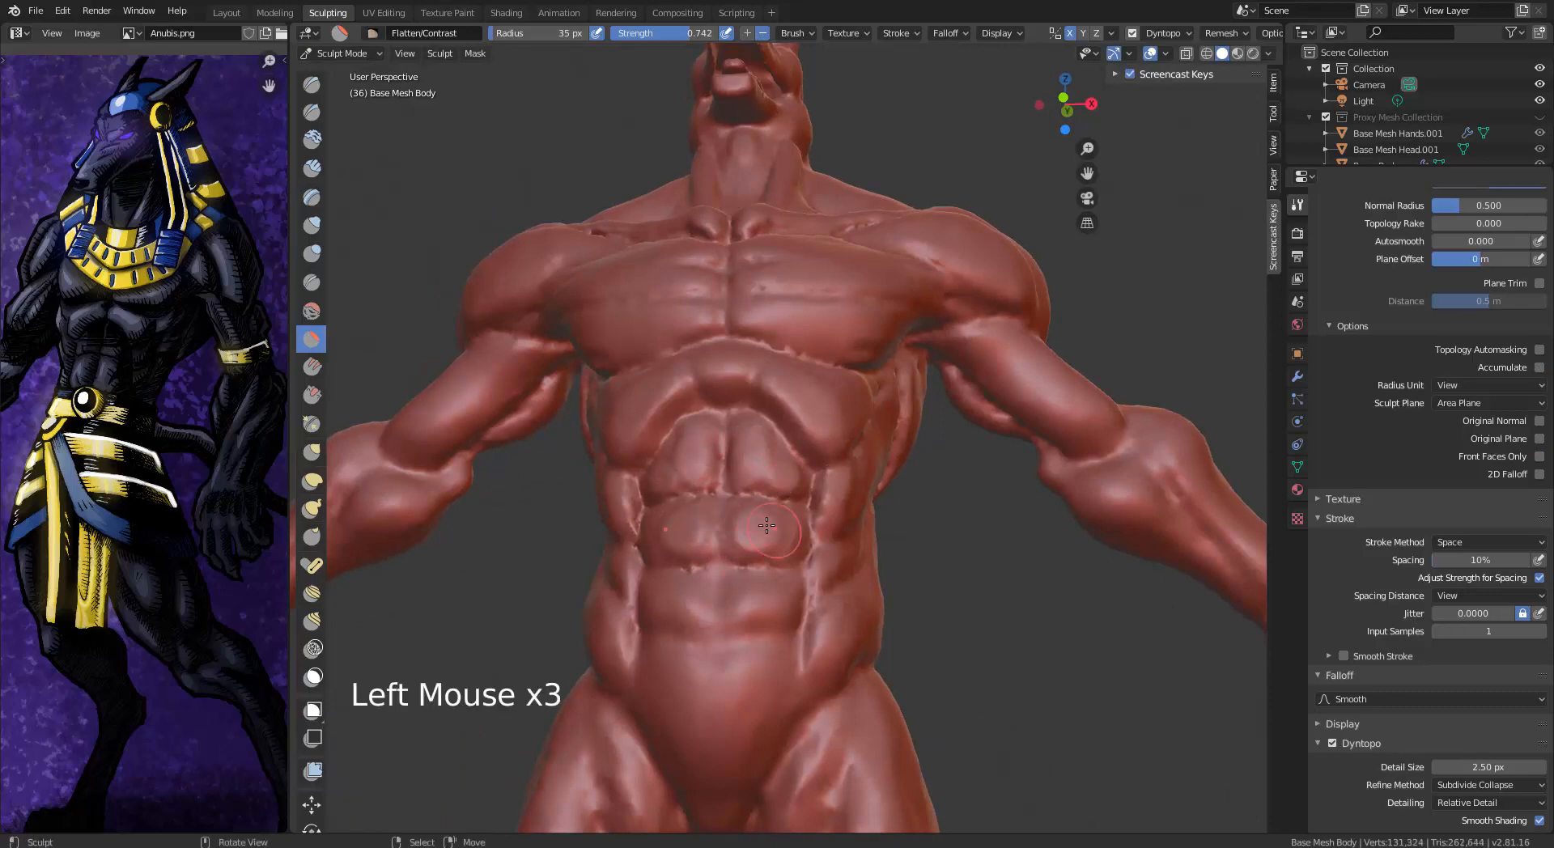
click(779, 545)
middle_drag(778, 470, 837, 508)
middle_drag(815, 365, 902, 405)
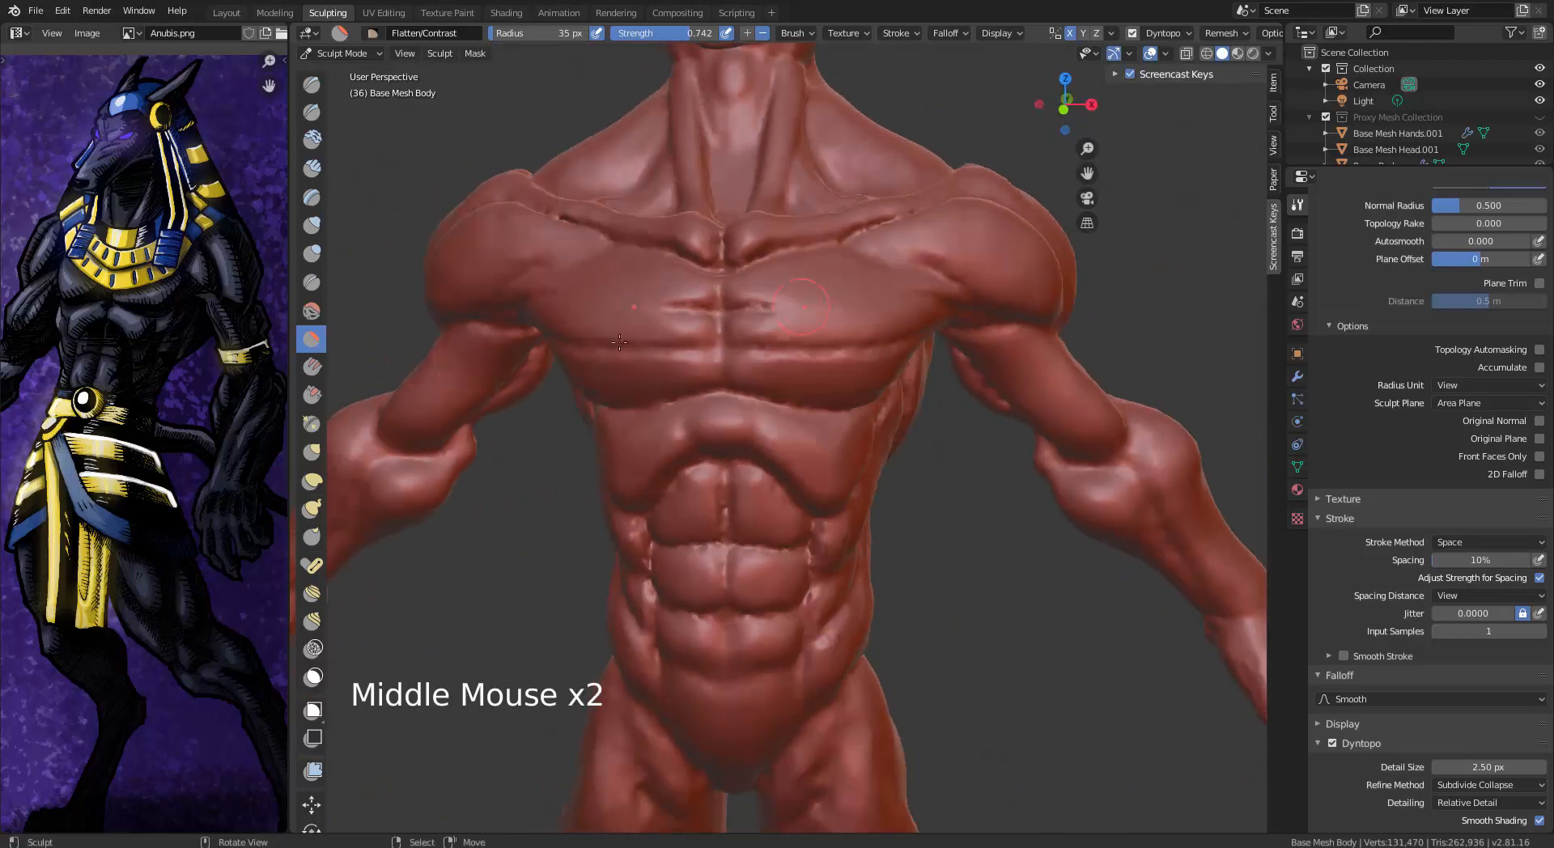
Build up the pectoral muscles from the sternum out to the armpit with Clay Strips
click(312, 168)
mouse_move(931, 307)
middle_down()
mouse_move(882, 305)
mouse_move(931, 308)
middle_up()
mouse_move(858, 261)
mouse_down()
mouse_move(819, 270)
mouse_move(825, 291)
mouse_up()
middle_drag(967, 283, 905, 290)
drag(890, 295, 825, 306)
mouse_move(825, 306)
middle_down()
mouse_move(914, 295)
mouse_move(809, 312)
middle_up()
drag(765, 303, 732, 336)
mouse_move(825, 340)
middle_down()
mouse_move(713, 299)
mouse_move(834, 340)
middle_up()
drag(834, 344, 741, 357)
drag(900, 336, 915, 351)
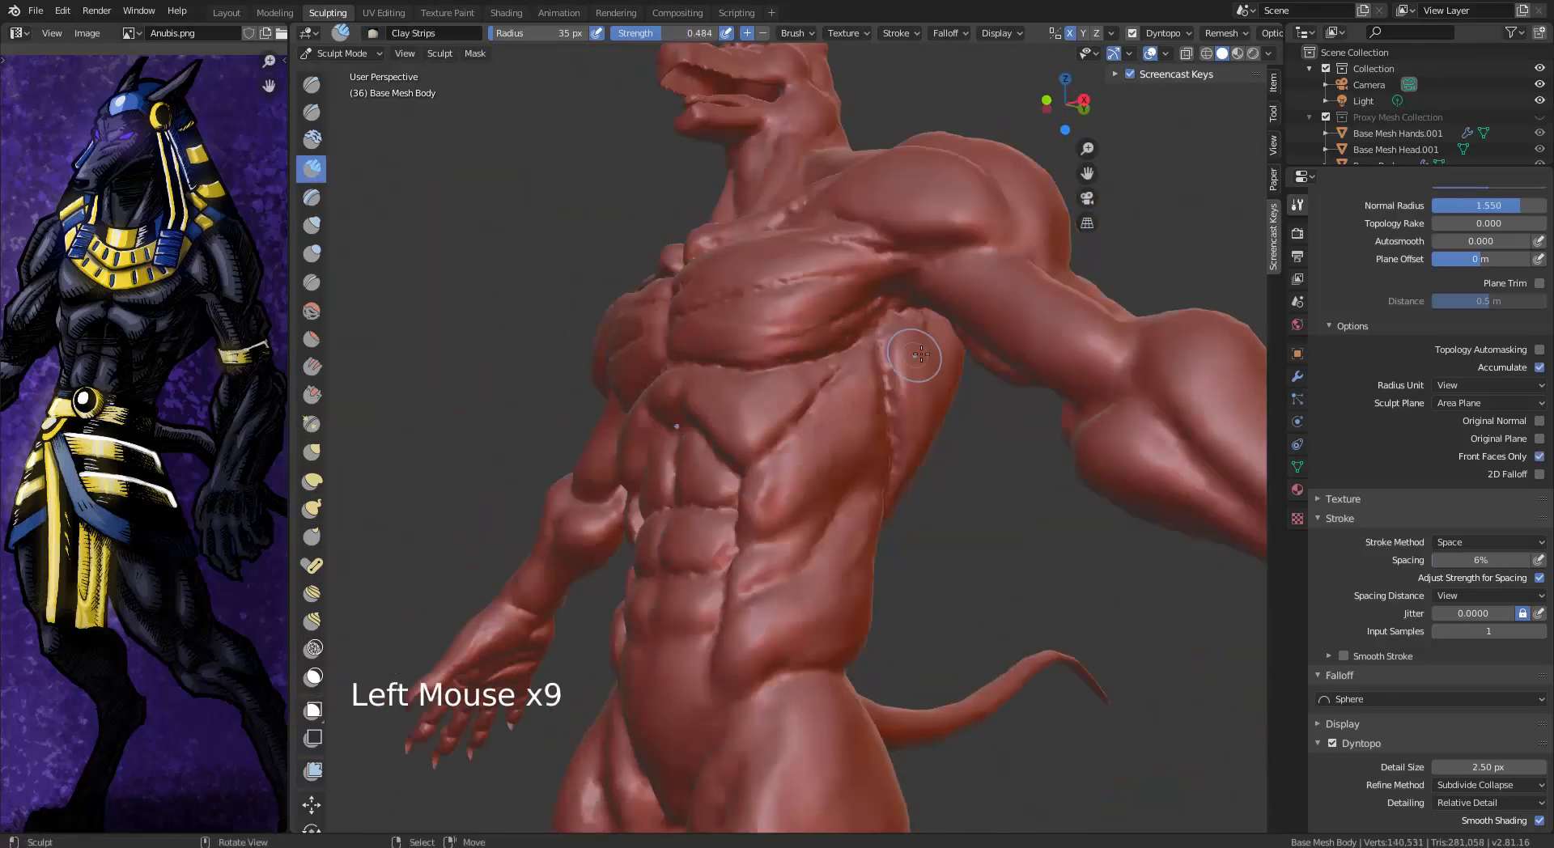
middle_drag(842, 344, 903, 352)
mouse_move(809, 328)
mouse_down()
mouse_move(735, 336)
mouse_move(790, 336)
mouse_up()
mouse_move(801, 332)
middle_down()
mouse_move(874, 340)
mouse_move(906, 389)
middle_up()
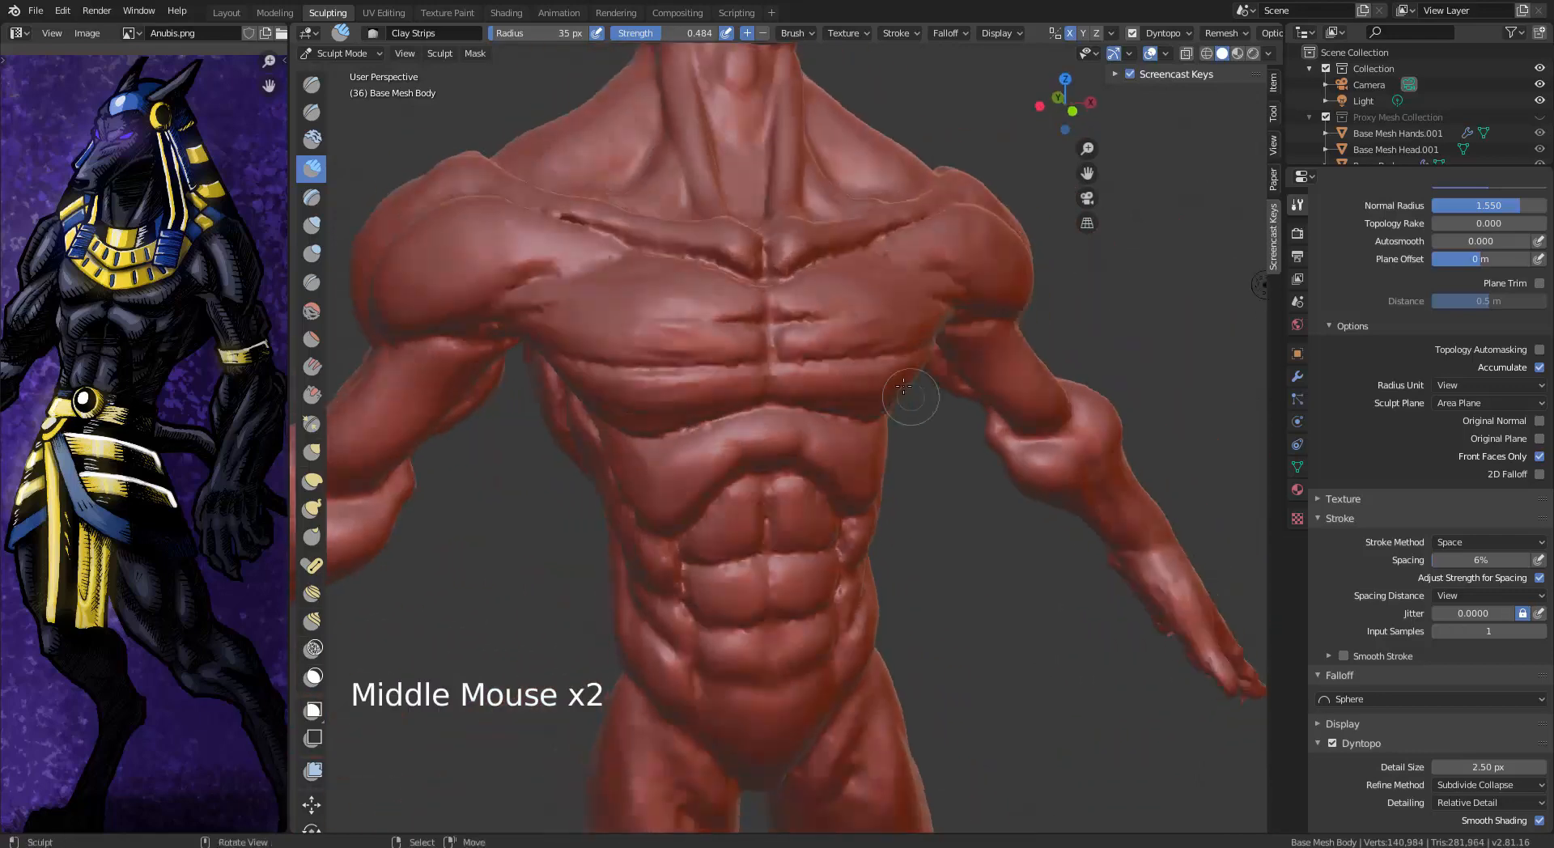
Cut sharp creases across the chest with Draw Sharp and undo the last stroke
click(312, 112)
middle_drag(931, 332, 952, 326)
middle_drag(805, 346, 952, 337)
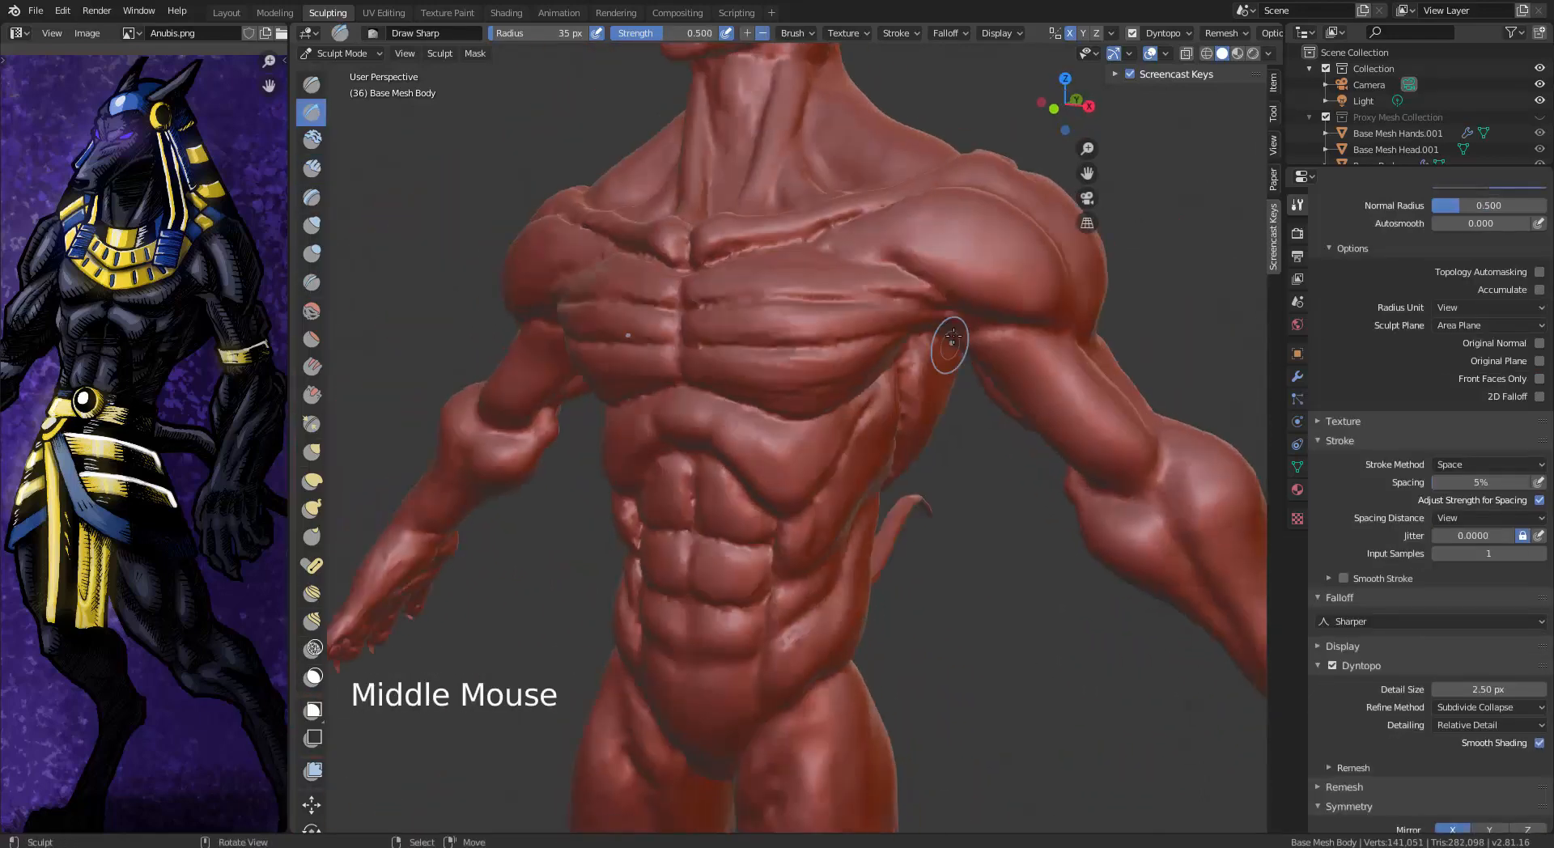
key(ctrl+z)
middle_drag(789, 285, 1136, 380)
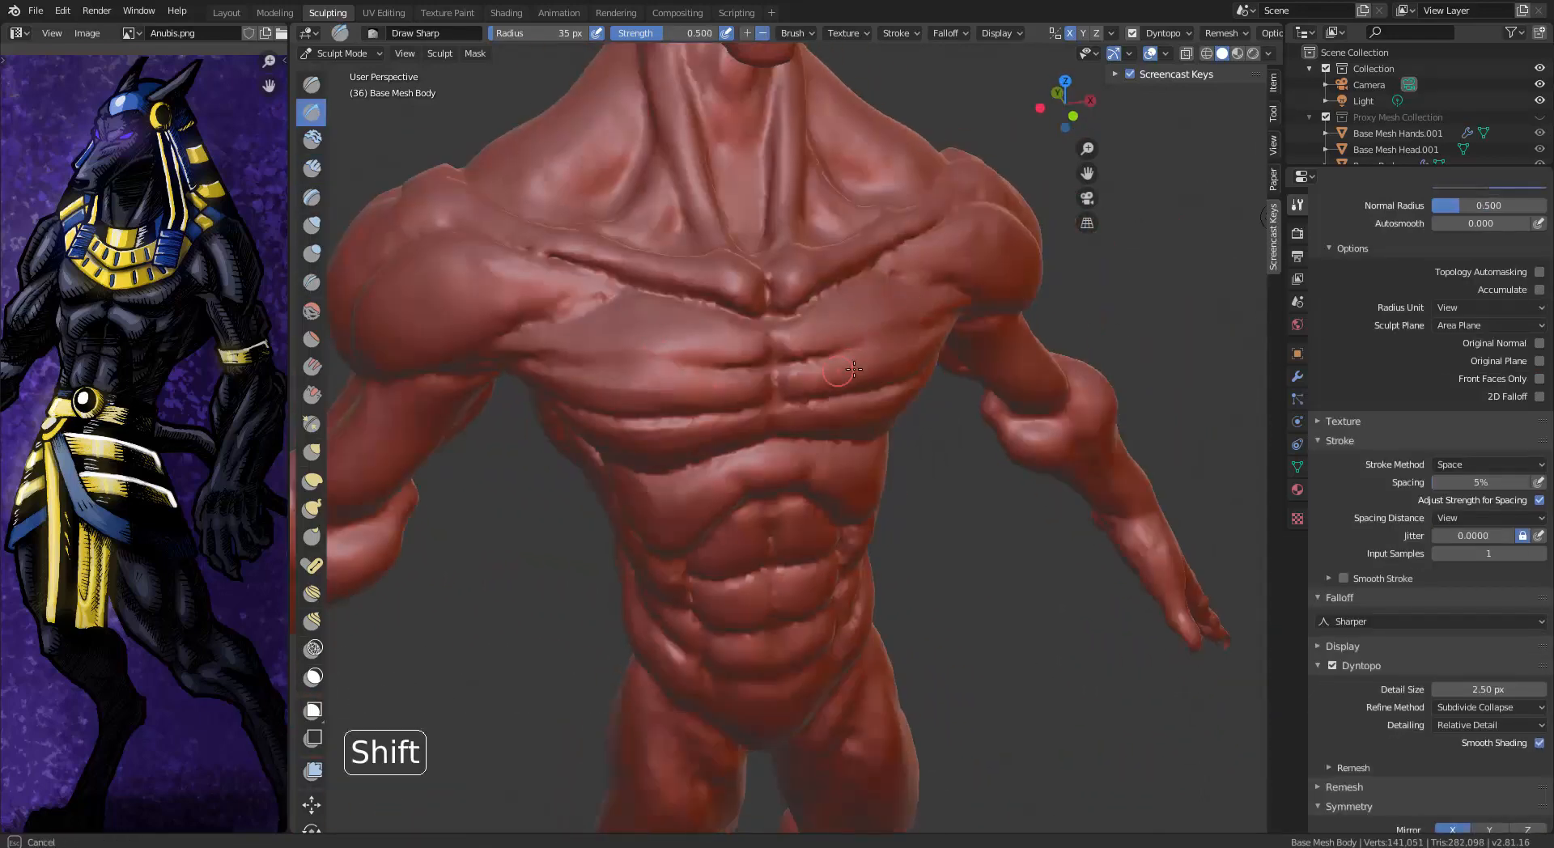
Smooth the creases running across the pectoral muscles
middle_drag(854, 370, 784, 324)
shift+click(784, 324)
middle_drag(941, 346, 703, 340)
shift+click(703, 340)
middle_drag(872, 326, 882, 275)
Build up the inner pectoral muscle beside the sternum with Clay Strips
click(313, 168)
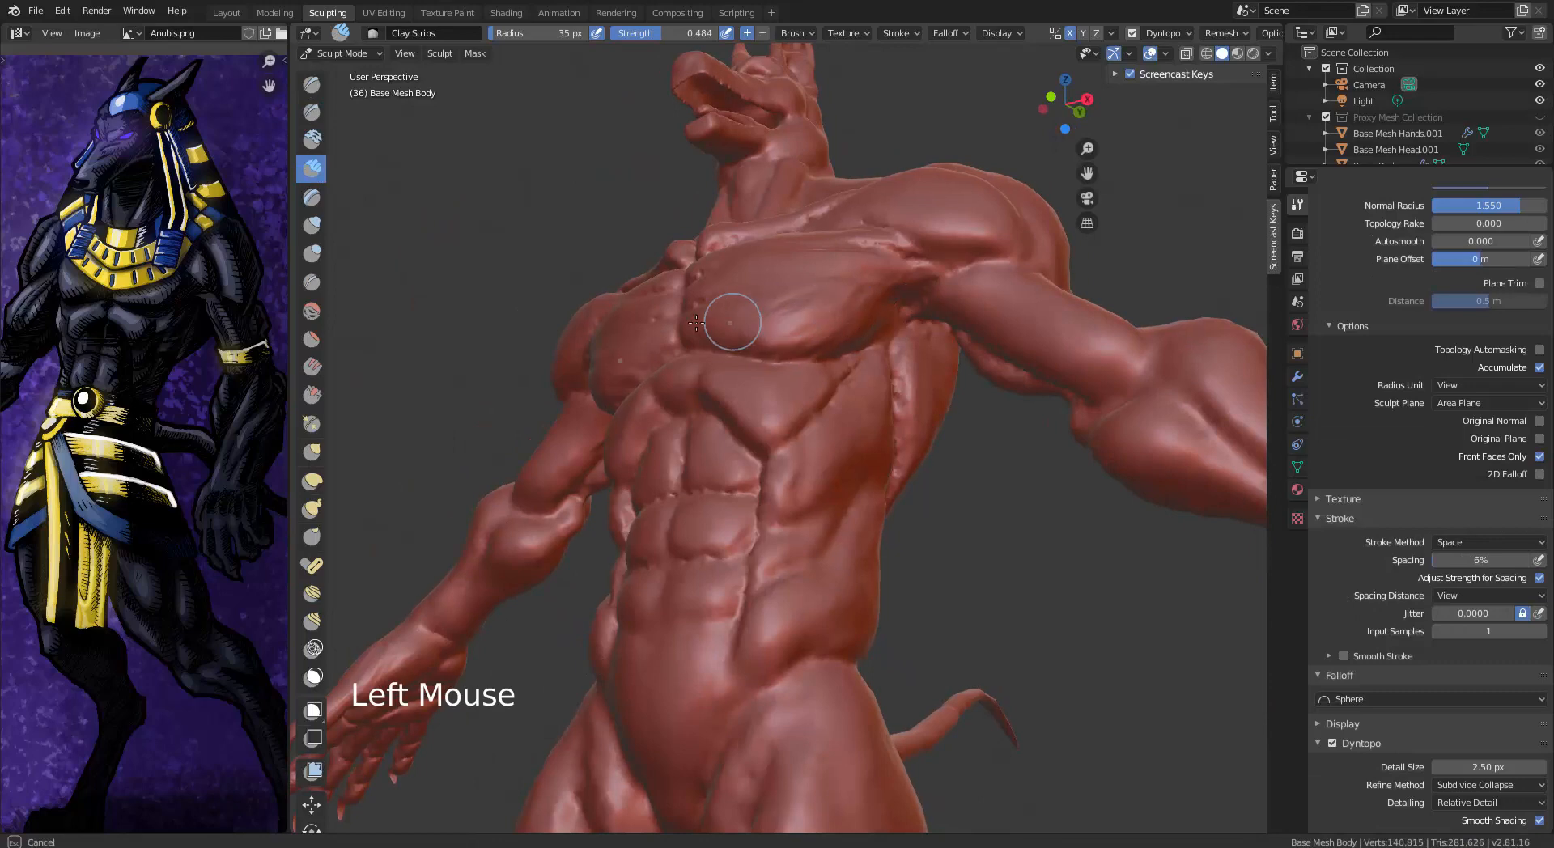
drag(696, 323, 697, 322)
mouse_move(698, 322)
middle_down()
mouse_move(895, 277)
mouse_move(1006, 399)
mouse_move(954, 337)
middle_up()
Carve the creases across the upper chest and below the collarbone with Draw Sharp
click(312, 112)
middle_drag(747, 395, 932, 288)
alt+middle_drag(814, 315, 906, 267)
mouse_move(558, 243)
mouse_down()
mouse_move(752, 275)
mouse_move(955, 242)
mouse_up()
mouse_move(955, 243)
middle_down()
mouse_move(965, 281)
mouse_move(939, 221)
middle_up()
drag(939, 221, 846, 259)
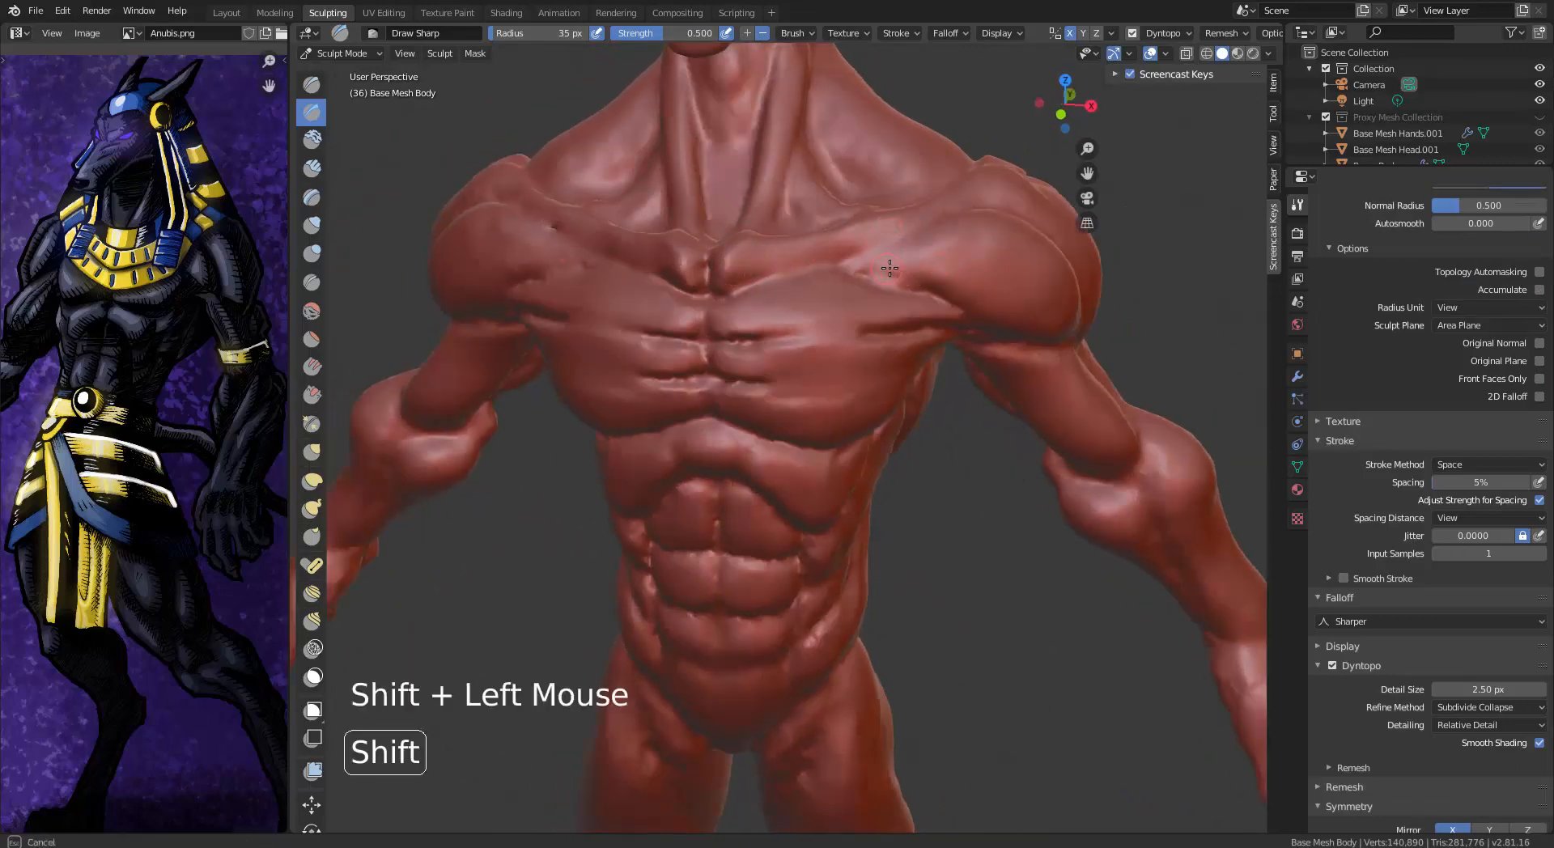
middle_drag(890, 268, 1012, 221)
Flatten the lower pectorals with Flatten/Contrast and build up the outer and upper chest with Clay Strips
click(312, 339)
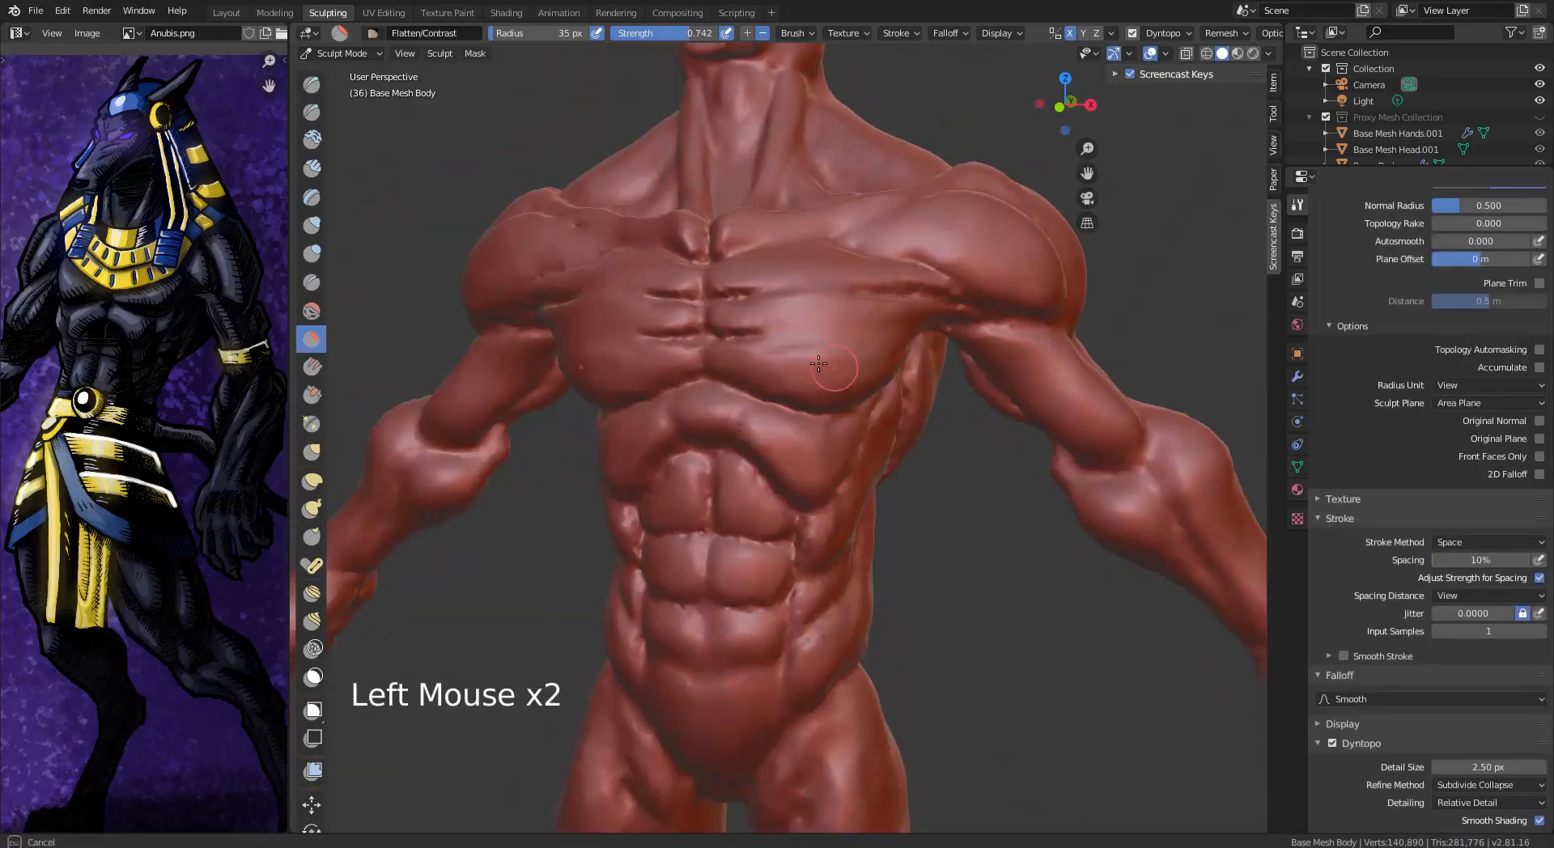
middle_drag(818, 364, 898, 316)
click(312, 167)
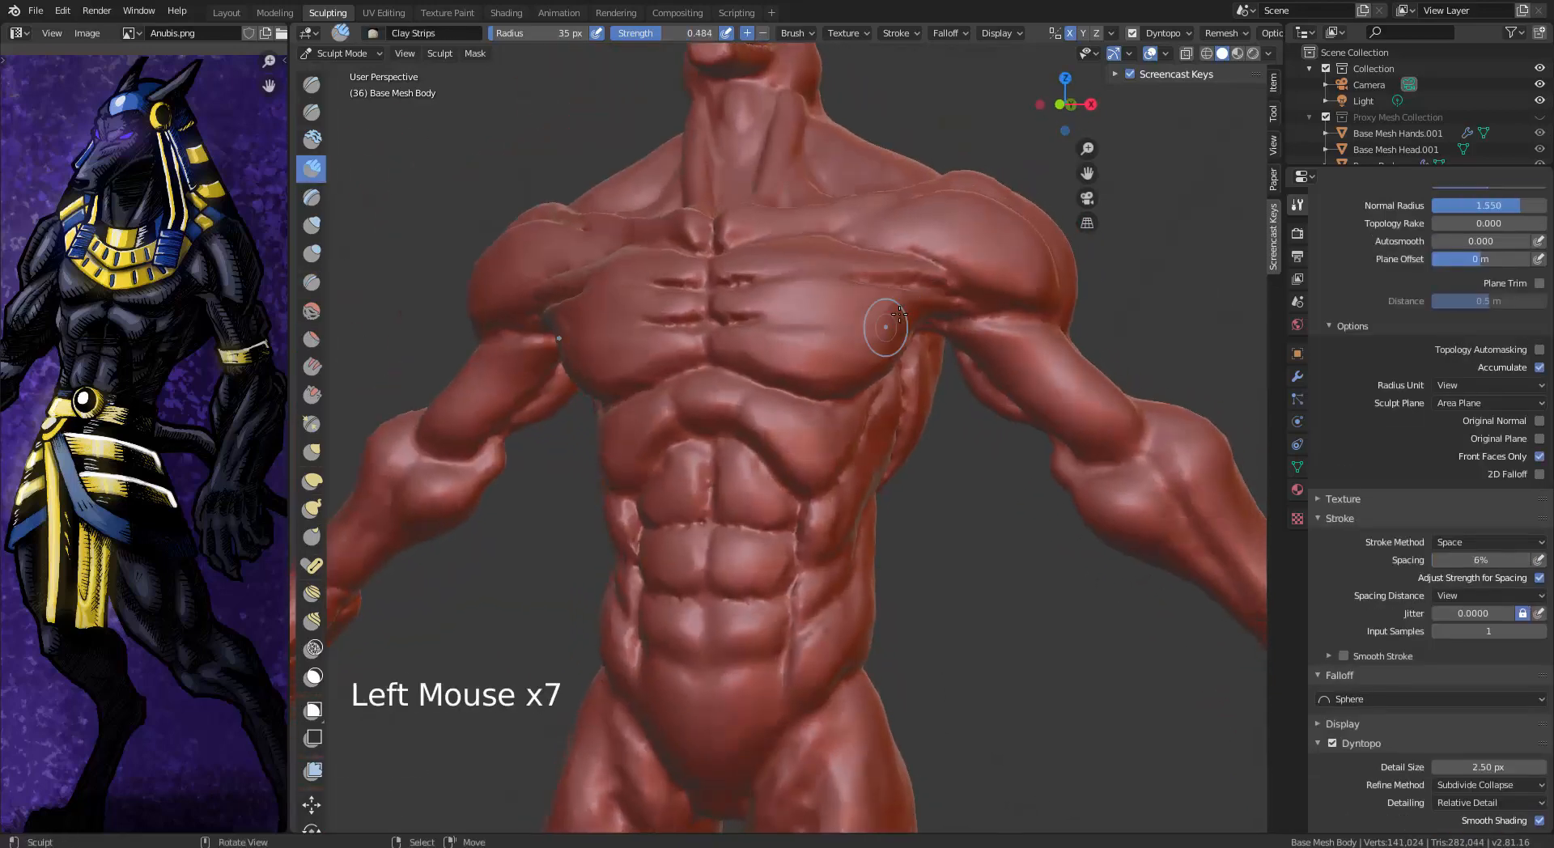
alt+drag(1006, 325, 879, 283)
drag(878, 283, 834, 267)
Smooth the pectorals and build up their transition into the shoulders with Clay Strips
mouse_move(834, 267)
middle_down()
mouse_move(842, 324)
mouse_move(361, 208)
middle_up()
shift+click(930, 361)
middle_drag(930, 360, 811, 343)
shift+drag(811, 343, 811, 343)
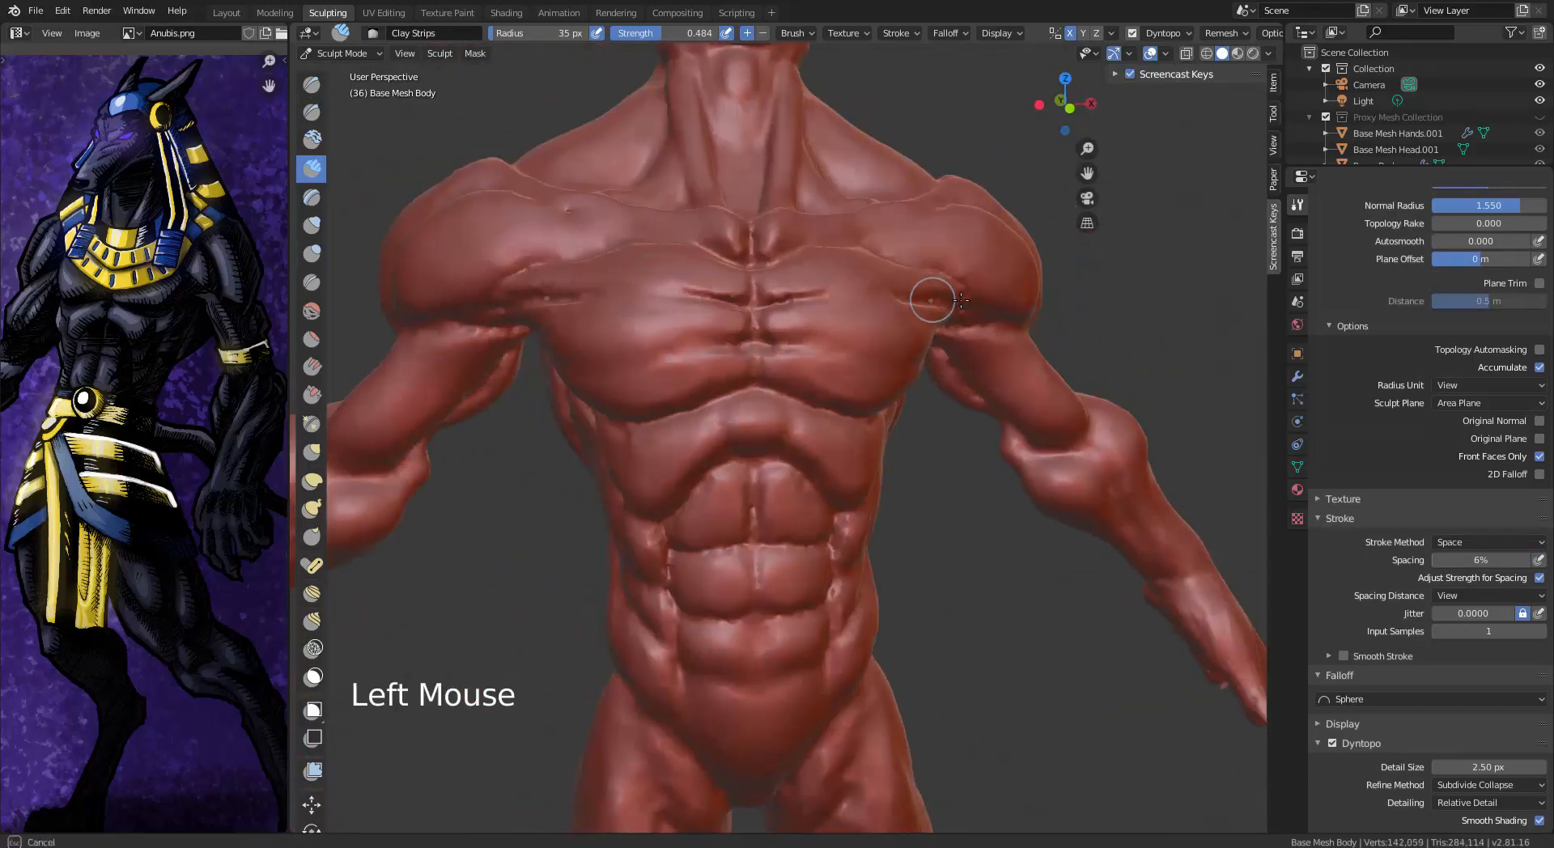
middle_drag(960, 300, 955, 308)
drag(955, 307, 963, 291)
Sharpen the chest creases with Draw Sharp, then flatten and smooth the pectoral surfaces with Flatten/Contrast
mouse_move(963, 291)
middle_down()
mouse_move(906, 340)
mouse_move(1030, 323)
mouse_move(1006, 489)
mouse_move(890, 364)
mouse_move(729, 405)
middle_up()
click(311, 111)
click(1006, 489)
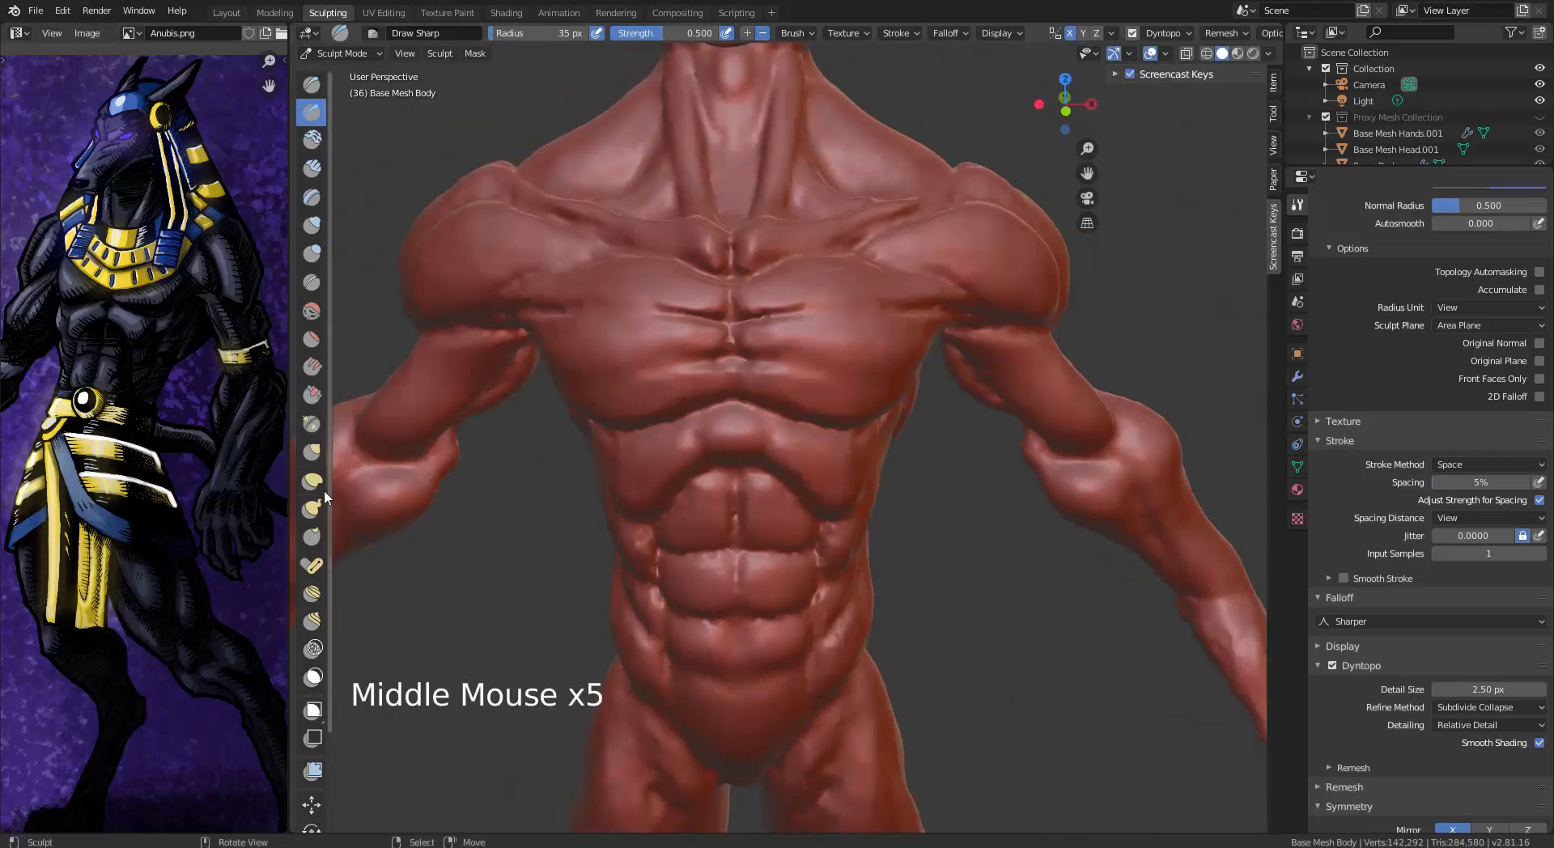
click(312, 338)
mouse_move(810, 323)
middle_down()
mouse_move(888, 256)
mouse_move(696, 389)
mouse_move(841, 299)
middle_up()
drag(841, 299, 852, 292)
mouse_move(852, 292)
middle_down()
mouse_move(769, 340)
mouse_move(599, 324)
middle_up()
shift+drag(567, 324, 639, 328)
mouse_move(639, 328)
middle_down()
mouse_move(664, 340)
mouse_move(486, 283)
middle_up()
Build up the front of the deltoid with Clay Strips
click(311, 167)
drag(1046, 234, 991, 281)
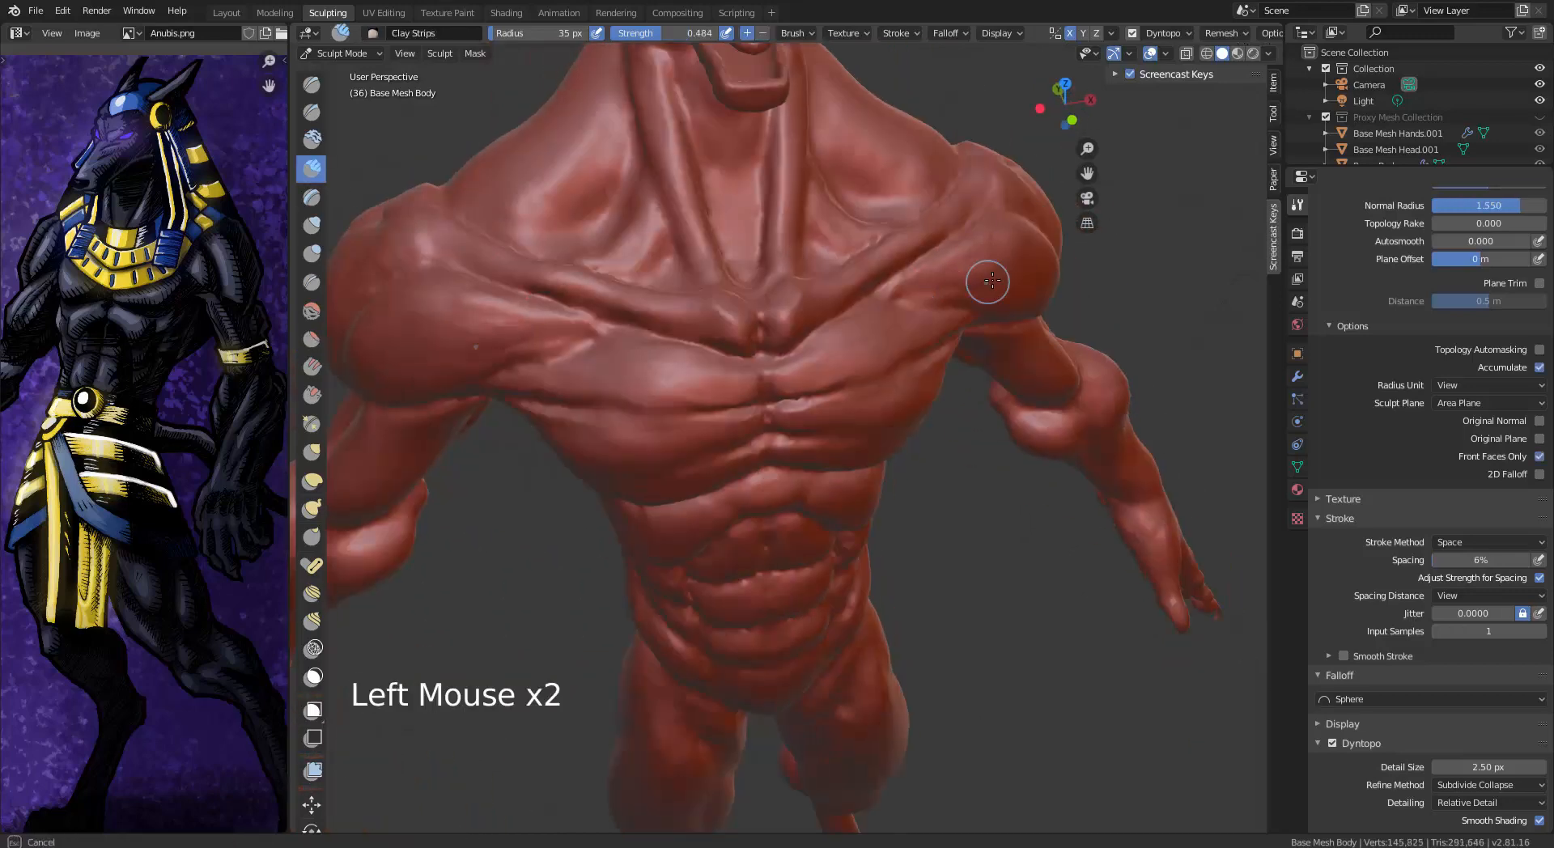
middle_drag(921, 289, 850, 307)
Cut the crease between the deltoid and the upper pectoral with Draw Sharp
click(311, 112)
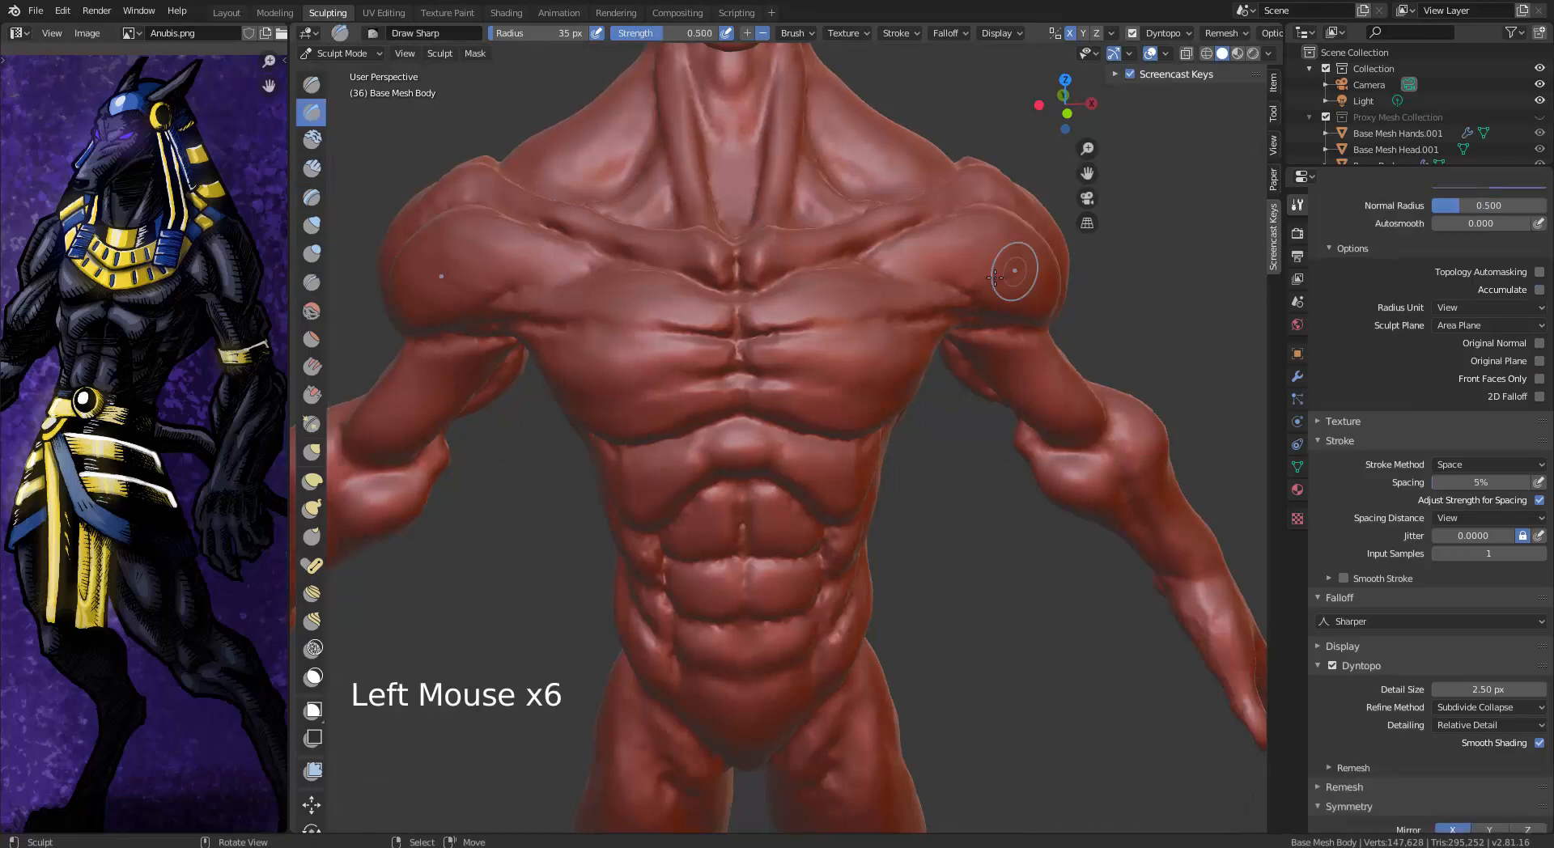
drag(889, 246, 931, 267)
mouse_move(930, 267)
middle_down()
mouse_move(1030, 367)
mouse_move(728, 365)
mouse_move(340, 243)
middle_up()
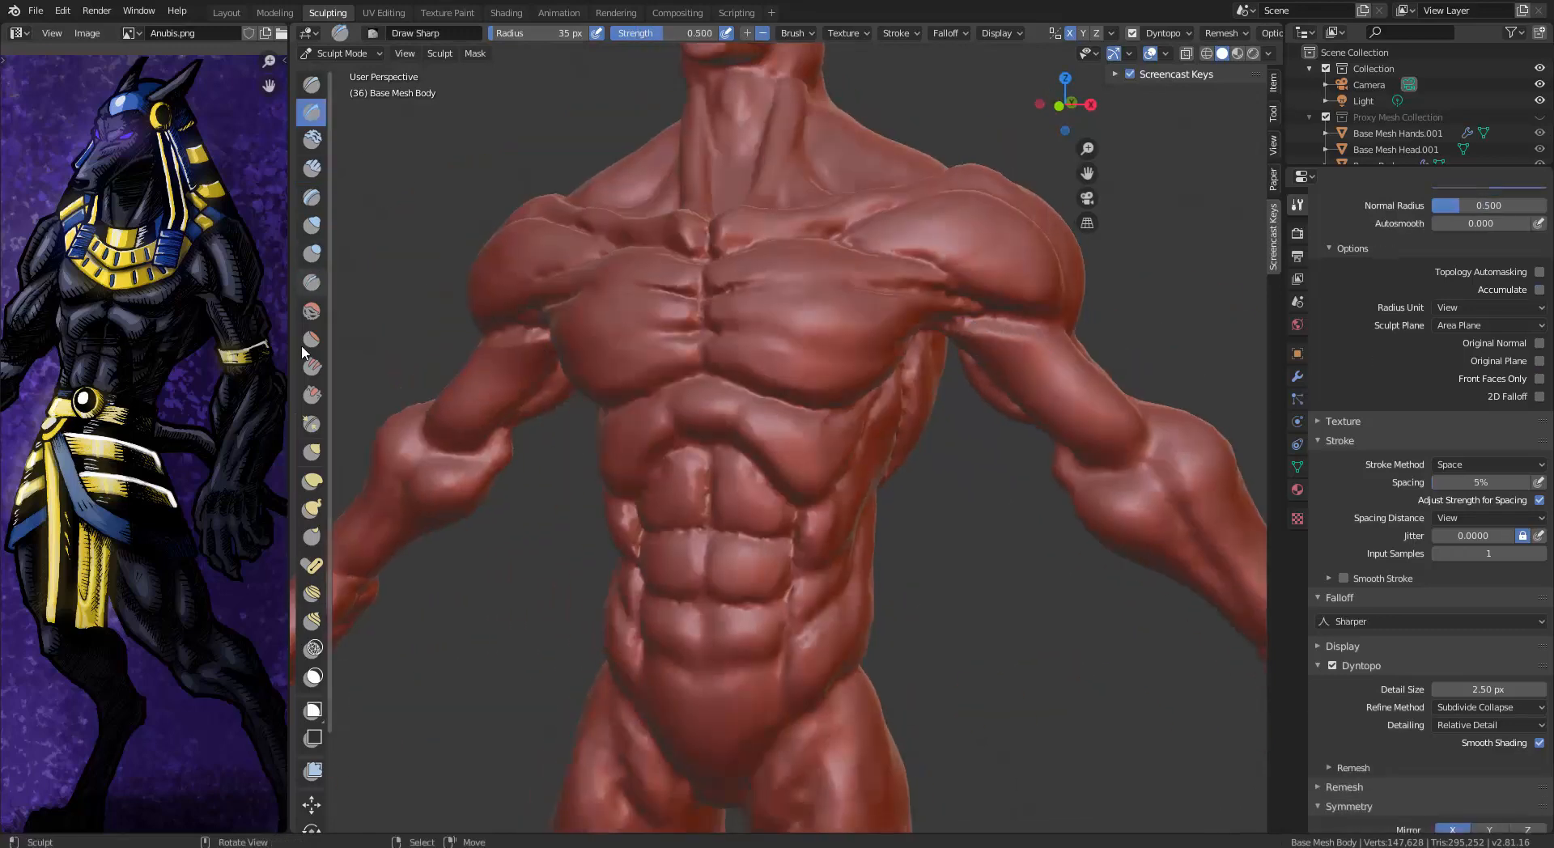
Build up the upper biceps beneath the deltoid with Clay Strips and smooth the area
click(312, 167)
mouse_move(1133, 389)
middle_down()
mouse_move(1197, 402)
mouse_move(931, 328)
middle_up()
drag(930, 327, 1002, 333)
shift+drag(1088, 416, 953, 331)
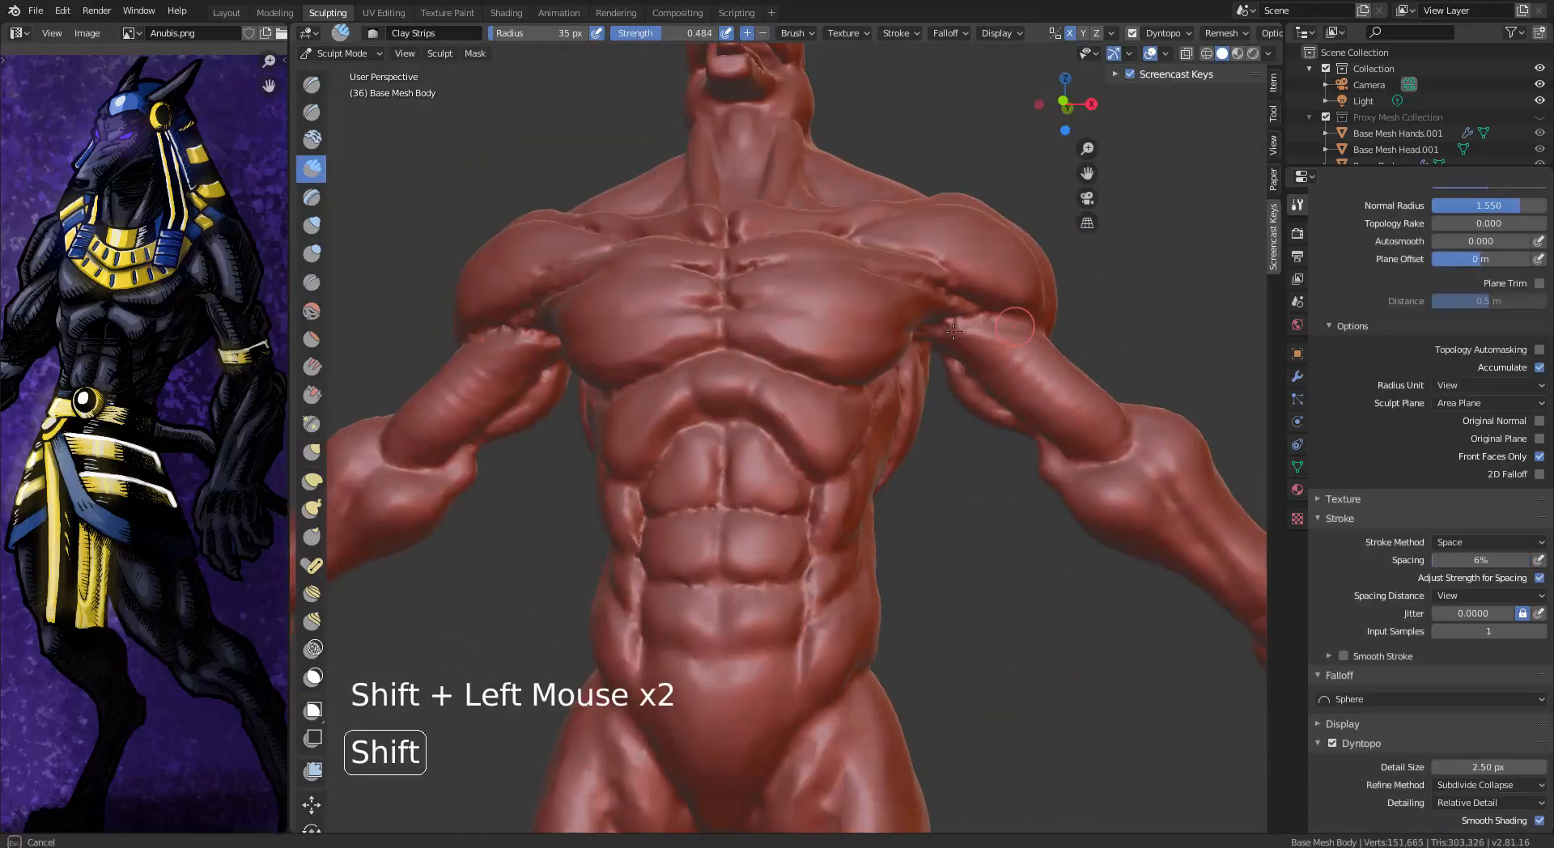
shift+drag(963, 272, 995, 299)
Build up the outer side of the upper arm down to the elbow with Clay Strips
mouse_move(995, 299)
middle_down()
mouse_move(809, 308)
mouse_move(566, 243)
mouse_move(345, 153)
middle_up()
drag(777, 267, 808, 323)
mouse_move(809, 323)
middle_down()
mouse_move(392, 160)
mouse_move(566, 323)
mouse_move(777, 243)
middle_up()
drag(777, 243, 799, 237)
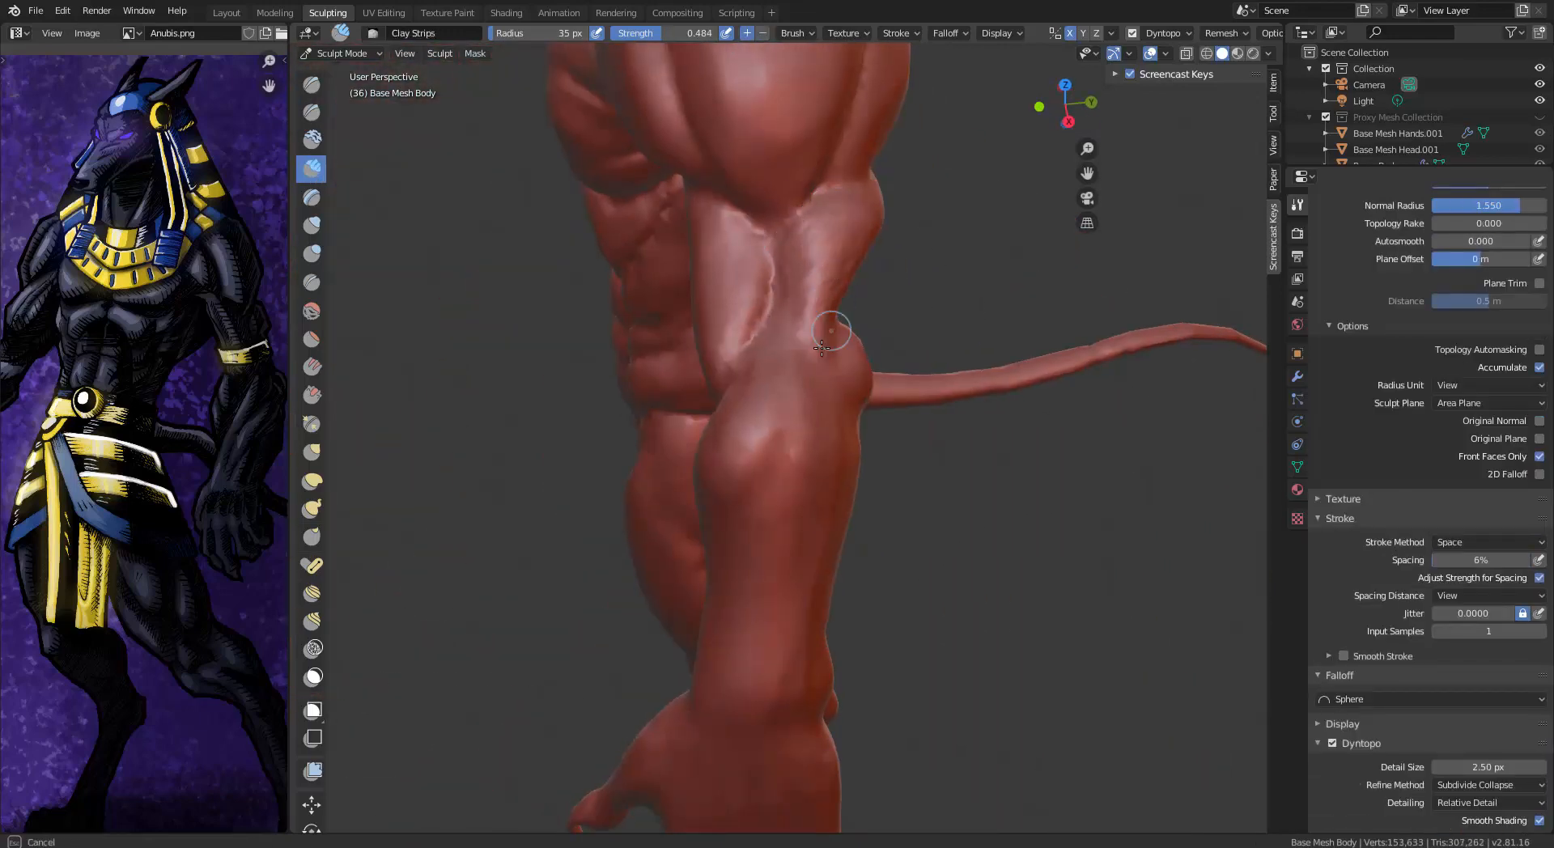
drag(821, 348, 833, 339)
mouse_move(834, 340)
middle_down()
mouse_move(885, 283)
mouse_move(881, 302)
mouse_move(769, 107)
middle_up()
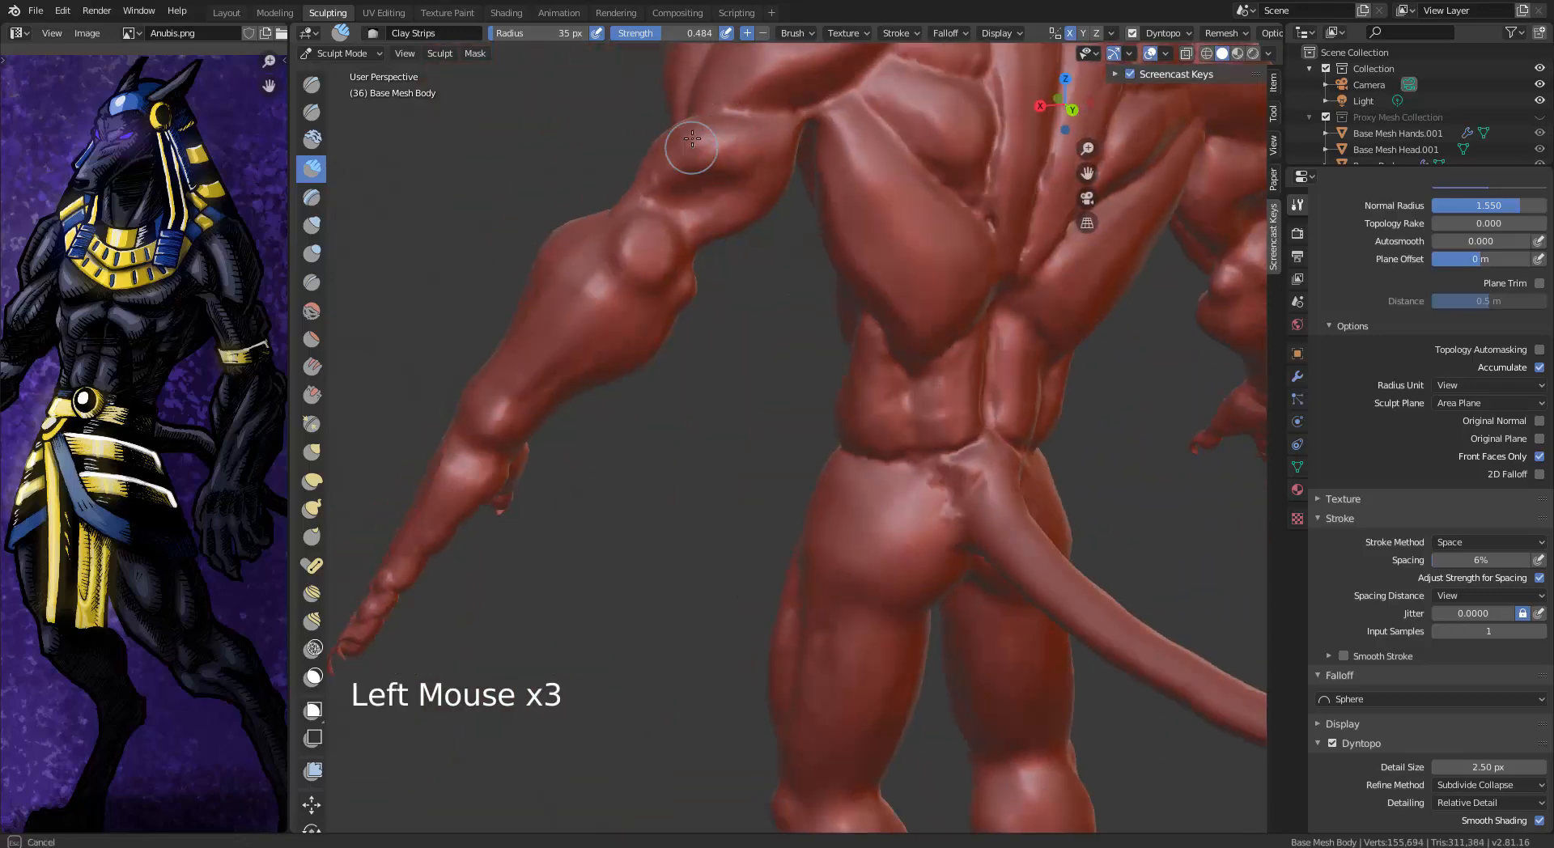
Build up the triceps and its tendon above the elbow with Clay Strips
drag(651, 175, 664, 175)
mouse_move(664, 174)
middle_down()
mouse_move(733, 174)
mouse_move(777, 211)
mouse_move(739, 243)
mouse_move(809, 242)
middle_up()
ctrl+middle_drag(809, 243, 863, 249)
drag(809, 275, 724, 332)
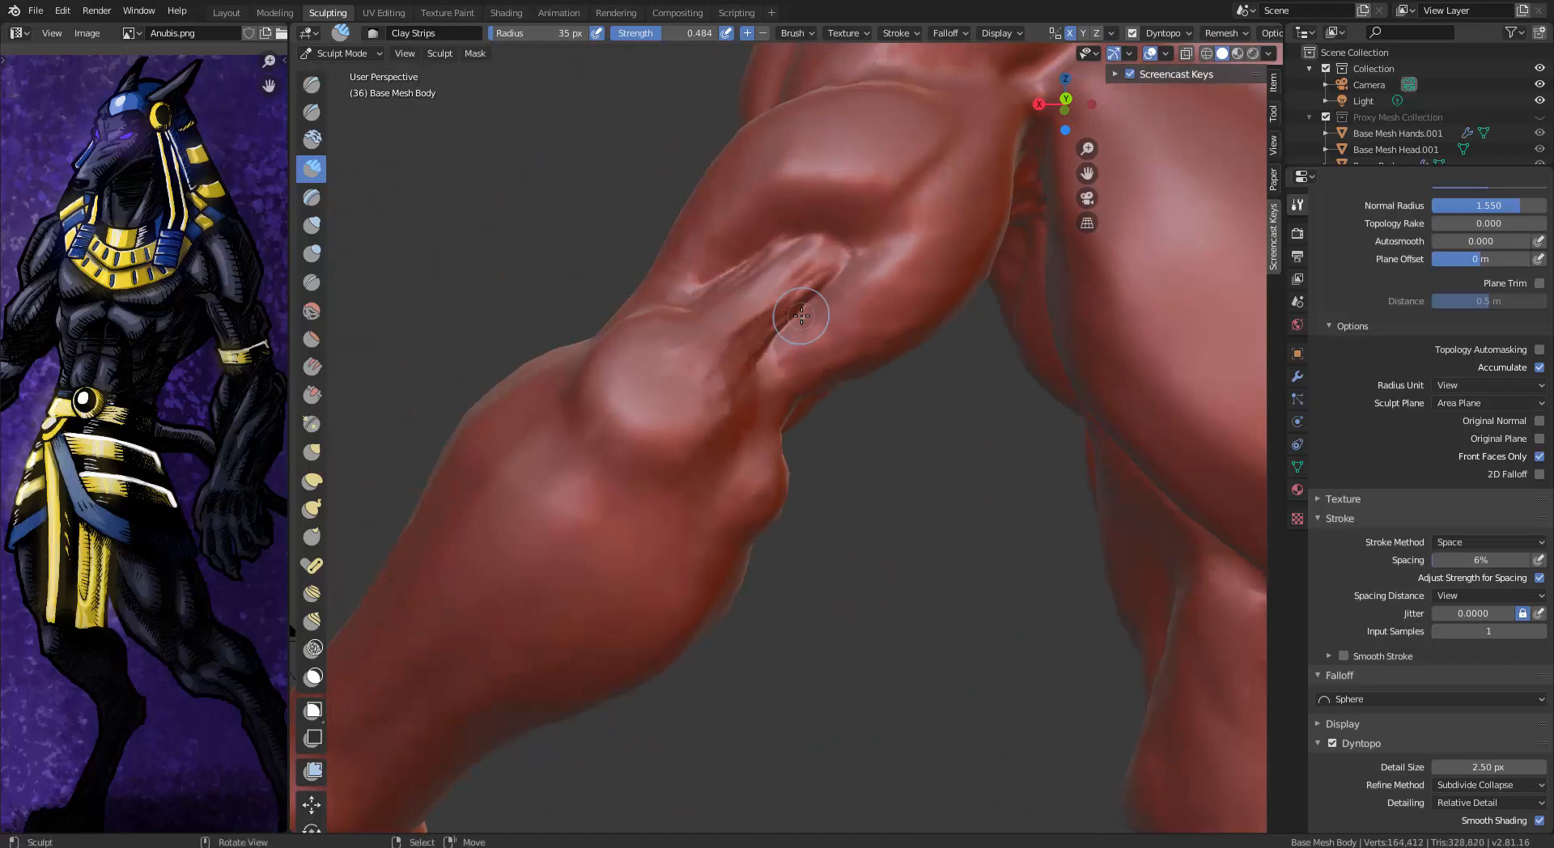
Carve sharp creases around the triceps and the rear of the shoulder with Draw Sharp
mouse_move(801, 315)
middle_down()
mouse_move(959, 158)
mouse_move(906, 194)
middle_up()
click(311, 113)
middle_drag(756, 208, 858, 202)
drag(971, 194, 756, 197)
middle_drag(756, 197, 975, 249)
drag(974, 249, 907, 291)
mouse_move(930, 307)
middle_down()
mouse_move(983, 393)
mouse_move(1044, 324)
middle_up()
drag(1061, 154, 980, 231)
middle_drag(979, 235, 890, 267)
shift+middle_drag(890, 267, 858, 324)
drag(955, 234, 857, 267)
mouse_move(858, 308)
middle_down()
mouse_move(953, 357)
mouse_move(1140, 374)
middle_up()
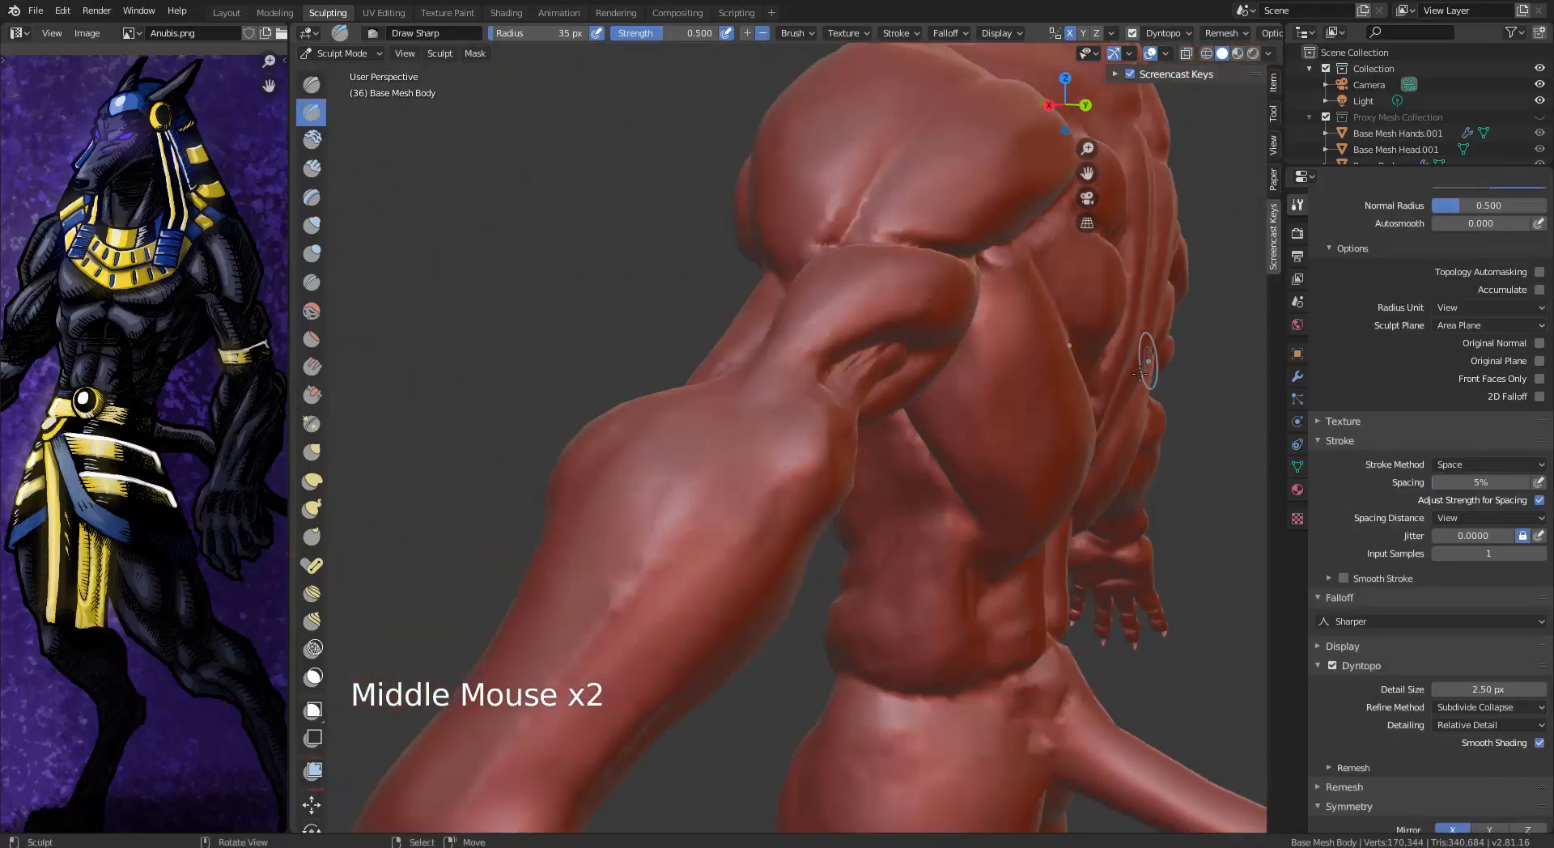
Build up the forearm muscle where it runs into the upper arm at the elbow with Clay Strips
click(312, 169)
middle_drag(567, 437, 660, 466)
mouse_move(660, 479)
mouse_down()
mouse_move(701, 524)
mouse_move(665, 507)
mouse_up()
mouse_move(664, 508)
middle_down()
mouse_move(829, 542)
mouse_move(866, 389)
middle_up()
mouse_move(872, 373)
mouse_down()
mouse_move(869, 350)
mouse_move(874, 396)
mouse_up()
middle_drag(906, 405, 817, 421)
mouse_move(866, 413)
mouse_down()
mouse_move(874, 448)
mouse_move(878, 404)
mouse_up()
mouse_move(849, 380)
middle_down()
mouse_move(992, 312)
mouse_move(898, 388)
middle_up()
drag(862, 429, 871, 469)
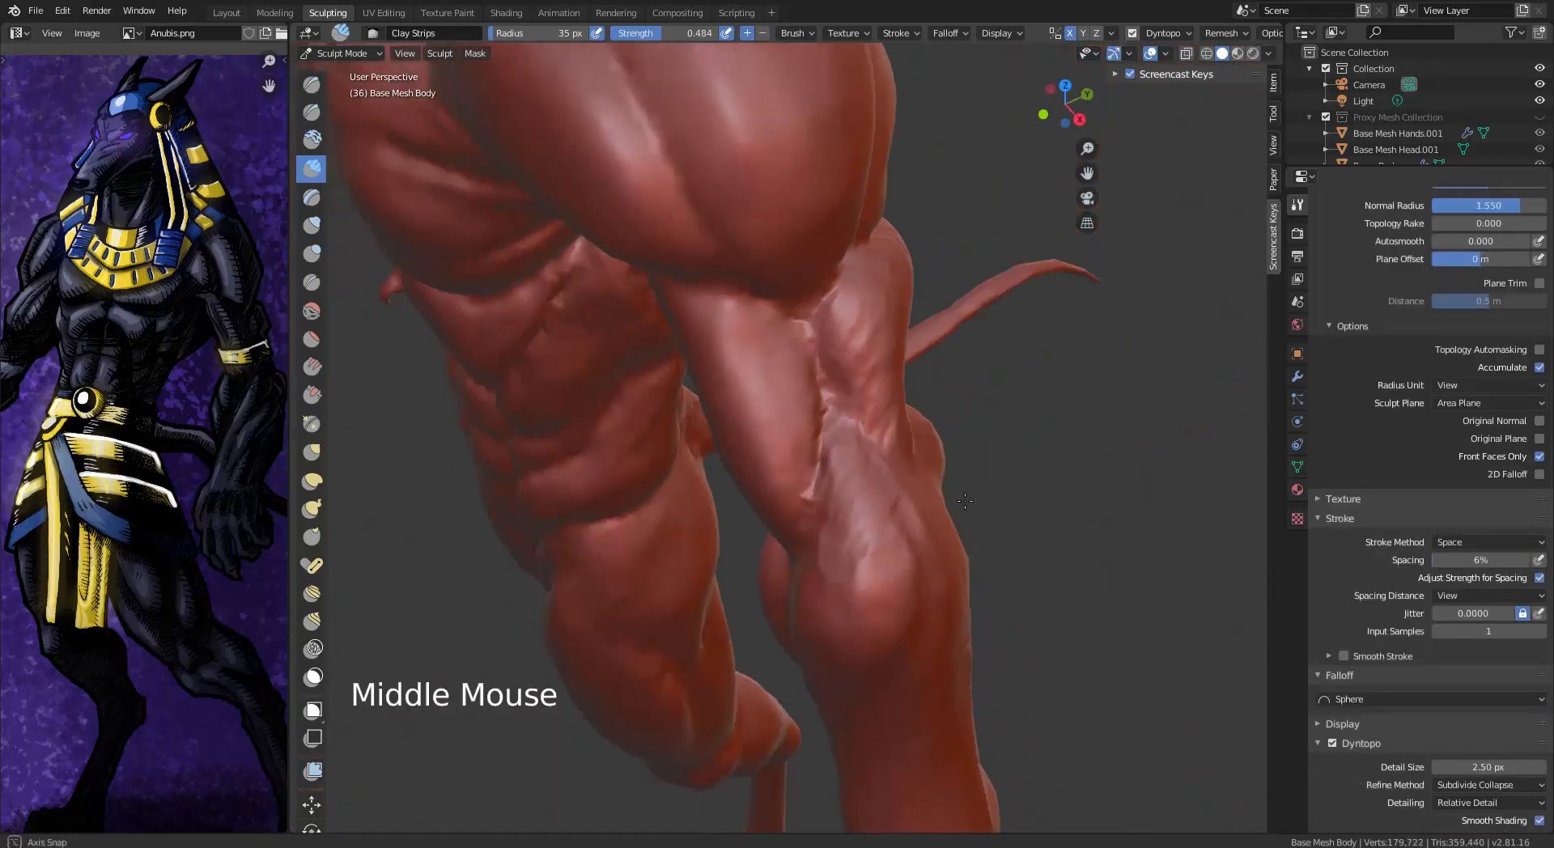
Extend the outer forearm muscle below the elbow with Clay Strips and smooth the elbow area
middle_drag(965, 501, 1068, 478)
mouse_move(931, 478)
mouse_down()
mouse_move(963, 518)
mouse_move(959, 490)
mouse_up()
middle_drag(959, 489, 842, 513)
drag(858, 558, 872, 607)
drag(872, 623, 906, 558)
ctrl+middle_drag(906, 559, 898, 639)
mouse_move(898, 639)
middle_down()
mouse_move(811, 714)
mouse_move(992, 607)
mouse_move(860, 695)
middle_up()
middle_drag(446, 537, 777, 405)
mouse_move(874, 453)
middle_down()
mouse_move(645, 459)
mouse_move(724, 433)
middle_up()
shift+drag(724, 433, 747, 416)
middle_drag(746, 416, 842, 478)
Swell the bony point of the elbow with the Inflate/Deflate brush
click(312, 225)
mouse_move(809, 429)
middle_down()
mouse_move(724, 368)
mouse_move(748, 397)
middle_up()
drag(736, 465, 757, 449)
drag(748, 466, 763, 455)
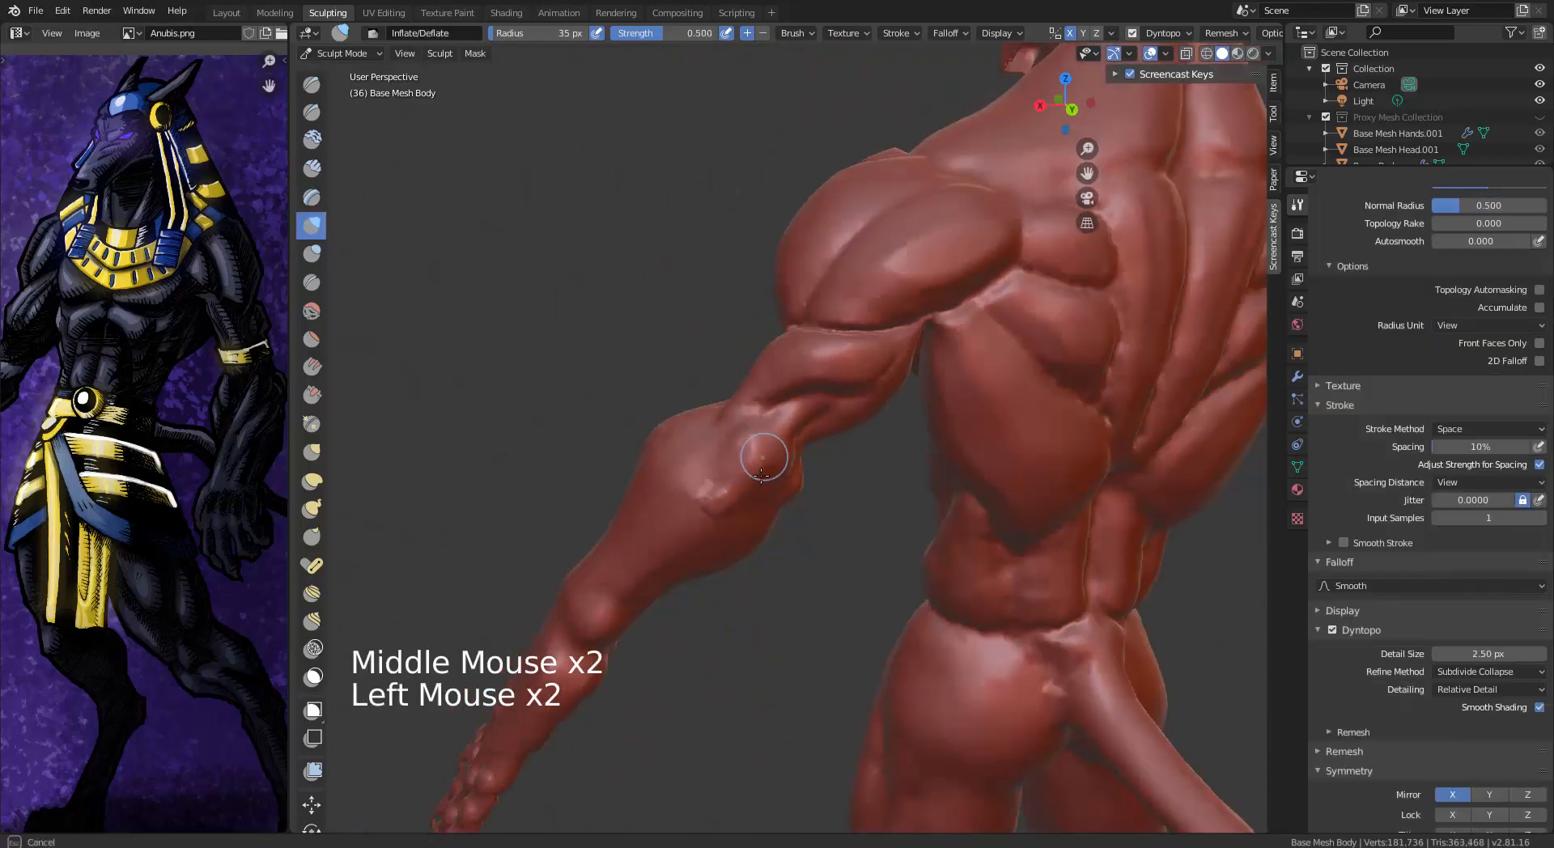
Set the Snake Hook radius to 81 px and pull the back of the elbow into shape
middle_drag(763, 454, 850, 501)
click(312, 510)
key(f)
click(721, 461)
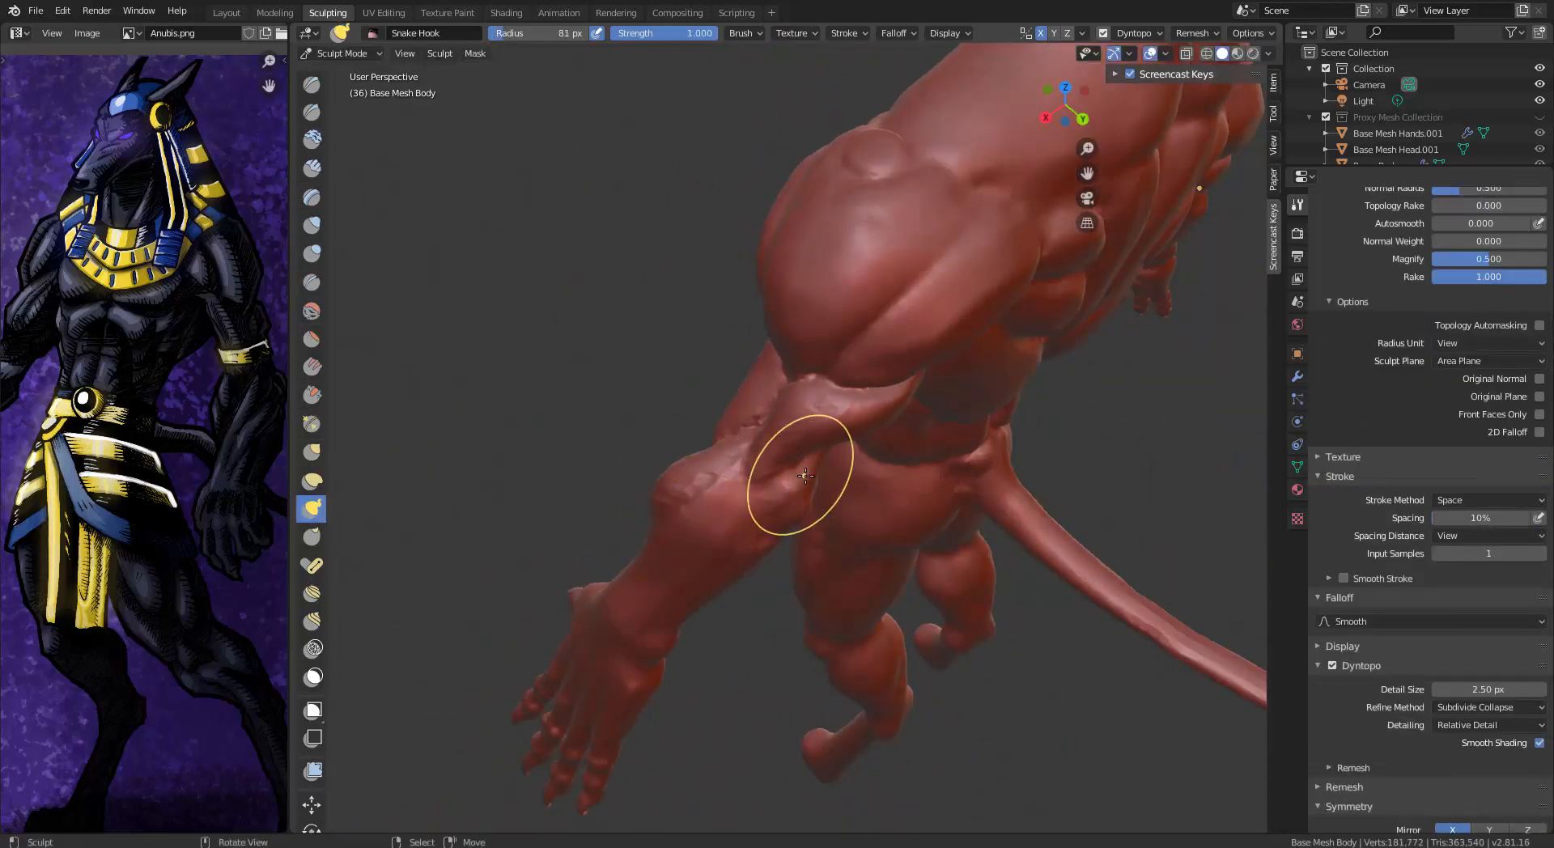
middle_drag(721, 461, 865, 456)
click(864, 455)
drag(864, 456, 850, 455)
Refine the elbow and lower upper-arm contours with Snake Hook from the back and side
middle_drag(850, 454, 732, 502)
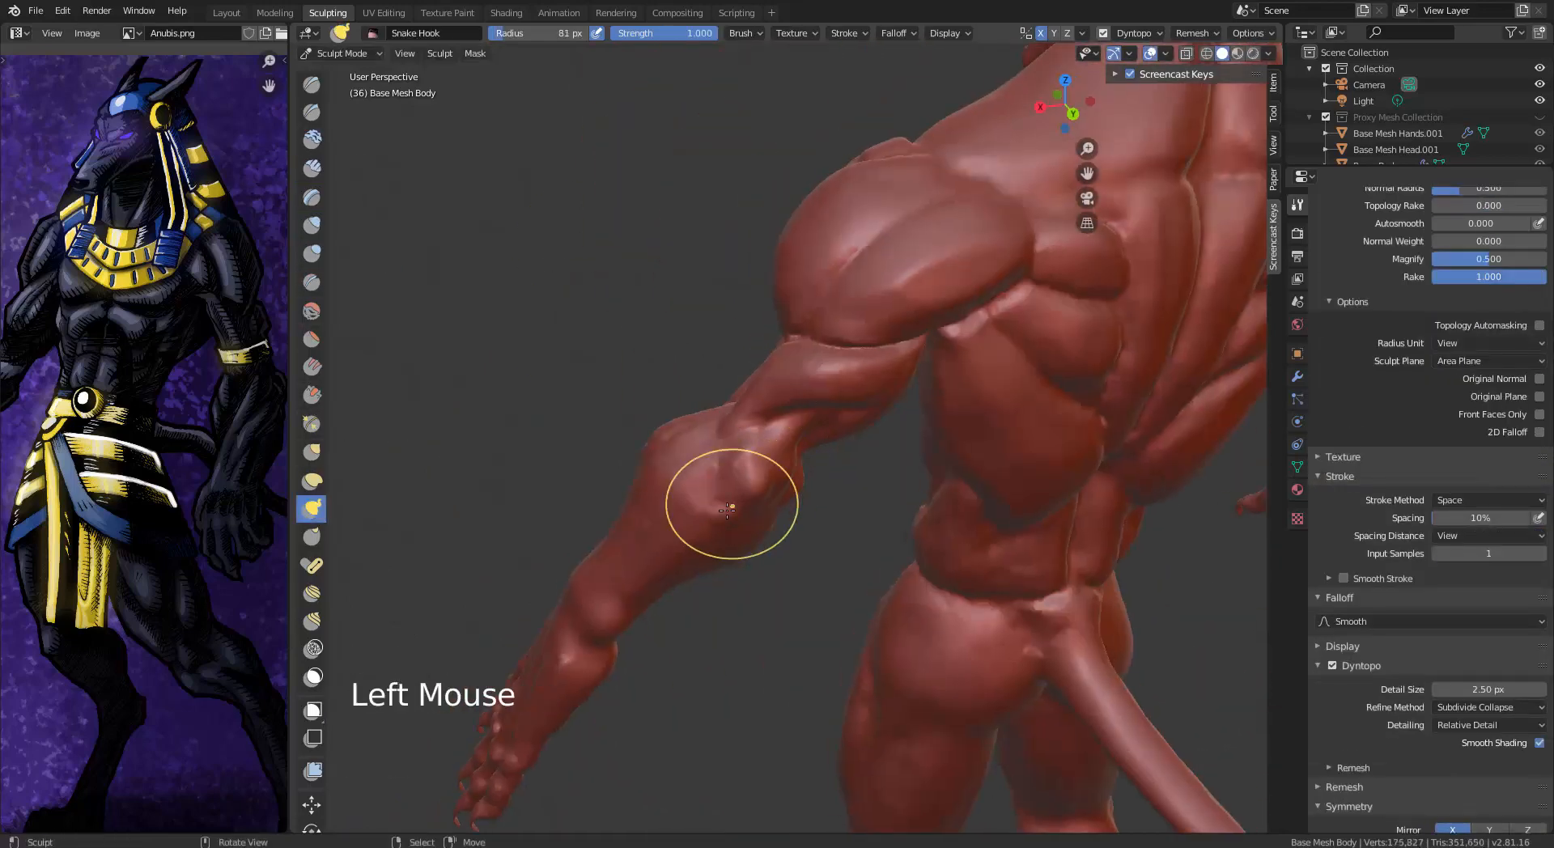
drag(732, 503, 746, 487)
middle_drag(747, 488, 732, 458)
drag(731, 458, 738, 455)
middle_drag(738, 455, 857, 478)
drag(856, 477, 848, 479)
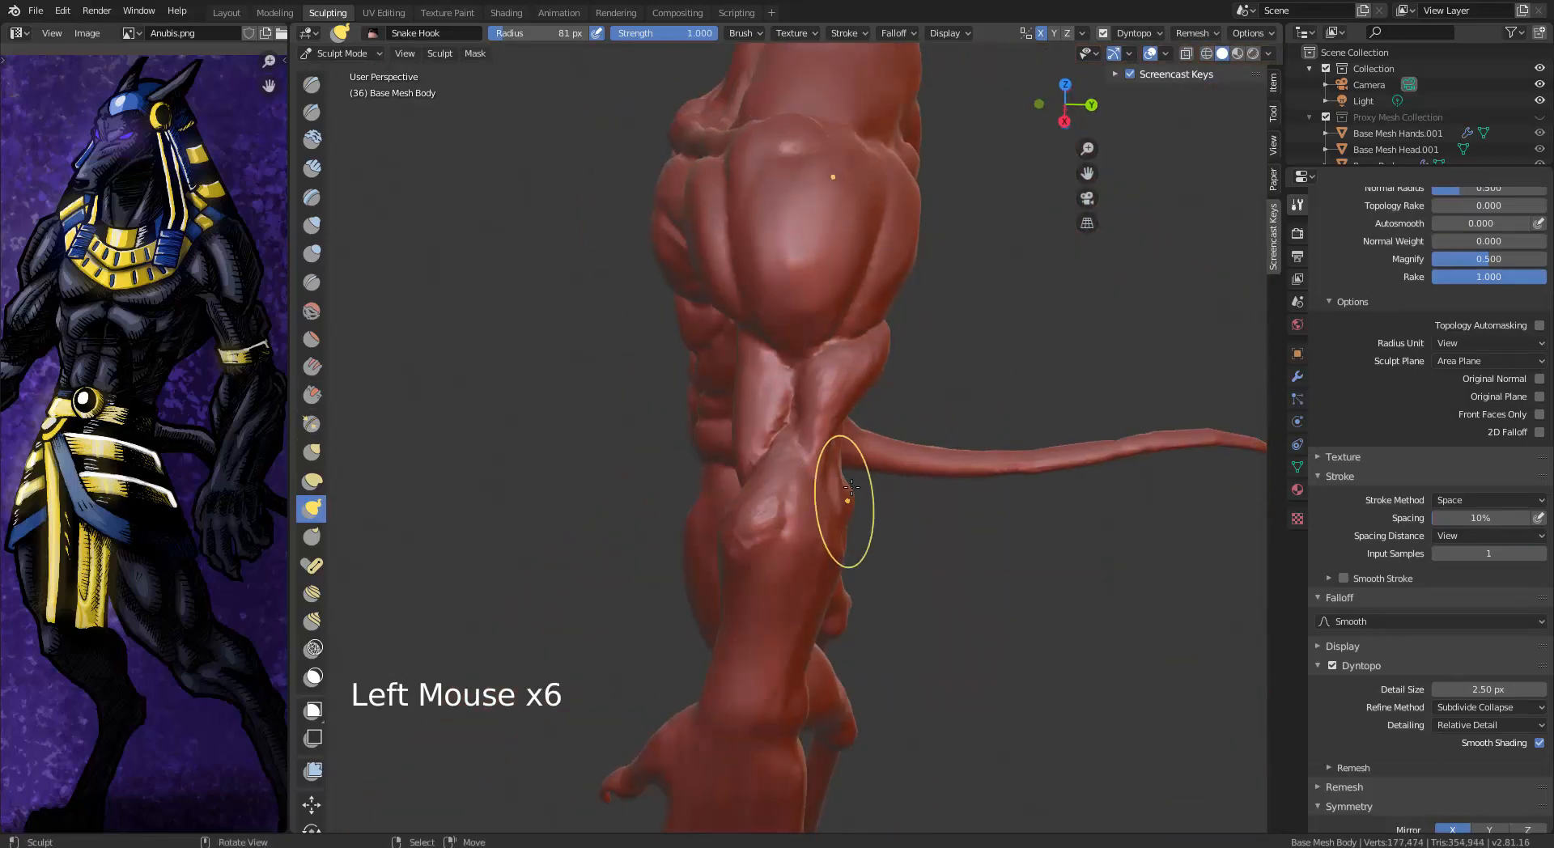
middle_drag(851, 485, 735, 391)
drag(735, 392, 747, 410)
mouse_move(649, 380)
middle_down()
mouse_move(430, 351)
mouse_move(664, 397)
mouse_move(648, 377)
middle_up()
Fill the grooves between the biceps and triceps with the Fill/Deepen brush
click(311, 367)
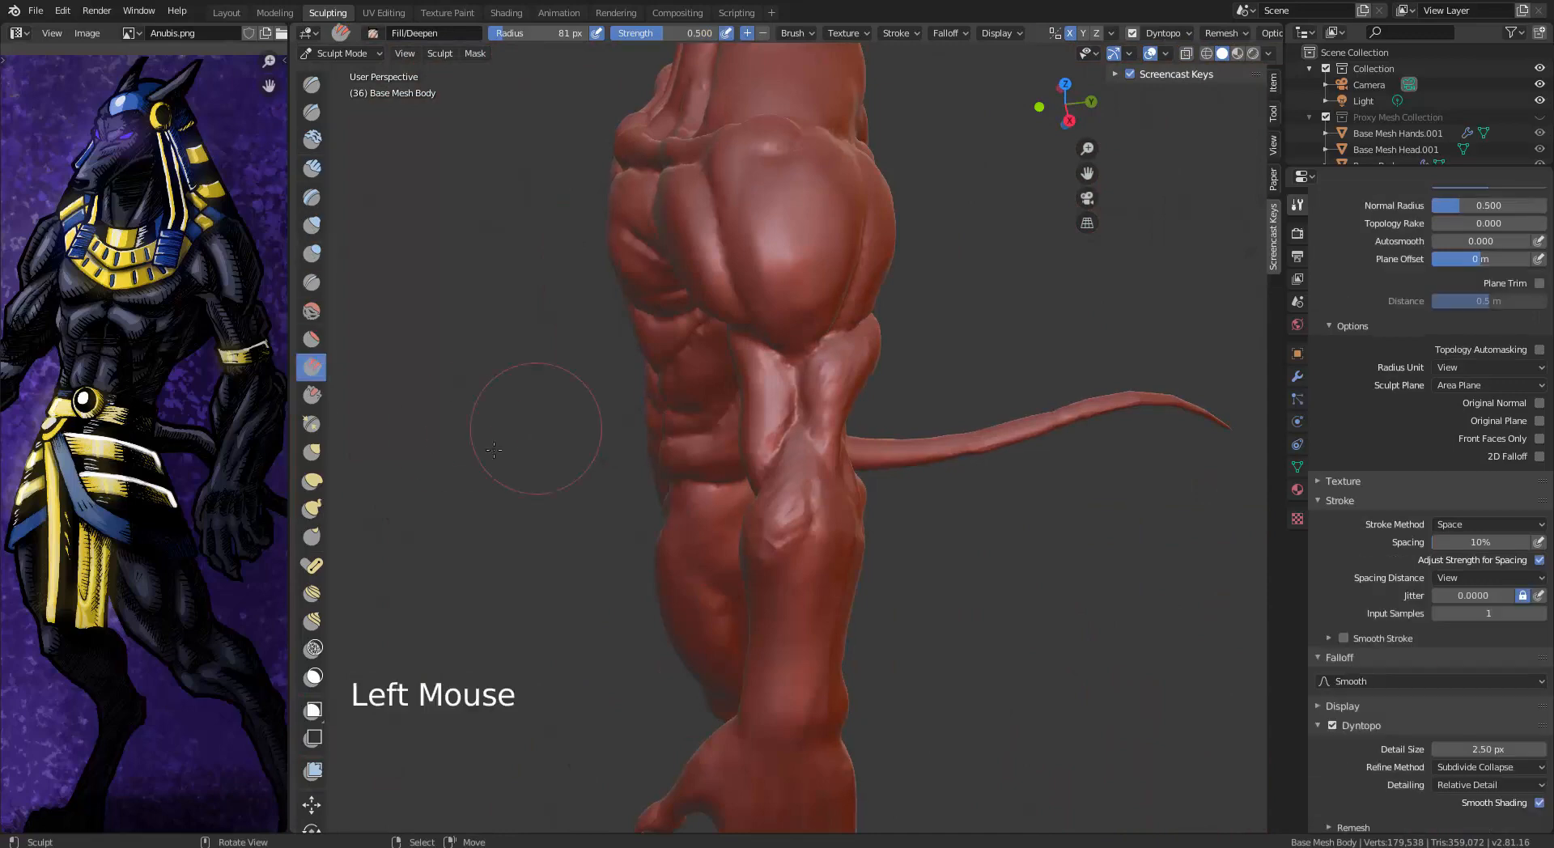
click(311, 396)
middle_drag(1409, 324, 1408, 518)
click(311, 368)
mouse_move(1022, 327)
middle_down()
mouse_move(938, 287)
mouse_move(806, 397)
middle_up()
drag(806, 397, 806, 396)
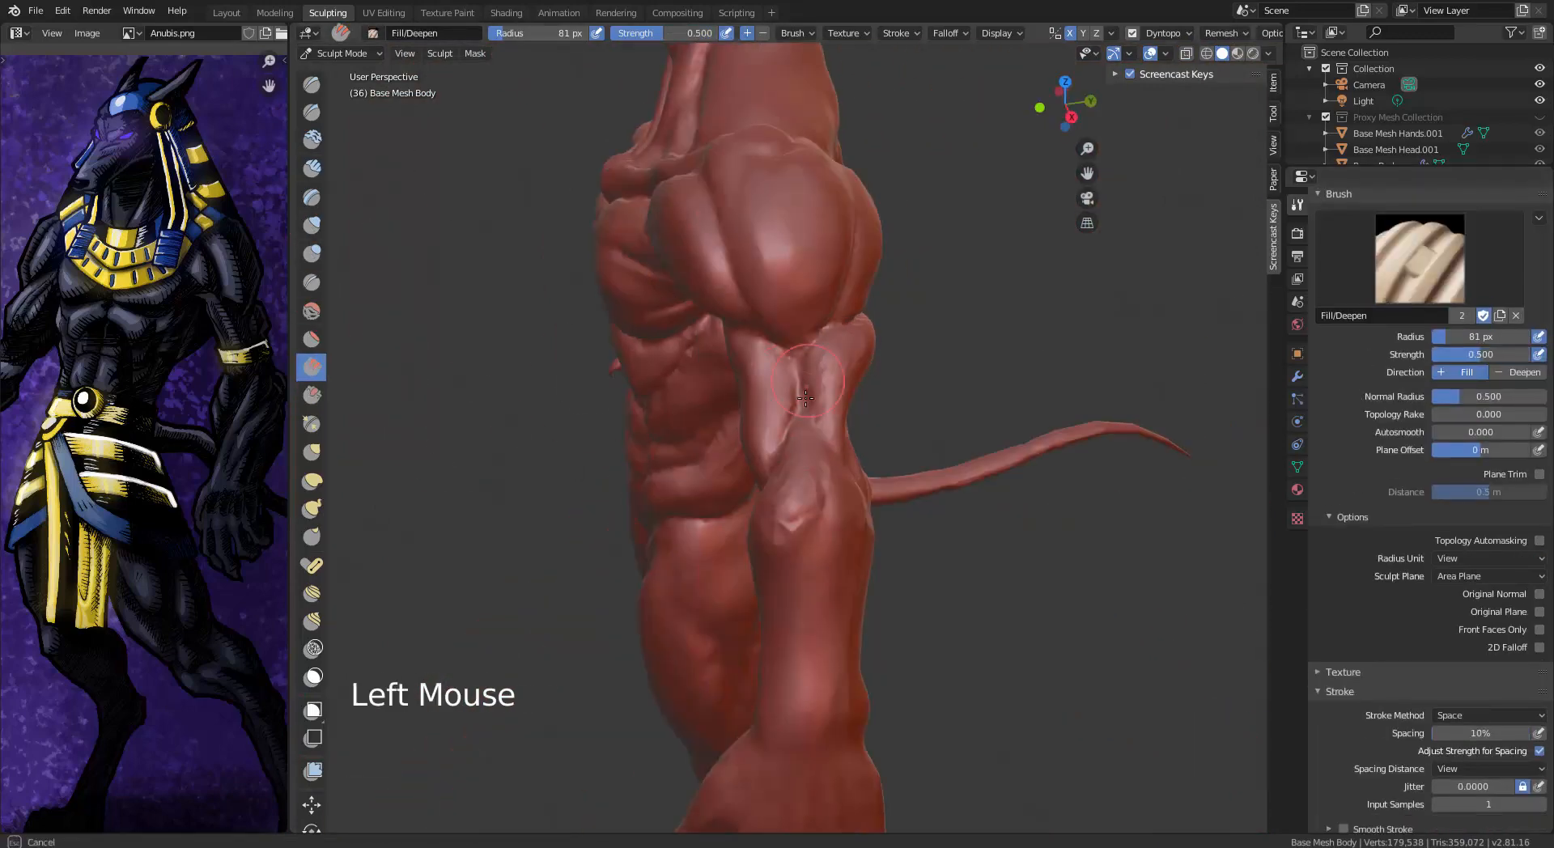
middle_drag(845, 325, 684, 295)
drag(914, 283, 927, 312)
drag(922, 304, 934, 333)
middle_drag(842, 421, 793, 397)
mouse_move(793, 397)
middle_down()
mouse_move(746, 374)
mouse_move(791, 420)
mouse_move(745, 447)
middle_up()
Switch to Clay Strips and smooth the outer arm around the elbow
click(312, 169)
shift+drag(746, 448, 752, 461)
mouse_move(749, 453)
middle_down()
mouse_move(858, 478)
mouse_move(902, 551)
middle_up()
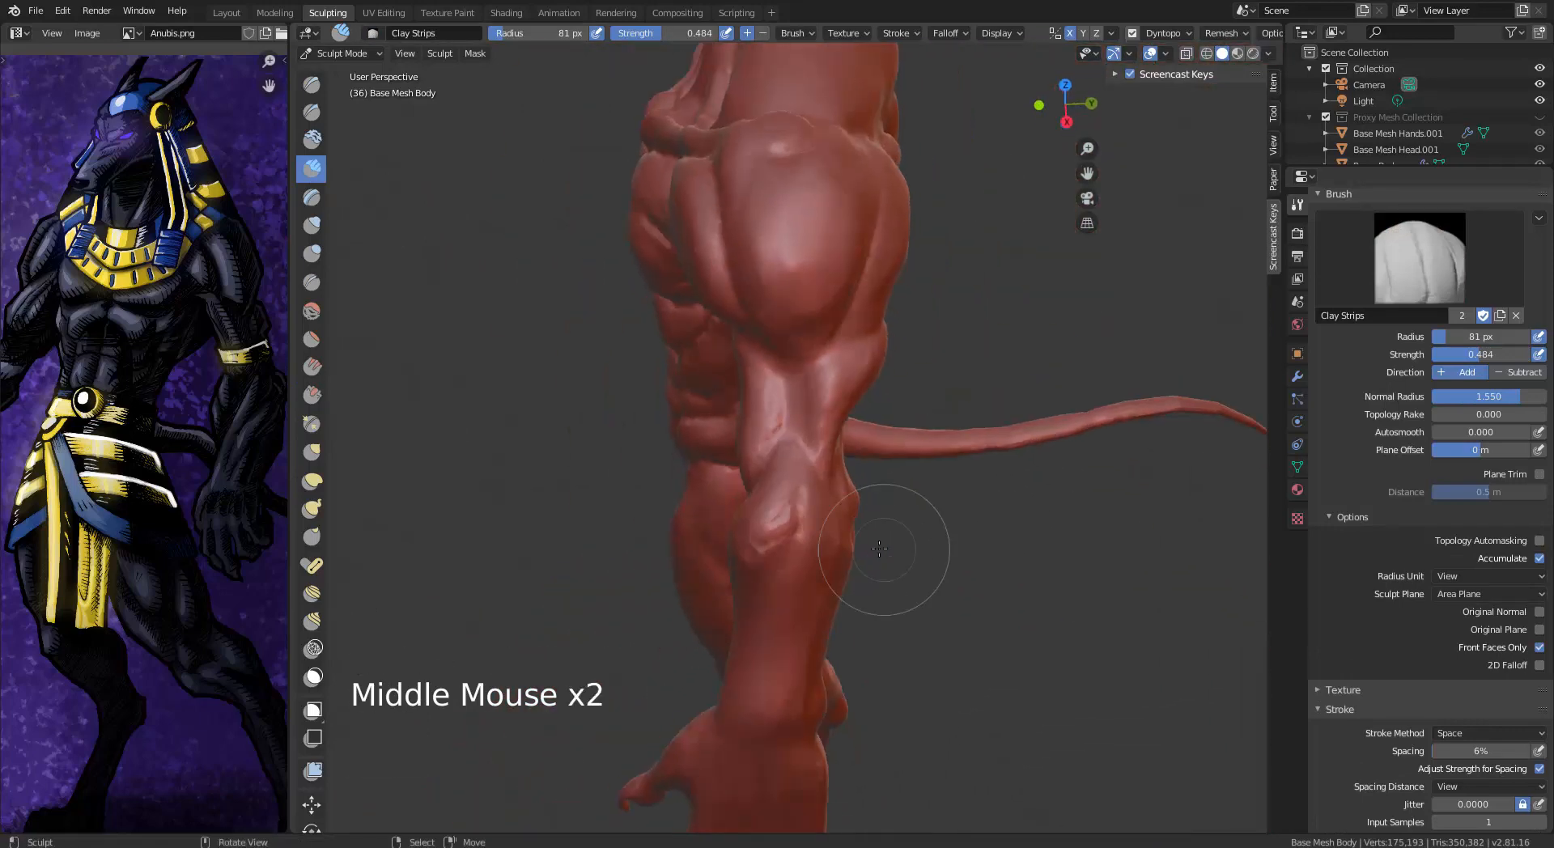
Smooth the muscle surface around the outer elbow from the side and back
middle_drag(797, 478, 841, 518)
shift+drag(831, 511, 825, 458)
middle_drag(826, 458, 809, 453)
middle_drag(810, 453, 798, 451)
Set the Draw Sharp radius to 17 px and carve creases along the outer arm just above the elbow
click(312, 112)
key(bracketleft)
key(bracketleft)
key(bracketleft)
key(bracketleft)
key(bracketleft)
key(bracketleft)
key(bracketleft)
key(bracketleft)
key(bracketleft)
key(bracketleft)
key(bracketleft)
key(bracketleft)
key(bracketleft)
key(bracketleft)
key(bracketleft)
key(bracketleft)
key(bracketleft)
key(bracketleft)
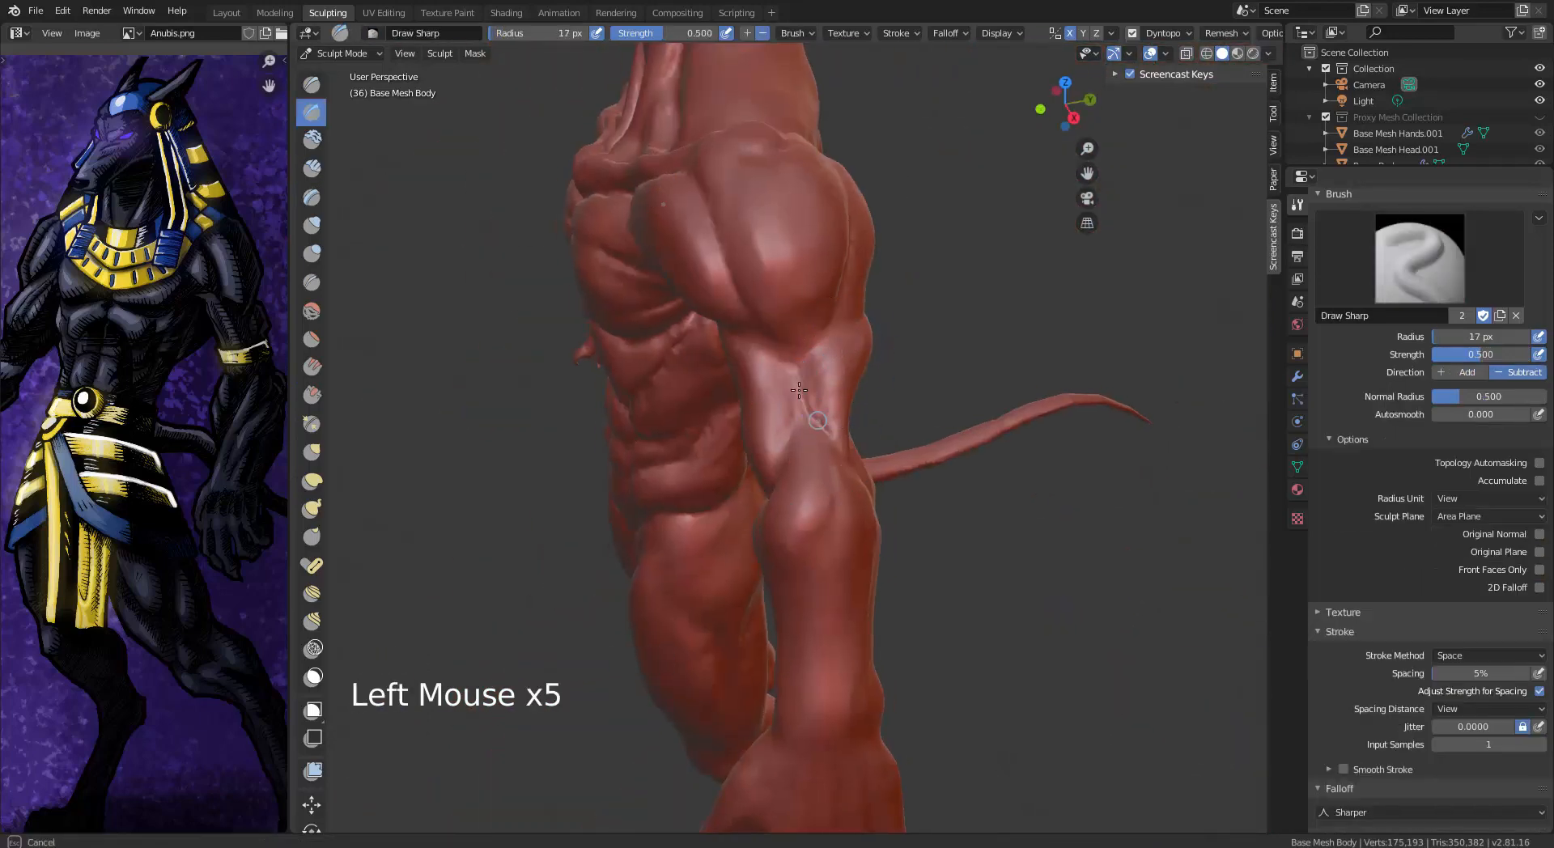
drag(789, 457, 773, 485)
drag(803, 412, 830, 441)
Sharpen the creases around the elbow and upper forearm with Draw Sharp from several angles
middle_drag(777, 454, 842, 449)
middle_drag(798, 454, 845, 445)
drag(833, 433, 838, 453)
middle_drag(818, 454, 870, 429)
mouse_move(862, 417)
mouse_down()
mouse_move(870, 436)
mouse_move(801, 476)
mouse_up()
middle_drag(810, 494, 826, 453)
drag(858, 461, 801, 465)
Carve the creases where the upper arm meets the chest with Draw Sharp and touch up the armpit with Clay Strips
mouse_move(777, 477)
middle_down()
mouse_move(712, 368)
mouse_move(670, 363)
middle_up()
drag(680, 344, 679, 314)
mouse_move(668, 267)
middle_down()
mouse_move(675, 332)
mouse_move(660, 296)
middle_up()
drag(647, 267, 595, 247)
mouse_move(667, 348)
middle_down()
mouse_move(659, 313)
mouse_move(724, 227)
middle_up()
click(311, 167)
drag(705, 327, 711, 330)
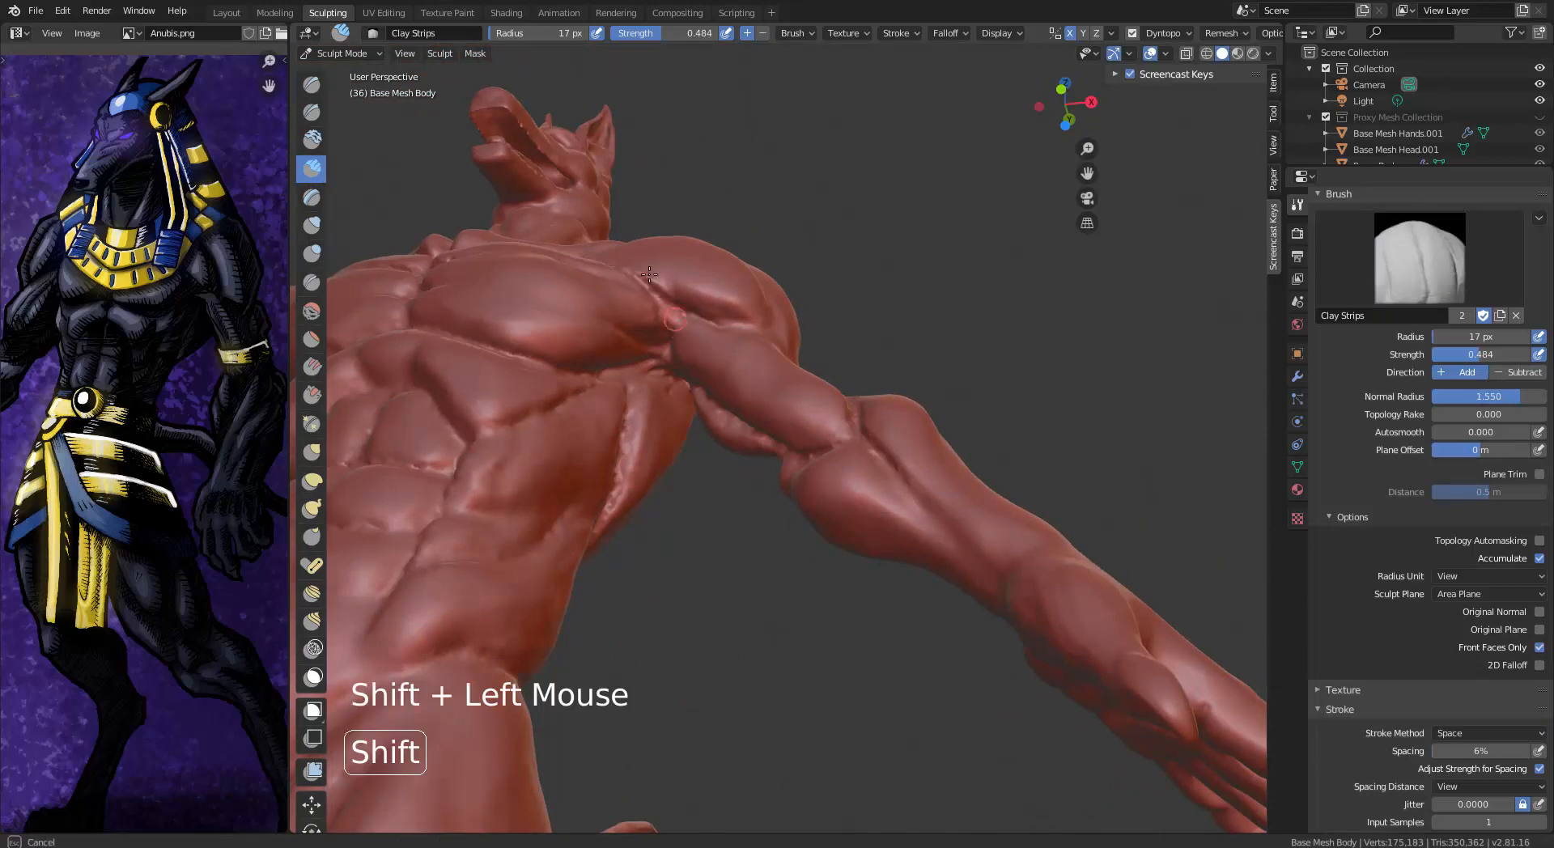
Carve the crease beneath the rear shoulder muscle from the back with Draw Sharp
middle_drag(709, 380, 640, 627)
mouse_move(816, 455)
middle_down()
mouse_move(784, 573)
mouse_move(718, 554)
mouse_move(718, 485)
middle_up()
scroll(784, 572, down, 4)
middle_drag(718, 486, 732, 484)
click(312, 112)
drag(887, 325, 824, 322)
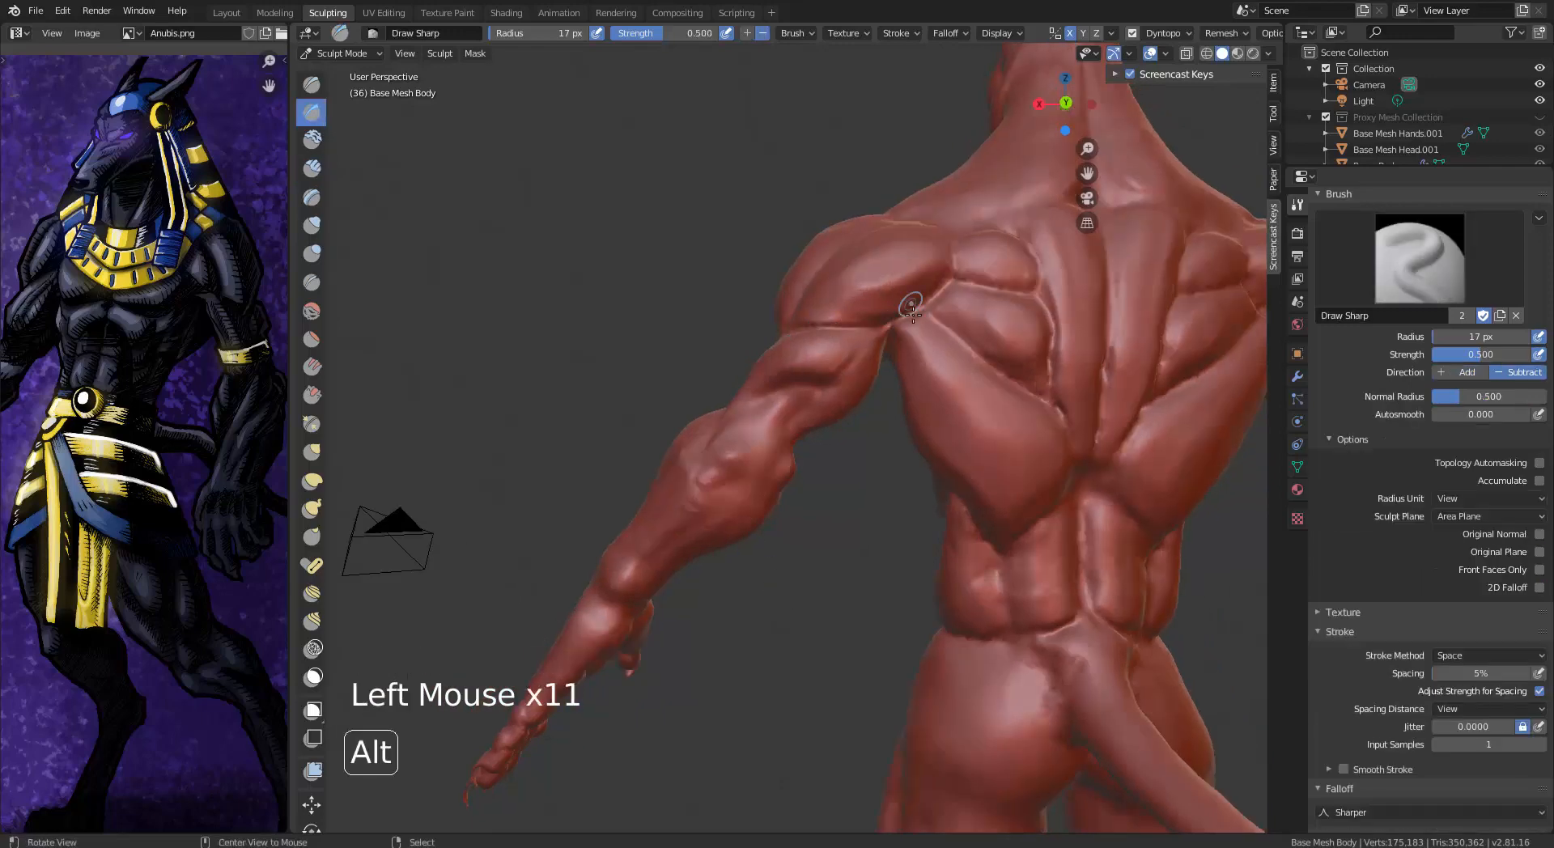
middle_drag(911, 310, 716, 221)
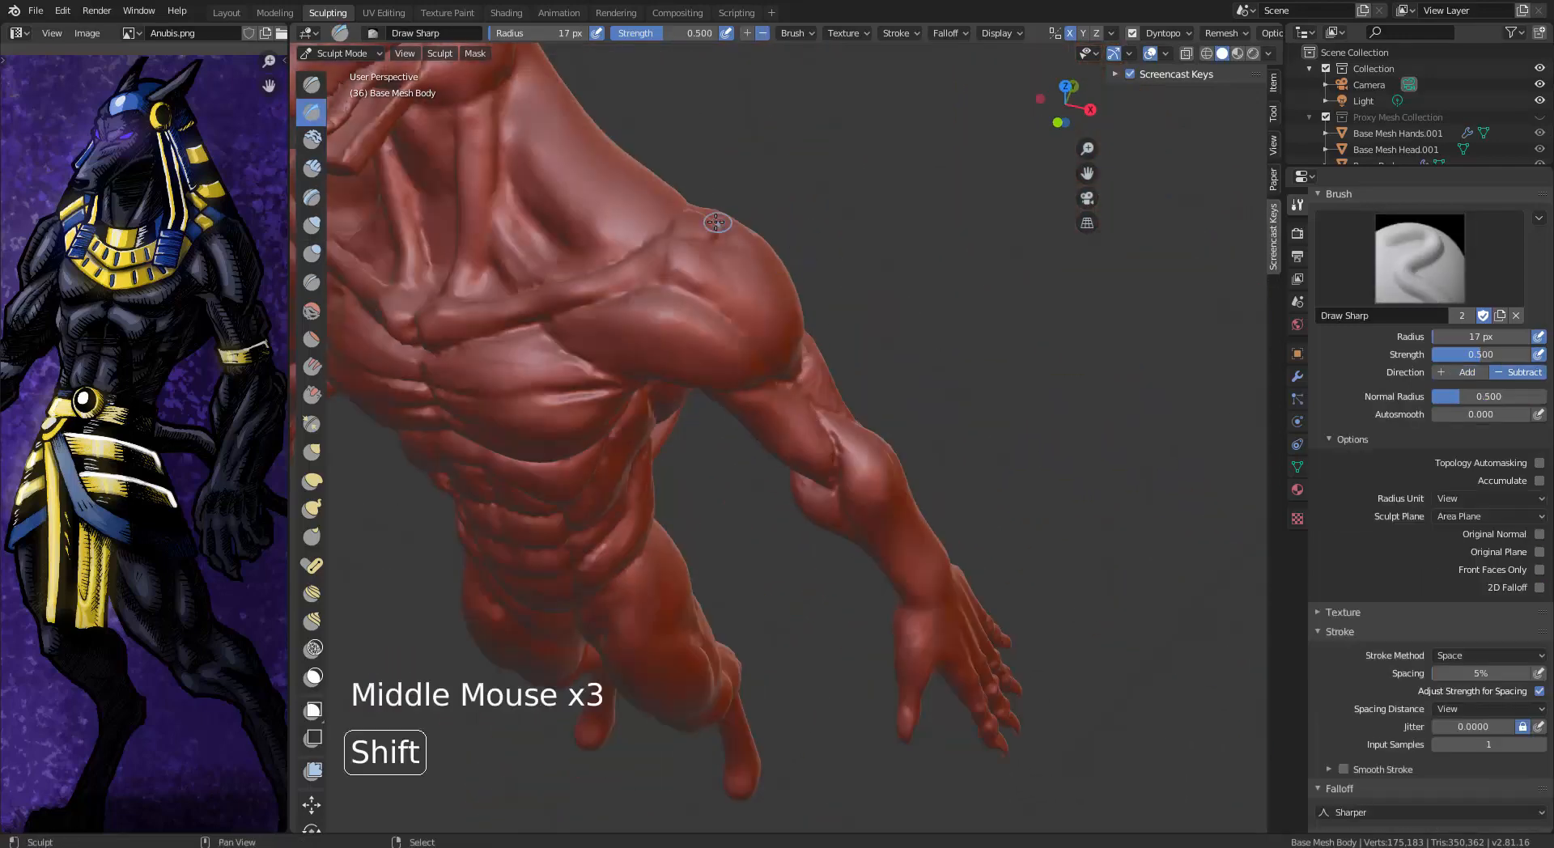
Smooth the outer collarbone, set the Draw Sharp radius to 7 px and carve a fine crease from the collarbone into the shoulder
shift+drag(617, 263, 549, 295)
middle_drag(639, 308, 668, 238)
click(714, 260)
key(bracketleft)
key(bracketleft)
key(bracketleft)
key(bracketleft)
key(bracketleft)
key(bracketleft)
key(bracketleft)
key(bracketleft)
key(bracketleft)
key(bracketleft)
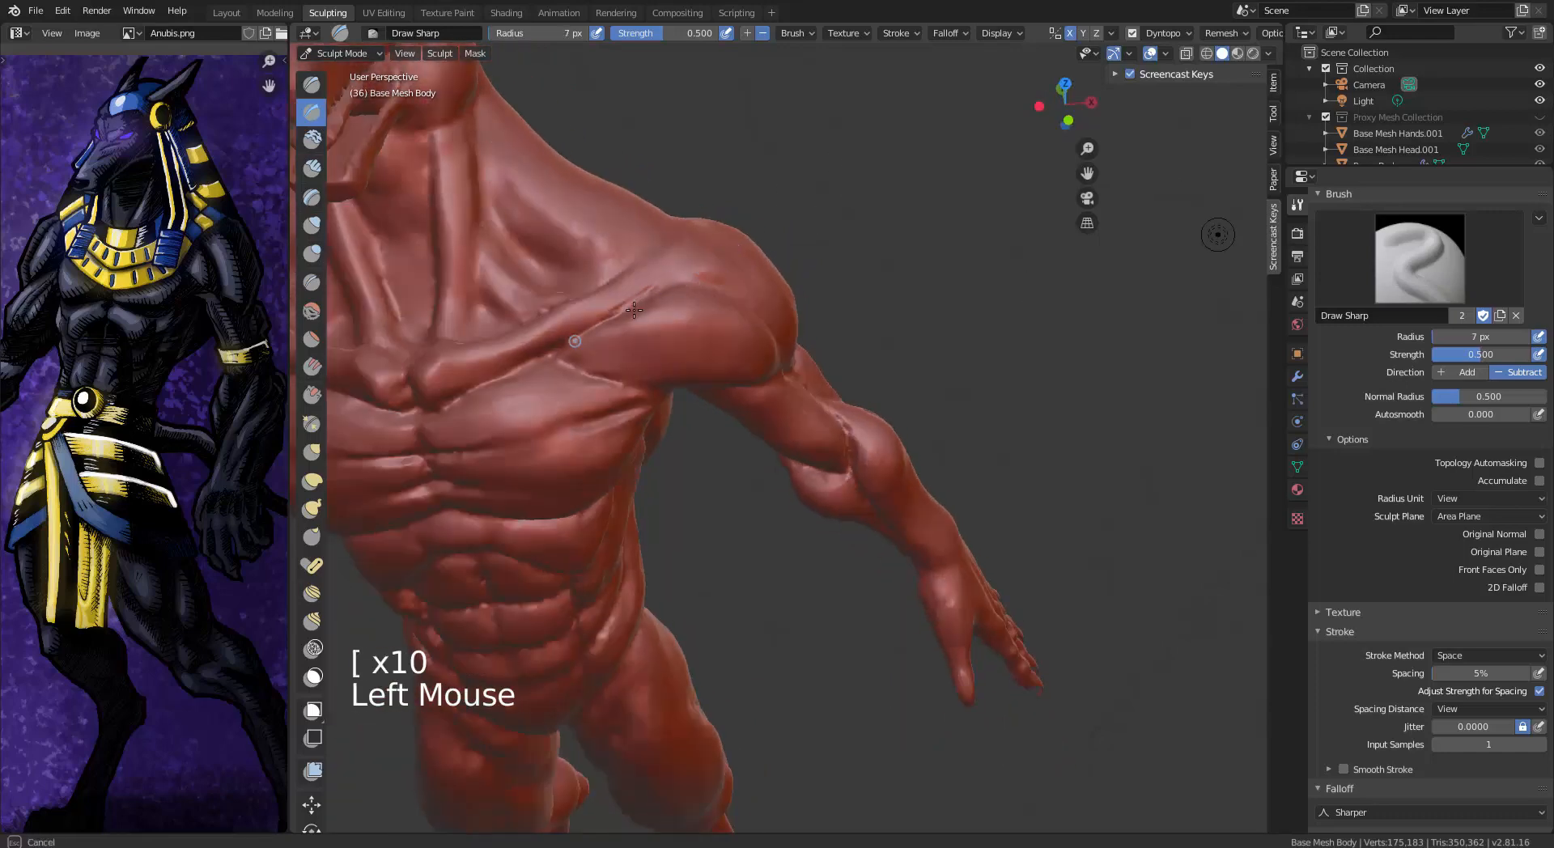
drag(628, 315, 682, 269)
middle_drag(681, 250, 677, 316)
drag(675, 317, 697, 304)
Carve the muscle separations over the top of the shoulder with Draw Sharp at 21 px and smooth the outer collarbone
mouse_move(701, 301)
alt+middle_down()
mouse_move(582, 283)
mouse_move(534, 300)
alt+middle_up()
drag(820, 256, 763, 252)
alt+middle_drag(760, 251, 915, 235)
alt+middle_drag(809, 268, 858, 243)
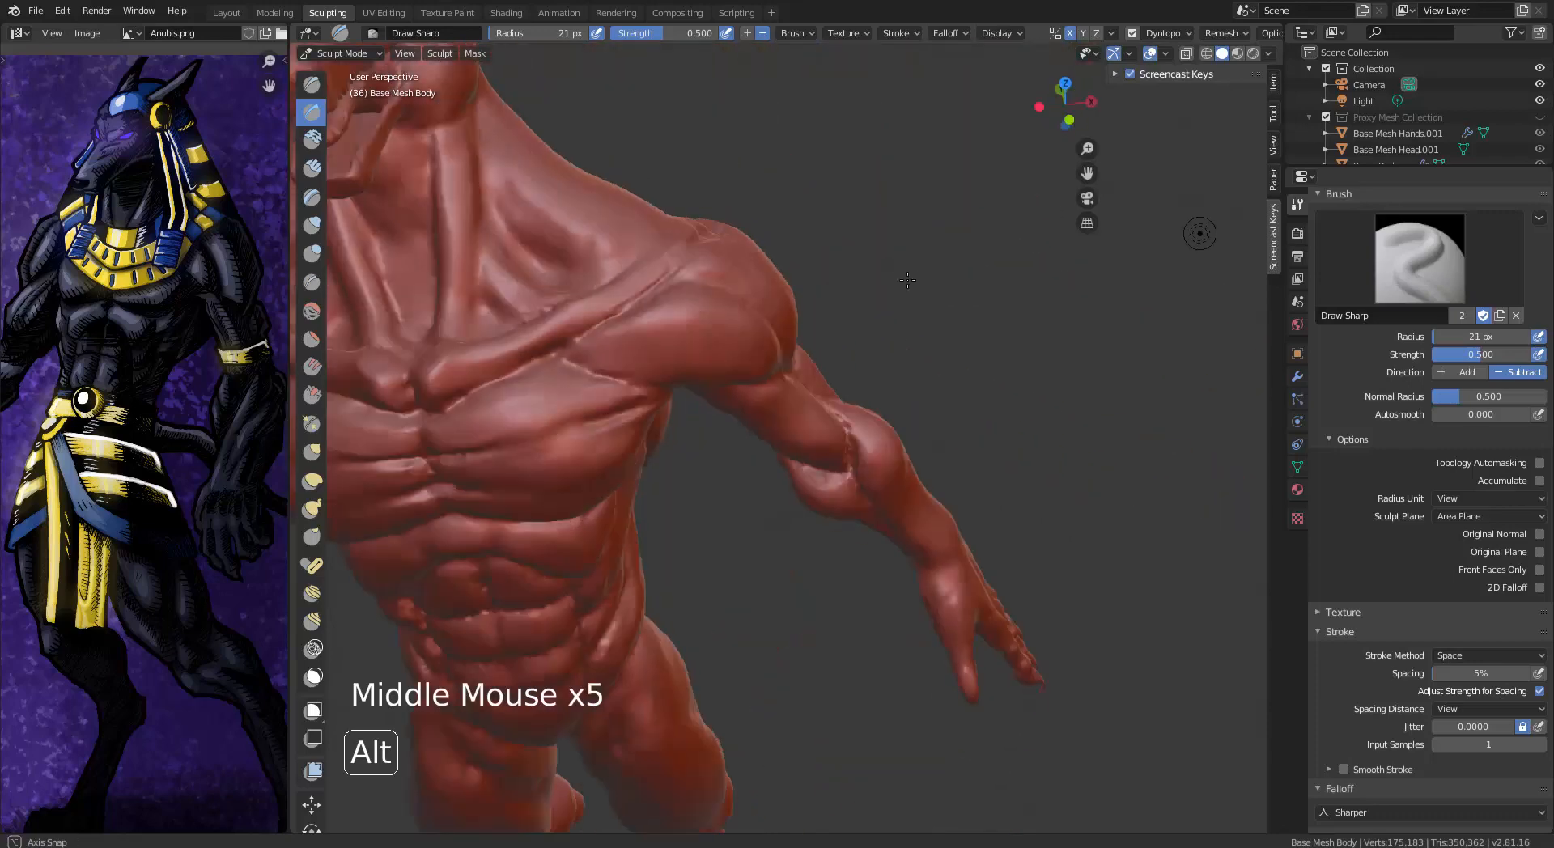
alt+middle_drag(696, 226, 704, 250)
drag(684, 247, 584, 298)
shift+drag(644, 271, 686, 246)
mouse_move(696, 250)
alt+middle_down()
mouse_move(566, 283)
mouse_move(688, 316)
alt+middle_up()
mouse_move(842, 308)
mouse_down()
mouse_move(797, 344)
mouse_move(874, 272)
mouse_move(752, 284)
mouse_up()
mouse_move(752, 283)
middle_down()
mouse_move(615, 219)
mouse_move(914, 242)
middle_up()
shift+drag(712, 267, 647, 291)
shift+middle_drag(696, 283, 648, 308)
middle_drag(728, 307, 664, 275)
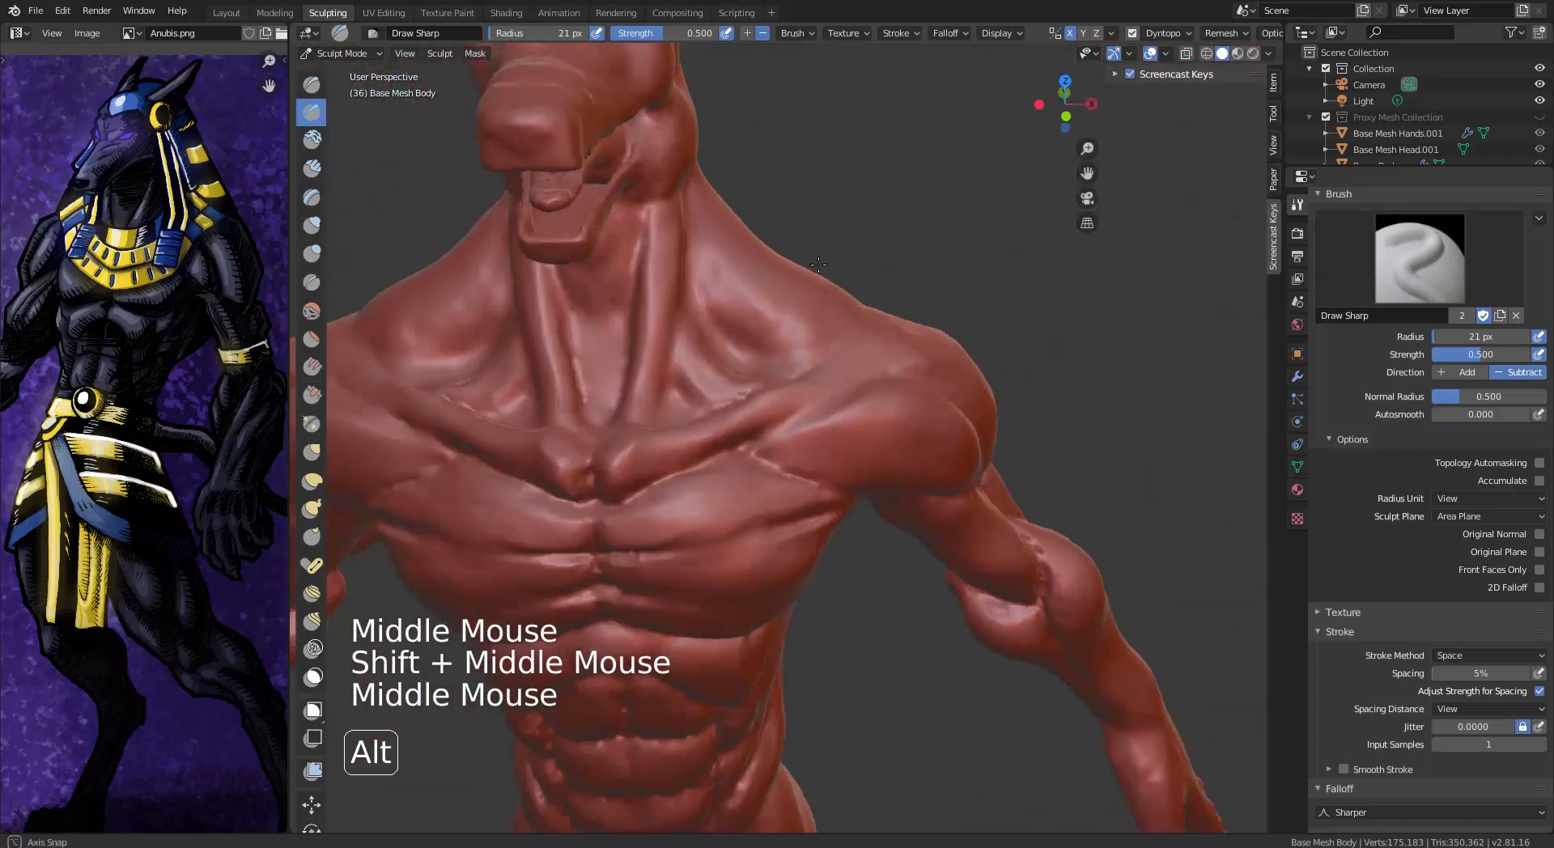
Build up the outer collarbone and top of the shoulder with SculptDraw at 41 px, smoothing the added volume
click(312, 84)
middle_drag(858, 332, 906, 355)
drag(882, 409, 779, 486)
middle_drag(874, 380, 846, 486)
key(f)
click(859, 495)
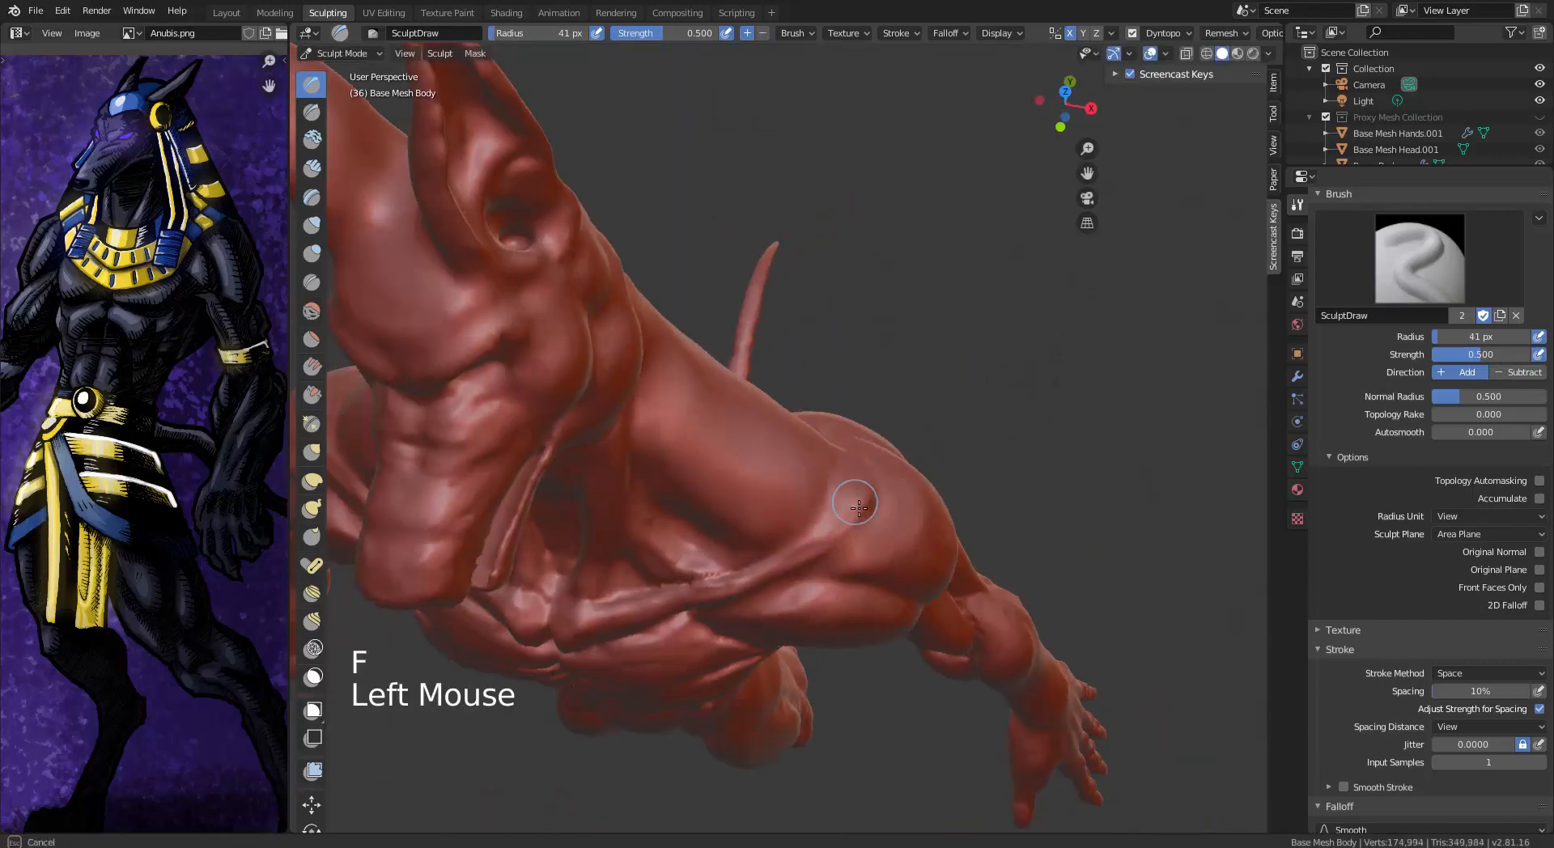
drag(853, 506, 765, 565)
mouse_move(877, 482)
shift+mouse_down()
mouse_move(746, 577)
mouse_move(672, 565)
shift+mouse_up()
mouse_move(672, 565)
middle_down()
mouse_move(566, 372)
mouse_move(817, 356)
middle_up()
mouse_move(822, 360)
shift+mouse_down()
mouse_move(763, 404)
mouse_move(814, 429)
shift+mouse_up()
middle_drag(810, 453, 760, 409)
Fill the creases across the center and lower edge of the chest muscles with the Fill/Deepen brush
click(311, 367)
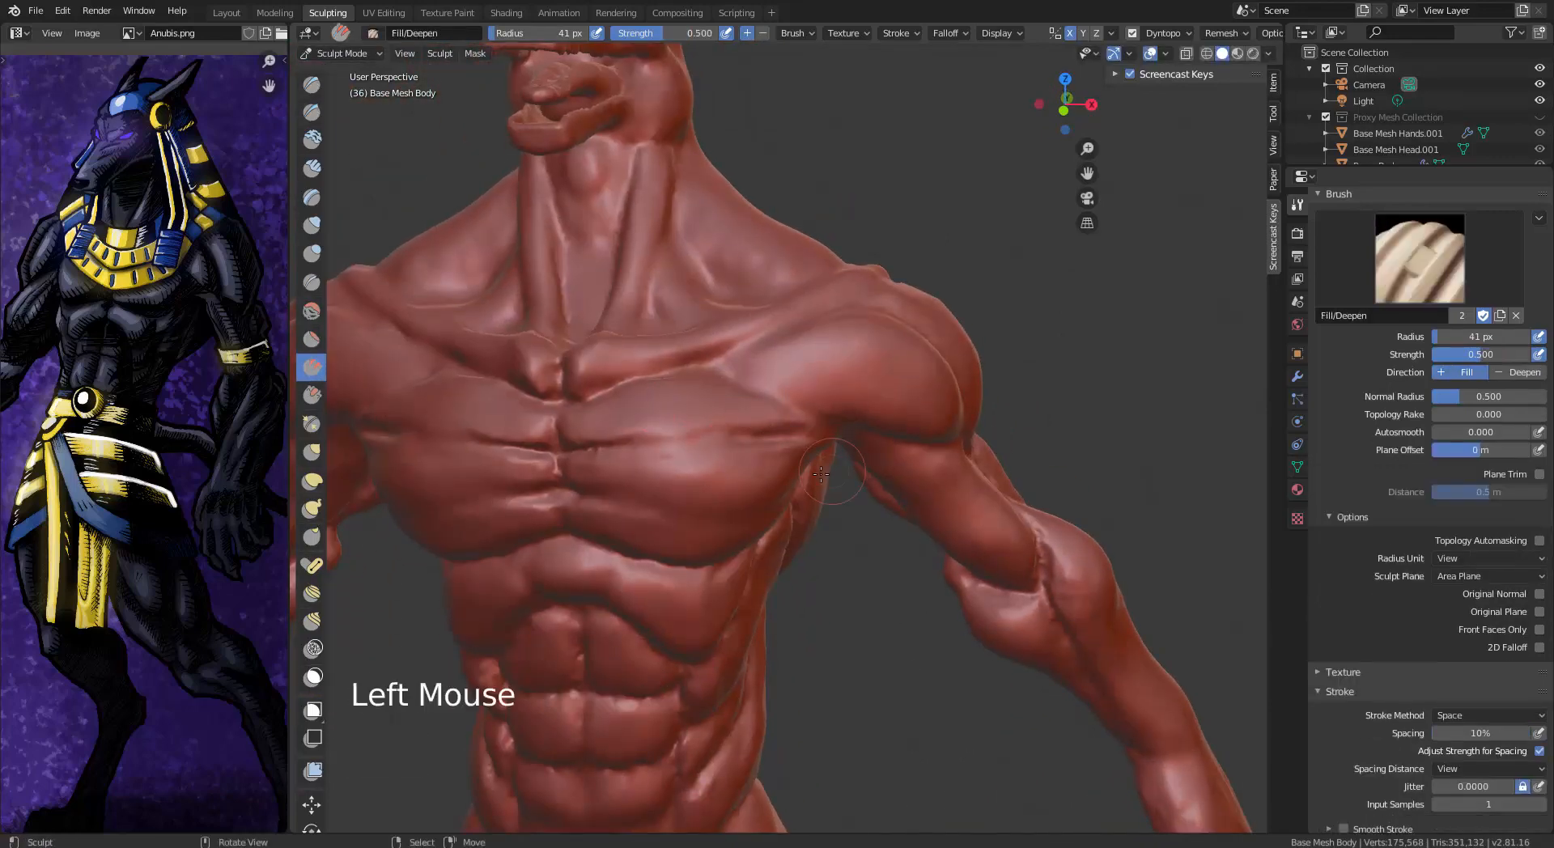
drag(587, 445, 594, 448)
drag(611, 385, 712, 363)
middle_drag(647, 373, 639, 328)
mouse_move(615, 328)
mouse_down()
mouse_move(597, 333)
mouse_move(629, 440)
mouse_up()
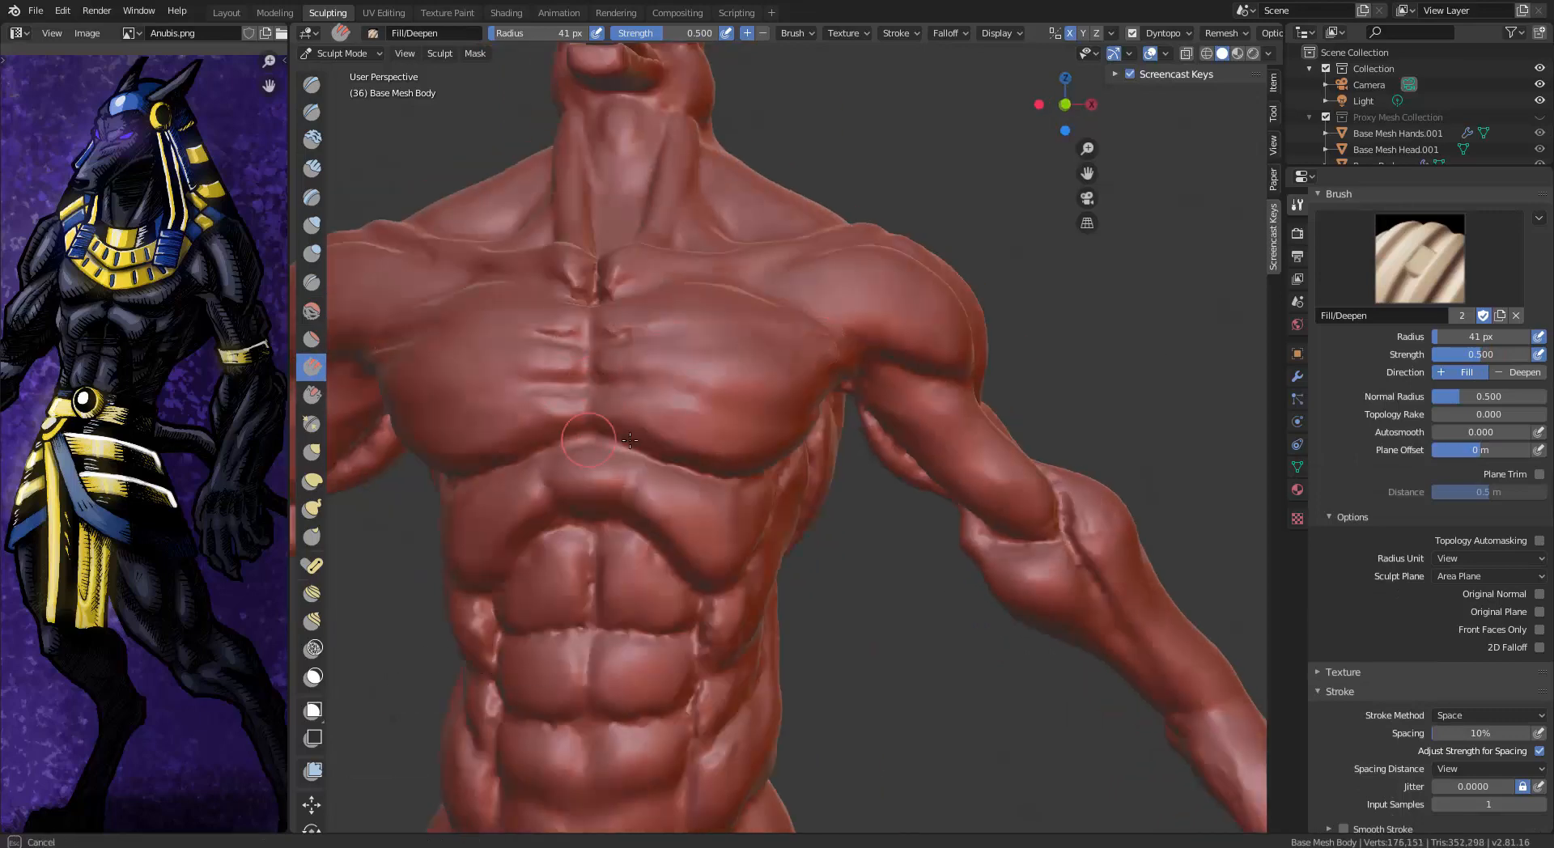
drag(728, 481, 697, 472)
Fill the grooves below the armpit and along the side of the ribcage with the Fill/Deepen brush
middle_drag(697, 473, 609, 429)
mouse_move(674, 366)
mouse_down()
mouse_move(571, 409)
mouse_move(621, 390)
mouse_up()
drag(681, 396, 698, 487)
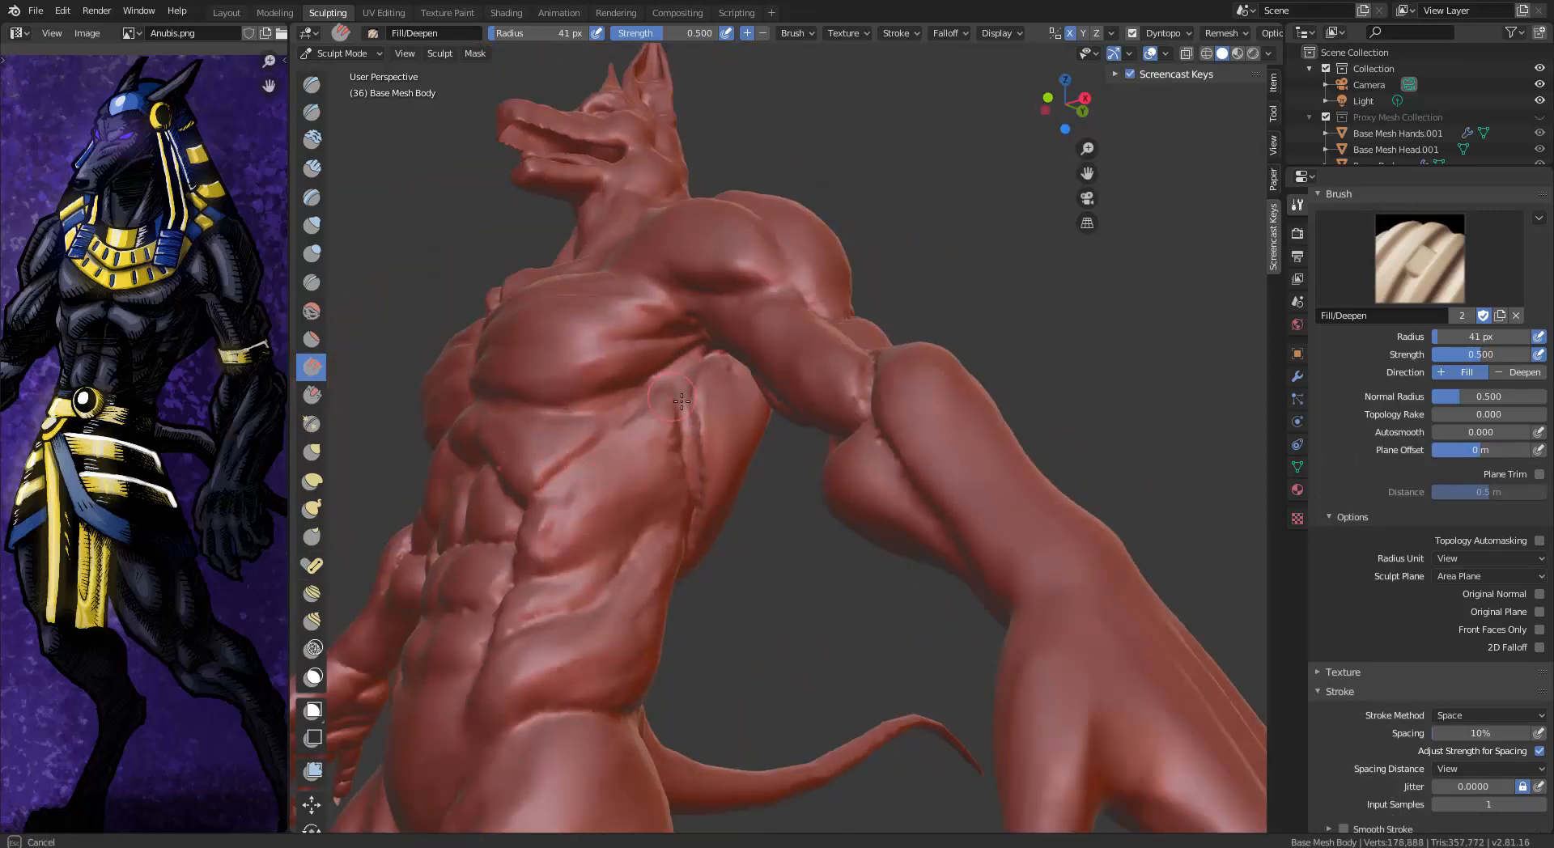
drag(681, 402, 686, 437)
middle_drag(686, 437, 781, 441)
Fill the grooves between the abdominal muscles and along the obliques with the Fill/Deepen brush
shift+middle_drag(781, 486, 797, 429)
drag(838, 477, 824, 696)
mouse_move(799, 497)
mouse_down()
mouse_move(779, 494)
mouse_move(814, 662)
mouse_up()
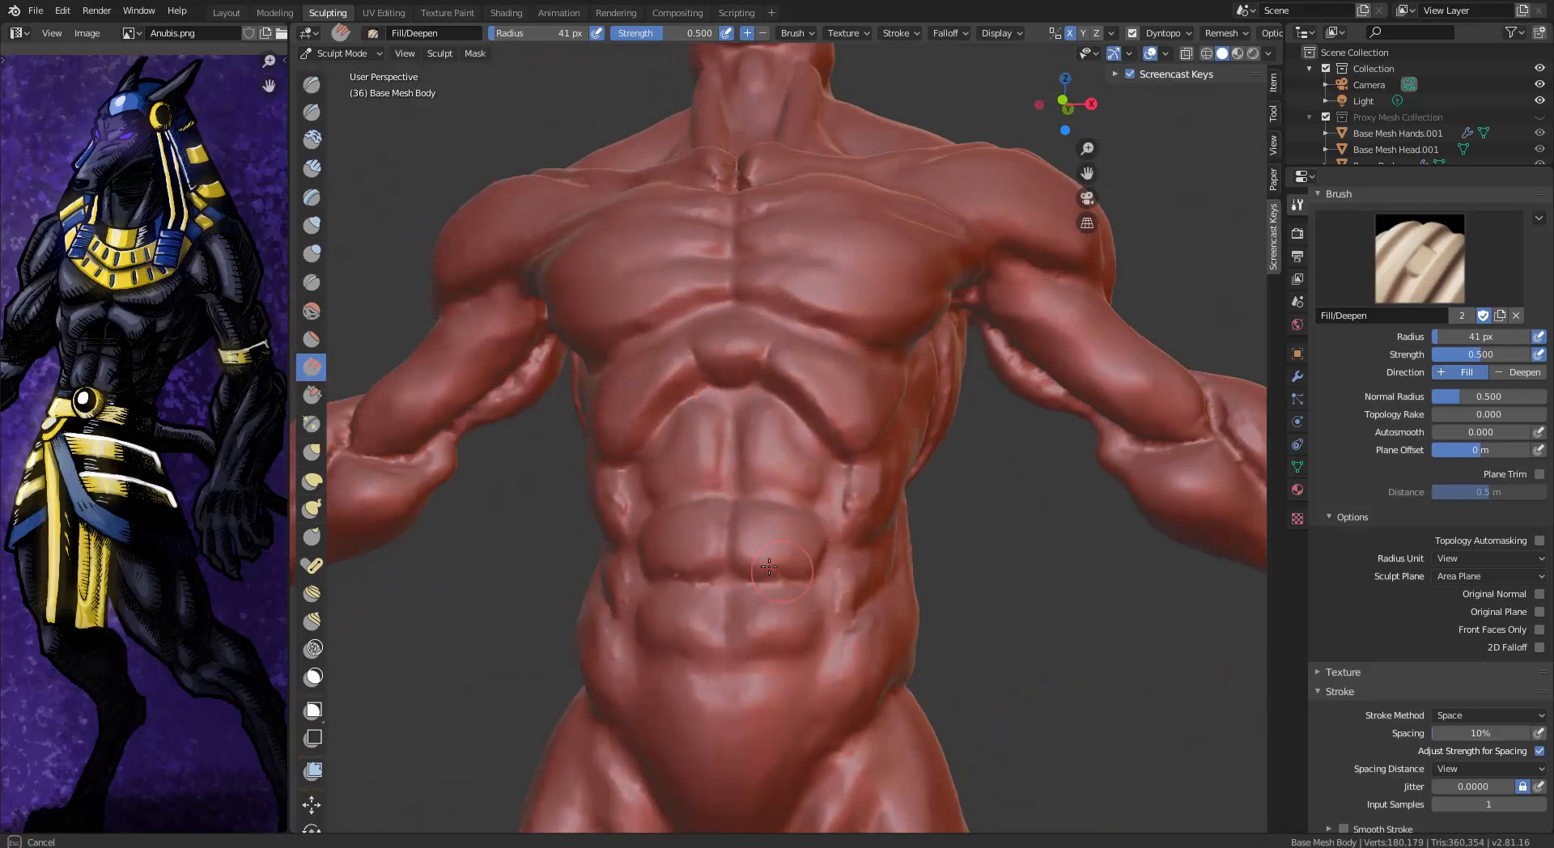
drag(752, 477, 746, 411)
mouse_move(765, 381)
mouse_down()
mouse_move(832, 453)
mouse_move(842, 526)
mouse_up()
drag(846, 609, 818, 654)
Fill and smooth the remaining rough grooves on the torso from several angles
mouse_move(818, 615)
middle_down()
mouse_move(720, 583)
mouse_move(733, 493)
middle_up()
drag(812, 369, 817, 299)
middle_drag(856, 231, 710, 302)
shift+drag(708, 304, 715, 425)
middle_drag(700, 234, 893, 385)
mouse_move(718, 401)
shift+mouse_down()
mouse_move(697, 409)
mouse_move(709, 450)
shift+mouse_up()
middle_drag(728, 404, 798, 453)
middle_drag(817, 445, 875, 475)
Set the Draw Sharp radius to 22 px and carve the lower contour of the chest muscles
click(312, 113)
middle_drag(907, 388, 726, 399)
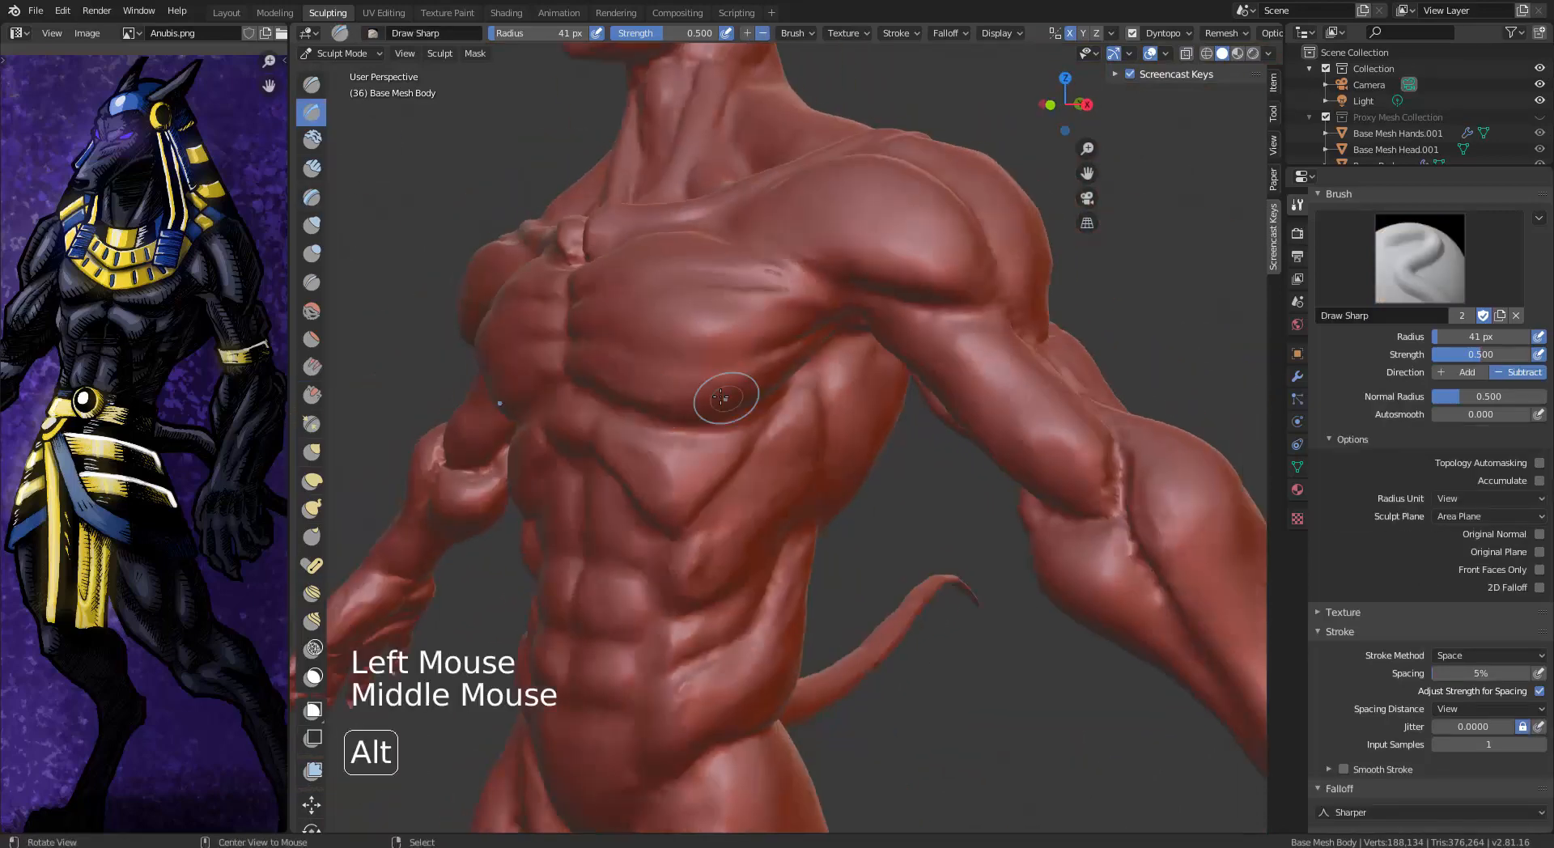
middle_drag(858, 364, 787, 288)
key(bracketleft)
key(bracketleft)
key(bracketleft)
key(bracketleft)
key(bracketleft)
key(bracketleft)
key(bracketleft)
key(bracketleft)
drag(787, 288, 664, 349)
middle_drag(668, 350, 862, 417)
drag(865, 435, 703, 407)
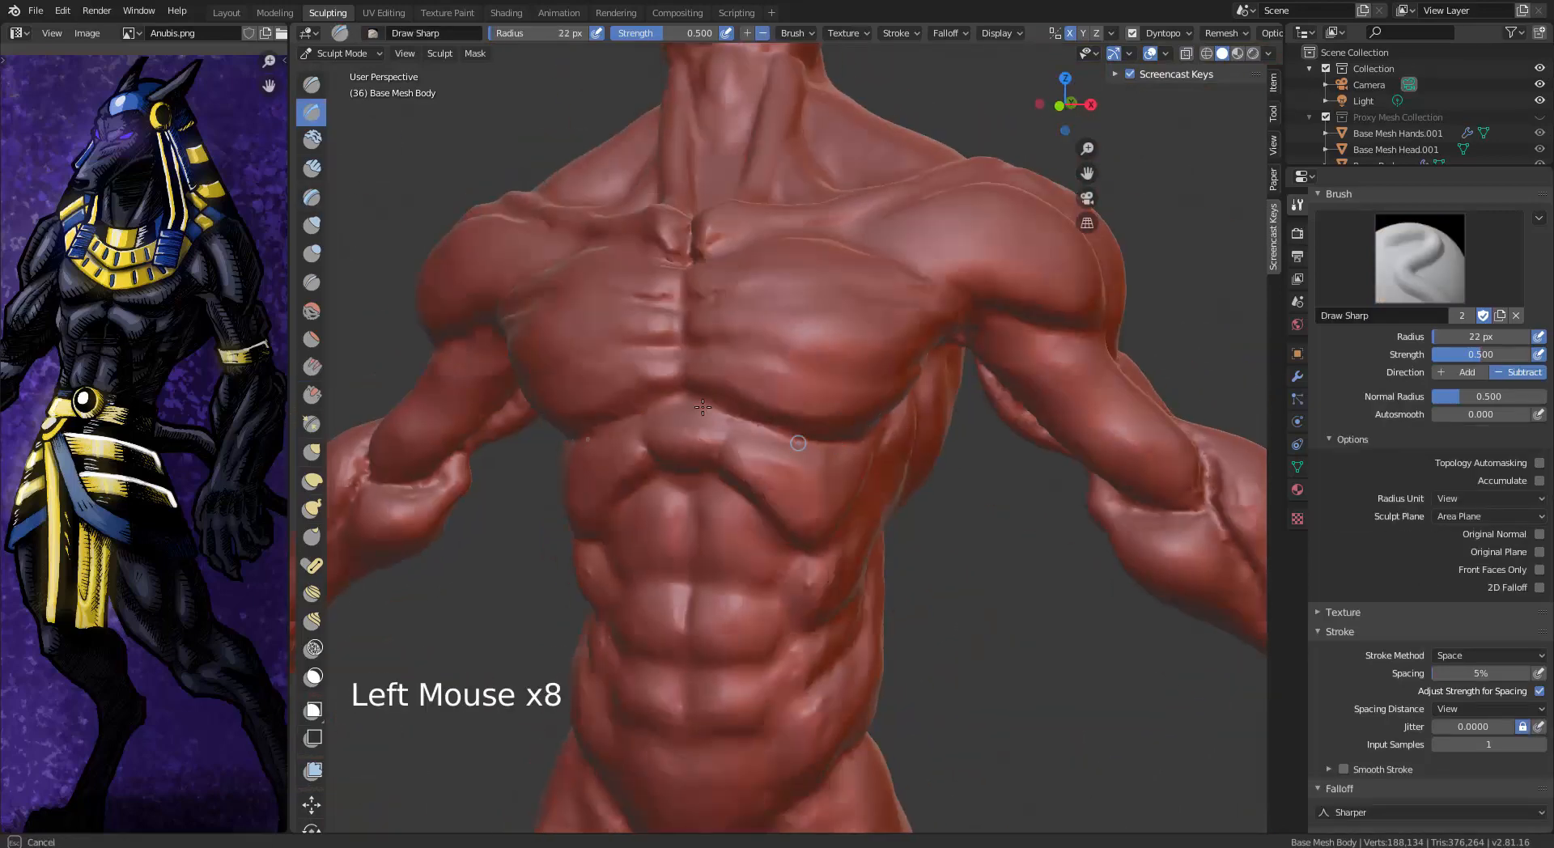
Sharpen the muscle separations around the chest, shoulder and upper arm with Draw Sharp from several angles
middle_drag(933, 358, 874, 344)
middle_drag(1082, 333, 1002, 388)
drag(1004, 428, 975, 484)
middle_drag(906, 437, 1044, 389)
drag(1021, 334, 1089, 354)
middle_drag(1144, 383, 995, 356)
mouse_move(720, 301)
mouse_down()
mouse_move(791, 350)
mouse_move(812, 405)
mouse_up()
mouse_move(810, 405)
middle_down()
mouse_move(936, 388)
mouse_move(1021, 283)
mouse_move(1003, 280)
middle_up()
mouse_move(948, 247)
mouse_down()
mouse_move(960, 283)
mouse_move(975, 279)
mouse_up()
Deepen the armpit crease and start the creases on the upper ribcage with Draw Sharp
middle_drag(993, 262, 975, 381)
middle_drag(971, 332, 959, 360)
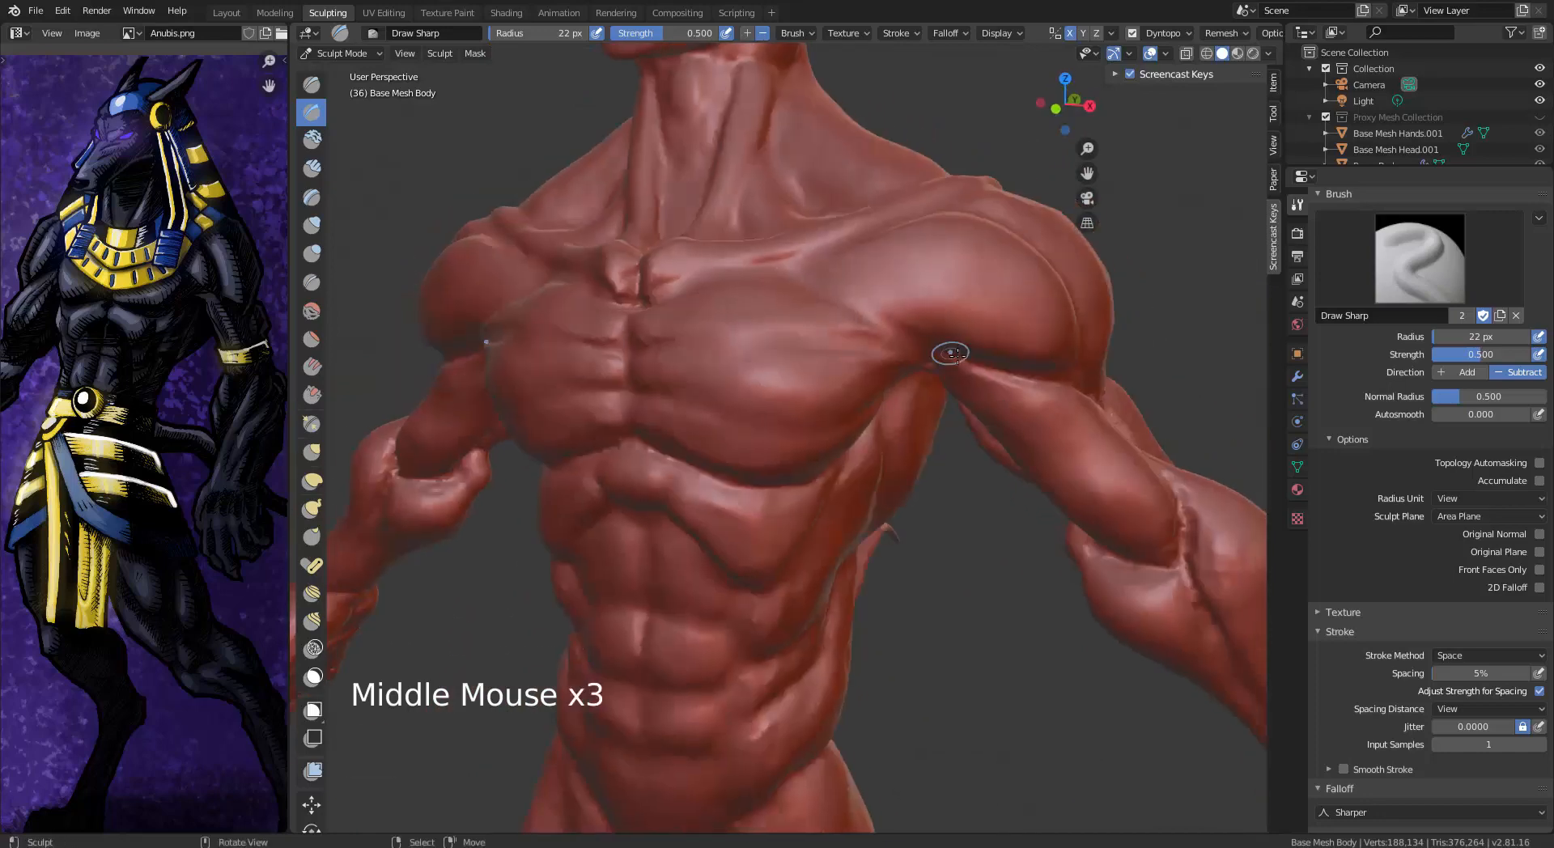
middle_drag(811, 281, 878, 312)
drag(882, 312, 945, 330)
drag(854, 352, 793, 379)
mouse_move(923, 421)
middle_down()
mouse_move(930, 372)
mouse_move(809, 348)
middle_up()
drag(804, 358, 769, 386)
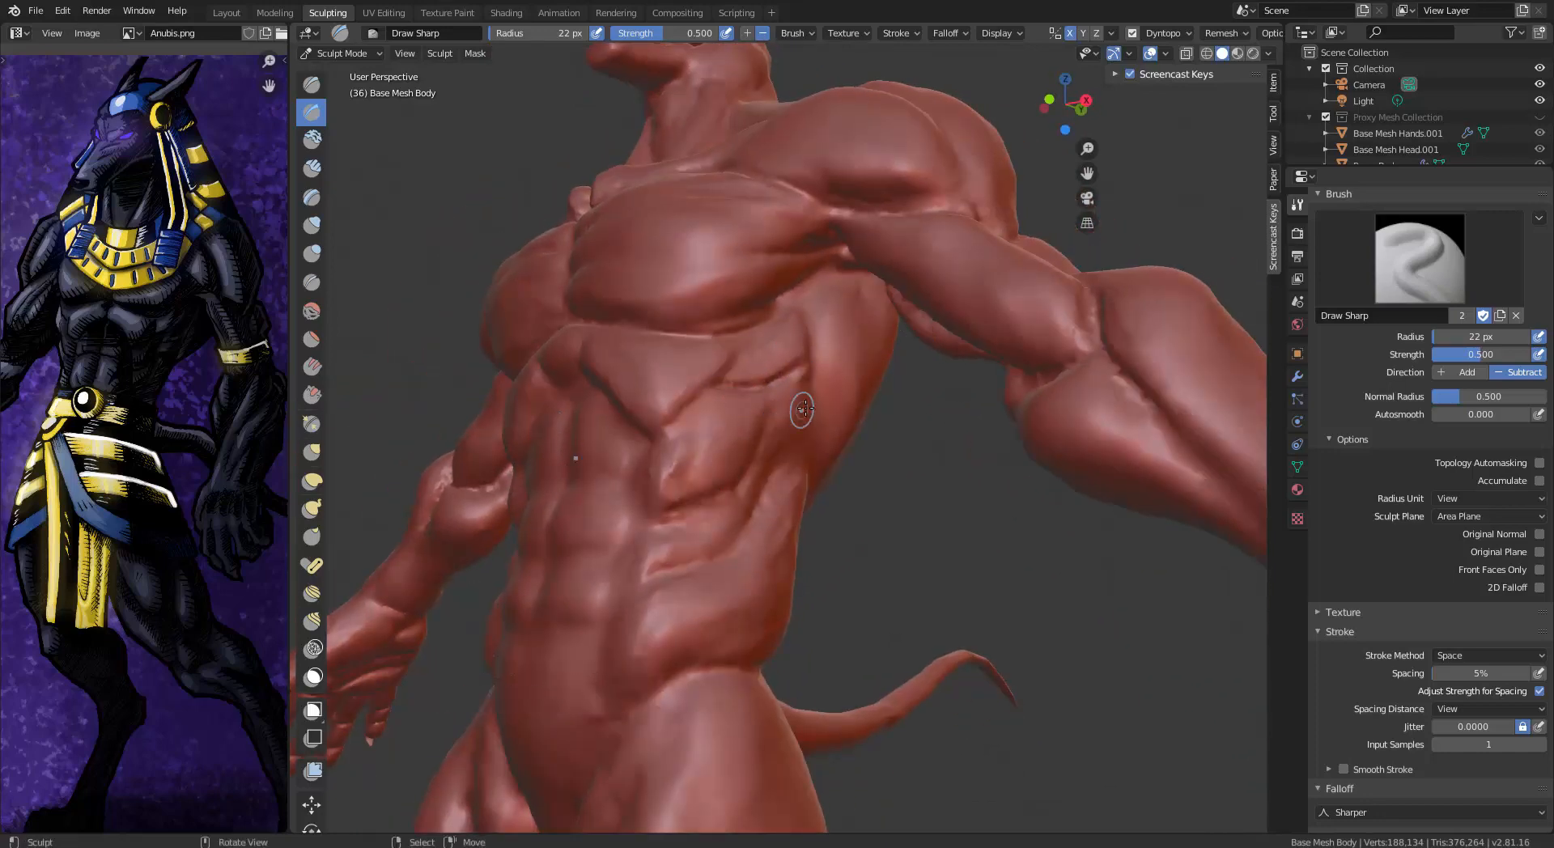
Carve the rib muscle separations and the front edge of the back muscle below the armpit with Draw Sharp
middle_drag(819, 475, 728, 441)
mouse_move(733, 364)
mouse_down()
mouse_move(684, 391)
mouse_move(719, 402)
mouse_up()
mouse_move(757, 372)
middle_down()
mouse_move(777, 404)
mouse_move(798, 405)
middle_up()
mouse_move(756, 389)
mouse_down()
mouse_move(712, 411)
mouse_move(759, 407)
mouse_up()
middle_drag(761, 405, 688, 380)
drag(676, 393, 681, 429)
mouse_move(682, 425)
middle_down()
mouse_move(882, 368)
mouse_move(801, 324)
middle_up()
drag(802, 324, 806, 284)
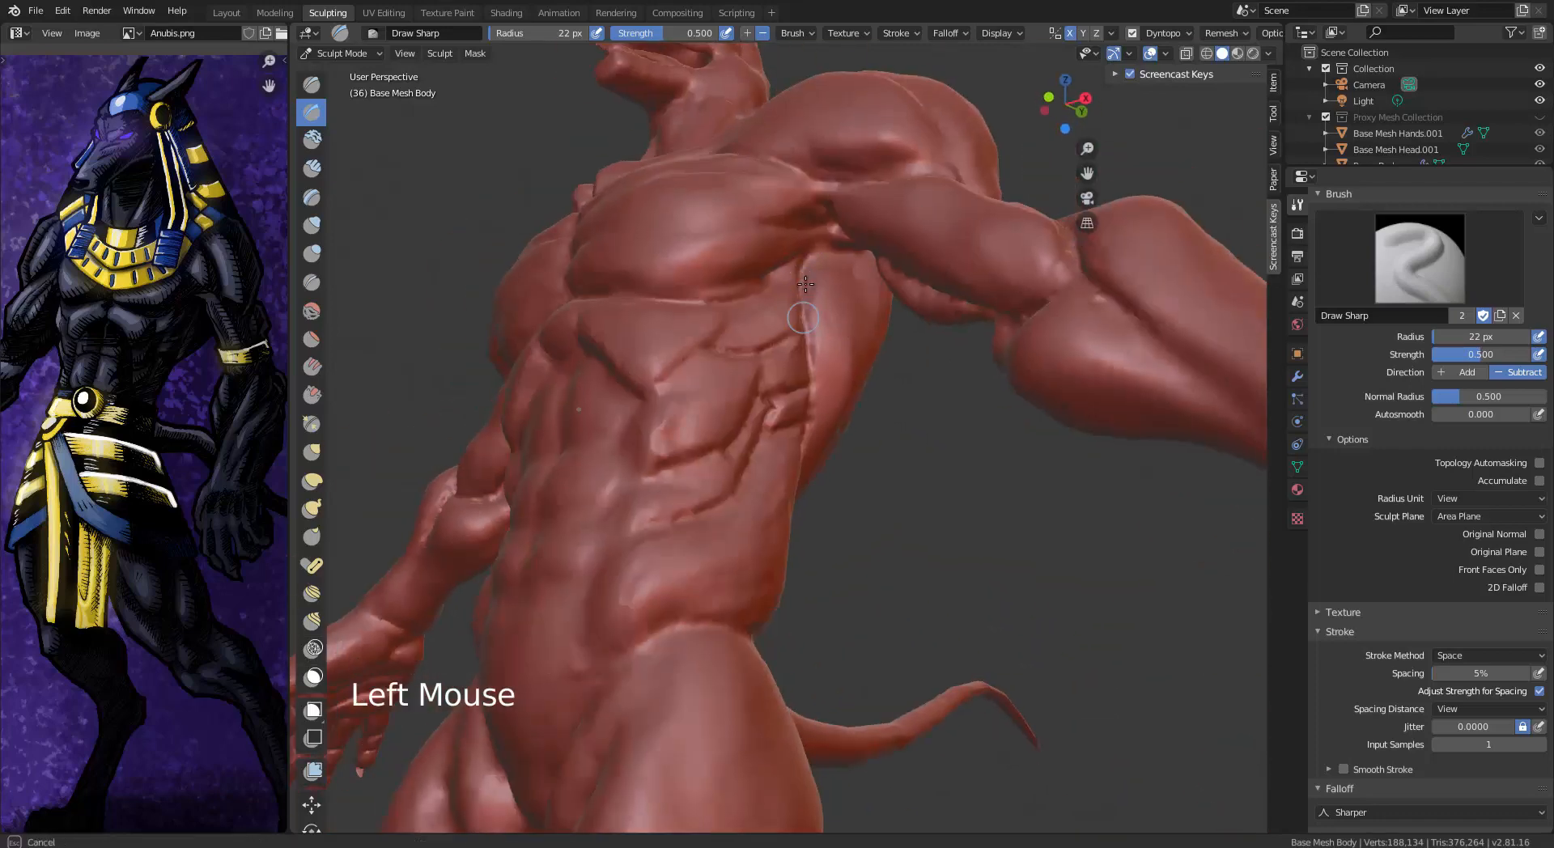
Smooth away the lower rib creases and start recarving the muscle separations along the side of the abdomen with Draw Sharp
middle_drag(752, 290, 808, 293)
mouse_move(737, 421)
shift+mouse_down()
mouse_move(725, 485)
mouse_move(682, 453)
mouse_move(733, 522)
mouse_move(738, 498)
shift+mouse_up()
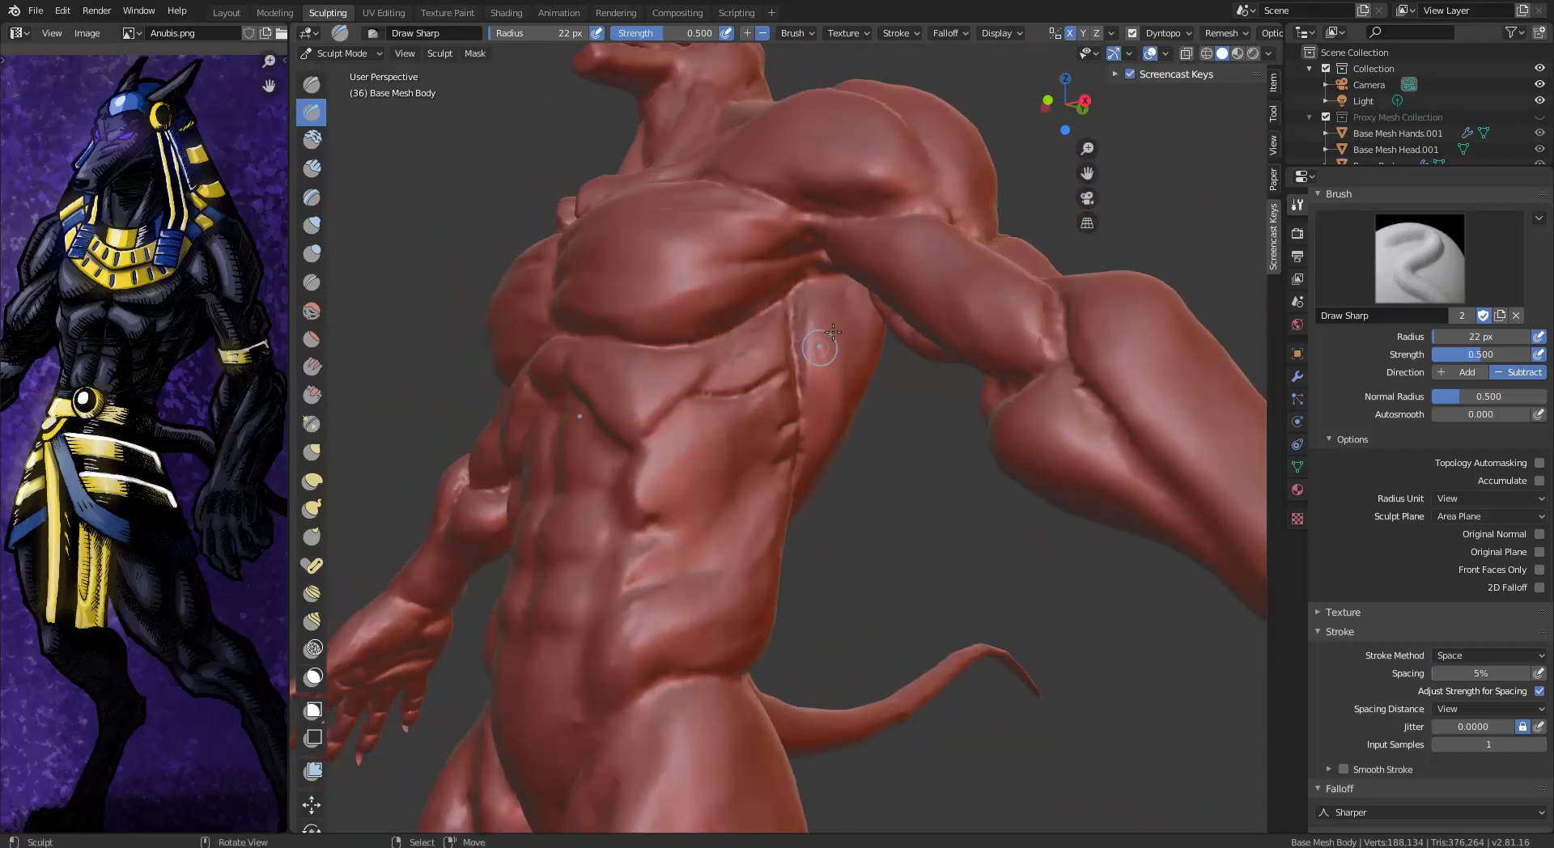
drag(655, 400, 706, 445)
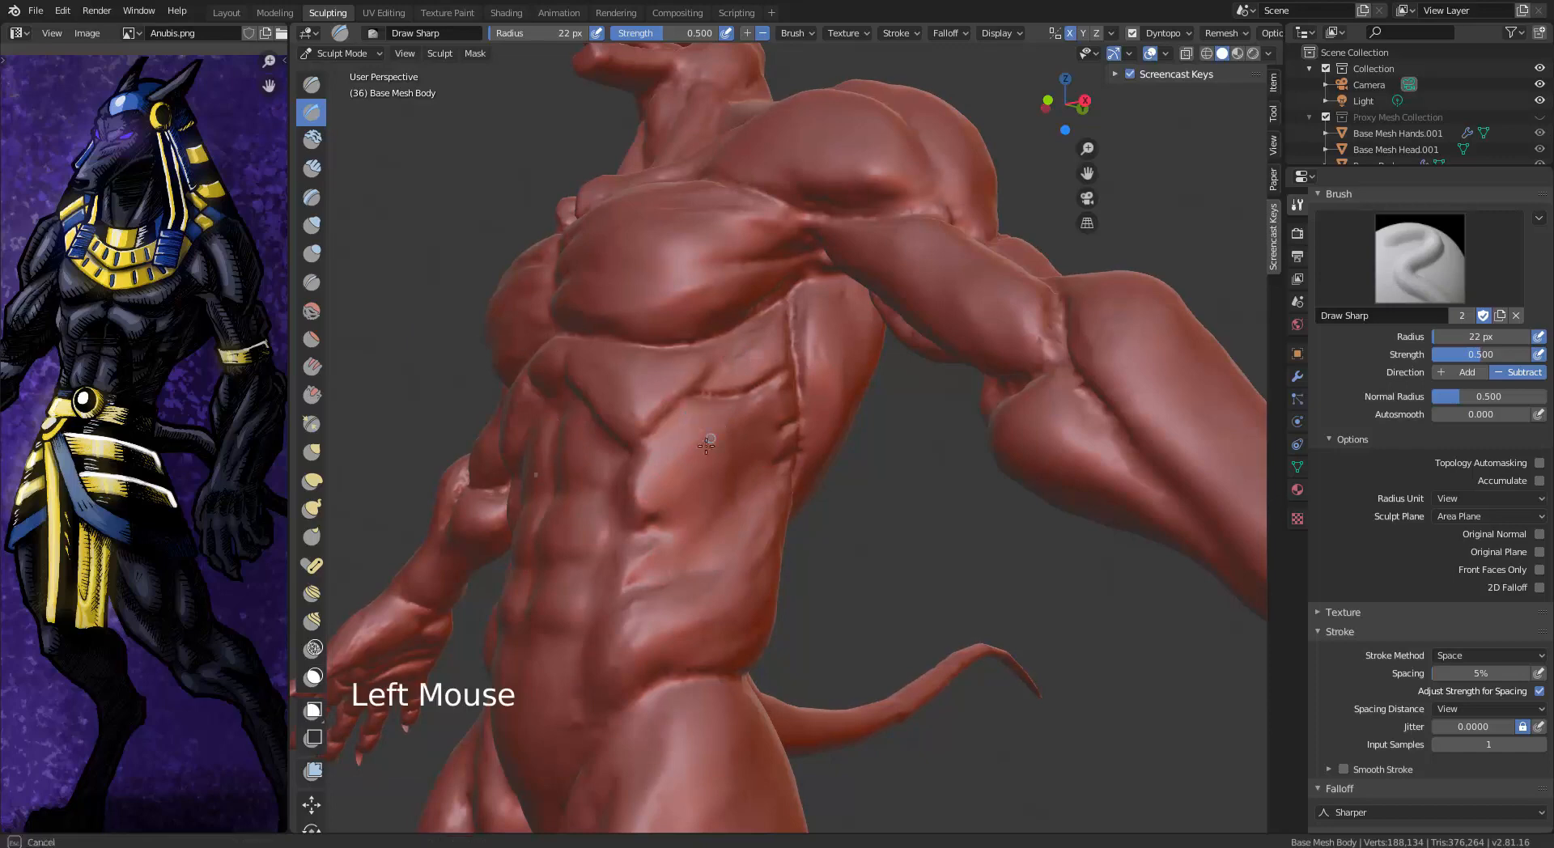
drag(696, 565, 644, 588)
middle_drag(688, 579, 793, 583)
drag(842, 617, 781, 644)
drag(779, 526, 822, 566)
Carve the diagonal oblique separations and their inner edges beside the abdominal muscles with Draw Sharp
middle_drag(850, 558, 769, 559)
drag(777, 550, 760, 573)
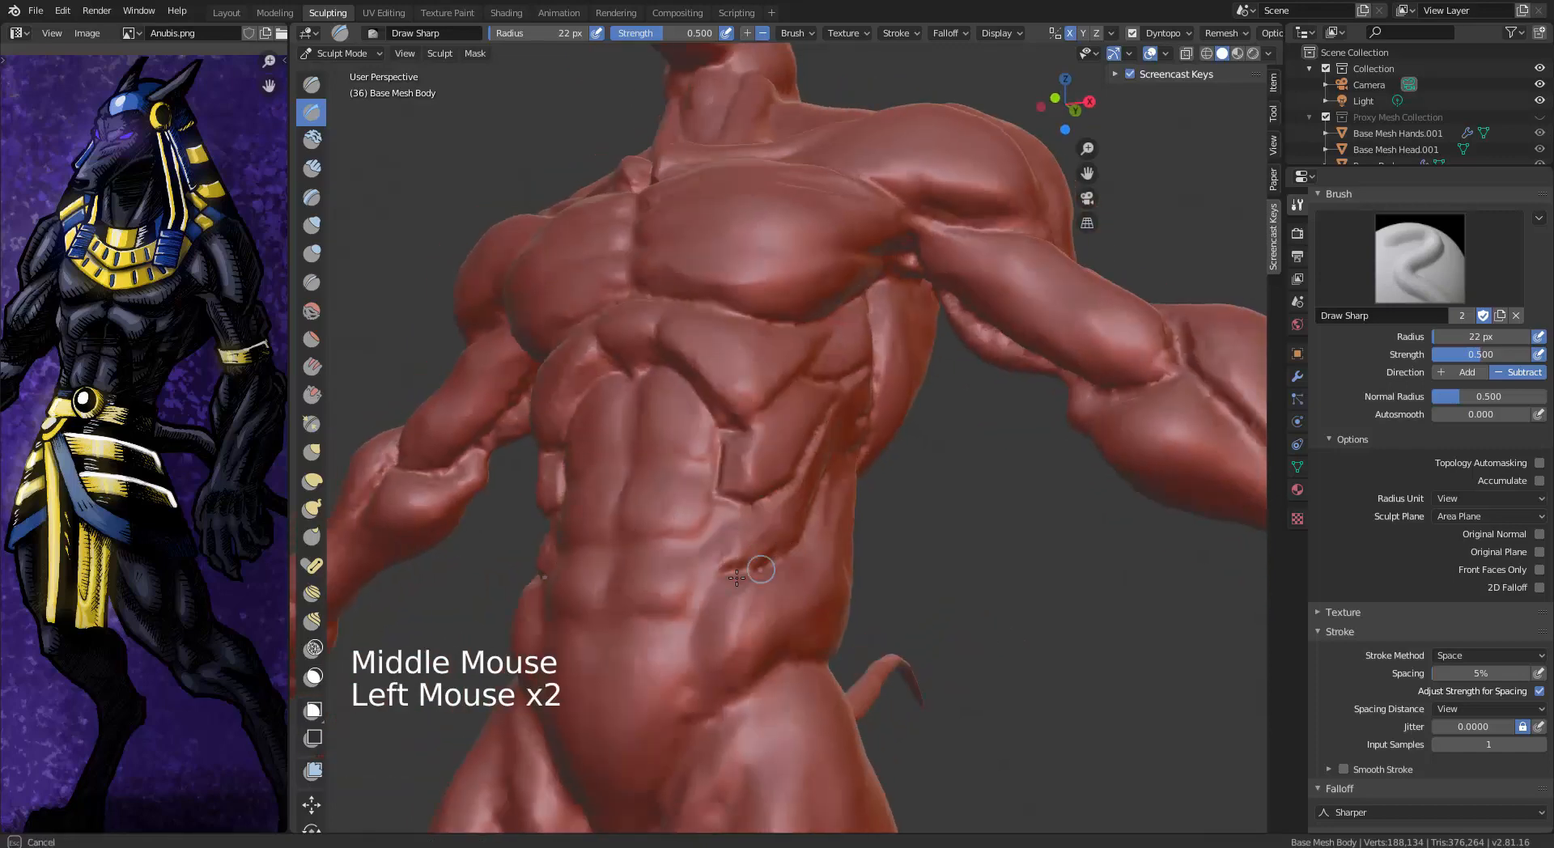
drag(720, 502, 705, 558)
middle_drag(728, 559, 817, 550)
drag(776, 486, 797, 502)
middle_drag(1012, 558, 902, 562)
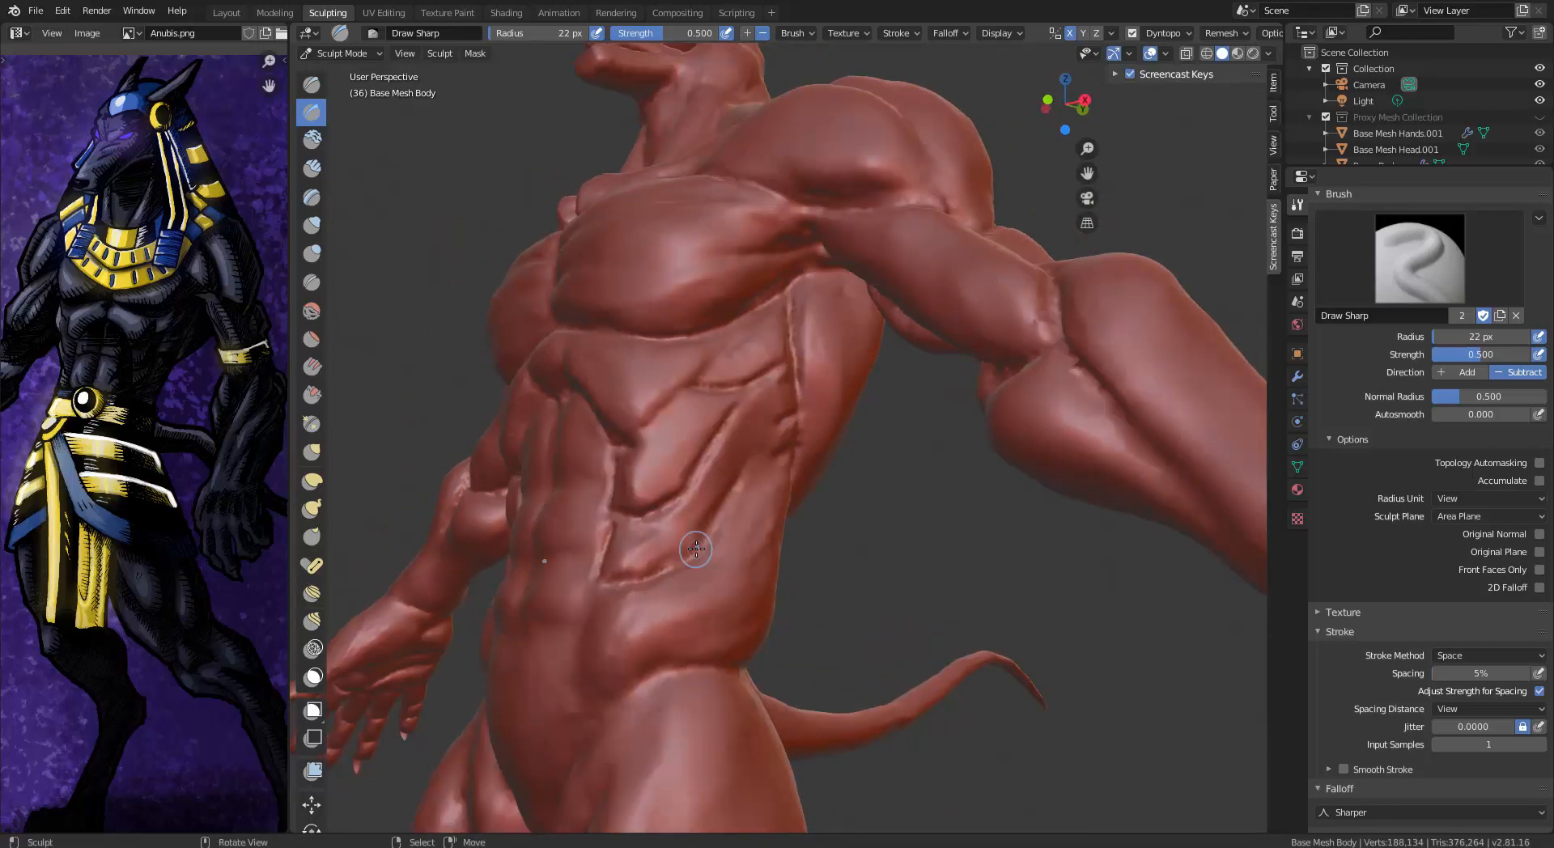
middle_drag(444, 451, 481, 529)
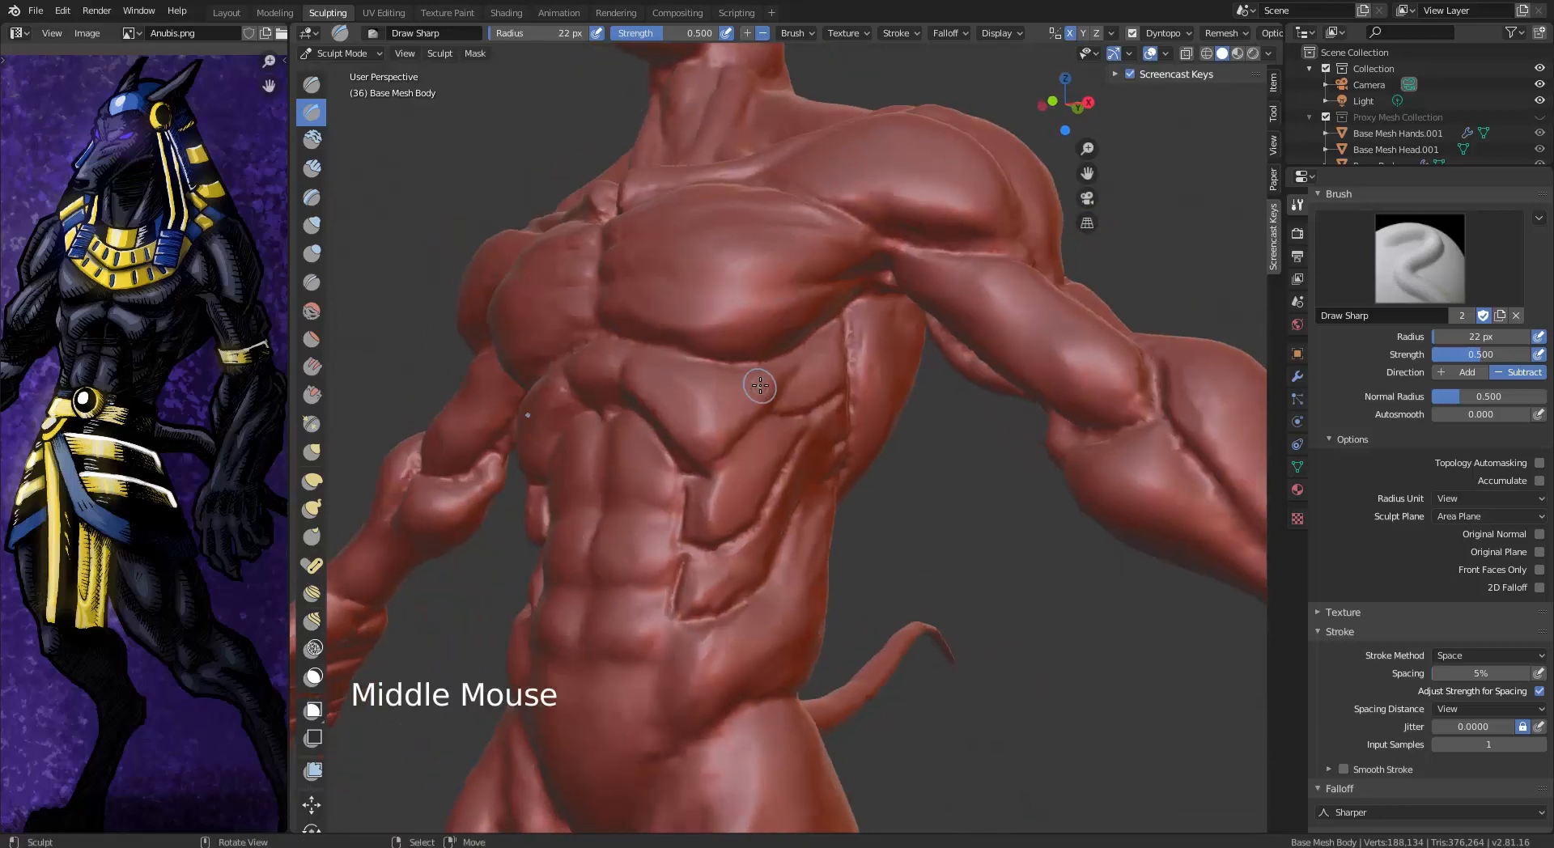
Try additional Draw Sharp creases across the upper ribs below the chest
middle_drag(760, 385, 723, 314)
drag(711, 375, 648, 455)
mouse_move(785, 373)
mouse_down()
mouse_move(753, 397)
mouse_move(706, 381)
mouse_up()
mouse_move(787, 393)
mouse_down()
mouse_move(752, 408)
mouse_move(735, 445)
mouse_move(736, 426)
mouse_up()
drag(789, 388, 753, 405)
mouse_move(779, 346)
mouse_down()
mouse_move(789, 355)
mouse_move(739, 367)
mouse_up()
drag(753, 371, 721, 369)
Undo the last series of rib crease strokes
key(ctrl+z)
key(ctrl+z)
key(ctrl+z)
key(ctrl+z)
key(ctrl+z)
key(ctrl+z)
key(ctrl+z)
key(ctrl+z)
key(ctrl+z)
key(ctrl+z)
key(ctrl+z)
key(ctrl+z)
key(ctrl+z)
key(ctrl+z)
key(ctrl+z)
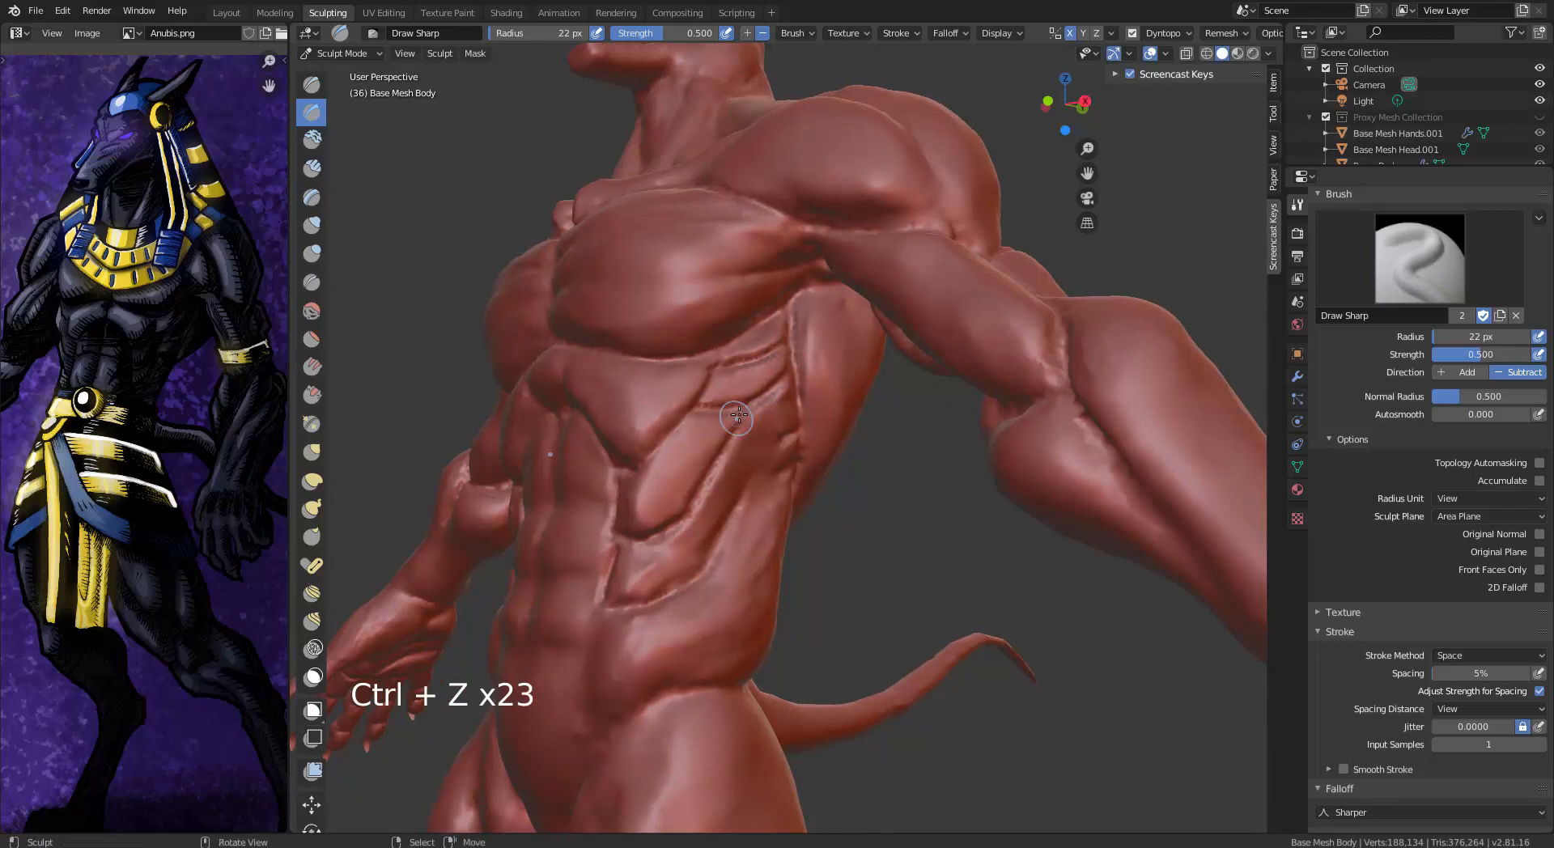
Carve short creases from the side ribs to the back muscle's front edge with Draw Sharp and smooth the rib surface
middle_drag(781, 447, 757, 443)
drag(797, 434, 749, 445)
drag(793, 429, 737, 450)
drag(801, 461, 757, 478)
drag(803, 465, 764, 478)
middle_drag(777, 447, 709, 434)
drag(731, 429, 696, 466)
drag(726, 437, 688, 469)
mouse_move(713, 441)
alt+middle_down()
mouse_move(817, 445)
mouse_move(791, 450)
alt+middle_up()
drag(791, 449, 736, 509)
mouse_move(801, 469)
middle_down()
mouse_move(754, 473)
mouse_move(842, 453)
mouse_move(783, 405)
mouse_move(823, 339)
mouse_move(789, 364)
middle_up()
mouse_move(764, 372)
shift+mouse_down()
mouse_move(653, 406)
mouse_move(768, 344)
mouse_move(704, 410)
shift+mouse_up()
Set the Pinch/Magnify radius to 43 px and pinch the back muscle's front edge and the side rib creases
click(311, 423)
key(f)
click(798, 366)
drag(800, 284, 801, 421)
mouse_move(782, 447)
mouse_down()
mouse_move(673, 510)
mouse_move(629, 515)
mouse_up()
scroll(673, 615, down, 3)
middle_drag(673, 627, 680, 577)
mouse_move(686, 508)
mouse_down()
mouse_move(696, 495)
mouse_move(660, 525)
mouse_up()
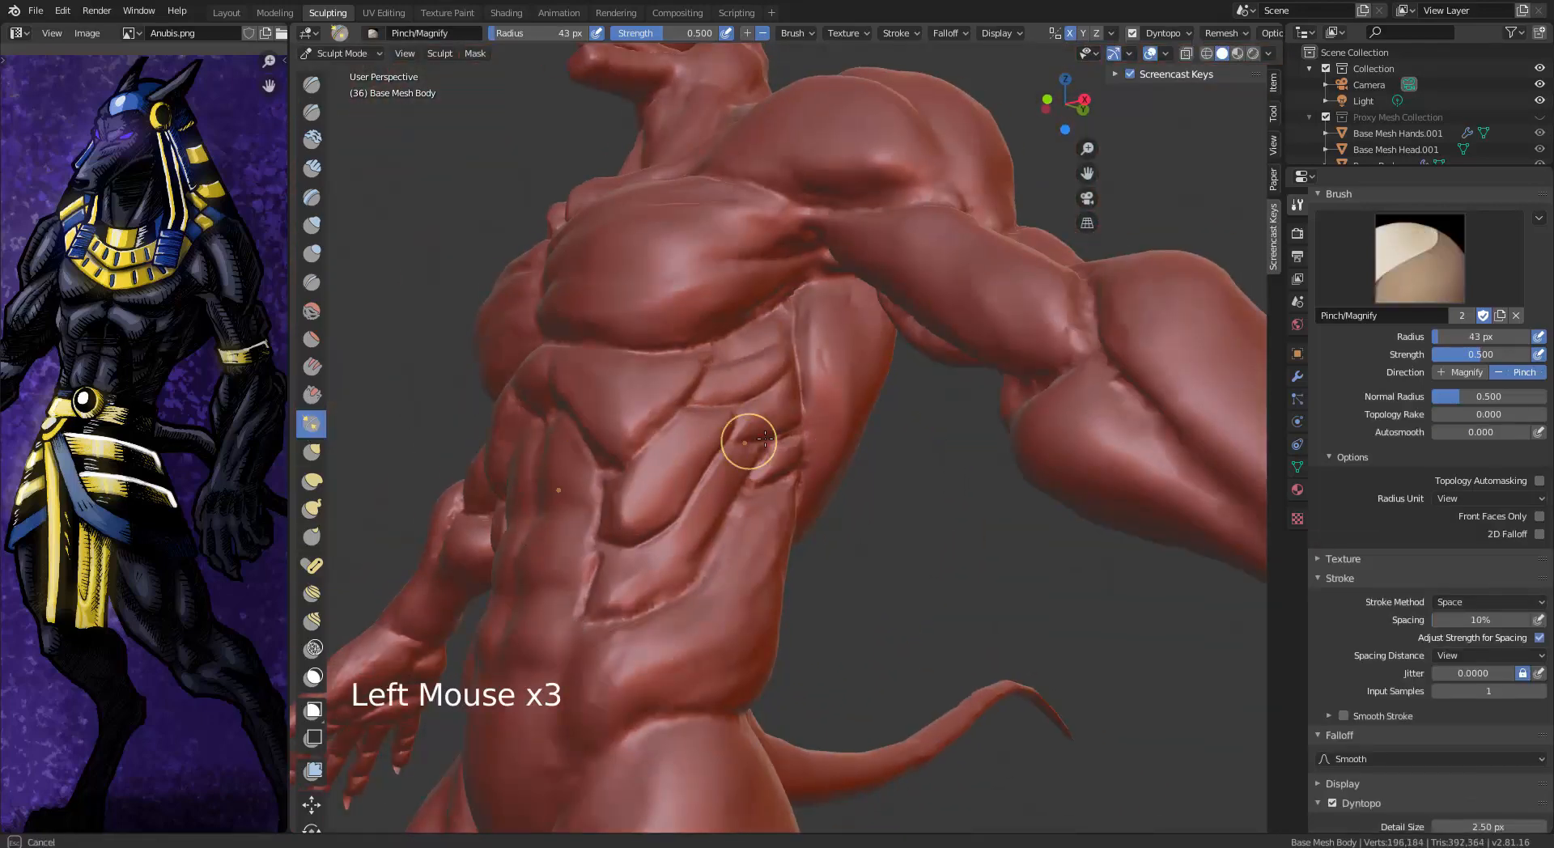
Pinch the oblique separations and the creases above the abdominal muscles with Pinch/Magnify
middle_drag(764, 438, 725, 445)
drag(725, 446, 720, 445)
drag(691, 504, 555, 630)
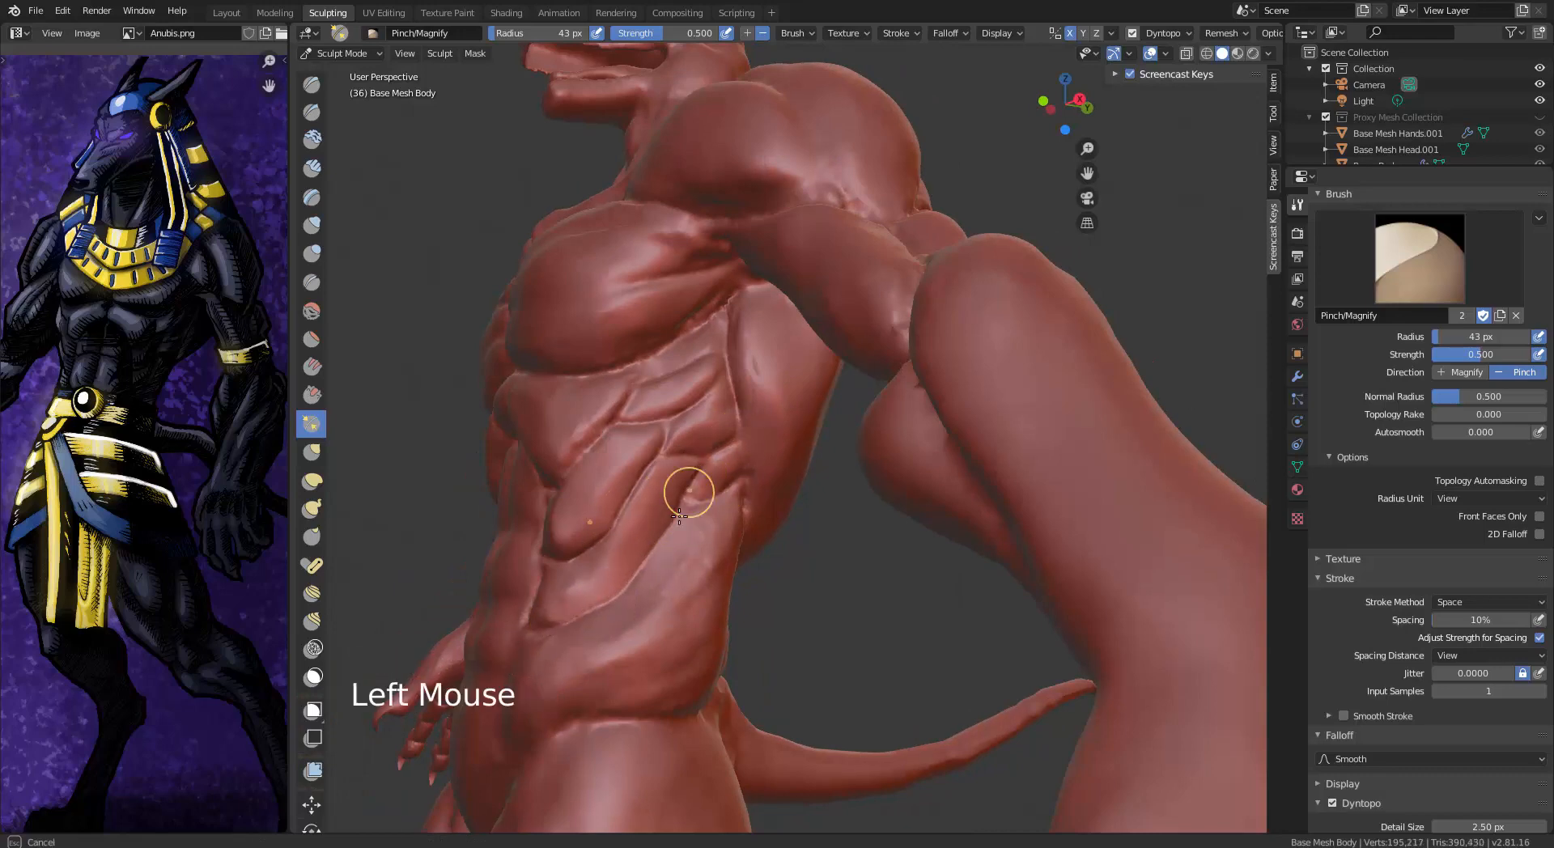
mouse_move(679, 516)
middle_down()
mouse_move(704, 537)
mouse_move(699, 457)
middle_up()
alt+middle_drag(803, 487, 690, 364)
click(690, 363)
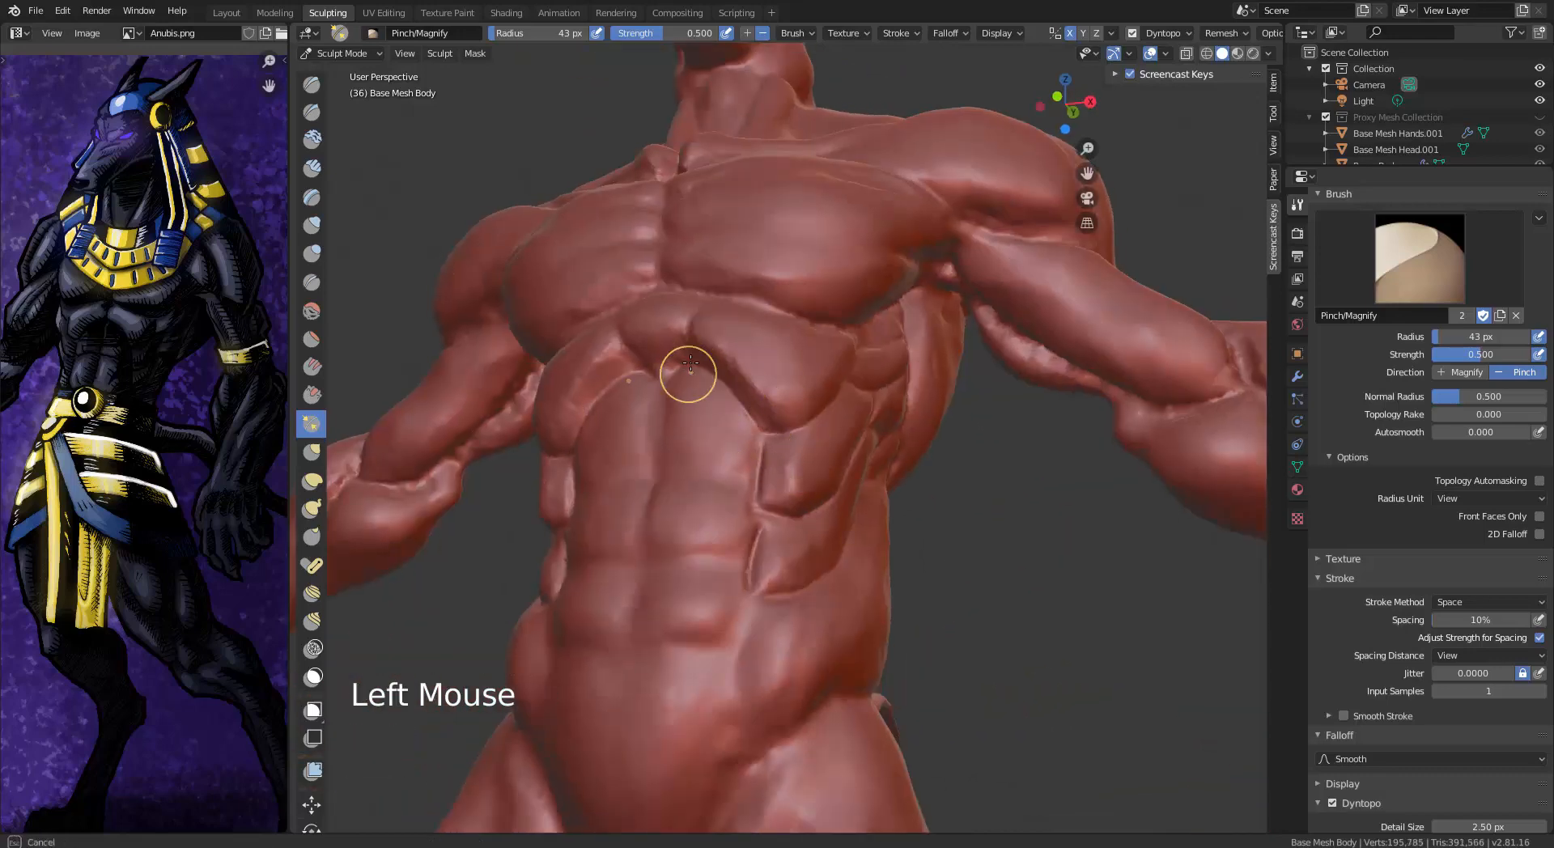
alt+middle_drag(757, 555, 814, 530)
alt+middle_drag(714, 518, 392, 174)
Smooth the upper rib area, reduce the Draw Sharp radius to 18 px and carve fine creases across the upper ribs
click(312, 111)
shift+drag(792, 411, 710, 405)
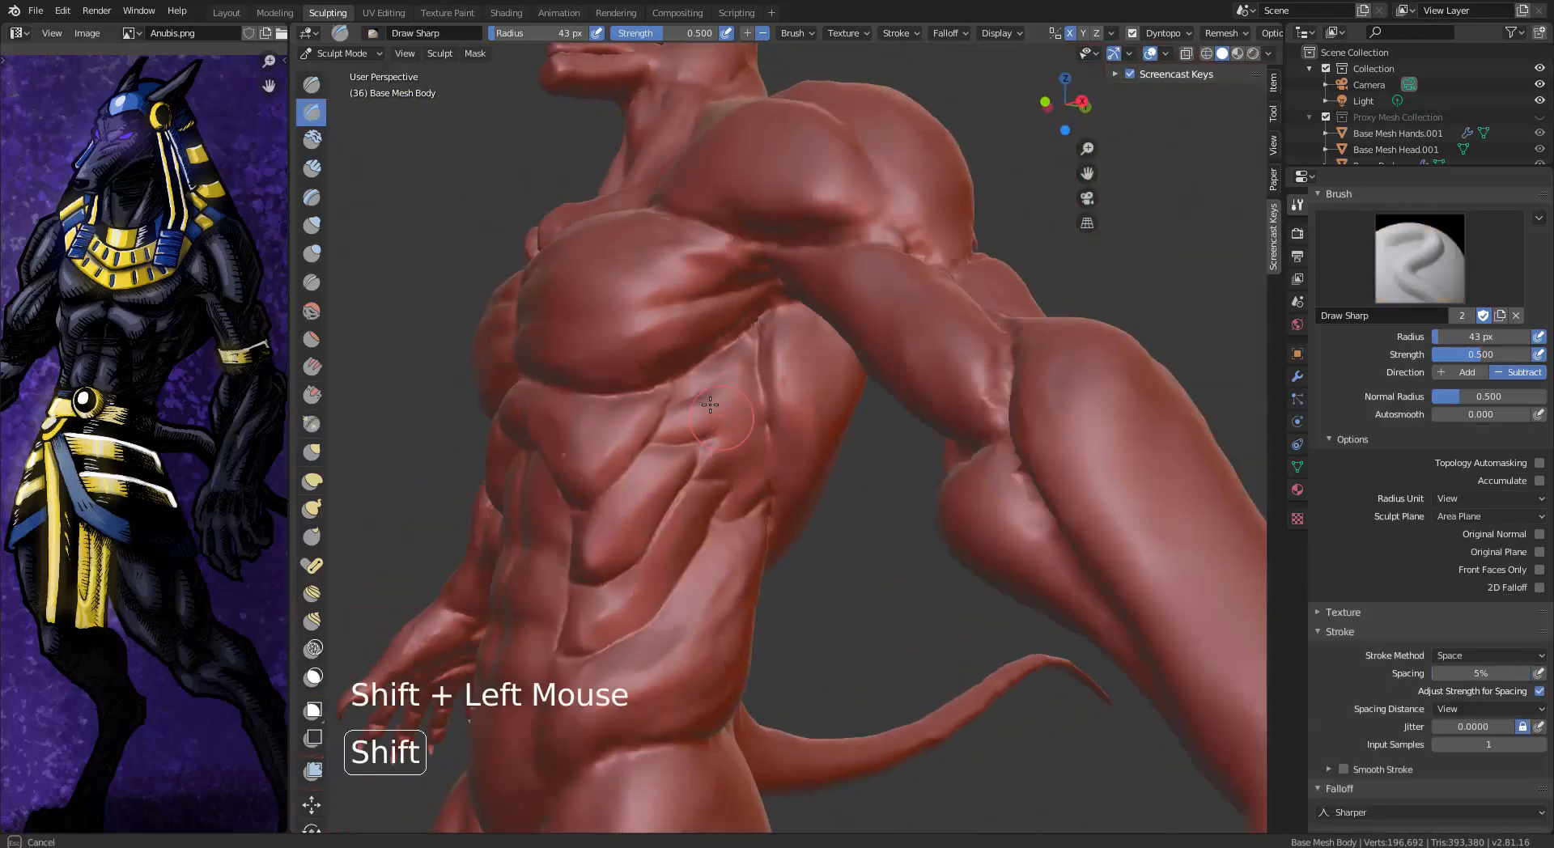
key(bracketleft)
key(bracketleft)
key(bracketleft)
key(bracketleft)
key(bracketleft)
key(bracketleft)
key(bracketleft)
key(bracketleft)
key(bracketleft)
key(bracketleft)
key(bracketleft)
scroll(769, 229, up, 5)
drag(620, 367, 688, 311)
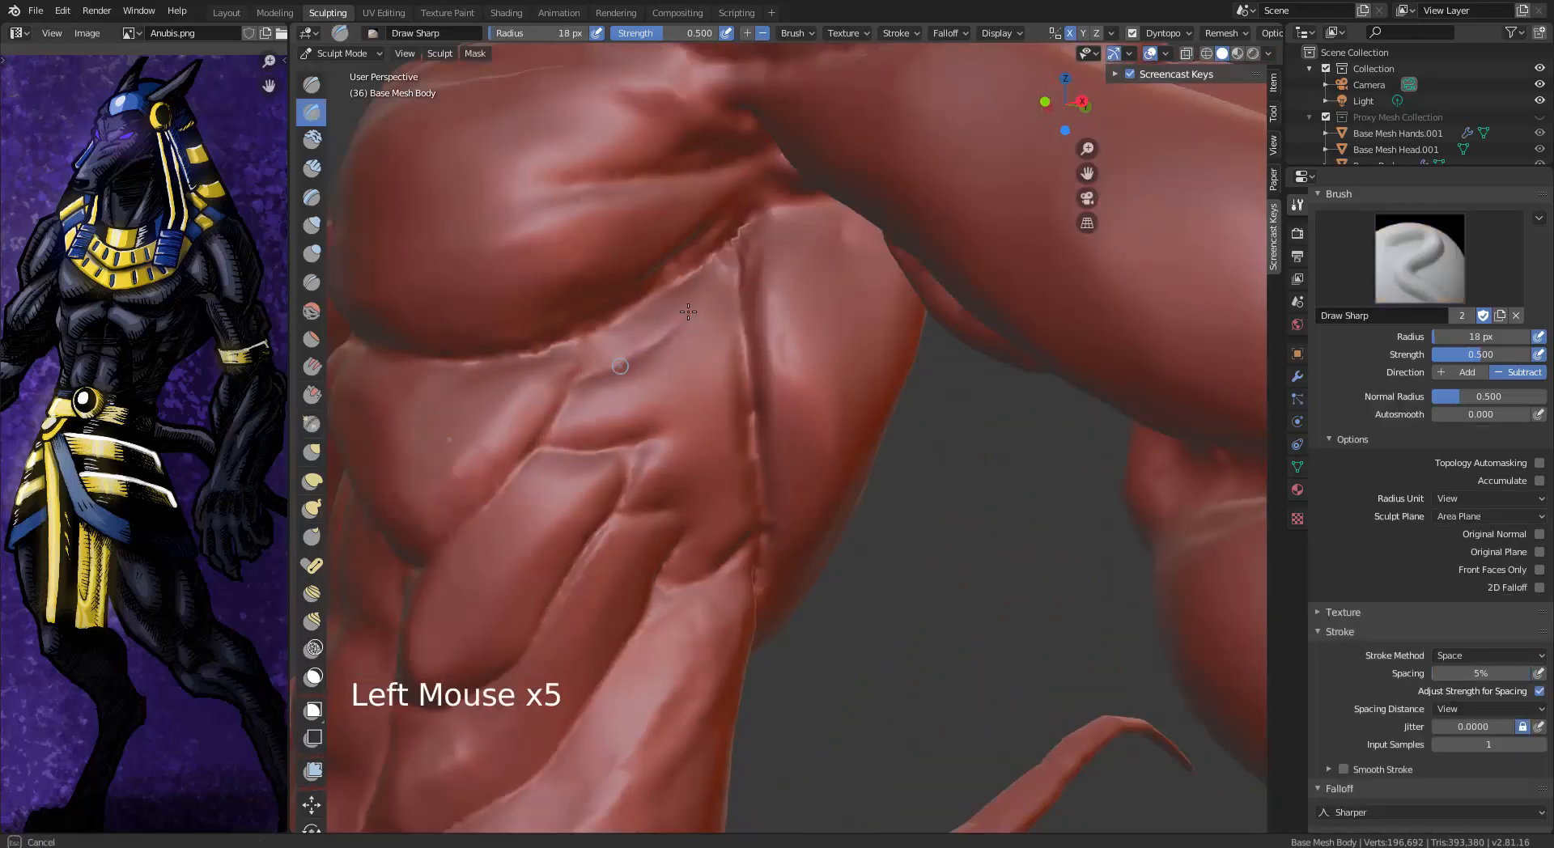
drag(551, 438, 728, 359)
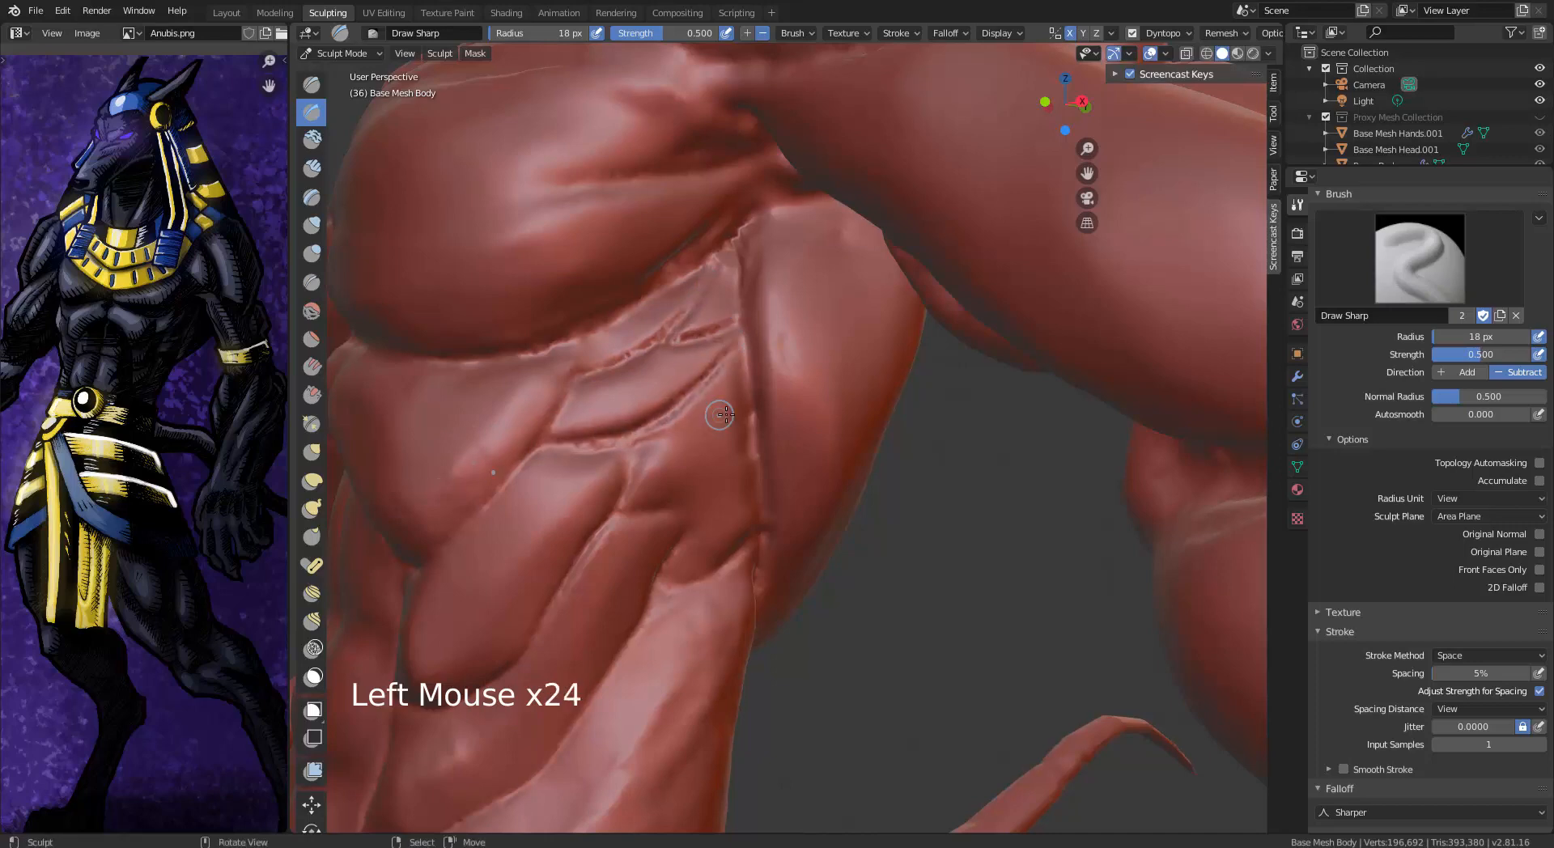
Carve further fine rib creases down to the lower end of the back muscle with Draw Sharp, smoothing between strokes
drag(718, 415, 648, 425)
alt+middle_drag(647, 425, 704, 398)
shift+drag(704, 398, 692, 397)
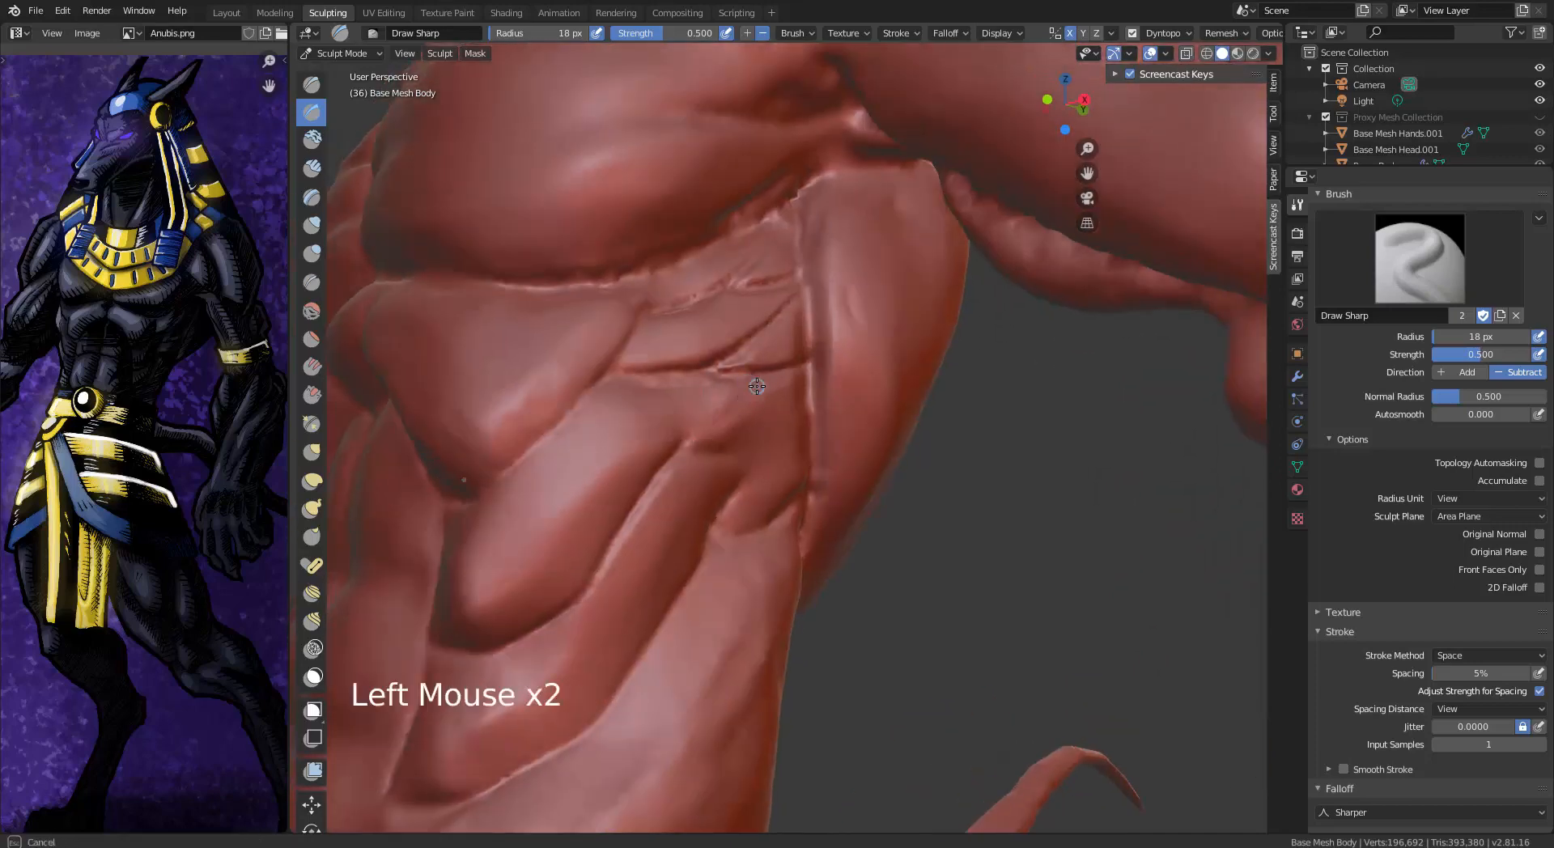
middle_drag(672, 443, 656, 449)
drag(656, 449, 567, 479)
mouse_move(566, 480)
middle_down()
mouse_move(738, 531)
mouse_move(599, 502)
middle_up()
drag(599, 502, 623, 518)
middle_drag(623, 518, 683, 513)
drag(683, 513, 613, 525)
drag(614, 524, 607, 518)
middle_drag(606, 518, 566, 429)
middle_drag(567, 429, 531, 349)
Build up the small muscle strands between the rib creases with Clay Strips
click(312, 168)
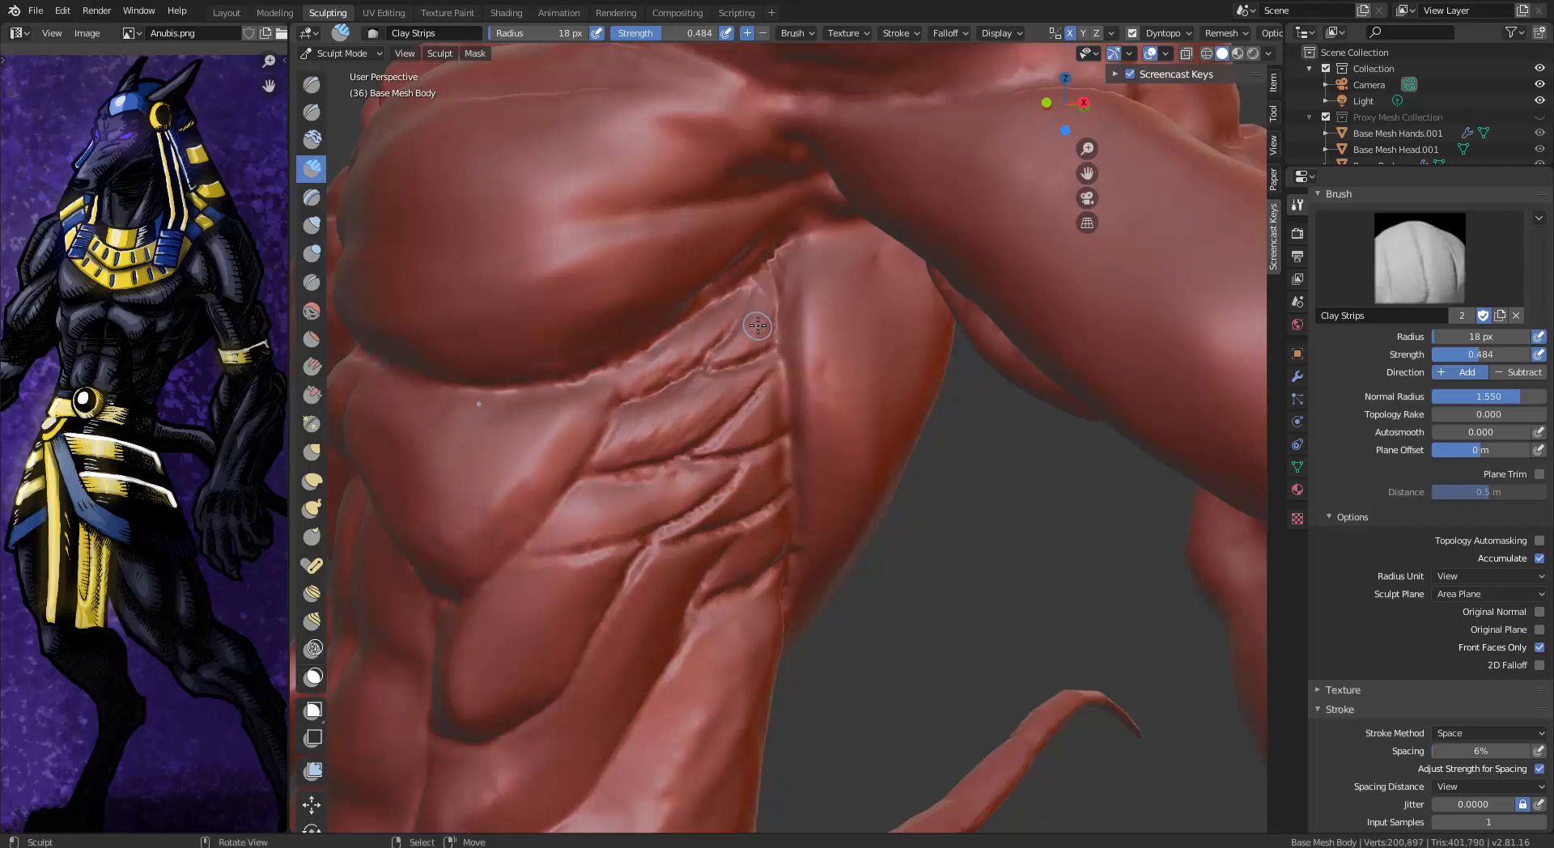
middle_drag(823, 483, 655, 360)
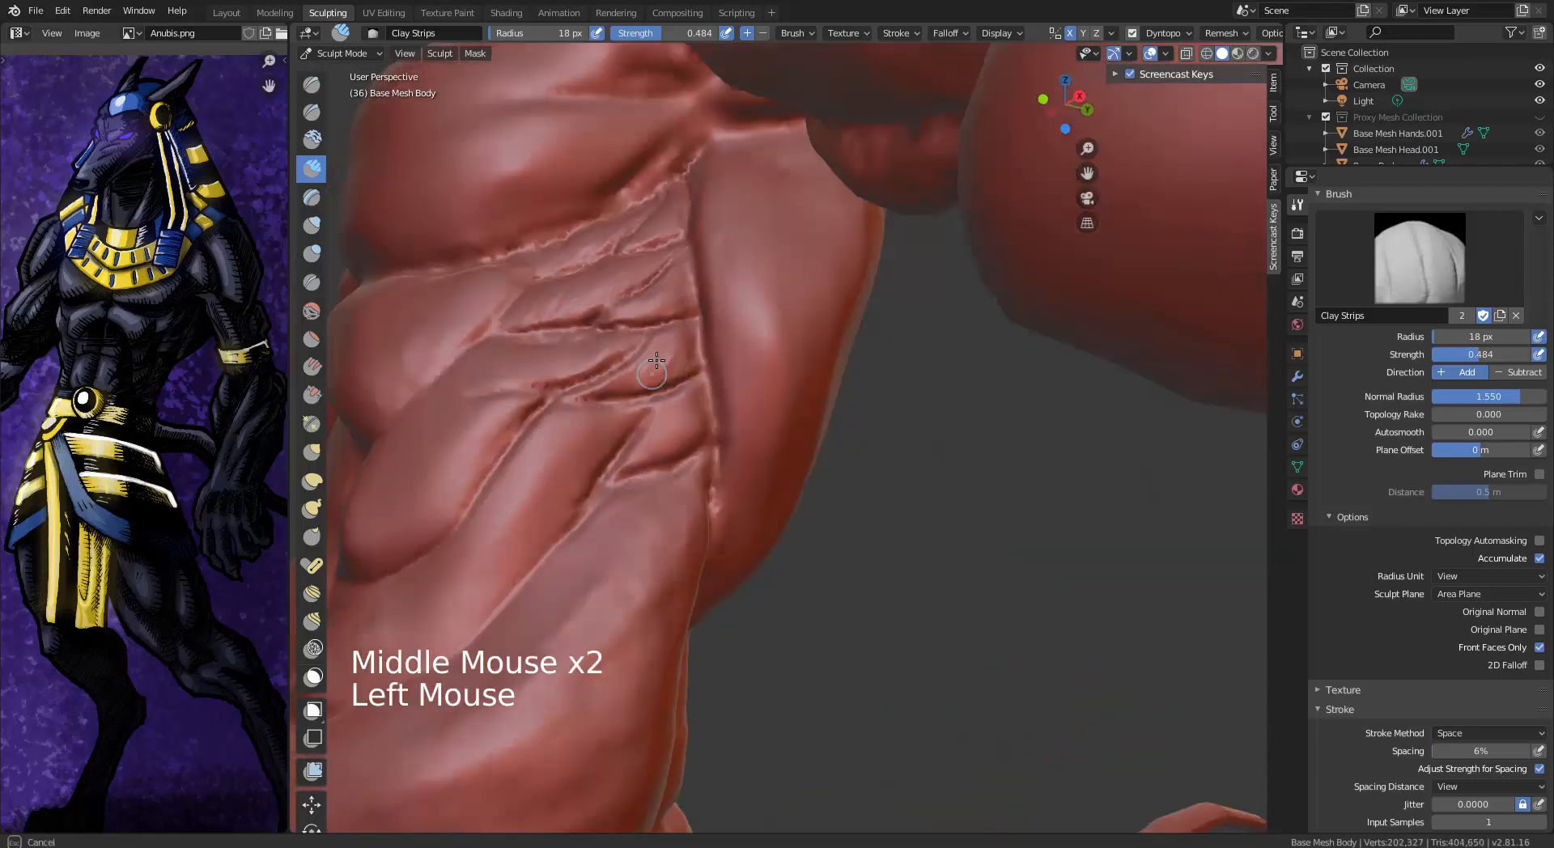
middle_drag(674, 259, 656, 275)
Tighten the fine rib creases with Pinch/Magnify at an 18 px radius
key(p)
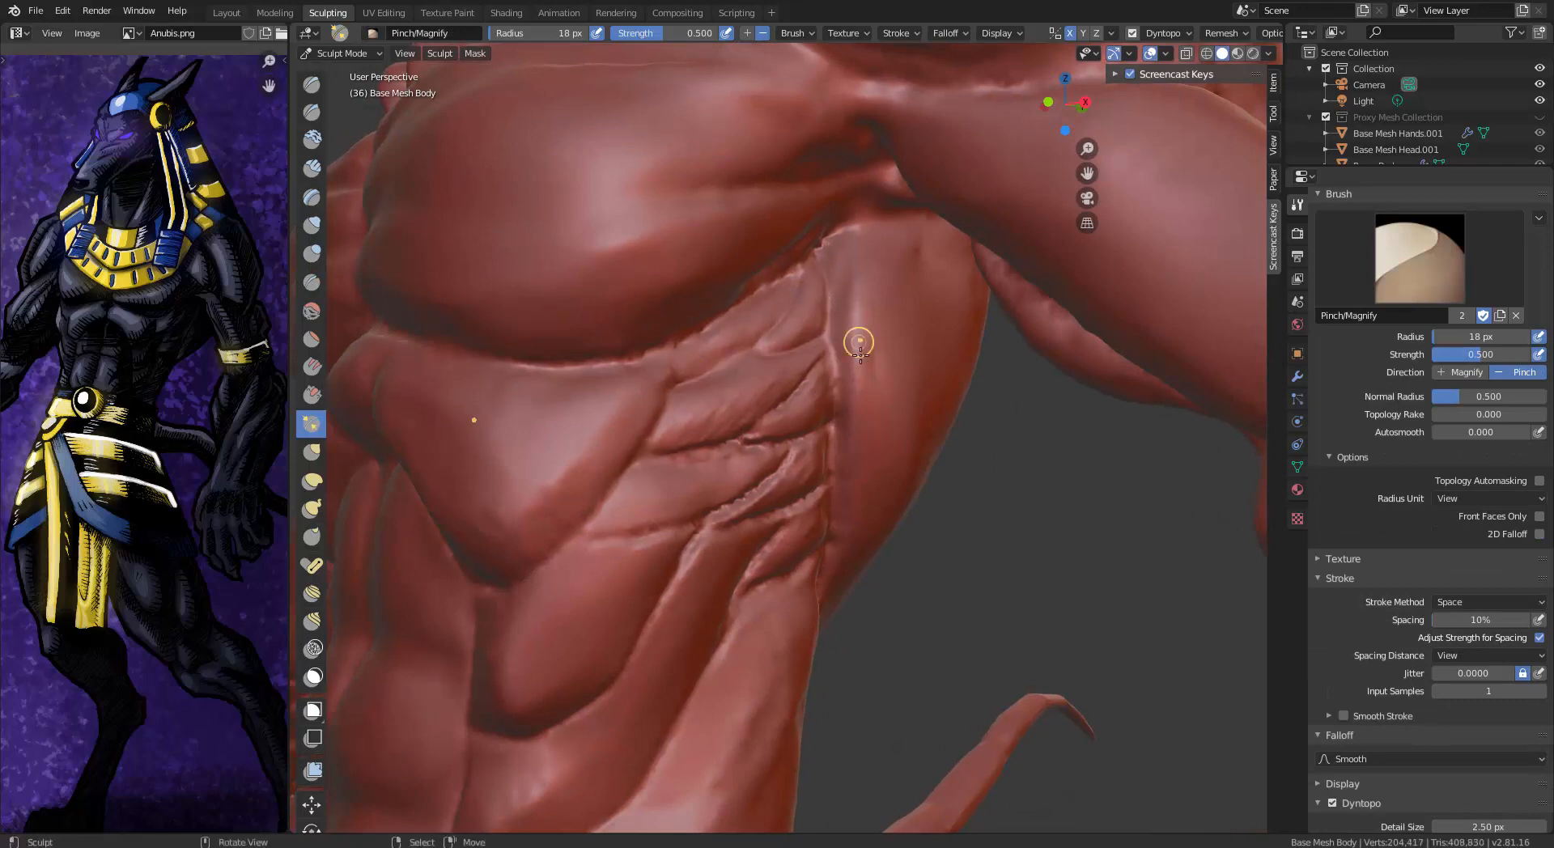
middle_drag(860, 344, 599, 353)
drag(599, 353, 575, 357)
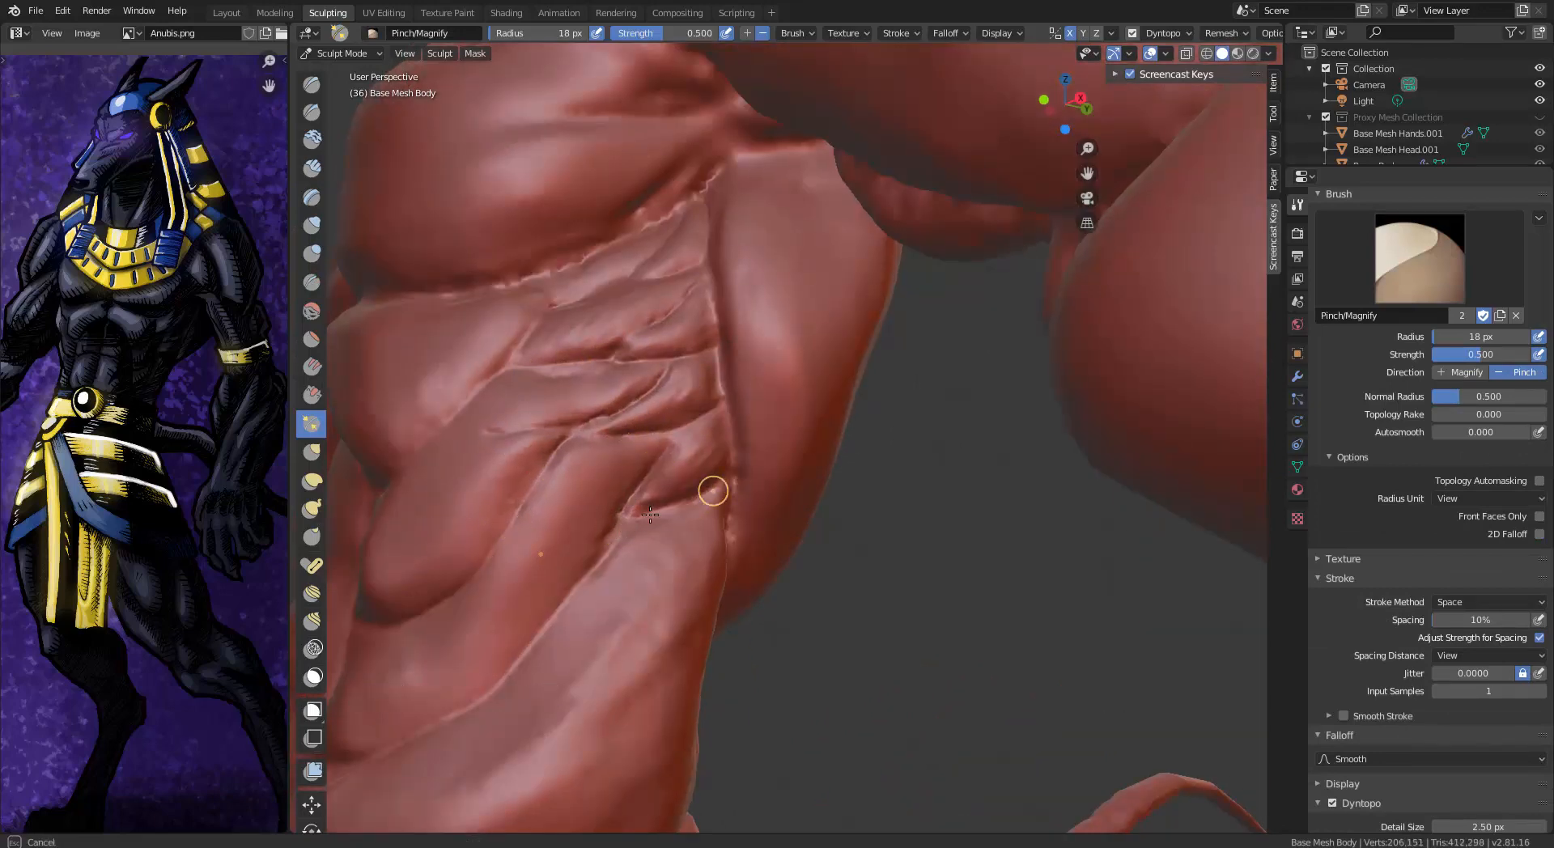
mouse_move(650, 514)
middle_down()
mouse_move(615, 567)
mouse_move(496, 663)
mouse_move(551, 615)
middle_up()
middle_drag(550, 615, 566, 590)
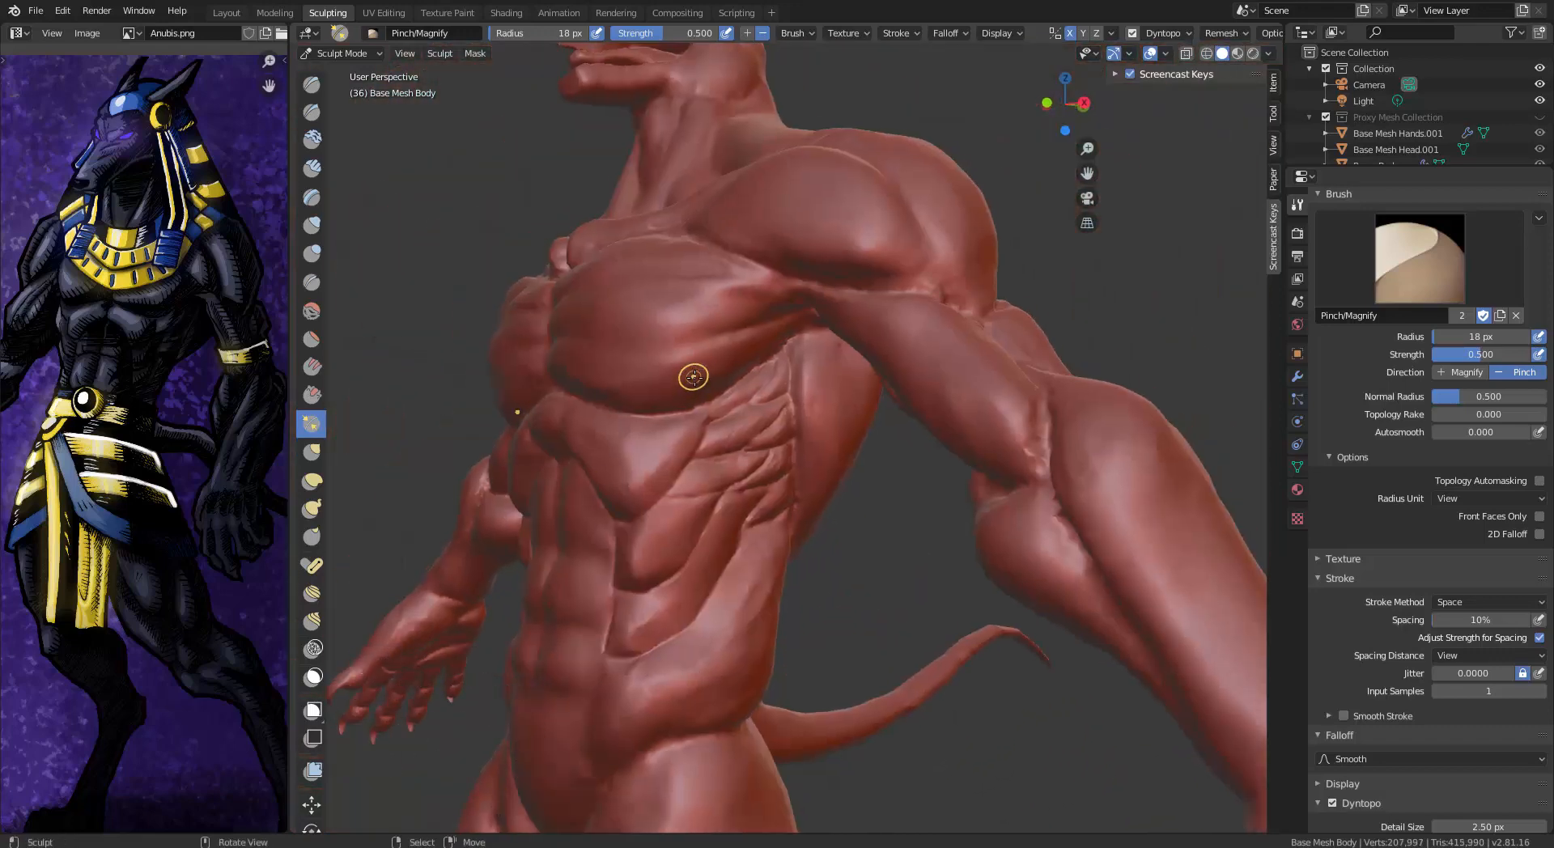
Set the brush radius to 92 px and smooth the rib and oblique muscles
key(f)
shift+drag(773, 401, 748, 452)
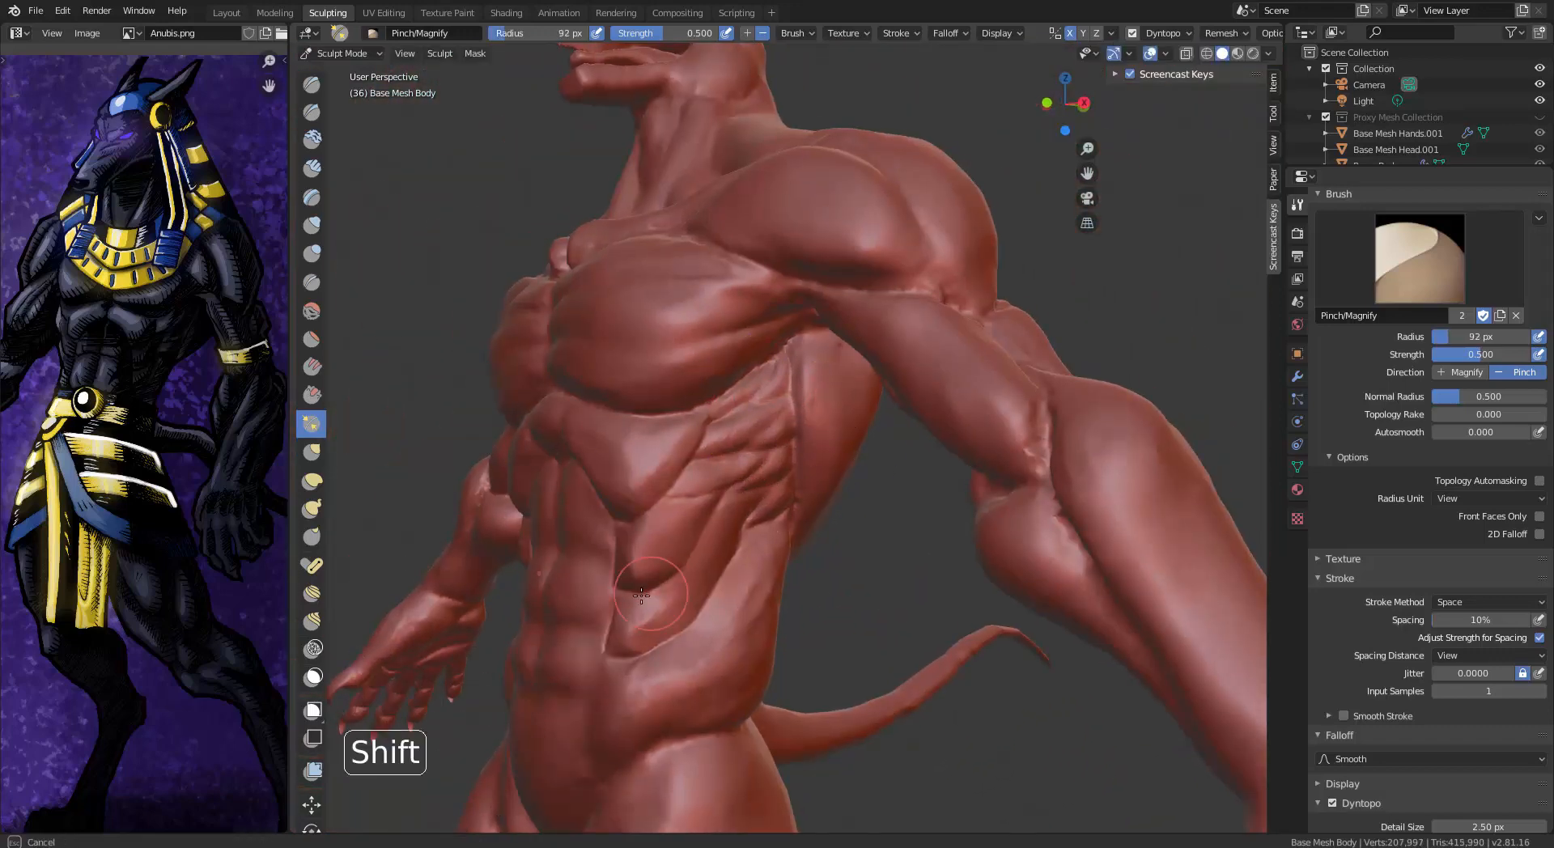
mouse_move(641, 595)
shift+mouse_down()
mouse_move(791, 475)
mouse_move(866, 590)
shift+mouse_up()
Set the Clay Strips radius to 32 px and build up the lower back muscles beside the spine
mouse_move(867, 590)
alt+middle_down()
mouse_move(567, 518)
mouse_move(501, 453)
alt+middle_up()
shift+middle_drag(501, 453, 388, 308)
click(311, 168)
key(bracketleft)
key(bracketleft)
key(bracketleft)
key(bracketleft)
key(bracketleft)
key(bracketleft)
key(bracketleft)
key(bracketleft)
key(bracketleft)
key(bracketleft)
key(bracketleft)
key(bracketleft)
key(bracketleft)
key(bracketleft)
key(bracketleft)
scroll(696, 429, up, 7)
scroll(696, 429, down, 3)
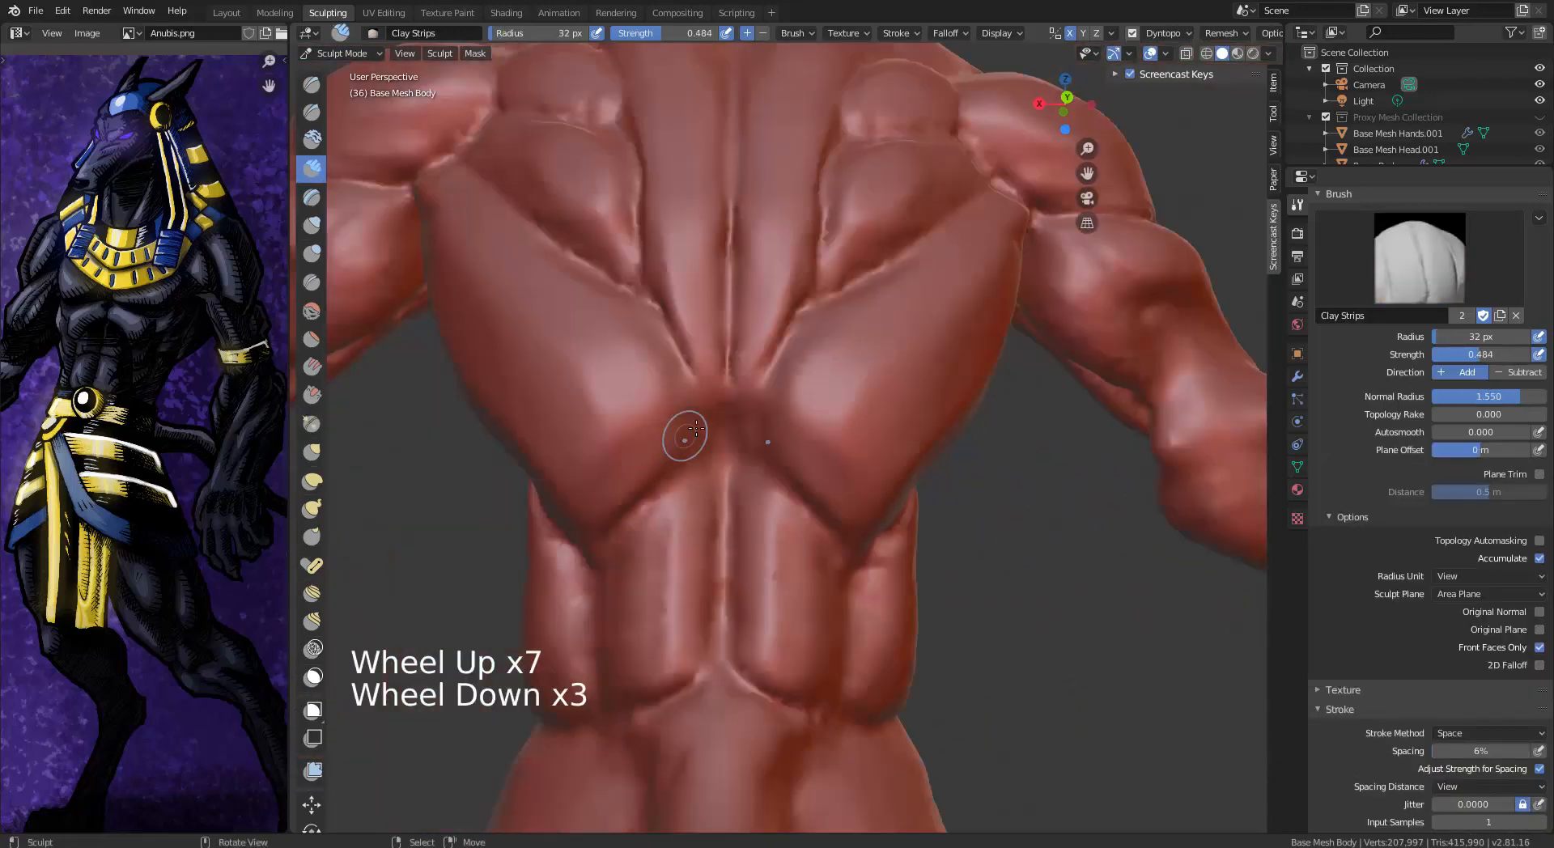
mouse_move(696, 429)
mouse_down()
mouse_move(632, 628)
mouse_move(640, 704)
mouse_up()
mouse_move(700, 436)
mouse_down()
mouse_move(711, 444)
mouse_move(653, 599)
mouse_move(657, 672)
mouse_up()
Build up the flank and outer lower back beneath the large back muscle with Clay Strips
middle_drag(657, 672, 563, 646)
drag(532, 586, 574, 586)
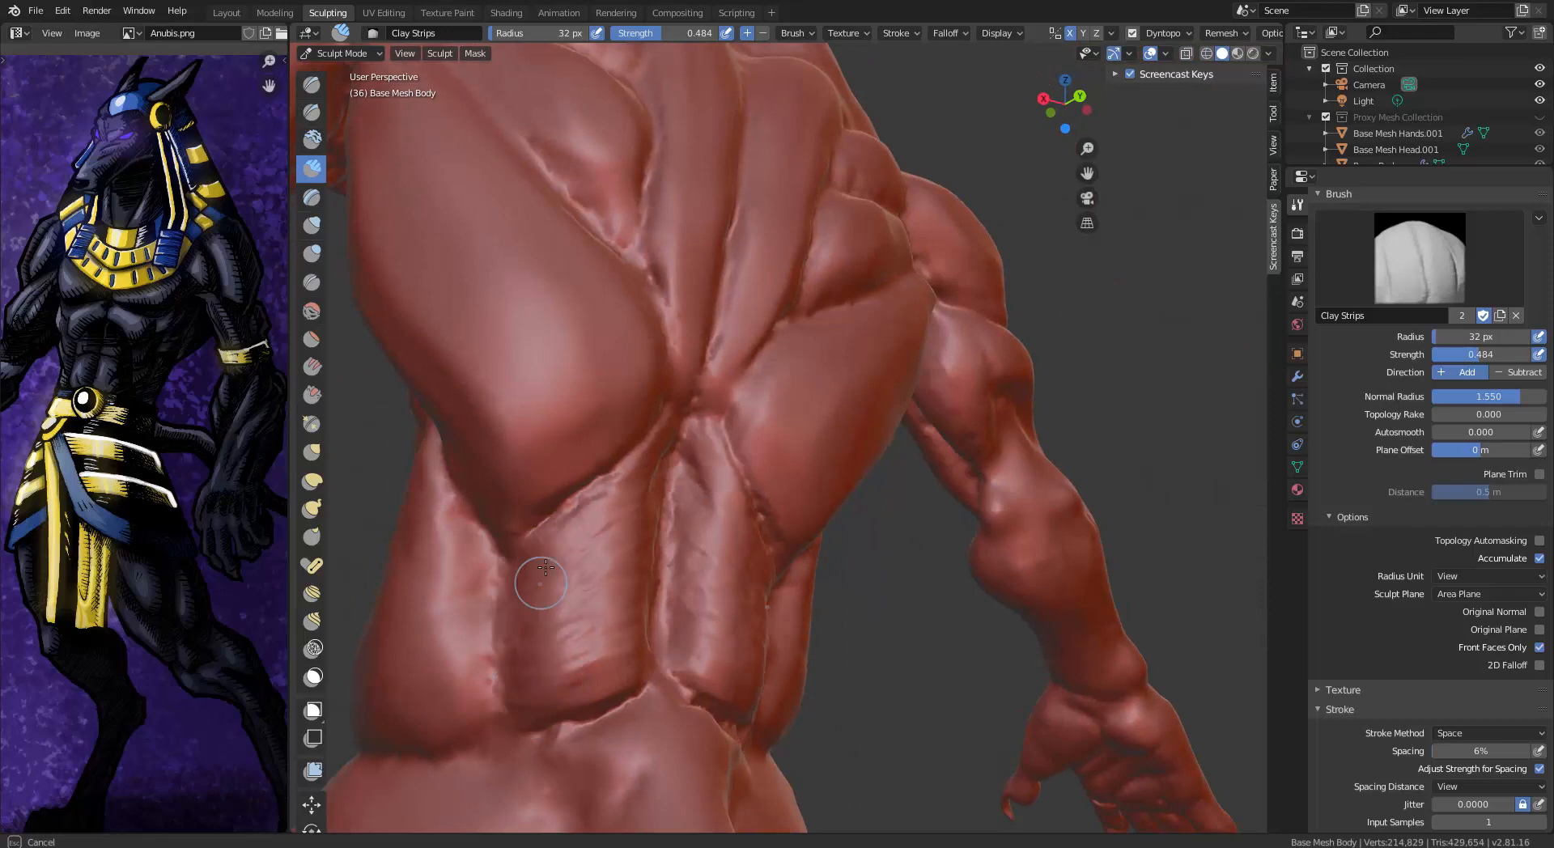
middle_drag(546, 567, 566, 558)
shift+middle_drag(567, 559, 583, 567)
mouse_move(583, 567)
middle_down()
mouse_move(595, 578)
mouse_move(599, 559)
middle_up()
mouse_move(599, 559)
mouse_down()
mouse_move(615, 615)
mouse_move(575, 656)
mouse_up()
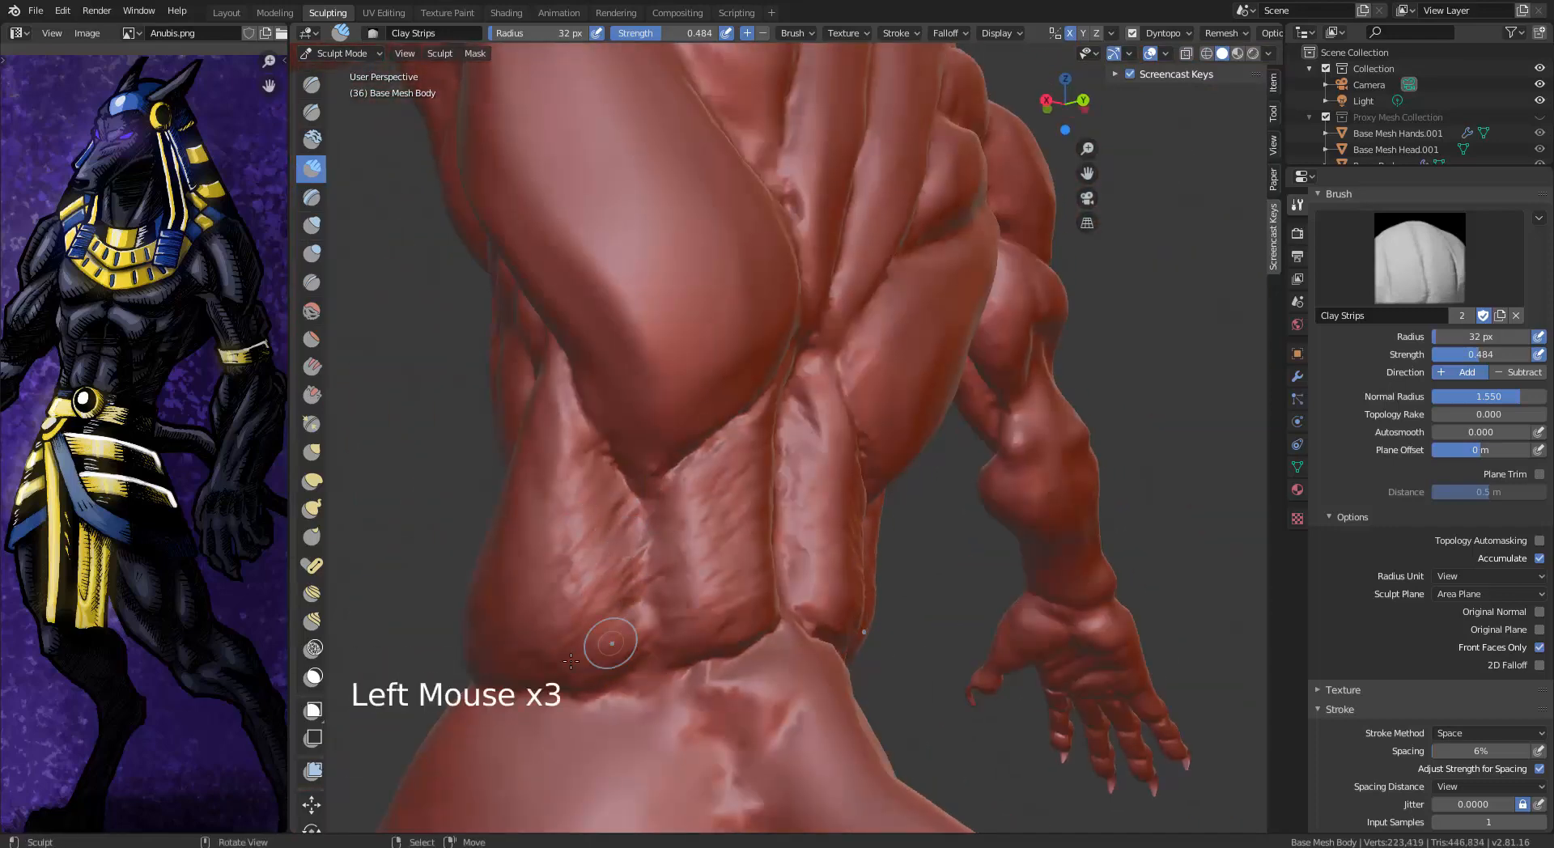
drag(635, 531, 591, 486)
mouse_move(537, 438)
mouse_down()
mouse_move(615, 550)
mouse_move(591, 650)
mouse_up()
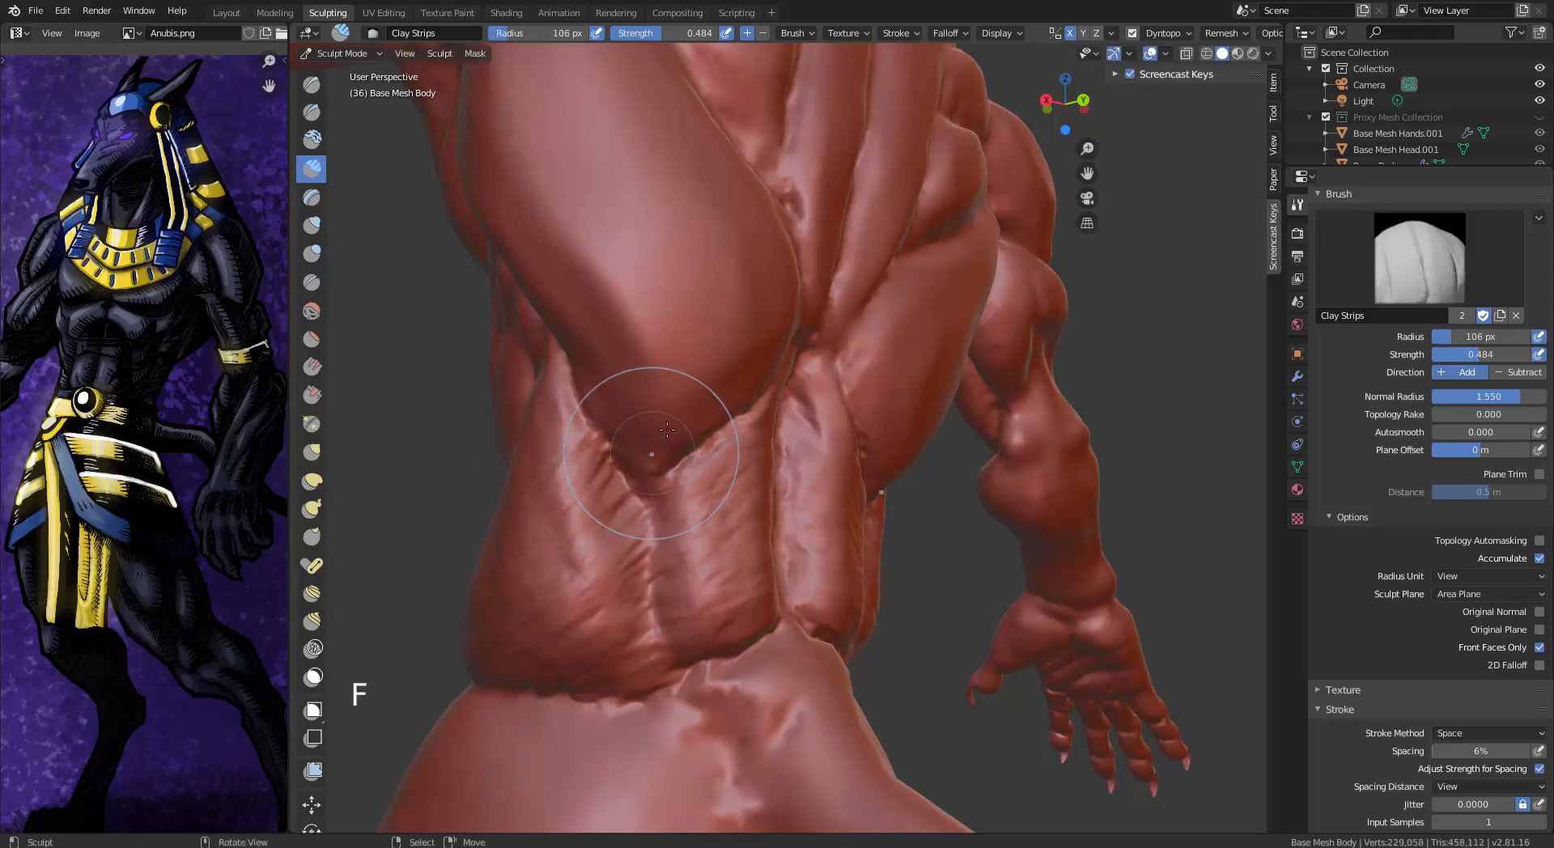
Set the brush radius to 106 px and smooth the flank, lower back and middle back muscles
middle_drag(667, 430, 640, 425)
mouse_move(640, 425)
shift+mouse_down()
mouse_move(625, 434)
mouse_move(564, 395)
shift+mouse_up()
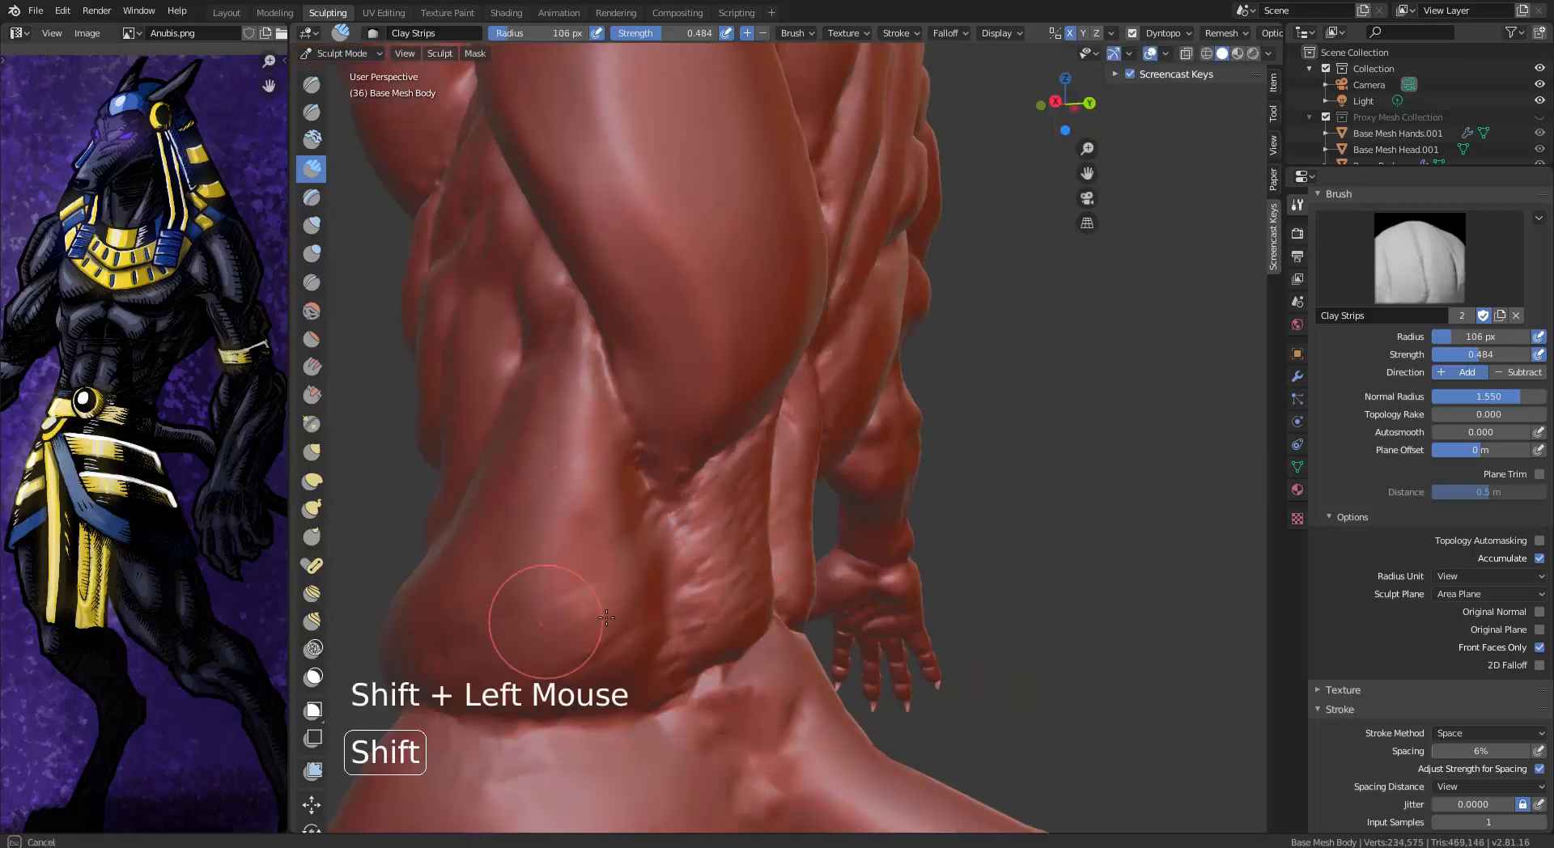
mouse_move(606, 618)
middle_down()
mouse_move(640, 454)
mouse_move(761, 364)
middle_up()
shift+drag(760, 348, 793, 470)
shift+drag(745, 639, 801, 518)
shift+drag(906, 243, 689, 157)
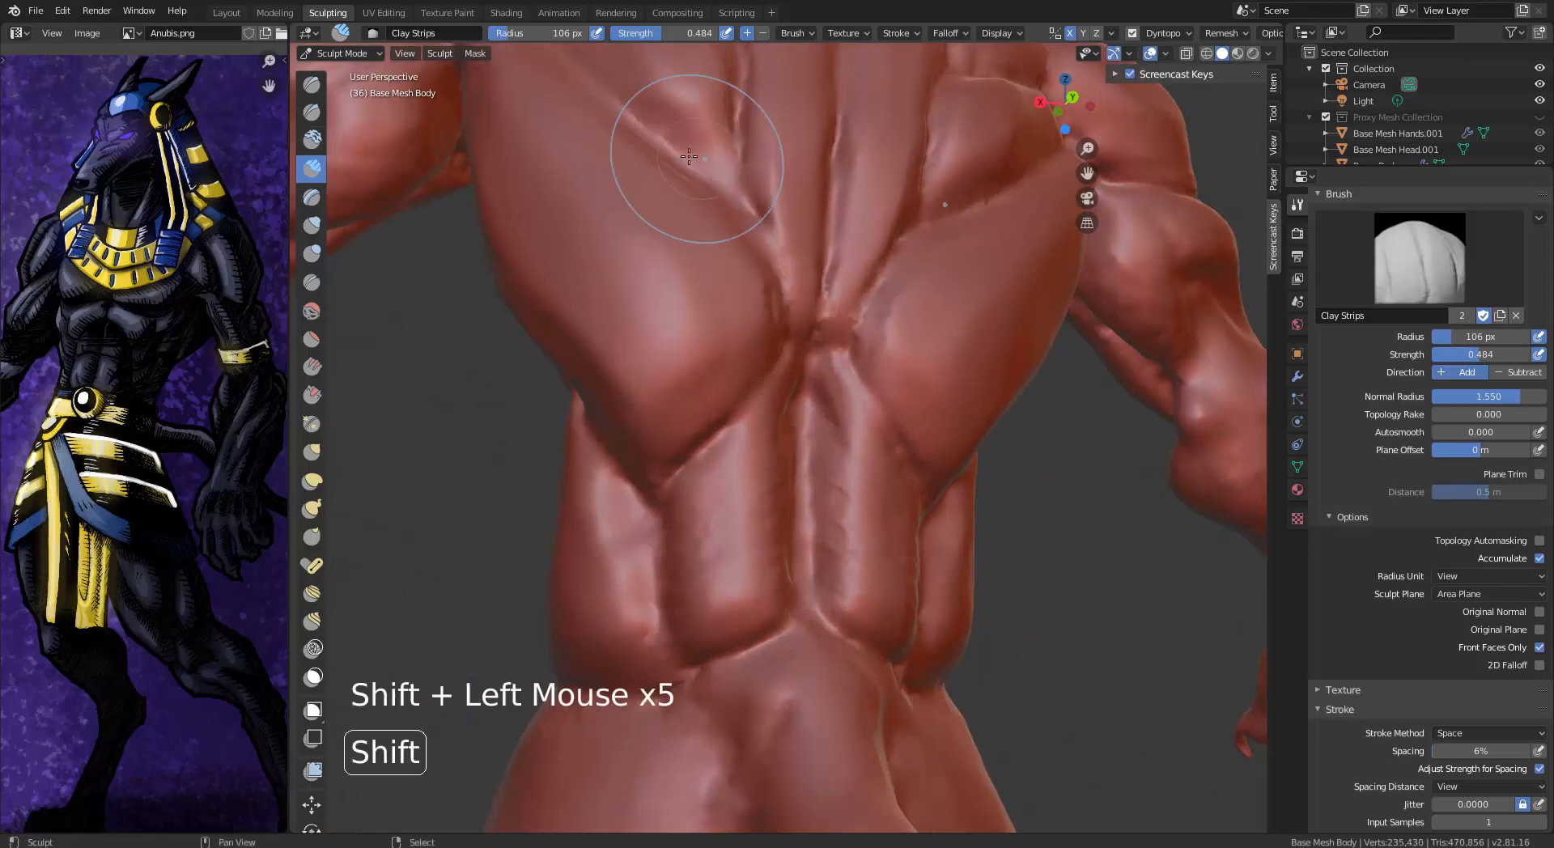
shift+middle_drag(688, 156, 798, 642)
shift+drag(798, 642, 777, 453)
shift+drag(777, 267, 746, 208)
Add Clay Strips volume to the shoulder blade and upper spine muscles and smooth the result
drag(654, 151, 749, 327)
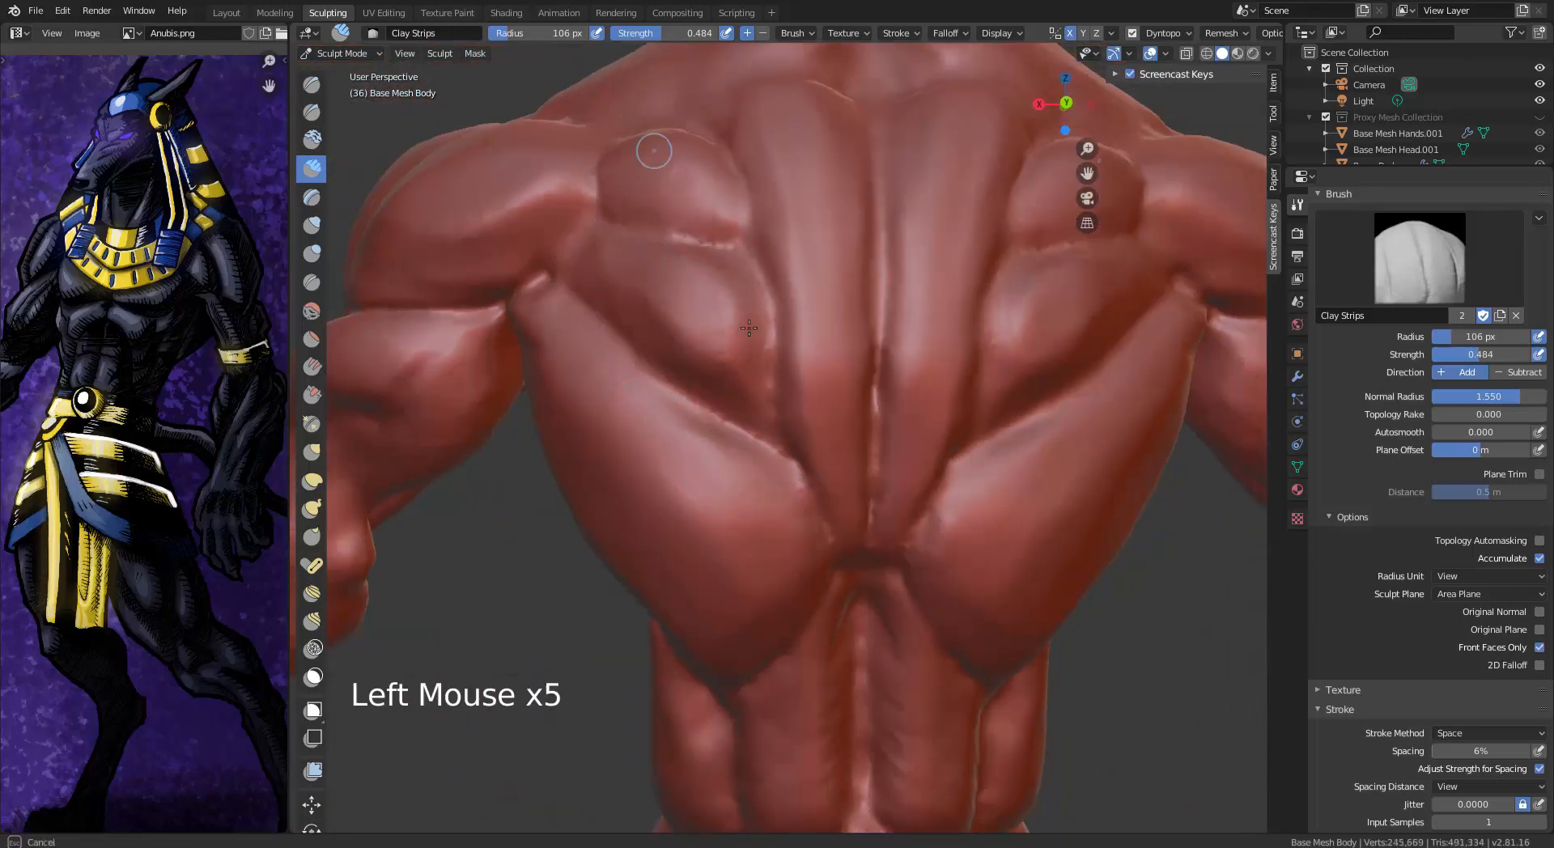
drag(890, 97, 777, 219)
drag(647, 146, 712, 167)
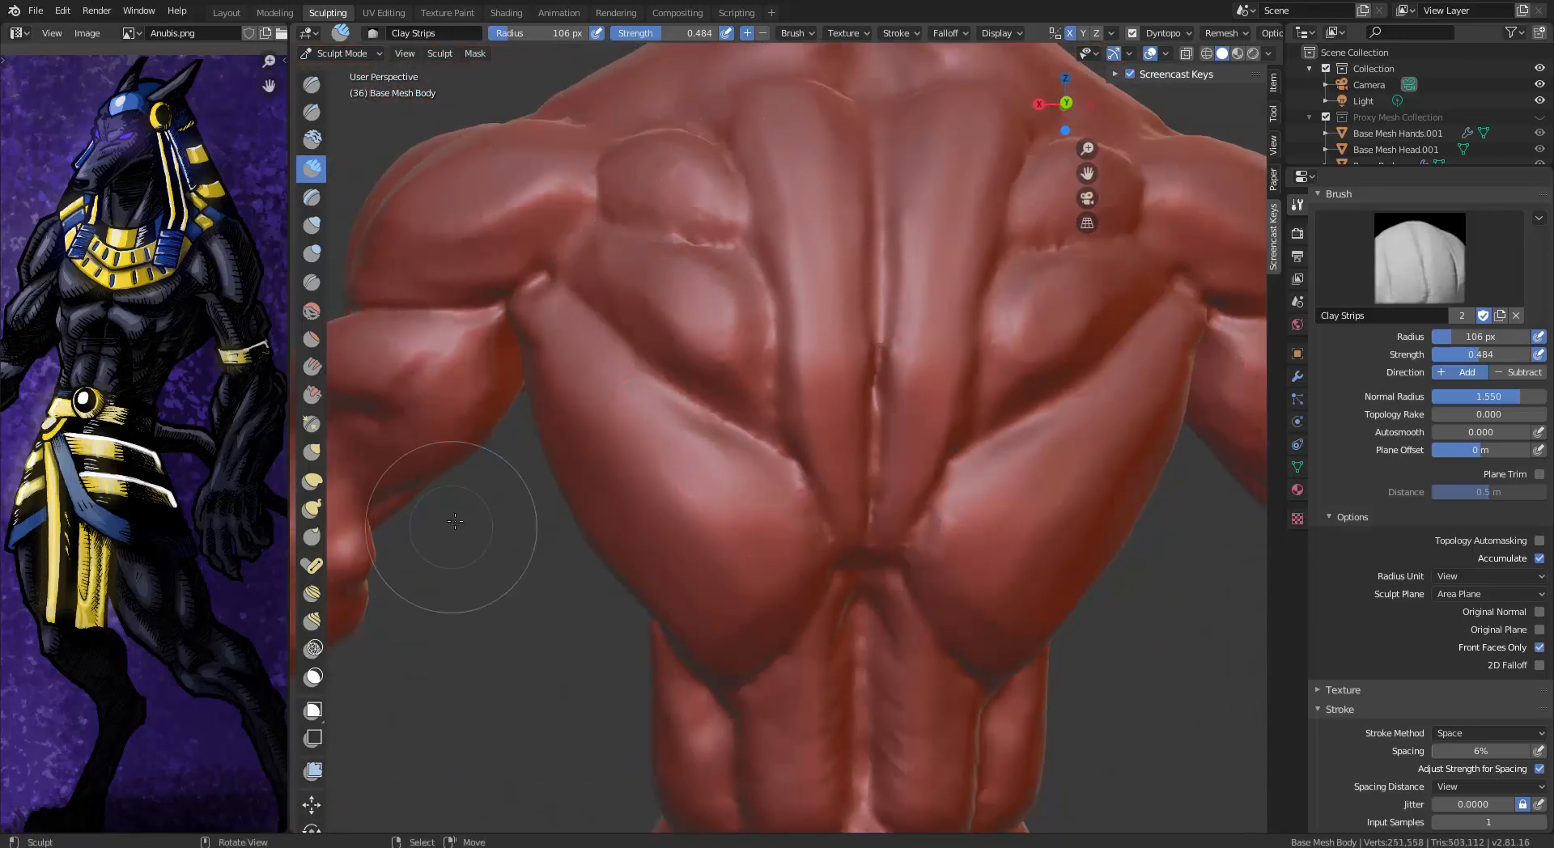
shift+drag(753, 349, 885, 138)
shift+middle_drag(884, 138, 810, 324)
Set the Clay Strips radius to 36 px and build up the centre of the lower back along the spine
middle_drag(809, 324, 780, 486)
key(bracketleft)
key(bracketleft)
key(bracketleft)
key(bracketleft)
key(bracketleft)
key(bracketleft)
key(bracketleft)
key(bracketleft)
key(bracketleft)
key(bracketleft)
drag(809, 405, 842, 550)
drag(846, 437, 833, 461)
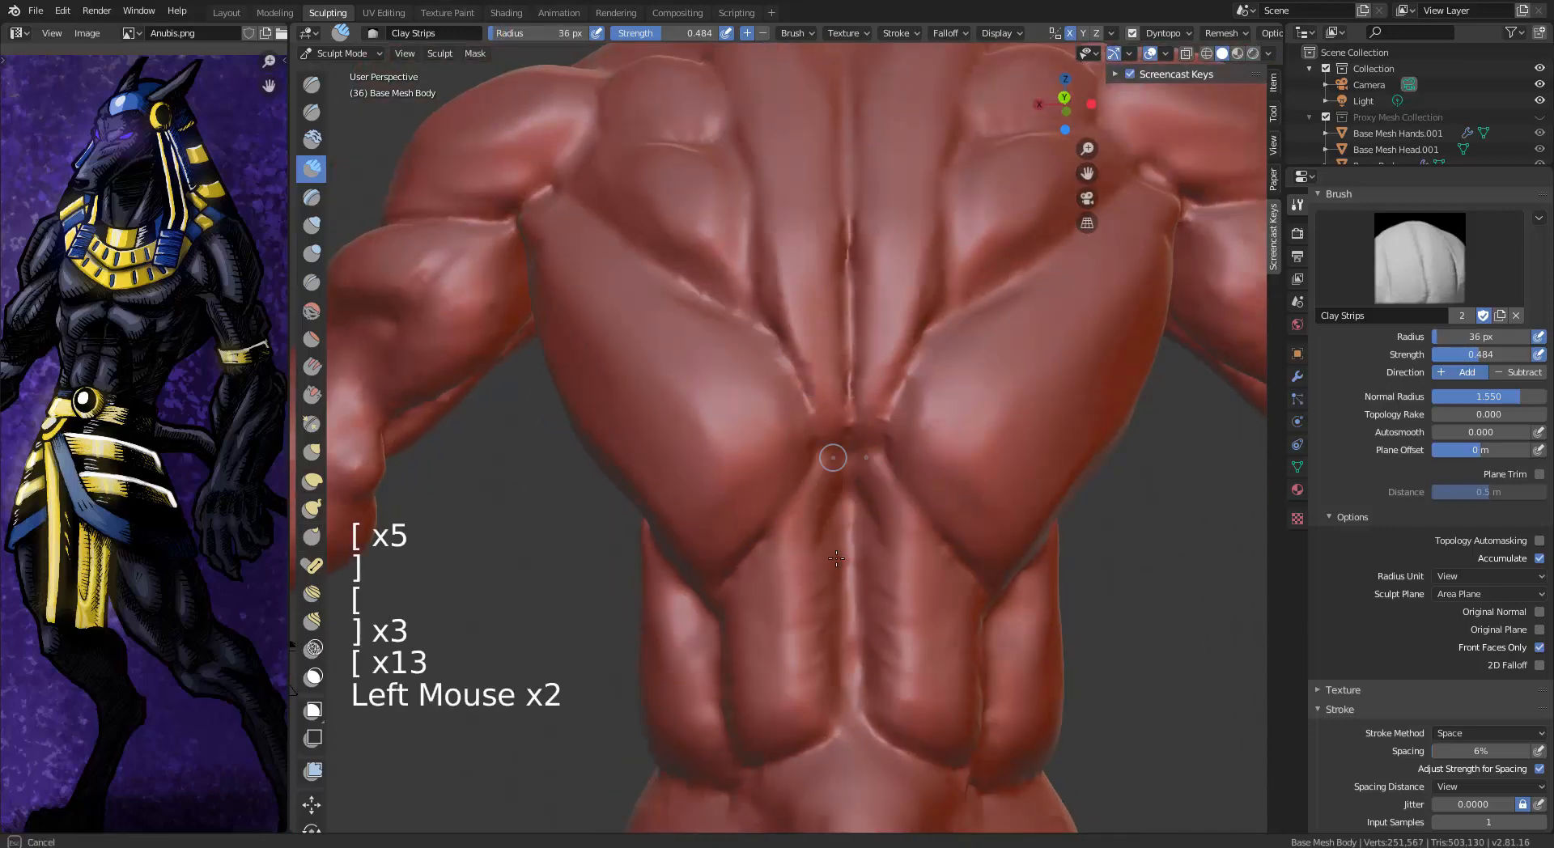
drag(842, 518, 841, 607)
mouse_move(838, 567)
mouse_down()
mouse_move(834, 710)
mouse_move(839, 388)
mouse_up()
middle_drag(838, 388, 842, 486)
Smooth the side muscles bordering the abdominals and select the Draw Sharp brush
mouse_move(842, 486)
shift+middle_down()
mouse_move(846, 510)
mouse_move(980, 591)
shift+middle_up()
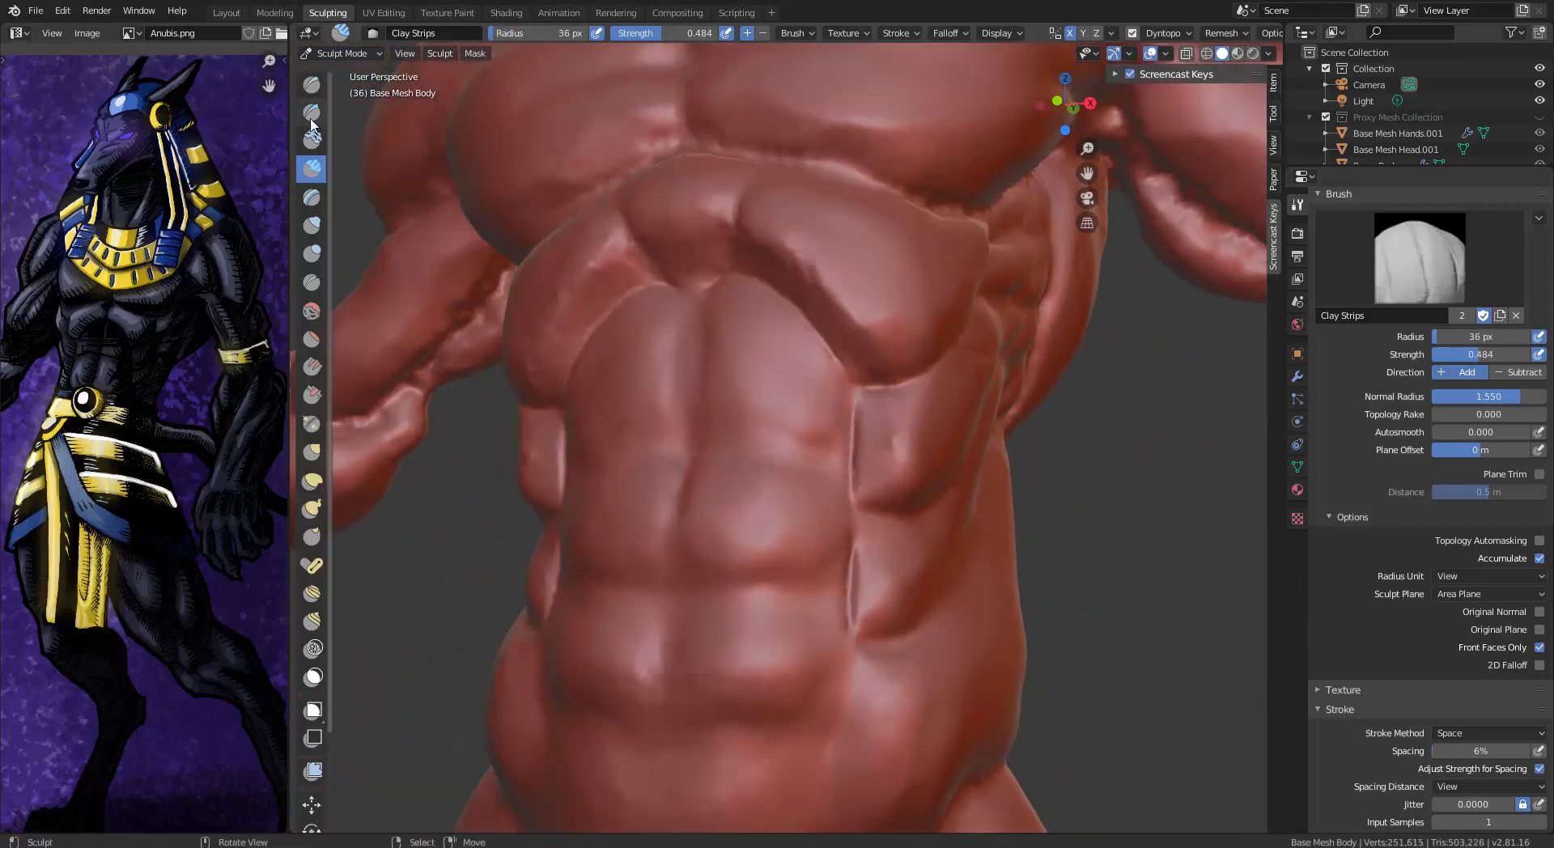
middle_drag(890, 486, 890, 453)
mouse_move(890, 615)
shift+mouse_down()
mouse_move(899, 421)
mouse_move(876, 368)
shift+mouse_up()
middle_drag(954, 456, 919, 467)
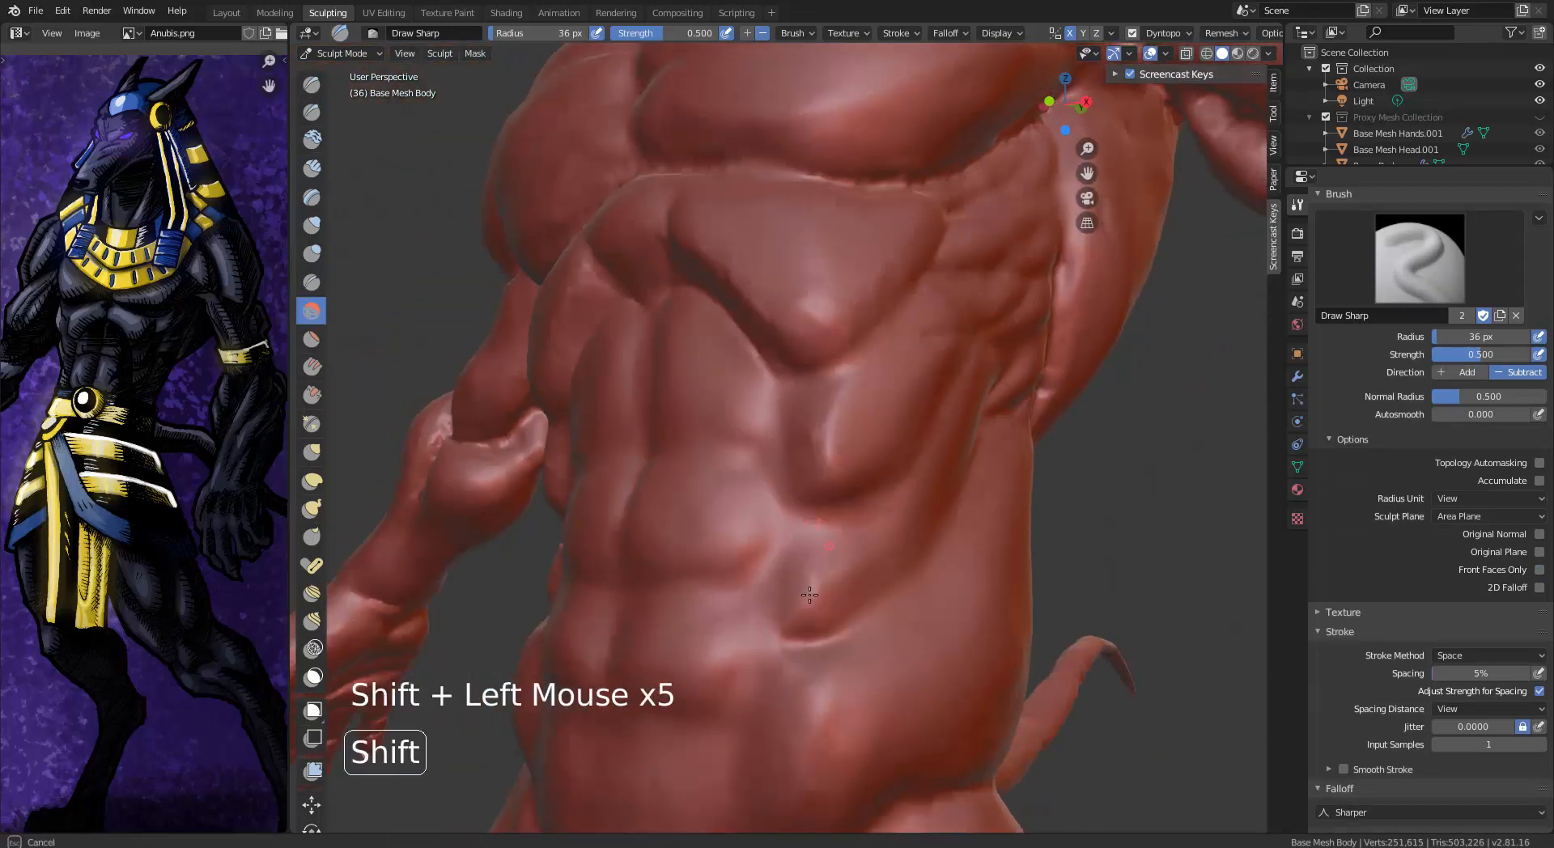
shift+drag(809, 595, 818, 669)
middle_drag(818, 668, 437, 125)
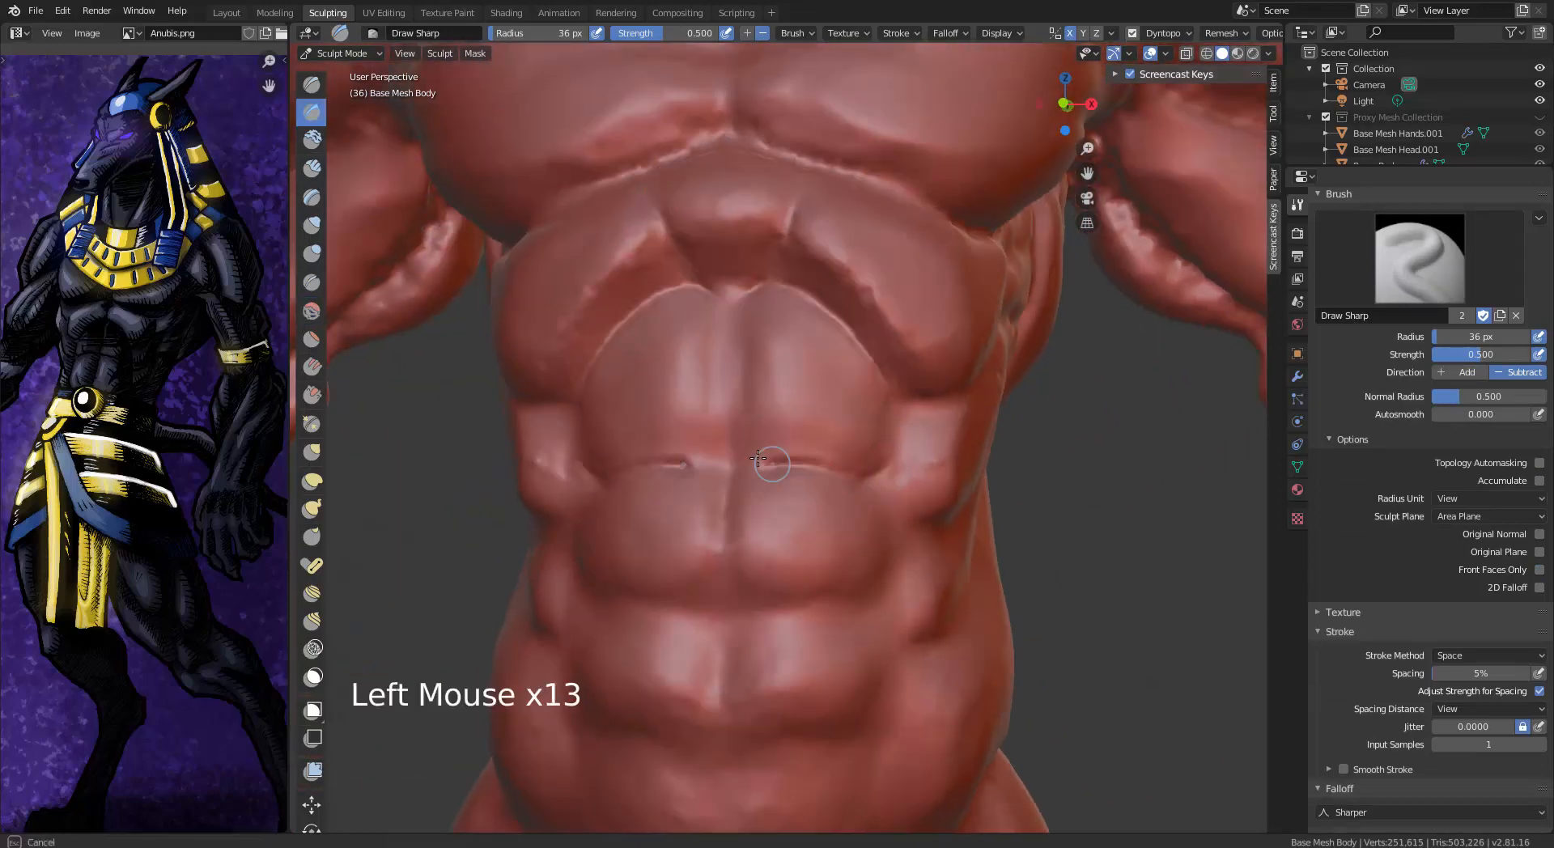
Carve the horizontal separations and outer borders of the abdominal muscles with Draw Sharp
shift+middle_drag(858, 459, 849, 364)
mouse_move(834, 510)
mouse_down()
mouse_move(883, 514)
mouse_move(712, 518)
mouse_up()
click(705, 522)
middle_drag(704, 522, 777, 518)
drag(753, 485, 732, 516)
middle_drag(787, 331, 843, 574)
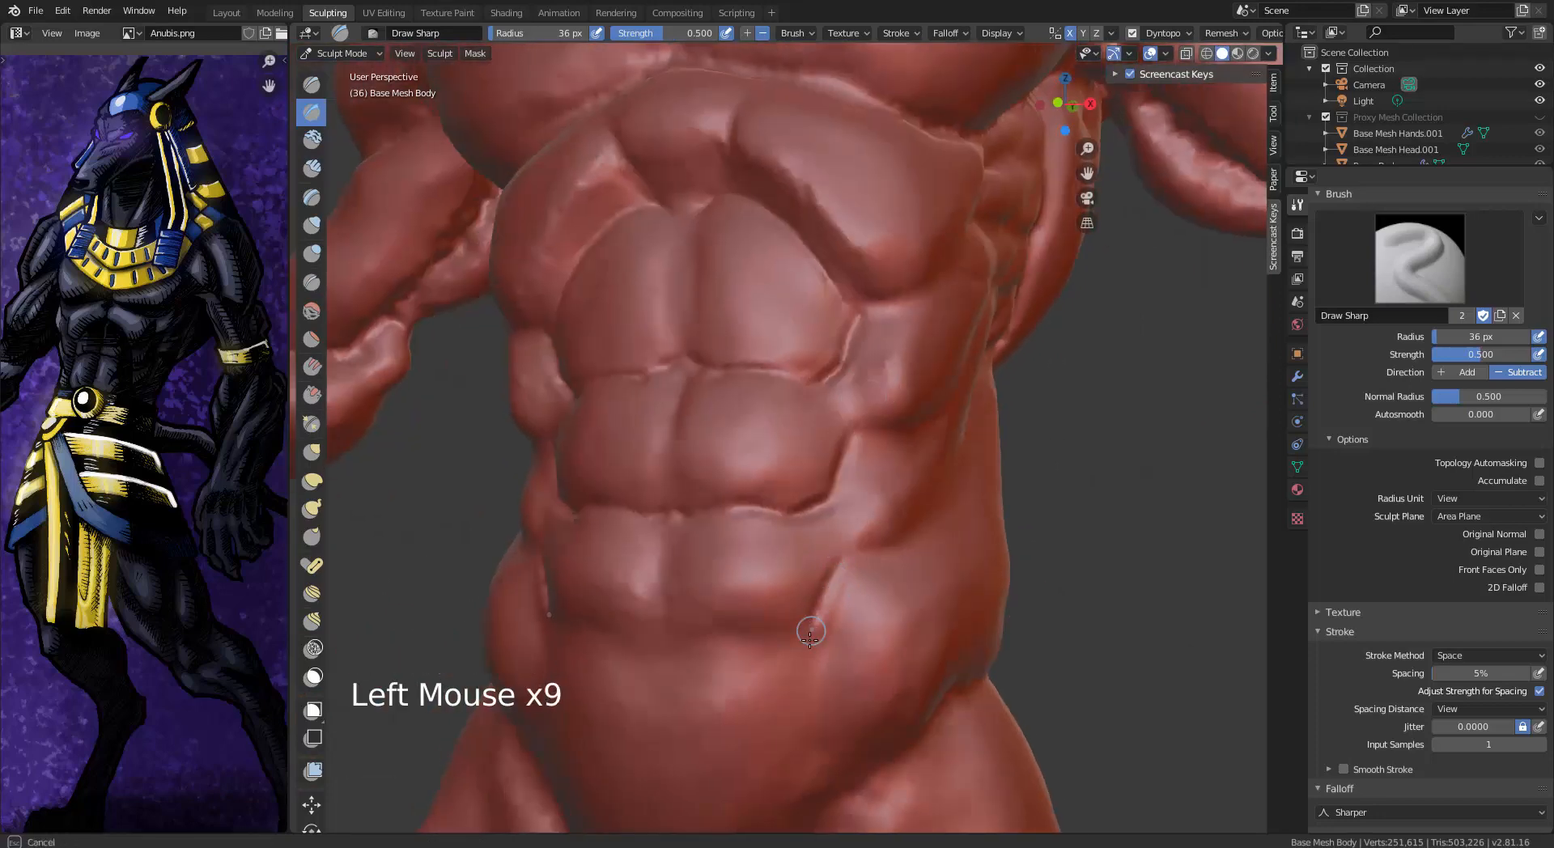
drag(809, 638, 681, 653)
Carve slanted creases across the individual abdominal segments with Draw Sharp
middle_drag(872, 546, 908, 544)
drag(792, 479, 763, 505)
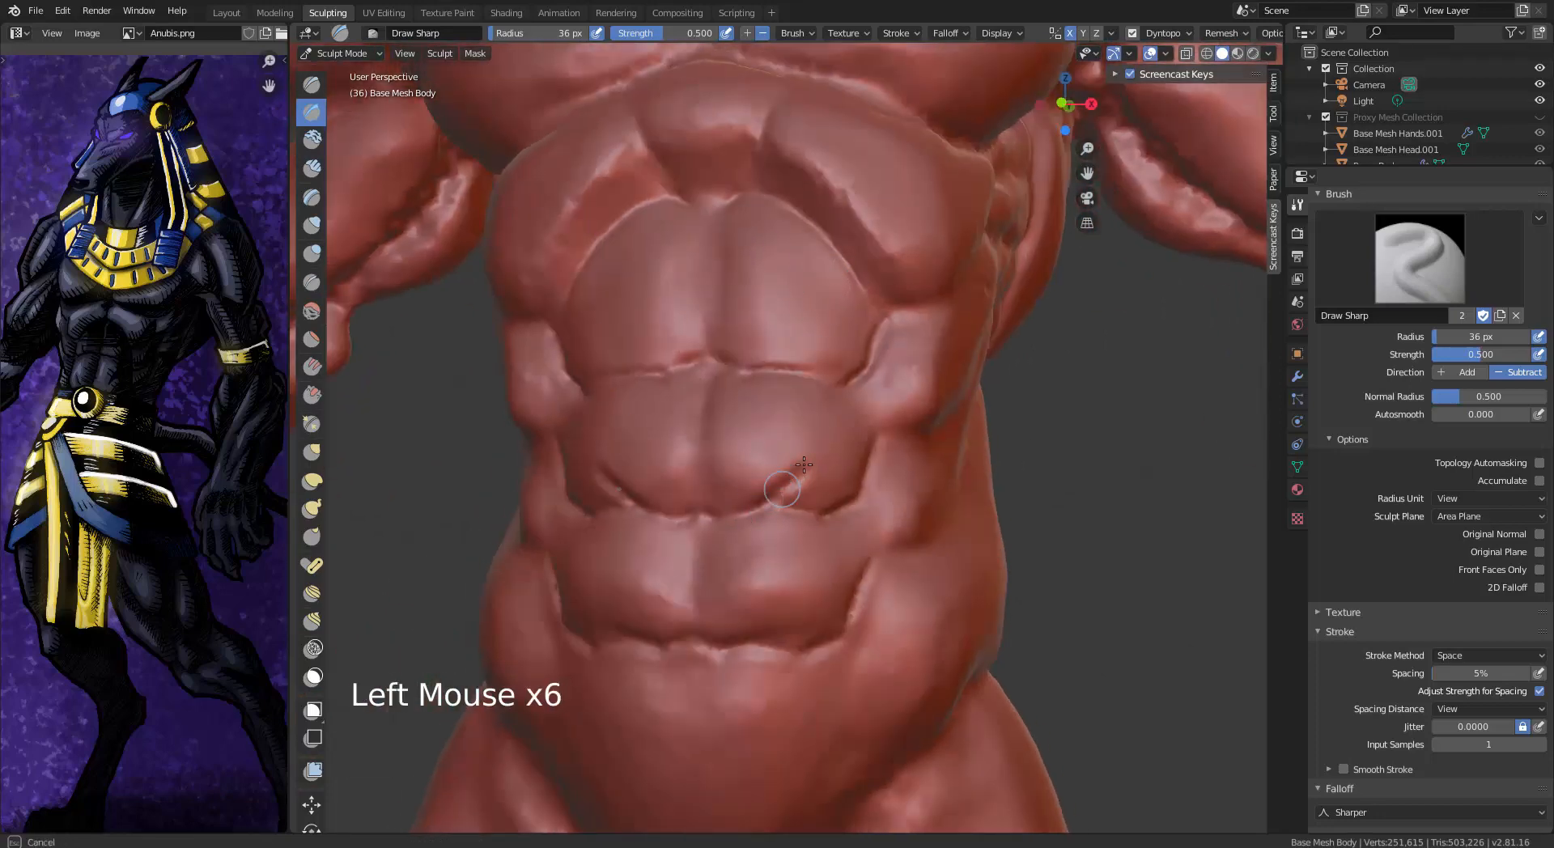
drag(819, 453, 782, 486)
drag(785, 617, 754, 635)
drag(810, 586, 766, 627)
drag(790, 357, 812, 298)
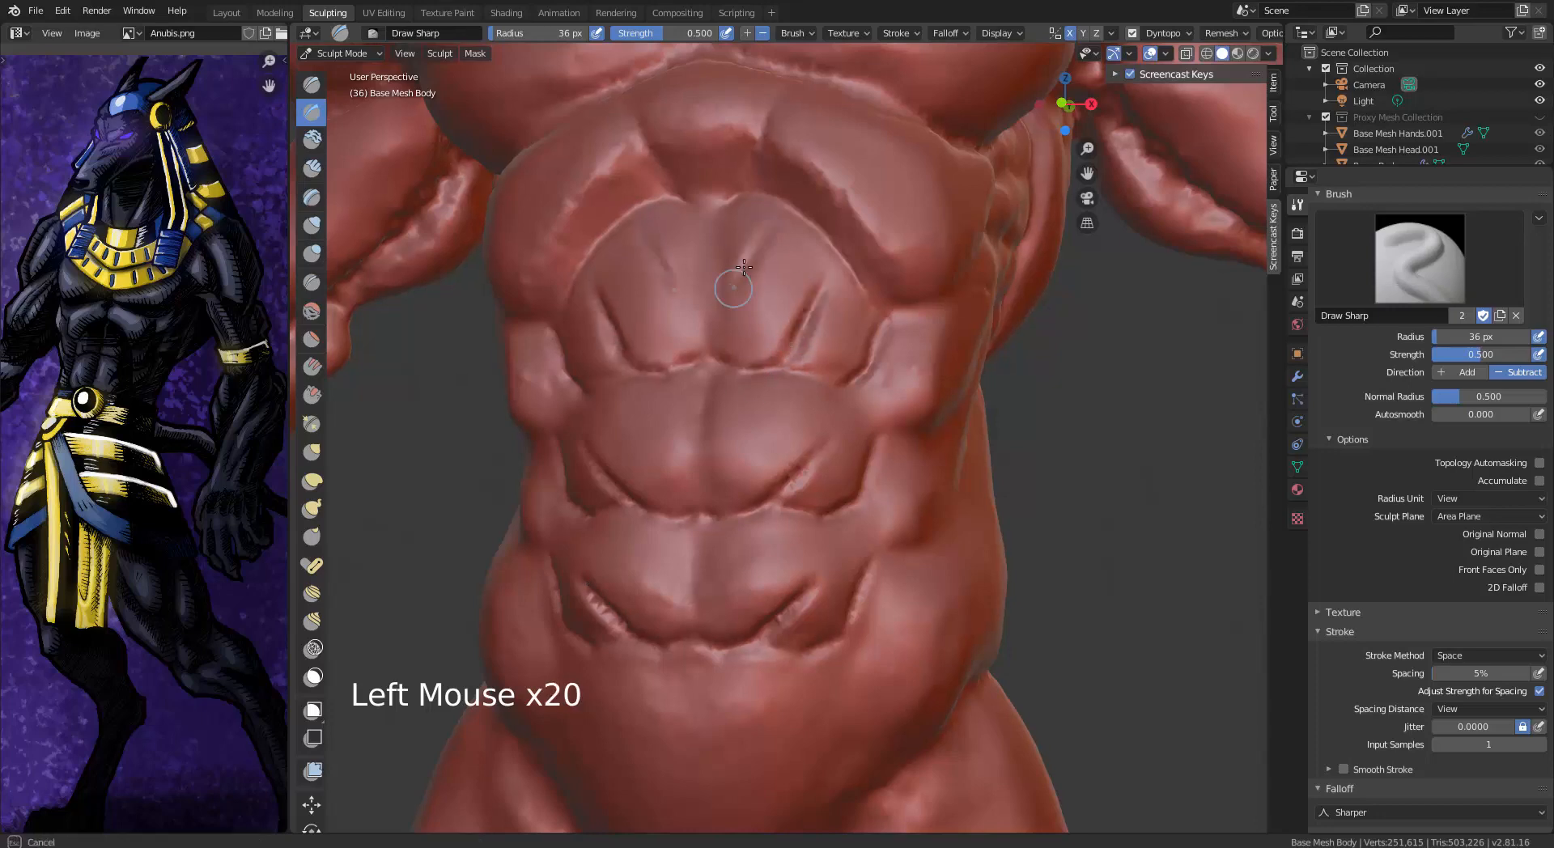
Deepen the vertical midline between the abdominal muscles with Draw Sharp
drag(694, 413, 702, 502)
middle_drag(701, 555, 732, 518)
drag(728, 534, 722, 615)
Carve the edges of the lower abdomen down the hips and along the groin with Draw Sharp
mouse_move(850, 683)
middle_down()
mouse_move(832, 652)
mouse_move(915, 474)
middle_up()
drag(921, 454, 913, 562)
drag(913, 562, 879, 666)
middle_drag(879, 668, 882, 571)
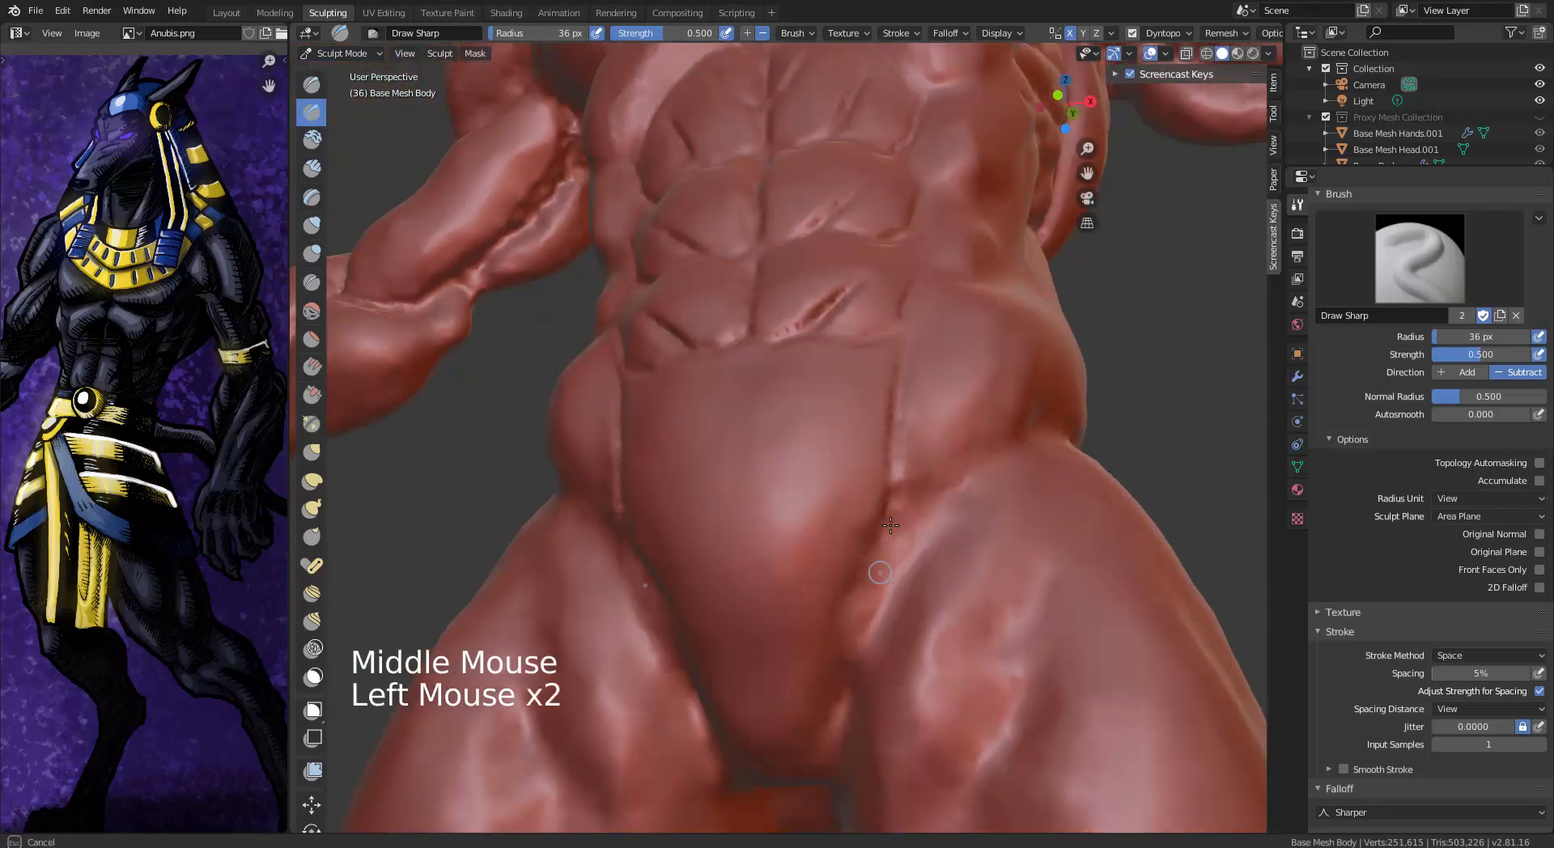
drag(878, 567, 850, 630)
drag(850, 630, 783, 644)
Sculpt a navel at the base of the abdominal midline with the Draw brush
middle_drag(442, 271, 478, 263)
click(311, 84)
ctrl+click(850, 440)
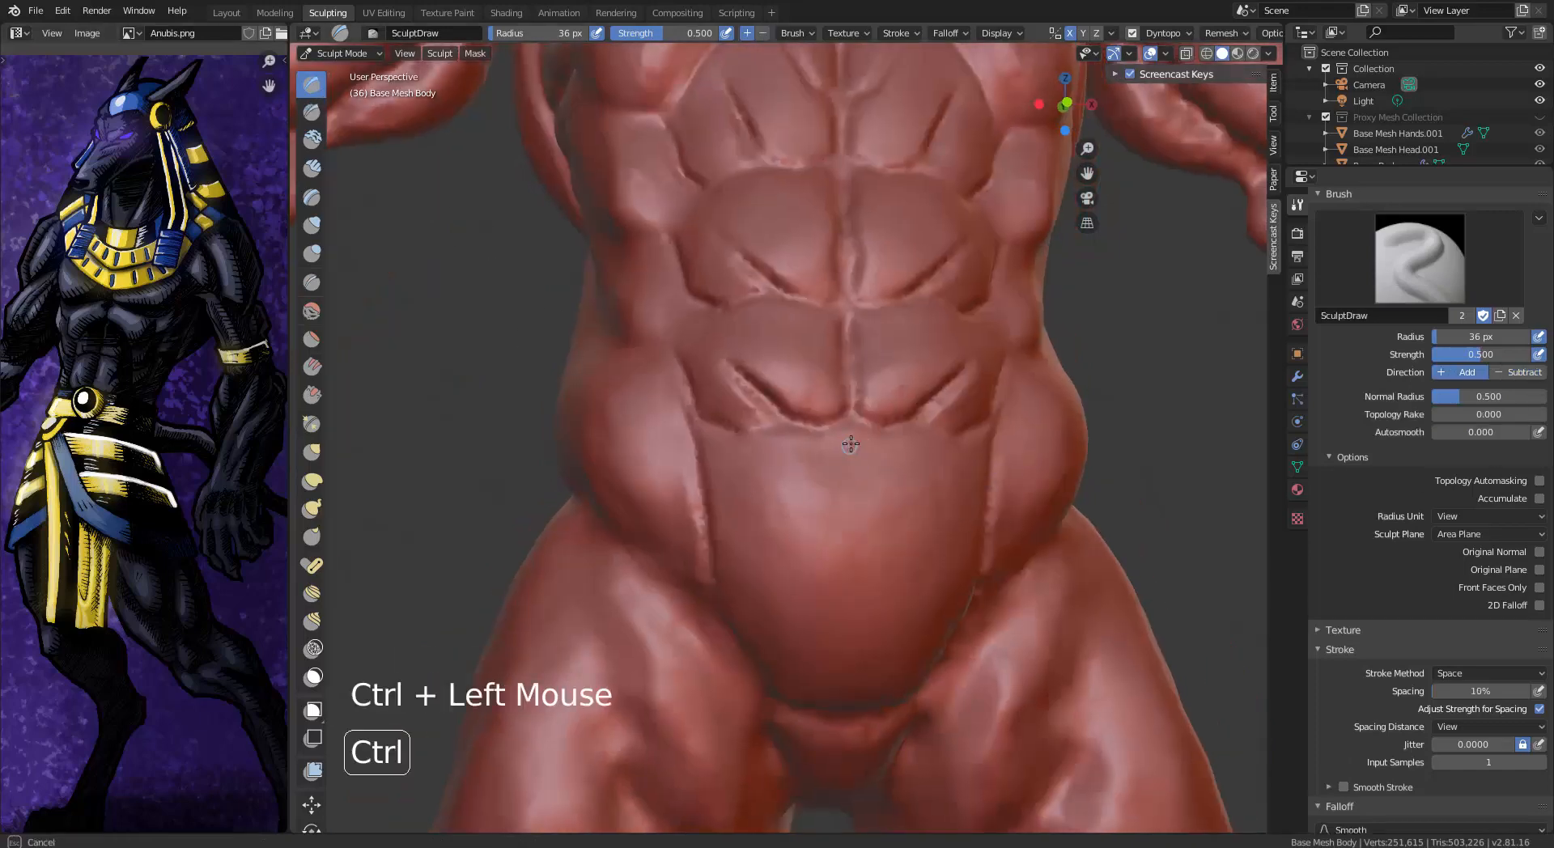
mouse_move(849, 427)
mouse_down()
mouse_move(853, 445)
mouse_move(851, 431)
mouse_up()
middle_drag(982, 423, 966, 460)
Smooth the abdominal creases and the area around the navel to soften the cuts
shift+drag(785, 265, 905, 235)
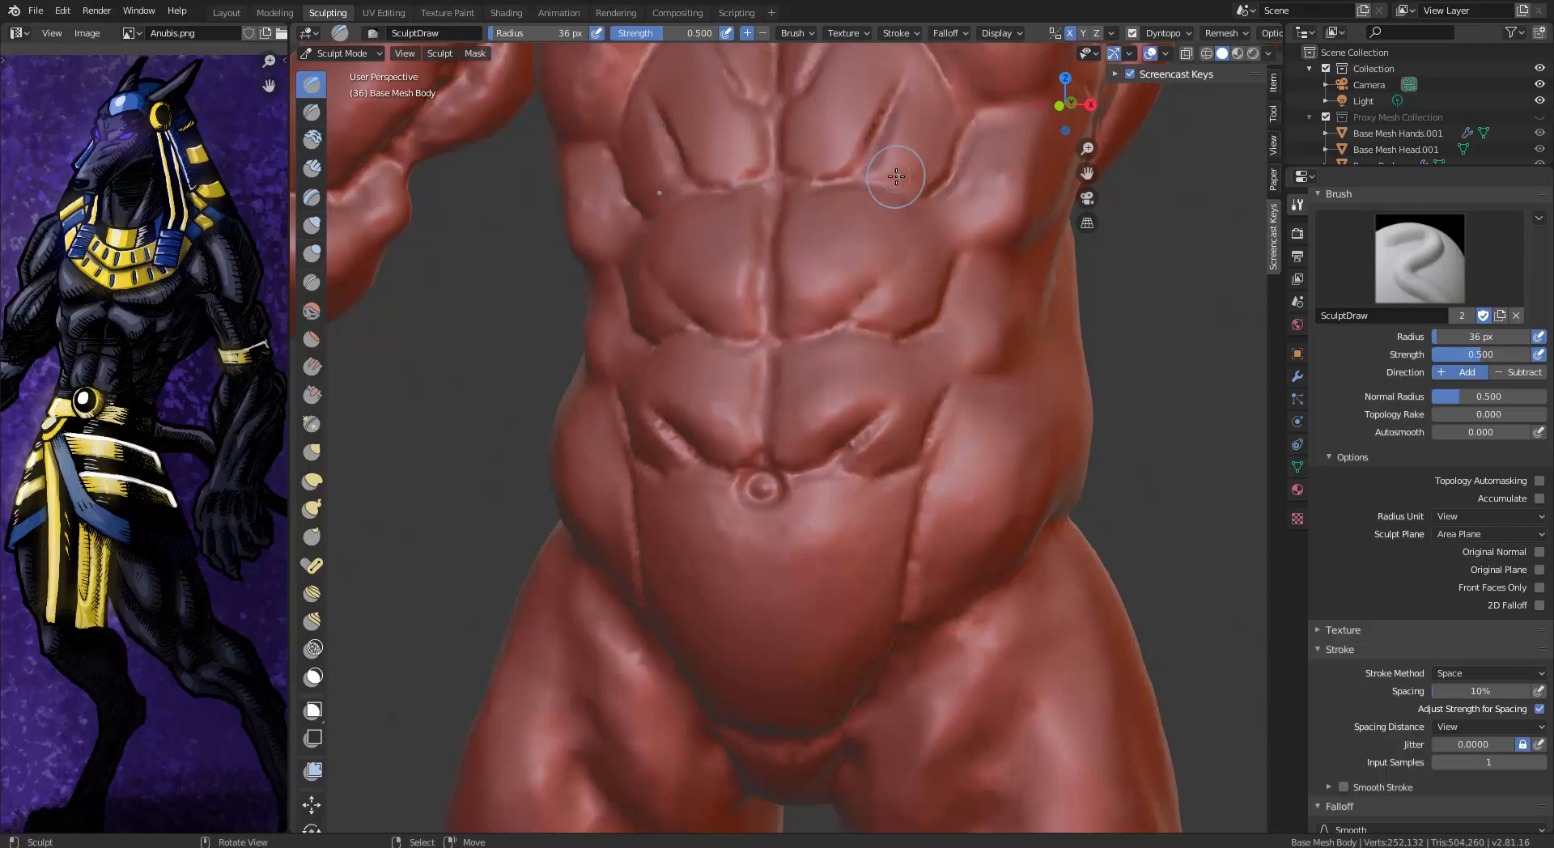
shift+drag(766, 468, 847, 457)
shift+drag(902, 501, 873, 486)
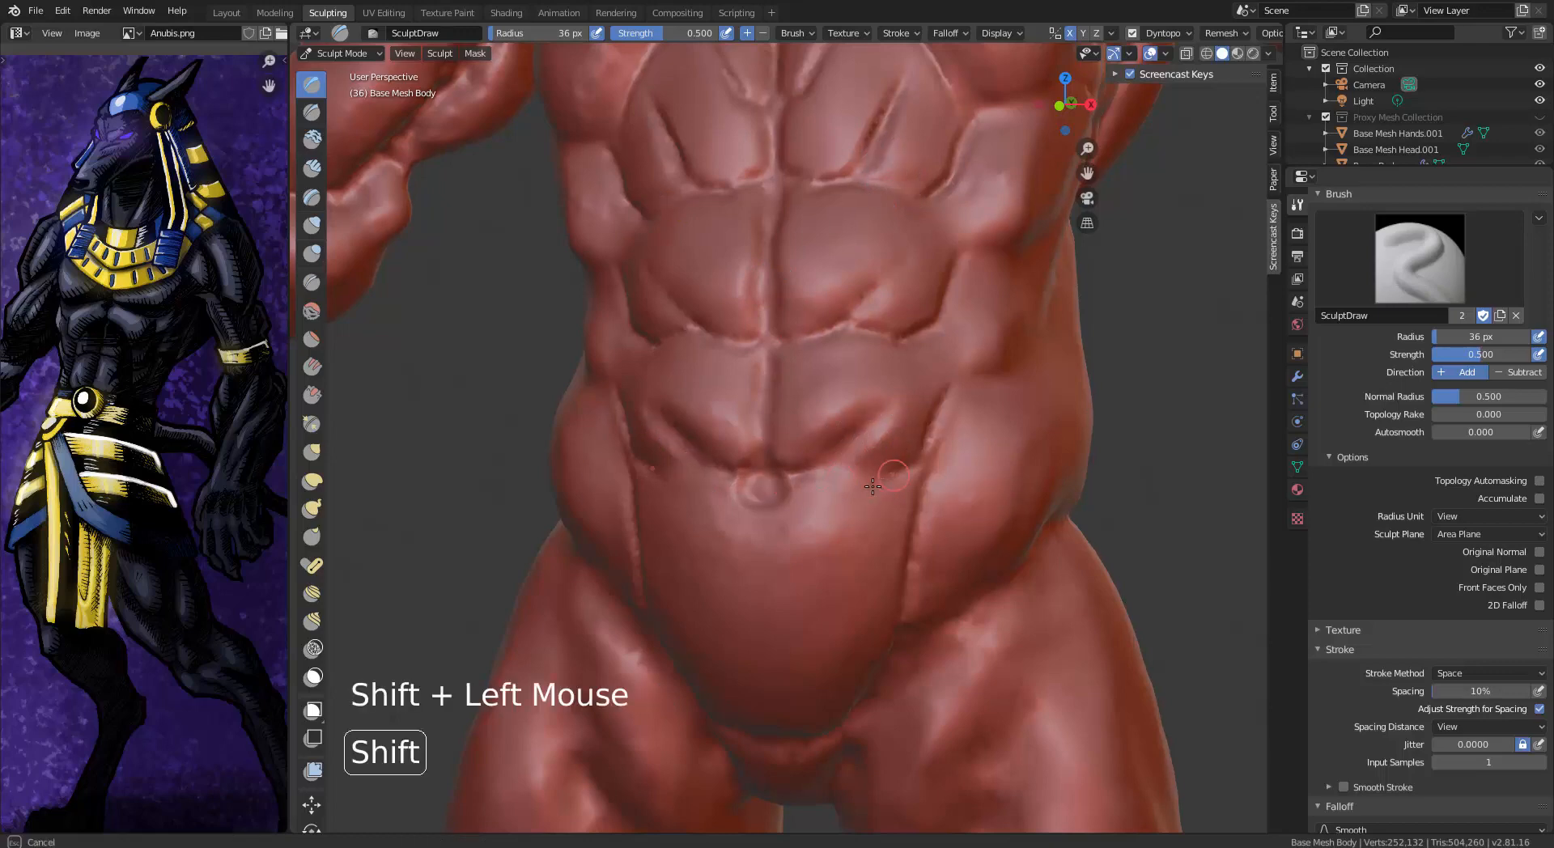
shift+drag(863, 150, 889, 150)
ctrl+middle_drag(788, 434, 817, 518)
middle_drag(817, 517, 822, 506)
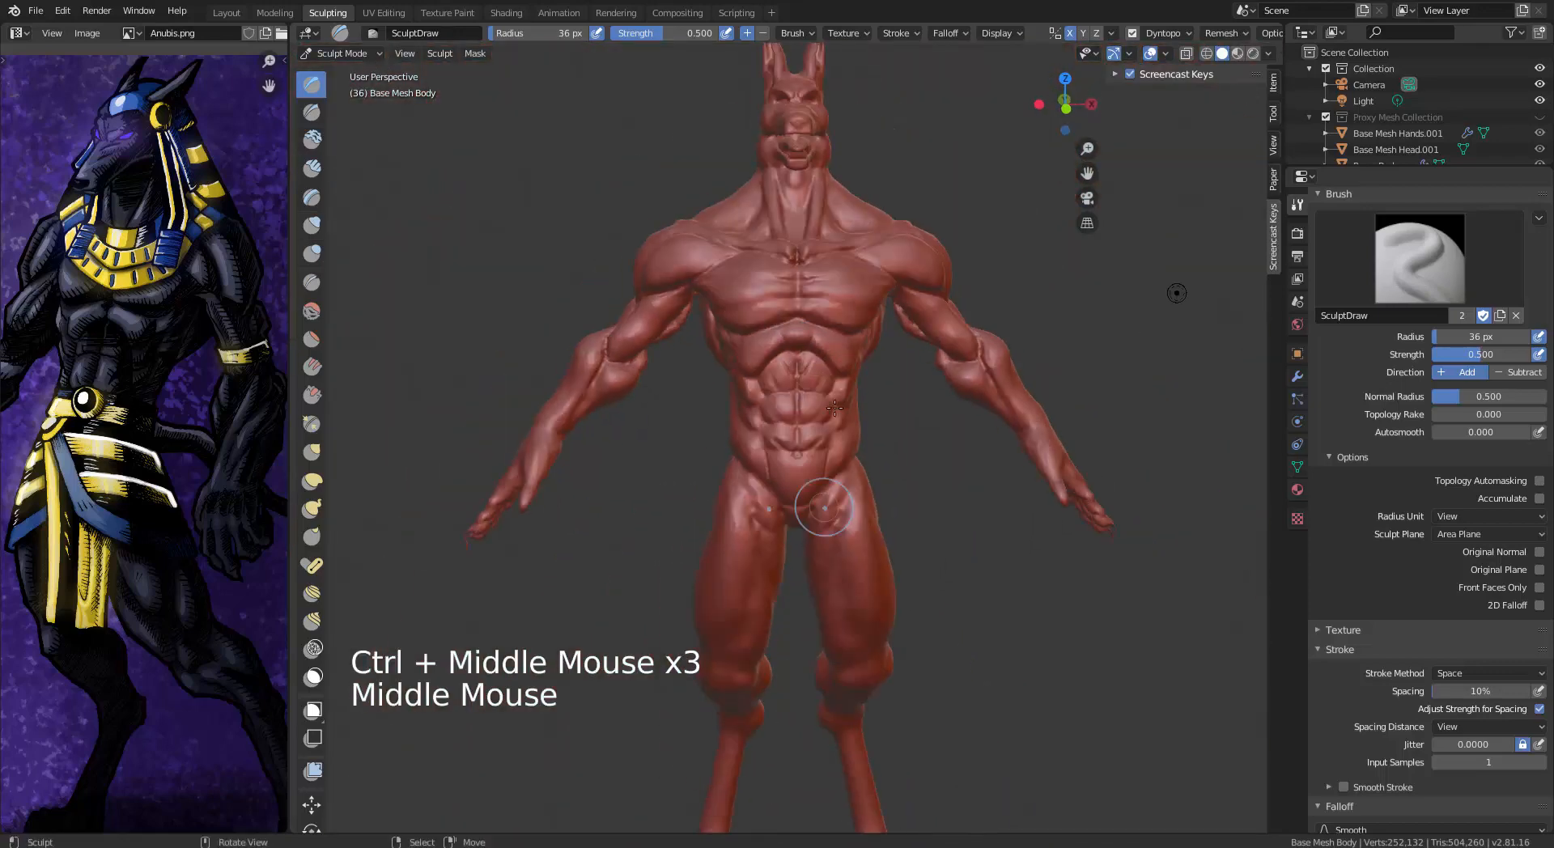
shift+drag(797, 389, 830, 371)
Carve the outer contour of the buttocks and the hip hollow with Draw Sharp
middle_drag(830, 371, 729, 331)
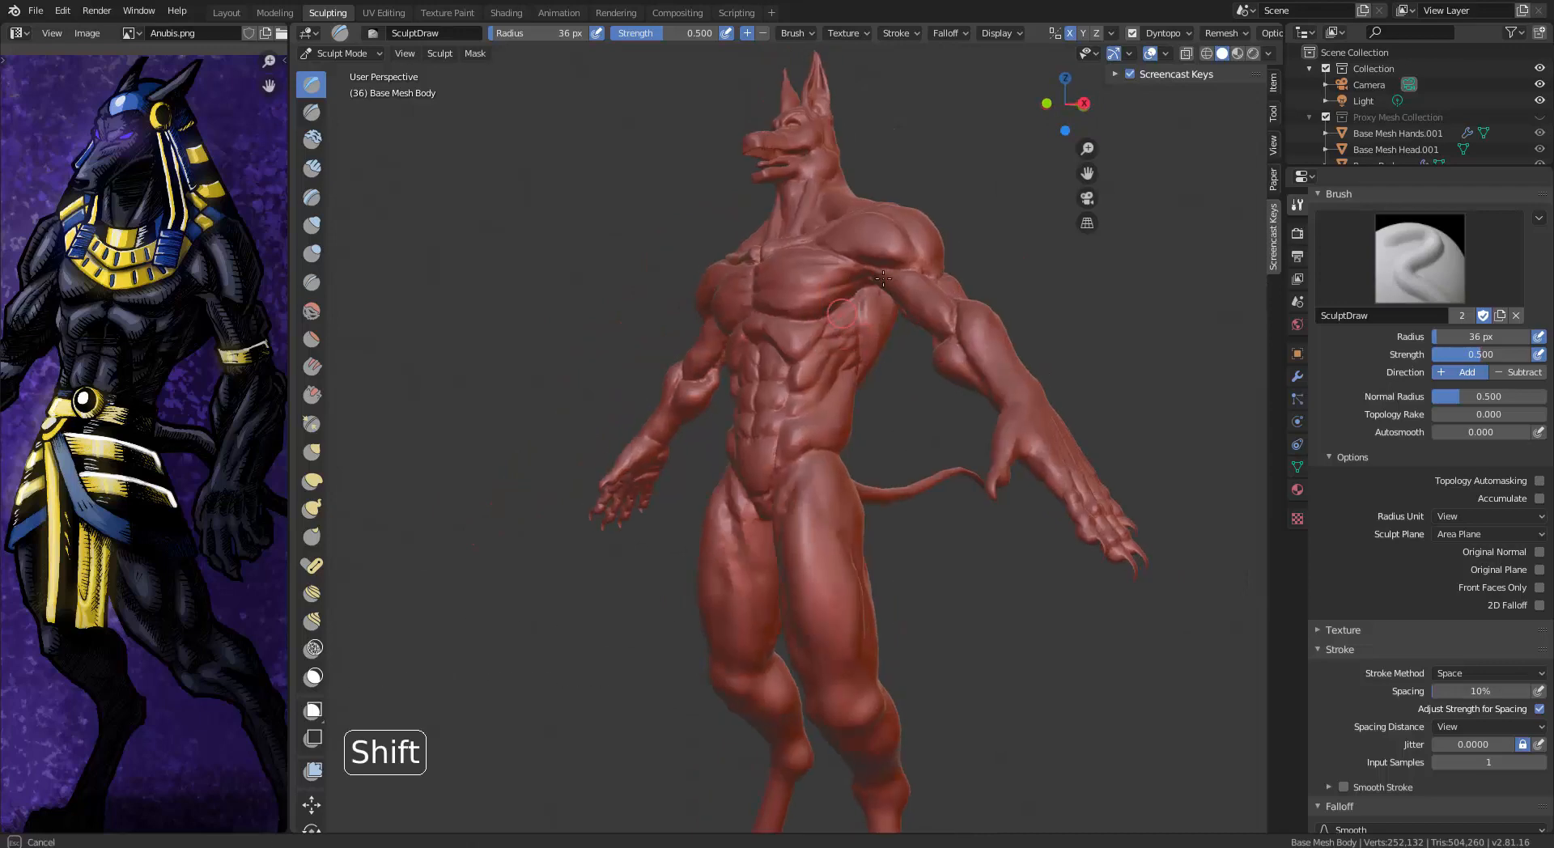
middle_drag(883, 278, 681, 326)
middle_drag(857, 149, 791, 219)
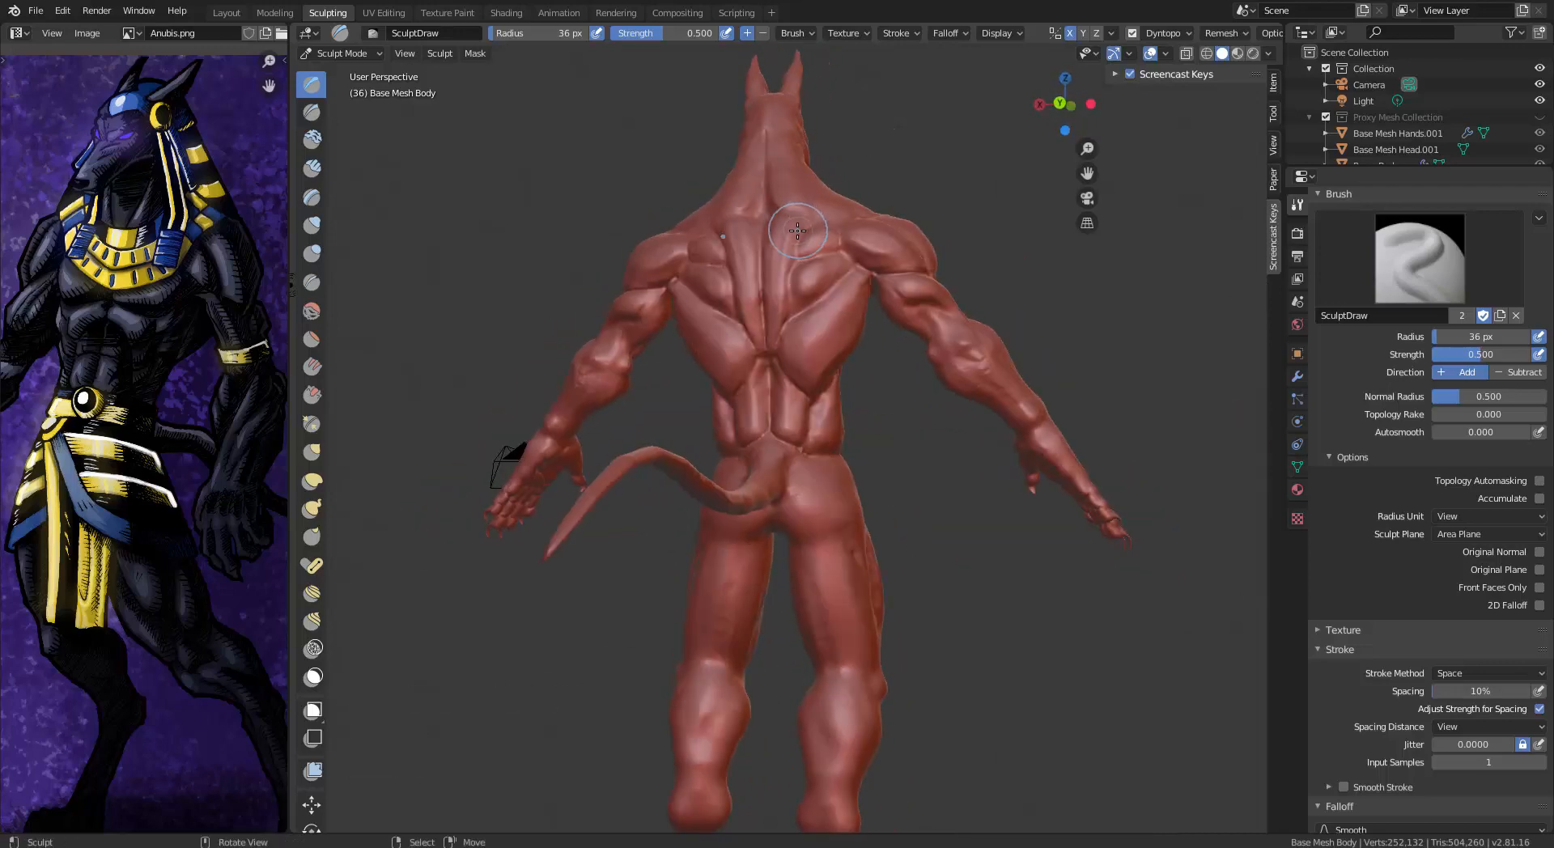
click(312, 112)
ctrl+middle_drag(712, 486, 729, 412)
shift+middle_drag(728, 413, 761, 324)
middle_drag(760, 324, 777, 307)
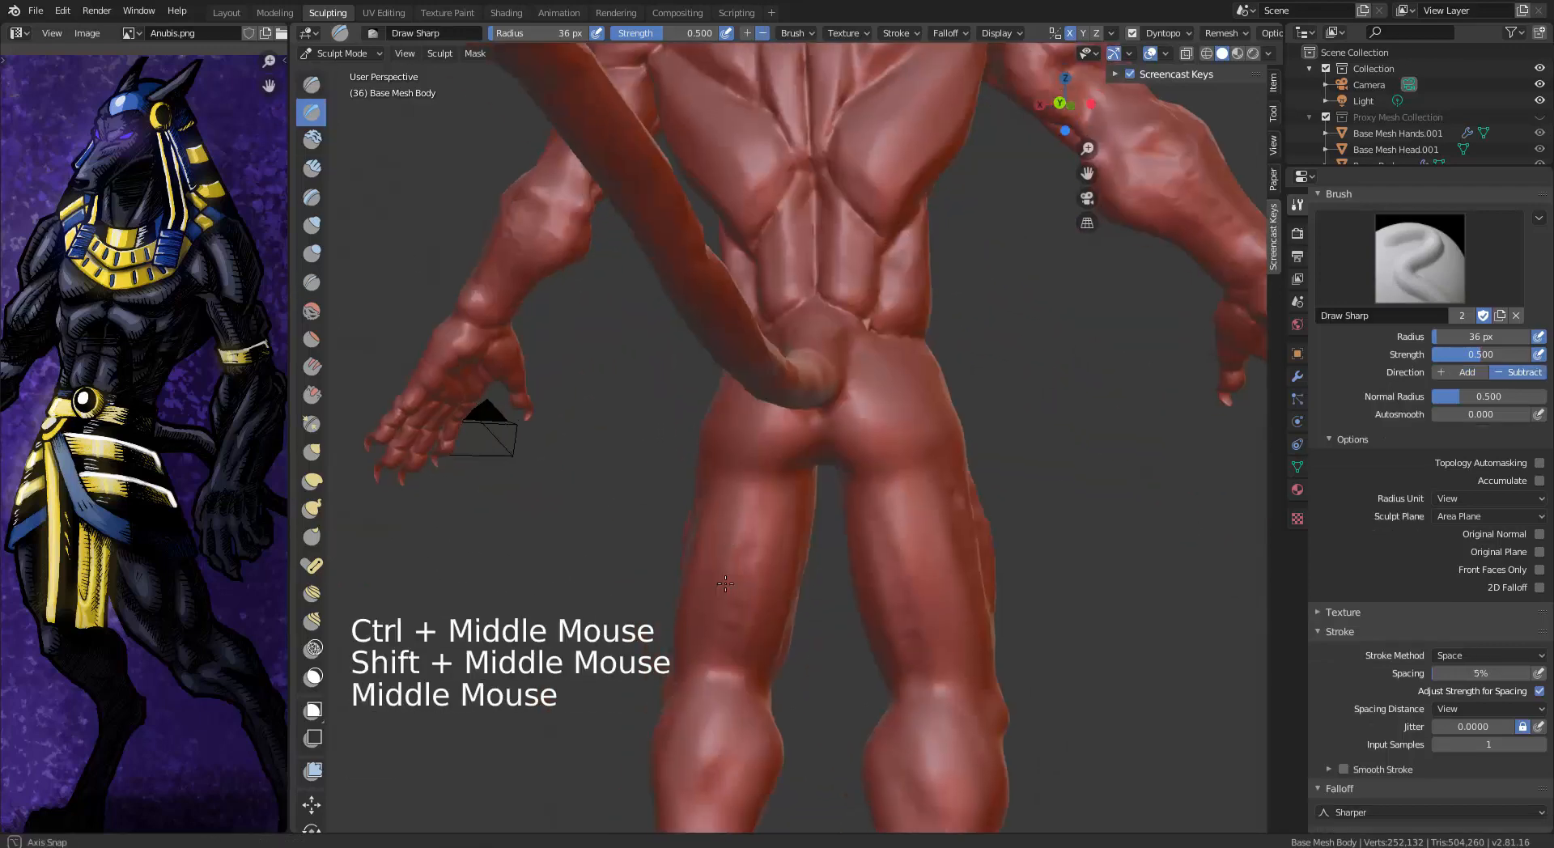
middle_drag(648, 364, 890, 388)
drag(739, 403, 765, 458)
middle_drag(810, 437, 744, 433)
drag(755, 437, 761, 478)
middle_drag(826, 462, 729, 437)
mouse_move(728, 477)
mouse_down()
mouse_move(818, 430)
mouse_move(729, 465)
mouse_up()
middle_drag(728, 466, 866, 445)
Build up the gluteal muscles around the tail base with Clay Strips
click(312, 168)
middle_drag(728, 404, 788, 356)
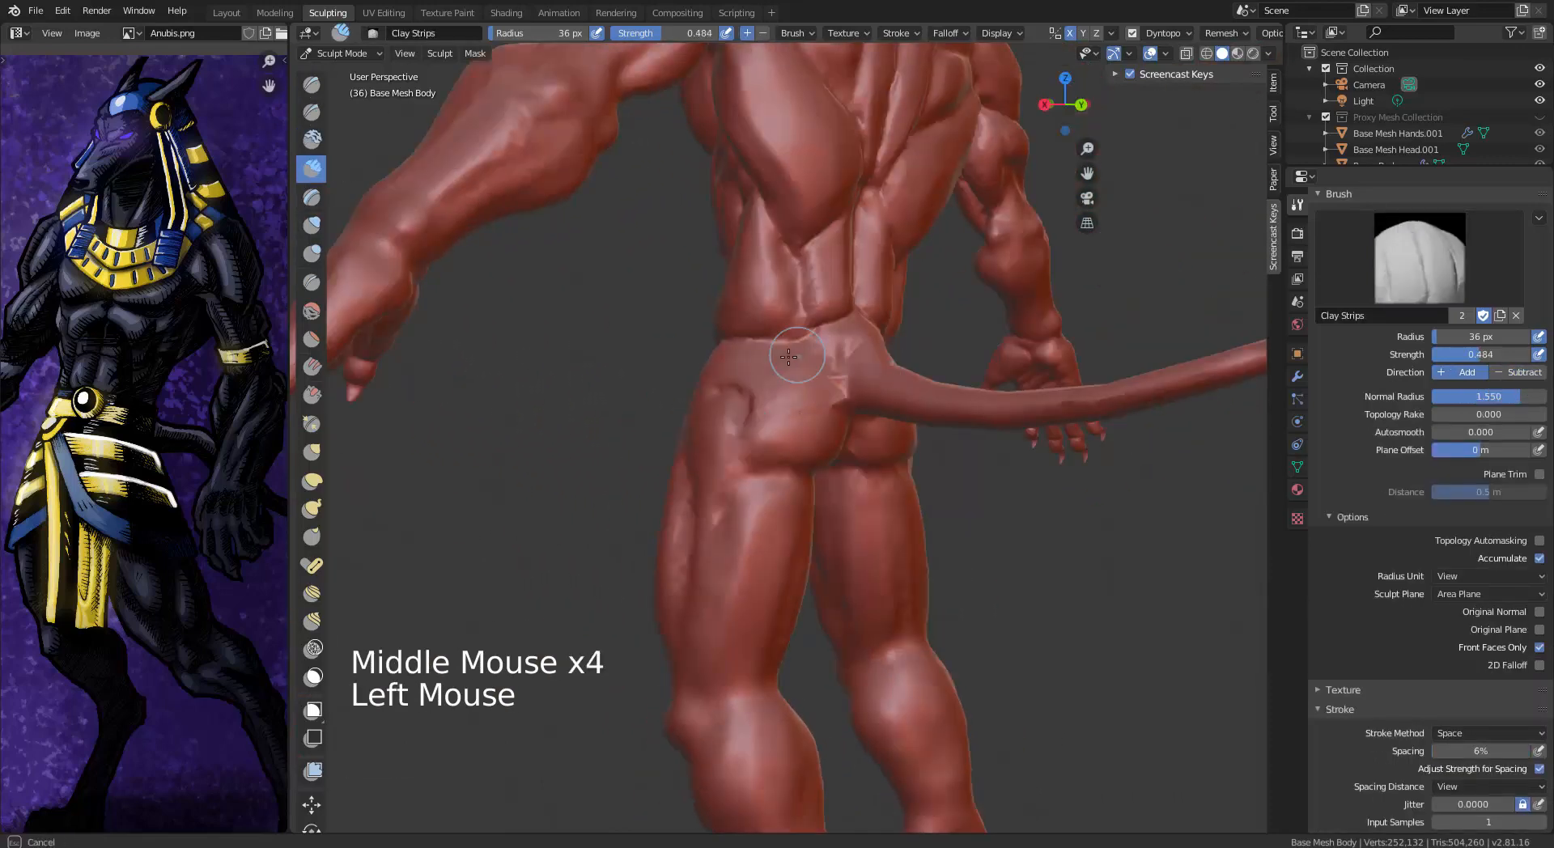
middle_drag(832, 416, 797, 425)
drag(797, 425, 781, 429)
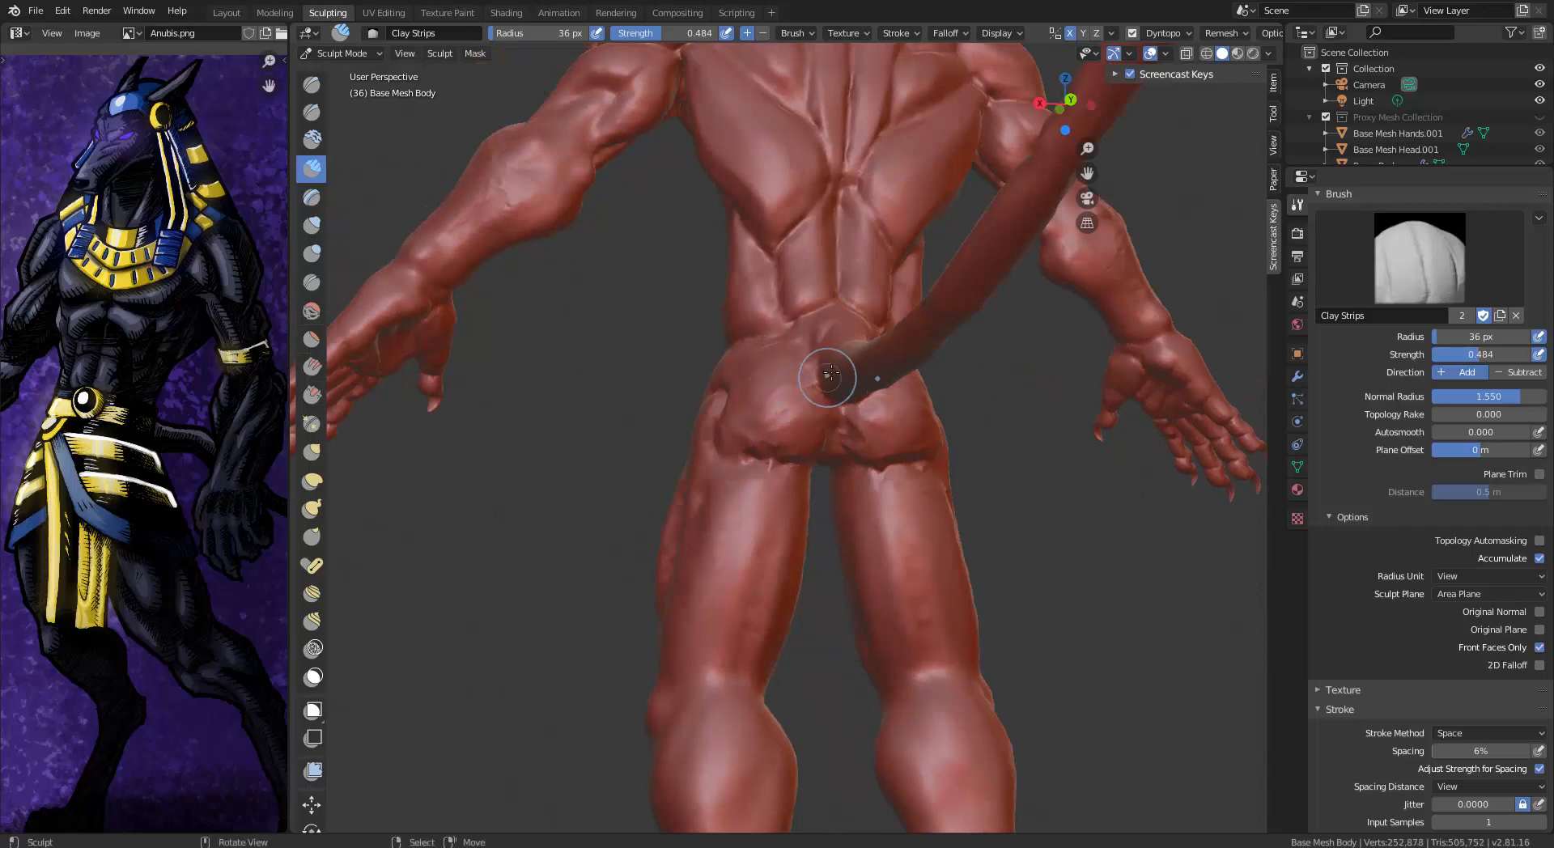
middle_drag(829, 374, 805, 427)
drag(805, 427, 802, 435)
middle_drag(788, 400, 776, 479)
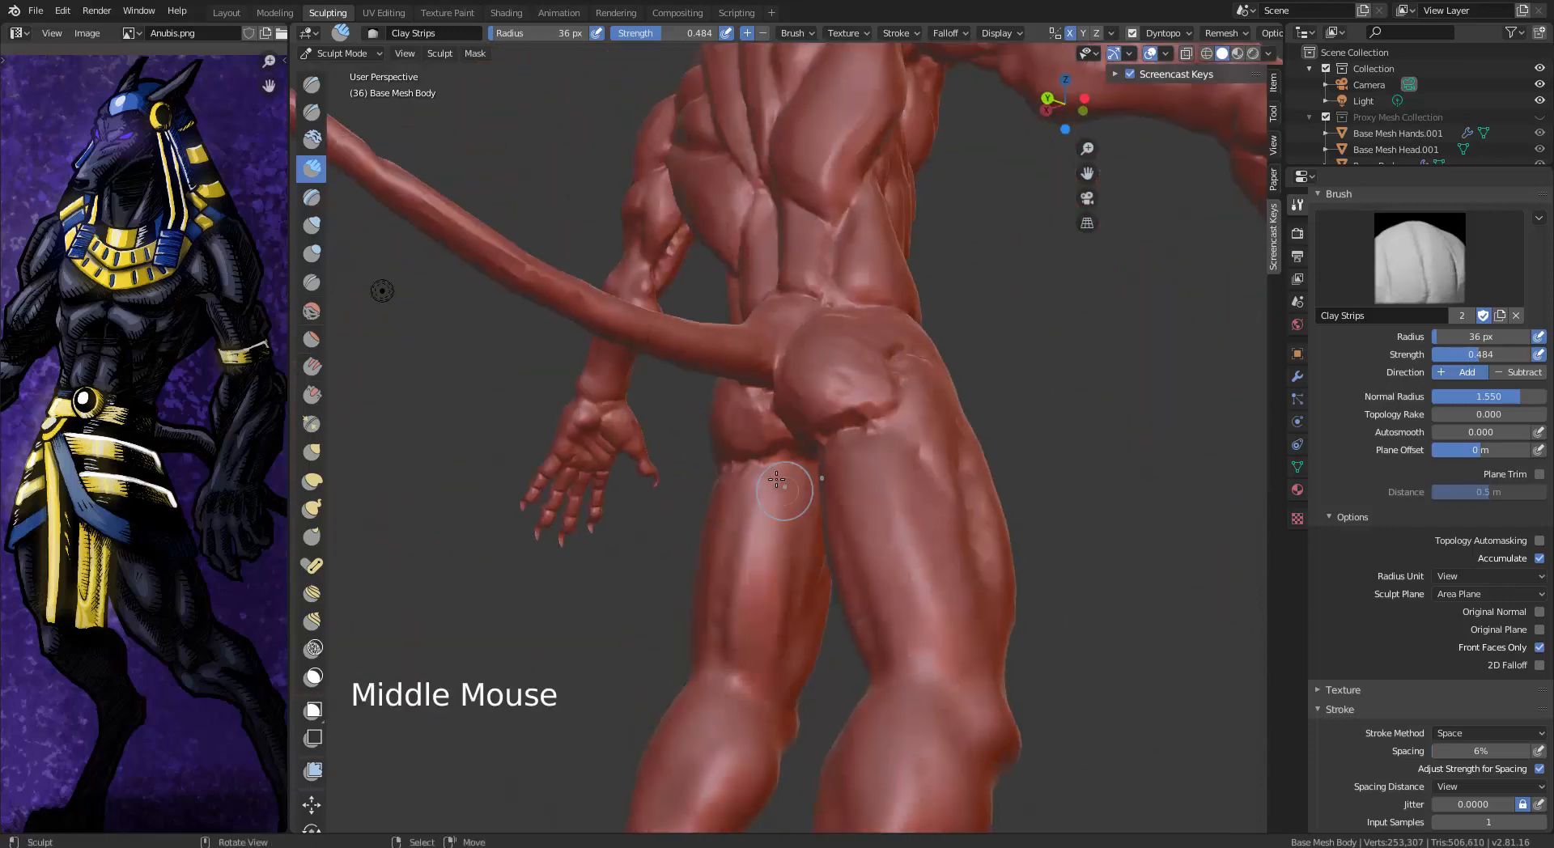
Build up the hamstring muscles on the back of the thighs with Clay Strips
drag(754, 644, 744, 686)
middle_drag(744, 647, 878, 595)
drag(775, 535, 767, 599)
middle_drag(858, 558, 808, 548)
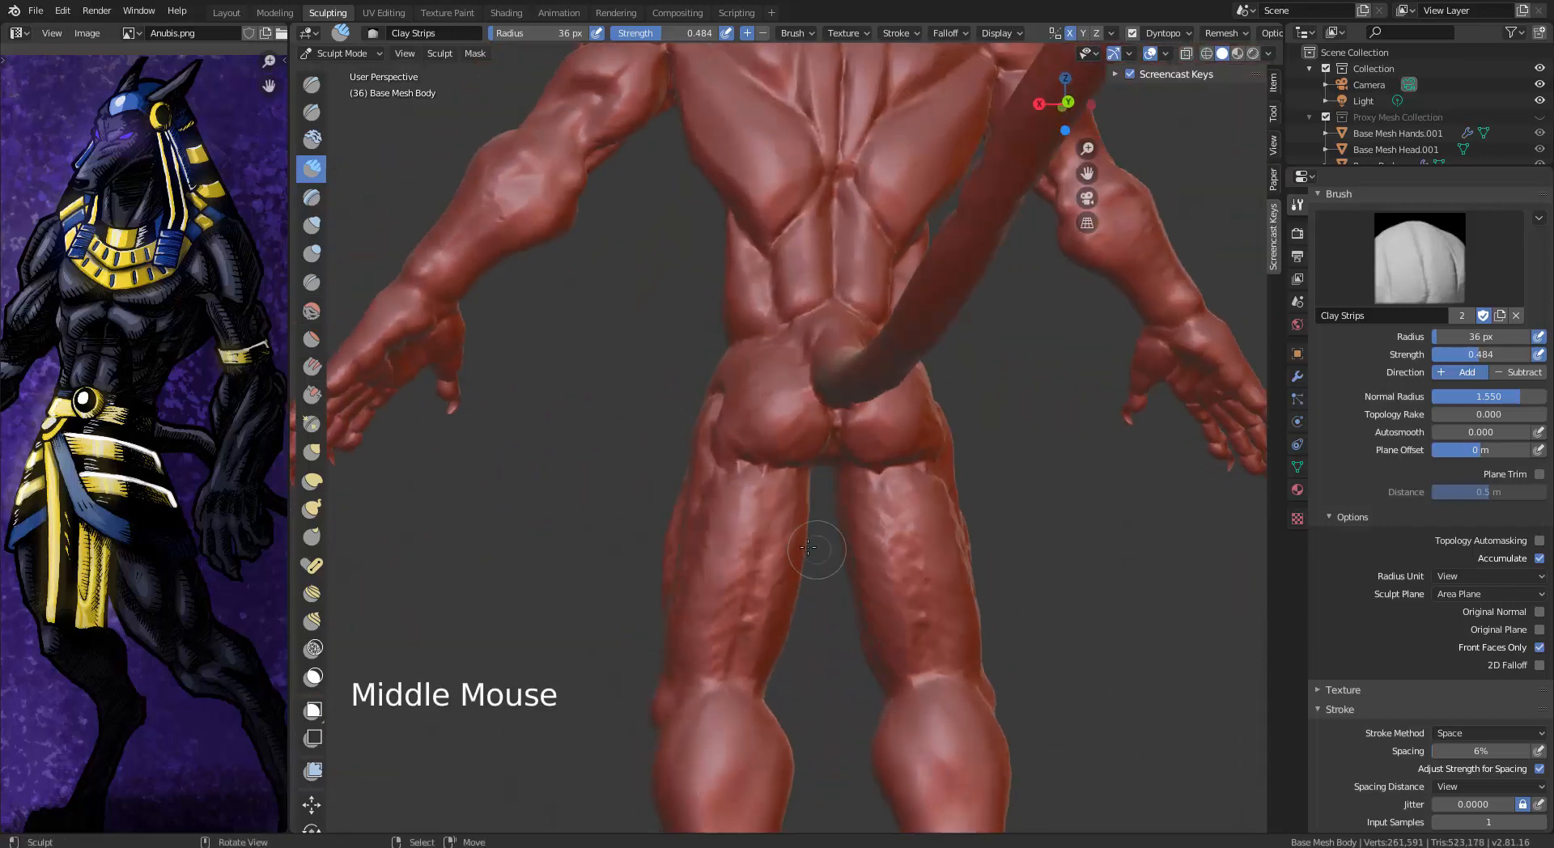
Carve the tendon creases behind the knees with Draw Sharp
middle_drag(696, 639, 664, 665)
ctrl+middle_drag(663, 665, 662, 429)
click(314, 283)
click(312, 85)
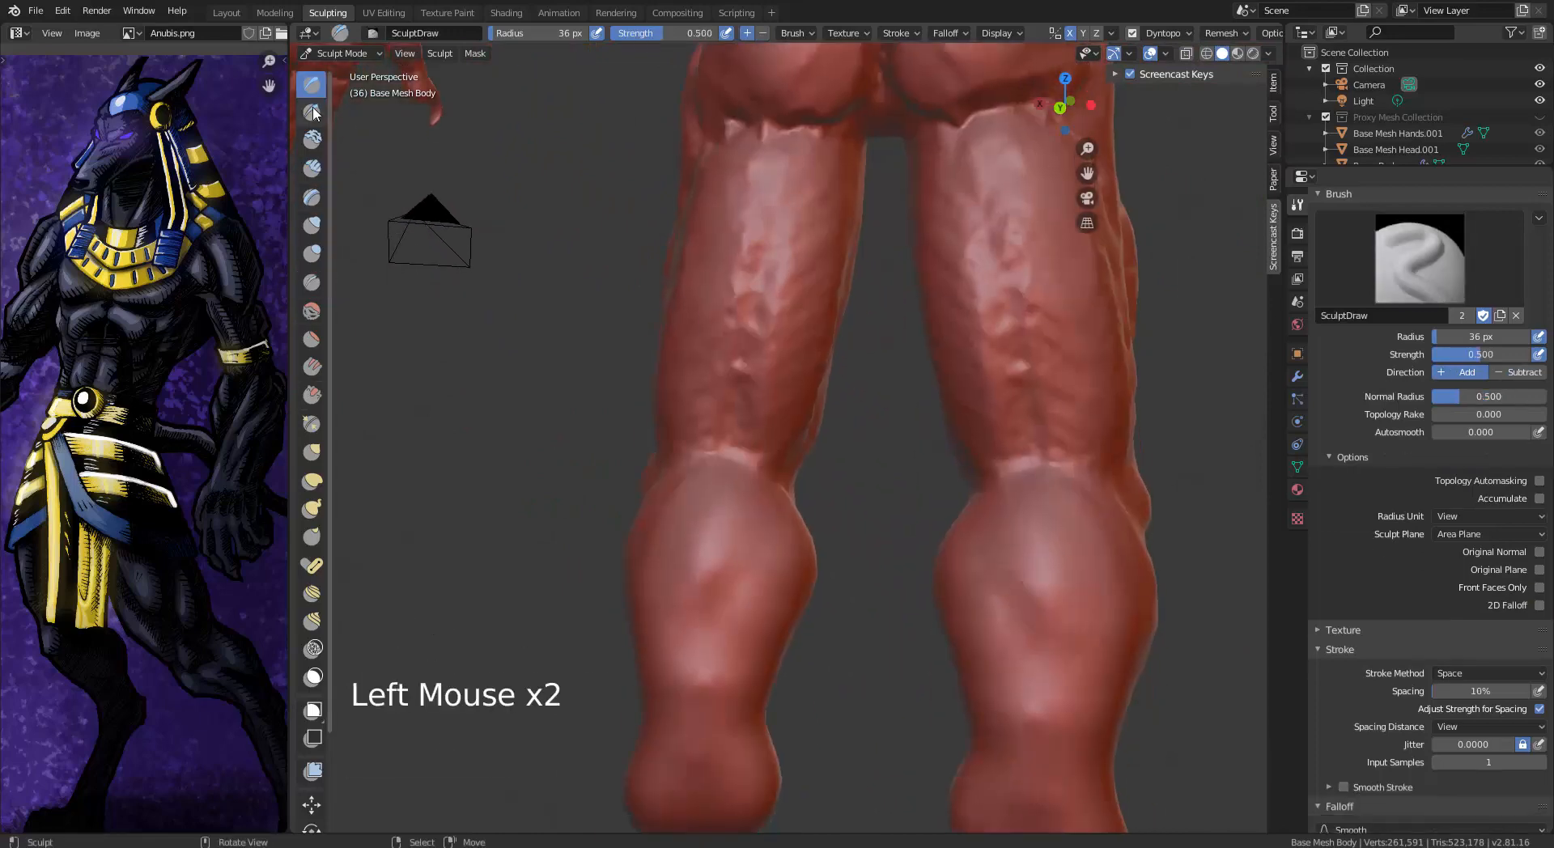
click(313, 112)
drag(745, 453, 762, 495)
drag(743, 433, 744, 457)
mouse_move(744, 455)
middle_down()
mouse_move(738, 433)
mouse_move(829, 450)
mouse_move(753, 437)
middle_up()
Add Clay Strips volume to the lower hamstrings and the tendons above the back of the knee
click(312, 169)
middle_drag(700, 389, 733, 380)
drag(716, 336, 716, 413)
mouse_move(728, 453)
middle_down()
mouse_move(823, 472)
mouse_move(765, 457)
middle_up()
drag(736, 444, 743, 476)
mouse_move(743, 476)
middle_down()
mouse_move(713, 479)
mouse_move(748, 451)
middle_up()
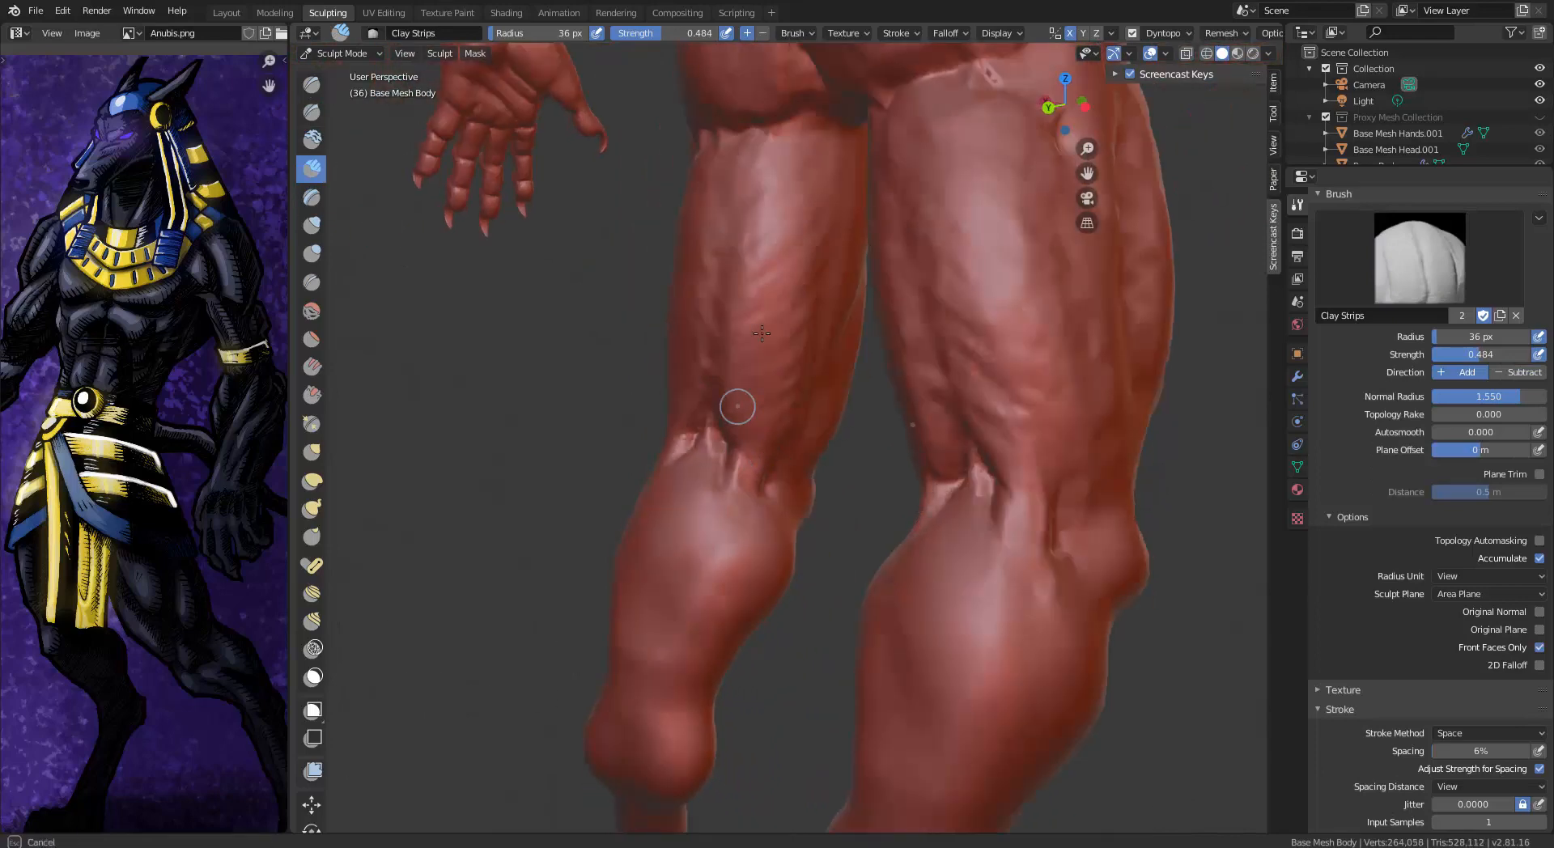
Deepen the creases behind the knee where the hamstrings meet the calf with Draw Sharp
middle_drag(762, 334, 726, 348)
click(313, 113)
drag(723, 408, 738, 479)
middle_drag(764, 477, 692, 473)
drag(747, 465, 732, 516)
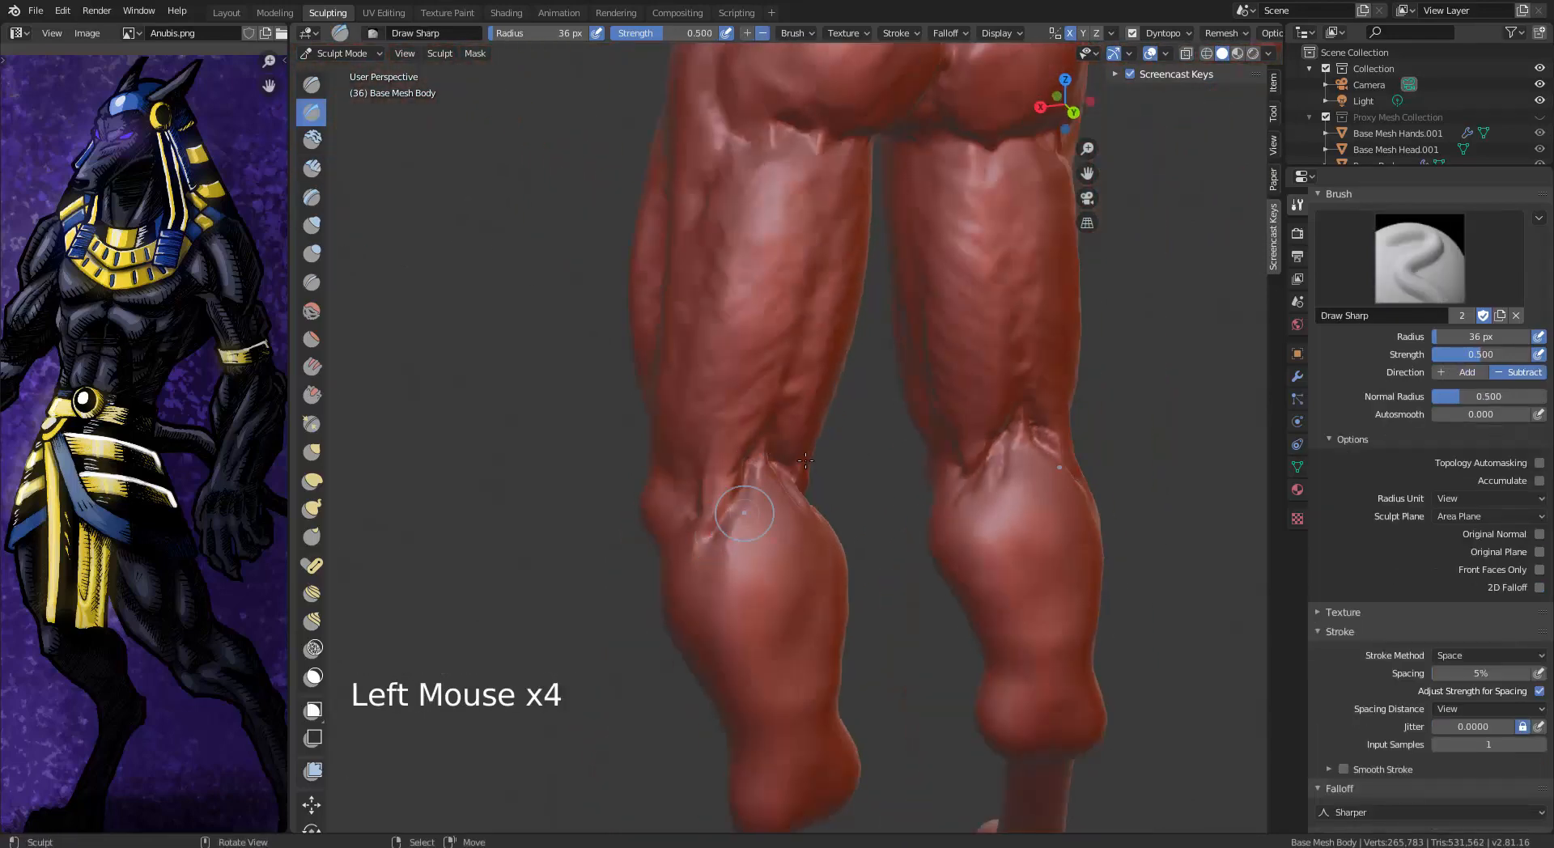
mouse_move(805, 461)
middle_down()
mouse_move(769, 451)
mouse_move(826, 445)
mouse_move(726, 427)
middle_up()
Build up the calf muscles from behind the knee down to the heel with Clay Strips
click(313, 168)
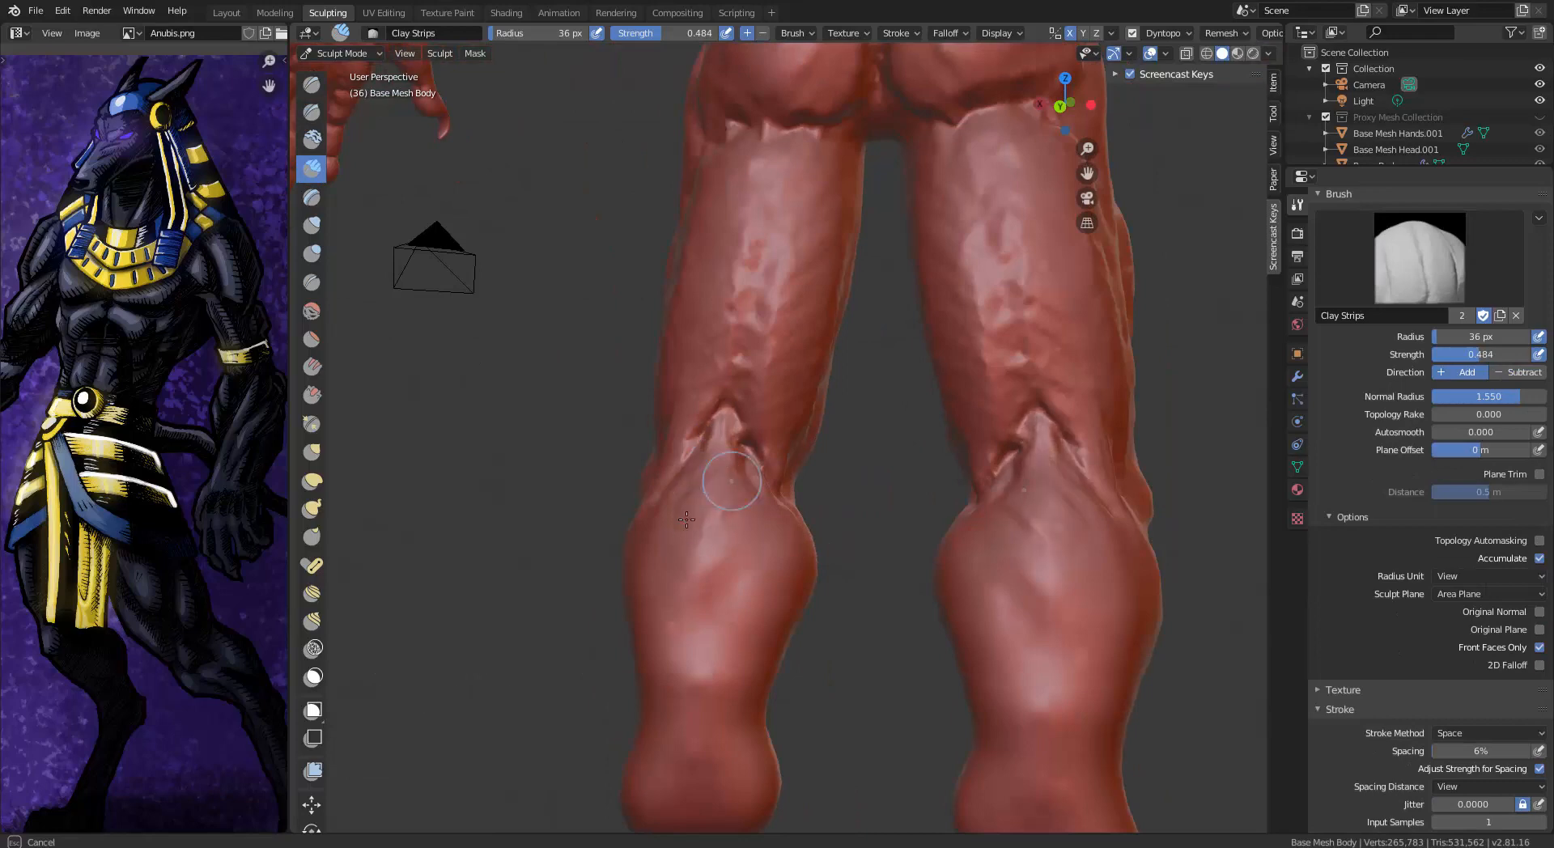
middle_drag(687, 519, 723, 585)
middle_drag(786, 656, 752, 631)
drag(733, 518, 749, 583)
mouse_move(777, 567)
middle_down()
mouse_move(737, 571)
mouse_move(680, 542)
middle_up()
drag(712, 441, 705, 486)
middle_drag(687, 518, 769, 518)
mouse_move(748, 518)
mouse_down()
mouse_move(706, 610)
mouse_move(726, 716)
mouse_up()
middle_drag(838, 635, 825, 597)
drag(702, 717, 690, 779)
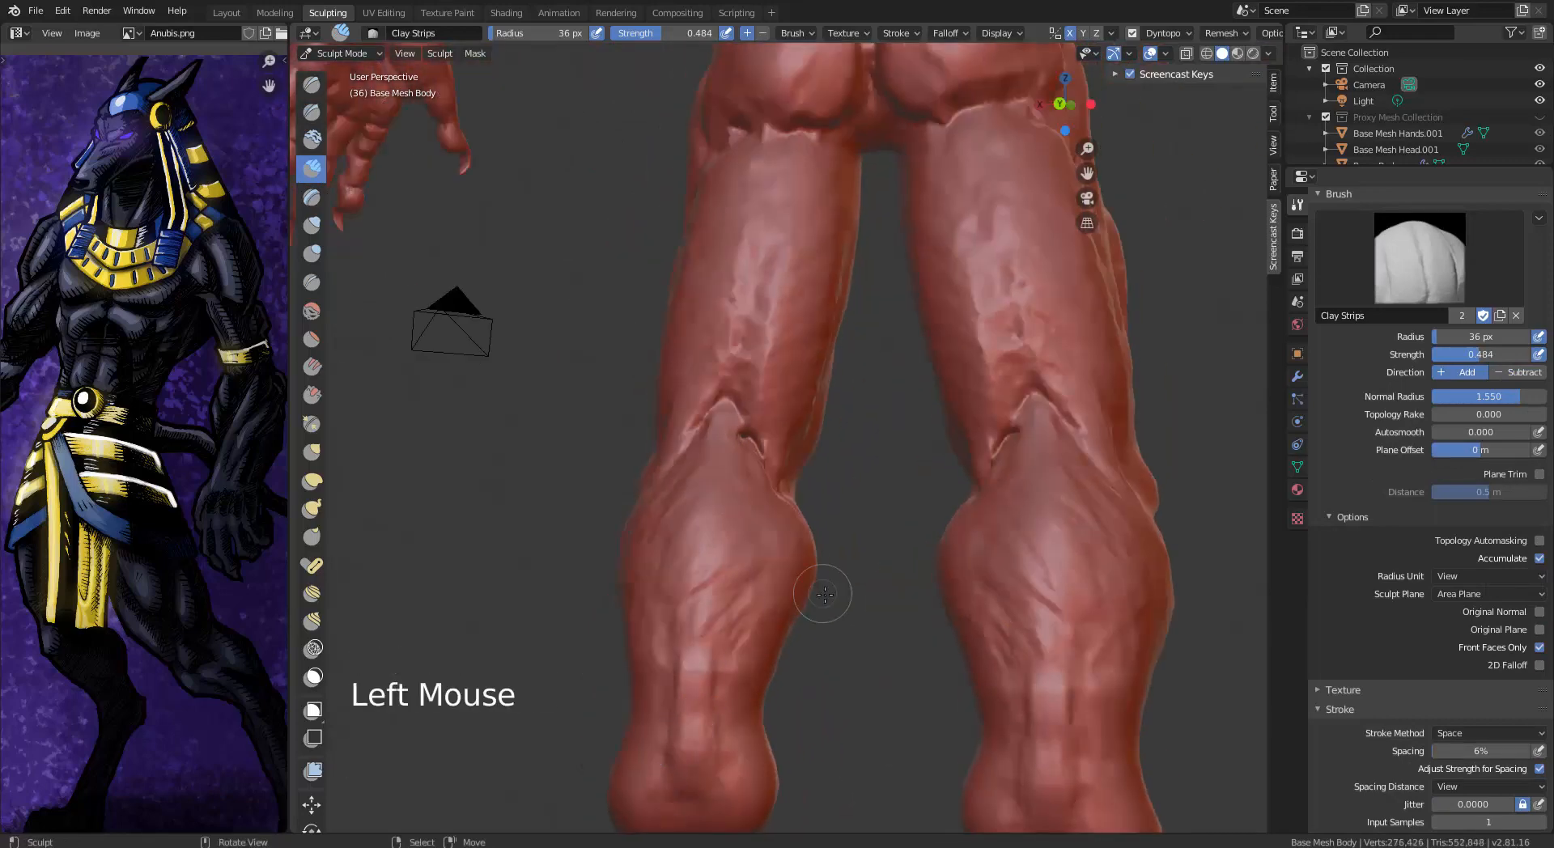
Add Clay Strips volume to the lower back of the leg and the side below the knee
shift+middle_drag(716, 781, 707, 628)
drag(688, 648, 655, 688)
mouse_move(752, 522)
middle_down()
mouse_move(967, 467)
mouse_move(881, 345)
middle_up()
click(881, 345)
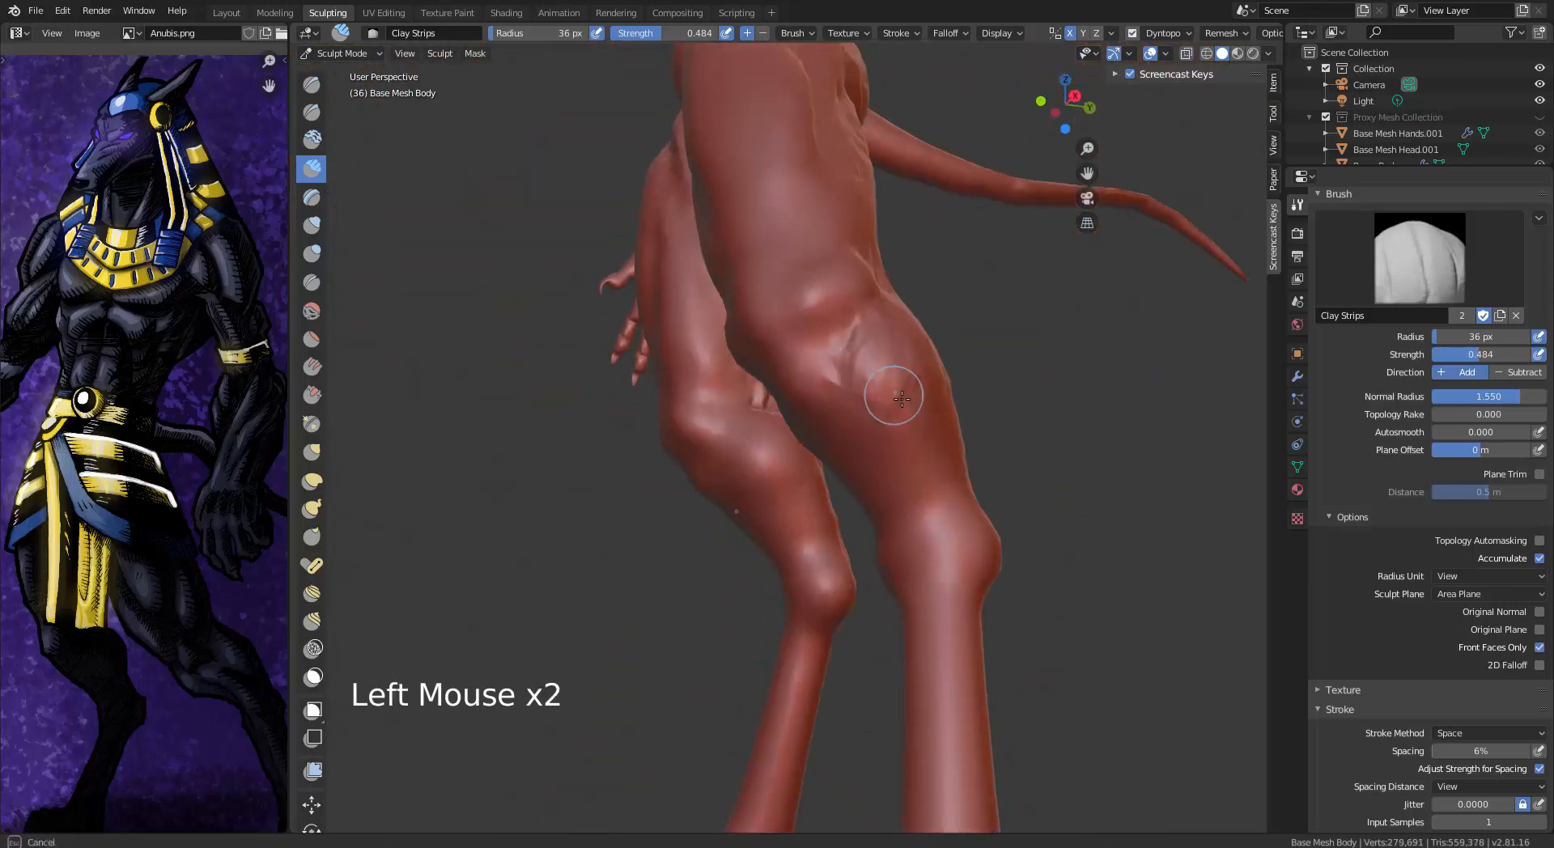
drag(901, 399, 897, 388)
Build up the calf further with Clay Strips and carve its contour with Draw Sharp
middle_drag(896, 388, 798, 322)
mouse_move(924, 249)
middle_down()
mouse_move(977, 296)
mouse_move(1068, 312)
middle_up()
drag(1076, 316, 1137, 386)
click(311, 112)
drag(1090, 309, 1115, 369)
mouse_move(1133, 303)
middle_down()
mouse_move(1189, 279)
mouse_move(1120, 284)
middle_up()
drag(1081, 275, 1118, 372)
Switch to Chrome and search Google Images for "leg muscles drawing reference"
click(195, 827)
text(leg mus)
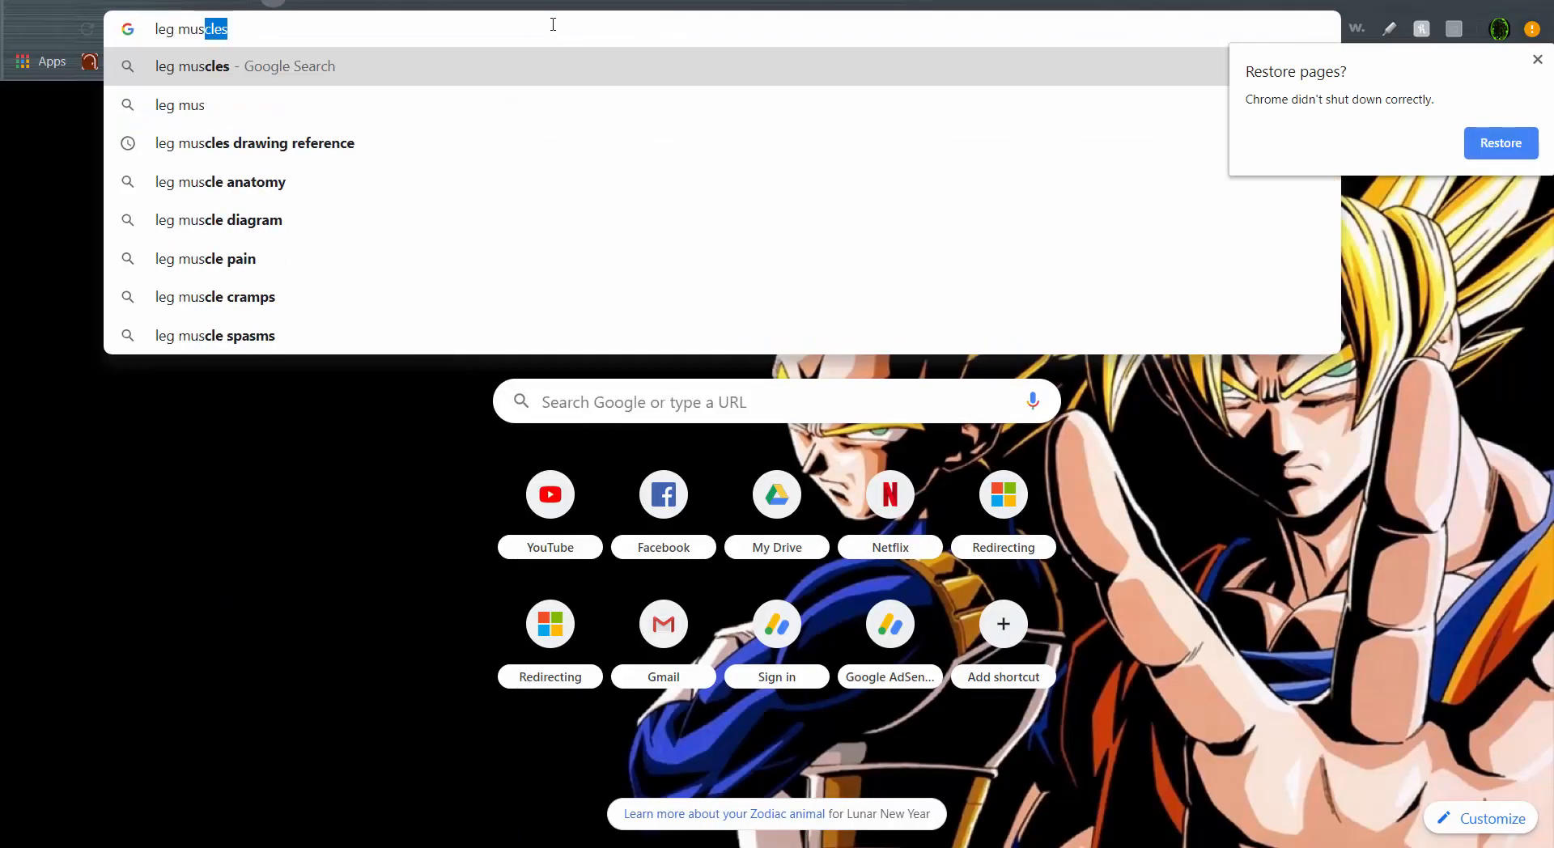
text(cle)
click(526, 143)
click(1537, 60)
click(263, 150)
click(162, 327)
Open the "Leg Muscles References #1" drawing on DeviantArt and view it enlarged
scroll(167, 327, down, 2)
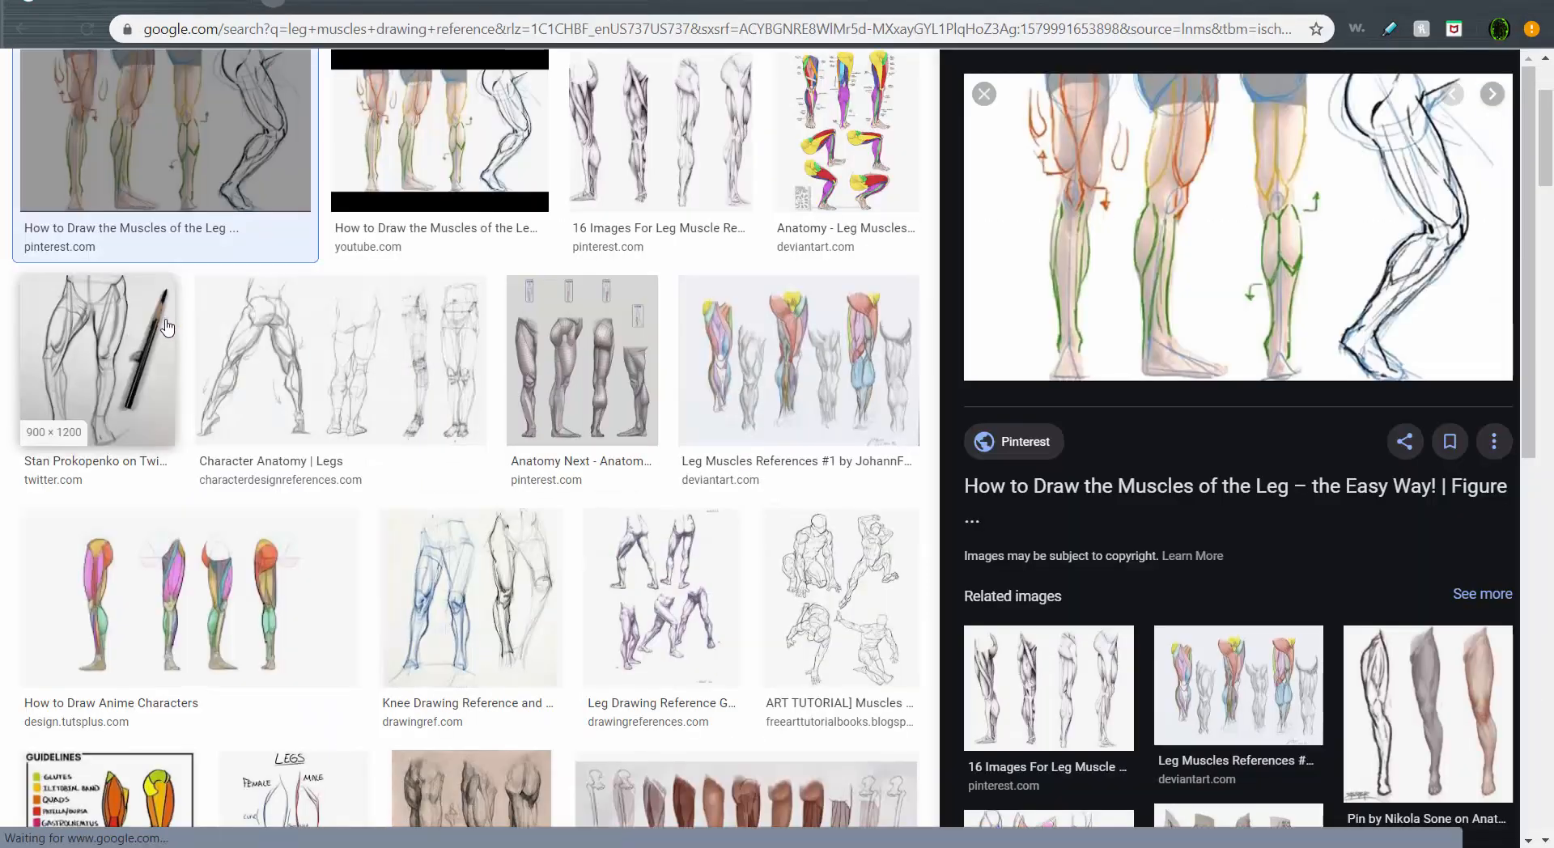
click(1048, 688)
click(854, 338)
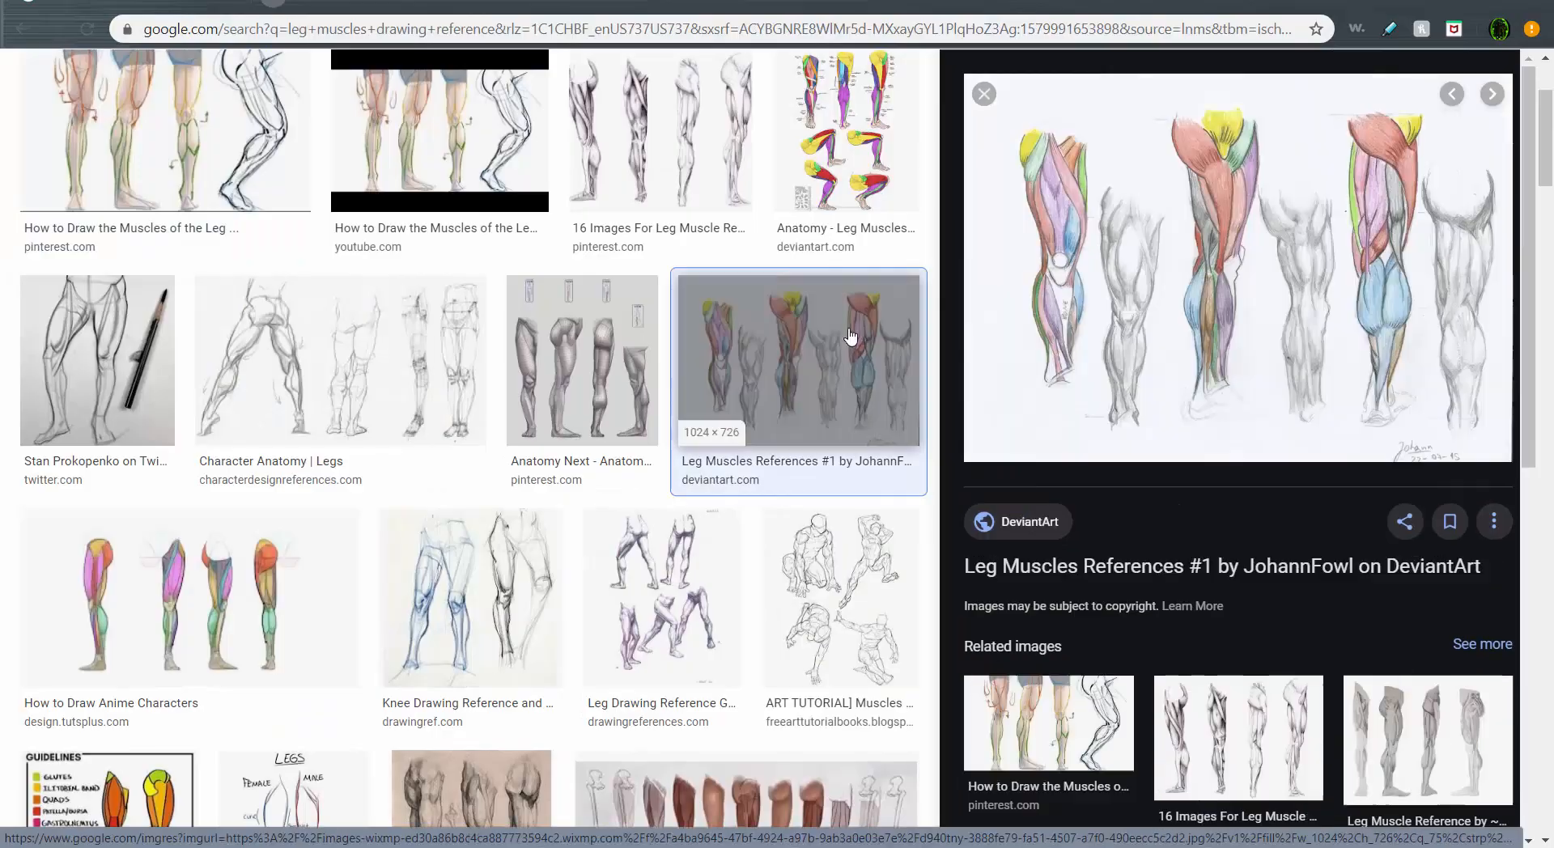
click(1158, 299)
click(722, 370)
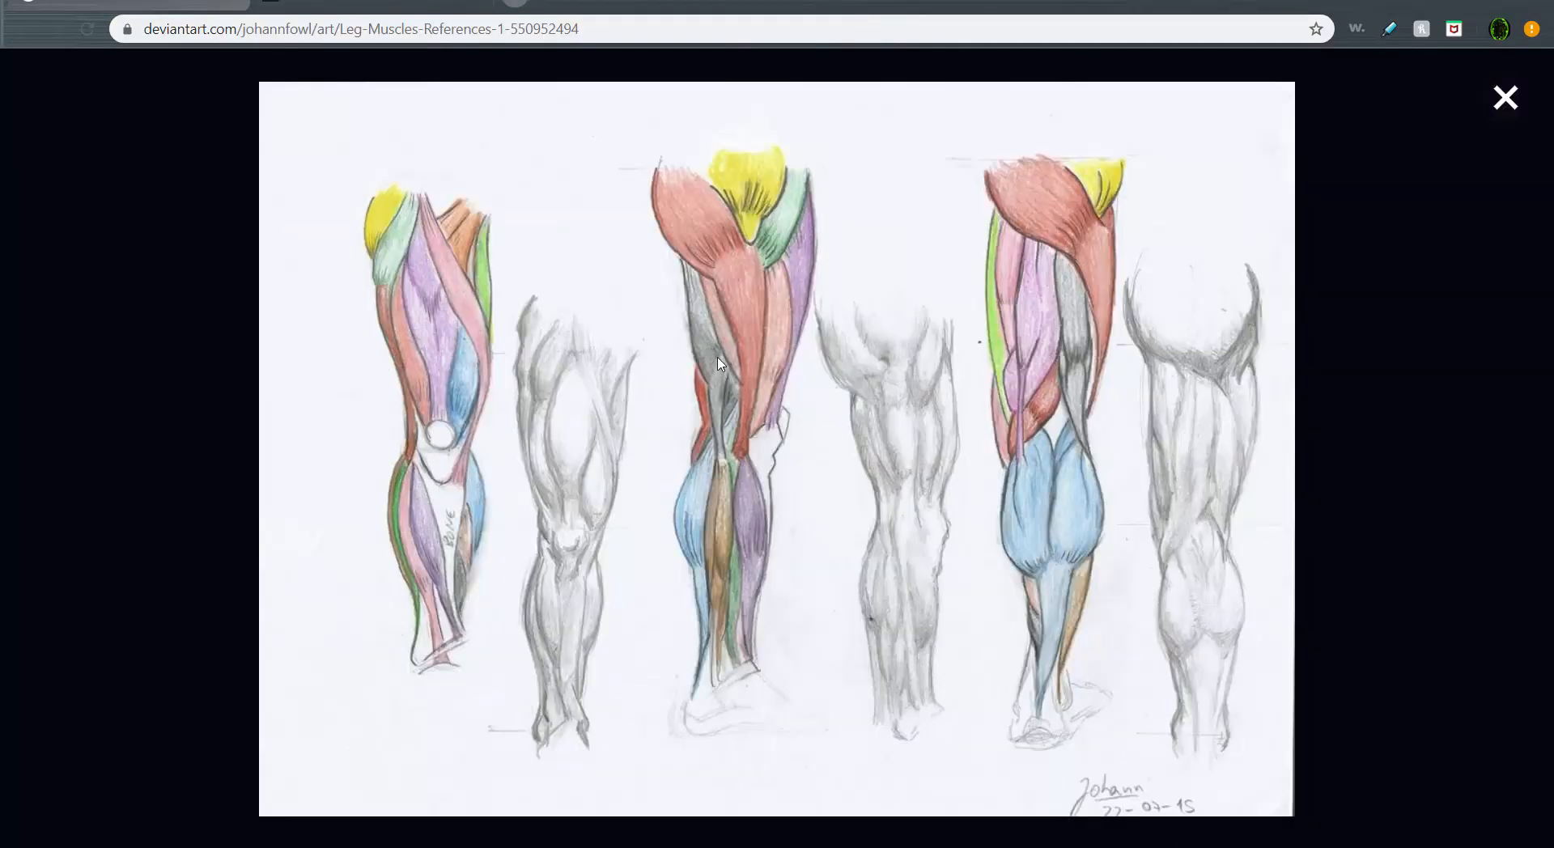
Return to Blender and carve the Achilles tendon lines down the back of the lower leg with Draw Sharp
key(alt+Tab)
key(alt+Tab)
key(alt+Tab)
key(alt+Tab)
key(alt+Tab)
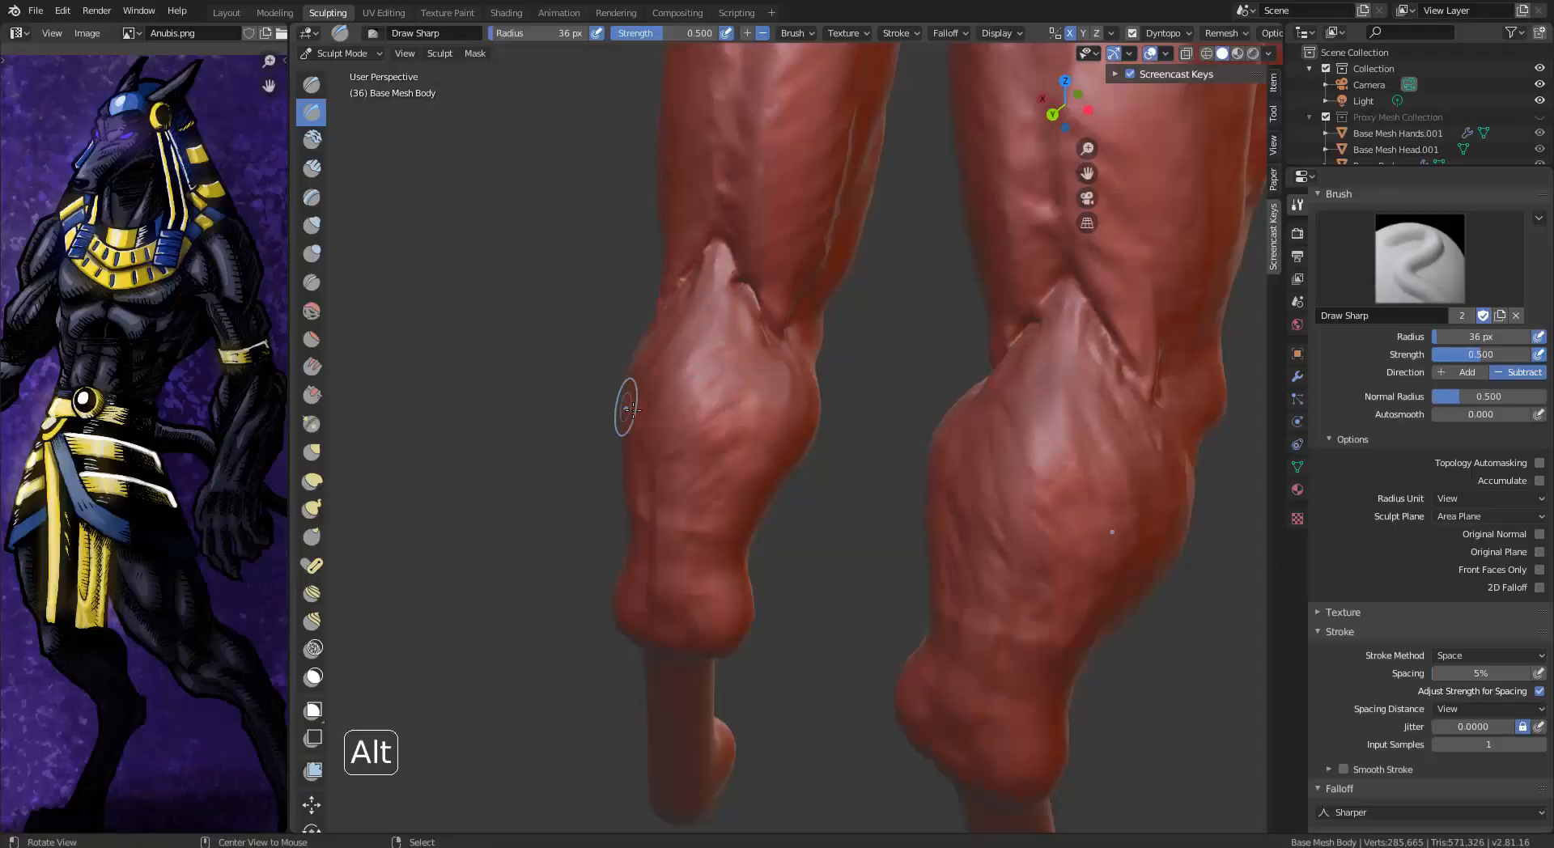
mouse_move(633, 410)
alt+mouse_down()
mouse_move(757, 392)
mouse_move(766, 456)
alt+mouse_up()
mouse_move(738, 571)
mouse_down()
mouse_move(758, 455)
mouse_move(729, 593)
mouse_up()
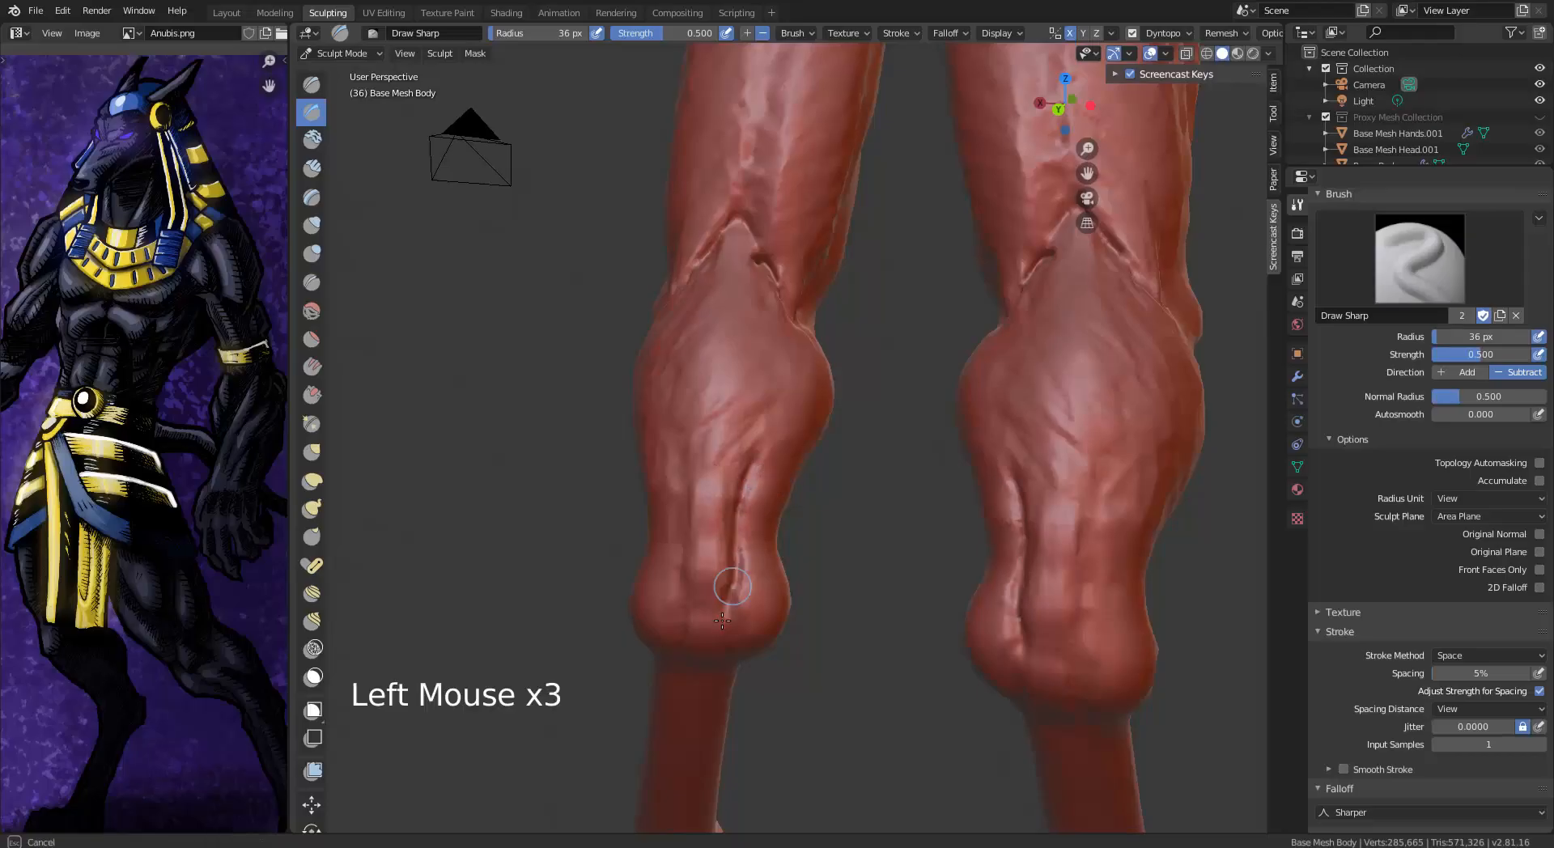
middle_drag(712, 526, 757, 522)
drag(702, 570, 698, 510)
Carve the lower edge of the calf muscle above the Achilles tendon with Draw Sharp
drag(726, 432, 685, 450)
middle_drag(753, 441, 696, 433)
mouse_move(713, 421)
mouse_down()
mouse_move(746, 456)
mouse_move(804, 357)
mouse_up()
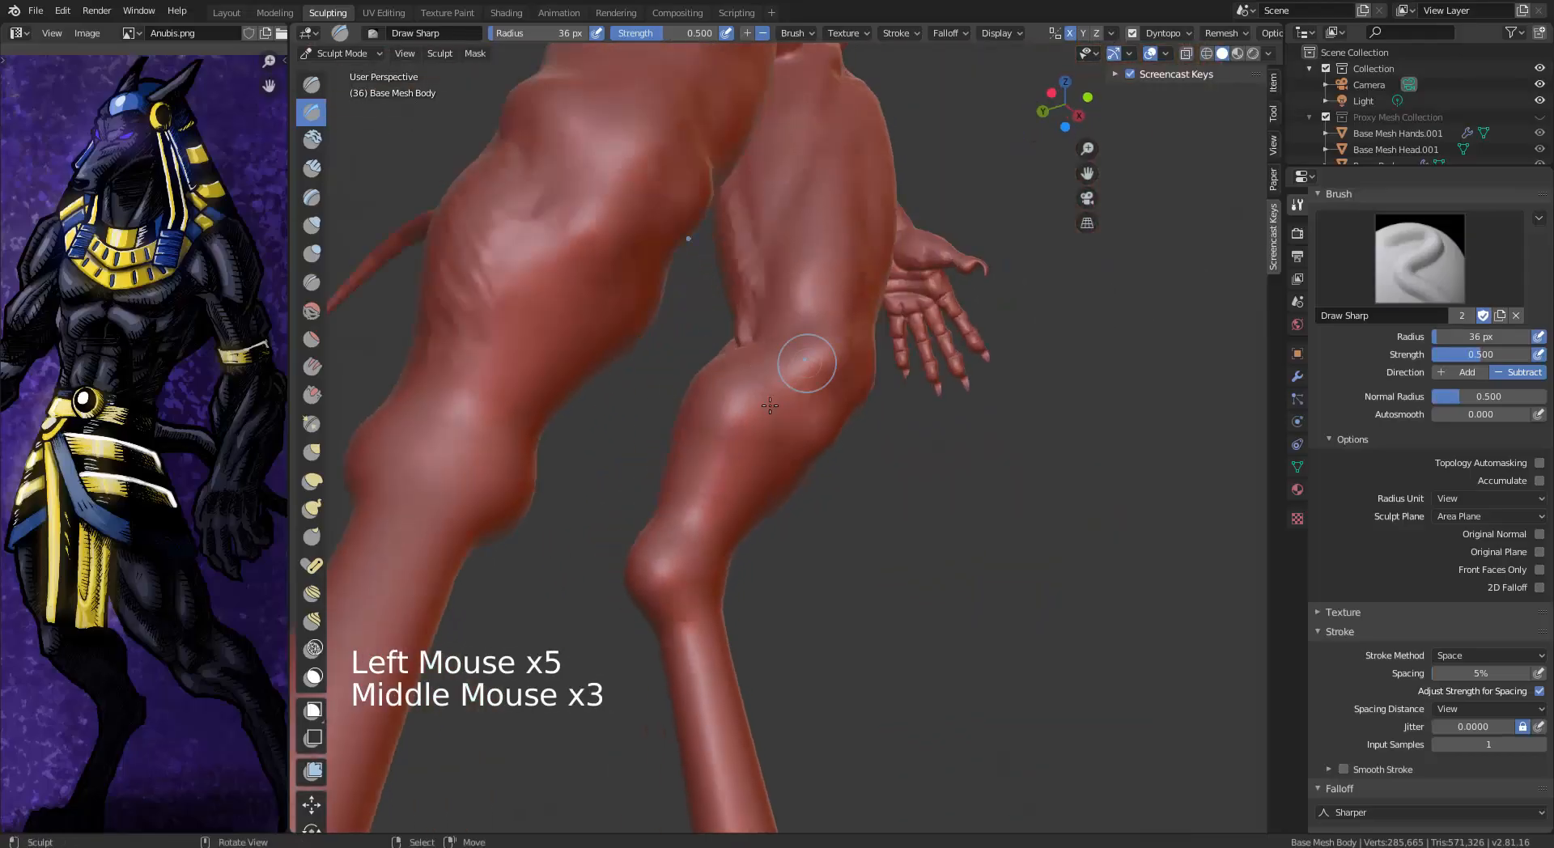
mouse_move(732, 443)
alt+mouse_down()
mouse_move(648, 486)
mouse_move(714, 361)
alt+mouse_up()
alt+drag(790, 280, 745, 402)
drag(745, 402, 751, 363)
middle_drag(752, 363, 850, 389)
drag(803, 447, 777, 451)
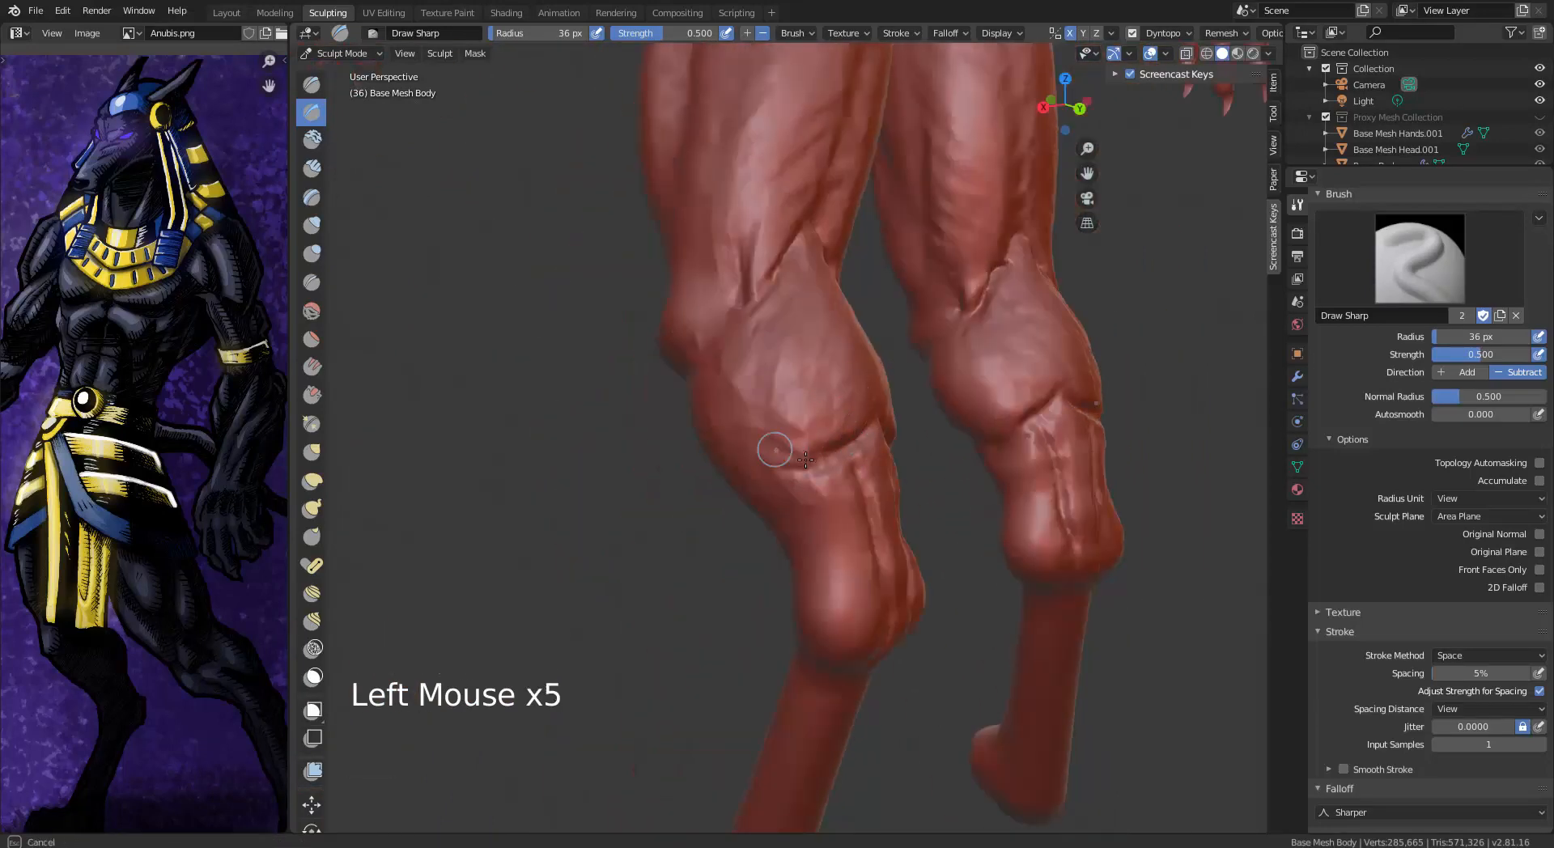
Carve the curved side edge of the calf muscle with Draw Sharp and smooth the surface below it
middle_drag(777, 450, 825, 441)
drag(836, 433, 808, 382)
middle_drag(885, 461, 870, 283)
shift+drag(789, 340, 840, 452)
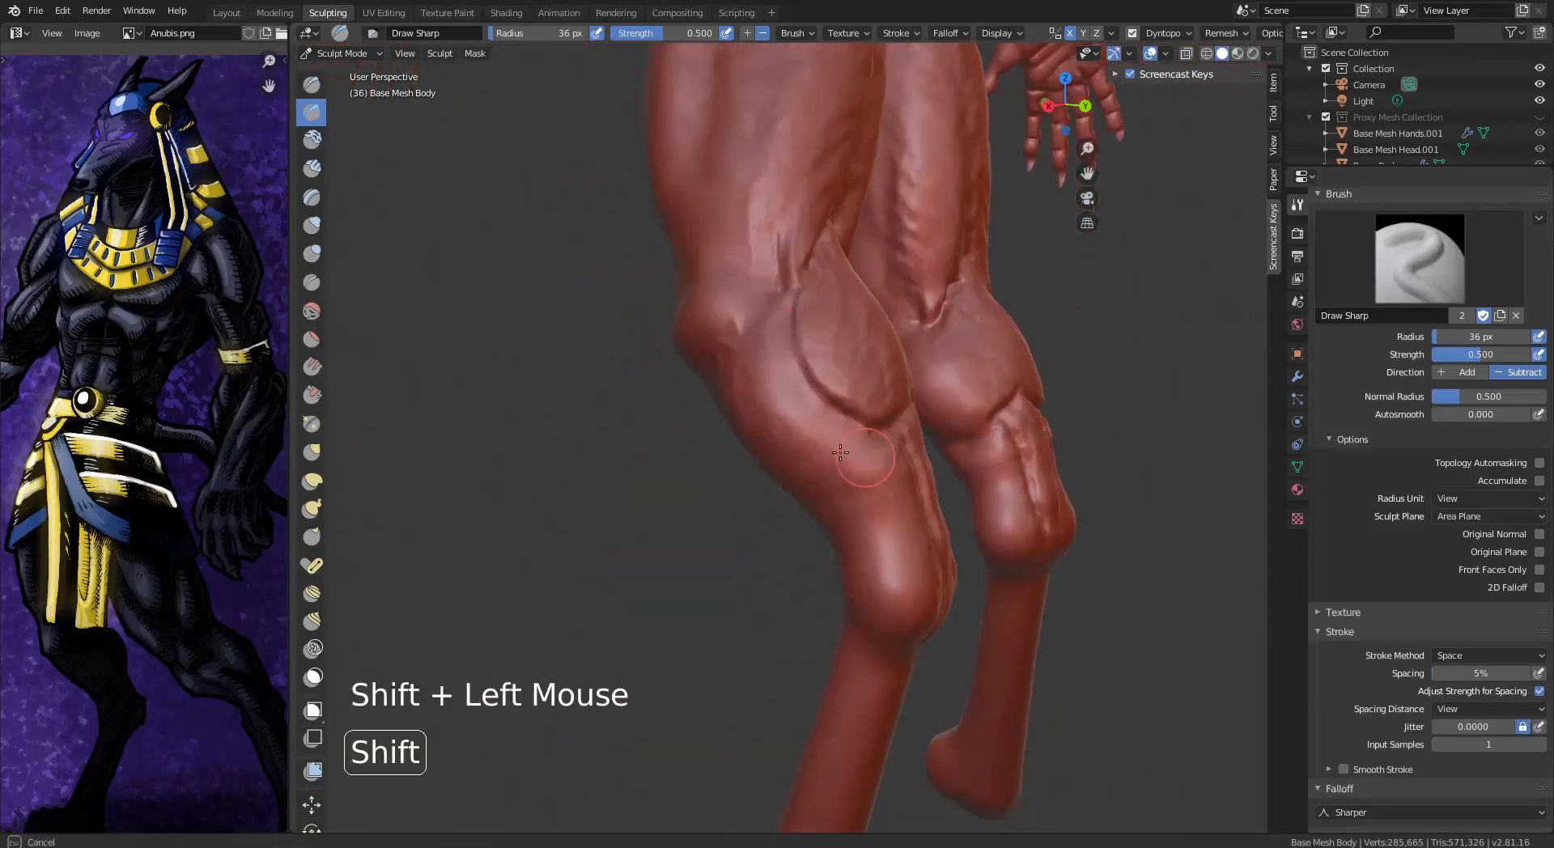
drag(774, 369, 800, 441)
middle_drag(800, 441, 739, 430)
drag(739, 430, 781, 446)
middle_drag(781, 445, 791, 308)
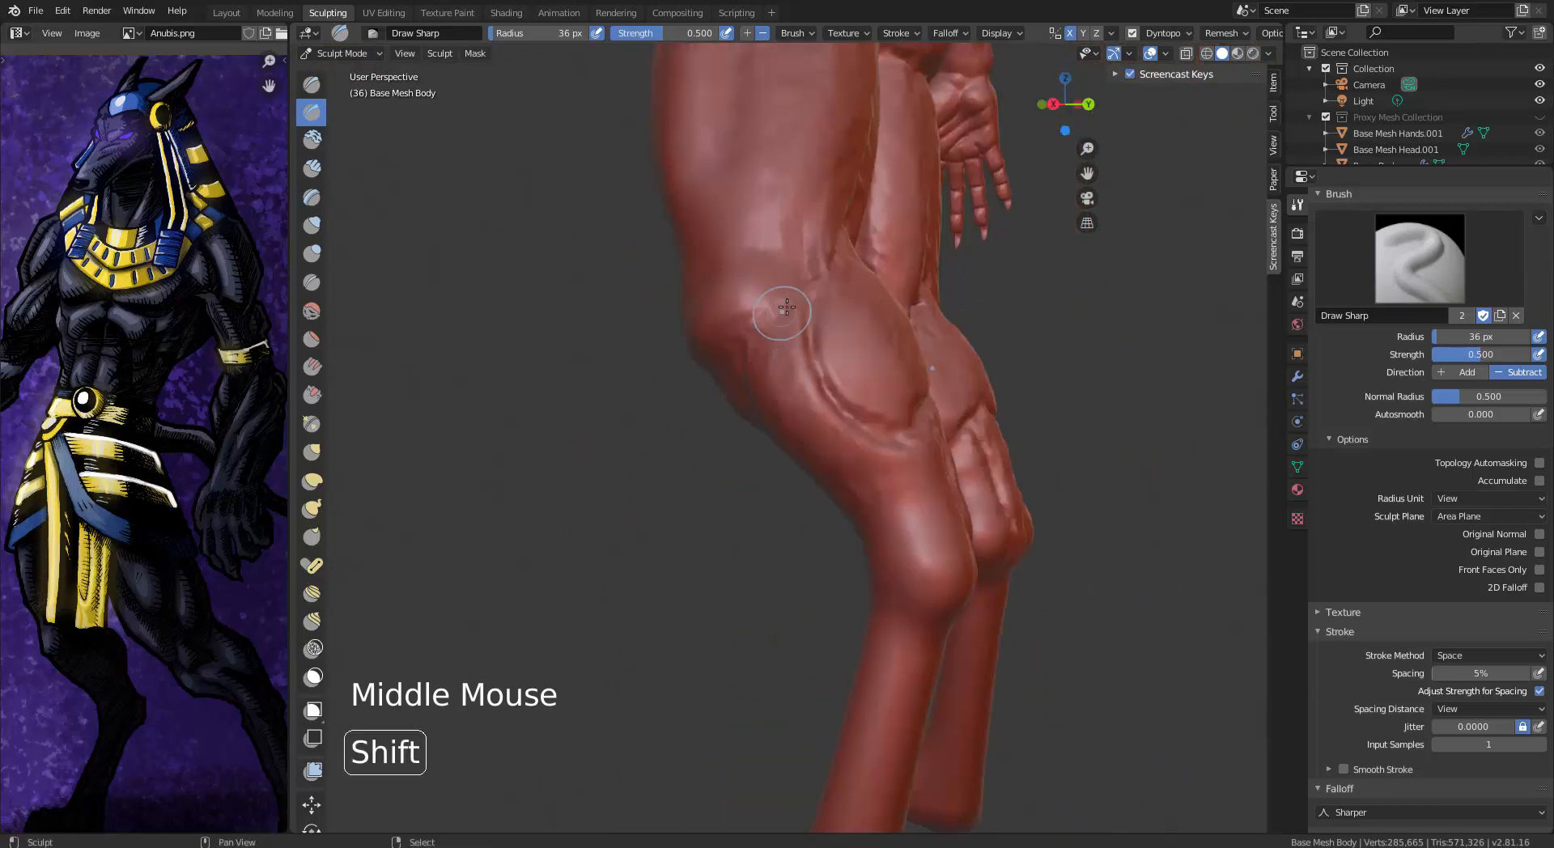
Soften the carved calf edge beside the knee and the lower calf, refining it with a short Draw Sharp stroke
shift+drag(790, 308, 834, 421)
middle_drag(909, 440, 884, 485)
drag(883, 496, 905, 530)
middle_drag(905, 530, 729, 518)
mouse_move(728, 509)
shift+mouse_down()
mouse_move(745, 425)
mouse_move(776, 469)
shift+mouse_up()
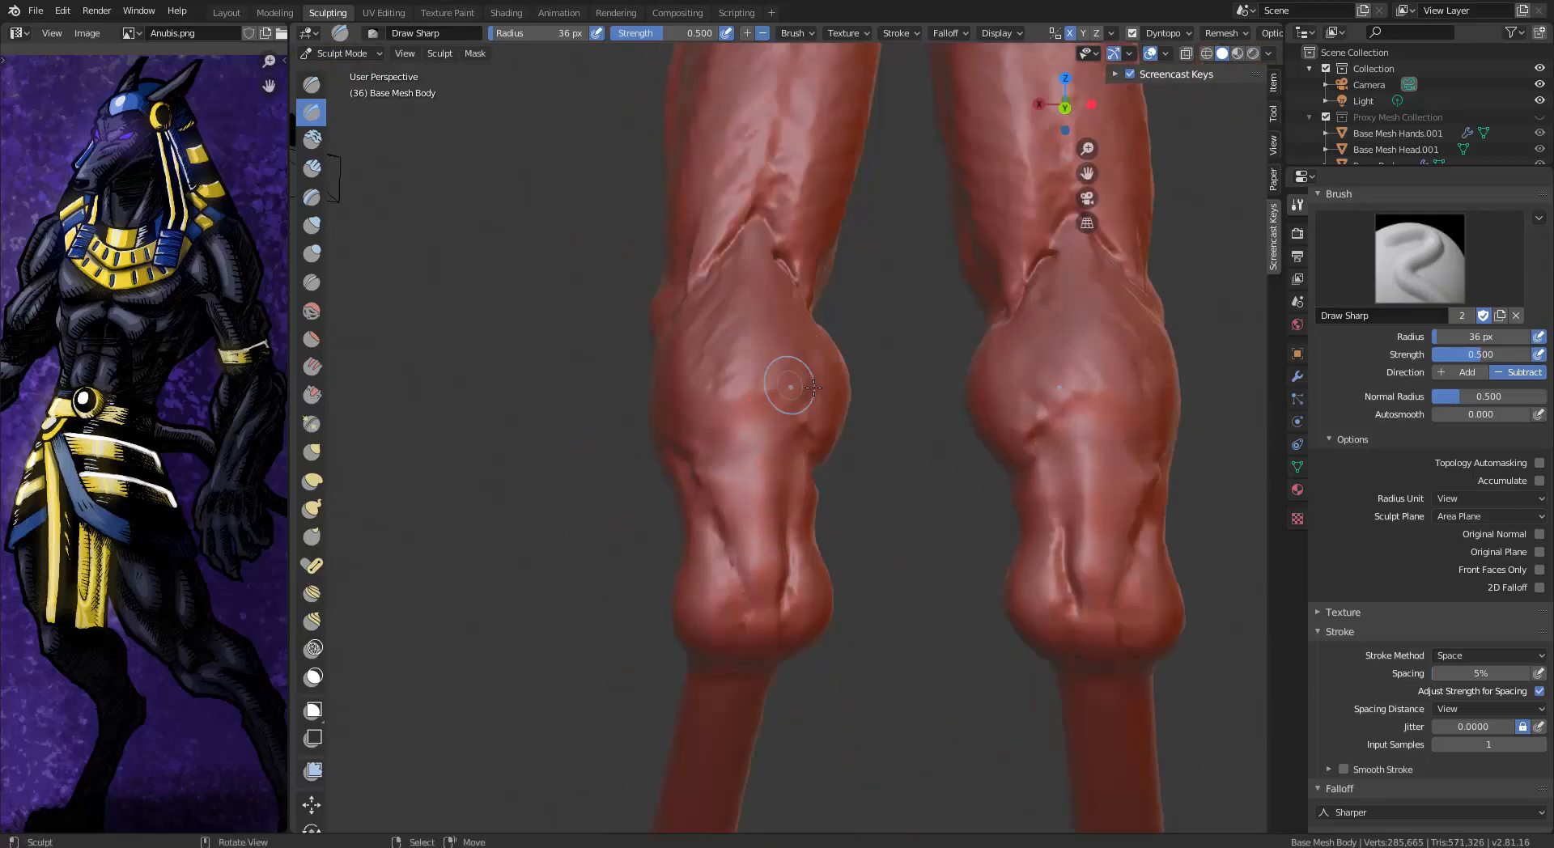
middle_drag(790, 382, 858, 397)
middle_drag(809, 453, 842, 477)
shift+drag(815, 486, 834, 453)
mouse_move(841, 453)
middle_down()
mouse_move(906, 365)
mouse_move(866, 356)
mouse_move(858, 320)
middle_up()
Check the leg reference, build up the outer tendon behind the knee with Clay Strips, and smooth it into the calf
key(alt+Tab)
key(alt+Tab)
click(312, 168)
drag(857, 264, 874, 324)
drag(860, 267, 878, 332)
drag(860, 263, 868, 291)
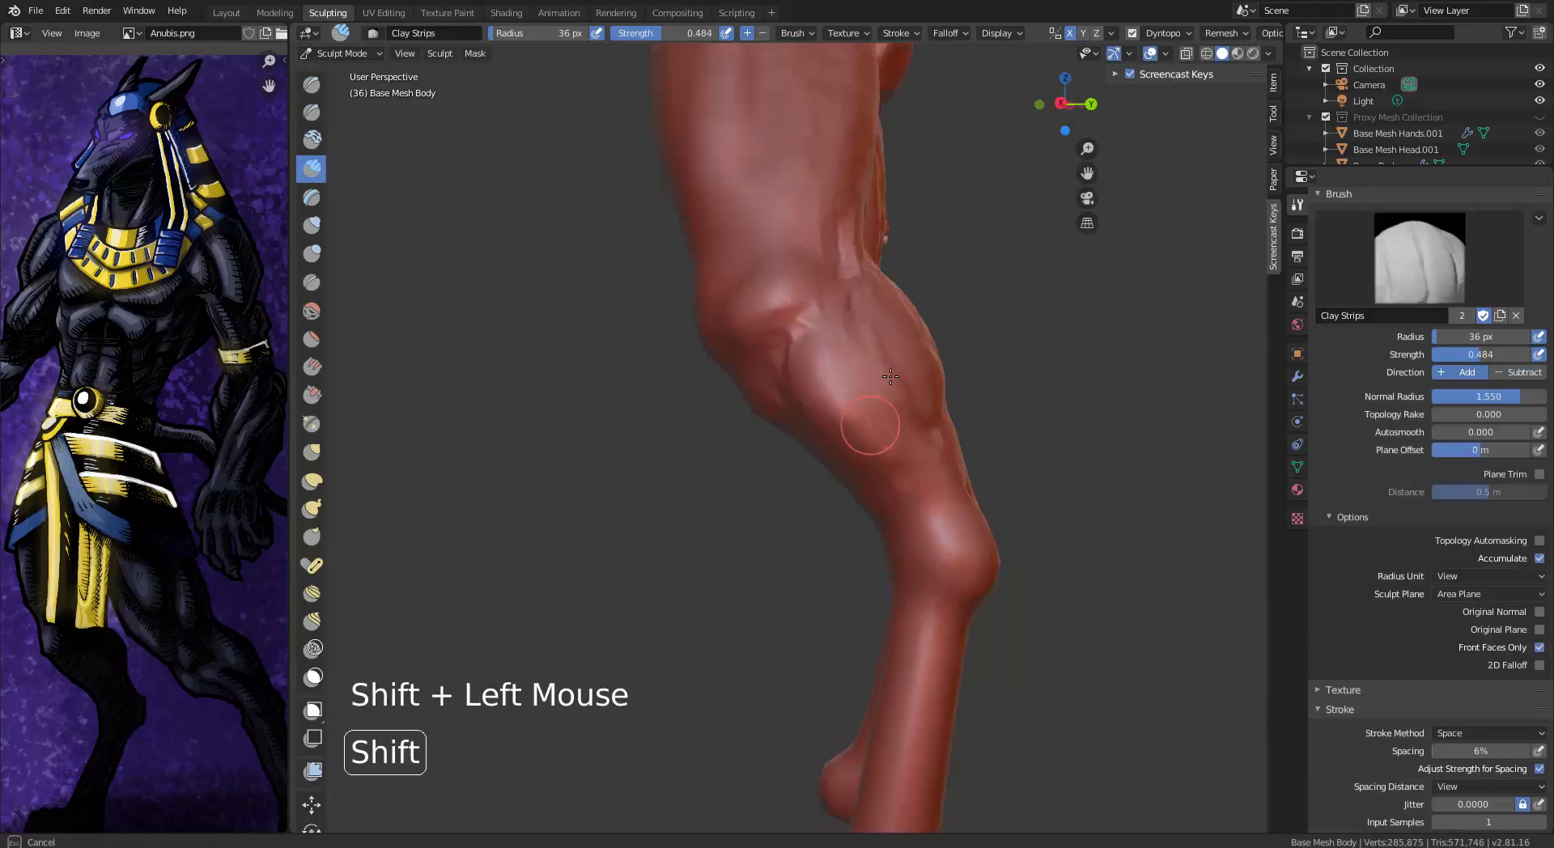
shift+drag(890, 376, 878, 405)
middle_drag(878, 404, 906, 388)
shift+drag(899, 381, 910, 421)
Build up the inner calf muscle and its lower edge below the knee with Clay Strips
middle_drag(890, 405, 971, 396)
mouse_move(728, 404)
middle_down()
mouse_move(842, 396)
mouse_move(777, 389)
middle_up()
drag(785, 421, 749, 469)
drag(781, 388, 751, 365)
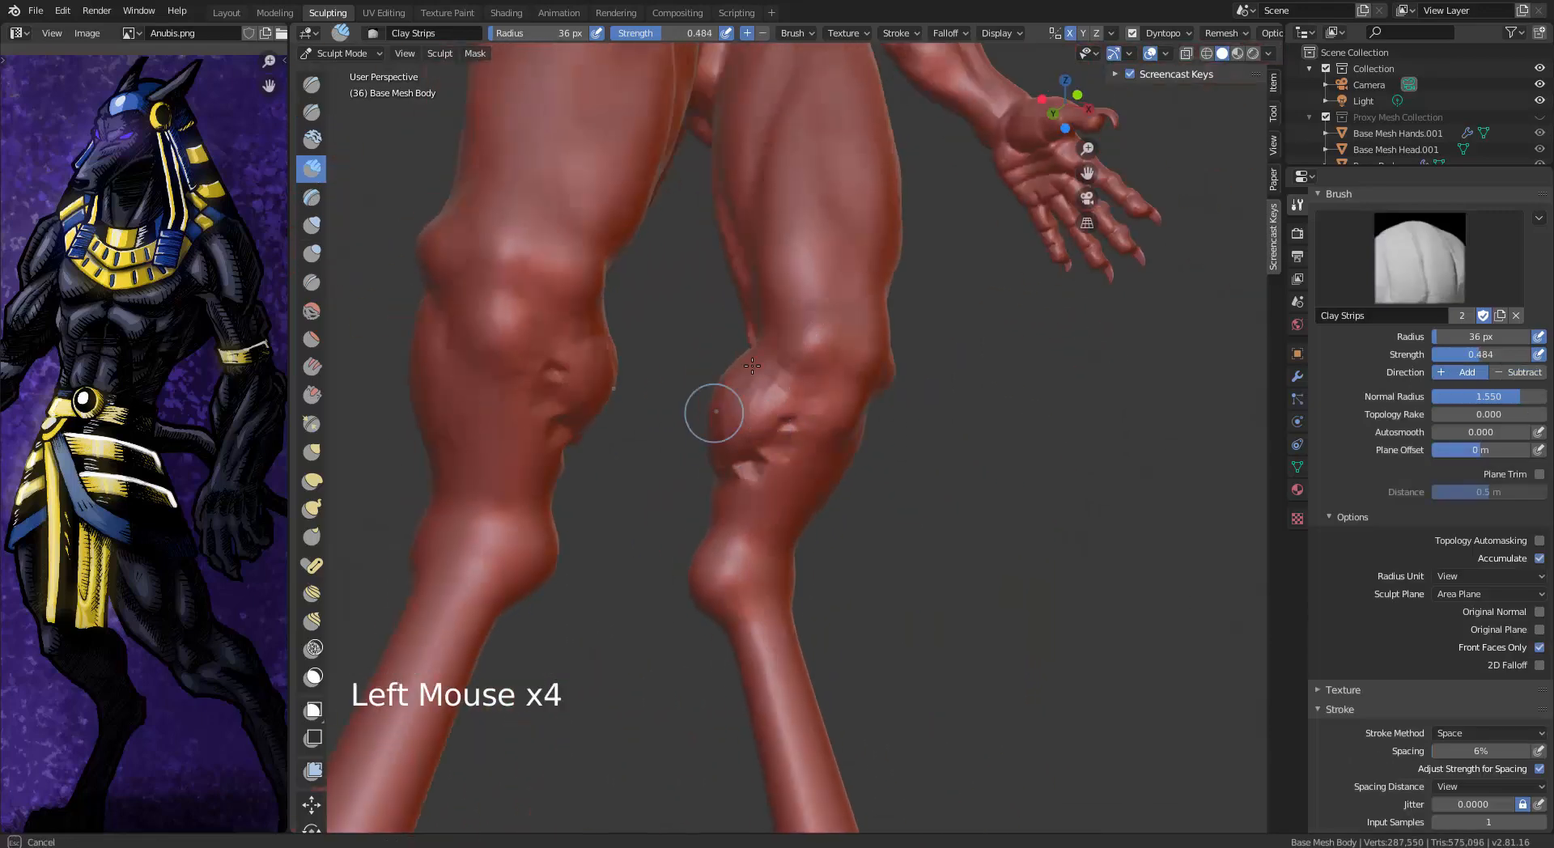
middle_drag(753, 421, 760, 373)
drag(797, 417, 739, 475)
middle_drag(825, 368, 914, 372)
drag(809, 389, 790, 429)
middle_drag(809, 404, 696, 397)
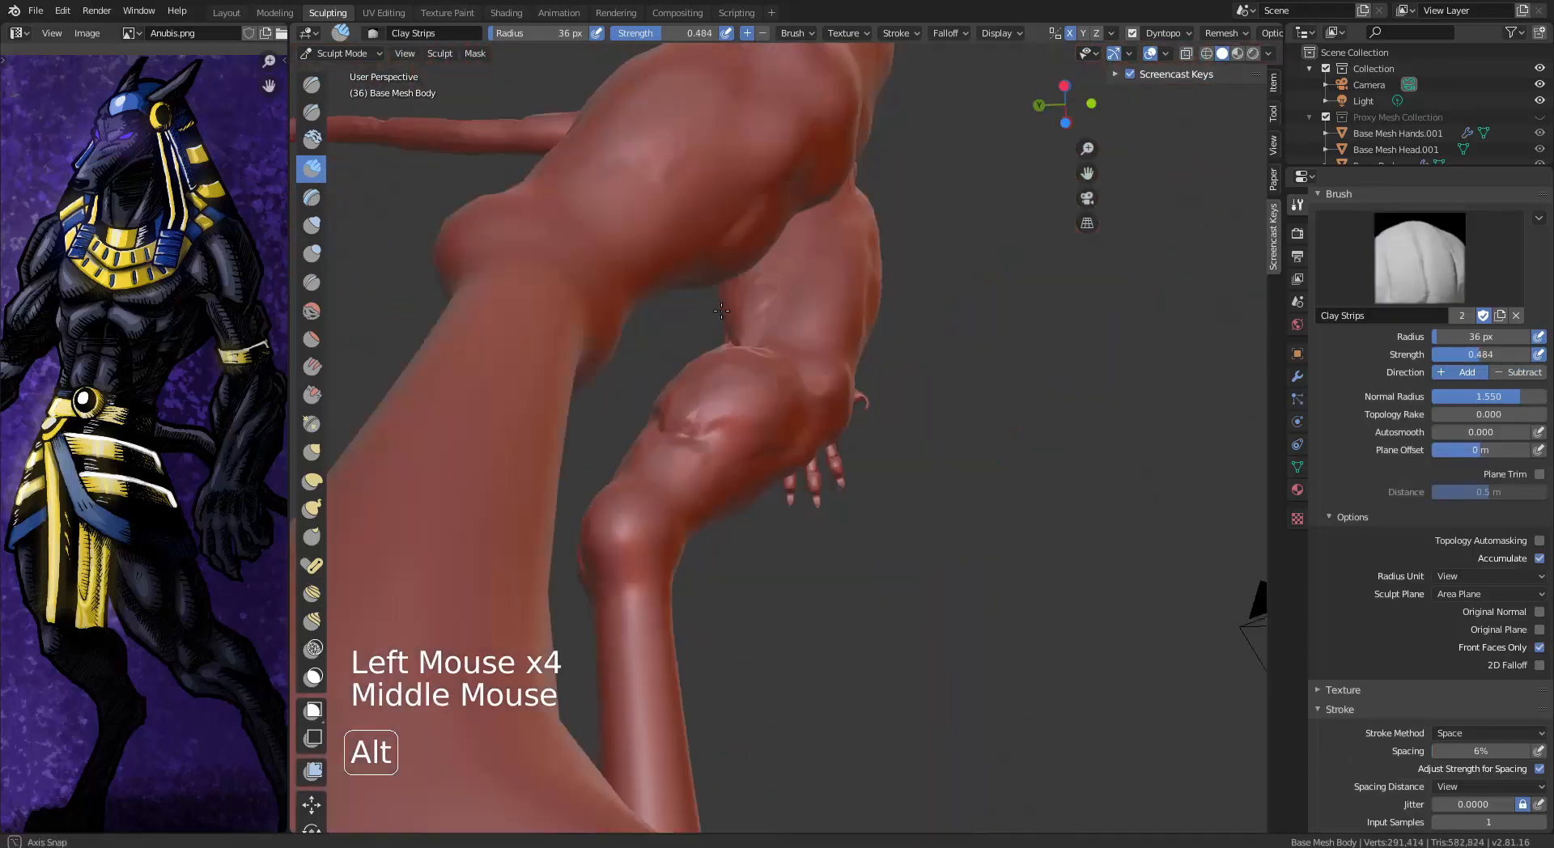
drag(688, 389, 659, 410)
mouse_move(659, 410)
middle_down()
mouse_move(868, 415)
mouse_move(858, 428)
middle_up()
drag(685, 409, 694, 367)
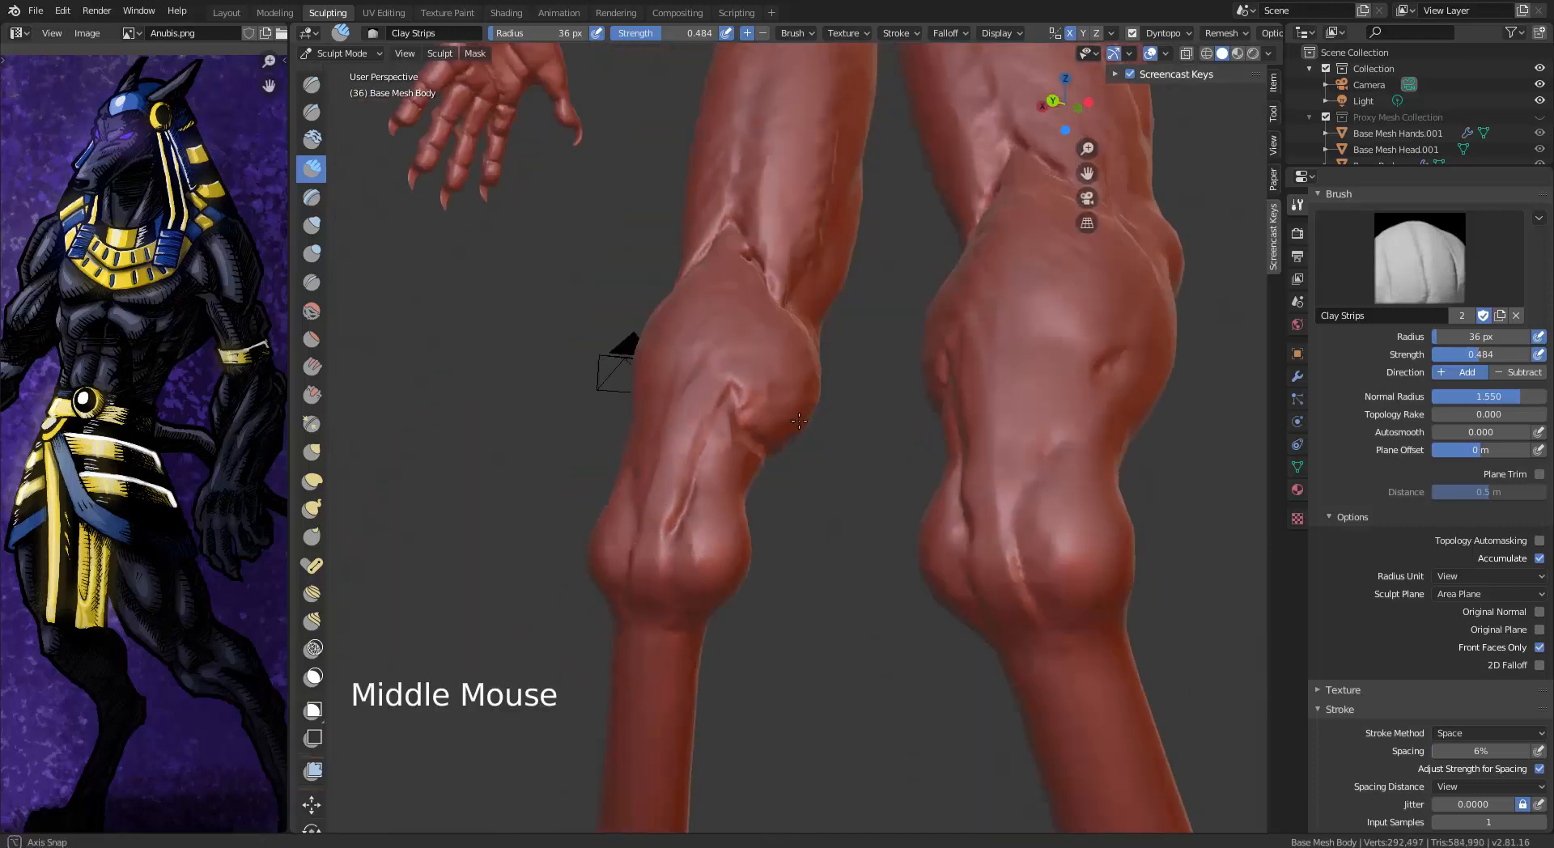
Smooth the new clay on the inner calf and around its lower edge
middle_drag(799, 421, 809, 445)
shift+drag(728, 396, 704, 423)
middle_drag(777, 453, 716, 461)
shift+drag(720, 462, 735, 492)
middle_drag(735, 492, 914, 470)
shift+drag(761, 429, 781, 461)
middle_drag(781, 461, 647, 421)
shift+drag(728, 405, 817, 400)
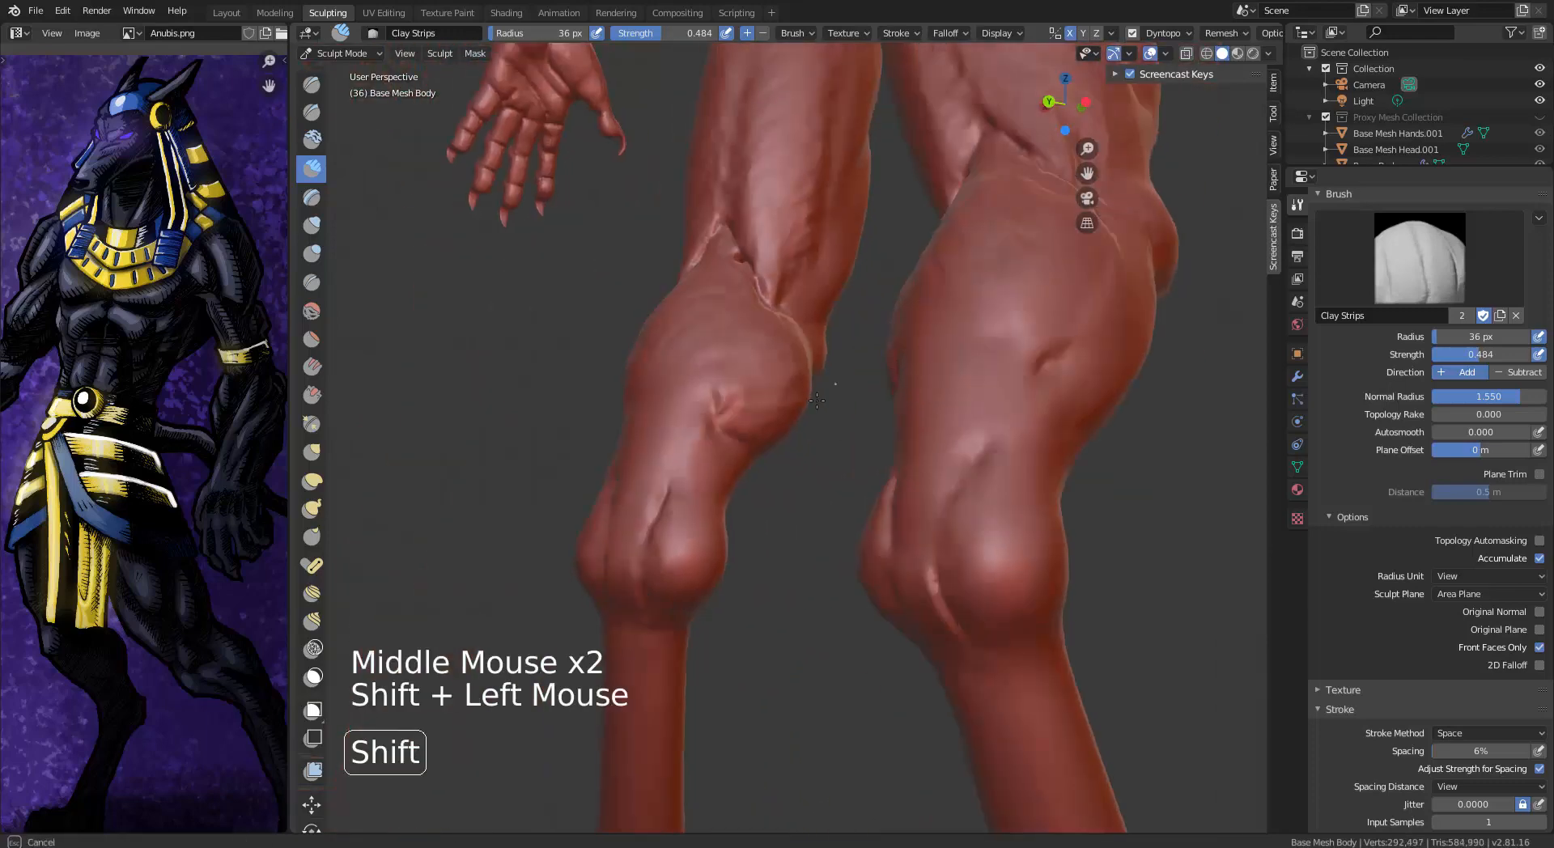
middle_drag(793, 356, 849, 373)
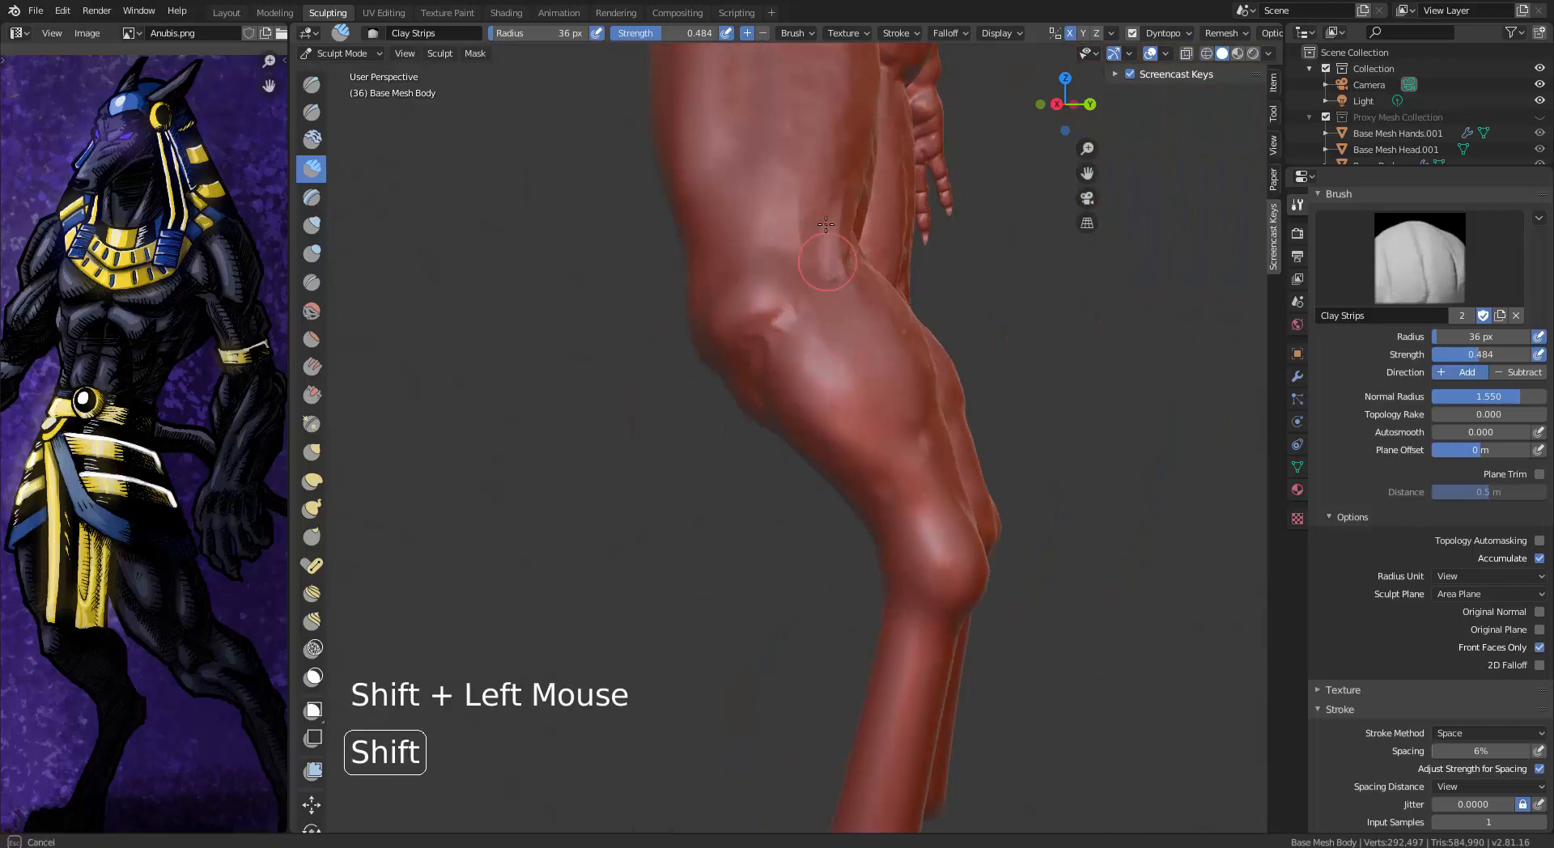
Smooth the outer knee area, the side of the calf and the lower hamstring
shift+drag(825, 224, 827, 259)
middle_drag(827, 259, 688, 283)
shift+drag(777, 324, 781, 275)
mouse_move(781, 275)
shift+middle_down()
mouse_move(777, 229)
mouse_move(794, 348)
shift+middle_up()
shift+drag(821, 550, 805, 595)
middle_drag(806, 486, 688, 421)
shift+drag(725, 341, 716, 378)
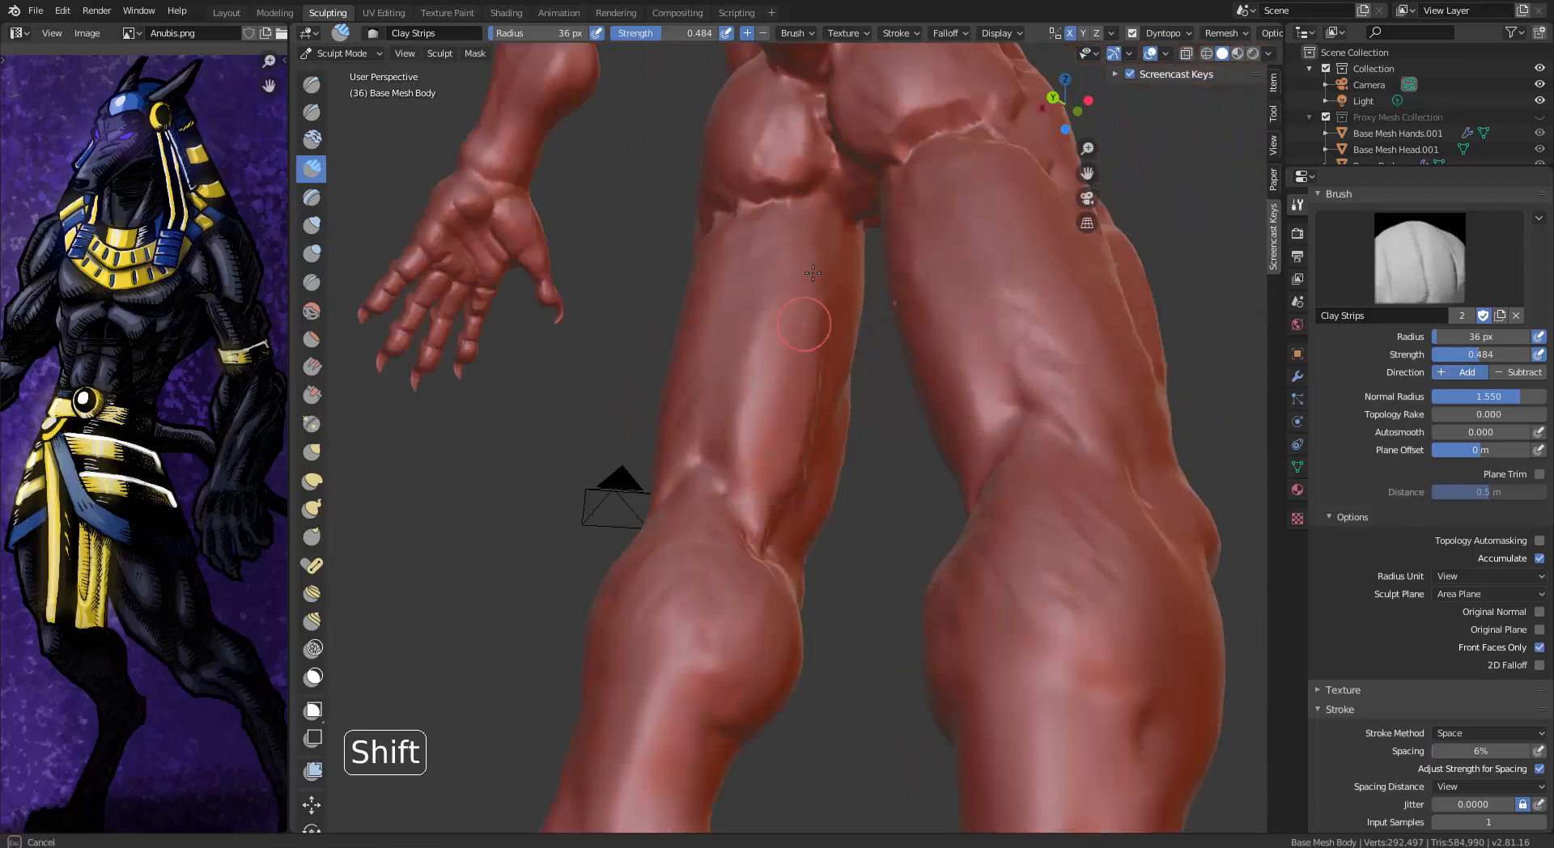
Smooth the crease below the glutes, the back of the thigh and the upper calf
middle_drag(813, 273, 870, 295)
shift+drag(821, 194, 773, 191)
middle_drag(772, 191, 890, 194)
shift+drag(862, 178, 809, 158)
middle_drag(842, 170, 720, 182)
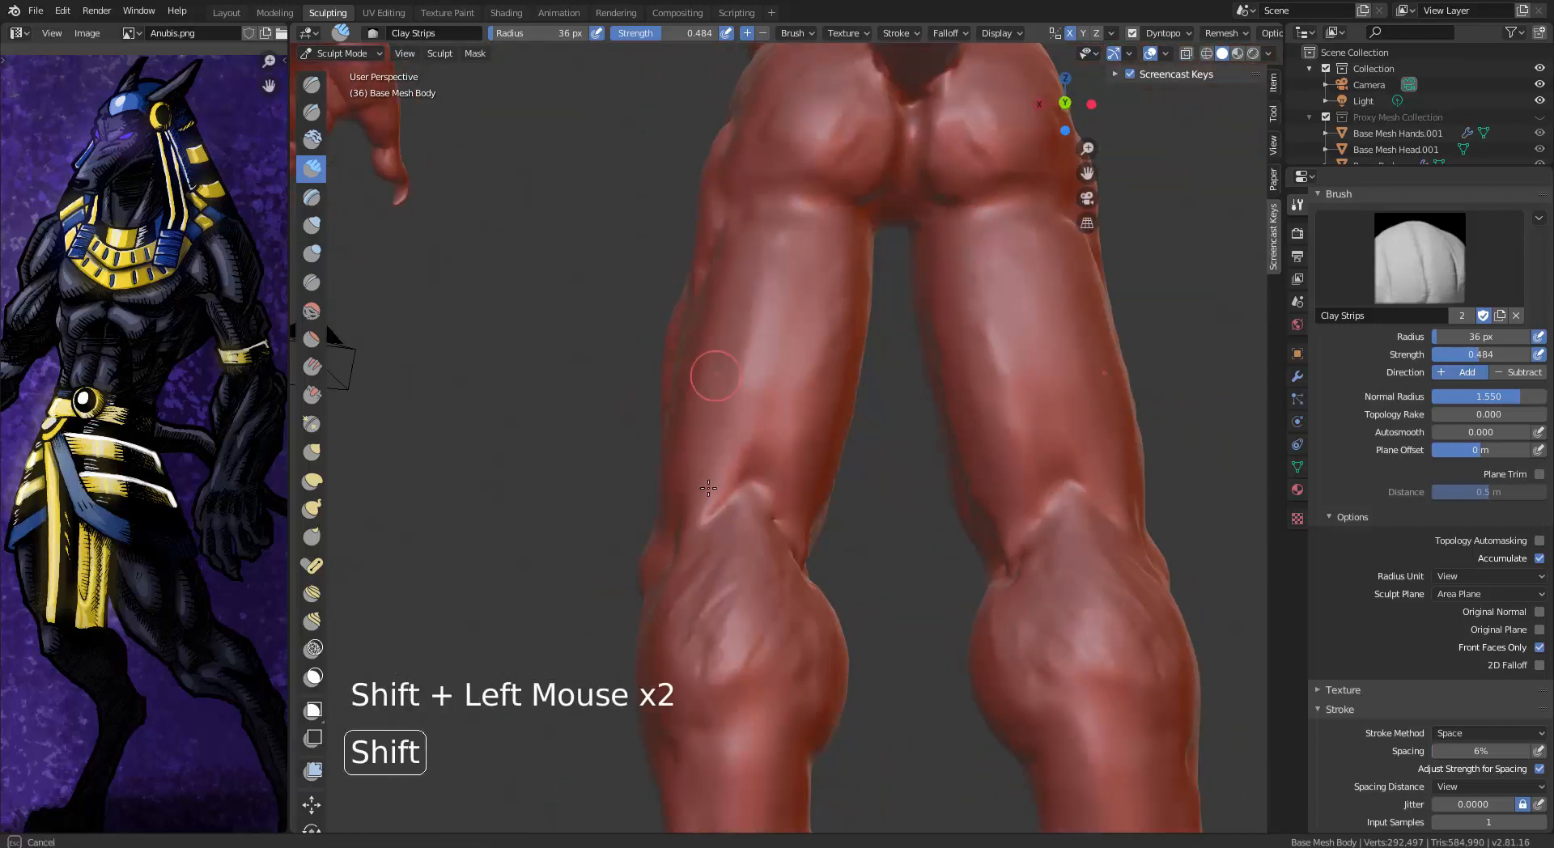
shift+drag(708, 488, 712, 595)
middle_drag(728, 550, 684, 558)
shift+drag(756, 583, 740, 440)
shift+drag(752, 557, 755, 567)
middle_drag(754, 566, 778, 551)
middle_drag(779, 550, 754, 538)
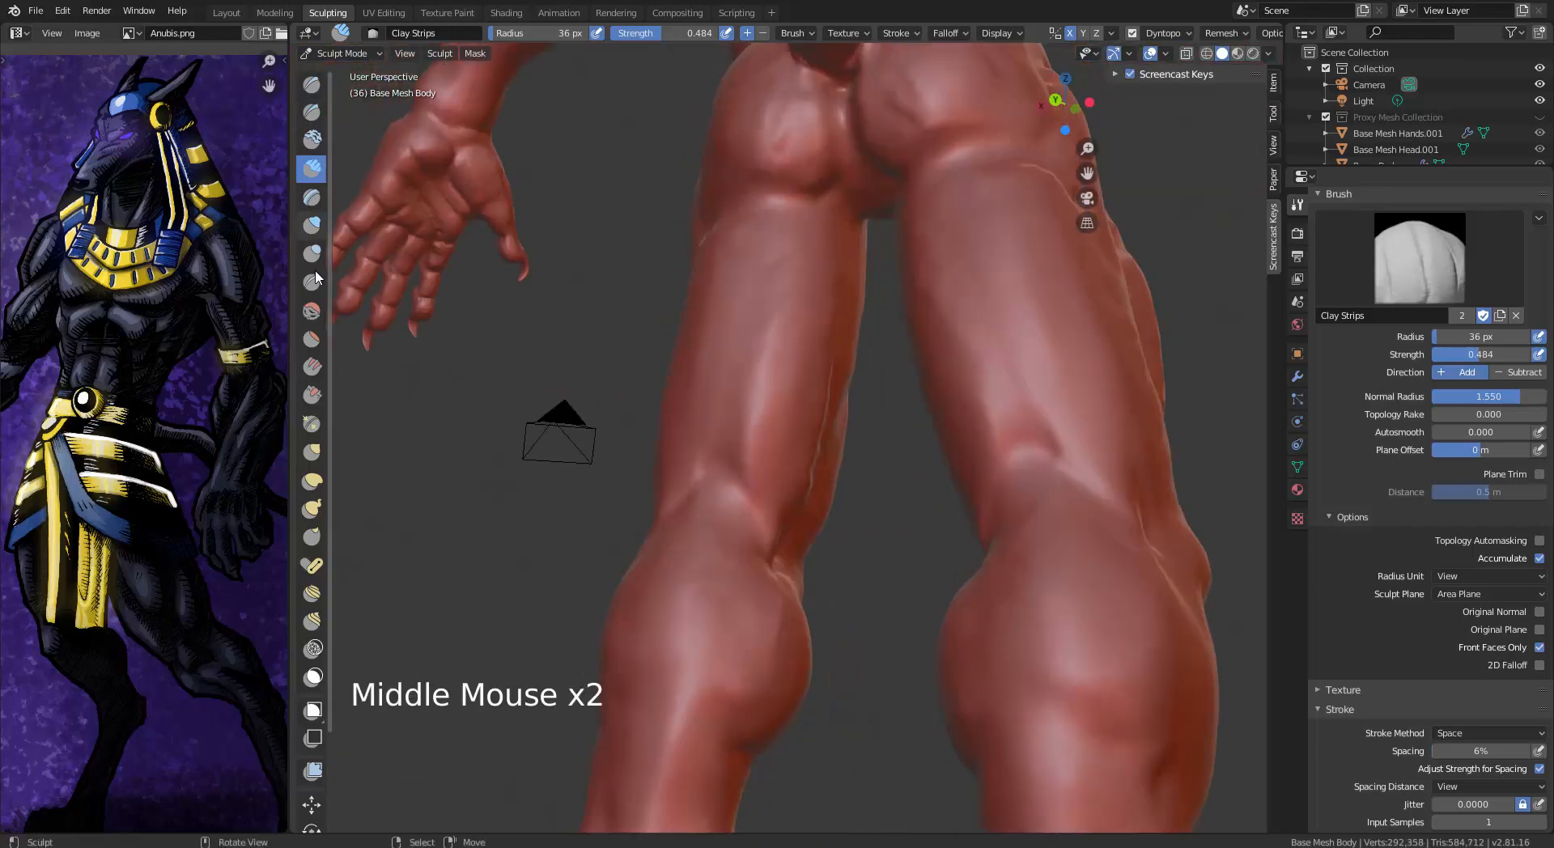
Carve the hamstring separation lines down the back of the thigh with the Draw brush in subtract mode
click(312, 84)
ctrl+middle_drag(728, 480, 753, 506)
middle_drag(752, 506, 792, 525)
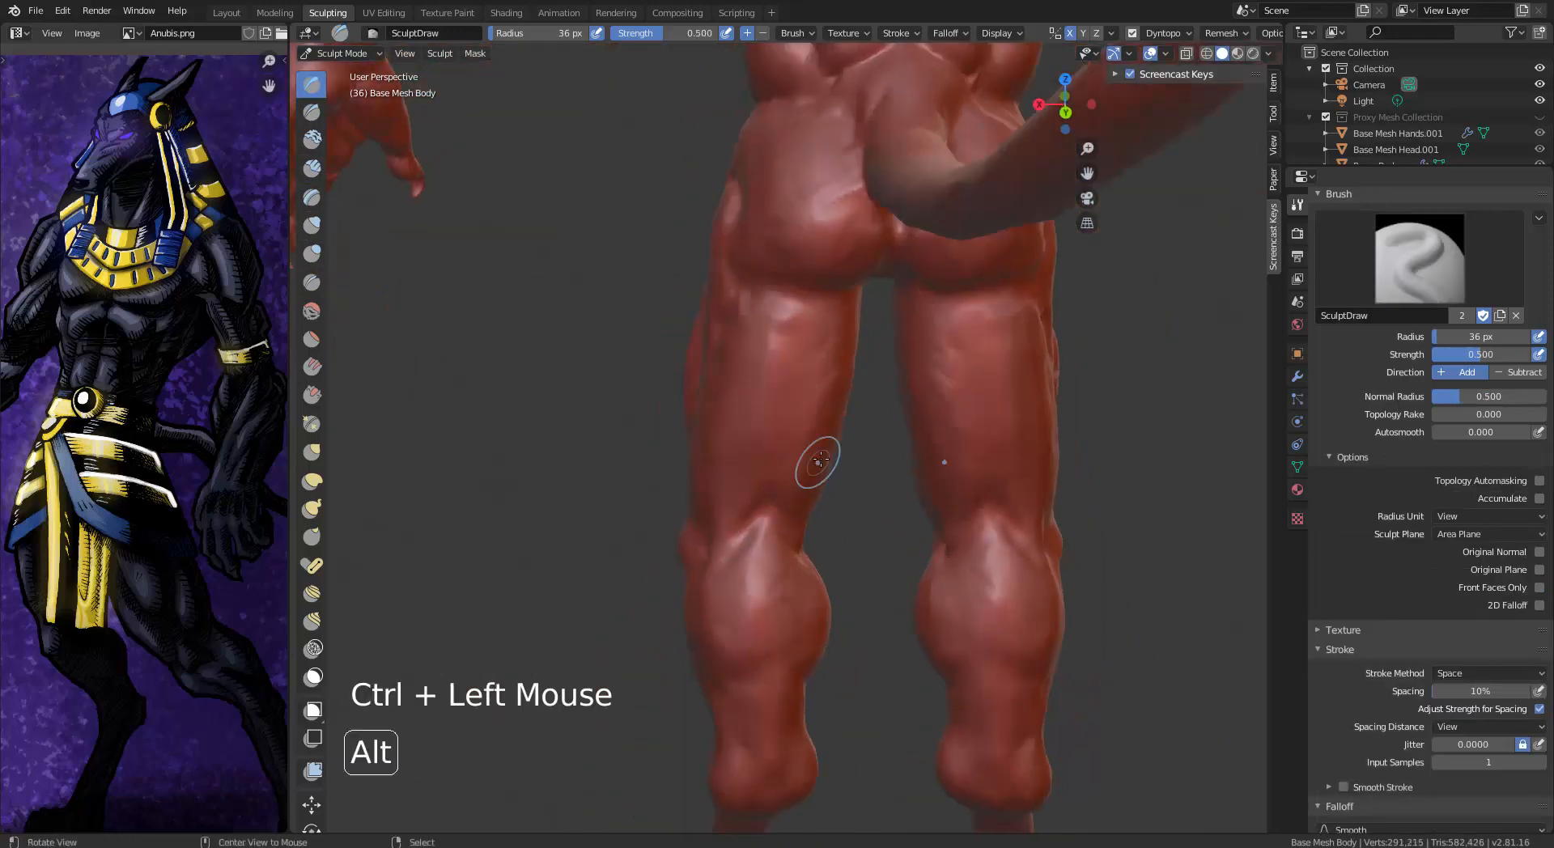
middle_drag(821, 460, 784, 457)
ctrl+drag(746, 453, 736, 493)
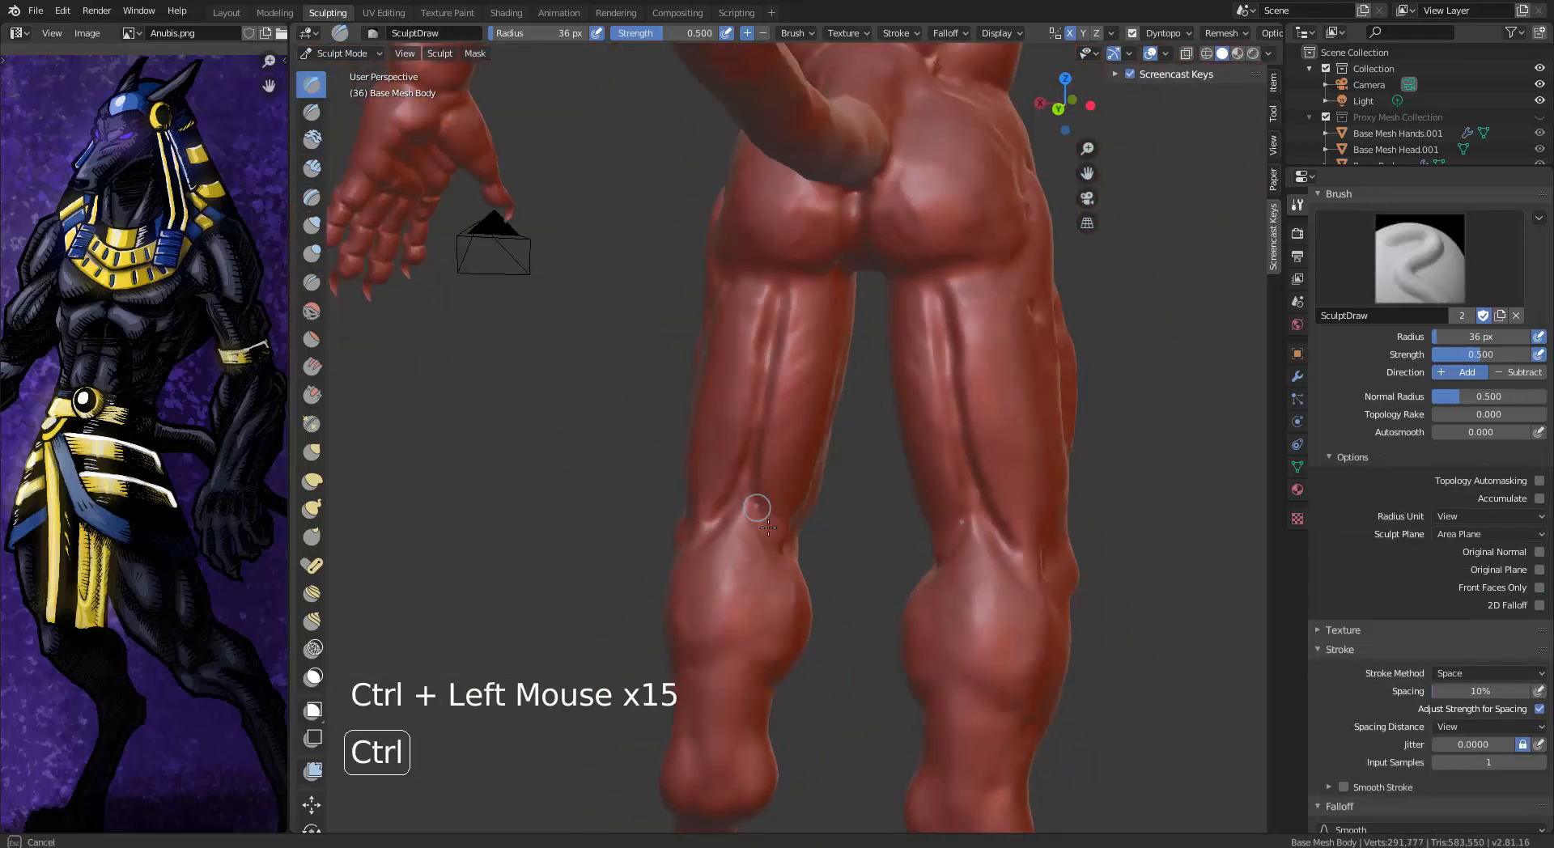
middle_drag(768, 528, 800, 527)
Carve grooves along the outer back of the knee and down the side of the calf with the Draw brush
middle_drag(785, 528, 812, 534)
ctrl+drag(816, 522, 827, 548)
middle_drag(827, 542, 859, 518)
ctrl+drag(846, 492, 840, 514)
middle_drag(838, 514, 858, 504)
ctrl+drag(855, 503, 856, 535)
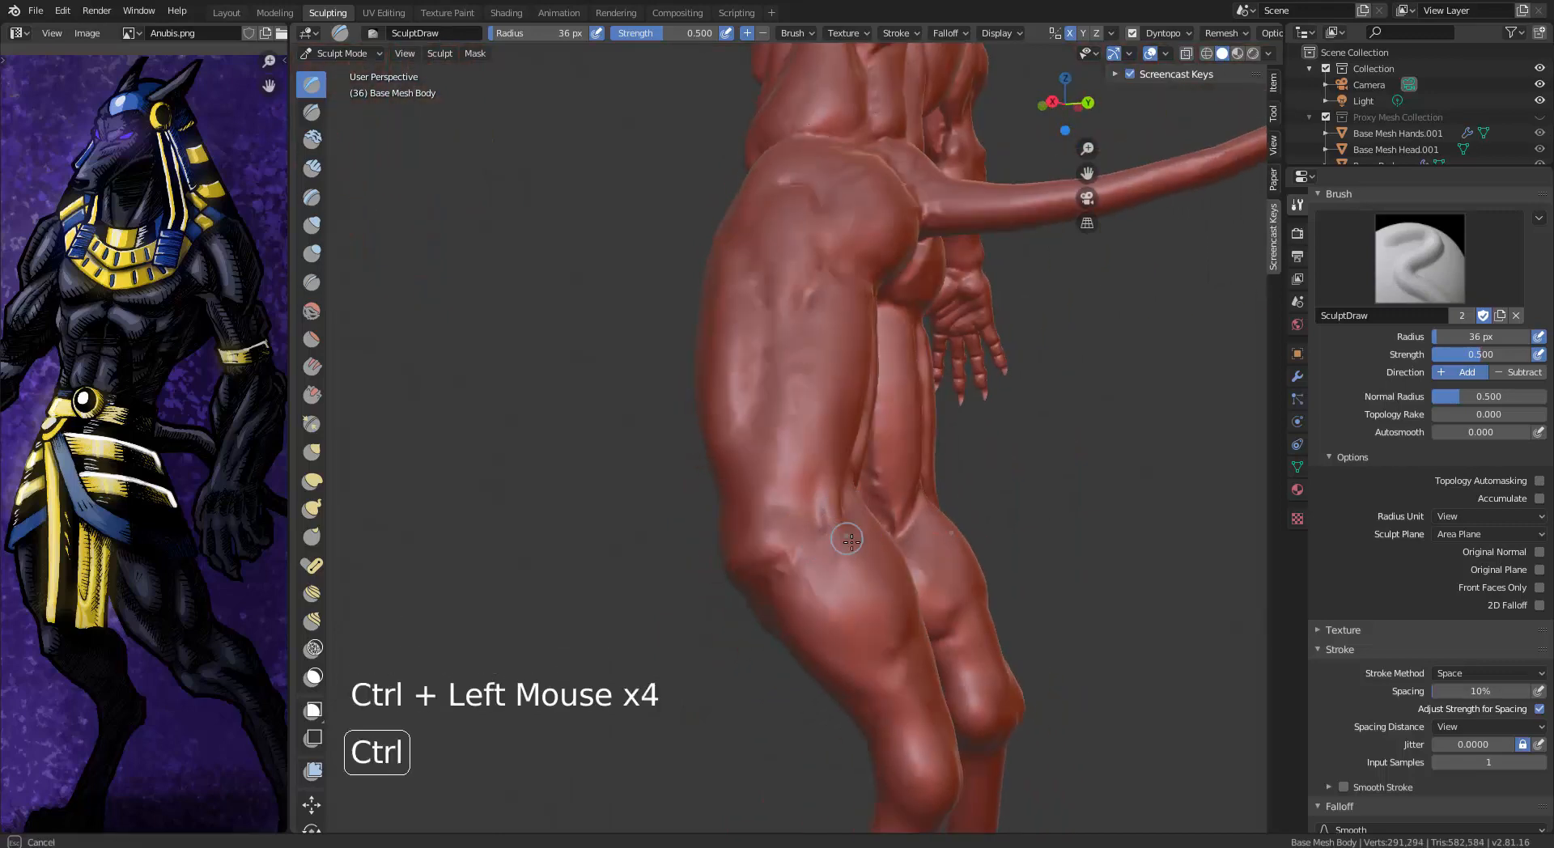
ctrl+drag(901, 672, 913, 712)
Smooth the calf, then carve a fine line behind the knee with the Draw brush at a 13 px radius
middle_drag(898, 664, 753, 647)
mouse_move(739, 644)
shift+mouse_down()
mouse_move(733, 672)
mouse_move(716, 631)
shift+mouse_up()
mouse_move(729, 636)
middle_down()
mouse_move(858, 640)
mouse_move(794, 647)
middle_up()
shift+drag(802, 693, 786, 612)
middle_drag(787, 612, 819, 519)
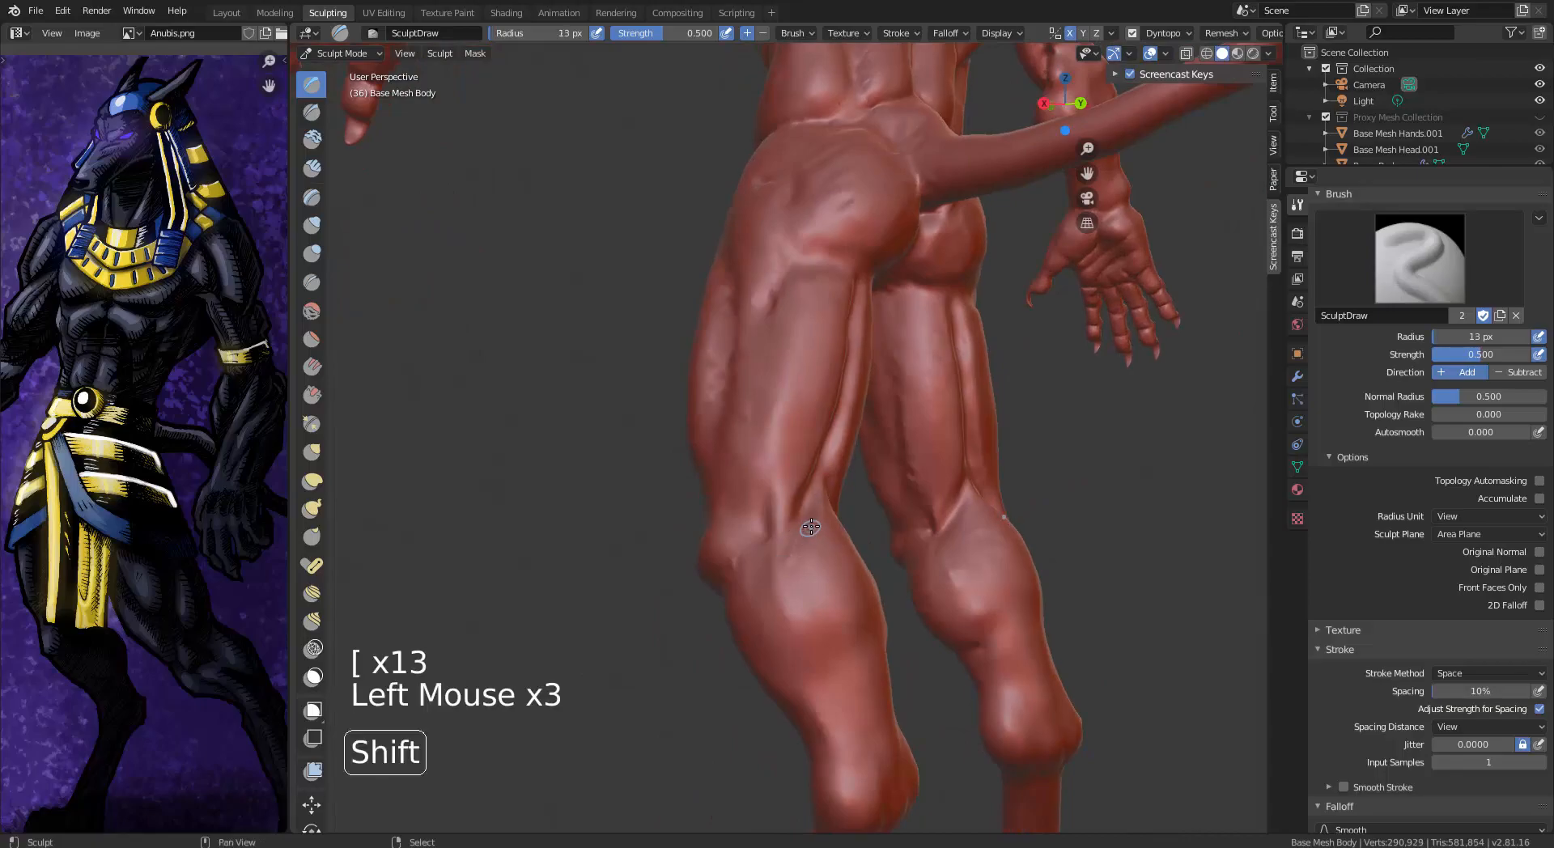
ctrl+drag(810, 527, 797, 558)
mouse_move(834, 631)
ctrl+middle_down()
mouse_move(865, 599)
mouse_move(696, 579)
ctrl+middle_up()
Check the leg reference and add shin volume on the front of the lower leg with Clay Strips at 28 px
key(alt+Tab)
key(alt+Tab)
ctrl+middle_drag(696, 578, 697, 603)
mouse_move(697, 602)
shift+middle_down()
mouse_move(700, 583)
mouse_move(700, 616)
mouse_move(688, 594)
shift+middle_up()
key(alt+Tab)
key(alt+Tab)
click(313, 169)
ctrl+middle_drag(732, 470, 732, 433)
shift+middle_drag(733, 433, 737, 400)
middle_drag(736, 401, 723, 376)
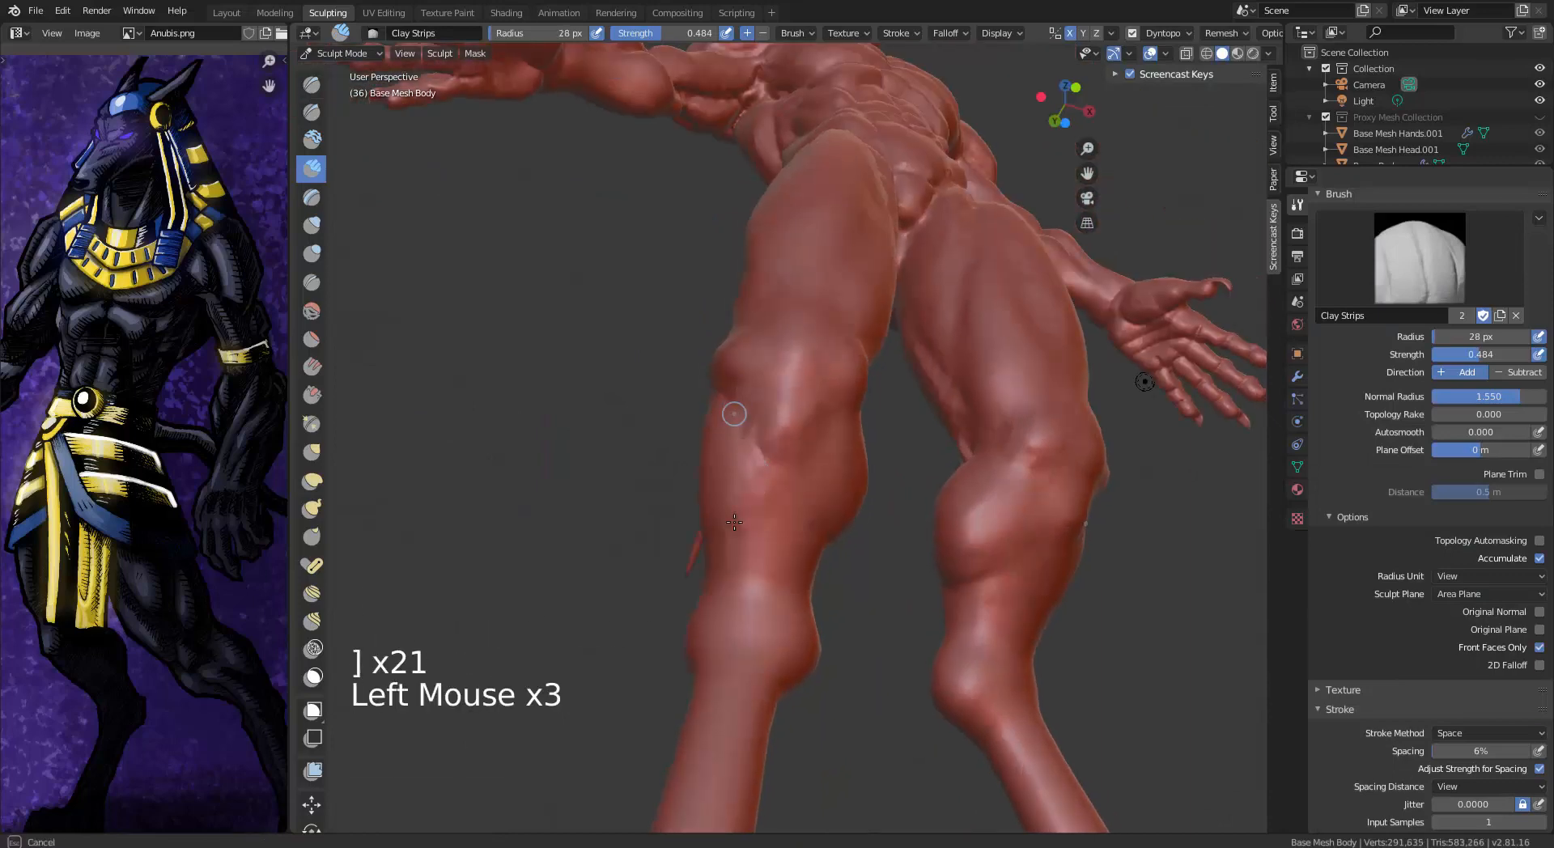
drag(742, 529, 738, 558)
mouse_move(748, 502)
middle_down()
mouse_move(857, 454)
mouse_move(810, 421)
middle_up()
Build up the long muscle along the side of the lower leg from below the knee towards the ankle
drag(797, 380, 802, 405)
middle_drag(802, 406, 769, 389)
middle_drag(769, 388, 752, 373)
mouse_move(752, 378)
mouse_down()
mouse_move(734, 443)
mouse_move(753, 400)
mouse_up()
middle_drag(776, 312, 824, 324)
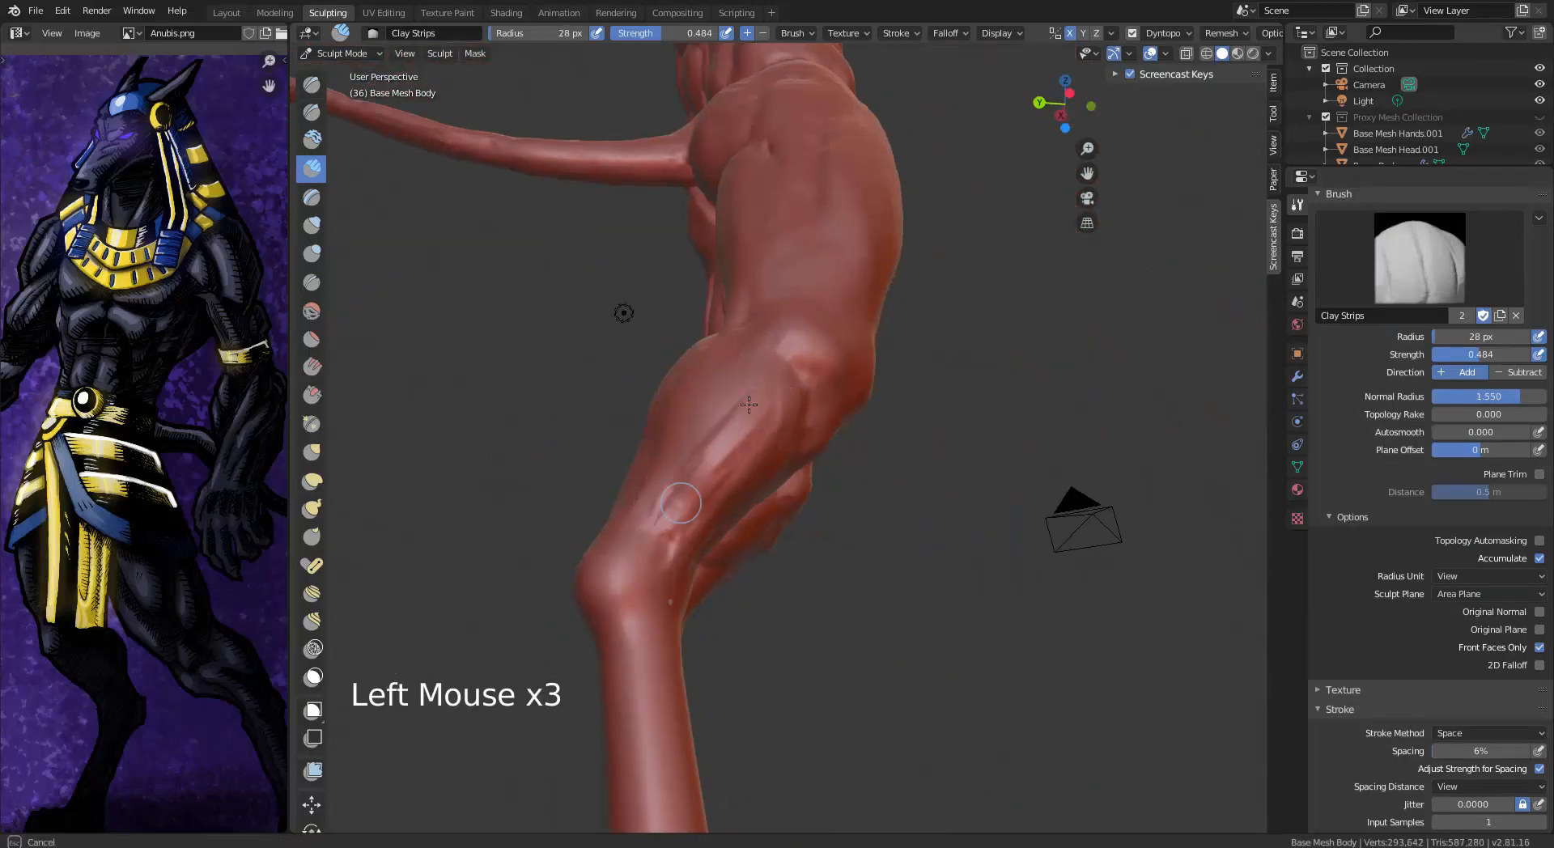
drag(727, 405, 647, 518)
Examine the sculpted body from the front and side, including the legs, torso, arms and head
mouse_move(688, 421)
alt+middle_down()
mouse_move(874, 308)
mouse_move(890, 340)
alt+middle_up()
scroll(884, 259, down, 5)
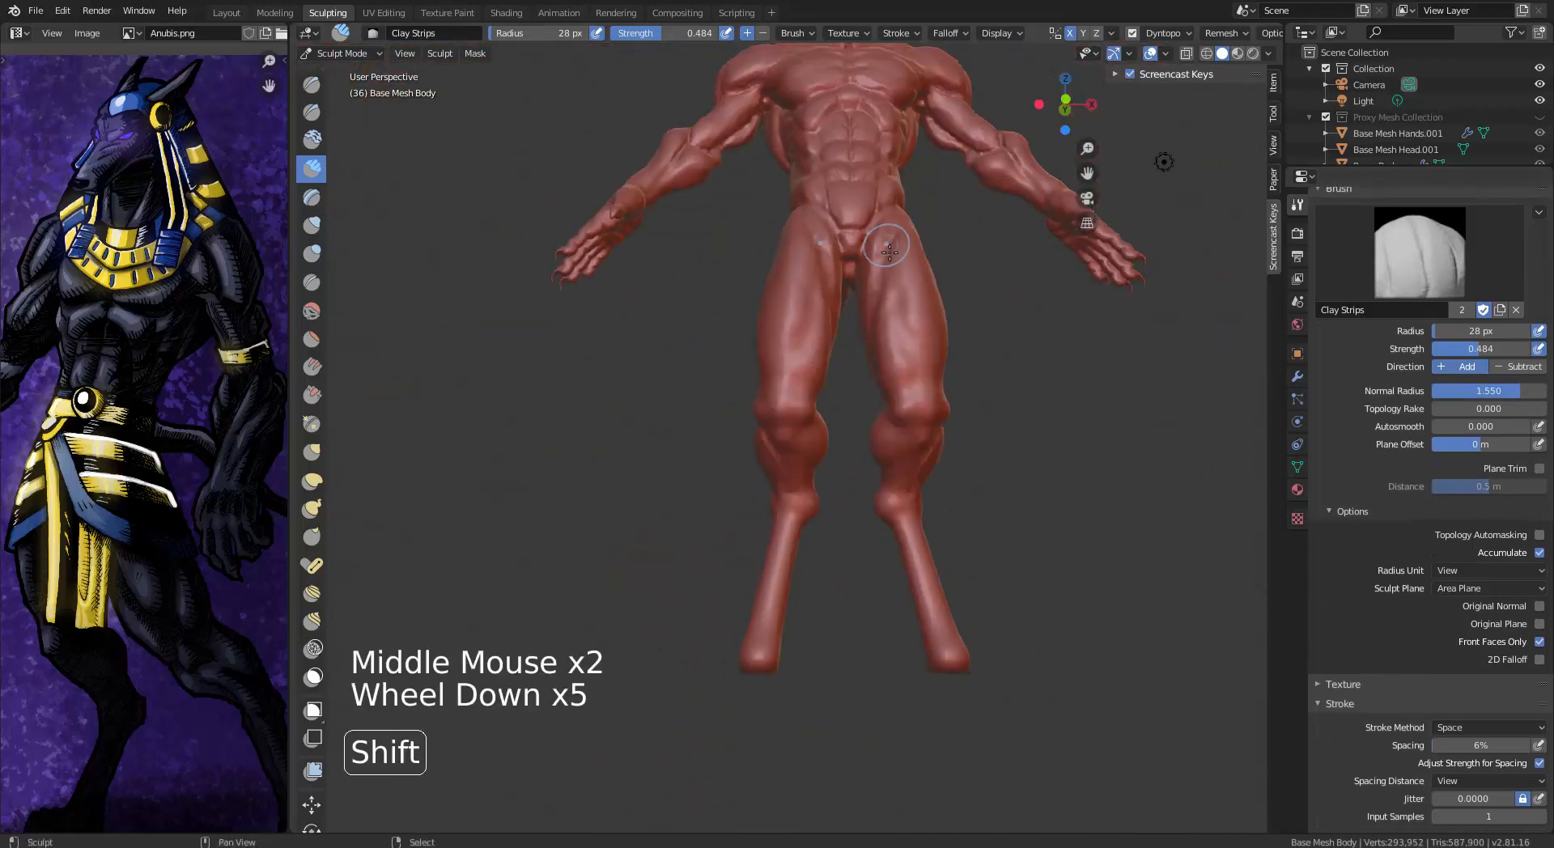
shift+middle_drag(885, 250, 931, 243)
alt+middle_drag(931, 243, 1028, 289)
shift+middle_drag(1042, 349, 923, 478)
middle_drag(1207, 149, 1150, 162)
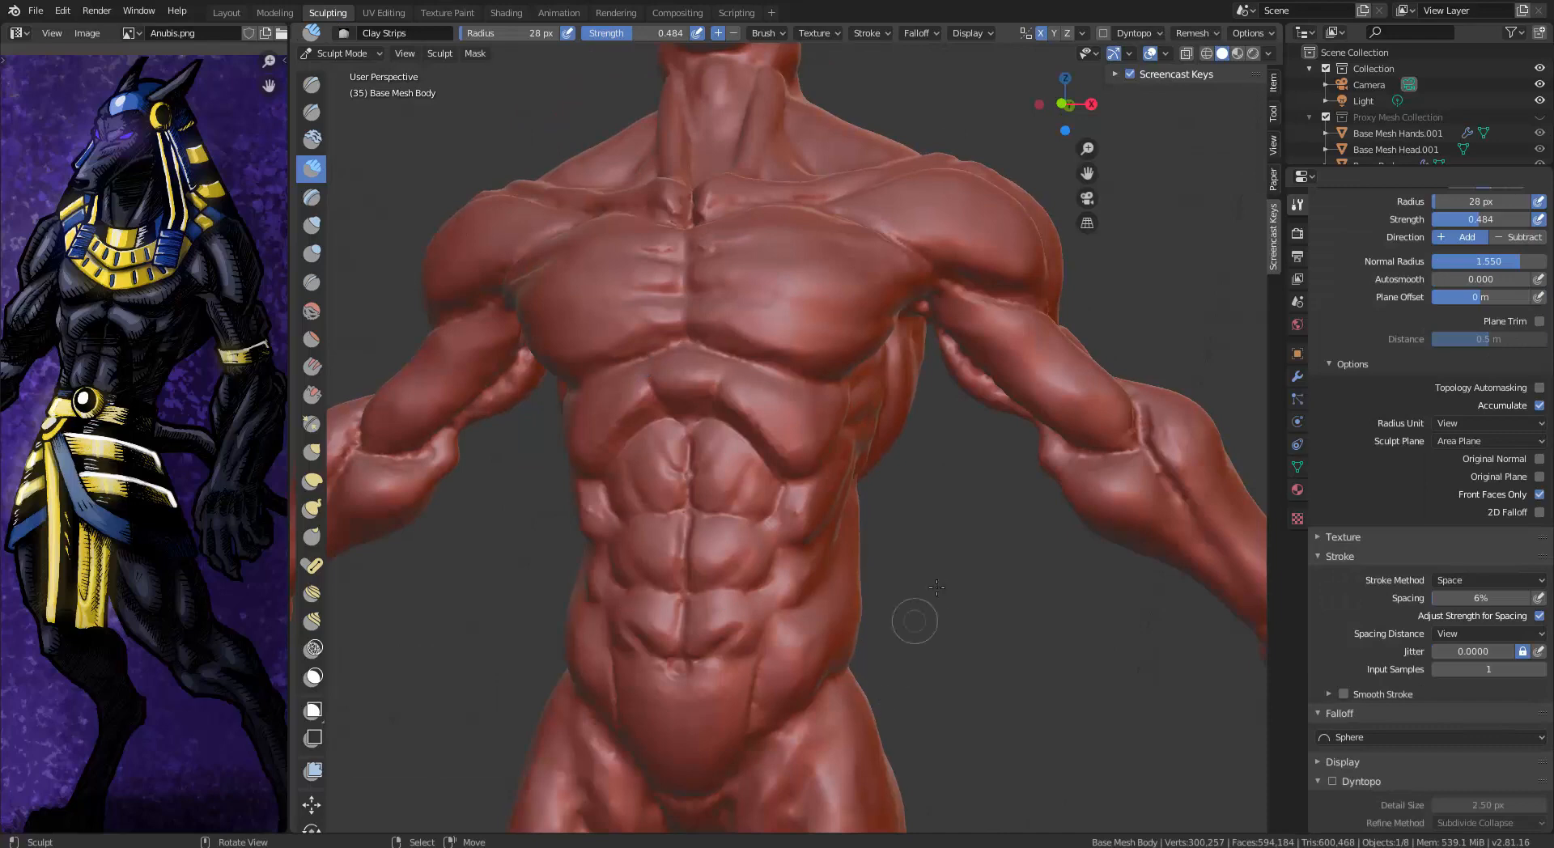
alt+middle_drag(936, 587, 826, 567)
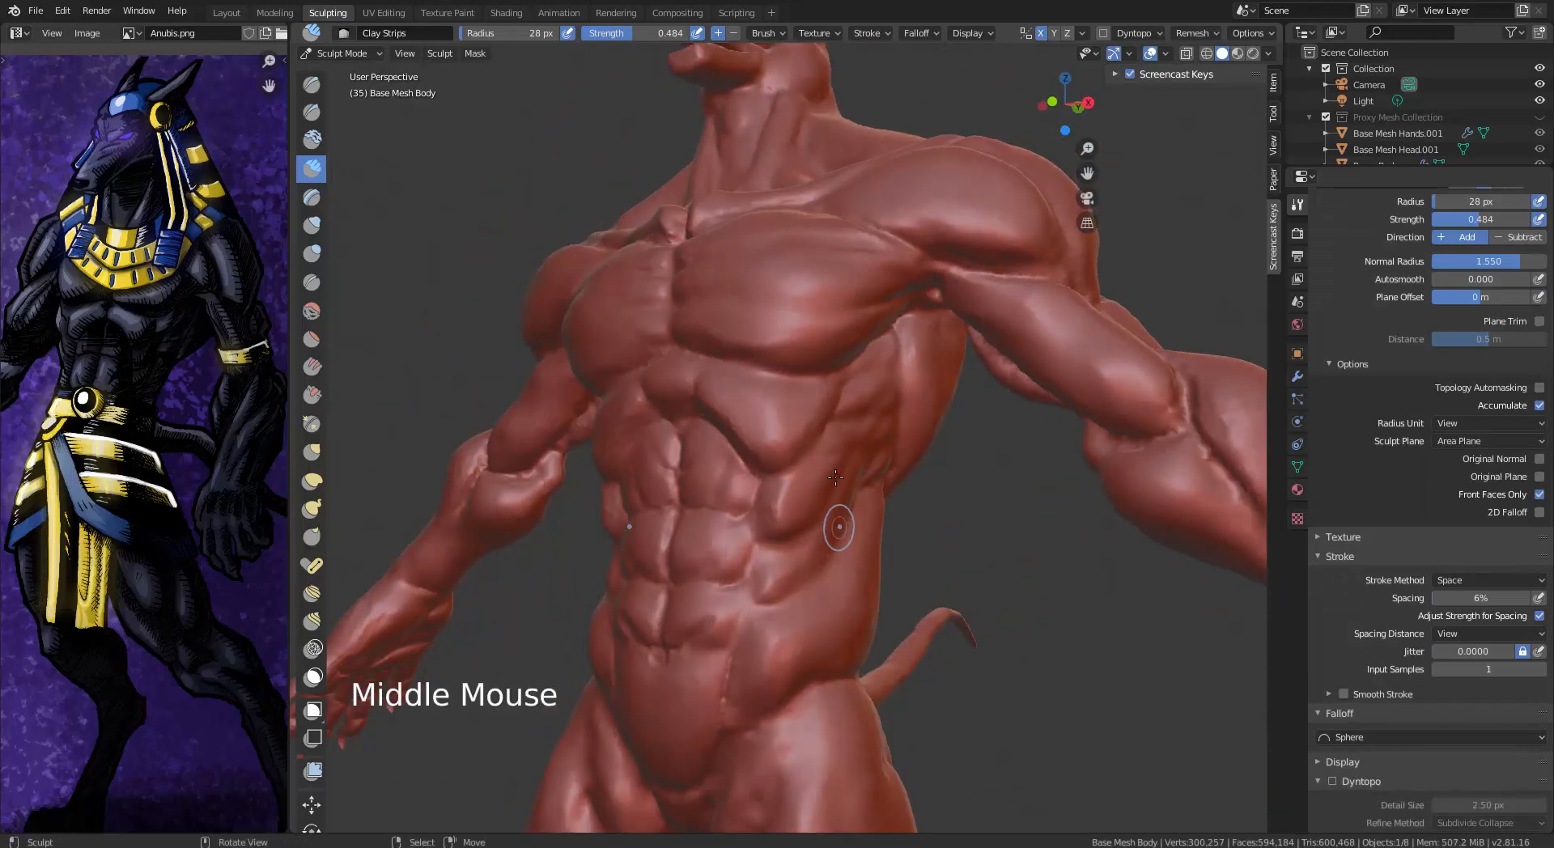
mouse_move(826, 508)
ctrl+middle_down()
mouse_move(815, 704)
mouse_move(874, 717)
mouse_move(886, 612)
ctrl+middle_up()
middle_drag(915, 539, 844, 572)
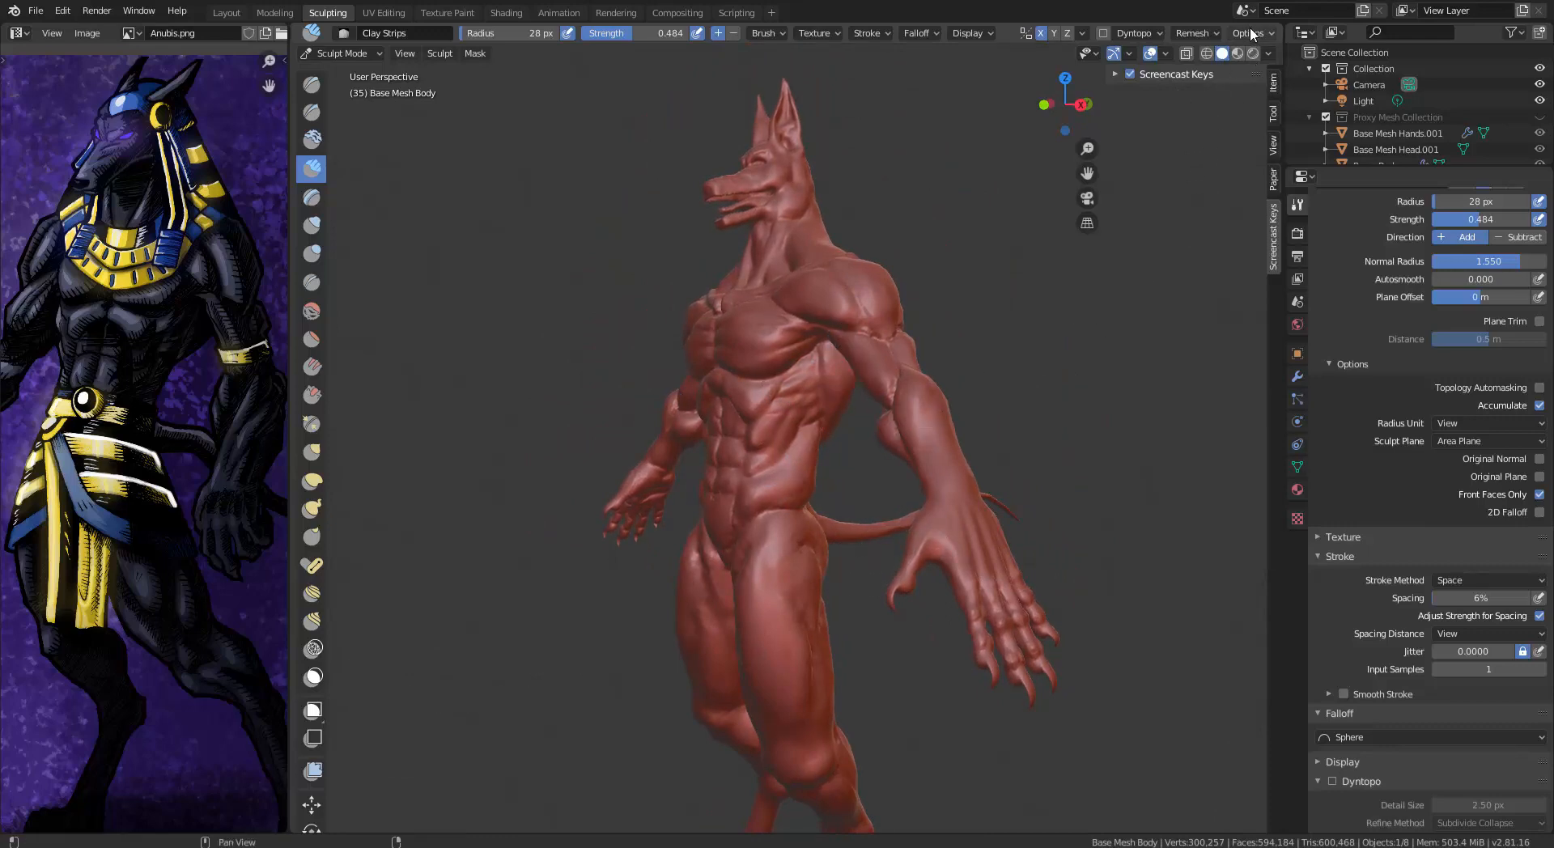
Enter a new voxel size in the remesh settings and voxel-remesh the body mesh
click(1198, 33)
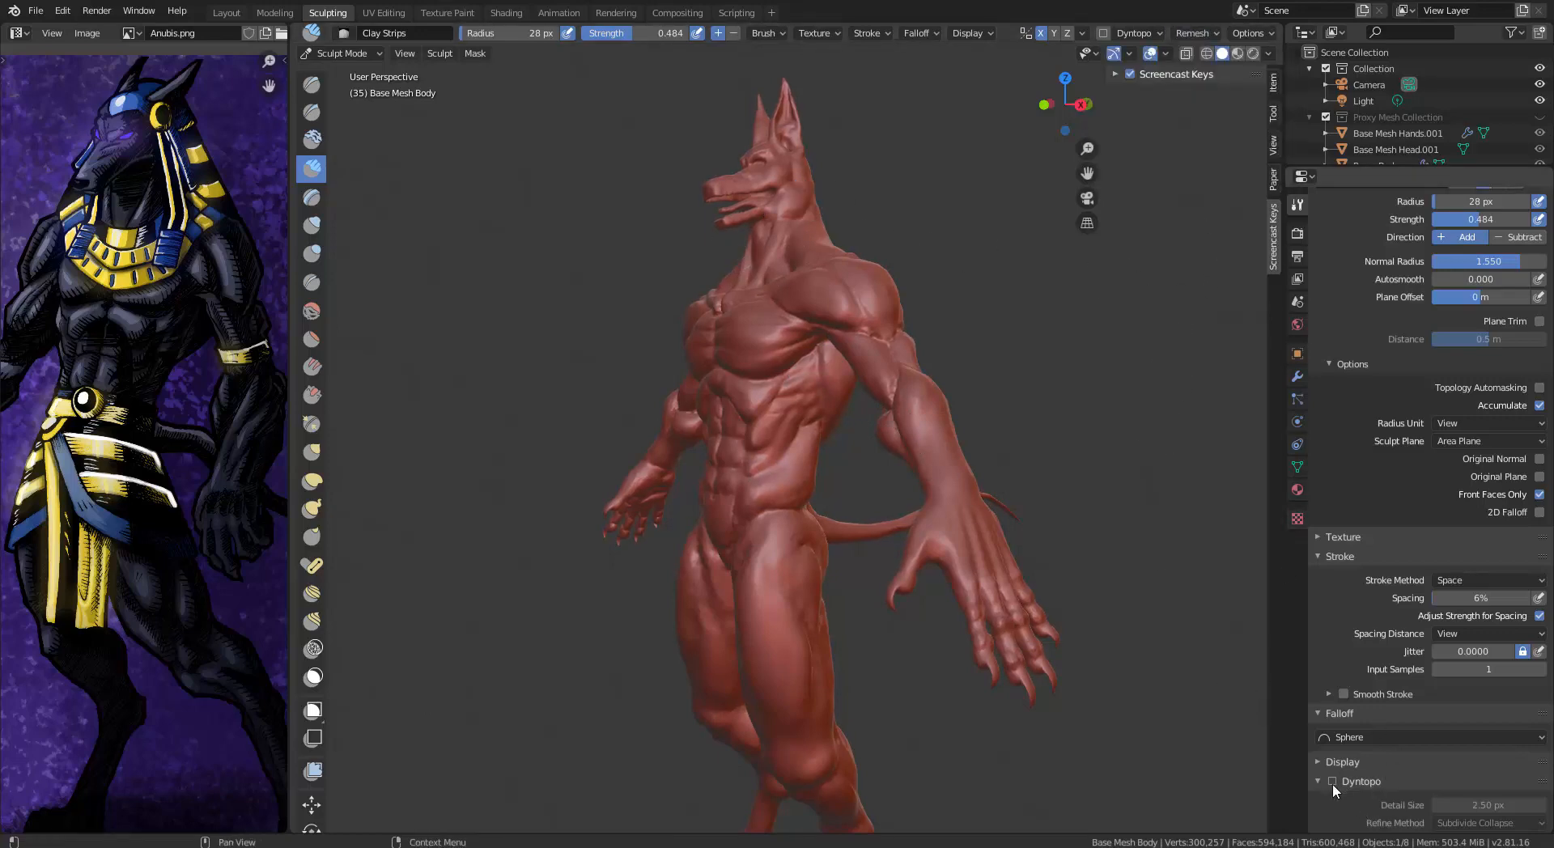
click(1247, 33)
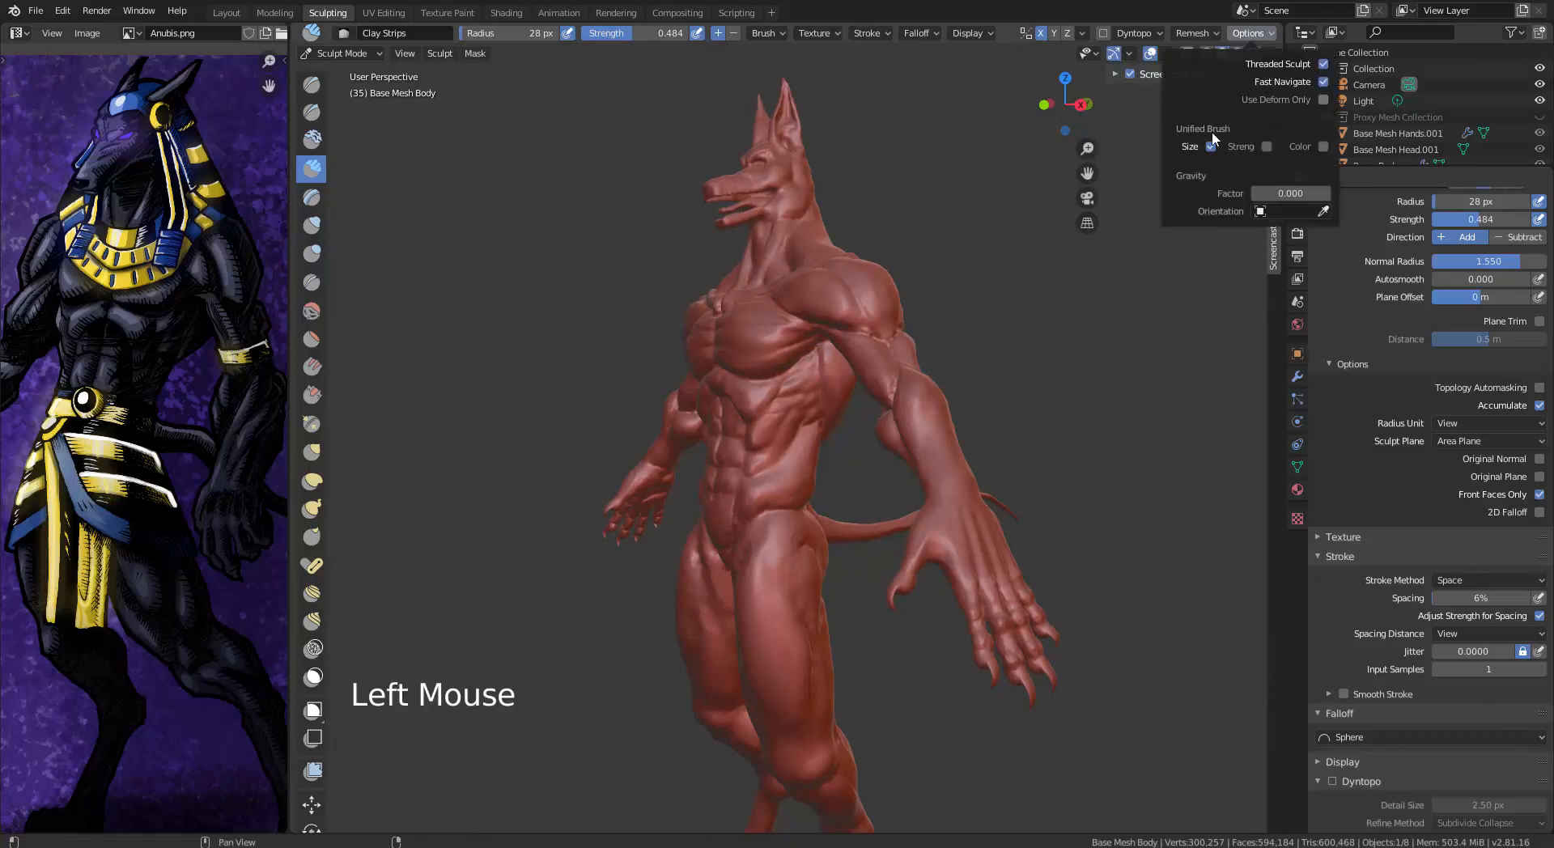
click(1193, 34)
click(1219, 64)
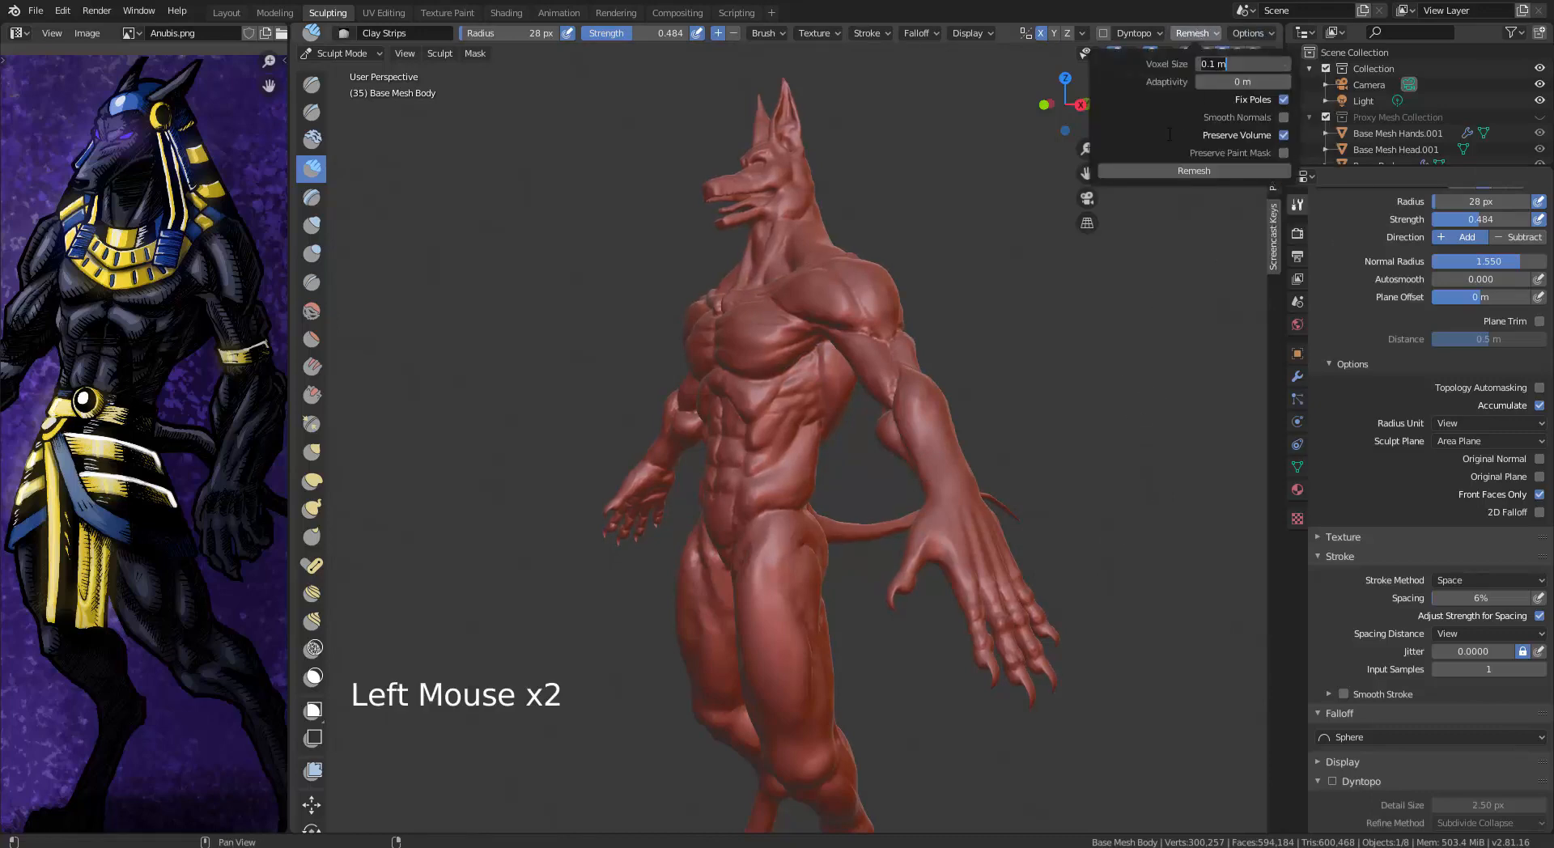
text(.)
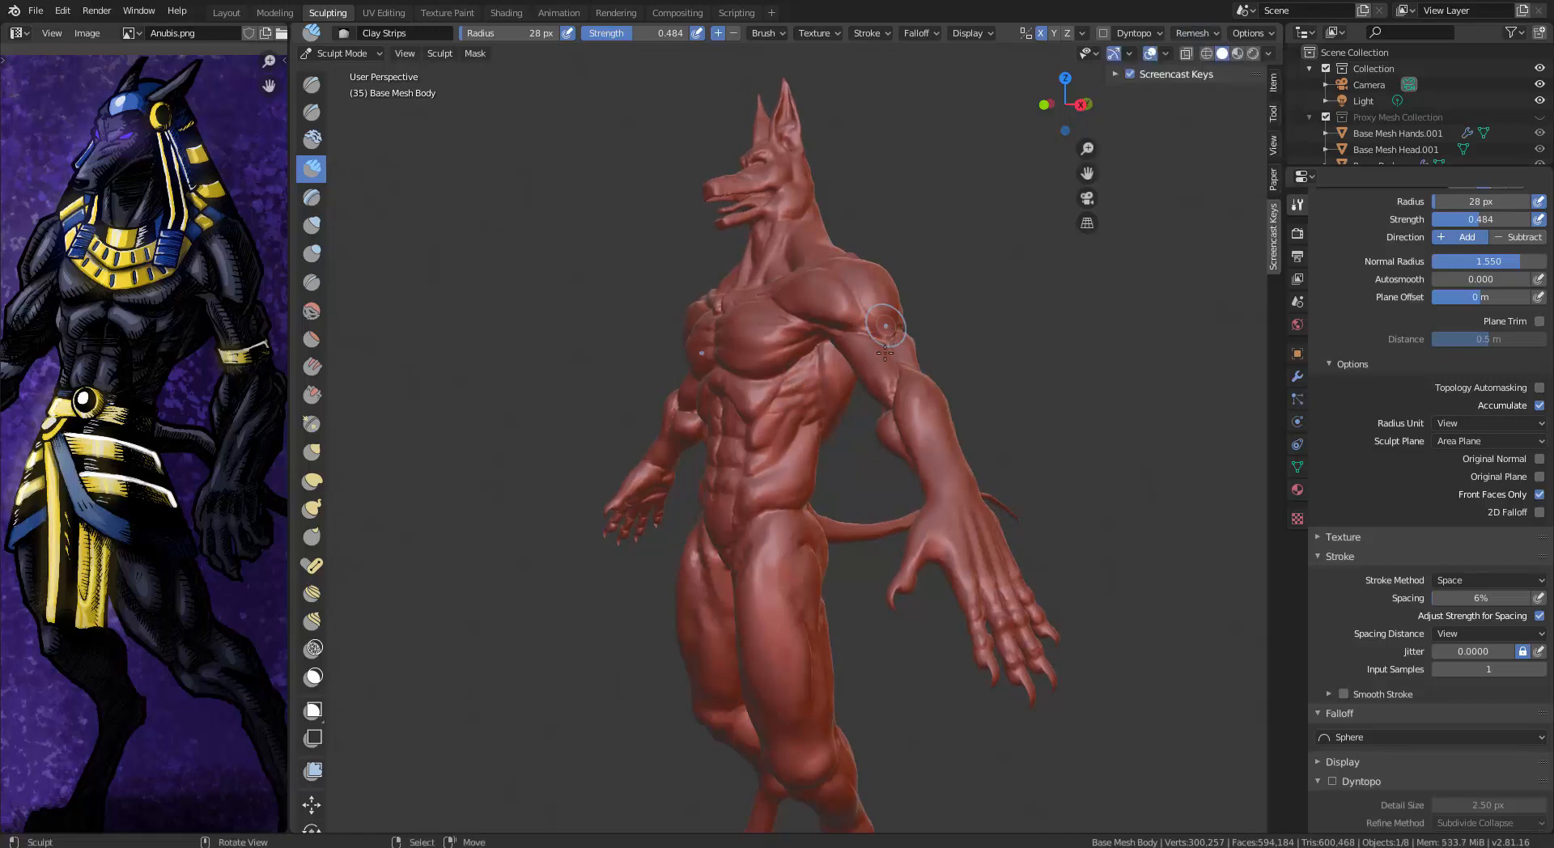
click(1193, 33)
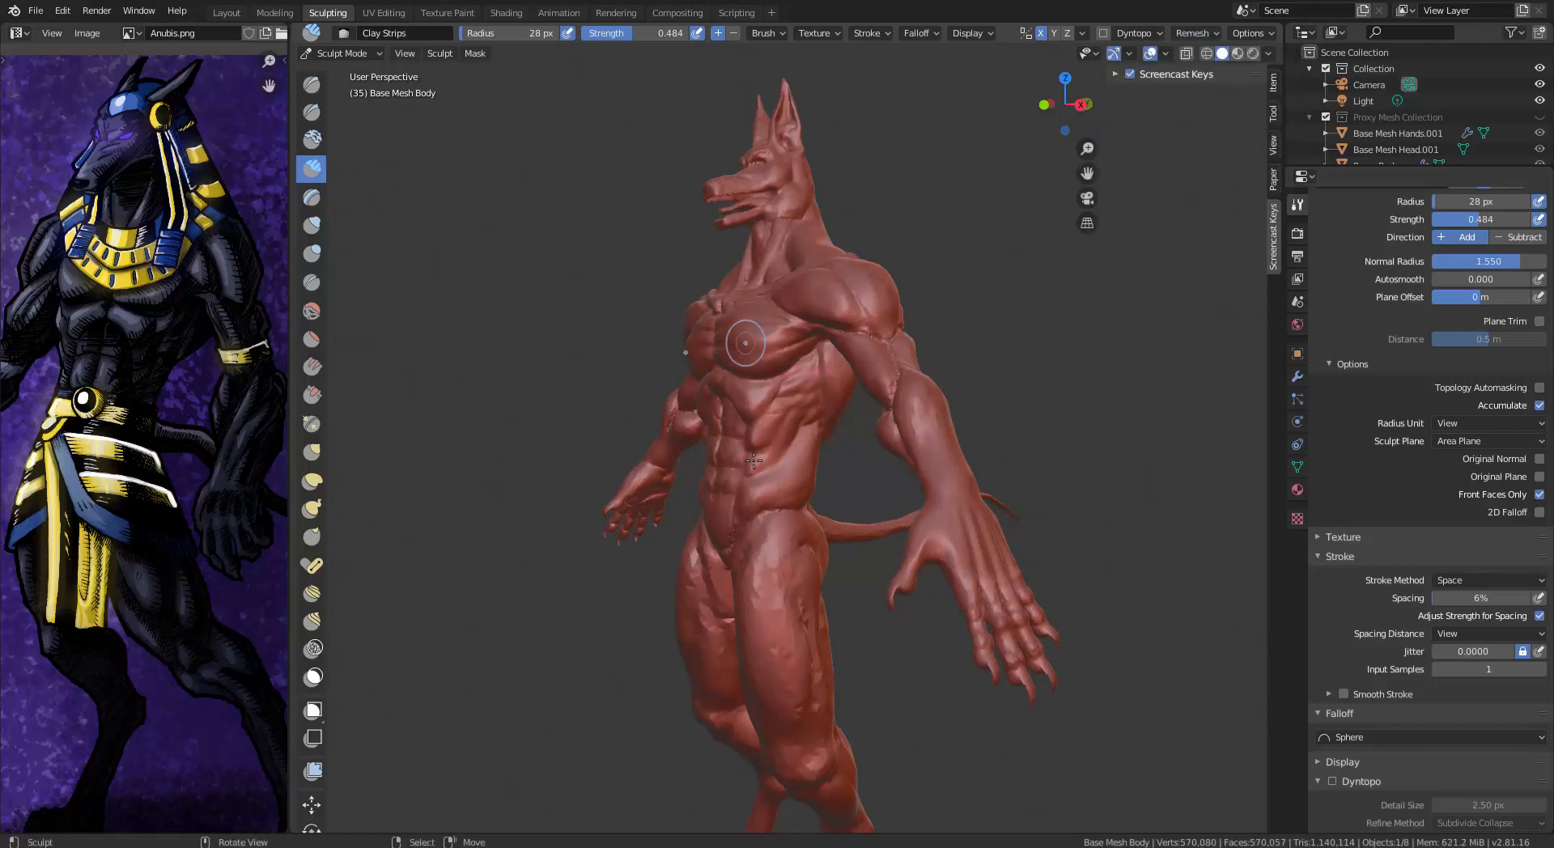
Inspect the remeshed chest surface up close and enable Dyntopo on the body
alt+middle_drag(729, 445, 827, 476)
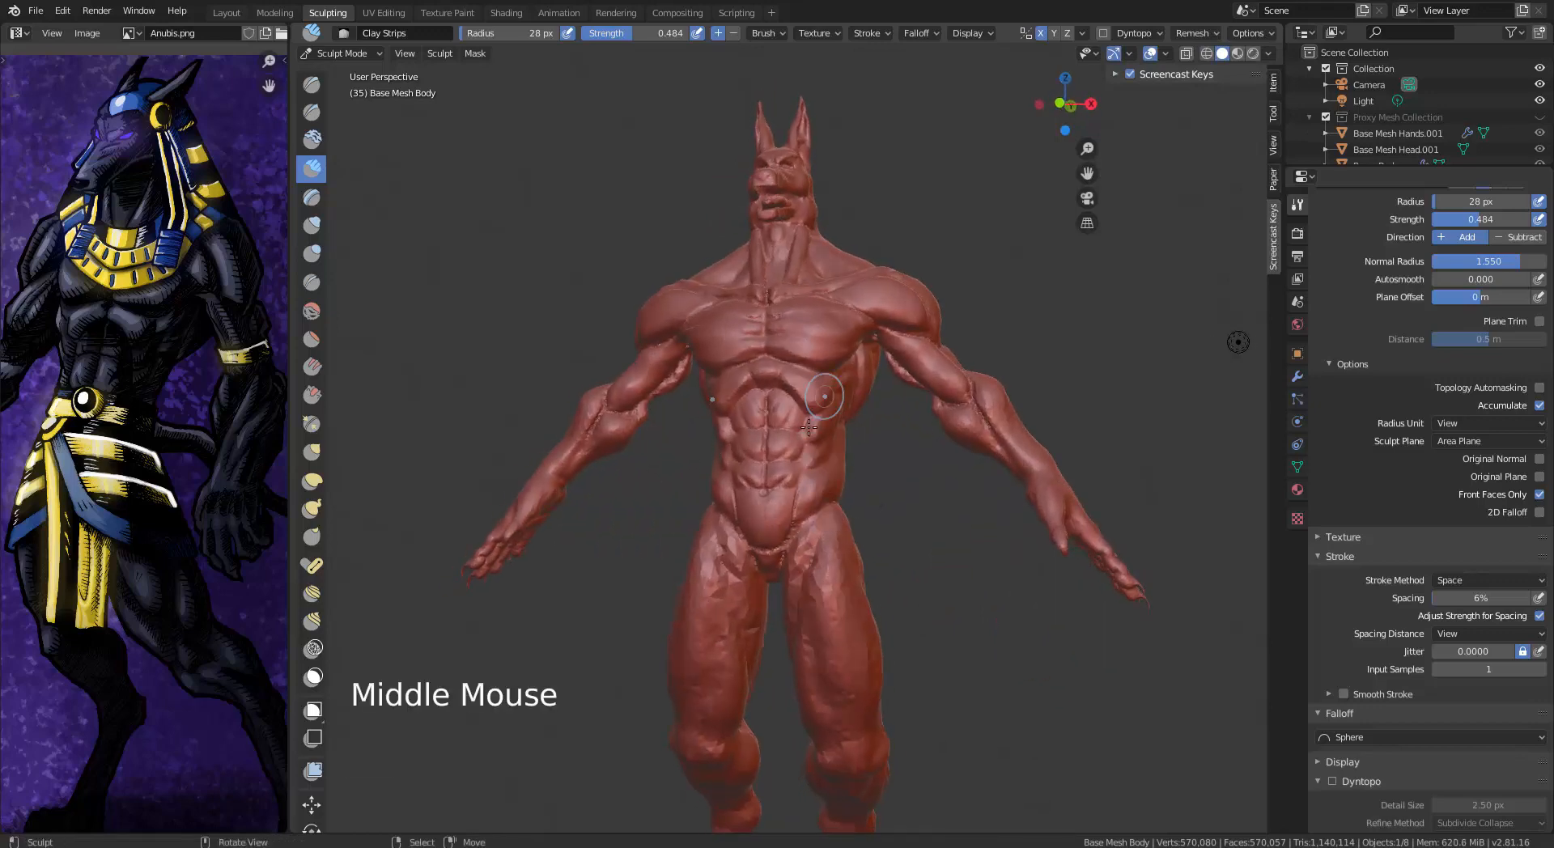
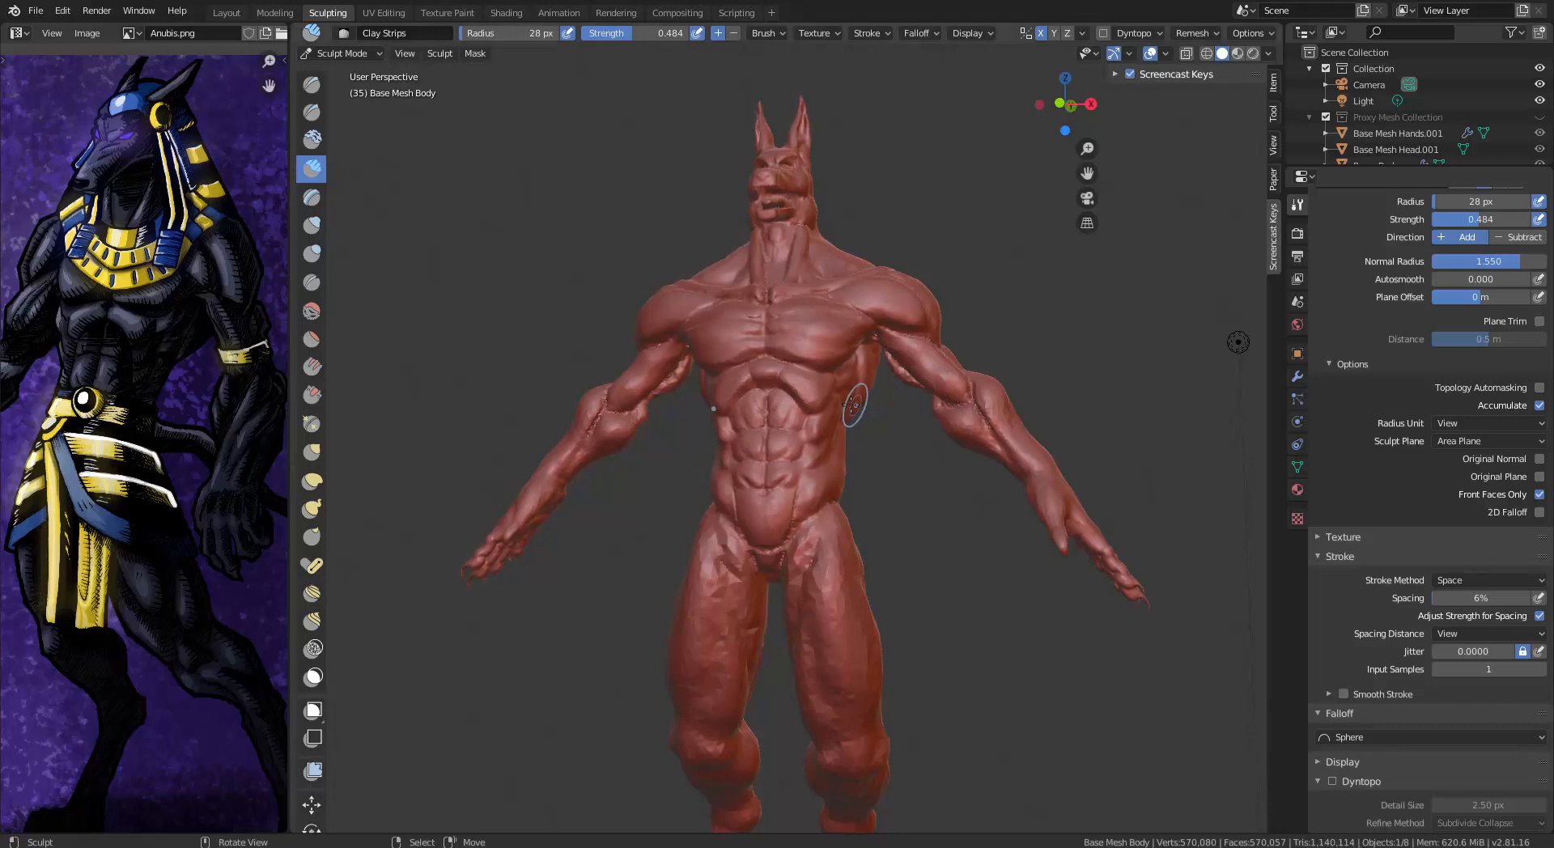
alt+middle_drag(825, 436, 826, 509)
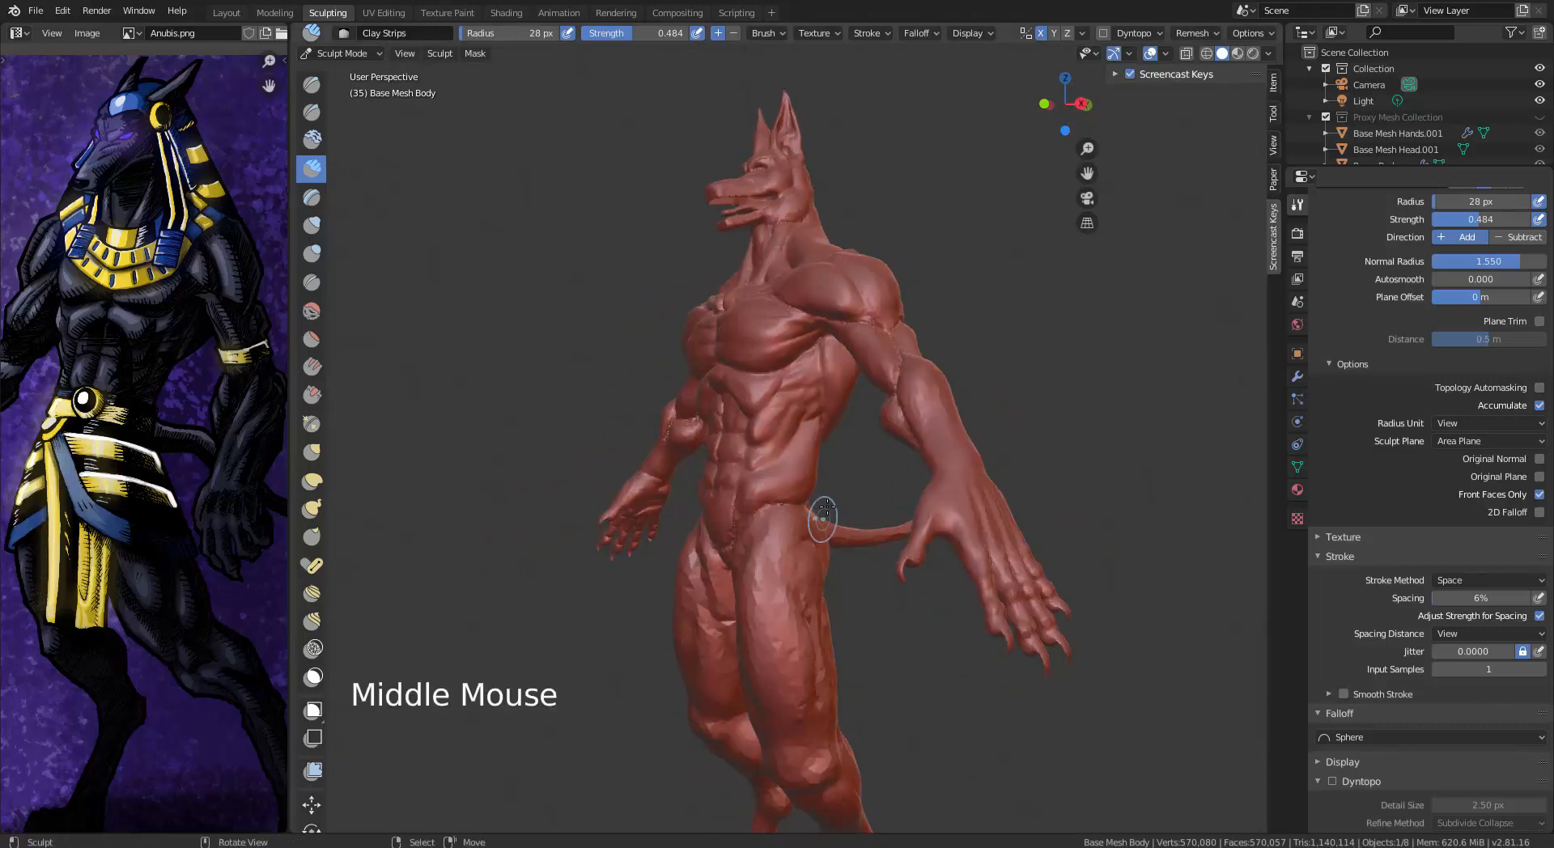
scroll(823, 443, up, 3)
mouse_move(857, 444)
alt+middle_down()
mouse_move(946, 598)
mouse_move(976, 600)
alt+middle_up()
ctrl+middle_drag(909, 542, 895, 434)
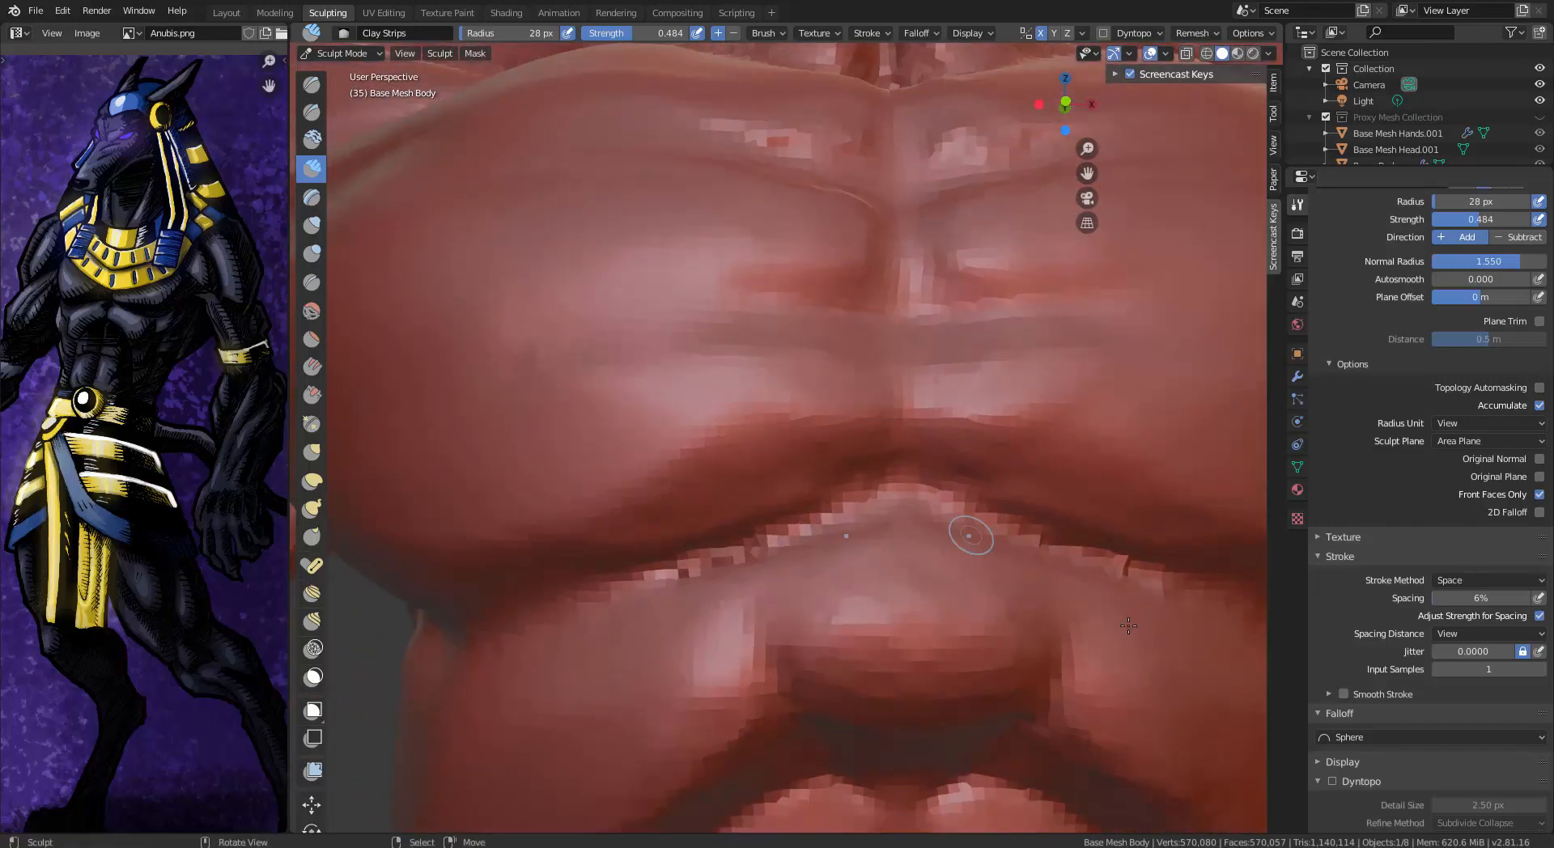
middle_drag(1386, 762, 1411, 758)
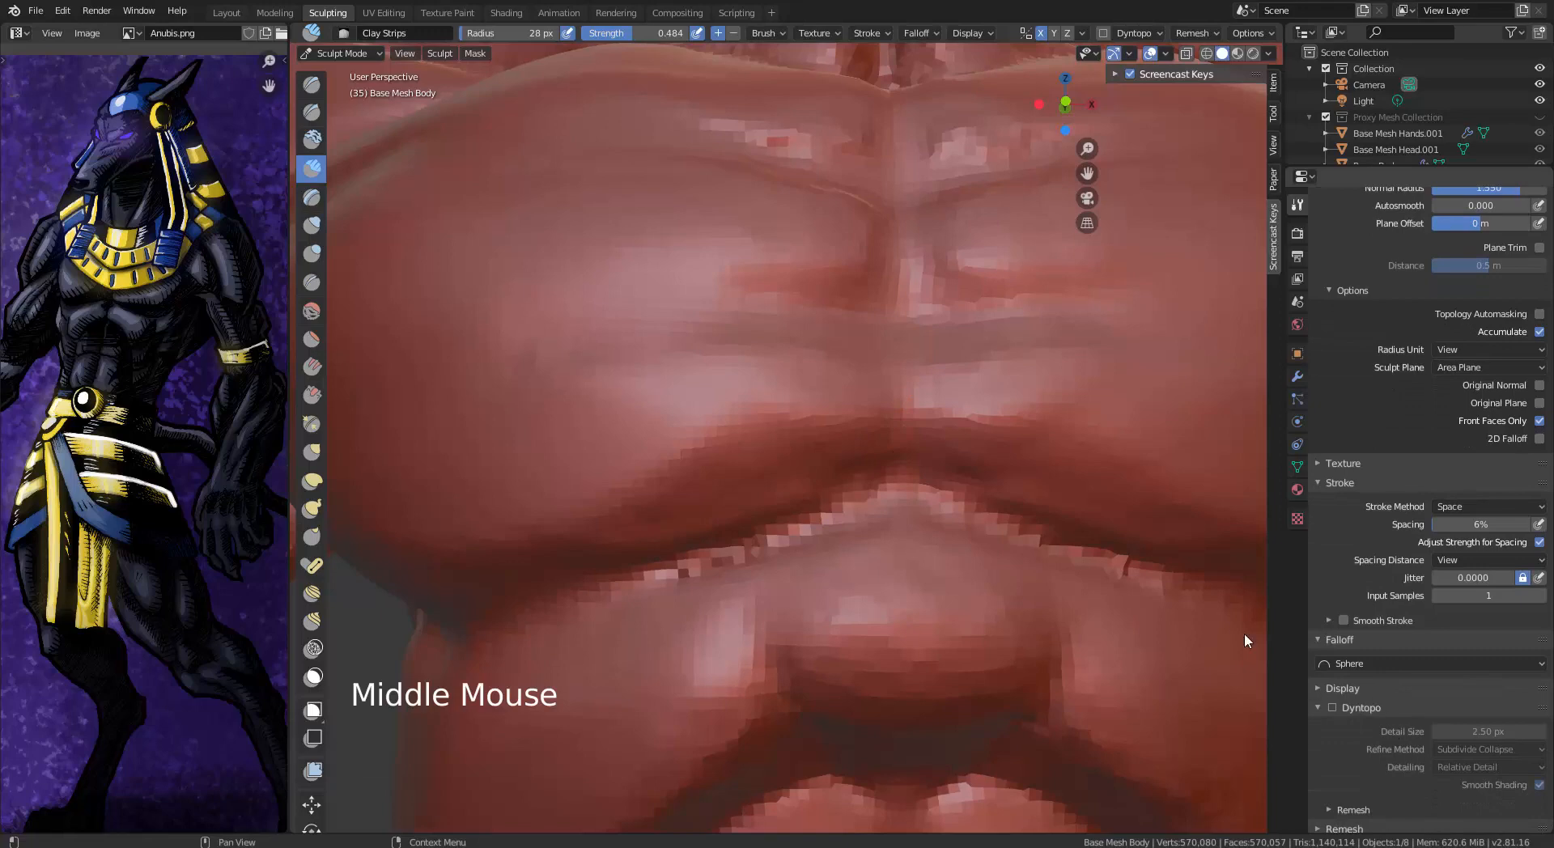
click(1332, 708)
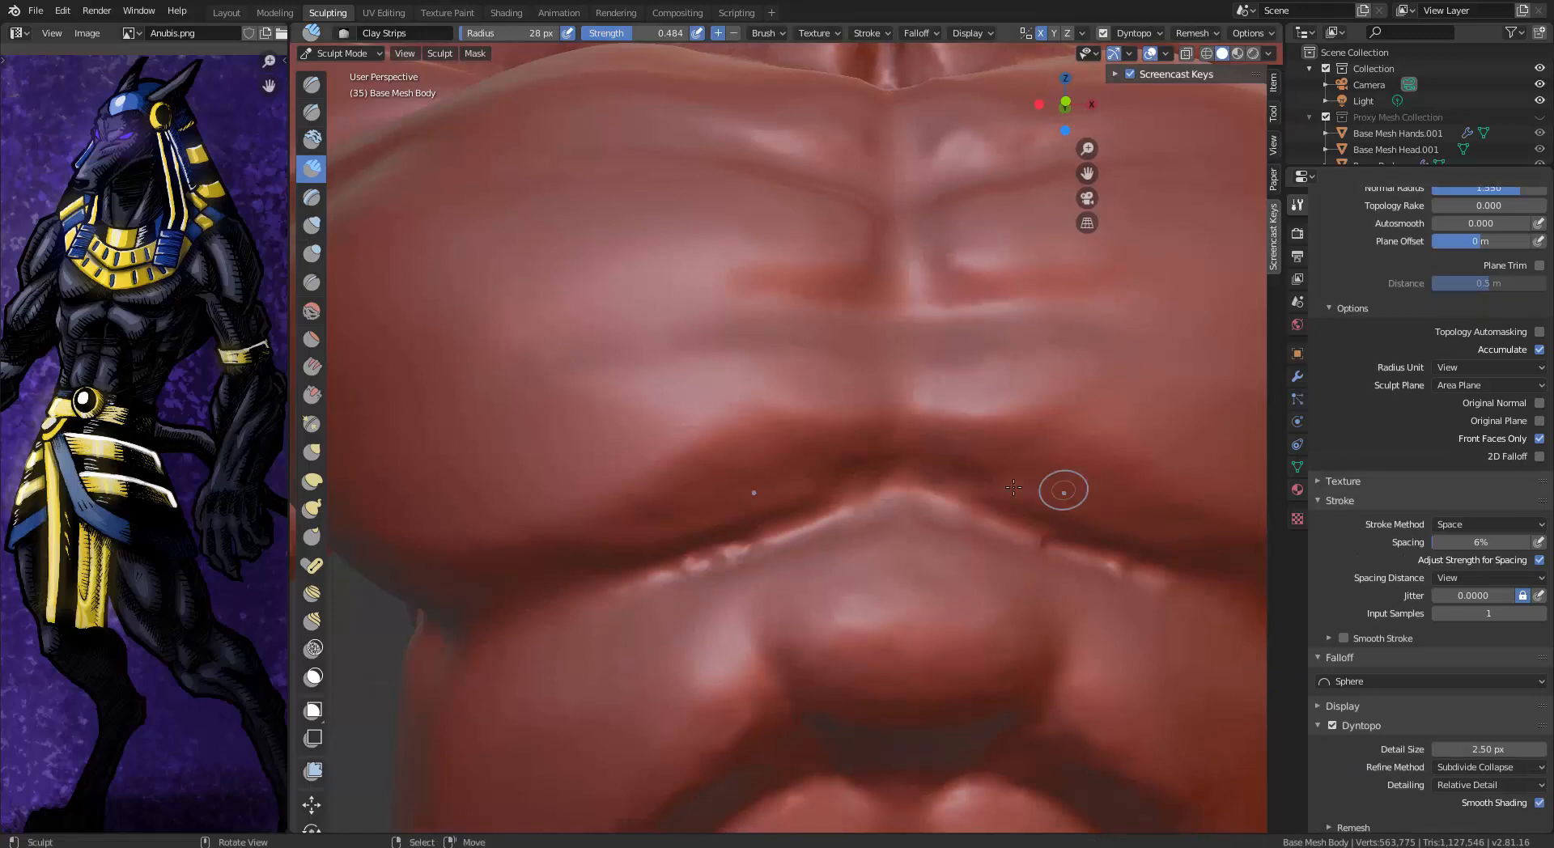
ctrl+middle_drag(856, 589, 868, 362)
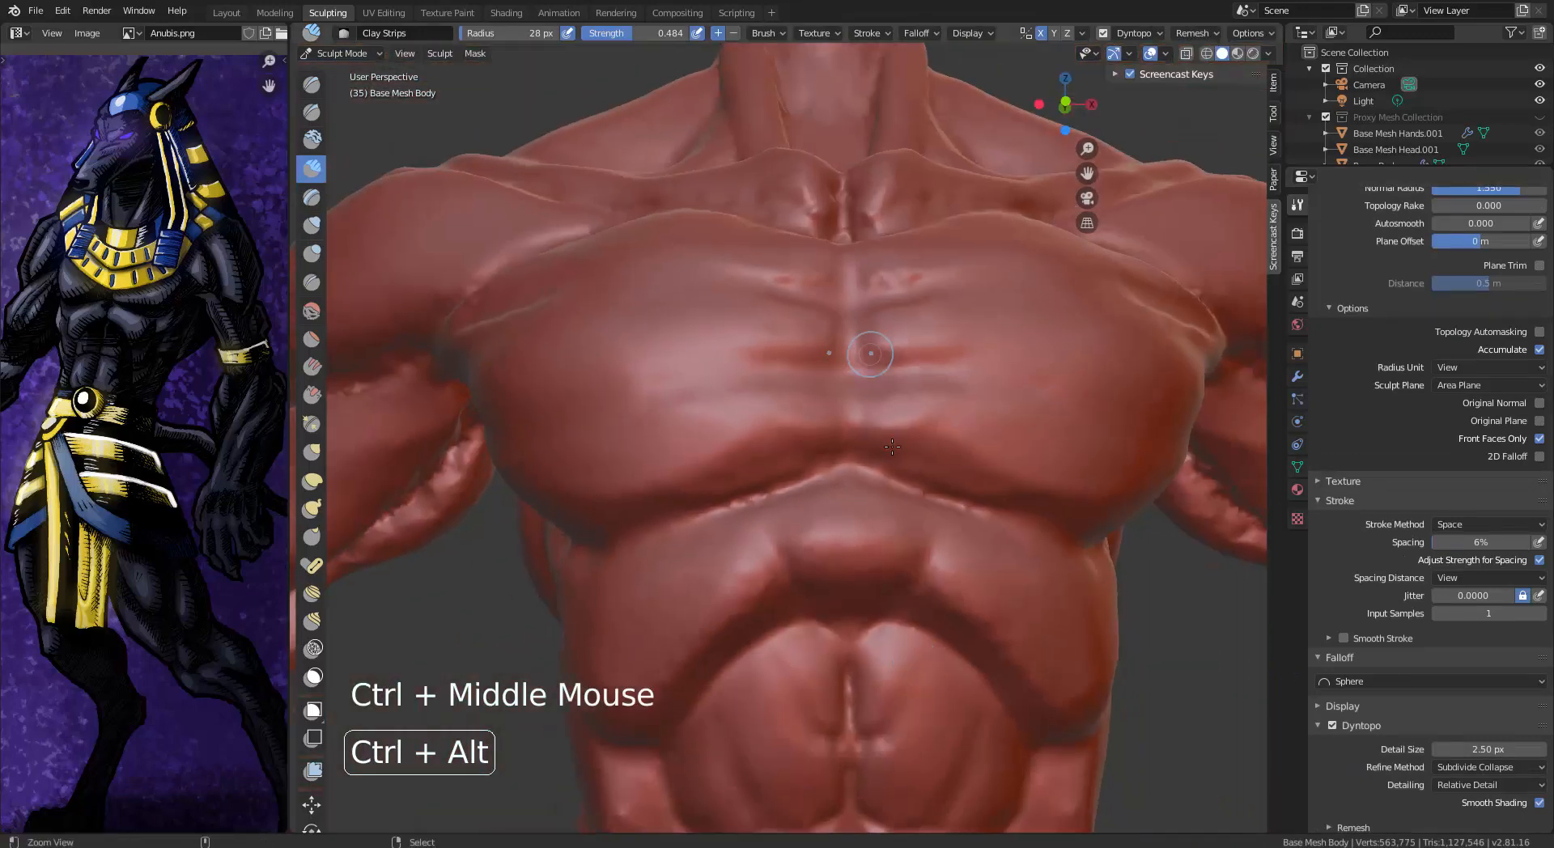
mouse_move(882, 495)
ctrl+middle_down()
mouse_move(948, 634)
mouse_move(894, 628)
mouse_move(918, 567)
mouse_move(967, 574)
mouse_move(946, 579)
mouse_move(992, 513)
ctrl+middle_up()
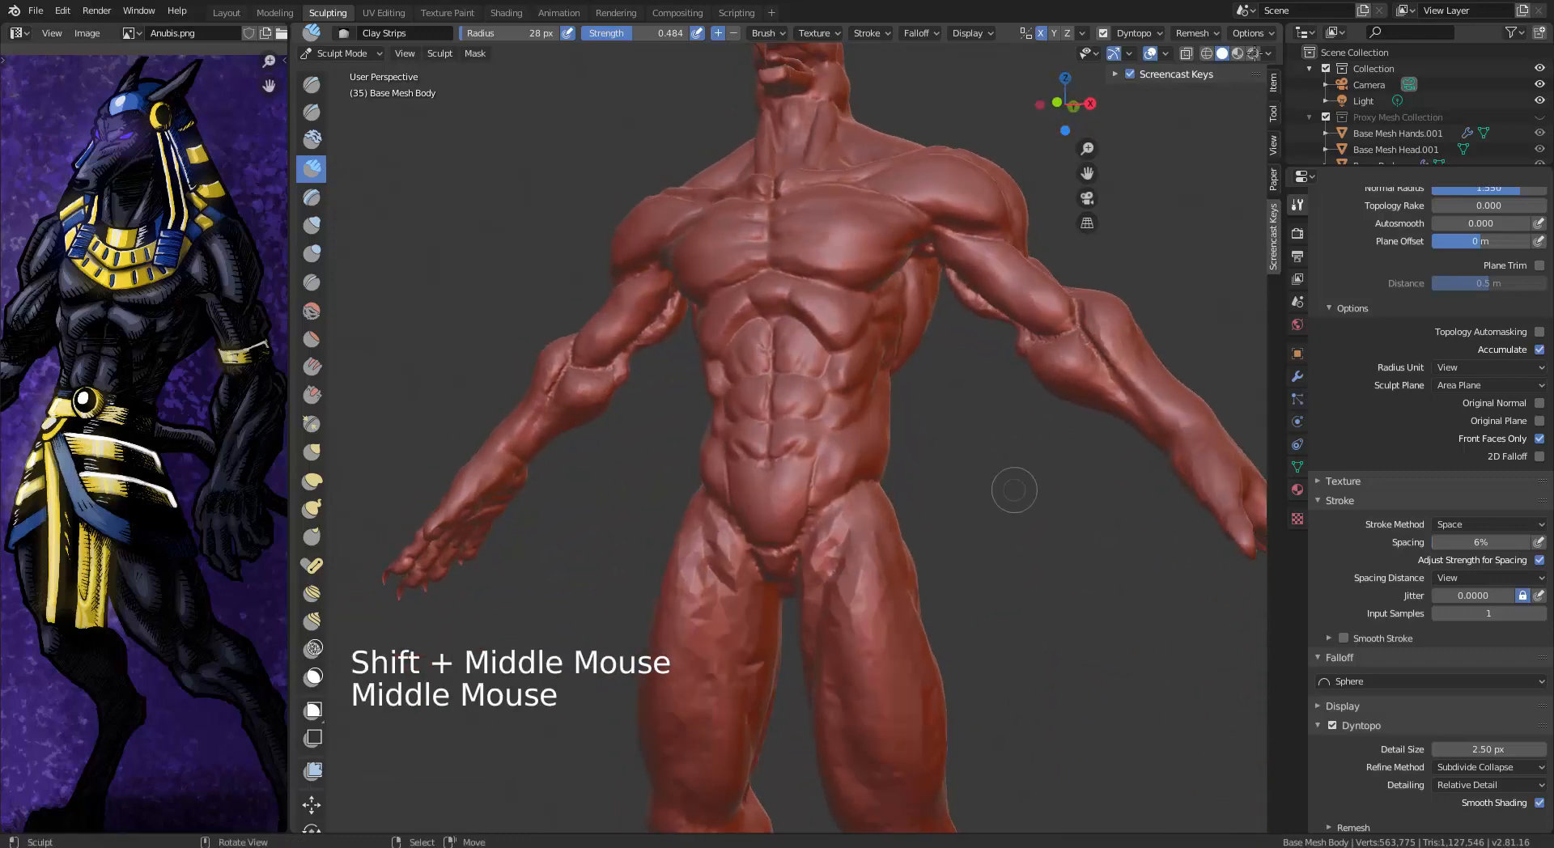
Disable Dyntopo on the body mesh and open its voxel remesh settings
click(1211, 36)
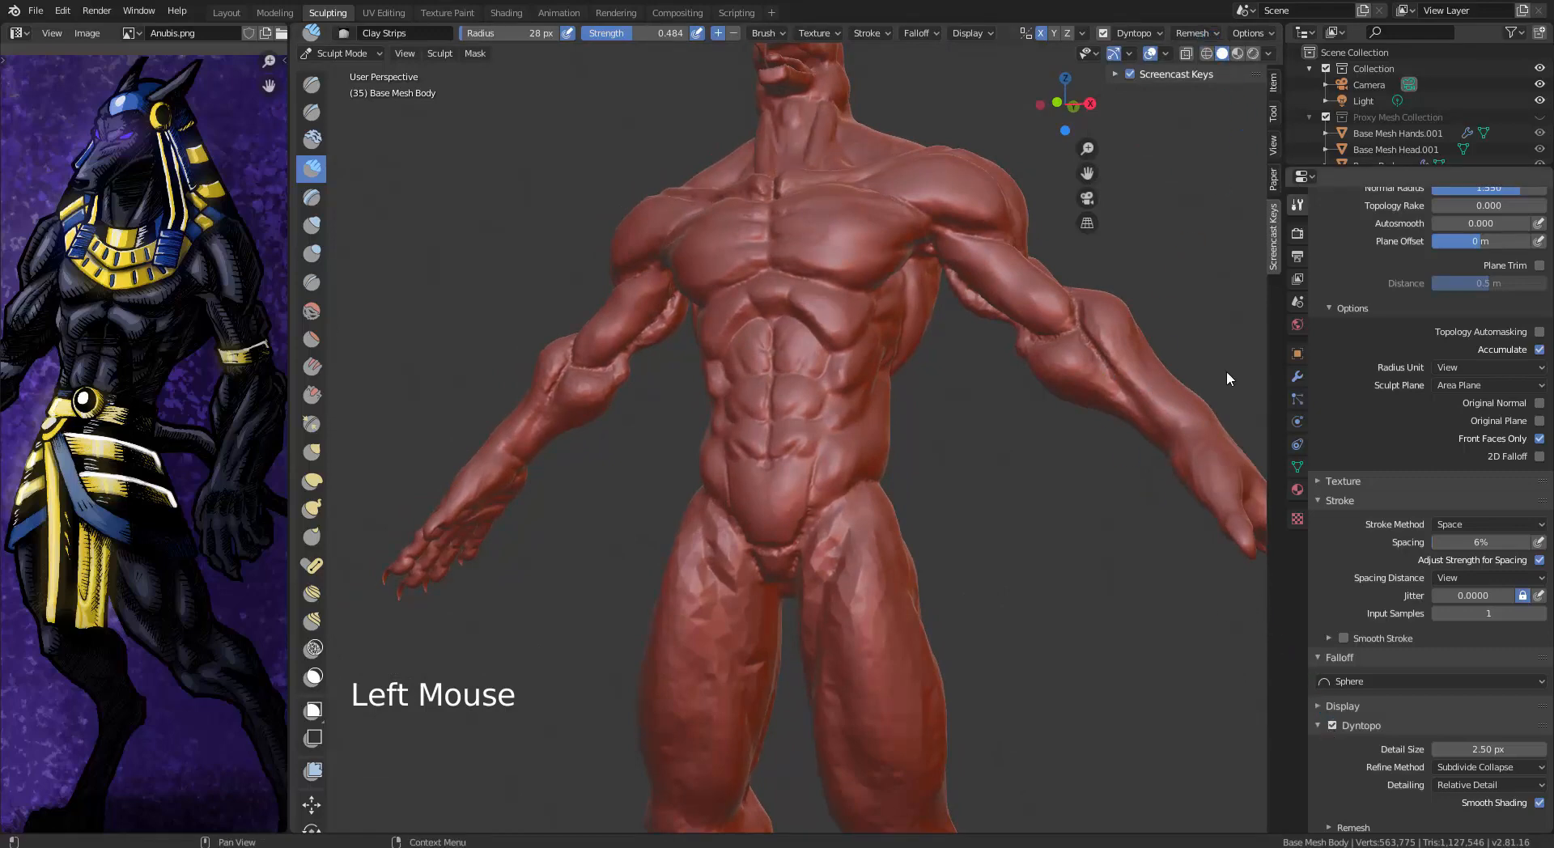
click(1102, 33)
click(1208, 36)
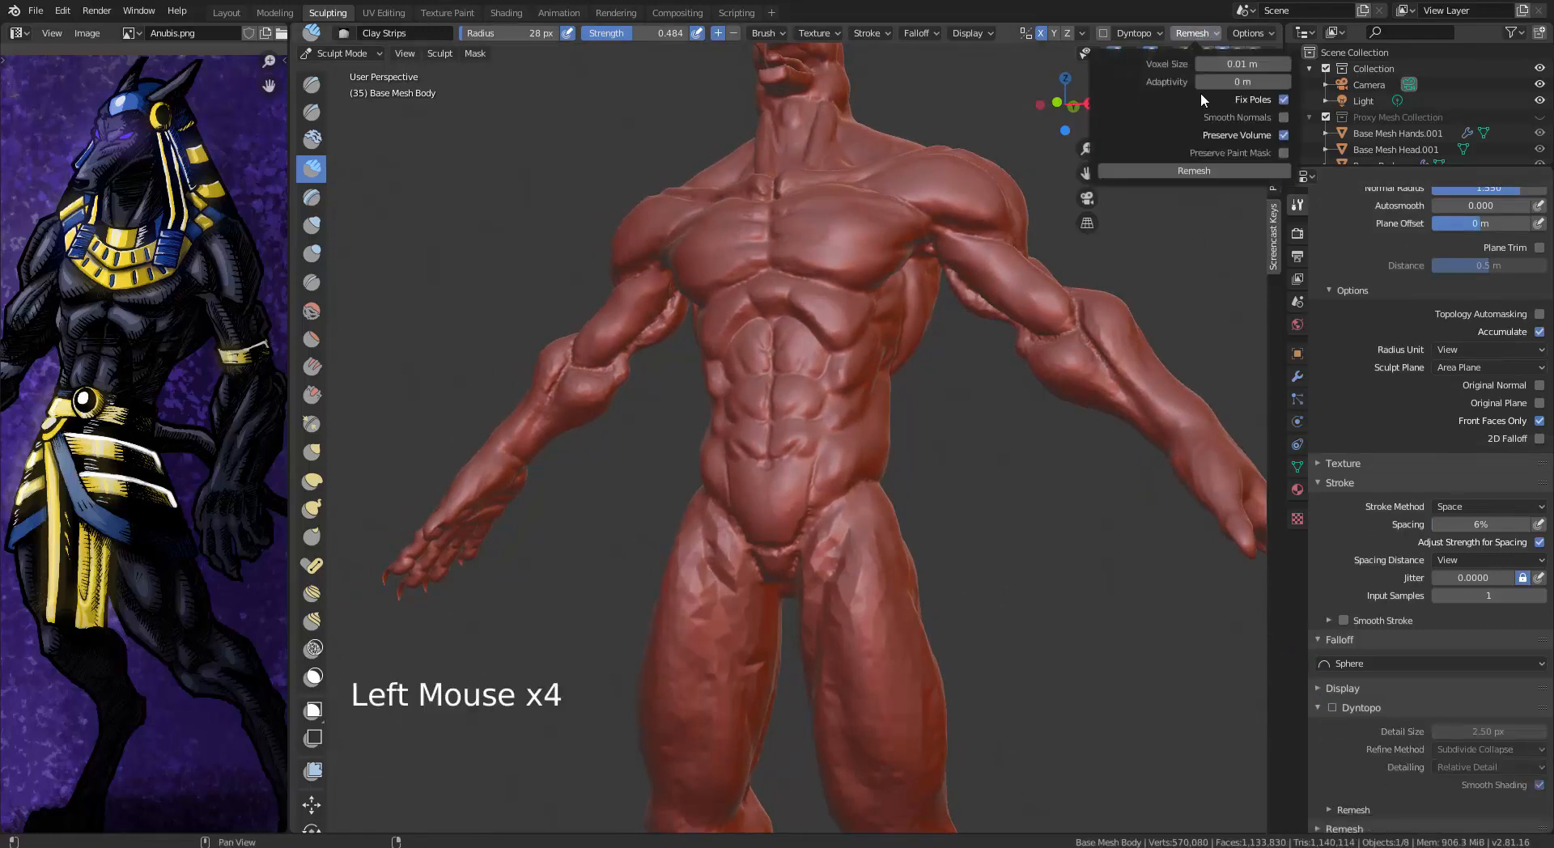
Try a coarser voxel remesh of the body with a voxel size of 0.03 m and check the chest and head
double_click(1222, 63)
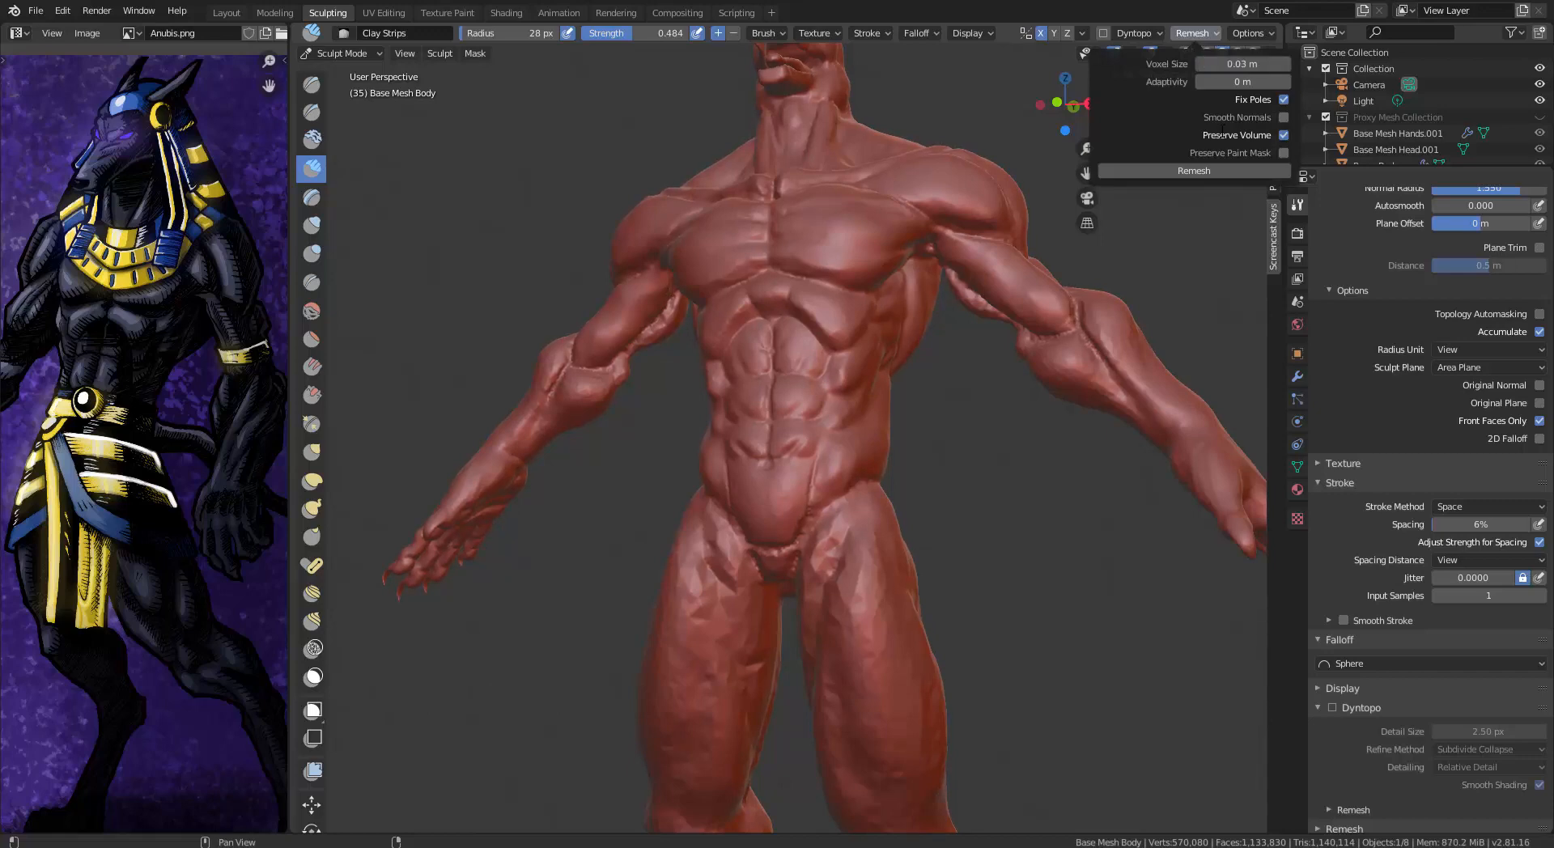
click(1216, 171)
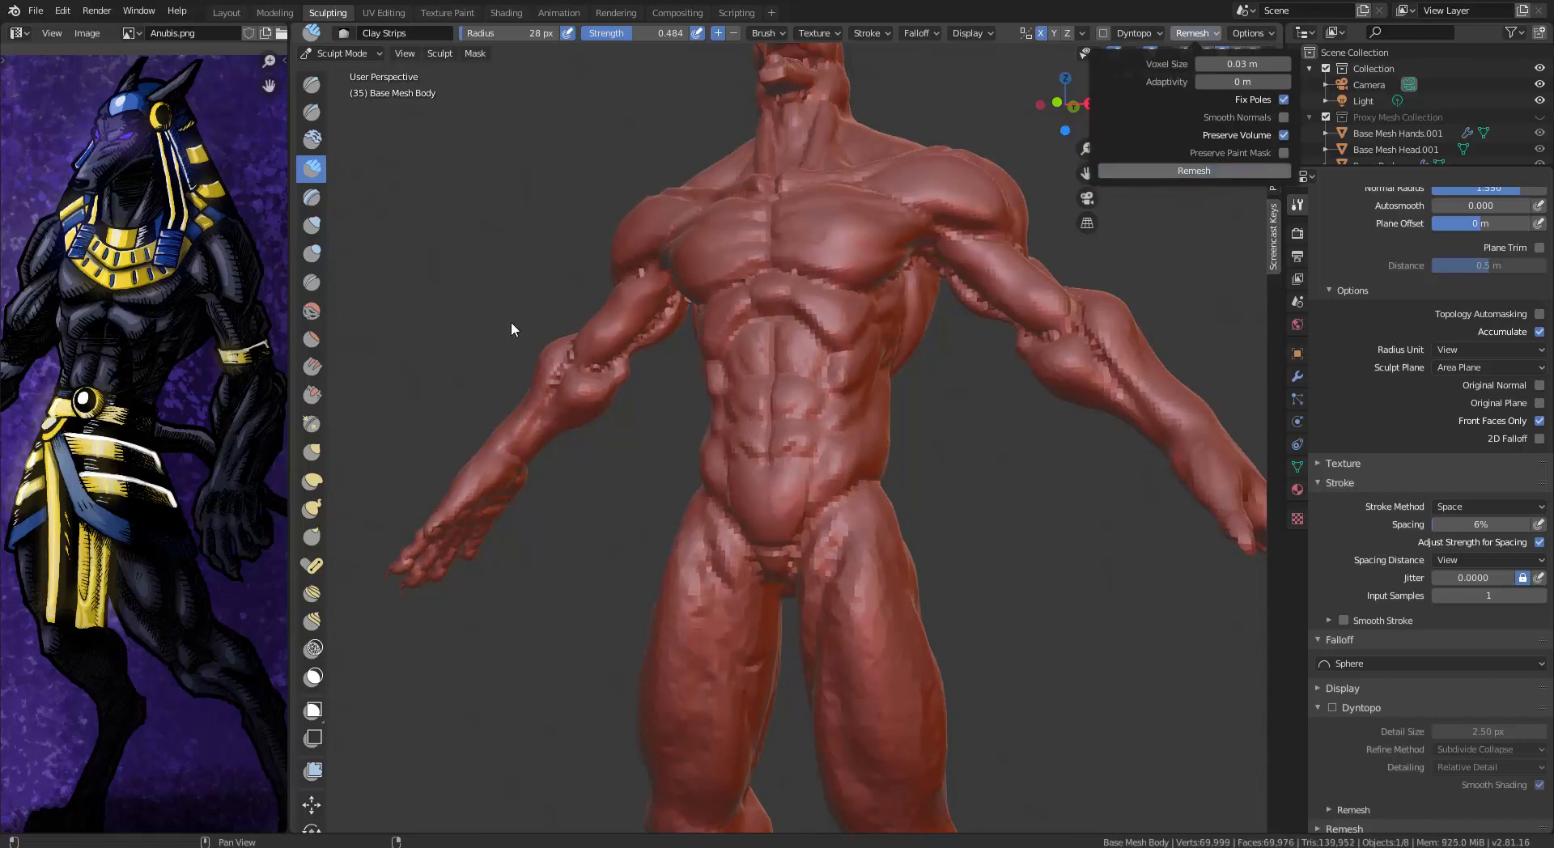
shift+middle_drag(607, 311, 591, 478)
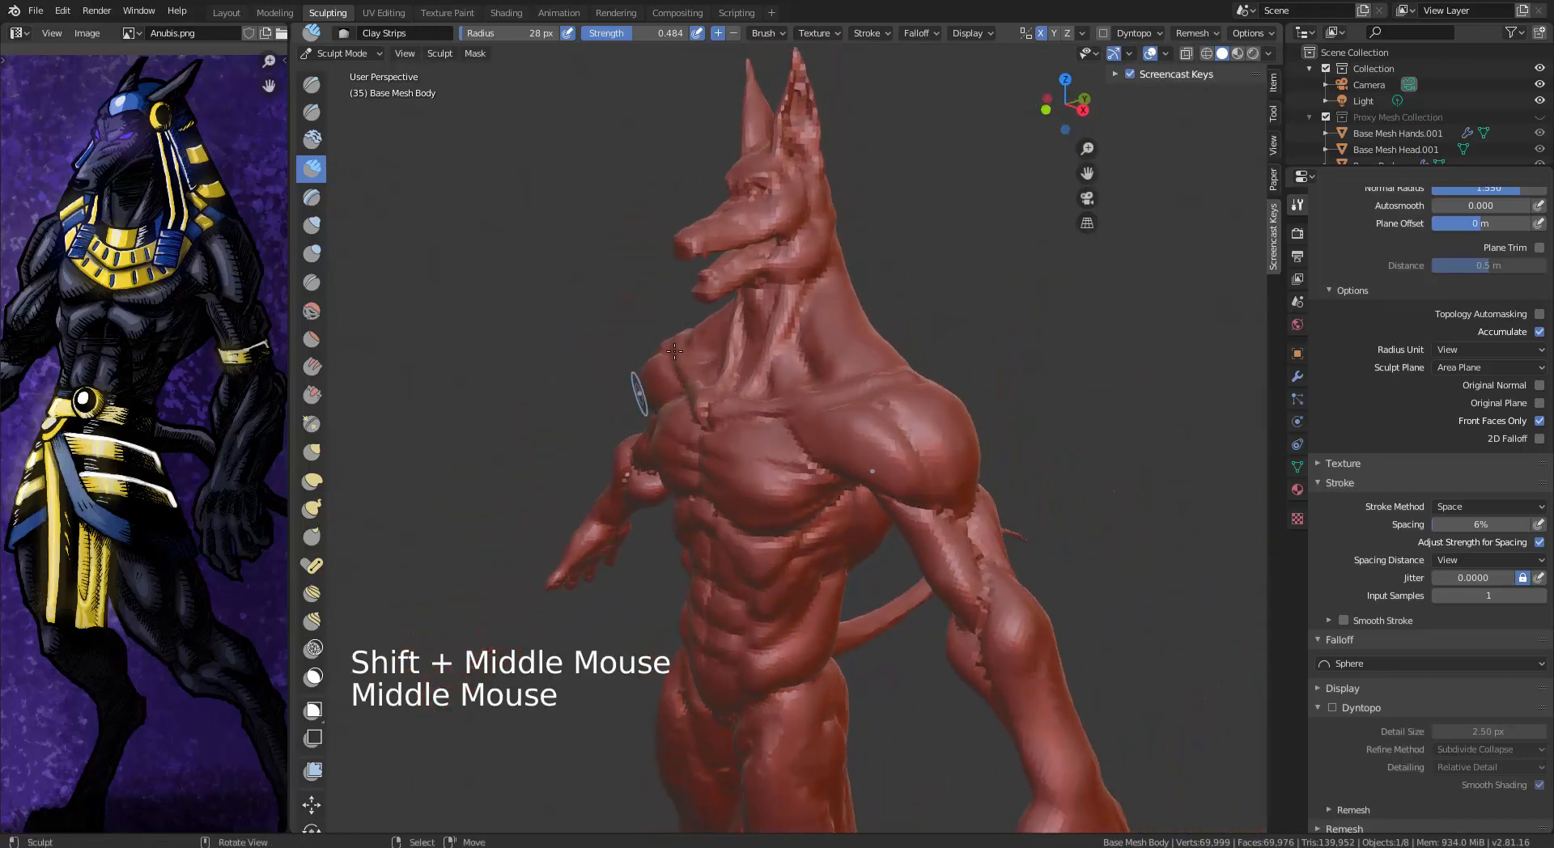
mouse_move(684, 287)
ctrl+middle_down()
mouse_move(669, 242)
mouse_move(799, 344)
mouse_move(758, 383)
ctrl+middle_up()
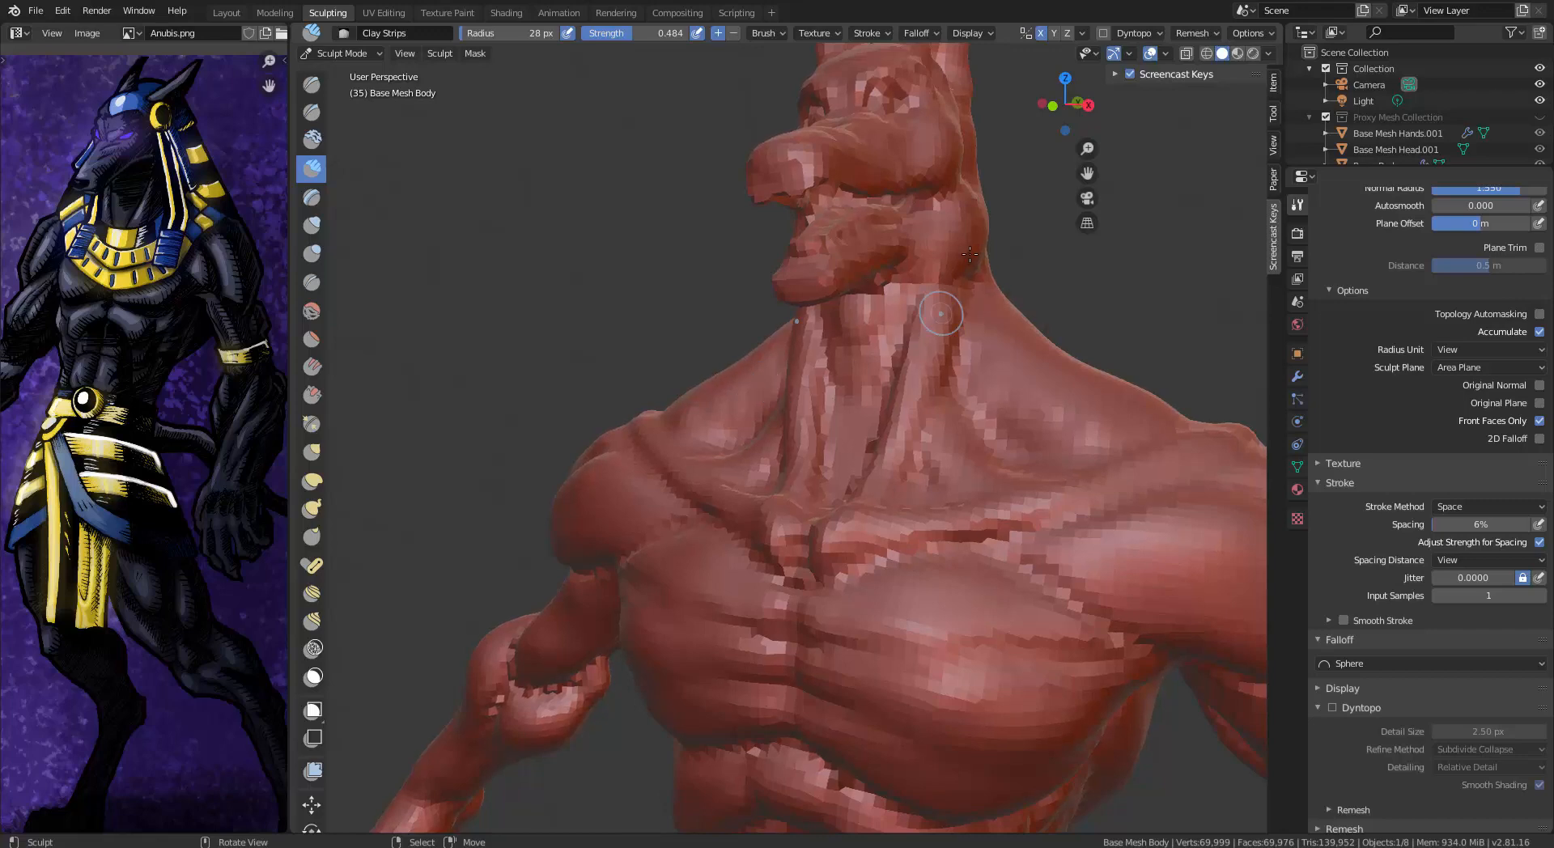
Try remeshing the coarsened body with a voxel size of 0.02 m, and undo both remeshes
click(1236, 32)
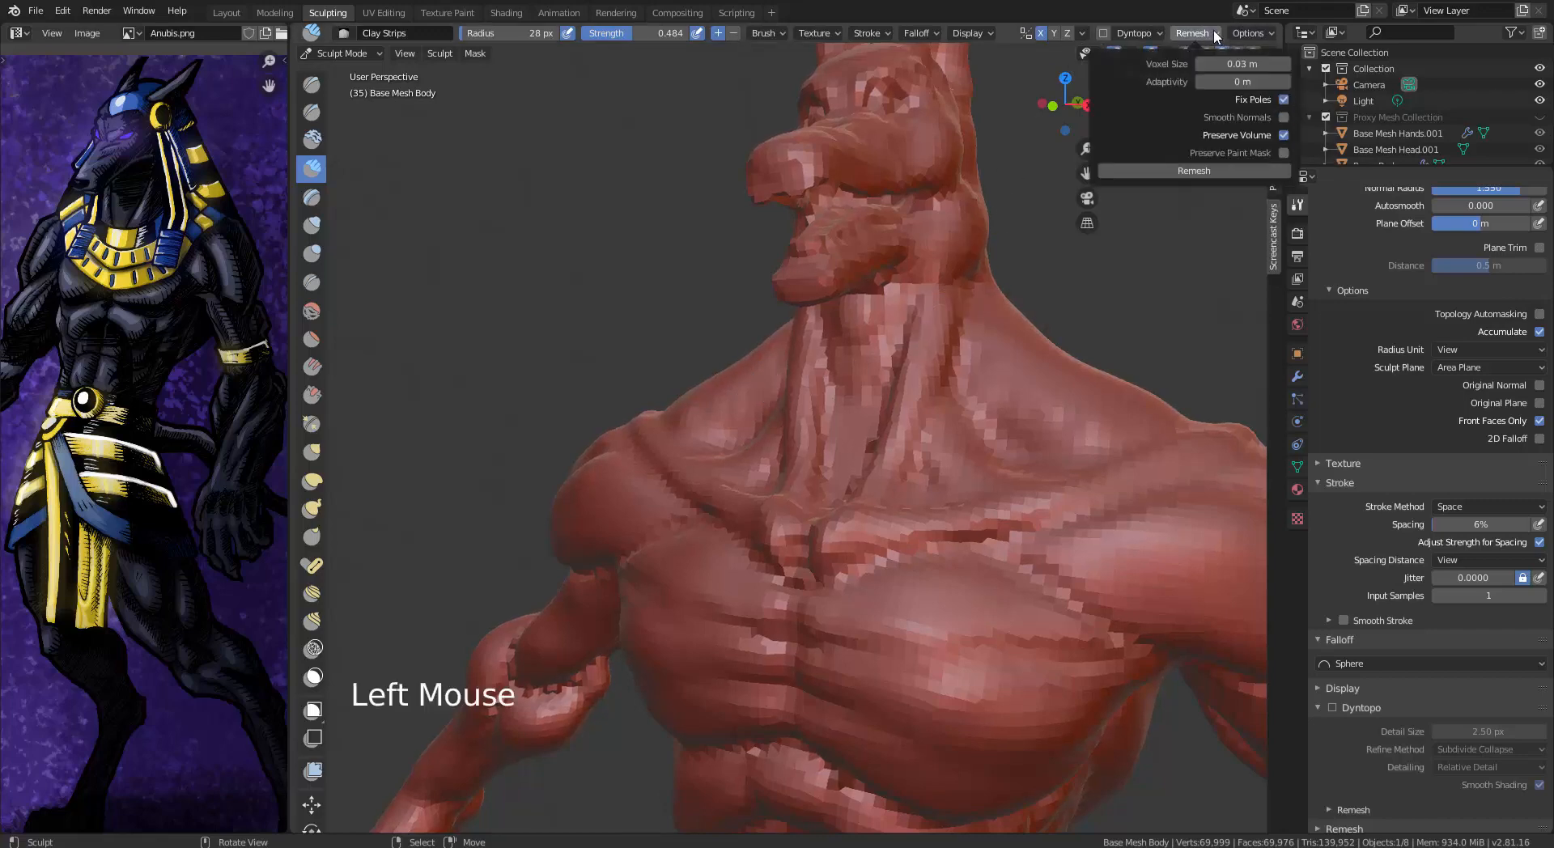
click(1207, 31)
click(1210, 61)
text(.02)
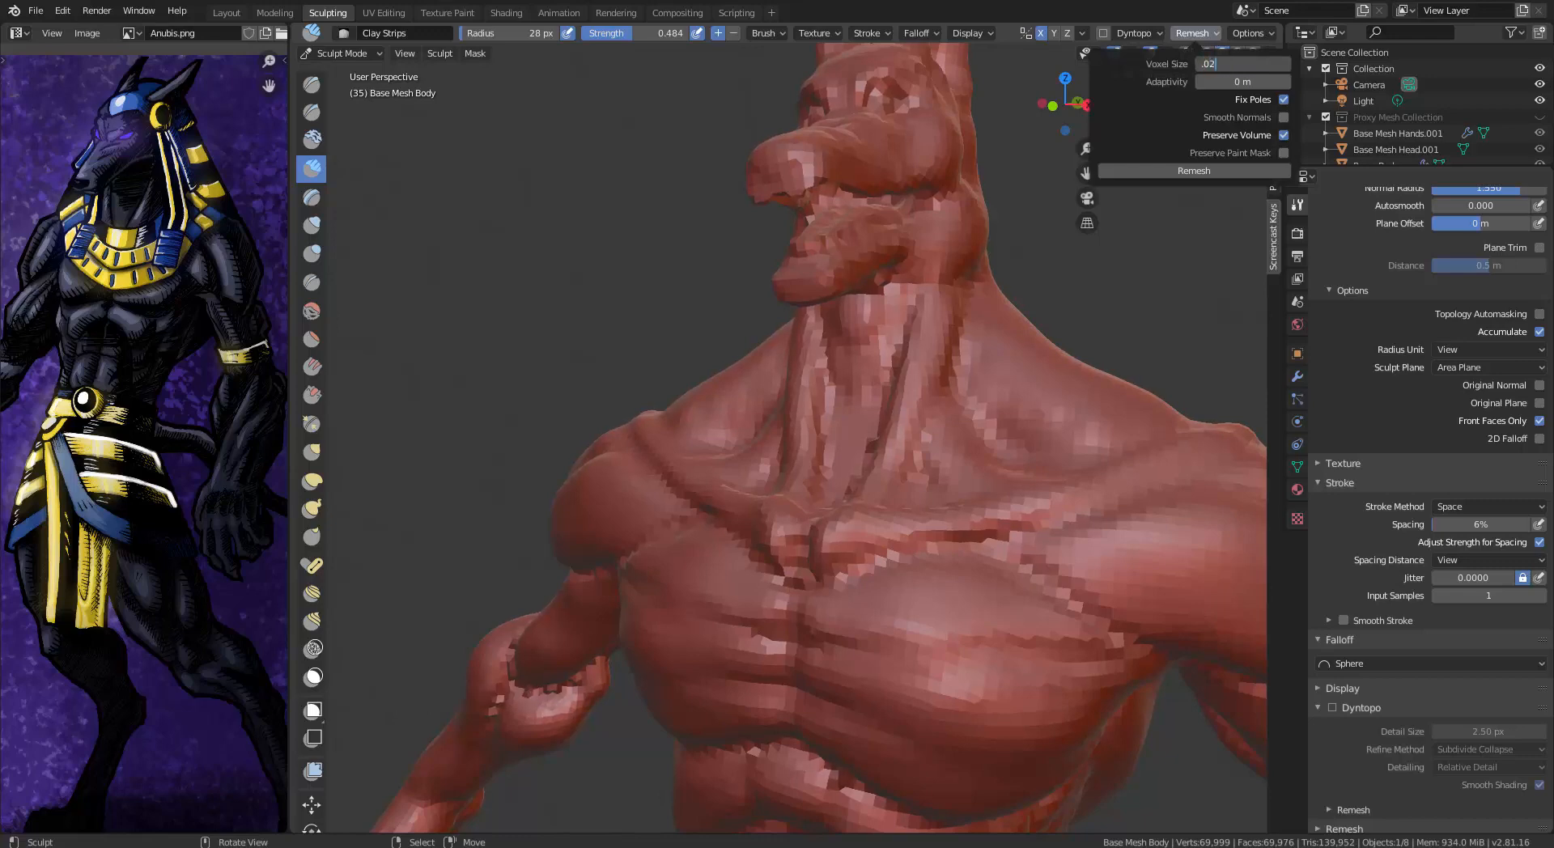
key(Return)
click(1219, 172)
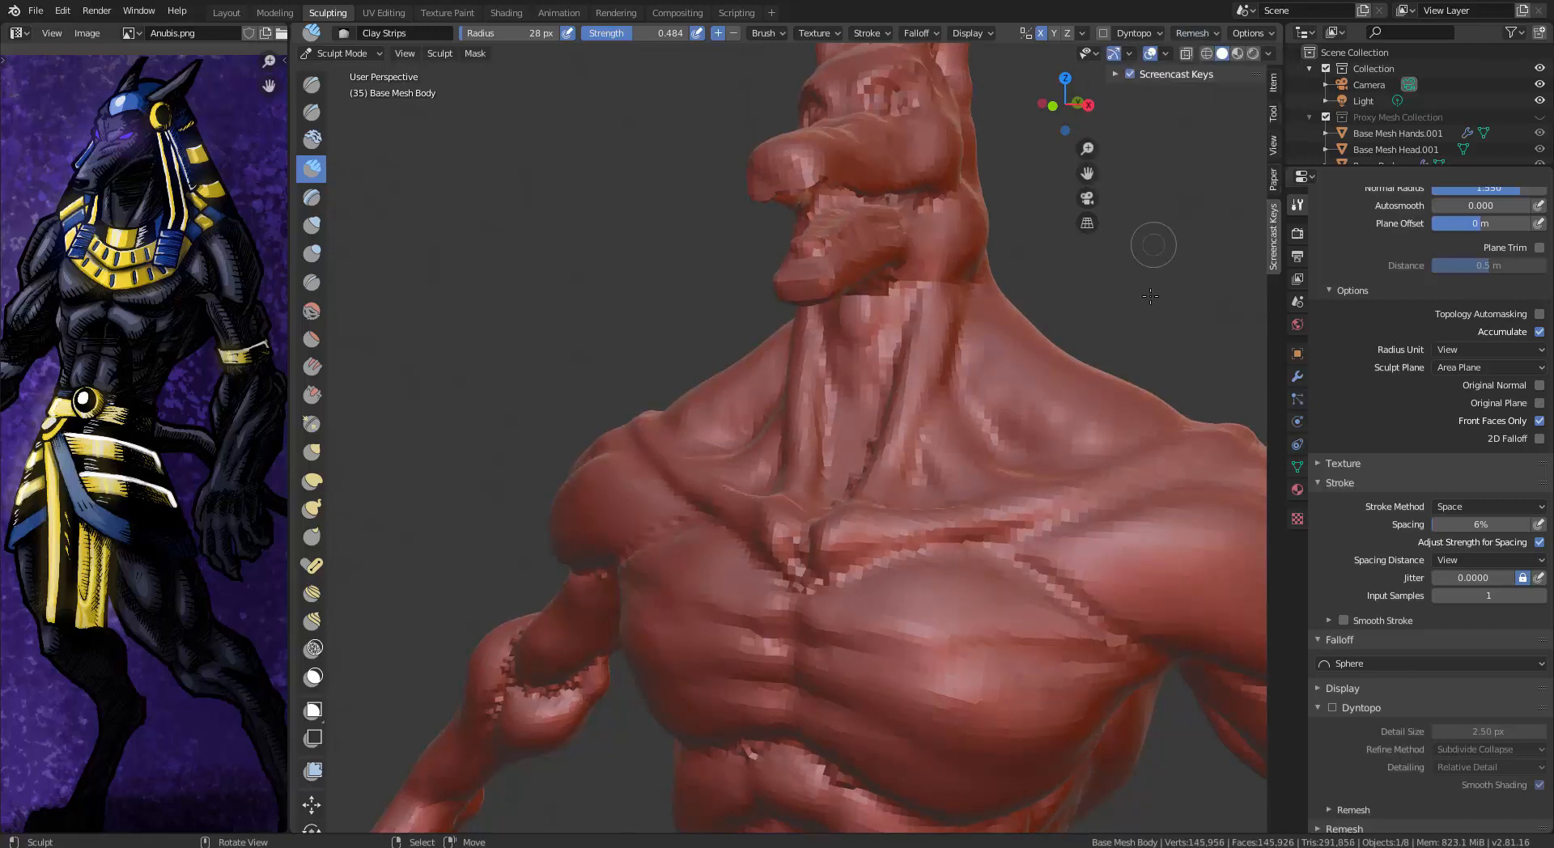
key(ctrl+z)
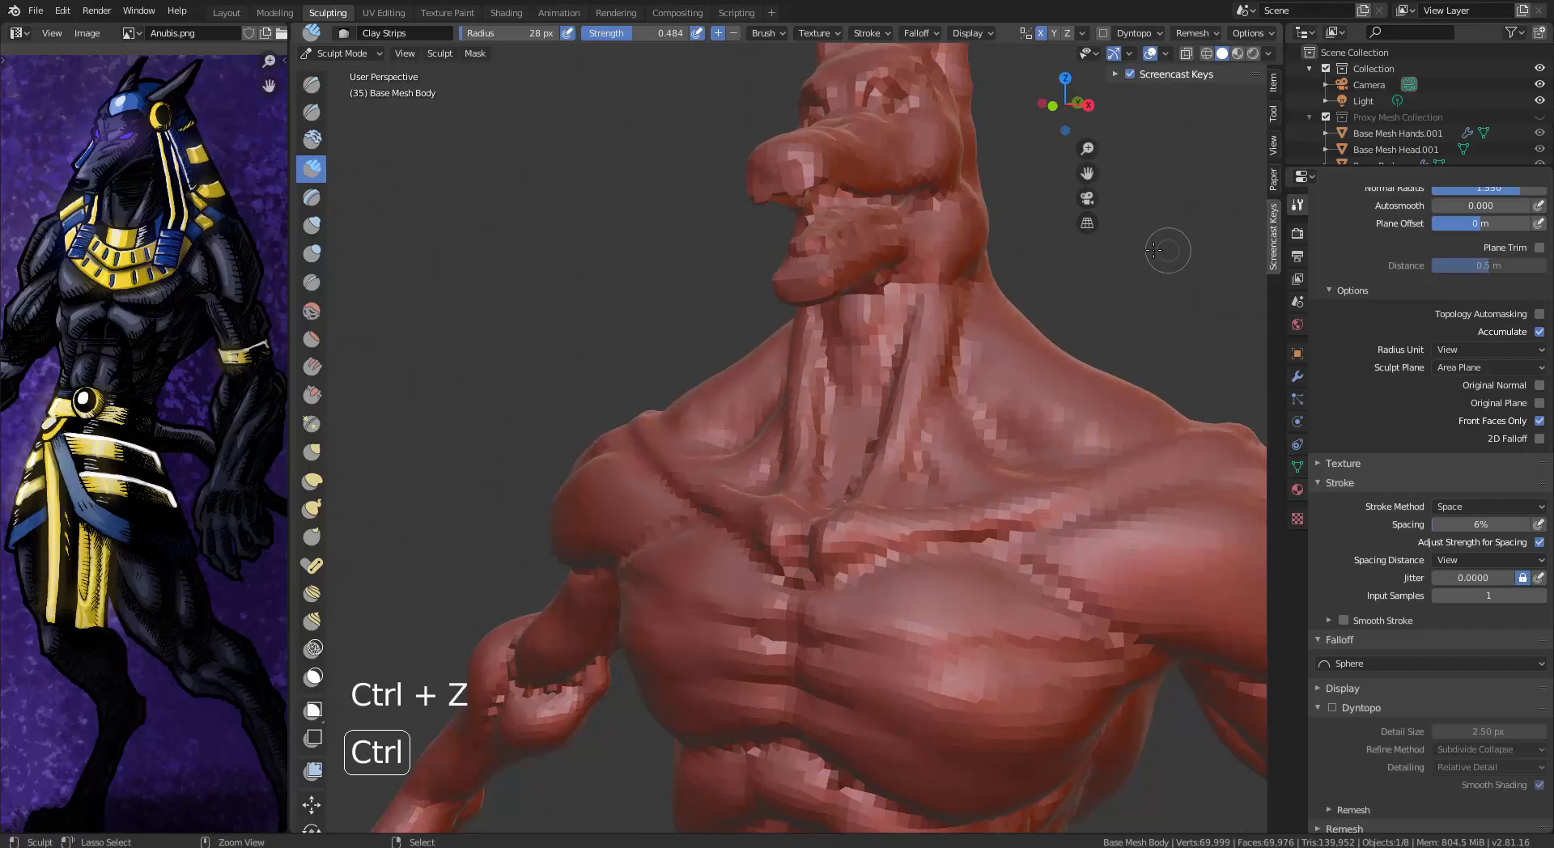
key(ctrl+z)
Set the voxel size to 0.02 m and voxel-remesh the restored body mesh
click(1193, 32)
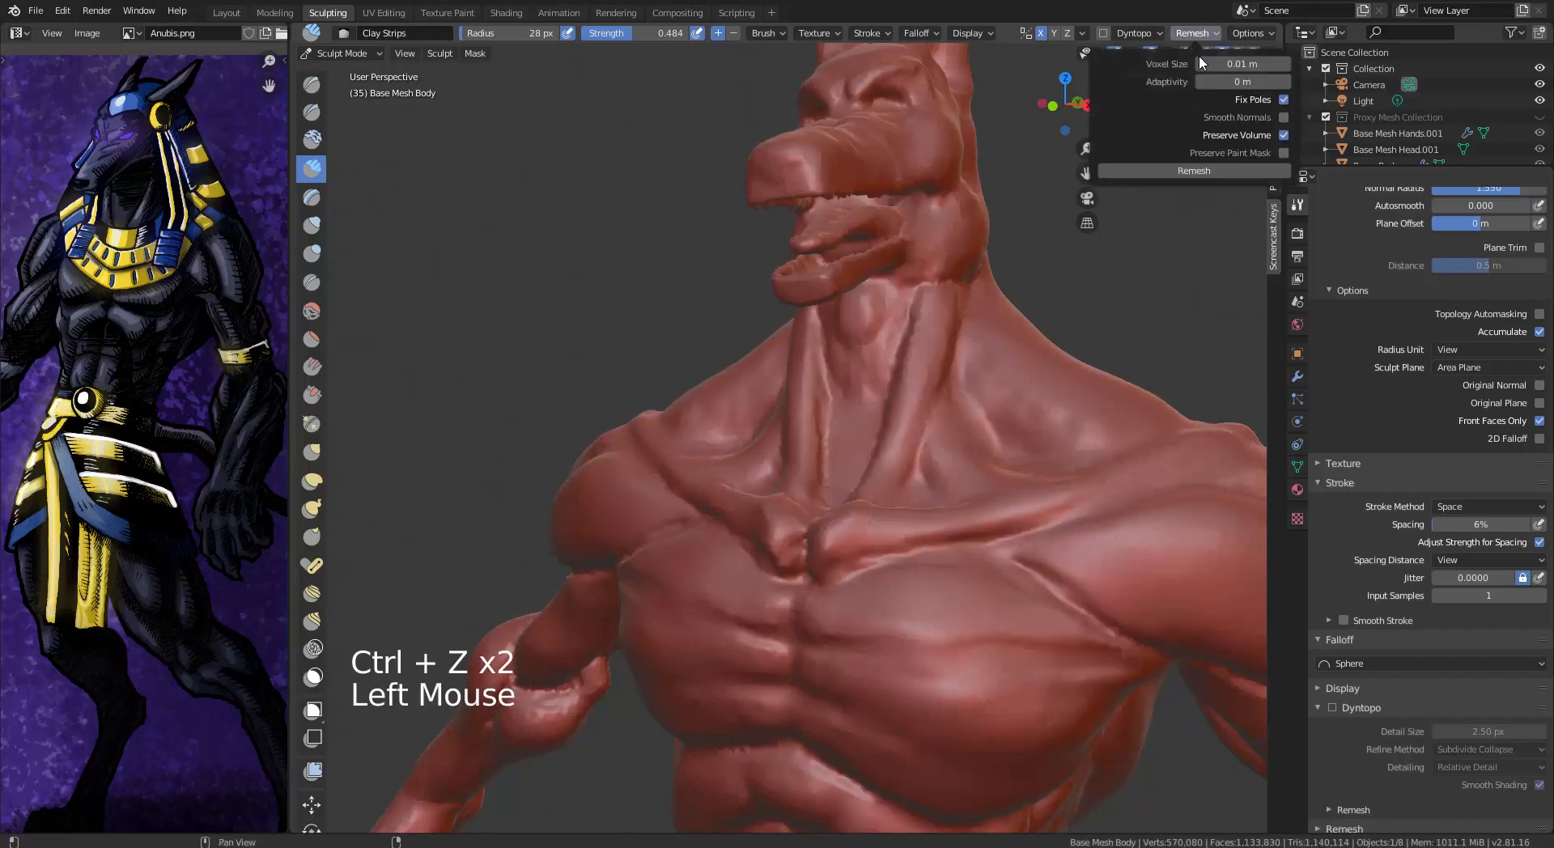
click(1222, 63)
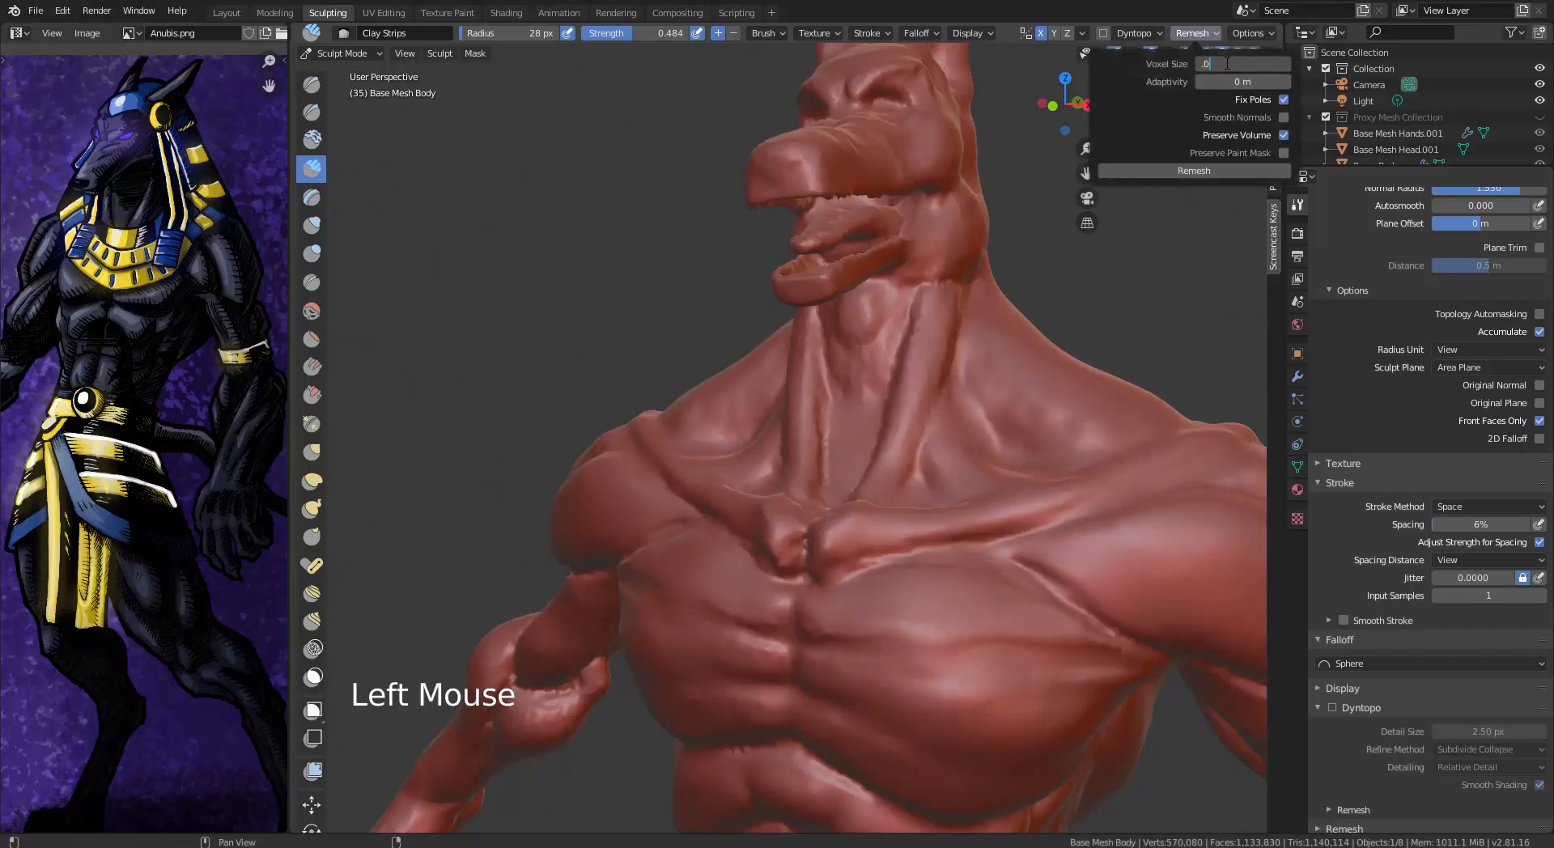
key(Return)
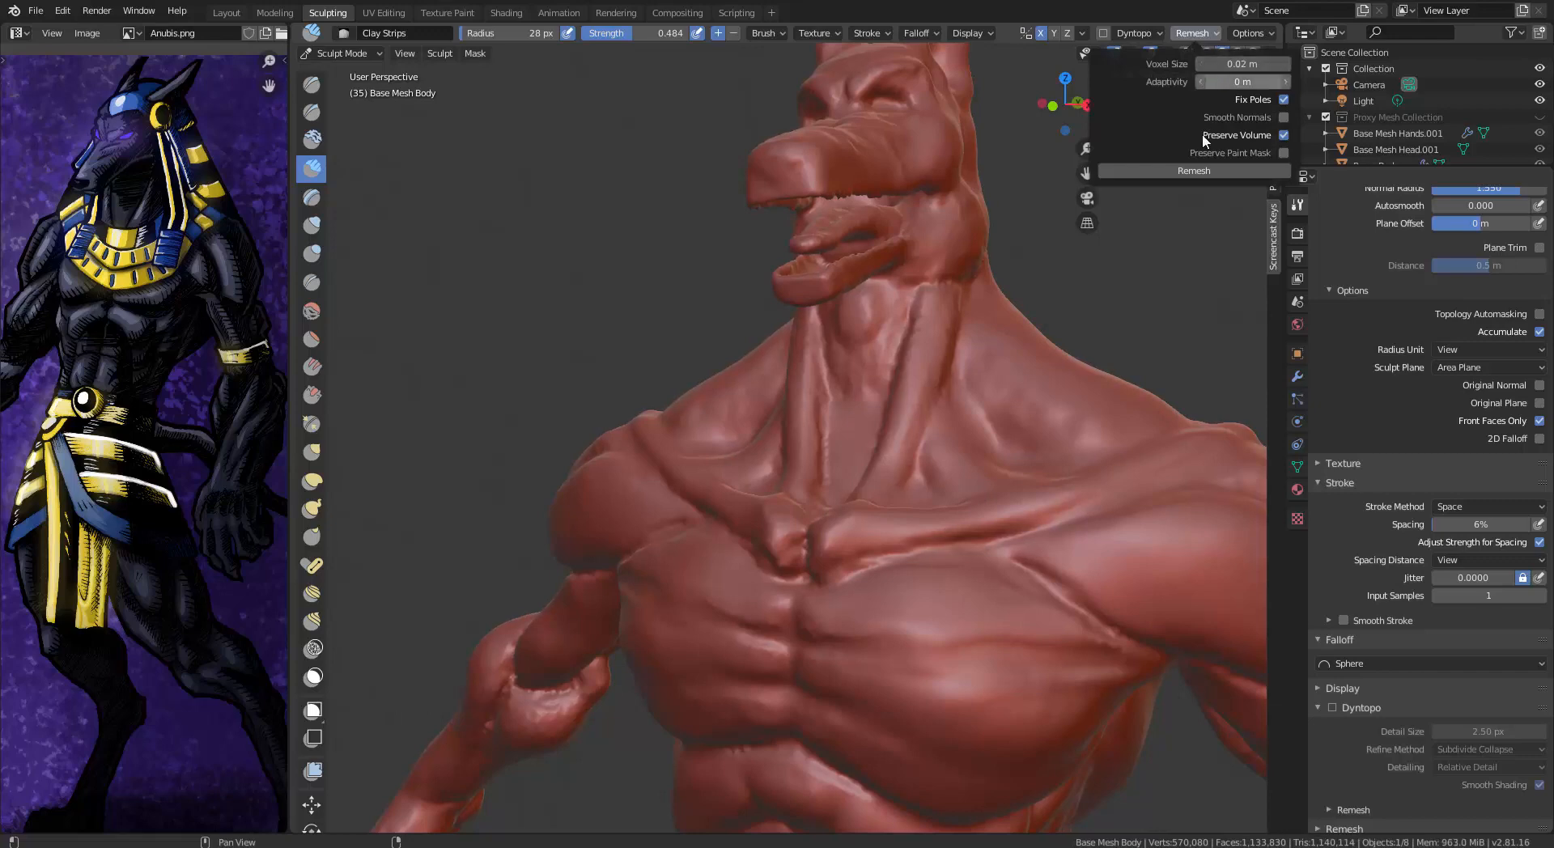
click(1199, 173)
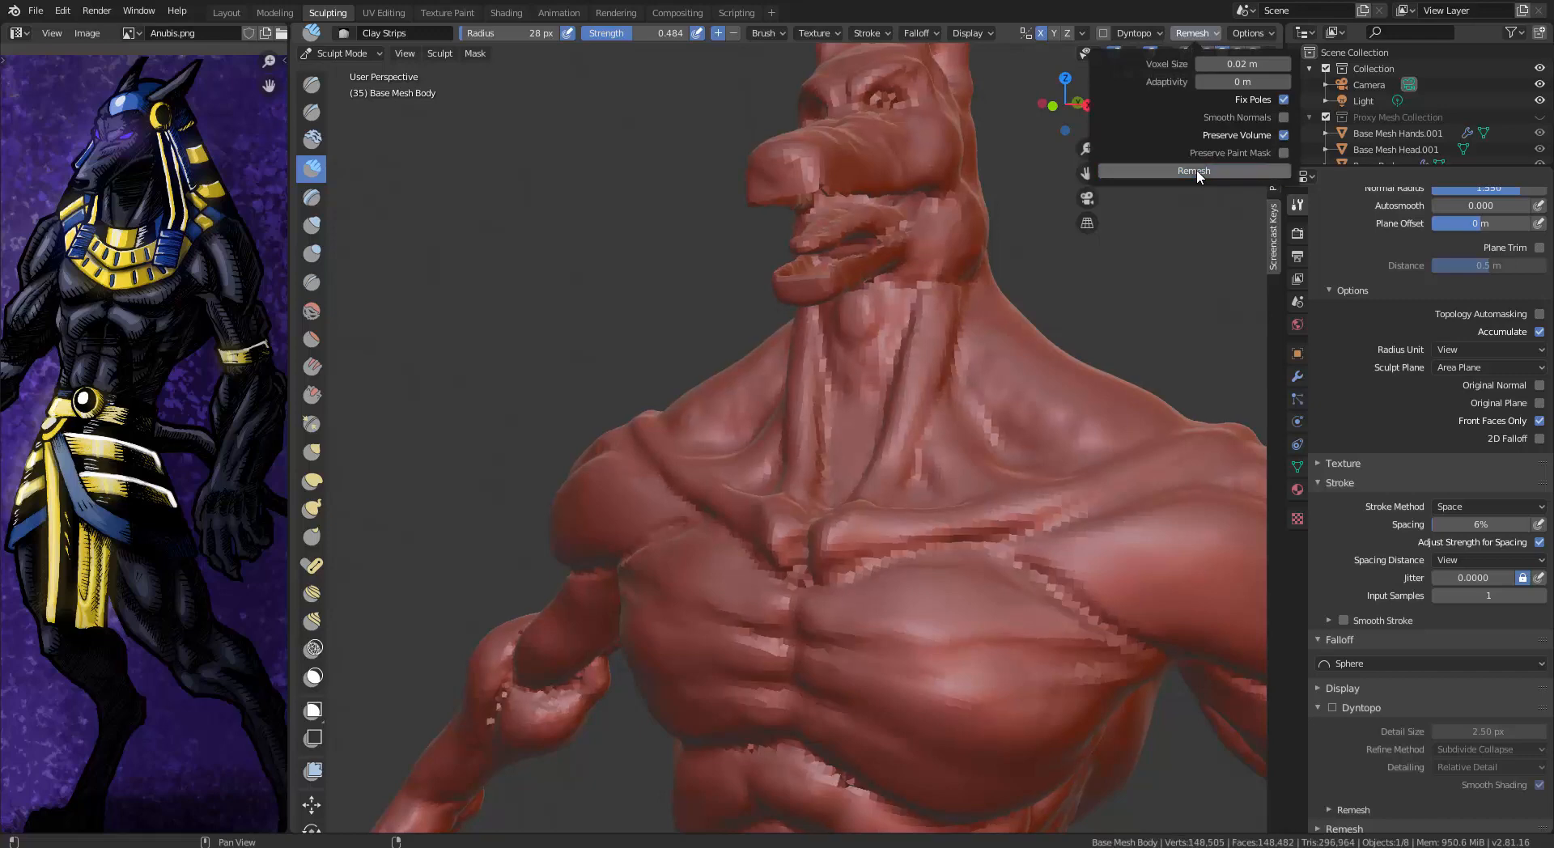
click(1203, 173)
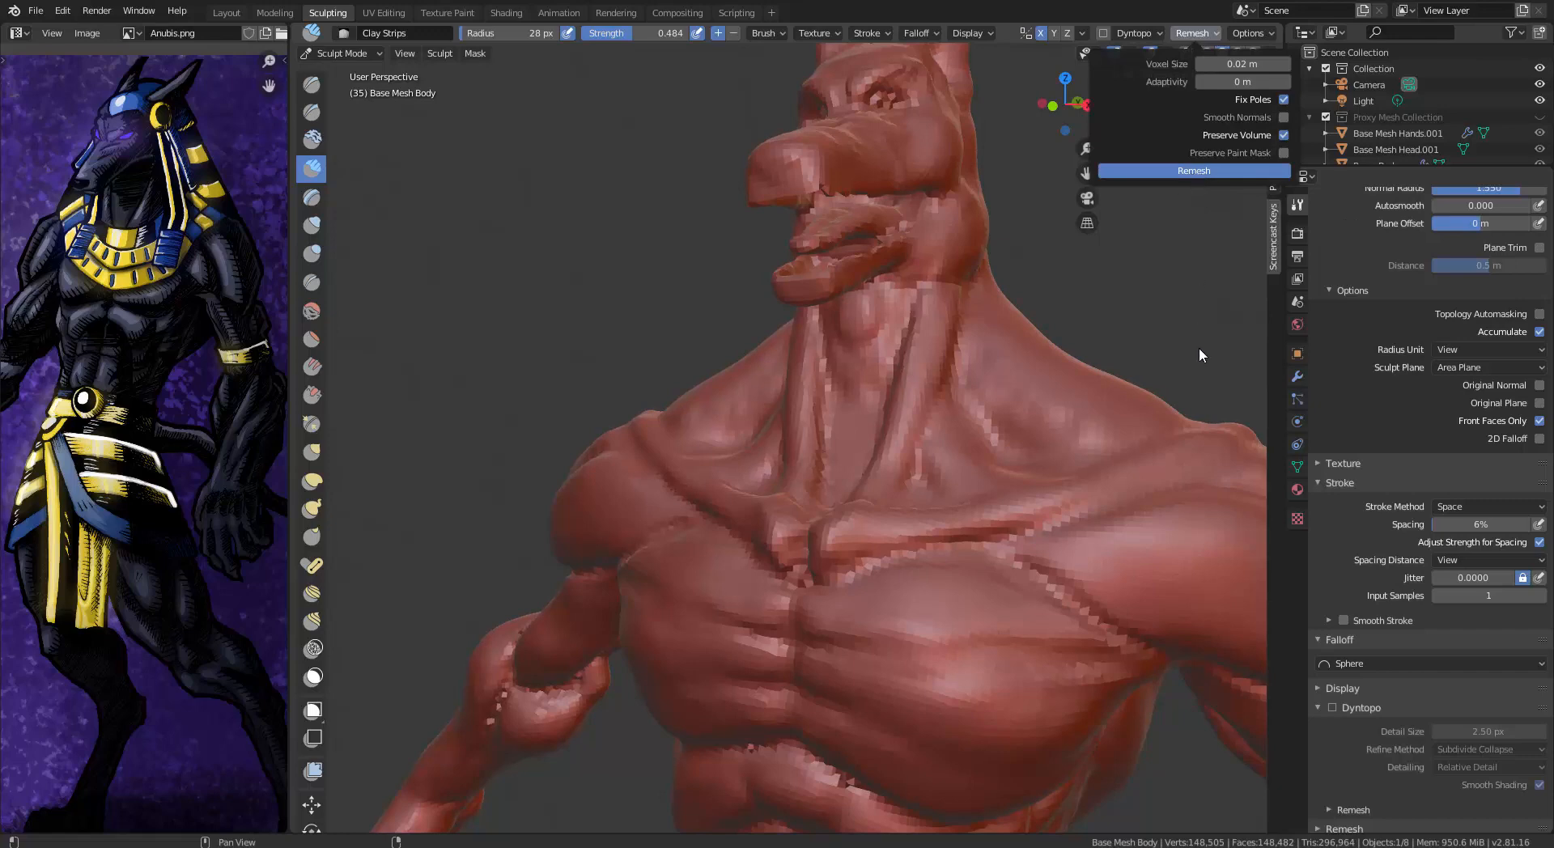
key(ctrl+z)
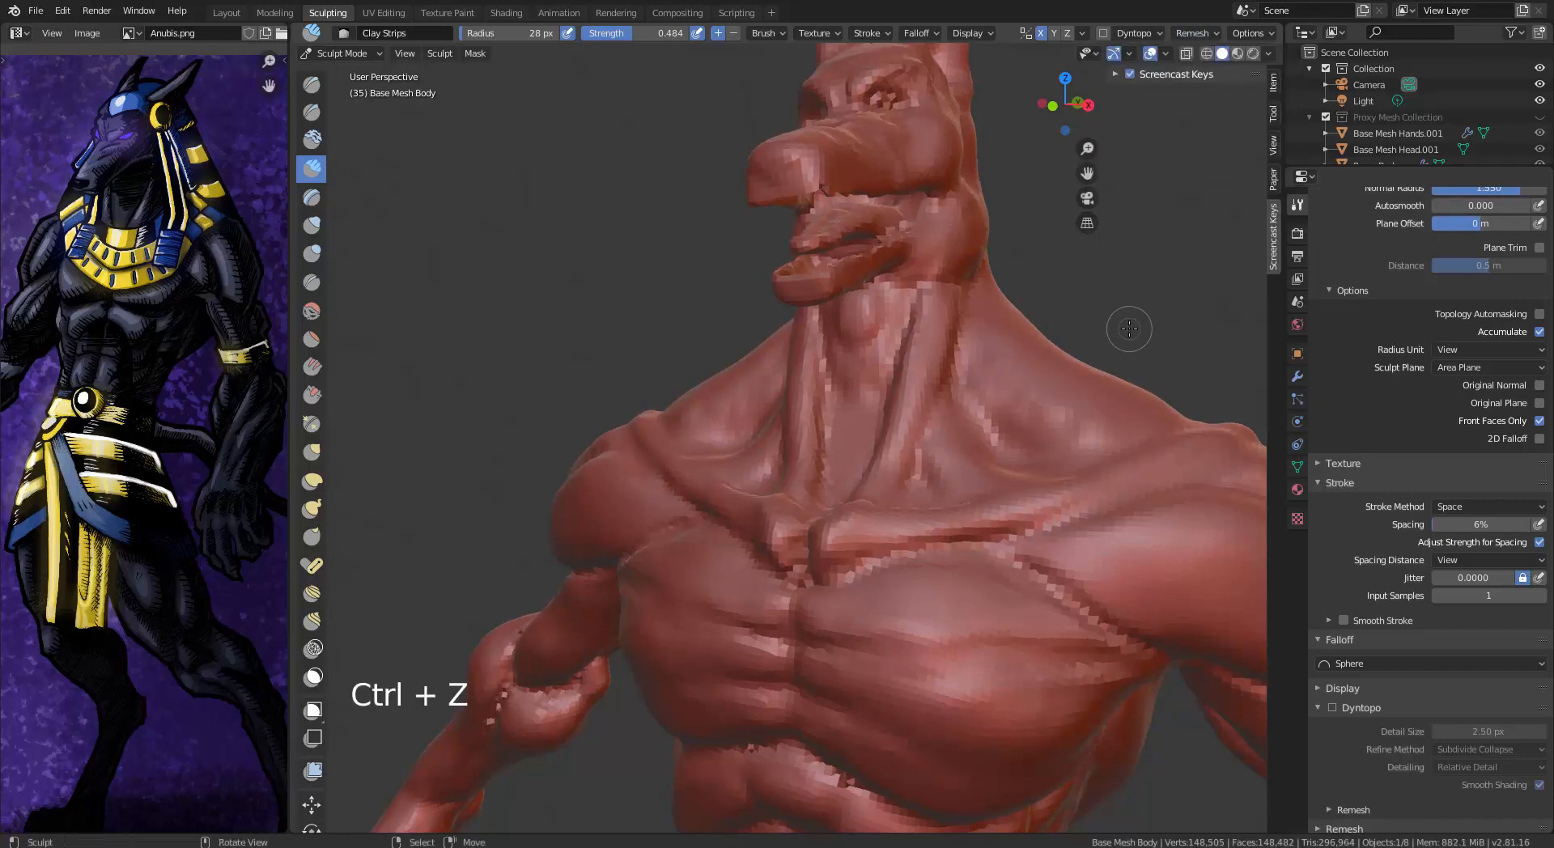
Examine the remeshed head, open jaw and neck up close in solid shading
key(z)
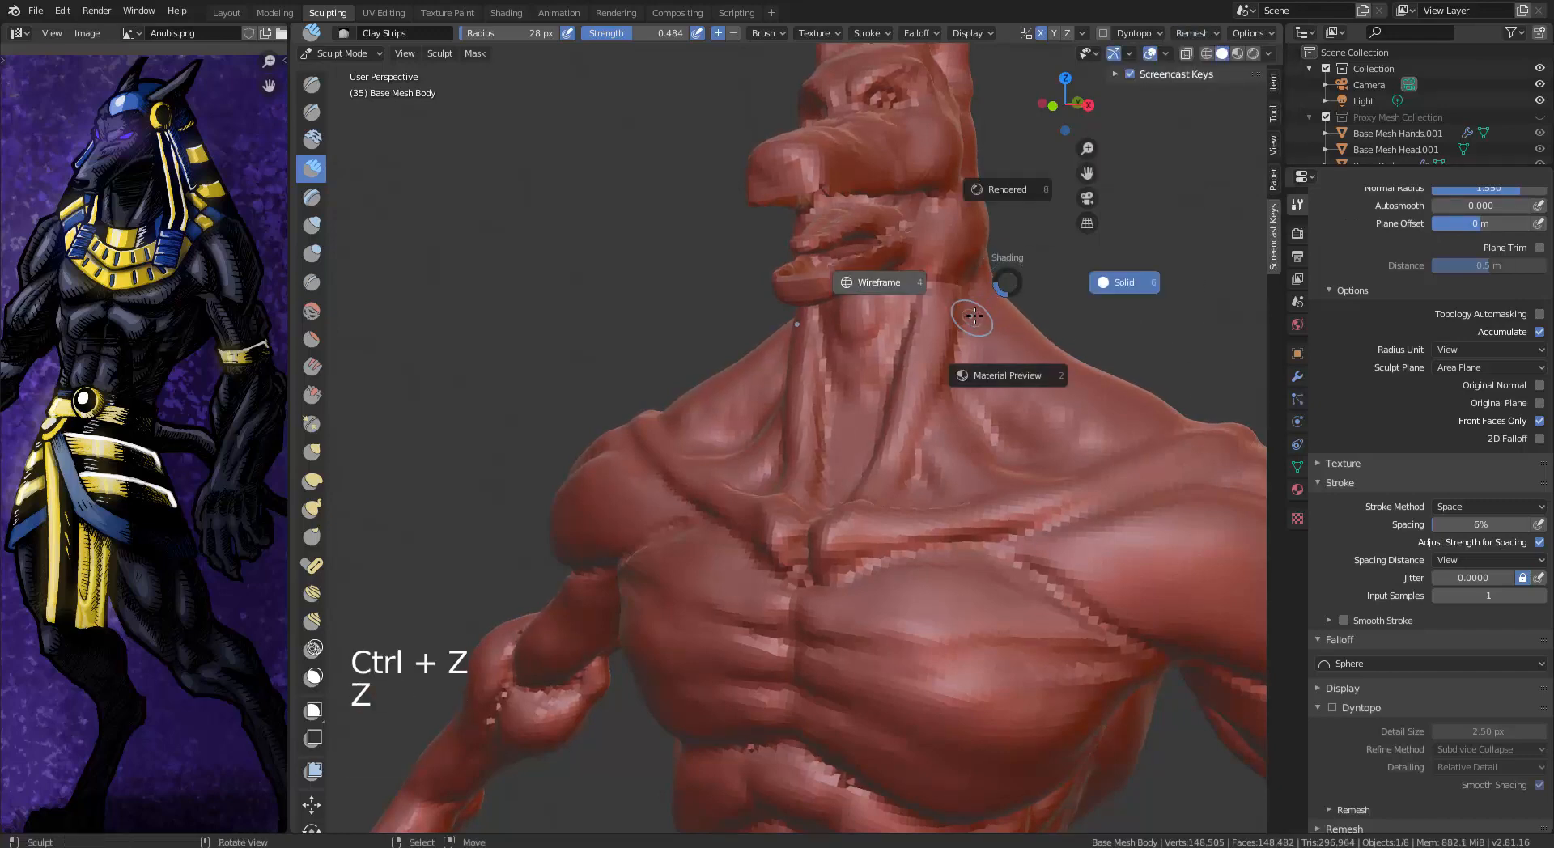
click(1103, 283)
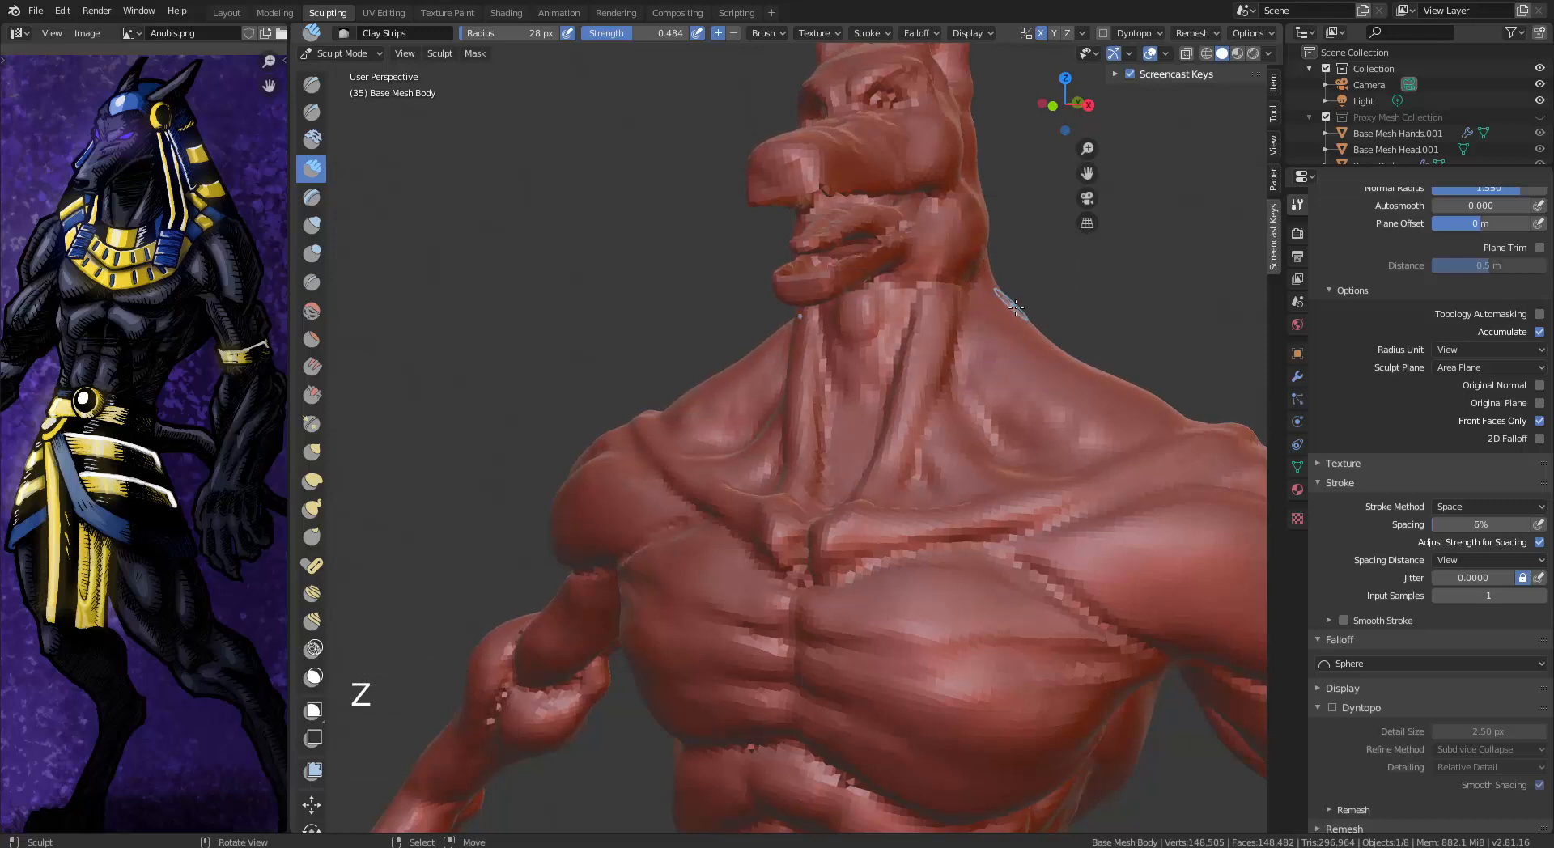
mouse_move(1010, 283)
alt+middle_down()
mouse_move(1048, 287)
mouse_move(1010, 334)
alt+middle_up()
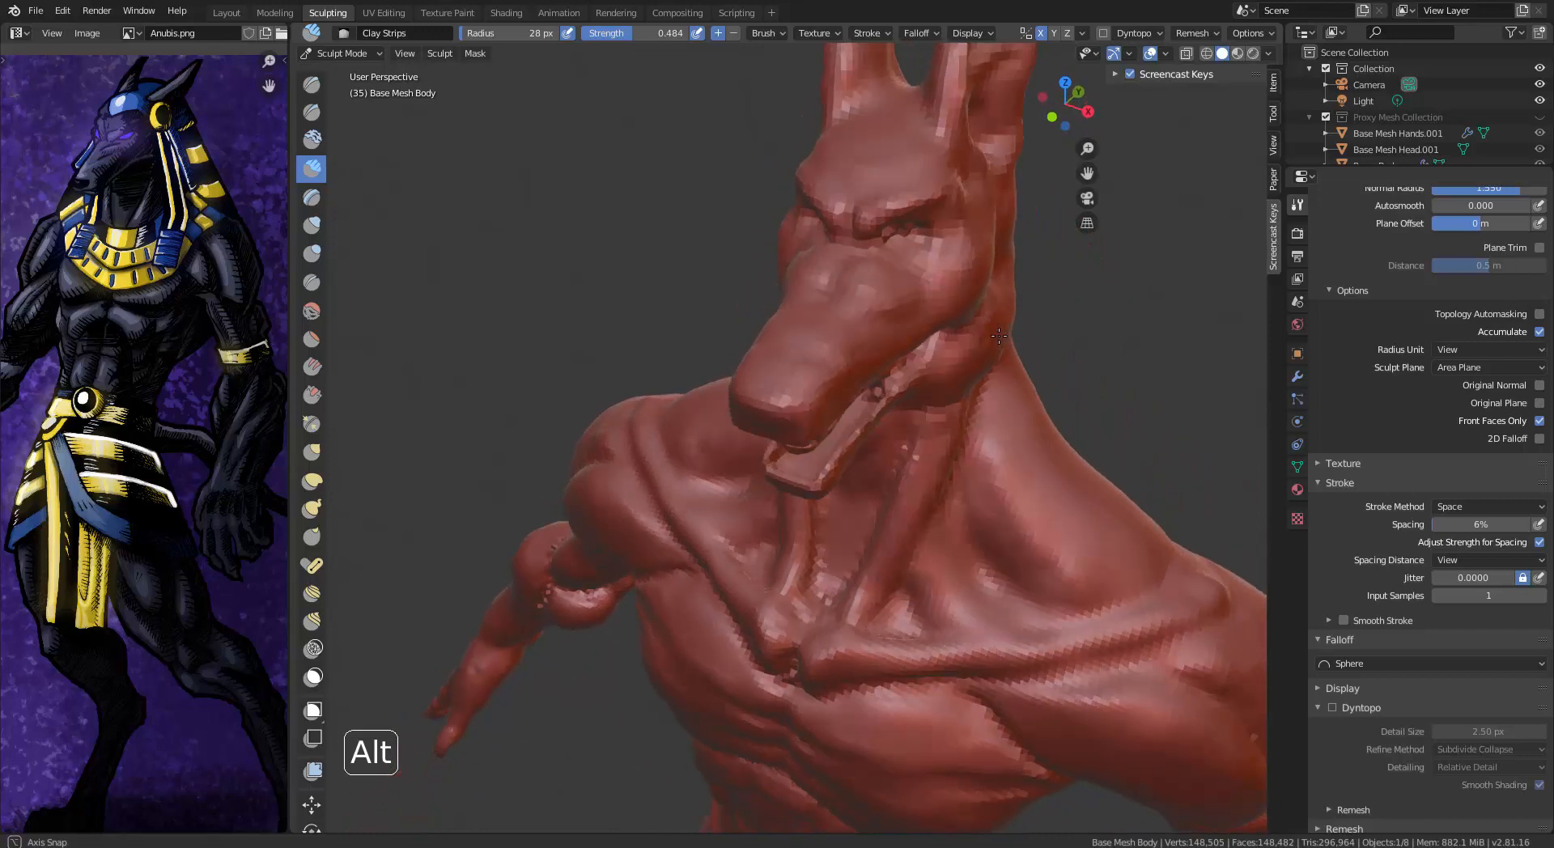
scroll(1002, 352, up, 3)
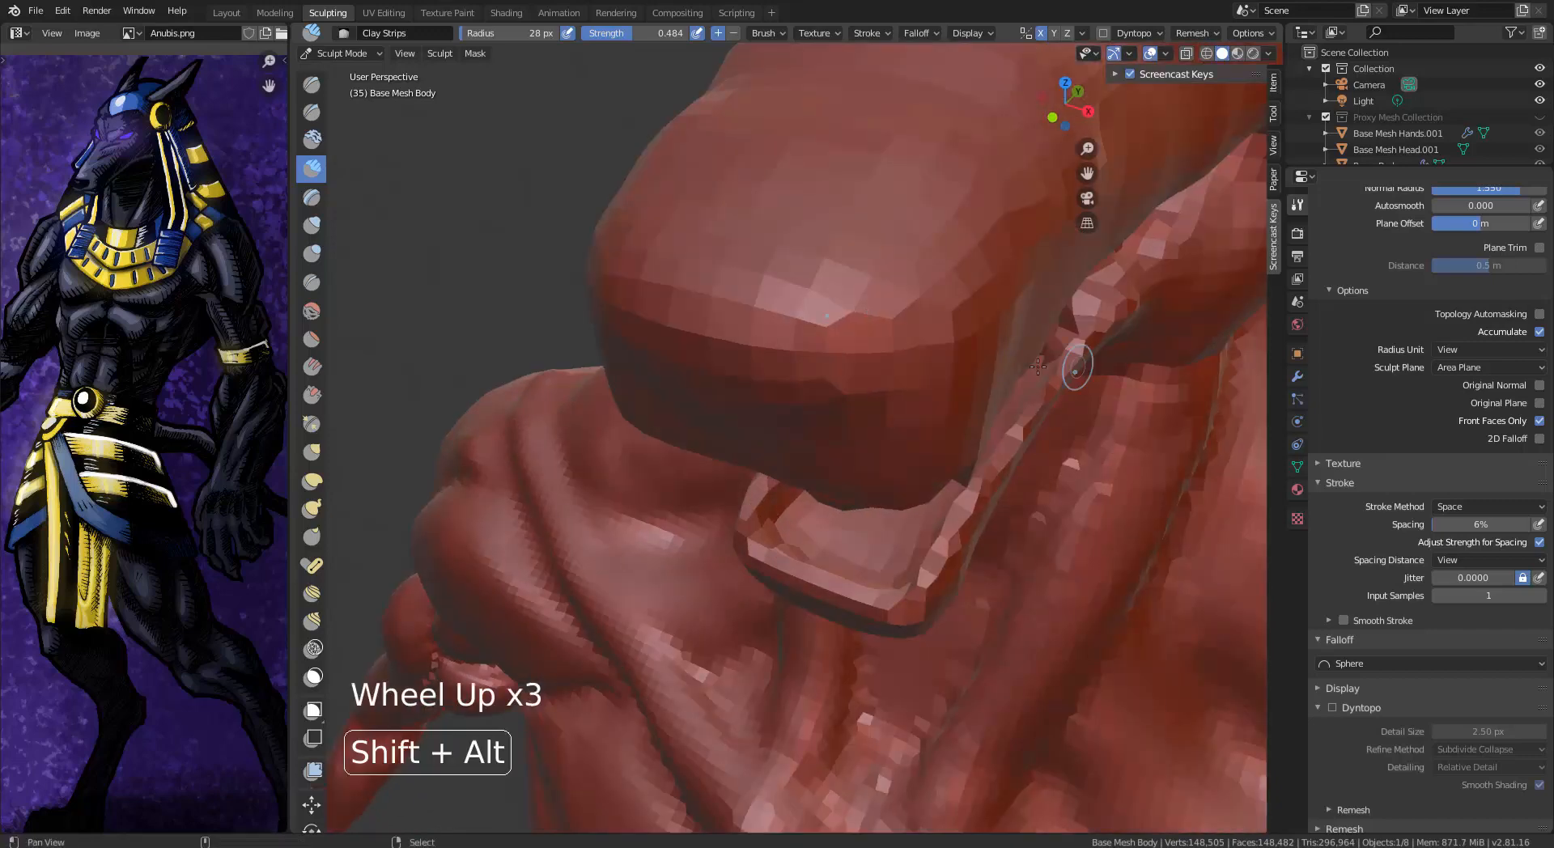
shift+middle_drag(1092, 405, 1069, 392)
alt+middle_drag(1068, 393, 1059, 383)
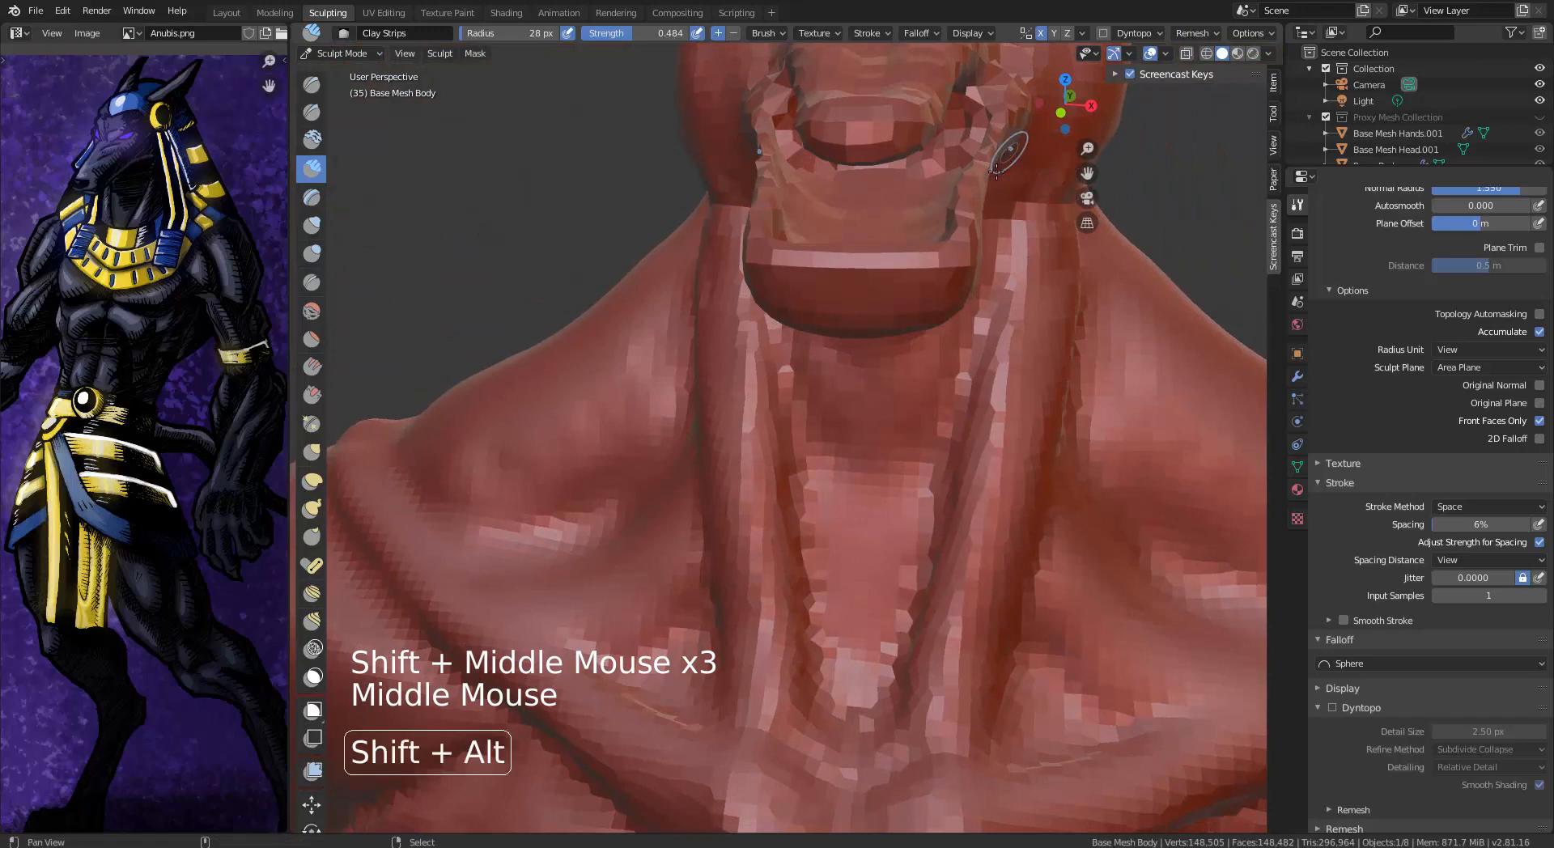
shift+middle_drag(1008, 162, 975, 239)
scroll(975, 280, down, 5)
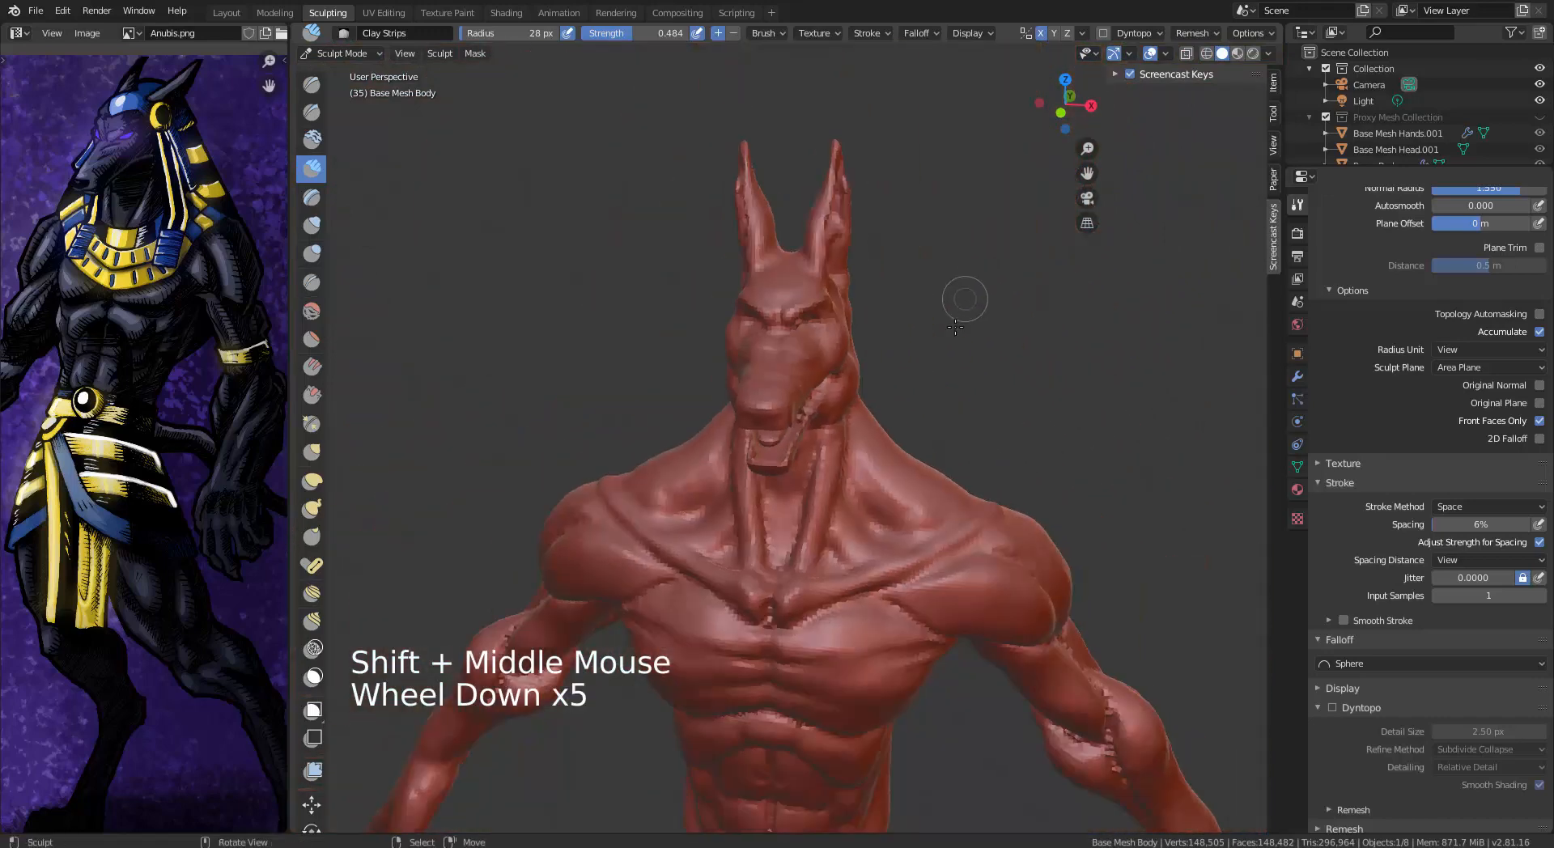
shift+middle_drag(964, 305, 852, 402)
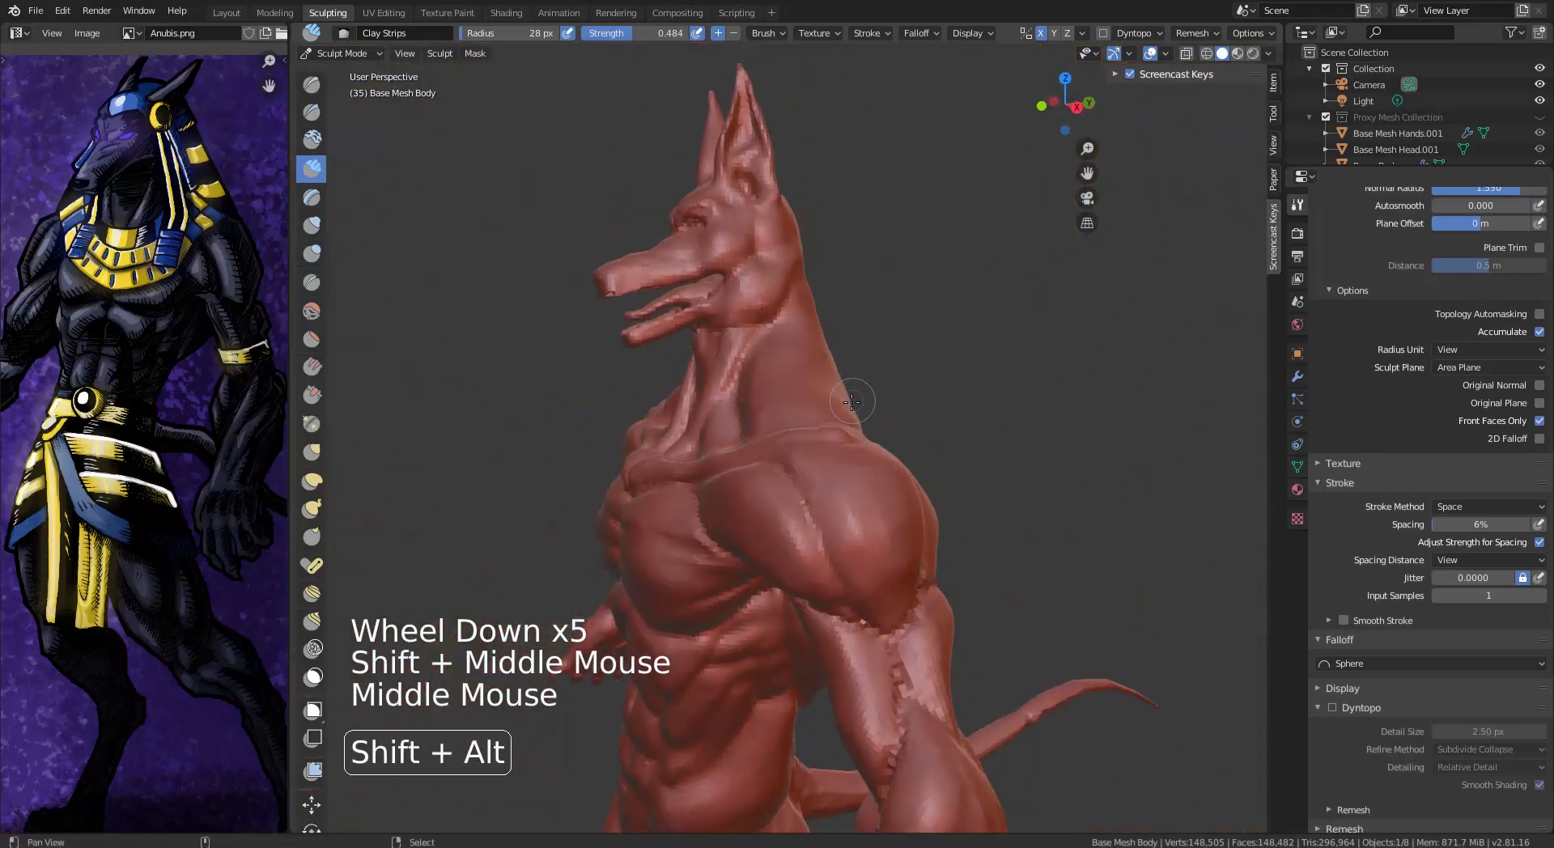
Examine the whole remeshed body from several angles, including the torso, arms and legs
shift+middle_drag(881, 282, 898, 242)
middle_drag(914, 340, 828, 413)
scroll(828, 413, up, 3)
scroll(409, 235, down, 8)
middle_drag(409, 236, 443, 315)
alt+middle_drag(756, 407, 950, 475)
scroll(765, 408, up, 3)
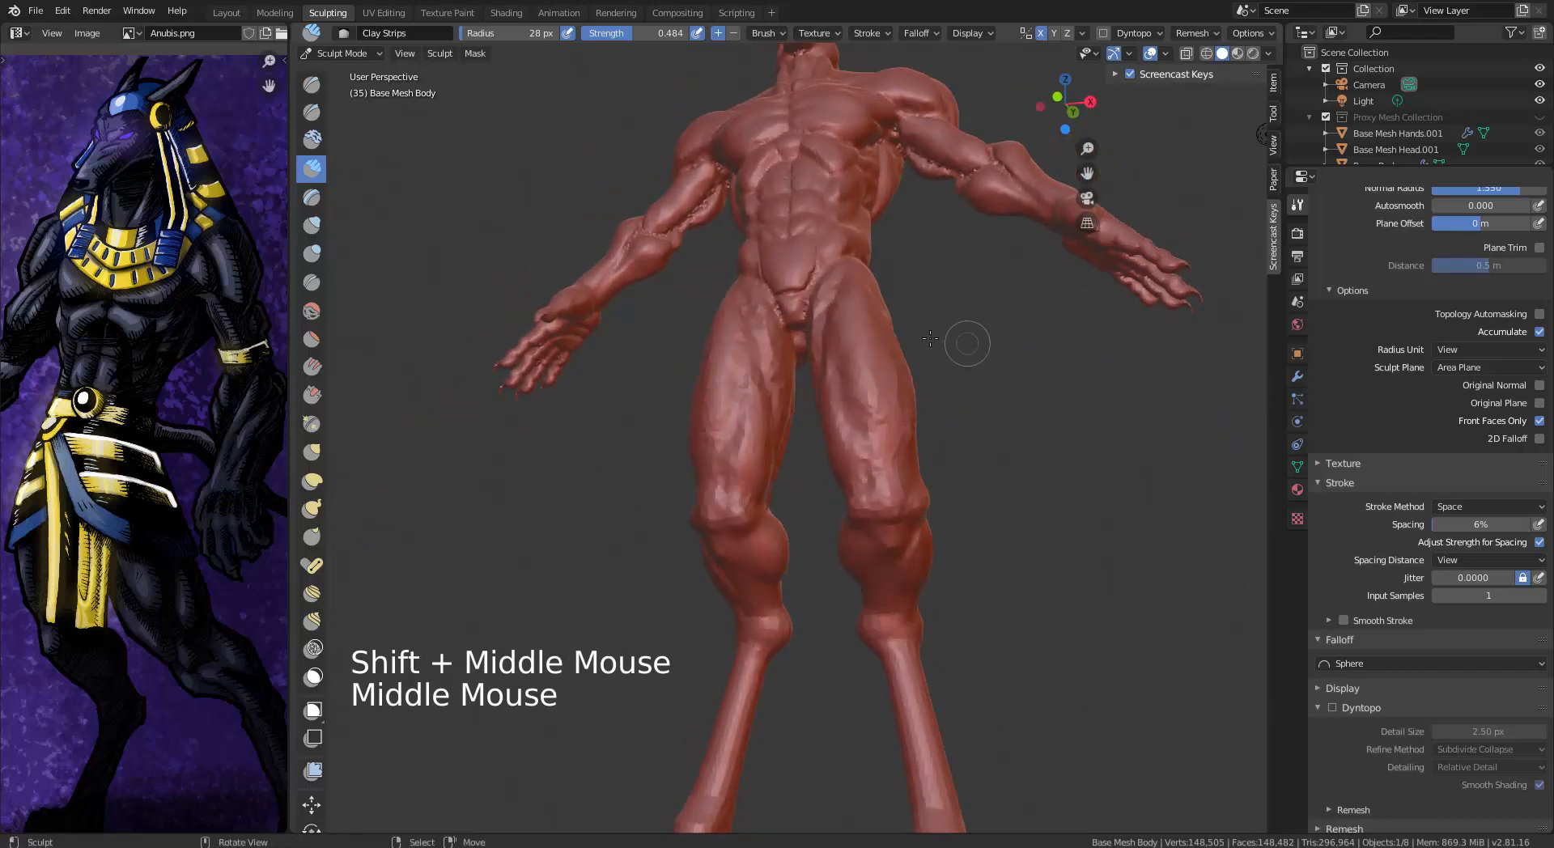
shift+middle_drag(916, 307, 921, 421)
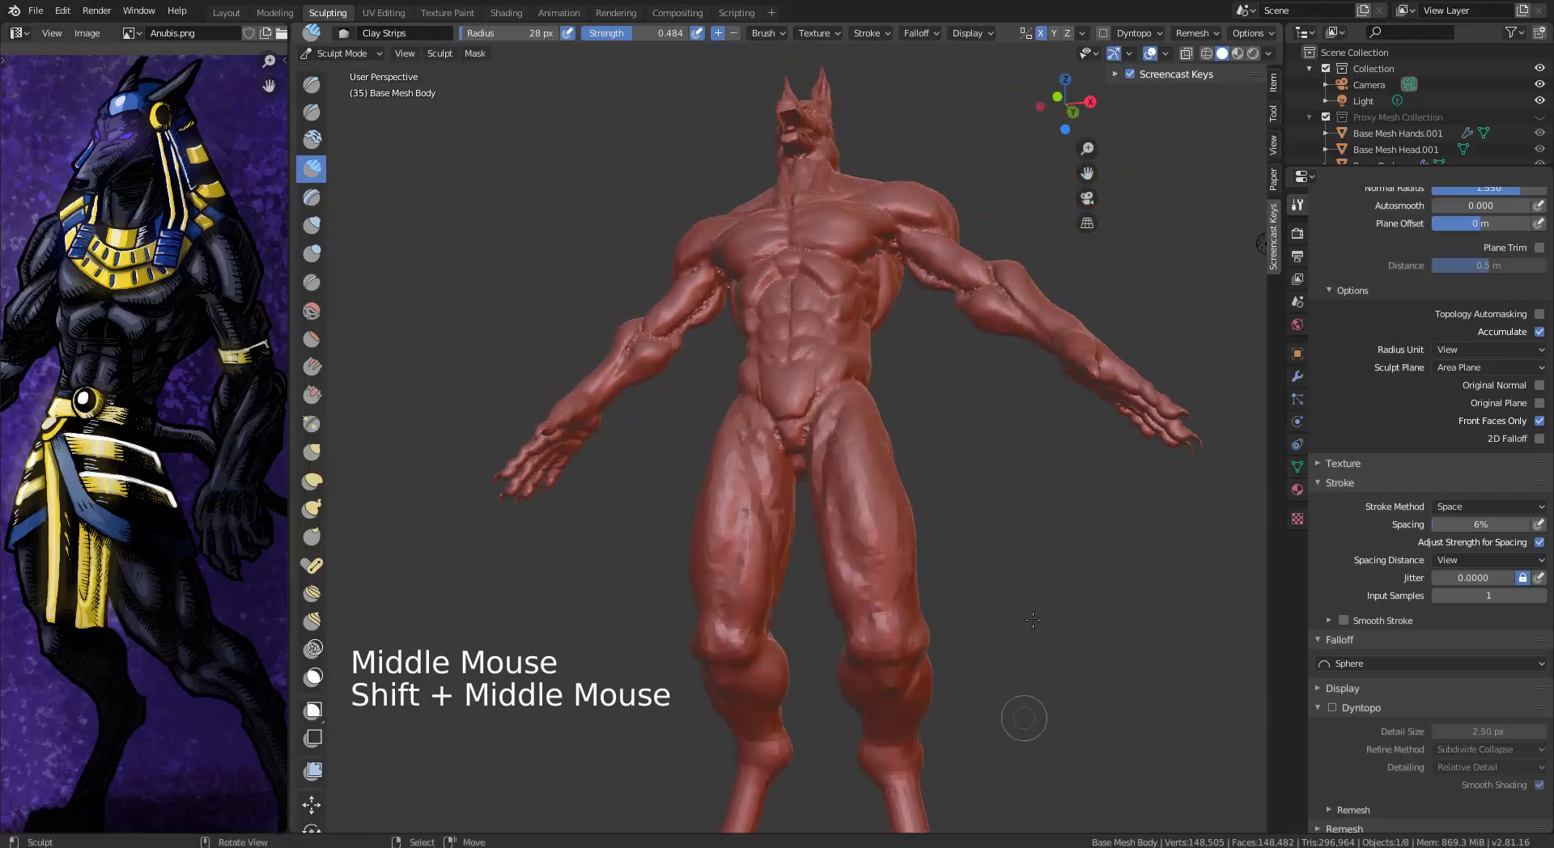
shift+middle_drag(949, 673, 889, 406)
shift+middle_drag(924, 166, 769, 361)
shift+middle_drag(801, 304, 789, 453)
middle_drag(757, 433, 874, 407)
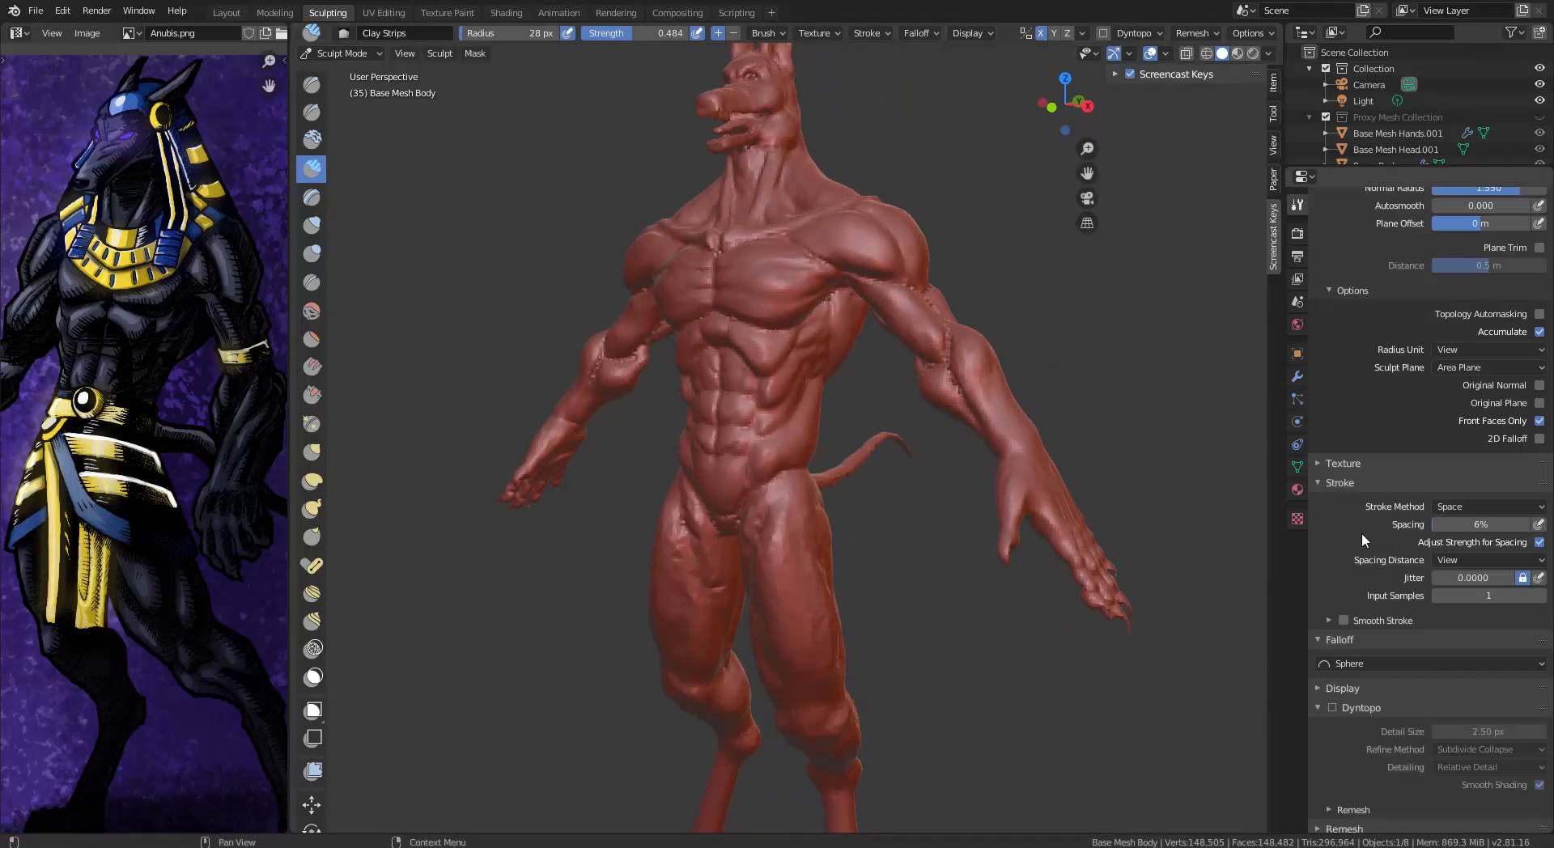
Enable Dyntopo on the body and smooth the front of the upper thigh
click(1332, 708)
mouse_move(580, 476)
middle_down()
mouse_move(640, 452)
mouse_move(660, 344)
middle_up()
ctrl+middle_drag(704, 388, 729, 331)
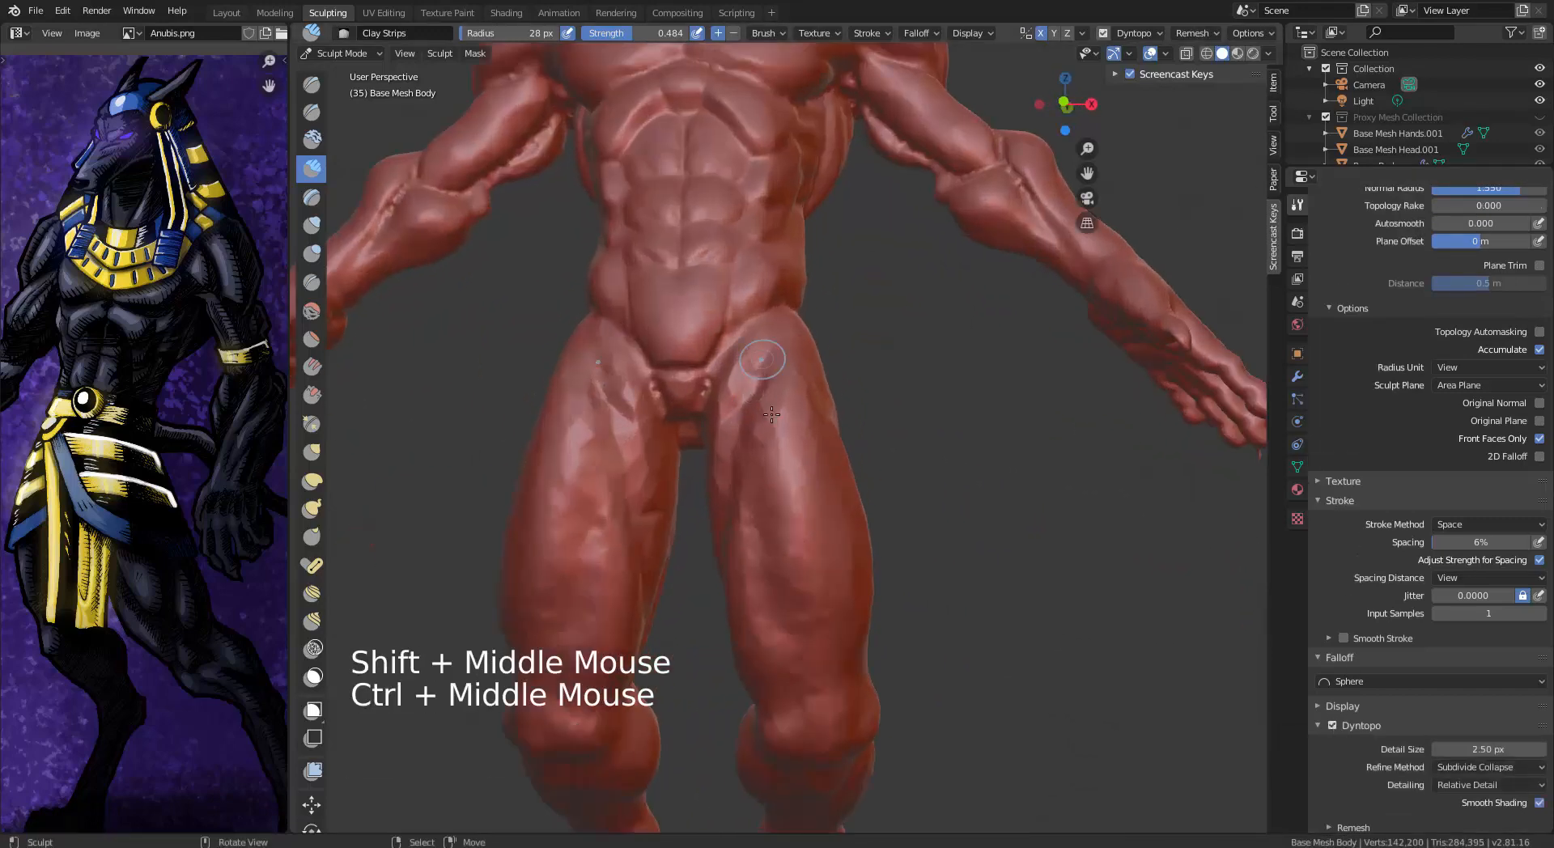
mouse_move(761, 360)
shift+mouse_down()
mouse_move(740, 454)
mouse_move(765, 484)
shift+mouse_up()
middle_drag(777, 501, 790, 437)
shift+drag(806, 457, 809, 530)
Enlarge the brush radius to 106 px and smooth the rough surfaces of the legs
key(f)
middle_drag(866, 518, 810, 478)
shift+drag(789, 478, 801, 522)
middle_drag(813, 518, 486, 474)
shift+drag(775, 617, 787, 475)
mouse_move(787, 475)
middle_down()
mouse_move(1052, 502)
mouse_move(866, 753)
middle_up()
shift+drag(870, 332, 902, 380)
mouse_move(865, 373)
middle_down()
mouse_move(930, 364)
mouse_move(857, 308)
middle_up()
Switch to the Draw brush with a 48 px radius and build up the tissue at the corner of the mouth
shift+middle_drag(858, 202, 866, 323)
mouse_move(890, 300)
middle_down()
mouse_move(803, 282)
mouse_move(920, 255)
middle_up()
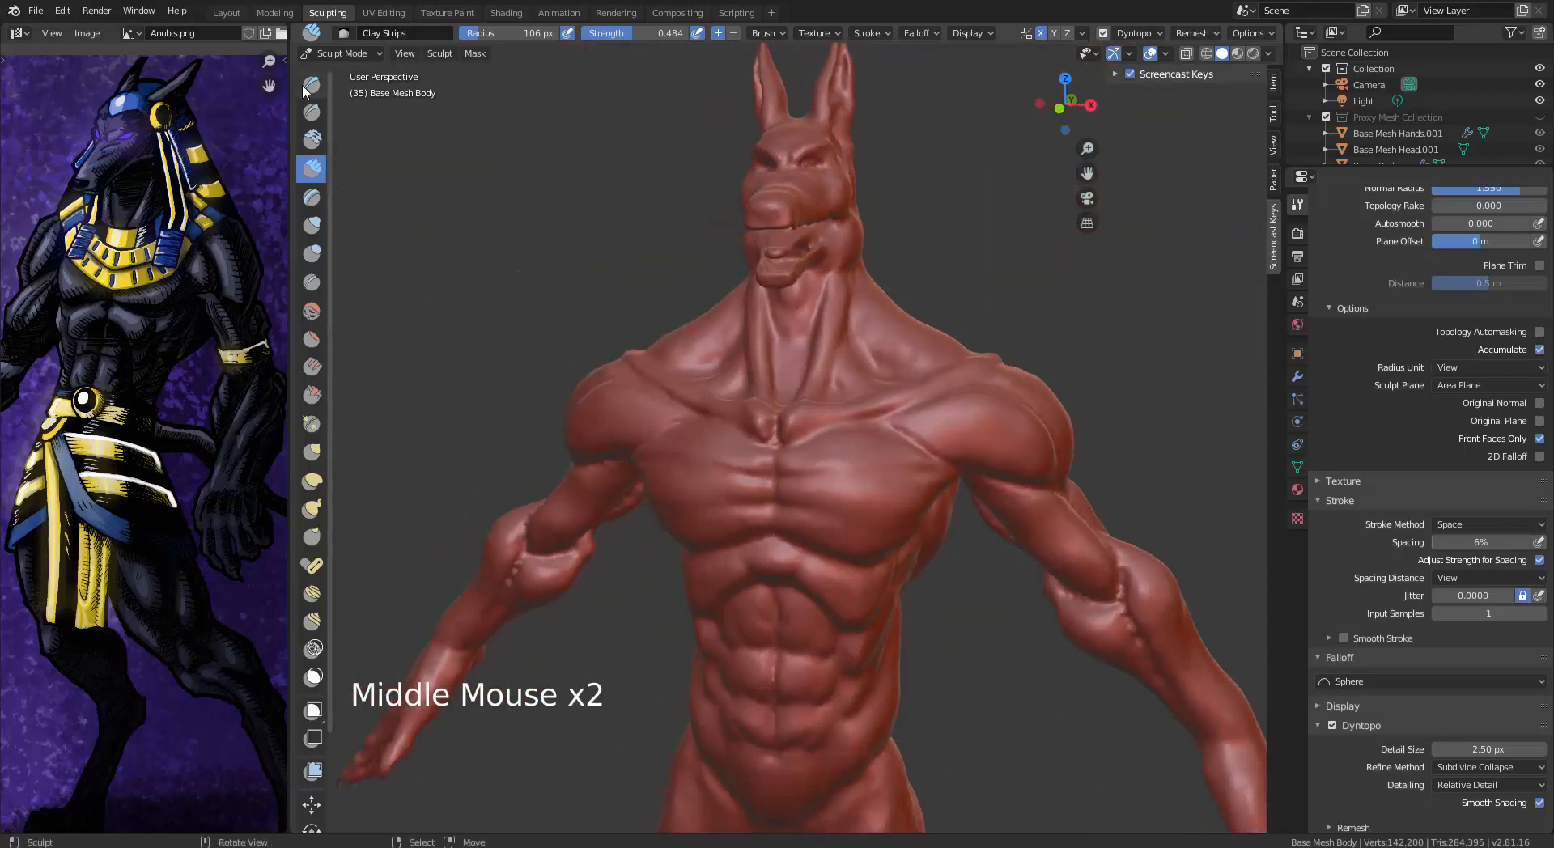
key(x)
scroll(849, 259, up, 5)
shift+middle_drag(809, 211, 781, 586)
key(f)
middle_drag(631, 365, 712, 324)
drag(754, 261, 719, 331)
alt+middle_drag(719, 324, 809, 312)
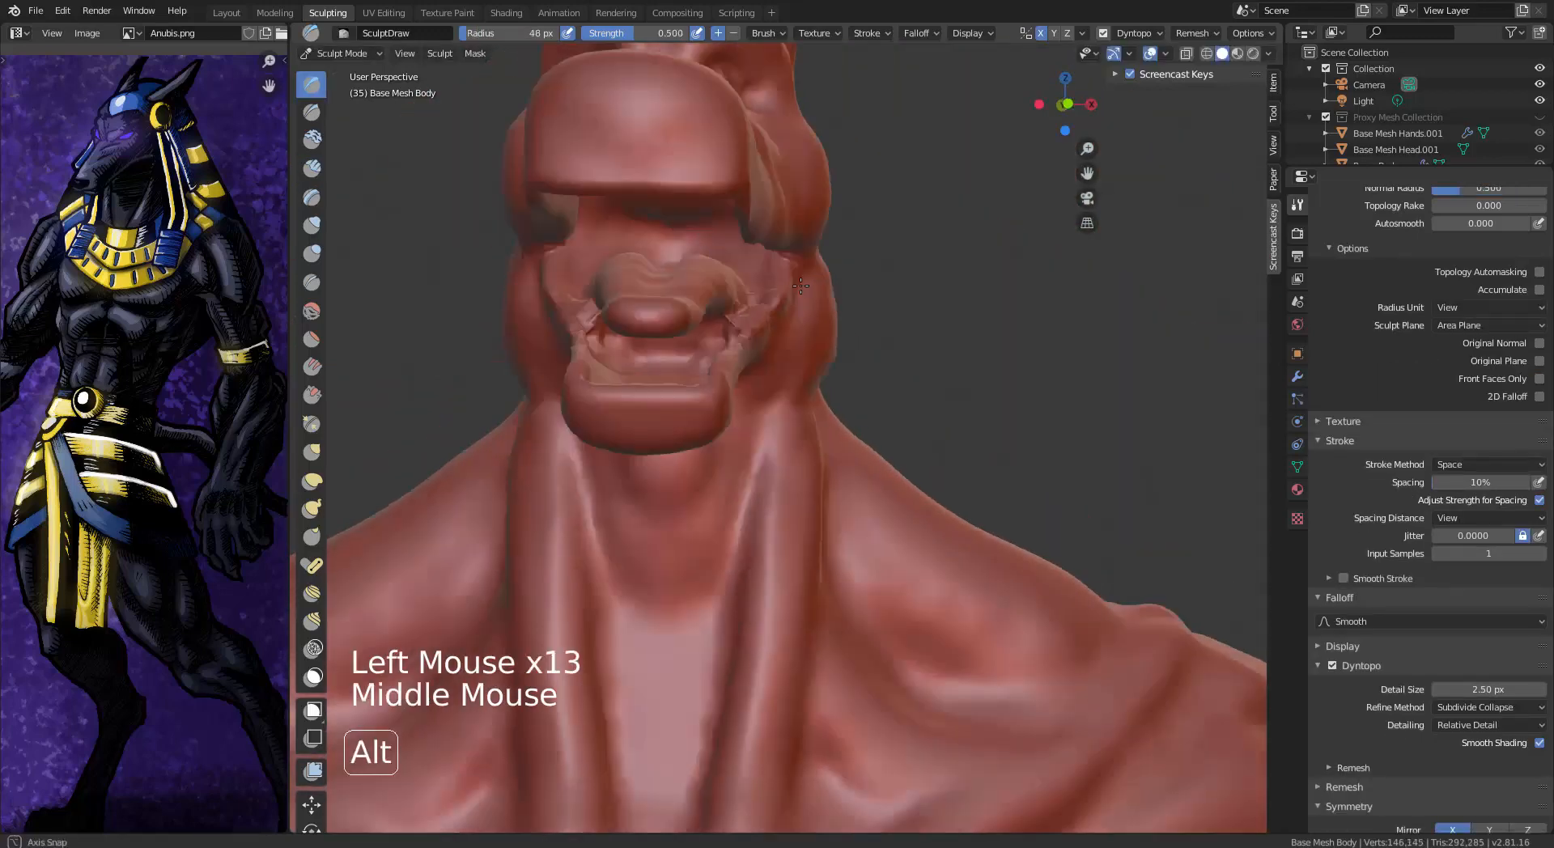
drag(753, 283, 741, 323)
Shape the fold between the upper and lower jaw with added and carved strokes, and smooth it
middle_drag(776, 251, 805, 295)
scroll(809, 324, up, 3)
drag(780, 149, 703, 243)
mouse_move(752, 203)
shift+mouse_down()
mouse_move(704, 251)
mouse_move(725, 153)
mouse_move(631, 263)
shift+mouse_up()
ctrl+drag(722, 146, 603, 300)
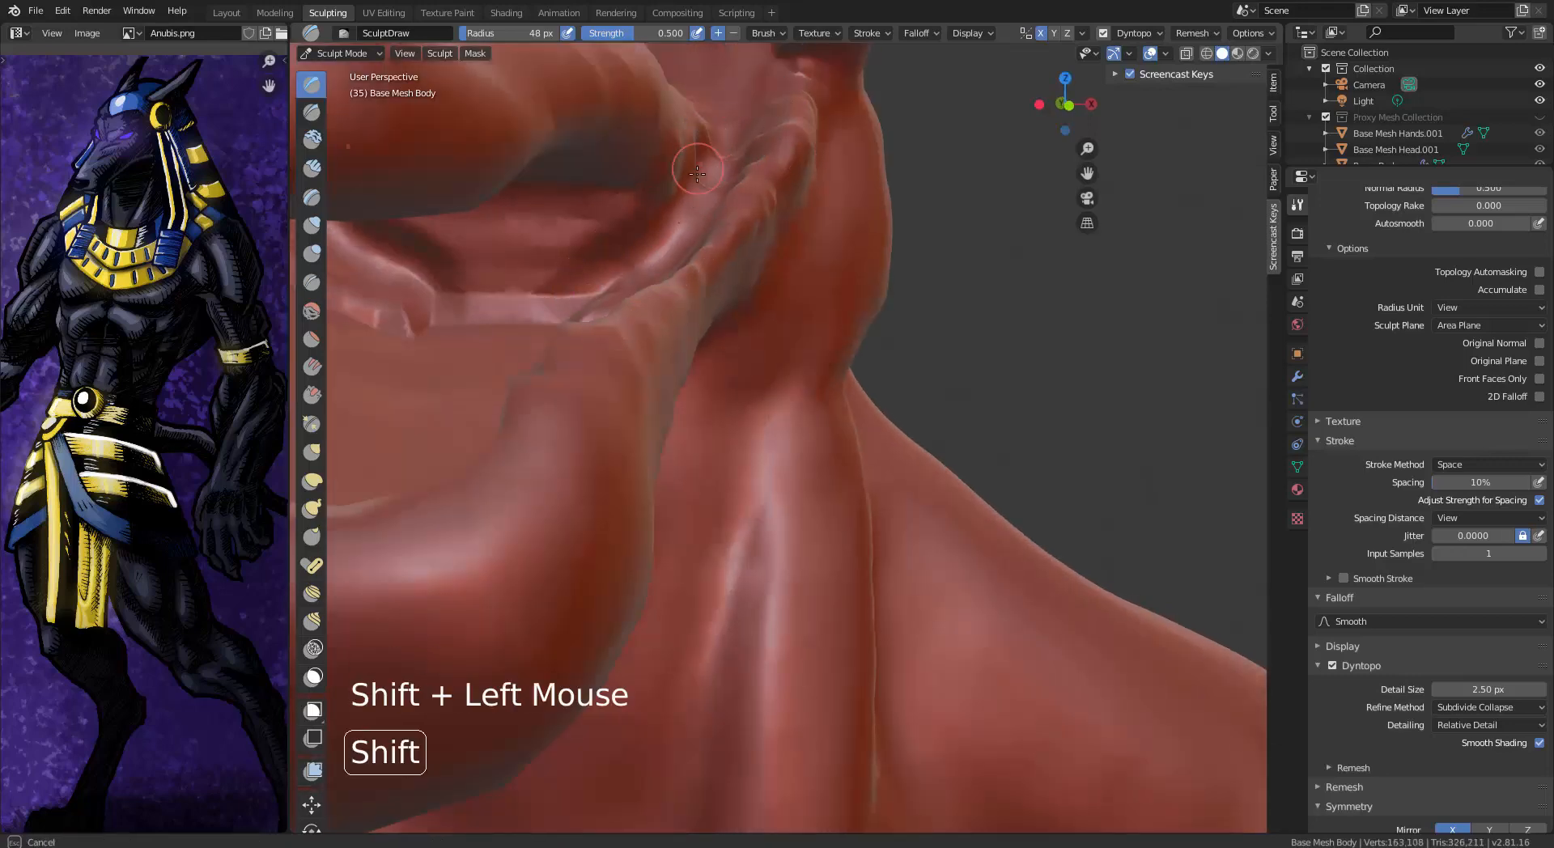
shift+drag(698, 174, 655, 226)
shift+drag(664, 219, 735, 136)
Carve the inside of the mouth deeper between the tongue and the jaw fold
middle_drag(739, 129, 732, 174)
ctrl+drag(660, 336, 630, 406)
ctrl+drag(562, 494, 689, 326)
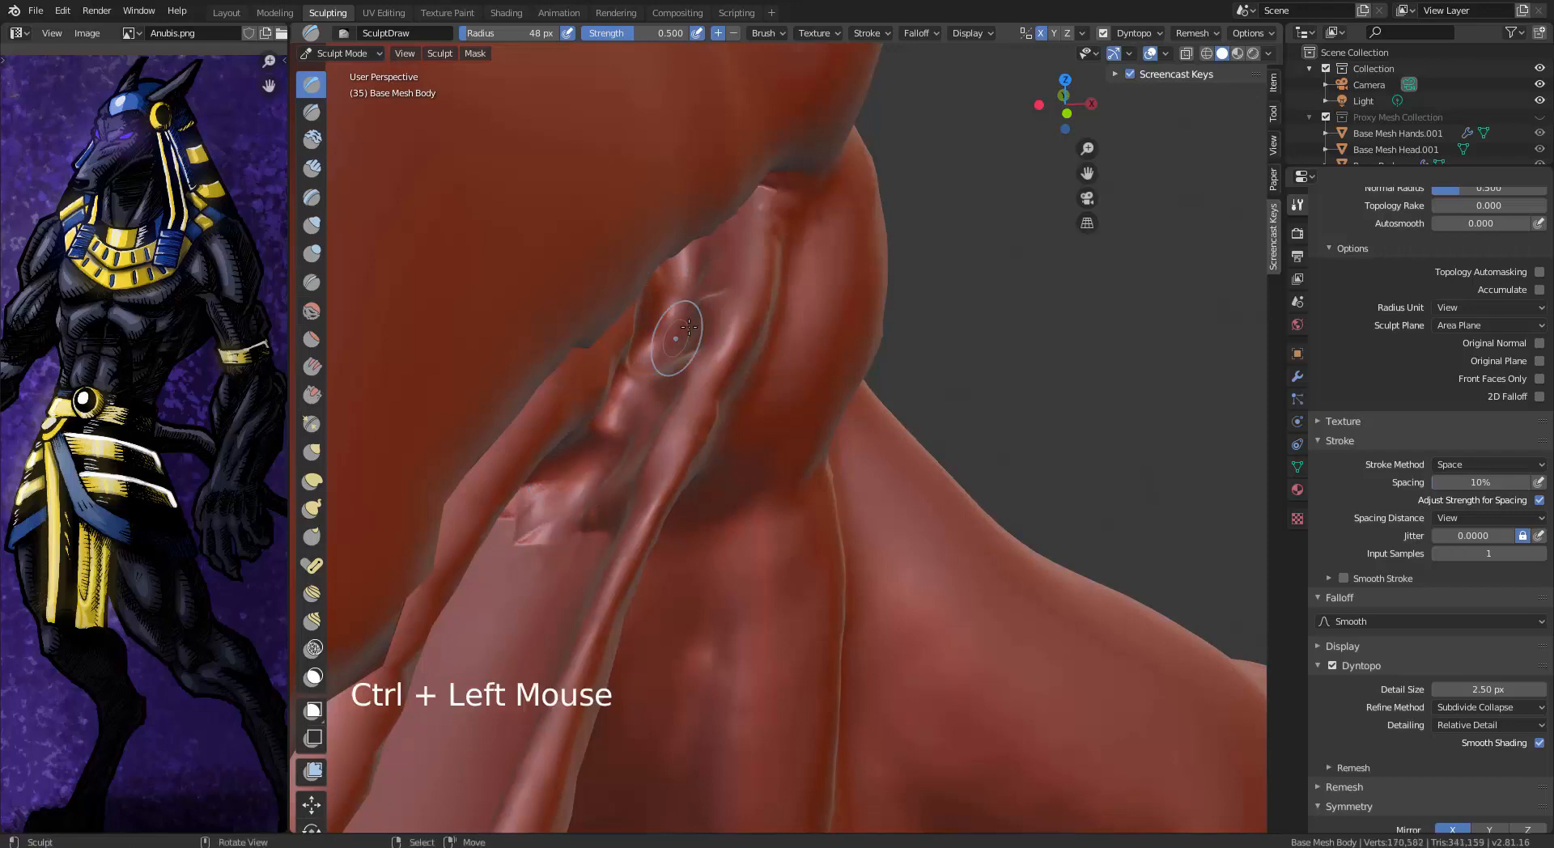
Smooth the carved area at the back corner of the mouth with the Smooth brush
click(312, 311)
scroll(1349, 337, up, 8)
middle_drag(661, 273, 668, 248)
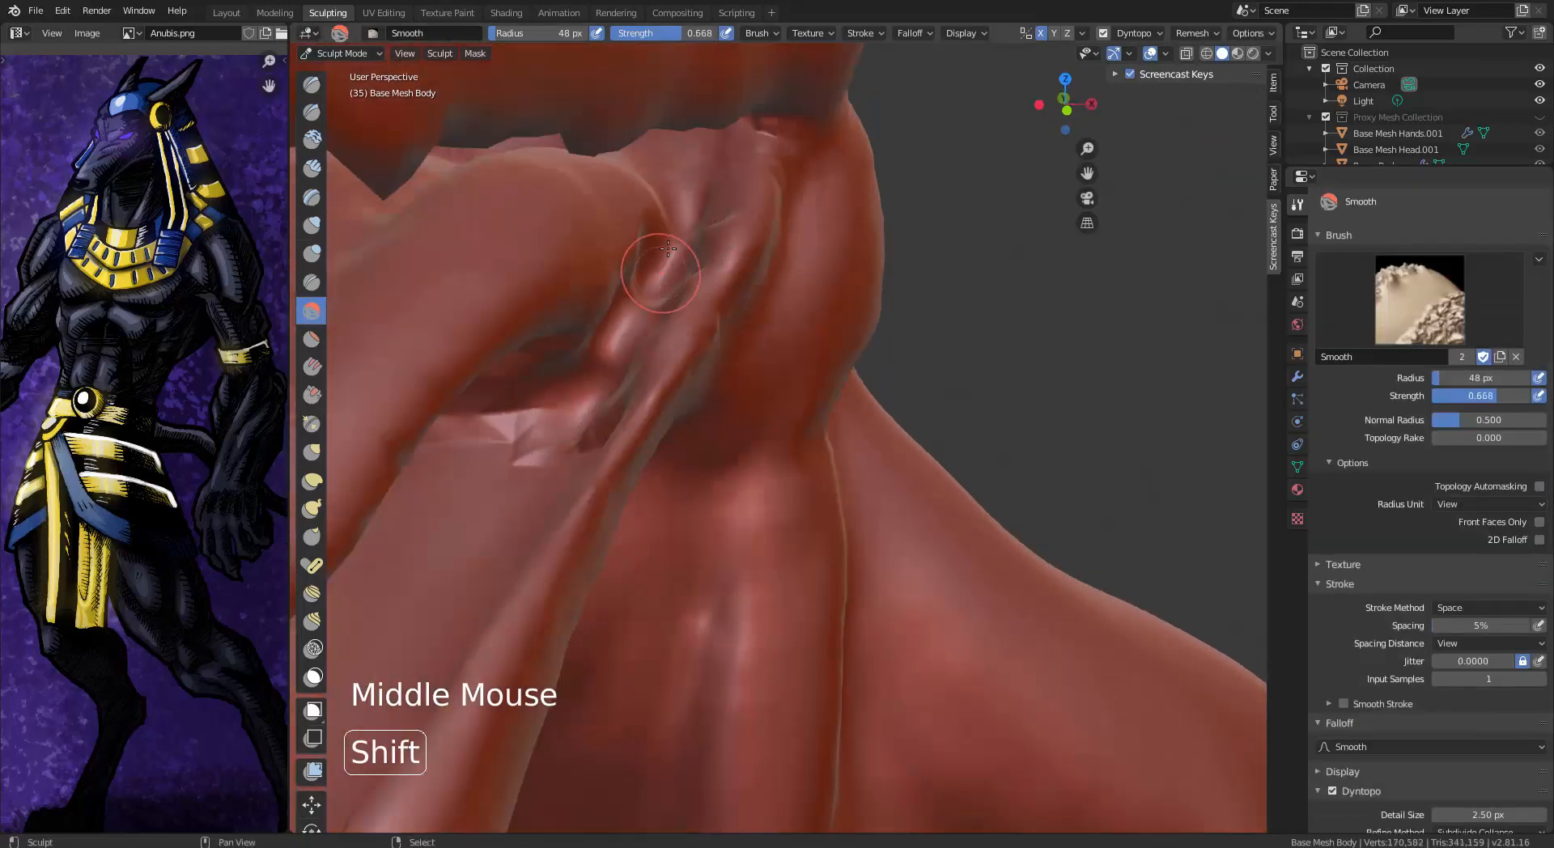
shift+drag(665, 293, 702, 236)
mouse_move(680, 259)
middle_down()
mouse_move(617, 163)
mouse_move(648, 258)
middle_up()
Flatten the edge of the lower jaw from the mouth corner forward and smooth the transition
click(312, 338)
middle_drag(567, 331, 578, 360)
drag(743, 215, 515, 651)
shift+middle_drag(515, 650, 567, 567)
middle_drag(566, 566, 648, 485)
shift+middle_drag(647, 486, 761, 389)
shift+drag(769, 387, 778, 380)
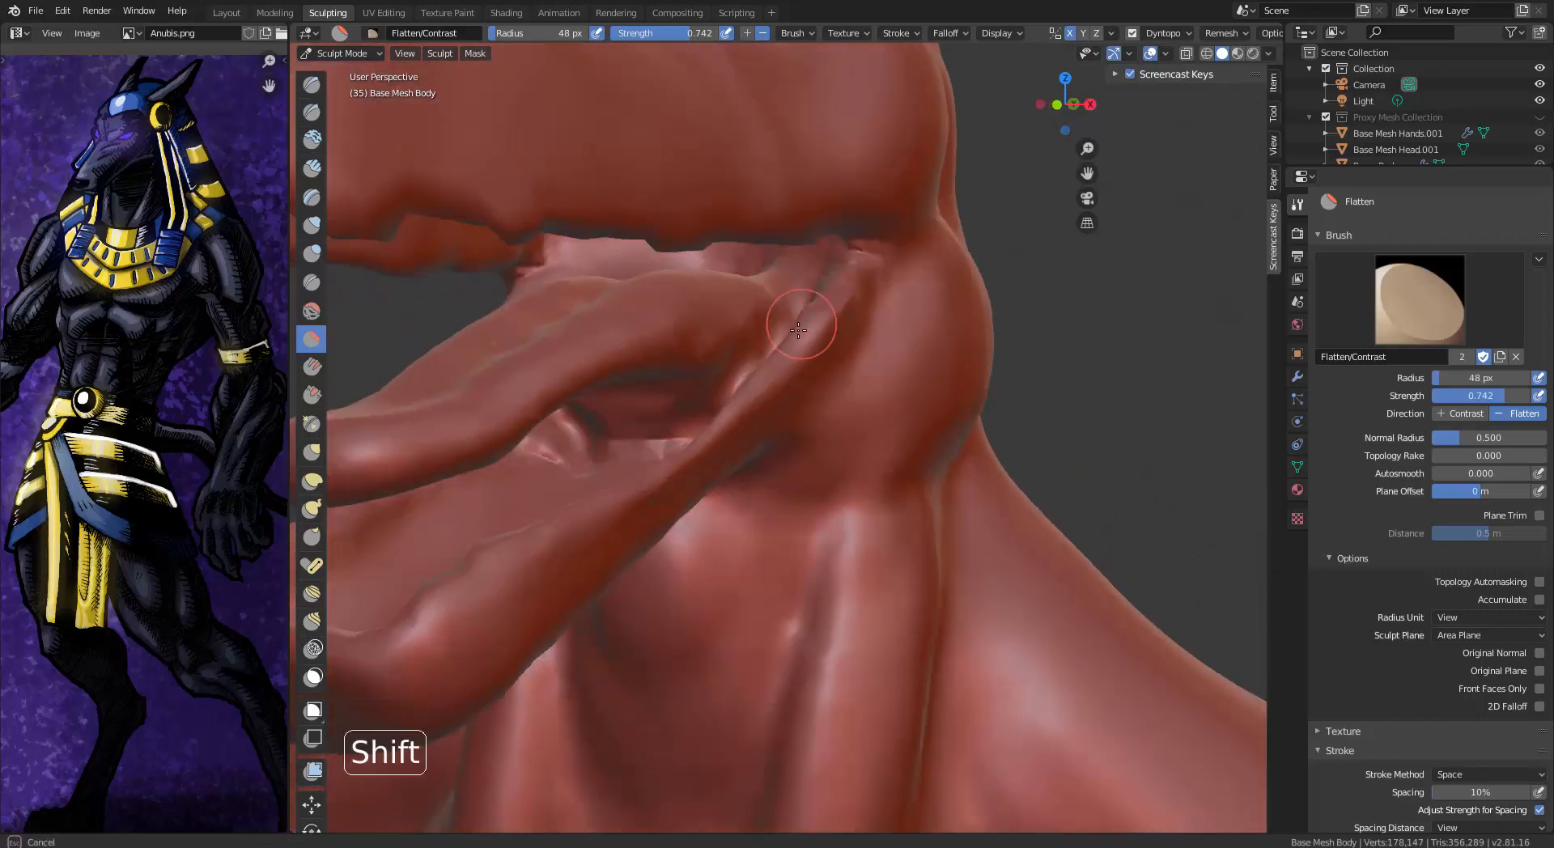
Thicken the fold at the mouth corner and the side rim of the lower jaw with the Inflate brush
middle_drag(798, 330, 615, 194)
click(312, 83)
click(311, 225)
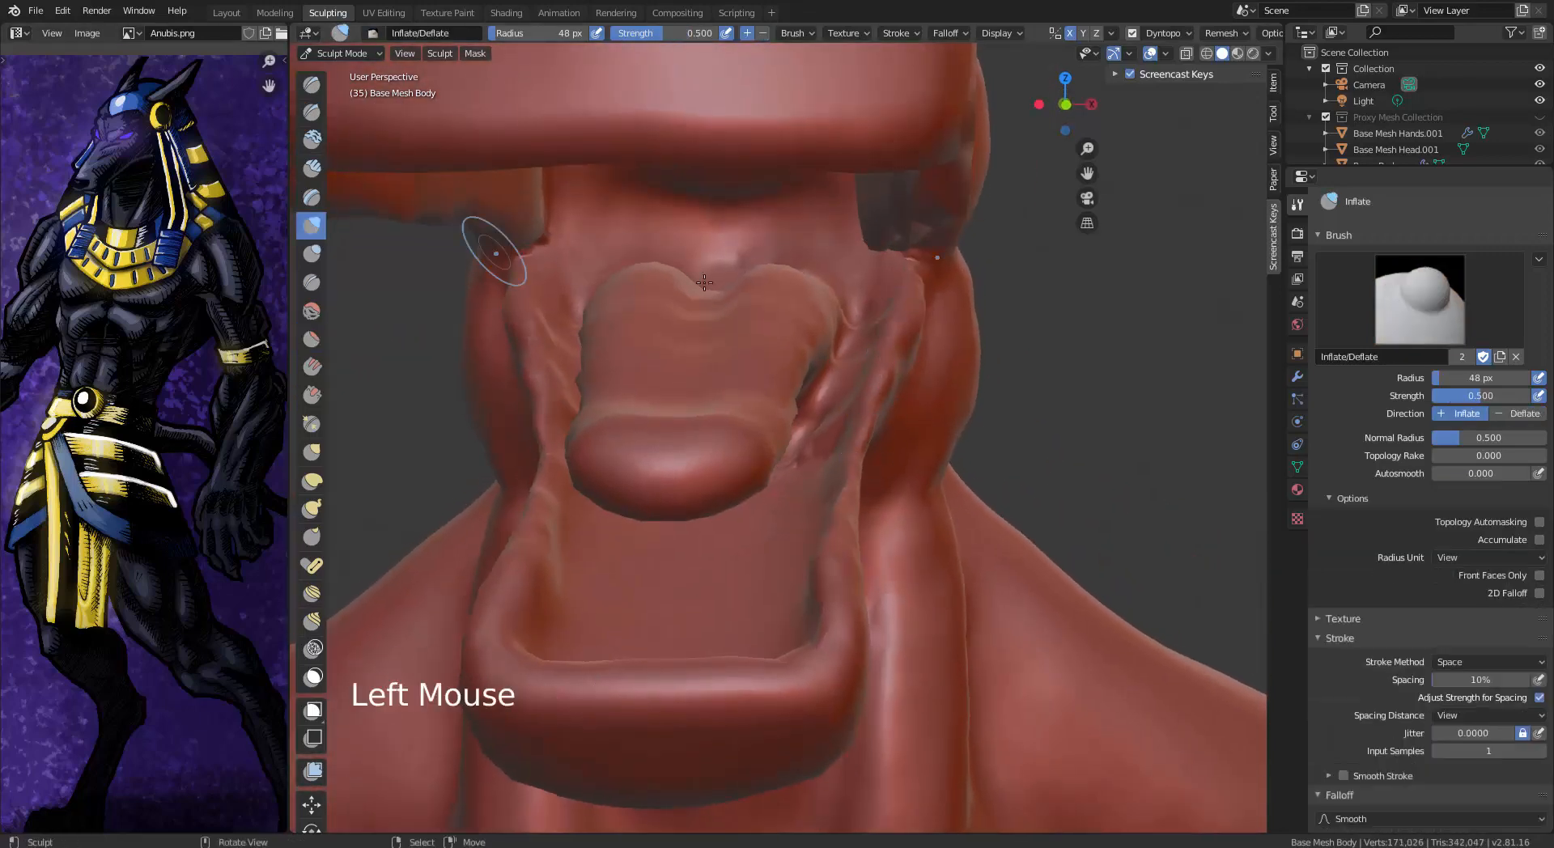
middle_drag(502, 251, 647, 364)
middle_drag(647, 364, 783, 458)
mouse_move(865, 302)
middle_down()
mouse_move(887, 208)
mouse_move(912, 253)
mouse_move(828, 383)
middle_up()
click(912, 254)
click(828, 383)
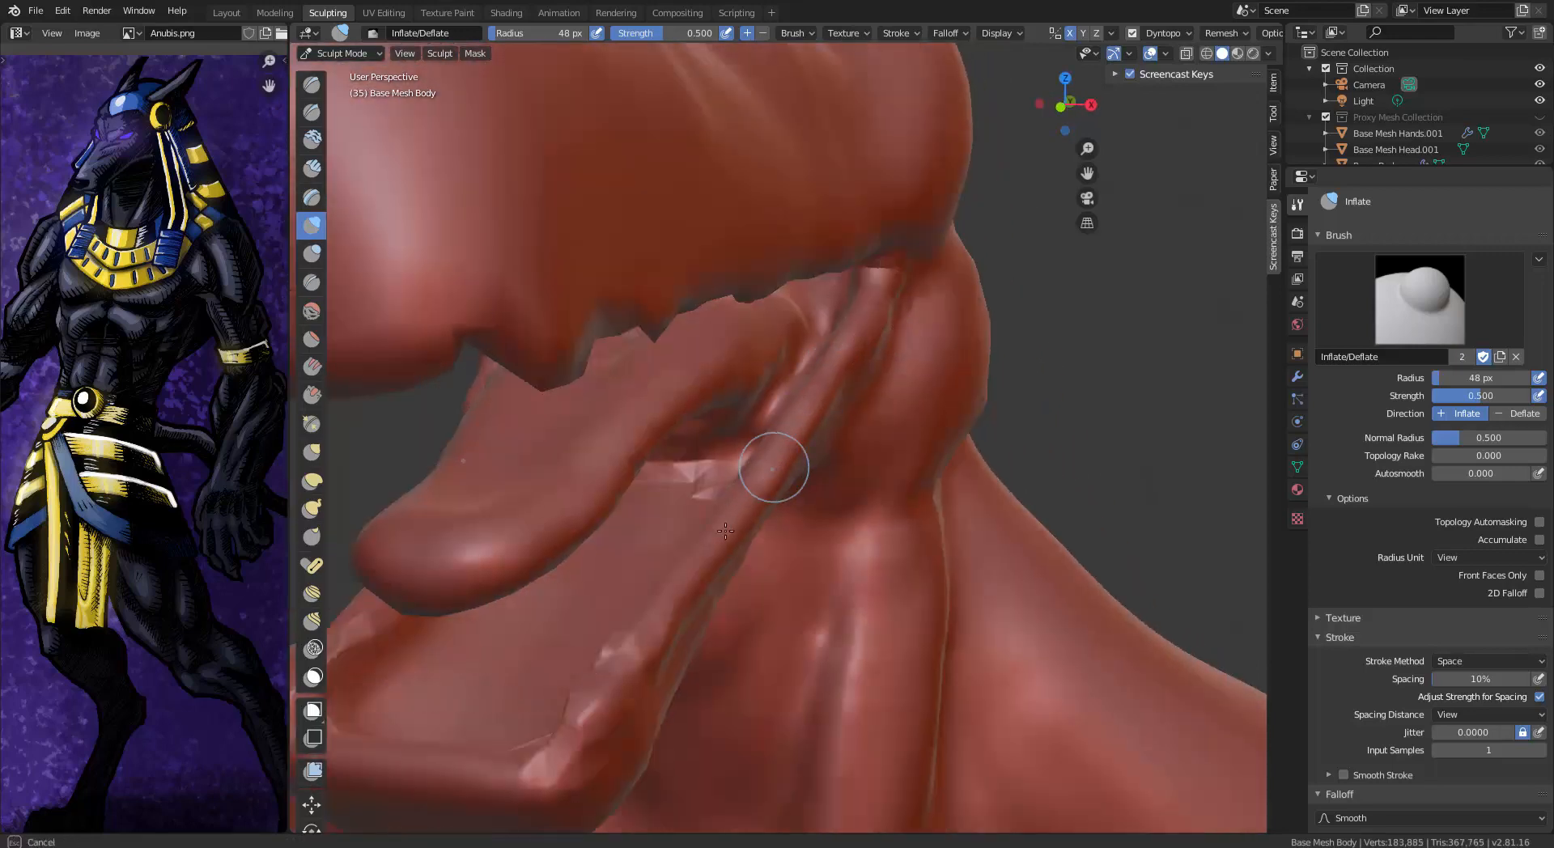
middle_drag(725, 530, 830, 259)
middle_drag(627, 221, 805, 260)
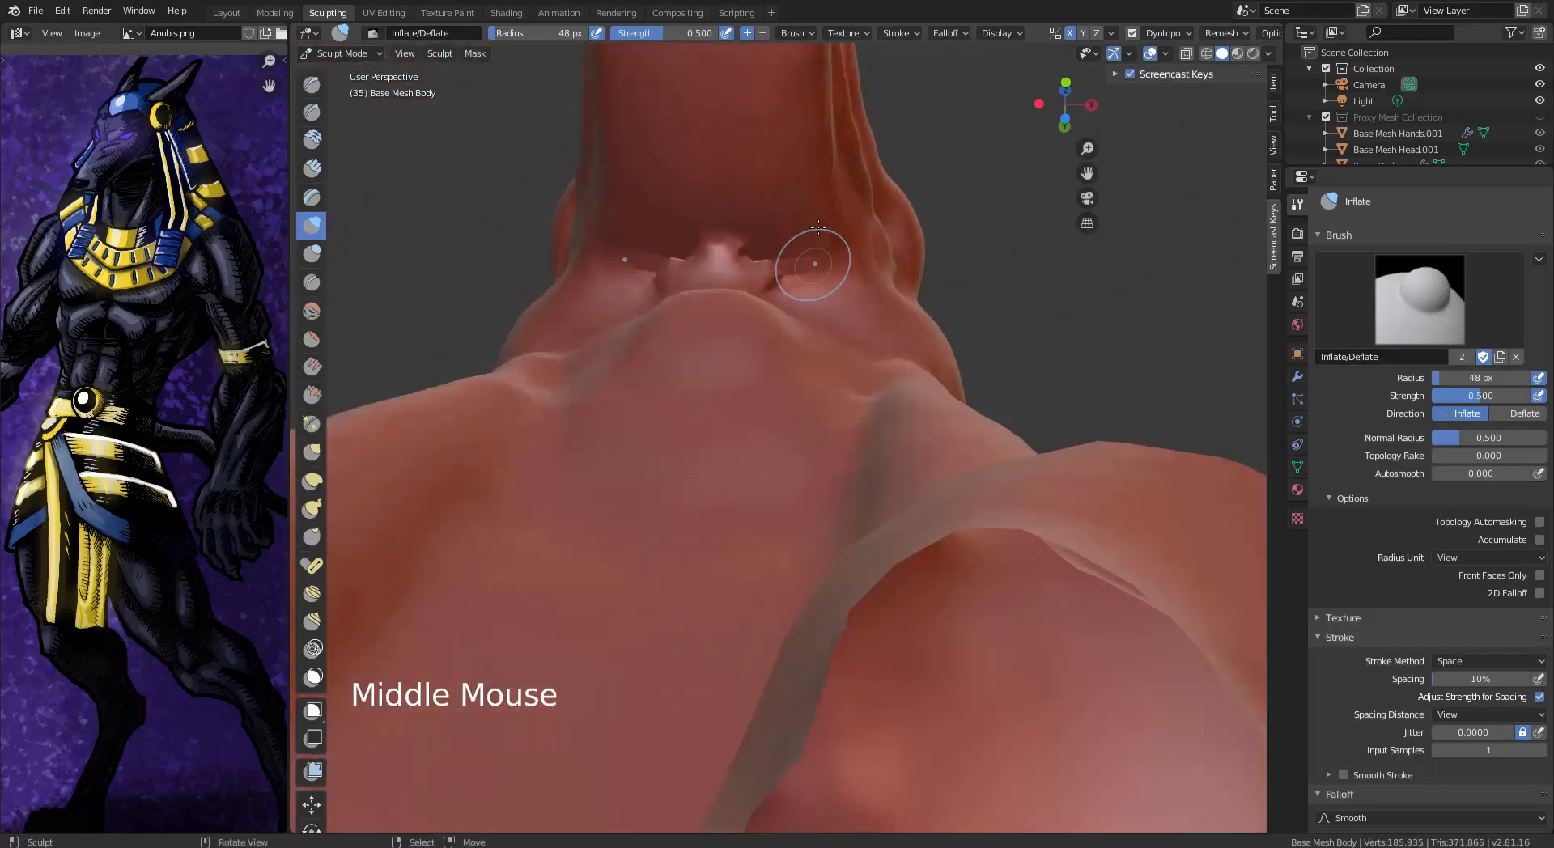
Smooth the inflated fold and the inner edge of the lower jaw
shift+drag(805, 260, 732, 260)
mouse_move(731, 259)
middle_down()
mouse_move(783, 643)
mouse_move(890, 340)
middle_up()
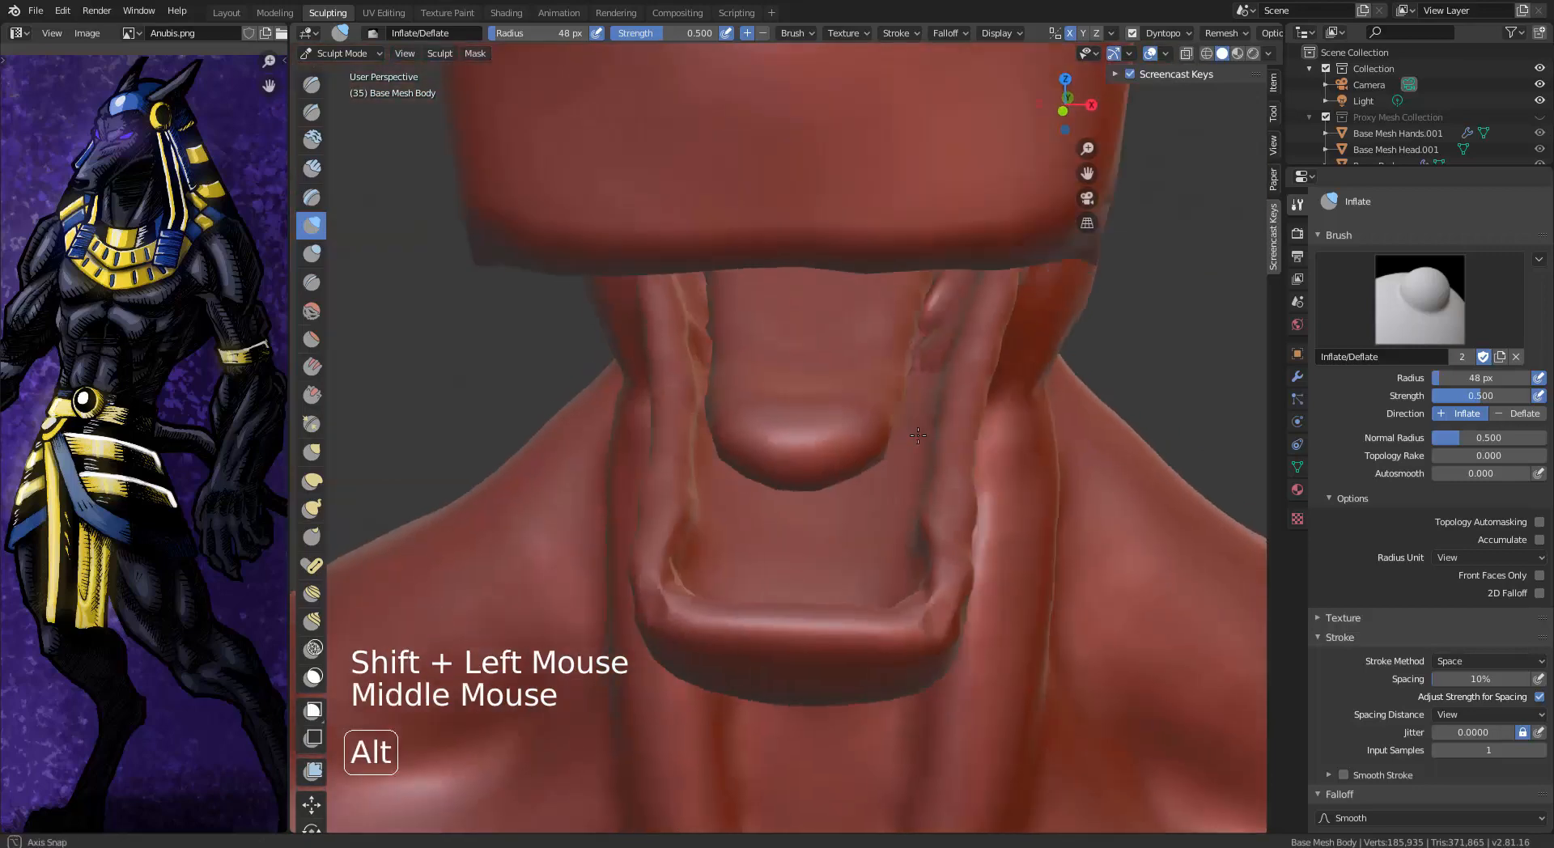
shift+drag(890, 340, 920, 329)
alt+middle_drag(919, 330, 957, 391)
Switch to the Draw Sharp brush, reduce its radius to 33 px and sharpen the creases around the mouth corner
click(311, 111)
mouse_move(609, 216)
middle_down()
mouse_move(972, 146)
mouse_move(930, 188)
middle_up()
key(bracketleft)
key(bracketleft)
key(bracketleft)
key(bracketleft)
key(bracketleft)
key(bracketleft)
key(bracketleft)
key(bracketleft)
key(bracketleft)
key(bracketleft)
key(bracketleft)
key(BackSpace)
key(bracketleft)
key(bracketleft)
key(bracketleft)
key(bracketleft)
shift+middle_drag(815, 312, 834, 243)
click(848, 197)
mouse_move(834, 243)
middle_down()
mouse_move(848, 198)
mouse_move(642, 295)
mouse_move(642, 332)
mouse_move(485, 243)
middle_up()
click(647, 327)
click(667, 324)
Add a clay strip inside the mouth, then define and smooth a sharp line along the lower lip's inner edge
click(312, 167)
mouse_move(793, 363)
mouse_down()
mouse_move(693, 358)
mouse_move(650, 385)
mouse_up()
click(312, 112)
mouse_move(649, 384)
middle_down()
mouse_move(877, 225)
mouse_move(1063, 183)
mouse_move(1006, 121)
middle_up()
shift+click(1006, 121)
mouse_move(683, 399)
middle_down()
mouse_move(756, 635)
mouse_move(797, 567)
middle_up()
shift+drag(797, 566, 936, 548)
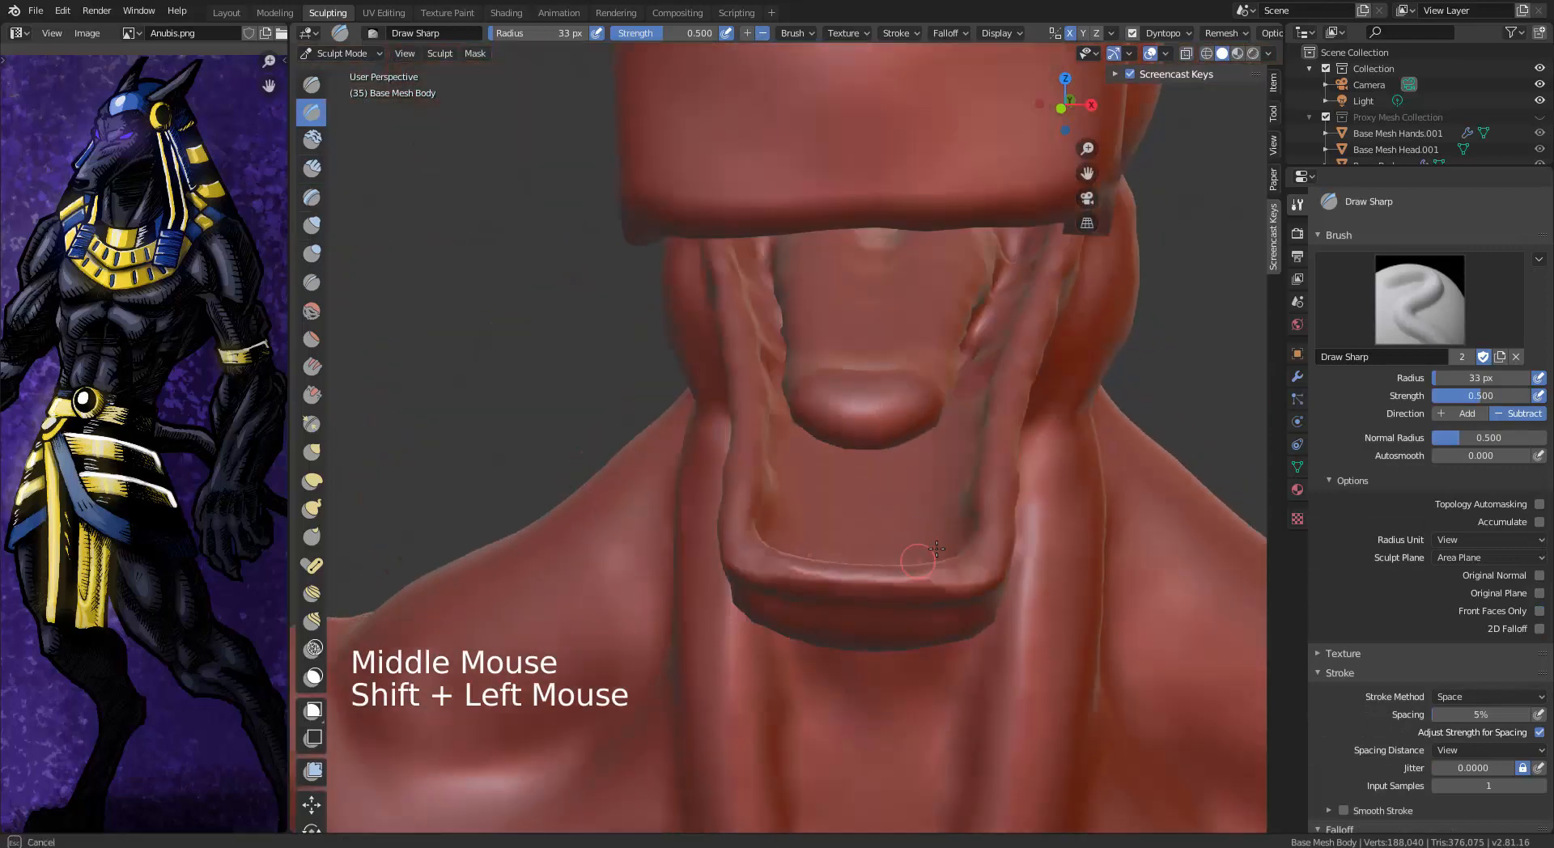
click(939, 550)
mouse_move(938, 551)
middle_down()
mouse_move(1056, 306)
mouse_move(1008, 239)
middle_up()
Flatten the rim of the lower jaw from the mouth corner to the front and smooth it
click(311, 339)
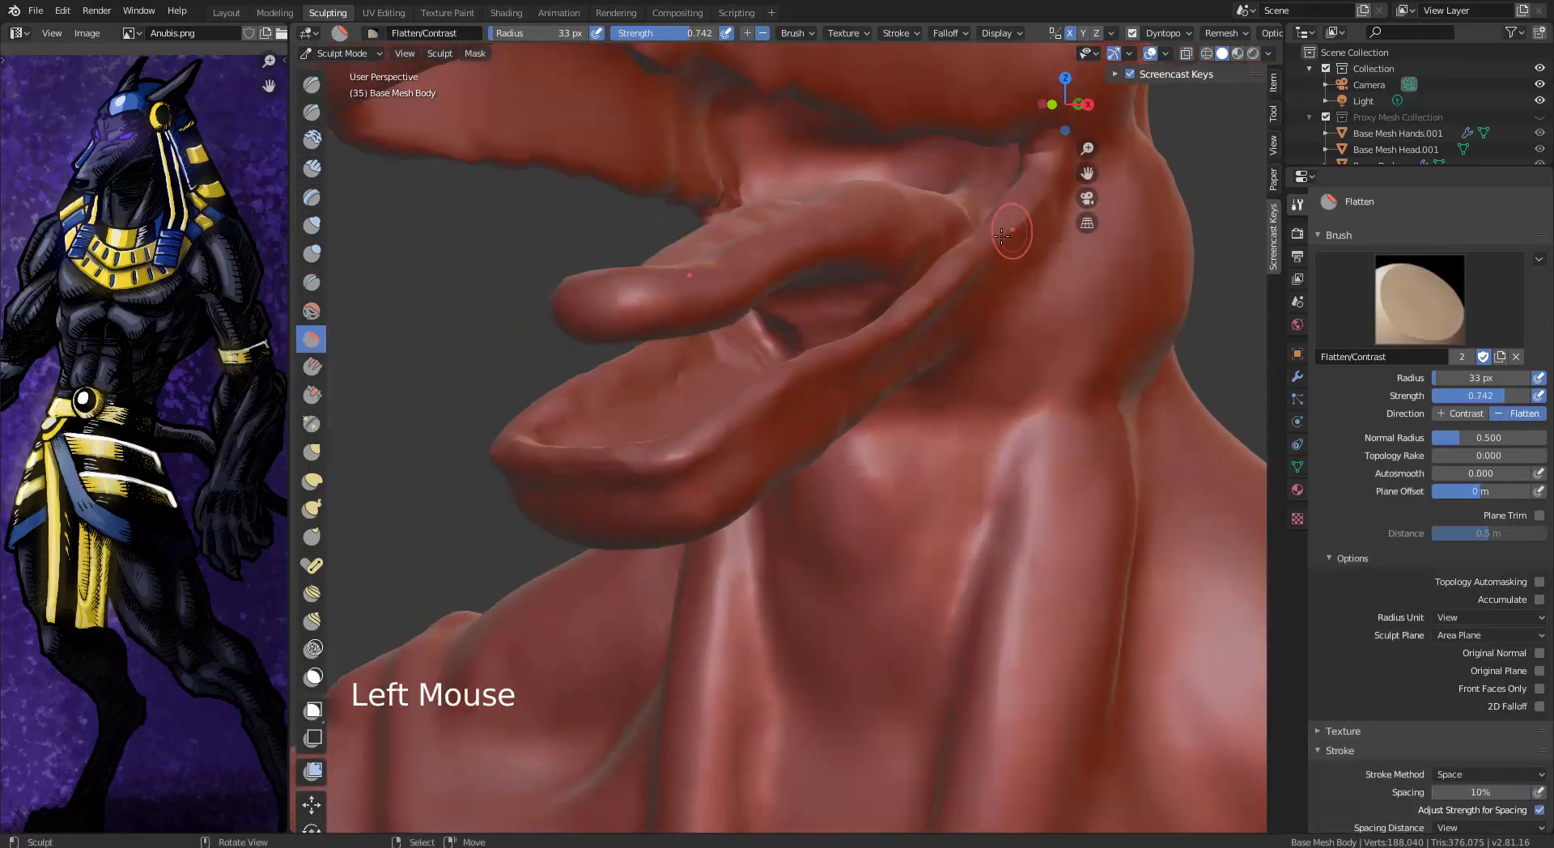
middle_drag(783, 410, 1023, 277)
click(1023, 277)
middle_drag(916, 450, 990, 396)
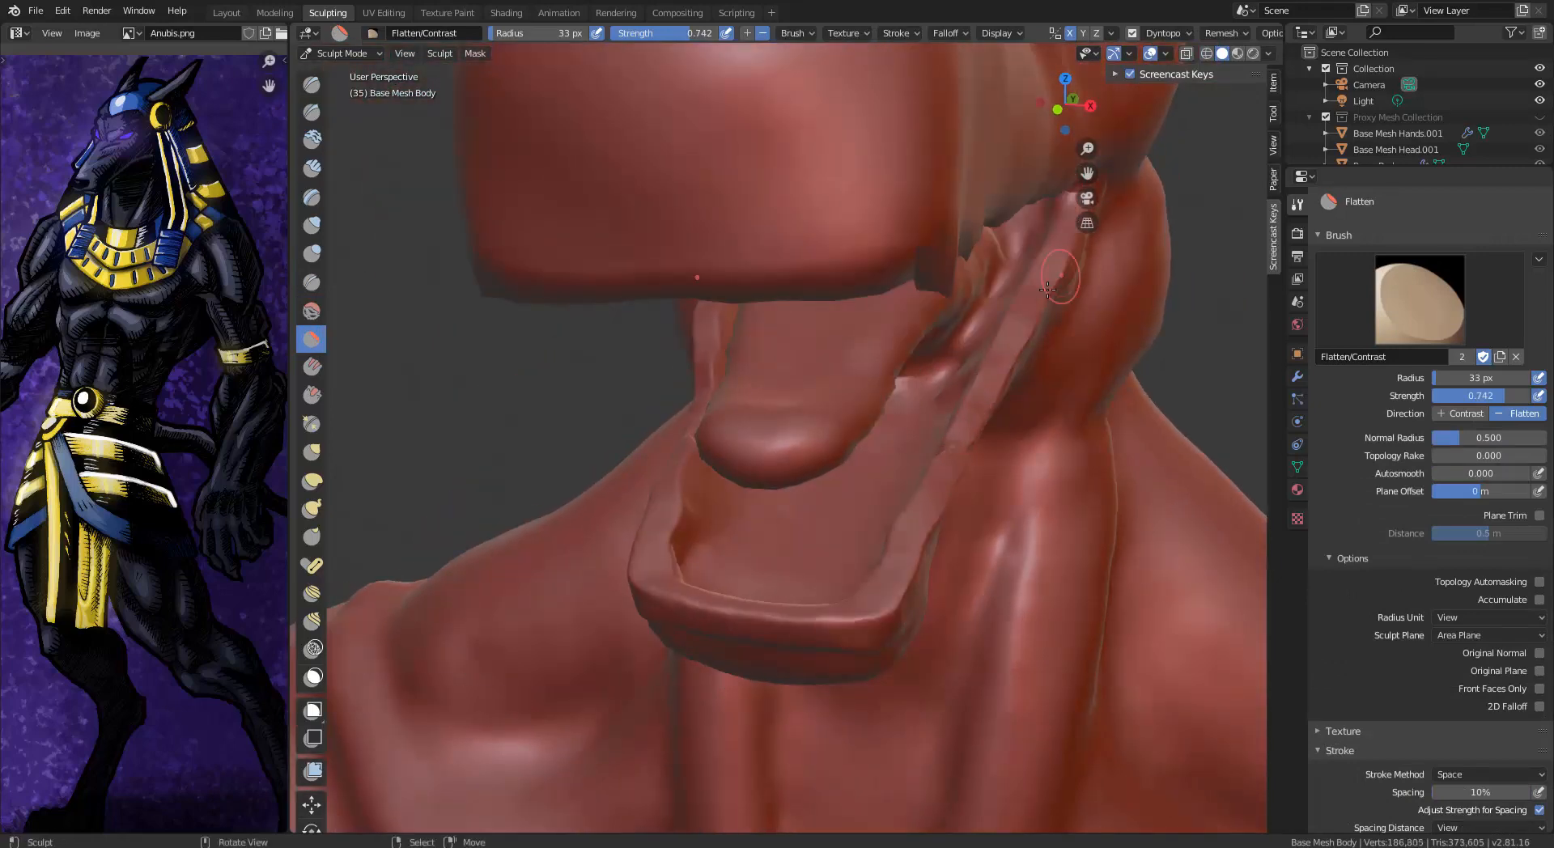
shift+drag(974, 413, 891, 598)
middle_drag(1075, 212, 962, 329)
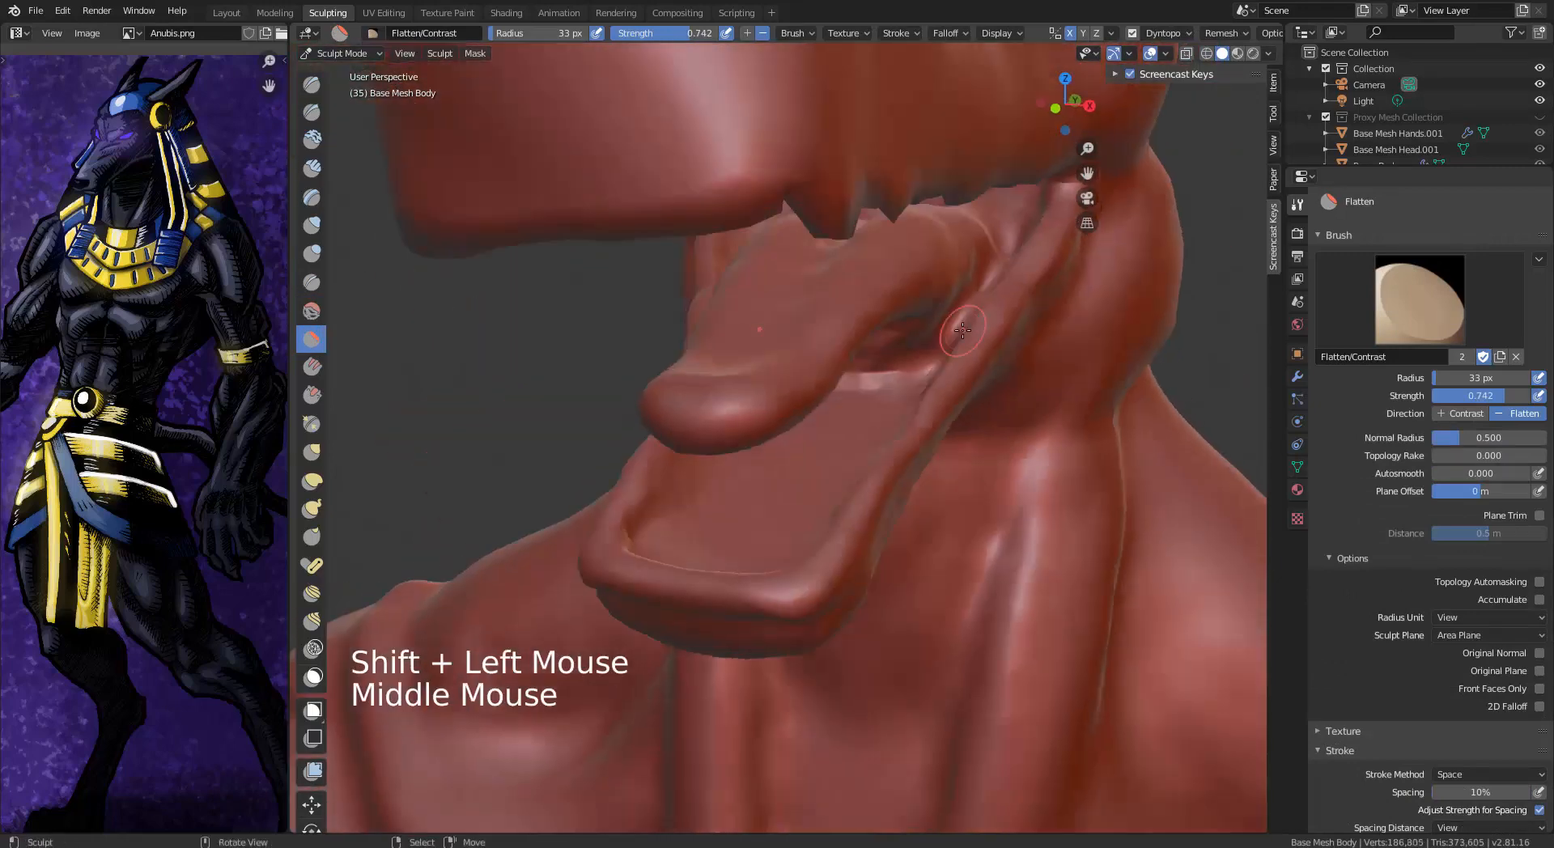
mouse_move(925, 377)
middle_down()
mouse_move(930, 479)
mouse_move(964, 403)
mouse_move(948, 362)
mouse_move(978, 359)
middle_up()
Inflate the side rim of the lower jaw, flatten its top into a clean lip edge and smooth the surface
click(312, 225)
key(shift+t)
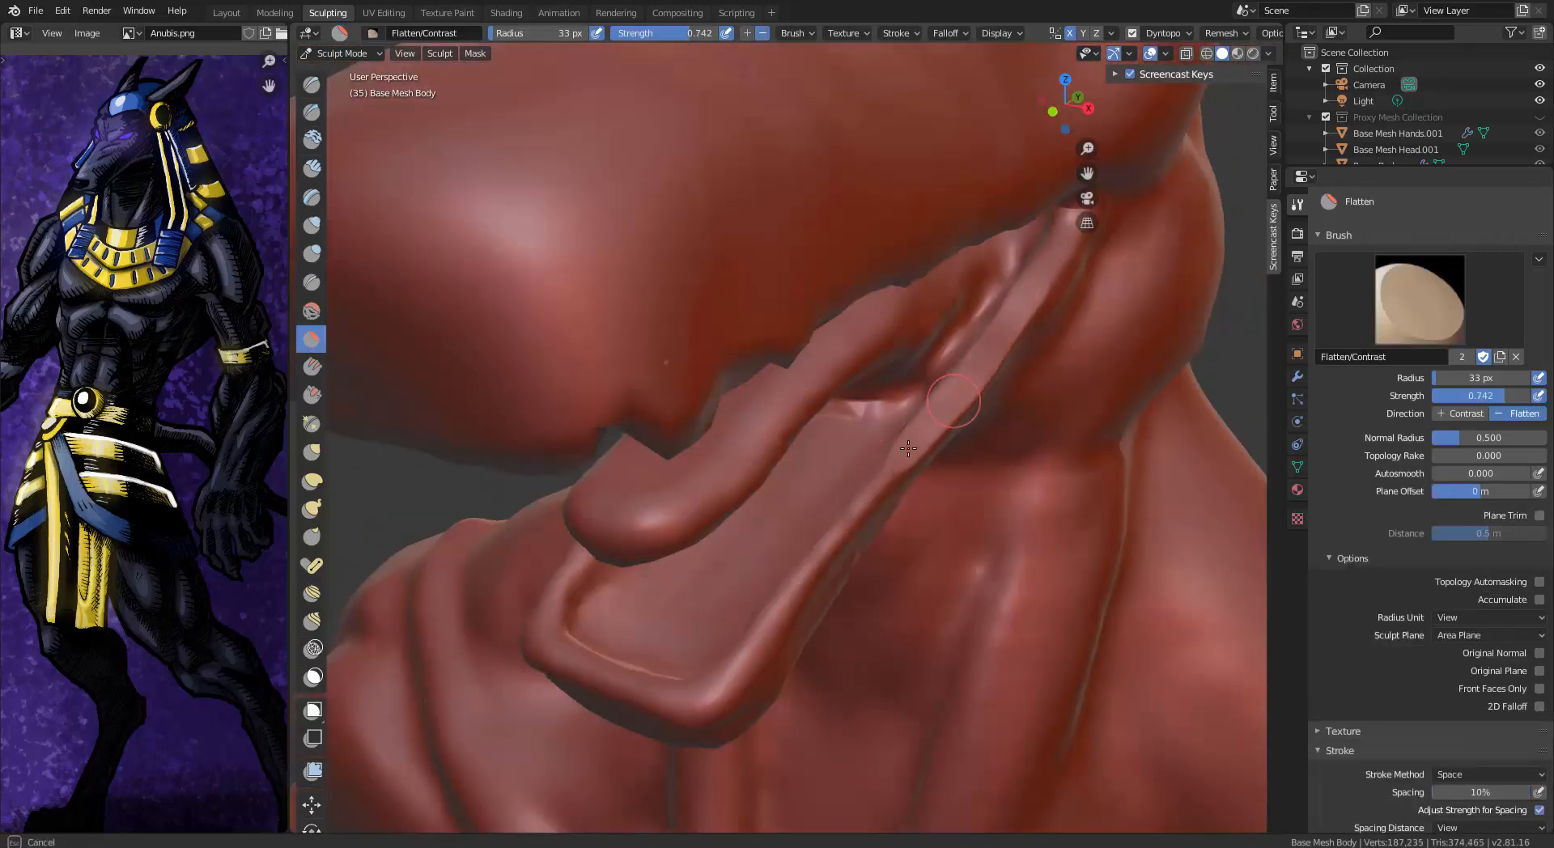
drag(908, 448, 753, 643)
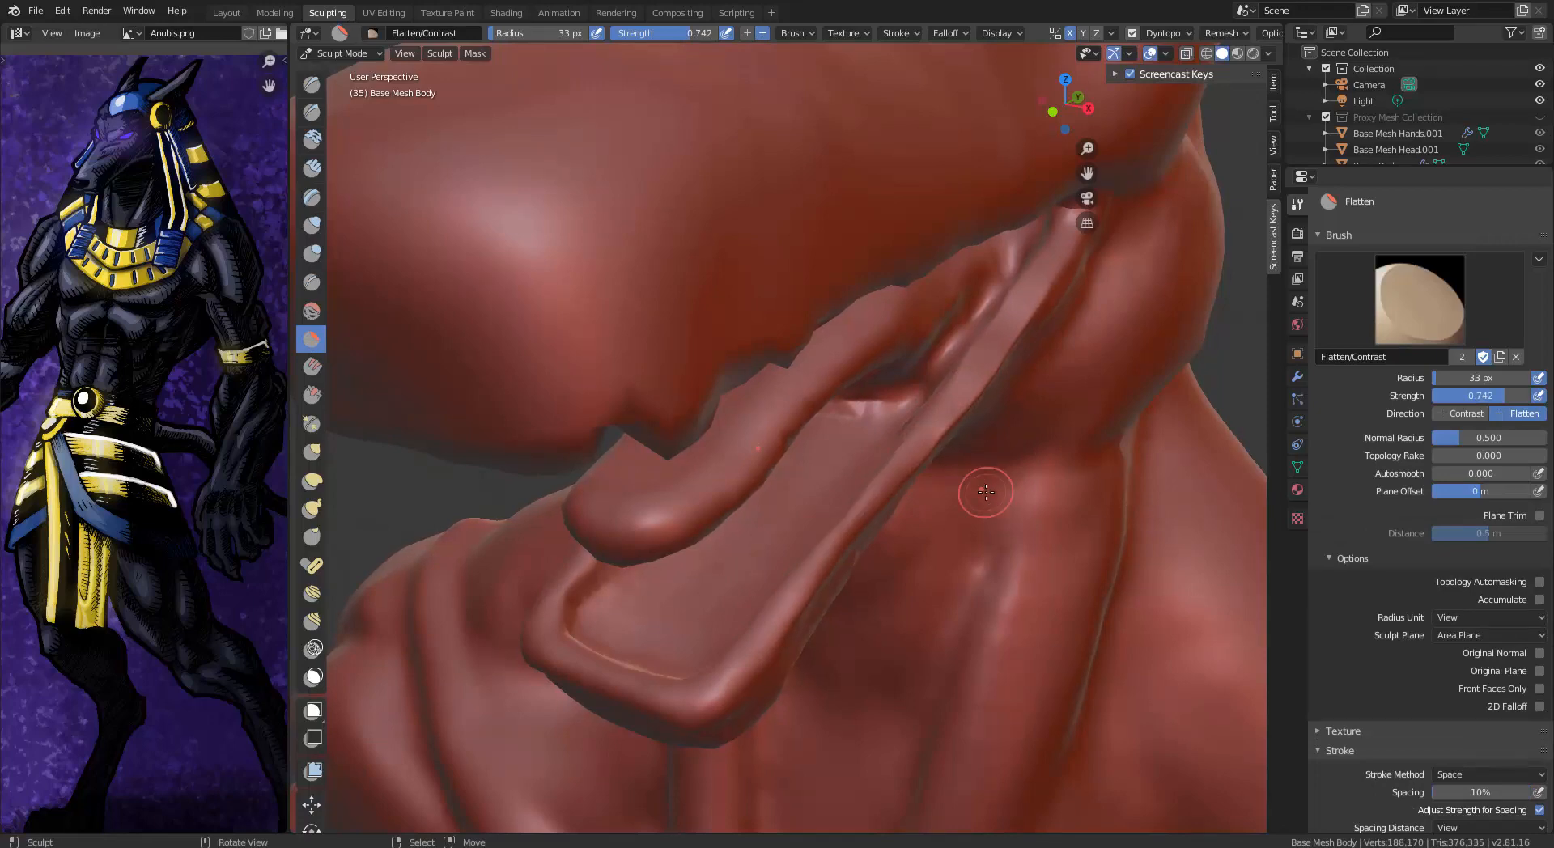
alt+middle_drag(986, 491, 747, 383)
mouse_move(947, 366)
alt+middle_down()
mouse_move(773, 440)
mouse_move(688, 324)
alt+middle_up()
shift+drag(603, 199, 613, 193)
middle_drag(865, 308, 711, 145)
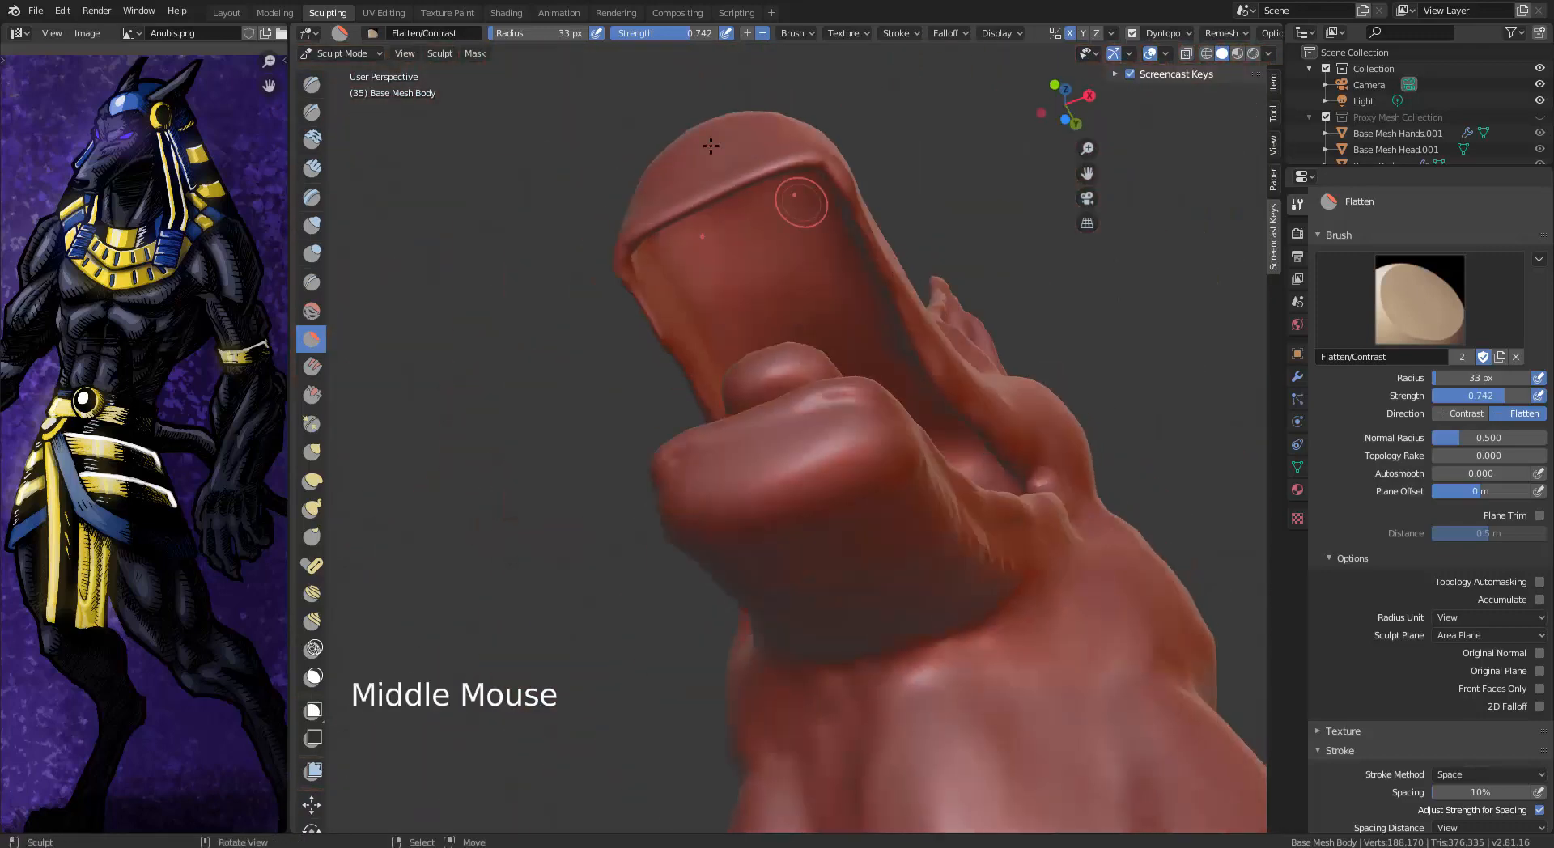
Pull the front and sides of the upper jaw into a rounded muzzle with a 156 px Snake Hook brush and smooth it
click(312, 509)
middle_drag(616, 454, 721, 357)
key(f)
click(850, 409)
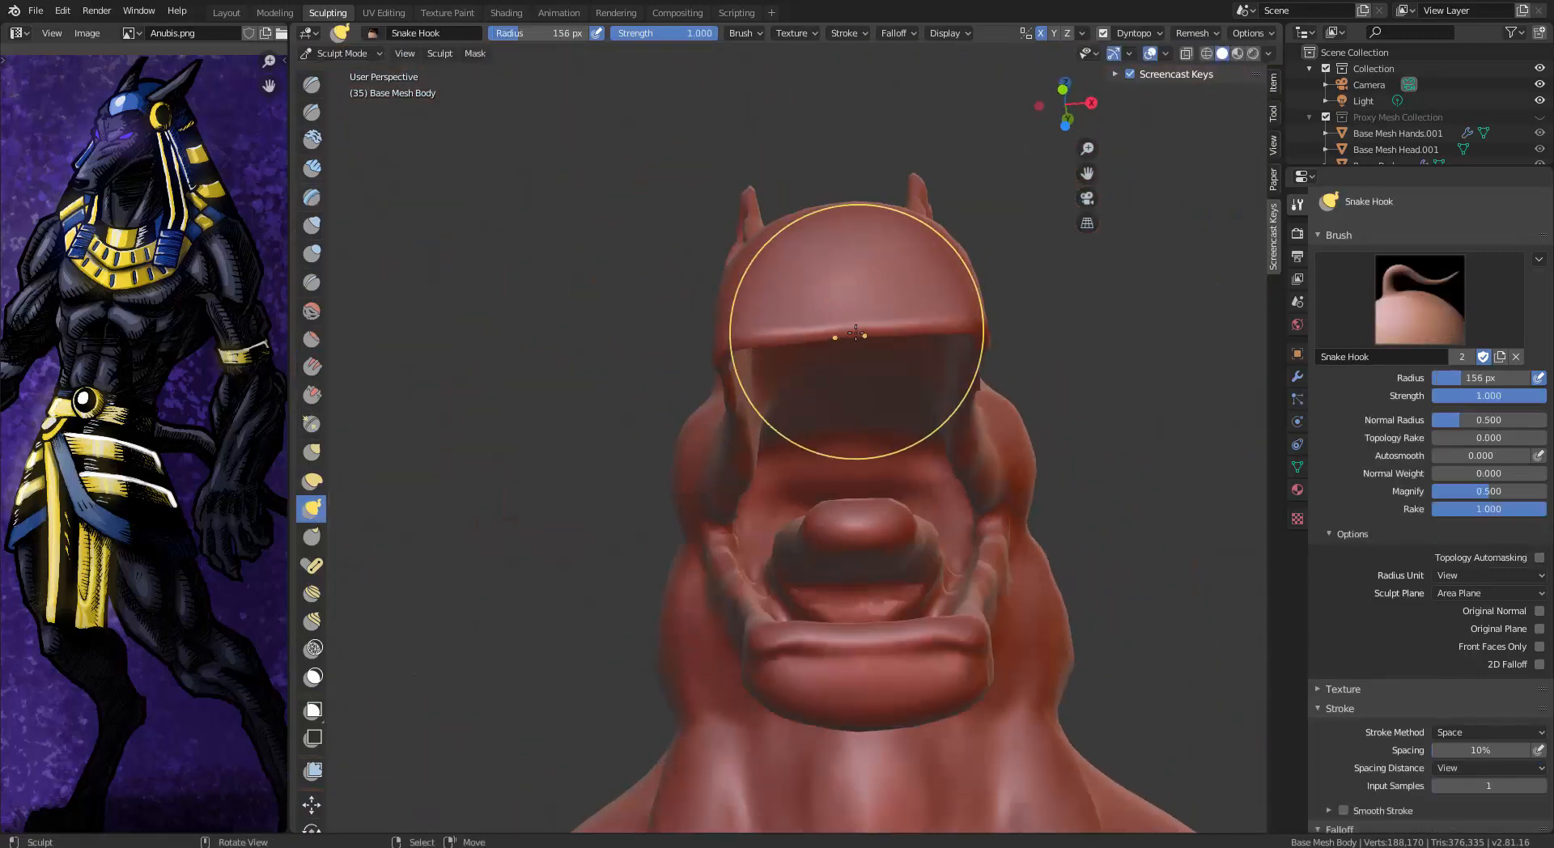
alt+middle_drag(850, 409, 749, 395)
drag(748, 395, 861, 392)
middle_drag(860, 392, 777, 396)
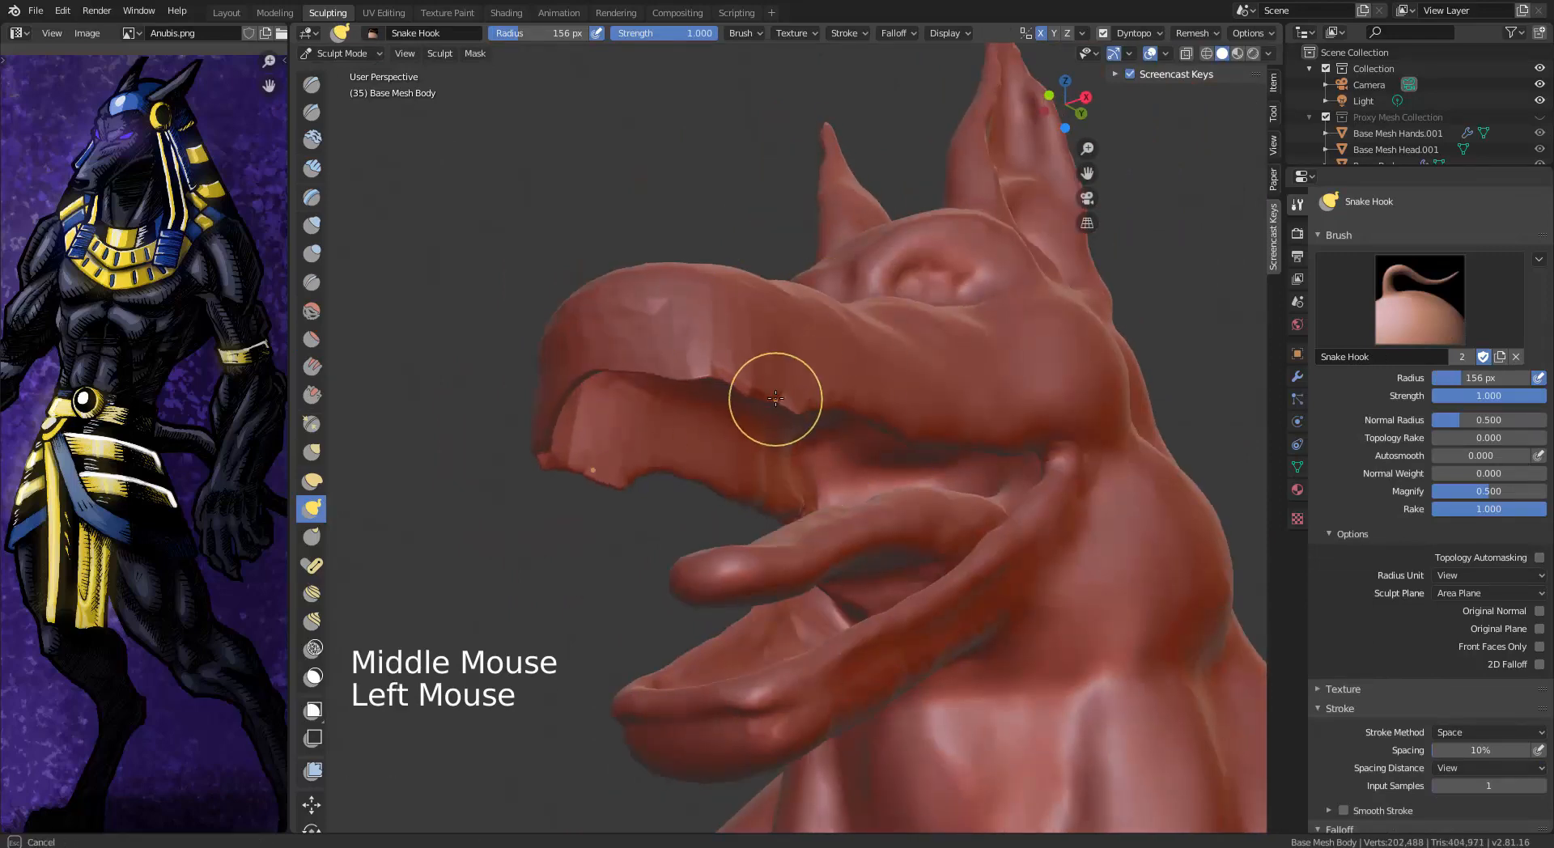
drag(777, 396, 804, 357)
mouse_move(804, 357)
alt+middle_down()
mouse_move(994, 364)
mouse_move(895, 270)
alt+middle_up()
shift+drag(895, 271, 908, 278)
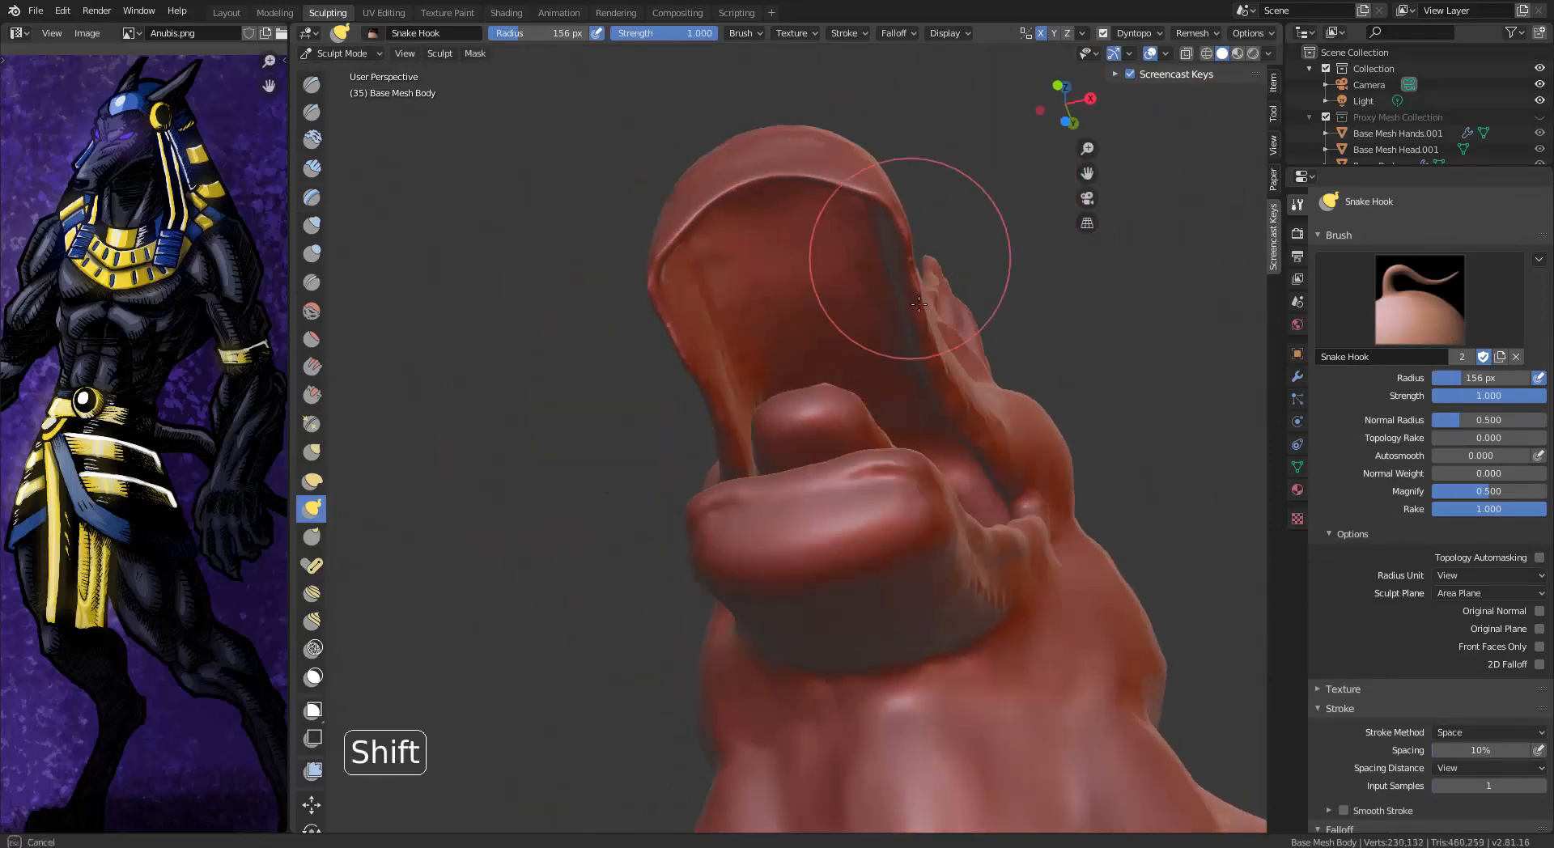
middle_drag(908, 278, 781, 347)
shift+drag(780, 347, 780, 348)
Reshape the front corners and underside of the lower jaw with the Snake Hook brush
mouse_move(780, 347)
alt+middle_down()
mouse_move(809, 356)
mouse_move(898, 186)
alt+middle_up()
drag(898, 186, 909, 180)
middle_drag(909, 180, 909, 208)
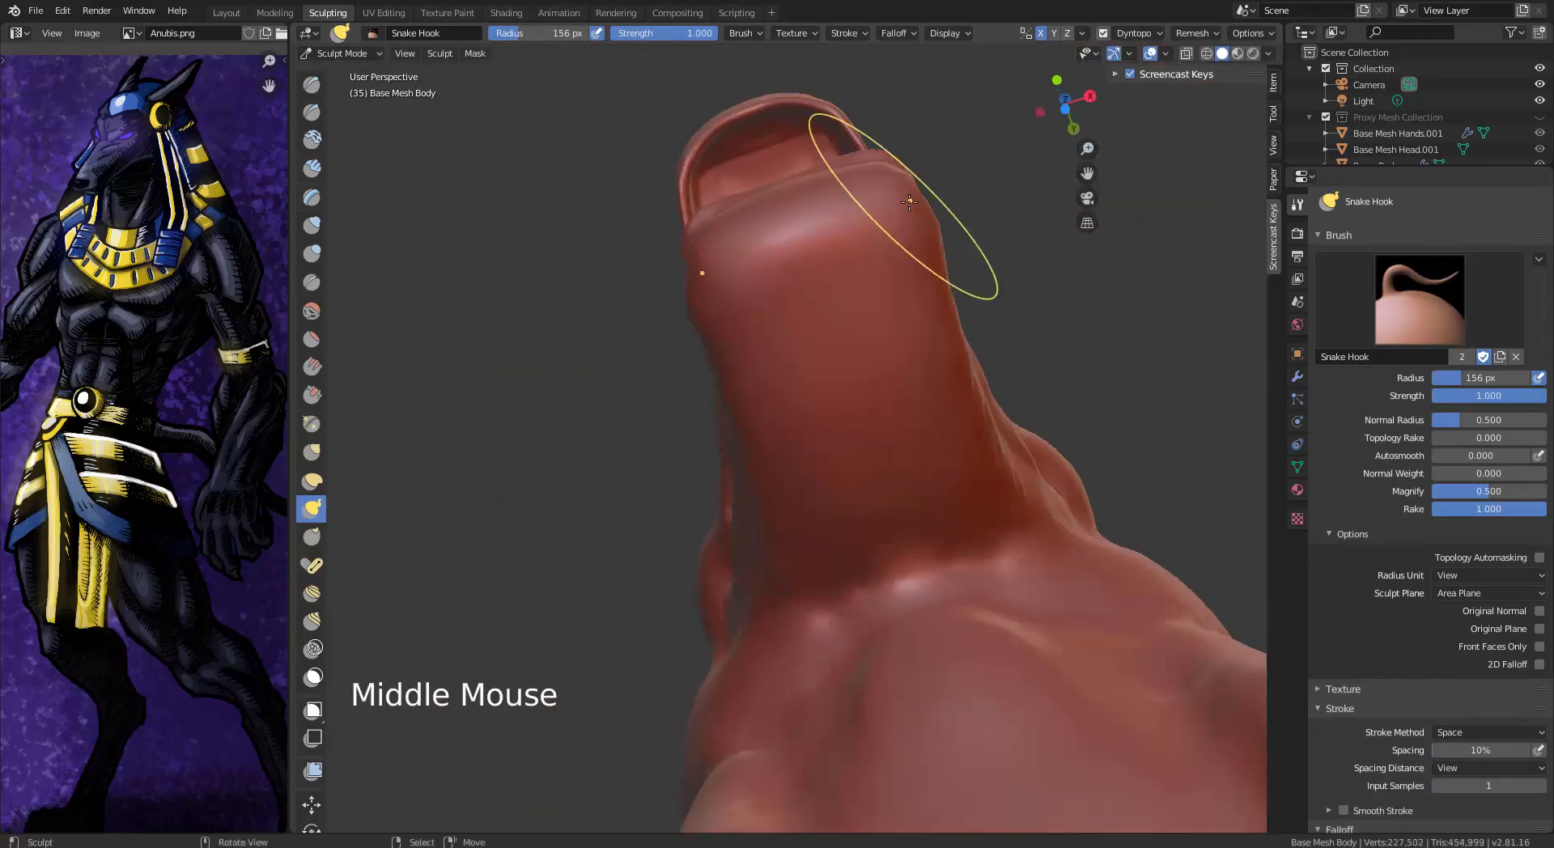
mouse_move(908, 208)
mouse_down()
mouse_move(780, 202)
mouse_move(793, 194)
mouse_up()
mouse_move(793, 194)
alt+middle_down()
mouse_move(952, 268)
mouse_move(997, 372)
alt+middle_up()
drag(907, 712, 922, 741)
Adjust the lower jaw's profile with short Snake Hook pulls and smooth its side and underside
mouse_move(923, 713)
alt+middle_down()
mouse_move(781, 599)
mouse_move(712, 657)
alt+middle_up()
scroll(795, 639, down, 4)
mouse_move(795, 607)
alt+middle_down()
mouse_move(848, 629)
mouse_move(853, 672)
alt+middle_up()
scroll(801, 684, up, 3)
drag(791, 687, 797, 679)
drag(803, 680, 812, 659)
middle_drag(812, 659, 863, 537)
shift+drag(927, 435, 931, 445)
mouse_move(931, 445)
middle_down()
mouse_move(797, 364)
mouse_move(720, 356)
middle_up()
shift+drag(886, 526, 849, 579)
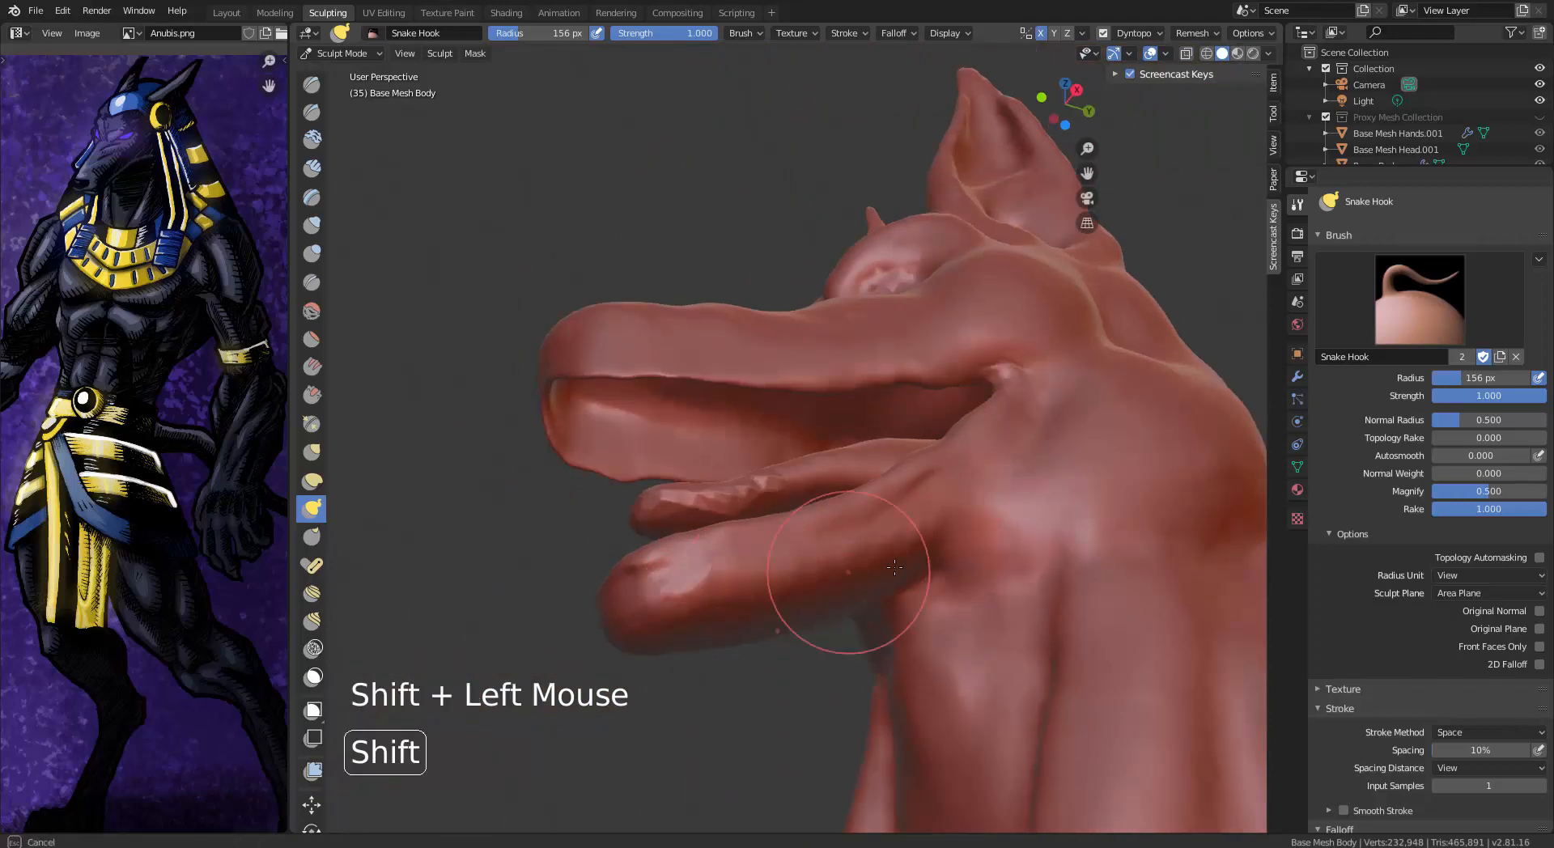
Switch to the Clay Strips brush at 25 px and set the Dyntopo detail size to 3.5 px
middle_drag(858, 579, 971, 530)
click(312, 167)
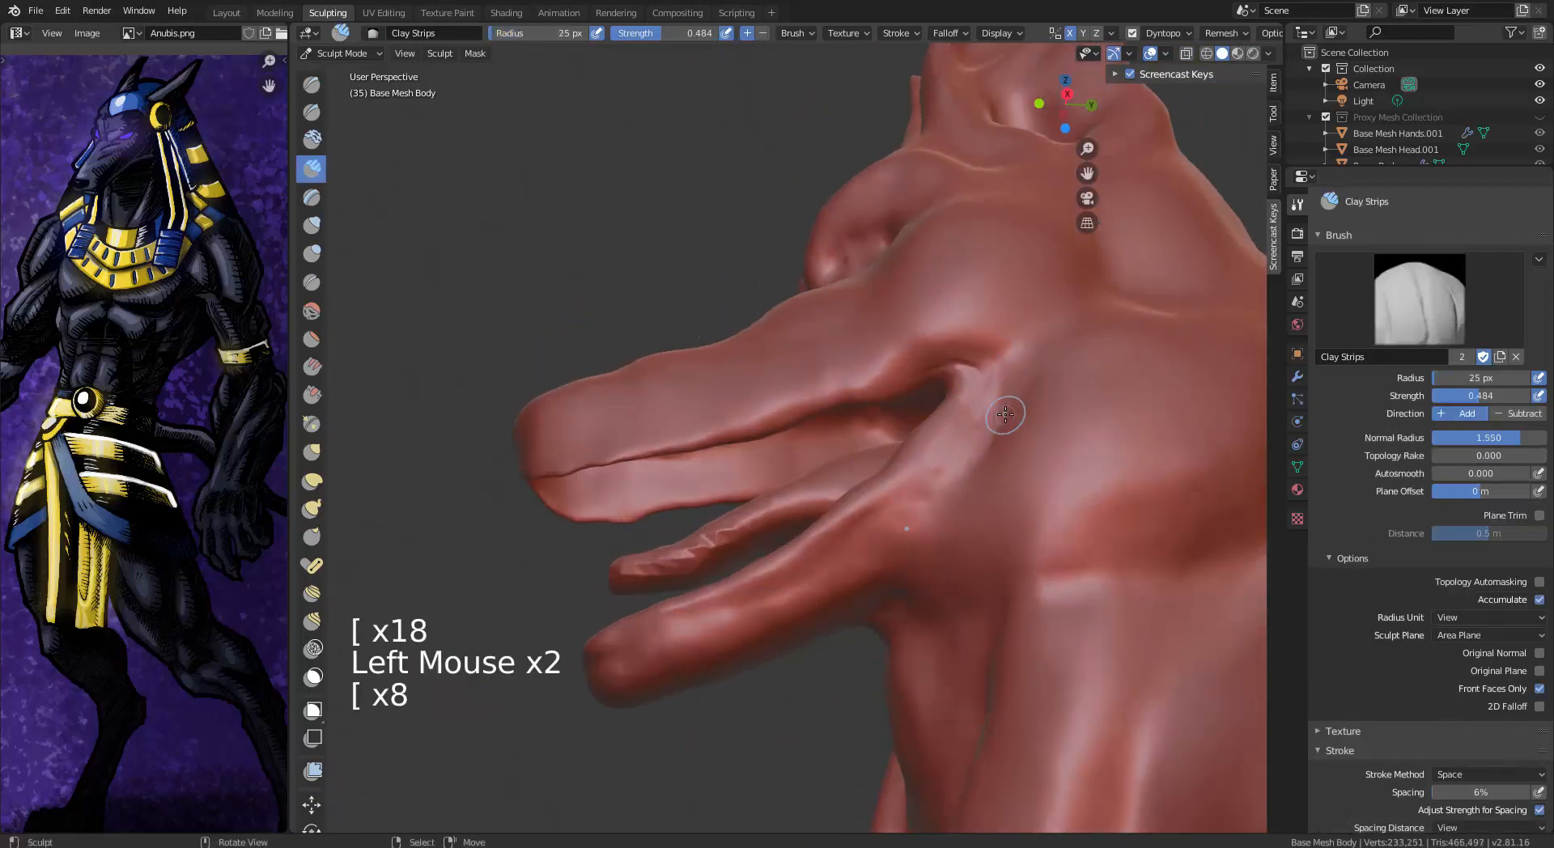
scroll(1006, 414, down, 2)
scroll(1499, 735, down, 8)
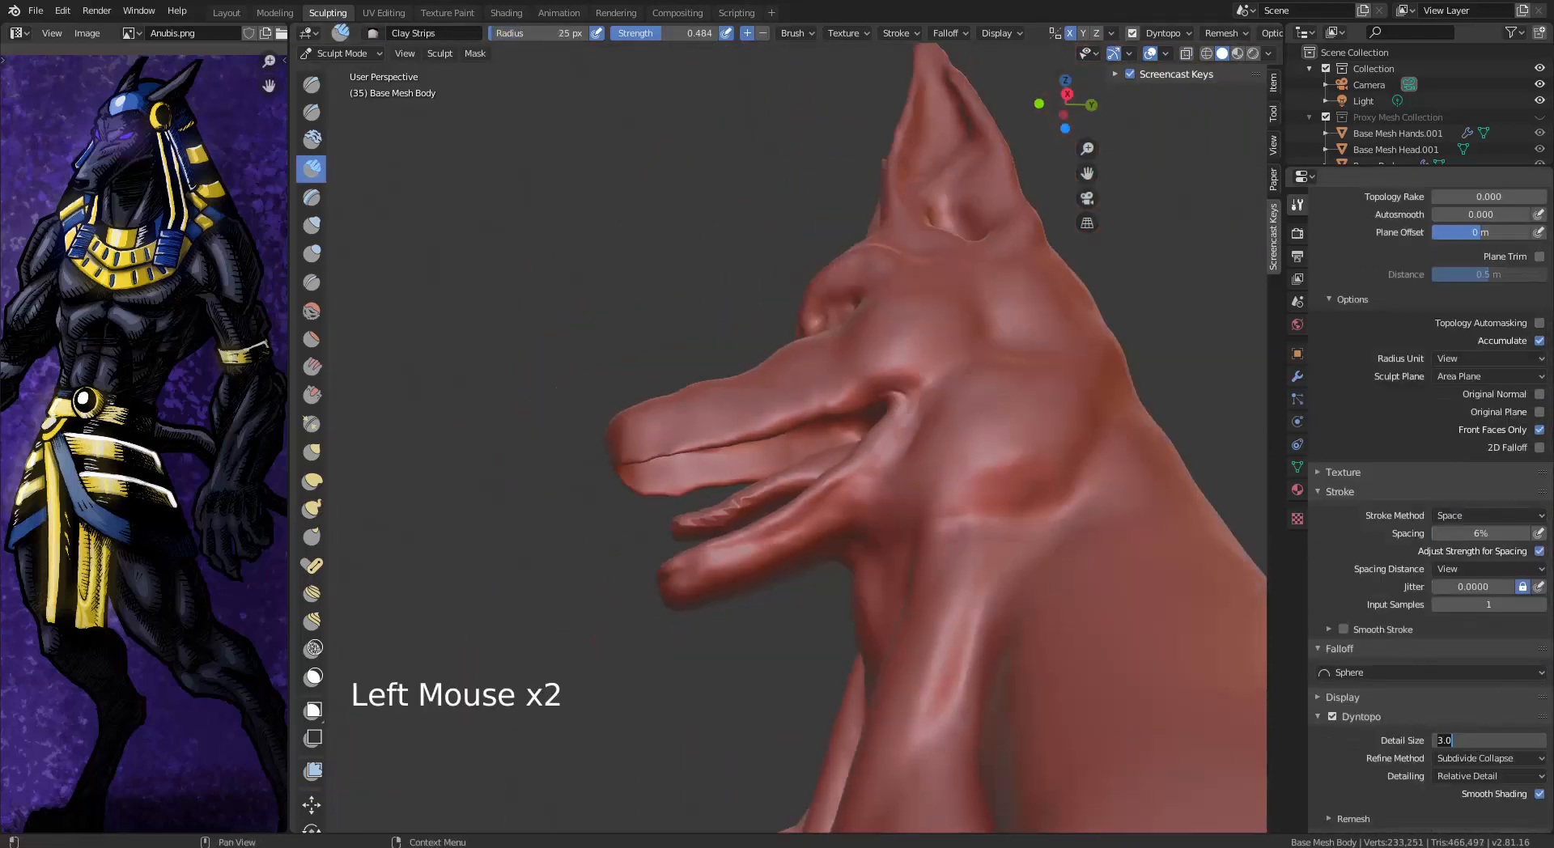
text(3.5)
key(Return)
Build up the jaw muscle behind the mouth corner with Clay Strips
middle_drag(930, 453, 992, 478)
shift+middle_drag(915, 517, 906, 494)
middle_drag(906, 494, 838, 416)
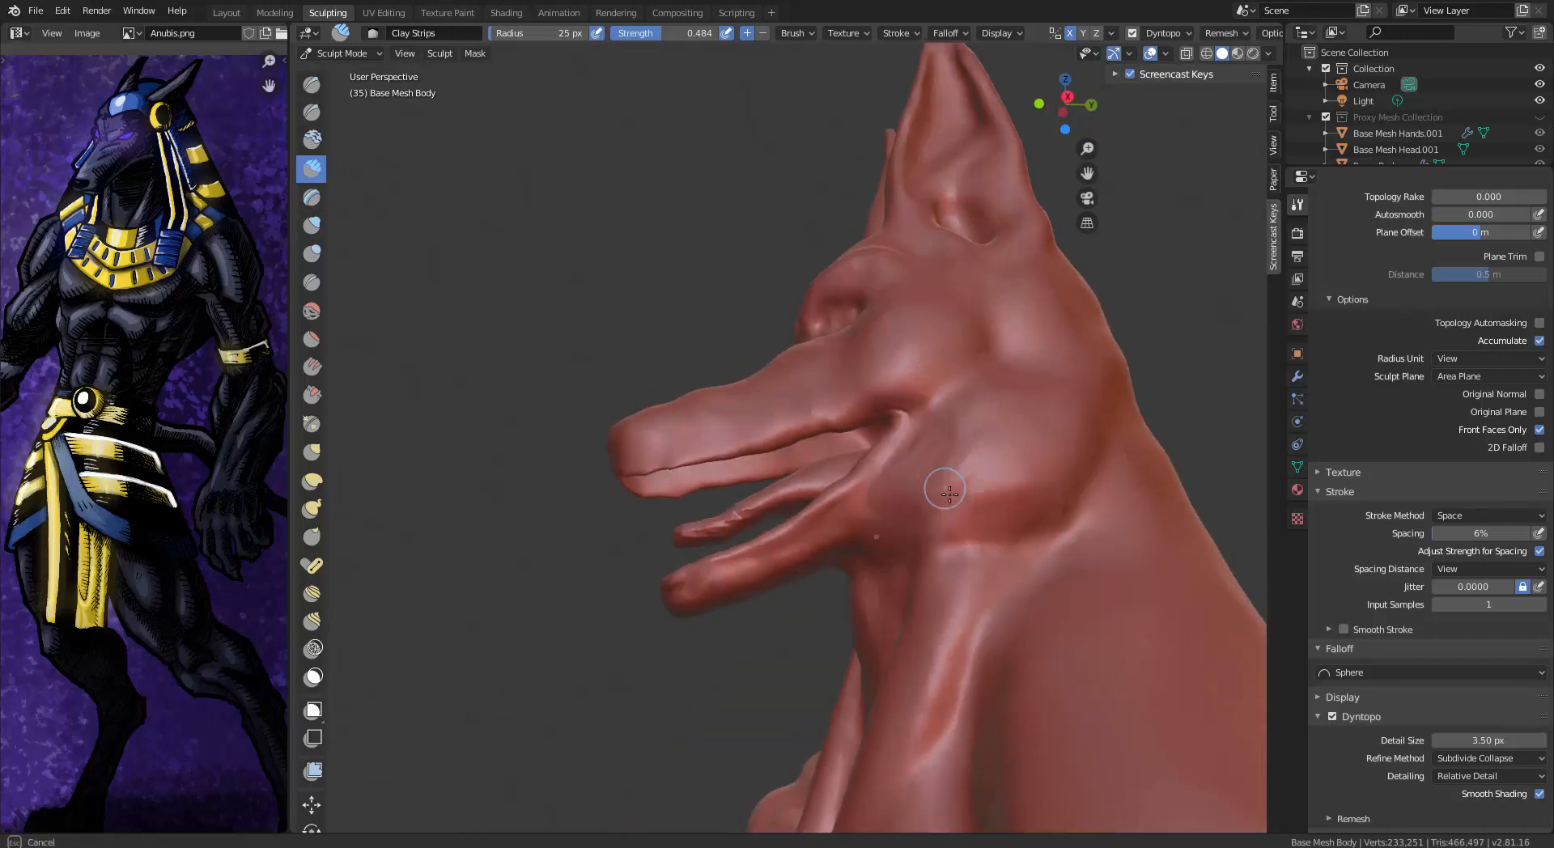
drag(843, 536, 839, 518)
middle_drag(886, 501, 909, 524)
drag(981, 518, 1008, 481)
Smooth the jaw muscle and blend its lower edge into the throat
mouse_move(1012, 477)
shift+mouse_down()
mouse_move(991, 506)
mouse_move(912, 530)
shift+mouse_up()
shift+drag(1017, 537, 993, 540)
middle_drag(968, 518, 939, 531)
shift+drag(943, 519, 899, 518)
middle_drag(886, 516, 897, 479)
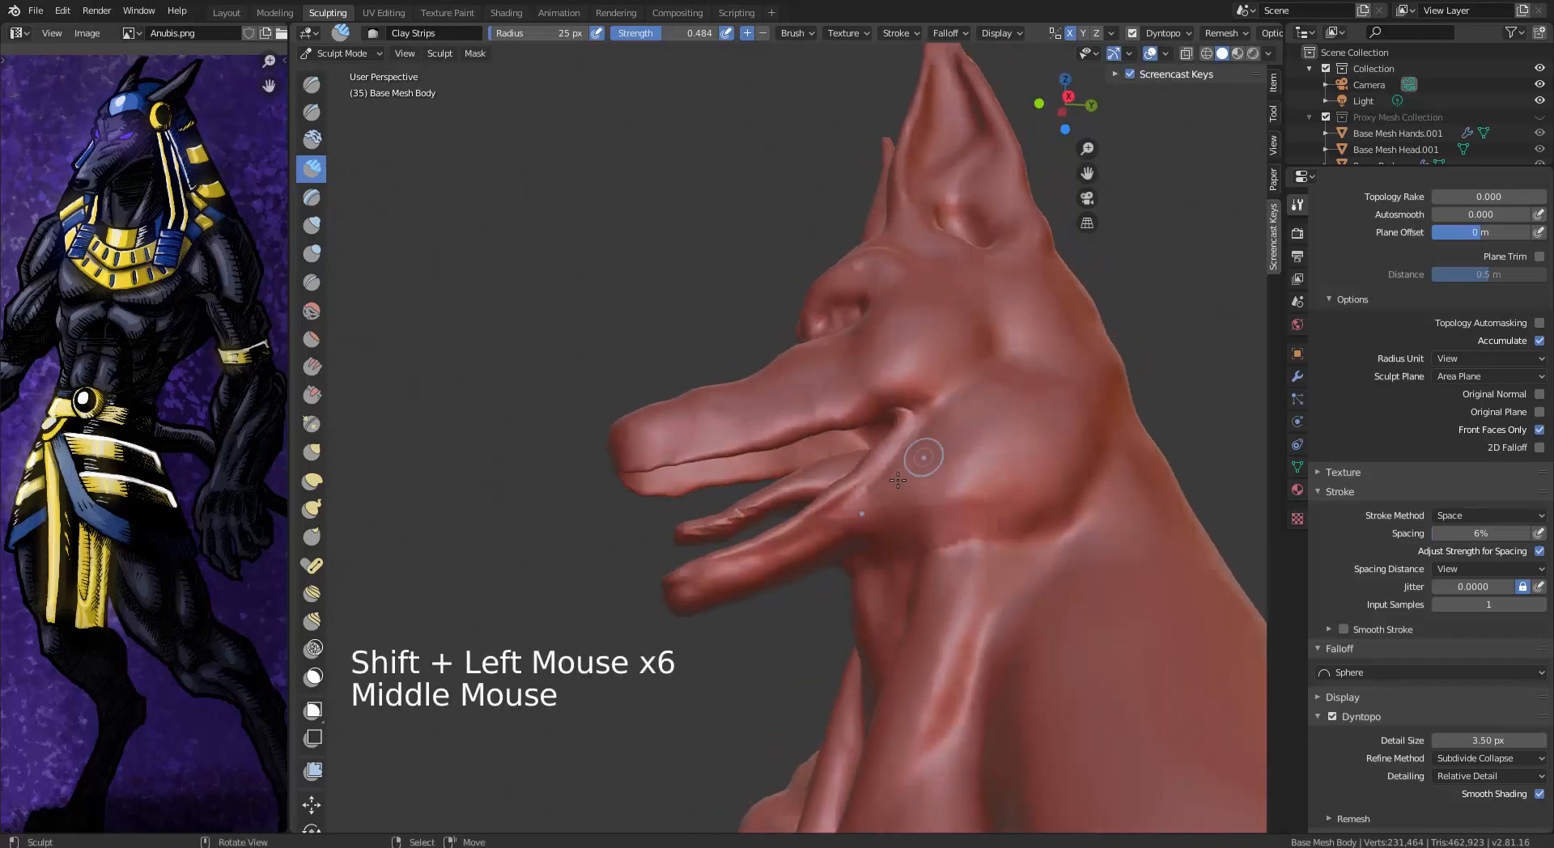
middle_drag(826, 546, 910, 486)
drag(910, 486, 923, 476)
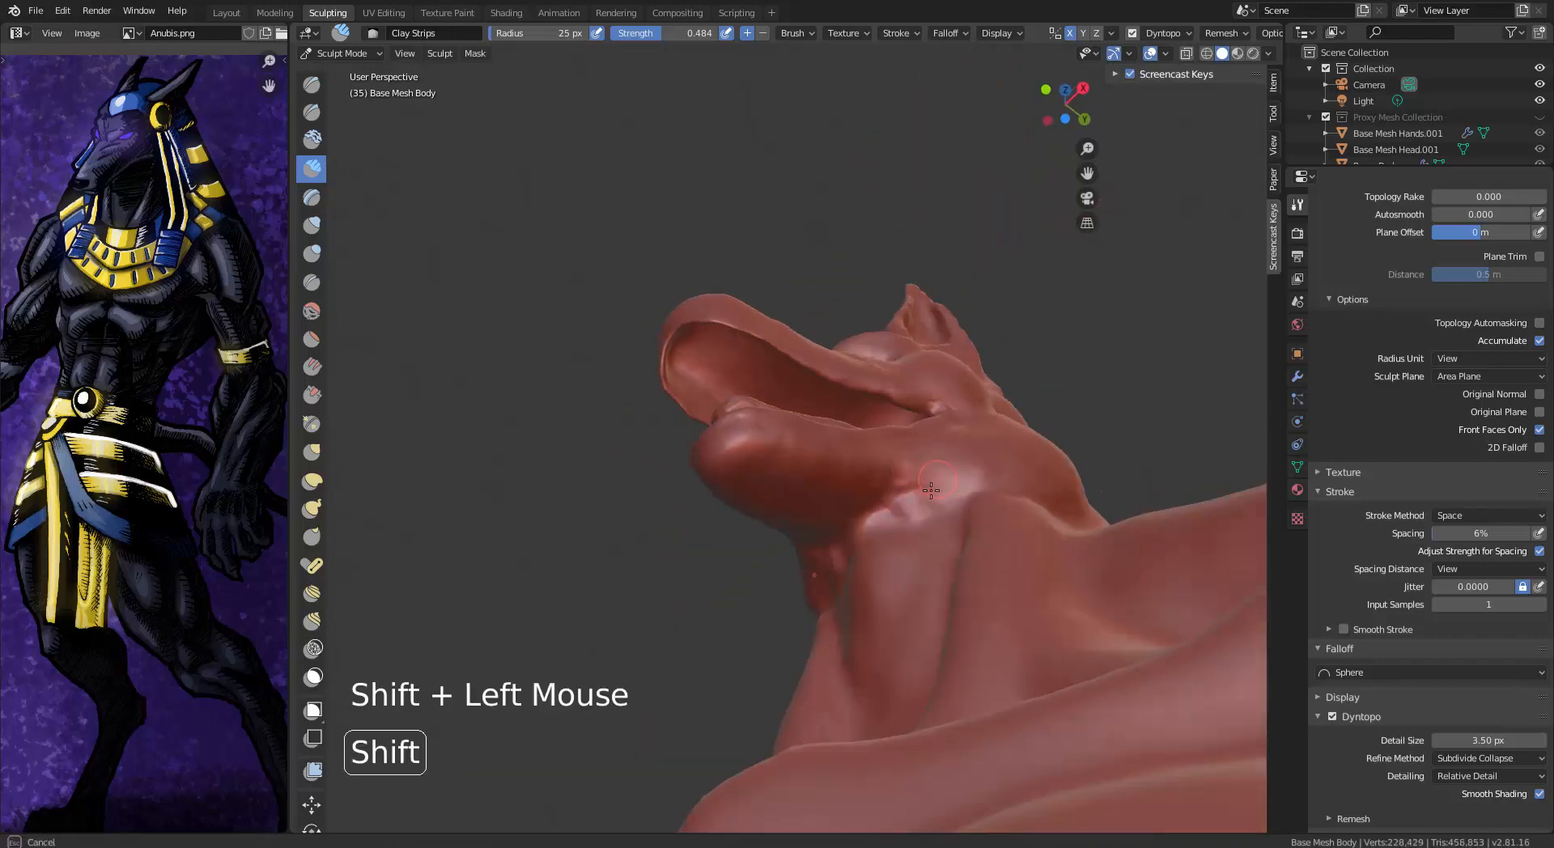
Build up the brow ridge above the eye with Clay Strips, enlarging the brush to 44 px
middle_drag(931, 490, 983, 454)
scroll(809, 445, up, 5)
shift+middle_drag(809, 445, 945, 360)
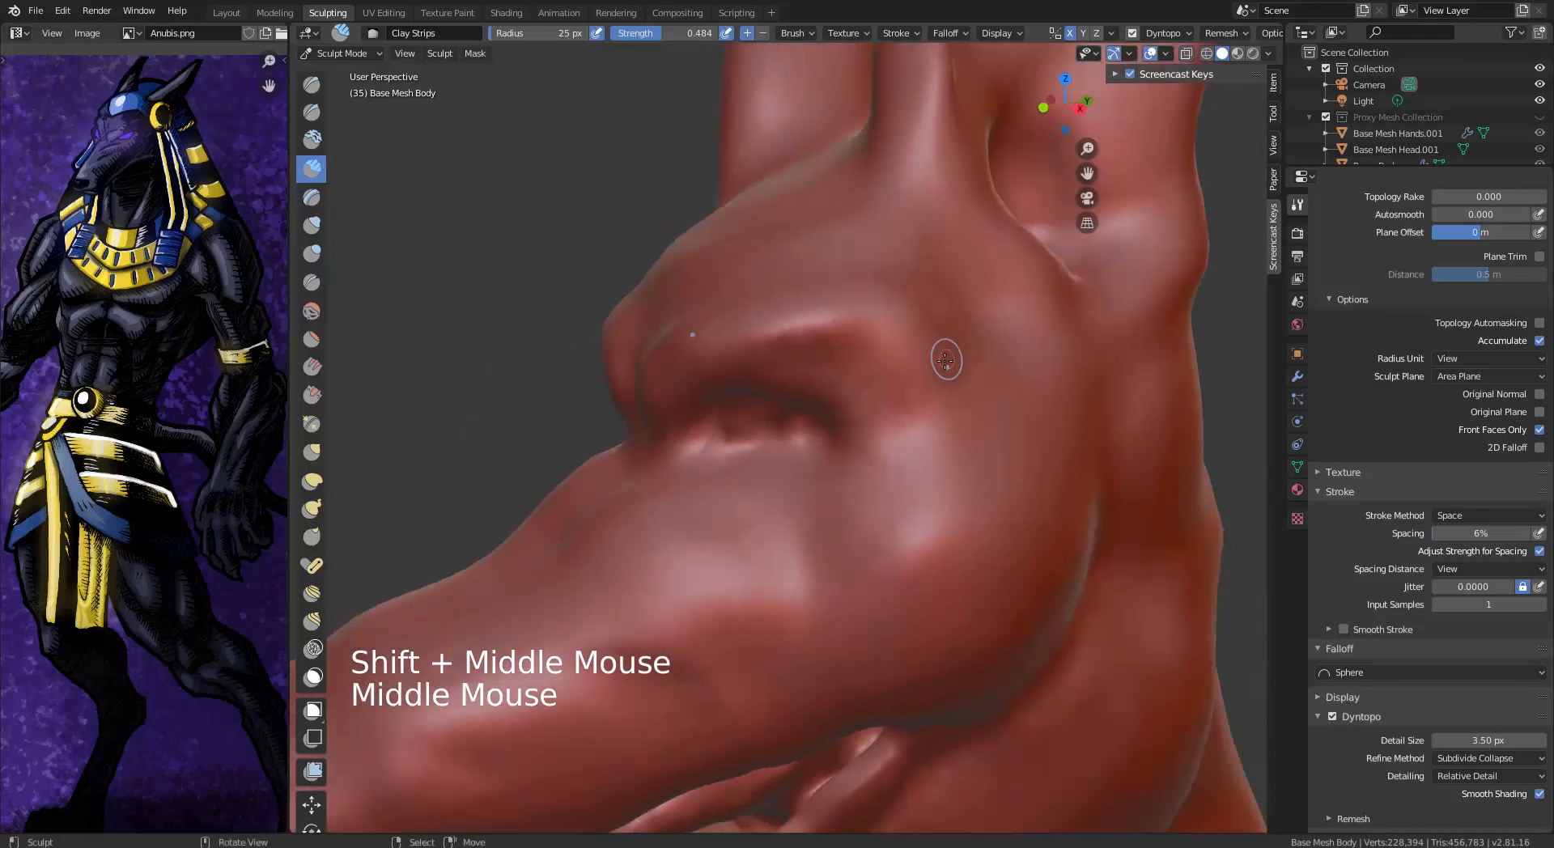
mouse_move(912, 386)
mouse_down()
mouse_move(756, 348)
mouse_move(696, 356)
mouse_up()
middle_drag(696, 356, 680, 392)
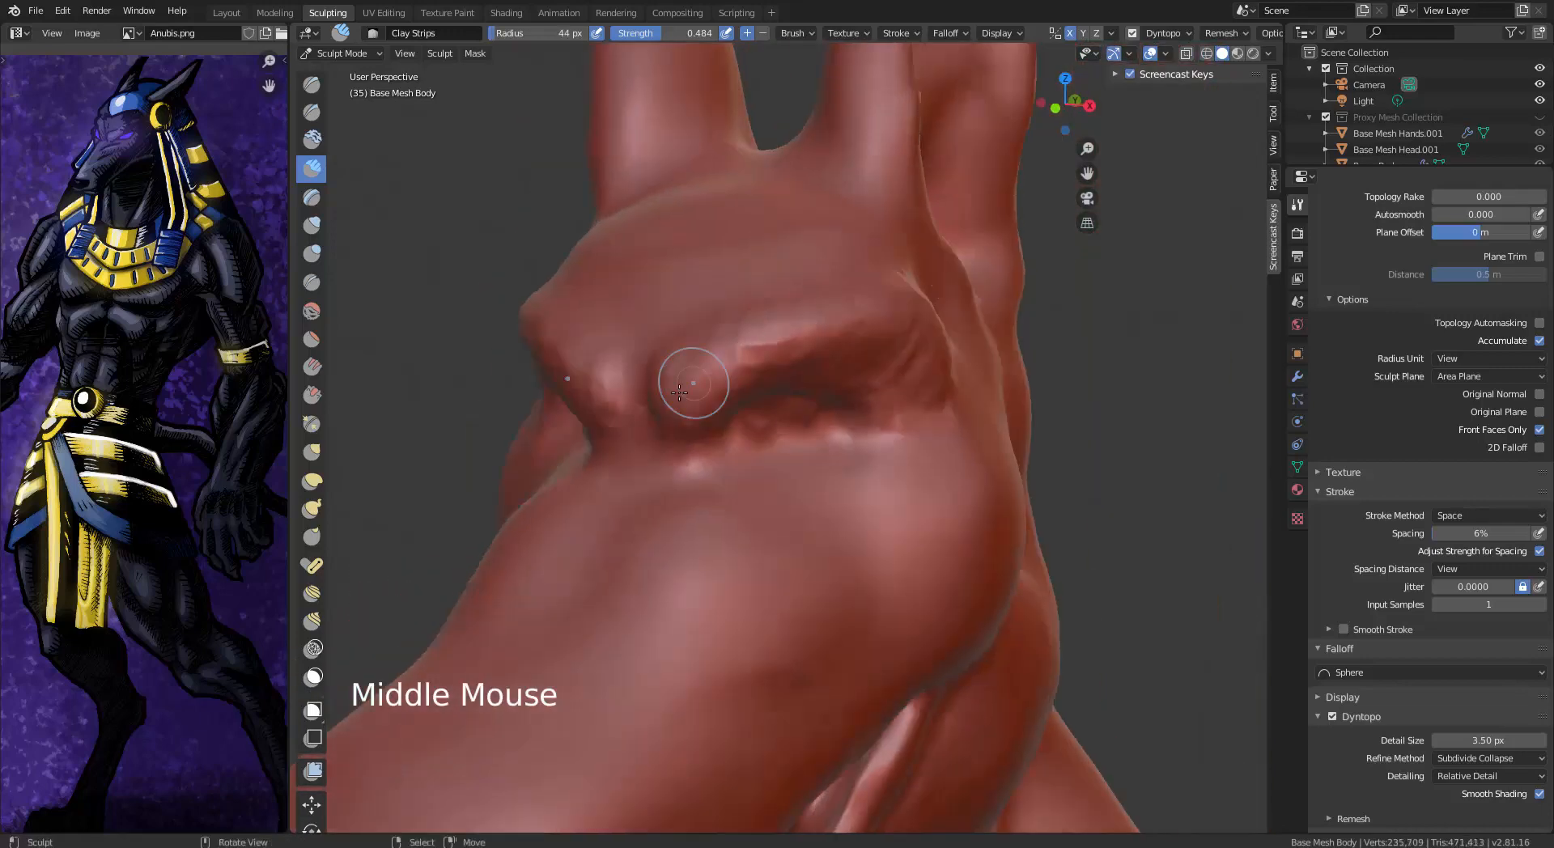
middle_drag(933, 390, 897, 356)
mouse_move(907, 364)
mouse_down()
mouse_move(923, 409)
mouse_move(963, 404)
mouse_up()
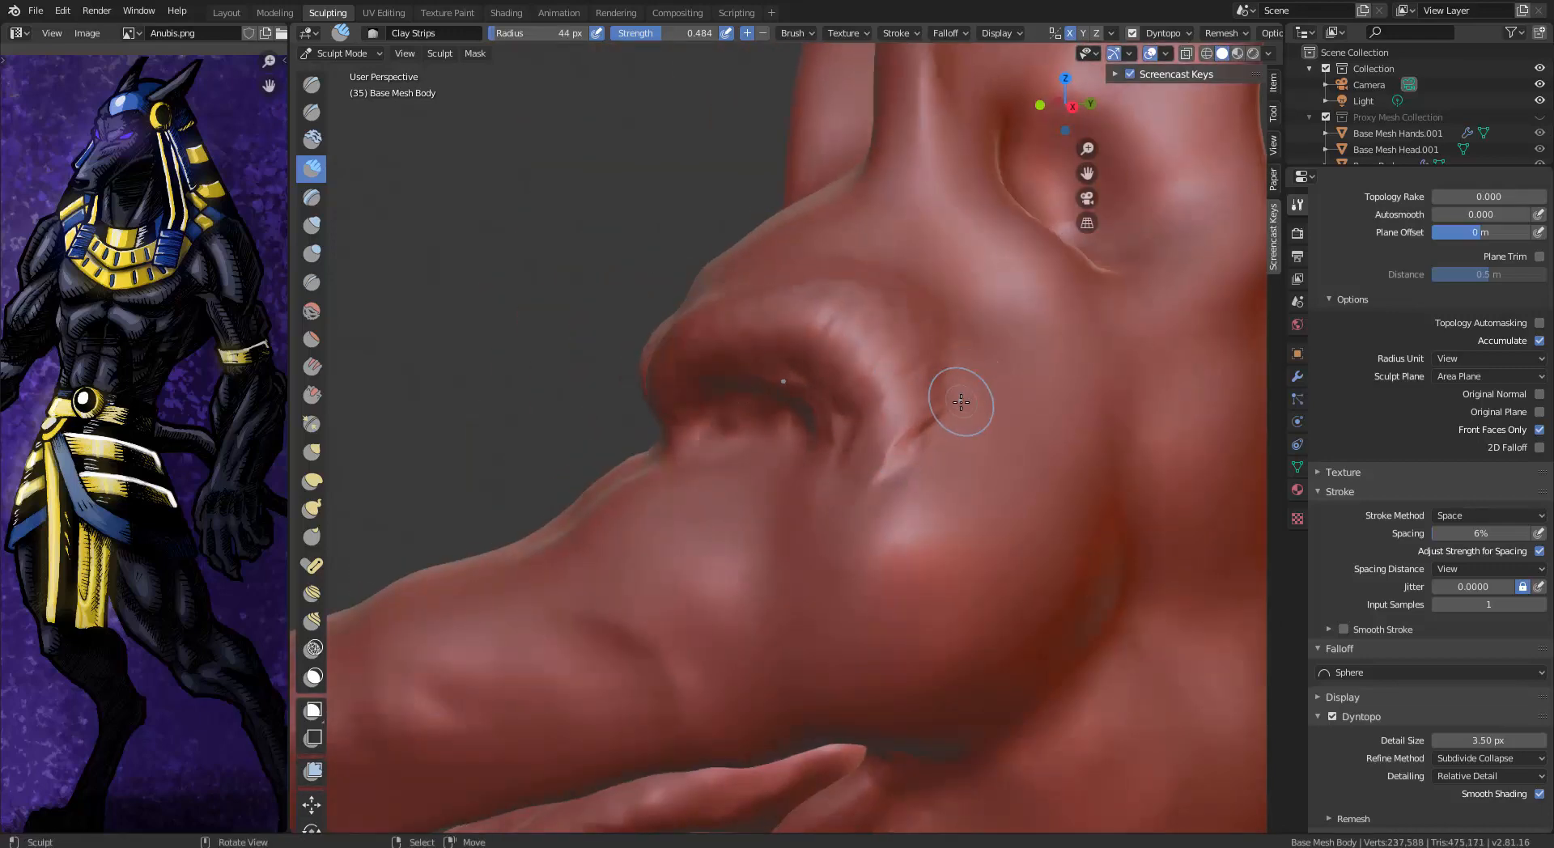
Add clay strokes around the outer corner of the eye socket and smooth them into the brow
middle_drag(989, 371, 1012, 393)
drag(967, 407, 927, 441)
drag(916, 356, 930, 376)
middle_drag(935, 377, 992, 357)
shift+drag(822, 409, 740, 384)
middle_drag(963, 397, 878, 405)
shift+drag(886, 421, 817, 332)
middle_drag(869, 318, 1021, 431)
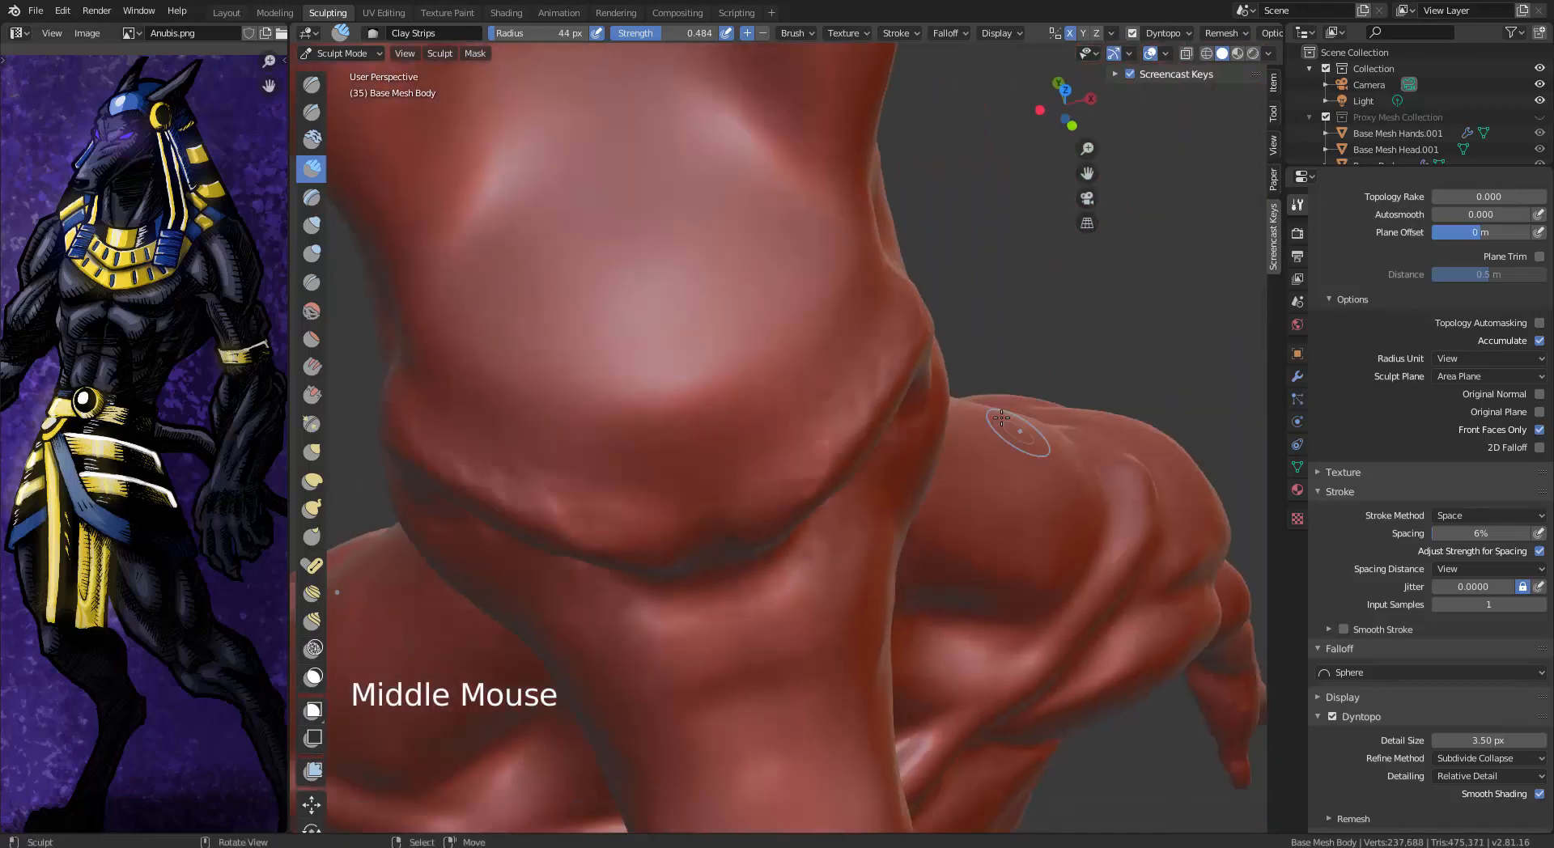
Crease the brow with Draw Sharp and build forehead and vertical frown wrinkles between the eyes with Clay Strips
click(312, 112)
drag(850, 400, 785, 473)
middle_drag(874, 270, 809, 324)
click(311, 168)
drag(880, 245, 841, 270)
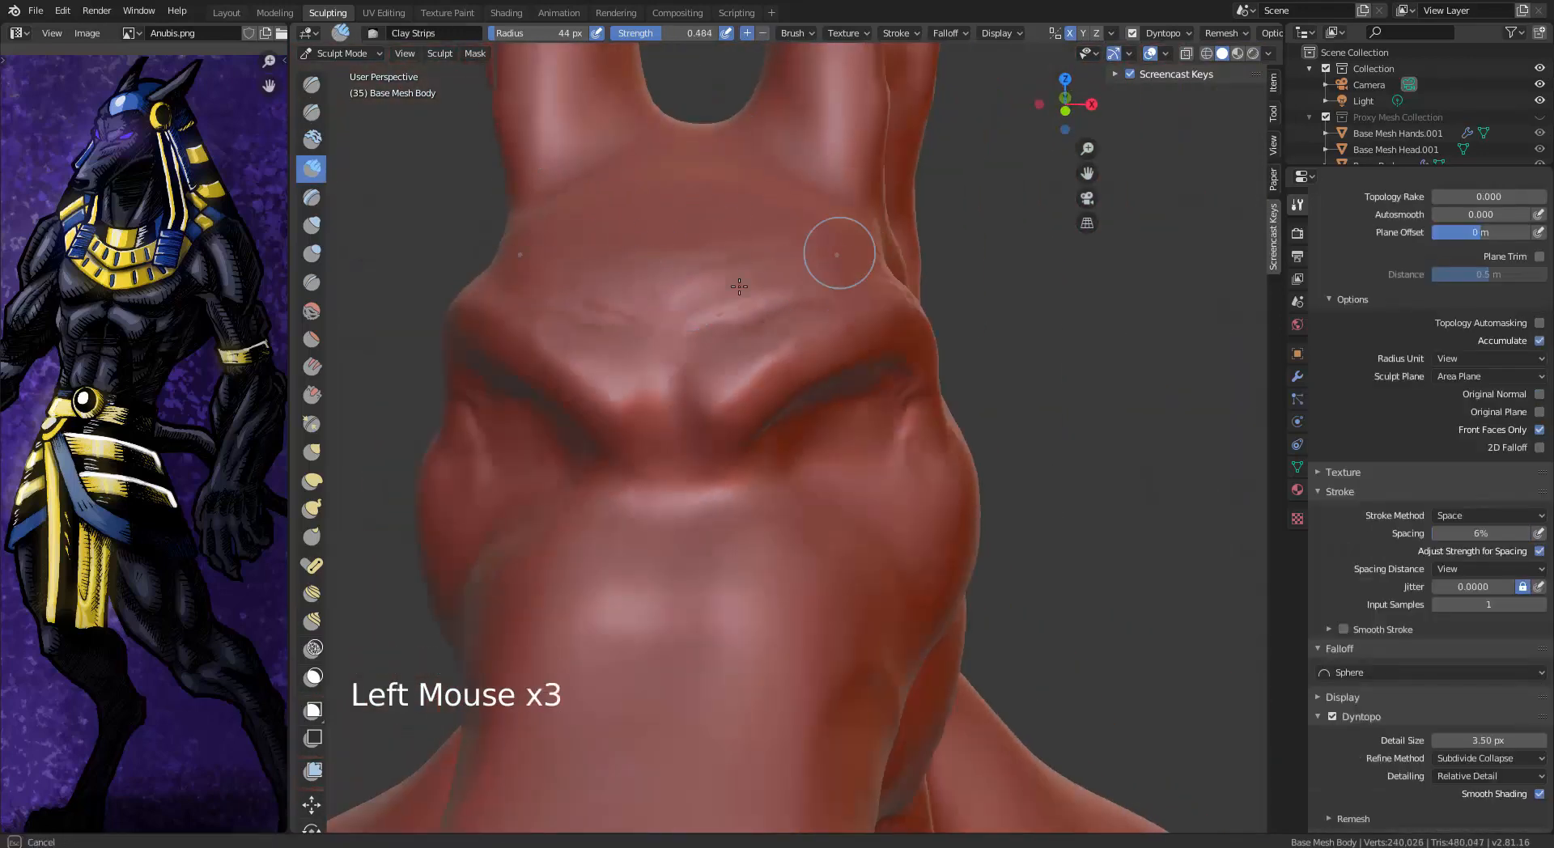
drag(739, 286, 711, 410)
mouse_move(711, 409)
middle_down()
mouse_move(715, 372)
mouse_move(603, 320)
middle_up()
mouse_move(603, 319)
mouse_down()
mouse_move(589, 305)
mouse_move(610, 302)
mouse_move(651, 447)
mouse_move(626, 485)
mouse_up()
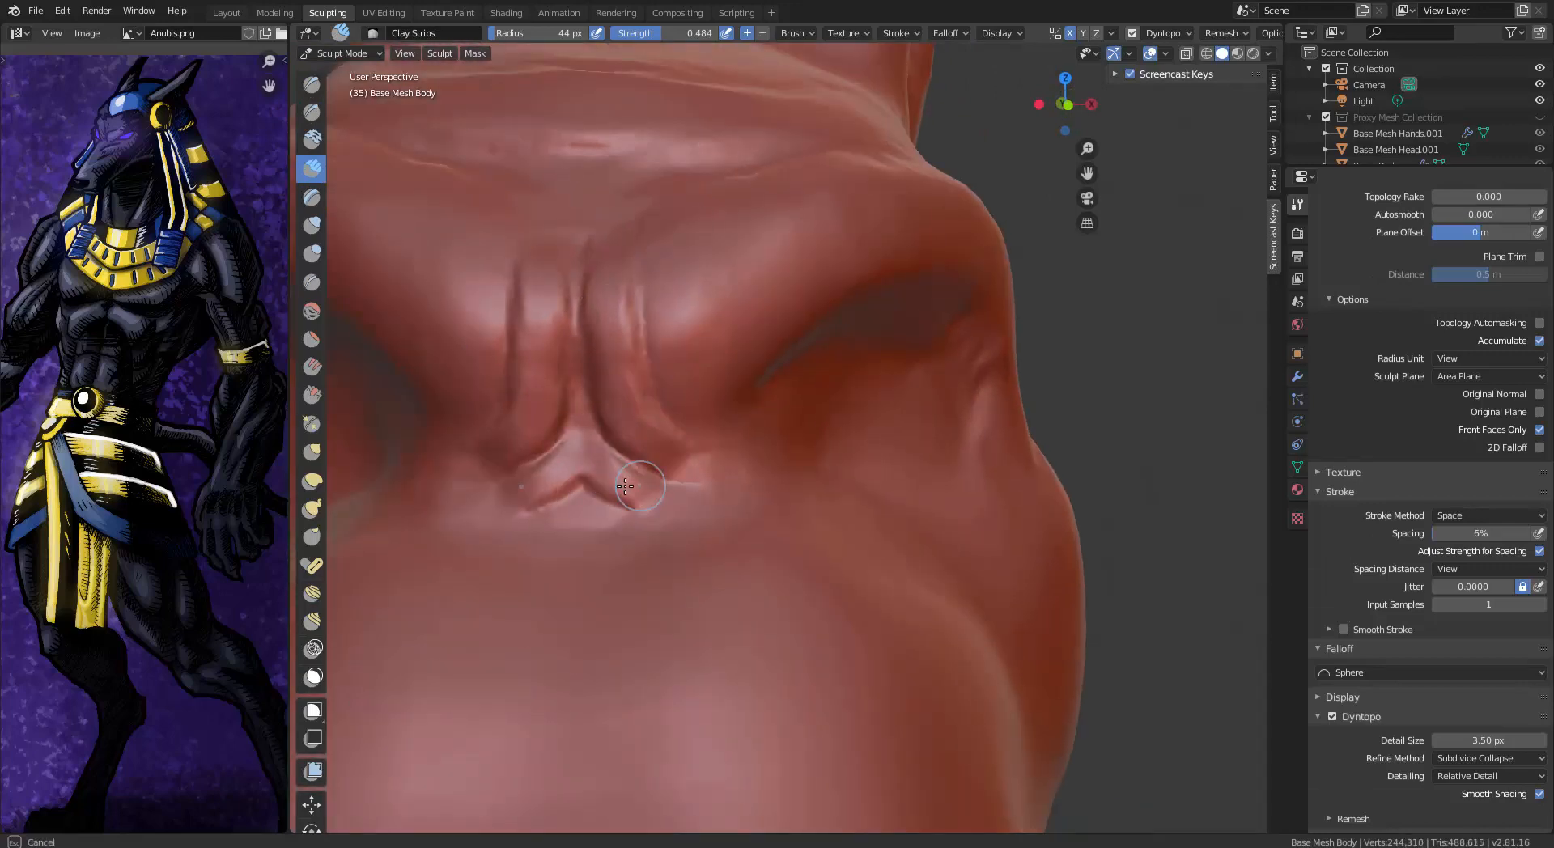
Smooth the frown wrinkles between the eyes, the forehead and the brow ridge
mouse_move(611, 308)
shift+mouse_down()
mouse_move(649, 441)
mouse_move(603, 421)
mouse_move(623, 494)
shift+mouse_up()
scroll(597, 434, down, 4)
scroll(596, 434, up, 4)
shift+drag(599, 150, 729, 158)
mouse_move(746, 163)
middle_down()
mouse_move(705, 185)
mouse_move(856, 334)
middle_up()
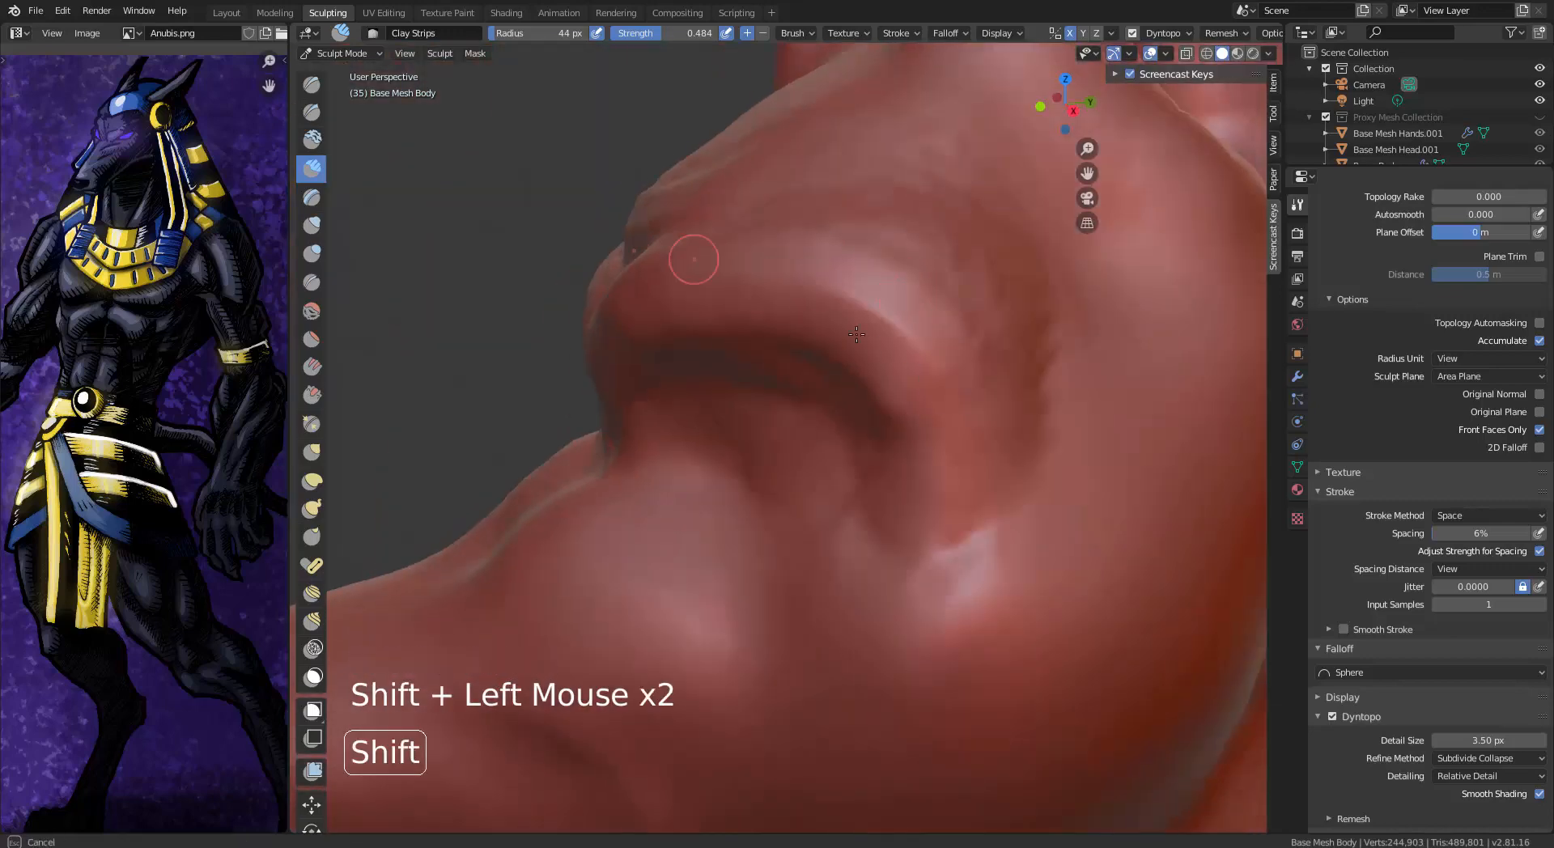
shift+drag(965, 313, 765, 204)
Define sharp creases along the top of the brow ridge with Draw Sharp and smooth the surrounding forehead
middle_drag(765, 204, 982, 371)
click(312, 113)
drag(931, 311, 805, 389)
middle_drag(793, 372, 850, 356)
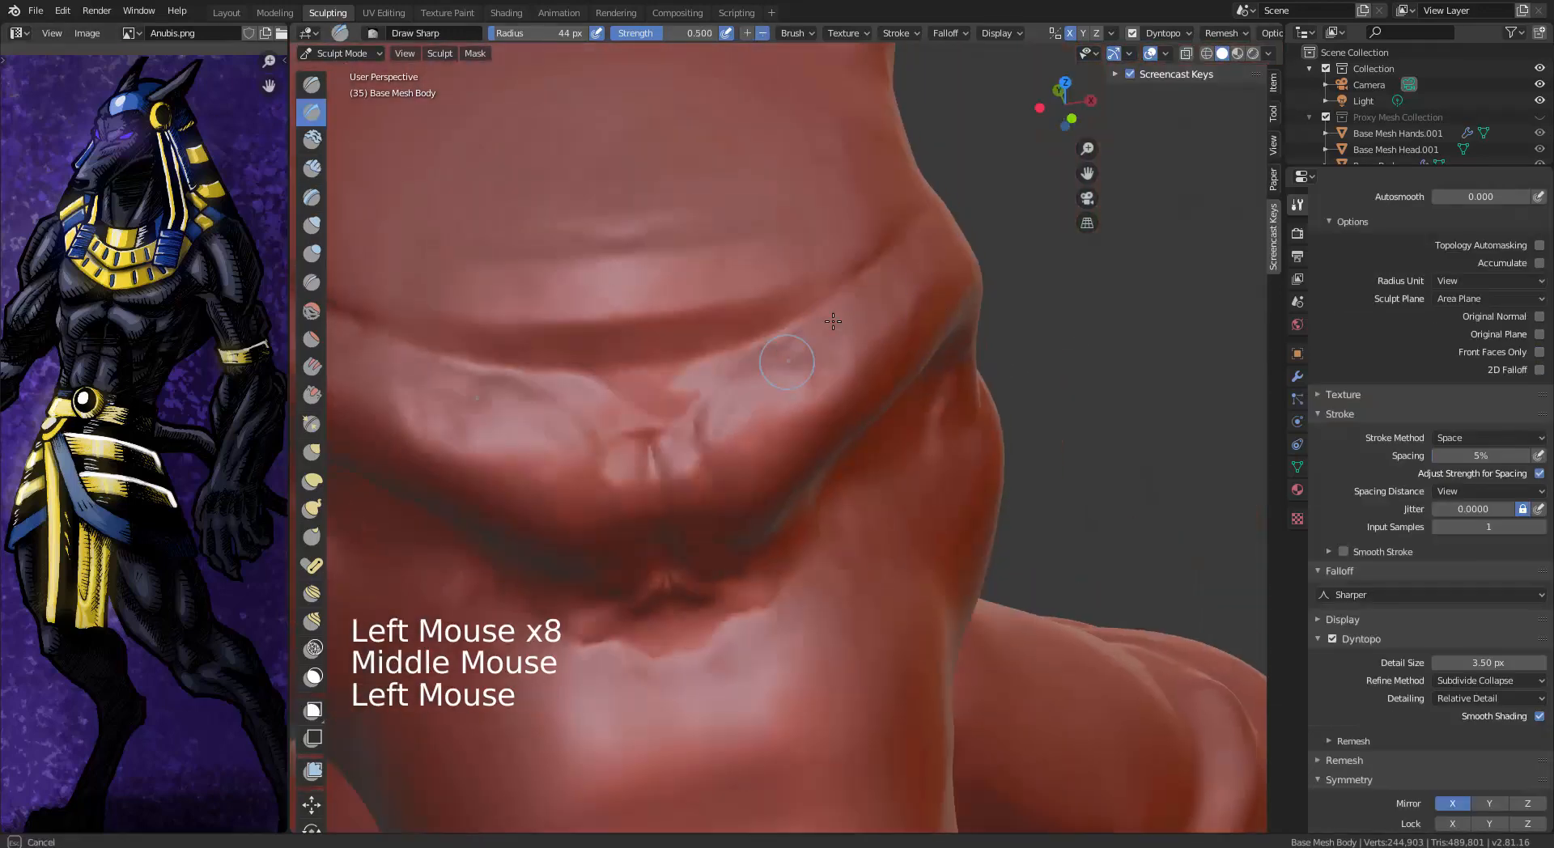
drag(809, 344, 749, 384)
mouse_move(704, 390)
shift+mouse_down()
mouse_move(751, 361)
mouse_move(715, 399)
mouse_move(676, 381)
shift+mouse_up()
mouse_move(676, 368)
shift+mouse_down()
mouse_move(694, 381)
mouse_move(833, 312)
mouse_move(728, 360)
shift+mouse_up()
shift+drag(696, 319, 858, 279)
Pinch the folds around the corner of the mouth with the Pinch/Magnify brush
mouse_move(878, 258)
middle_down()
mouse_move(890, 250)
mouse_move(653, 590)
mouse_move(704, 453)
middle_up()
ctrl+middle_drag(704, 454, 712, 550)
middle_drag(712, 551, 809, 453)
shift+middle_drag(809, 453, 906, 502)
mouse_move(906, 502)
middle_down()
mouse_move(953, 551)
mouse_move(910, 598)
middle_up()
drag(910, 599, 899, 623)
click(312, 423)
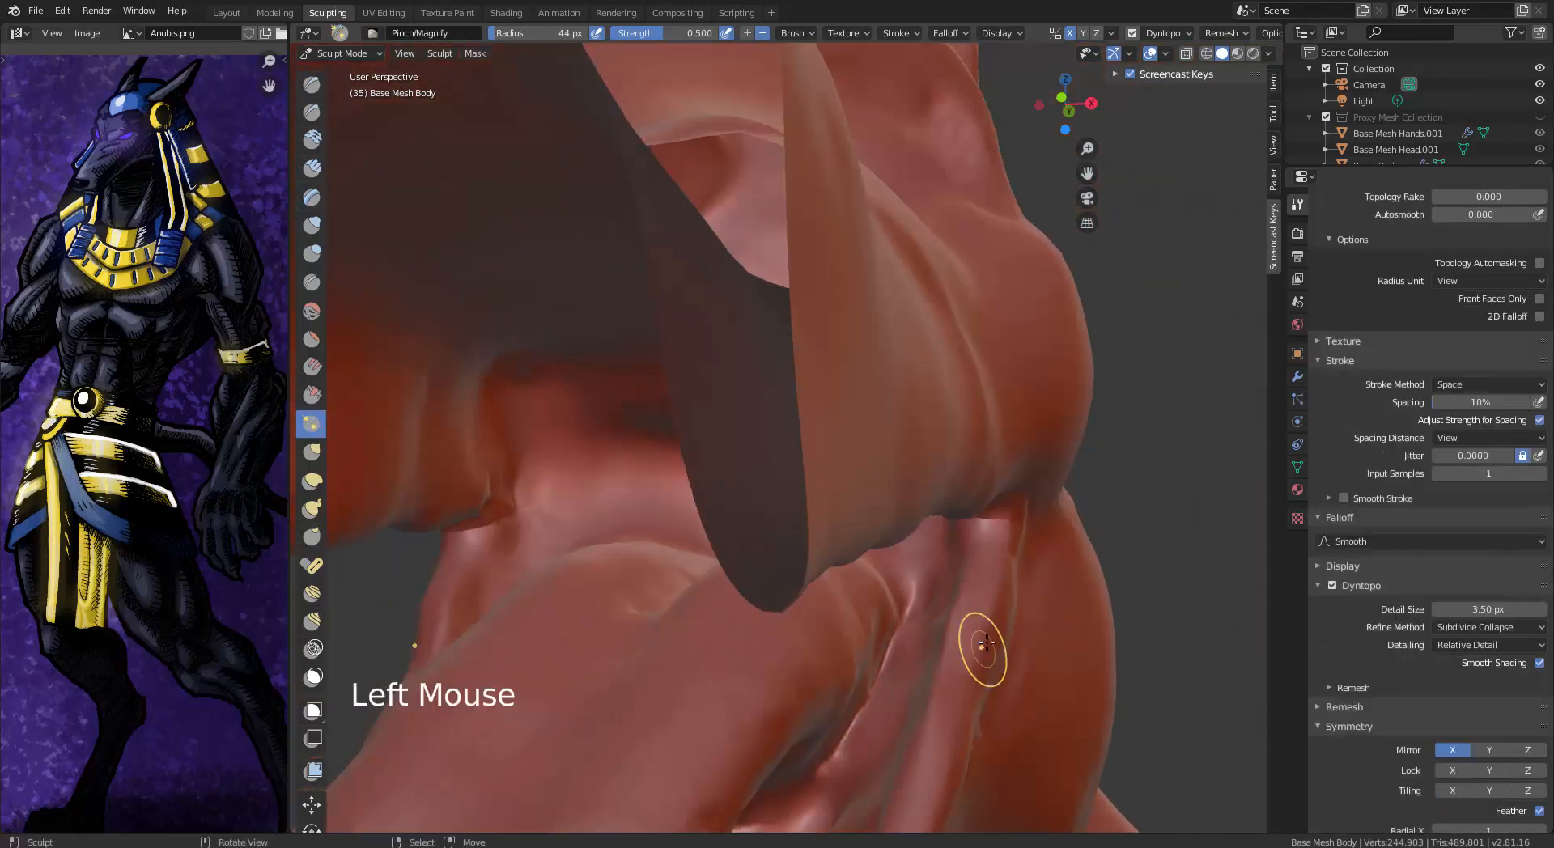
drag(800, 795, 887, 656)
middle_drag(887, 657, 844, 724)
mouse_move(748, 765)
mouse_down()
mouse_move(658, 797)
mouse_move(766, 672)
mouse_up()
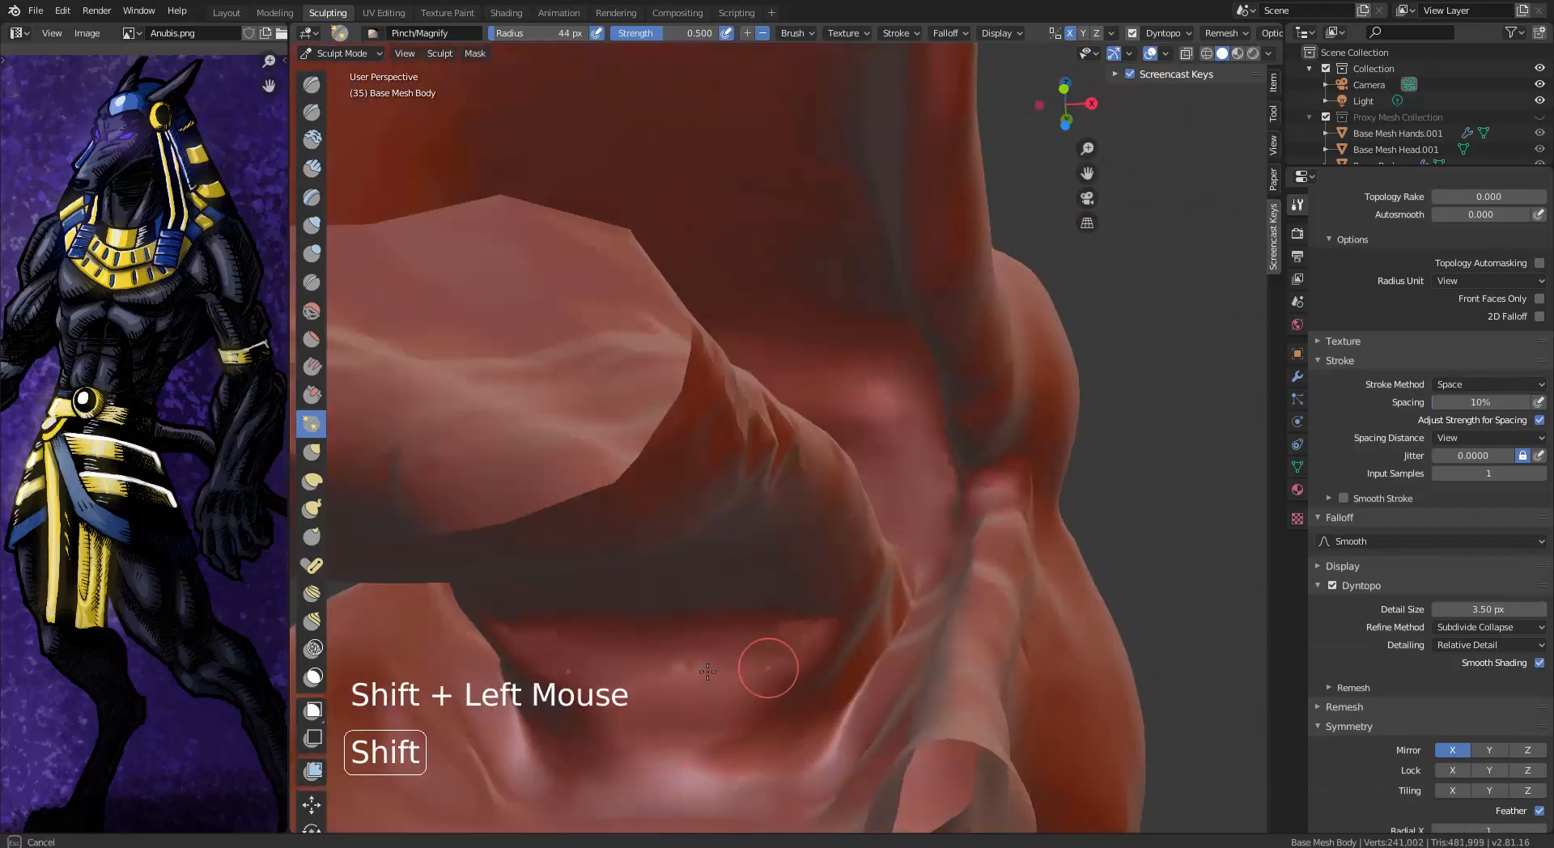
Smooth the inside of the mouth around the base of the tongue and the mouth corners
middle_drag(767, 672, 797, 615)
shift+drag(797, 615, 809, 595)
mouse_move(809, 595)
shift+middle_down()
mouse_move(842, 541)
mouse_move(785, 558)
shift+middle_up()
mouse_move(785, 566)
shift+mouse_down()
mouse_move(680, 593)
mouse_move(690, 507)
shift+mouse_up()
scroll(691, 489, down, 3)
middle_drag(690, 489, 858, 453)
Build up and carve the upper surface of the tongue with Clay Strips
click(313, 169)
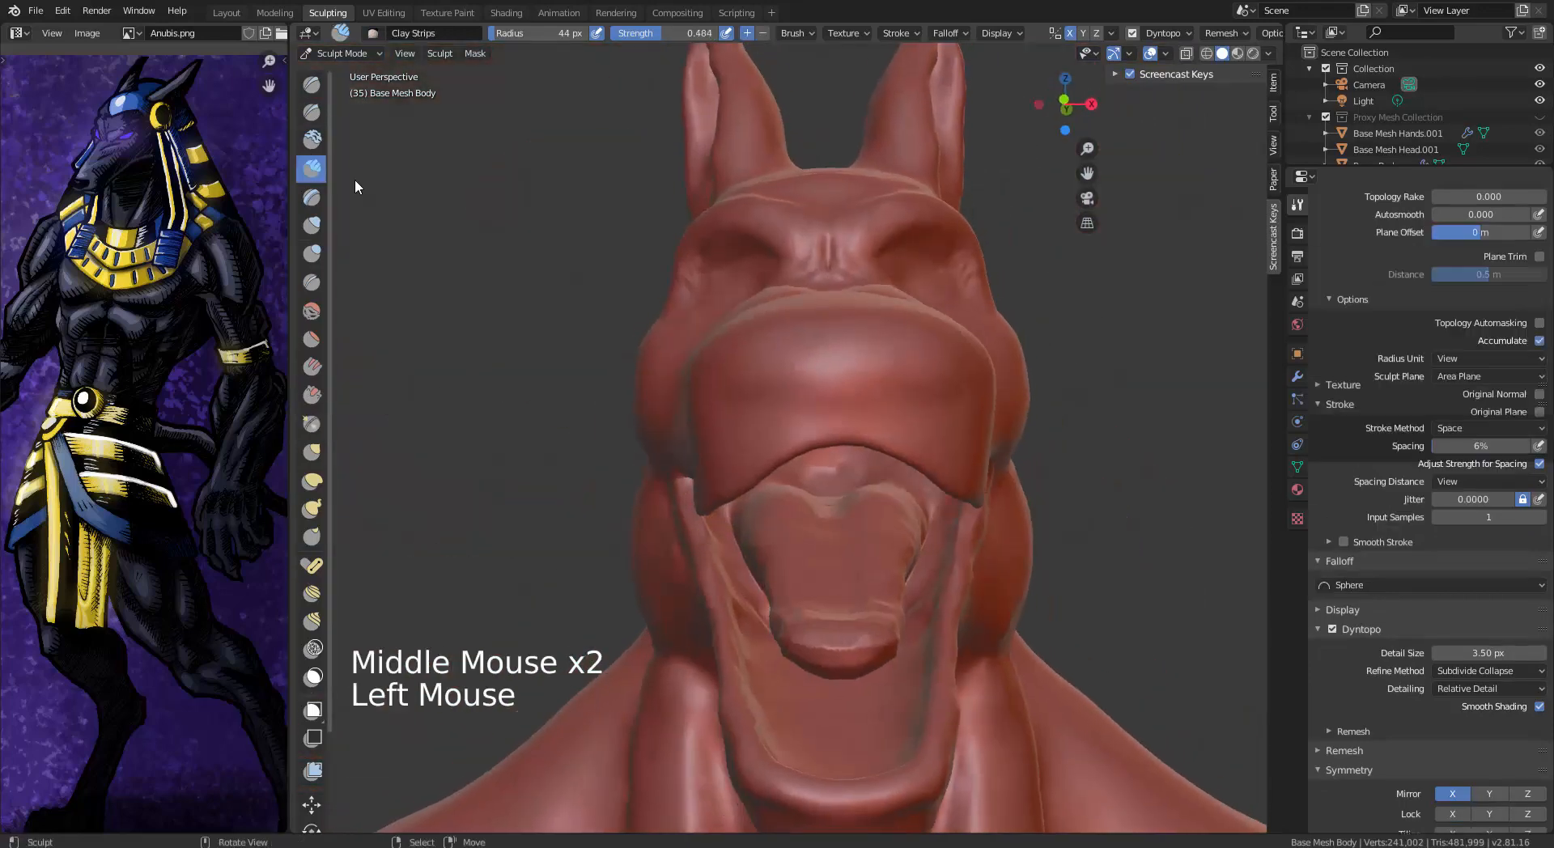
drag(834, 567, 884, 529)
drag(884, 529, 850, 558)
alt+middle_drag(849, 558, 876, 553)
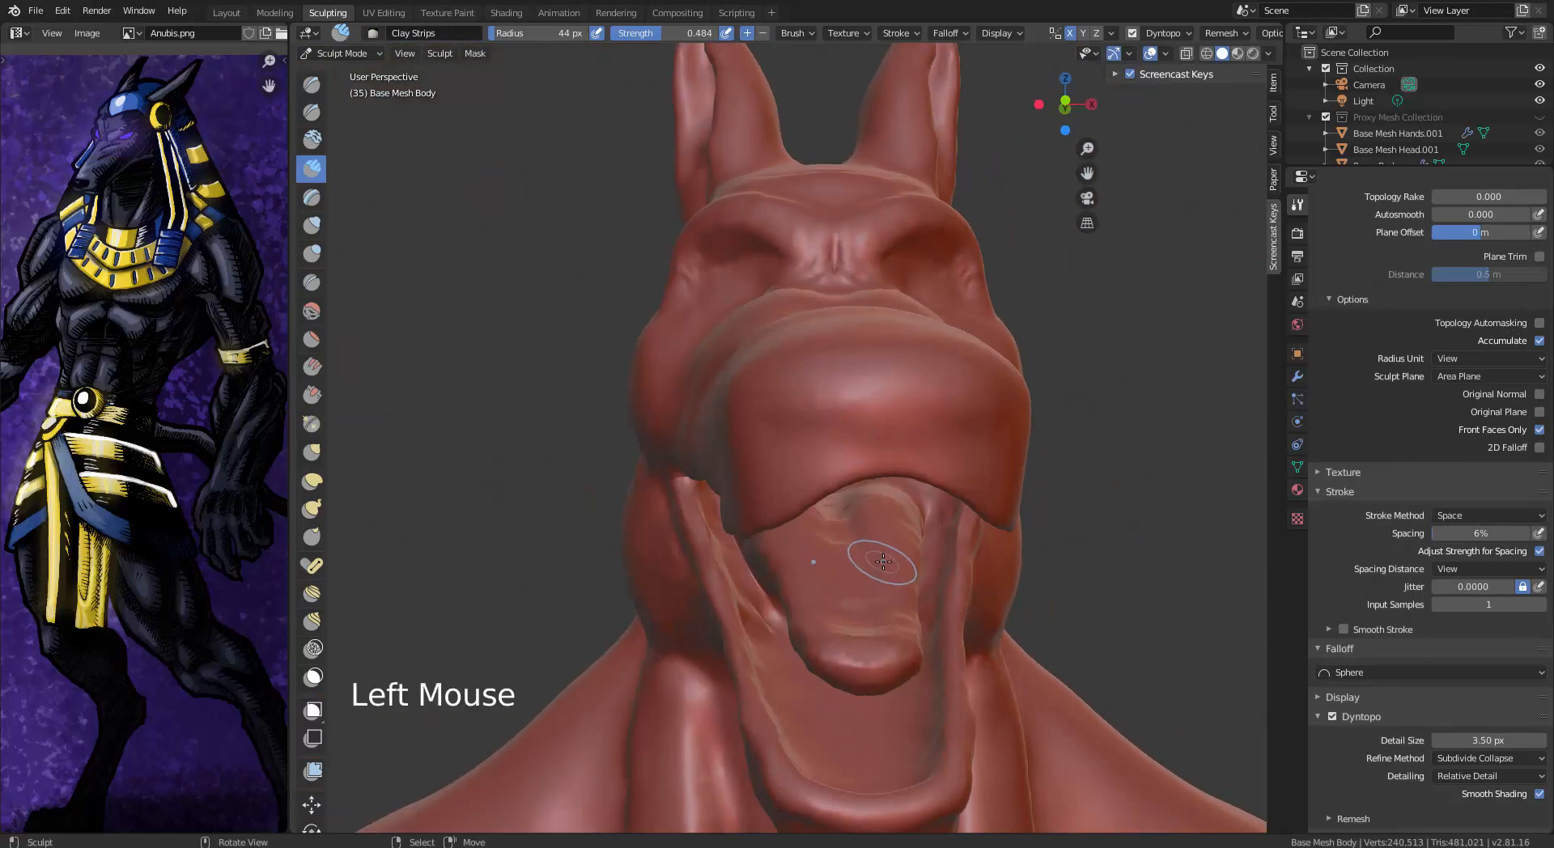
ctrl+drag(869, 526, 849, 522)
middle_drag(858, 526, 817, 506)
mouse_move(813, 502)
mouse_down()
mouse_move(827, 521)
mouse_move(860, 512)
mouse_up()
middle_drag(809, 526, 841, 587)
drag(822, 603, 797, 631)
middle_drag(809, 607, 684, 567)
Smooth the tongue's surface and sides and the adjoining inner side of the lower jaw
shift+drag(782, 507, 749, 524)
middle_drag(753, 522, 843, 526)
shift+drag(749, 599, 720, 625)
middle_drag(688, 648, 721, 709)
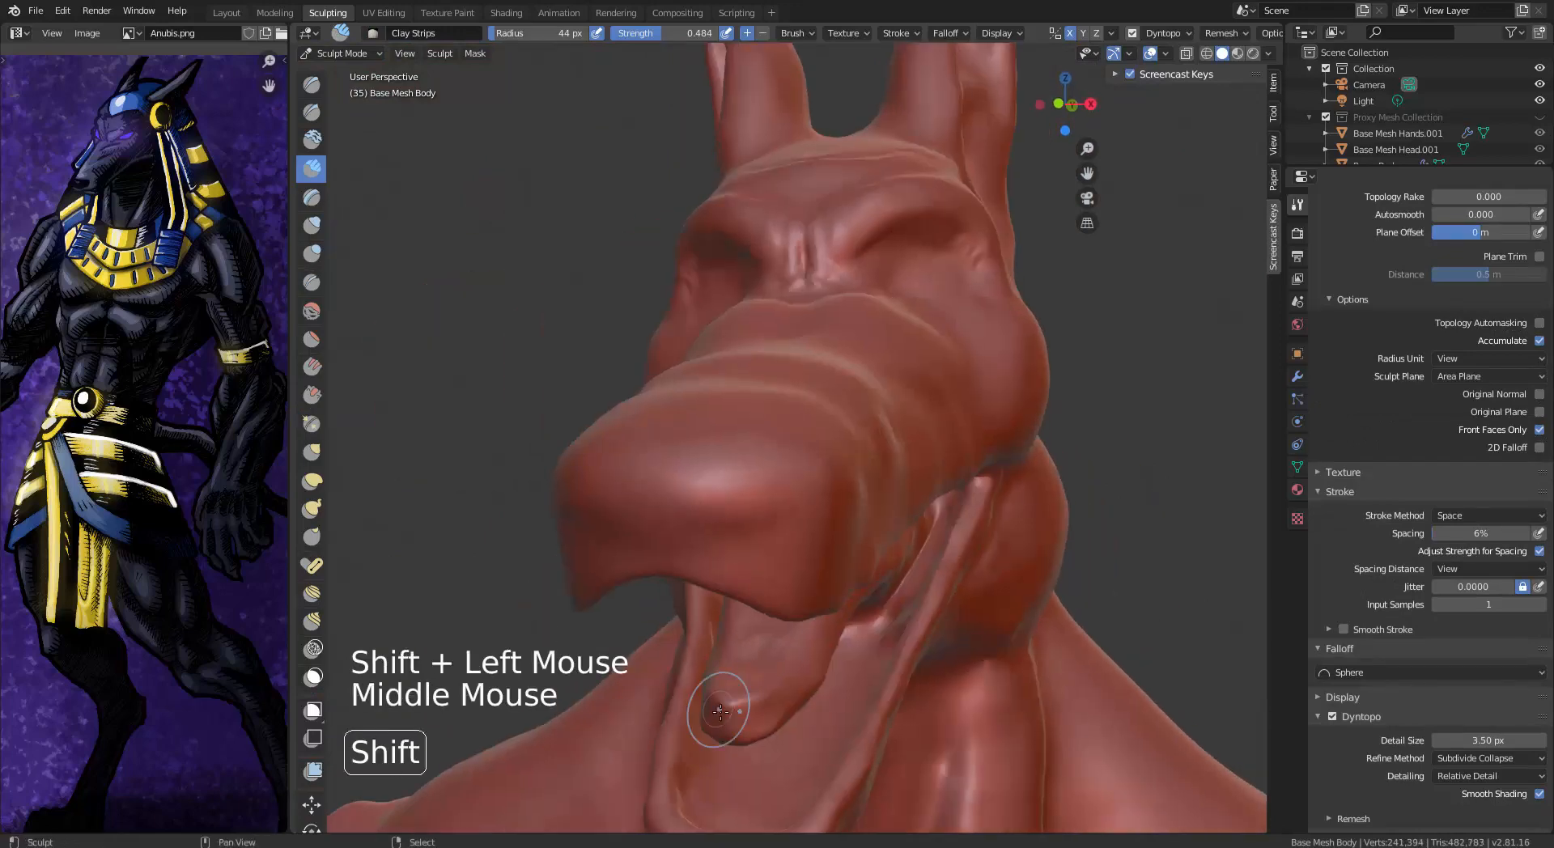
shift+drag(721, 711, 753, 703)
middle_drag(761, 696, 817, 631)
mouse_move(975, 522)
middle_down()
mouse_move(868, 508)
mouse_move(910, 518)
middle_up()
shift+drag(921, 564, 919, 548)
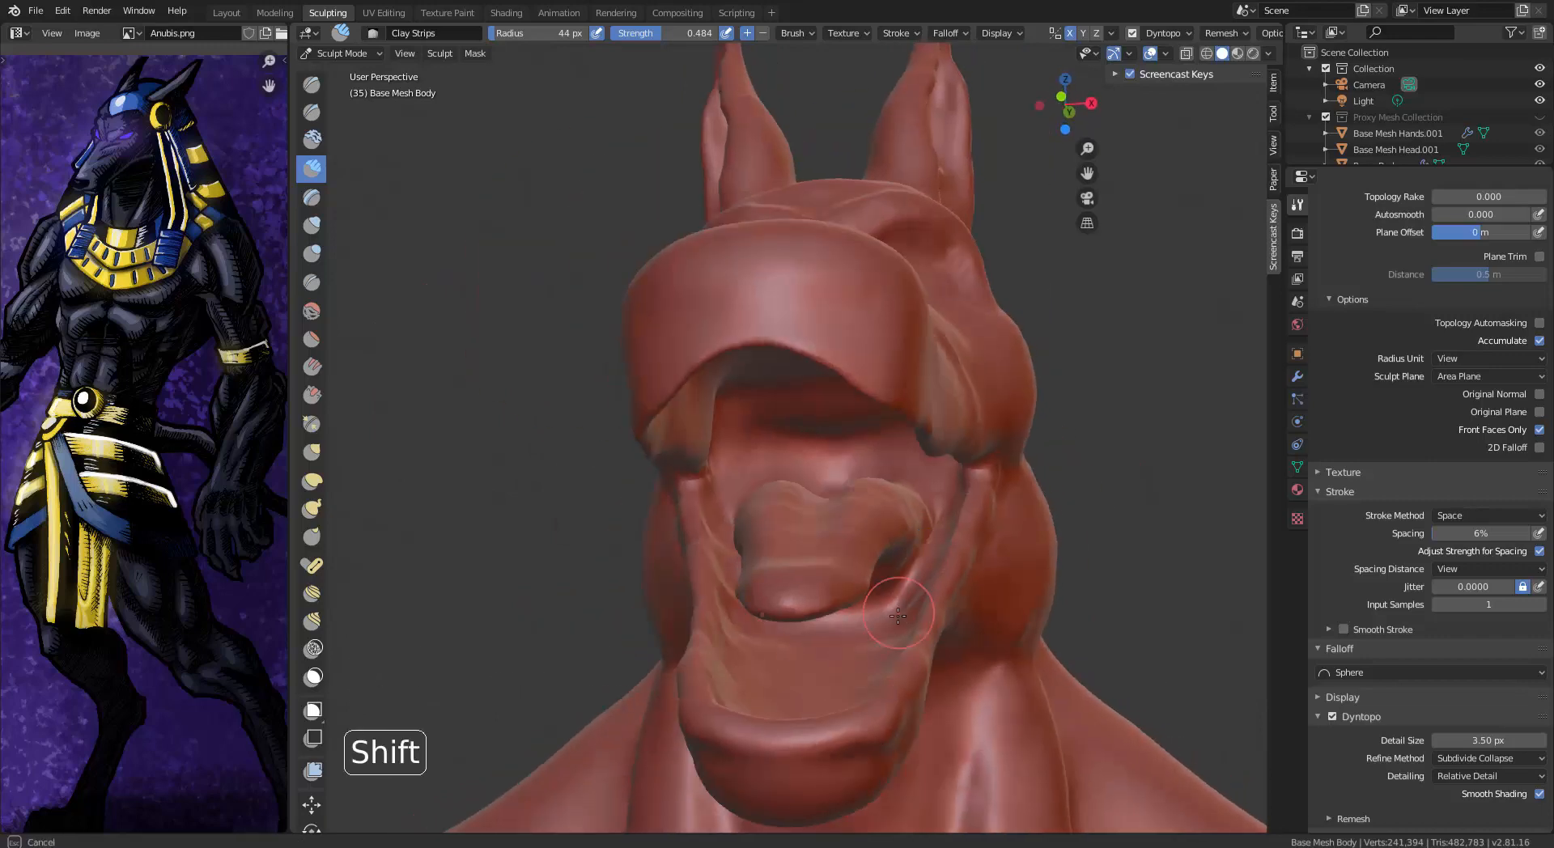
Thicken the lower jaw's lip rim and the tip of the tongue with the Inflate brush
mouse_move(898, 611)
middle_down()
mouse_move(809, 647)
mouse_move(797, 518)
middle_up()
shift+middle_drag(797, 517, 728, 486)
click(311, 225)
mouse_move(615, 405)
middle_down()
mouse_move(696, 368)
mouse_move(700, 344)
middle_up()
drag(769, 167, 747, 171)
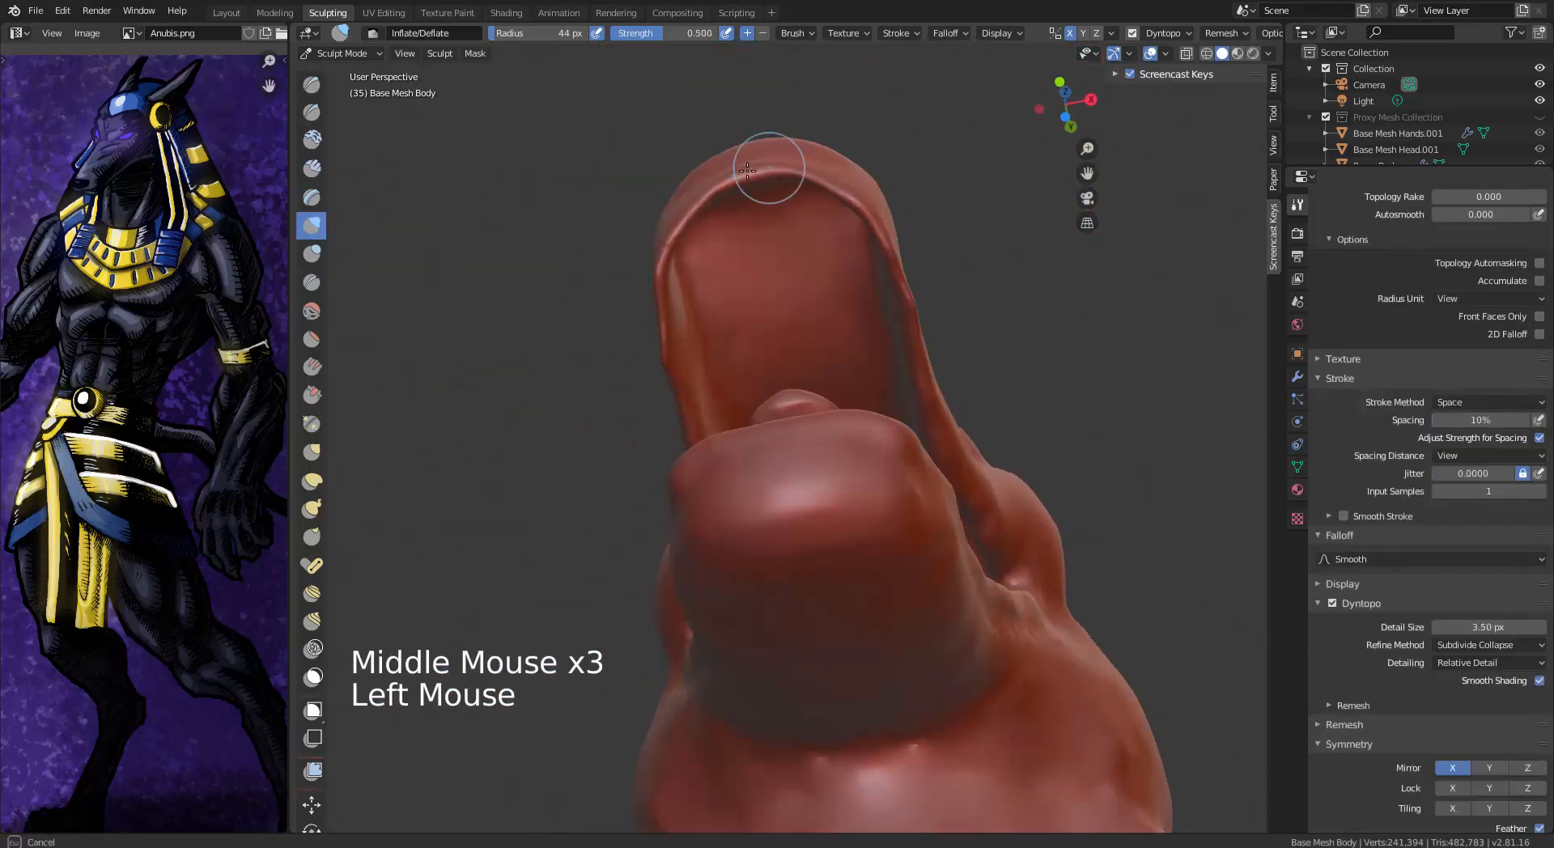
middle_drag(918, 373, 867, 301)
drag(759, 399, 822, 382)
middle_drag(822, 383, 785, 495)
drag(753, 492, 720, 492)
drag(728, 492, 704, 493)
middle_drag(842, 551, 910, 437)
Flatten the lower jaw's lip rim with the Flatten brush and smooth it along its length
click(312, 339)
middle_drag(583, 388, 632, 360)
mouse_move(559, 288)
mouse_down()
mouse_move(520, 312)
mouse_move(508, 405)
mouse_up()
middle_drag(615, 348, 728, 267)
drag(748, 161, 773, 172)
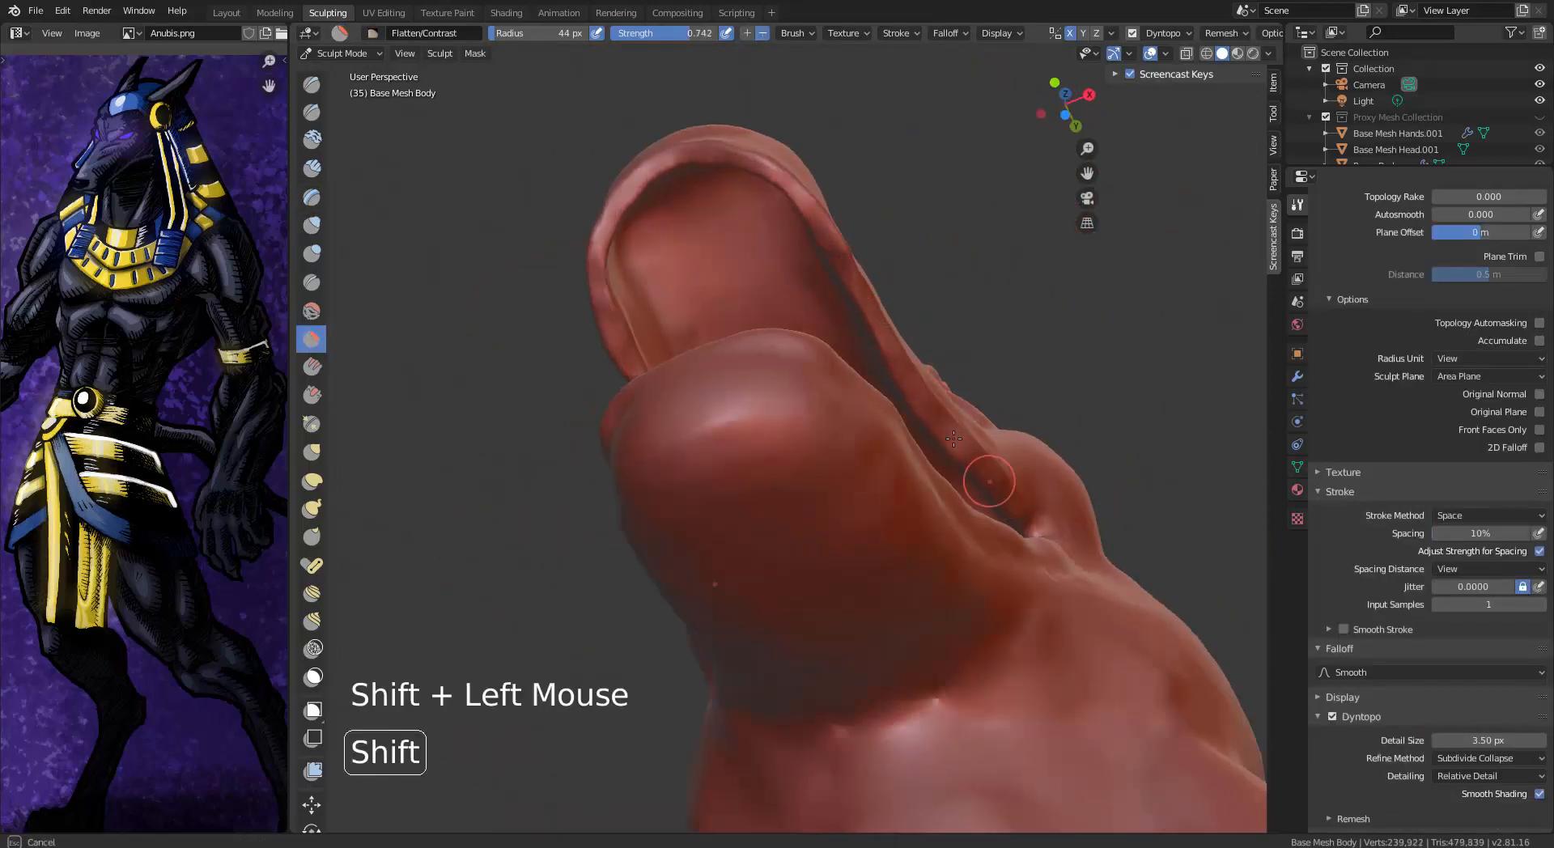
shift+drag(954, 438, 687, 166)
Nudge the lip edge midway along the muzzle with Elastic Deform at a 130 px radius
mouse_move(615, 267)
middle_down()
mouse_move(688, 478)
mouse_move(618, 451)
middle_up()
key(f)
click(688, 451)
click(312, 481)
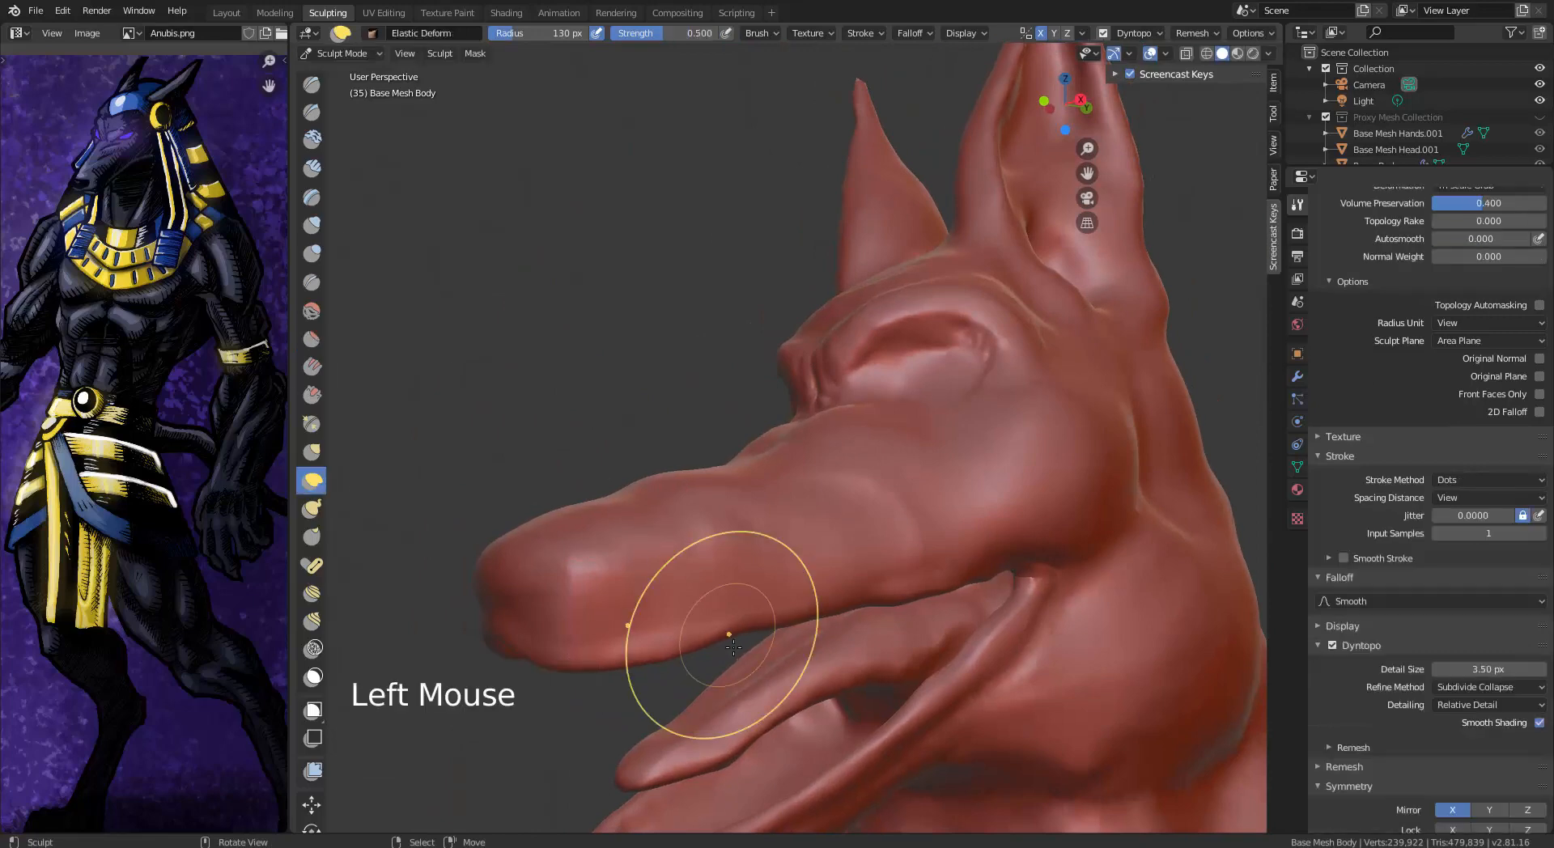
drag(733, 648, 753, 648)
Add Clay Strips at a 48 px radius across the muzzle bridge below the frown wrinkles and smooth them
middle_drag(847, 573, 931, 558)
ctrl+middle_drag(809, 518, 801, 591)
ctrl+middle_drag(801, 567, 785, 486)
shift+middle_drag(777, 453, 728, 567)
middle_drag(713, 566, 695, 604)
click(311, 168)
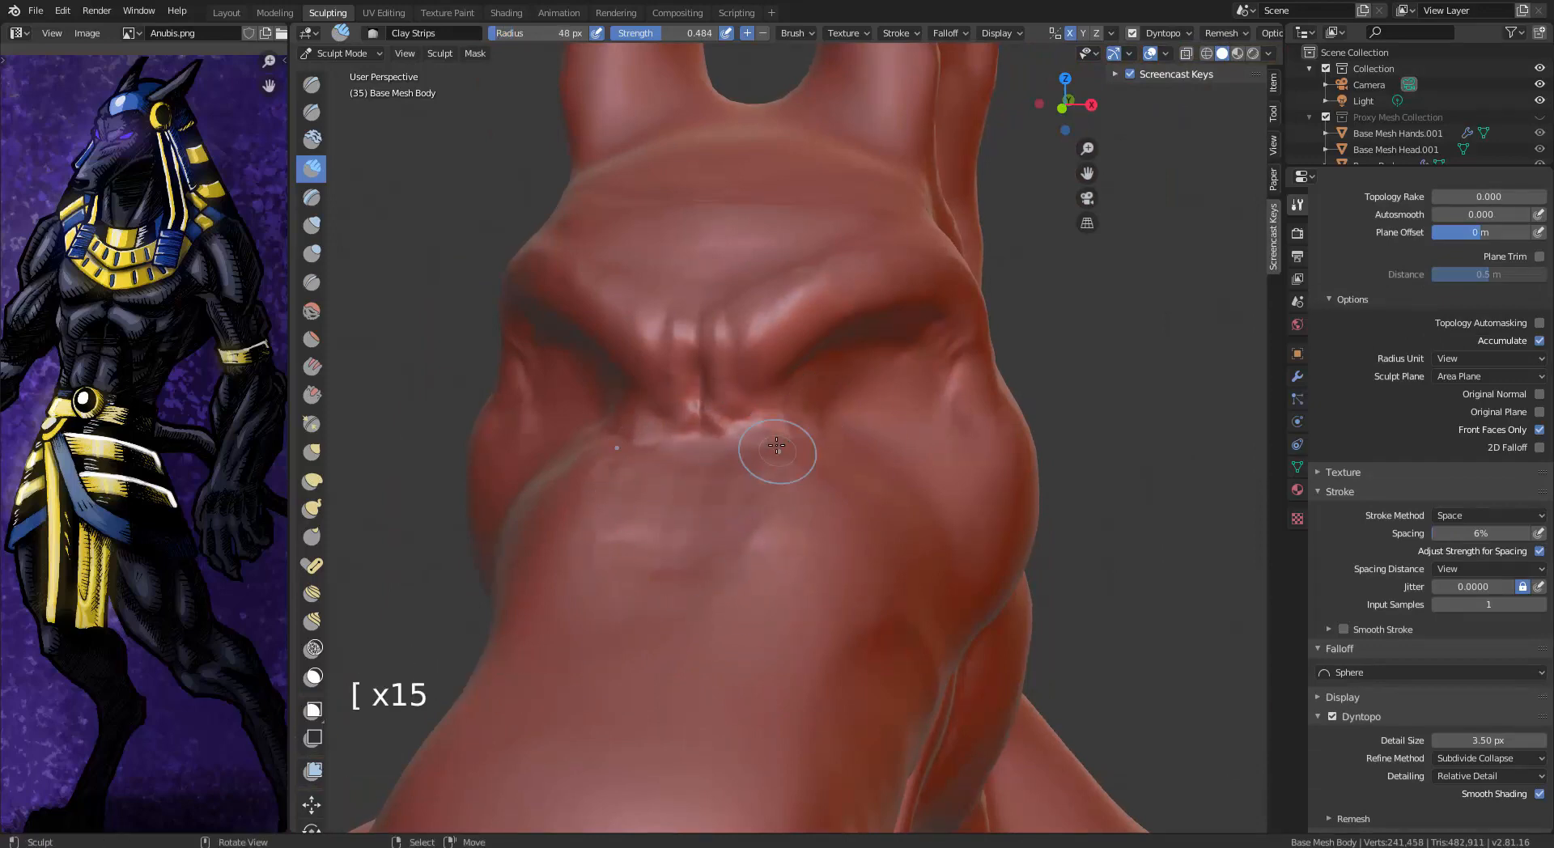
shift+drag(780, 552, 839, 430)
Build up both edges of the ear near its tip with Clay Strips at a 27 px radius
mouse_move(839, 430)
middle_down()
mouse_move(745, 437)
mouse_move(740, 494)
middle_up()
ctrl+middle_drag(736, 421, 732, 493)
mouse_move(728, 485)
middle_down()
mouse_move(663, 470)
mouse_move(680, 489)
middle_up()
shift+middle_drag(729, 405, 615, 518)
middle_drag(728, 340, 704, 324)
ctrl+middle_drag(828, 243, 834, 203)
shift+middle_drag(834, 203, 858, 182)
shift+middle_drag(858, 182, 880, 164)
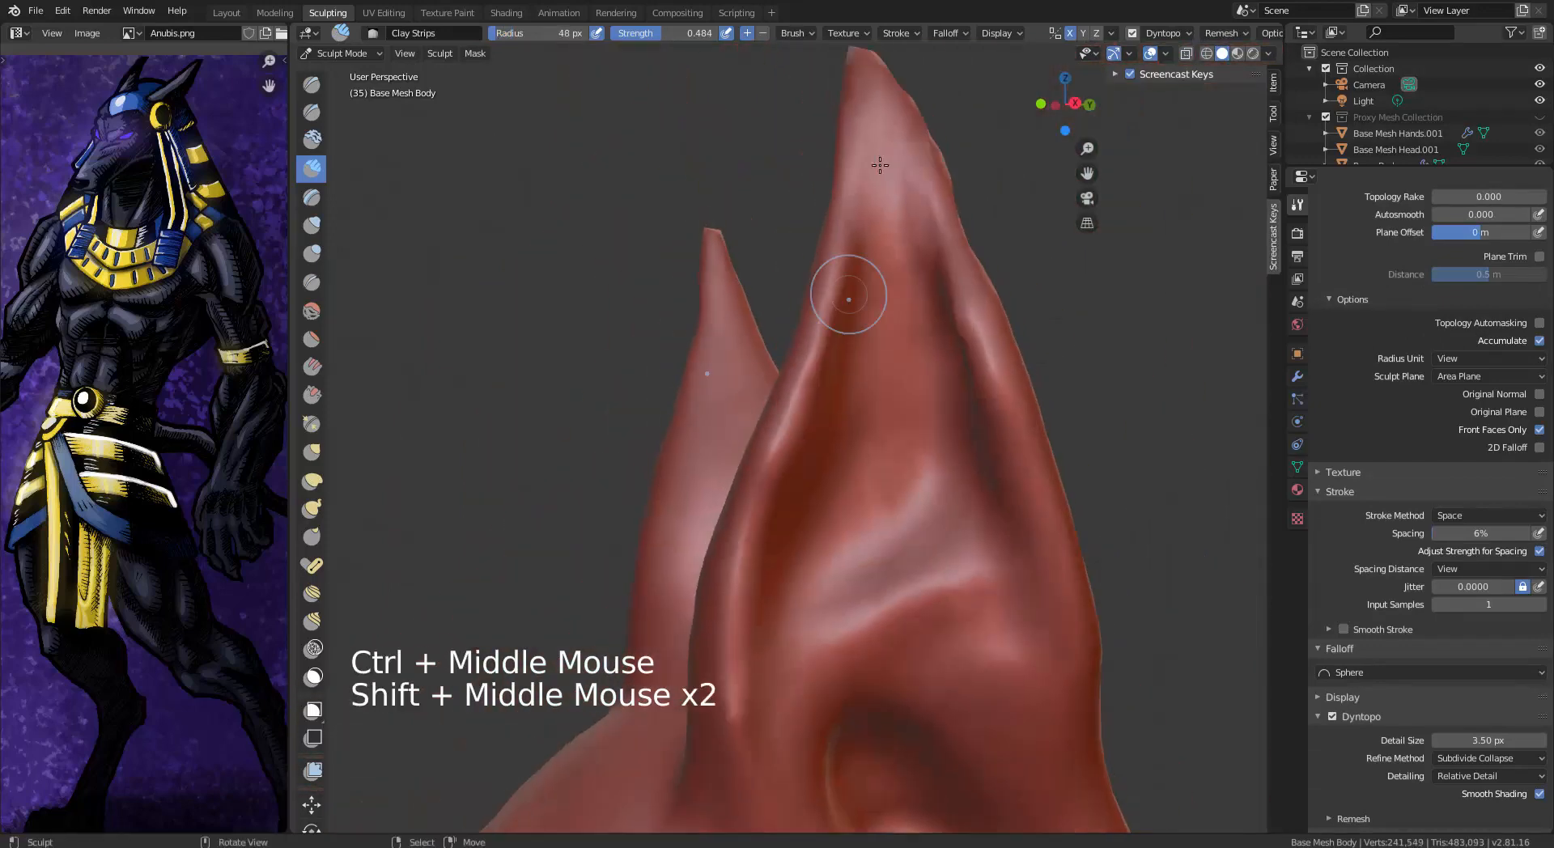
drag(902, 133, 958, 241)
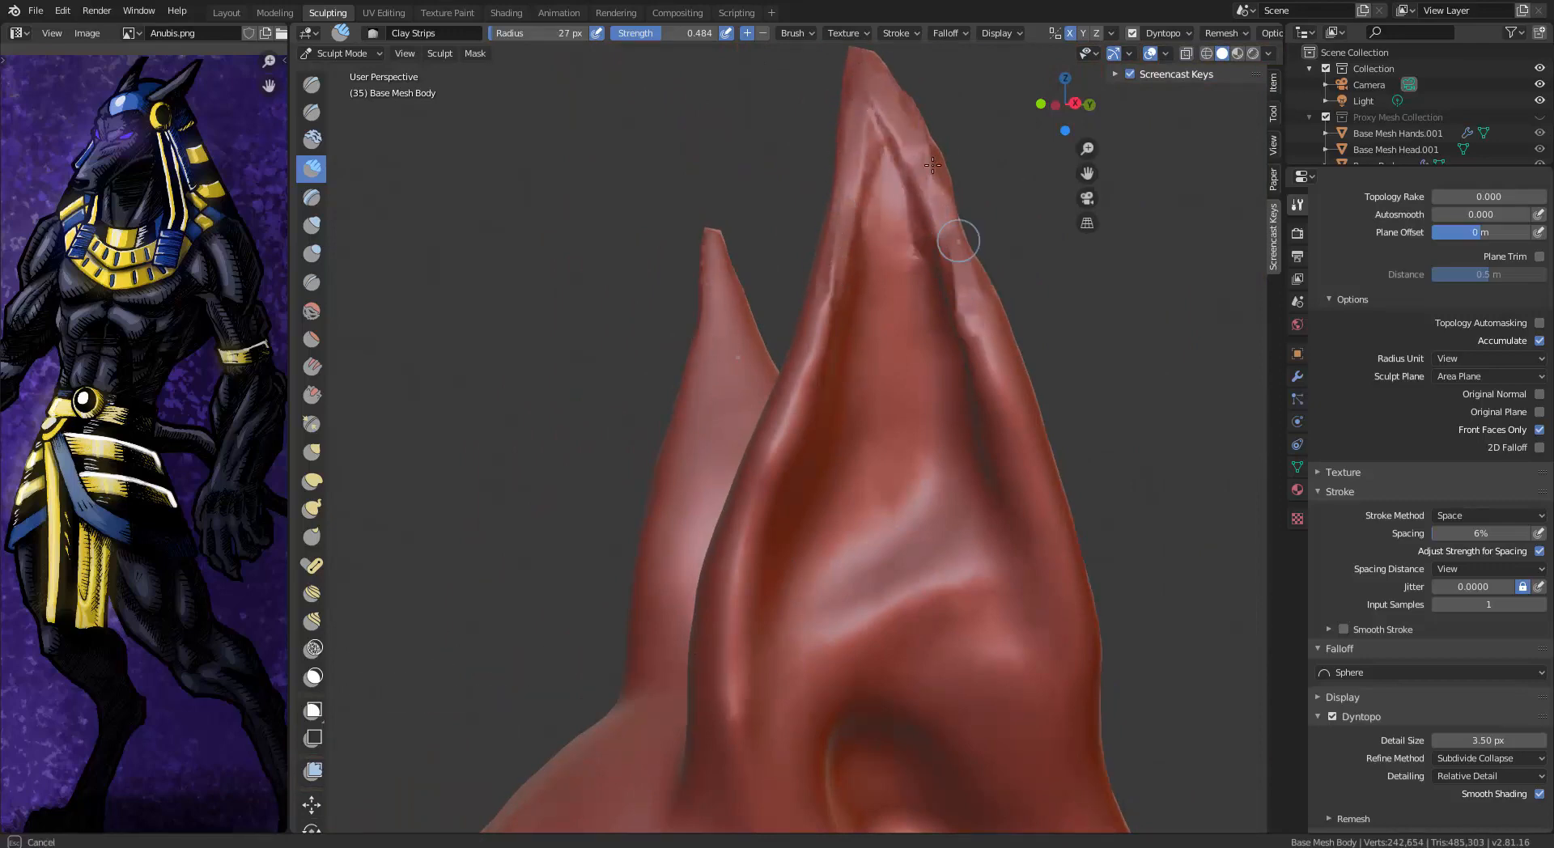
Smooth the new clay along the ear's edges and around the ear tip
shift+drag(839, 293, 921, 171)
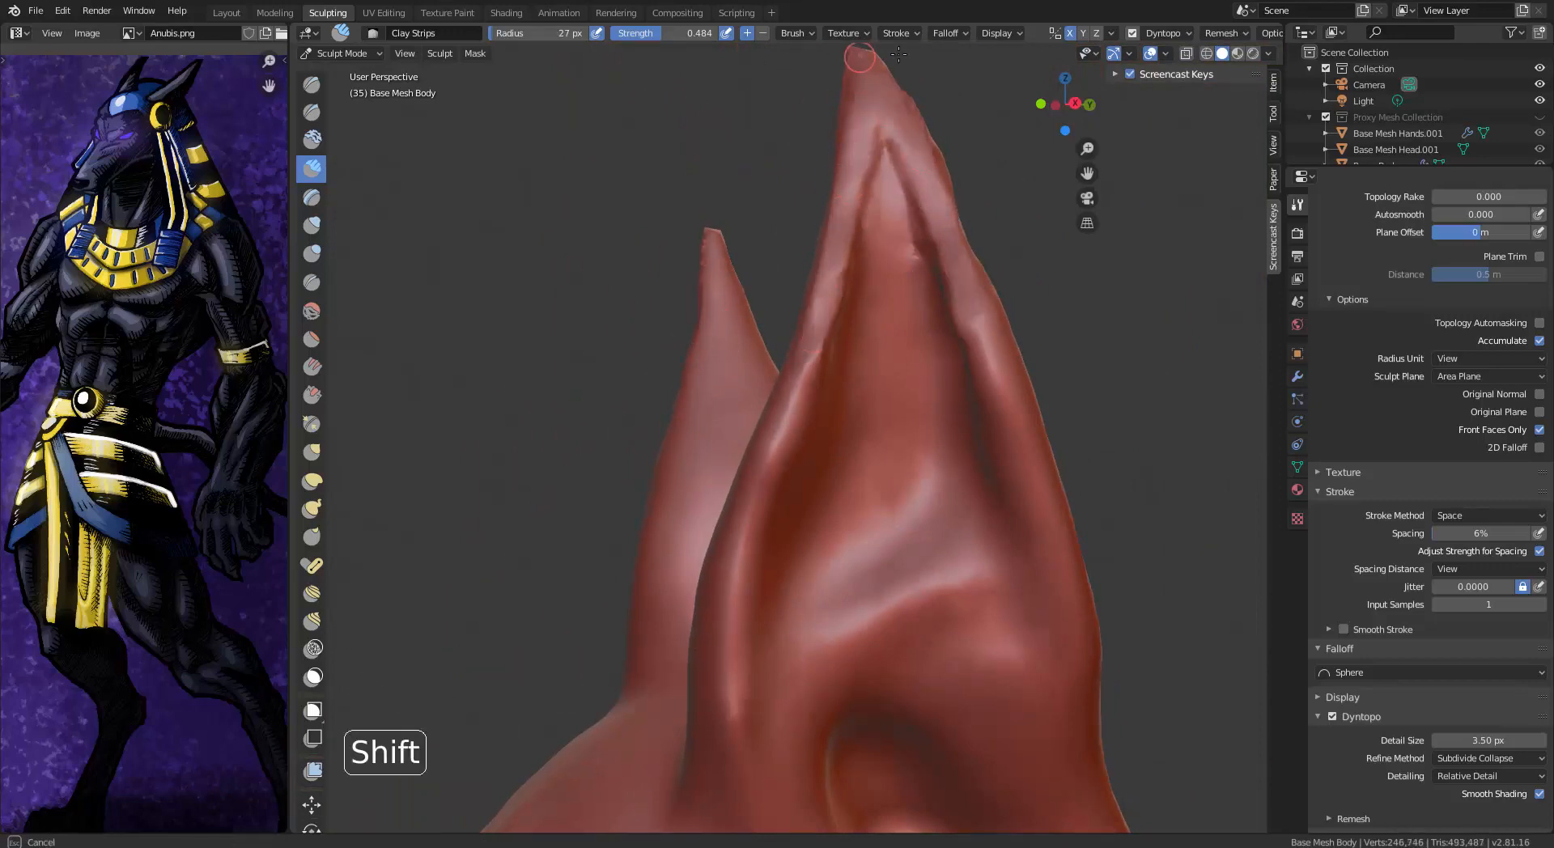
middle_drag(899, 54, 1012, 89)
shift+middle_drag(971, 106, 930, 154)
shift+drag(866, 150, 858, 190)
middle_drag(858, 166, 982, 146)
shift+drag(844, 153, 846, 195)
Add volume over the back of the ear from base to tip with Clay Strips at a 119 px radius
mouse_move(769, 558)
middle_down()
mouse_move(835, 585)
mouse_move(858, 477)
middle_up()
key(f)
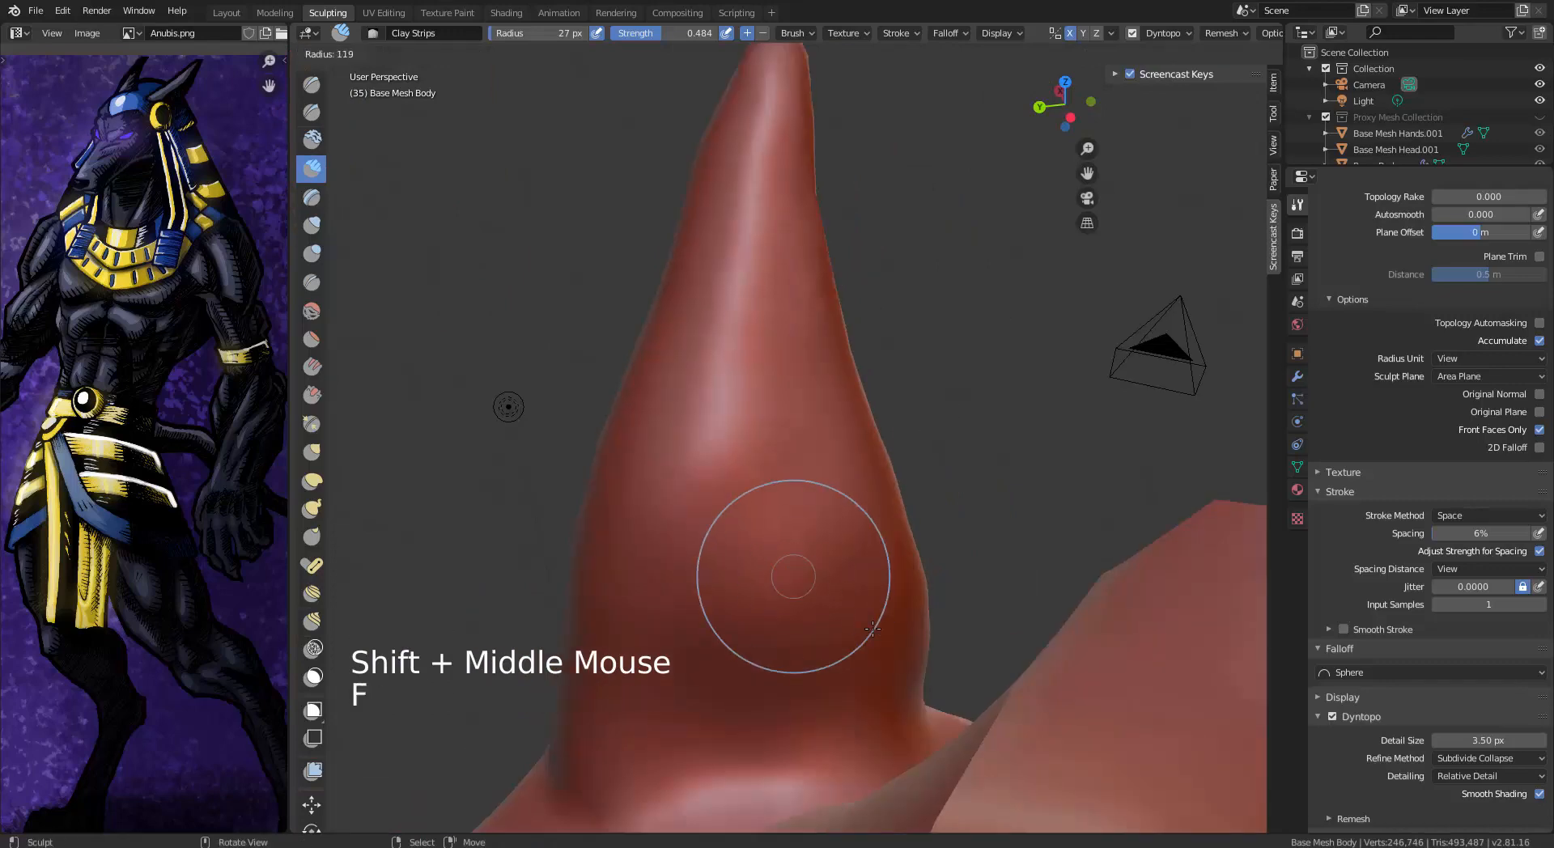
click(873, 629)
mouse_move(842, 729)
mouse_down()
mouse_move(888, 610)
mouse_move(774, 312)
mouse_up()
middle_drag(809, 542, 853, 578)
mouse_move(809, 599)
mouse_down()
mouse_move(671, 665)
mouse_move(630, 576)
mouse_up()
middle_drag(777, 615, 850, 640)
shift+middle_drag(818, 769, 882, 692)
drag(846, 741, 725, 361)
shift+middle_drag(744, 421, 785, 486)
middle_drag(785, 485, 862, 510)
mouse_move(930, 672)
mouse_down()
mouse_move(900, 730)
mouse_move(752, 531)
mouse_move(692, 284)
mouse_up()
shift+middle_drag(736, 453, 753, 405)
shift+middle_drag(777, 728, 797, 619)
mouse_move(882, 648)
mouse_down()
mouse_move(756, 735)
mouse_move(936, 624)
mouse_move(1021, 511)
mouse_up()
Smooth the built-up back of the ear toward its tip
mouse_move(931, 631)
shift+mouse_down()
mouse_move(971, 550)
mouse_move(760, 236)
shift+mouse_up()
shift+middle_drag(760, 235, 753, 340)
shift+drag(720, 324, 758, 189)
middle_drag(712, 308, 765, 332)
middle_drag(704, 348, 748, 368)
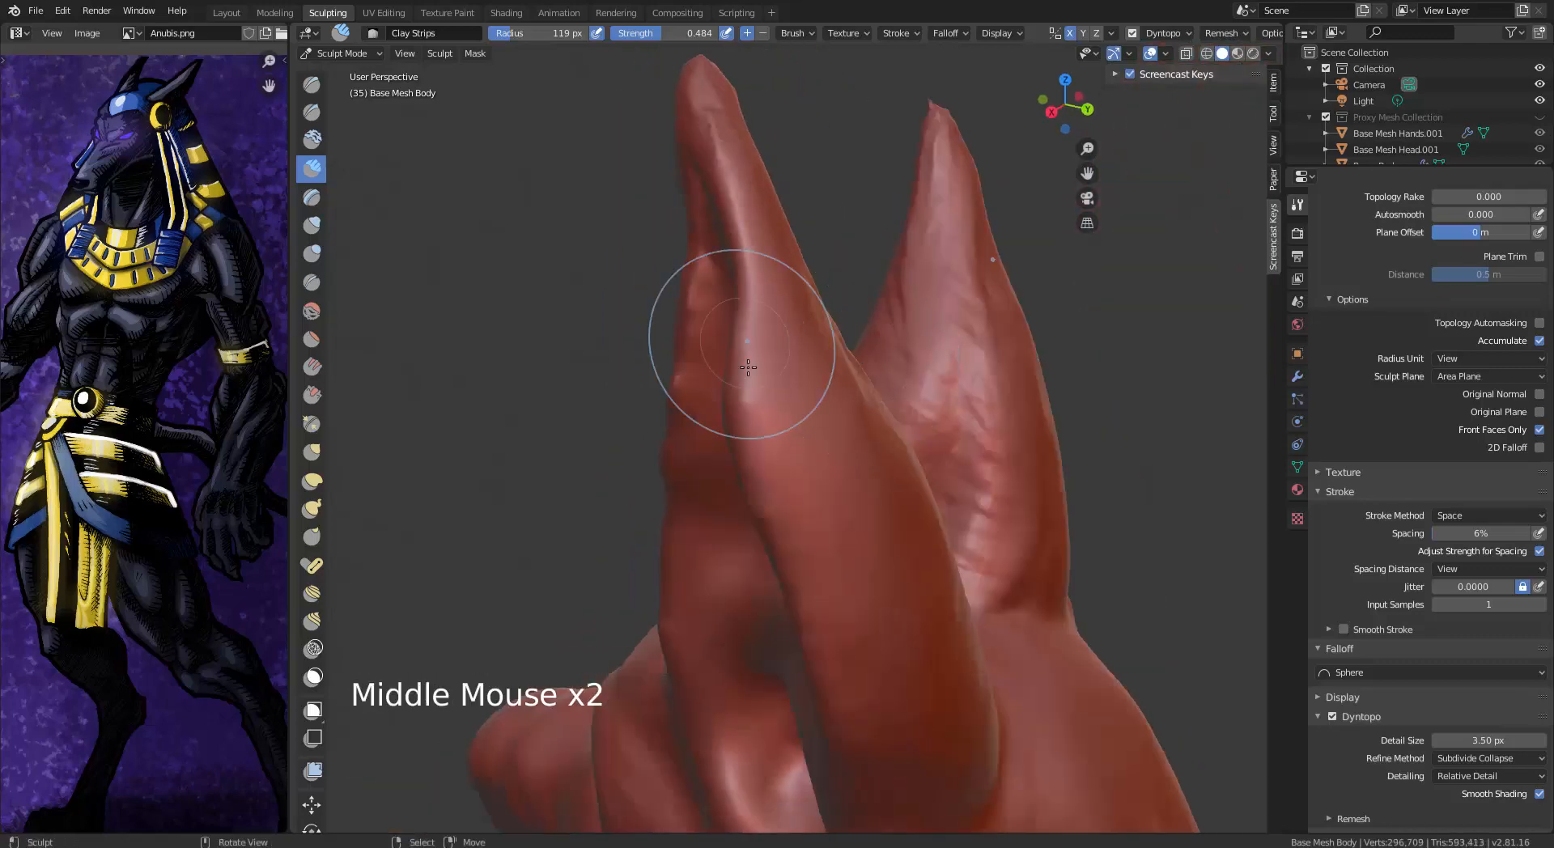
Add clay along the outer side of the ear and smooth it into the surrounding surface
drag(841, 315, 894, 413)
middle_drag(890, 388, 809, 404)
shift+middle_drag(809, 389, 874, 453)
ctrl+middle_drag(874, 389, 882, 501)
shift+drag(922, 405, 896, 478)
middle_drag(895, 479, 672, 469)
mouse_move(672, 486)
ctrl+middle_down()
mouse_move(672, 429)
mouse_move(712, 408)
ctrl+middle_up()
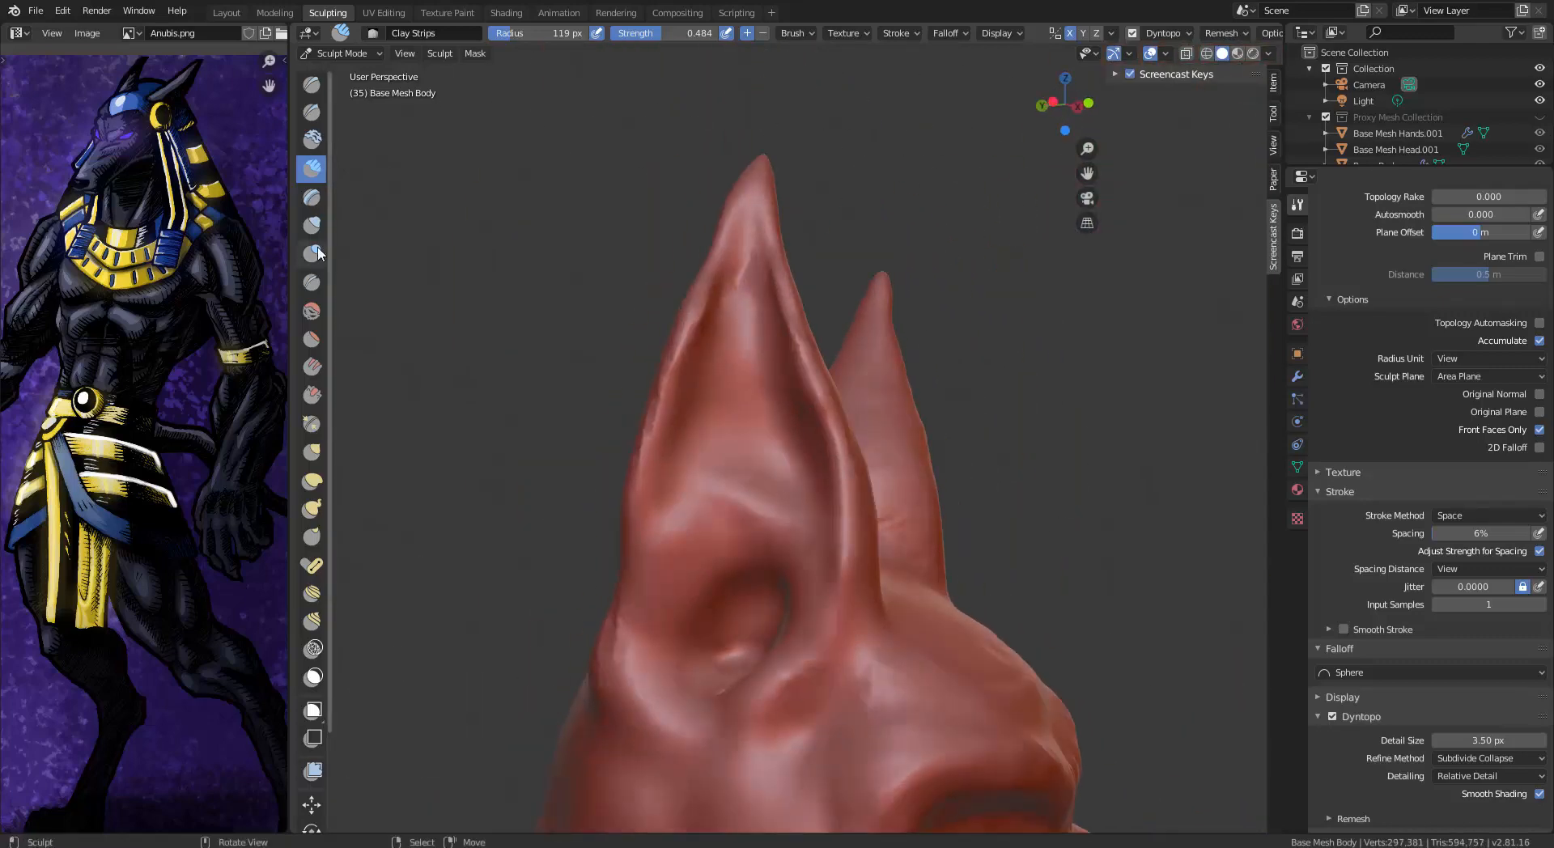
Thicken the upper rim of the ear with the Inflate brush at a 39 px radius
click(312, 227)
key(bracketleft)
key(bracketleft)
key(bracketleft)
key(bracketleft)
key(bracketleft)
key(bracketleft)
key(bracketleft)
key(bracketleft)
key(bracketleft)
key(bracketleft)
key(bracketleft)
key(bracketleft)
key(bracketleft)
key(bracketleft)
key(bracketleft)
key(bracketleft)
mouse_move(712, 300)
middle_down()
mouse_move(870, 296)
mouse_move(833, 243)
middle_up()
drag(832, 187, 789, 324)
mouse_move(789, 324)
middle_down()
mouse_move(680, 312)
mouse_move(688, 251)
middle_up()
drag(681, 183, 668, 210)
Inflate the ear's lower rim, the fold inside it and a rounded bump in the ear opening
middle_drag(743, 327, 885, 555)
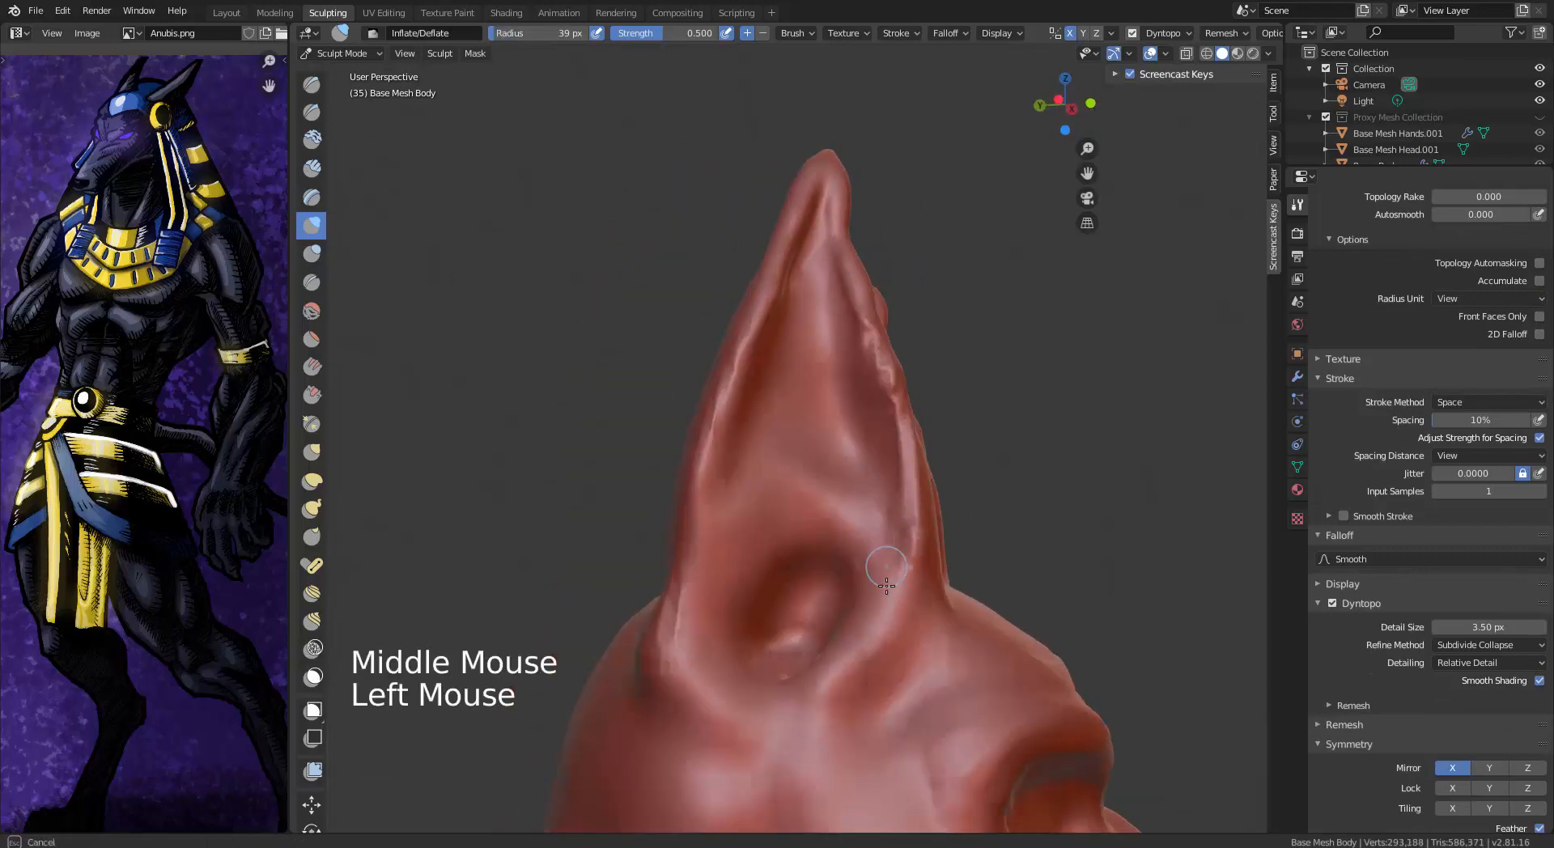
mouse_move(884, 555)
mouse_down()
mouse_move(762, 705)
mouse_move(729, 705)
mouse_up()
middle_drag(728, 706, 807, 449)
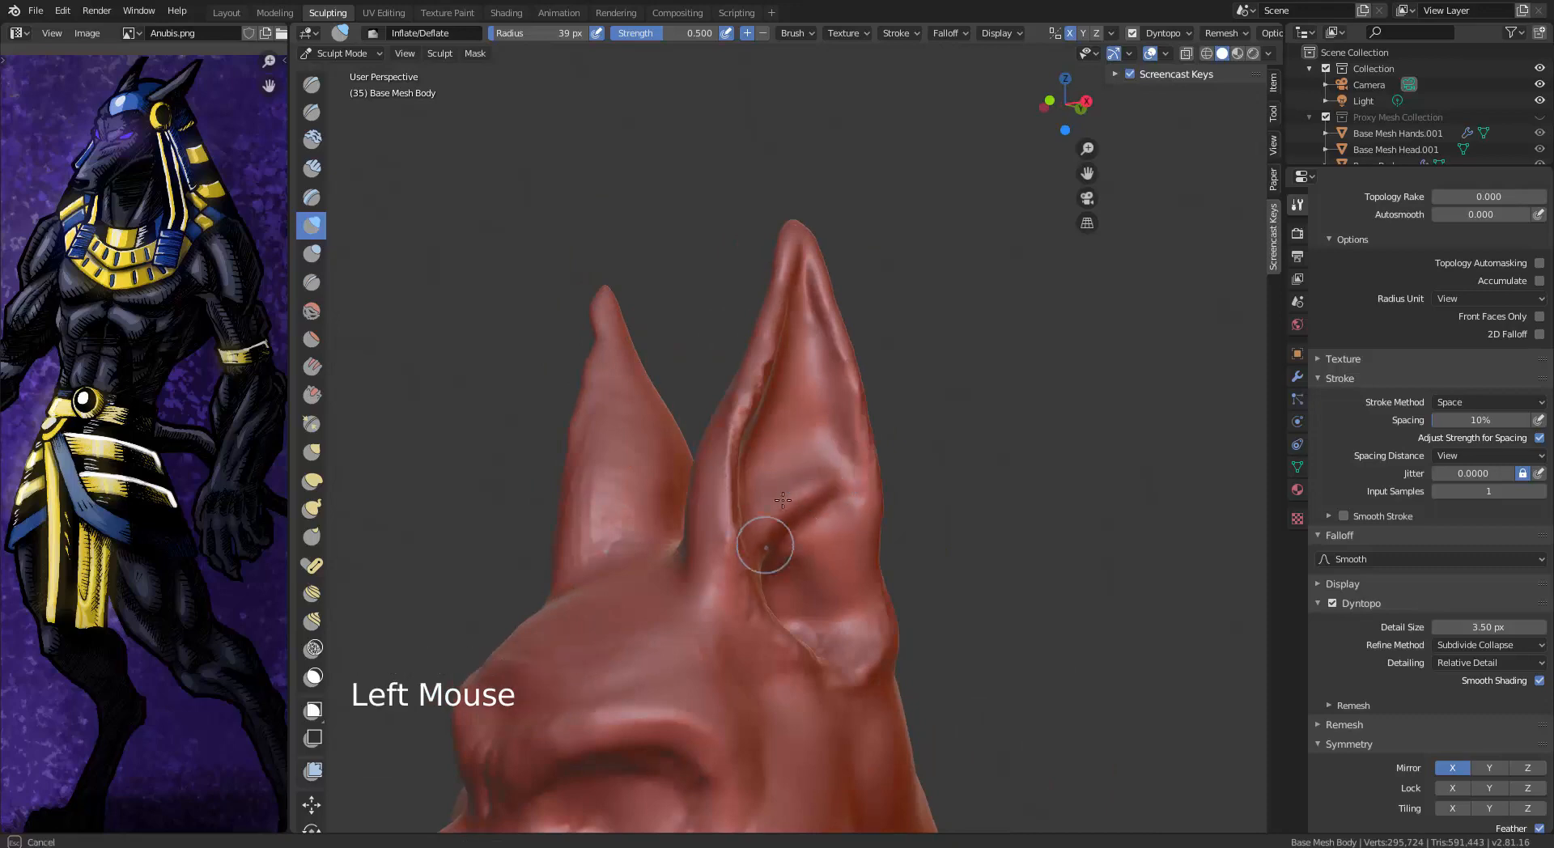
drag(782, 500, 787, 510)
middle_drag(787, 509, 811, 648)
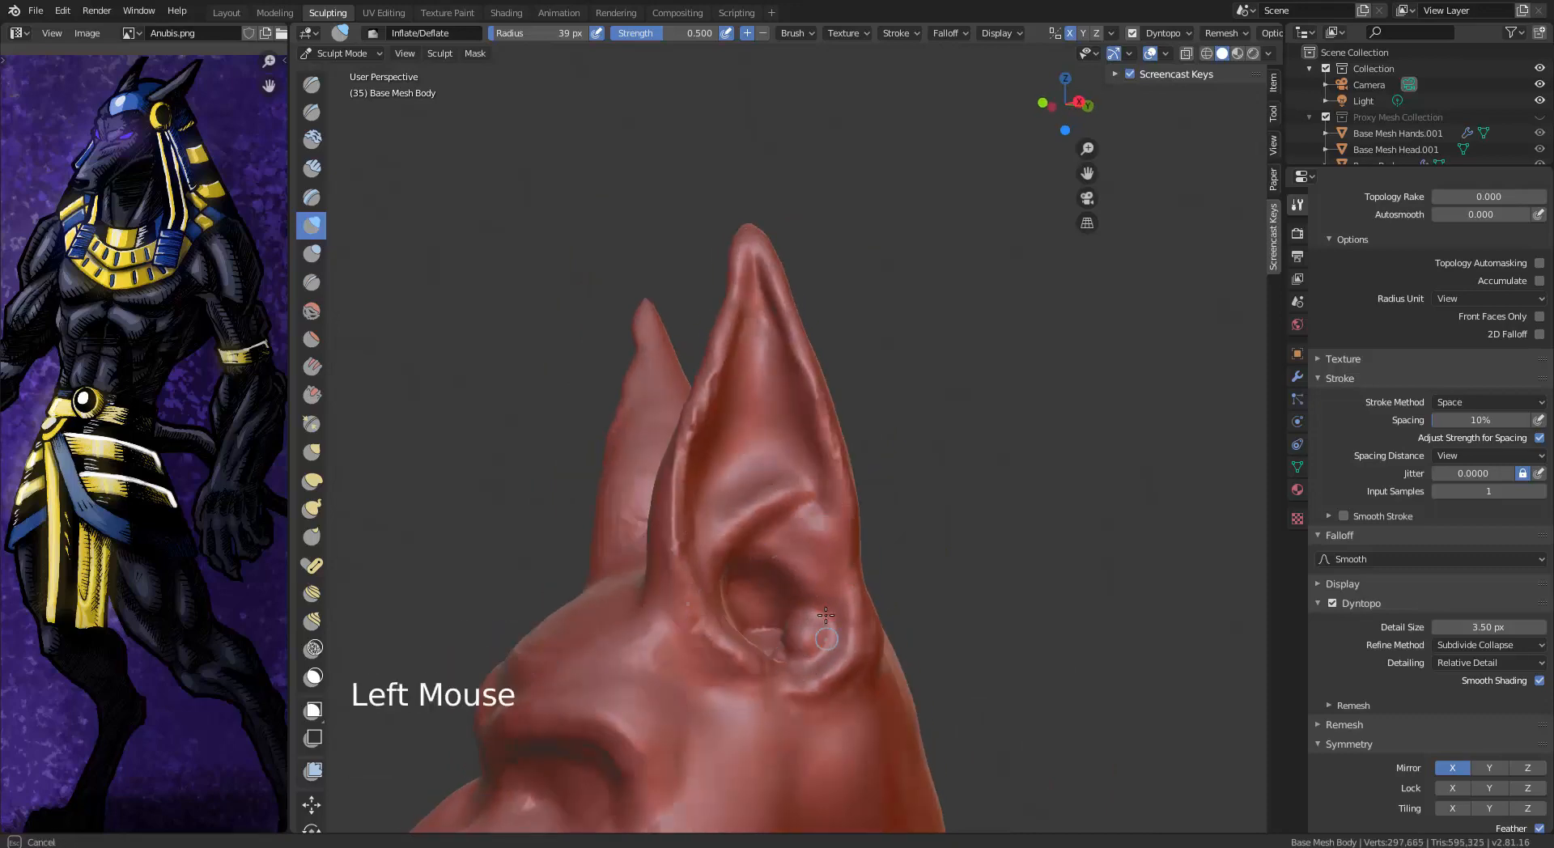
drag(825, 615, 829, 603)
Smooth the inflated folds around the ear opening and along the outer rim
middle_drag(866, 476, 1028, 514)
shift+drag(865, 610, 793, 589)
shift+drag(704, 624, 665, 421)
middle_drag(666, 421, 733, 400)
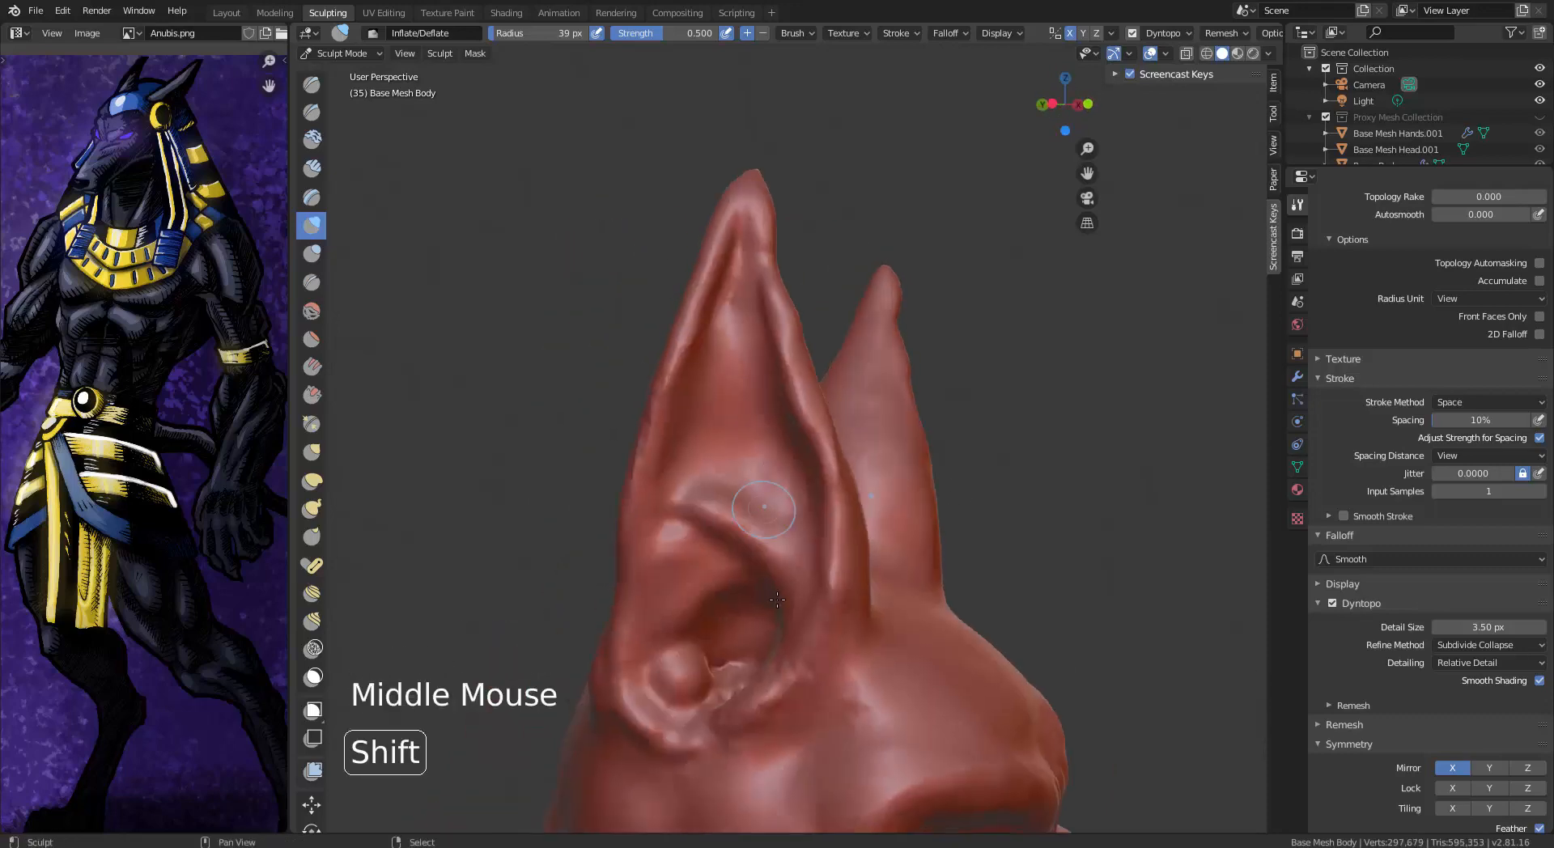
Undo the last smoothing inside the ear opening and set the Smooth brush's strength to 0.4
shift+drag(769, 700, 680, 688)
key(ctrl+z)
key(s)
middle_drag(1448, 267, 1469, 486)
click(1479, 395)
text(.8)
key(Return)
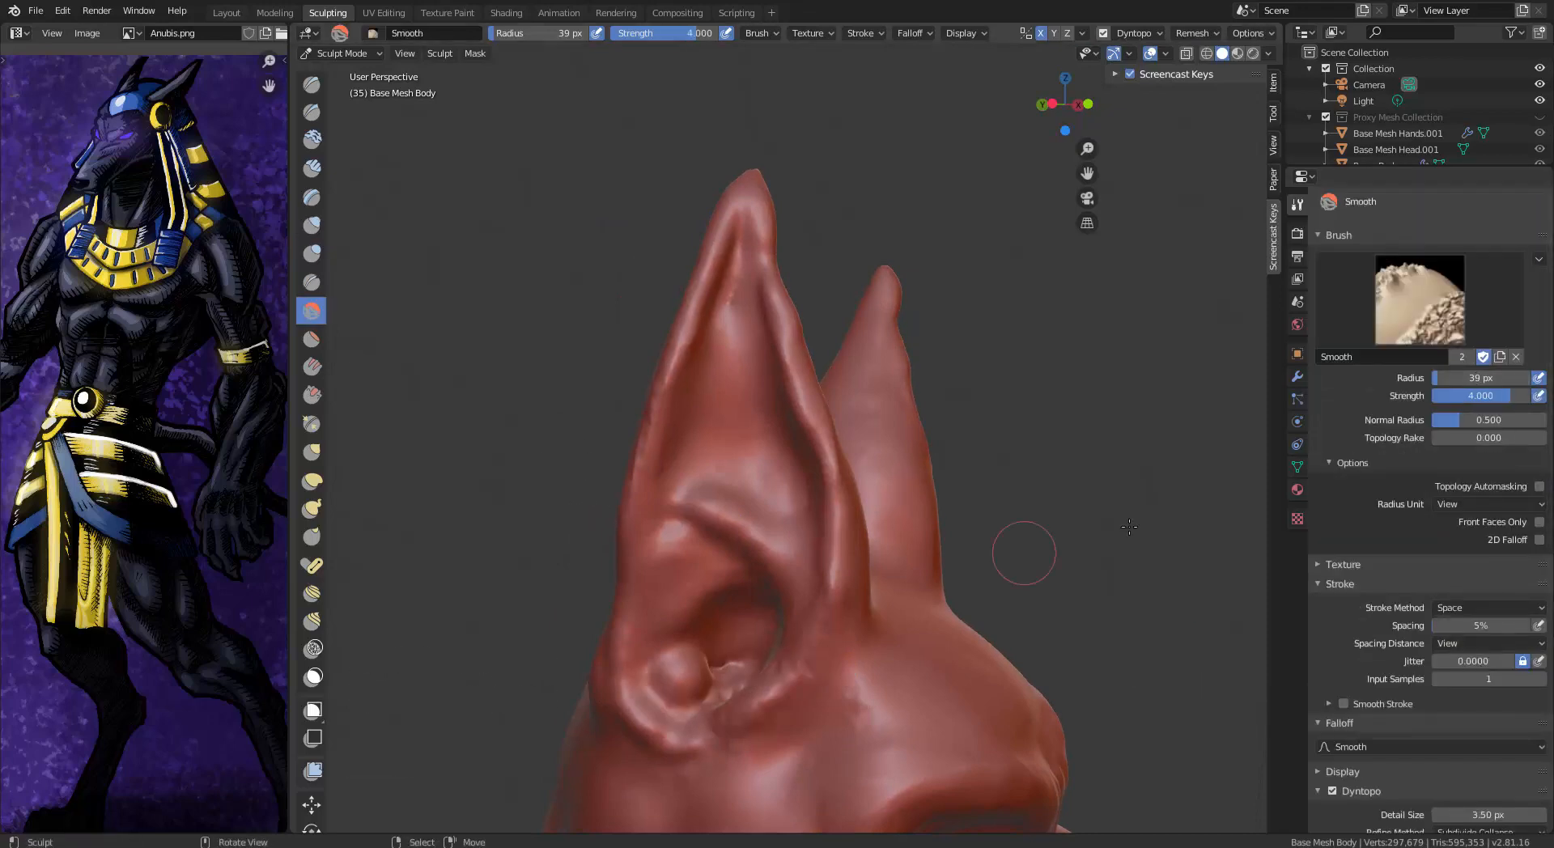
click(1481, 394)
text(.4)
key(Return)
Smooth the rough surface inside the ear opening and the ear's rim up to the tip
mouse_move(732, 648)
mouse_down()
mouse_move(753, 698)
mouse_move(837, 478)
mouse_up()
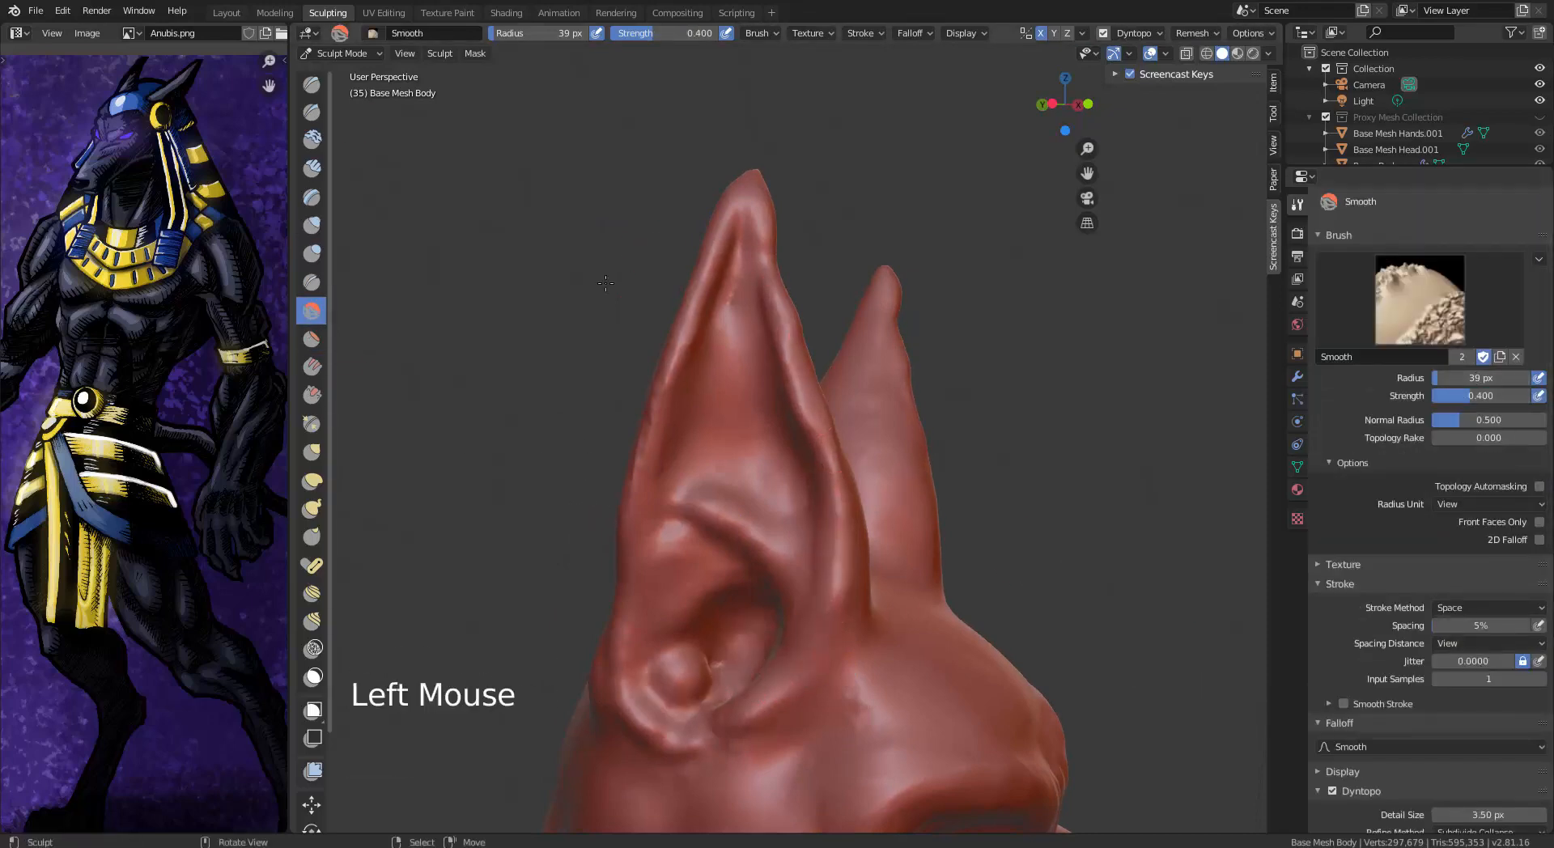
key(ctrl+z)
drag(759, 201, 768, 233)
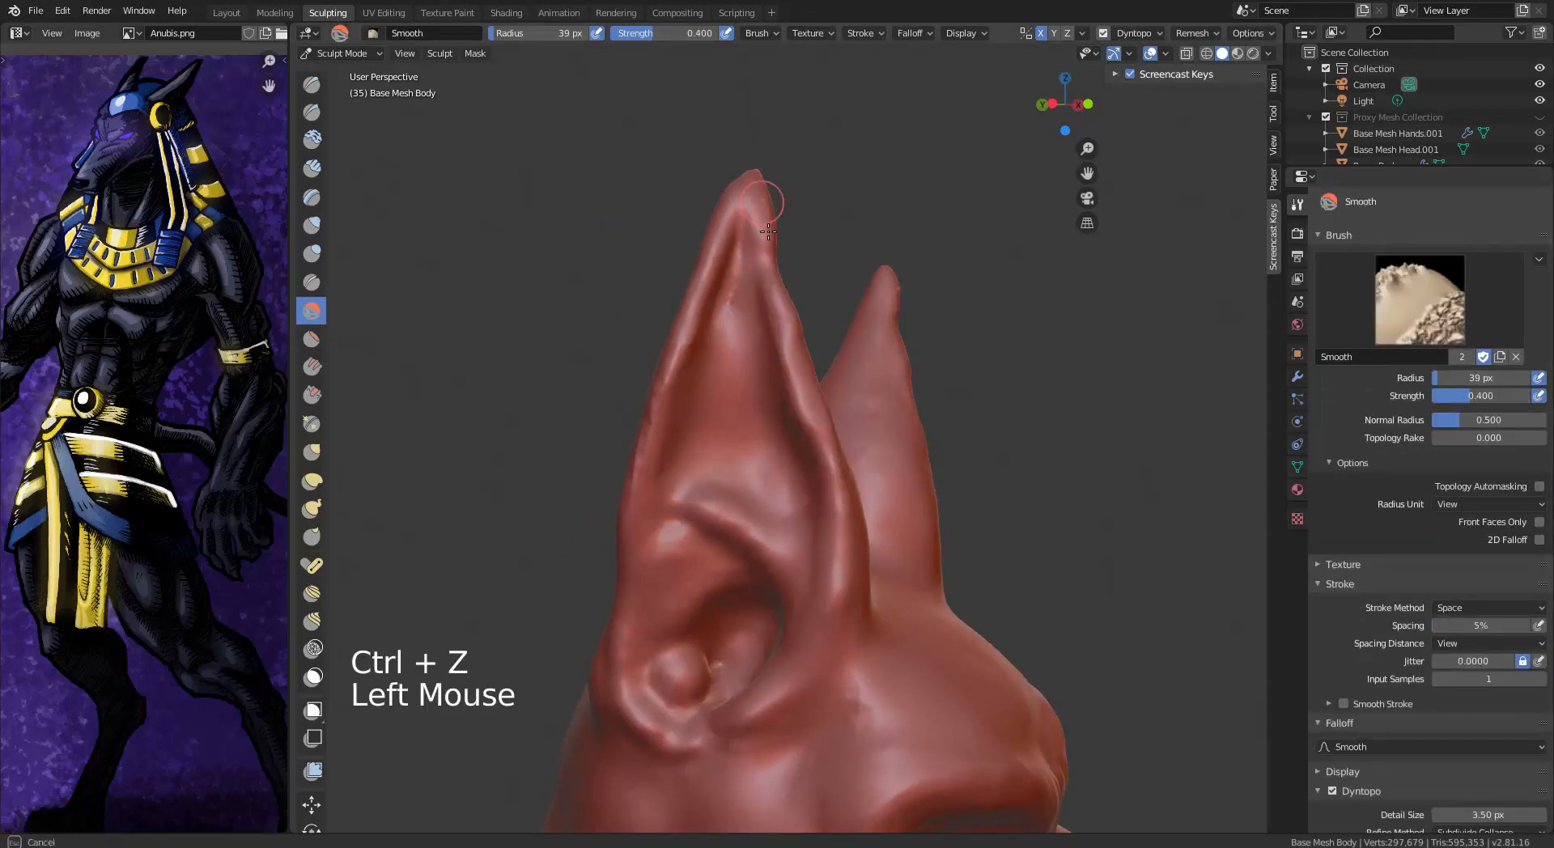
click(531, 135)
Undo the last smoothing stroke, then flatten the ear's outer rim and lower edge with the Flatten brush
click(324, 334)
key(ctrl+z)
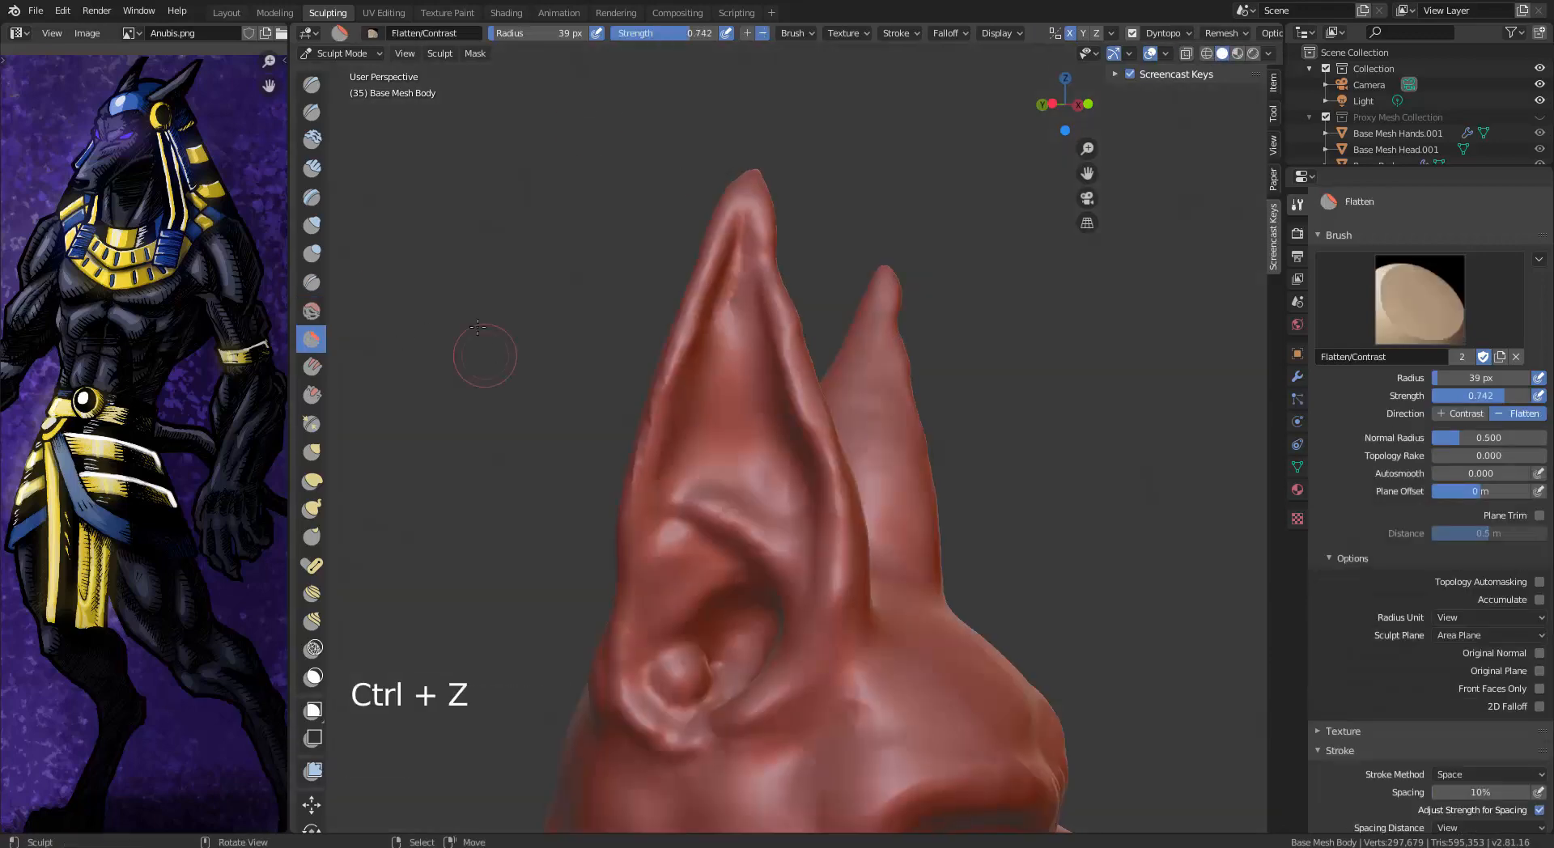
drag(823, 634, 834, 437)
middle_drag(833, 437, 837, 215)
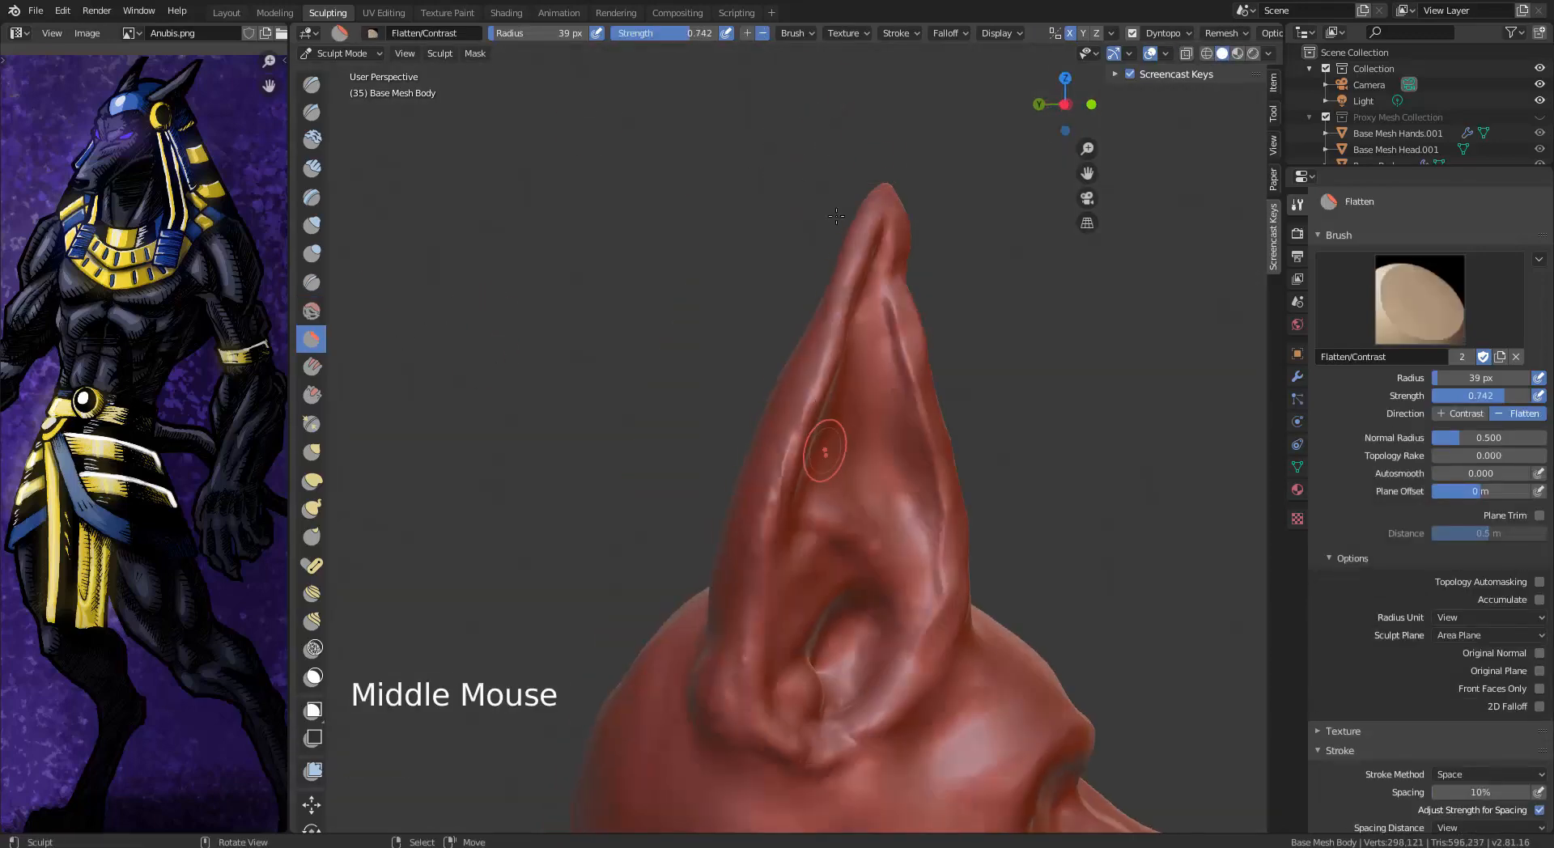
drag(788, 748, 806, 733)
middle_drag(806, 734, 752, 688)
drag(733, 550, 781, 518)
middle_drag(781, 518, 749, 478)
drag(724, 510, 700, 474)
middle_drag(725, 406, 696, 413)
Carve a sharp groove along the inside of the ear's rim using Draw Sharp with an 18 px radius
click(312, 111)
key(bracketleft)
key(bracketleft)
key(bracketleft)
key(bracketleft)
key(bracketleft)
key(bracketleft)
key(bracketleft)
key(bracketleft)
key(bracketleft)
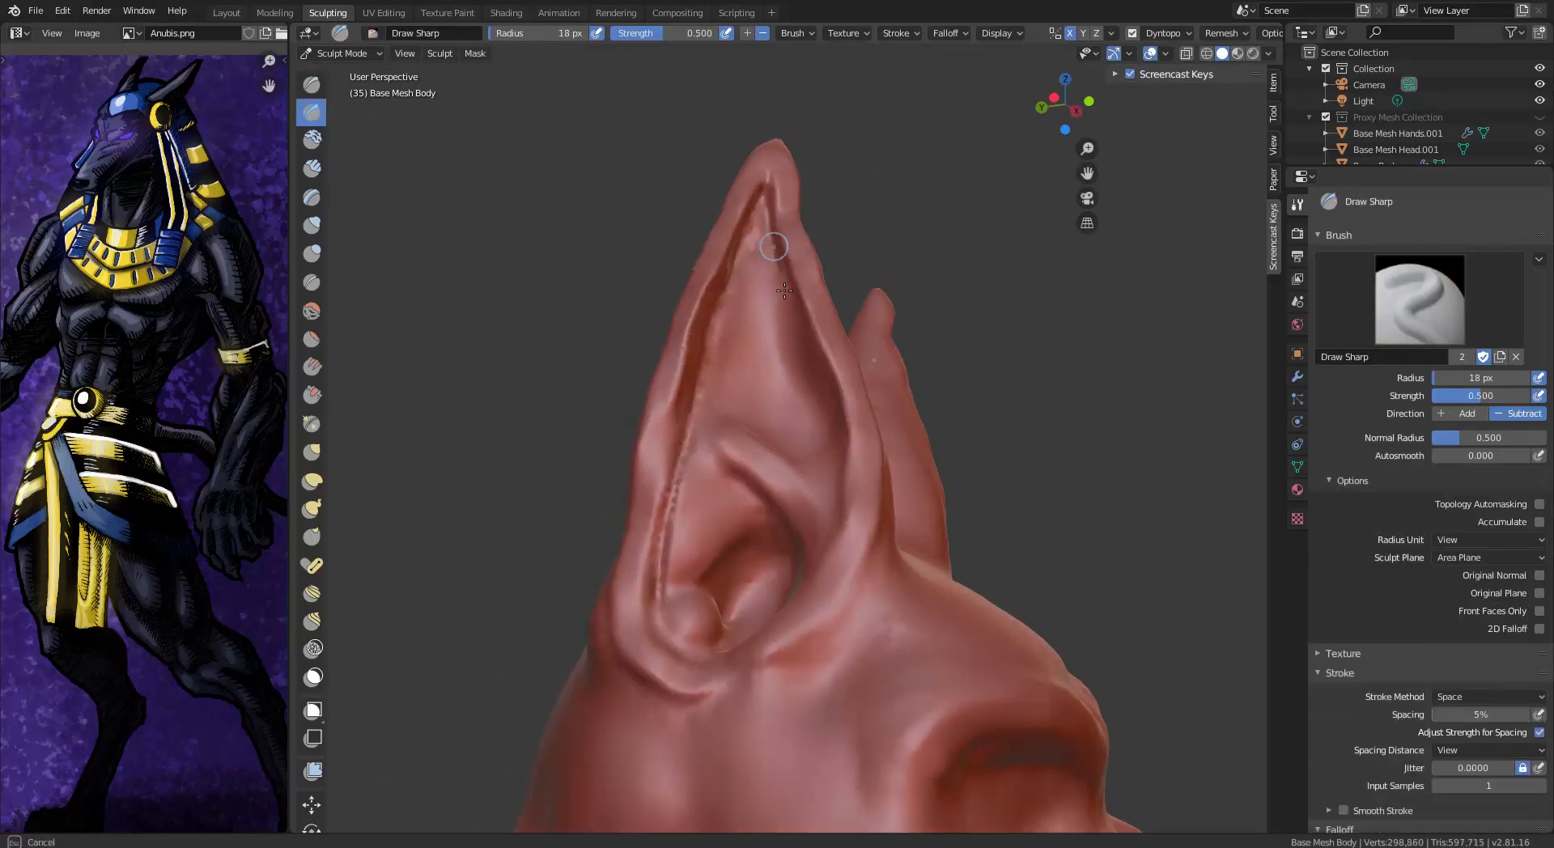
drag(785, 290, 809, 372)
Reshape the back muscle below the armpit with the Grab brush at a 116 px radius
mouse_move(810, 373)
middle_down()
mouse_move(534, 368)
mouse_move(599, 405)
middle_up()
mouse_move(599, 405)
shift+middle_down()
mouse_move(607, 437)
mouse_move(648, 380)
shift+middle_up()
mouse_move(586, 413)
ctrl+middle_down()
mouse_move(576, 331)
mouse_move(583, 485)
ctrl+middle_up()
shift+middle_drag(583, 486, 595, 420)
middle_drag(595, 421, 607, 348)
ctrl+middle_drag(607, 348, 607, 453)
mouse_move(850, 486)
middle_down()
mouse_move(545, 506)
mouse_move(759, 565)
mouse_move(566, 486)
mouse_move(639, 555)
middle_up()
key(g)
mouse_move(718, 602)
middle_down()
mouse_move(677, 454)
mouse_move(688, 485)
middle_up()
drag(647, 437, 644, 460)
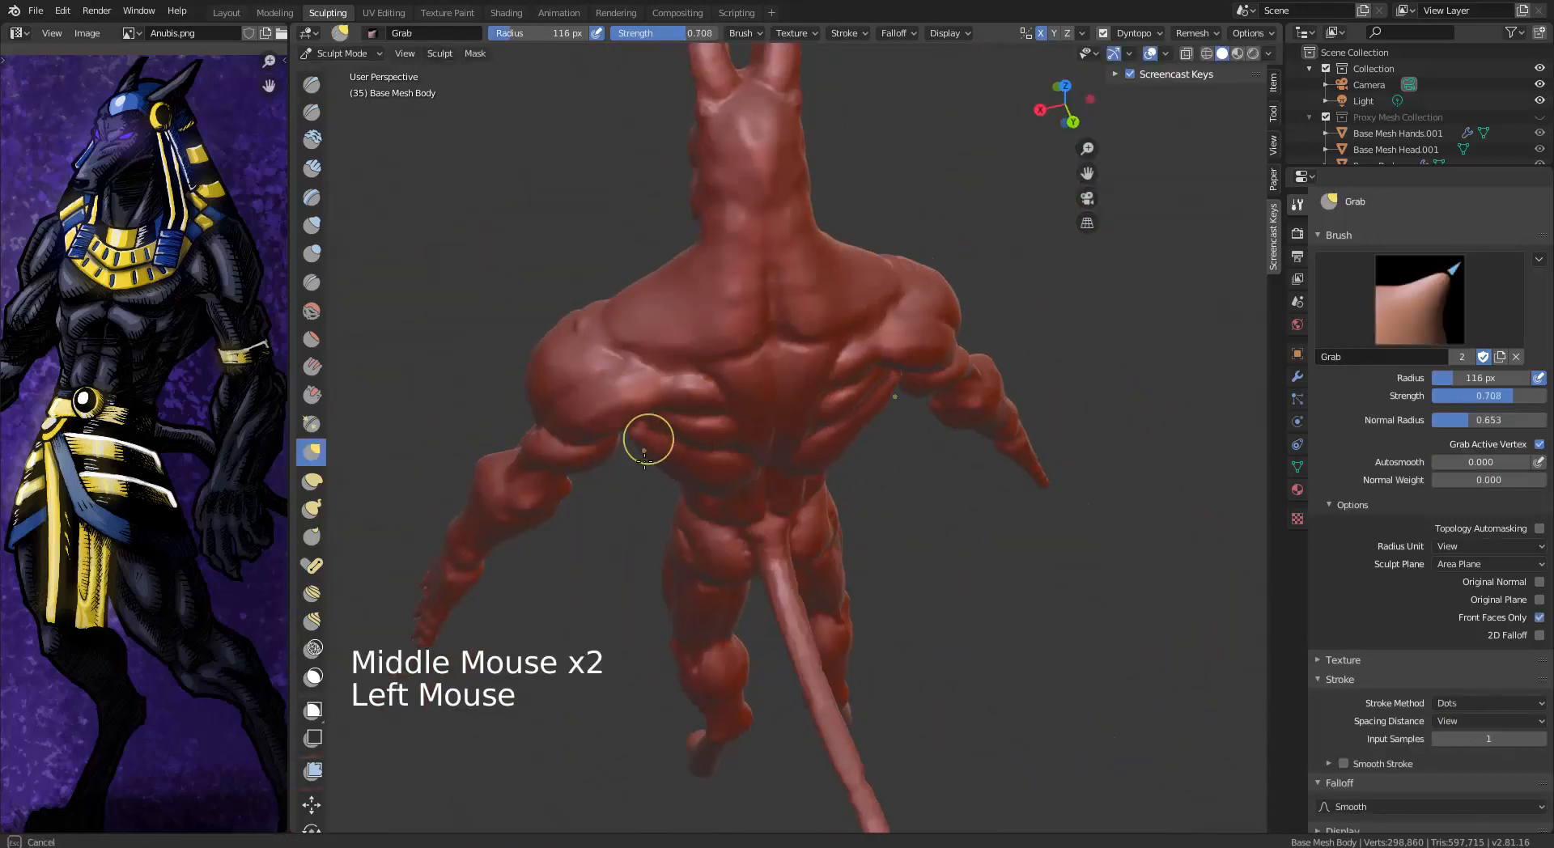
middle_drag(644, 460, 659, 380)
Pull the back muscle below the armpit upward with the Snake Hook brush
click(312, 508)
mouse_move(567, 486)
middle_down()
mouse_move(683, 485)
mouse_move(729, 405)
middle_up()
middle_drag(728, 404, 774, 323)
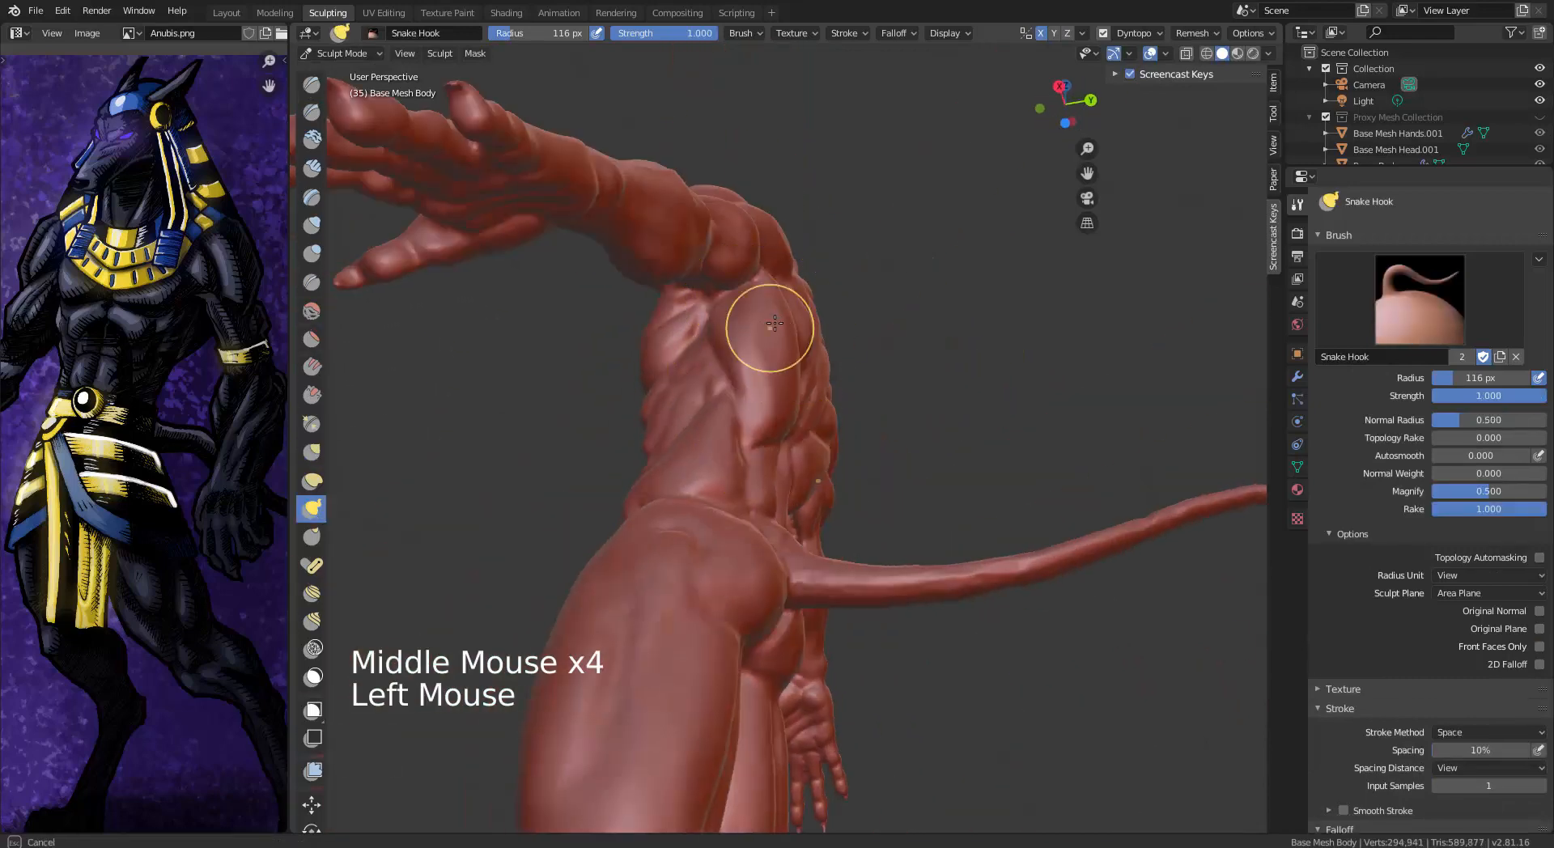
drag(775, 324, 784, 293)
drag(769, 335, 779, 304)
mouse_move(802, 348)
middle_down()
mouse_move(658, 468)
mouse_move(729, 461)
middle_up()
middle_drag(688, 461, 761, 453)
mouse_move(696, 461)
middle_down()
mouse_move(777, 437)
mouse_move(982, 486)
mouse_move(748, 414)
mouse_move(885, 484)
mouse_move(870, 534)
mouse_move(888, 391)
middle_up()
Cut sharp lines between the lower ribs and the side abdominal muscles using Draw Sharp with a 14 px radius
click(311, 112)
key([)
key([)
key([)
key([)
key([)
key([)
key([)
key([)
key([)
key([)
key([)
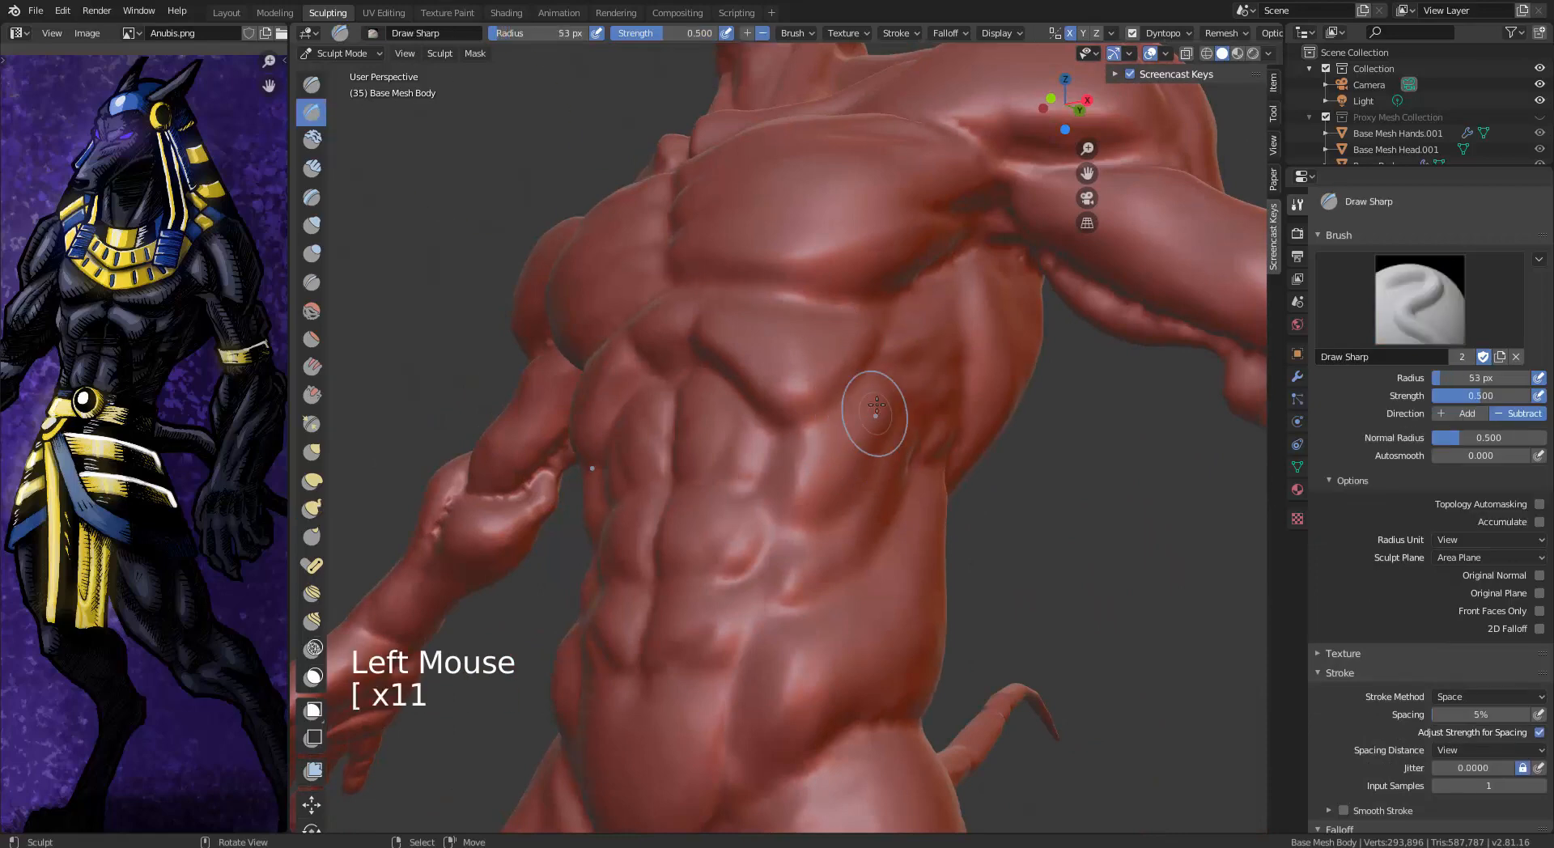
middle_drag(801, 424, 696, 396)
drag(826, 380, 837, 364)
middle_drag(777, 405, 858, 429)
drag(842, 485, 858, 518)
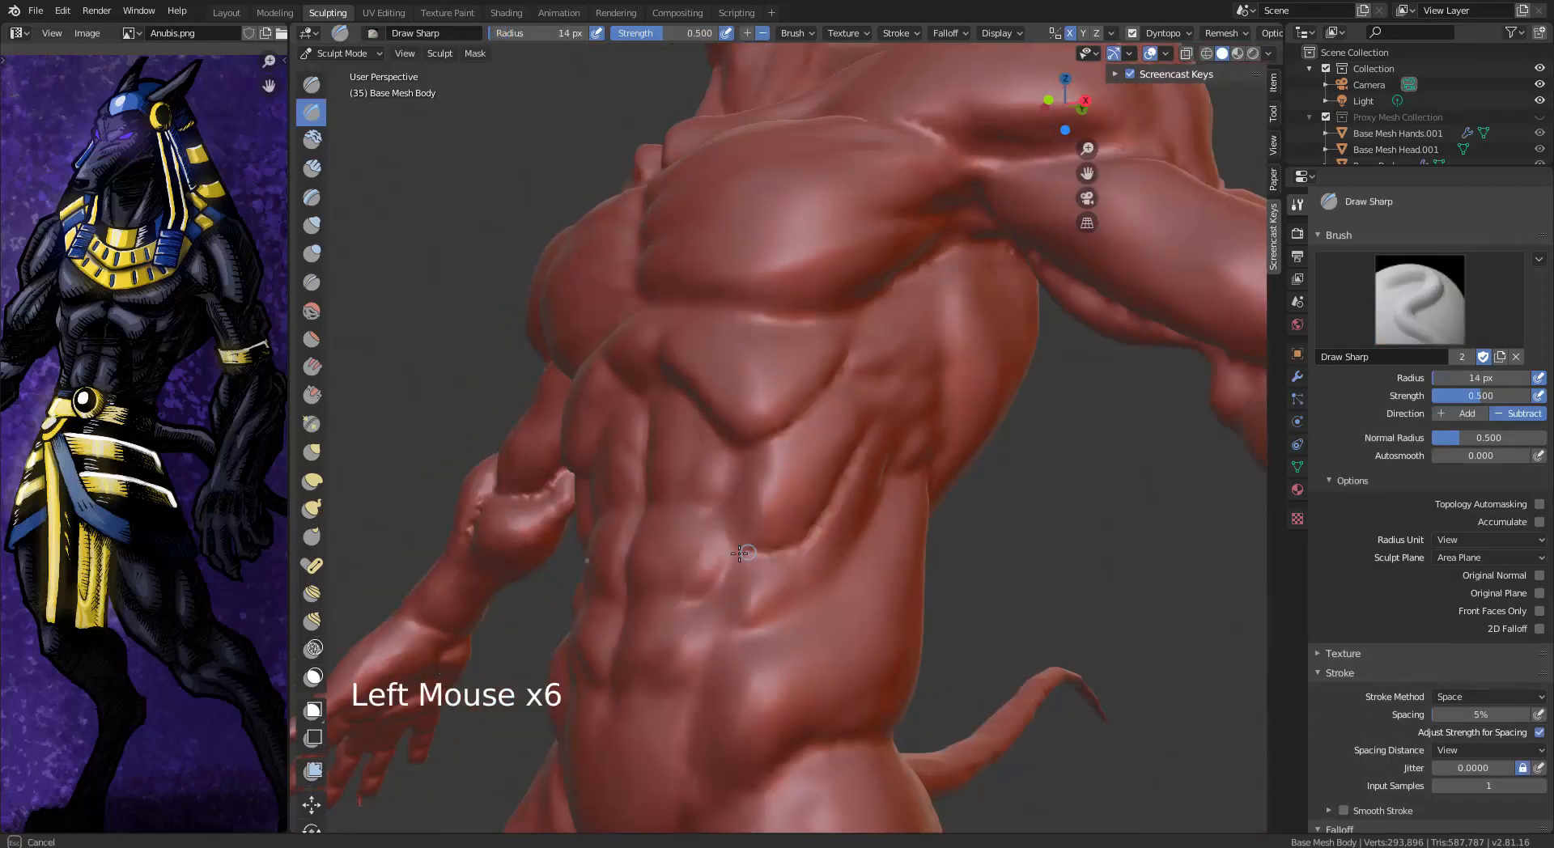
Sharpen the creases around the abdominal muscles and down the waist with Draw Sharp
scroll(1392, 486, down, 5)
drag(863, 593, 850, 558)
middle_drag(793, 501, 850, 485)
drag(850, 493, 871, 463)
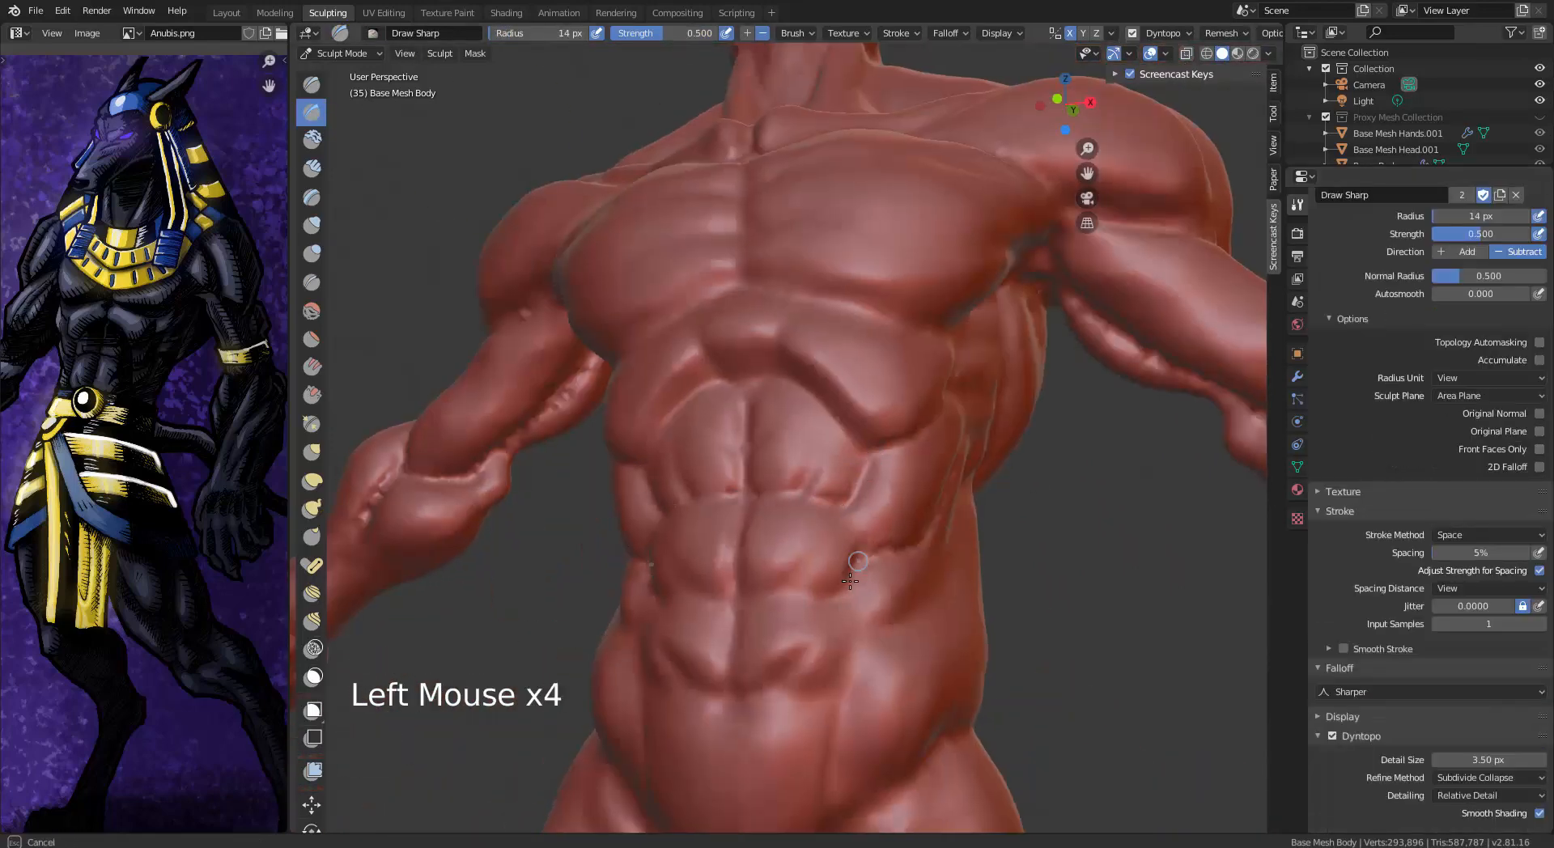
middle_drag(755, 591, 776, 565)
middle_drag(684, 645, 797, 498)
drag(797, 498, 807, 490)
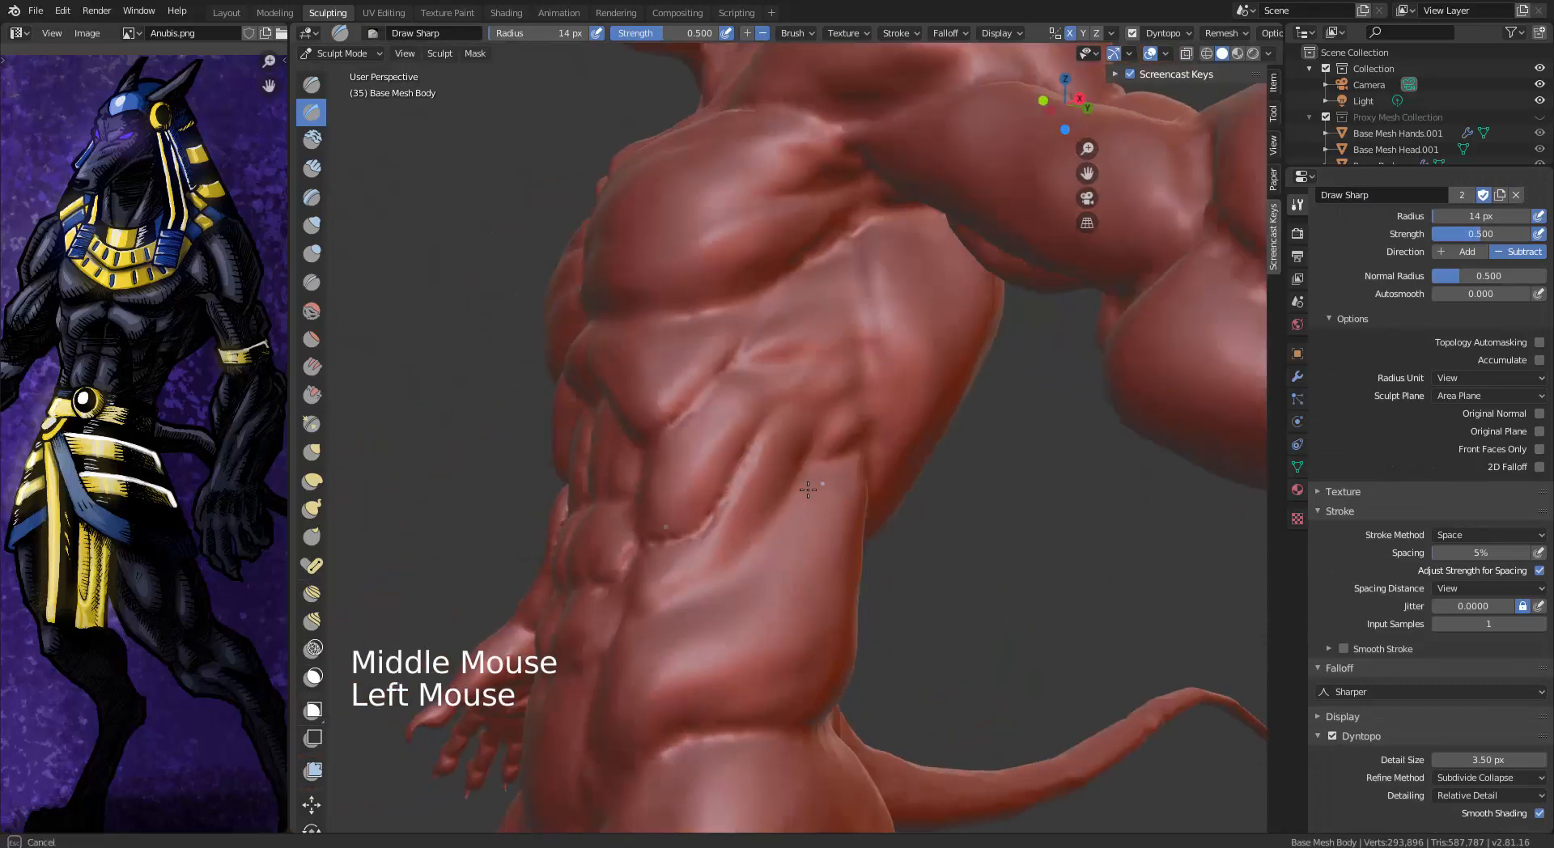
Carve slanted grooves between the rib muscles on the side of the torso, below the armpit
drag(863, 327, 809, 347)
drag(805, 331, 767, 354)
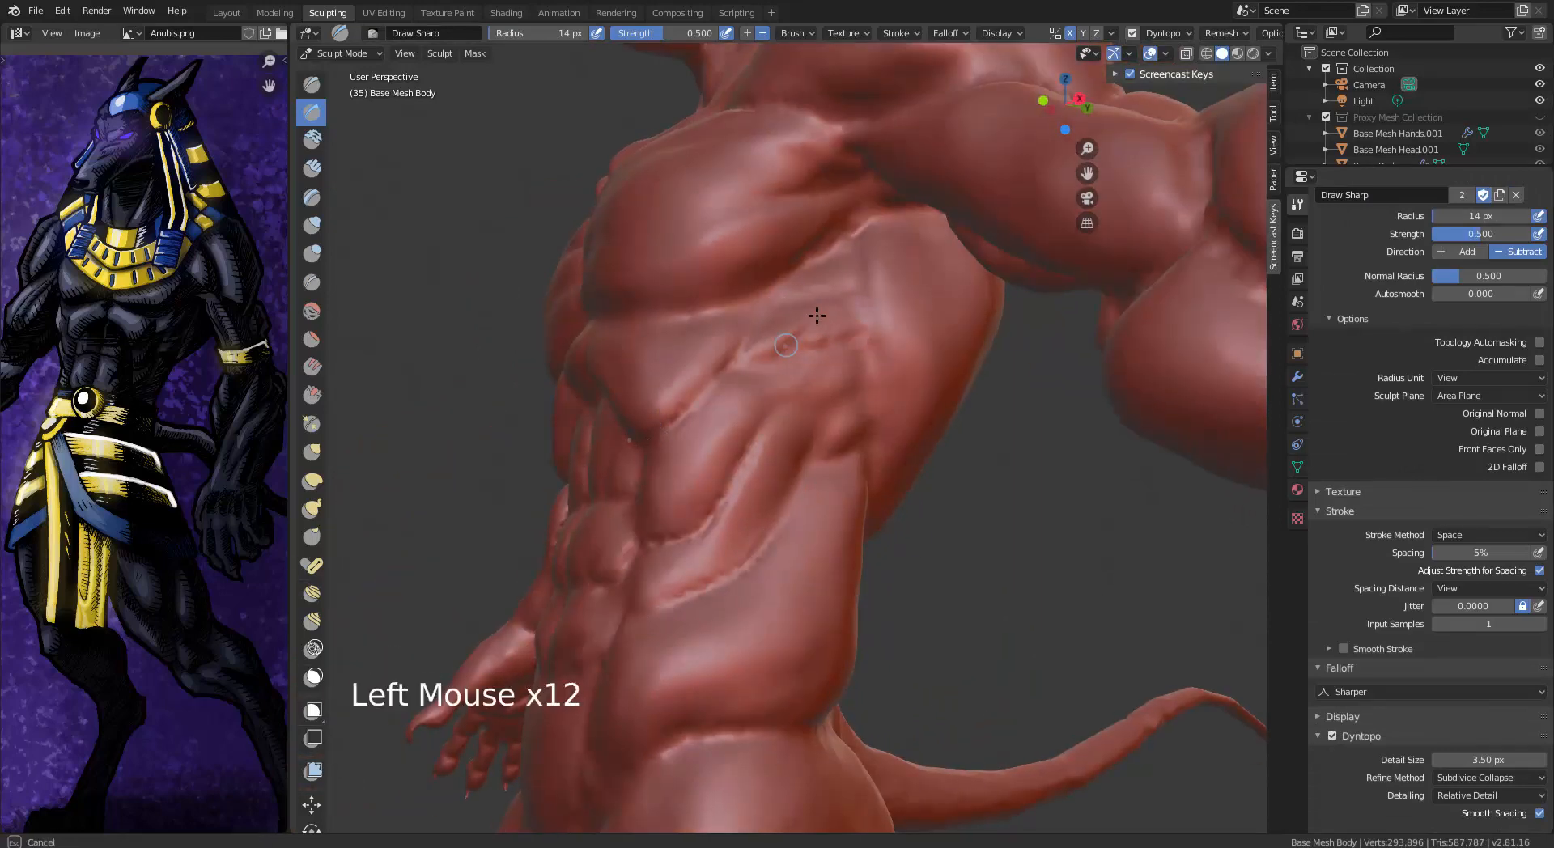
drag(866, 376, 781, 393)
drag(864, 439, 819, 452)
drag(789, 381, 758, 391)
middle_drag(789, 381, 837, 441)
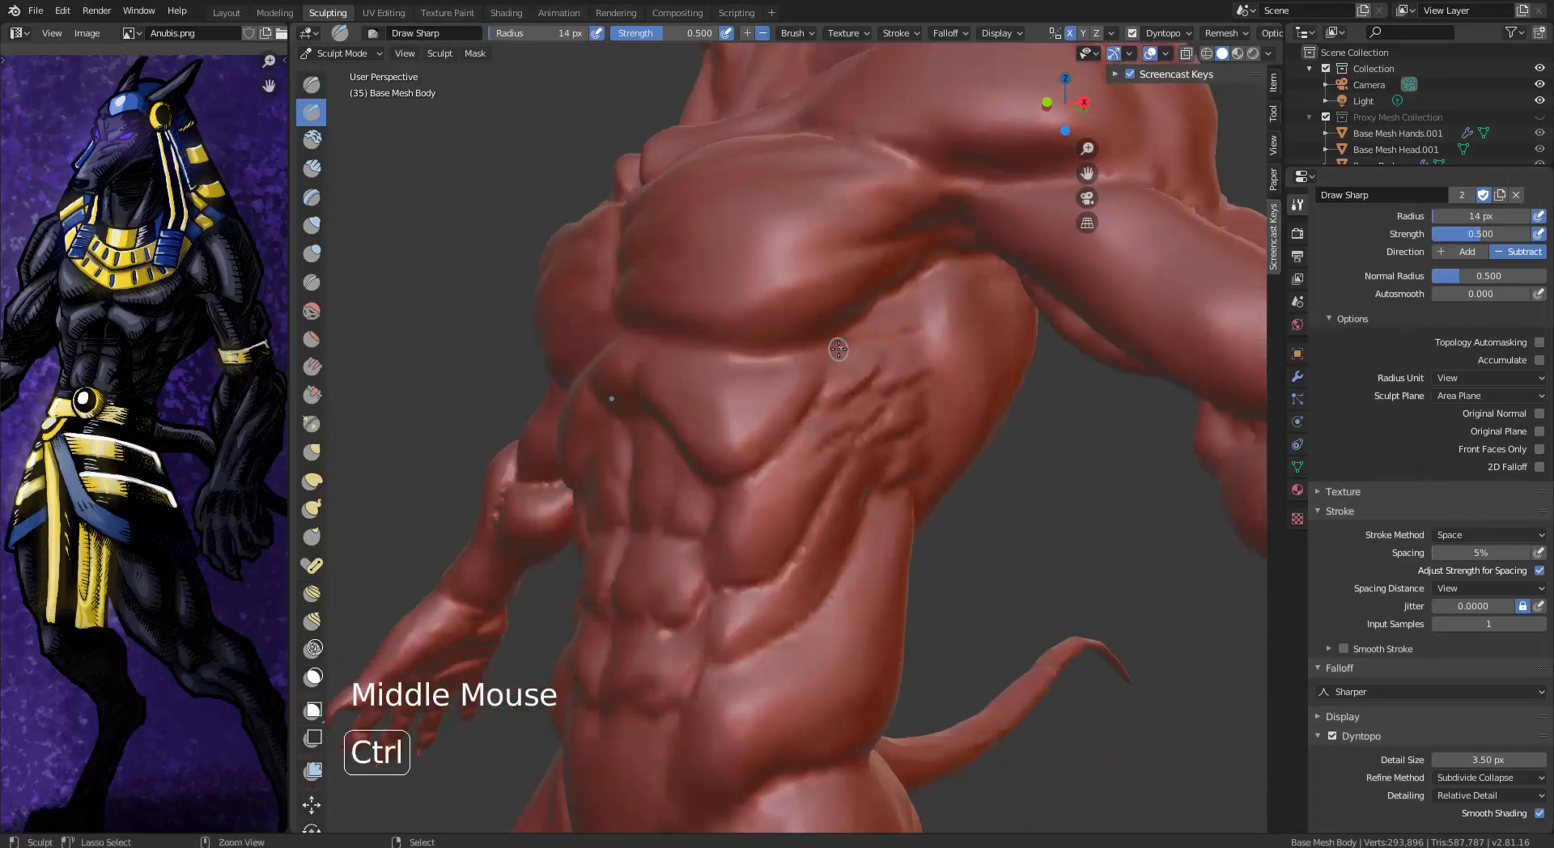
Build up the finger-like rib muscles on the torso's side using Clay Strips with a 20 px radius
click(312, 168)
middle_drag(898, 356, 867, 350)
mouse_move(851, 324)
mouse_down()
mouse_move(798, 314)
mouse_move(843, 337)
mouse_up()
key(bracketright)
key(bracketright)
key(bracketright)
key(bracketright)
key(bracketright)
key(bracketright)
key(bracketright)
key(bracketright)
mouse_move(818, 347)
alt+middle_down()
mouse_move(1001, 341)
mouse_move(817, 296)
alt+middle_up()
mouse_move(838, 279)
mouse_down()
mouse_move(777, 296)
mouse_move(809, 340)
mouse_move(781, 401)
mouse_move(797, 462)
mouse_up()
drag(834, 400, 789, 421)
drag(838, 413, 797, 445)
drag(846, 433, 801, 453)
mouse_move(874, 429)
middle_down()
mouse_move(877, 333)
mouse_move(810, 356)
middle_up()
drag(818, 368, 773, 334)
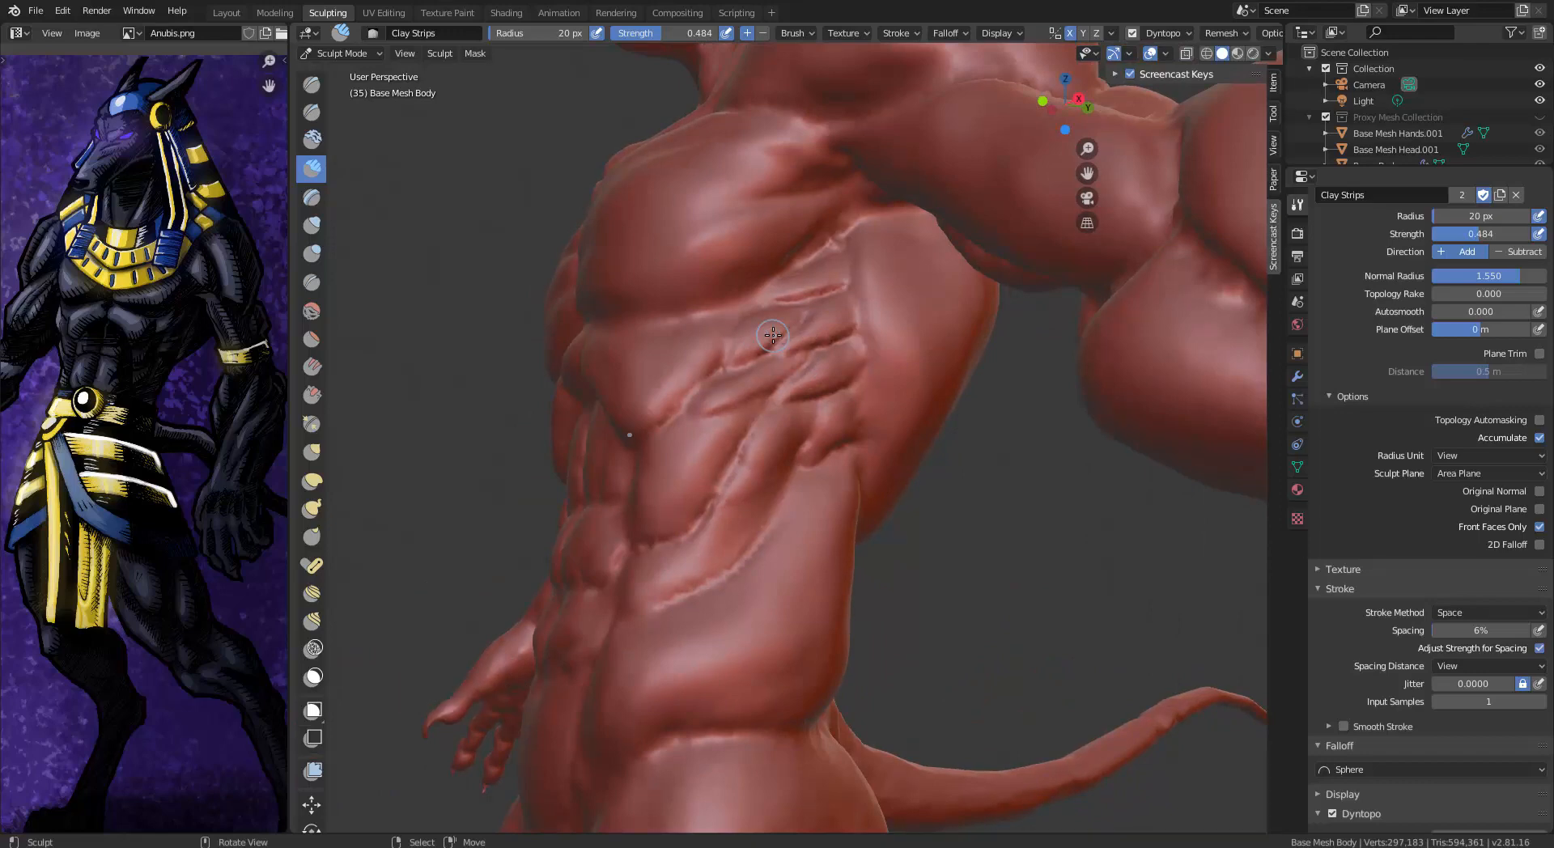
middle_drag(773, 334, 842, 316)
drag(842, 316, 842, 315)
Crease the lower edge of the chest muscle and the border between the rib muscles and the back muscle
click(312, 282)
drag(971, 271, 906, 266)
drag(906, 265, 846, 283)
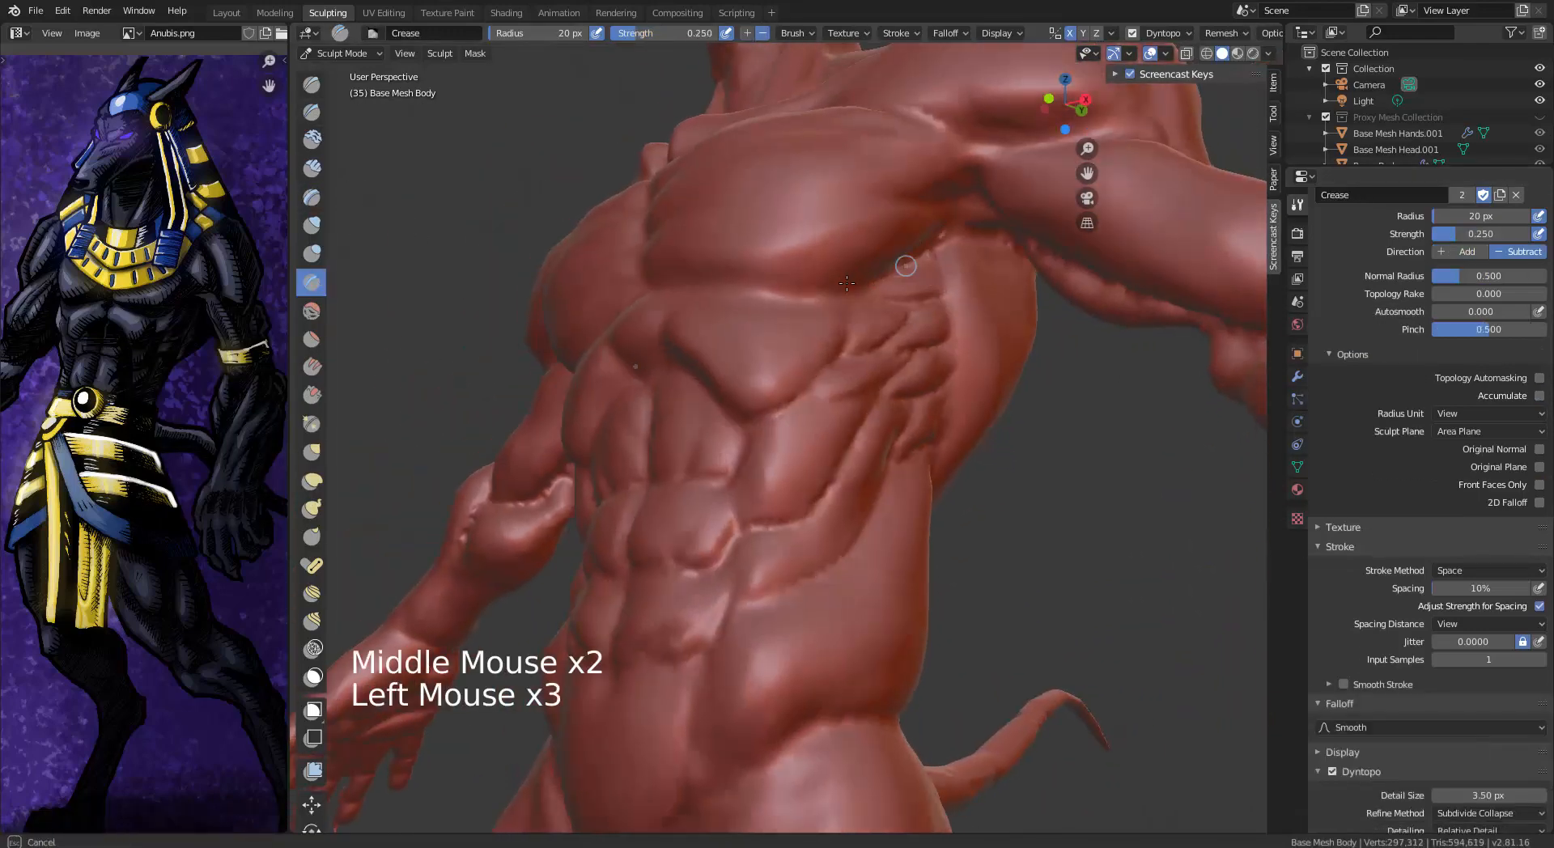
middle_drag(762, 296, 862, 251)
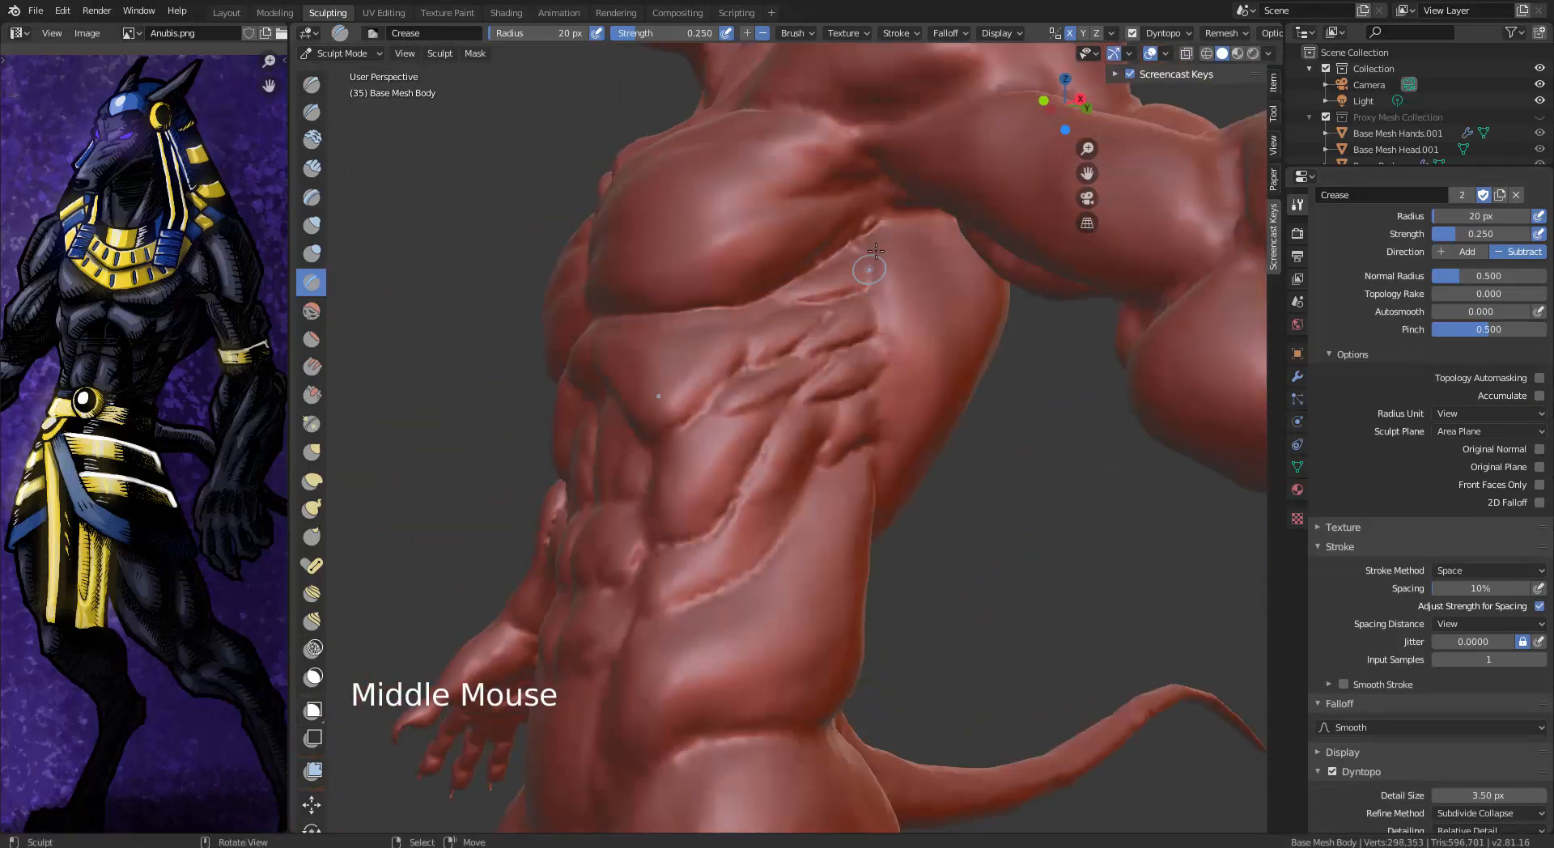
drag(882, 252, 814, 336)
drag(894, 292, 837, 393)
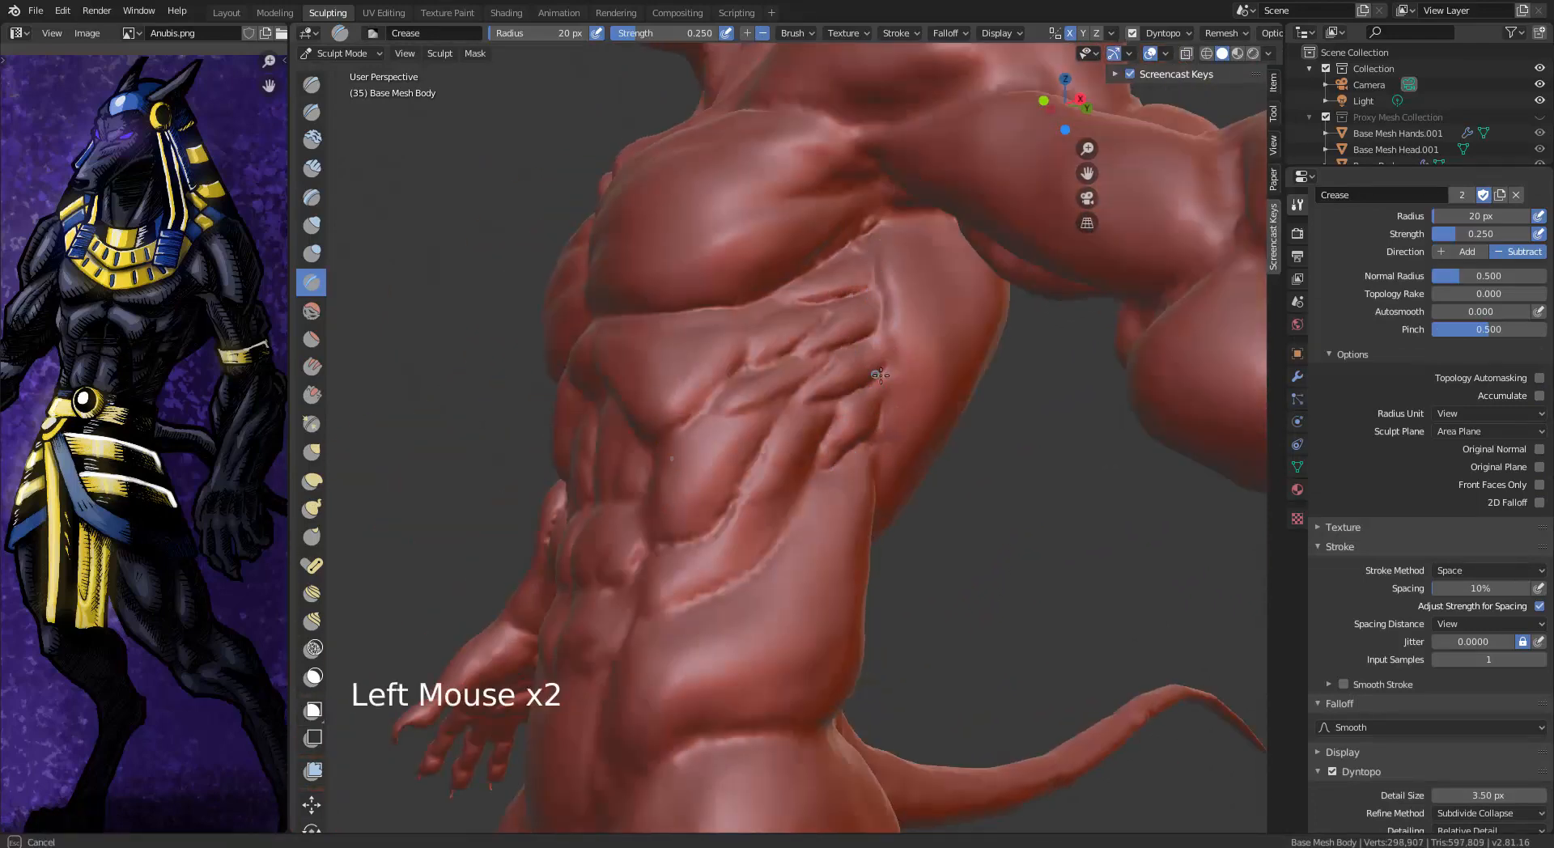
Pinch the grooves between the side rib muscles and along the lower ribs to tighten them
click(312, 424)
drag(758, 306, 828, 361)
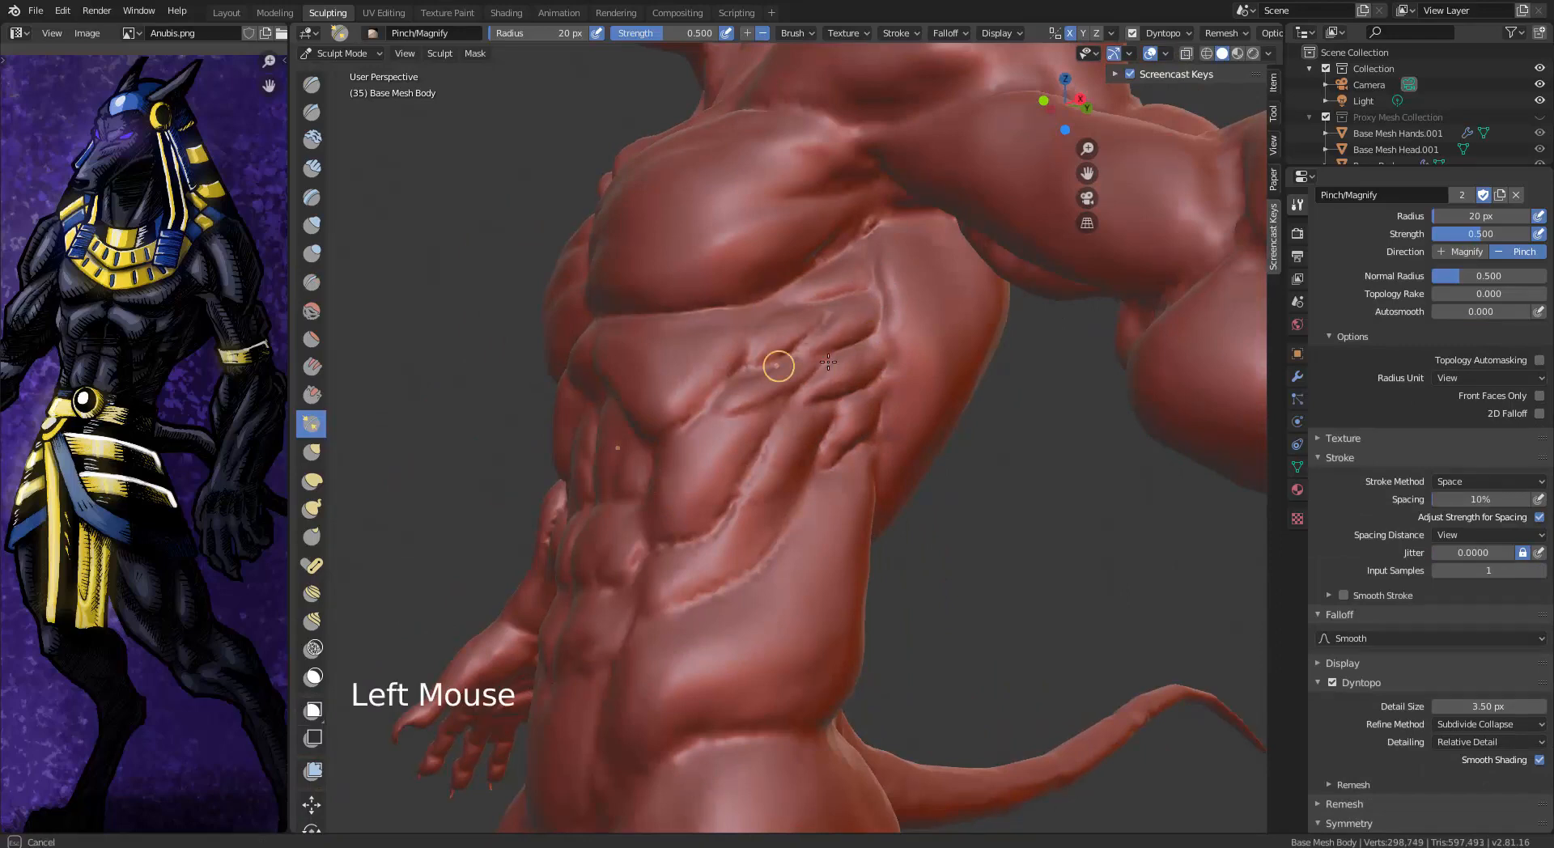
drag(713, 523, 825, 444)
middle_drag(874, 445, 889, 350)
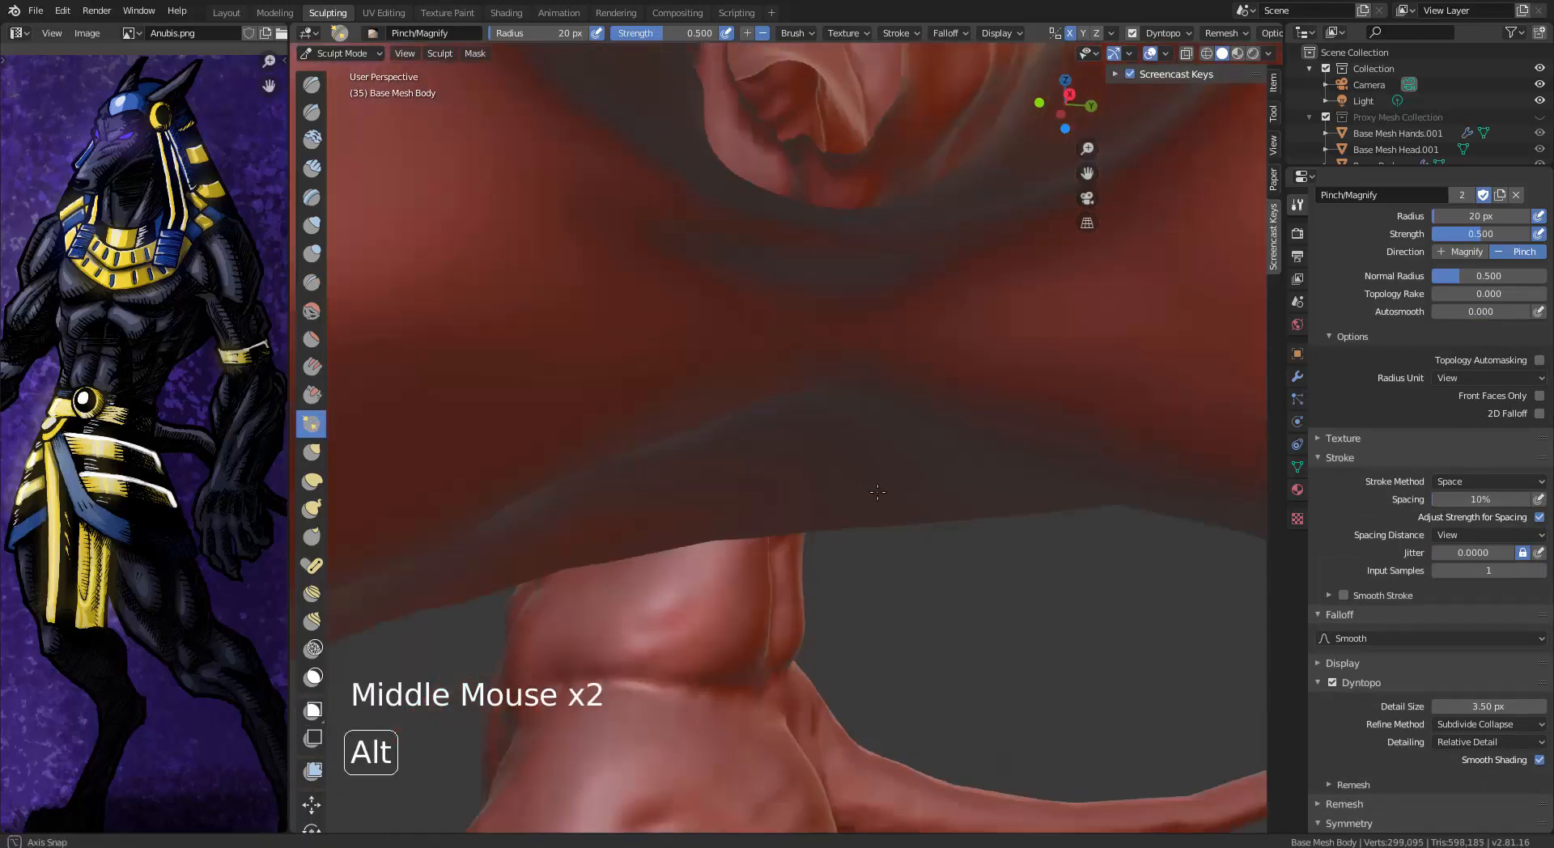
shift+drag(809, 425, 777, 465)
Flatten the rib muscles on the torso's side with the Flatten brush
middle_drag(777, 465, 693, 360)
click(312, 338)
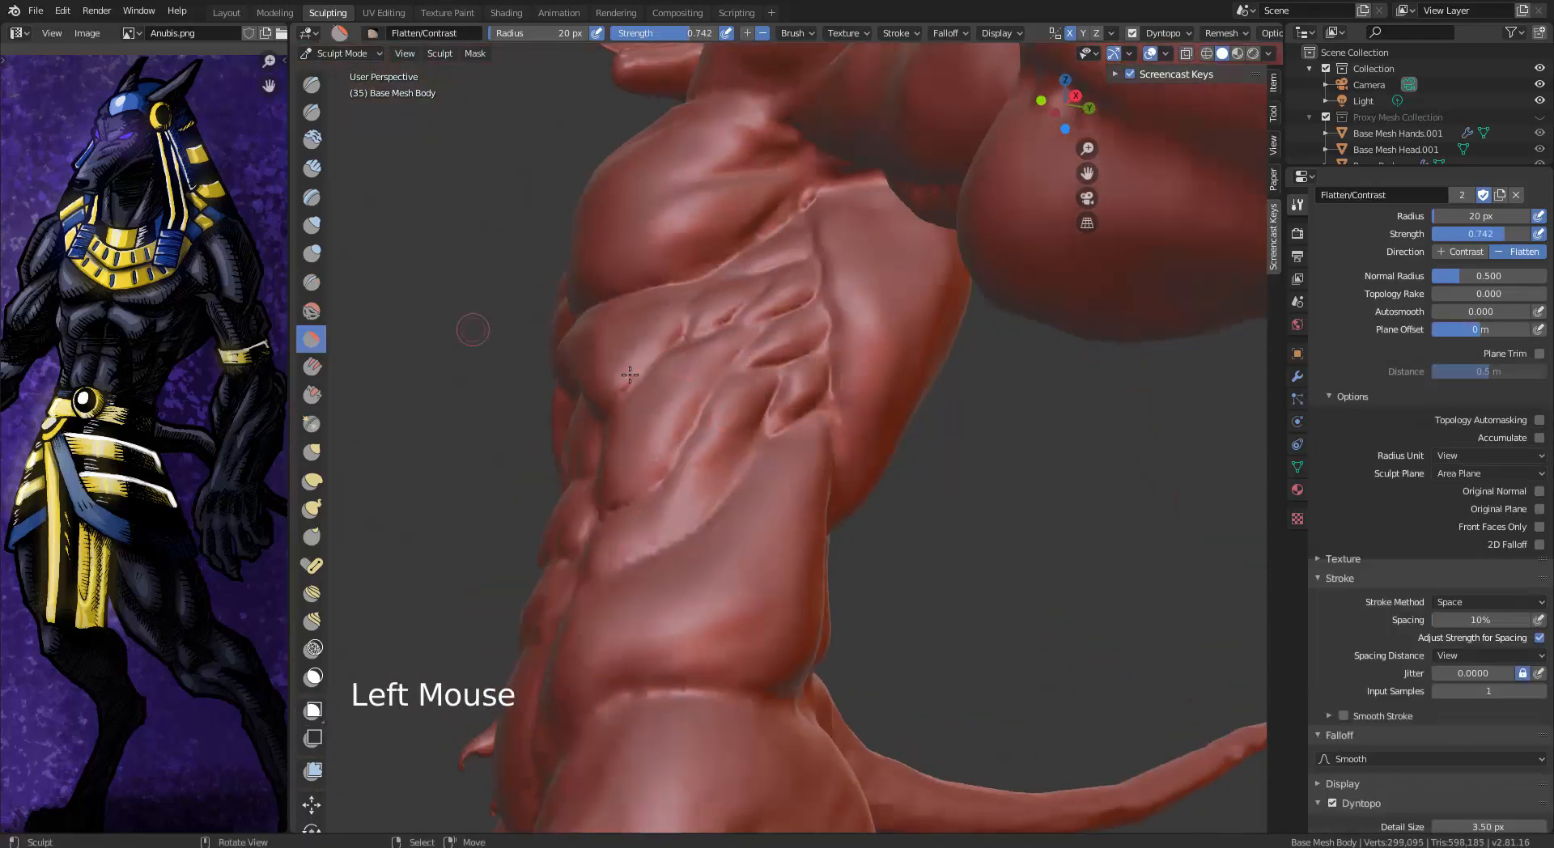
middle_drag(740, 477, 769, 405)
mouse_move(769, 404)
shift+middle_down()
mouse_move(694, 629)
mouse_move(713, 583)
mouse_move(734, 577)
shift+middle_up()
Build up the backs of the lower legs with Clay Strips and inflate the heel joints
click(683, 595)
click(734, 577)
middle_click(835, 461)
click(729, 640)
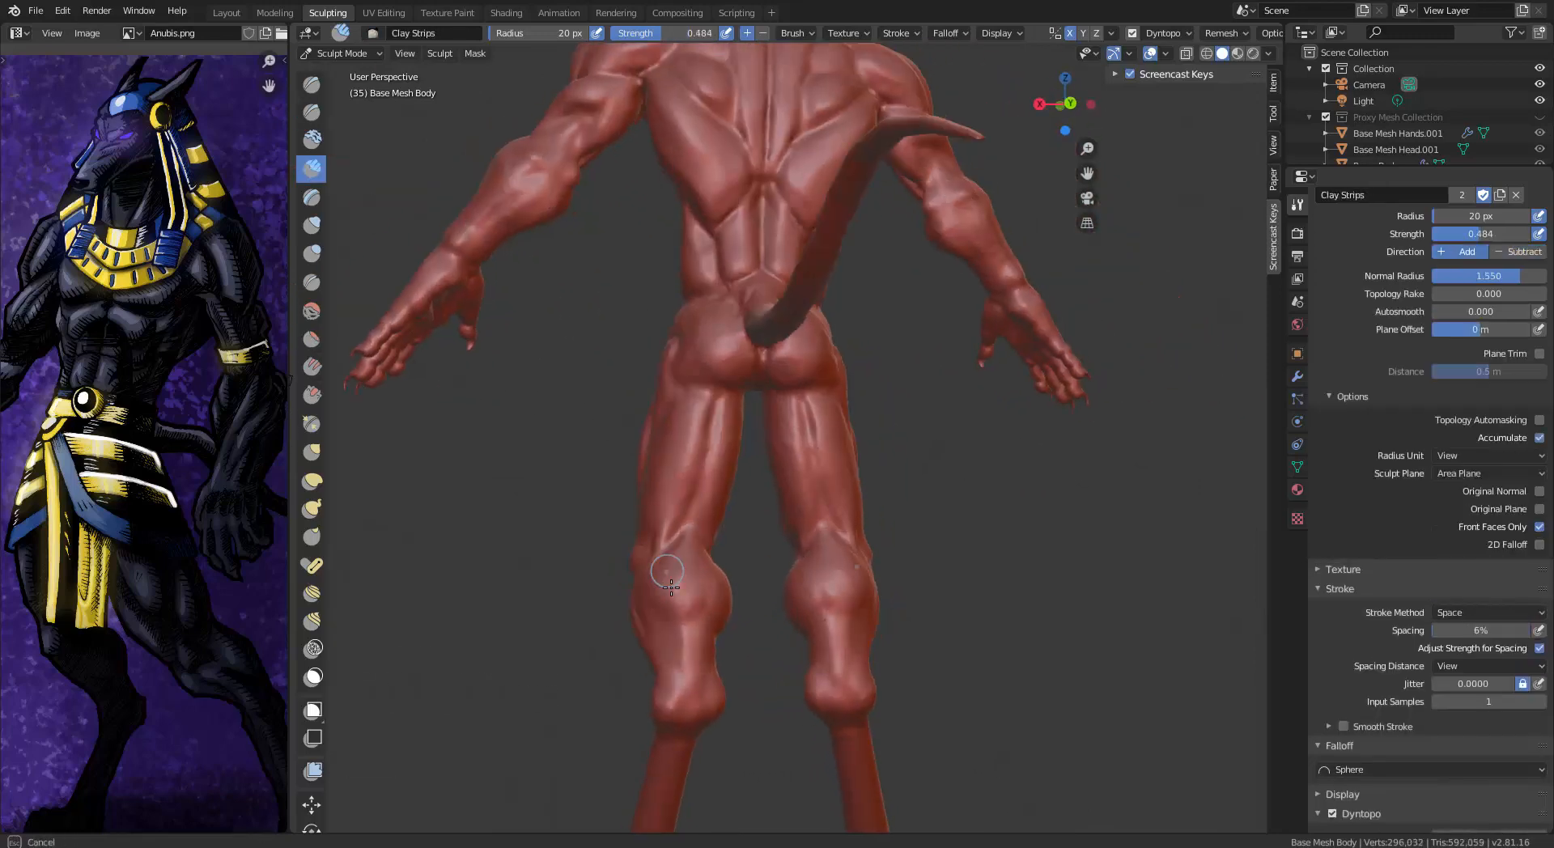
mouse_move(671, 587)
middle_down()
mouse_move(693, 409)
mouse_move(741, 527)
middle_up()
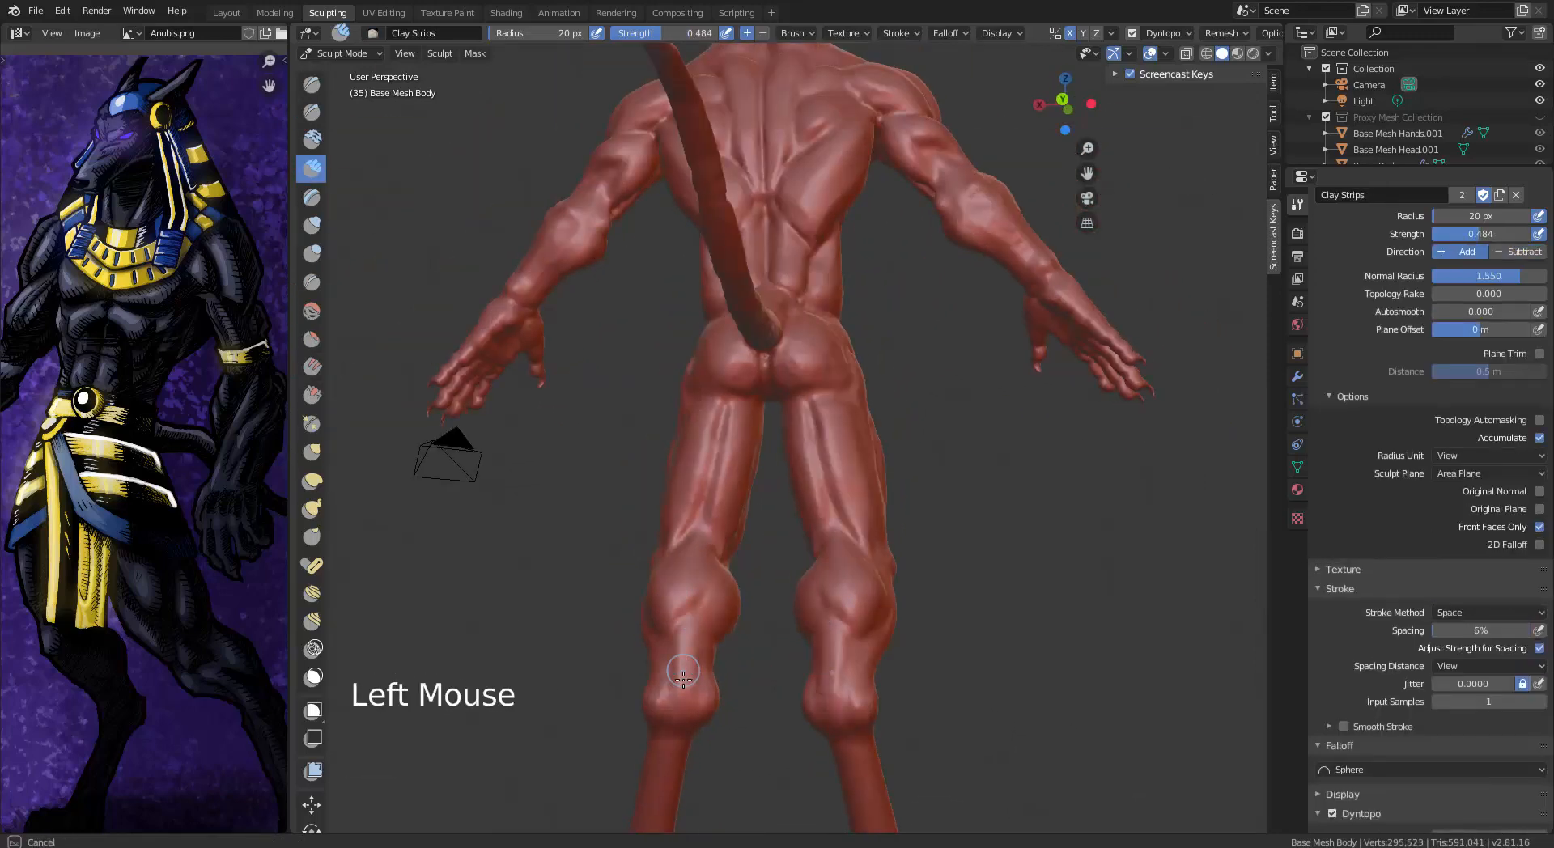
key(alt)
middle_drag(729, 693, 796, 569)
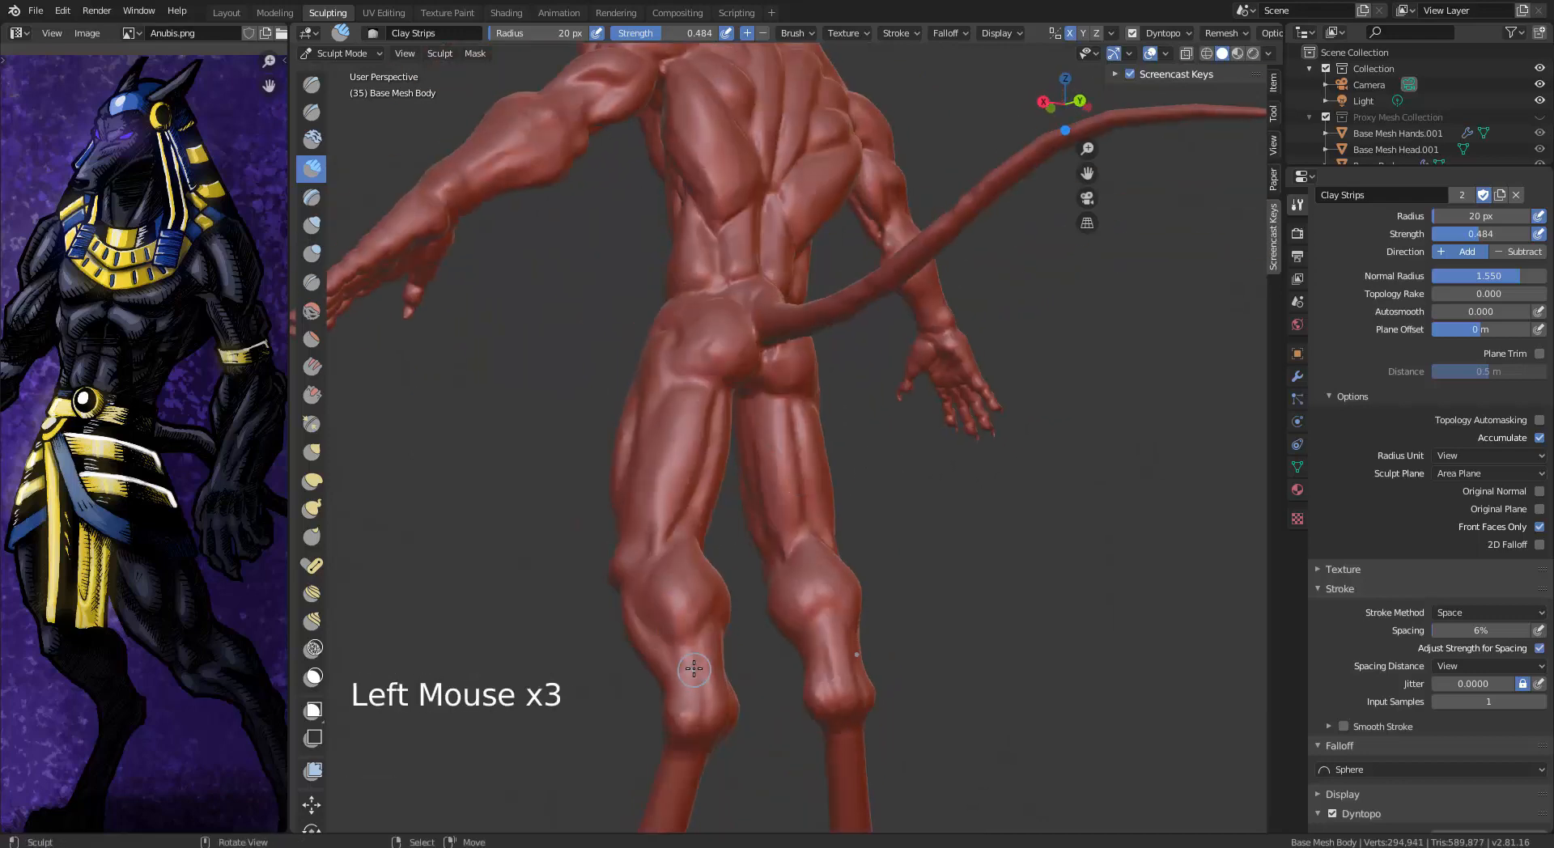
middle_drag(728, 566, 696, 640)
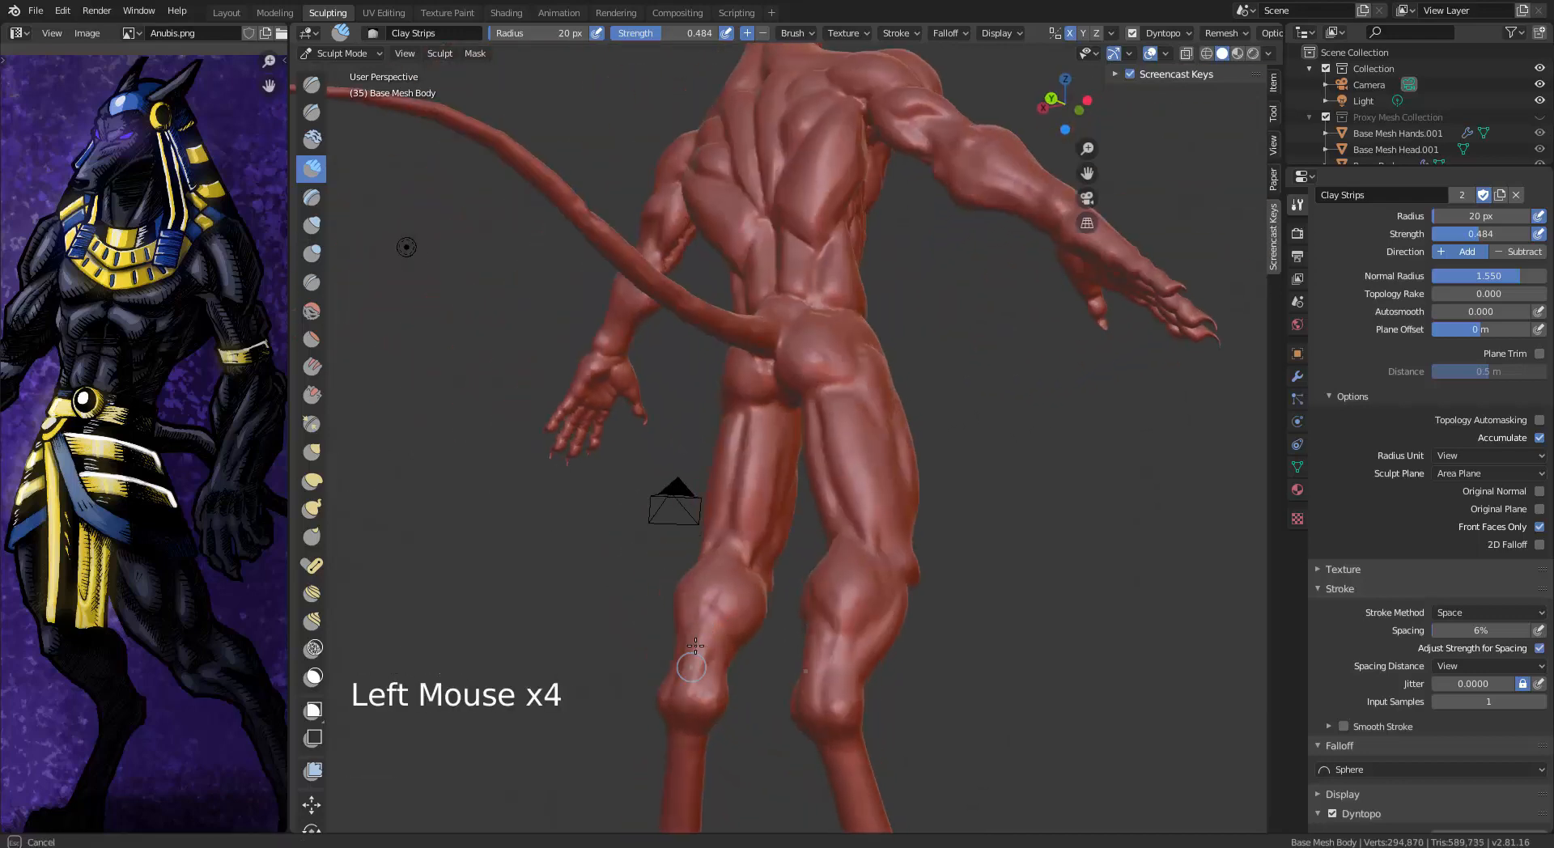
middle_drag(758, 554, 687, 704)
click(311, 224)
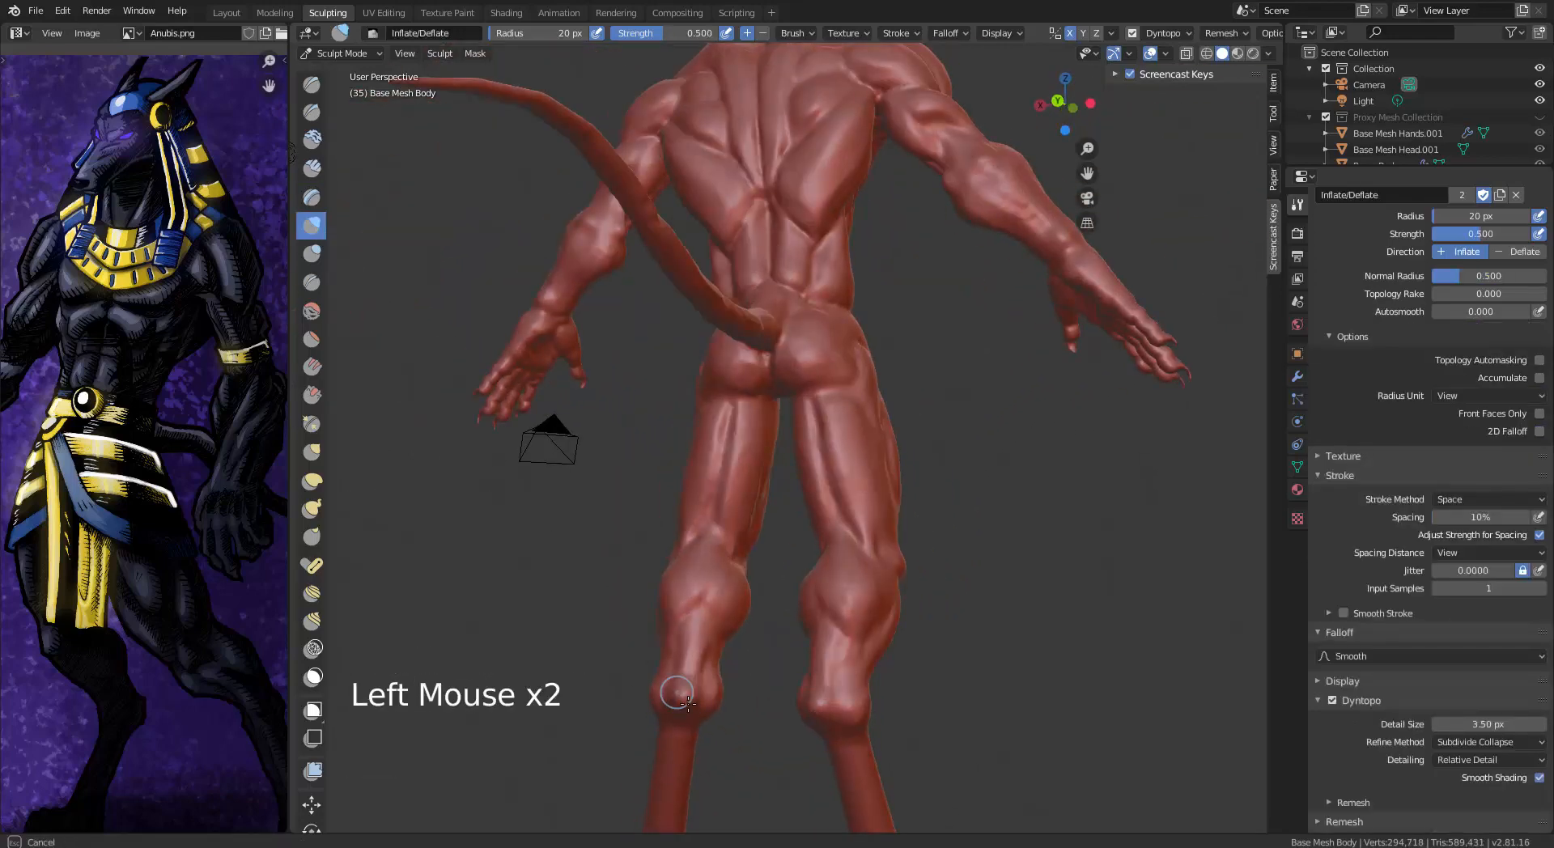
mouse_move(728, 606)
middle_down()
mouse_move(866, 670)
mouse_move(590, 347)
middle_up()
Reshape the legs' silhouette around the calves and thighs using Snake Hook with an enlarged radius
click(312, 508)
key(bracketright)
key(bracketright)
key(bracketright)
key(bracketright)
key(bracketright)
key(bracketright)
key(bracketright)
key(bracketright)
key(bracketright)
key(bracketright)
key(bracketright)
key(bracketright)
key(bracketright)
key(bracketright)
key(bracketright)
key(bracketright)
key(bracketright)
key(bracketright)
key(bracketright)
key(bracketright)
alt+middle_drag(548, 680, 753, 671)
click(763, 667)
drag(753, 672, 739, 683)
drag(777, 339, 567, 380)
middle_drag(566, 380, 757, 587)
alt+middle_drag(660, 530, 804, 658)
Build up the muscles on the front and outer sides of the thighs using Clay Strips at a 36 px radius
click(311, 168)
key(bracketleft)
key(bracketleft)
key(bracketleft)
key(bracketleft)
key(bracketleft)
key(bracketleft)
key(bracketleft)
key(bracketleft)
key(bracketleft)
key(bracketleft)
key(bracketleft)
mouse_move(648, 453)
alt+middle_down()
mouse_move(682, 417)
mouse_move(739, 484)
alt+middle_up()
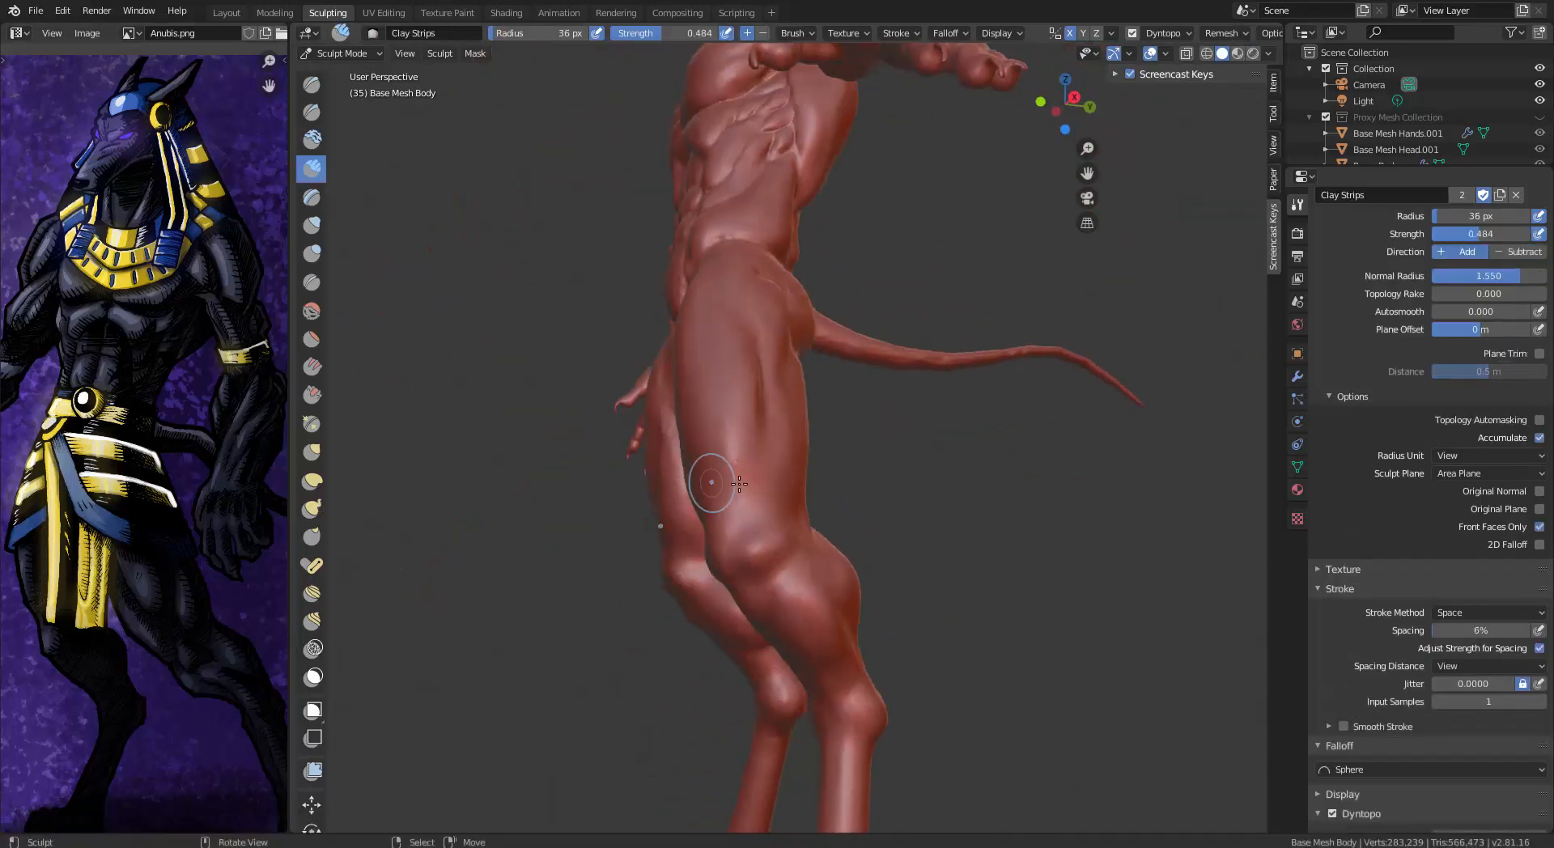
drag(730, 449, 734, 445)
alt+middle_drag(734, 445, 886, 362)
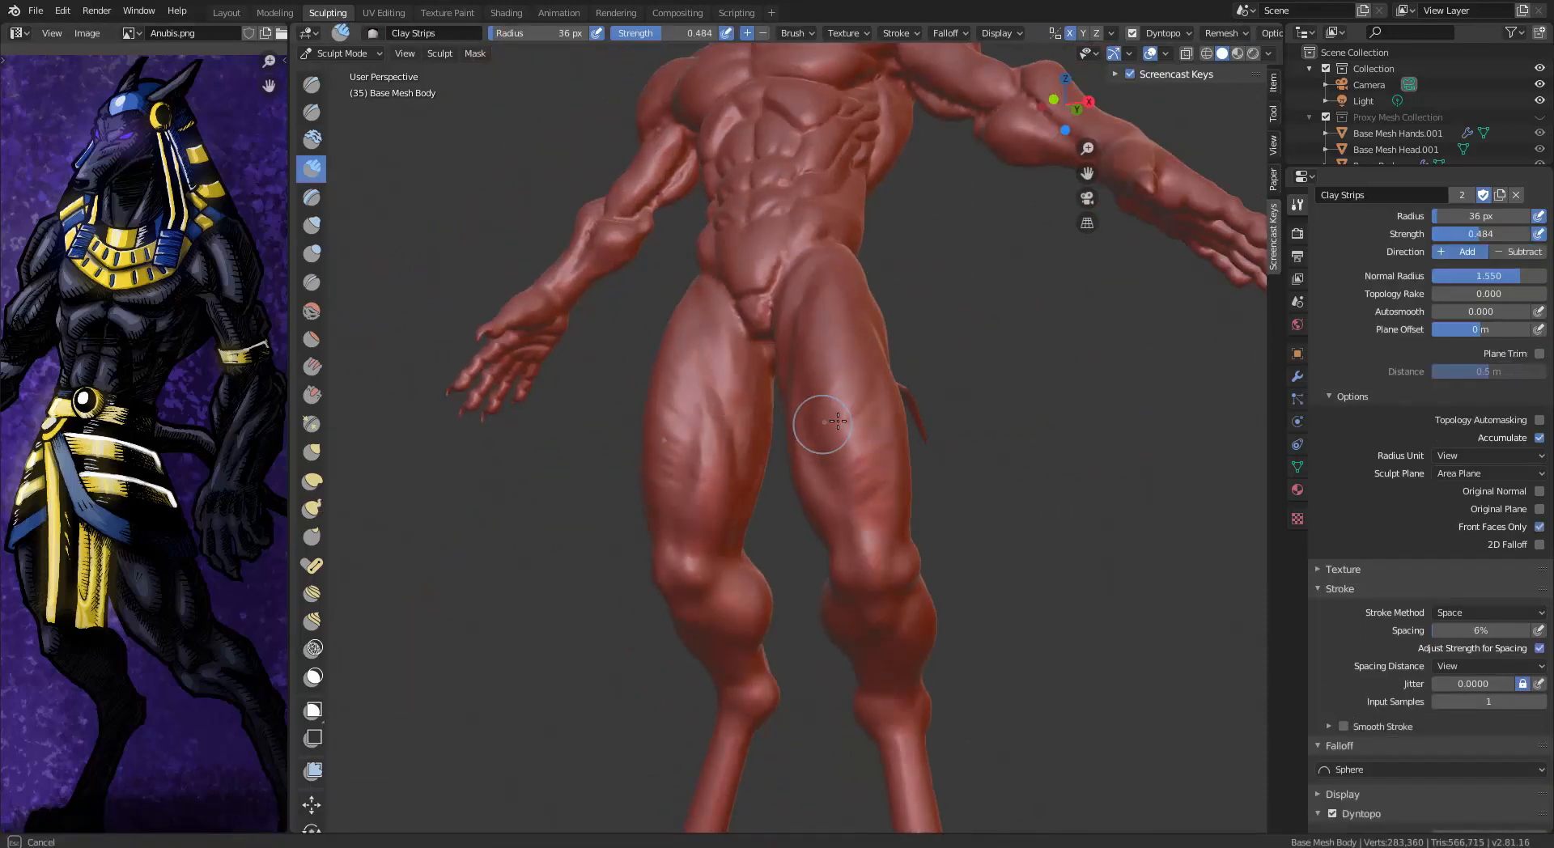
mouse_move(870, 573)
alt+middle_down()
mouse_move(823, 623)
mouse_move(798, 591)
mouse_move(784, 388)
alt+middle_up()
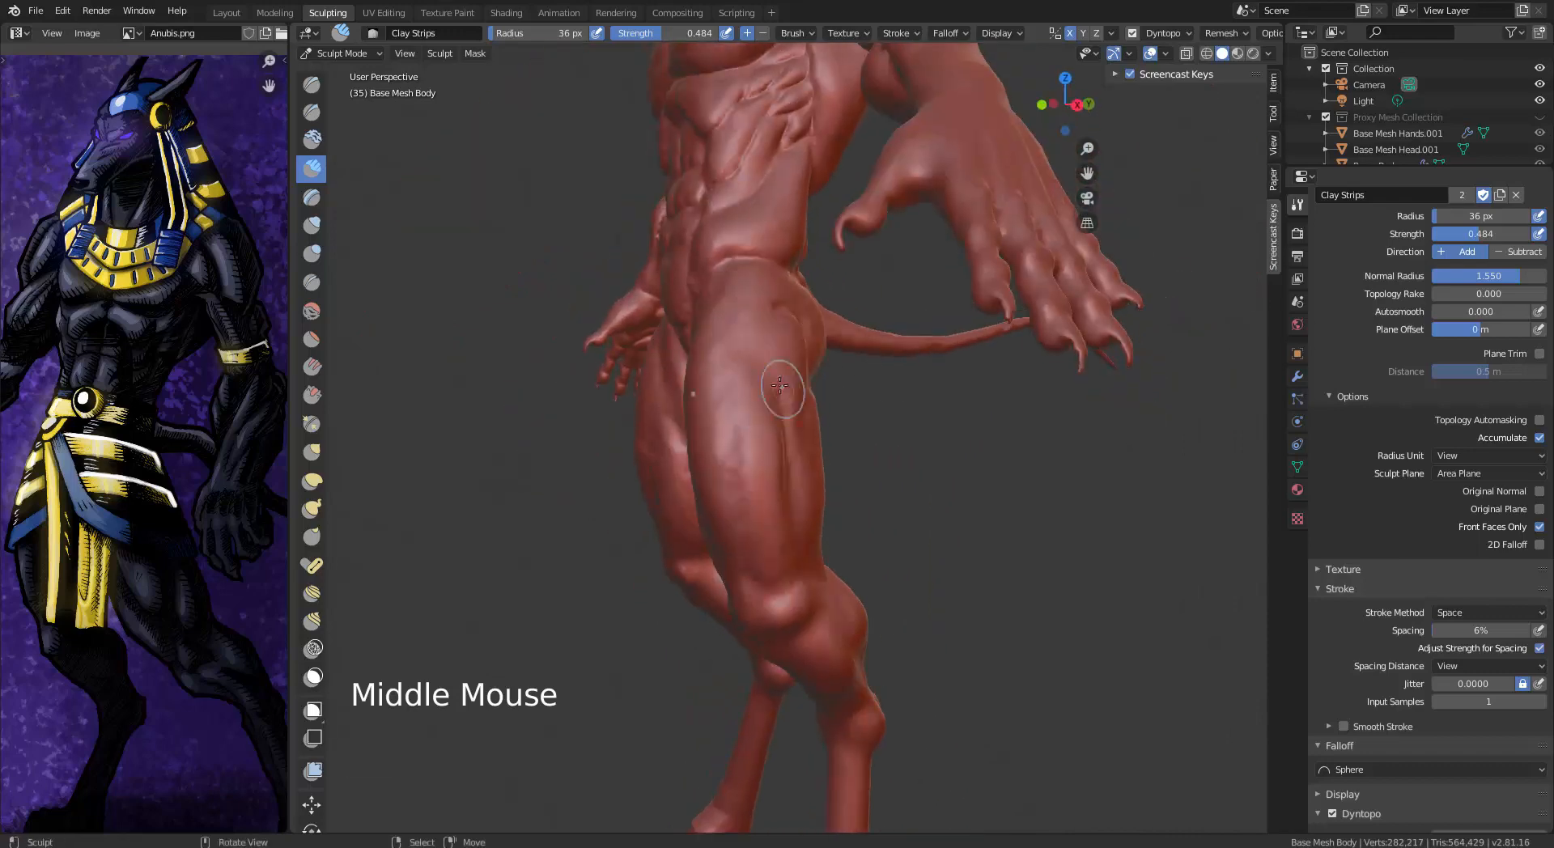
Sharpen the muscle grooves along the outer hip and thigh with the Draw Sharp and Pinch/Magnify brushes
click(312, 112)
key(bracketleft)
key(bracketleft)
key(bracketleft)
key(bracketleft)
key(bracketleft)
key(bracketleft)
key(bracketleft)
key(bracketleft)
alt+middle_drag(730, 318, 858, 324)
key(p)
key(bracketright)
key(bracketright)
key(bracketright)
key(bracketright)
key(bracketright)
key(bracketright)
key(bracketright)
key(bracketright)
key(bracketright)
key(bracketright)
key(bracketright)
key(bracketright)
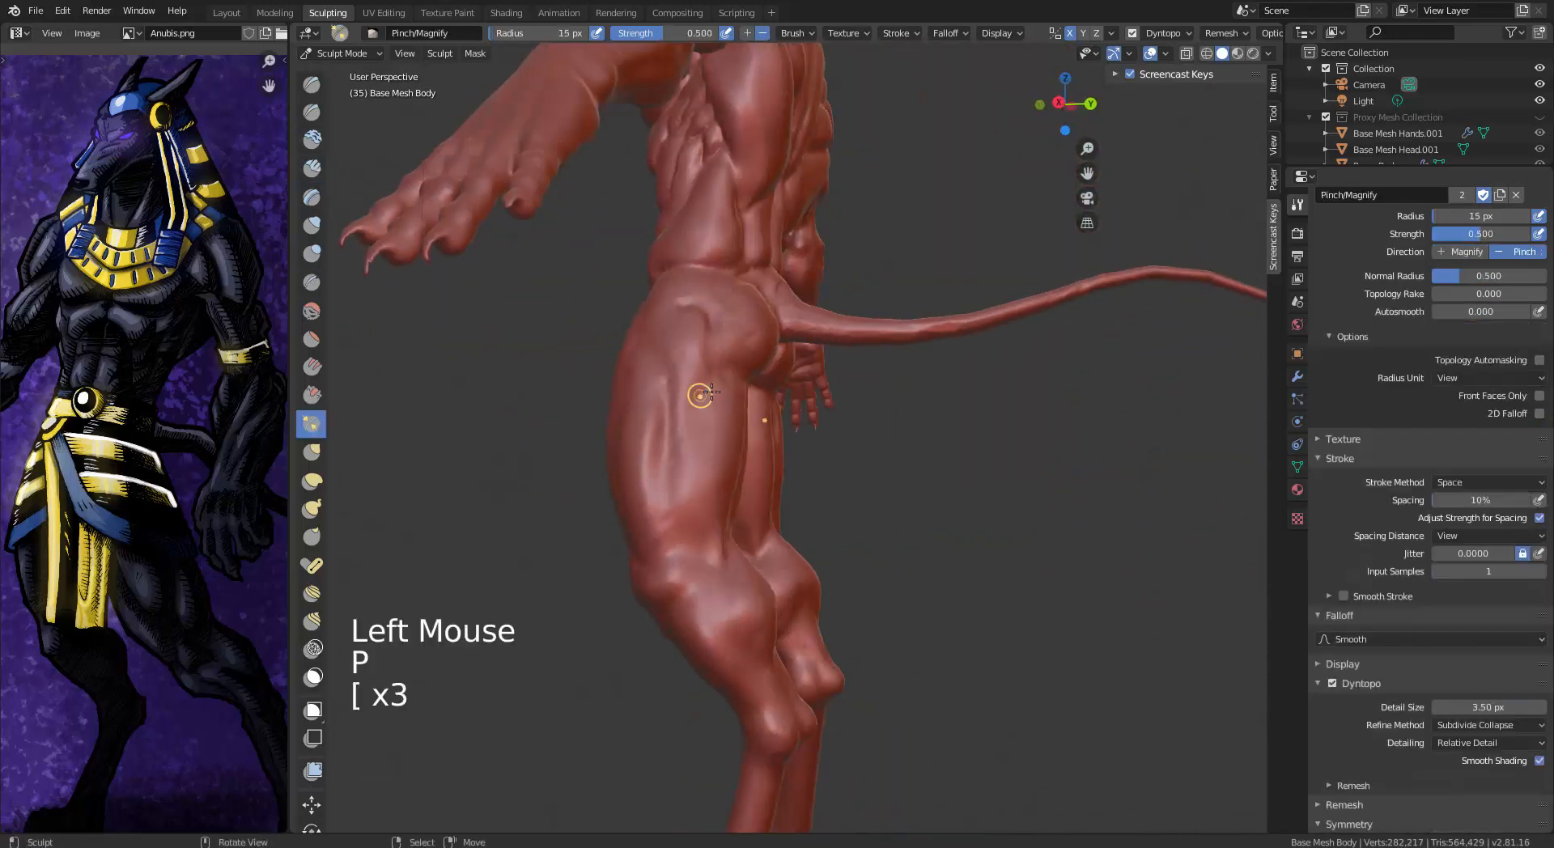
Carve the web between the middle fingers on the palm side, subtracting with Clay Strips at 20 px radius and strength 1.000
mouse_move(745, 291)
alt+middle_down()
mouse_move(811, 394)
mouse_move(698, 340)
alt+middle_up()
click(312, 167)
scroll(712, 348, up, 2)
mouse_move(698, 340)
middle_down()
mouse_move(694, 251)
mouse_move(717, 243)
middle_up()
scroll(691, 336, down, 1)
middle_drag(716, 242, 828, 236)
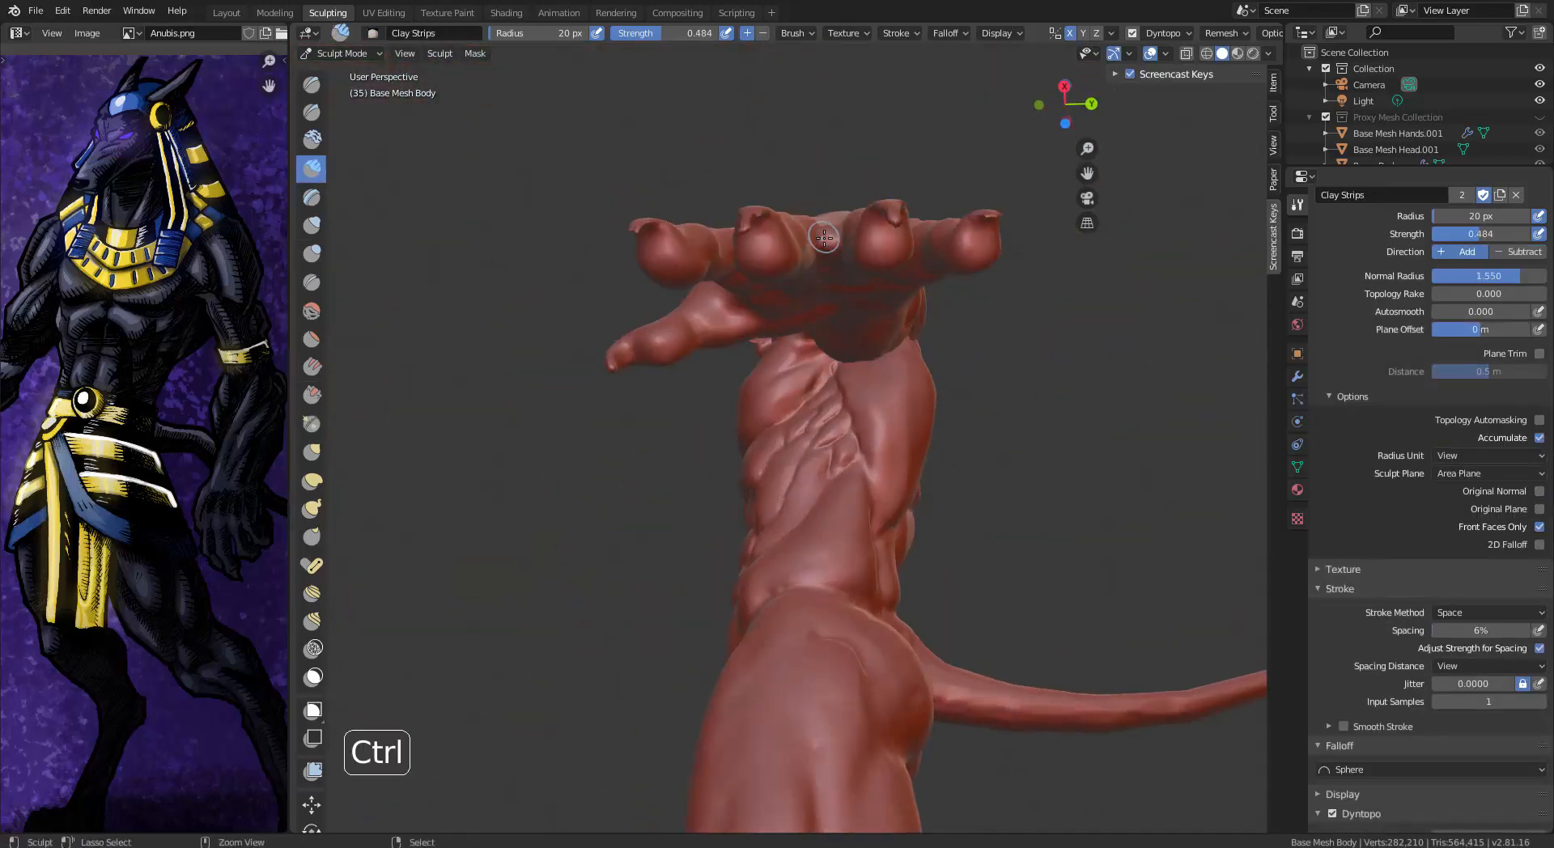
click(813, 233)
ctrl+drag(833, 214, 833, 207)
mouse_move(837, 235)
middle_down()
mouse_move(845, 174)
mouse_move(860, 230)
middle_up()
middle_drag(860, 230, 870, 190)
shift+middle_drag(870, 190, 891, 264)
shift+middle_drag(870, 121, 801, 267)
scroll(793, 108, up, 2)
mouse_move(794, 107)
shift+middle_down()
mouse_move(810, 252)
mouse_move(837, 304)
shift+middle_up()
ctrl+drag(789, 234, 798, 272)
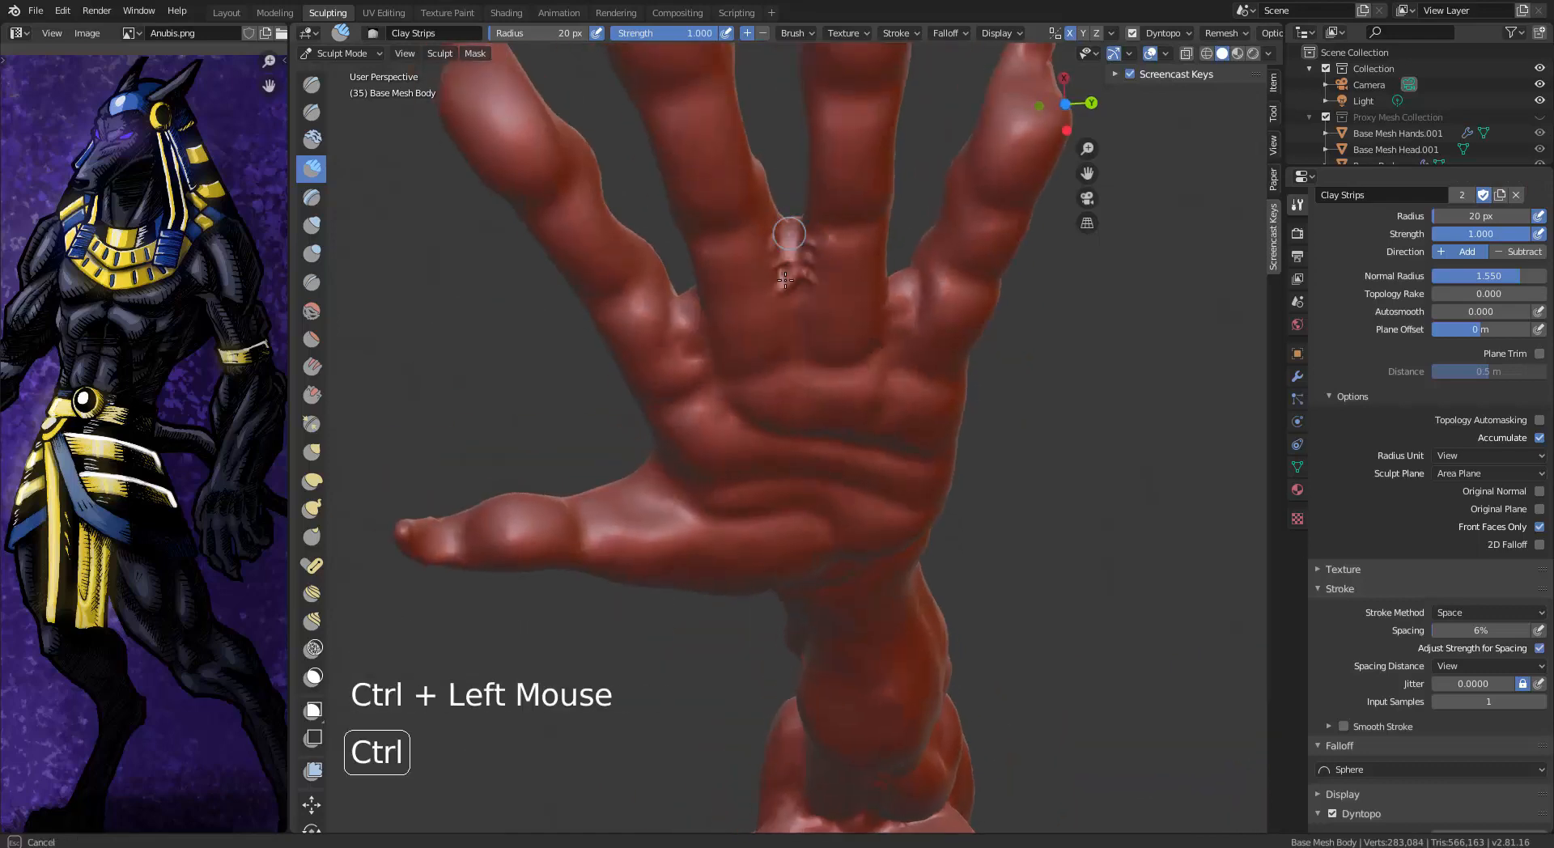
Examine the hand, forearm and outer hip from several angles
mouse_move(810, 255)
middle_down()
mouse_move(832, 146)
mouse_move(827, 215)
middle_up()
mouse_move(827, 215)
middle_down()
mouse_move(822, 348)
mouse_move(818, 268)
middle_up()
mouse_move(818, 267)
middle_down()
mouse_move(820, 339)
mouse_move(869, 330)
middle_up()
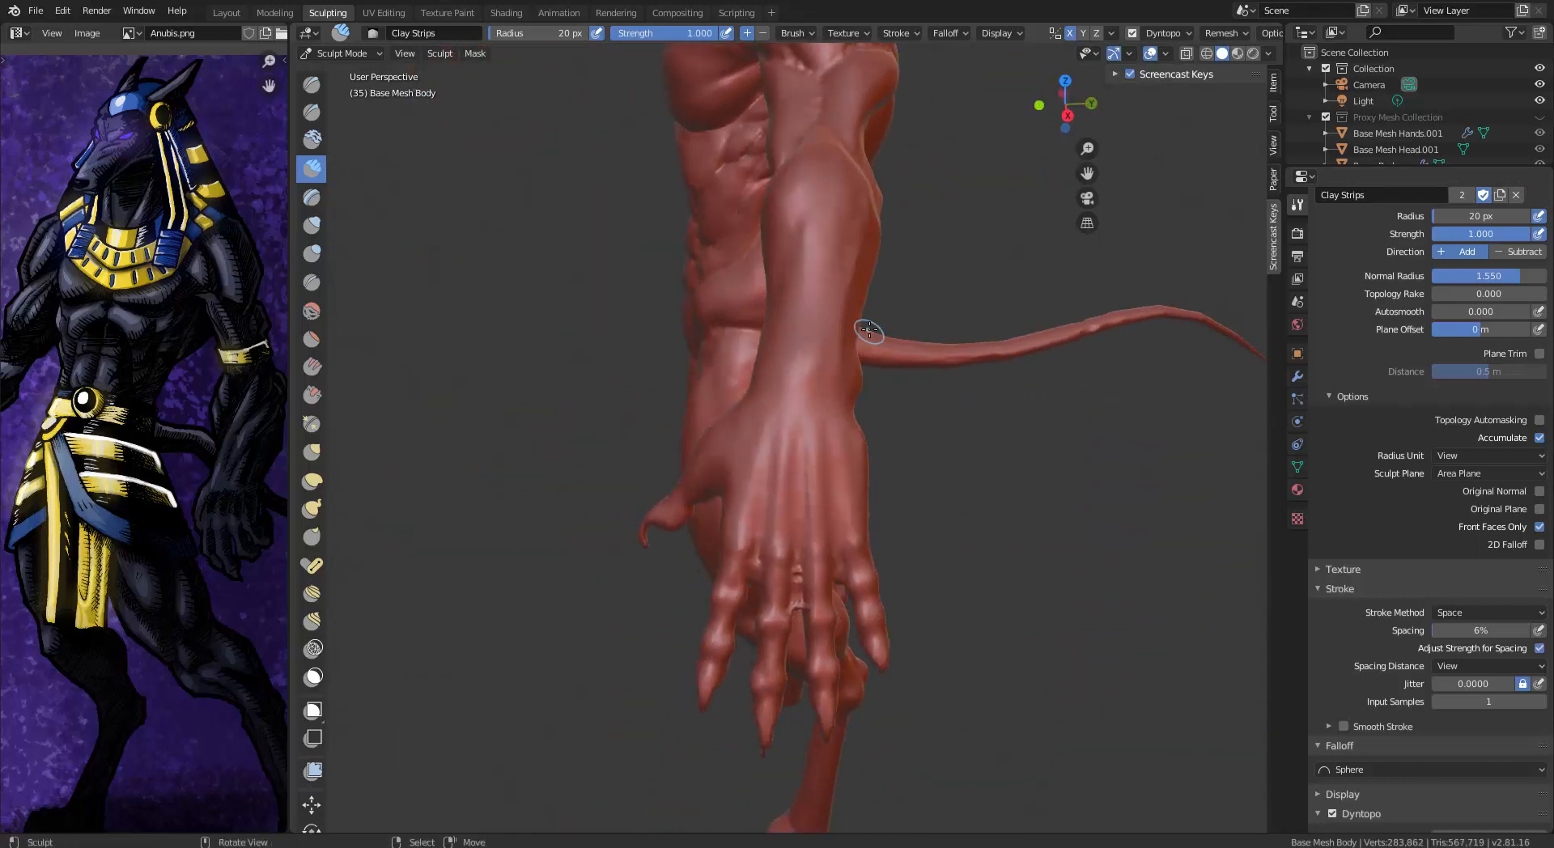
scroll(523, 354, down, 4)
mouse_move(522, 354)
middle_down()
mouse_move(559, 268)
mouse_move(518, 364)
mouse_move(742, 548)
mouse_move(777, 502)
middle_up()
scroll(742, 548, up, 3)
click(314, 118)
mouse_move(777, 502)
shift+middle_down()
mouse_move(777, 308)
mouse_move(741, 324)
shift+middle_up()
mouse_move(757, 275)
mouse_down()
mouse_move(783, 233)
mouse_move(764, 364)
mouse_up()
shift+middle_drag(850, 453, 586, 517)
mouse_move(890, 494)
middle_down()
mouse_move(723, 524)
mouse_move(767, 522)
mouse_move(739, 513)
mouse_move(741, 442)
mouse_move(770, 431)
middle_up()
shift+middle_drag(798, 371, 849, 425)
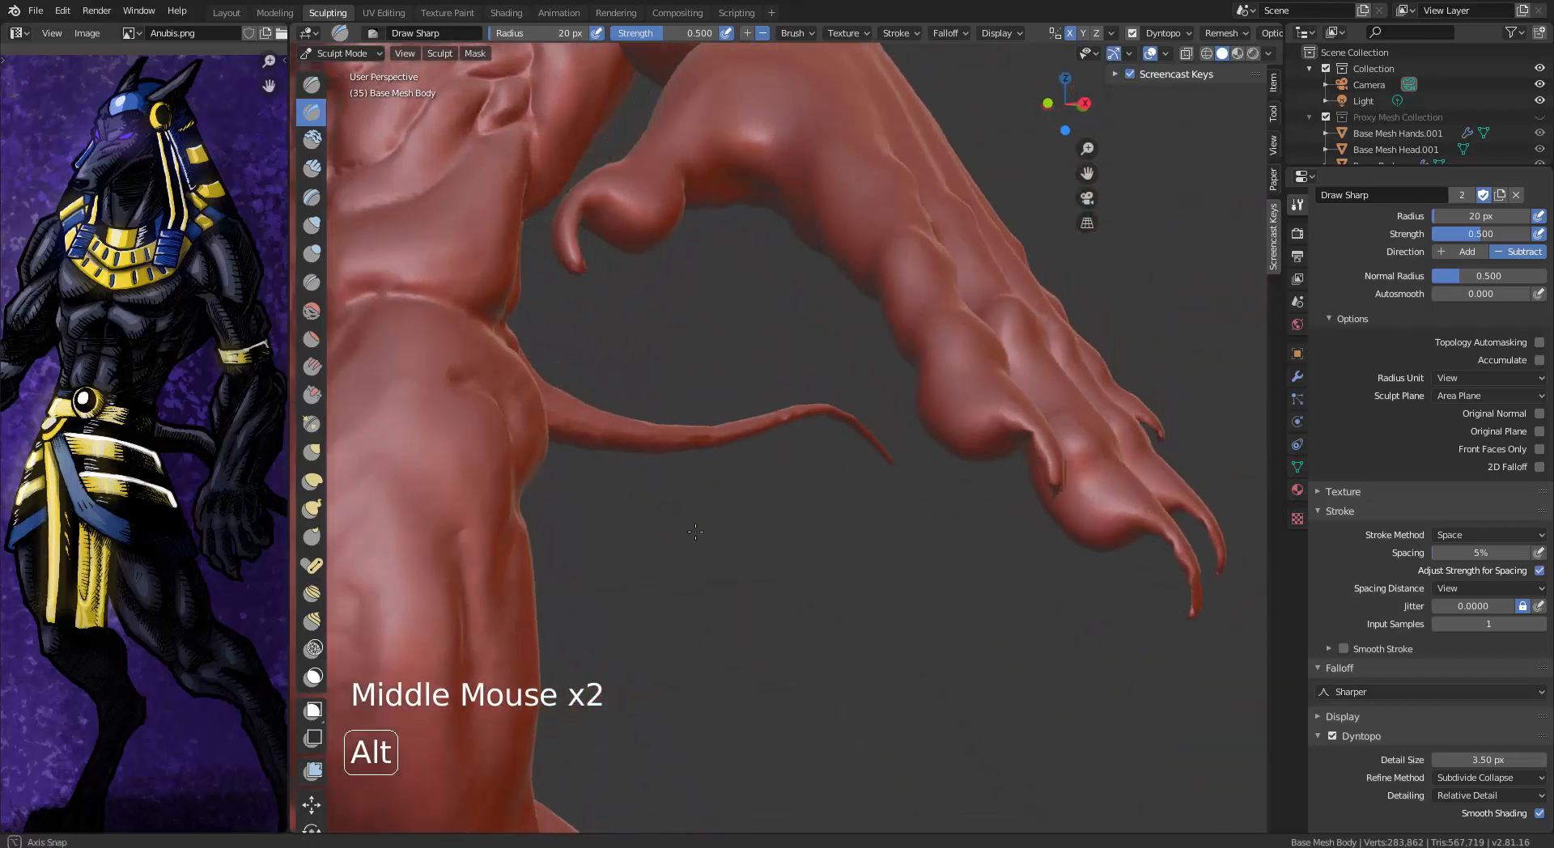
middle_drag(713, 419, 855, 347)
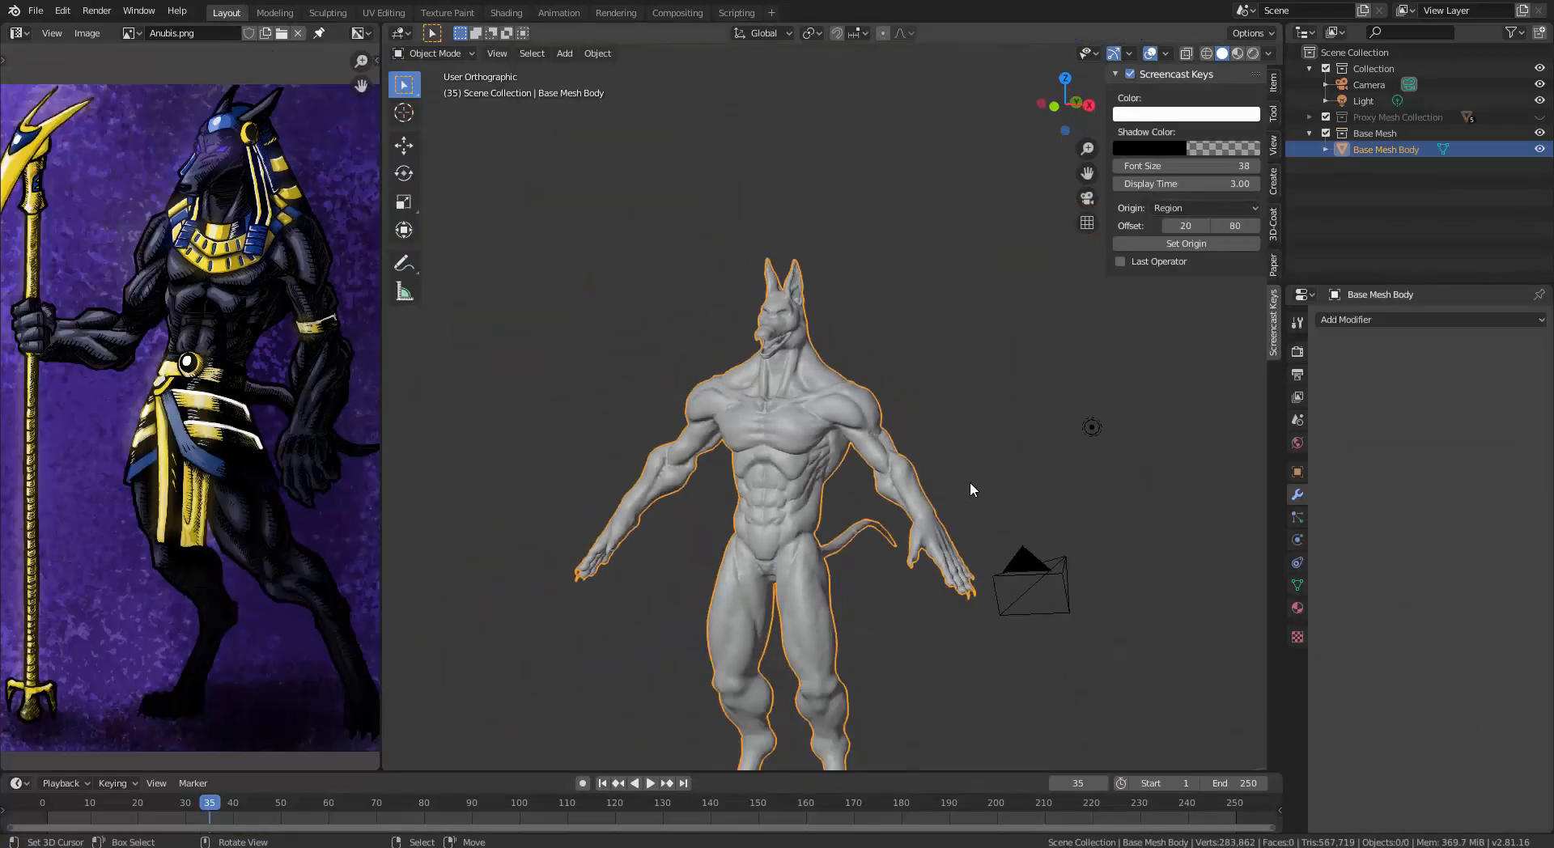
Snap the body mesh to the 3D cursor between the feet
scroll(970, 482, up, 2)
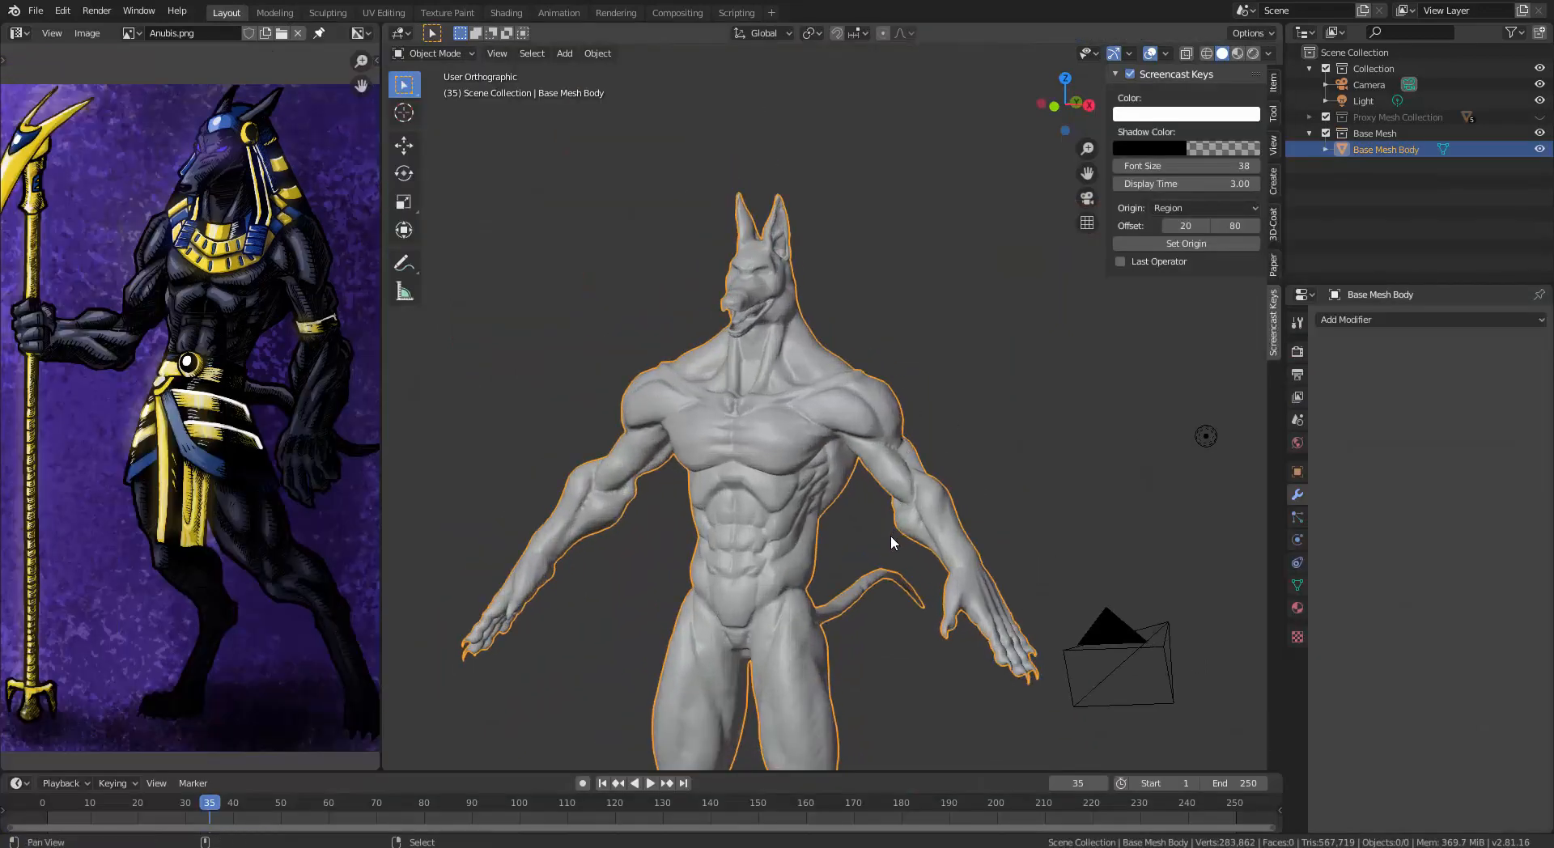
middle_drag(876, 653, 891, 534)
scroll(890, 534, up, 2)
scroll(890, 532, up, 4)
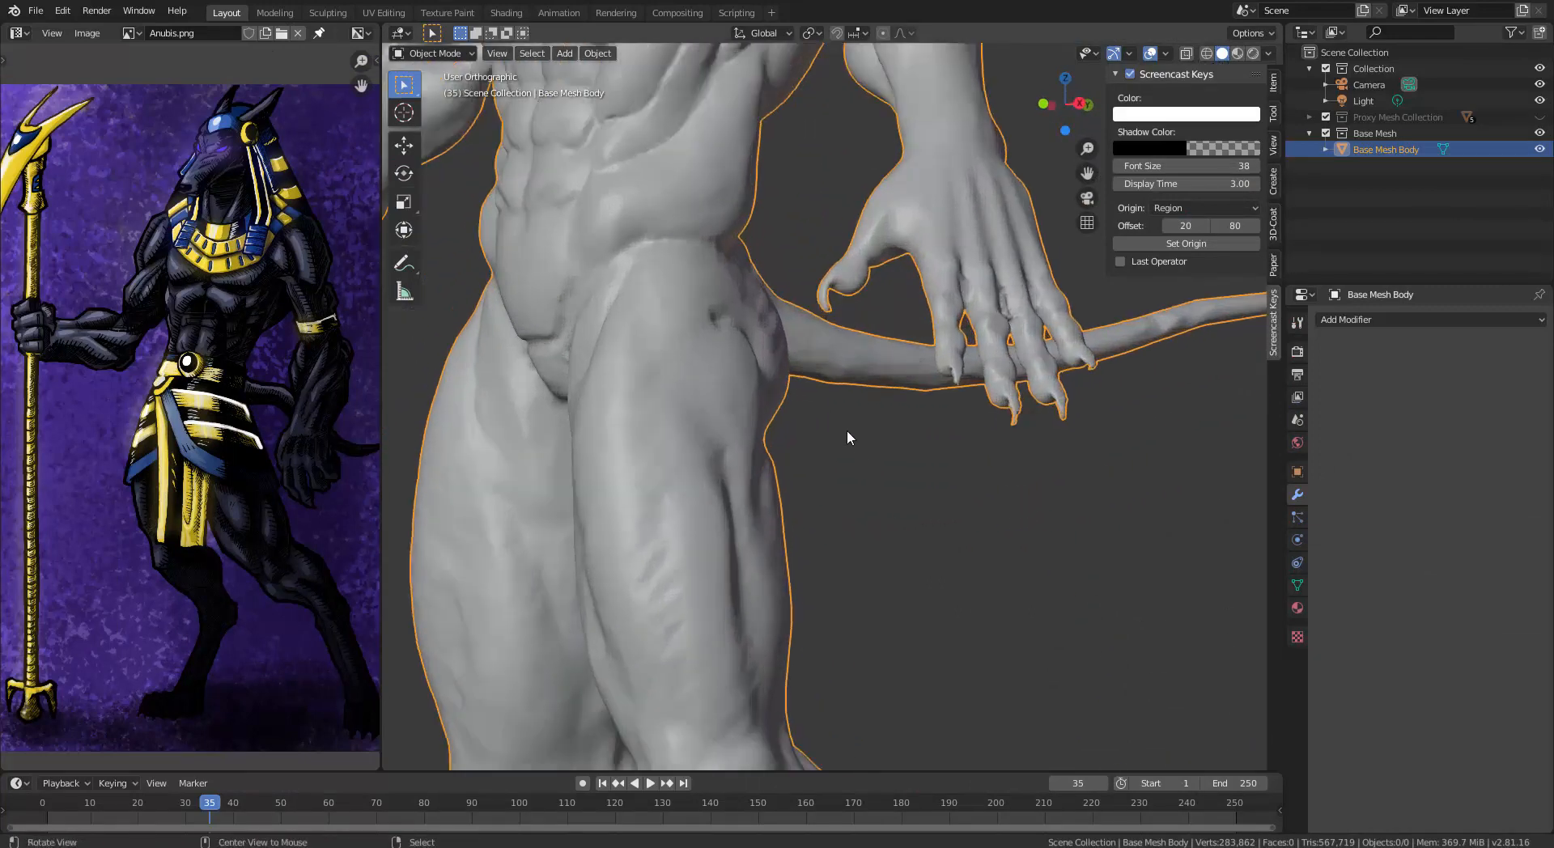
middle_drag(846, 430, 817, 518)
scroll(824, 528, down, 7)
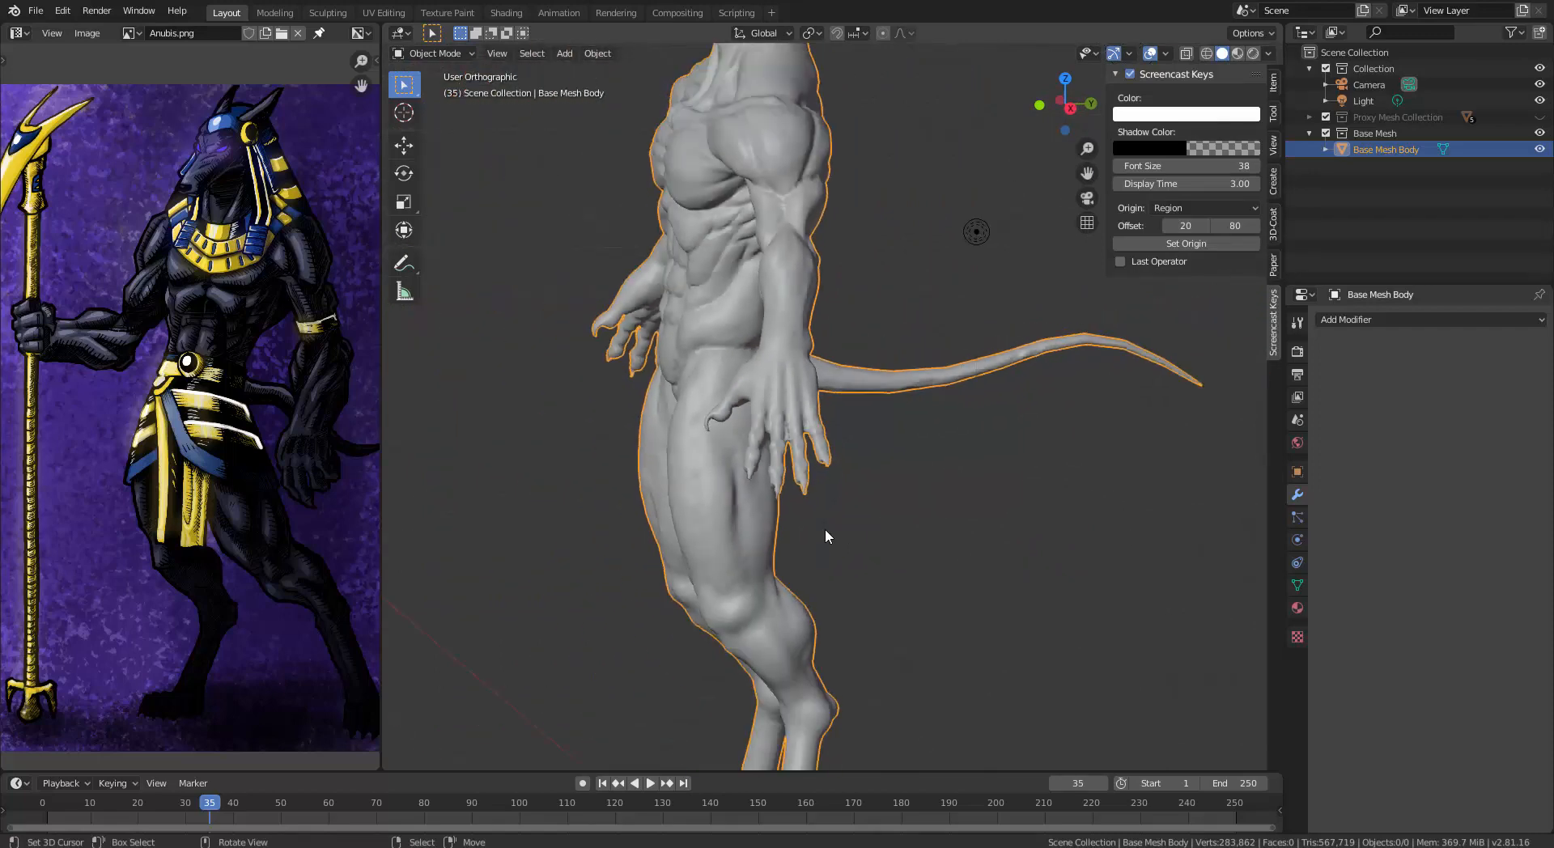
key(shift+a)
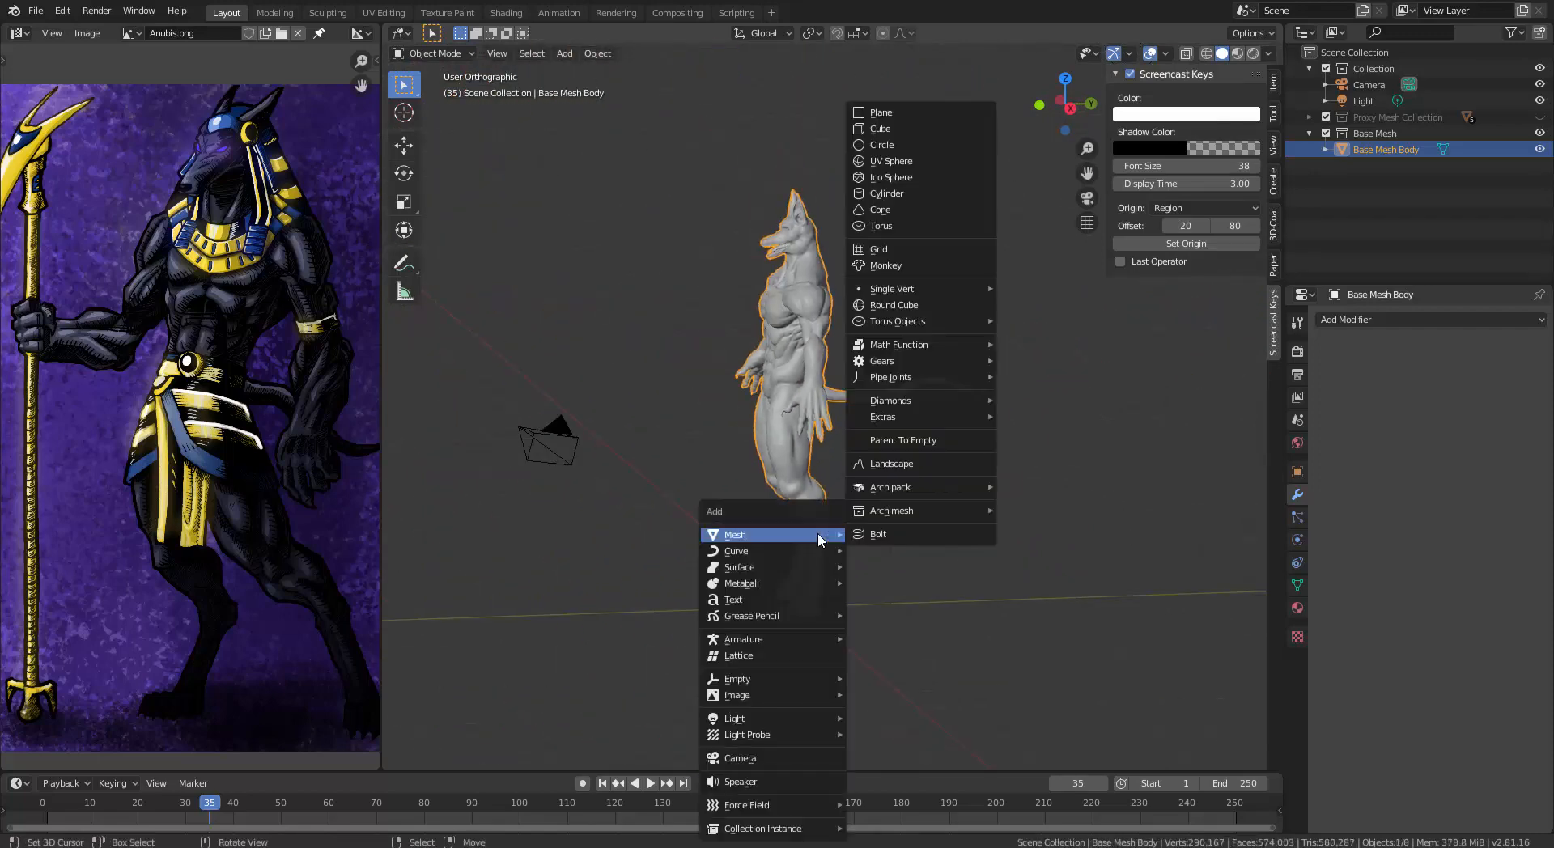
key(shift+s)
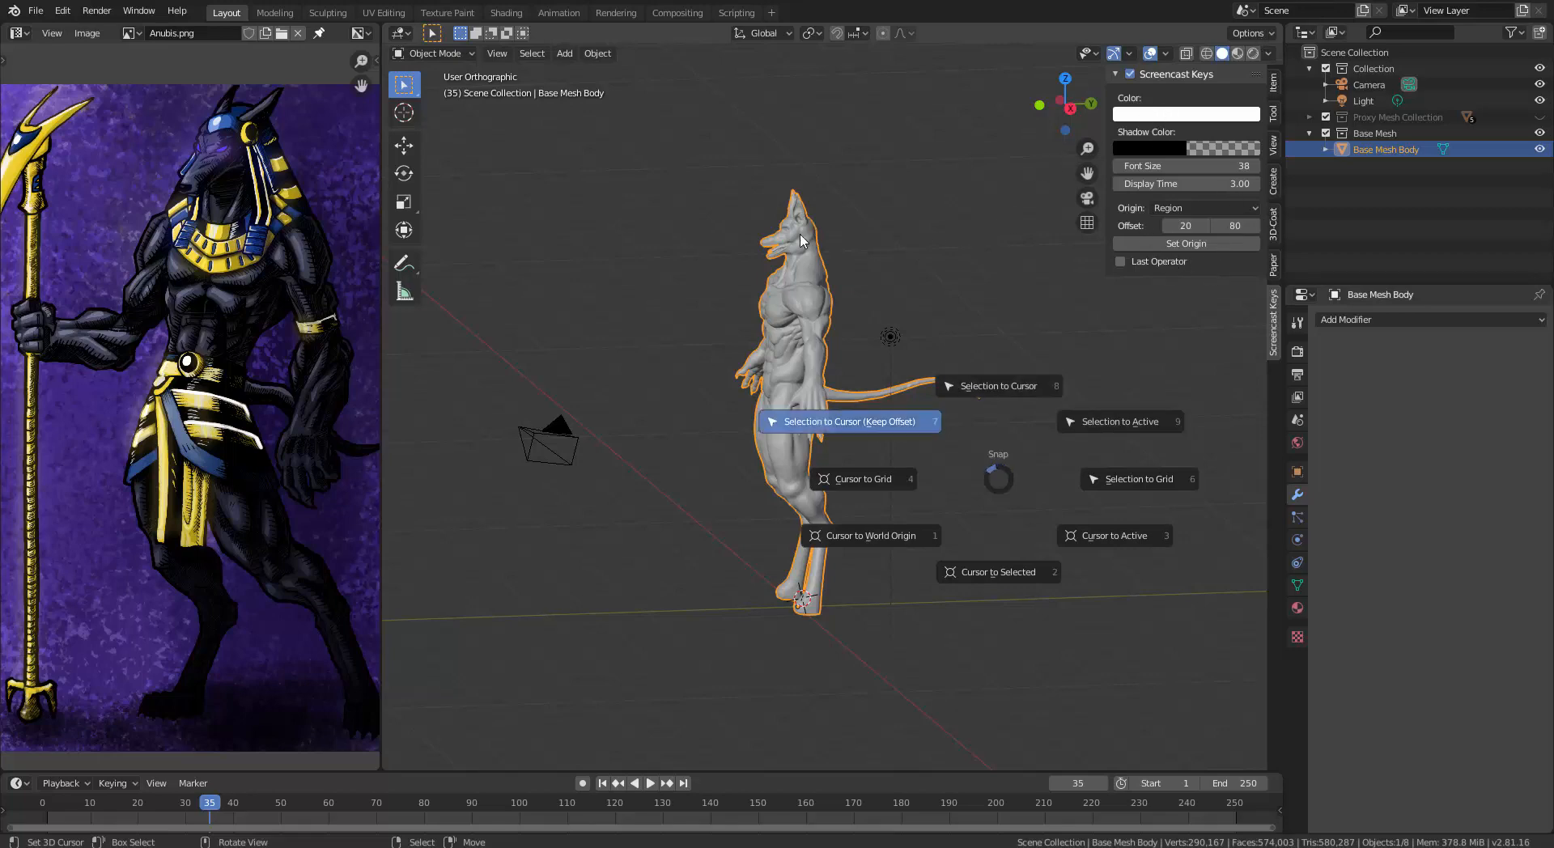
click(833, 316)
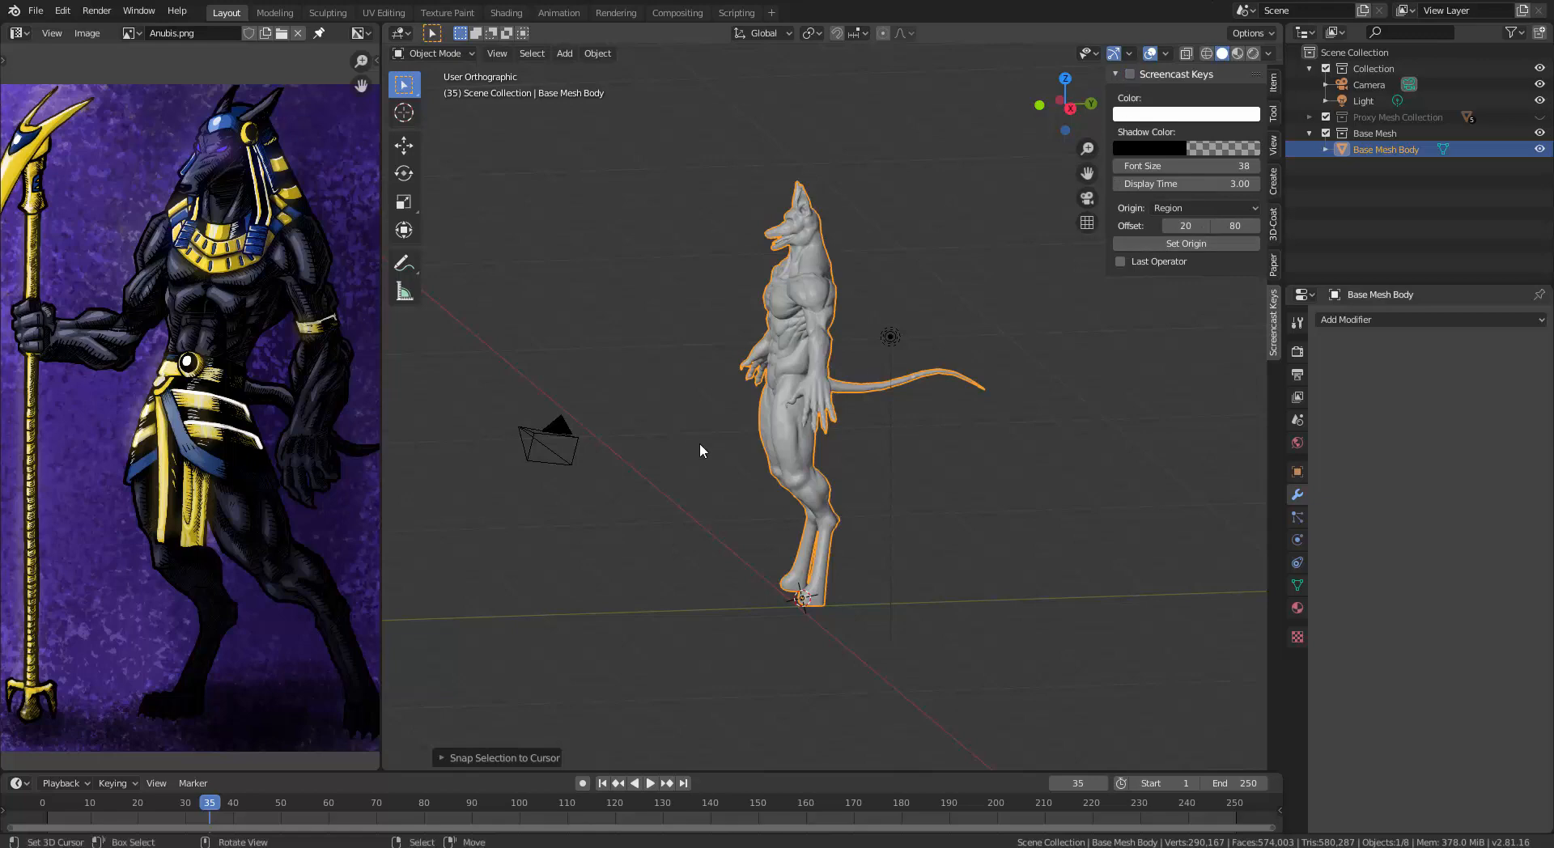
middle_drag(700, 444, 658, 416)
drag(725, 436, 628, 497)
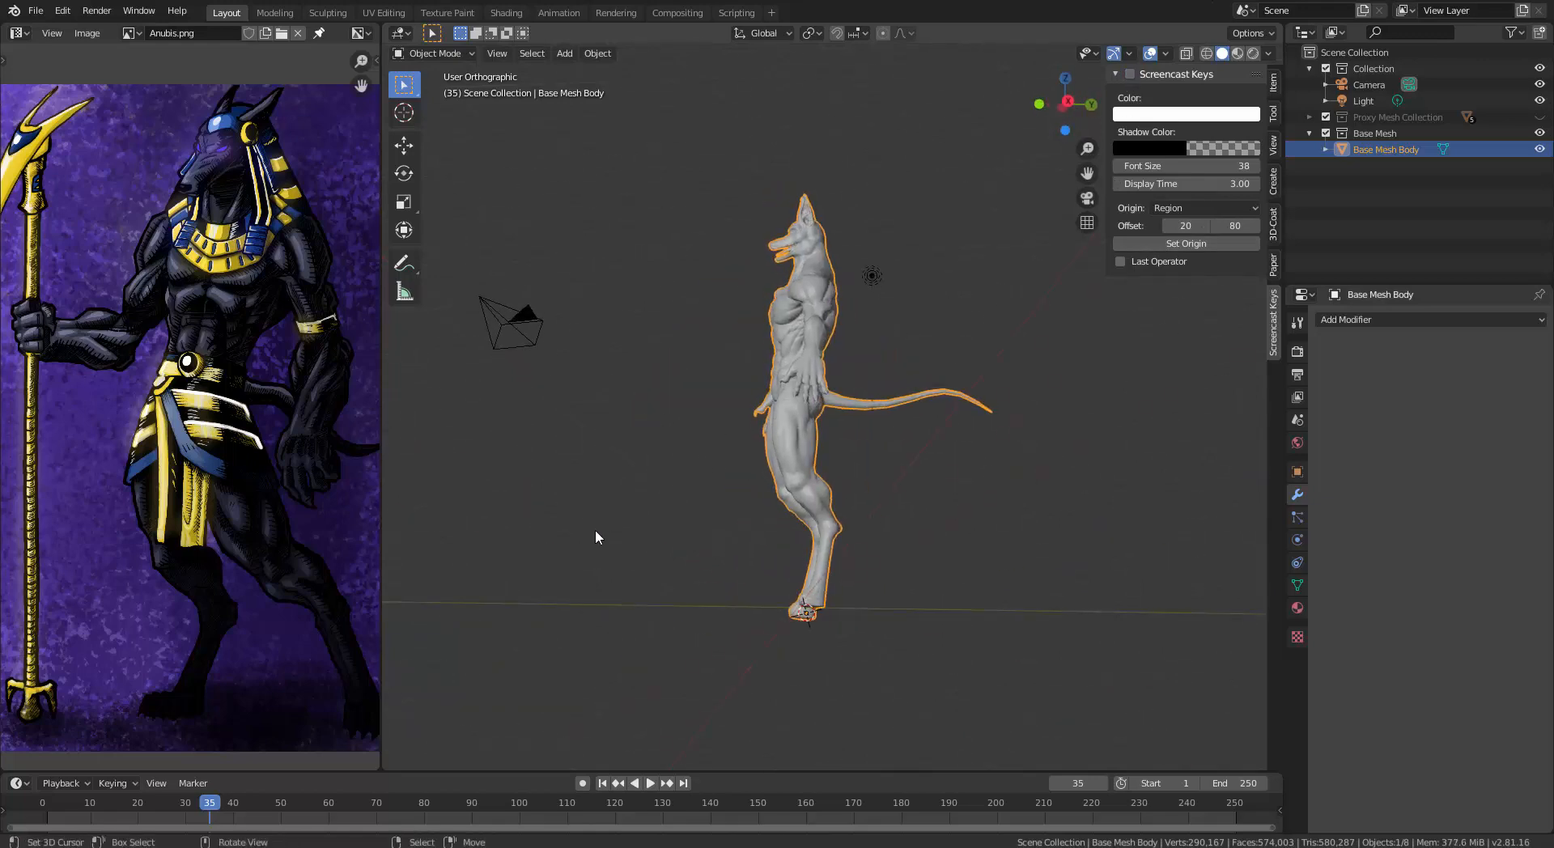
click(789, 447)
key(Tab)
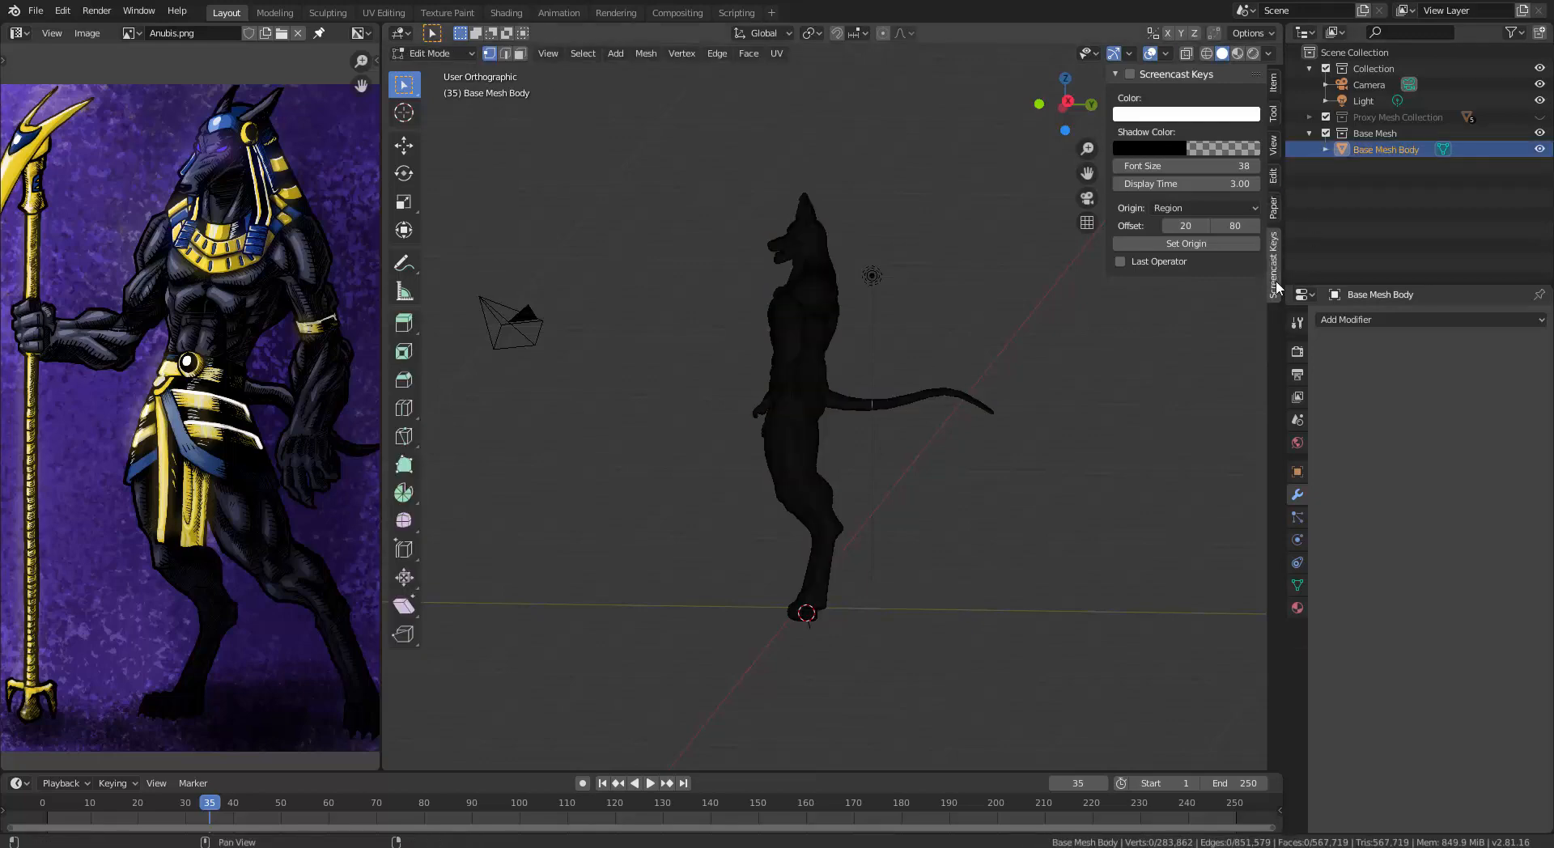
key(Tab)
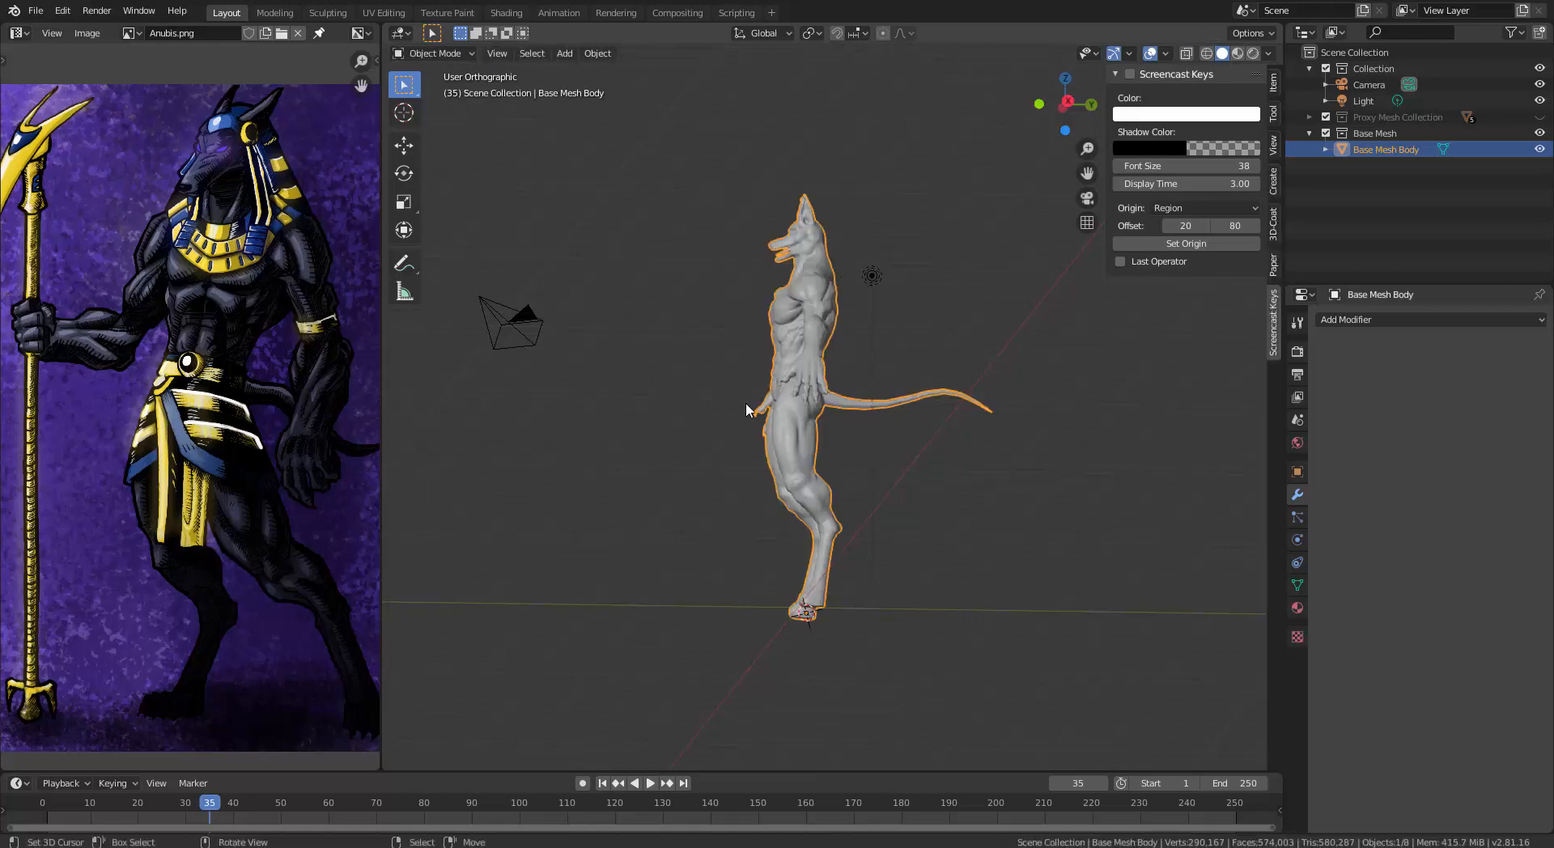
Add a cube mesh at the 3D cursor by the character's feet
middle_drag(745, 402, 853, 424)
scroll(853, 427, up, 4)
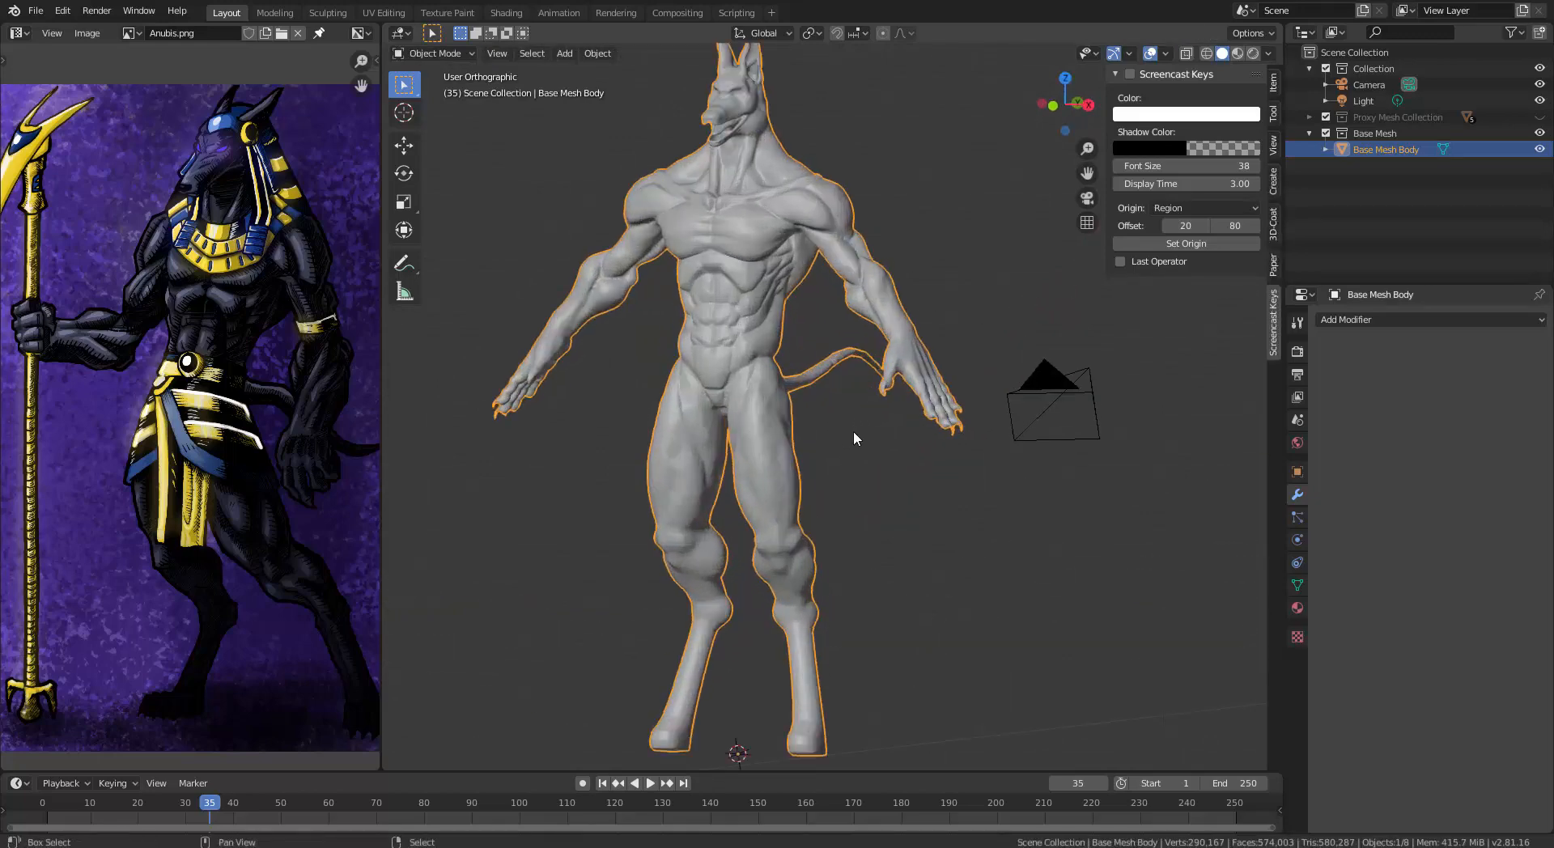
key(shift+a)
mouse_move(858, 435)
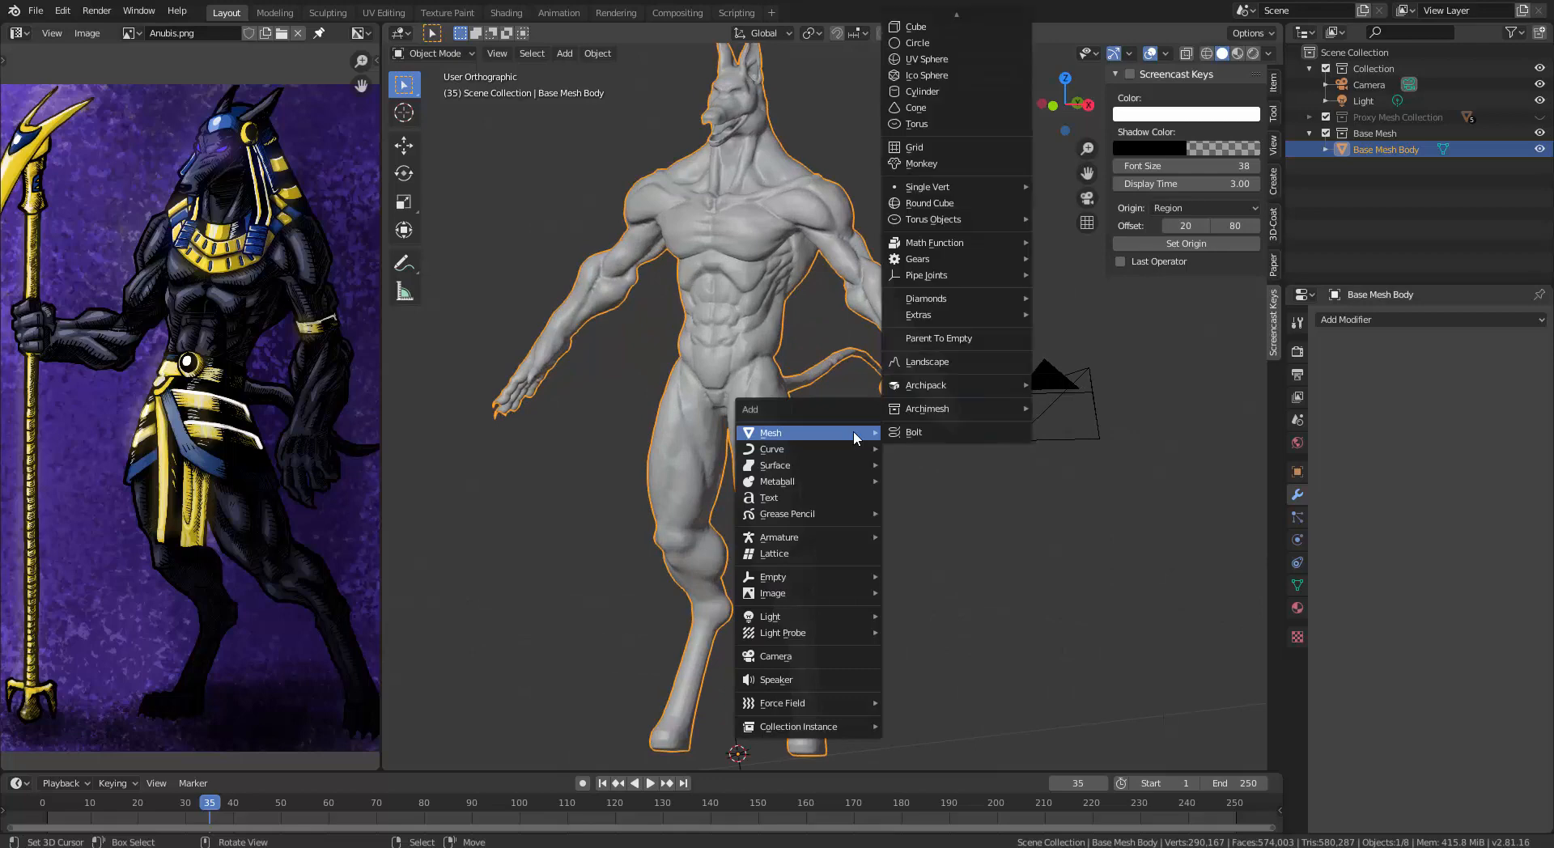
click(939, 27)
scroll(784, 567, down, 3)
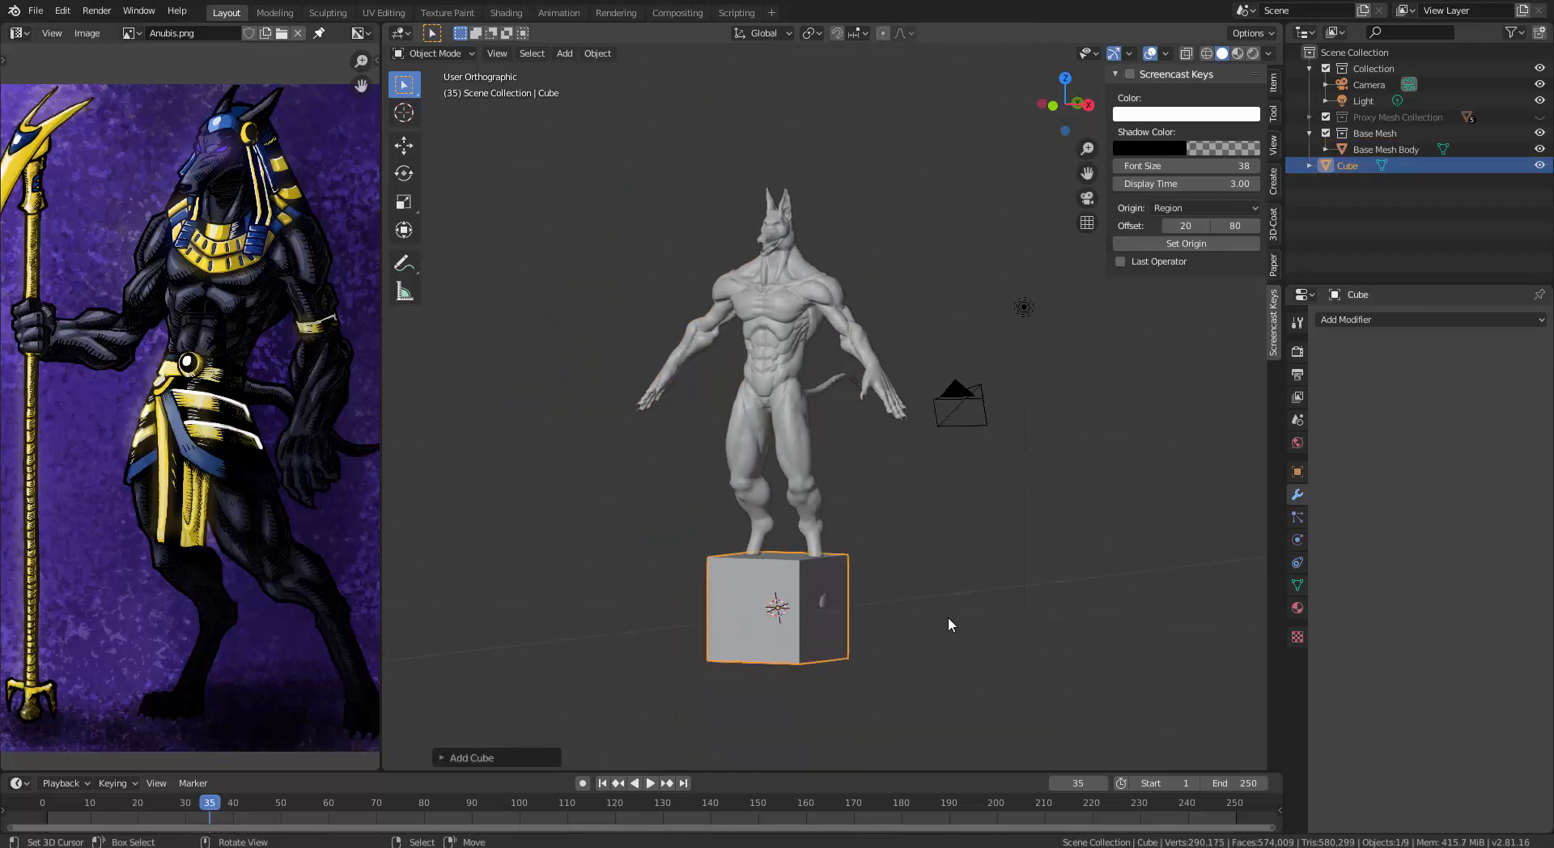
Scale the cube to about 0.14 along X and 0.37 along Y, and thin it slightly more along X
key(s)
key(x)
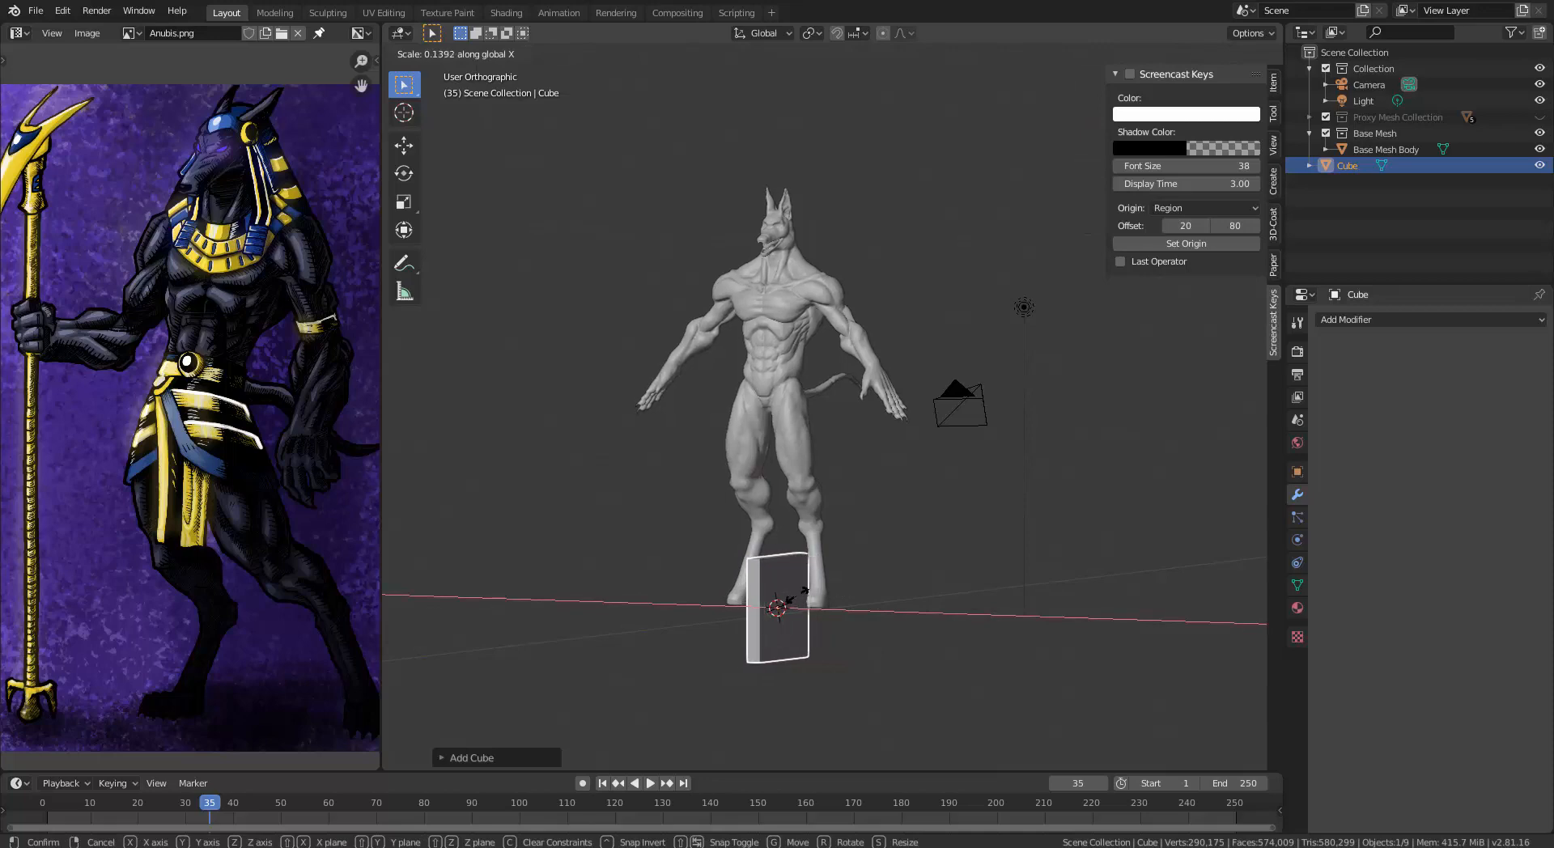
click(796, 598)
key(s)
key(y)
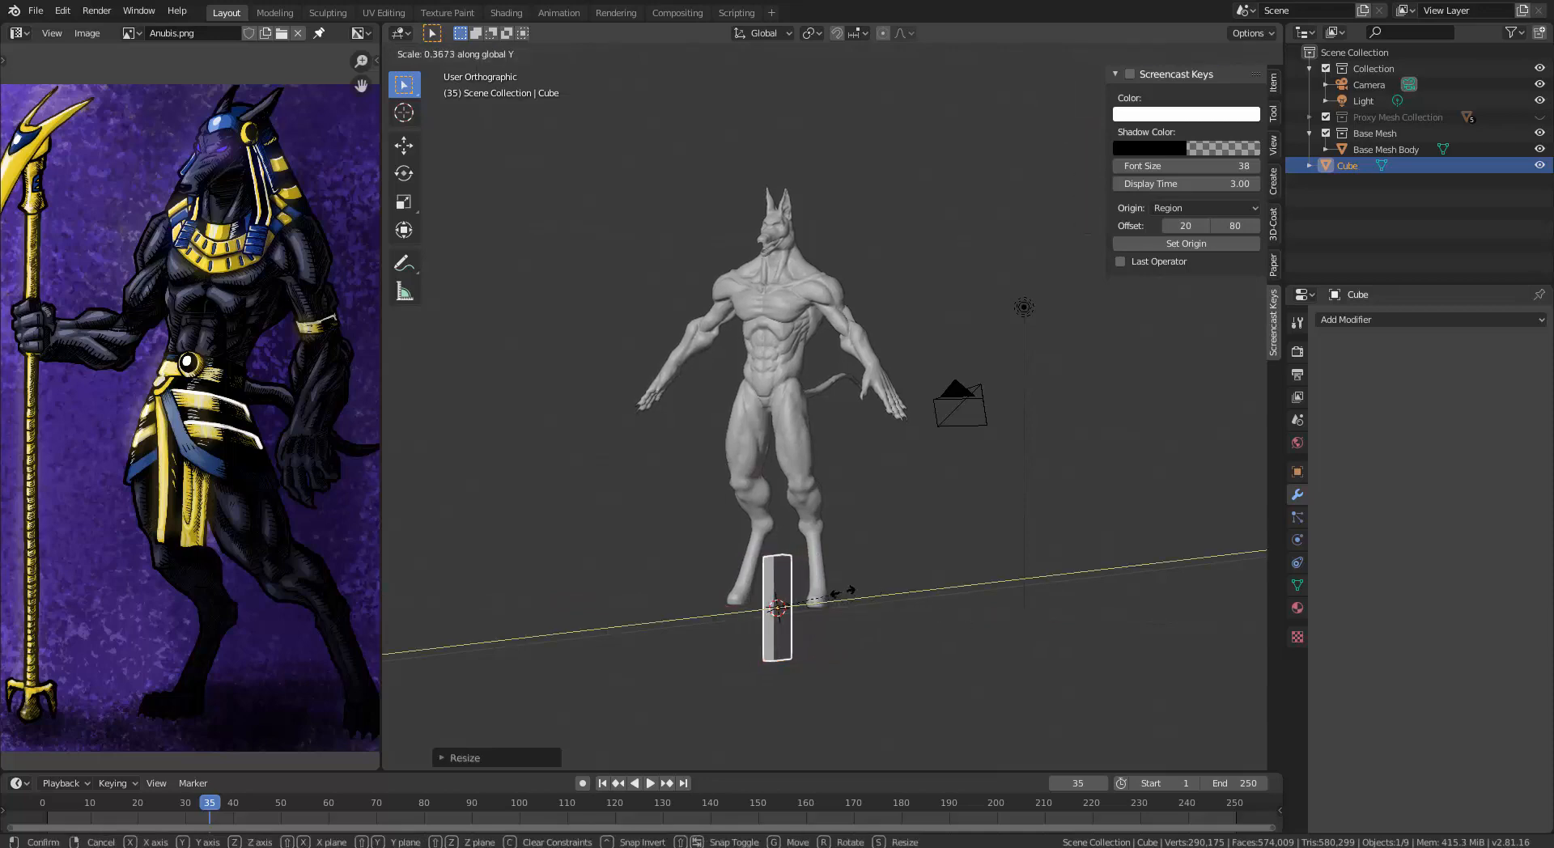
click(842, 596)
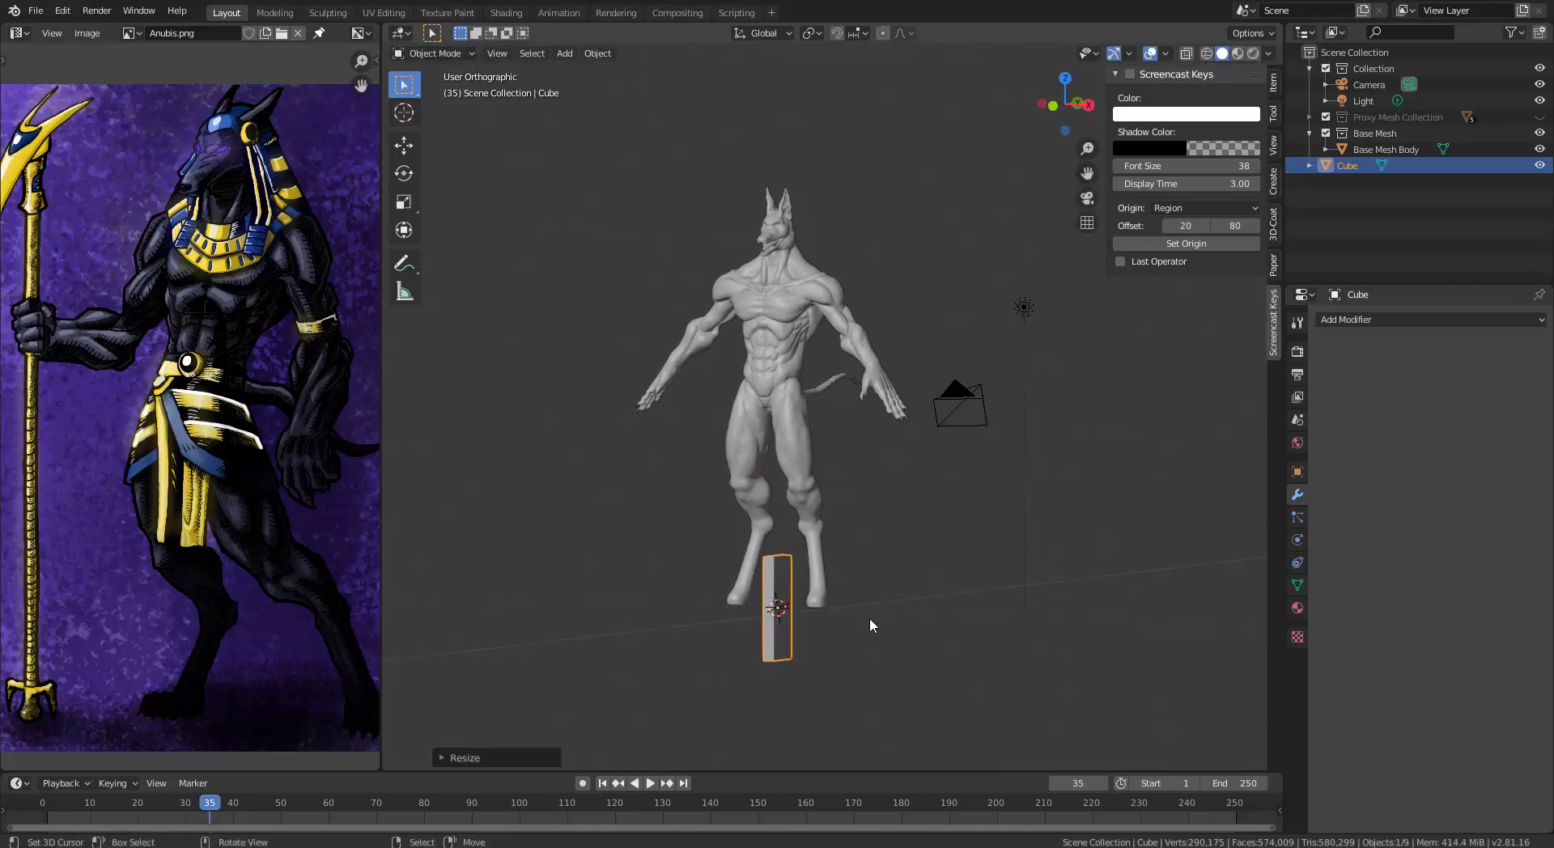
key(s)
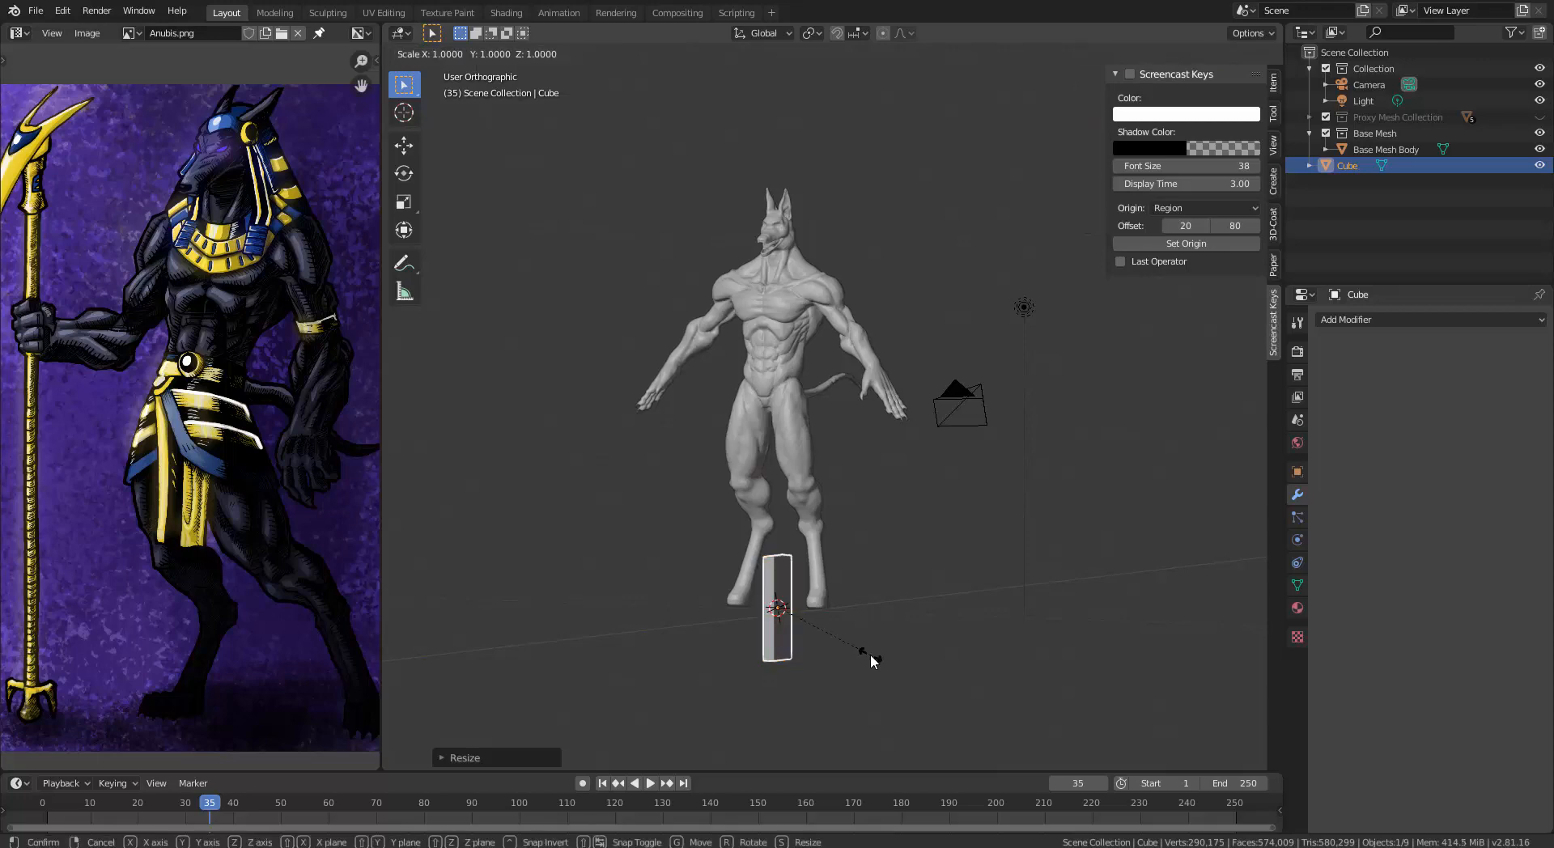
key(x)
click(845, 642)
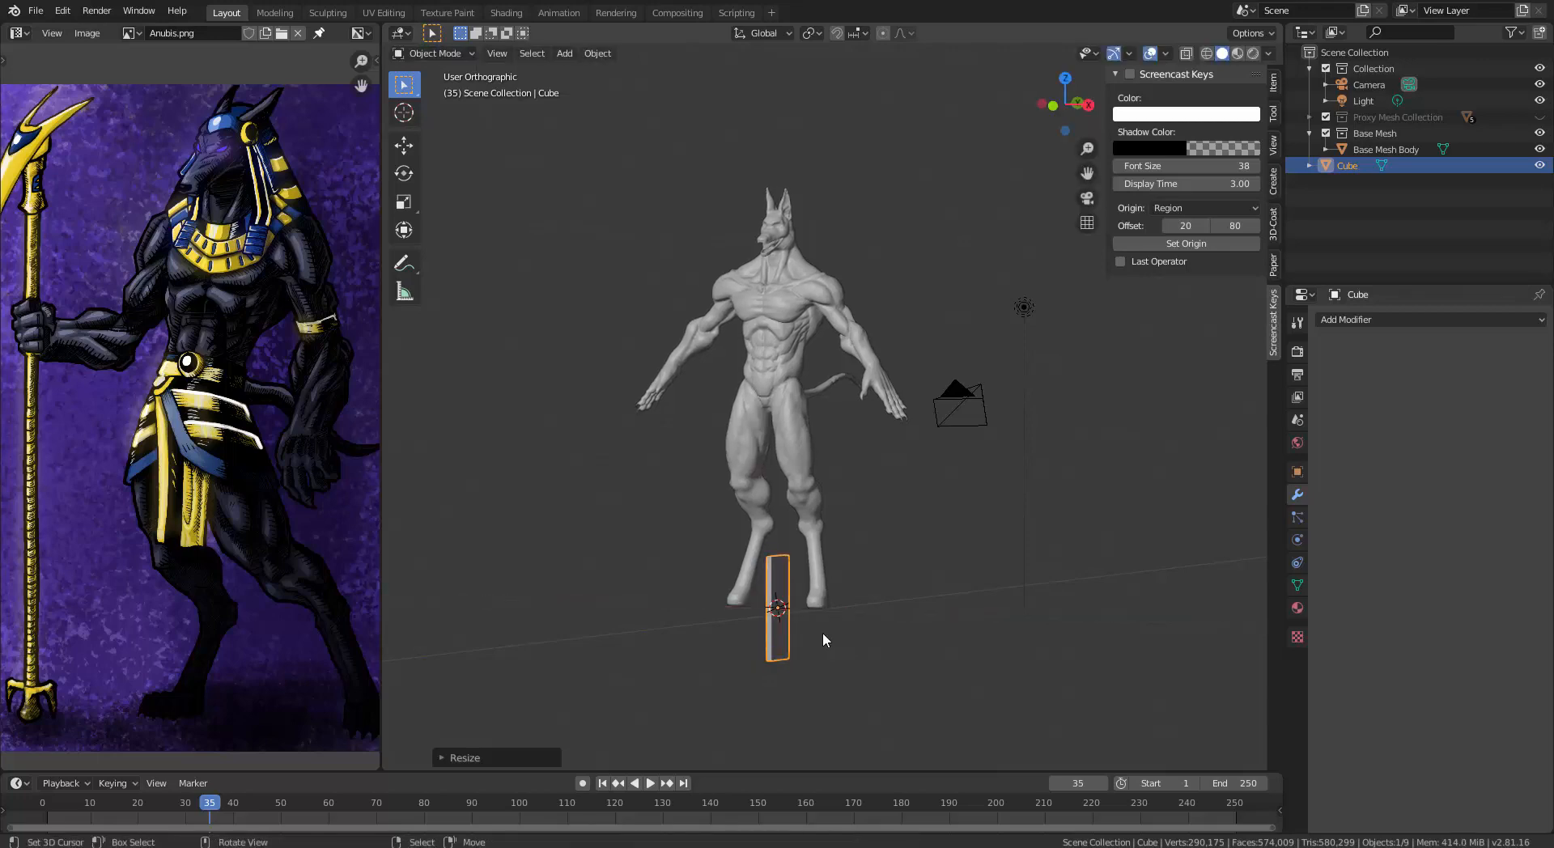
Move the slab sideways along X and up along Z to the character's hand
key(g)
key(x)
click(940, 641)
key(g)
key(z)
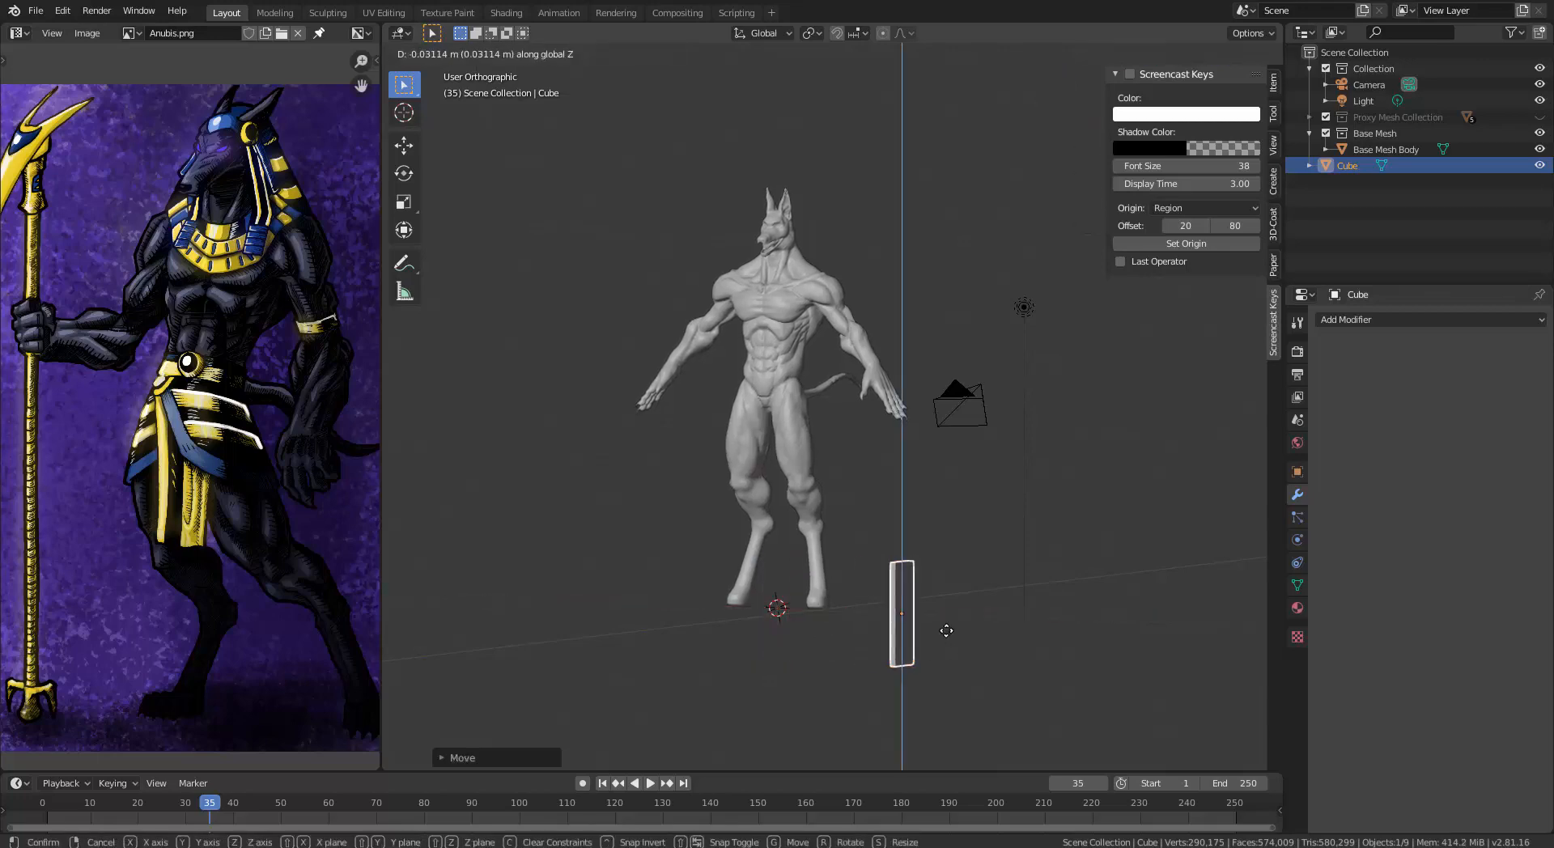
click(981, 429)
key(KP_Decimal)
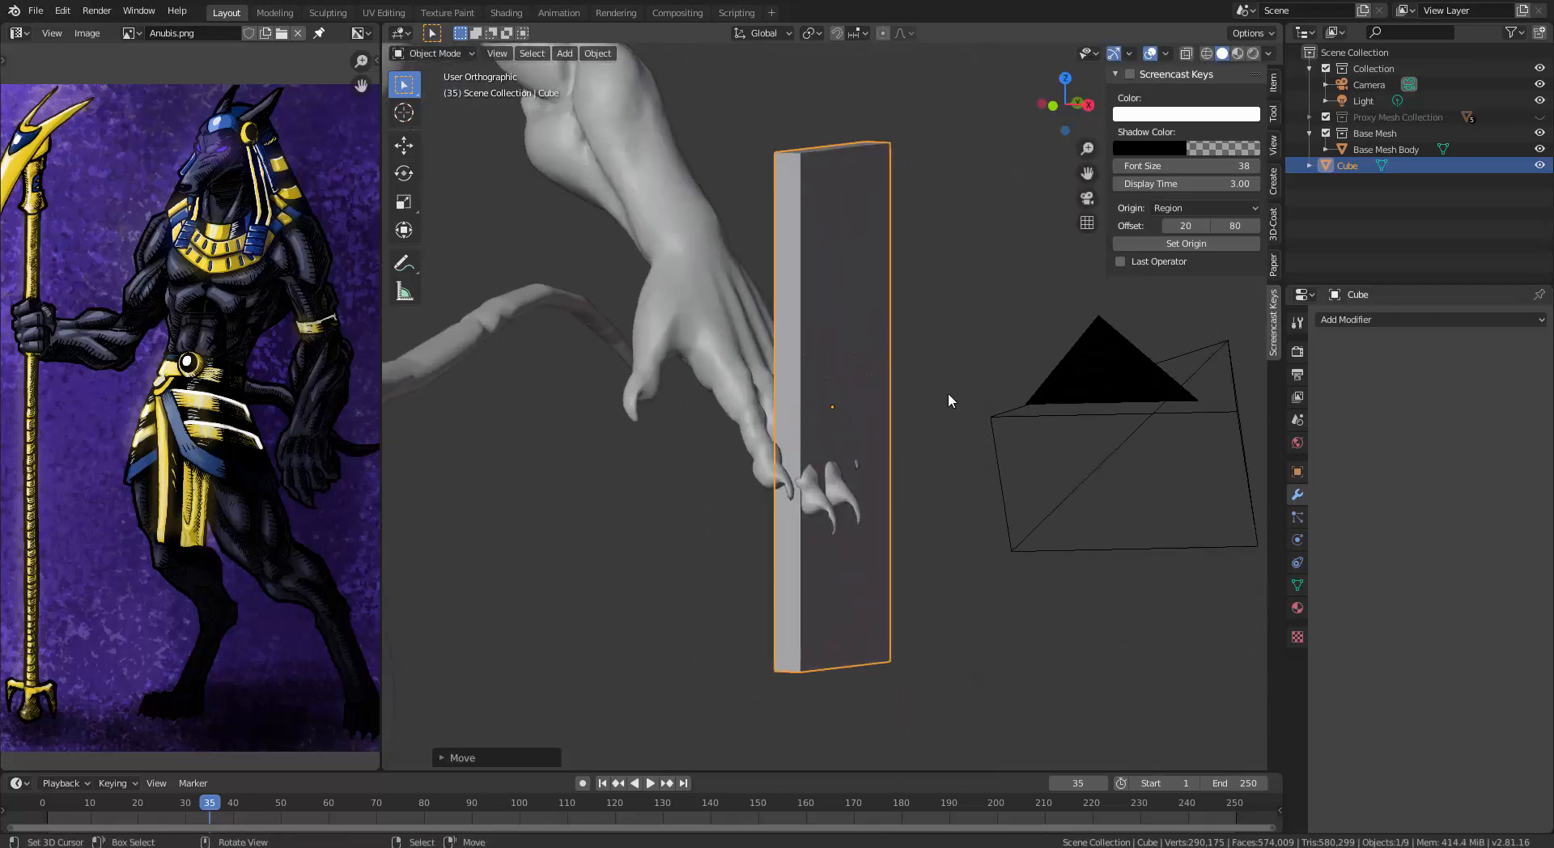
Select only the slab and rotate it 90 degrees around the Z axis
shift+click(817, 522)
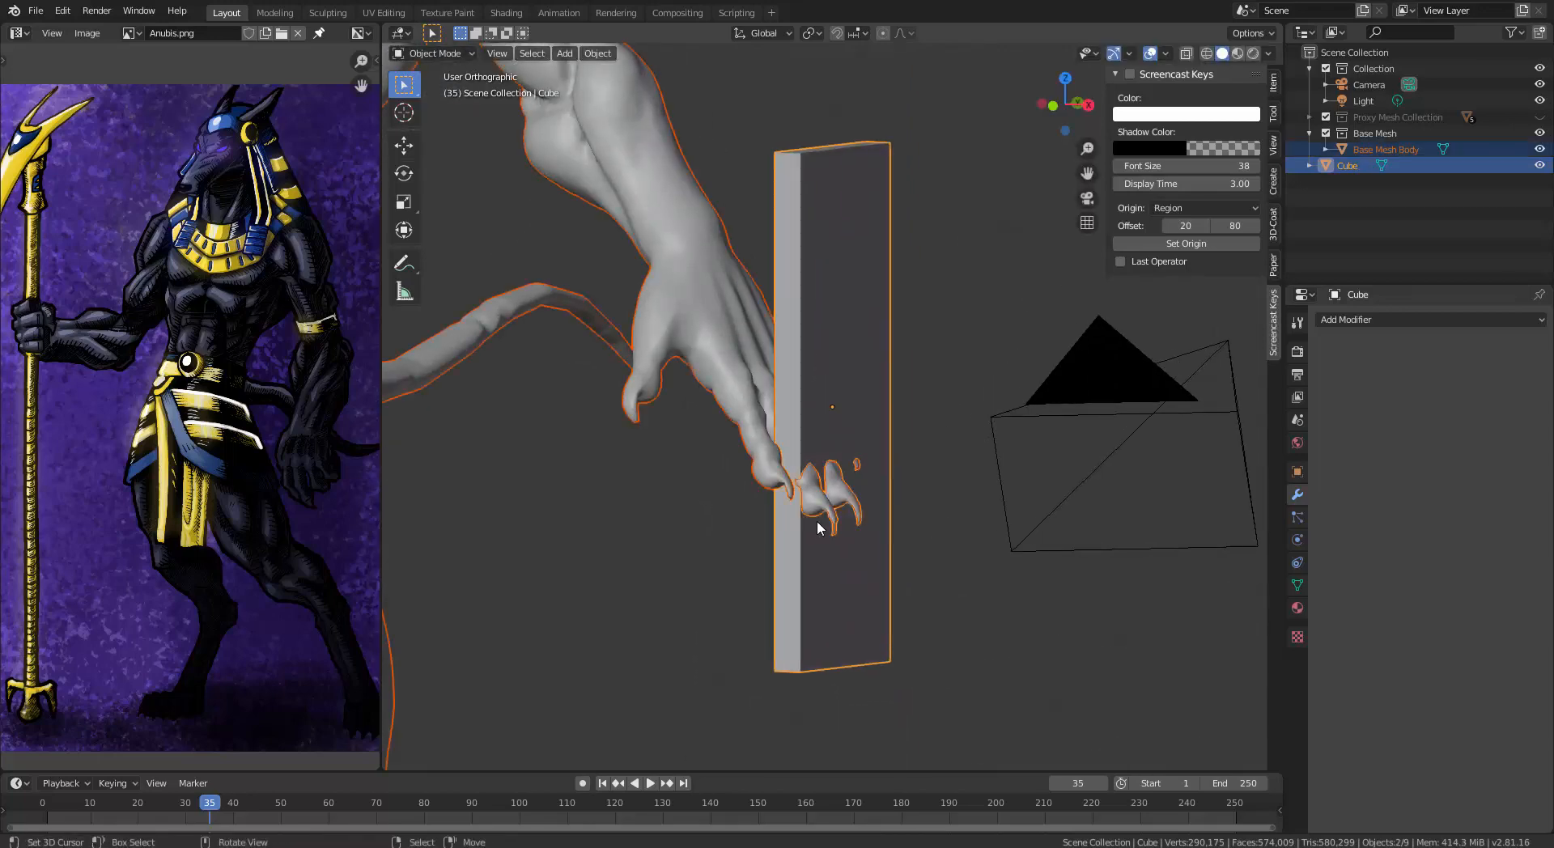
click(887, 374)
middle_drag(972, 314, 882, 443)
text(rz)
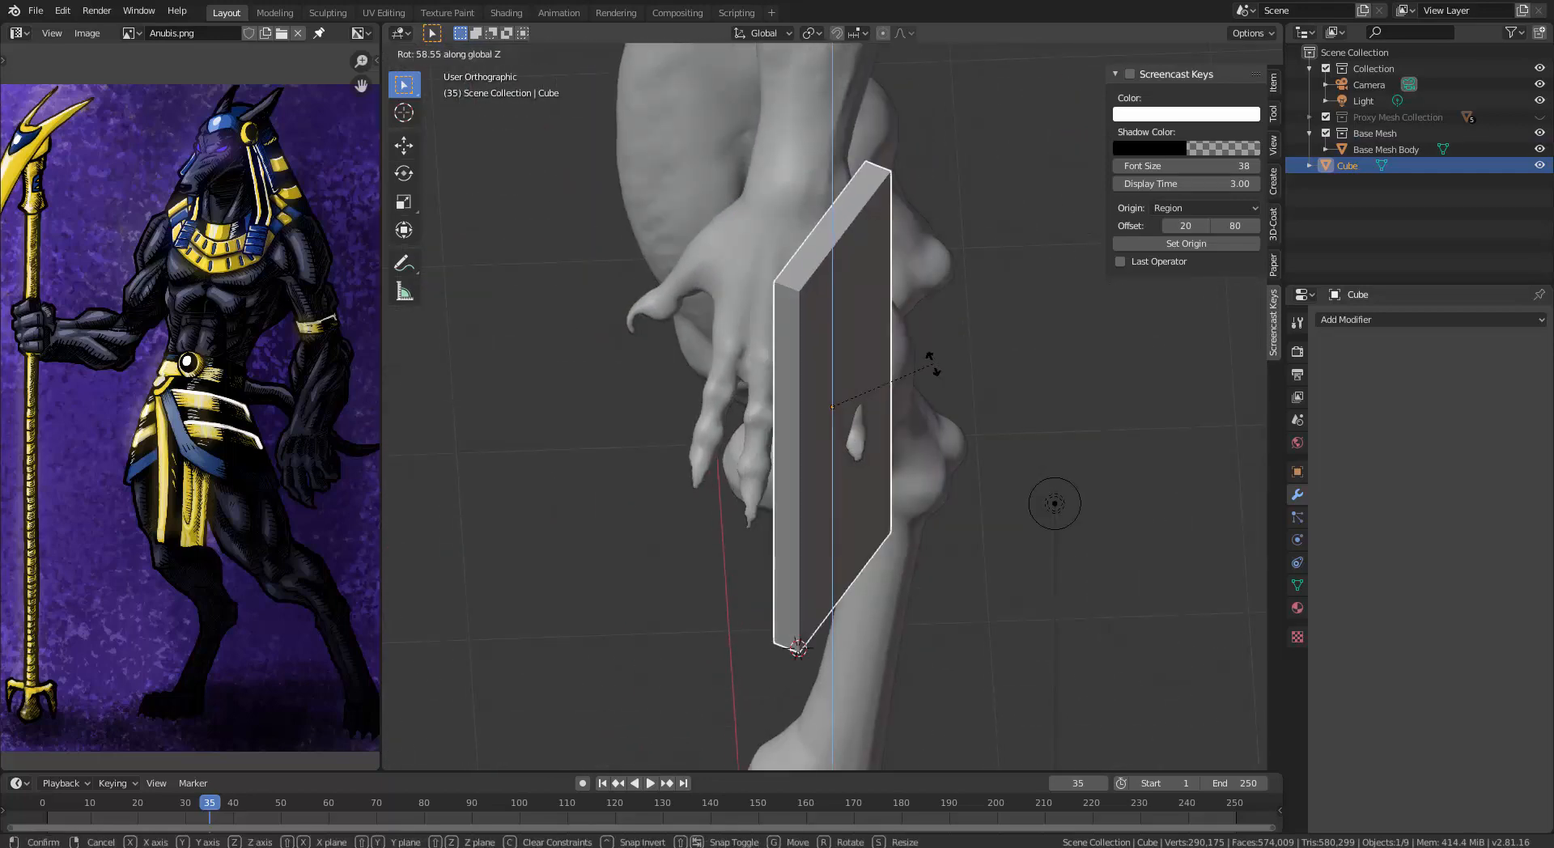
text(90)
key(Return)
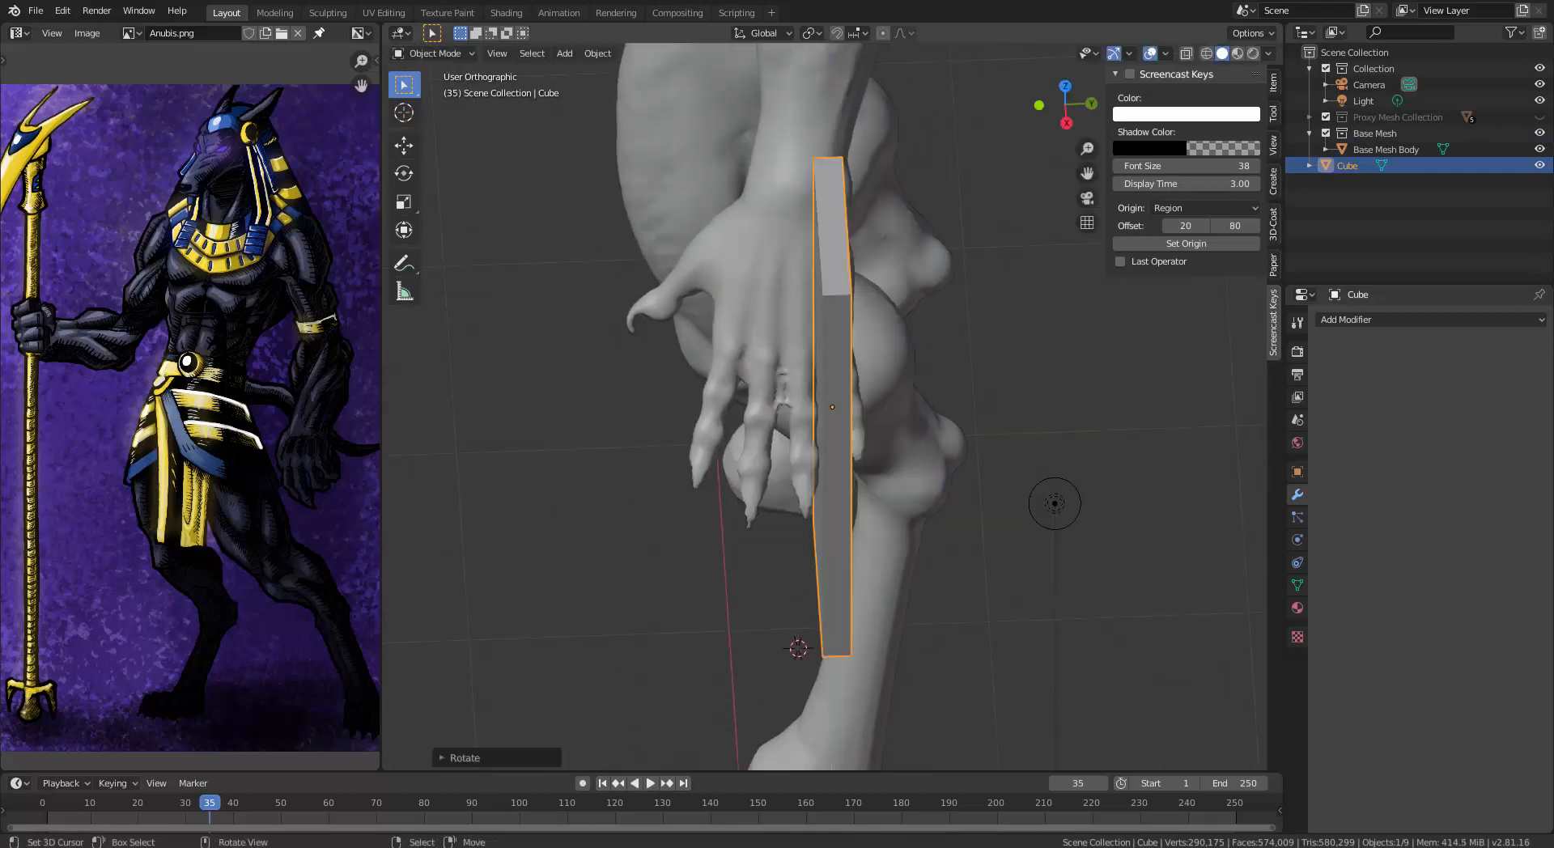
middle_drag(855, 355, 936, 378)
key(KP_7)
scroll(925, 491, up, 1)
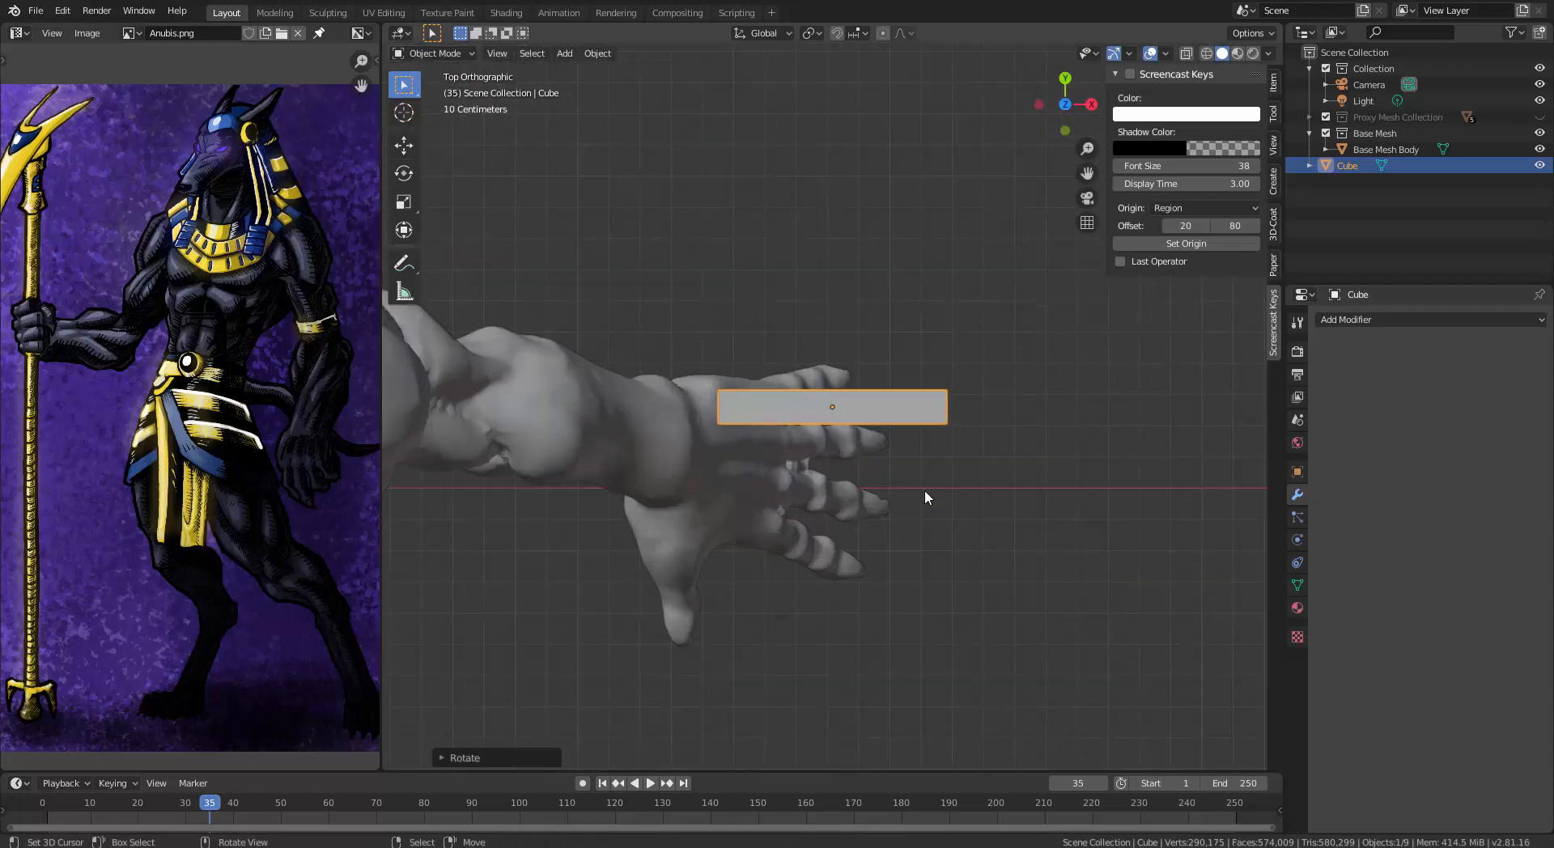
key(r)
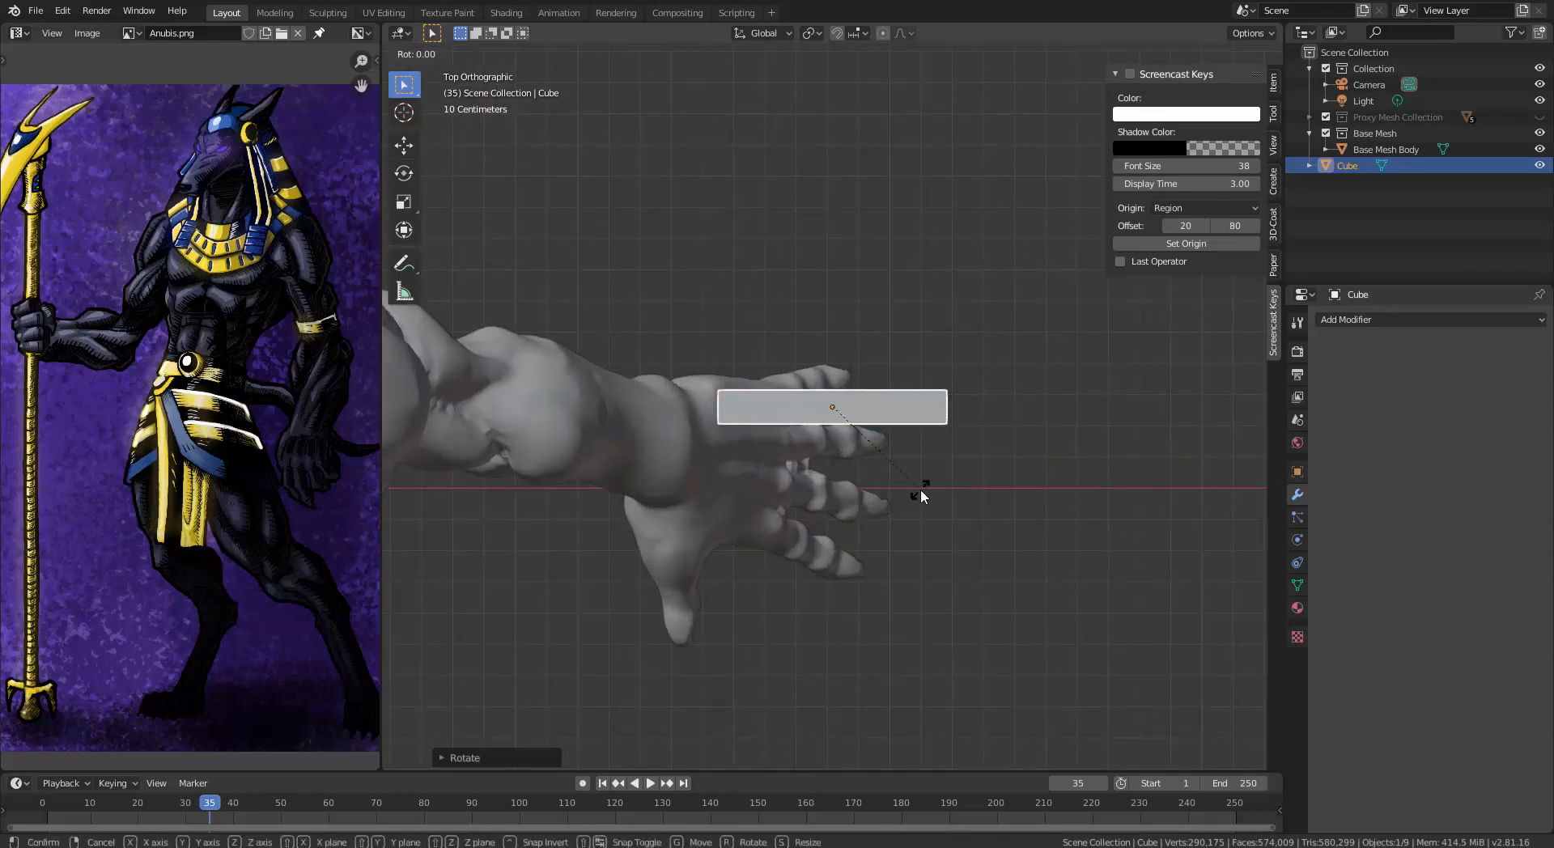
key(Escape)
Rotate the slab around the global Y axis in the front view so it lies across the slope of the fingers
key(KP_1)
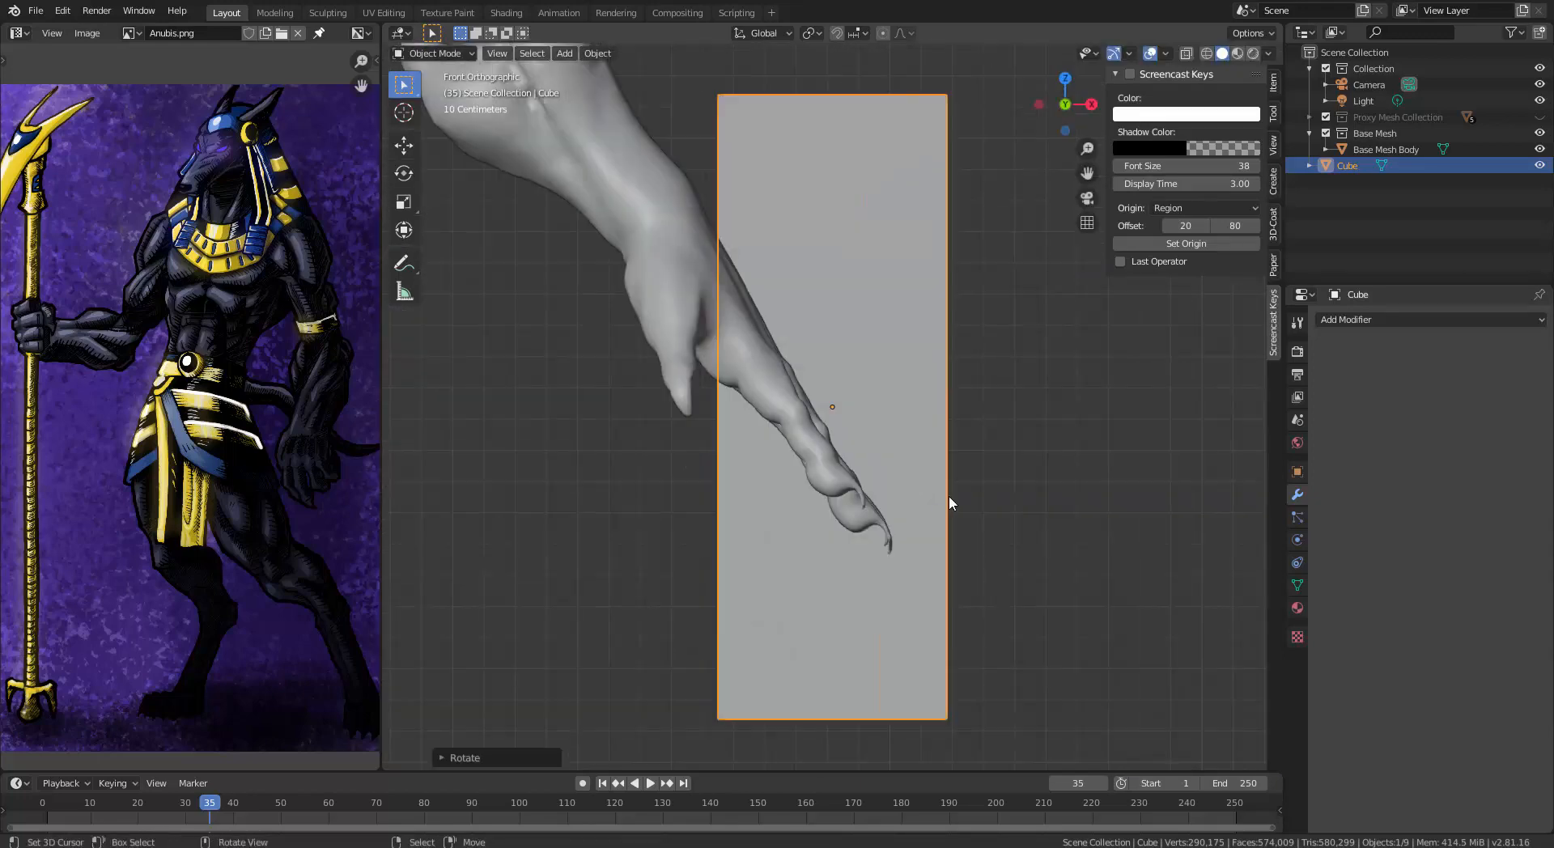
key(r)
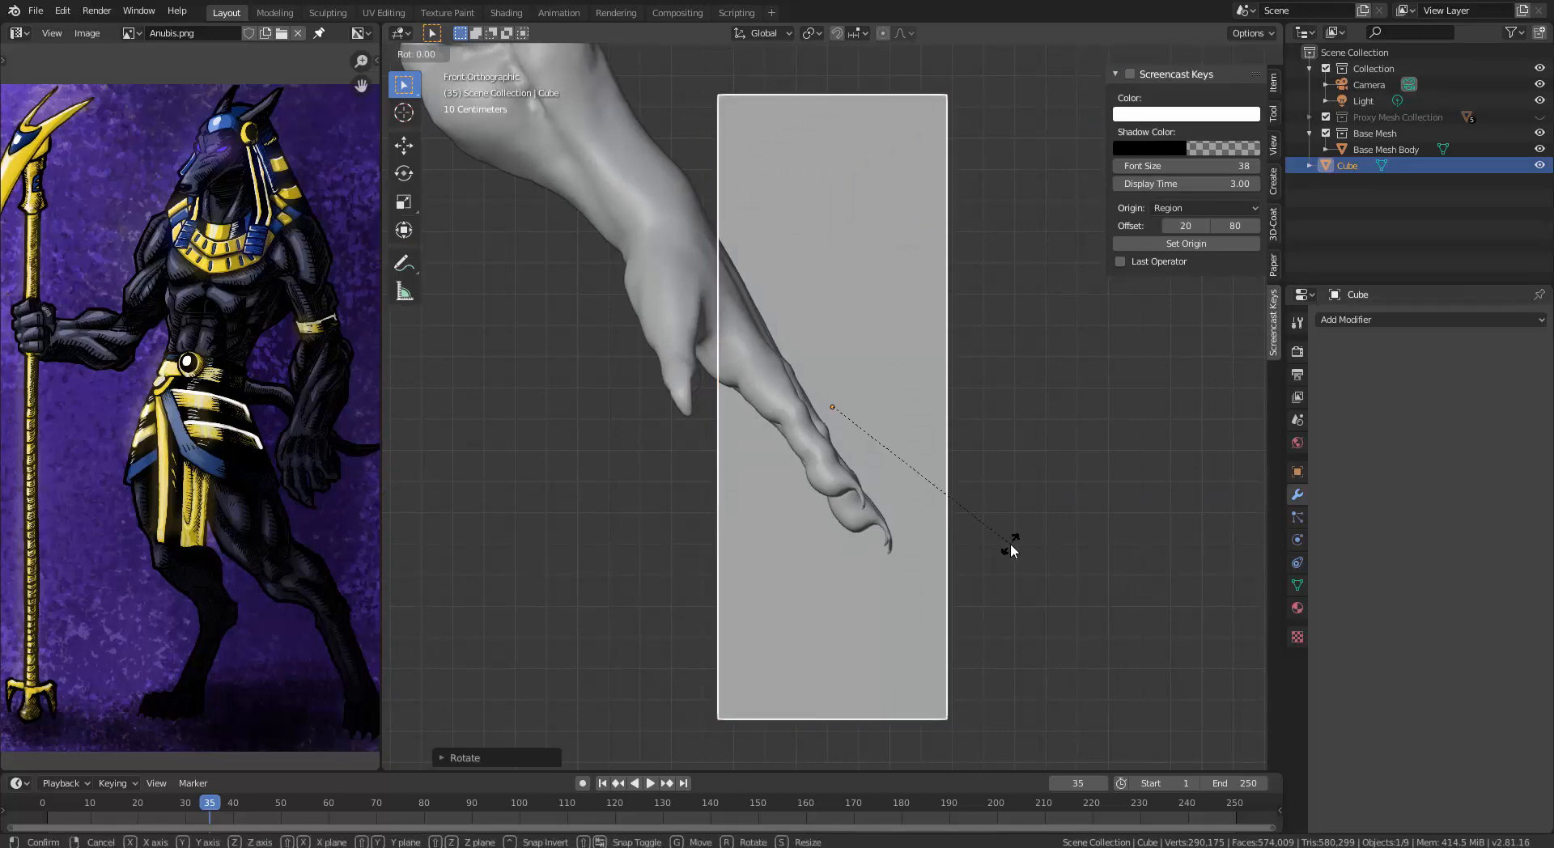
key(x)
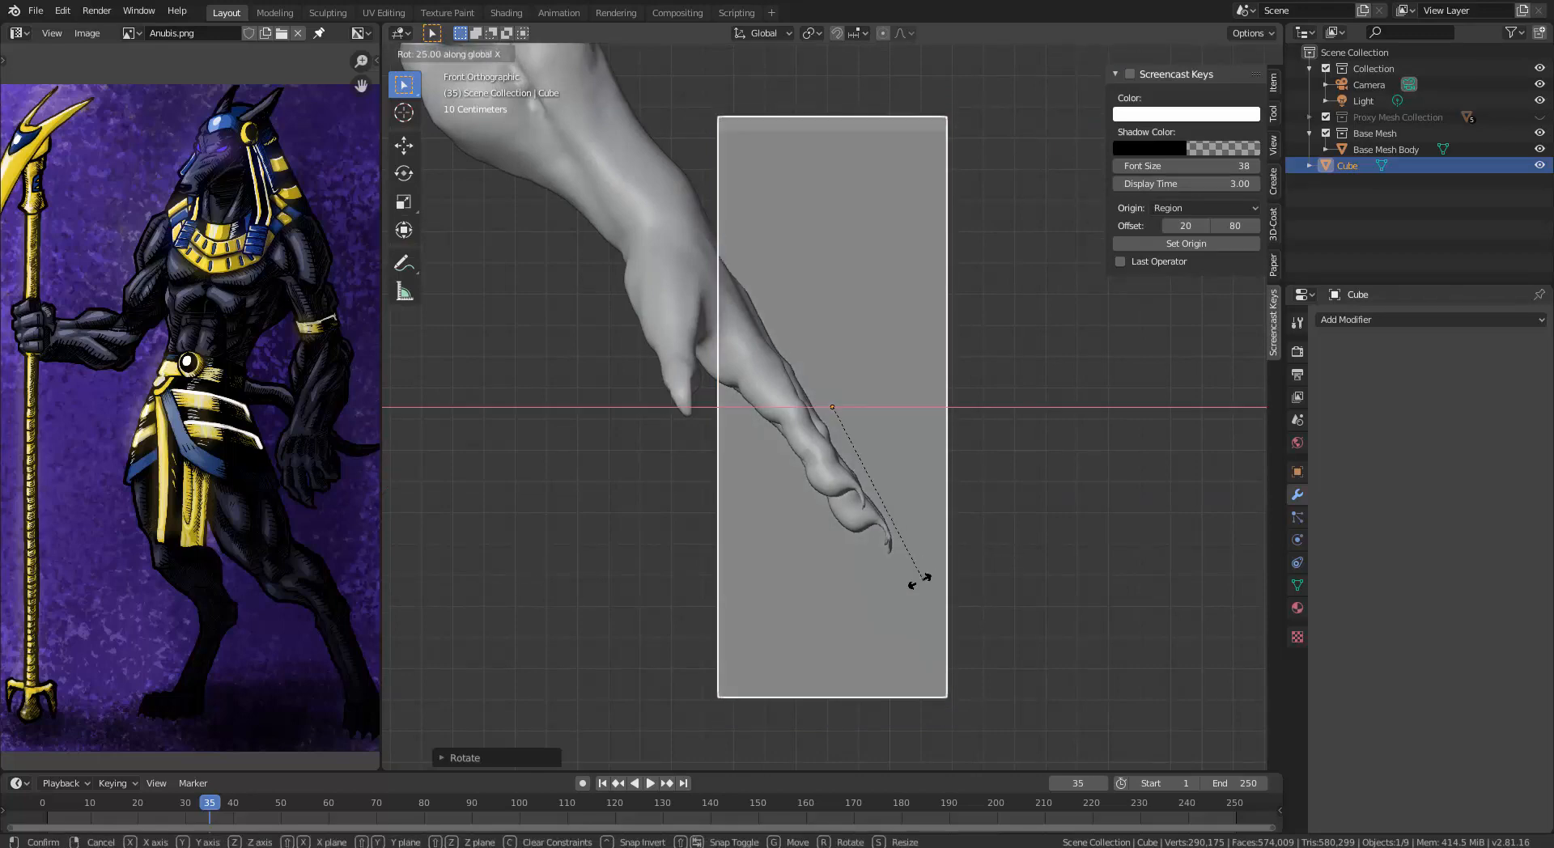
key(y)
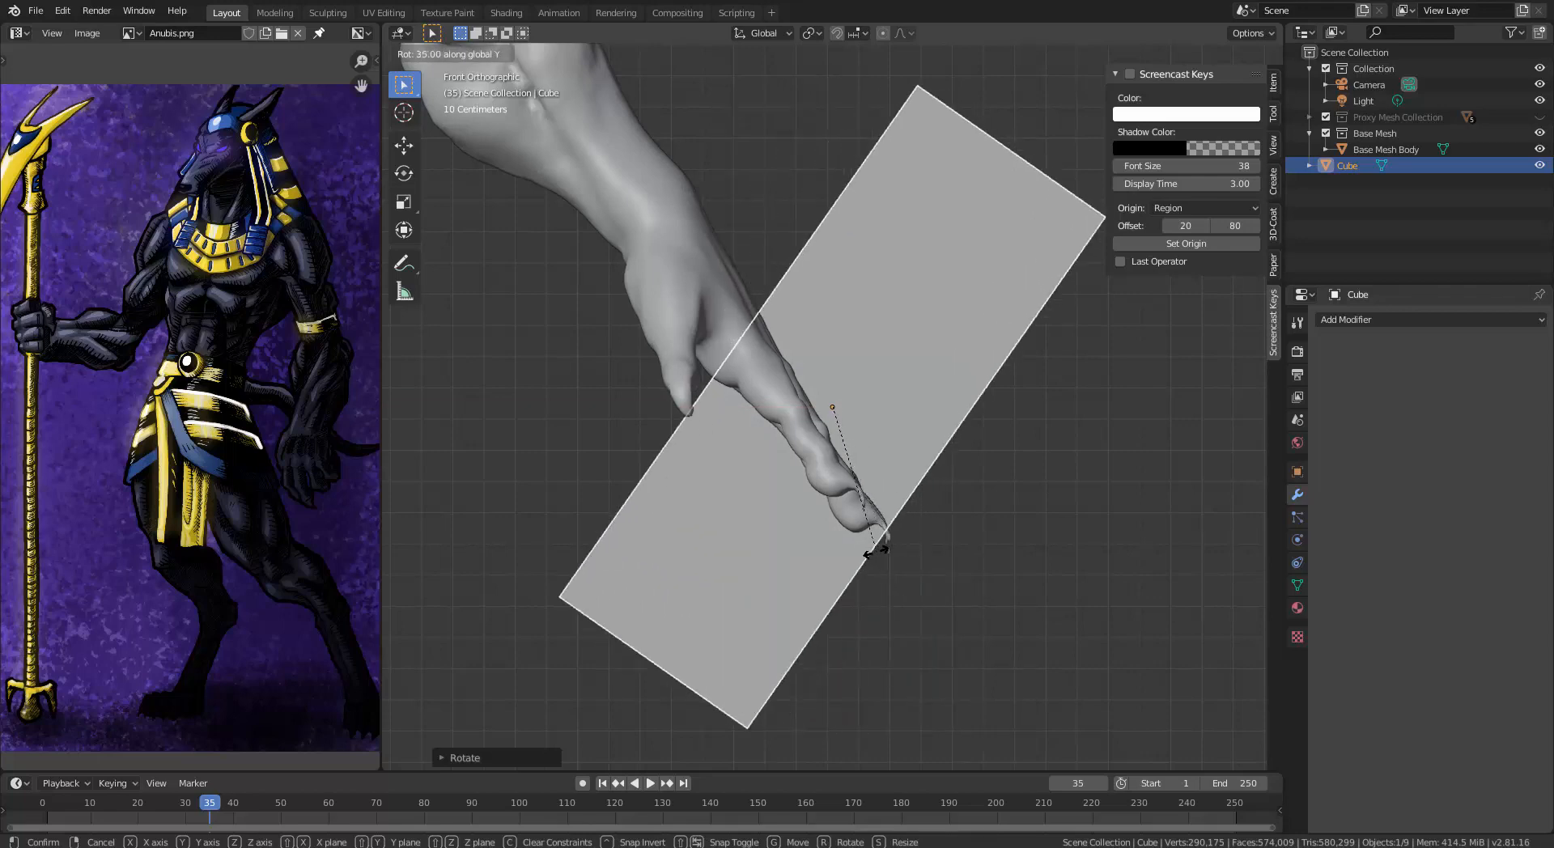
click(849, 551)
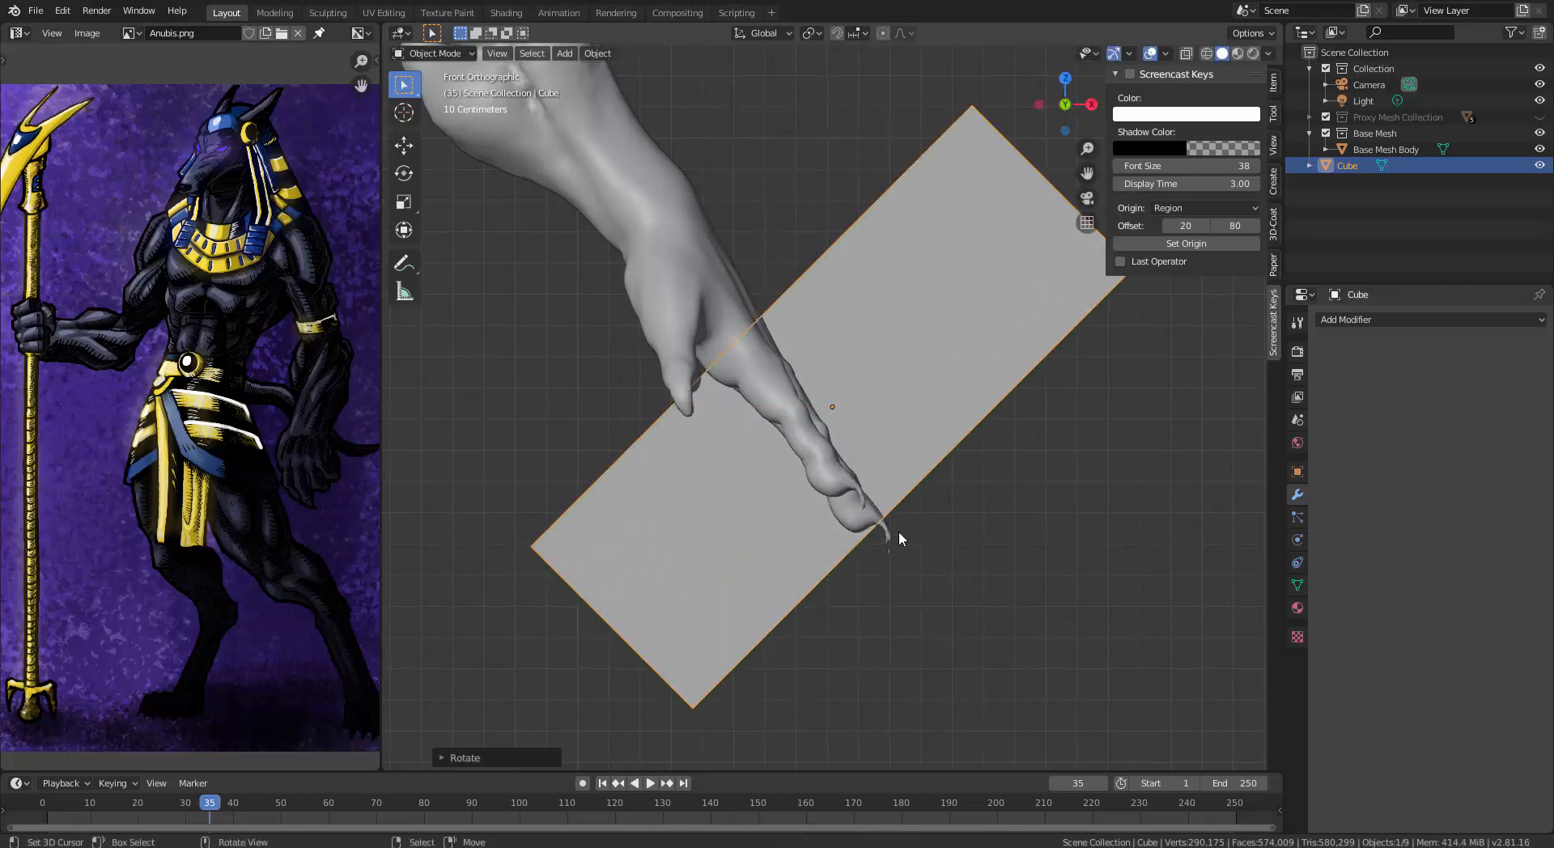
Move the slab along Y to the middle and ring fingers and scale it down uniformly to about 0.35
middle_drag(859, 527, 852, 573)
key(g)
key(y)
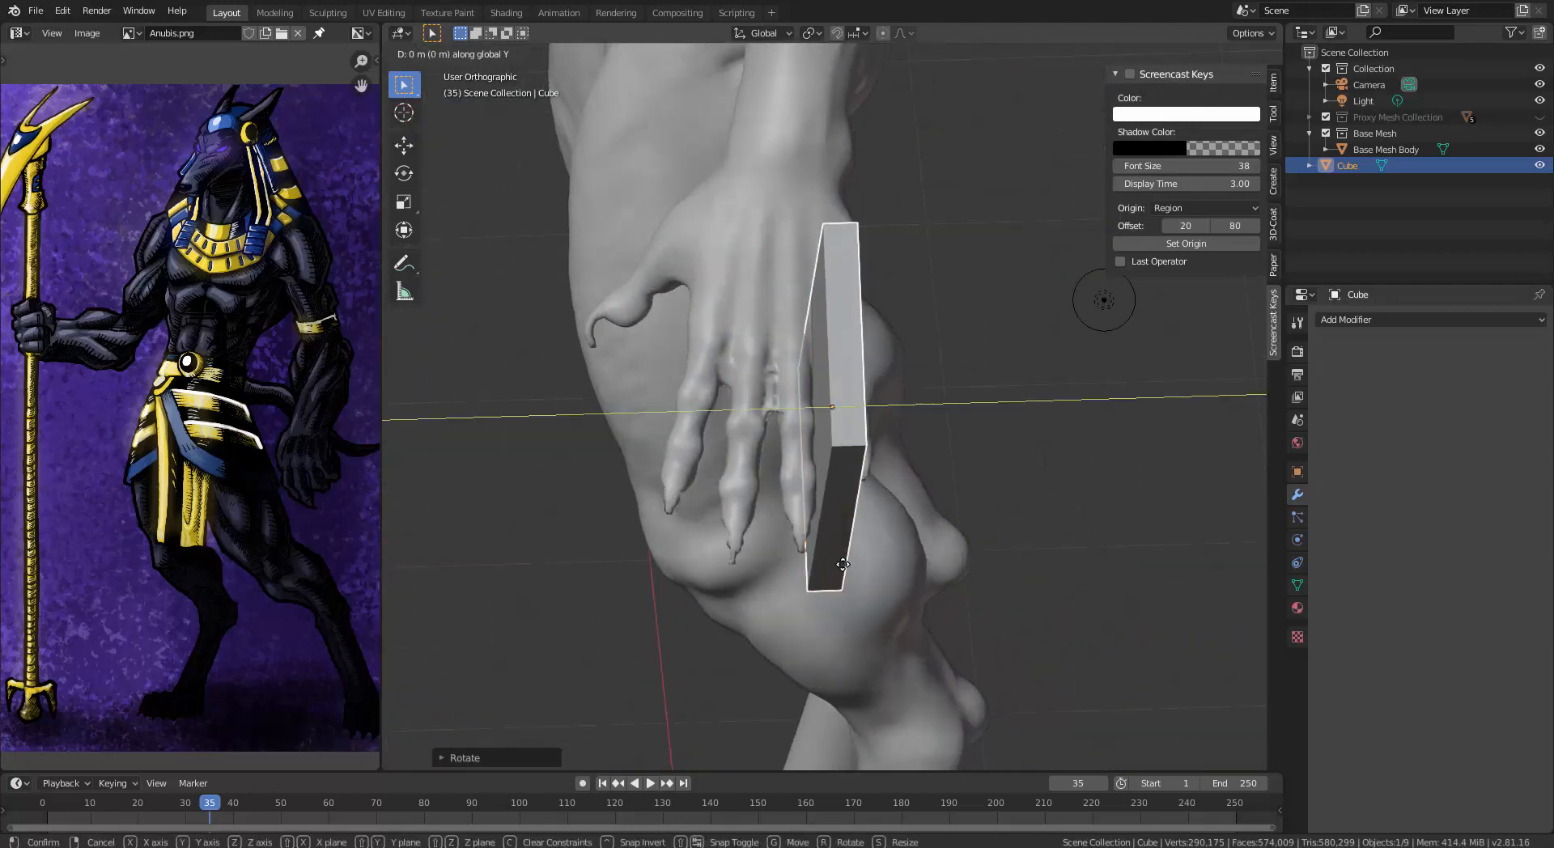
click(807, 562)
key(s)
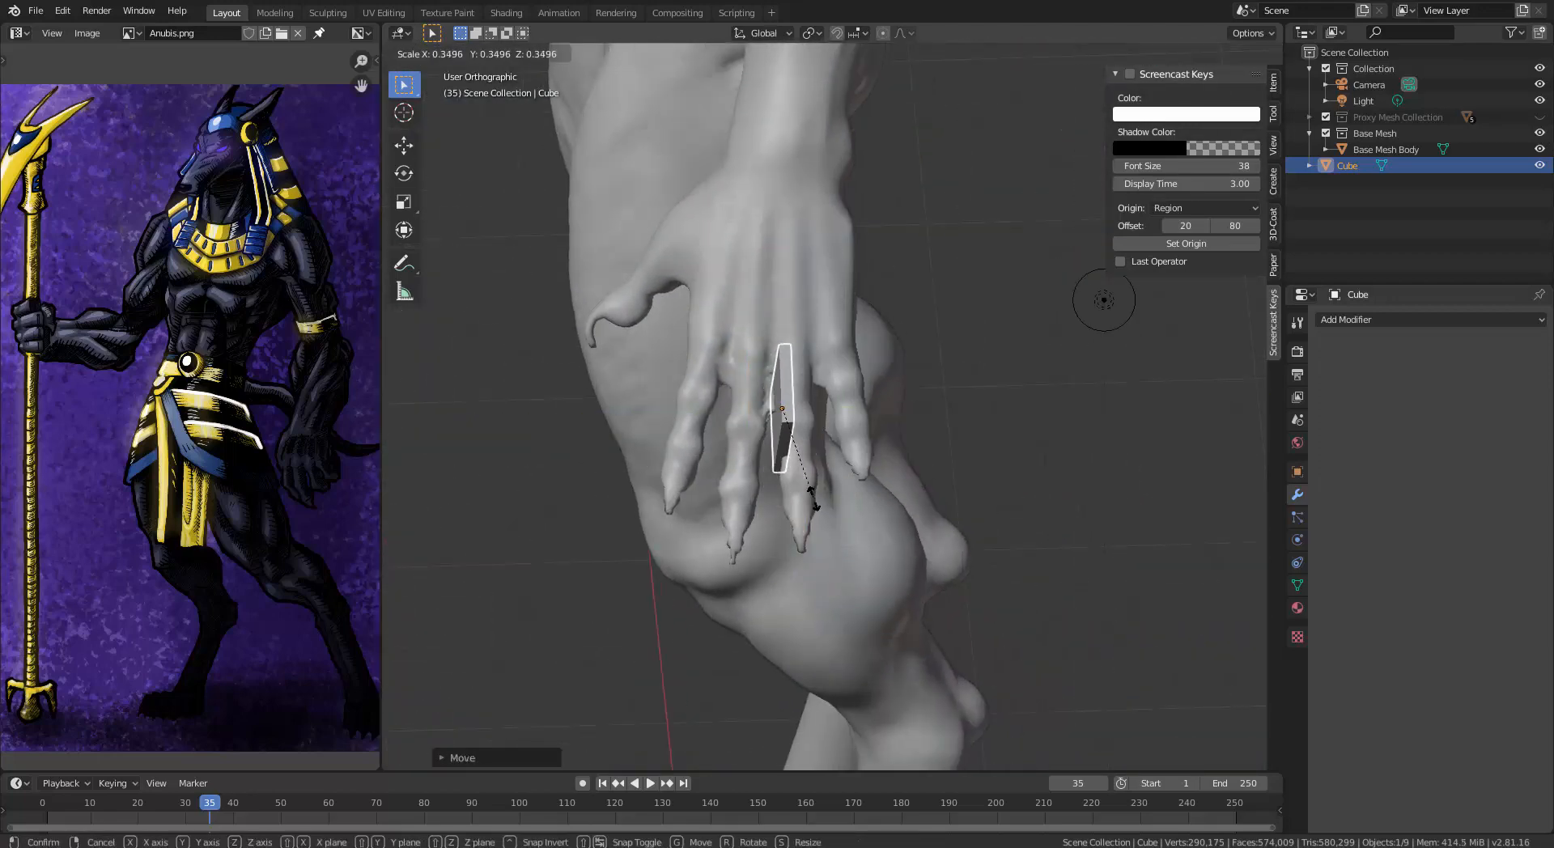
click(805, 550)
Widen the block slightly along Y and shift it about -0.033 m along Y into the gap between the middle and ring fingers
scroll(814, 558, up, 3)
middle_drag(769, 462, 1208, 574)
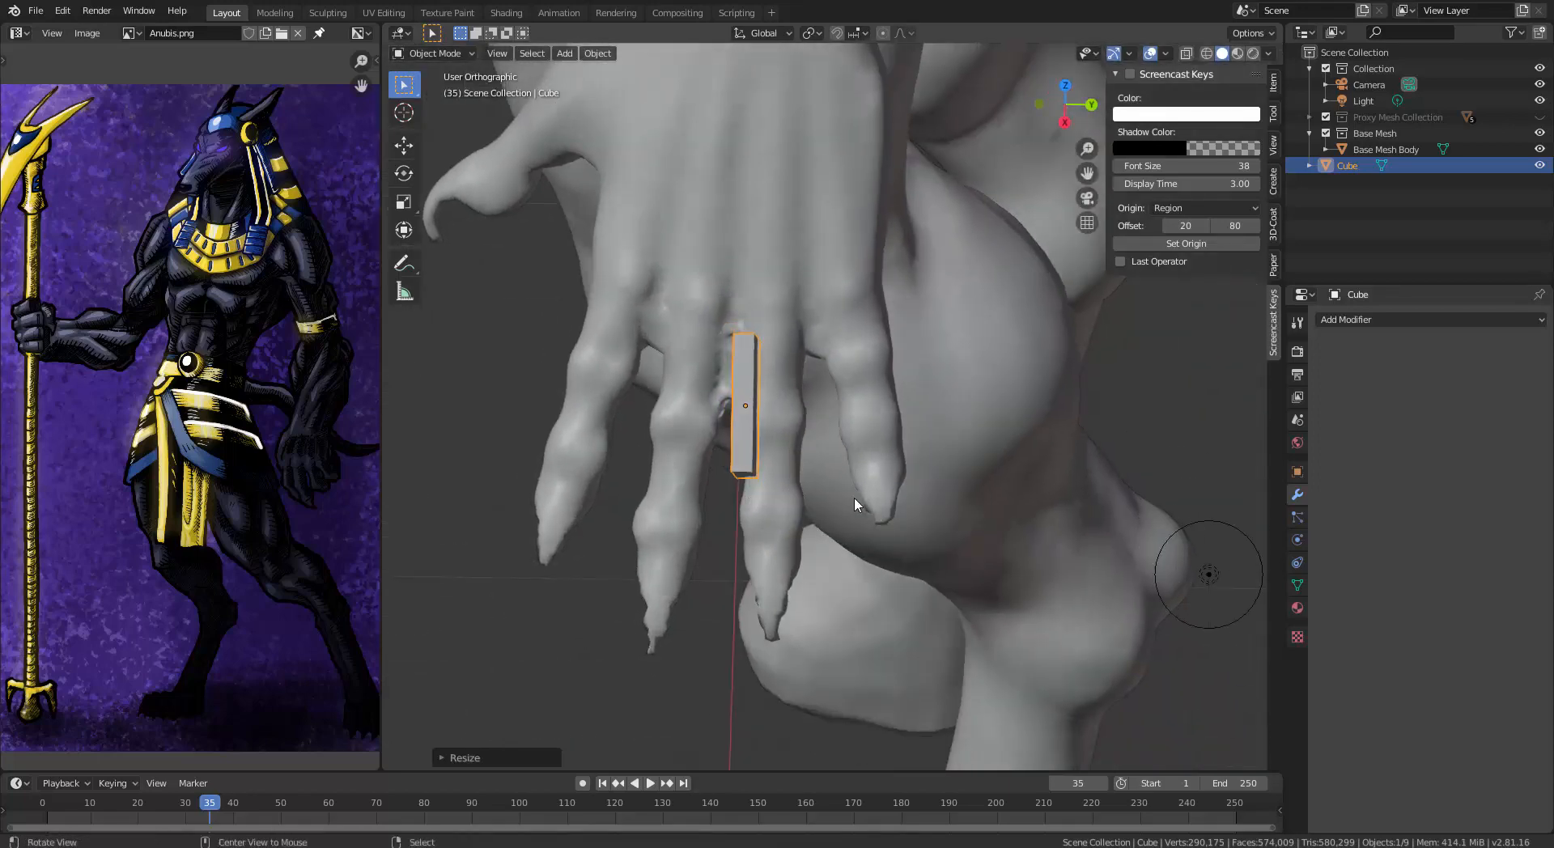
shift+middle_drag(793, 484, 879, 496)
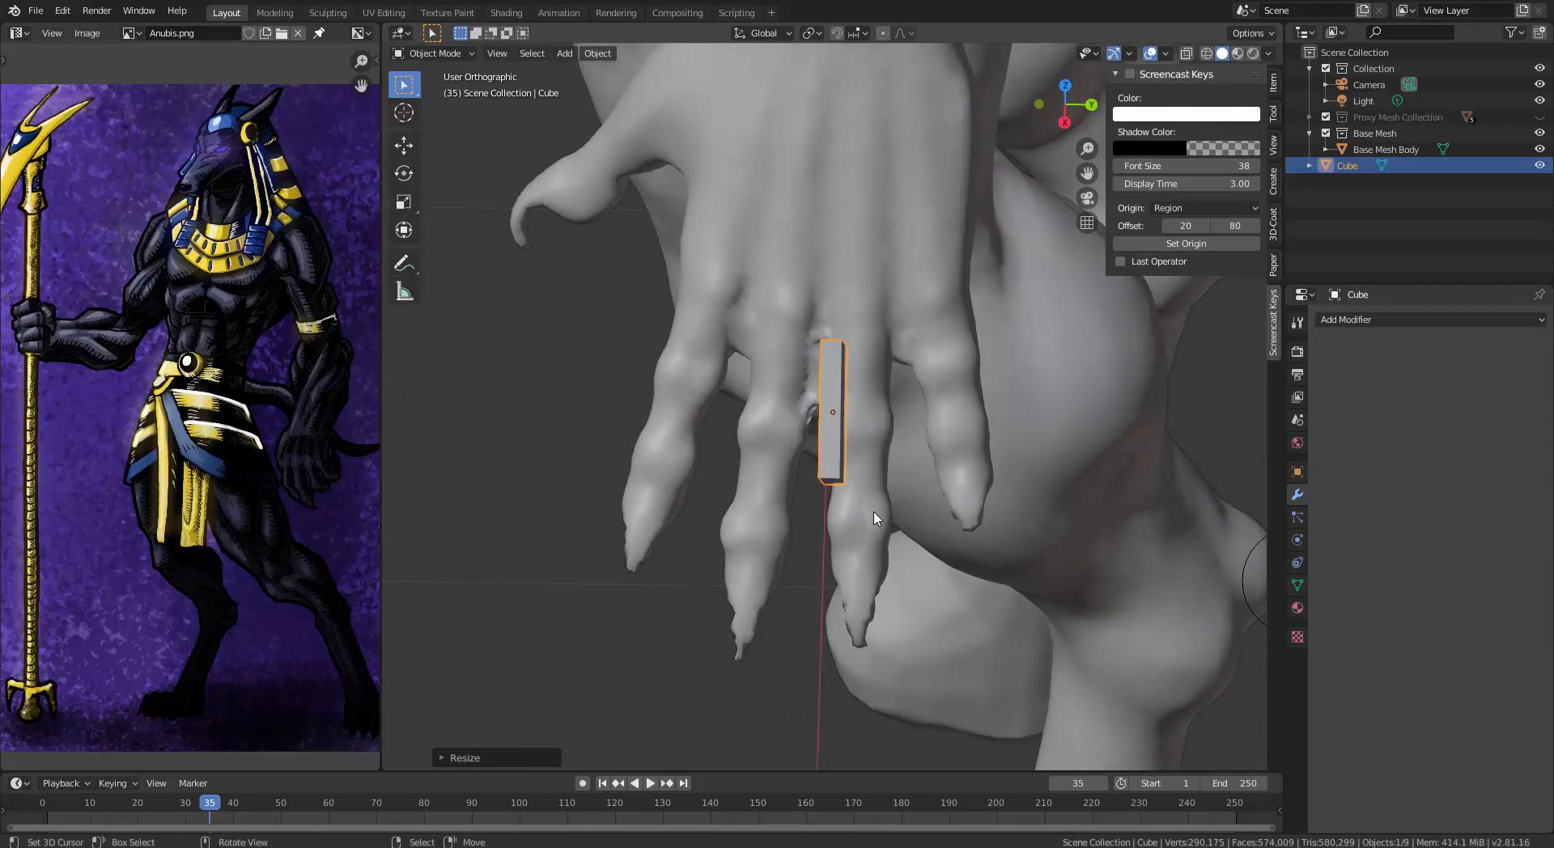
key(s)
key(x)
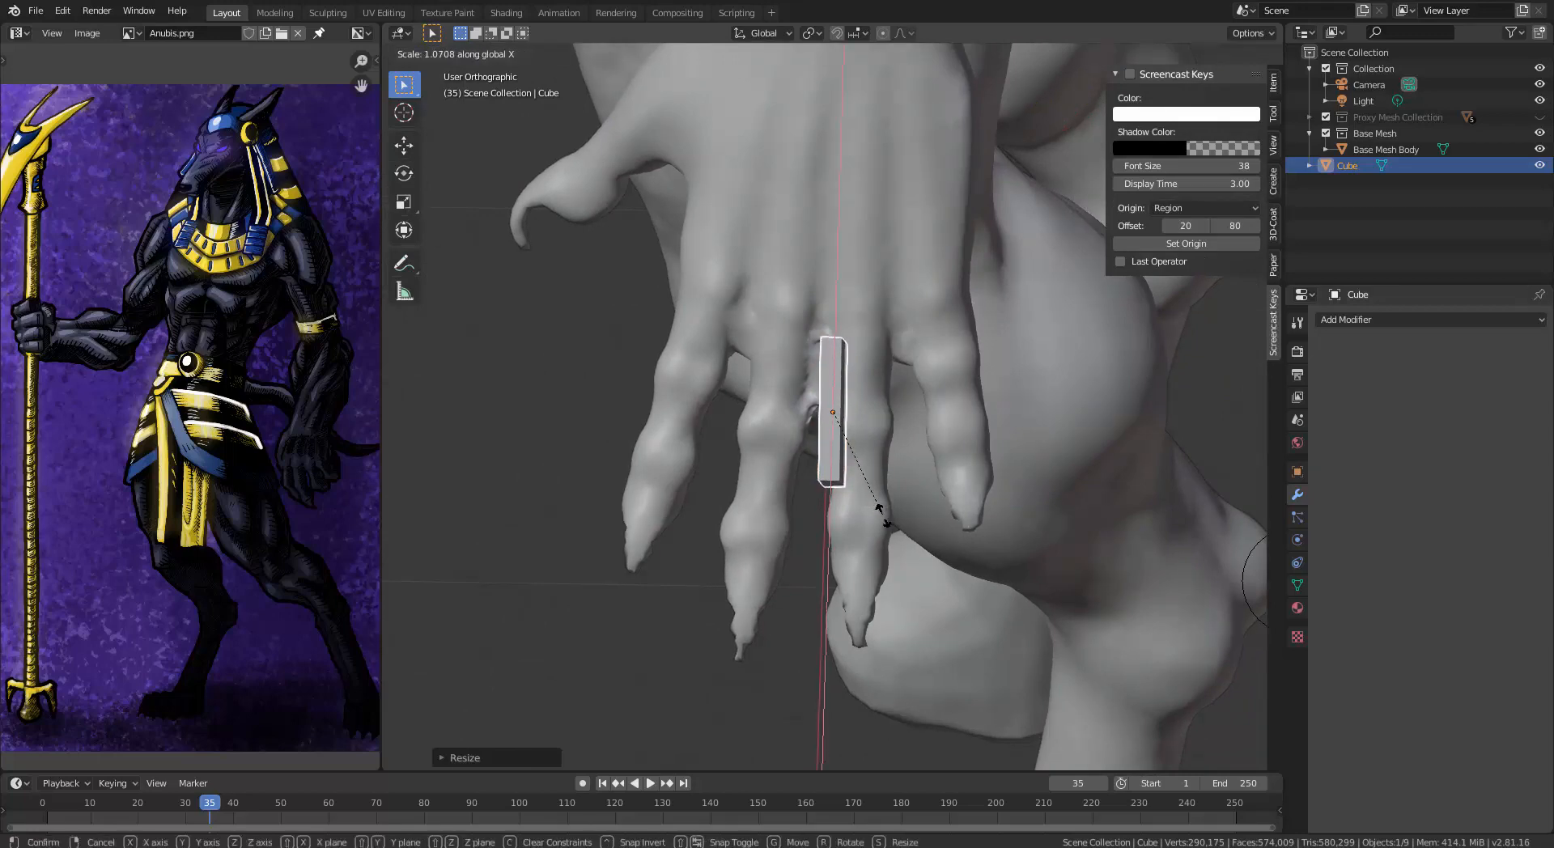
key(y)
key(g)
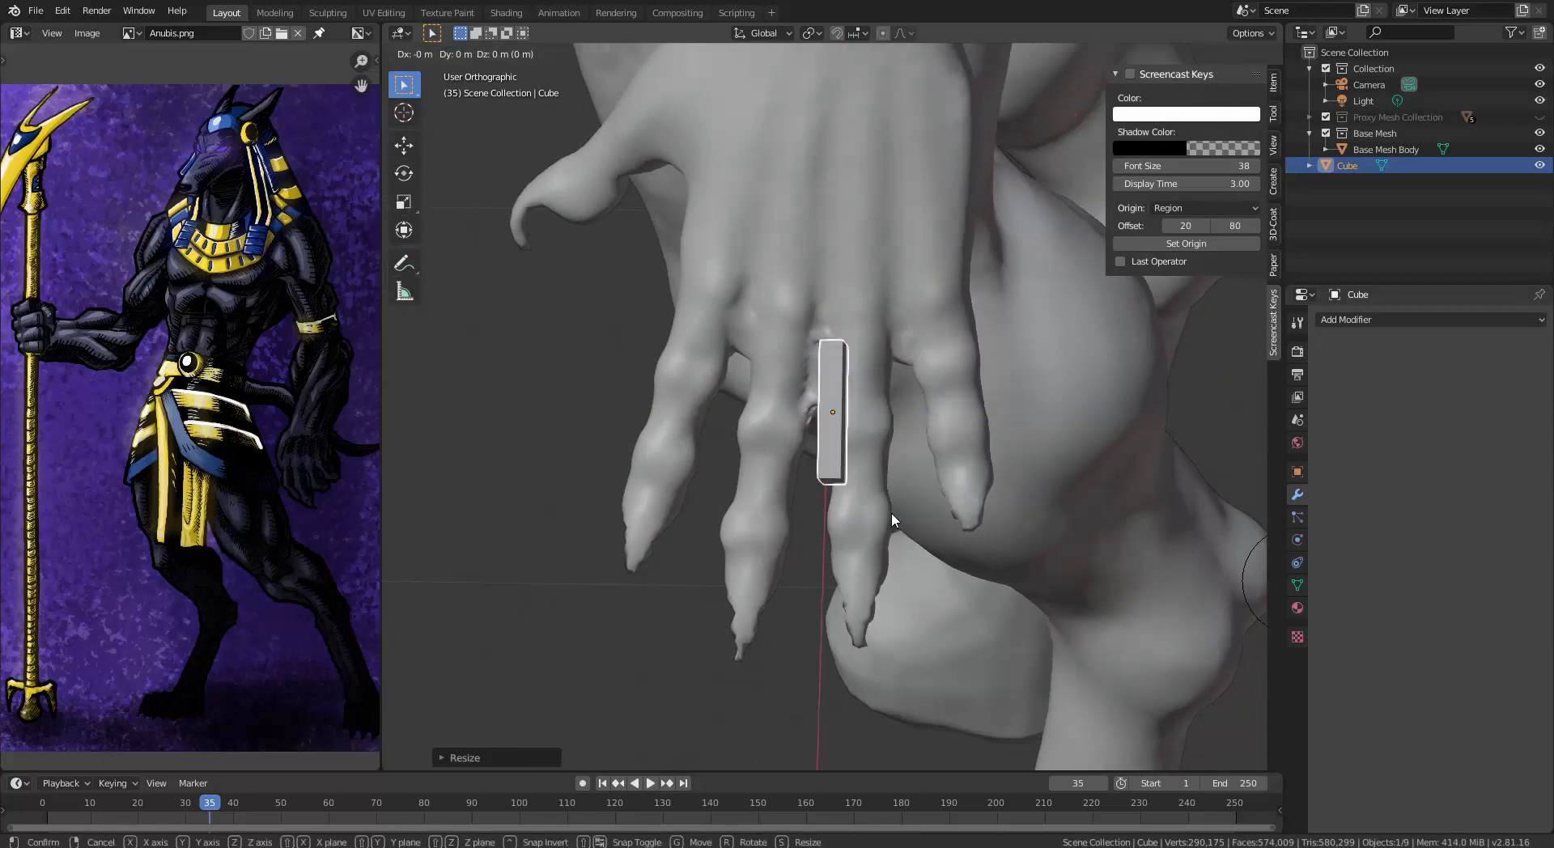
key(x)
key(y)
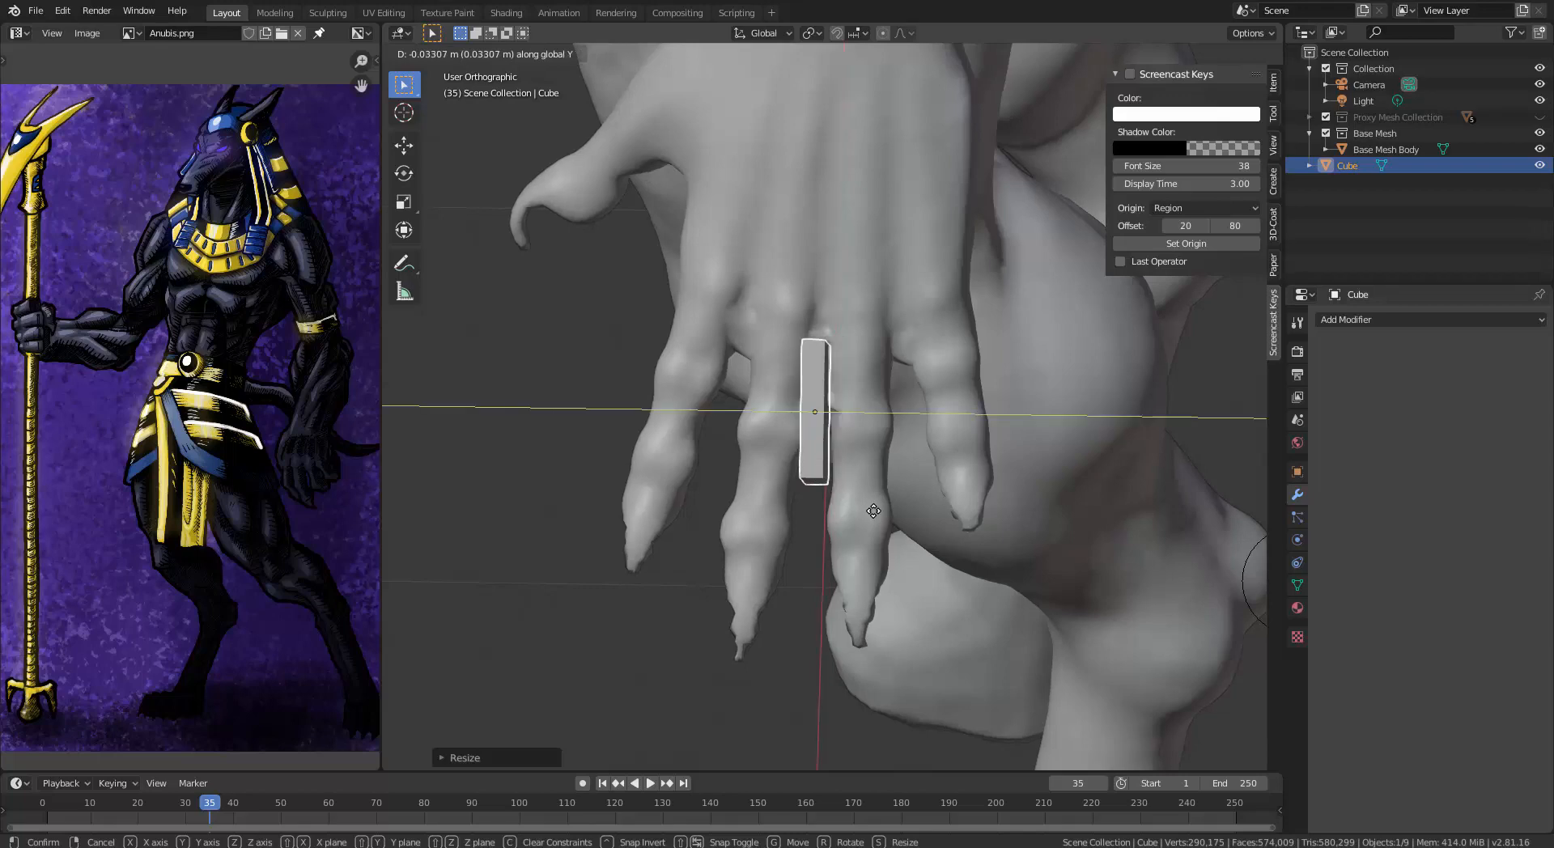
click(873, 511)
Place a duplicate of the block between the index and middle fingers, tilting it to follow that gap
middle_drag(876, 502, 571, 471)
middle_drag(770, 447, 769, 486)
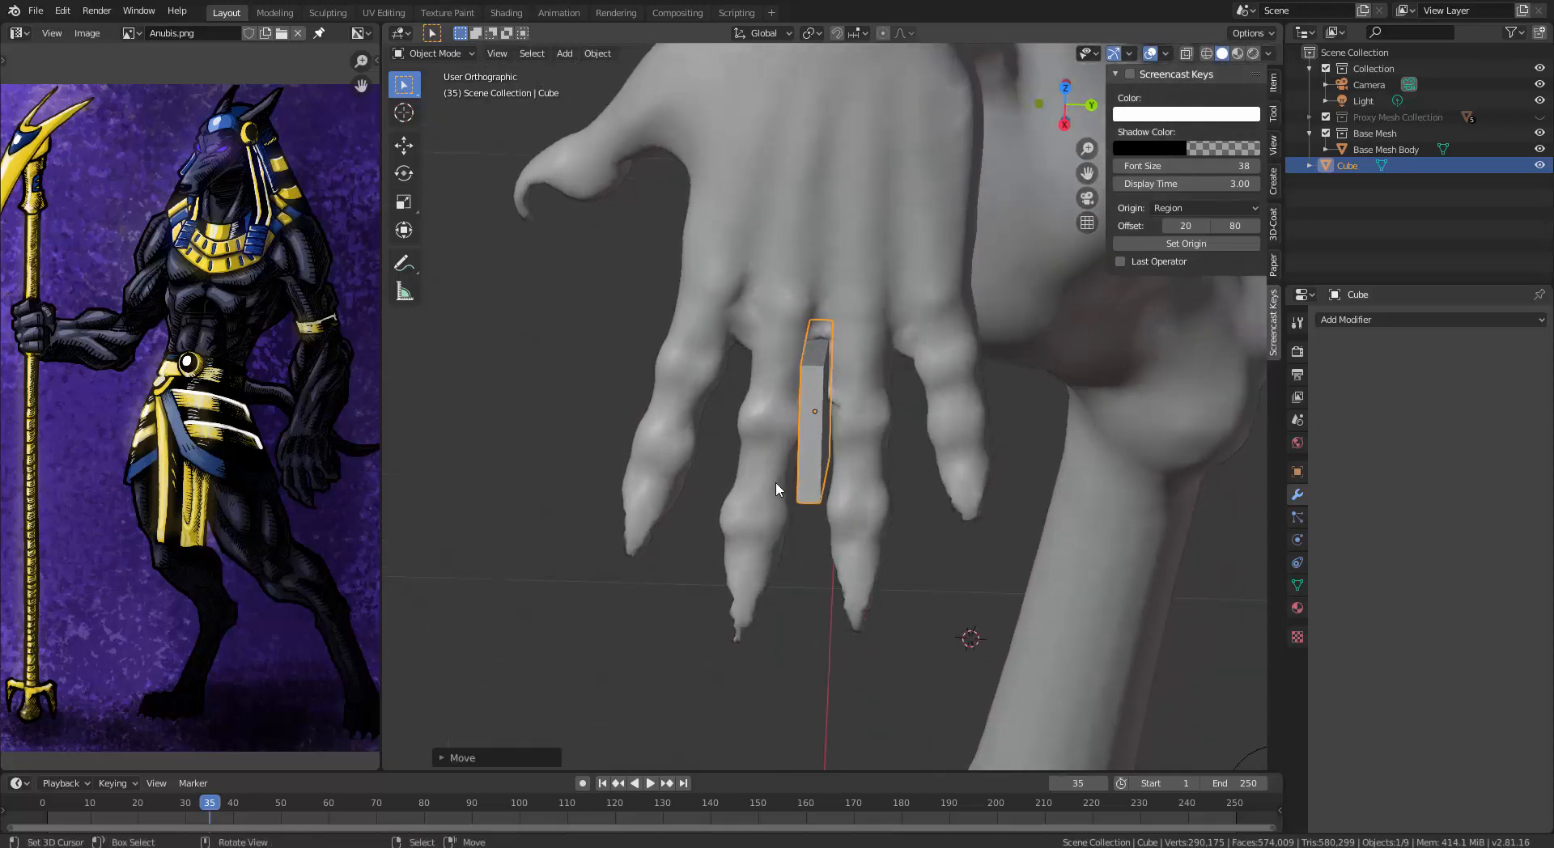
click(781, 473)
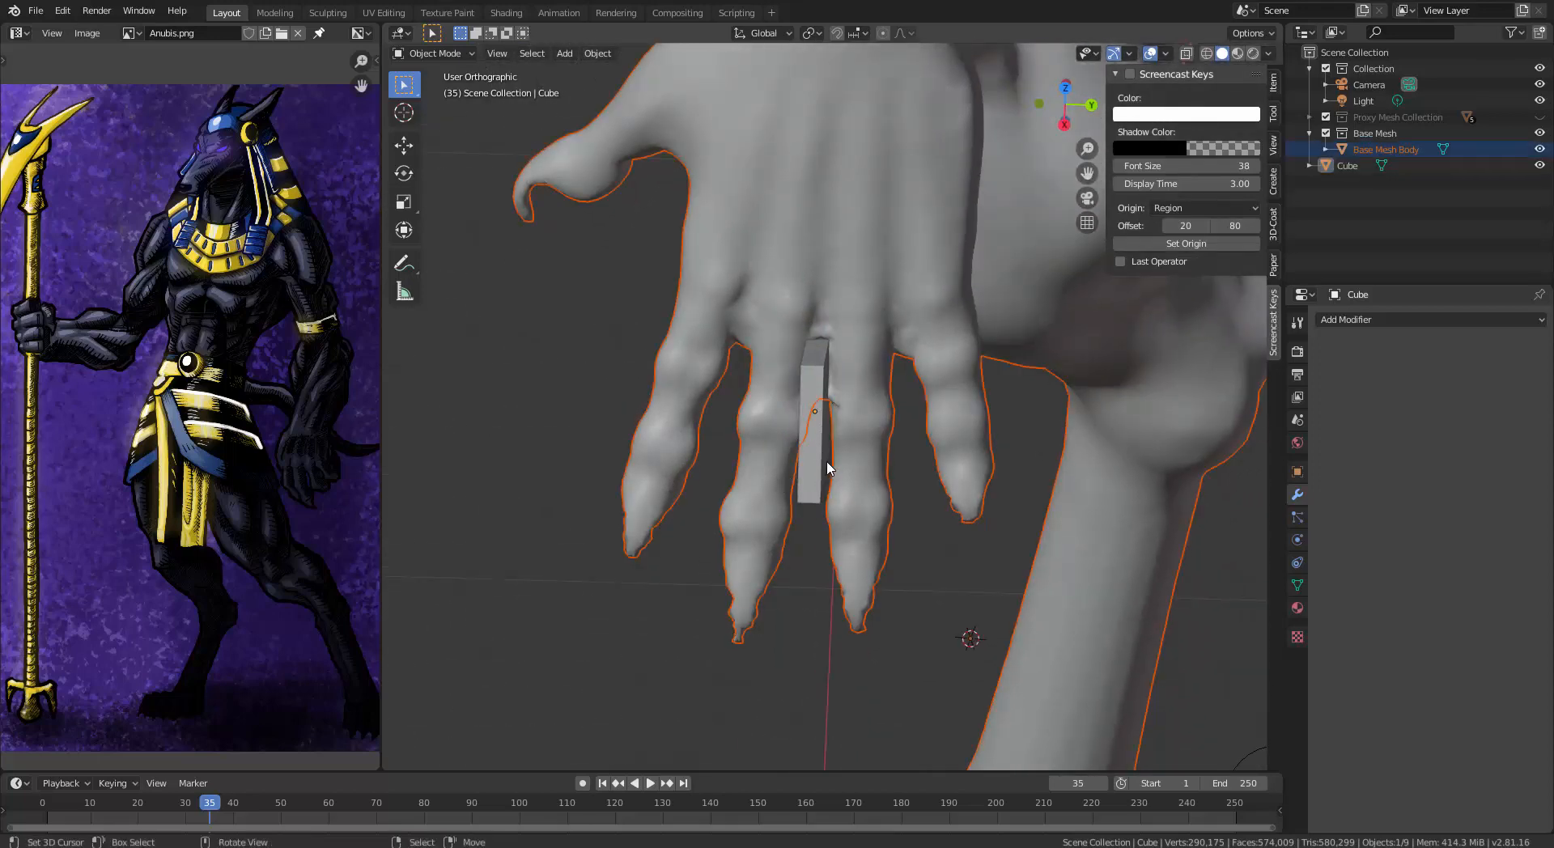
click(819, 463)
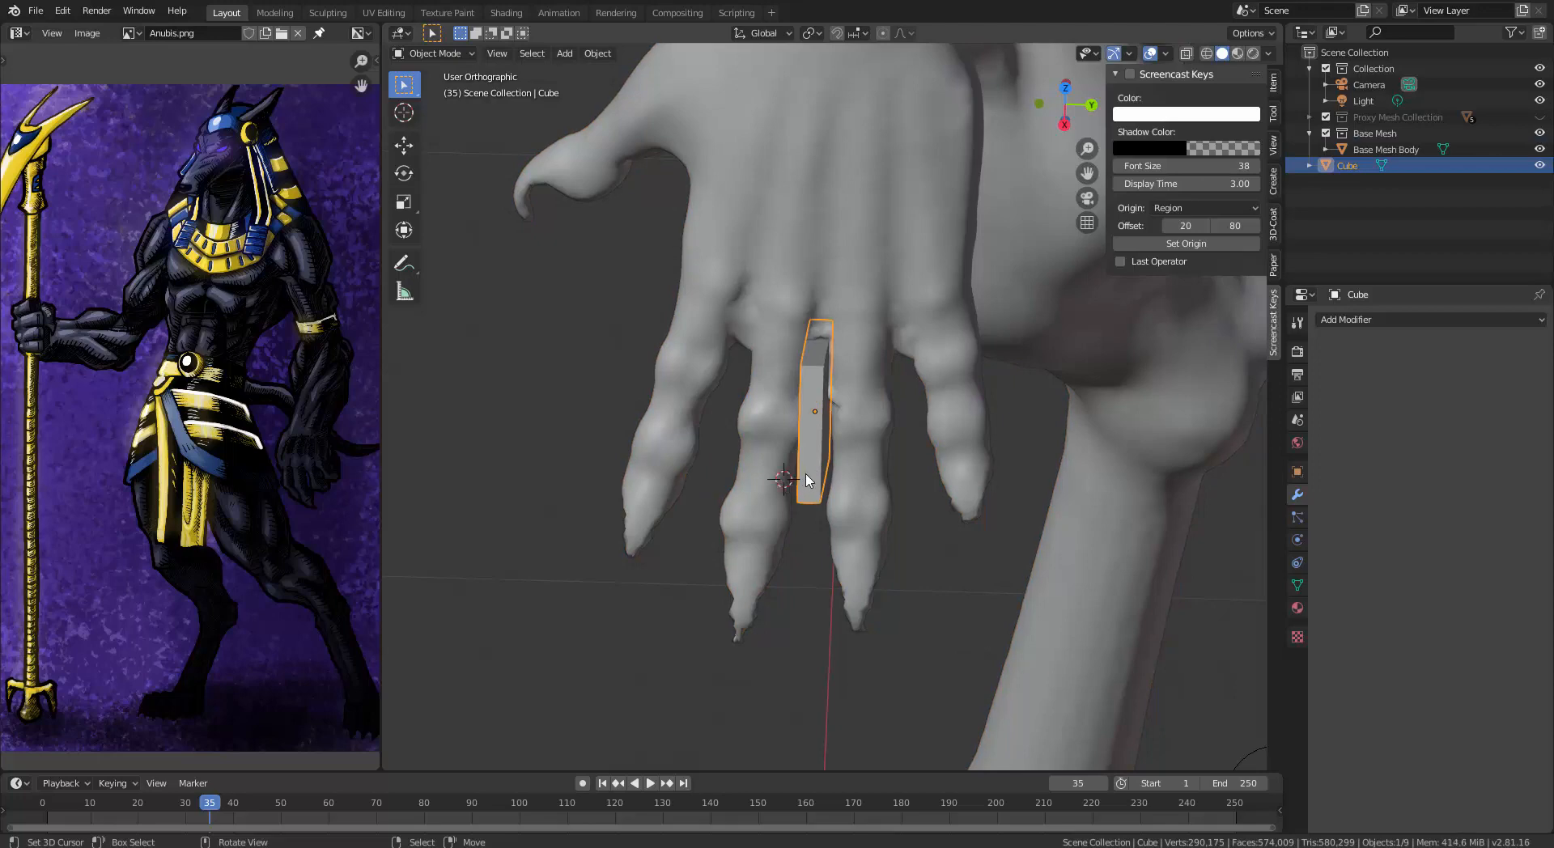
middle_drag(803, 501, 803, 505)
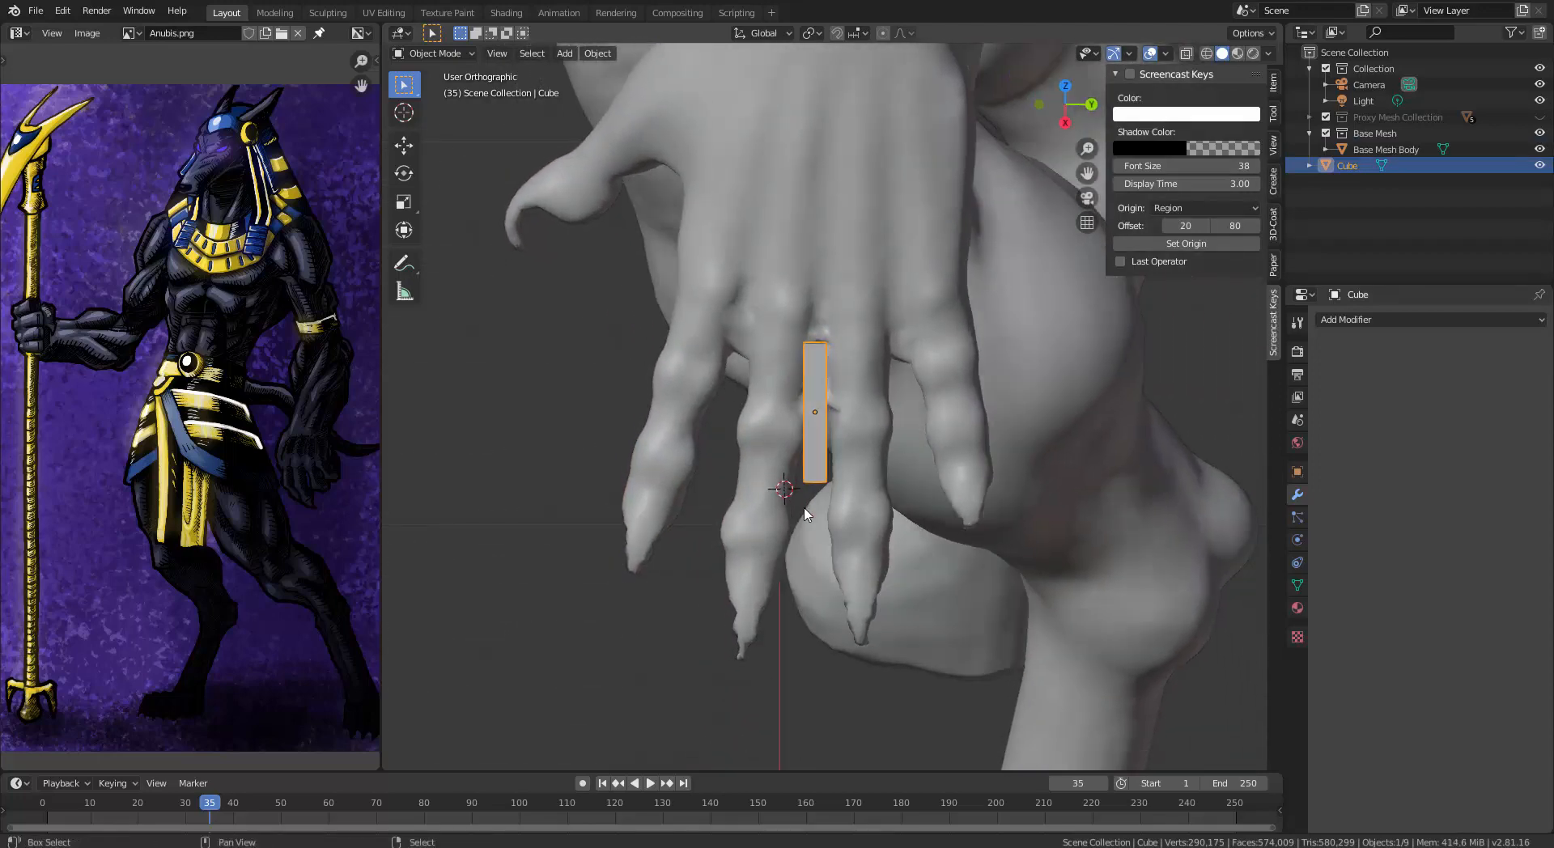
key(shift+d)
click(720, 476)
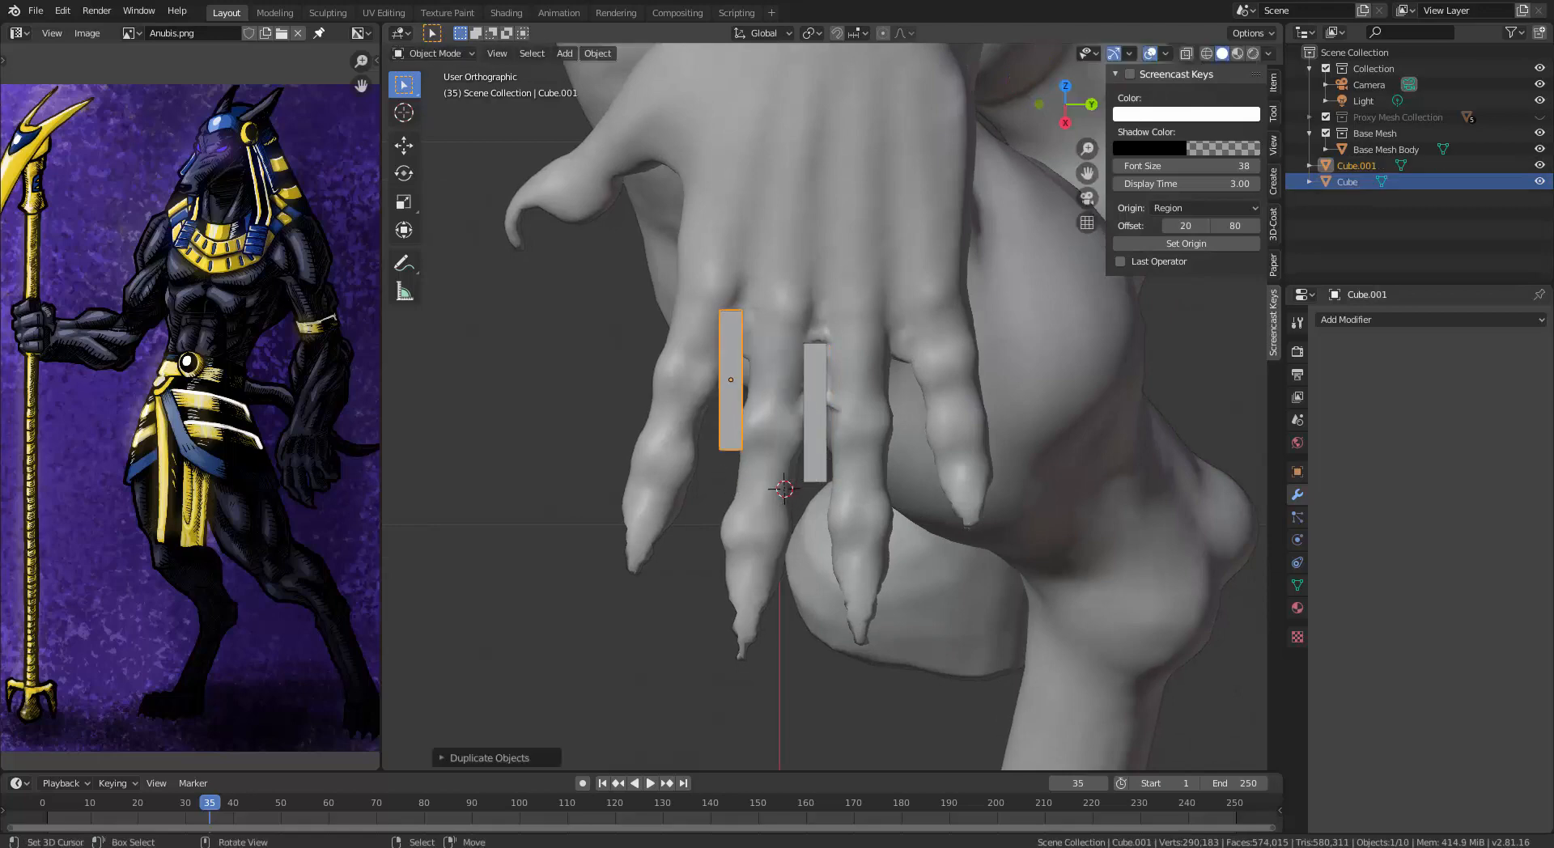
key(r)
click(751, 530)
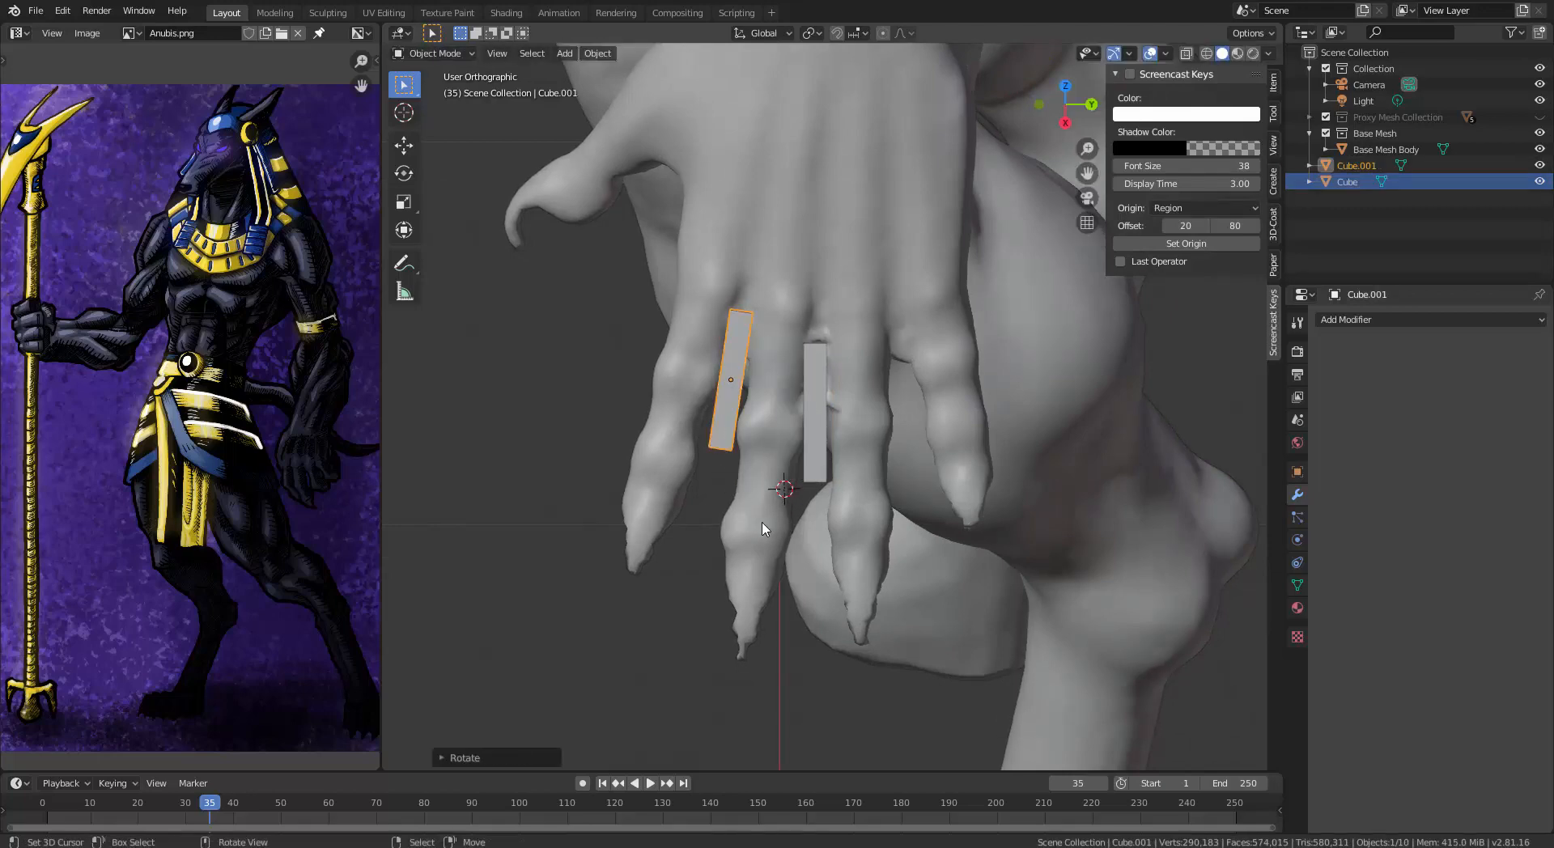
key(g)
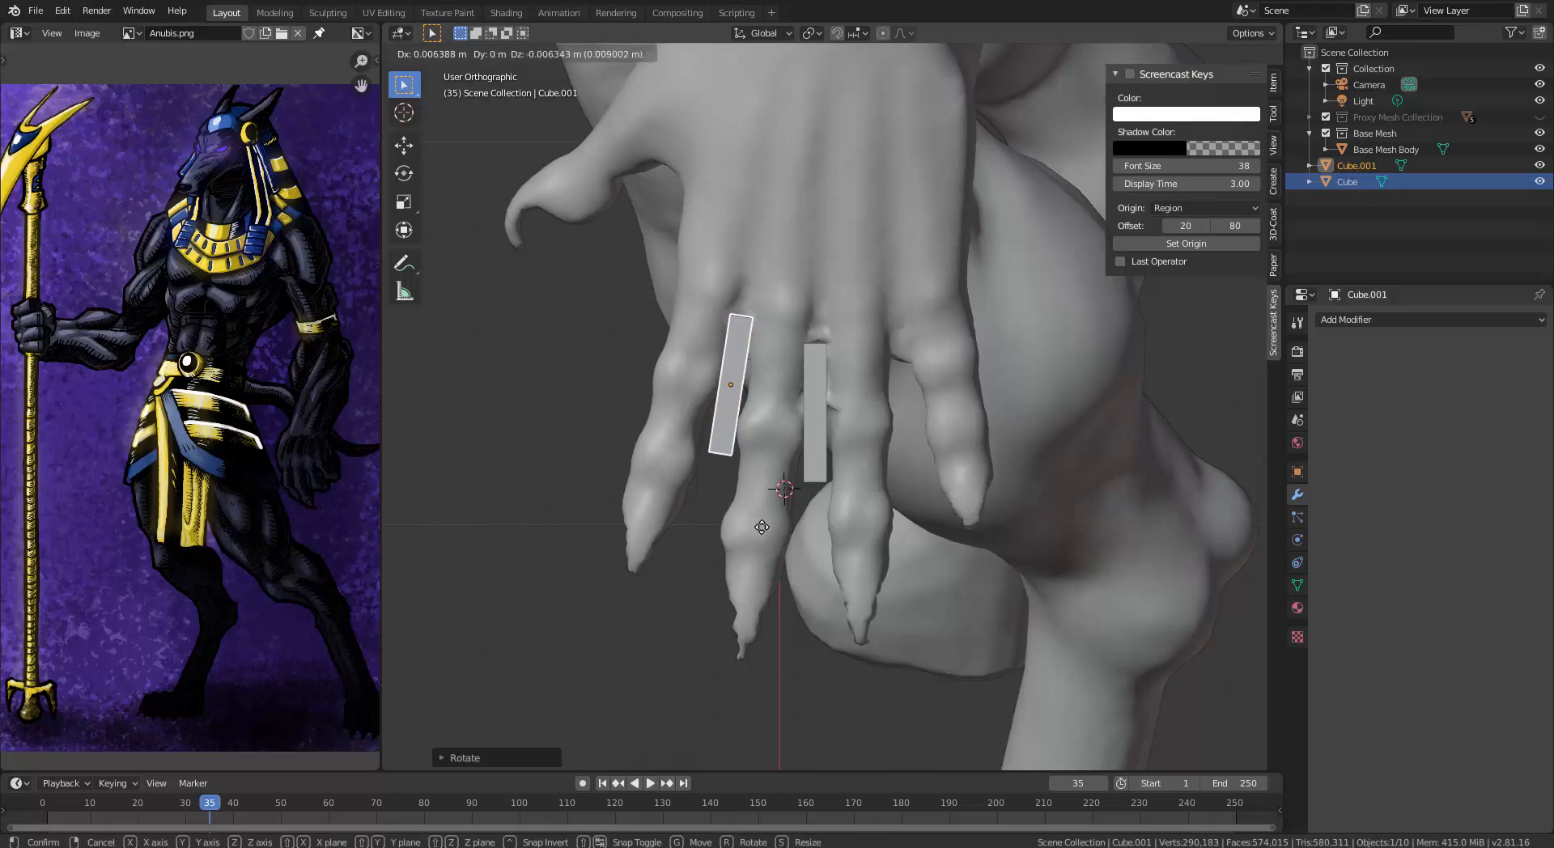
click(763, 530)
Duplicate the tilted block into the gap between the ring and little fingers and rotate it to slant the opposite way
key(shift+d)
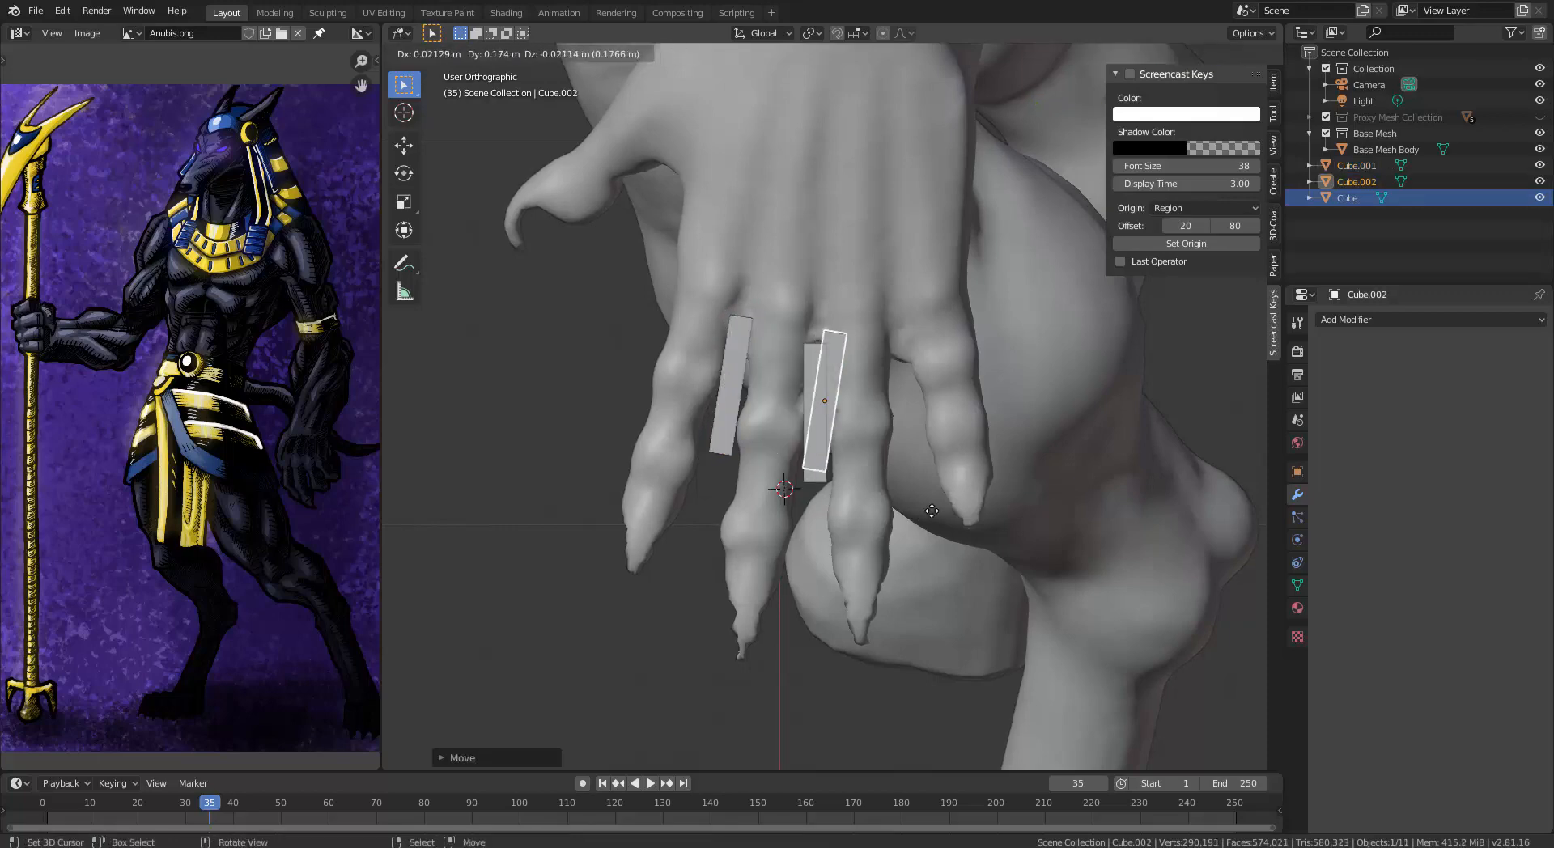
click(959, 564)
key(r)
click(1008, 547)
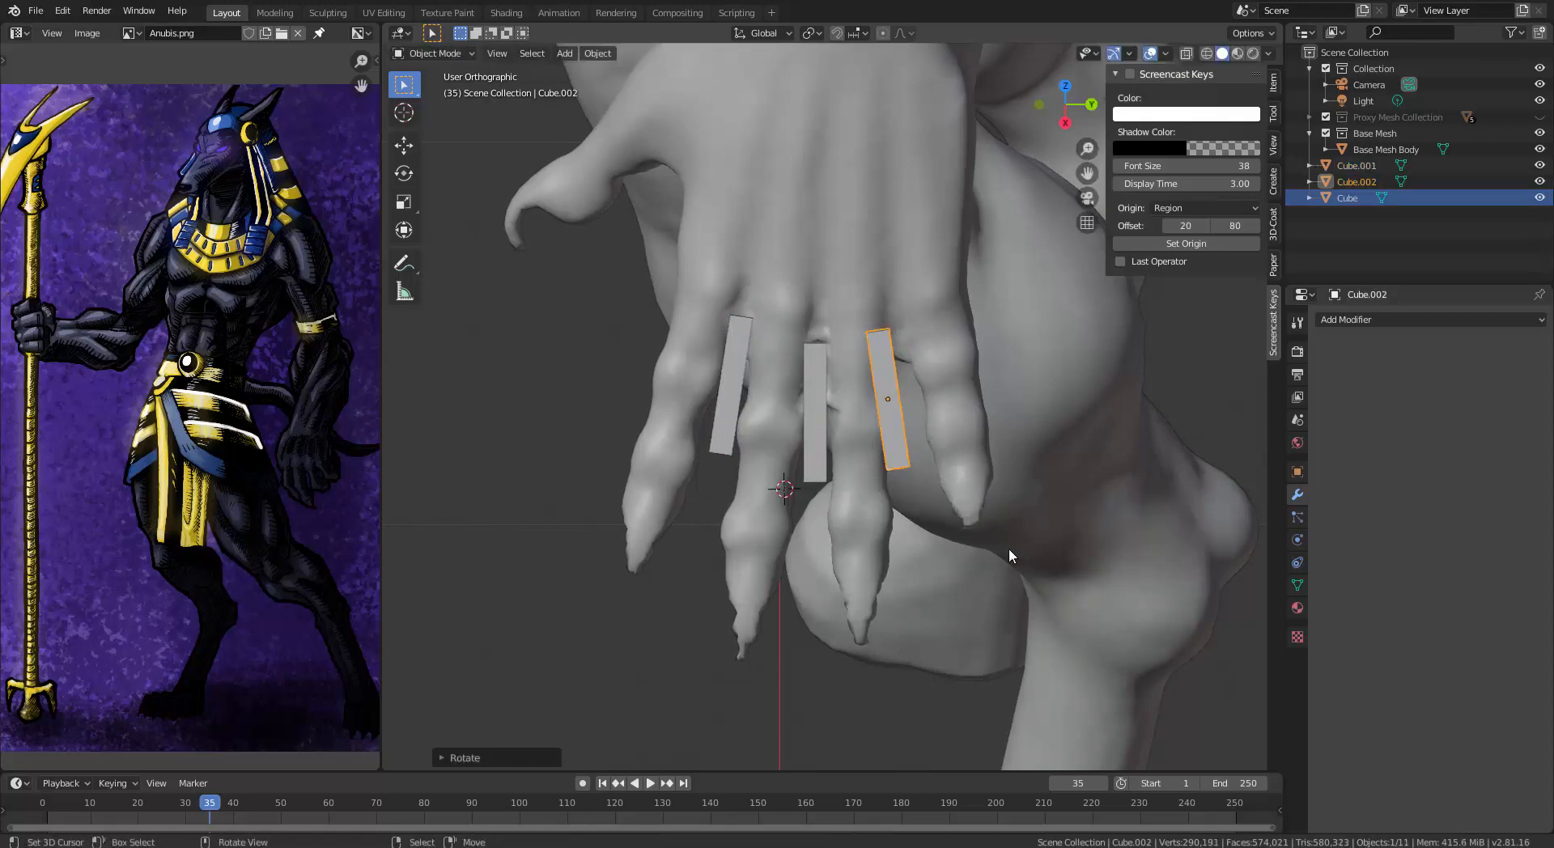
key(g)
click(972, 568)
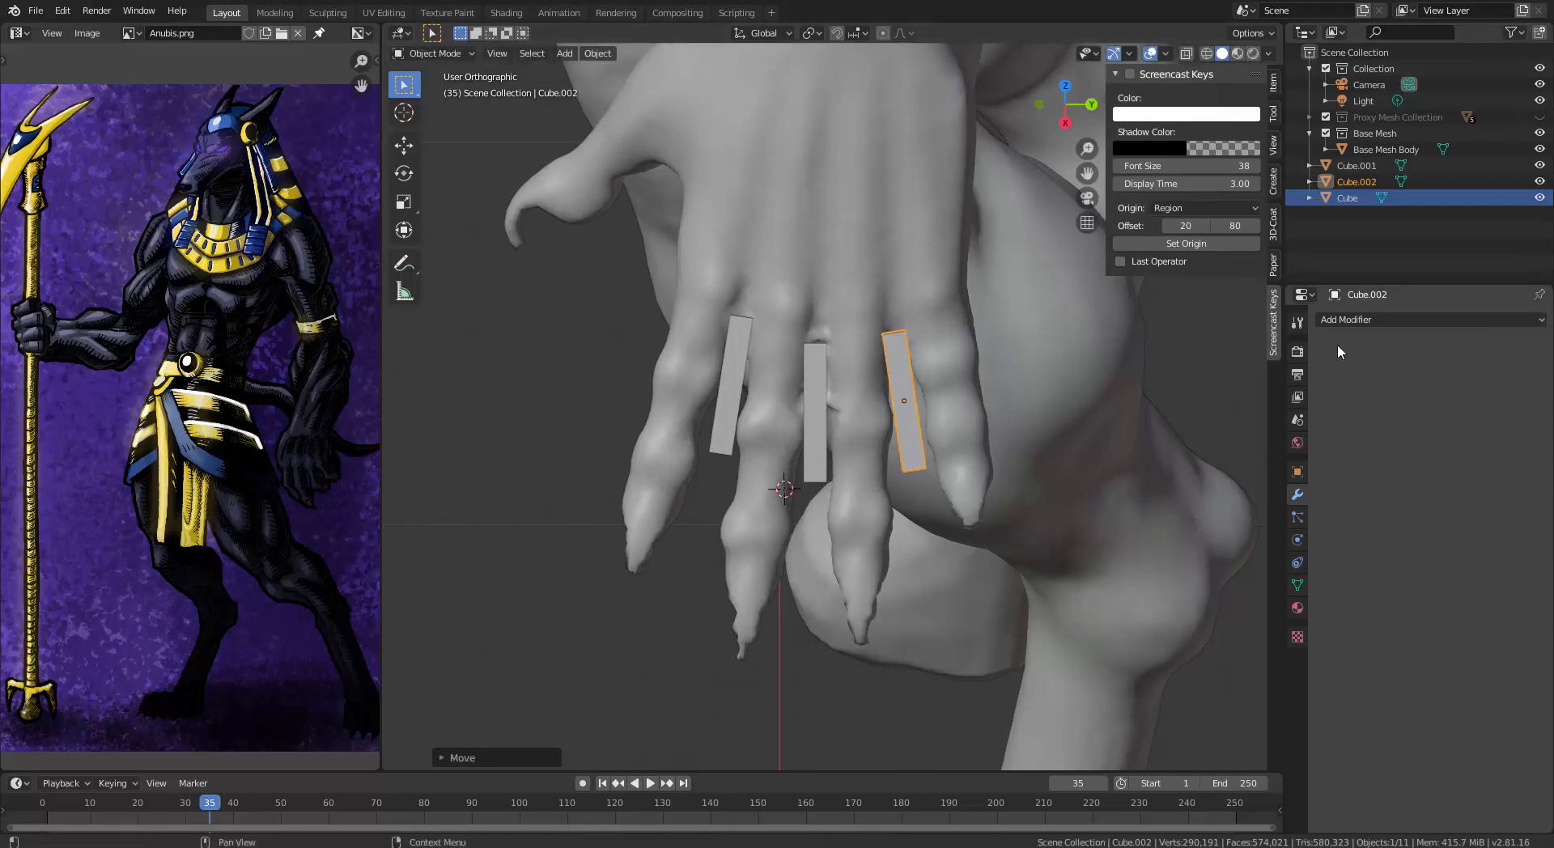
Add a Boolean modifier to the Base Mesh Body
click(946, 205)
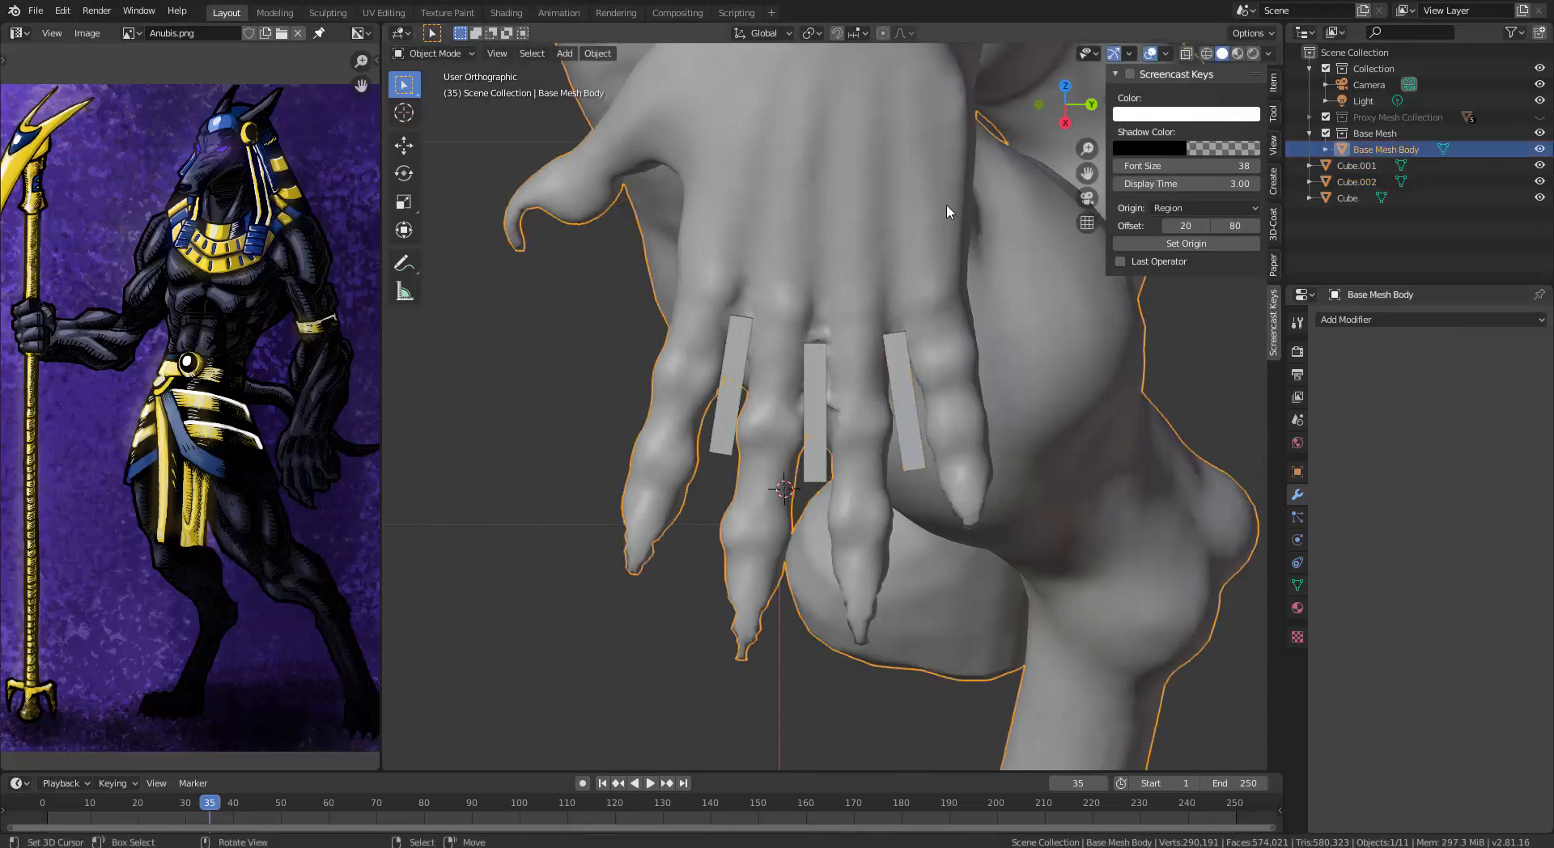
click(1353, 319)
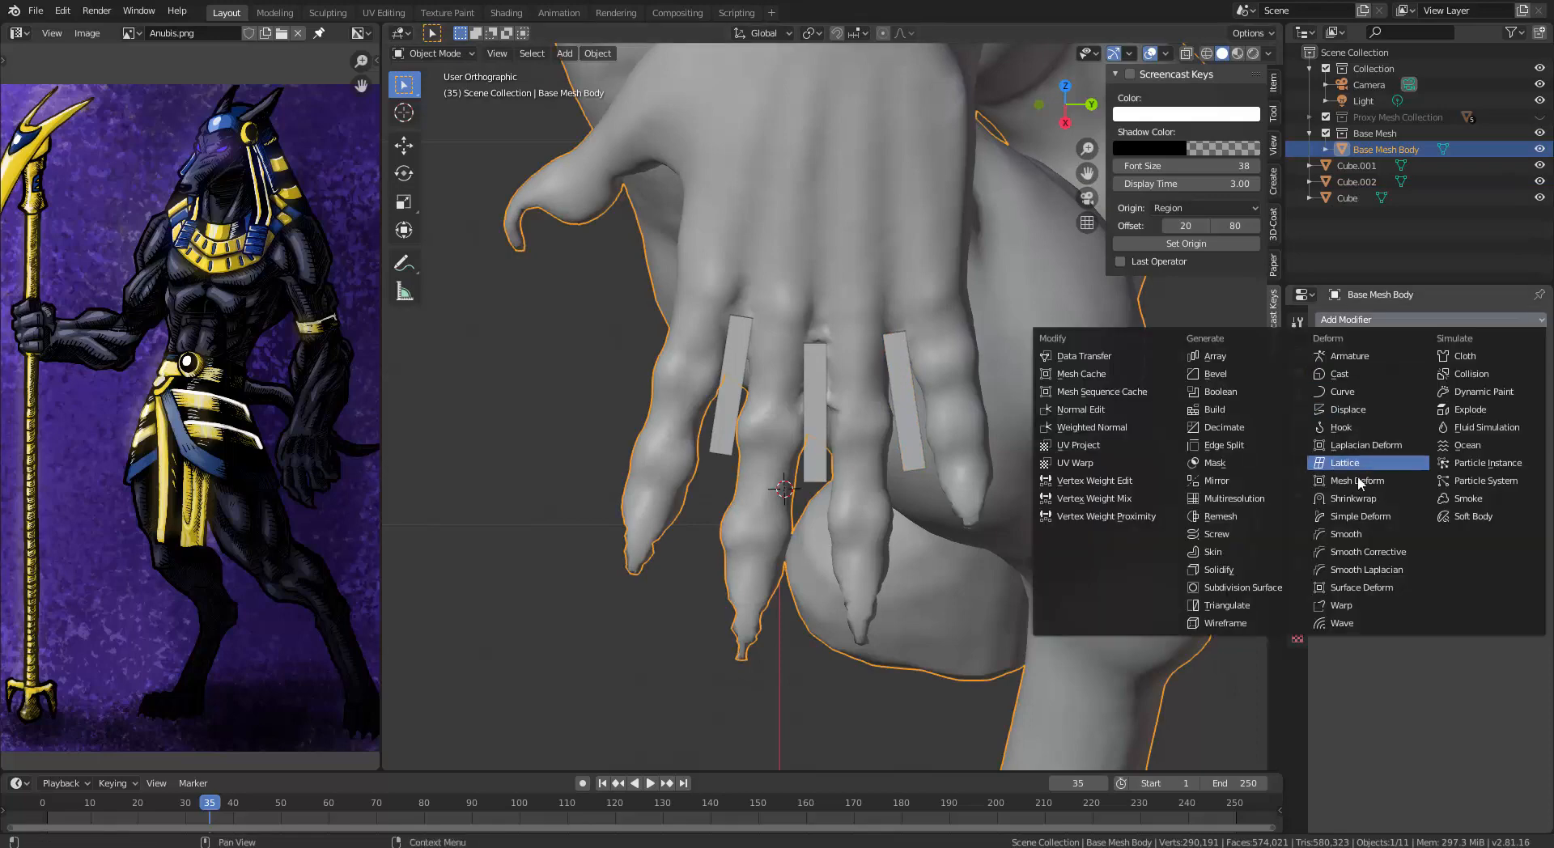
click(1220, 391)
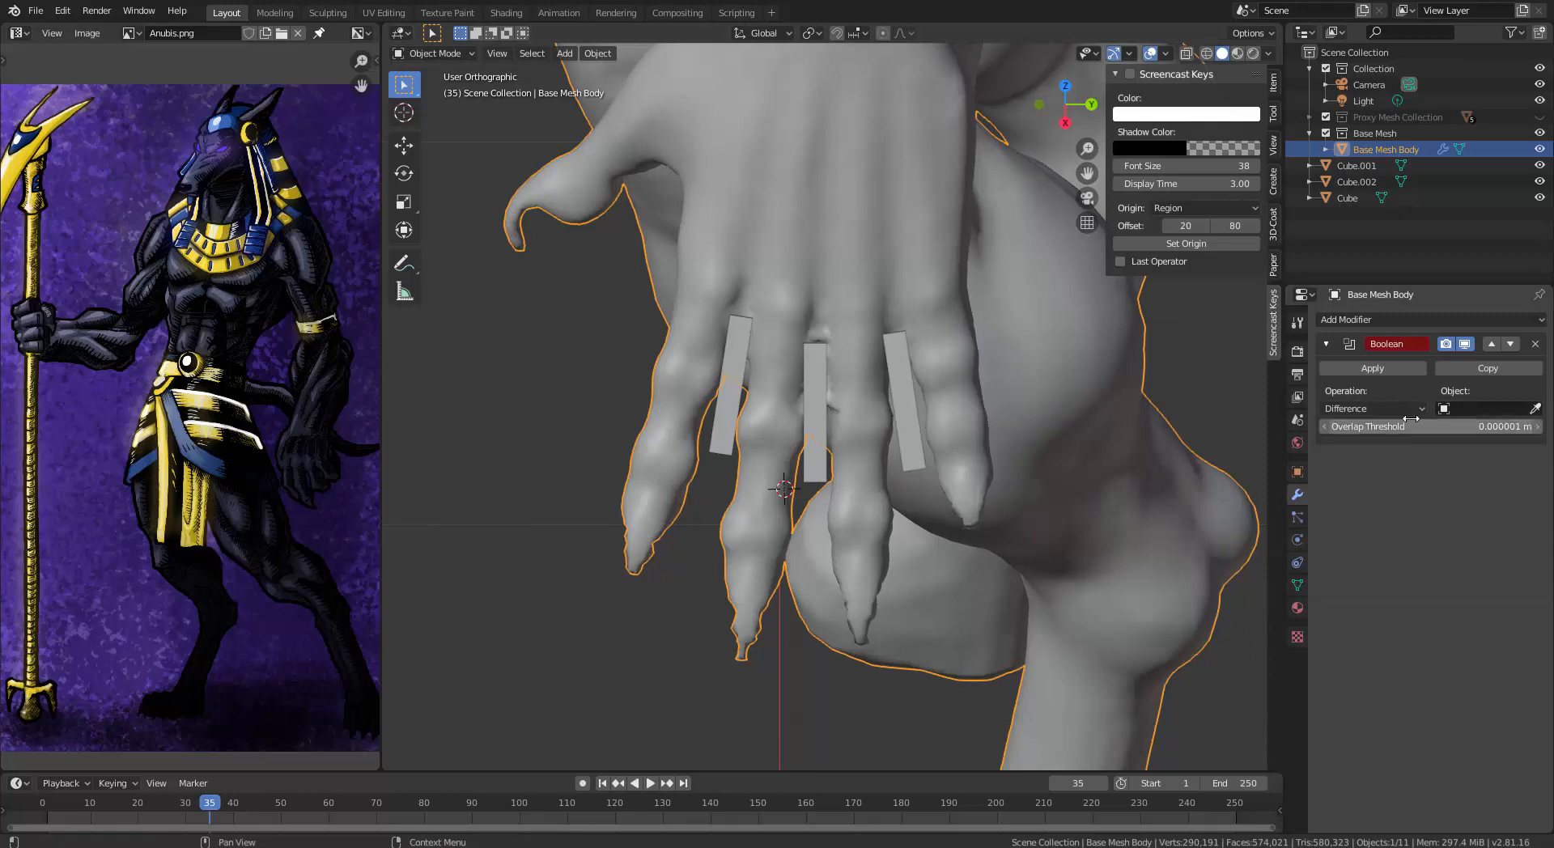
Select all three blocks between the fingers and join them into a single object
right_click(908, 436)
shift+right_click(809, 425)
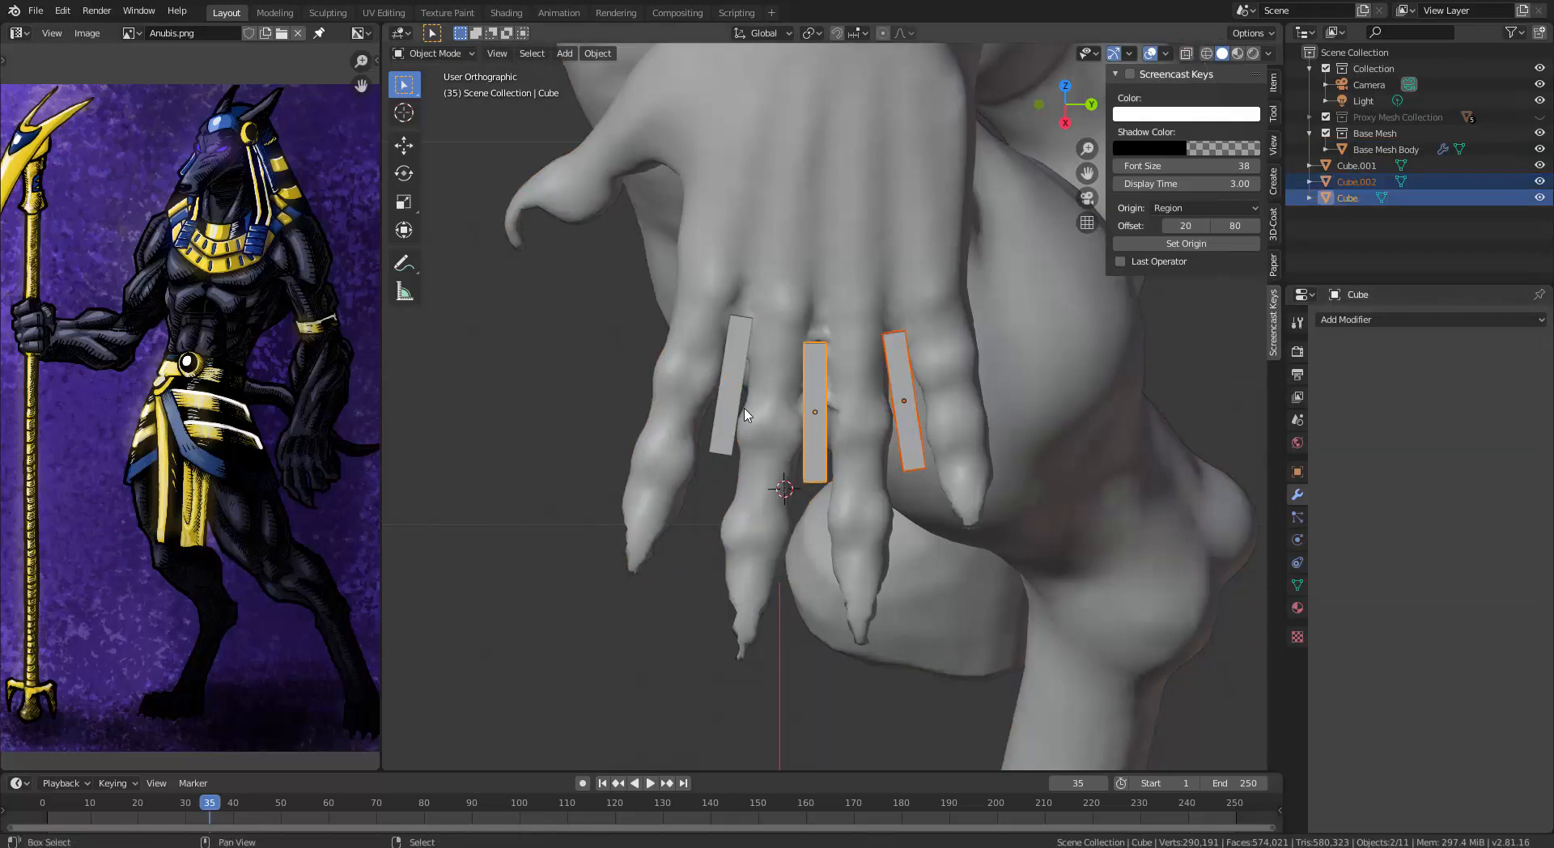
shift+right_click(742, 410)
right_drag(731, 404, 819, 425)
right_click(817, 424)
shift+right_click(814, 419)
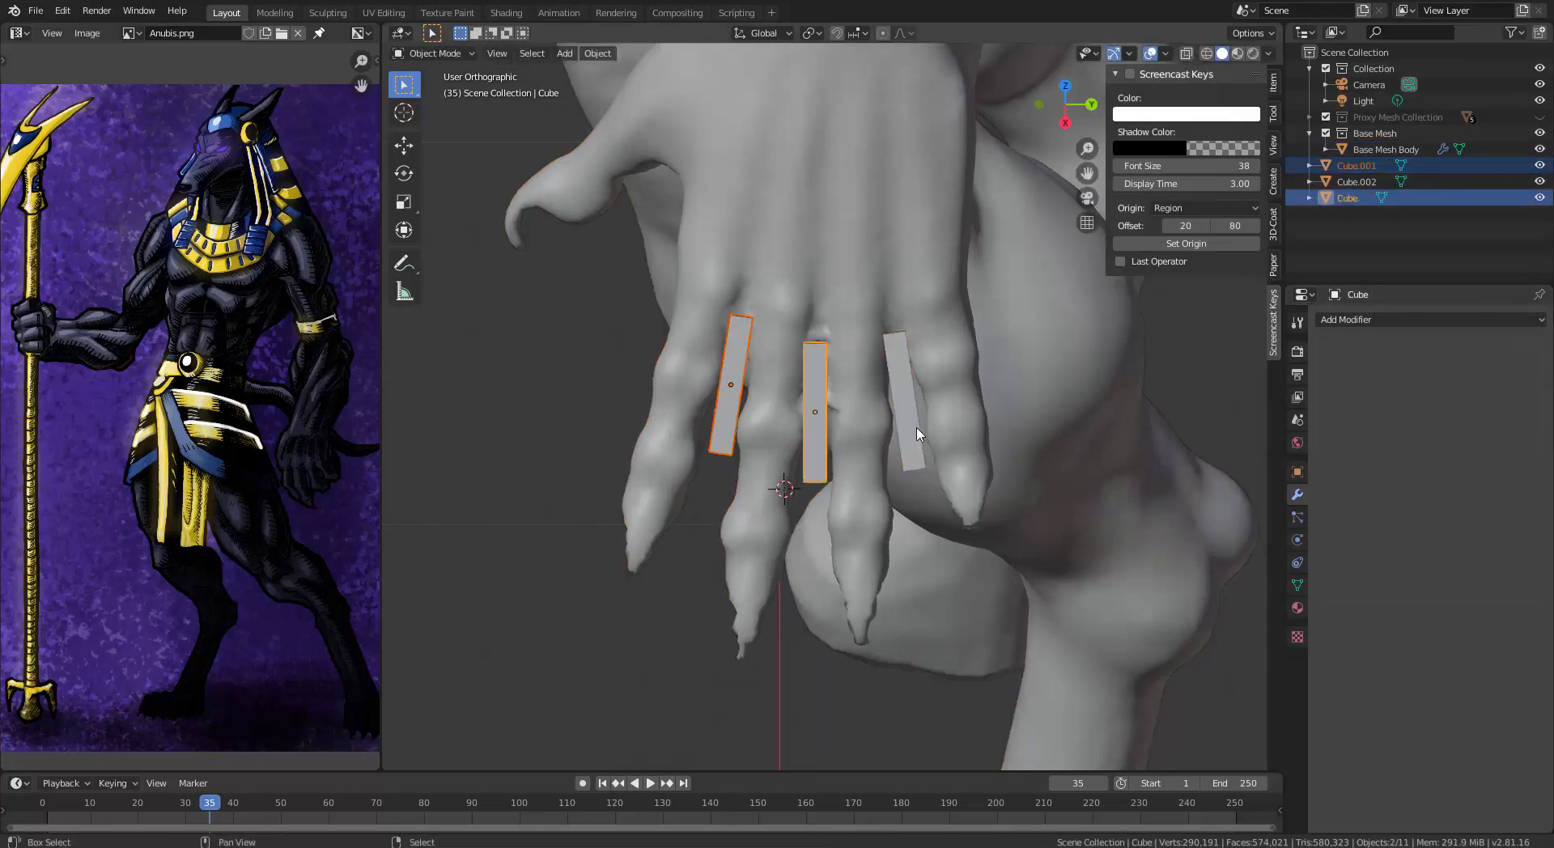
shift+right_click(914, 425)
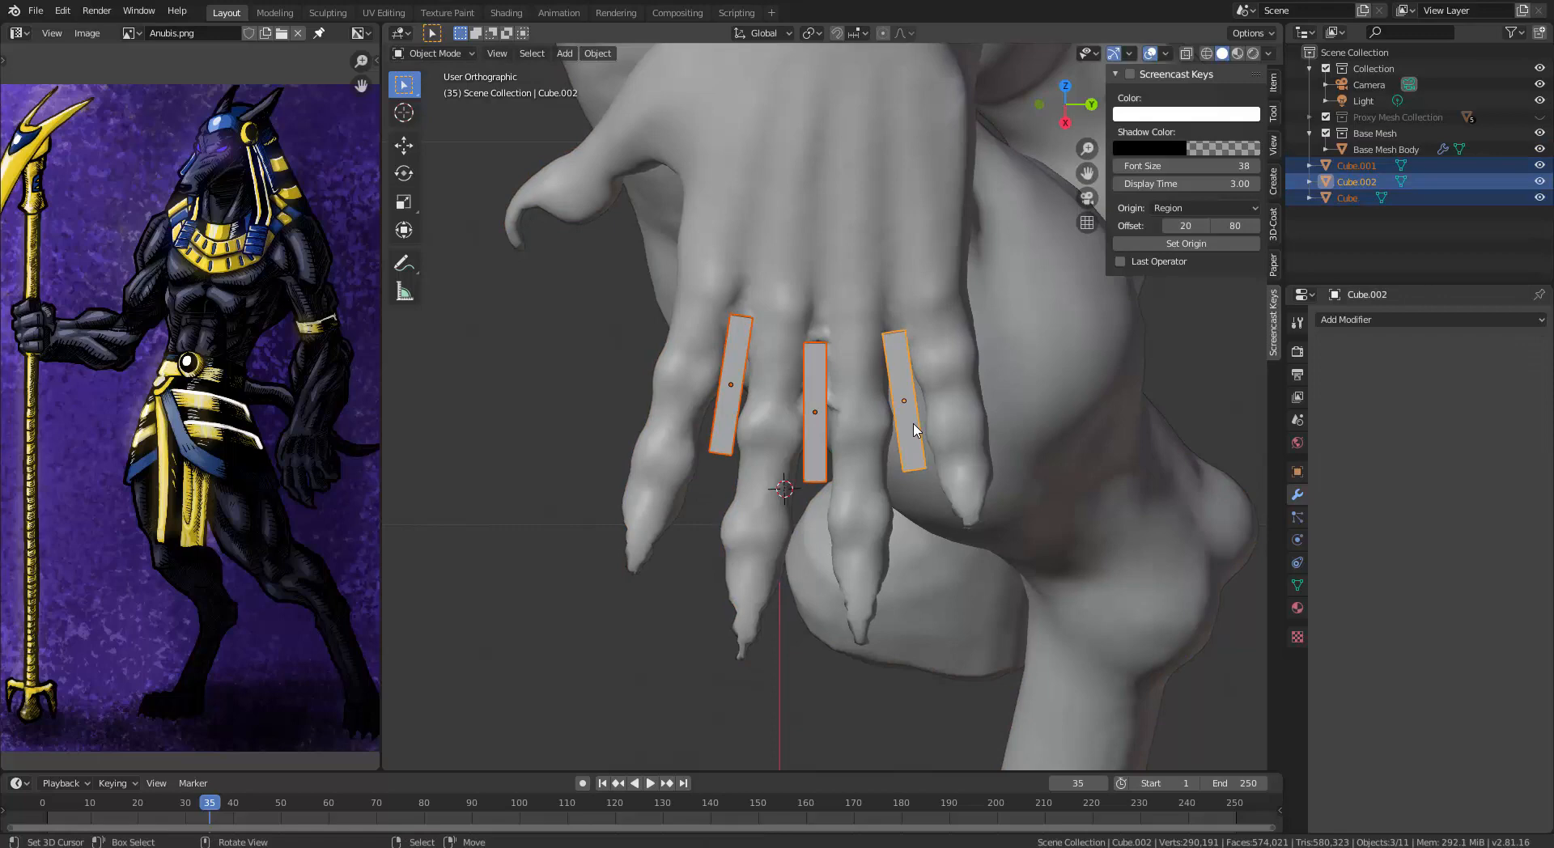
key(ctrl+j)
Set the joined blocks, Cube.002, as the object of the body's Boolean Difference modifier
click(1405, 320)
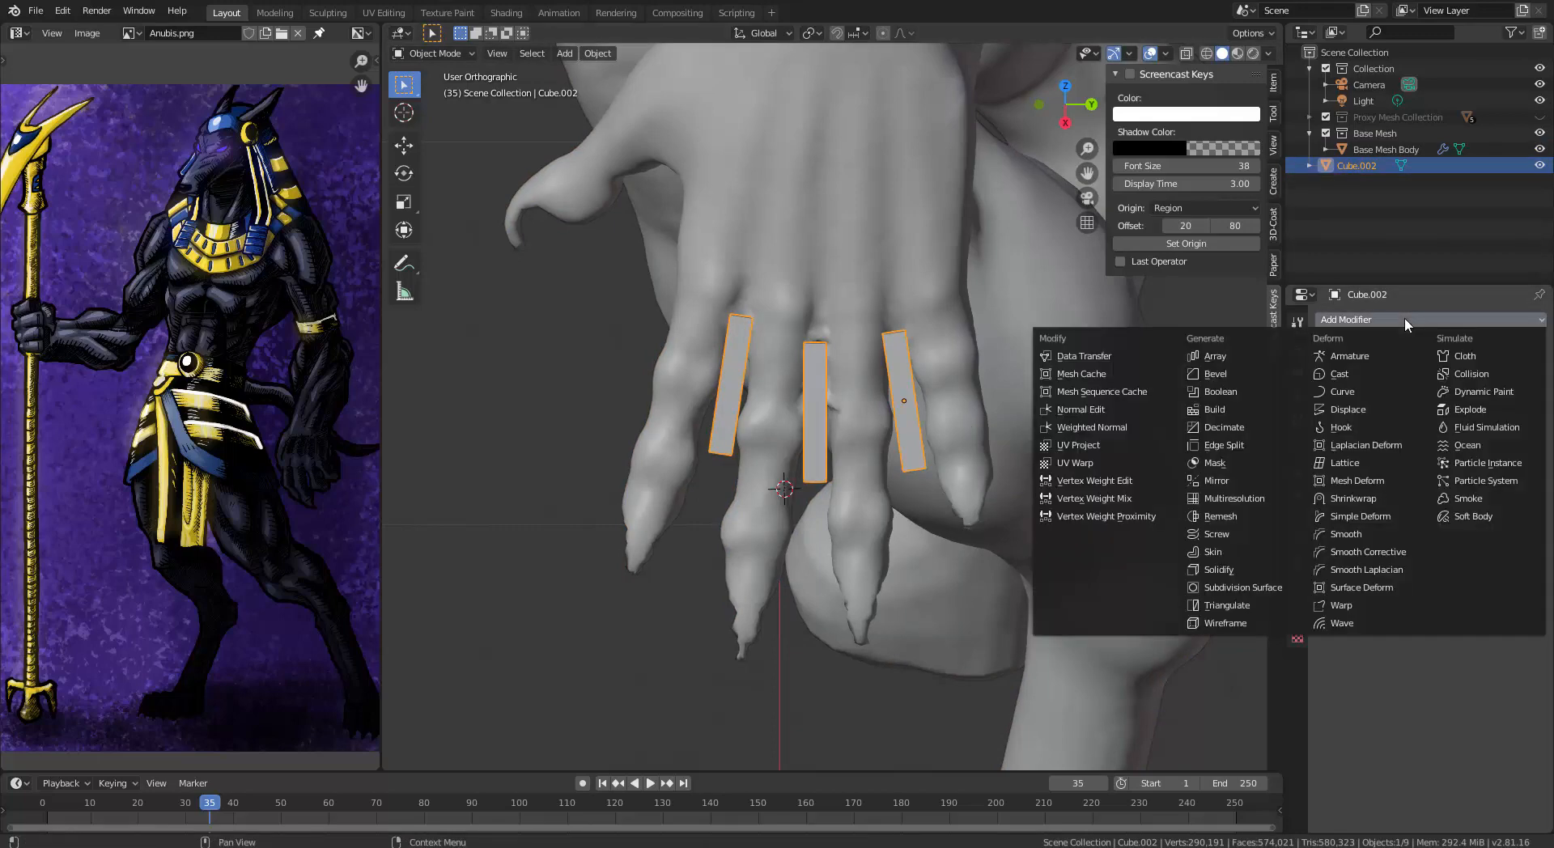
right_click(902, 243)
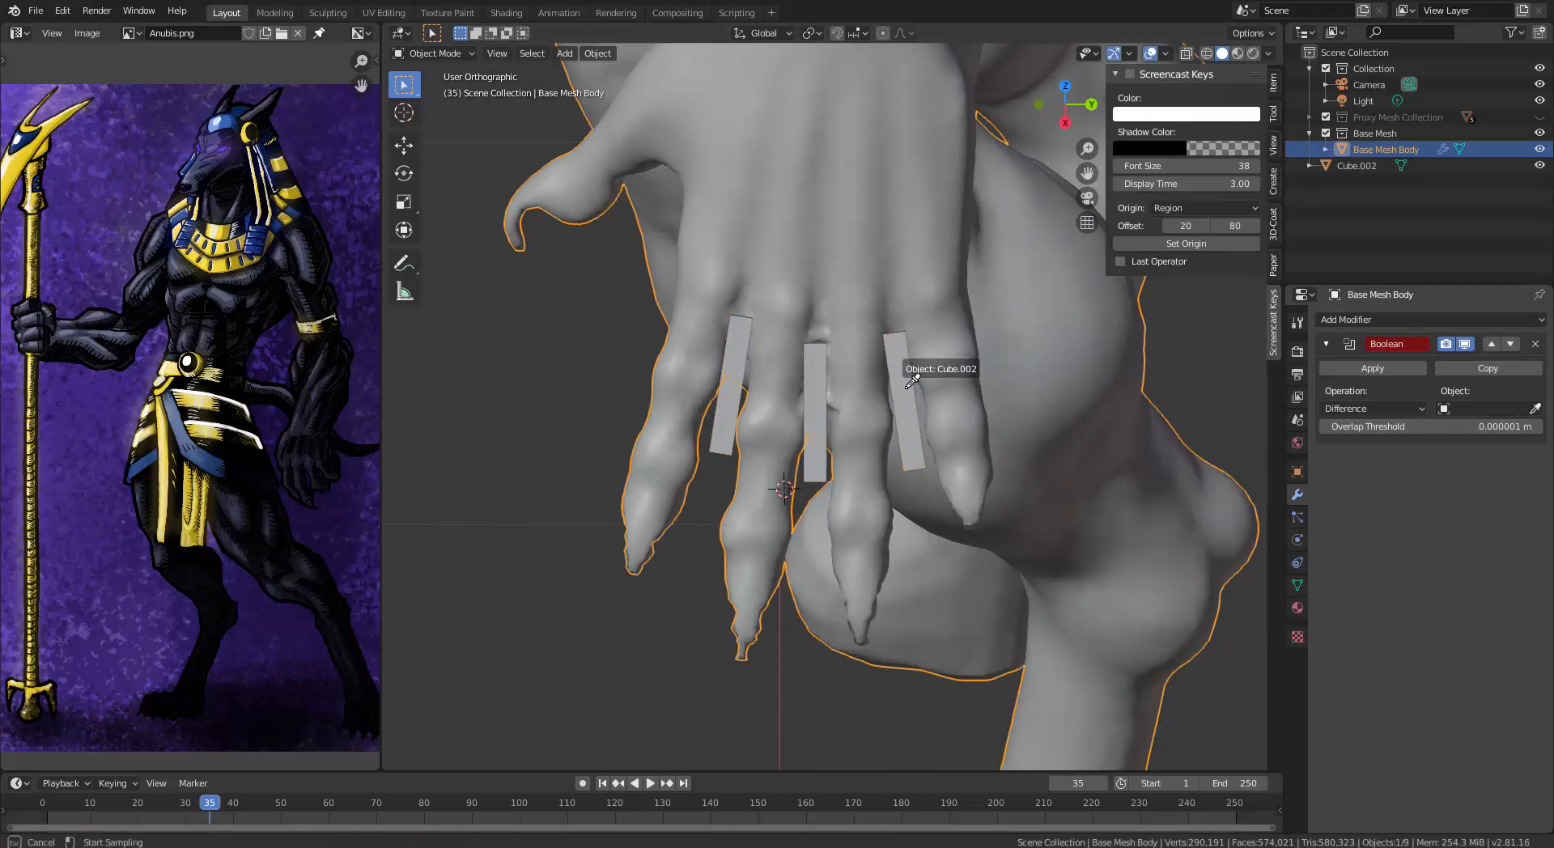
click(896, 482)
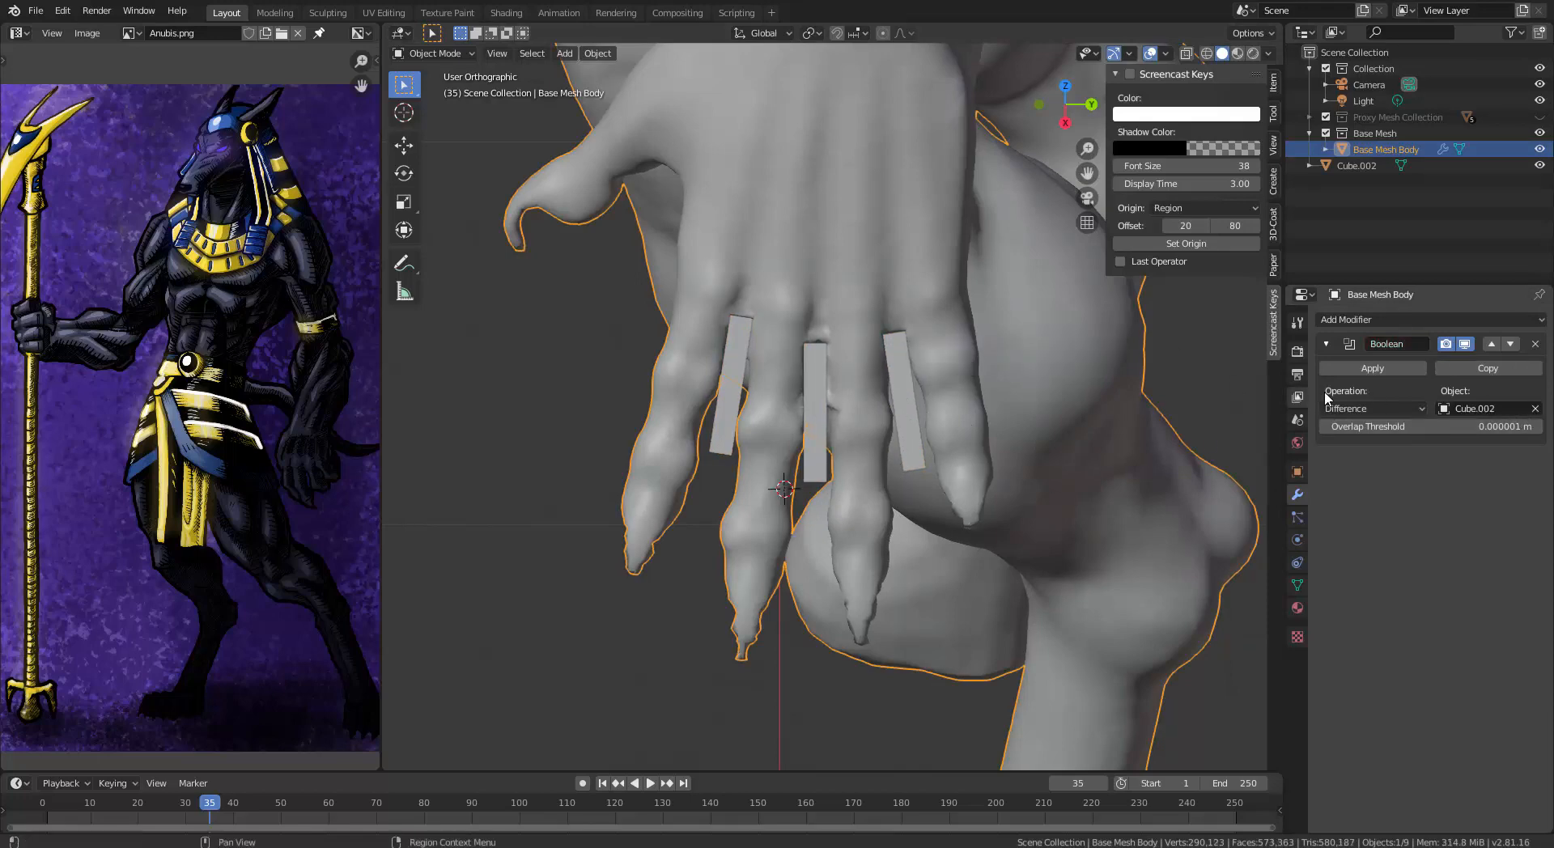
Examine the Boolean cuts between the fingers in wireframe shading, and inspect the body's mesh there in Edit Mode
scroll(833, 429, up, 5)
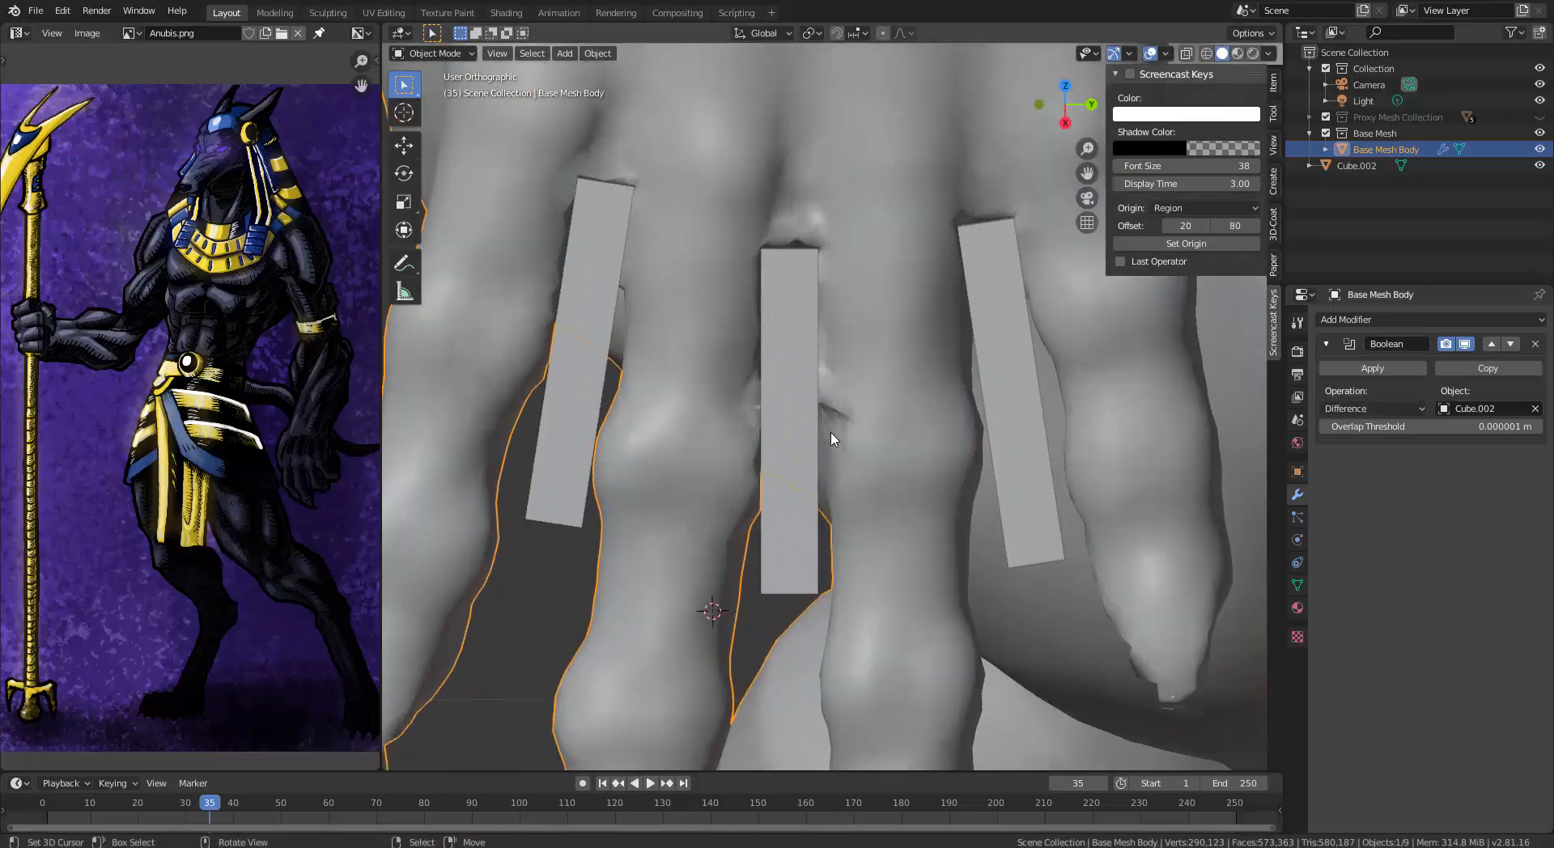
key(z)
click(708, 437)
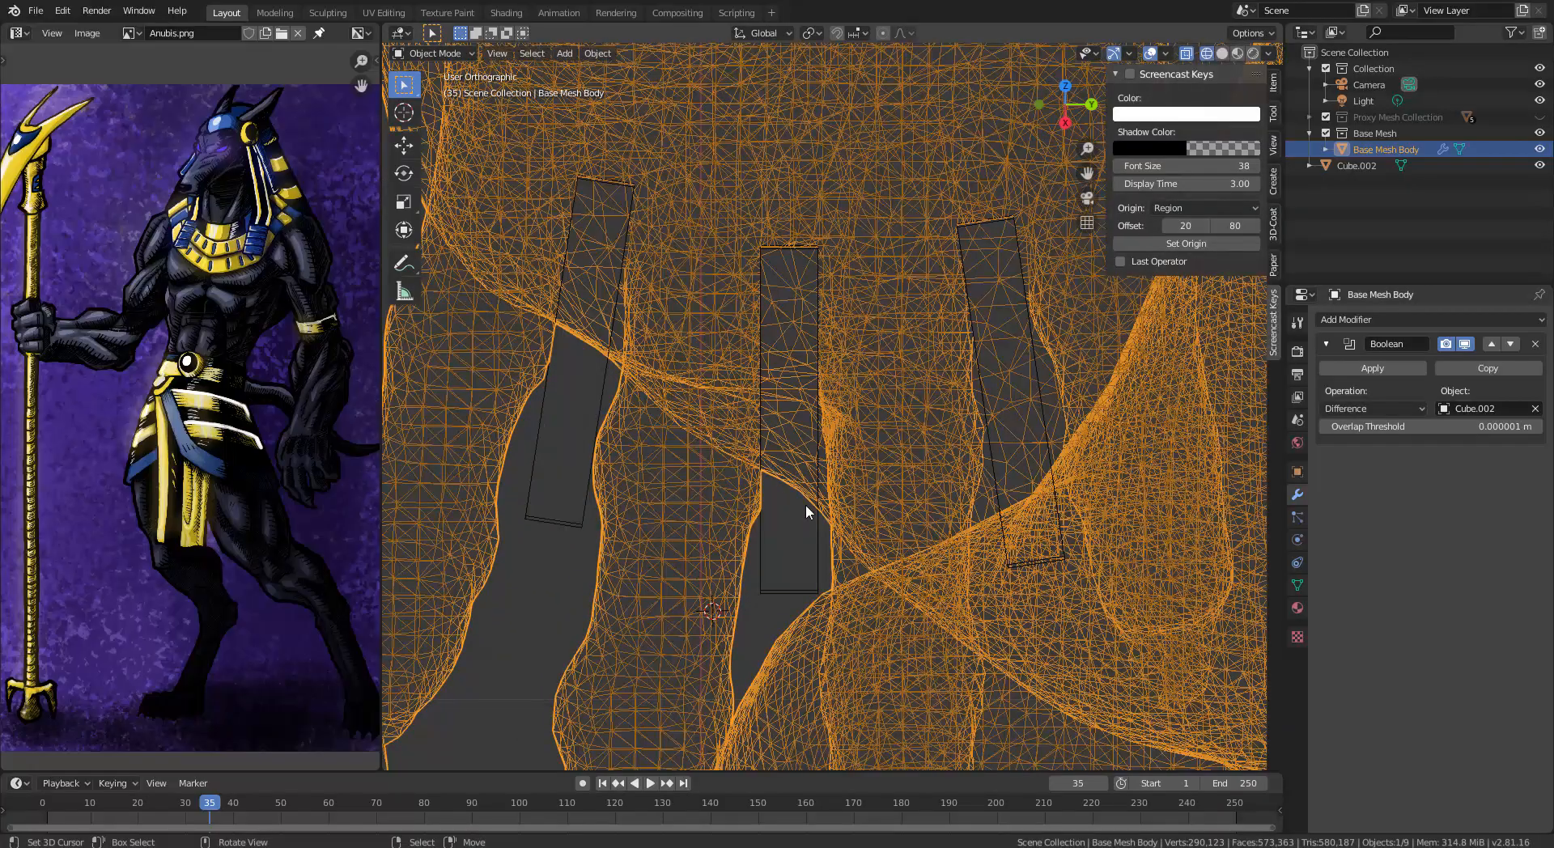
middle_drag(781, 486, 745, 212)
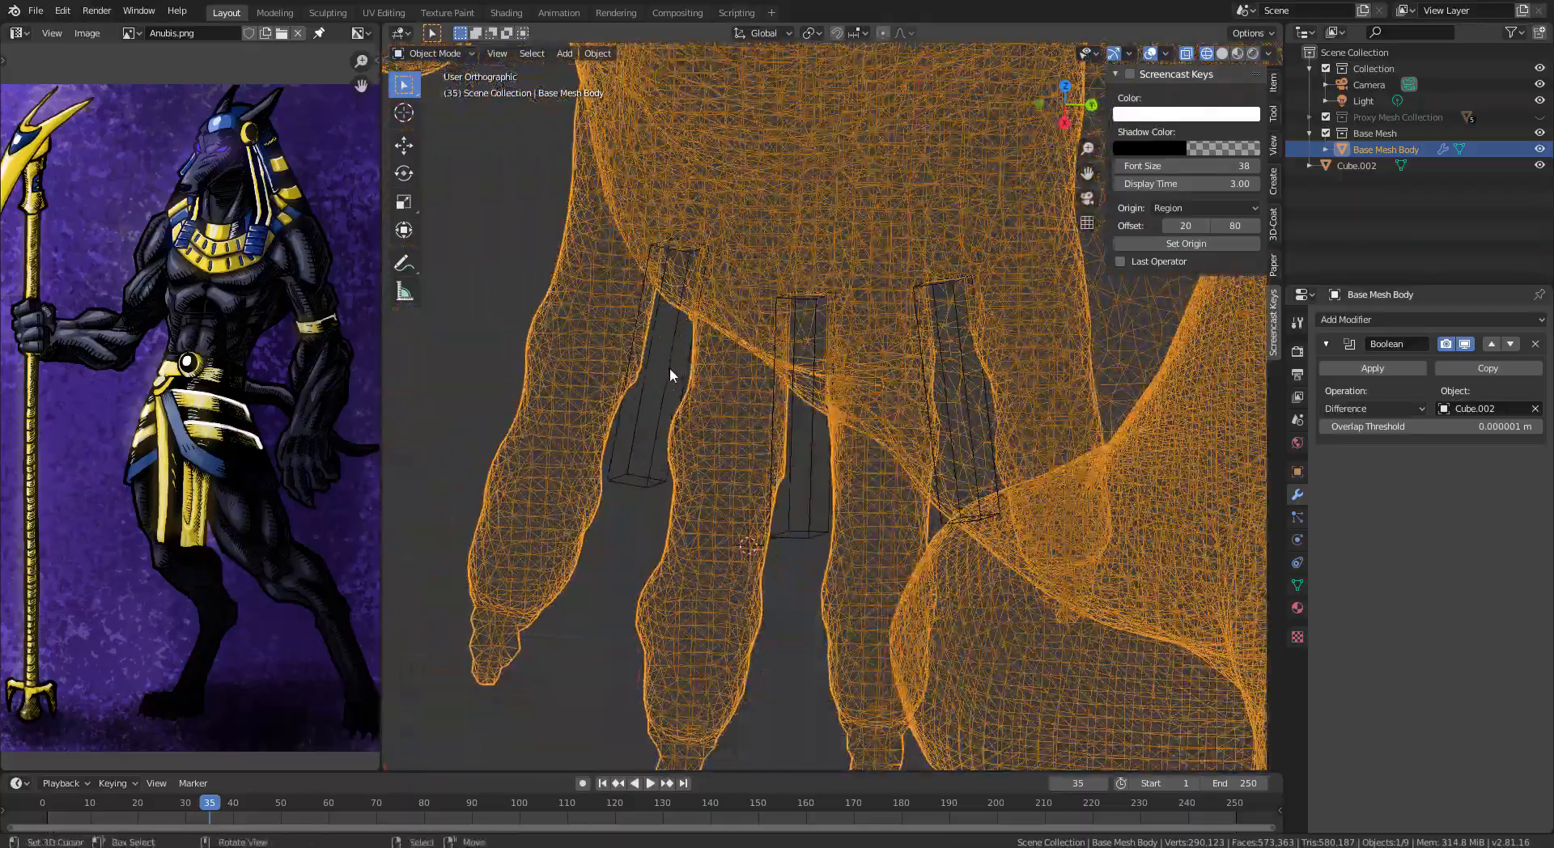
key(Tab)
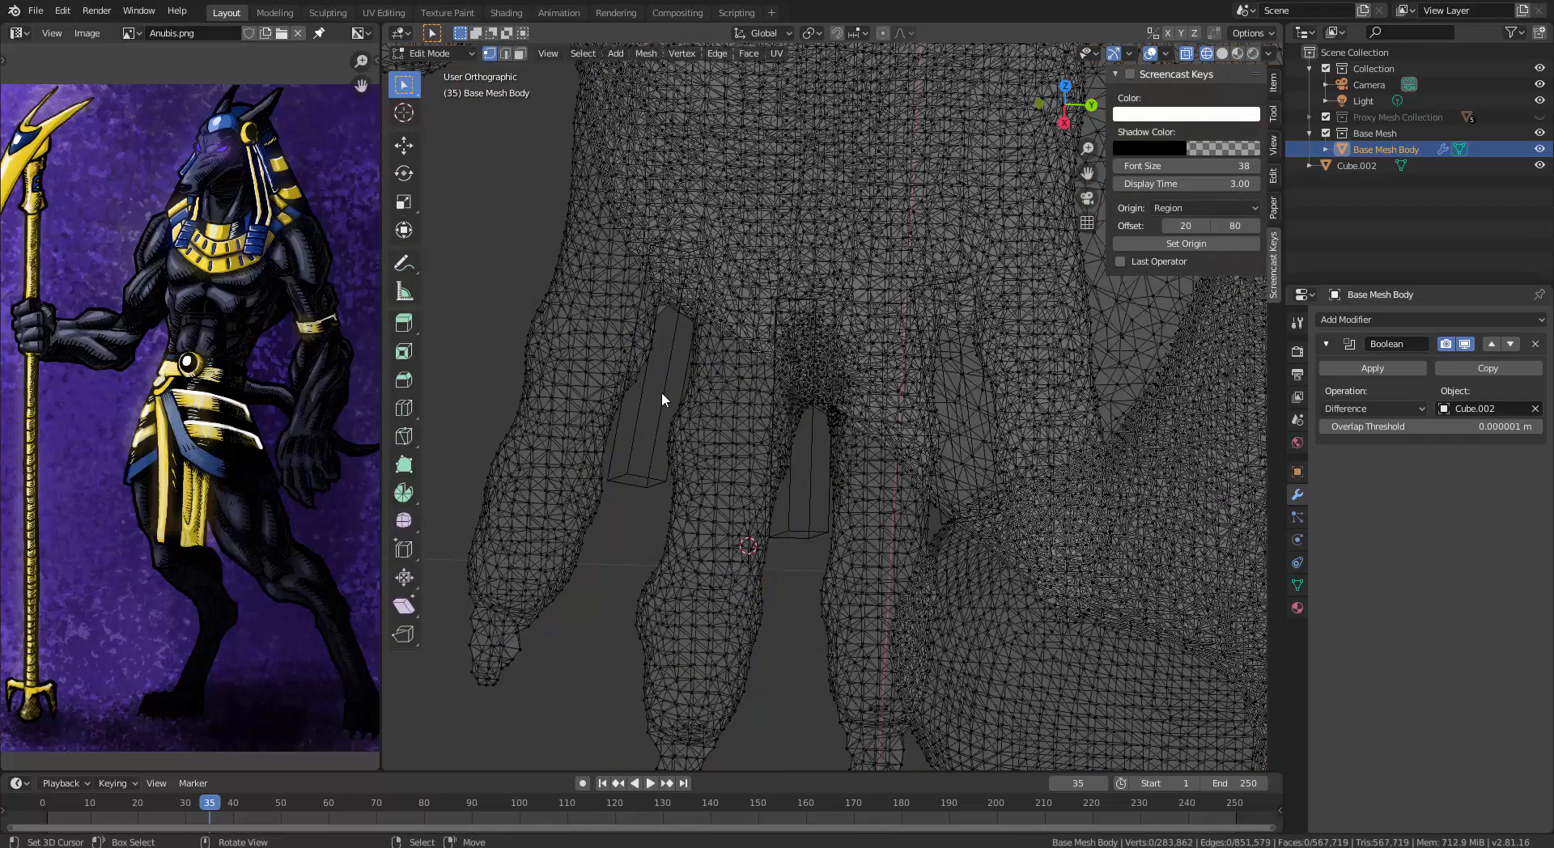
In Cube.002's mesh, move the leftmost finger-gap block about 0.041 m down toward the fingertips
key(Tab)
click(661, 391)
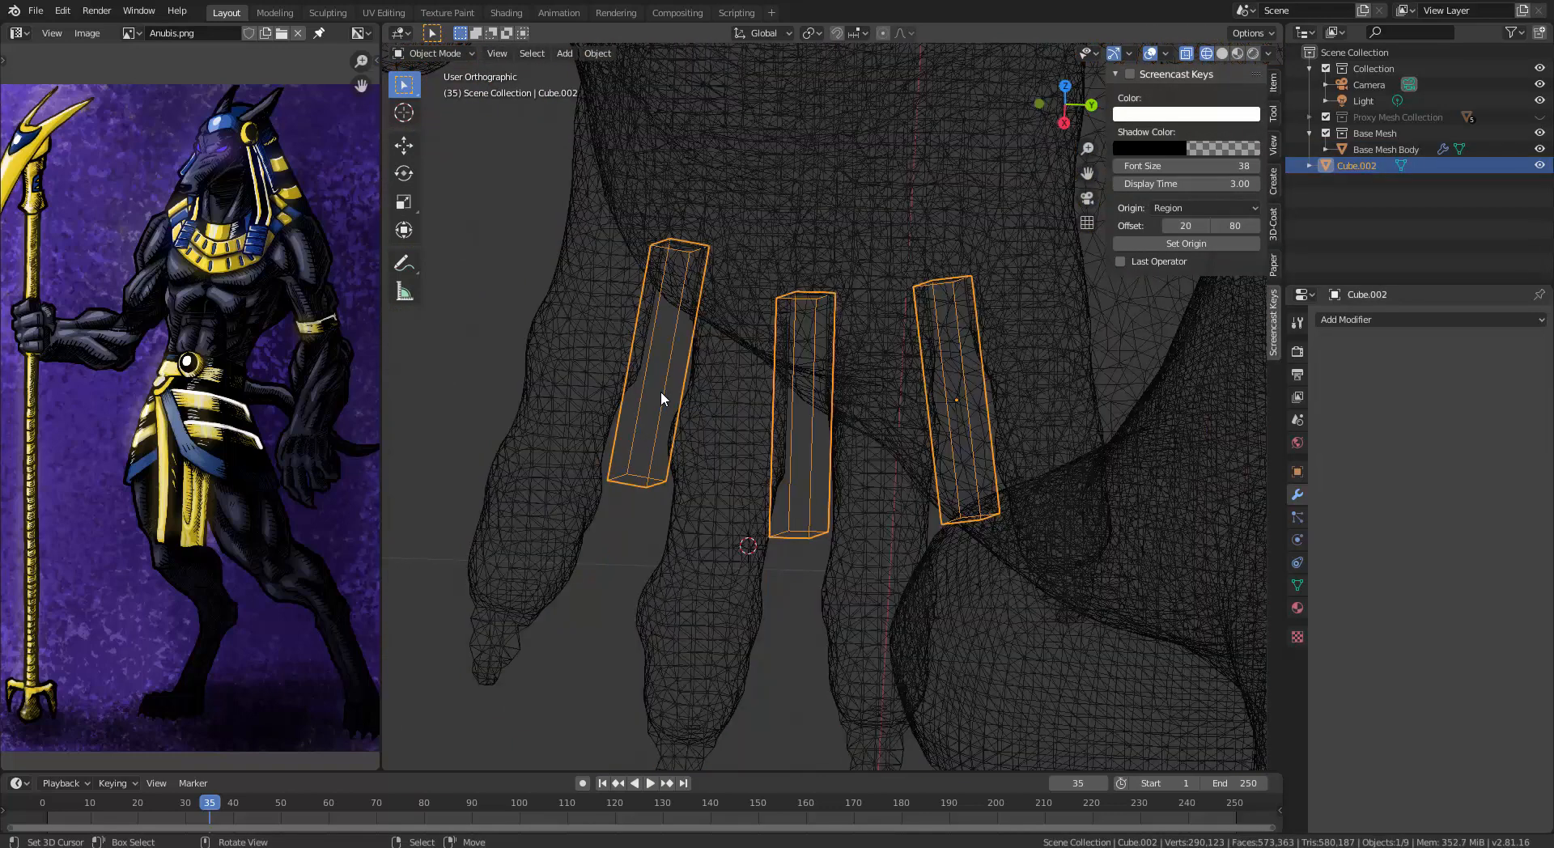
middle_drag(711, 302, 671, 395)
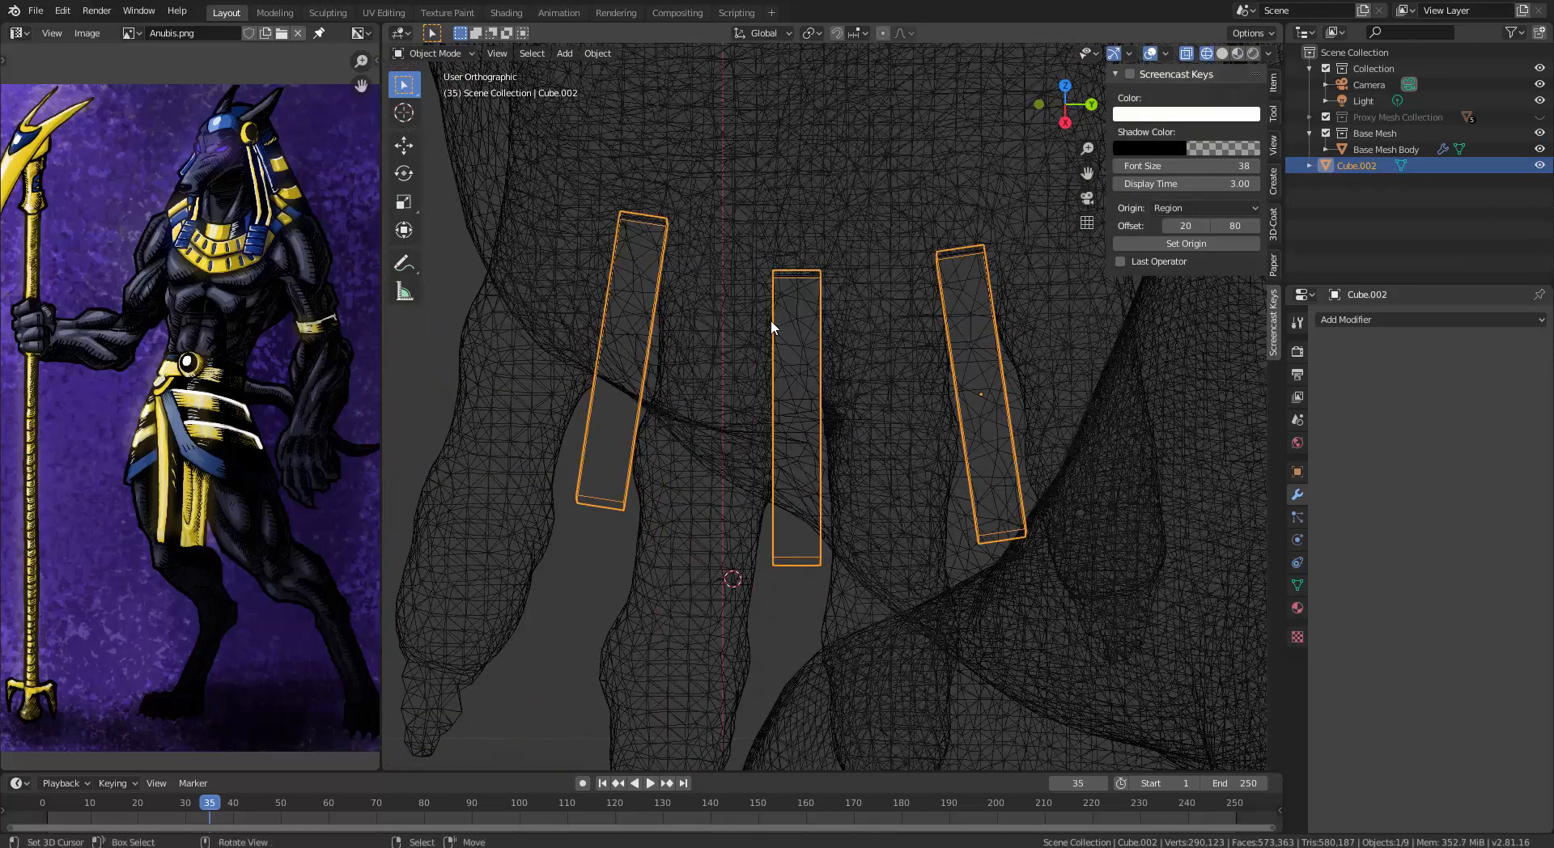
key(Tab)
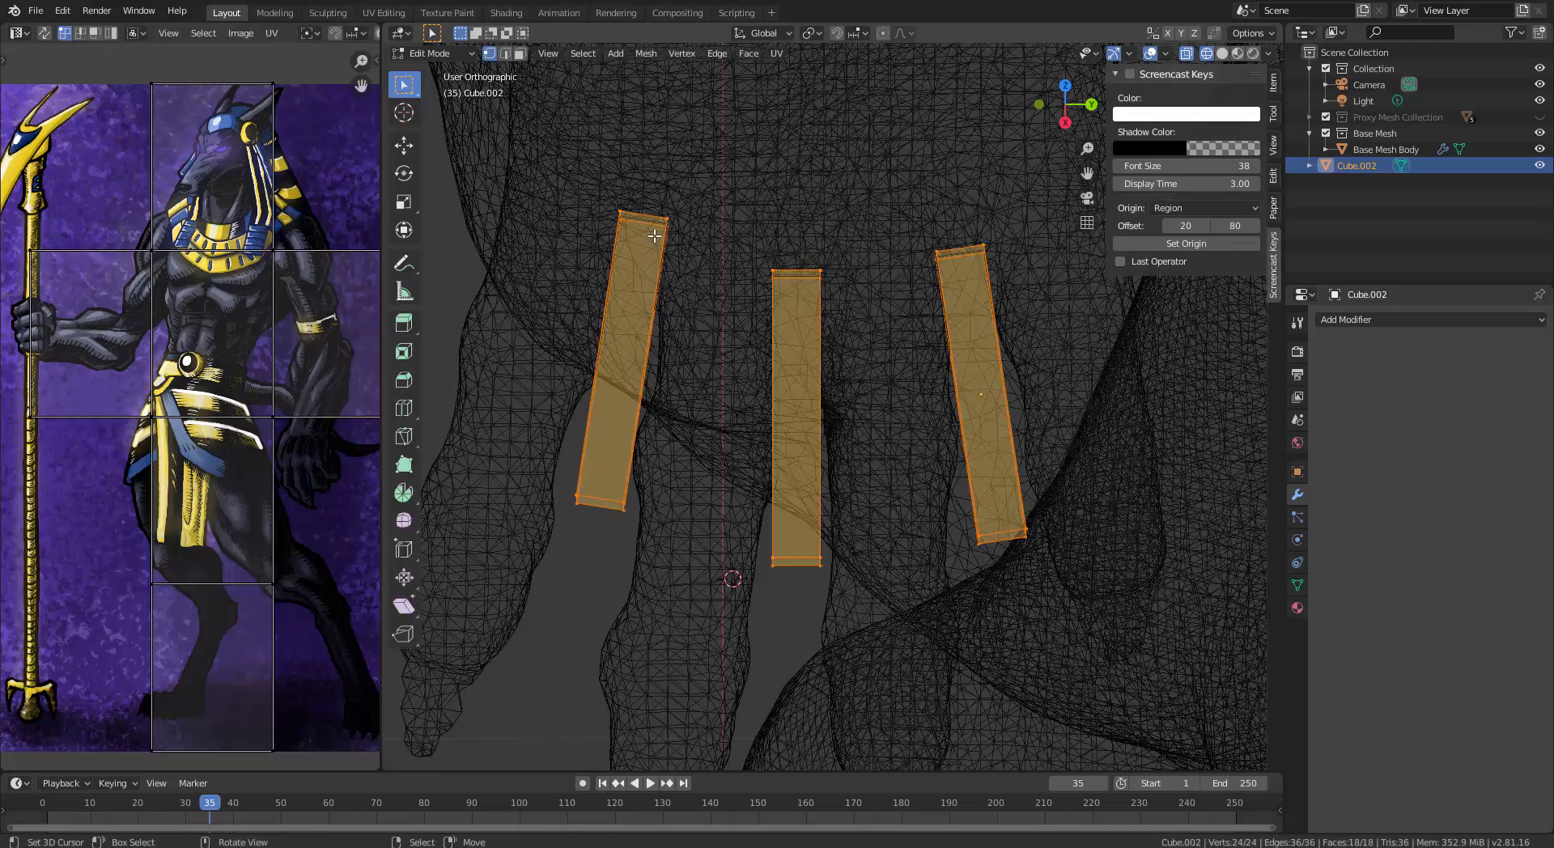
click(677, 216)
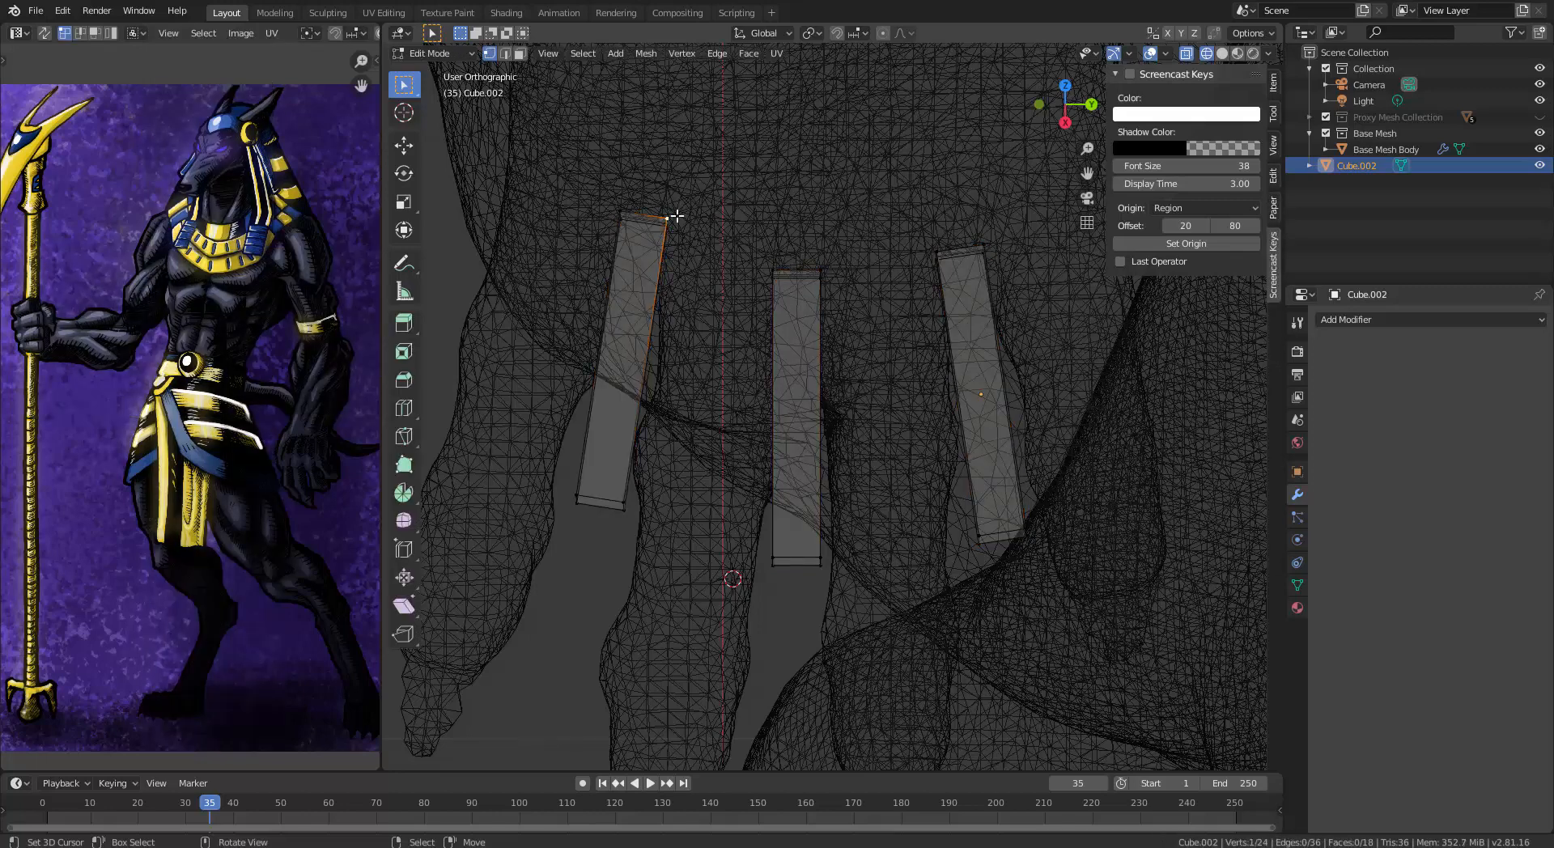
key(l)
key(g)
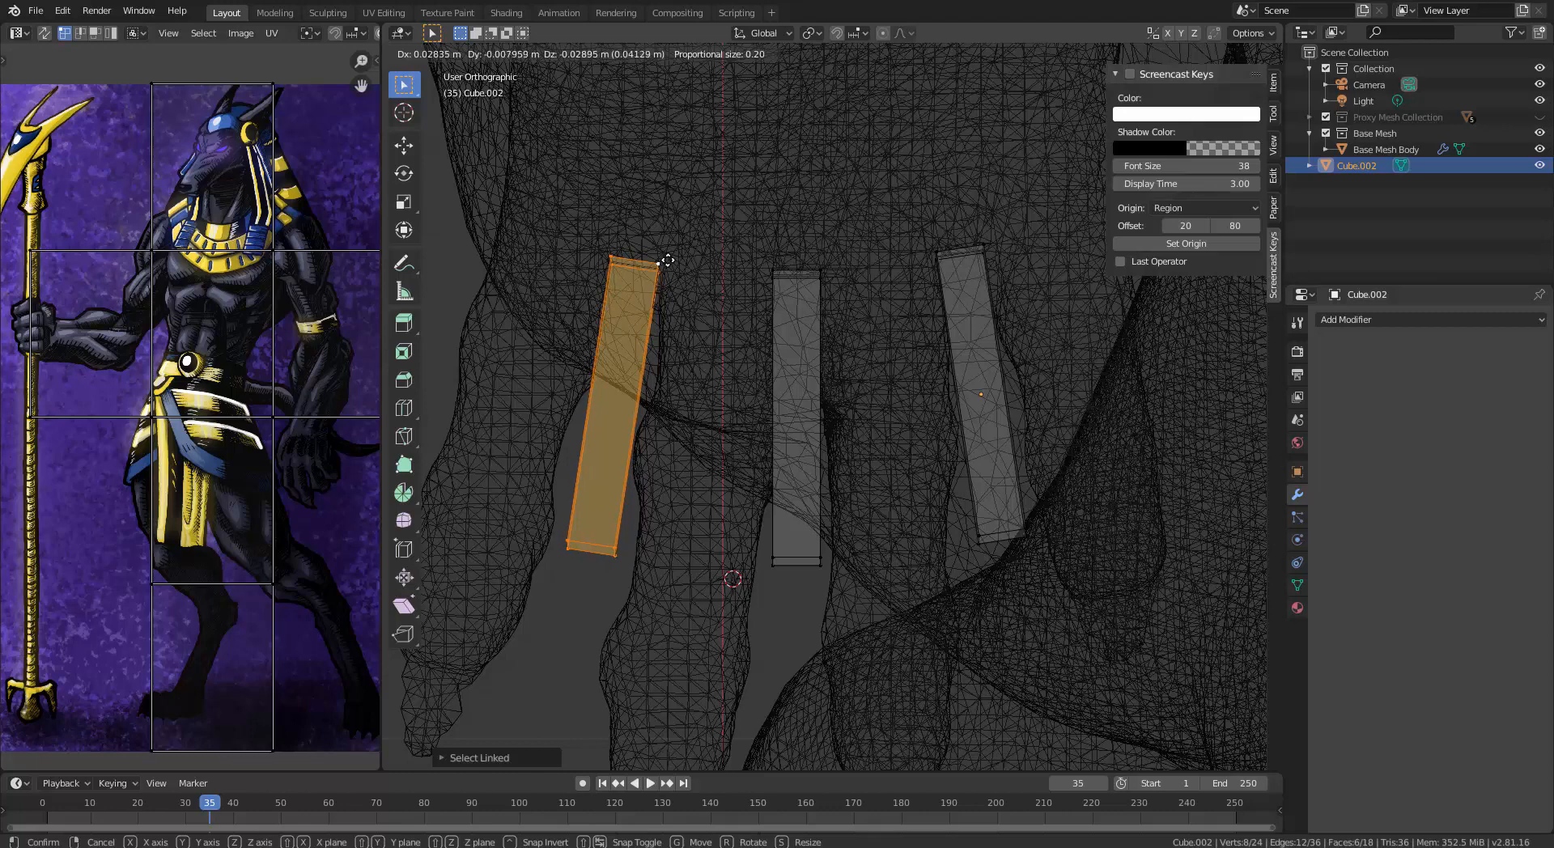
click(667, 260)
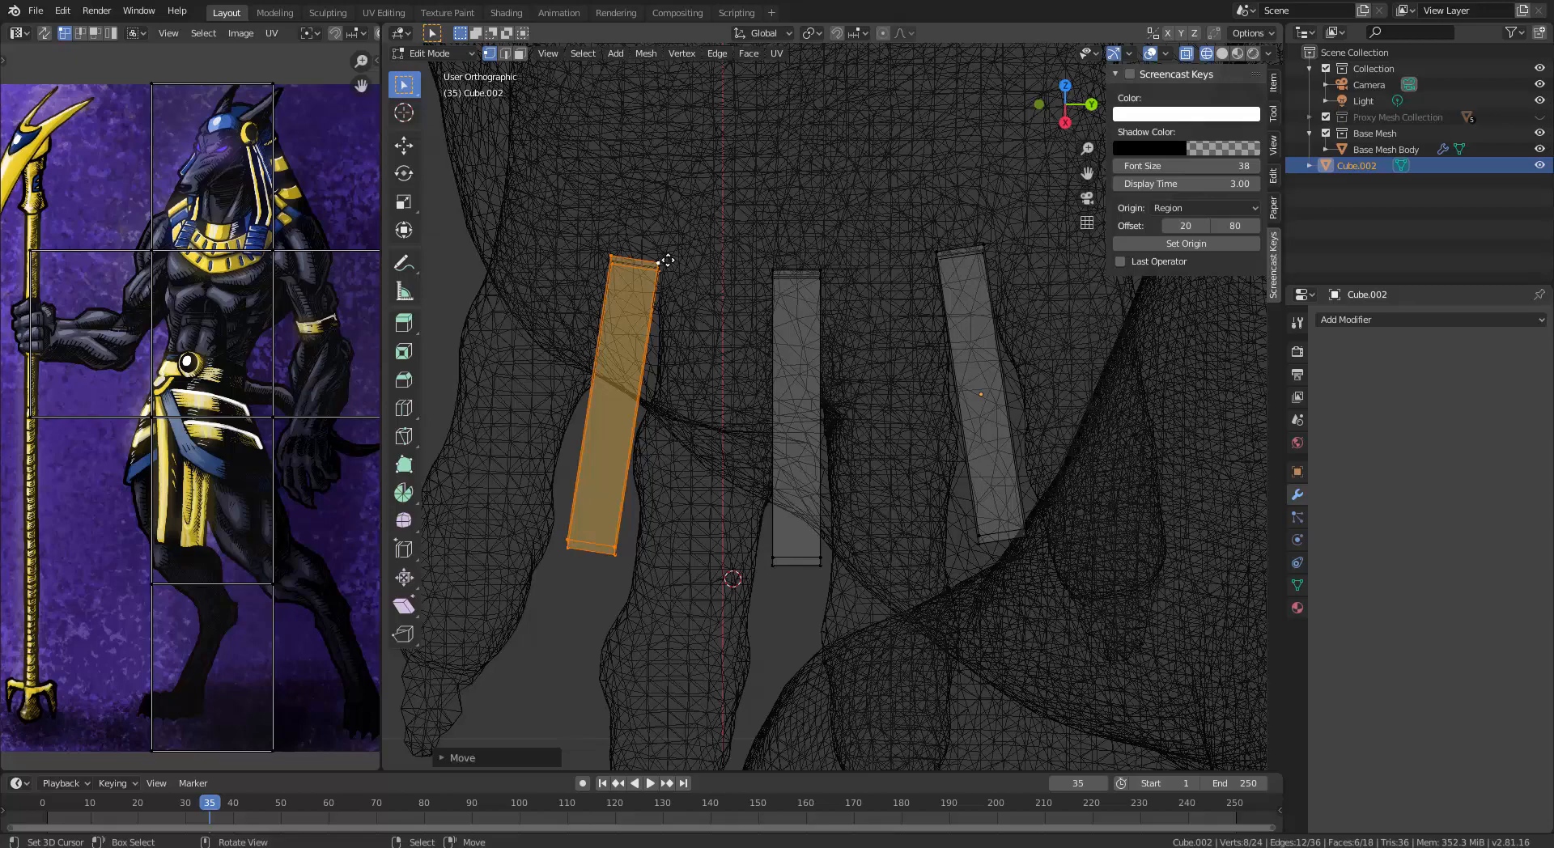
key(Tab)
Apply the Boolean Difference modifier on the Base Mesh Body and delete the Cube.002 cutter blocks
right_click(702, 407)
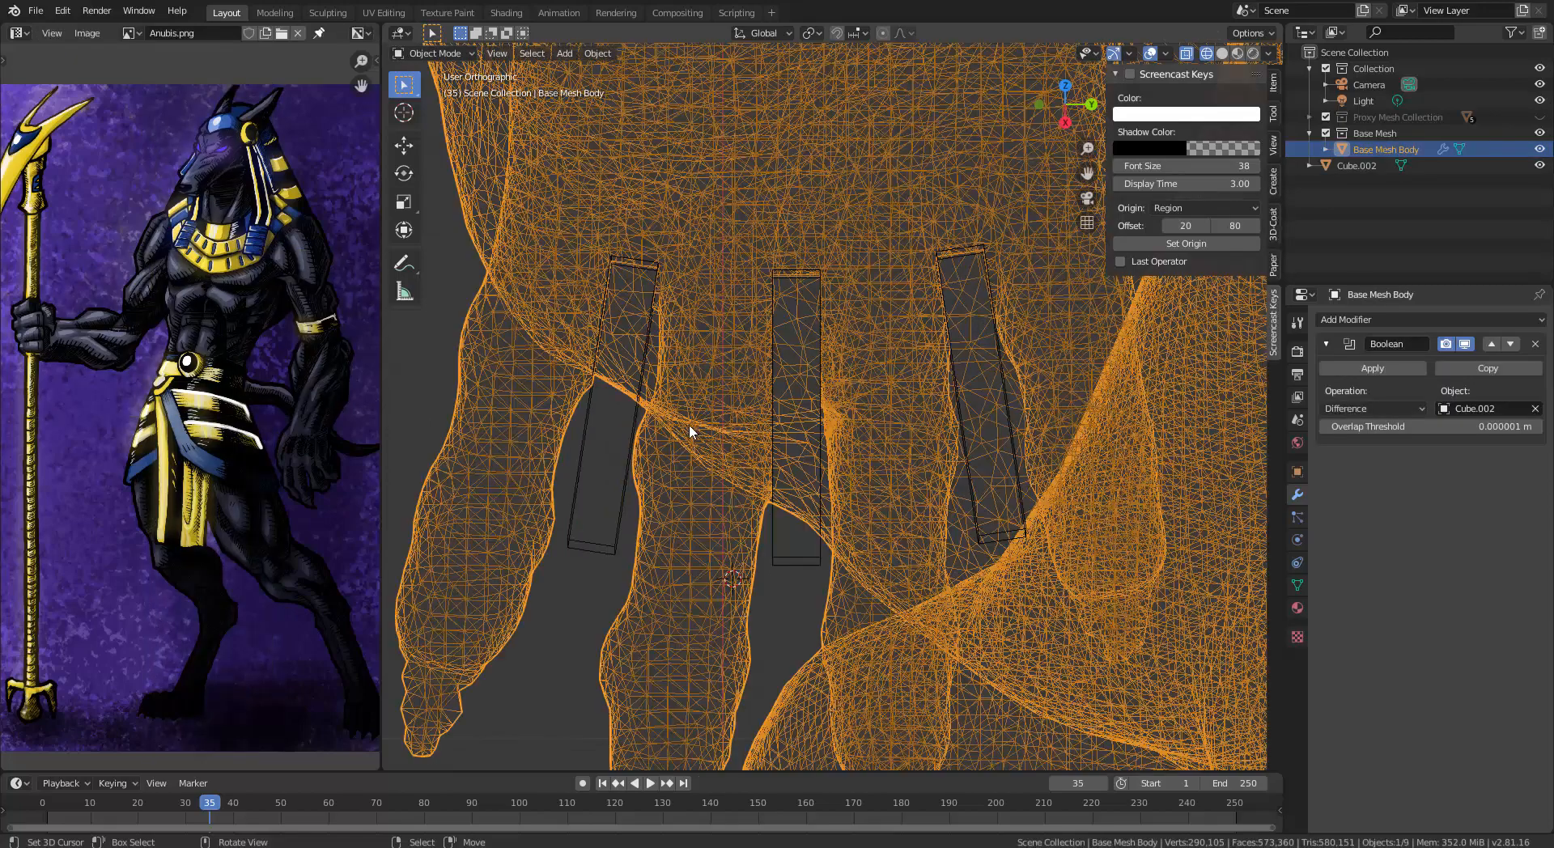
middle_drag(759, 327, 779, 301)
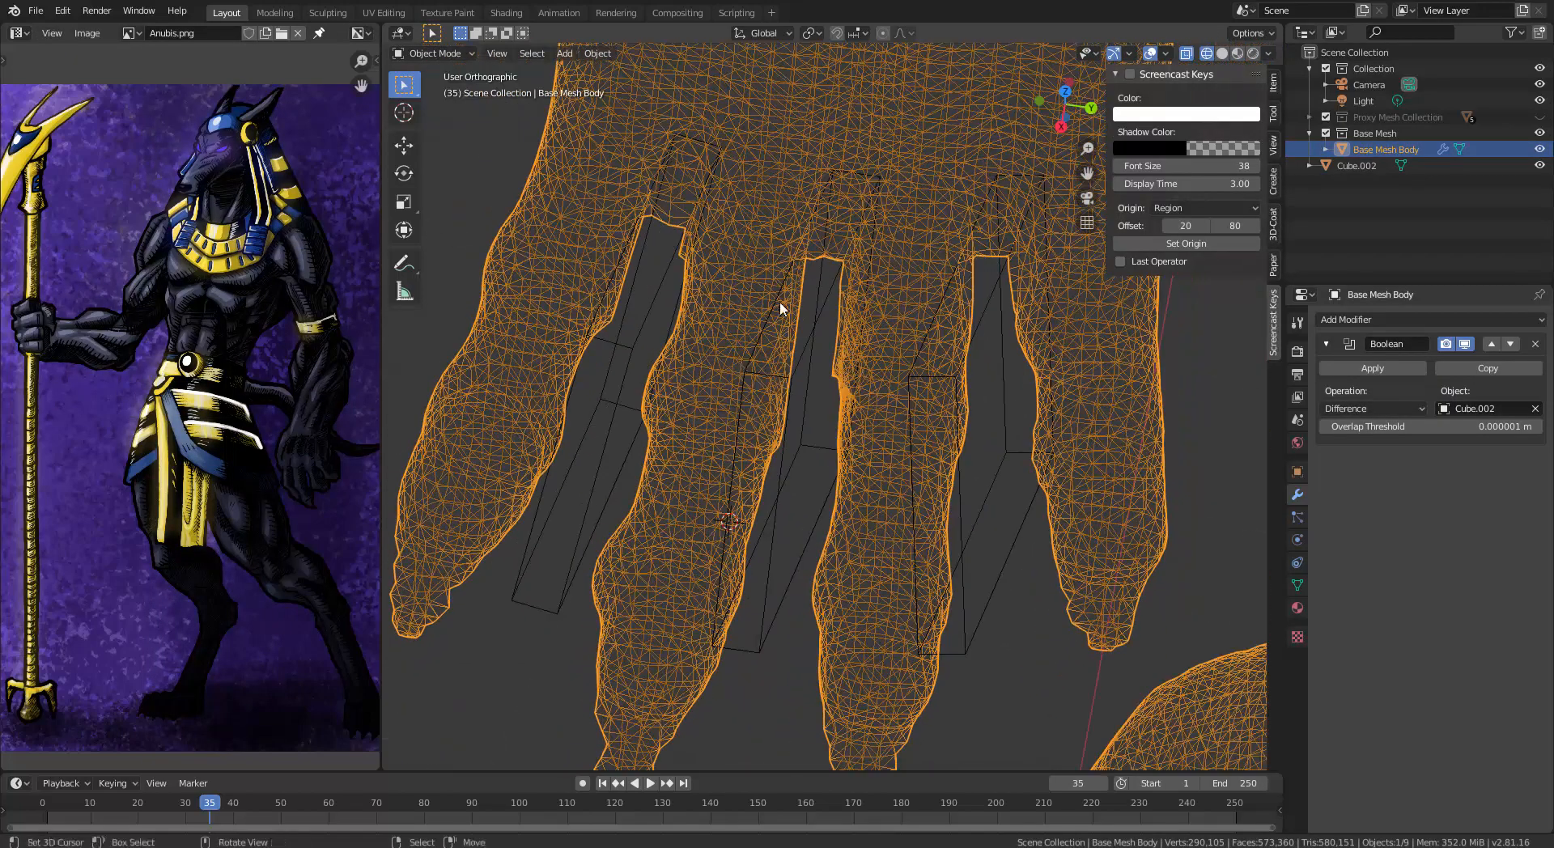
click(1380, 364)
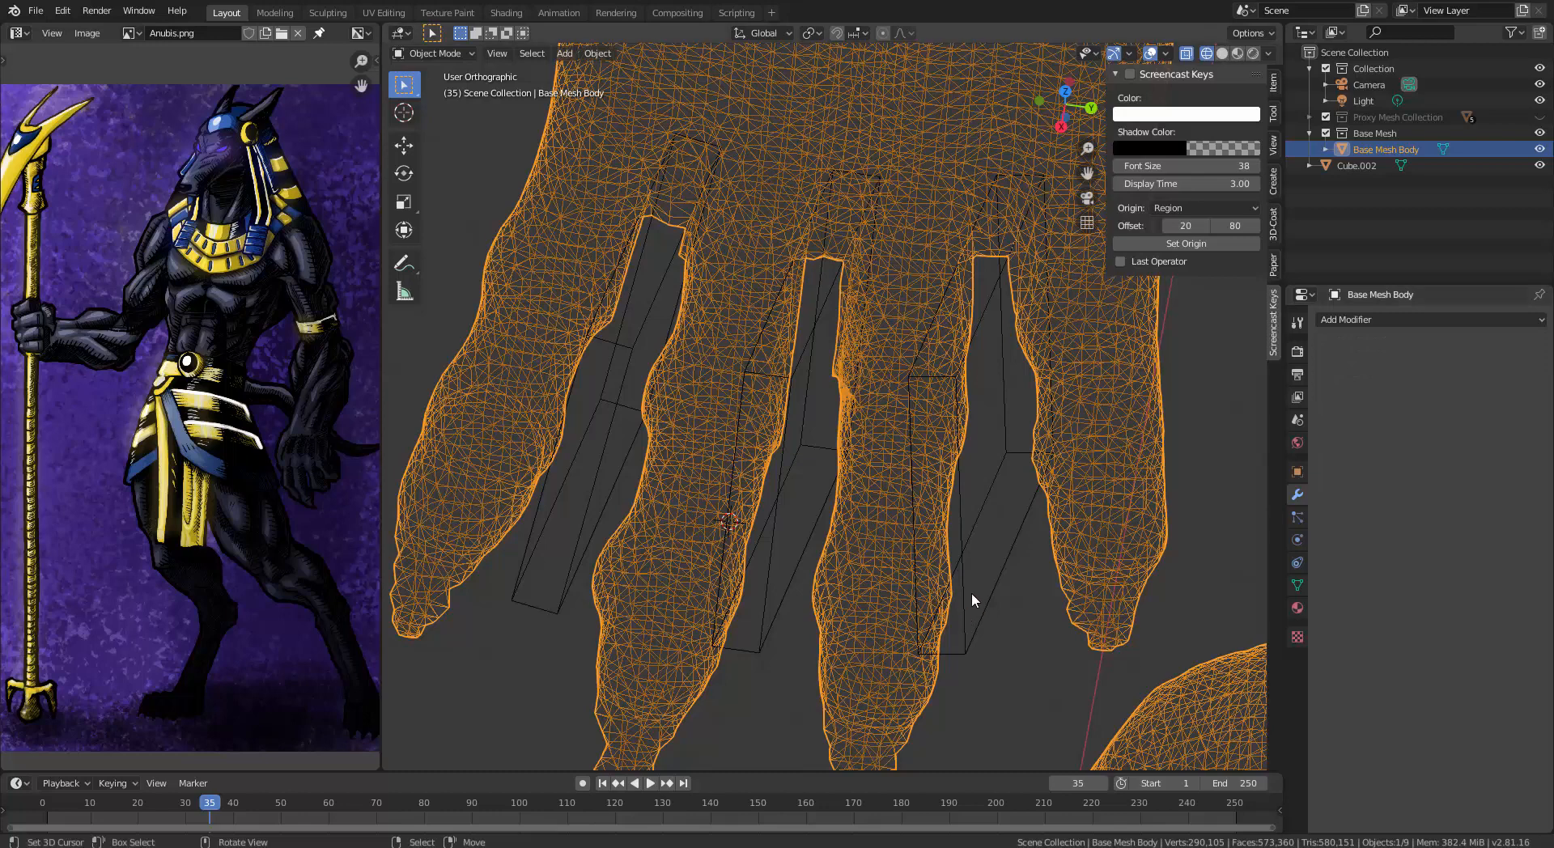
click(975, 552)
key(Delete)
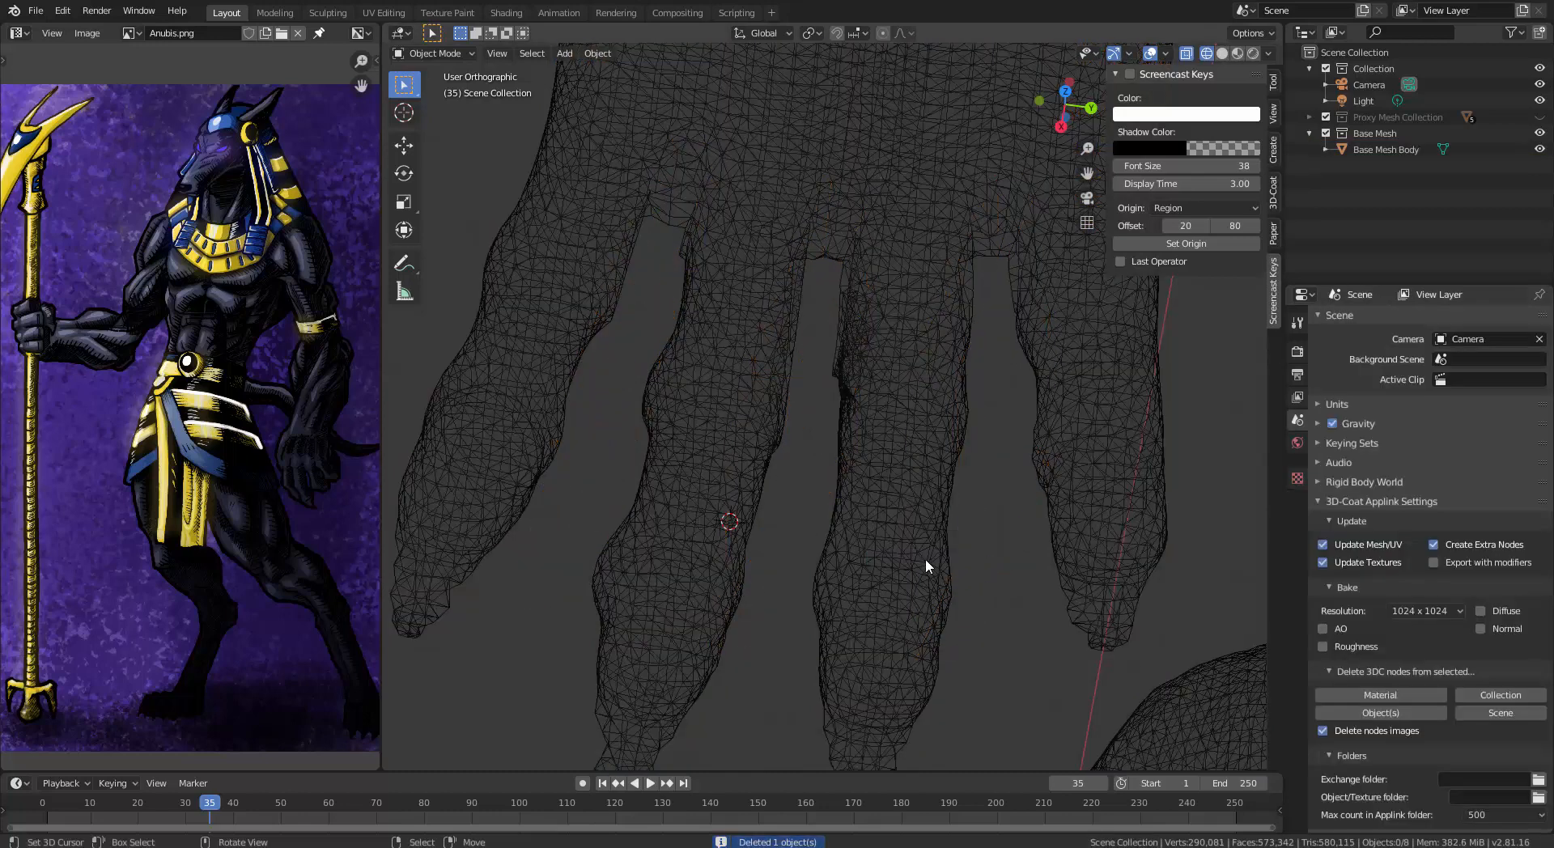
Switch to solid shading and examine the separated fingers and the whole sculpted figure from the front, side and back
key(z)
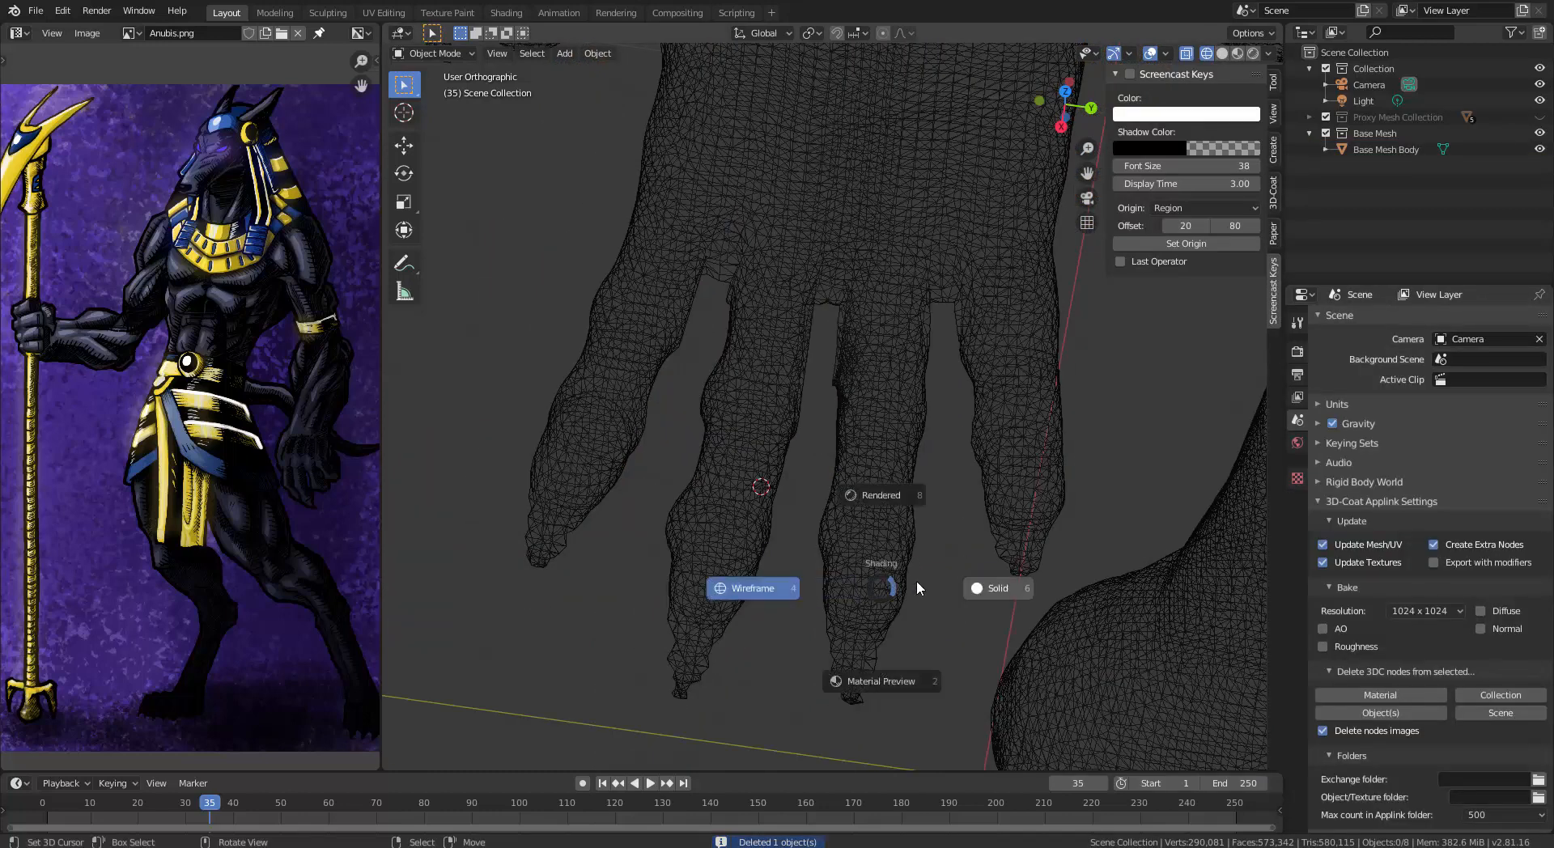
click(963, 587)
middle_drag(854, 572, 770, 528)
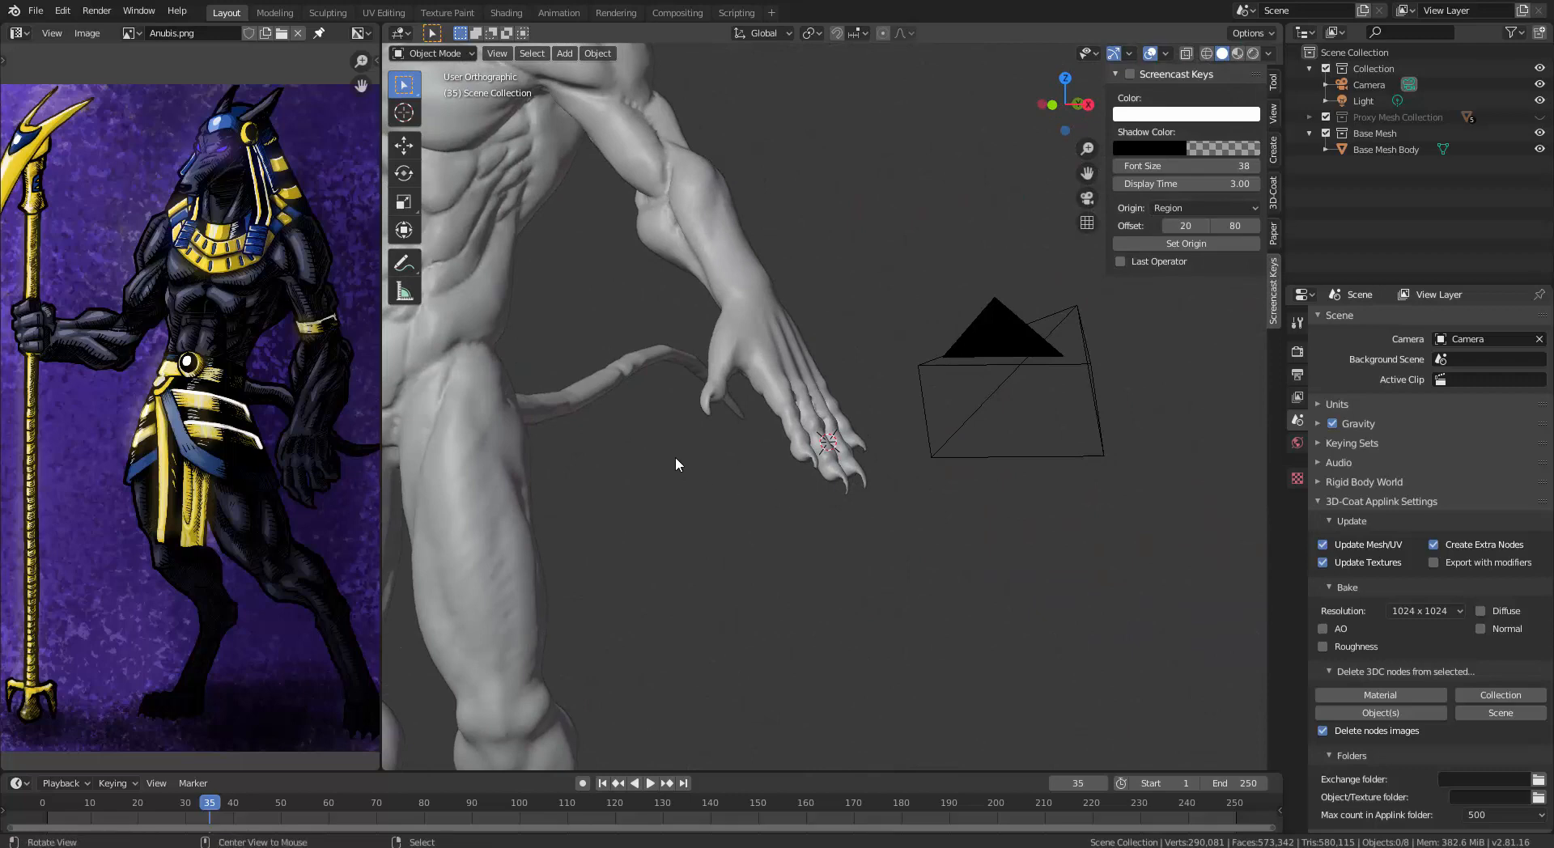
middle_drag(675, 457, 933, 559)
alt+shift+drag(932, 553, 773, 446)
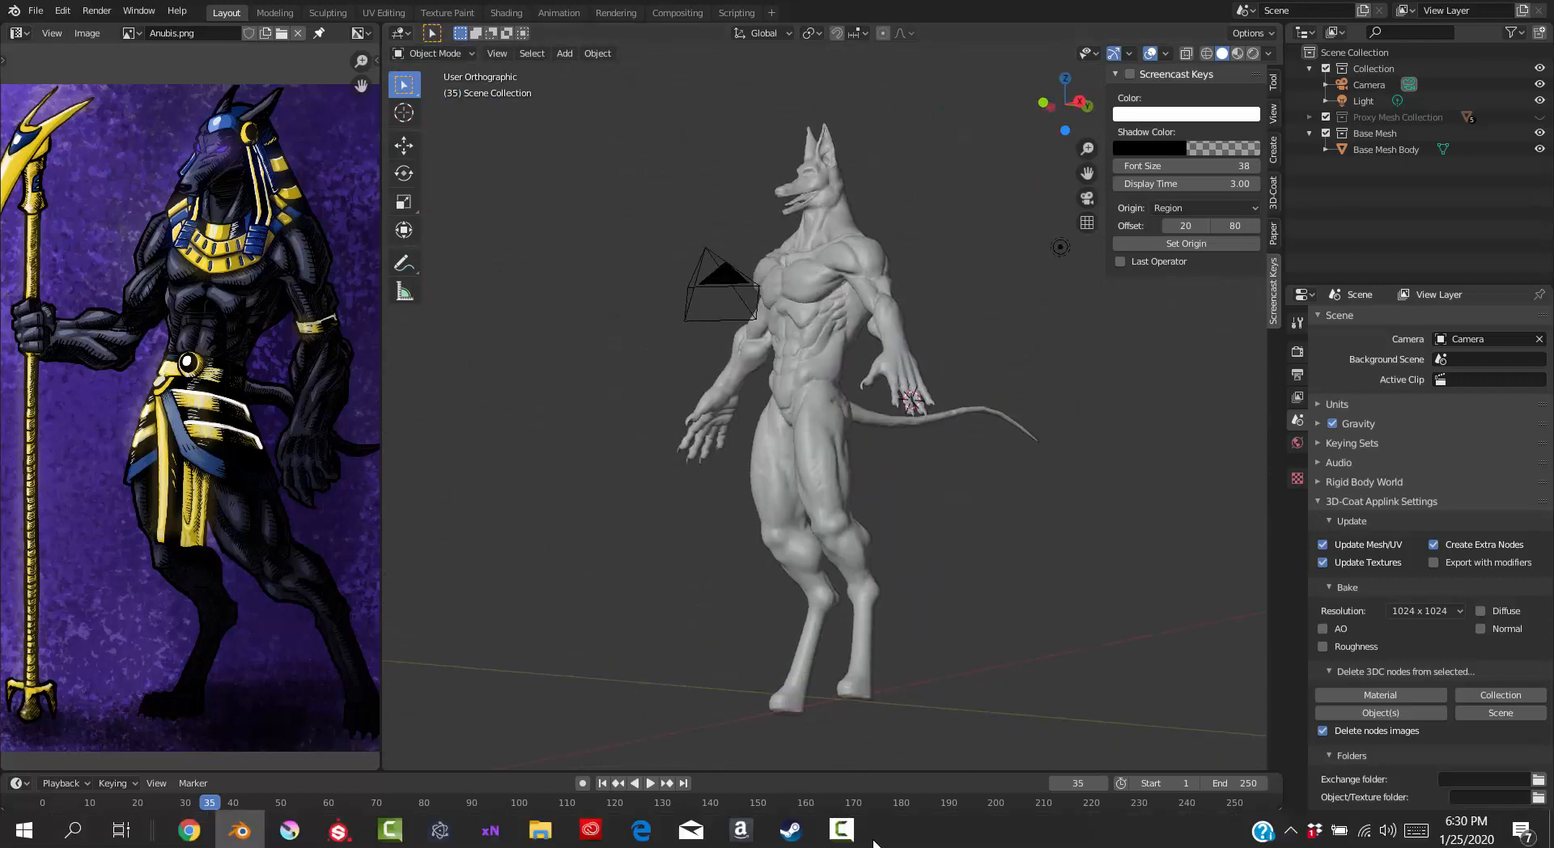
mouse_move(947, 732)
alt+mouse_down()
mouse_move(692, 522)
mouse_move(640, 533)
mouse_move(767, 539)
mouse_move(739, 547)
mouse_move(791, 568)
mouse_move(1037, 526)
mouse_move(915, 550)
mouse_move(877, 461)
mouse_move(931, 562)
mouse_move(594, 571)
mouse_move(867, 565)
mouse_move(869, 496)
alt+mouse_up()
scroll(915, 552, up, 3)
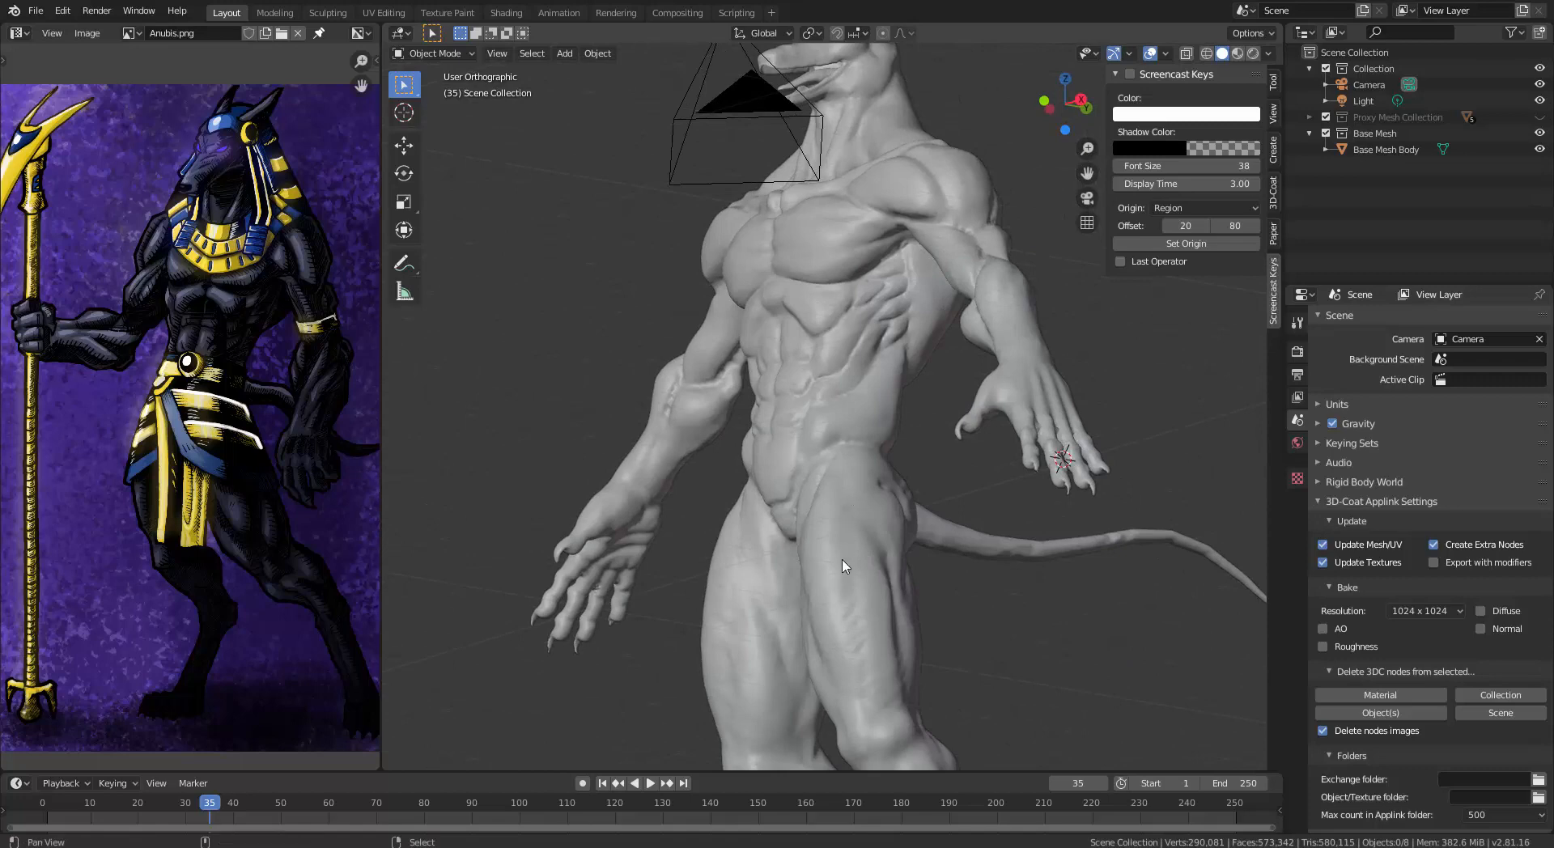
mouse_move(846, 566)
alt+mouse_down()
mouse_move(818, 559)
mouse_move(955, 580)
mouse_move(817, 591)
mouse_move(684, 577)
mouse_move(743, 611)
mouse_move(912, 602)
mouse_move(789, 635)
mouse_move(512, 533)
mouse_move(539, 536)
alt+mouse_up()
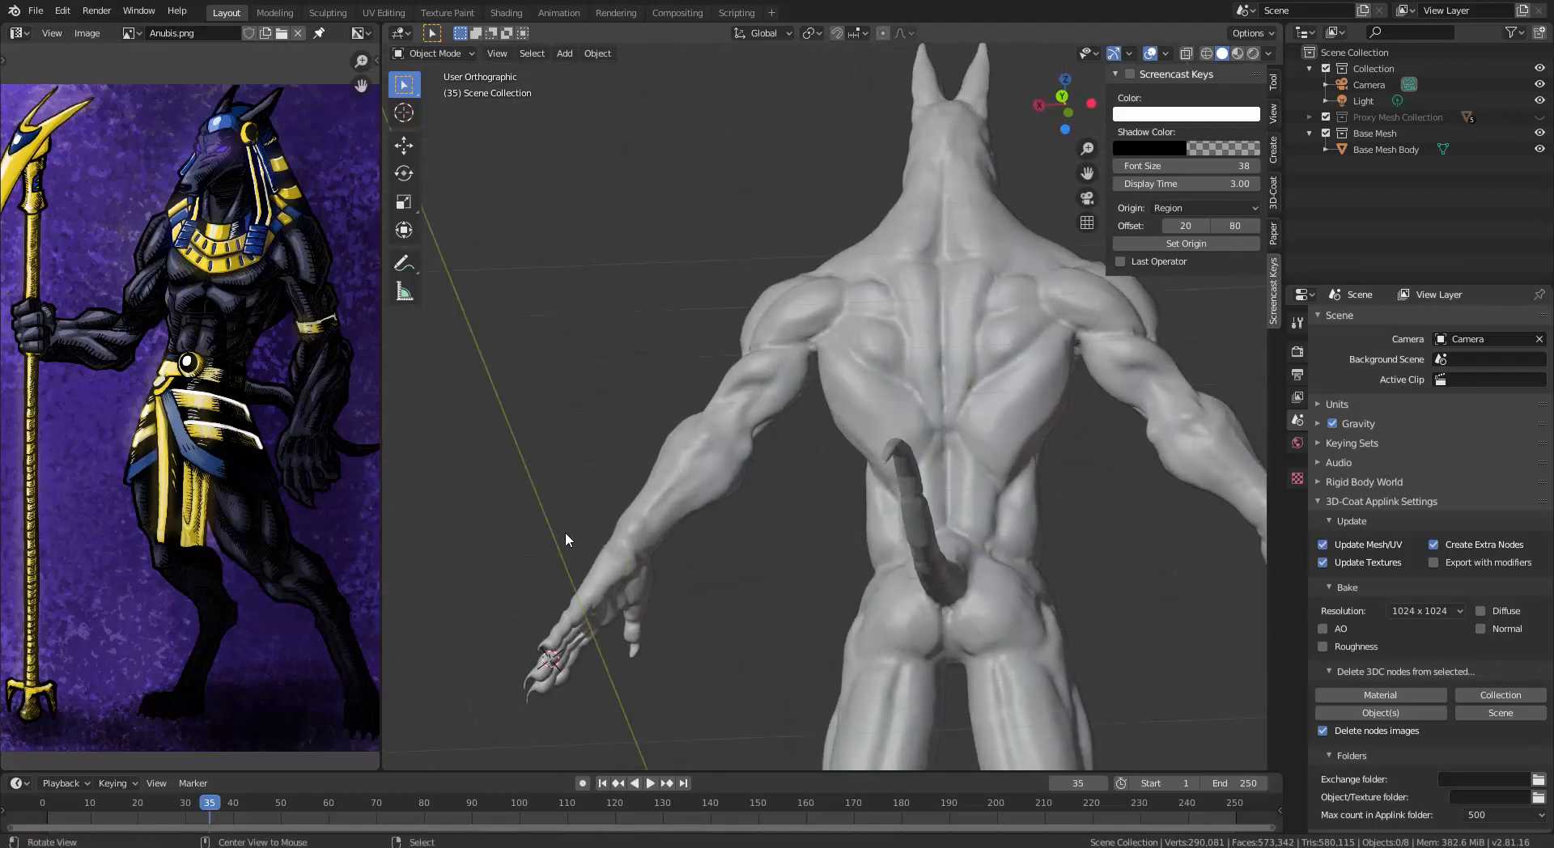
mouse_move(668, 445)
alt+mouse_down()
mouse_move(560, 433)
mouse_move(698, 505)
mouse_move(773, 508)
alt+mouse_up()
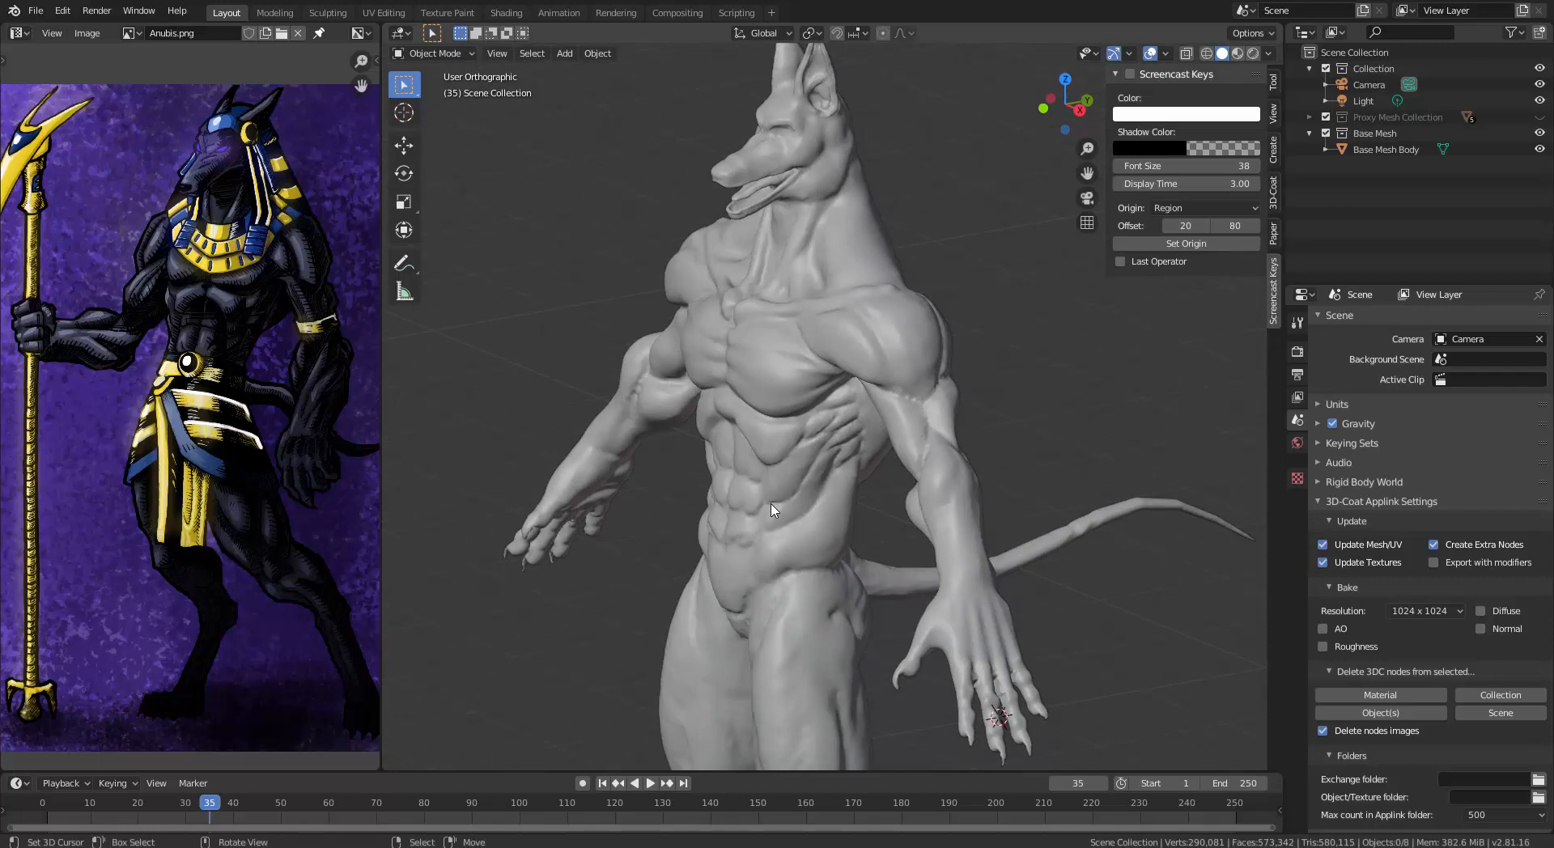
mouse_move(866, 474)
alt+mouse_down()
mouse_move(997, 571)
mouse_move(957, 542)
alt+mouse_up()
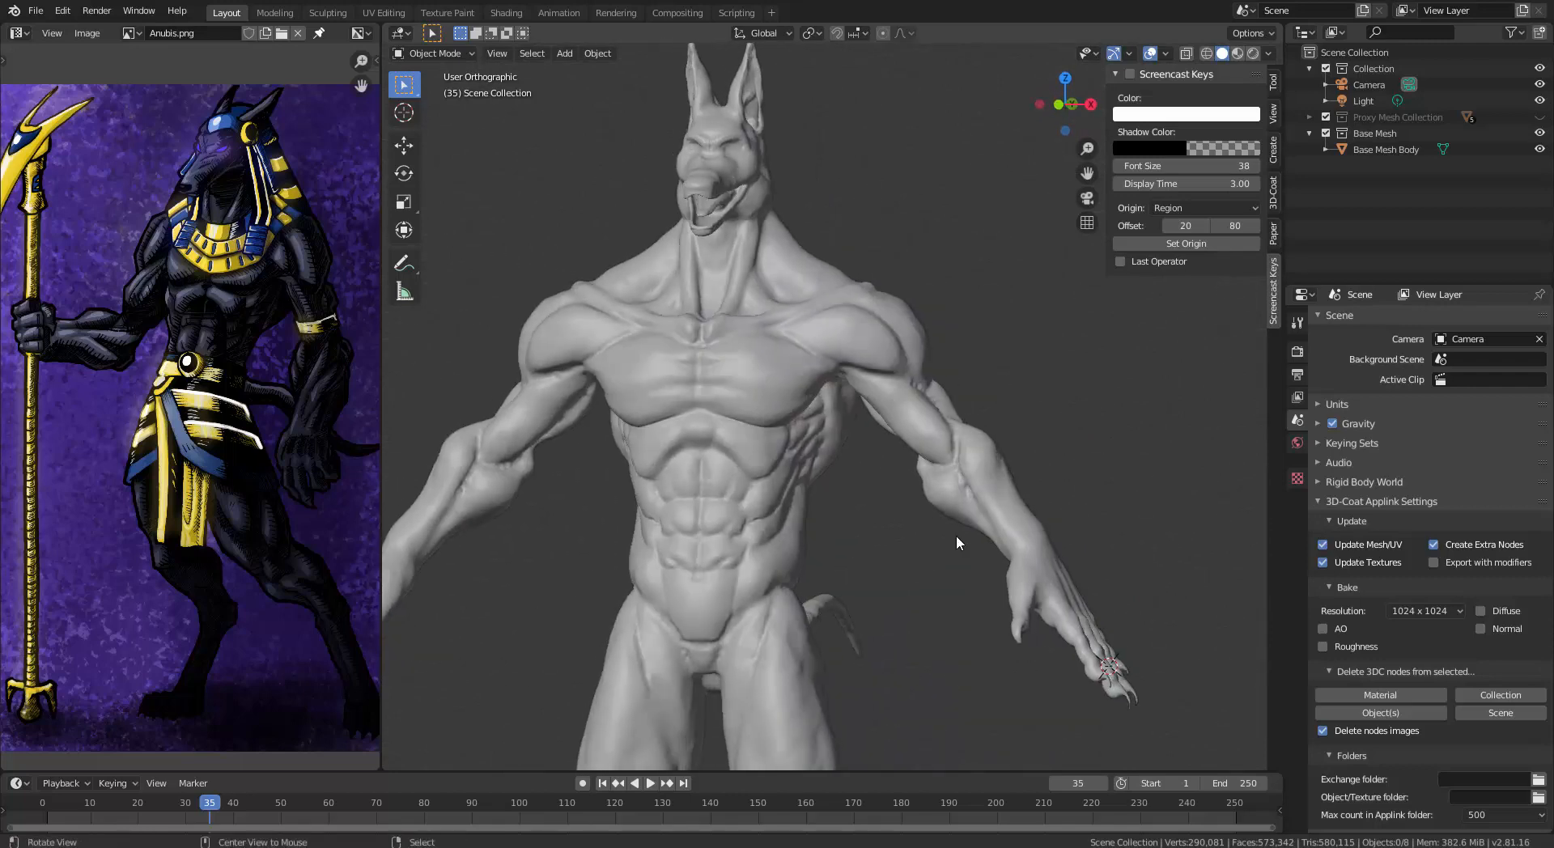
alt+drag(925, 477, 858, 509)
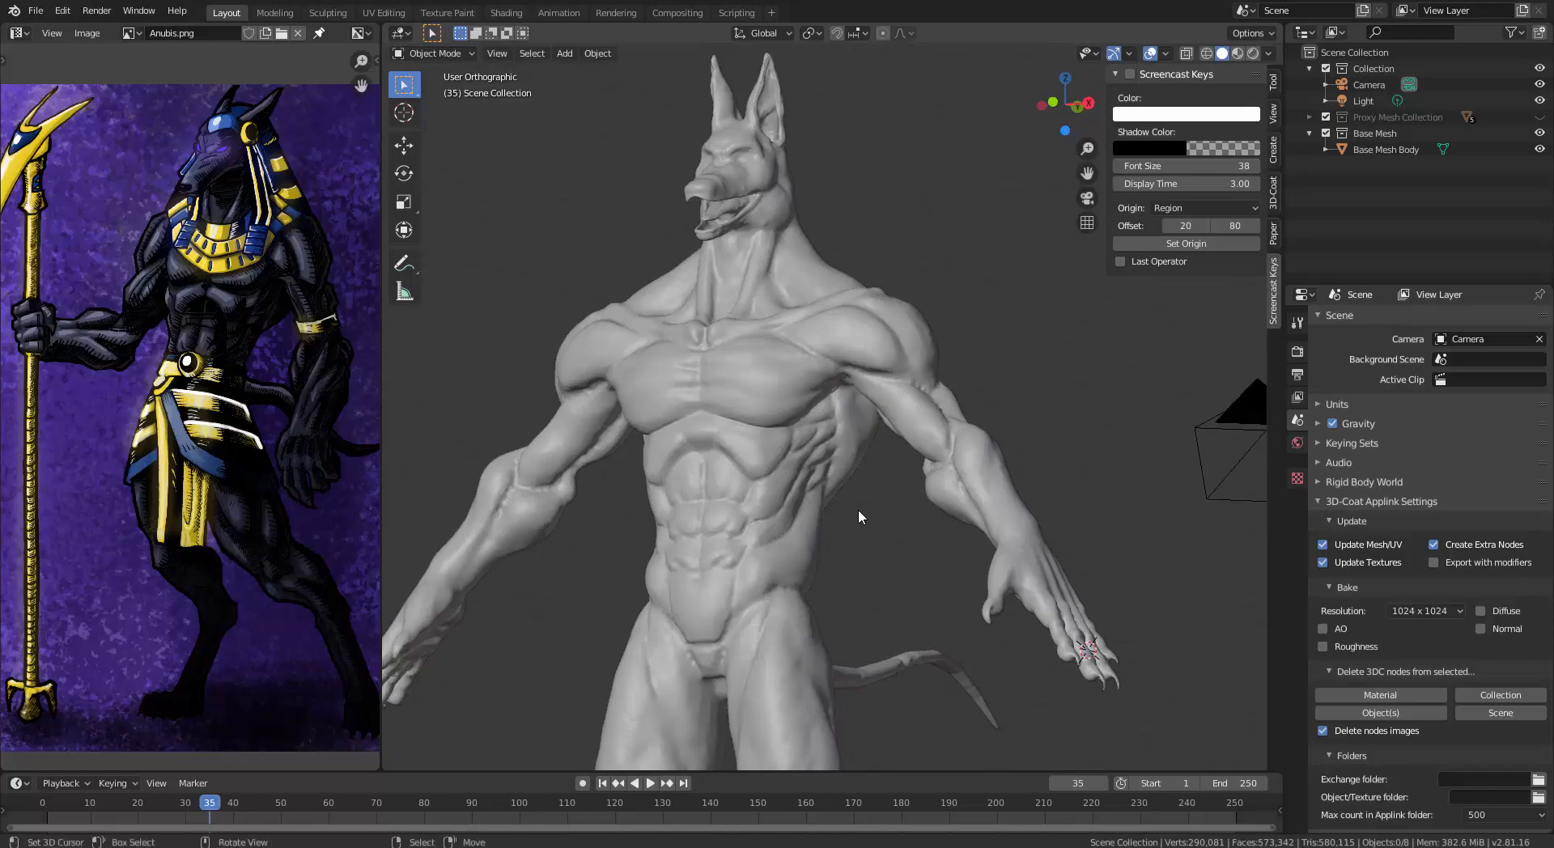